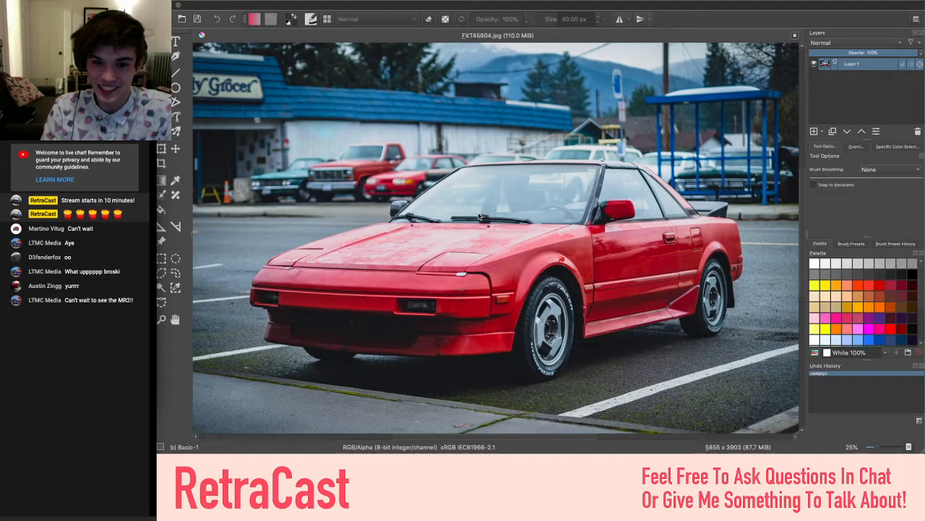
scroll(423, 245, right, 1)
scroll(423, 245, left, 3)
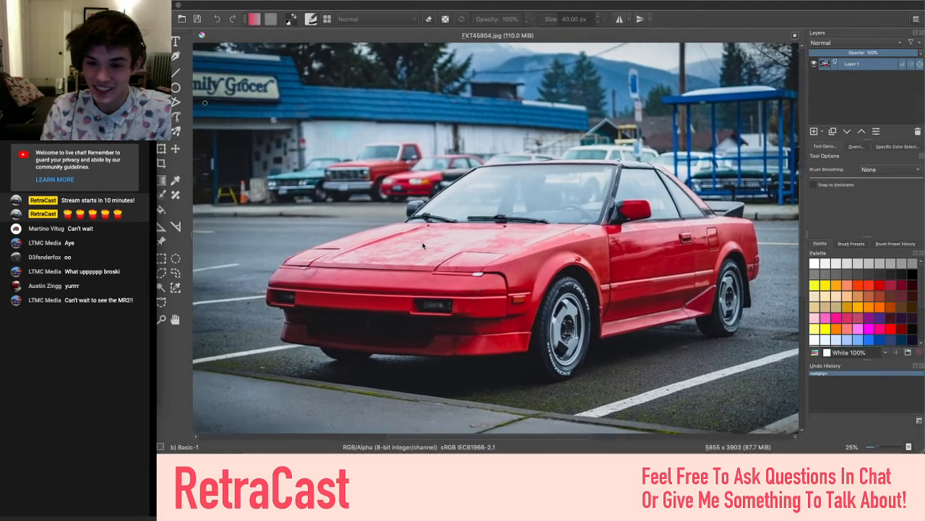
scroll(423, 245, right, 4)
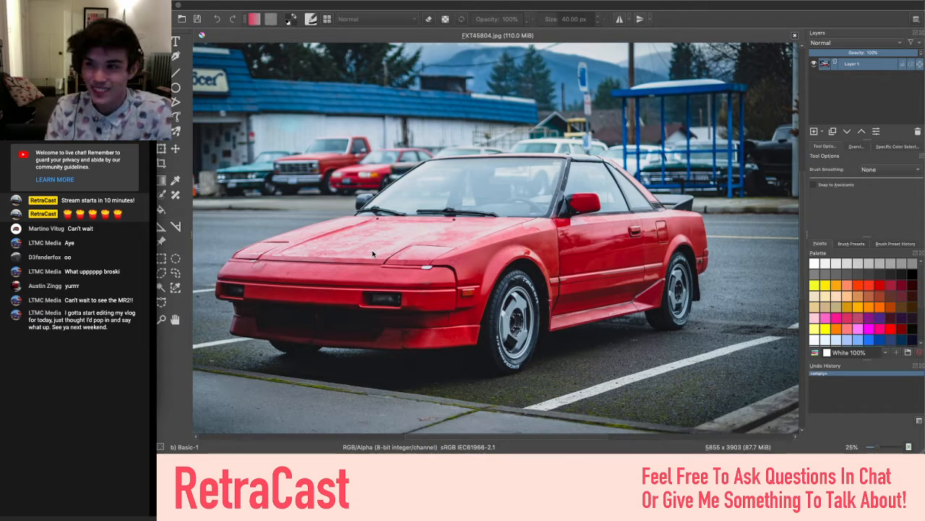
scroll(435, 248, right, 1)
scroll(435, 248, left, 1)
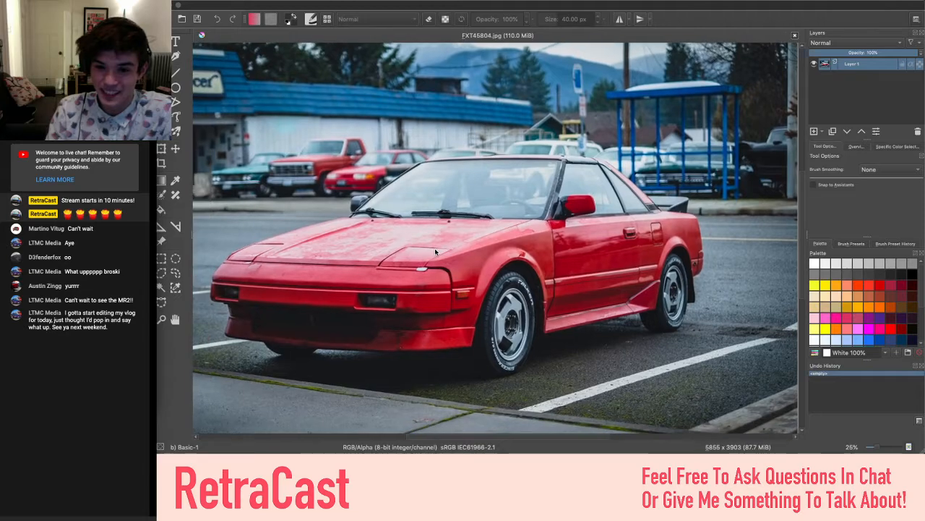
scroll(435, 251, left, 1)
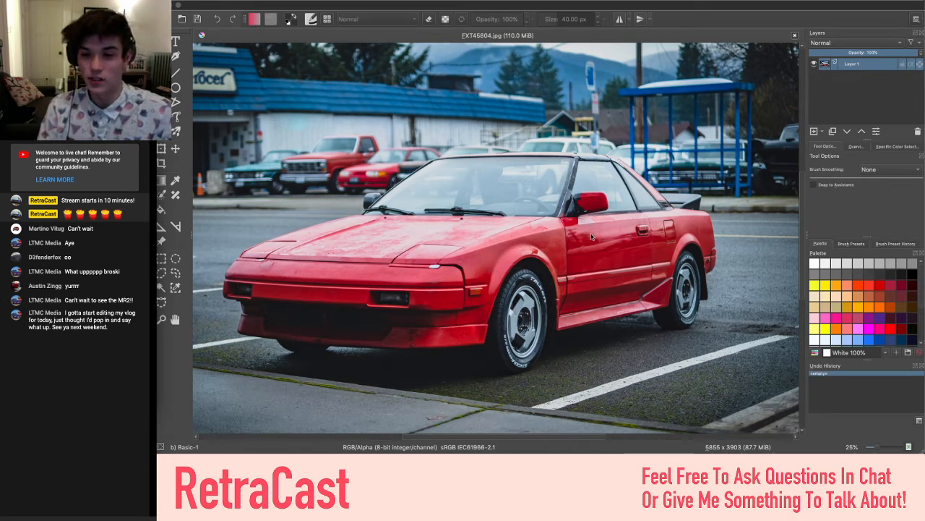
scroll(592, 237, left, 1)
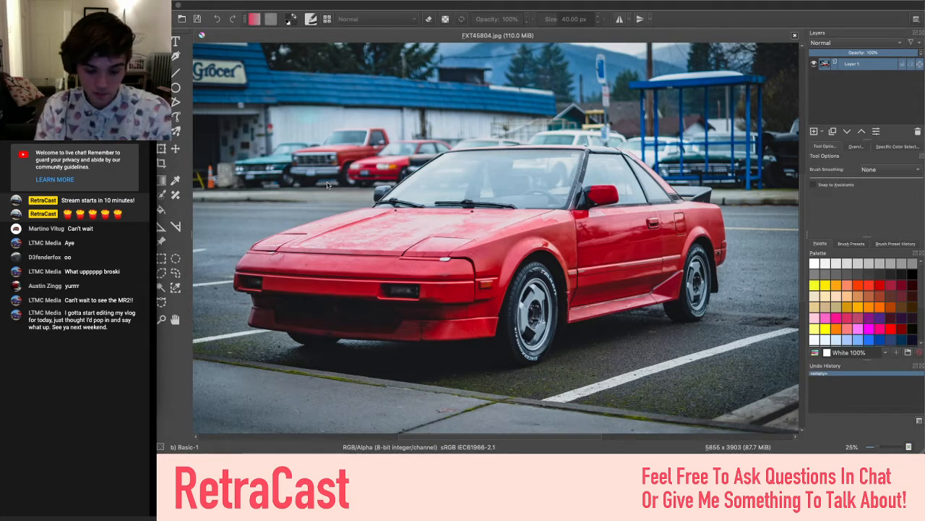
scroll(381, 253, right, 2)
scroll(381, 253, left, 2)
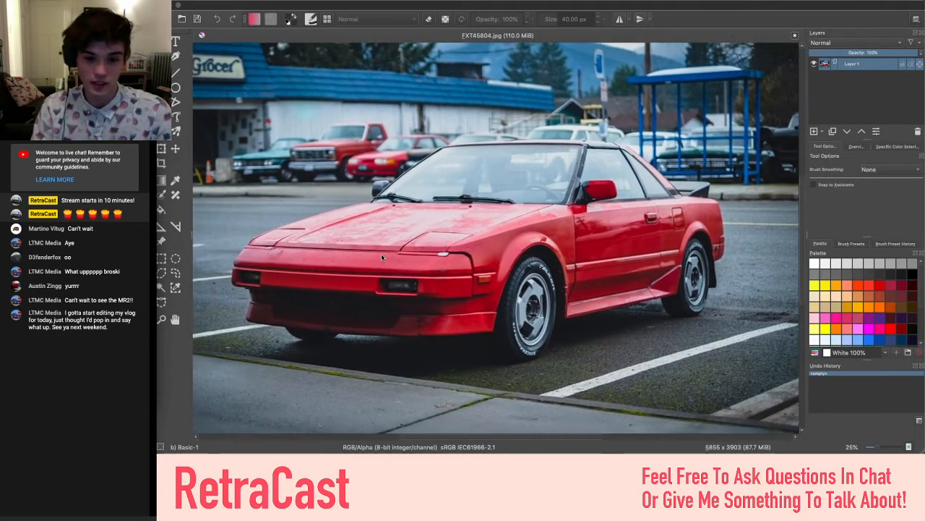
scroll(381, 253, left, 2)
scroll(381, 253, up, 1)
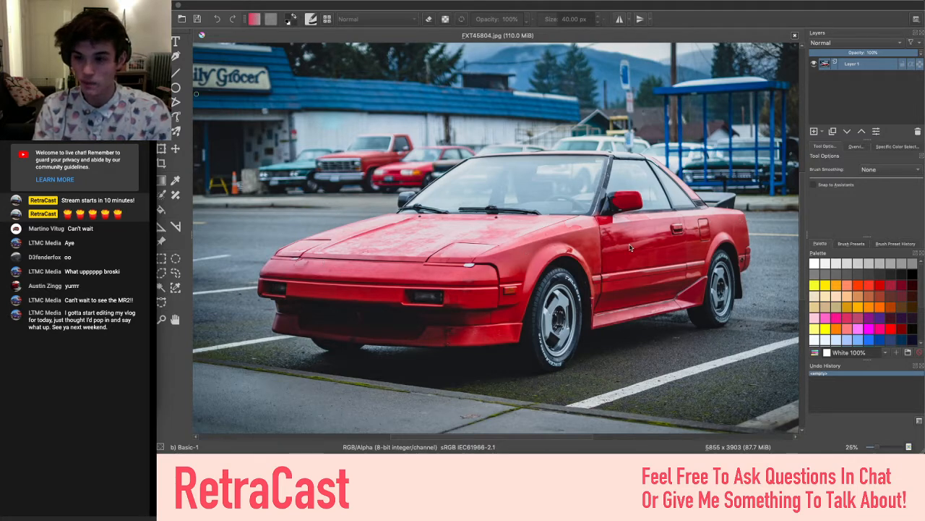
scroll(630, 247, right, 1)
scroll(629, 247, down, 2)
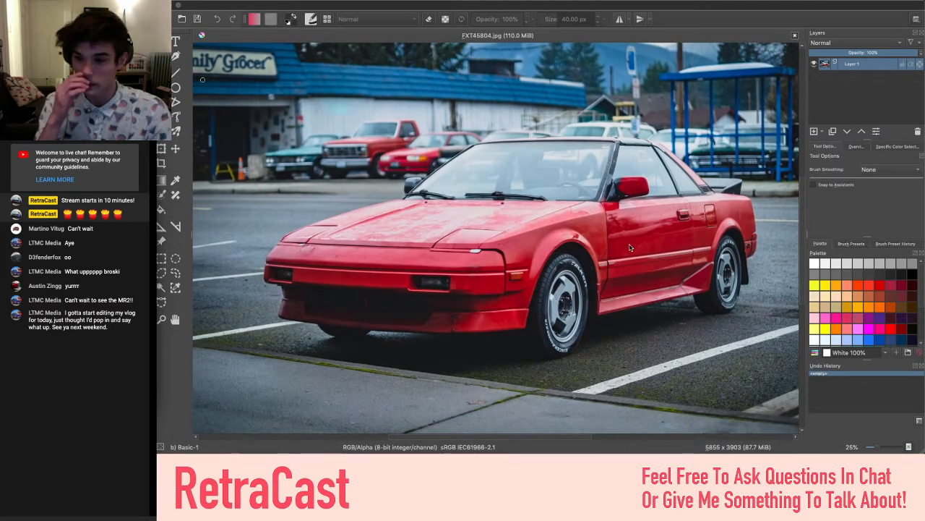
scroll(630, 247, up, 3)
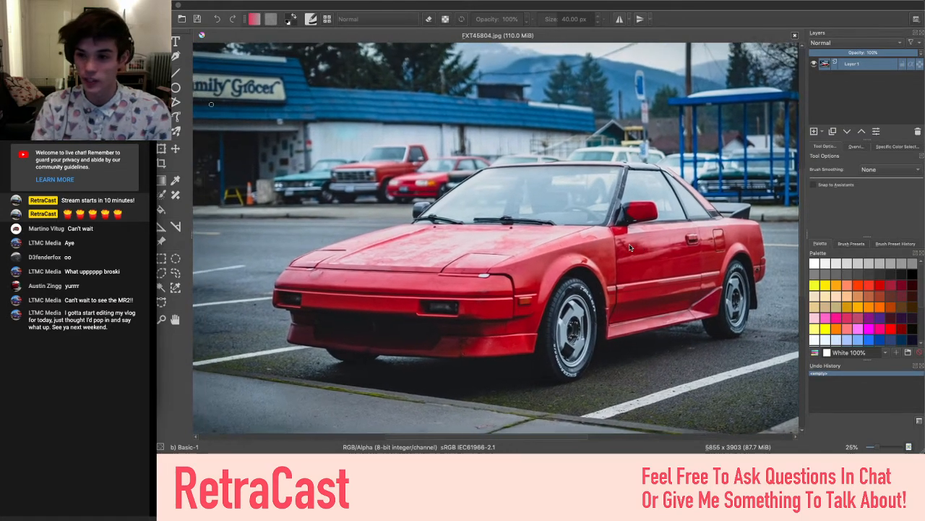
scroll(630, 248, right, 3)
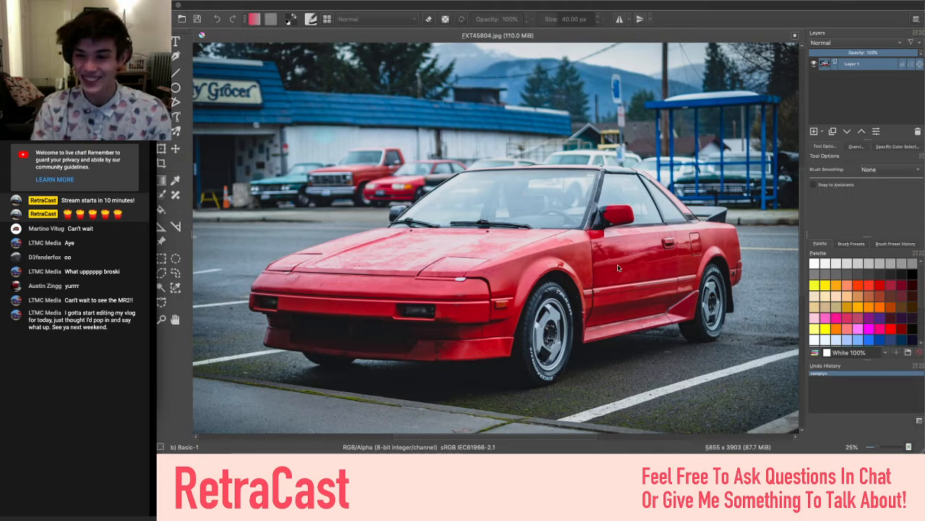
scroll(514, 257, right, 2)
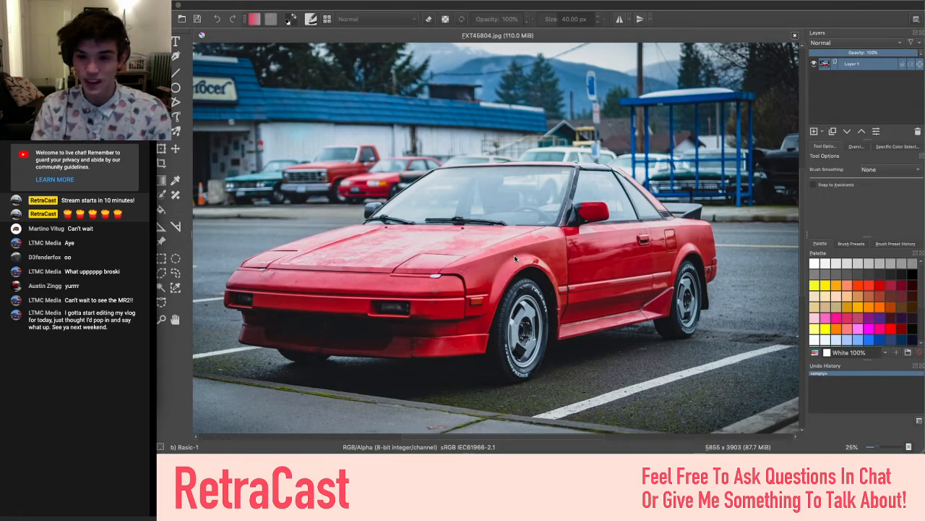
scroll(399, 247, down, 2)
scroll(399, 247, right, 2)
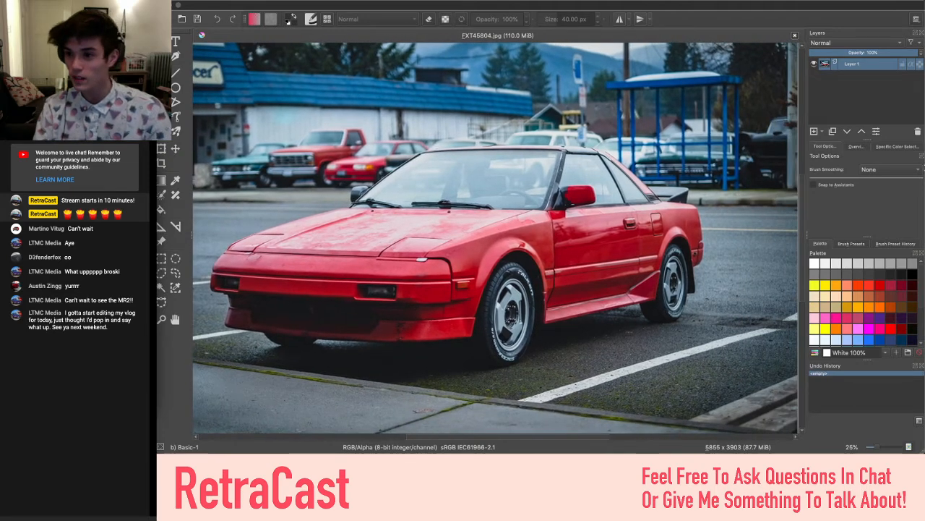
Add a new vector layer above the car photo layer
click(824, 131)
click(823, 131)
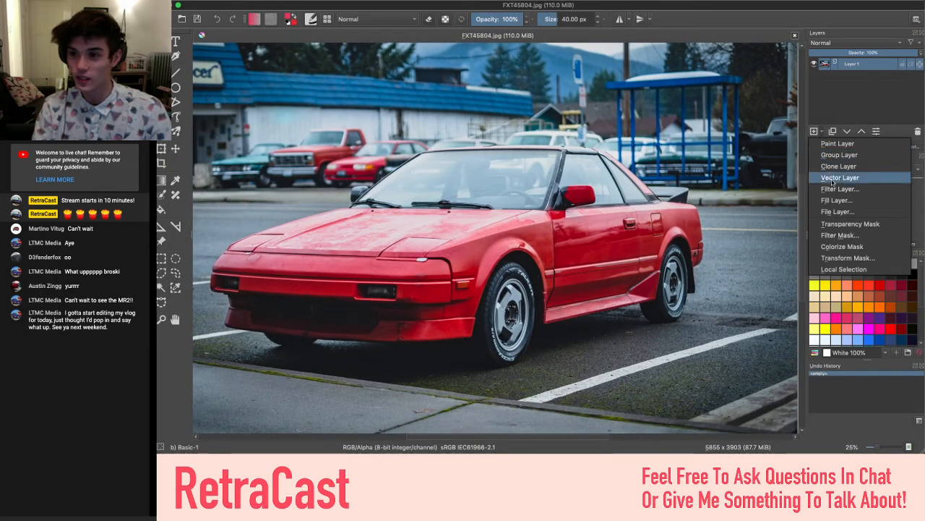
click(839, 178)
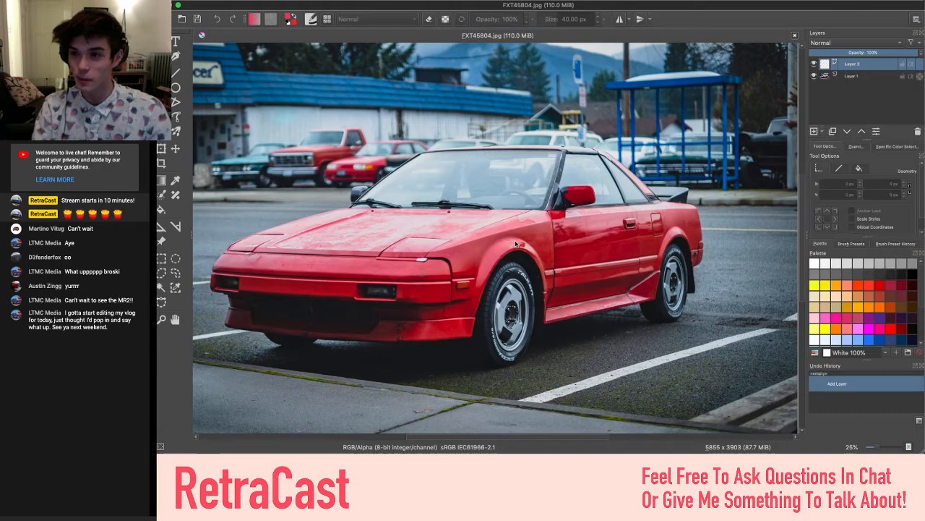
scroll(510, 258, up, 4)
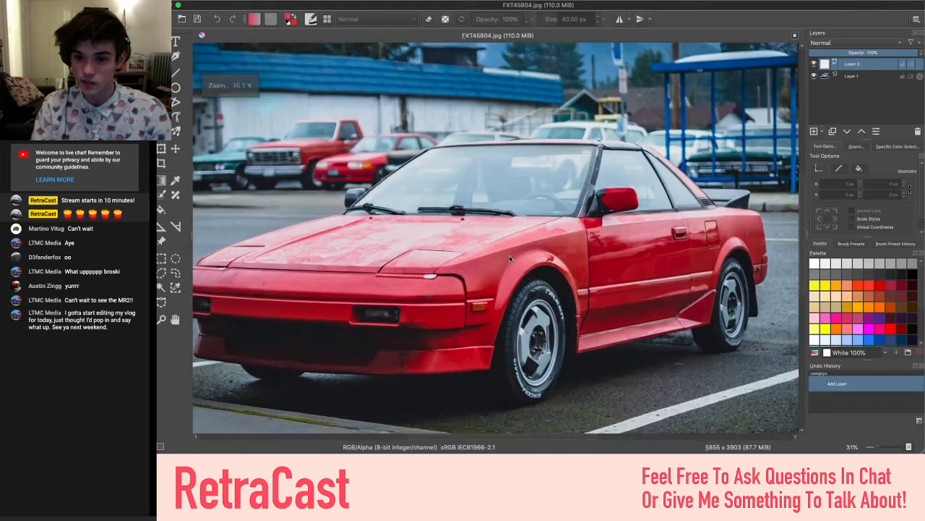
scroll(510, 256, up, 1)
scroll(509, 256, down, 1)
scroll(510, 255, up, 1)
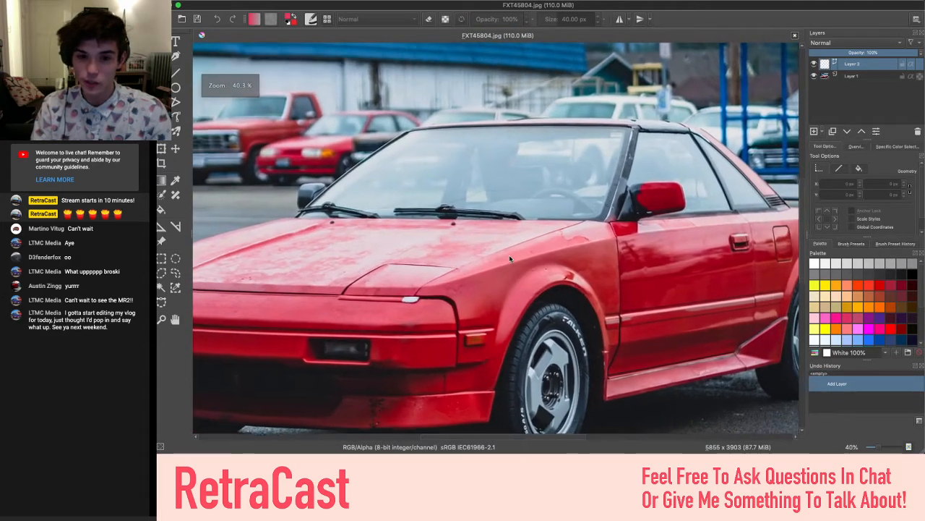
scroll(509, 254, down, 3)
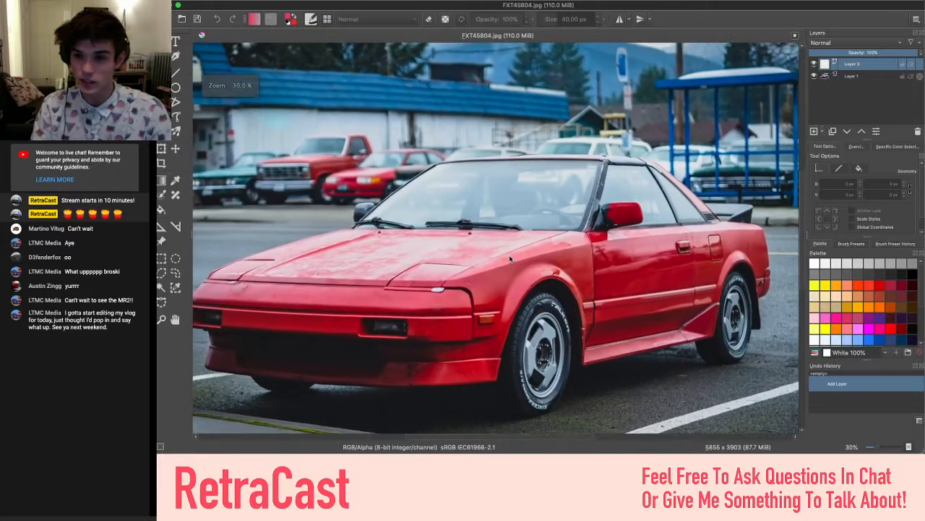
drag(514, 281, 564, 259)
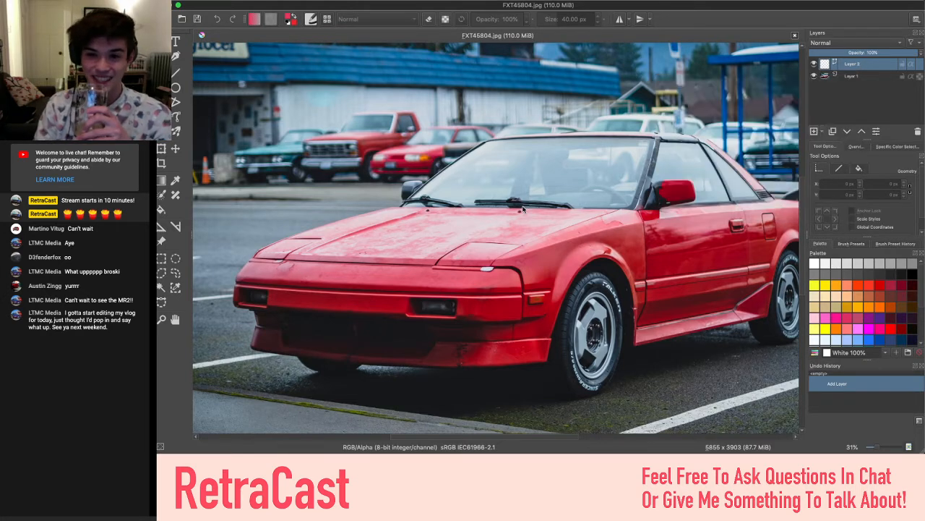
scroll(555, 266, down, 3)
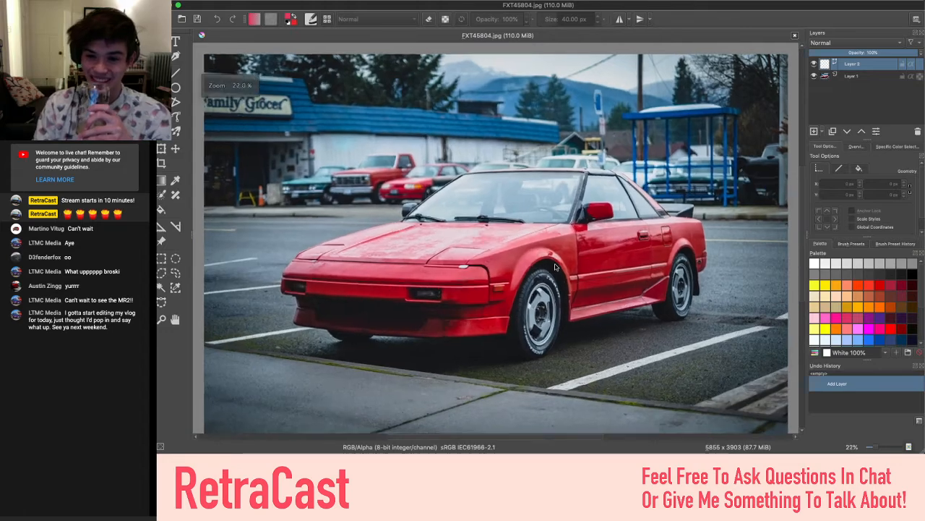
scroll(555, 267, up, 3)
scroll(555, 267, up, 1)
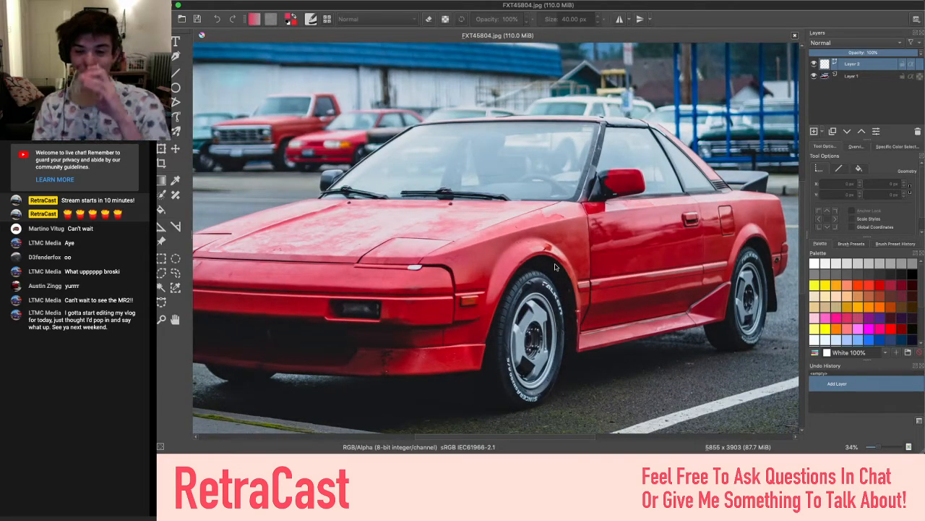
scroll(451, 271, left, 1)
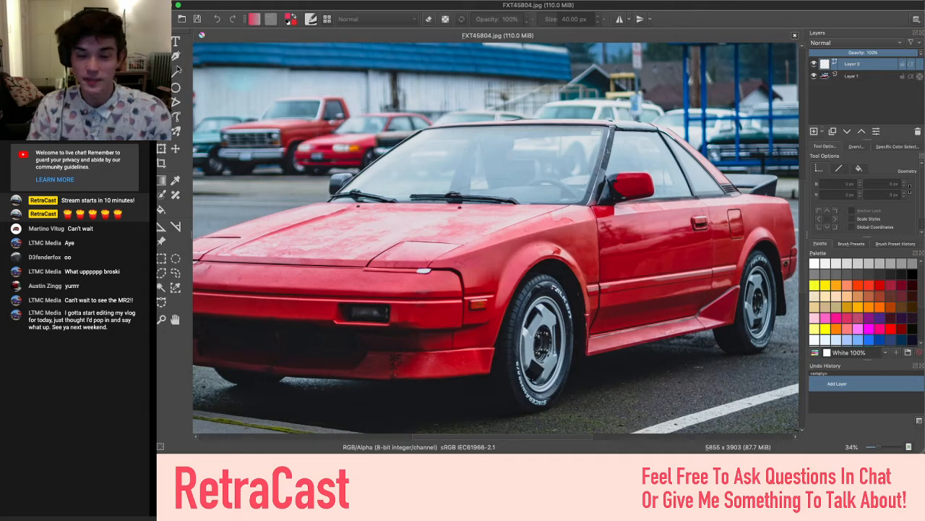
Activate the Line tool and set the foreground colour to white
click(174, 73)
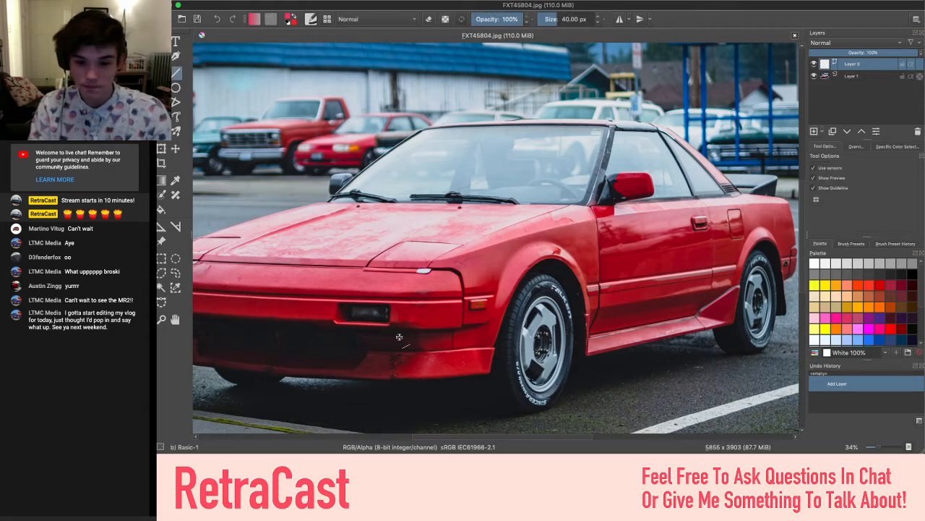
scroll(452, 254, left, 3)
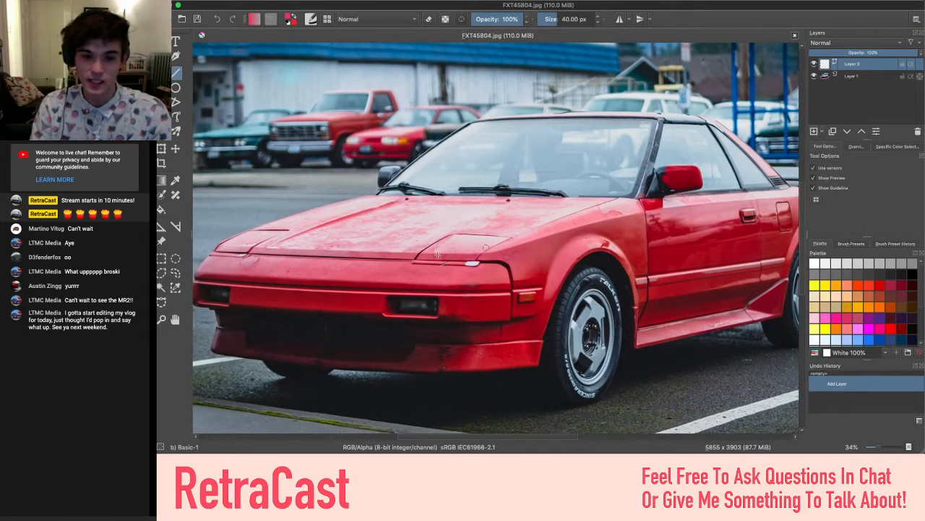
scroll(221, 245, right, 3)
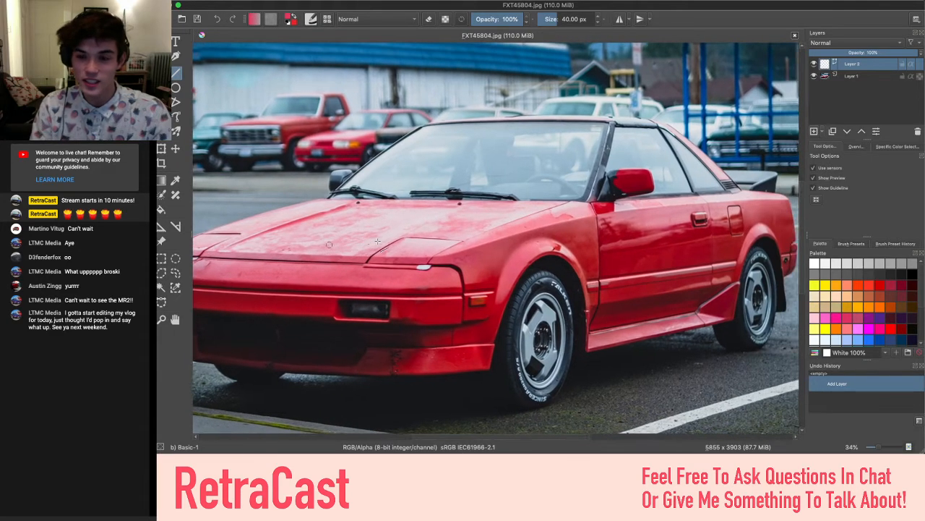
scroll(221, 245, left, 2)
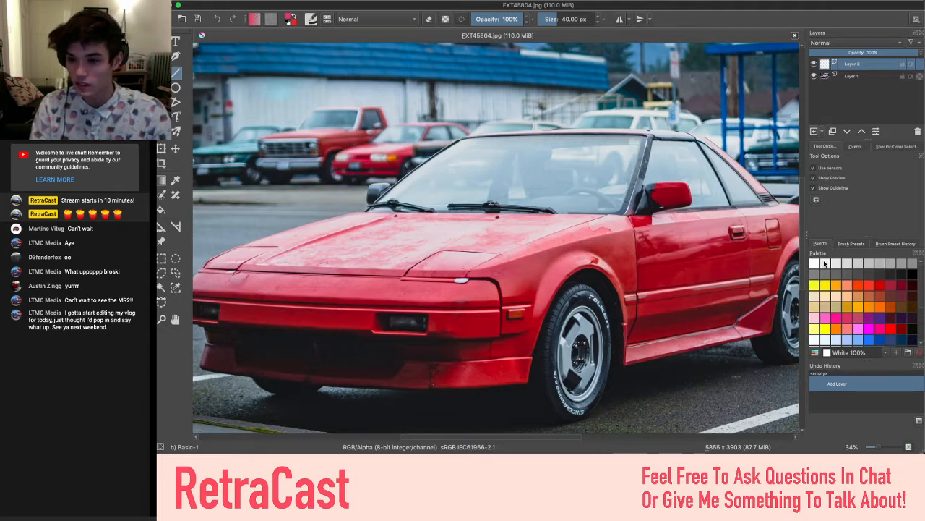
scroll(582, 292, down, 4)
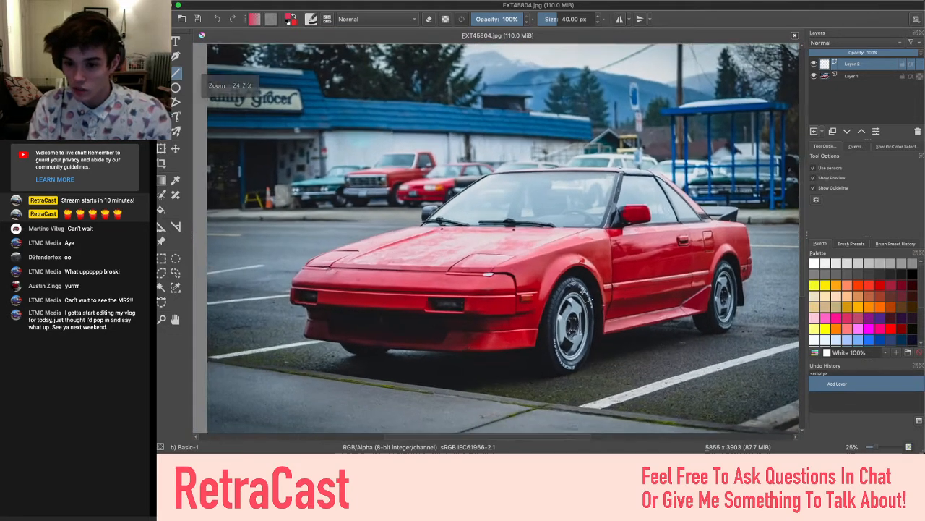
scroll(582, 292, right, 1)
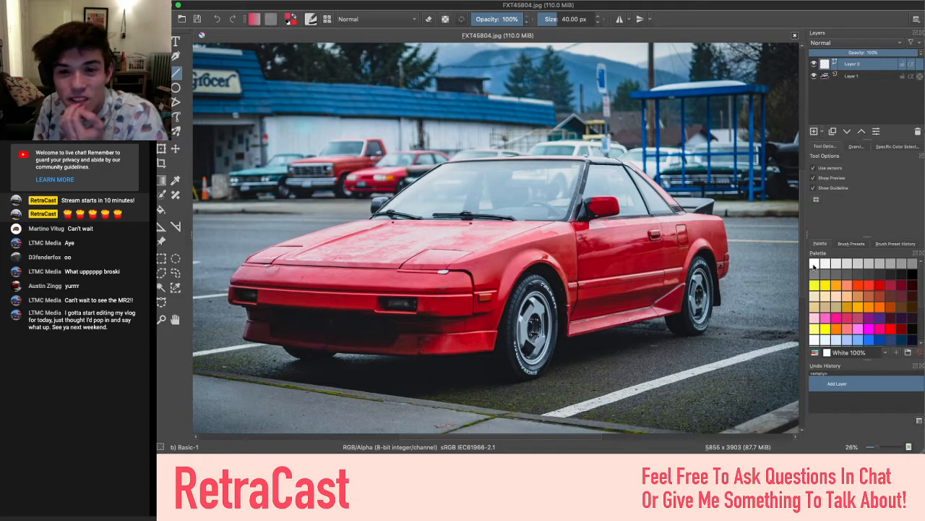
click(814, 264)
Try tracing the windshield's front pillar and the hood's far edge with straight white lines, and undo both attempts
drag(375, 214, 441, 159)
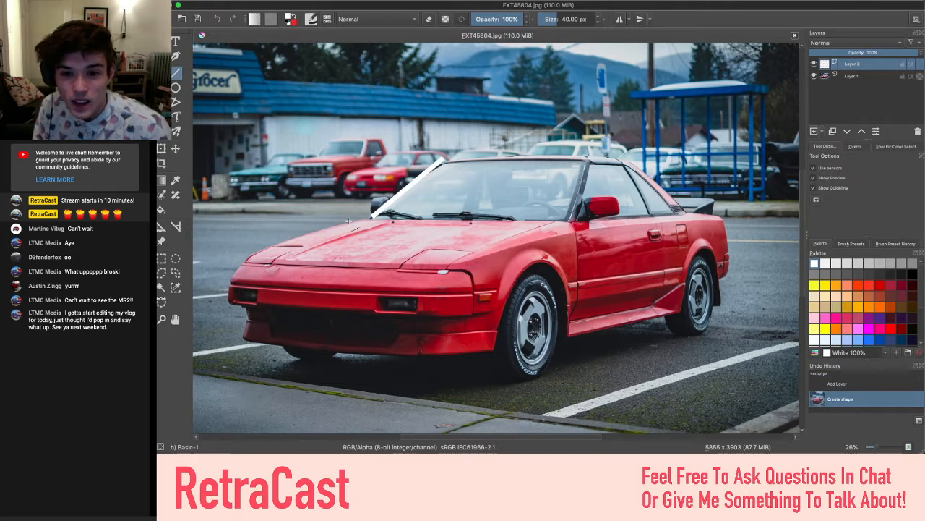
key(super+z)
drag(366, 220, 252, 252)
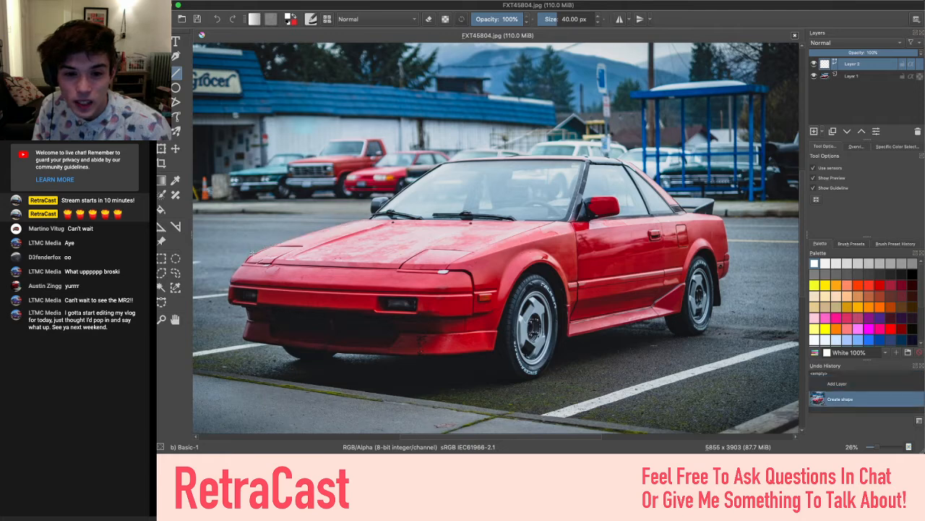
key(super+z)
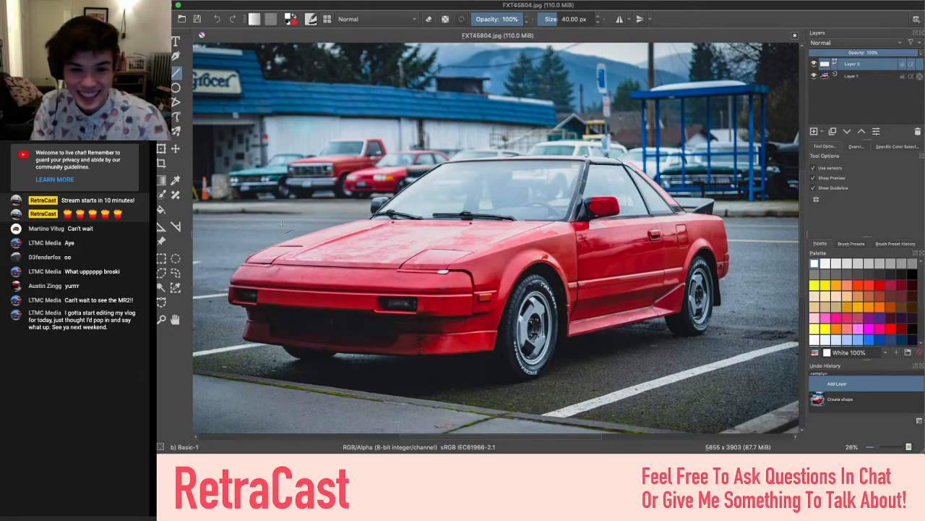
scroll(282, 224, up, 5)
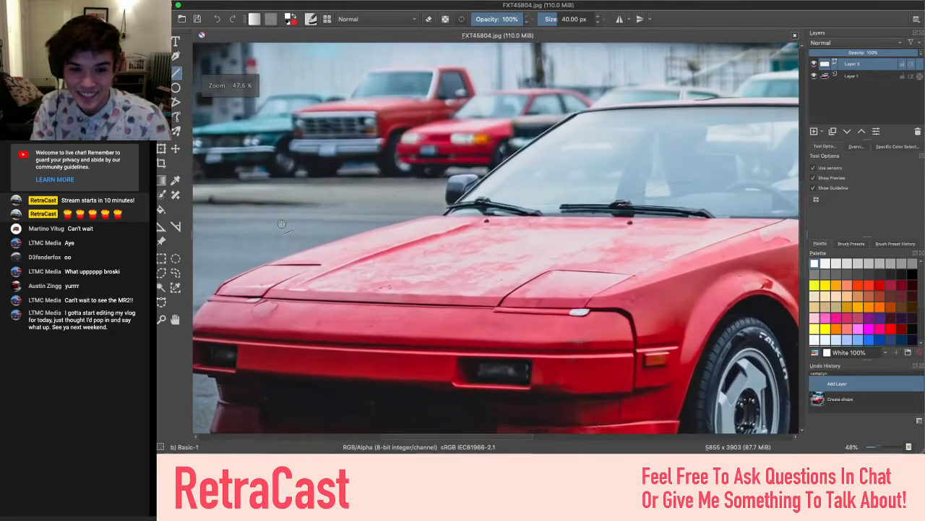
scroll(282, 224, down, 4)
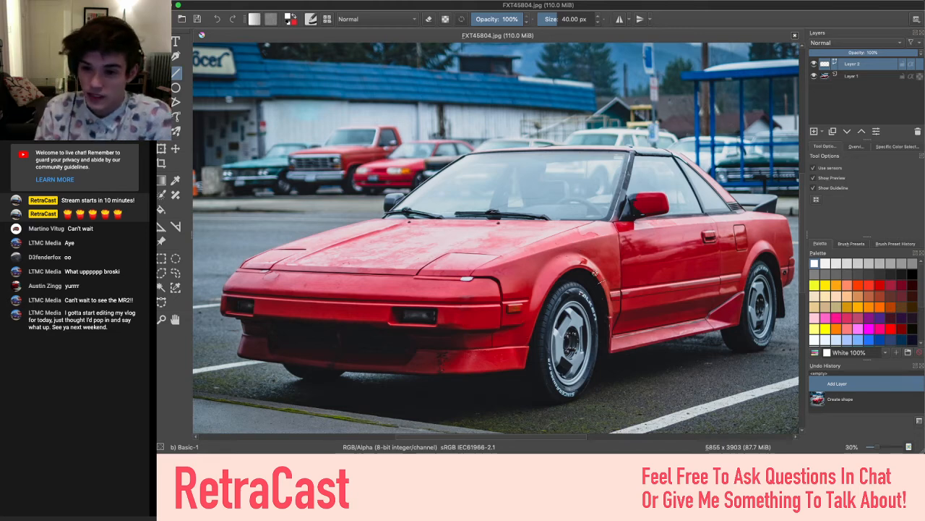
scroll(393, 286, right, 1)
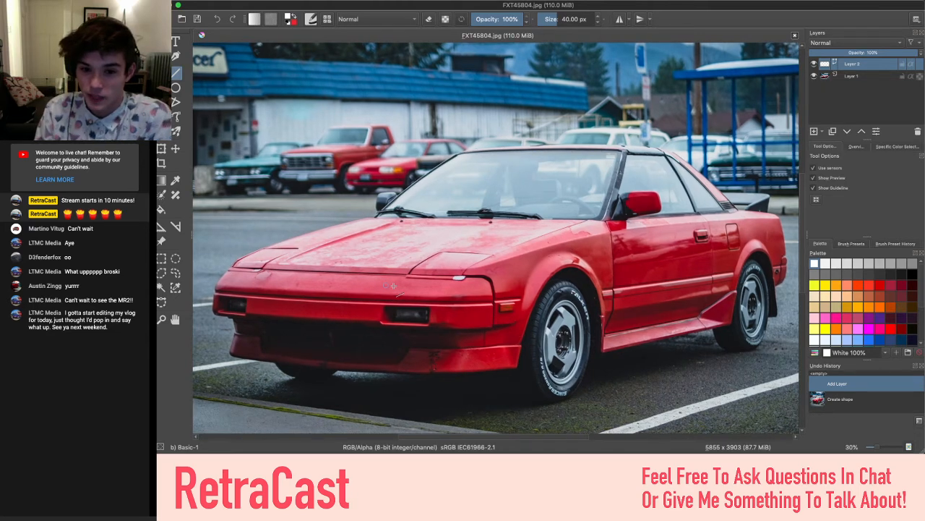
scroll(390, 286, up, 3)
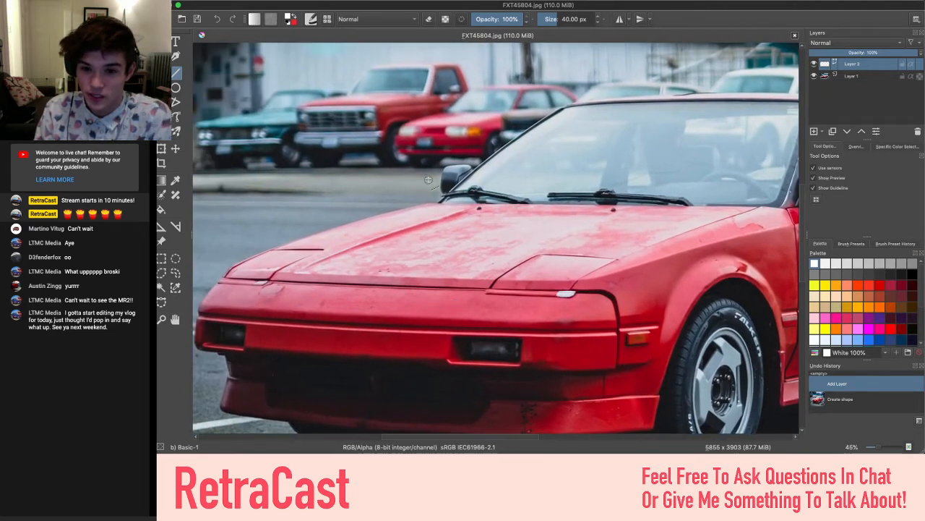
scroll(376, 215, left, 2)
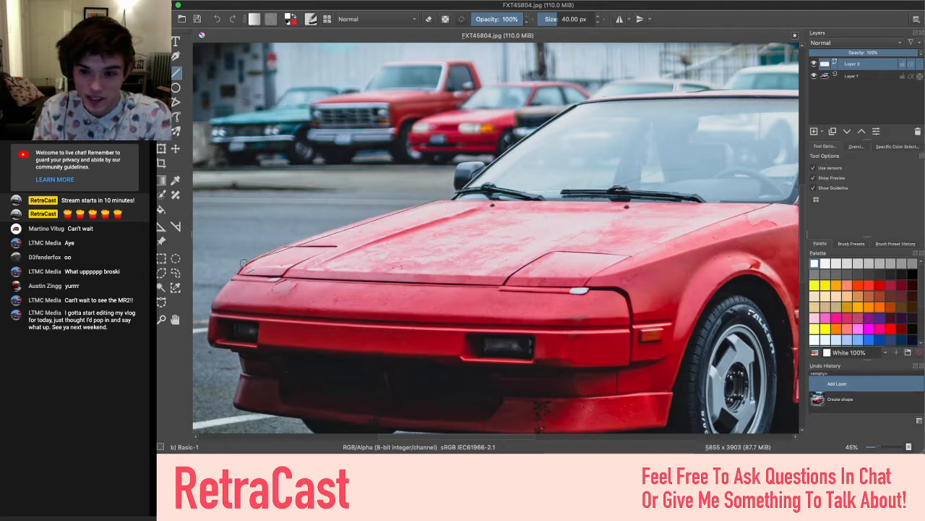
Try tracing the far side edge of the hood with a straight white line, and undo it
mouse_move(247, 261)
mouse_down()
mouse_move(235, 274)
mouse_move(373, 213)
mouse_move(273, 248)
mouse_move(238, 269)
mouse_move(346, 221)
mouse_move(437, 197)
mouse_move(243, 262)
mouse_up()
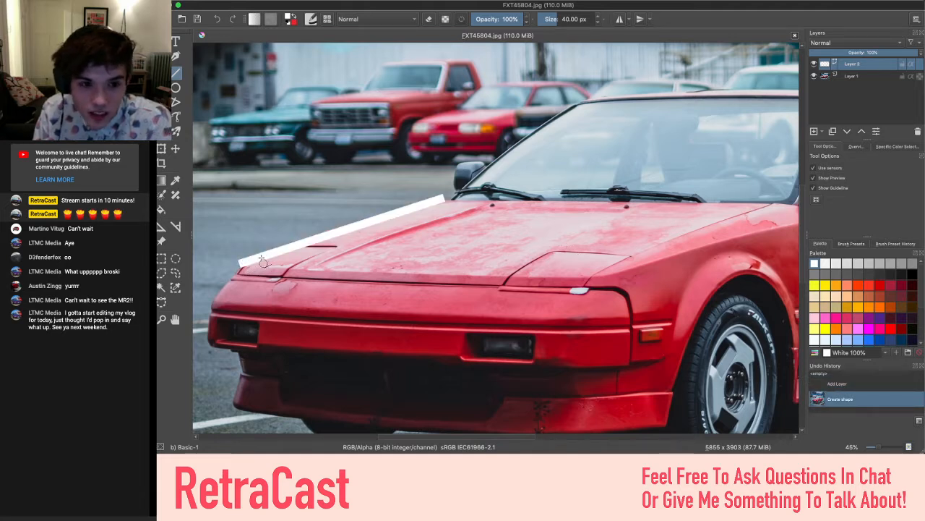
key(ctrl+z)
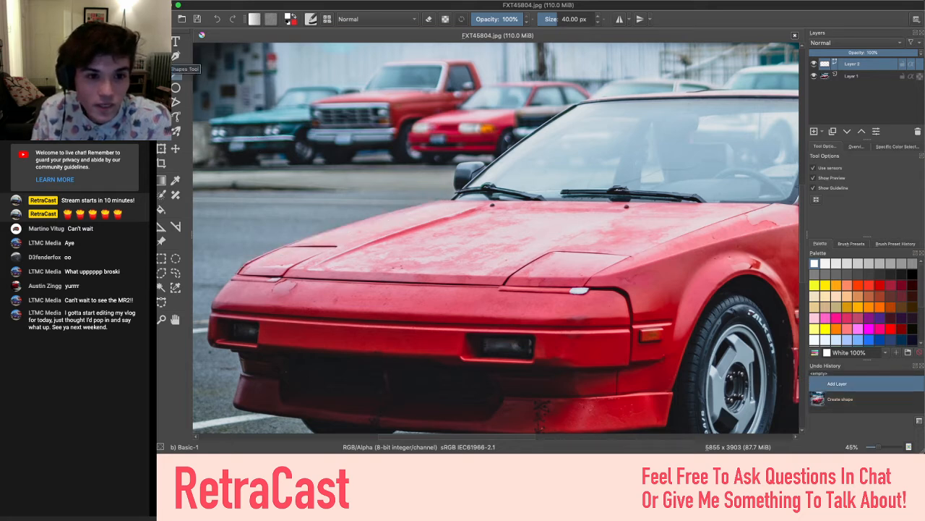
click(175, 72)
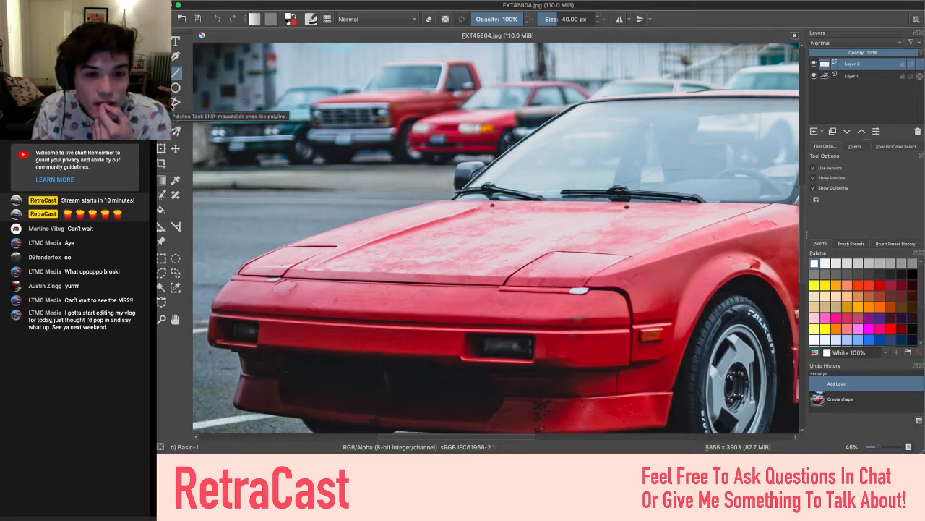
Trace the outline of the car's hood as a closed white shape with the Polyline tool
click(175, 102)
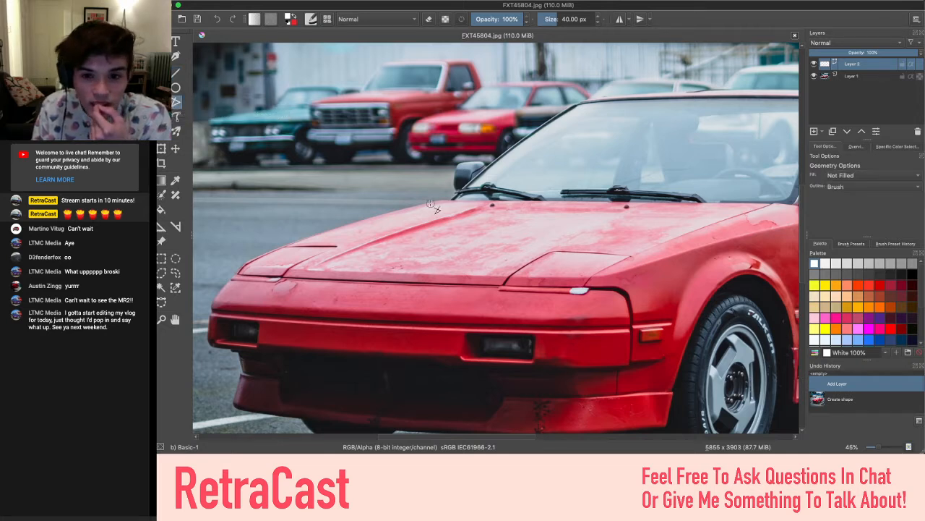
scroll(448, 206, right, 2)
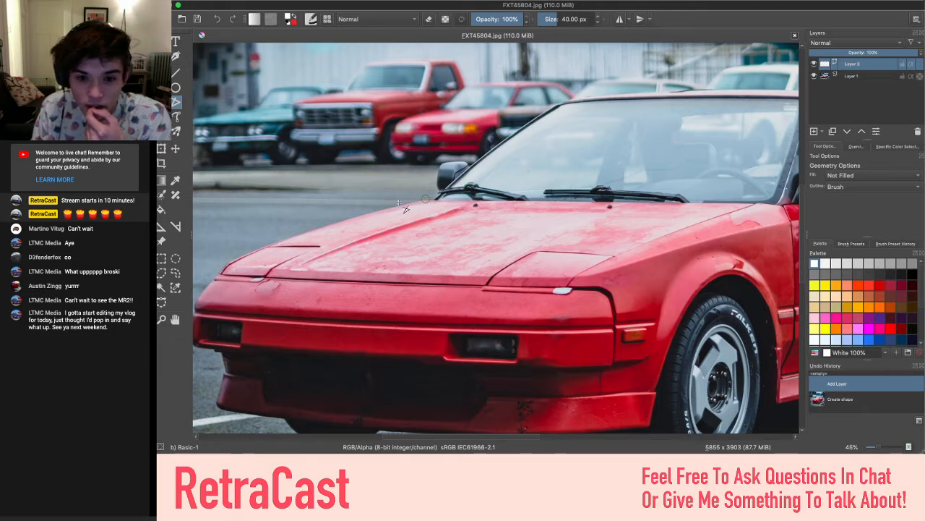
click(219, 274)
scroll(220, 275, down, 1)
scroll(220, 274, left, 1)
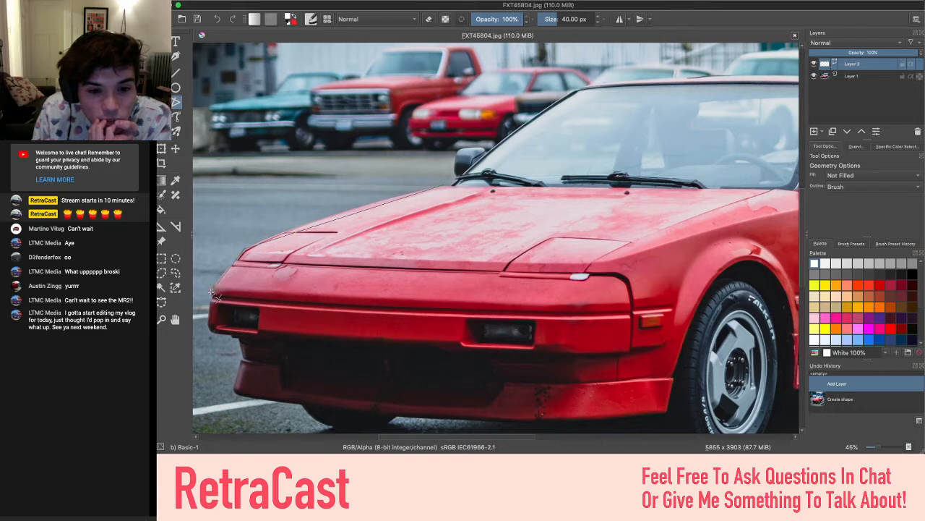
click(237, 261)
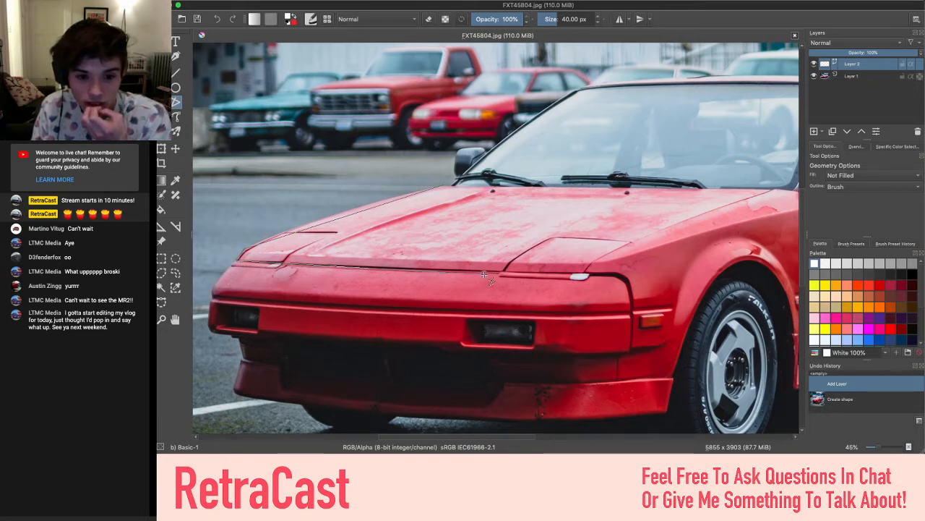
click(583, 274)
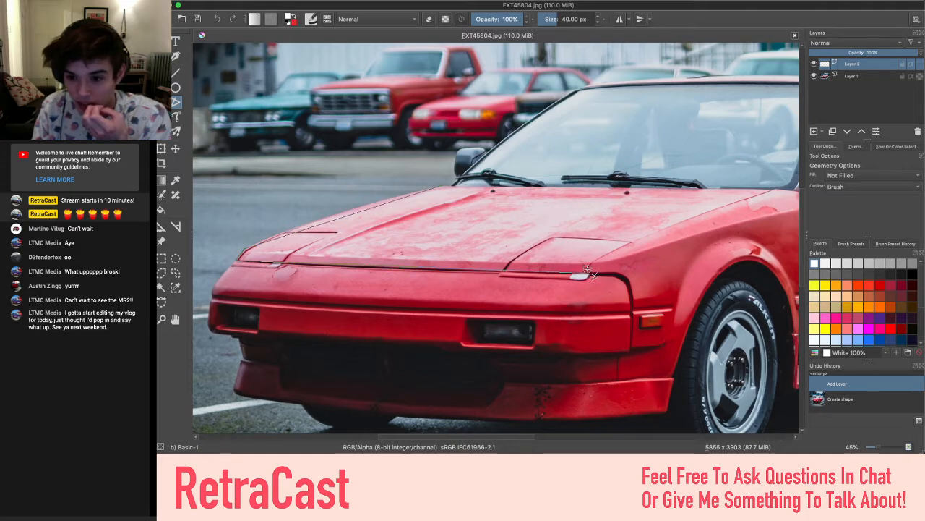
click(765, 192)
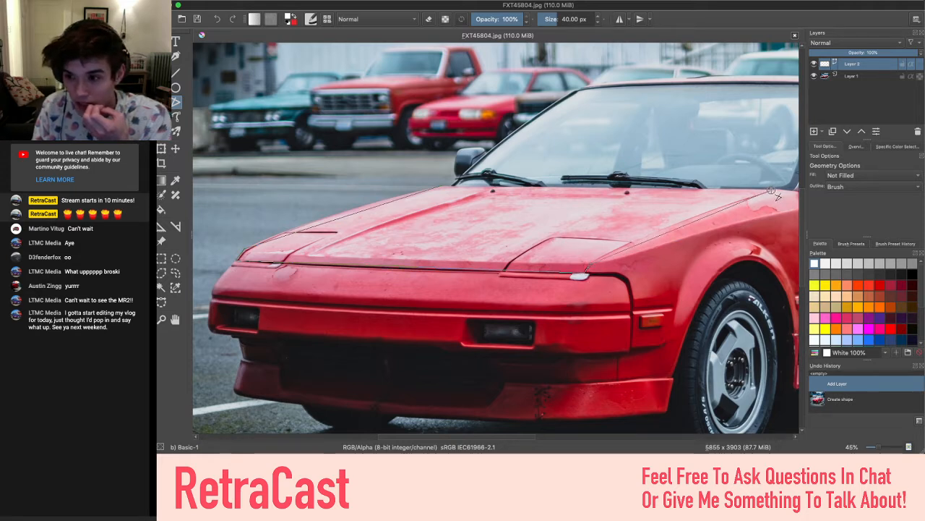
double_click(455, 182)
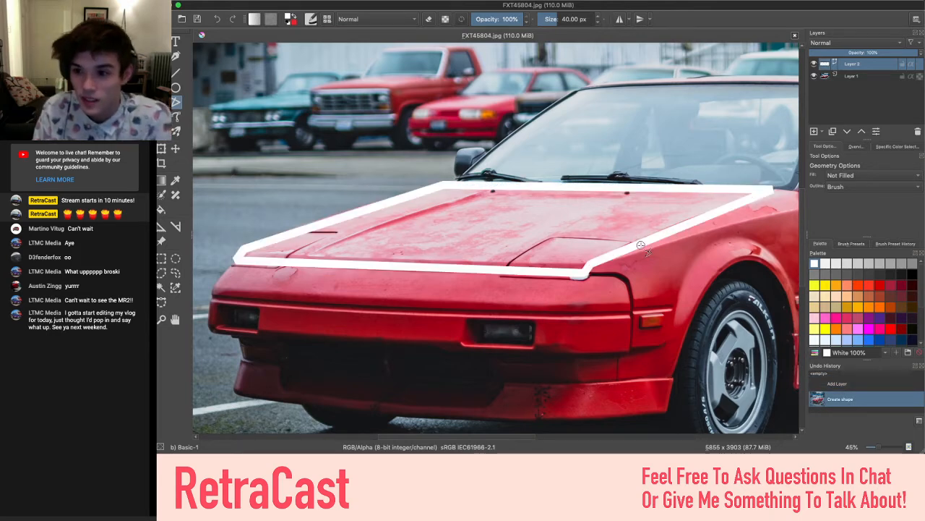
mouse_move(640, 243)
mouse_down()
mouse_move(557, 238)
mouse_move(699, 235)
mouse_move(641, 245)
mouse_up()
scroll(641, 246, right, 3)
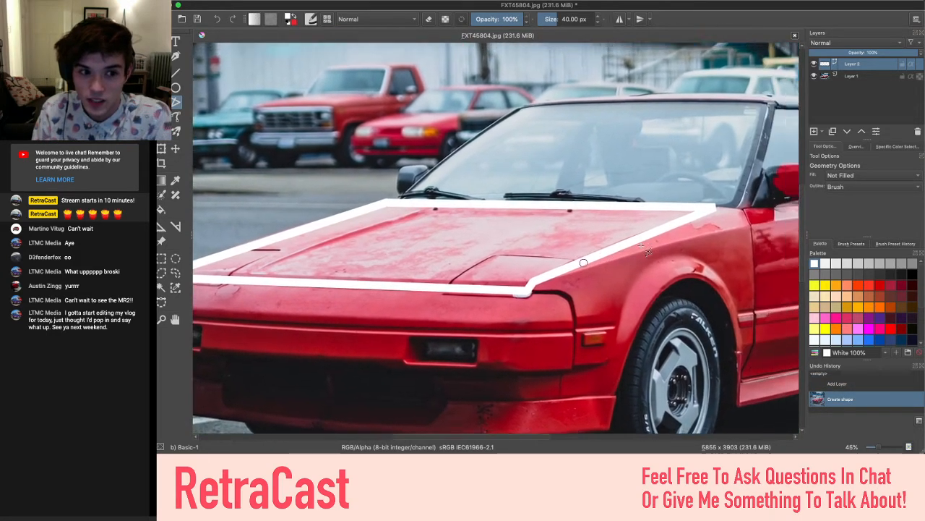
scroll(642, 246, left, 3)
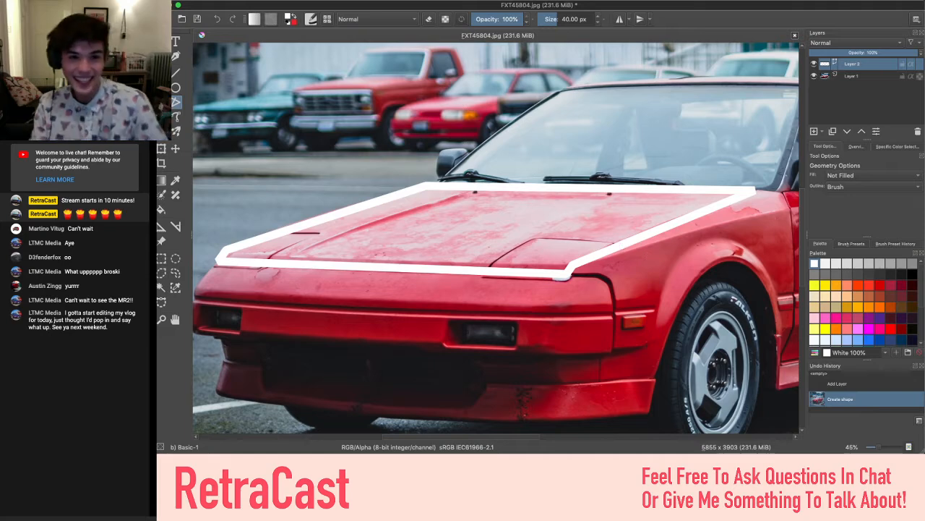
Select the hood outline and reduce its stroke thickness to 20 px
click(162, 41)
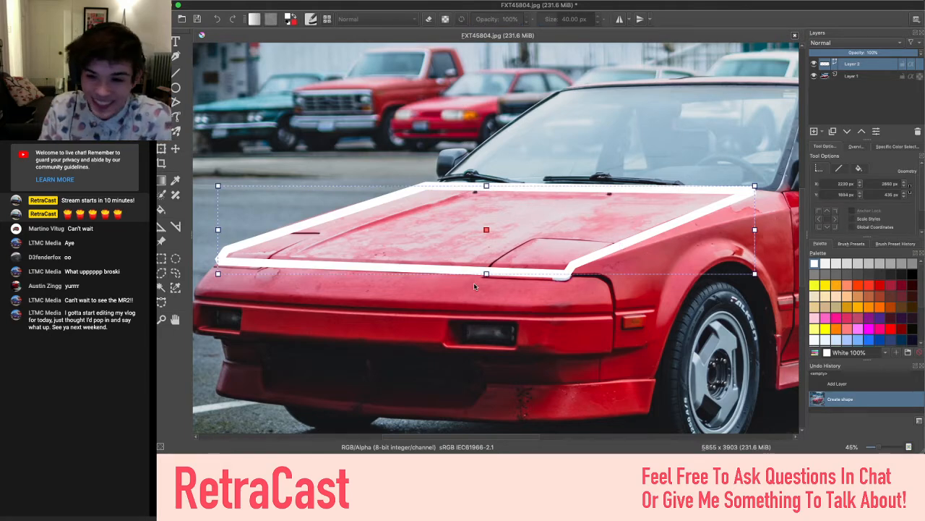
scroll(474, 286, right, 3)
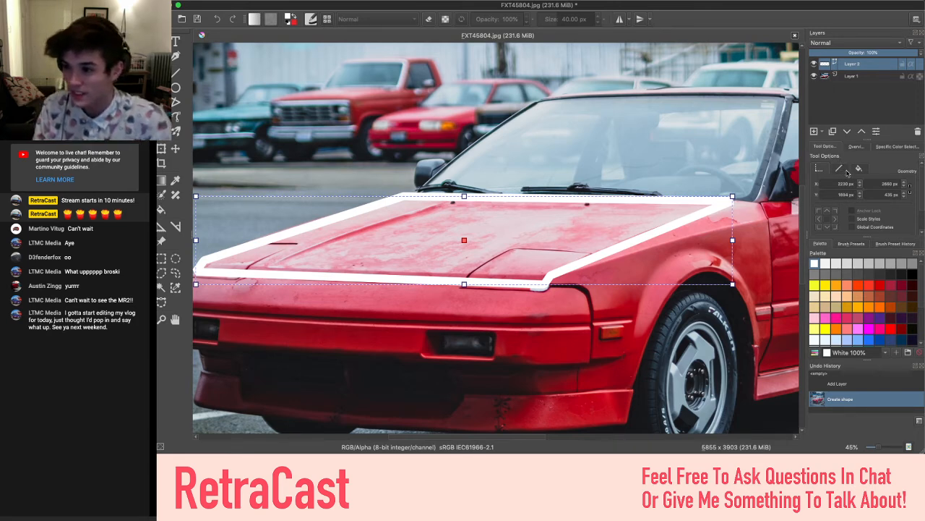
click(841, 169)
scroll(841, 225, down, 2)
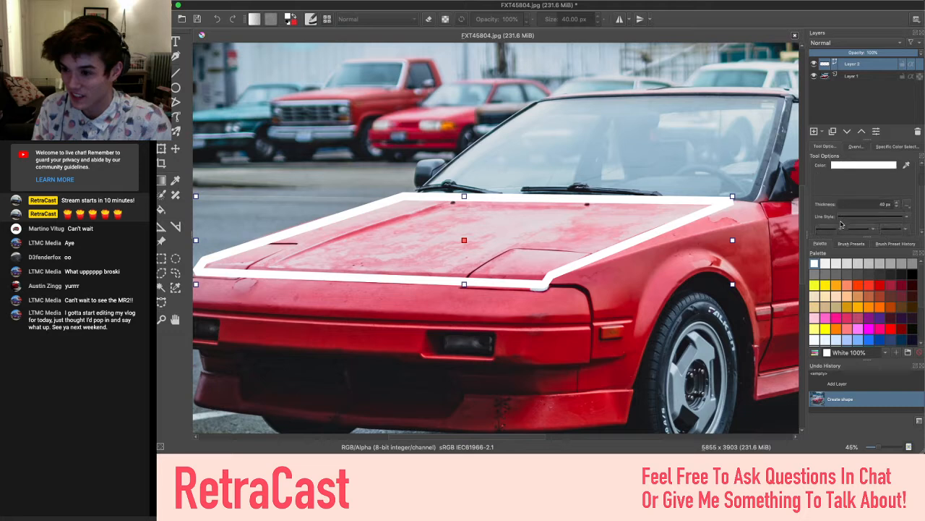
click(896, 207)
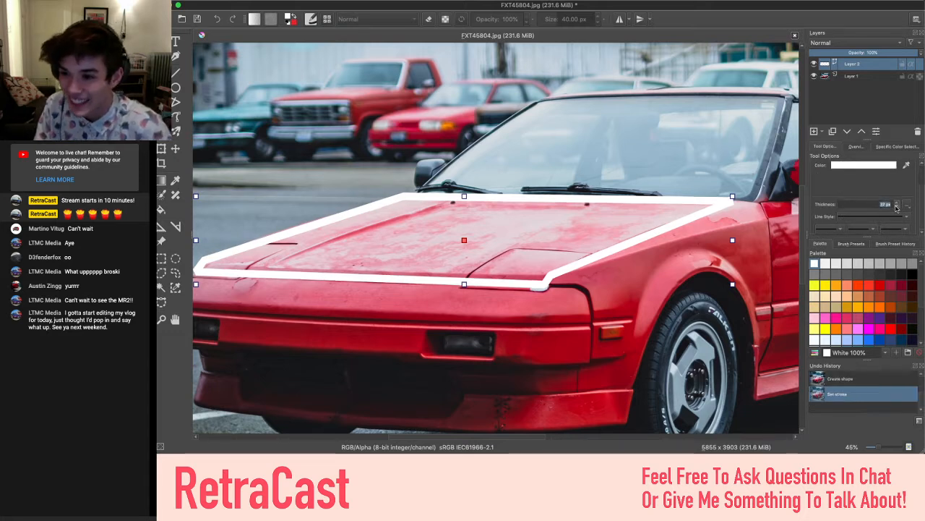
click(897, 207)
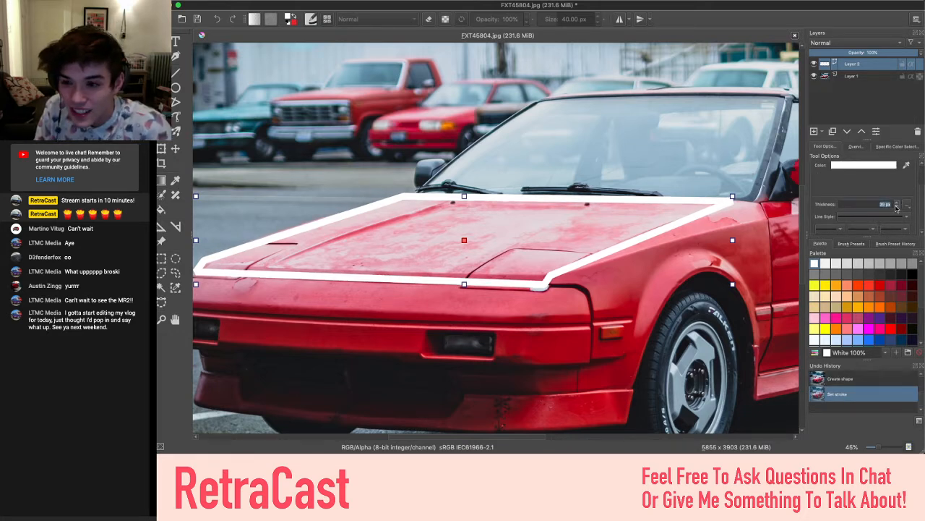
click(896, 207)
click(896, 207)
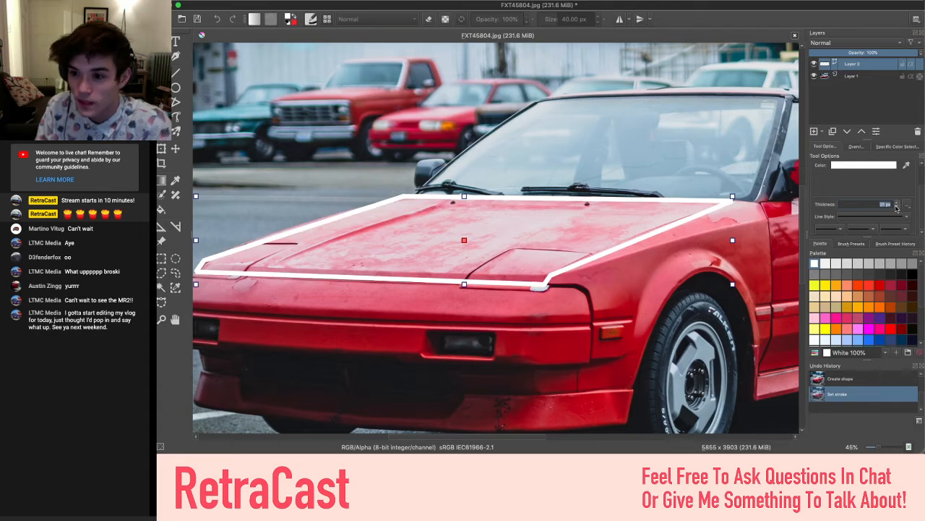
click(896, 207)
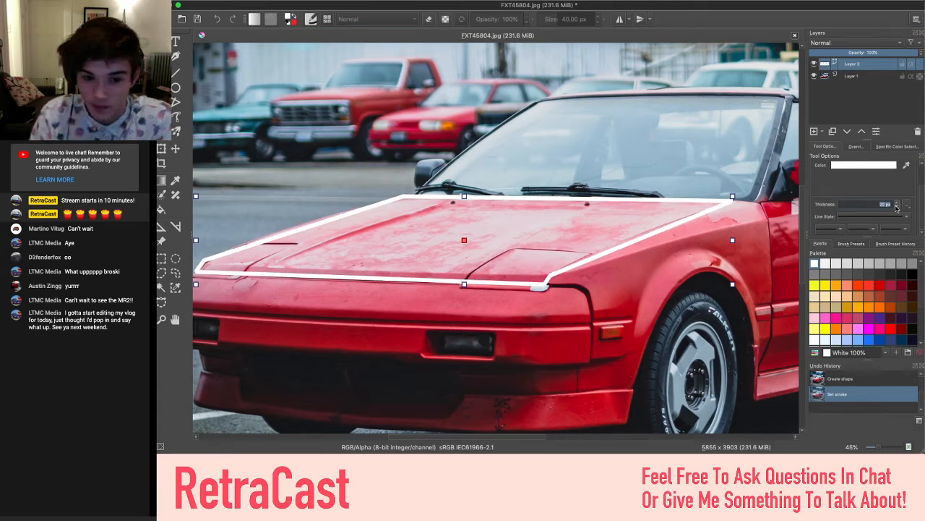
scroll(566, 327, left, 4)
scroll(566, 327, right, 2)
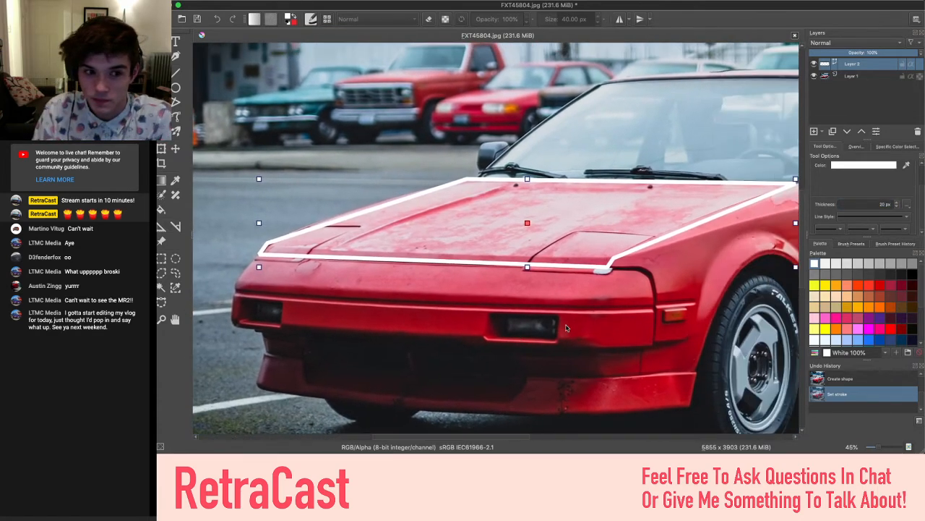
scroll(565, 324, up, 3)
scroll(566, 324, right, 2)
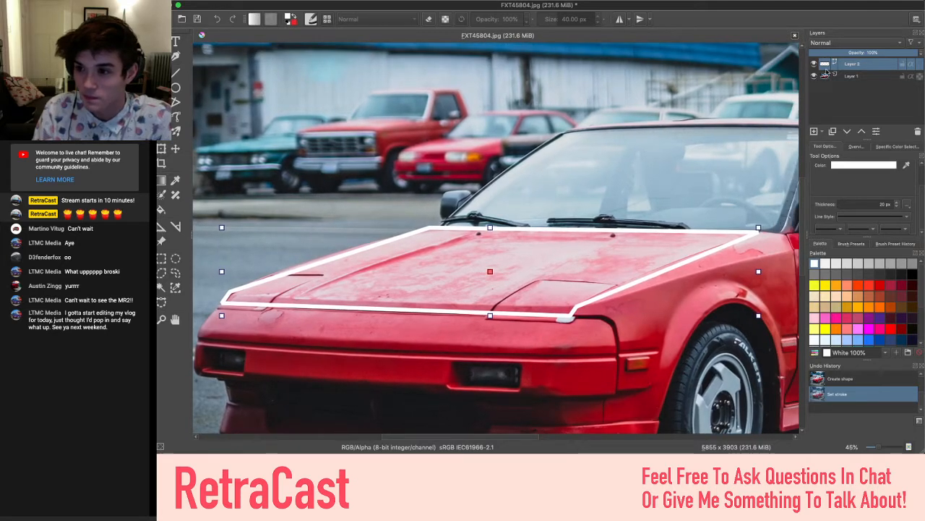
click(864, 73)
click(848, 65)
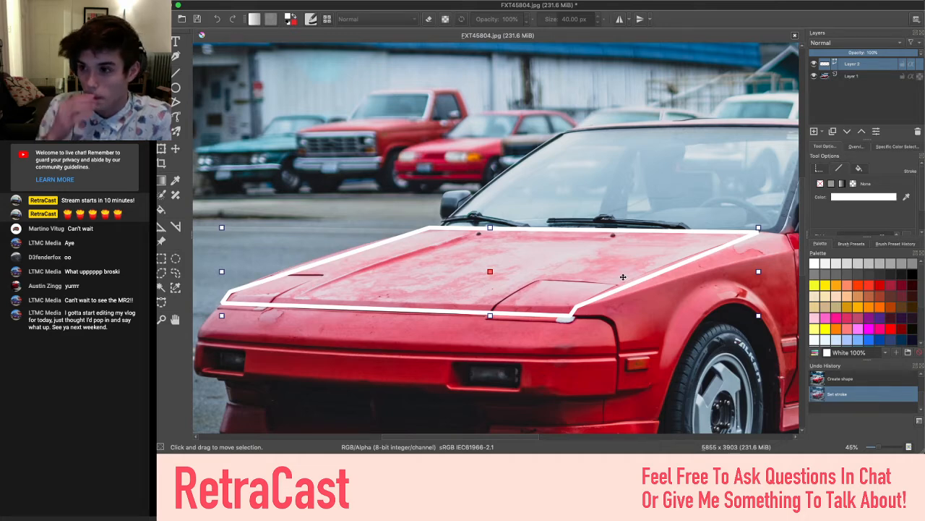
double_click(855, 66)
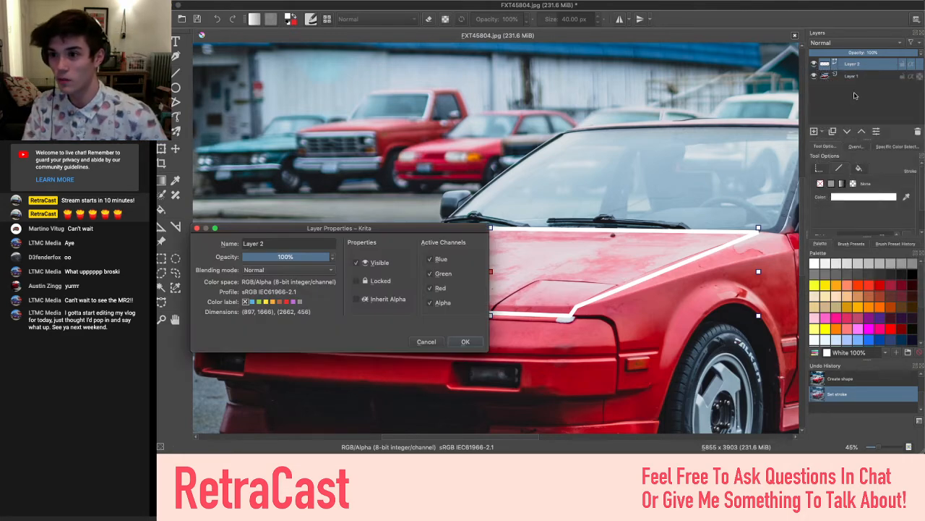
click(197, 229)
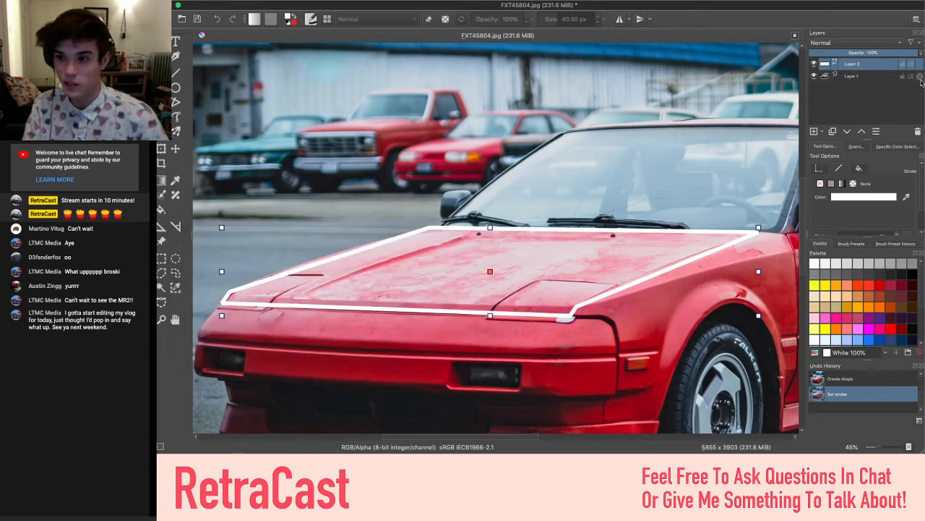
right_click(859, 67)
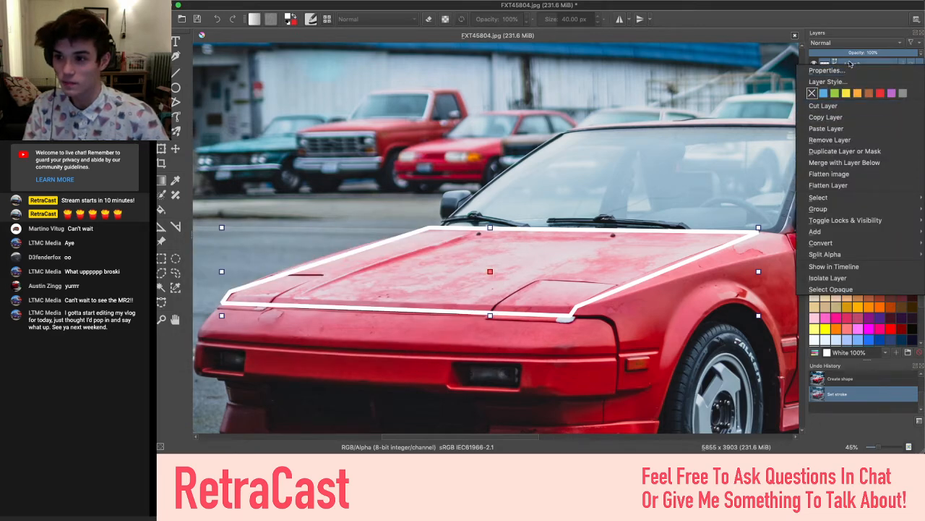
click(853, 65)
Rename the vector layer containing the hood outline as Hood
double_click(854, 64)
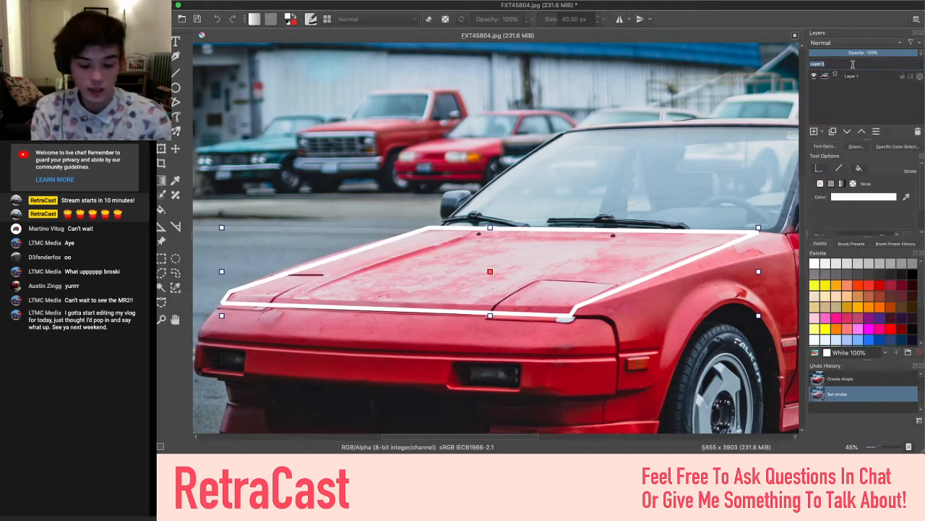
text(Hood)
key(Return)
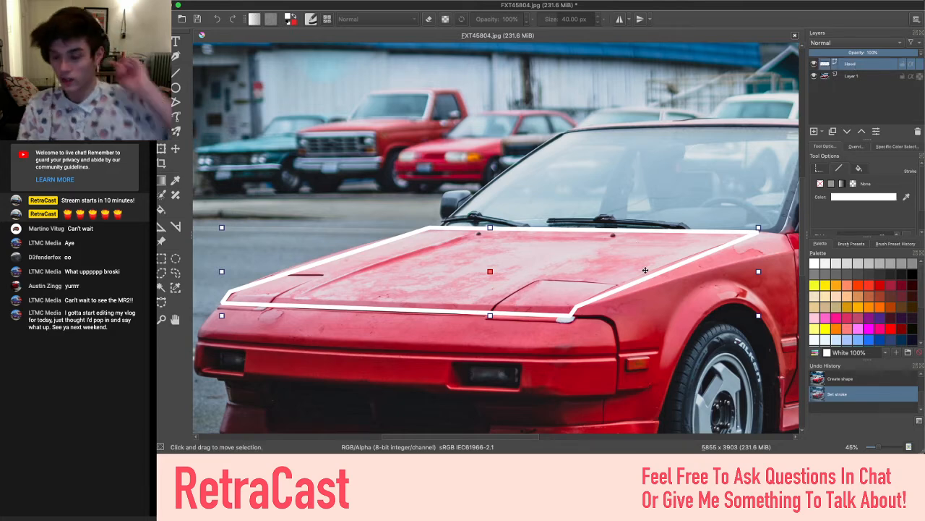
Examine the hood outline against the car's windshield, side, front bumper and headlights
scroll(645, 269, right, 5)
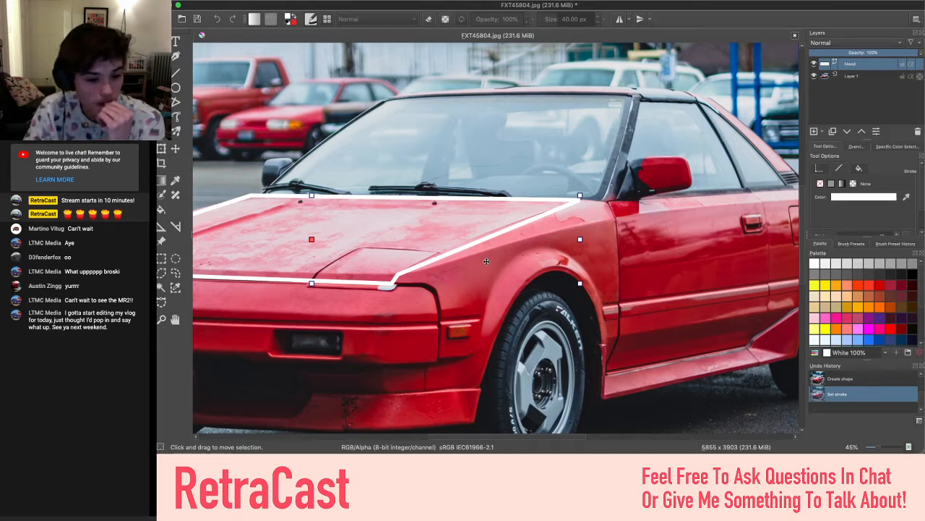
scroll(407, 295, left, 5)
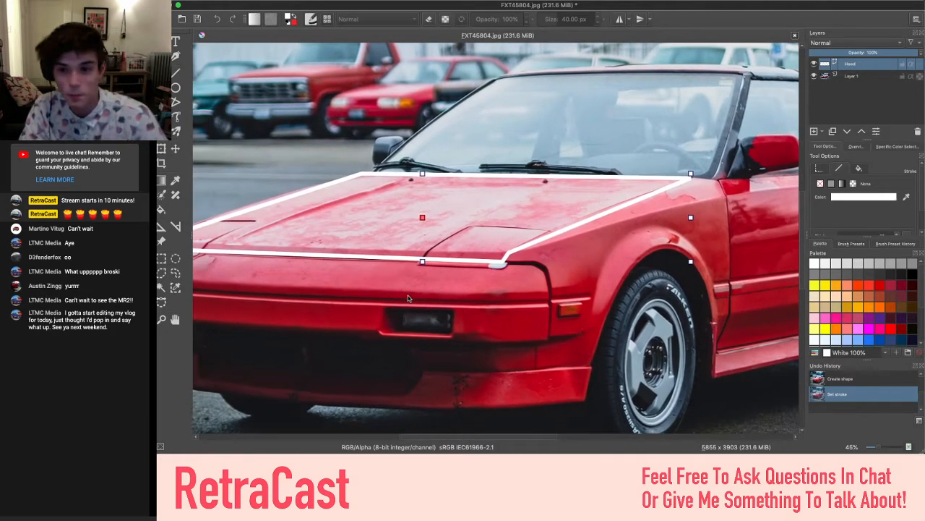
scroll(381, 327, left, 5)
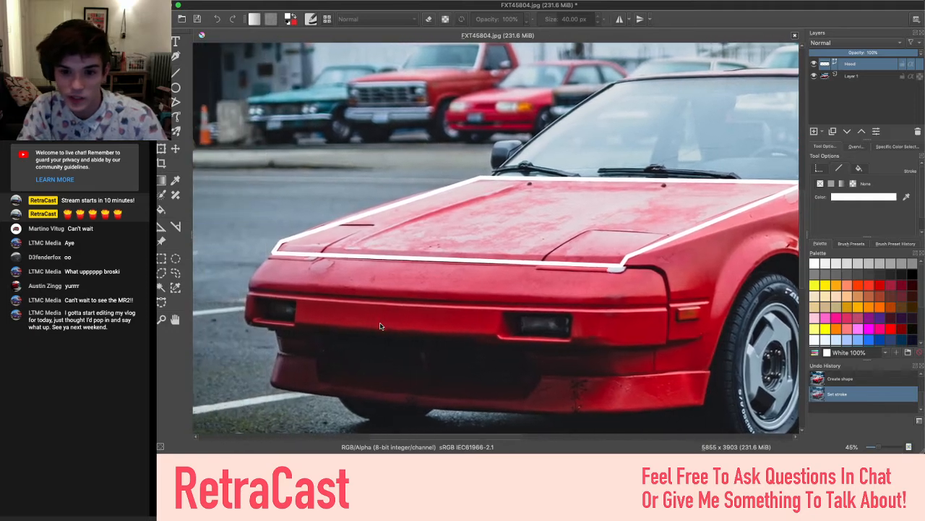
scroll(380, 326, right, 2)
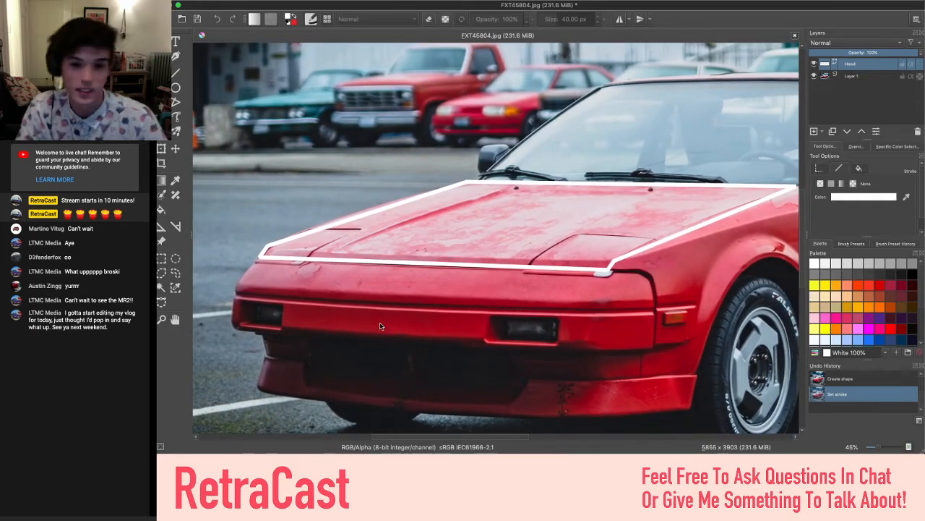
scroll(392, 305, right, 3)
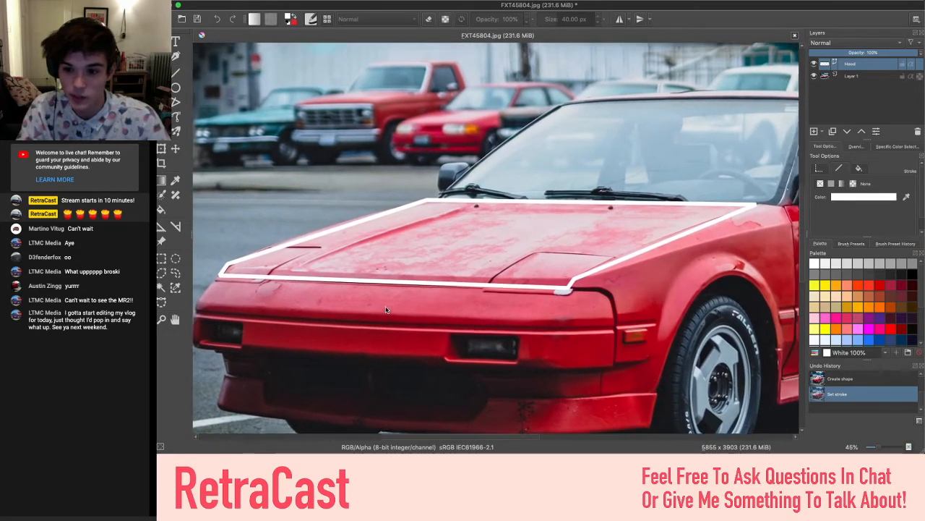
scroll(620, 309, right, 2)
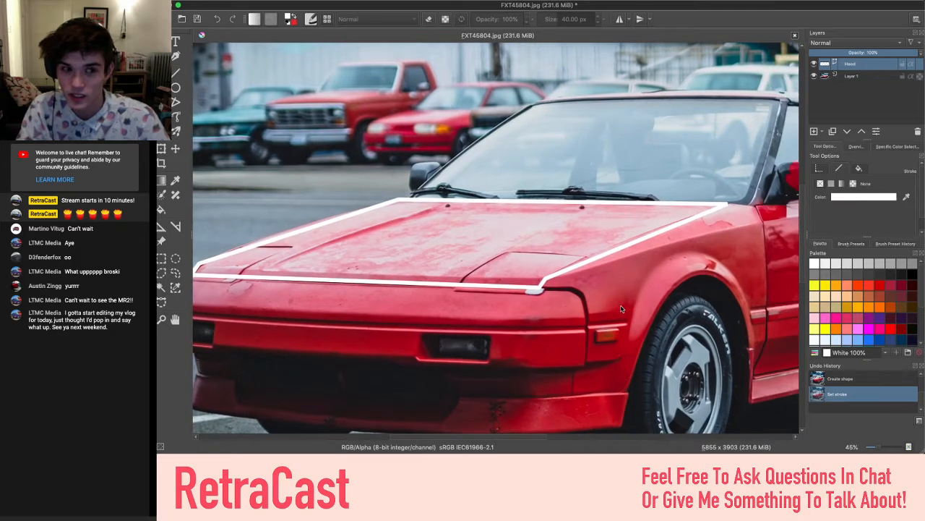
scroll(428, 290, left, 2)
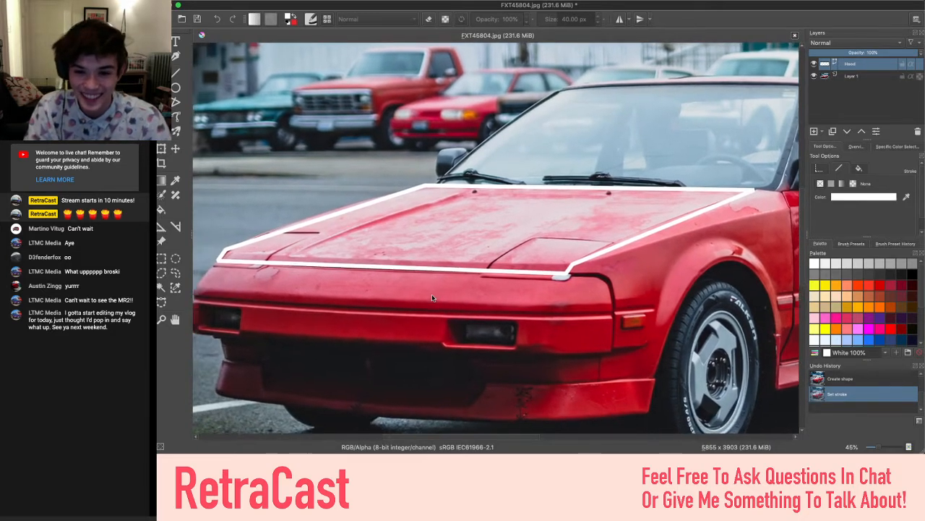
scroll(274, 283, left, 1)
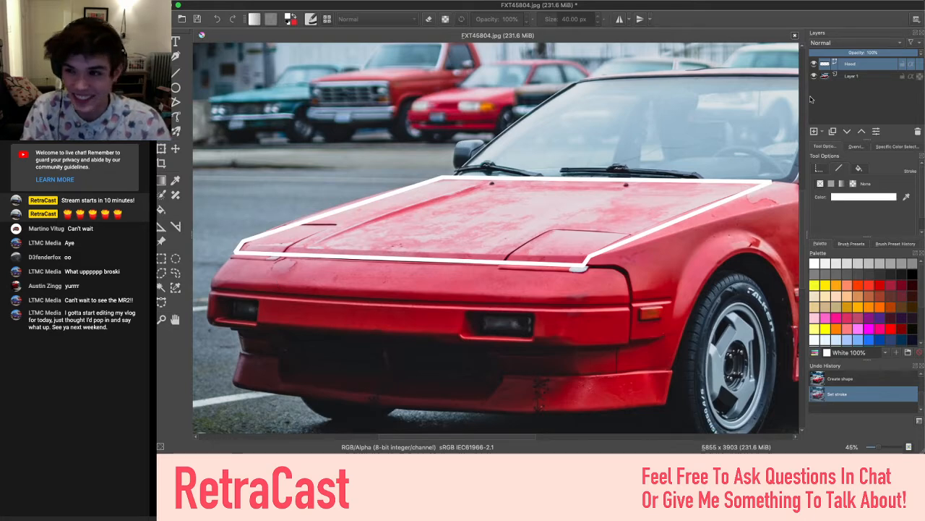
Add a new vector layer above the Hood layer
scroll(623, 196, right, 3)
scroll(623, 196, right, 1)
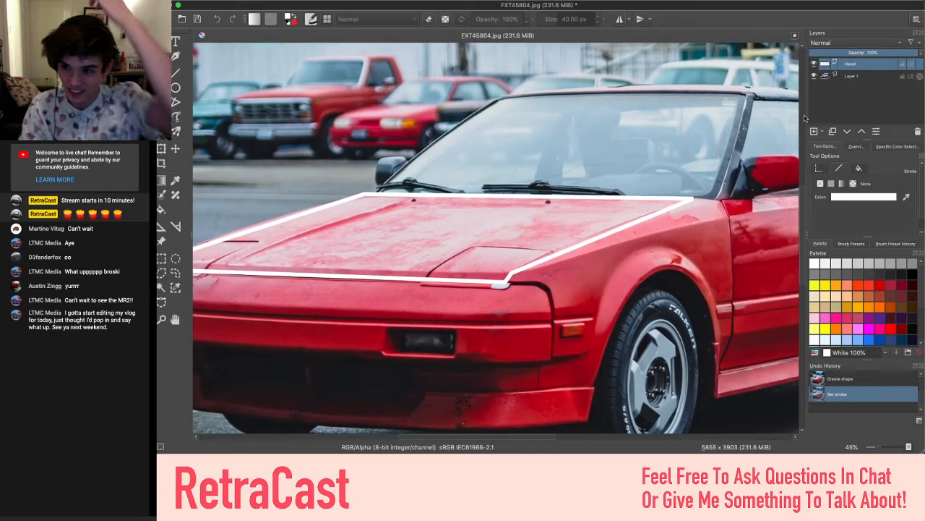
click(821, 133)
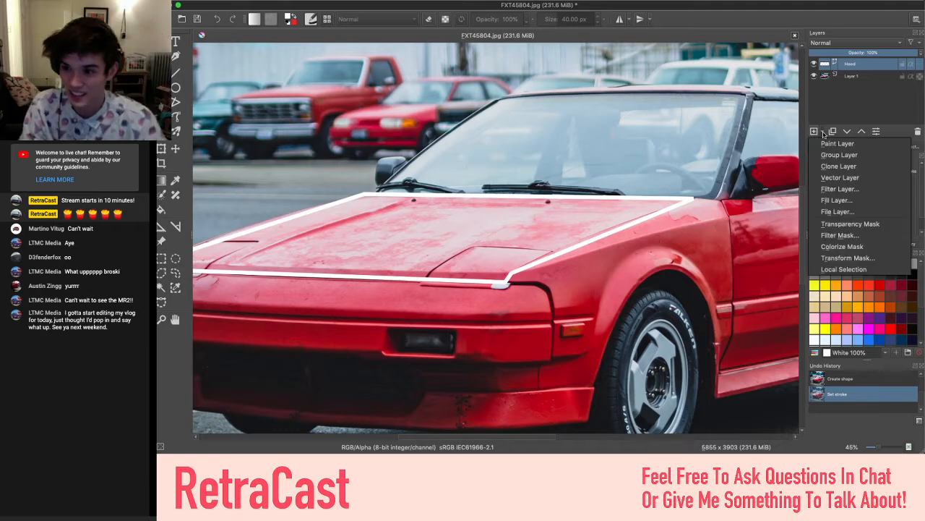
click(837, 177)
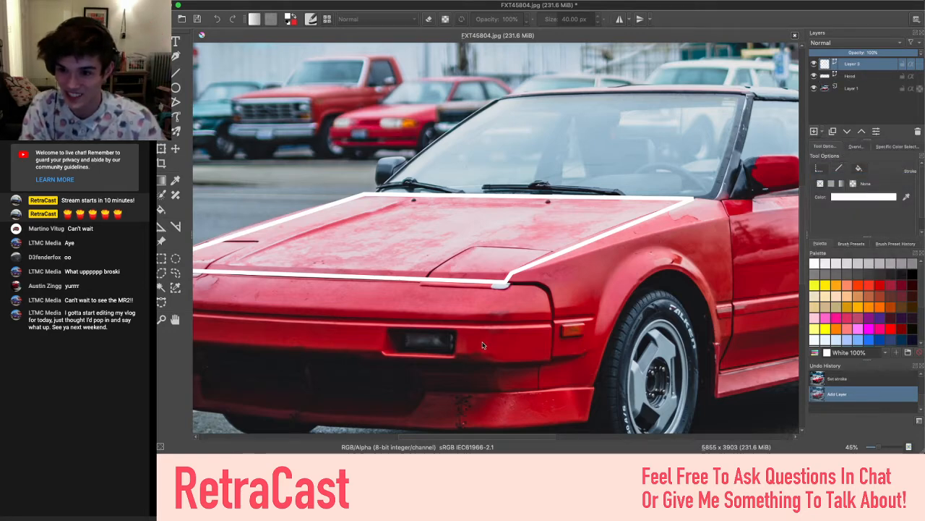
scroll(483, 345, down, 5)
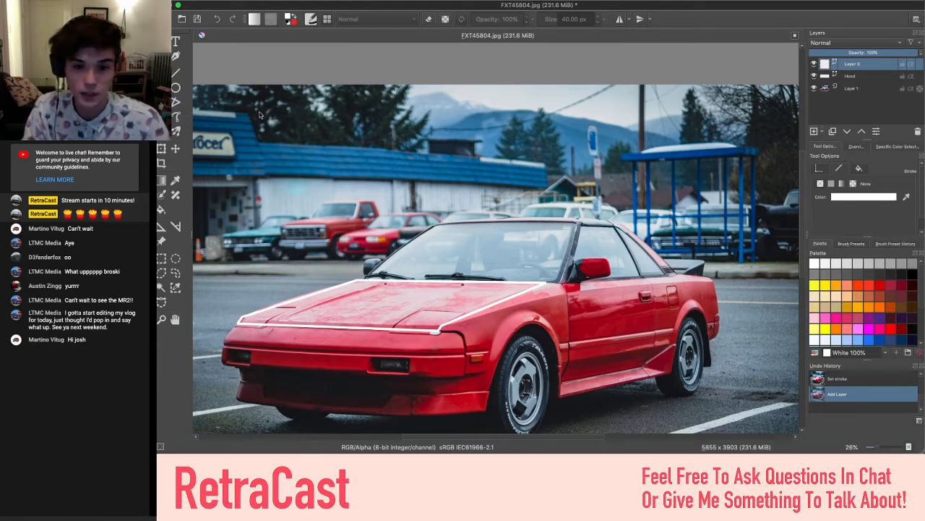
scroll(260, 114, up, 2)
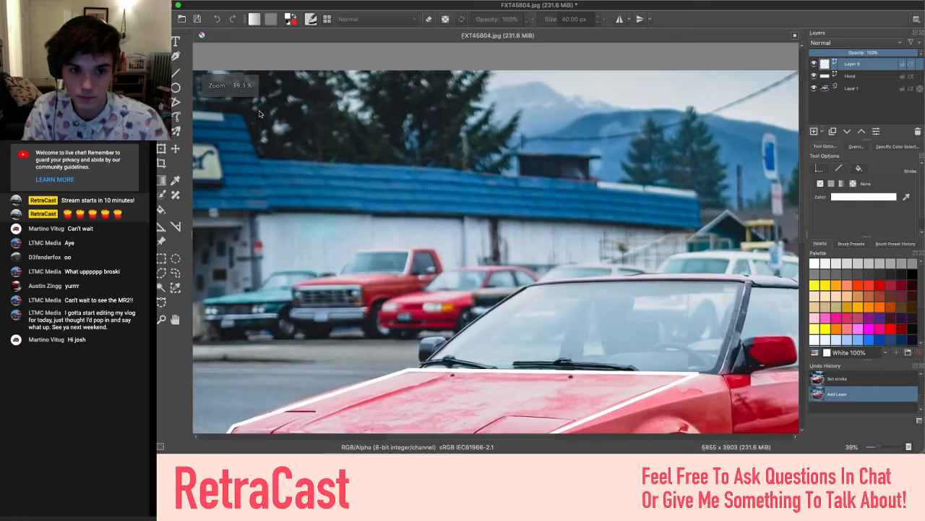
scroll(385, 265, down, 2)
scroll(385, 265, right, 3)
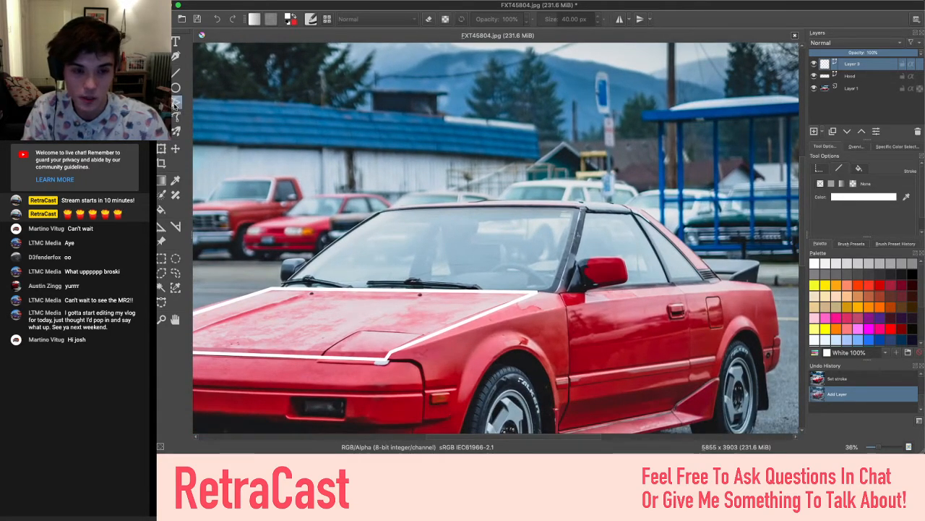
click(174, 105)
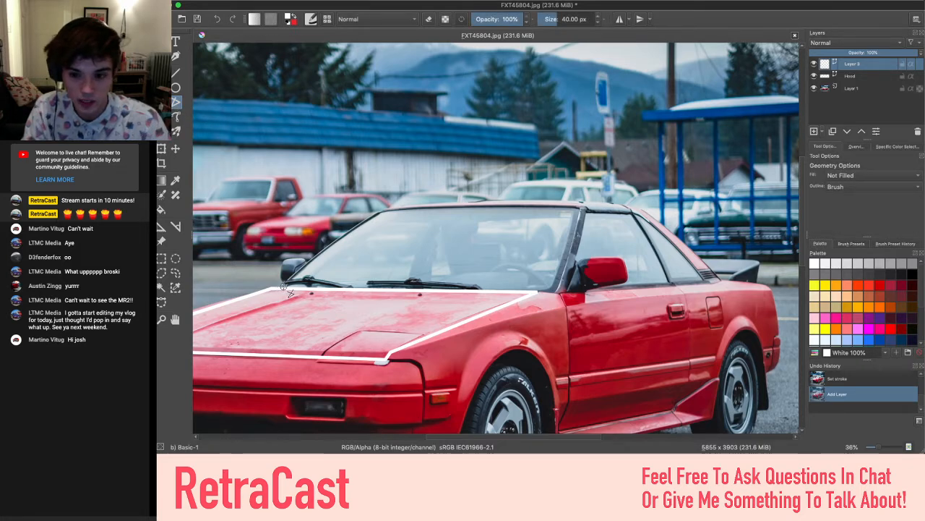
scroll(278, 290, up, 5)
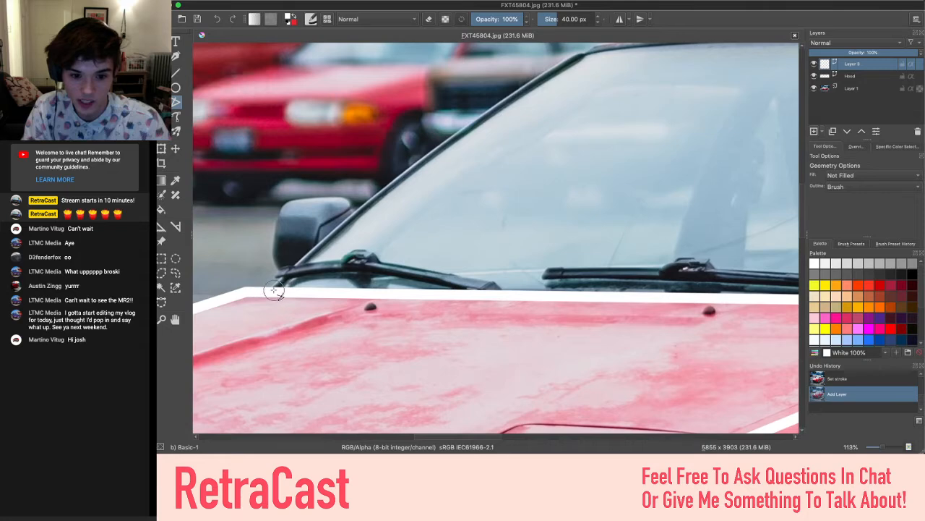
scroll(267, 282, down, 5)
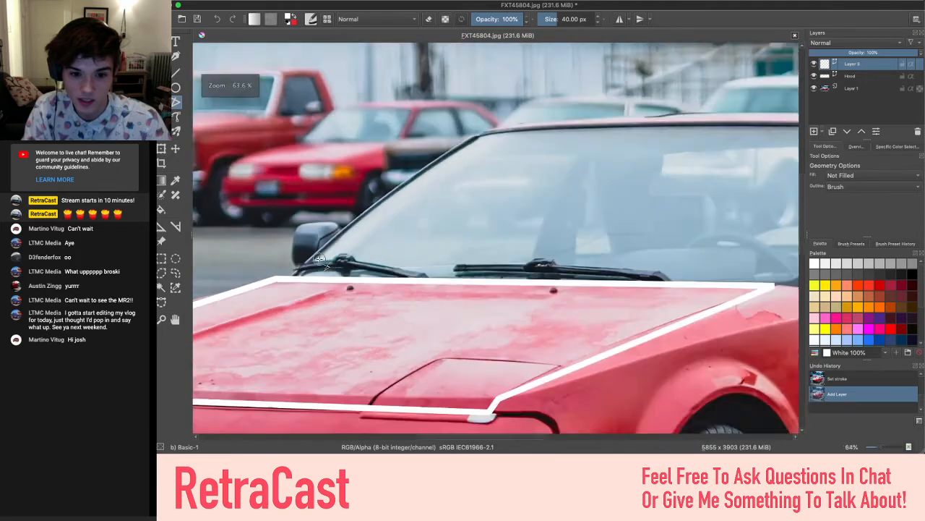
scroll(305, 271, up, 1)
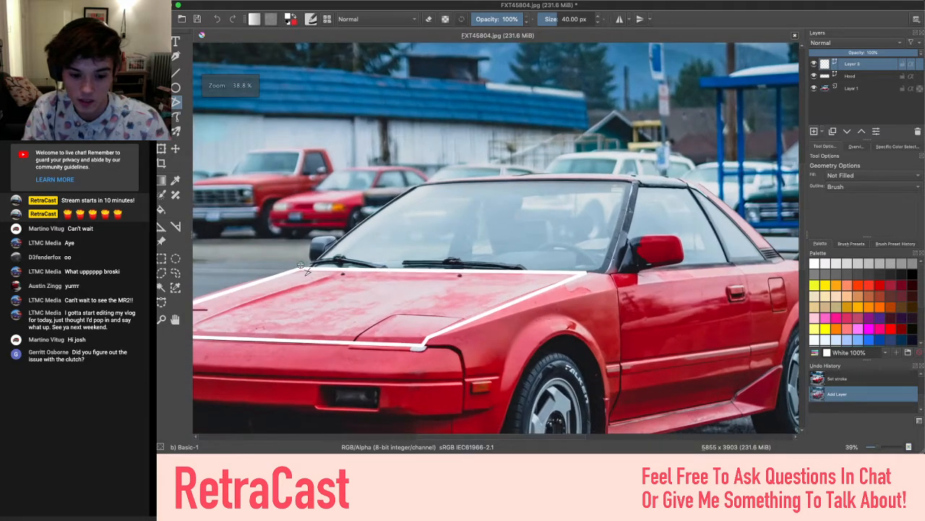
scroll(306, 272, up, 1)
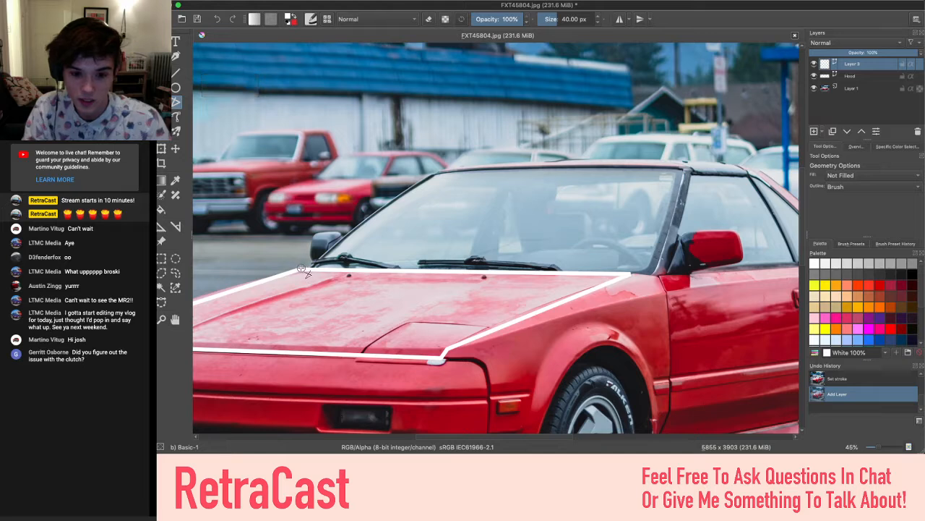
click(436, 172)
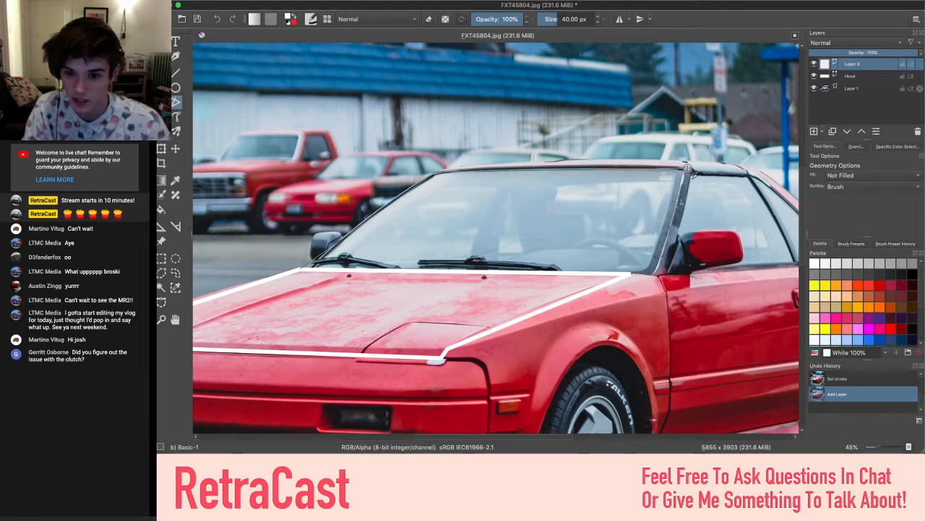
key(ctrl+z)
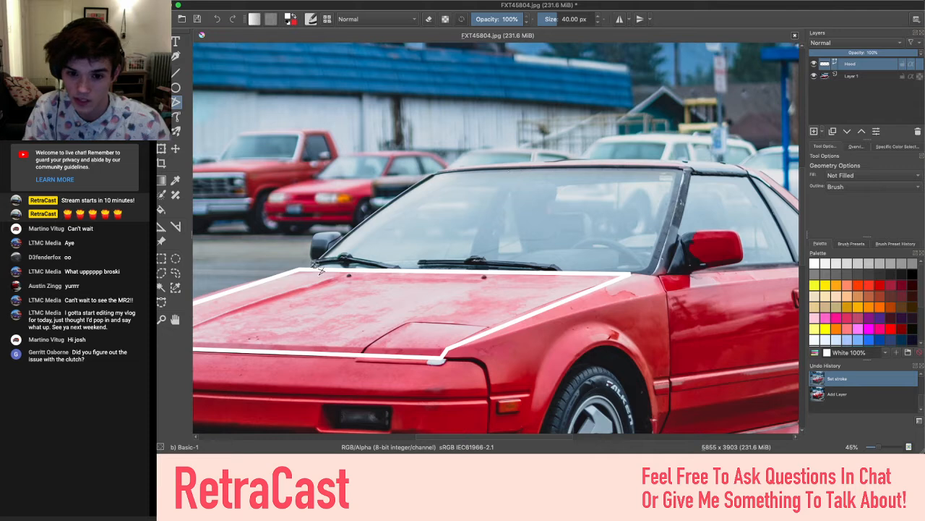
Trace the car's windshield as a closed white outline on the Hood layer with the Polyline tool
click(311, 264)
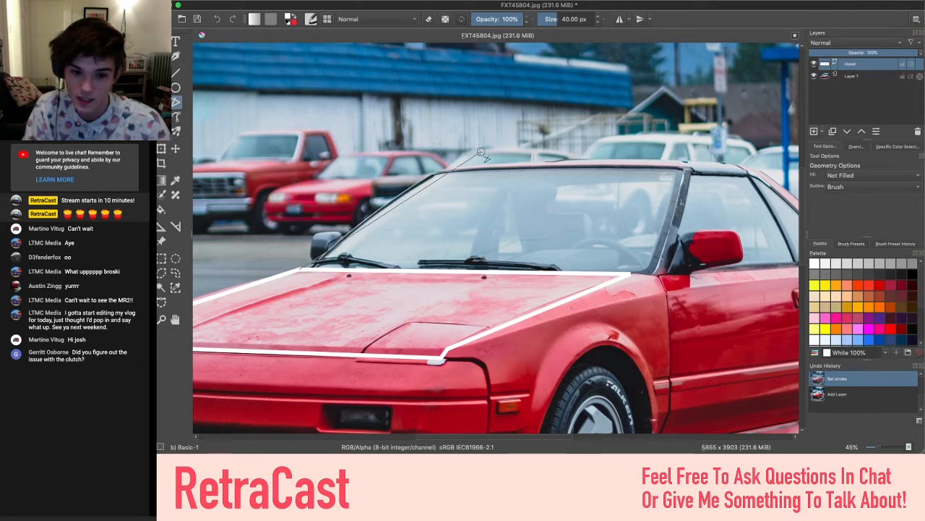
click(445, 165)
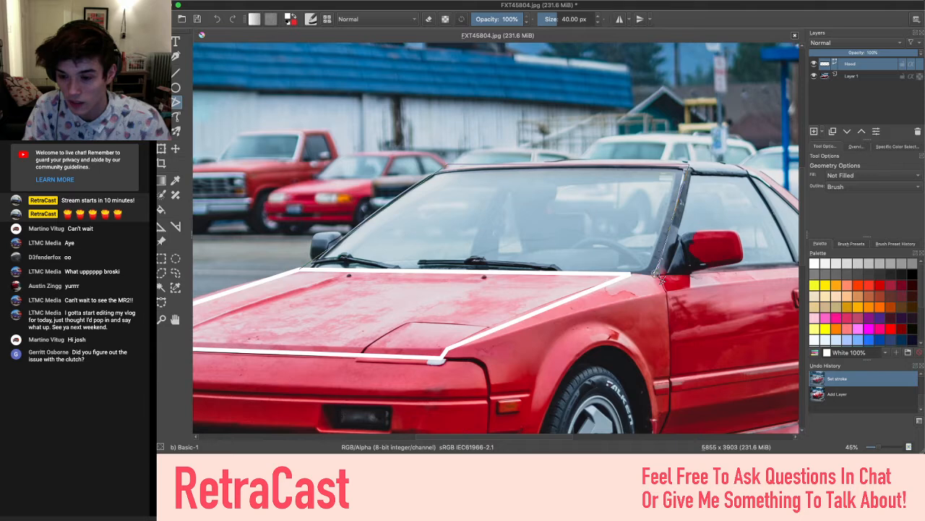
drag(655, 273, 593, 208)
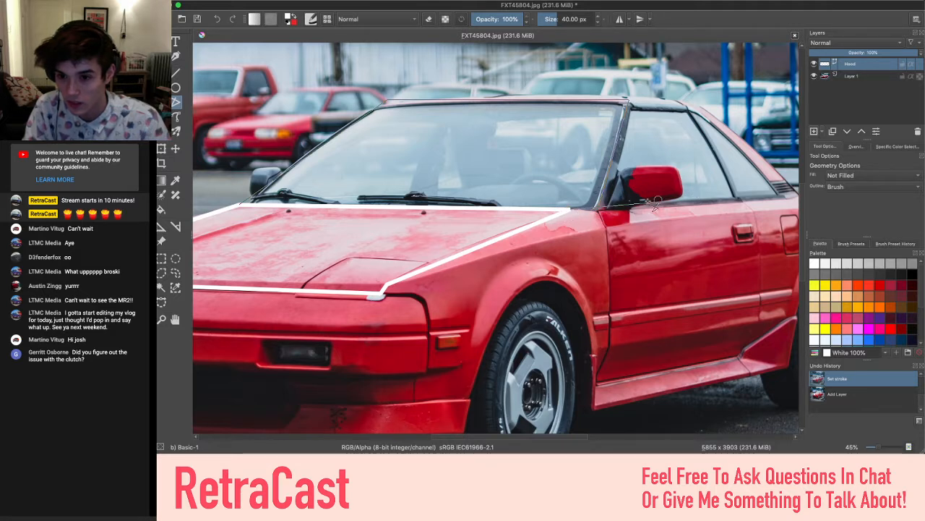
click(568, 211)
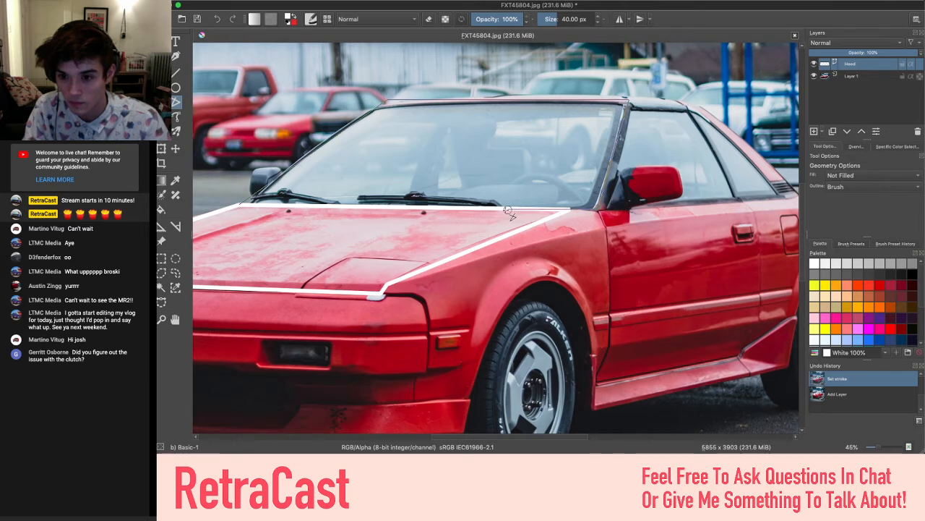
double_click(240, 206)
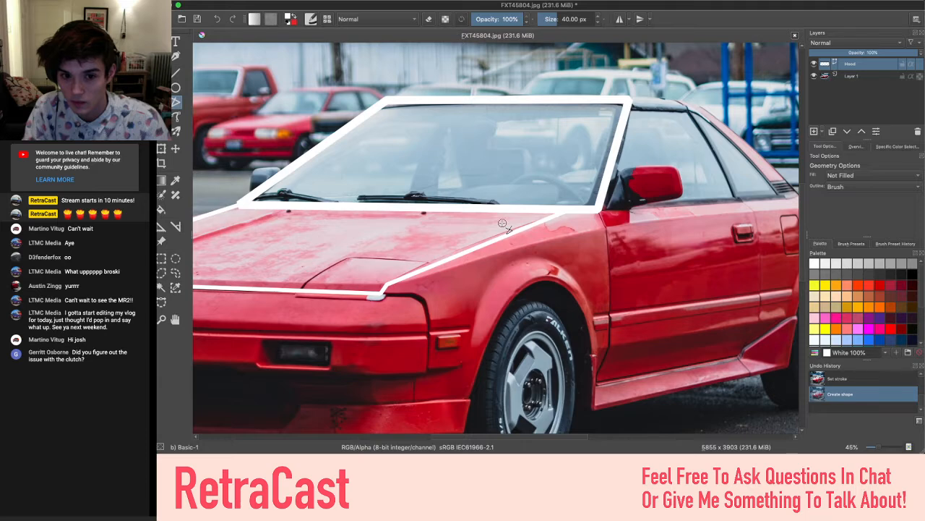
Move the upper-left corner point of the windshield outline slightly down and outward to follow the windshield's edge, and deselect the shape
scroll(433, 267, left, 4)
scroll(433, 267, up, 2)
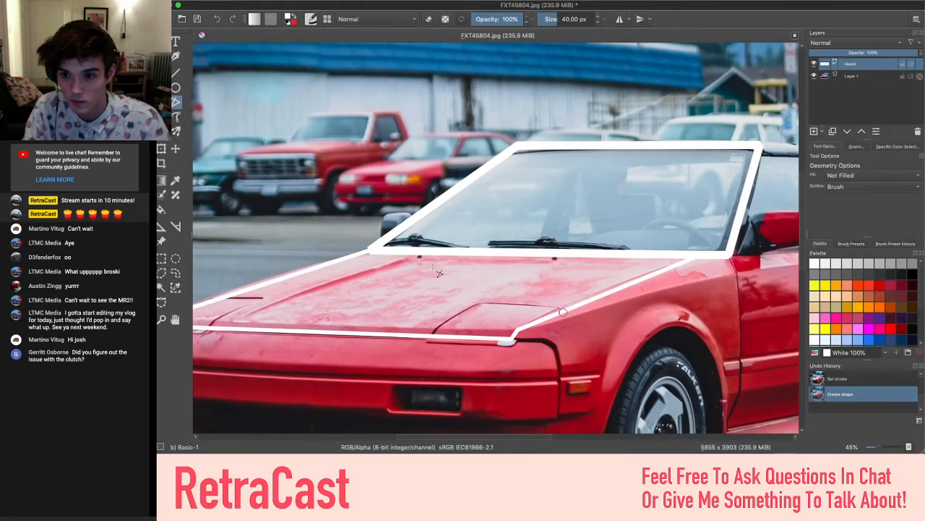
scroll(439, 273, right, 1)
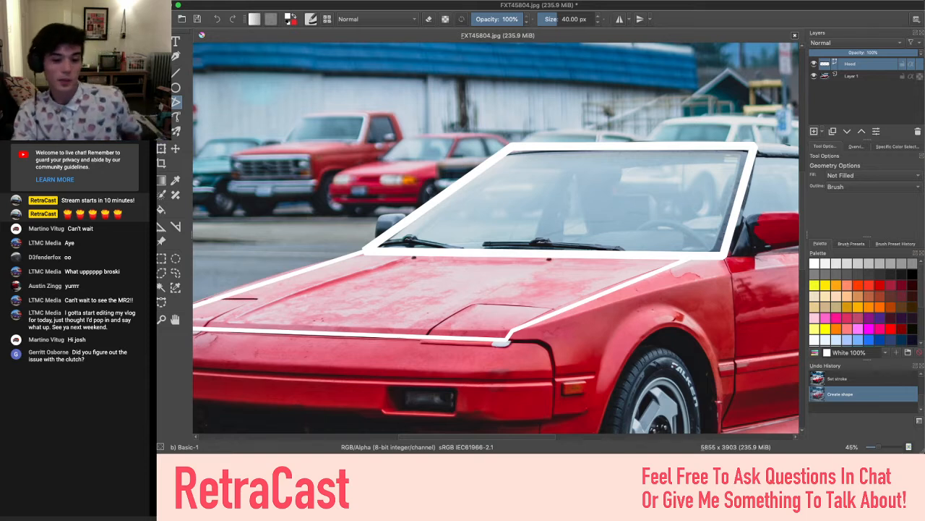
click(161, 41)
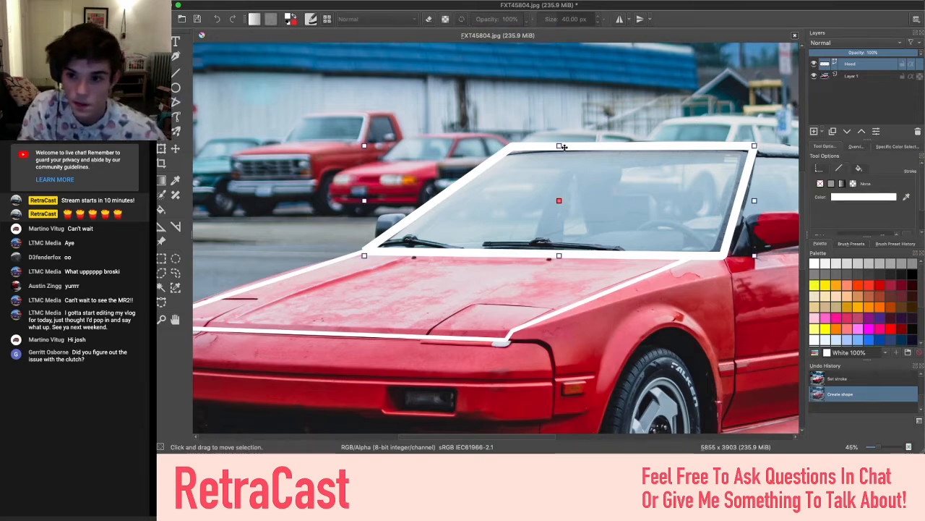
click(175, 58)
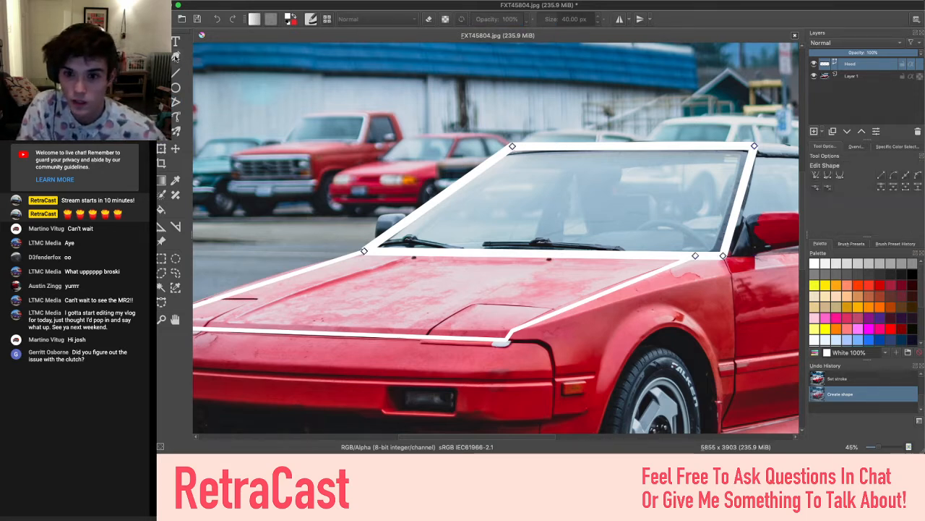
scroll(478, 154, right, 3)
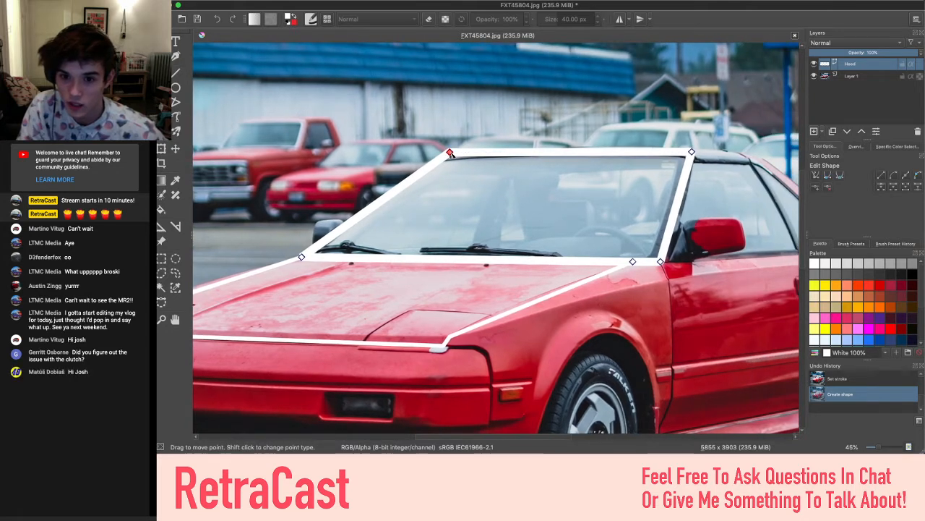
drag(449, 153, 444, 159)
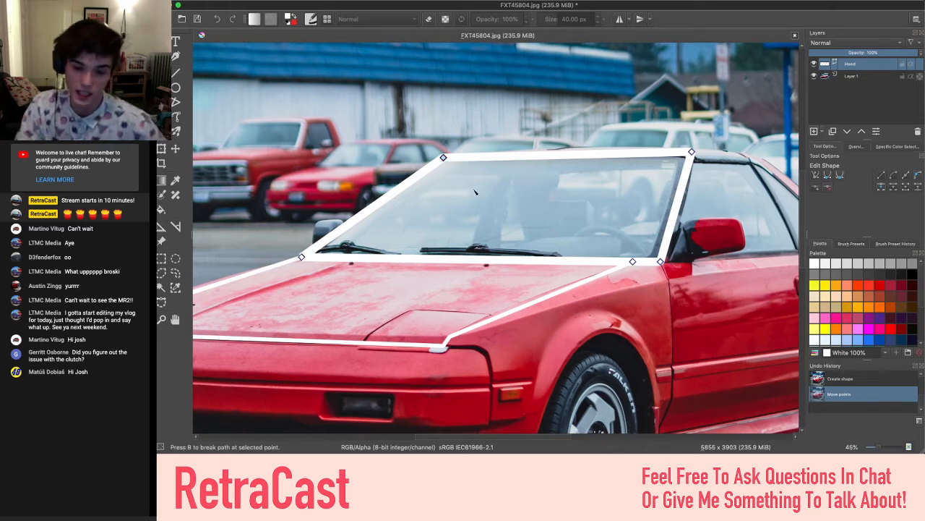
key(Escape)
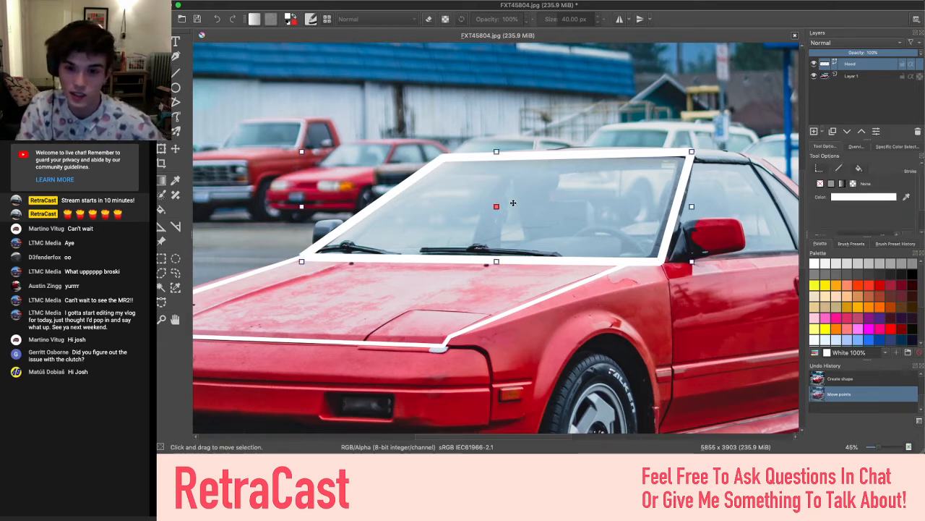
click(348, 136)
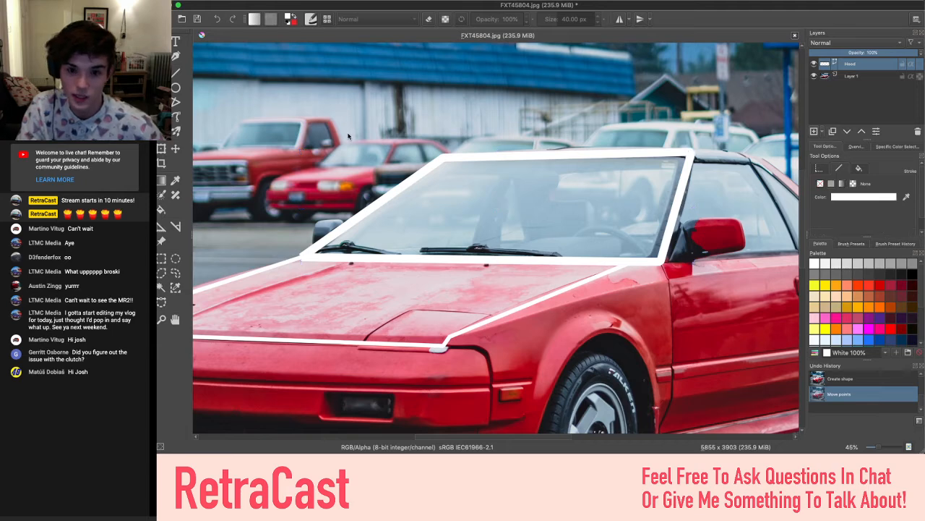
Move the upper-right corner point of the windshield outline slightly down to match the top of the windshield pillar
scroll(347, 136, right, 3)
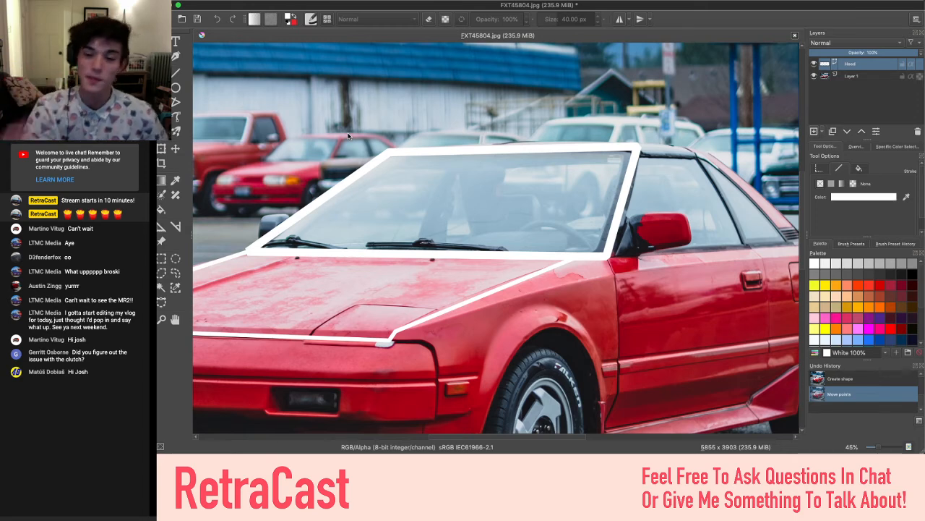
scroll(517, 201, right, 3)
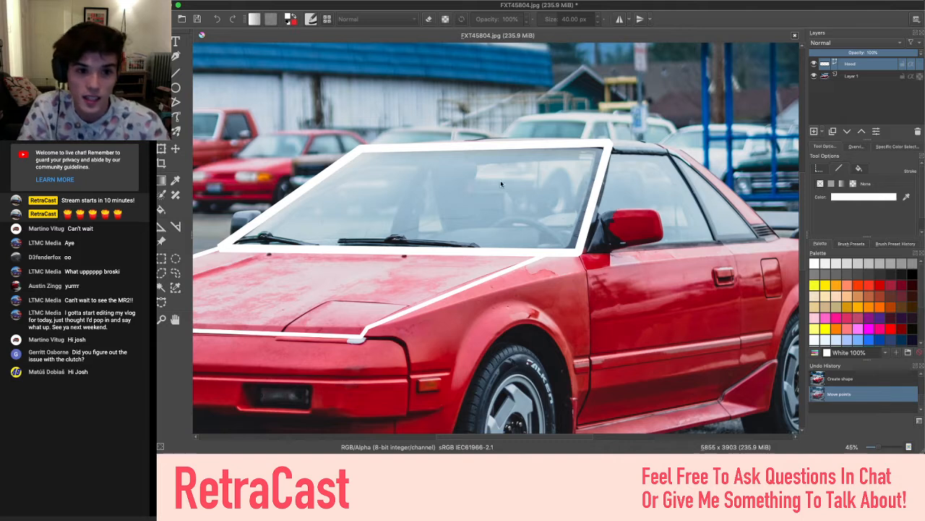
click(161, 56)
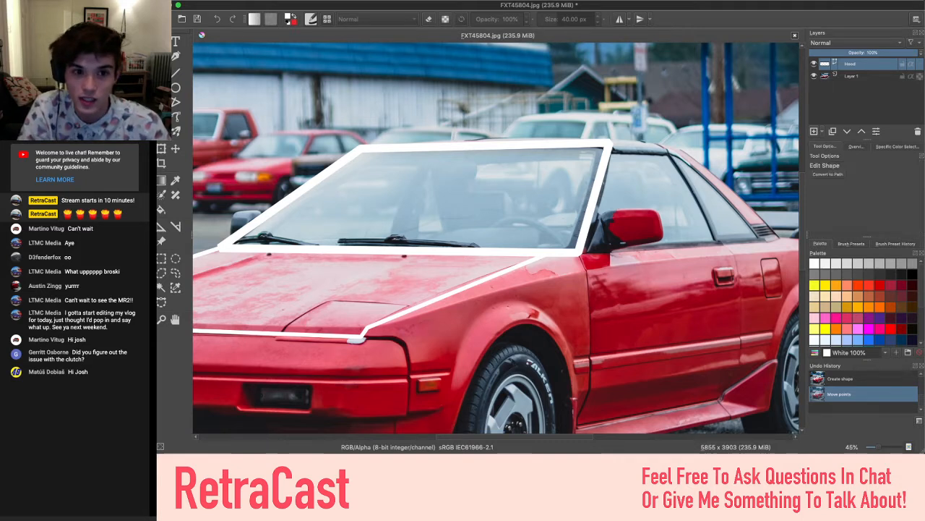
click(609, 146)
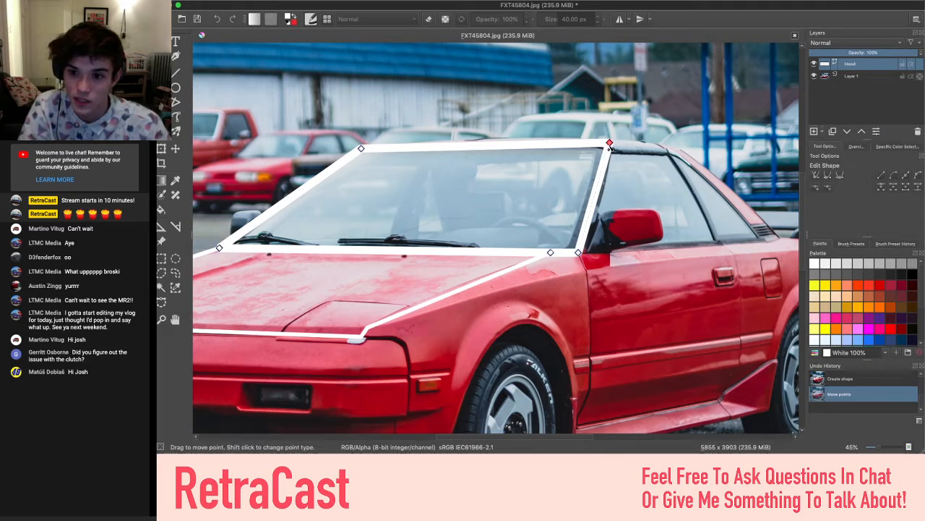
drag(609, 149, 608, 149)
click(630, 114)
scroll(631, 114, right, 2)
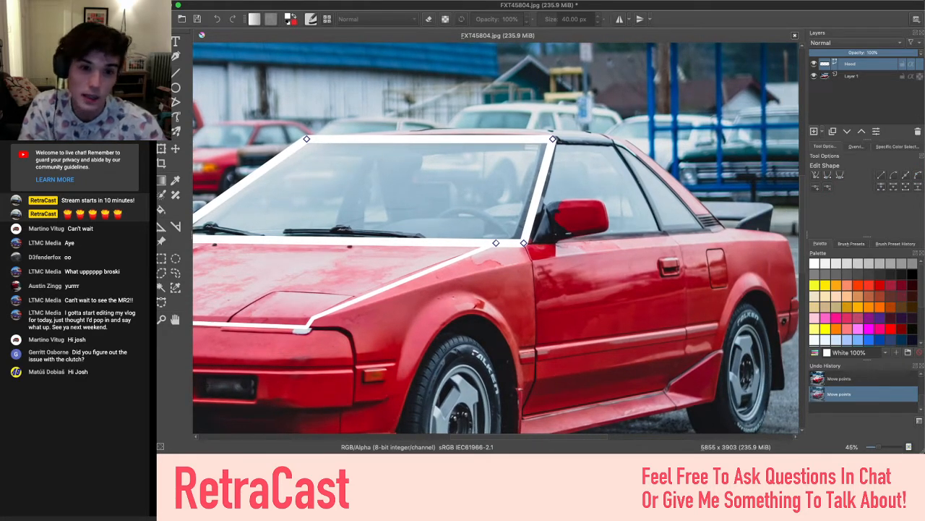
click(162, 41)
Hide the Hood layer and show it again to compare the windshield and hood outlines with the photo
scroll(294, 147, left, 3)
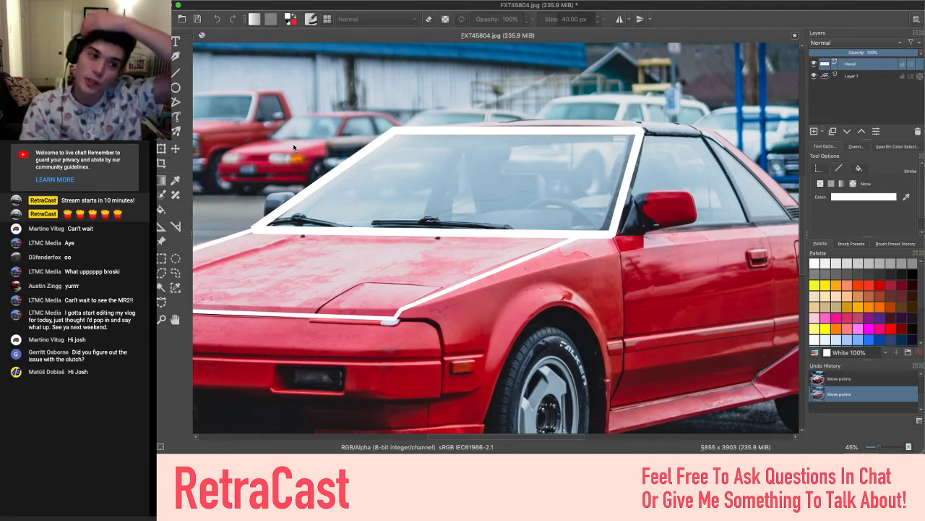
scroll(320, 138, left, 1)
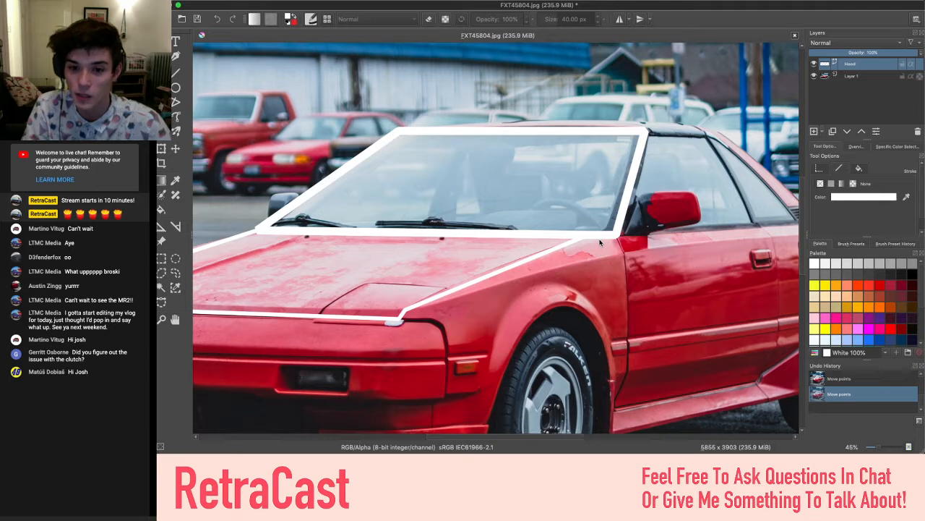
click(813, 63)
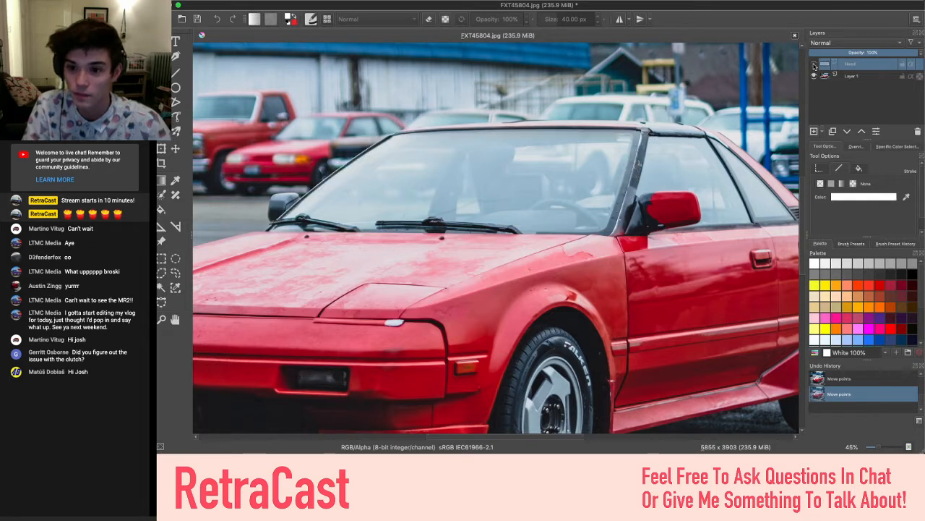
click(814, 64)
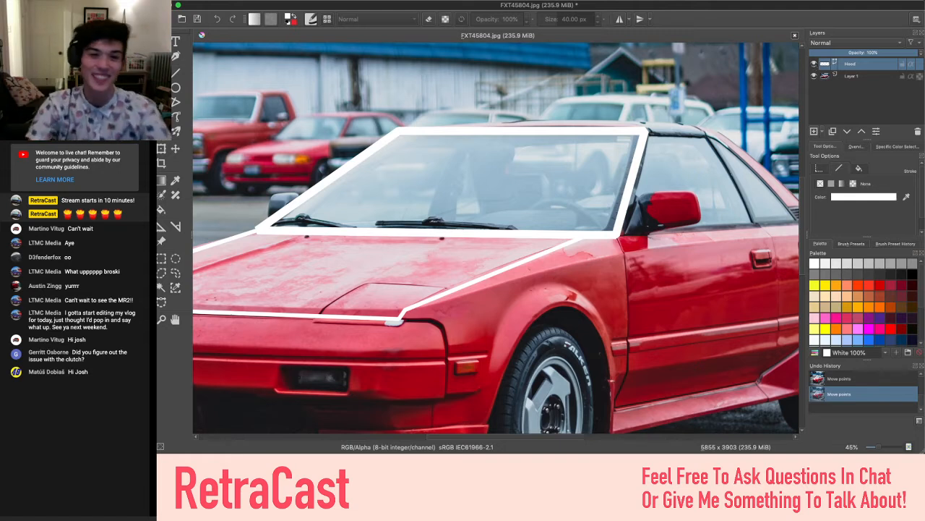
Cut the windshield outline from the Hood layer and paste it above a newly added paint layer, onto its own vector layer
click(423, 136)
right_click(423, 136)
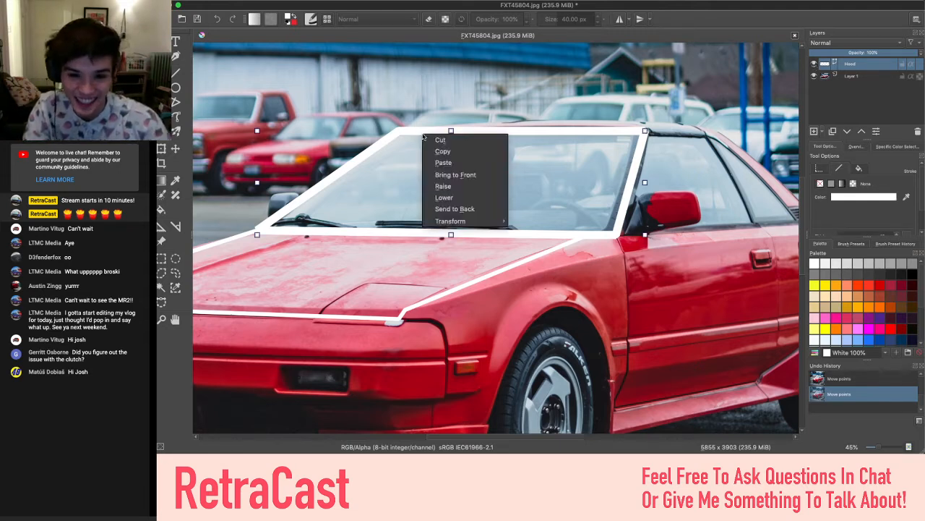
click(441, 141)
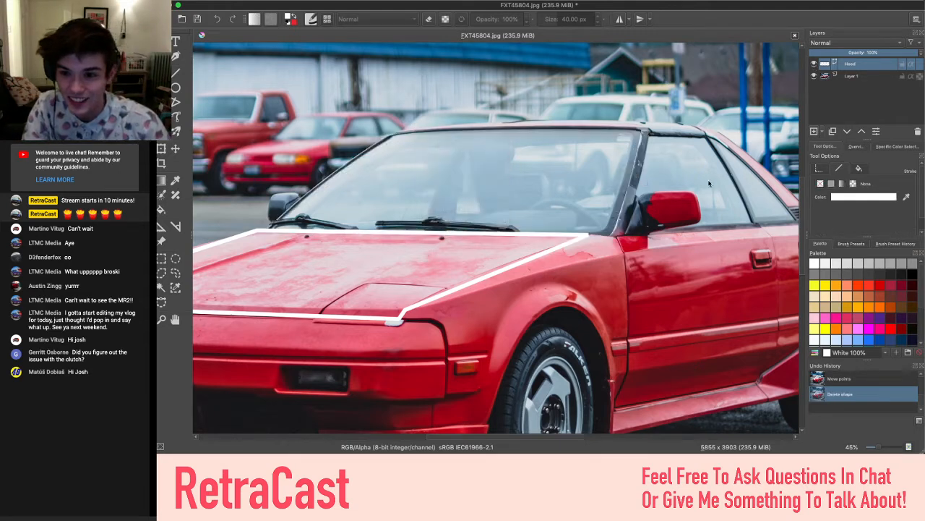
click(813, 131)
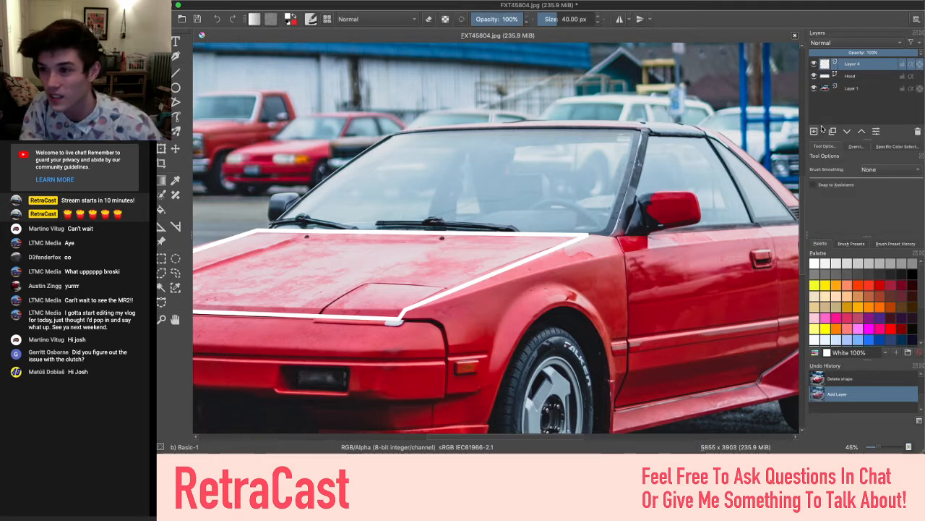
key(ctrl+v)
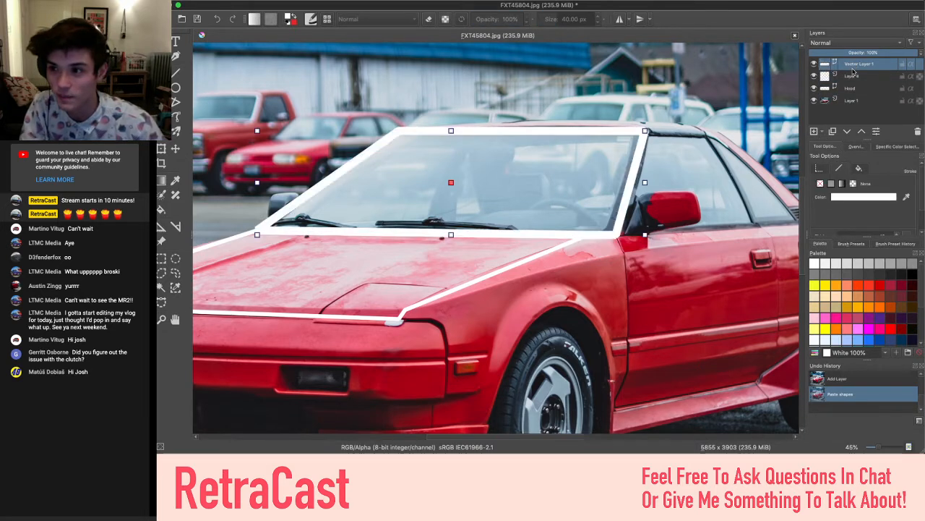
Remove the empty paint layer between the pasted windshield layer and the Hood layer, and make the pasted layer active
right_click(856, 77)
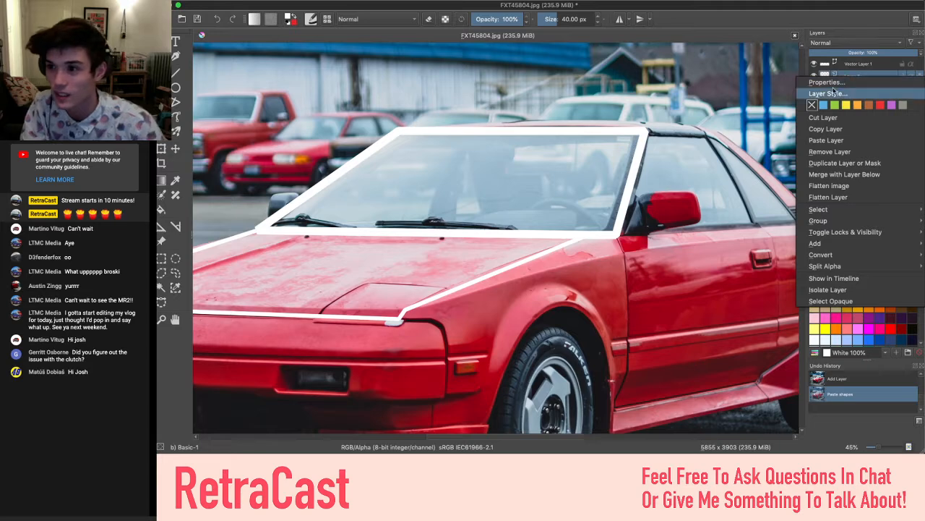
click(839, 151)
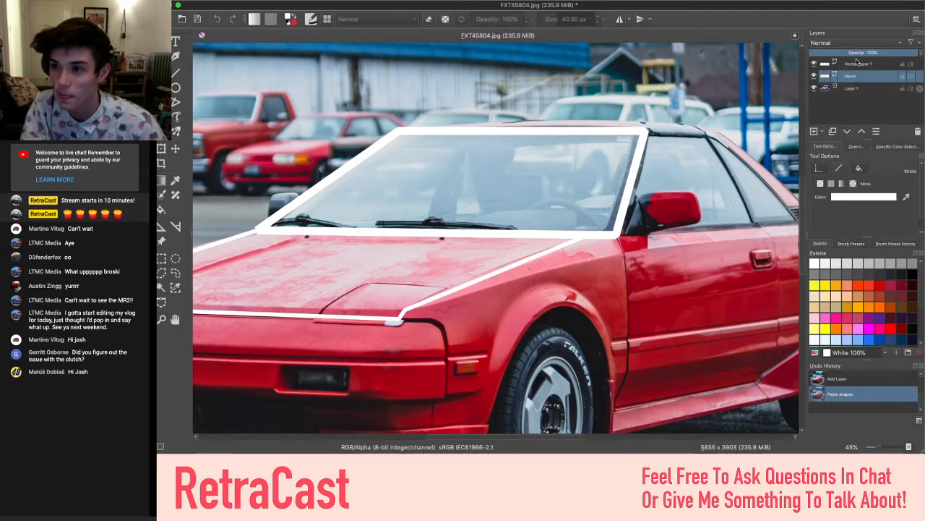
click(859, 63)
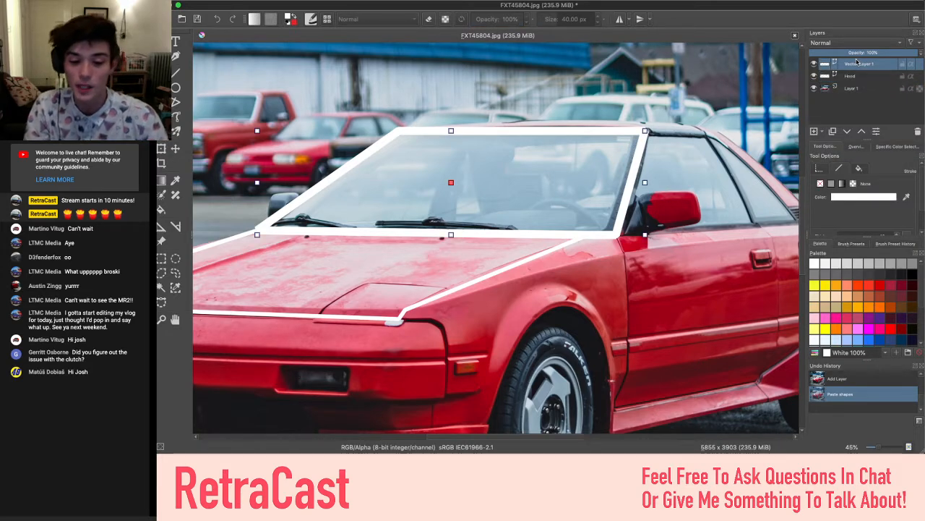
key(Delete)
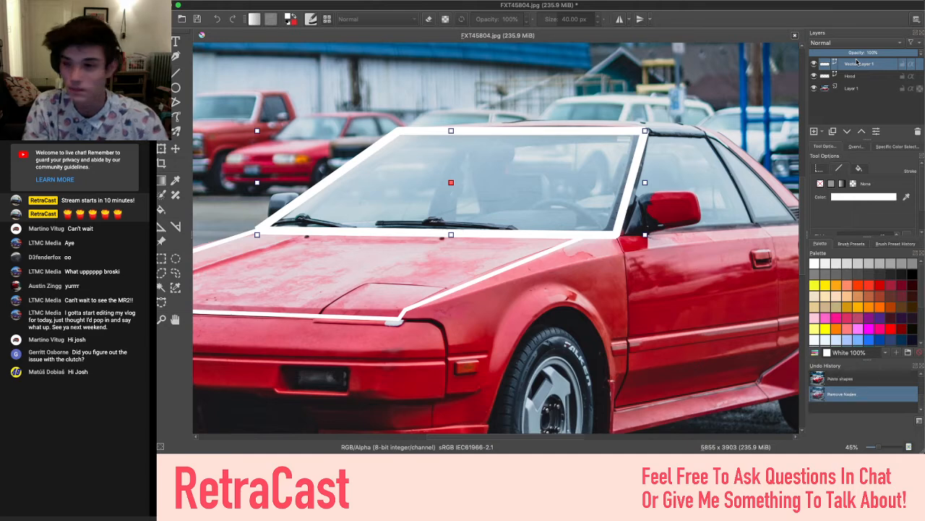
Rename the pasted vector layer as Windshield and deselect the outline
right_click(853, 63)
key(Escape)
double_click(852, 63)
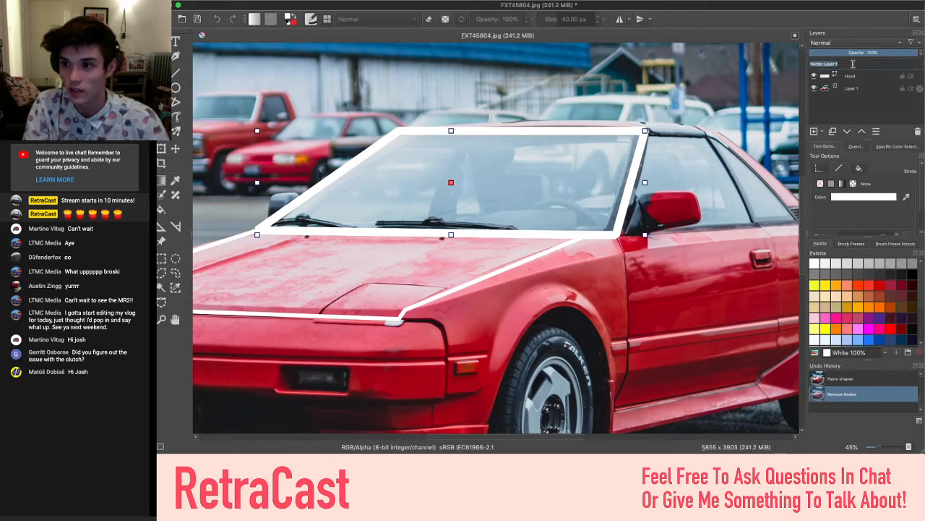
text(Wind)
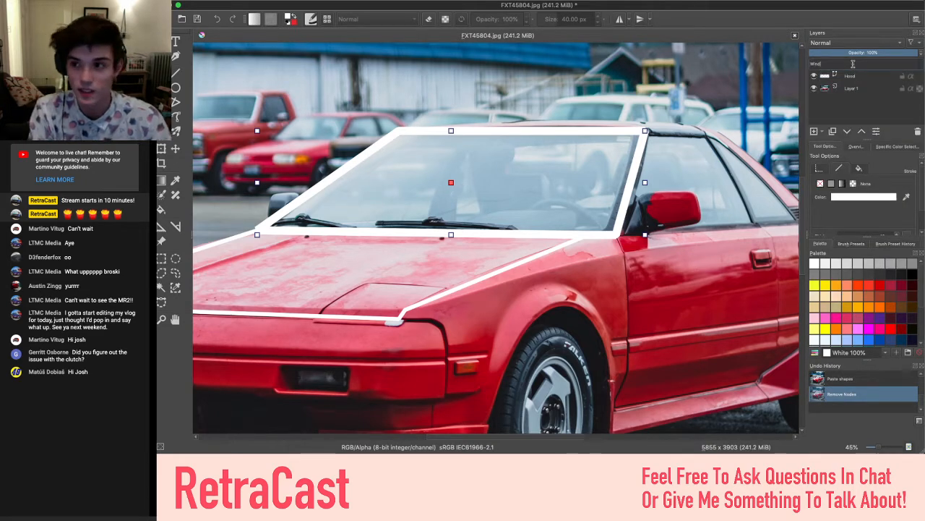
text(shield)
key(Return)
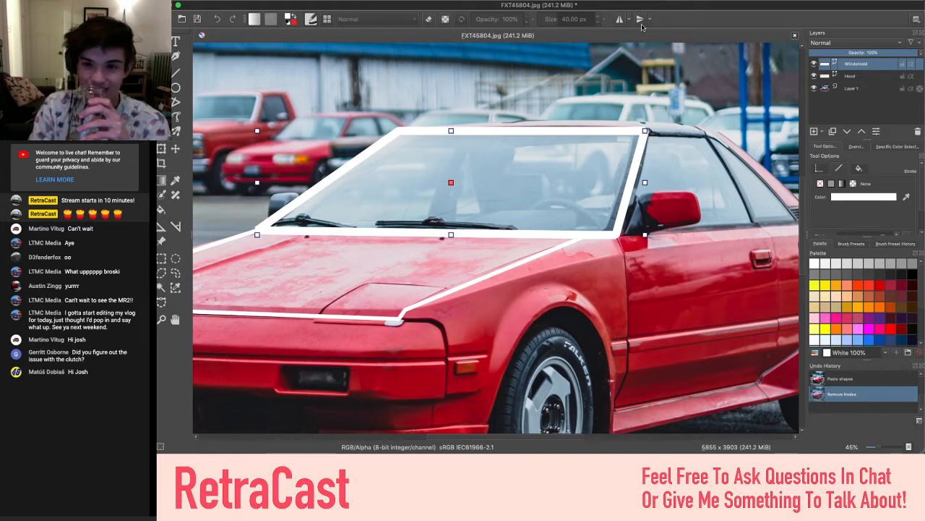
click(618, 107)
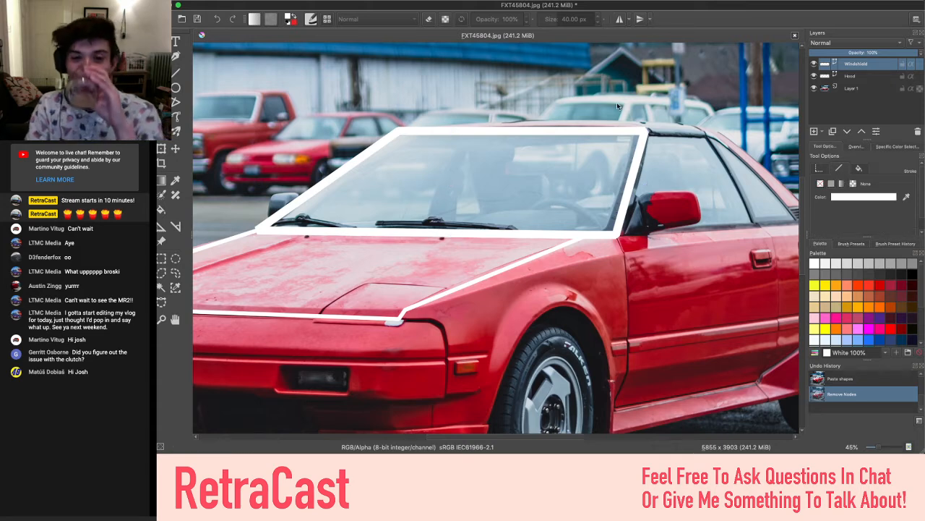
Hide the Windshield layer and show it again to compare the outline with the car in the photo
scroll(509, 282, left, 4)
scroll(509, 282, down, 3)
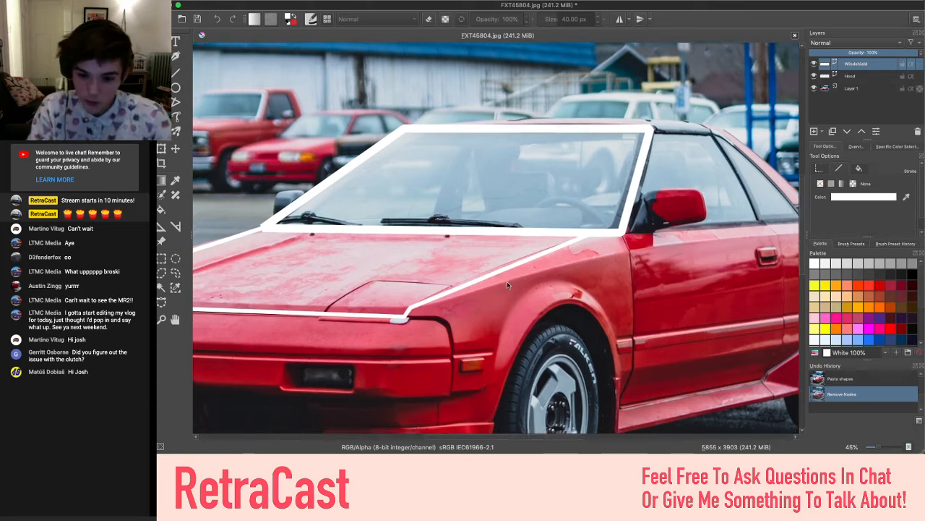
scroll(507, 285, up, 3)
scroll(507, 285, right, 3)
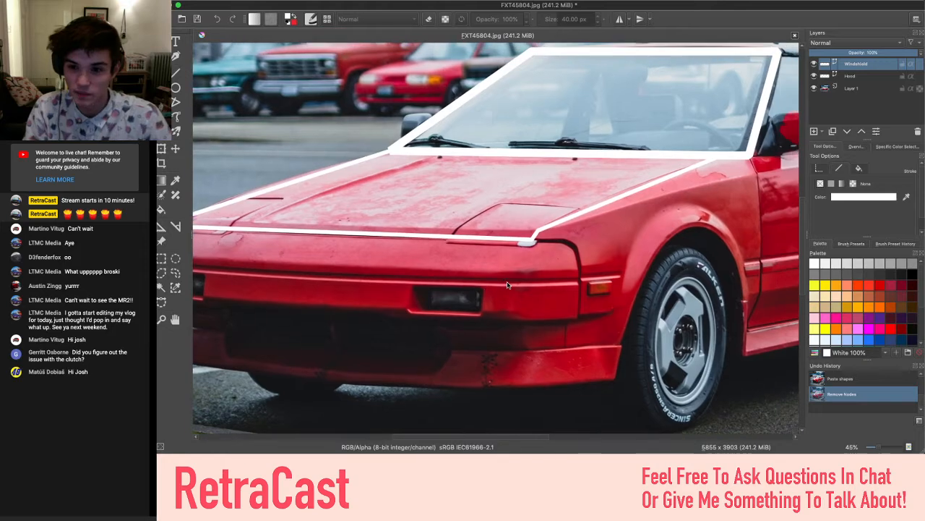
scroll(506, 285, right, 4)
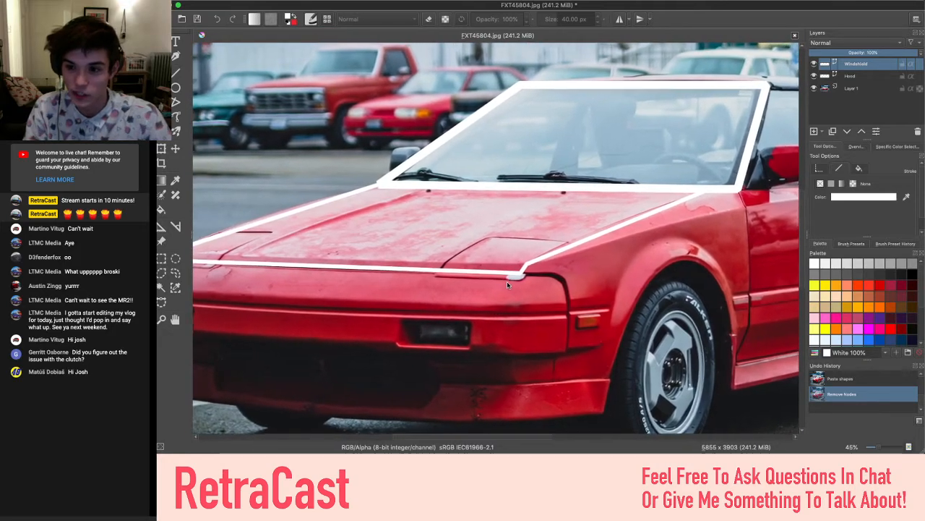
click(813, 63)
click(813, 63)
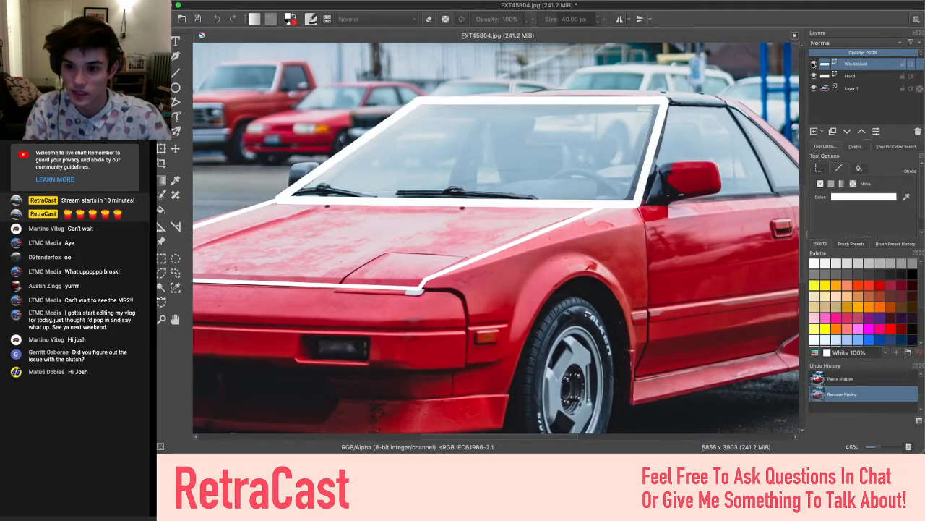
click(813, 63)
click(813, 64)
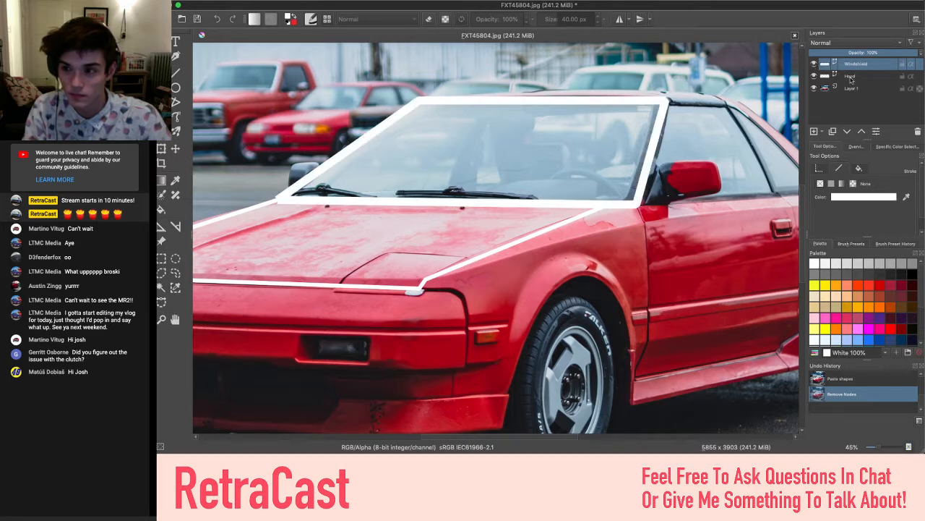
Set the stroke thickness of the windshield outline to 20 px and deselect the shape
drag(522, 294, 614, 194)
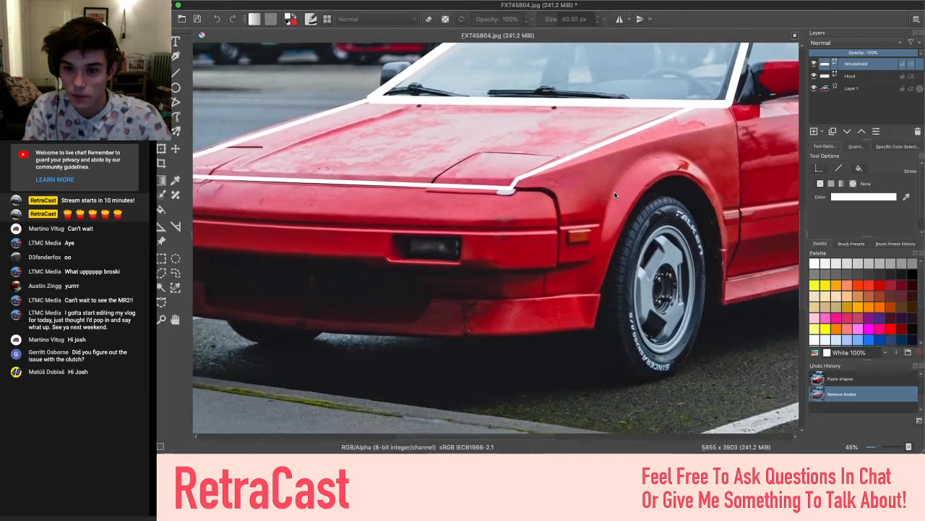
scroll(615, 194, down, 5)
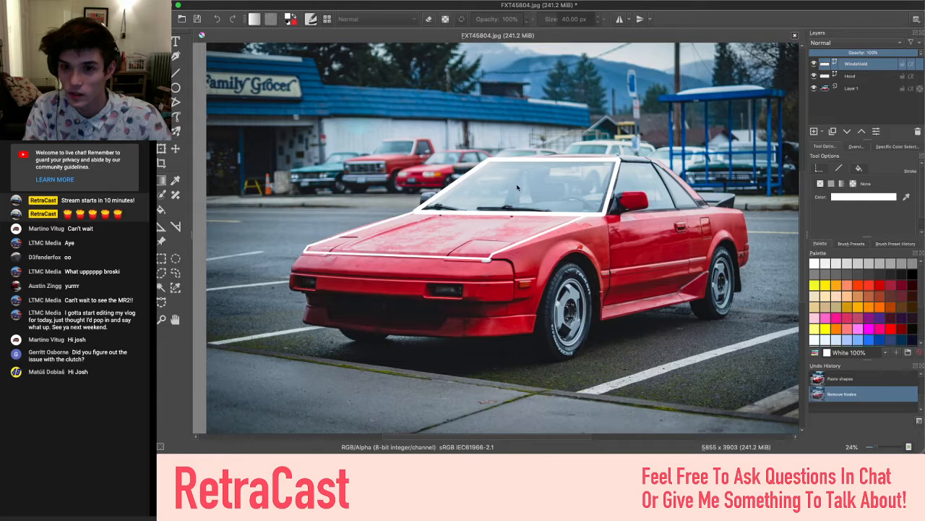
click(544, 163)
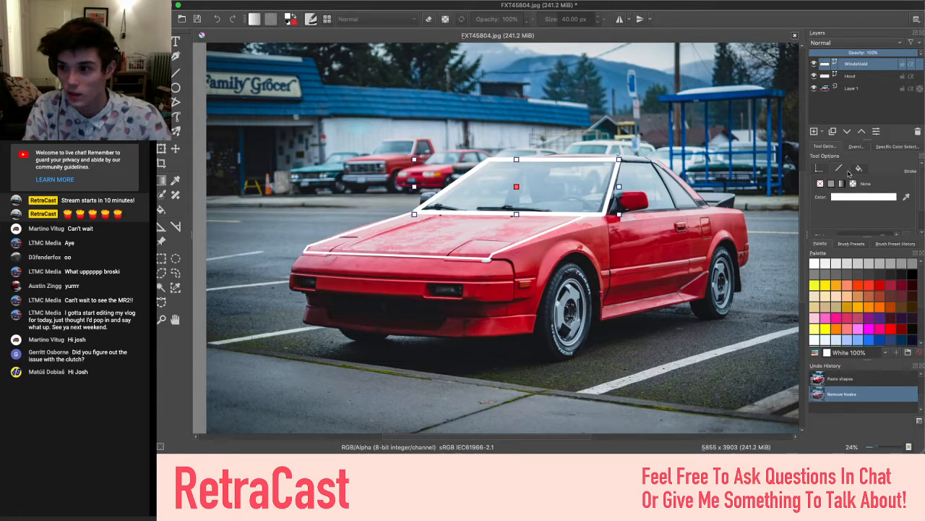
scroll(869, 220, down, 2)
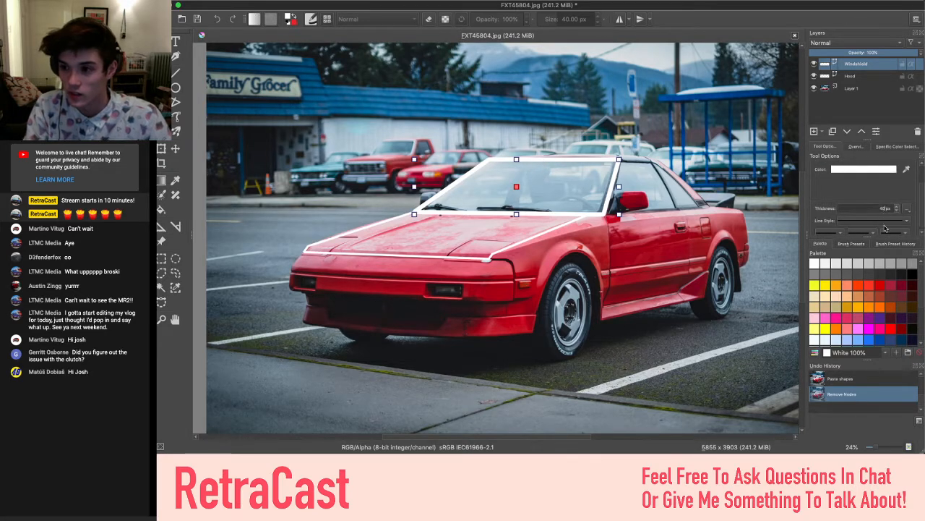
key(BackSpace)
key(BackSpace)
text(20)
key(Return)
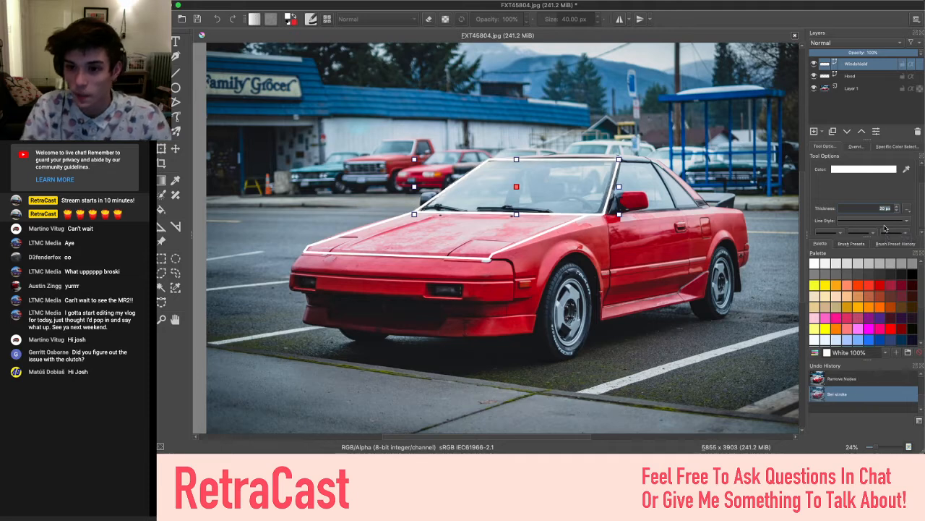
click(716, 227)
scroll(716, 227, up, 3)
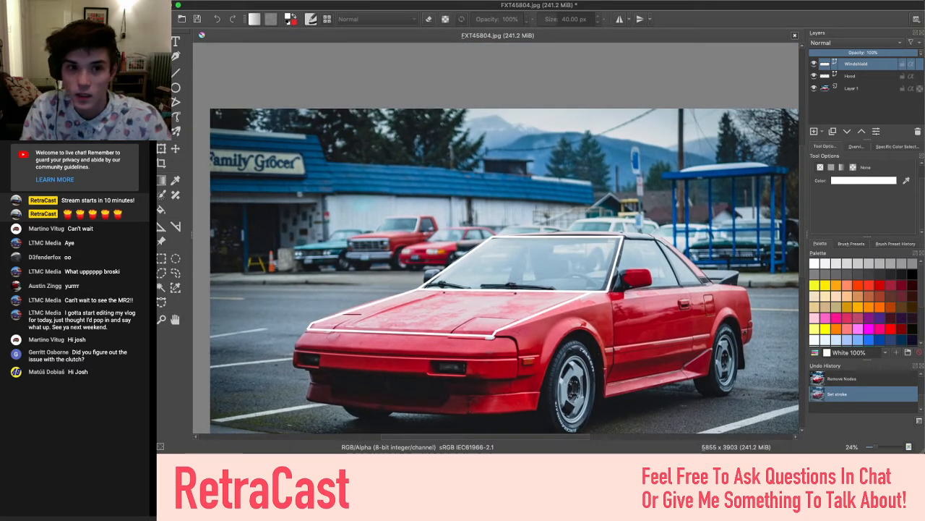
Activate the Polyline tool and set the brush size to 20 px
click(176, 73)
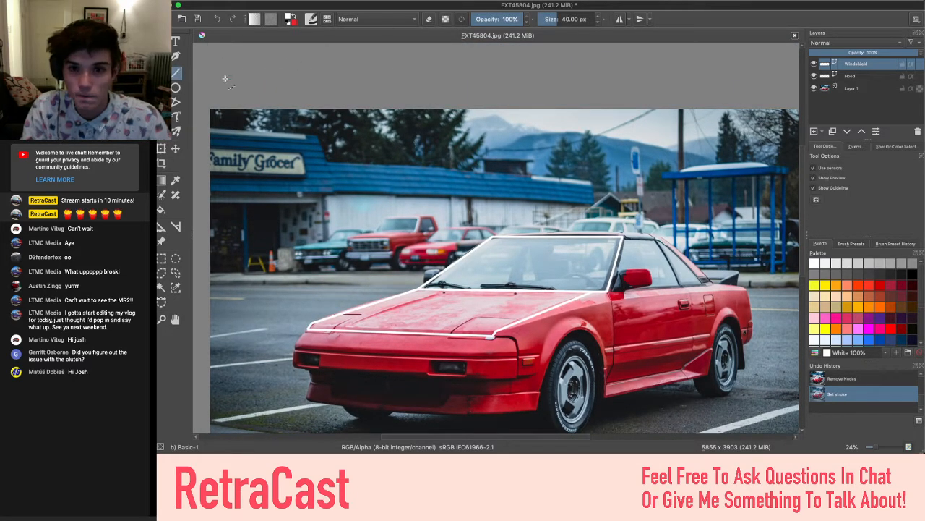
click(176, 102)
click(567, 20)
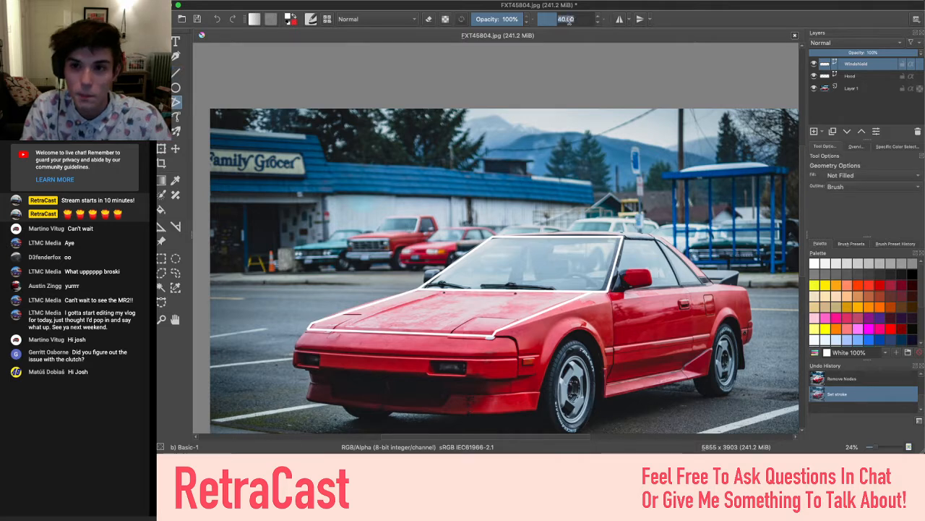
text(20)
key(Return)
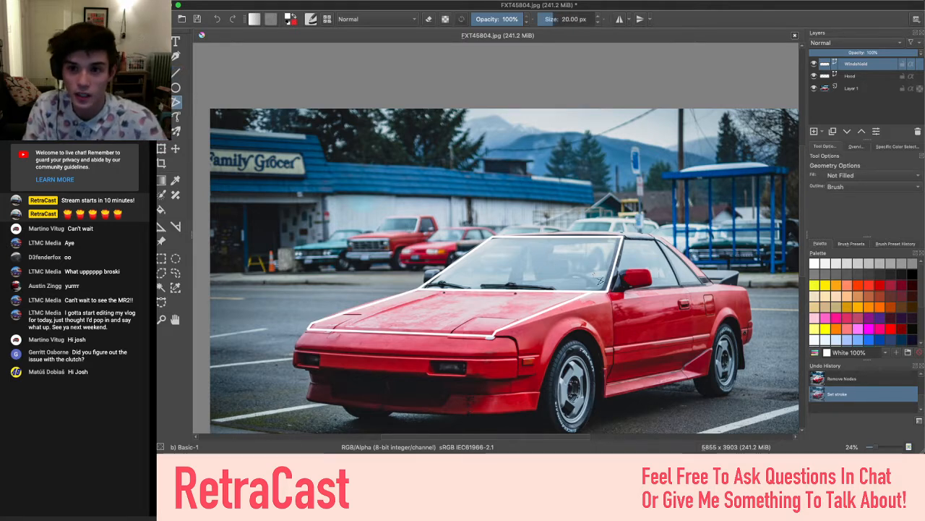
Examine the car's hood edge, front fender, bumper and wheel arch up close to find the next part to outline
scroll(600, 281, up, 4)
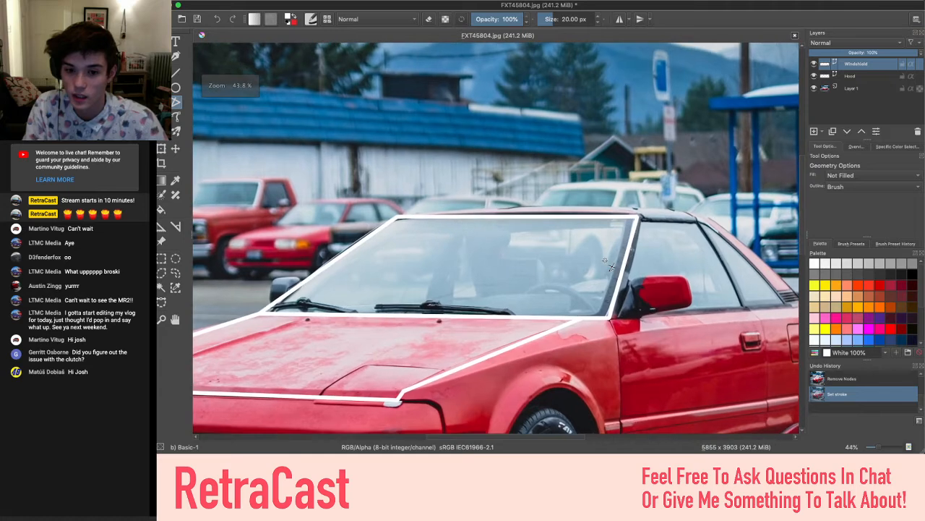
scroll(611, 266, down, 3)
scroll(611, 266, left, 3)
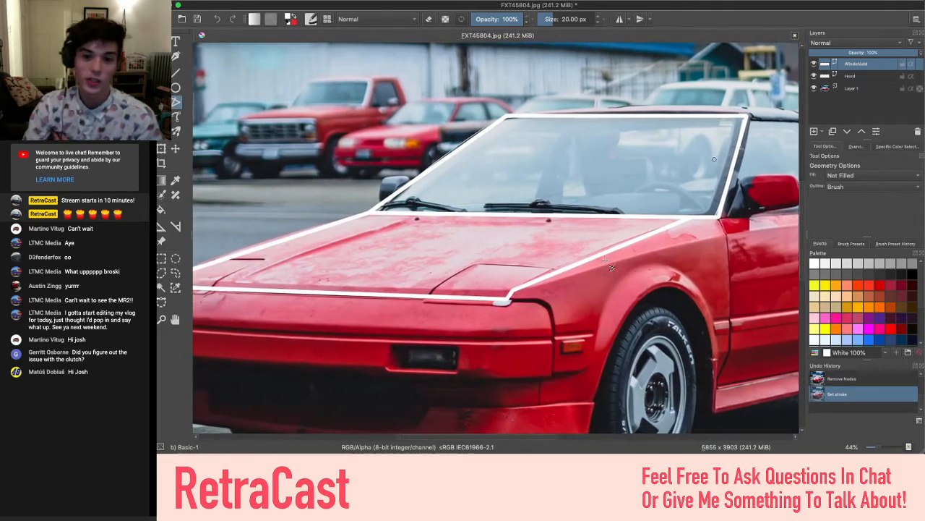
scroll(611, 267, down, 1)
scroll(611, 267, left, 2)
scroll(611, 266, right, 2)
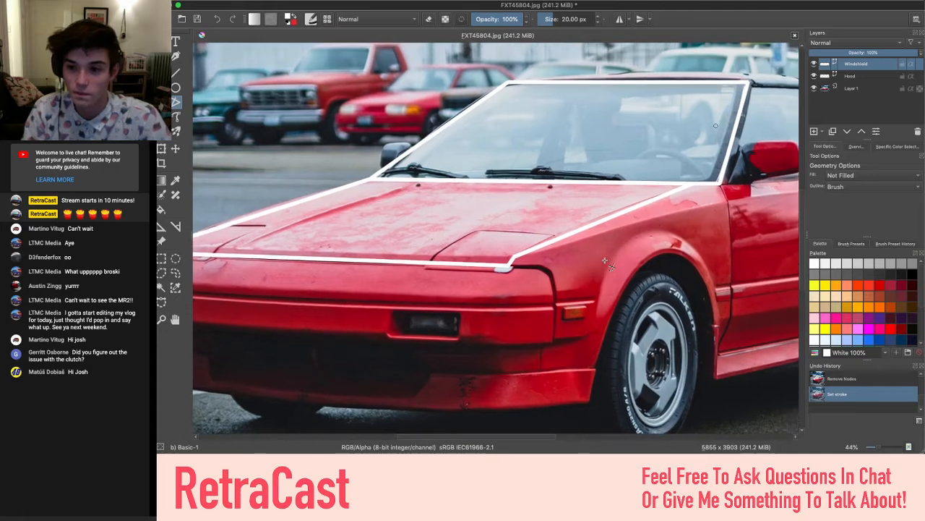
scroll(611, 267, right, 1)
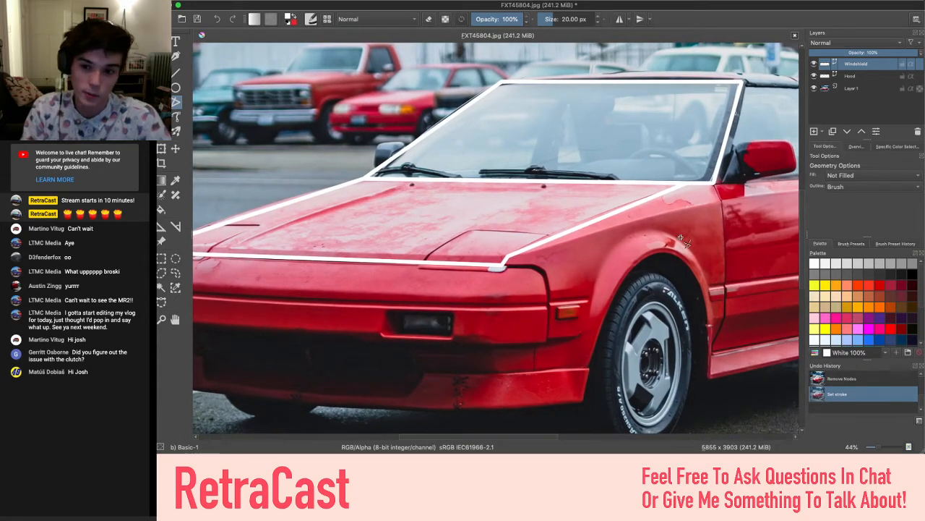
scroll(681, 238, right, 1)
scroll(680, 237, left, 2)
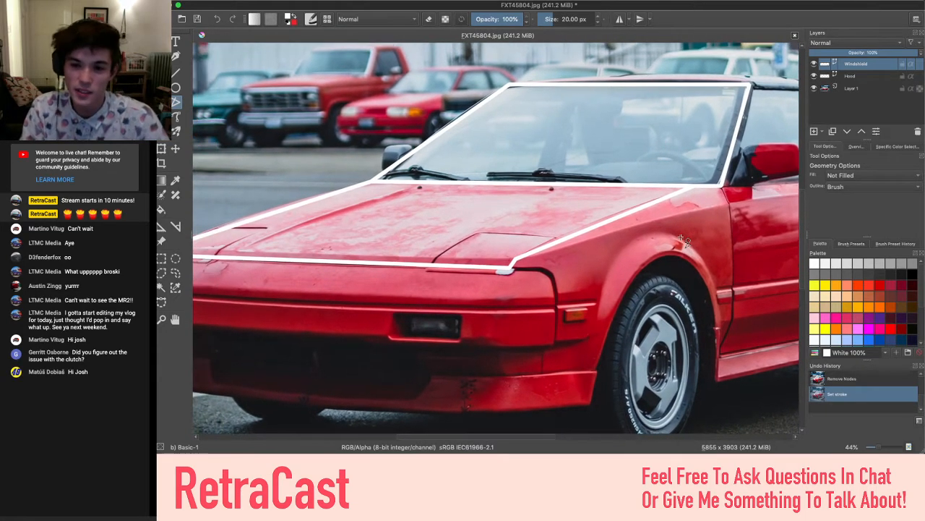
scroll(680, 237, left, 3)
scroll(680, 238, down, 1)
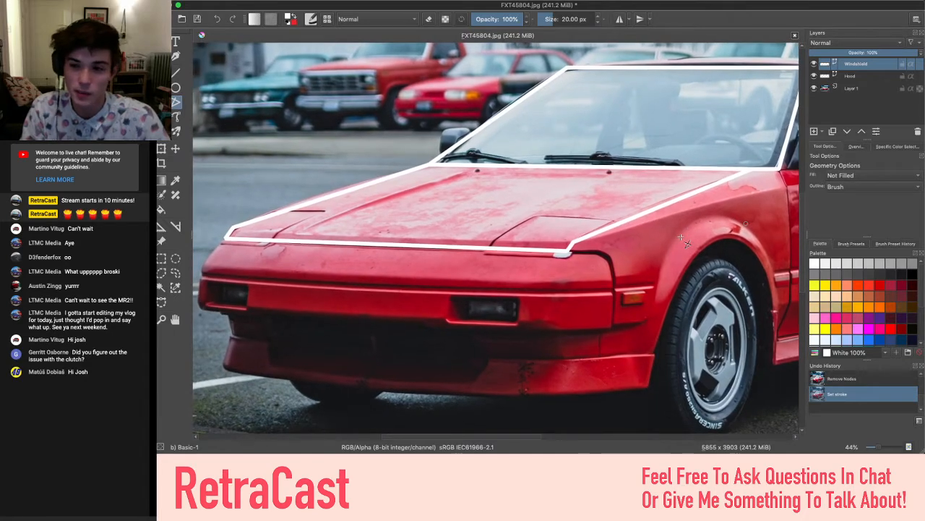
scroll(569, 253, right, 3)
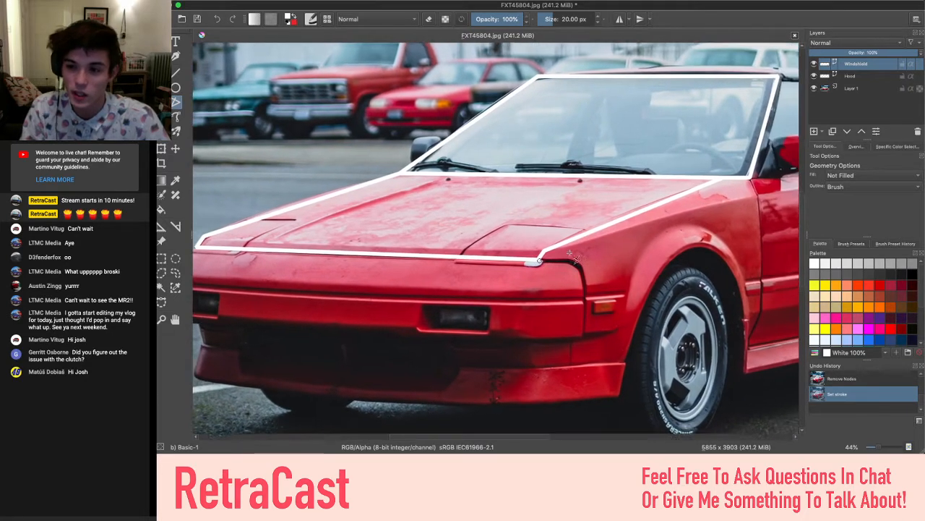
scroll(570, 252, right, 3)
scroll(570, 252, up, 3)
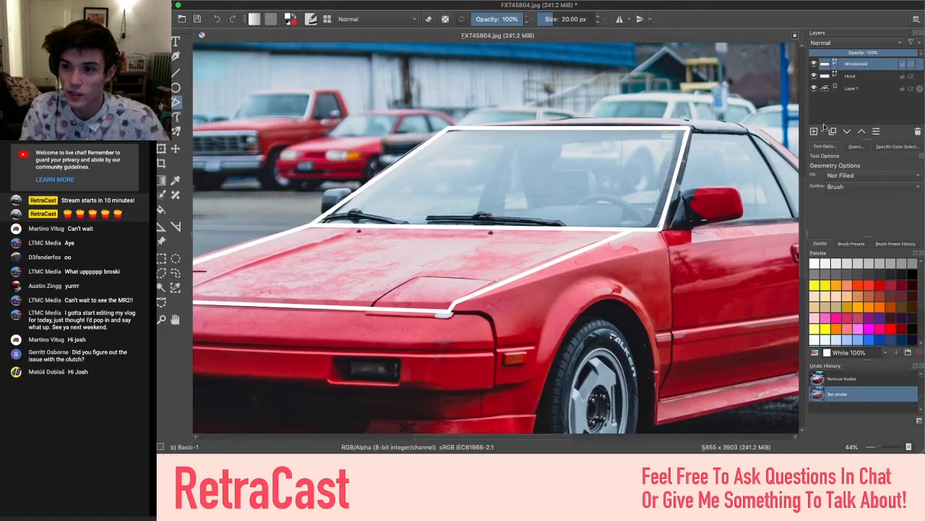
click(822, 132)
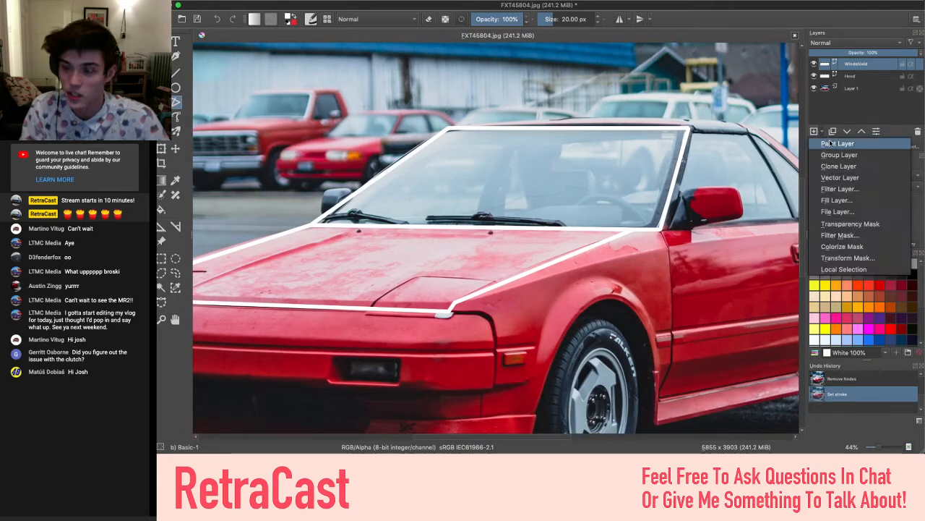
click(824, 133)
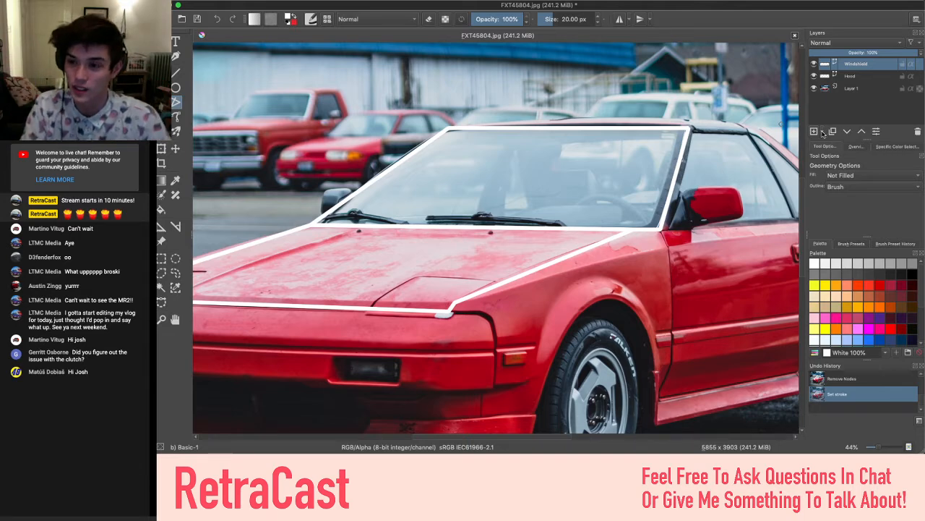
scroll(585, 271, up, 3)
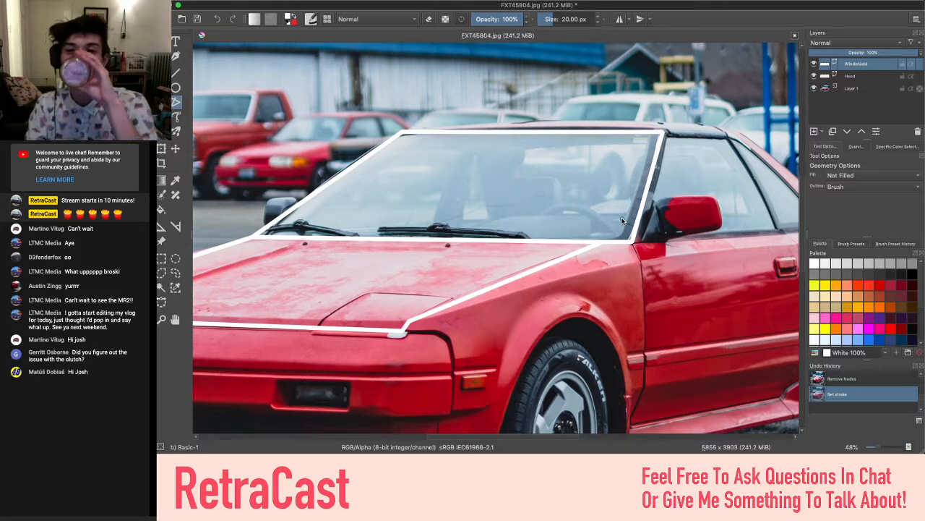
scroll(622, 220, left, 2)
scroll(622, 221, left, 8)
scroll(622, 220, down, 4)
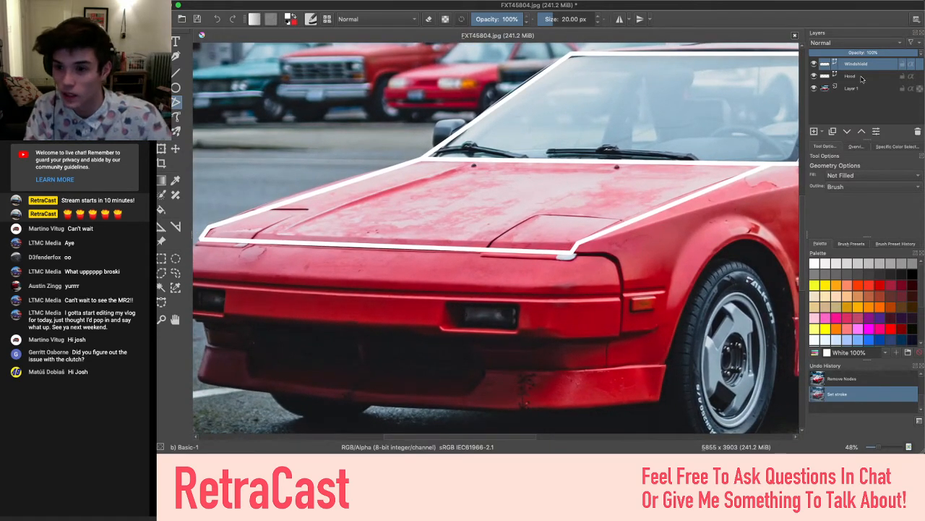
Add a vector layer directly above the Hood layer and name it Side
mouse_move(861, 78)
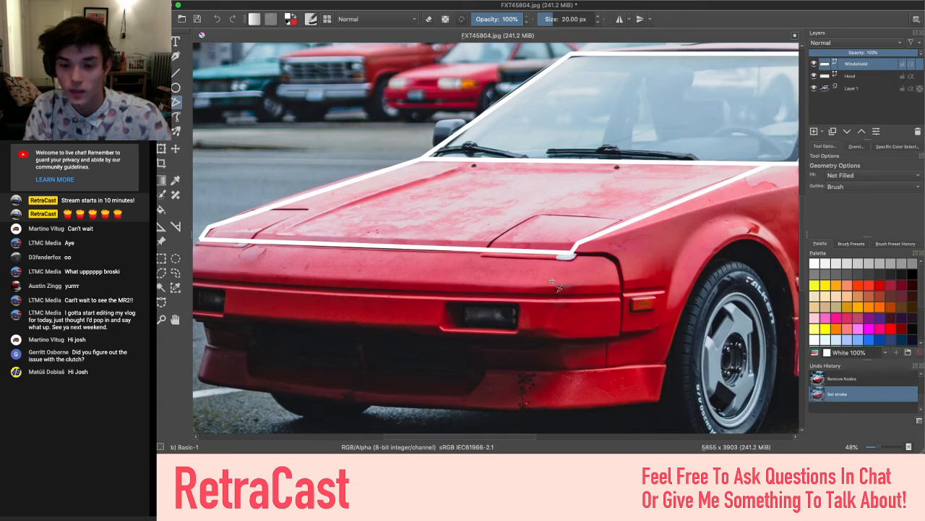
click(848, 78)
scroll(577, 264, down, 5)
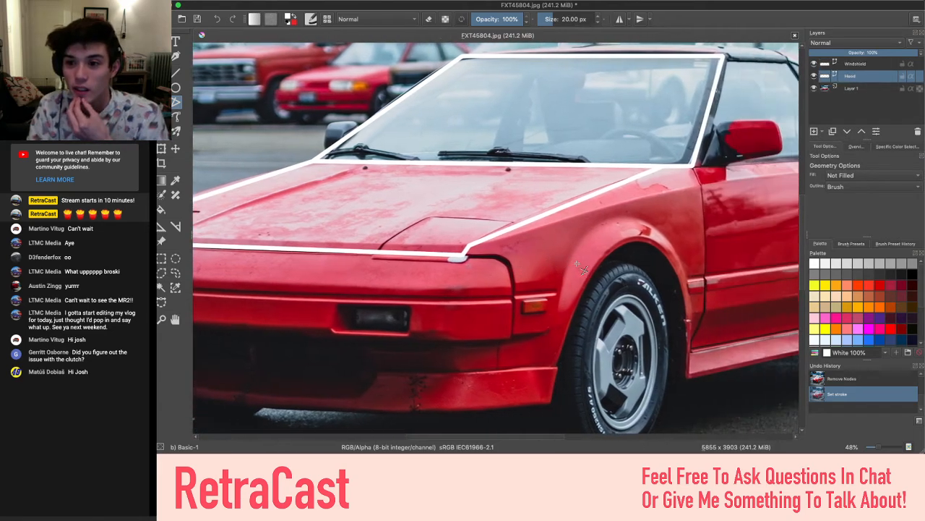
scroll(576, 264, up, 4)
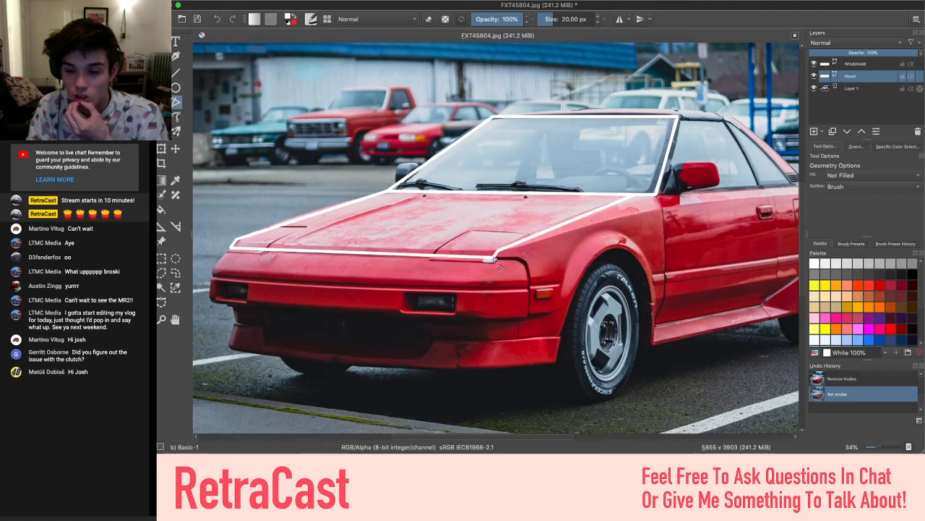
scroll(509, 261, right, 2)
scroll(514, 266, right, 4)
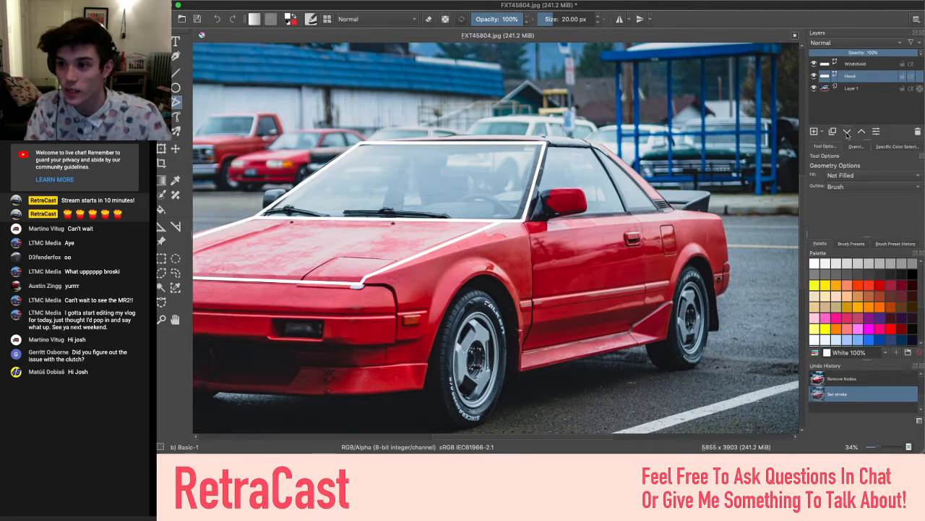
click(821, 132)
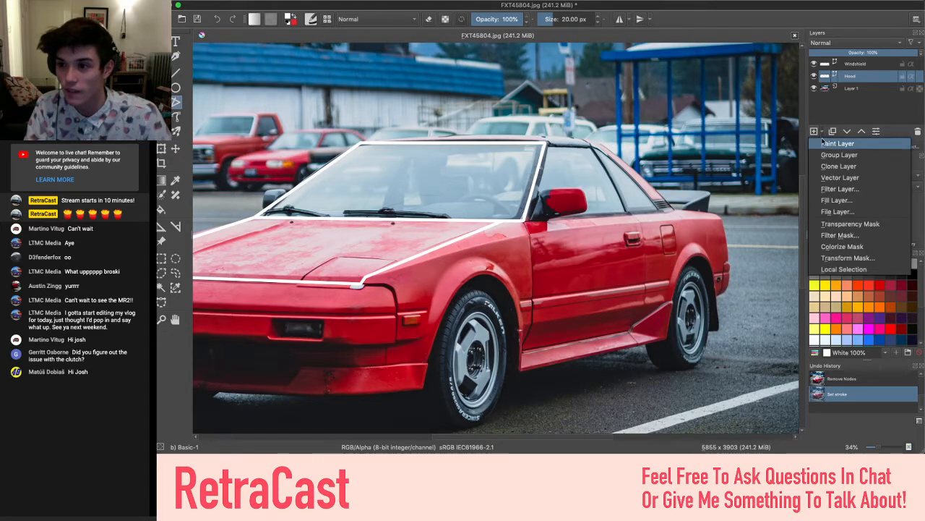
click(833, 177)
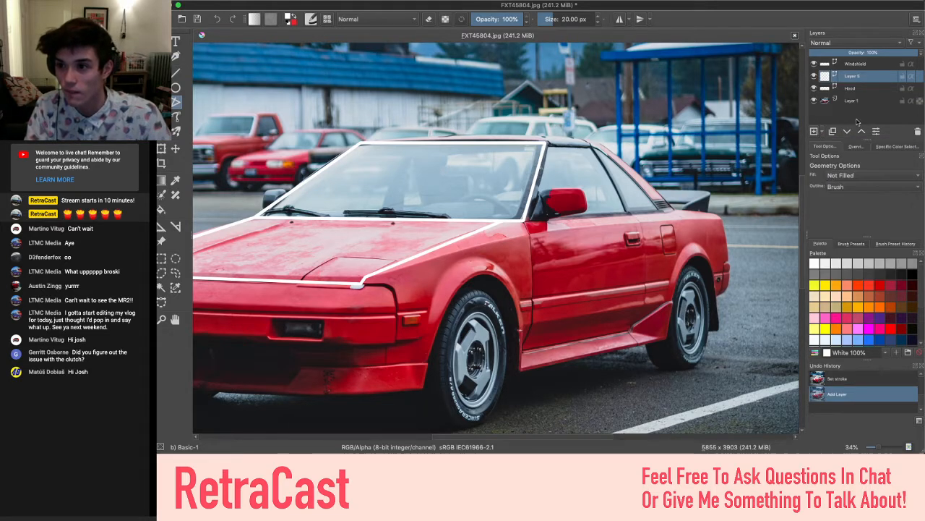
double_click(850, 76)
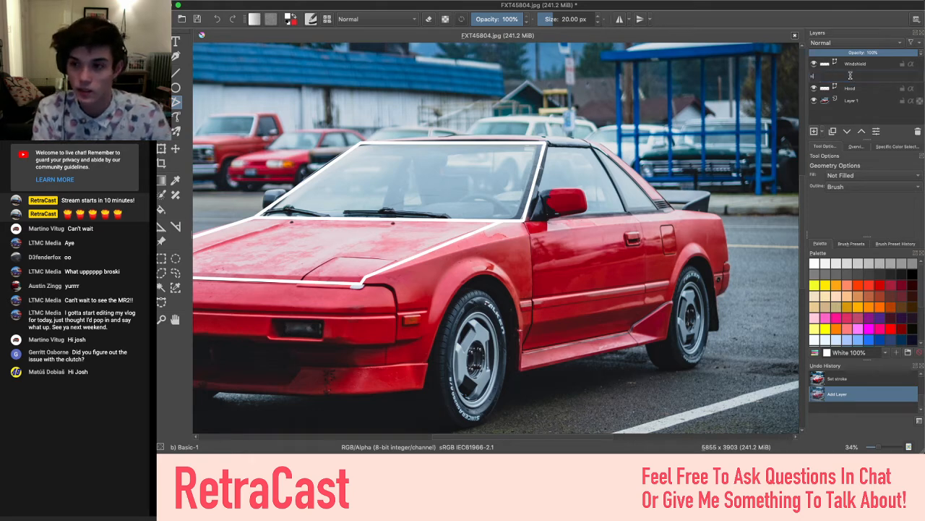
key(Return)
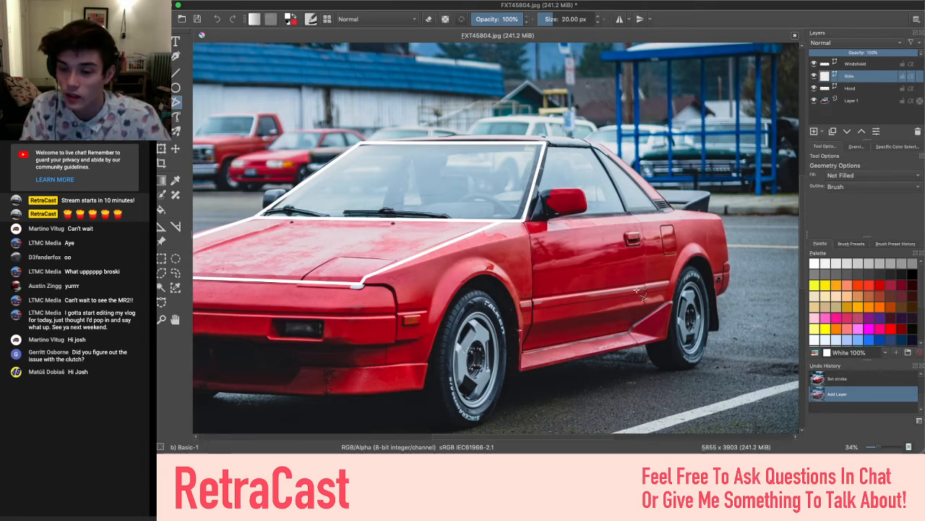
Add a vector layer directly above the Side layer and name it Bumper
drag(549, 303, 668, 253)
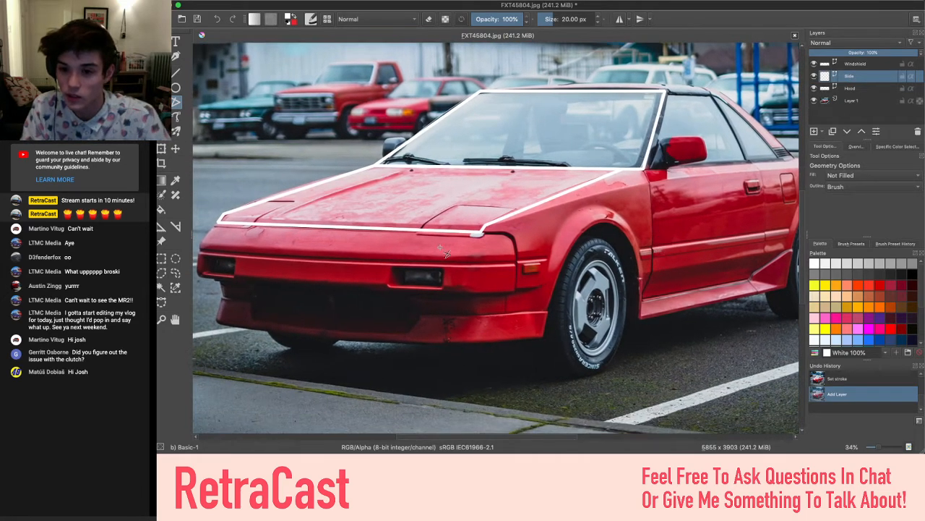
scroll(651, 210, right, 5)
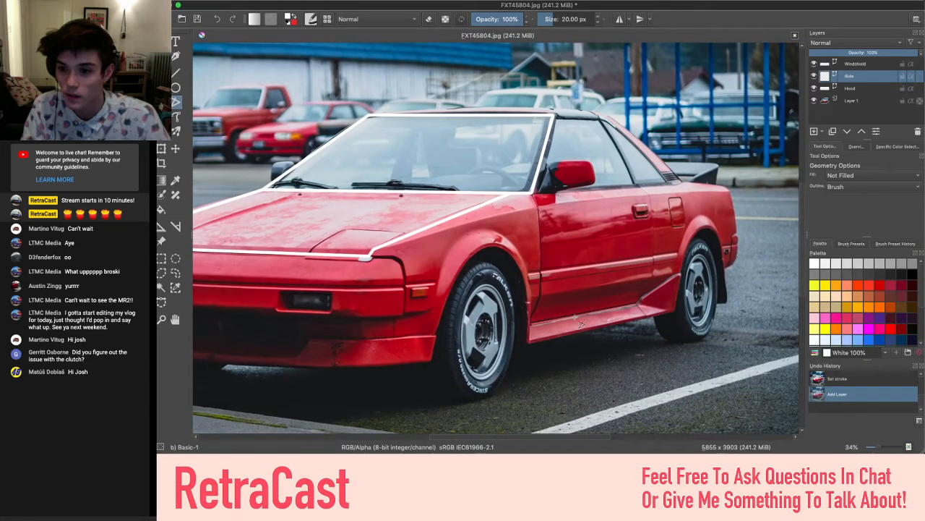
scroll(390, 337, left, 5)
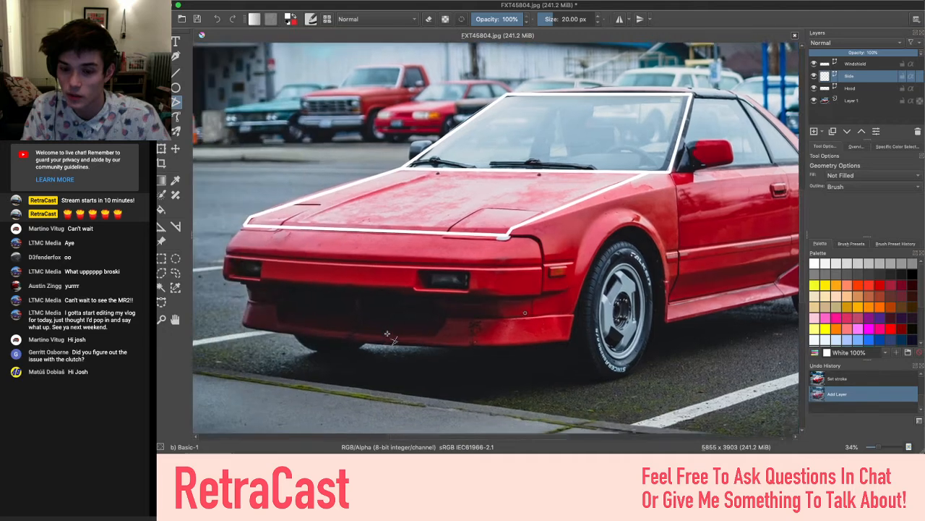
scroll(391, 337, right, 2)
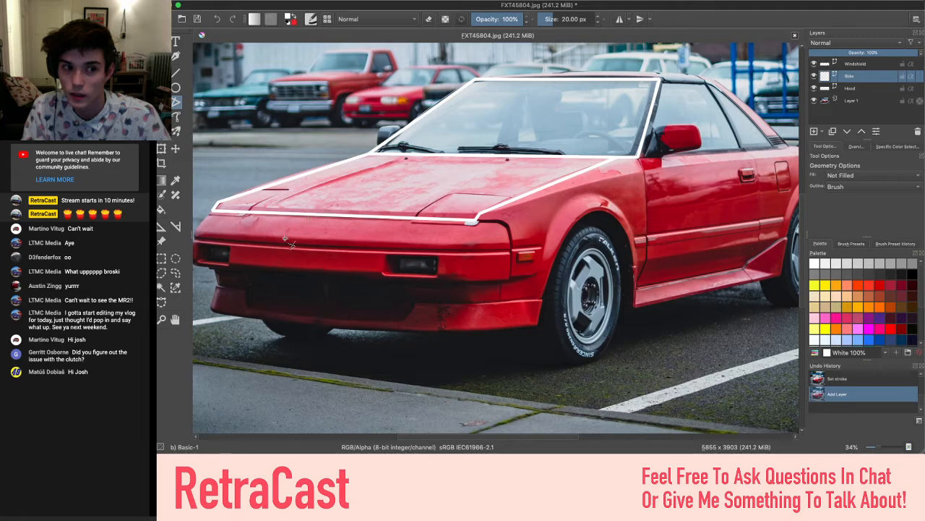
mouse_move(866, 80)
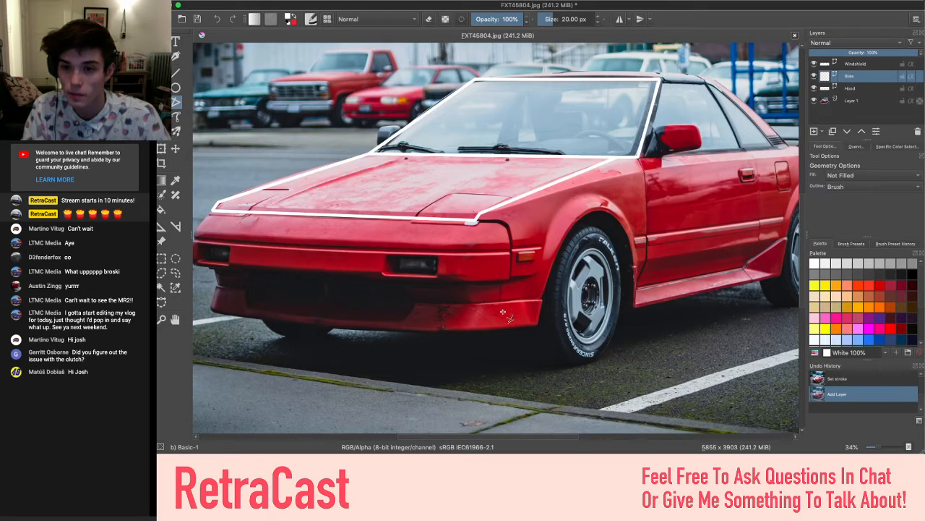
drag(761, 199, 596, 202)
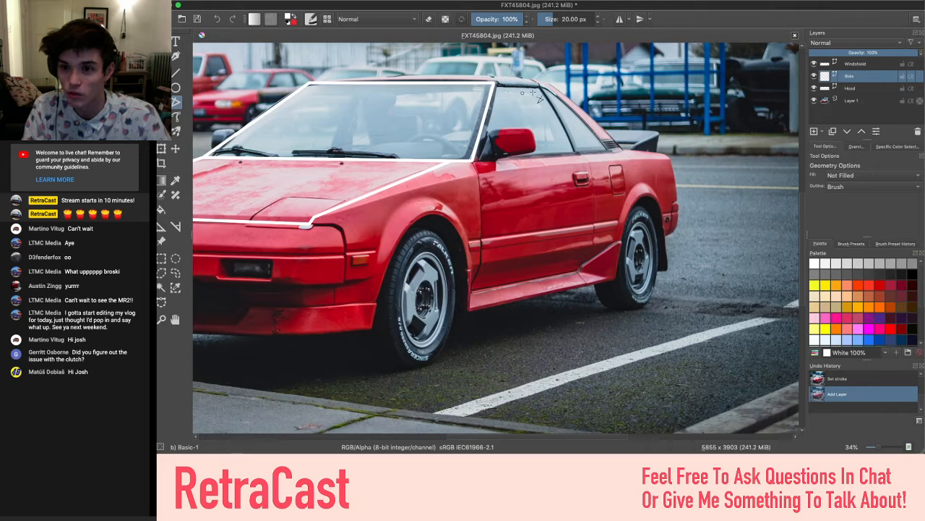
click(823, 133)
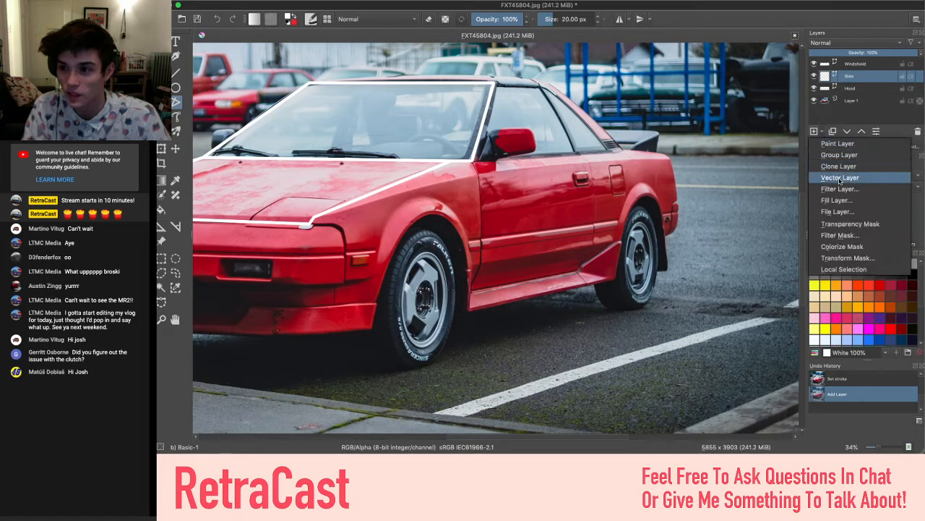
click(841, 178)
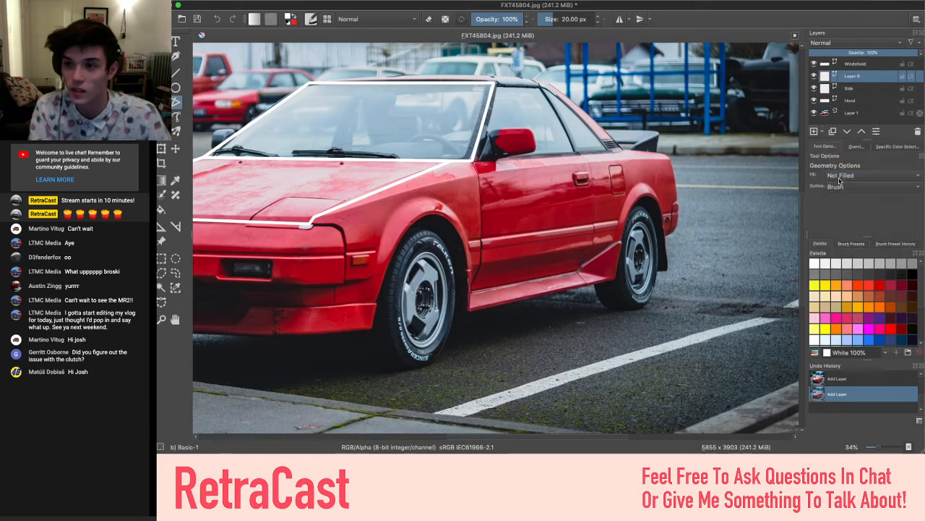
double_click(853, 76)
text(Bumper)
key(Return)
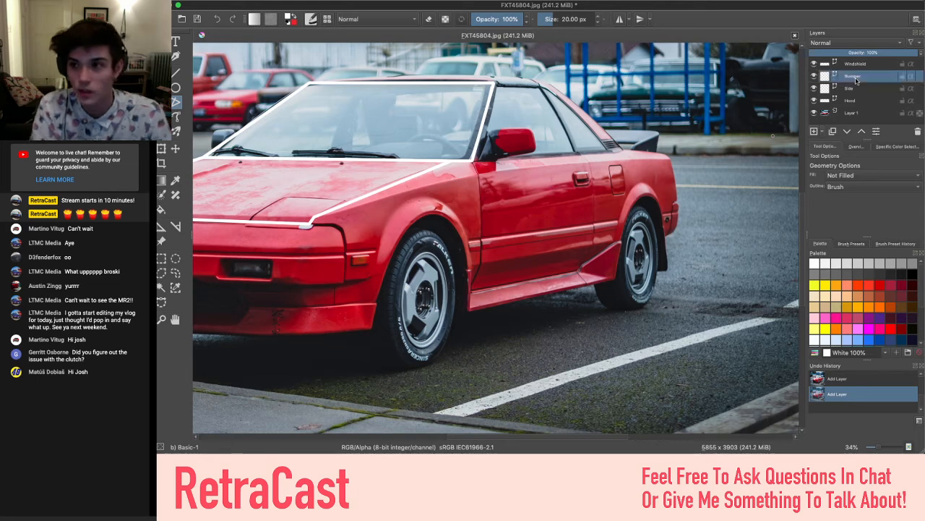
Add a vector layer directly above the Bumper layer and name it Roof
click(823, 132)
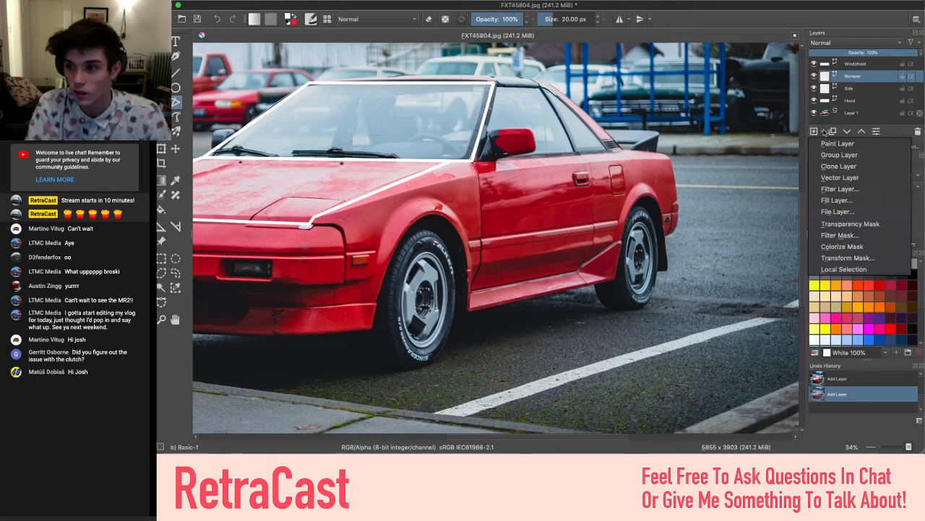
click(839, 177)
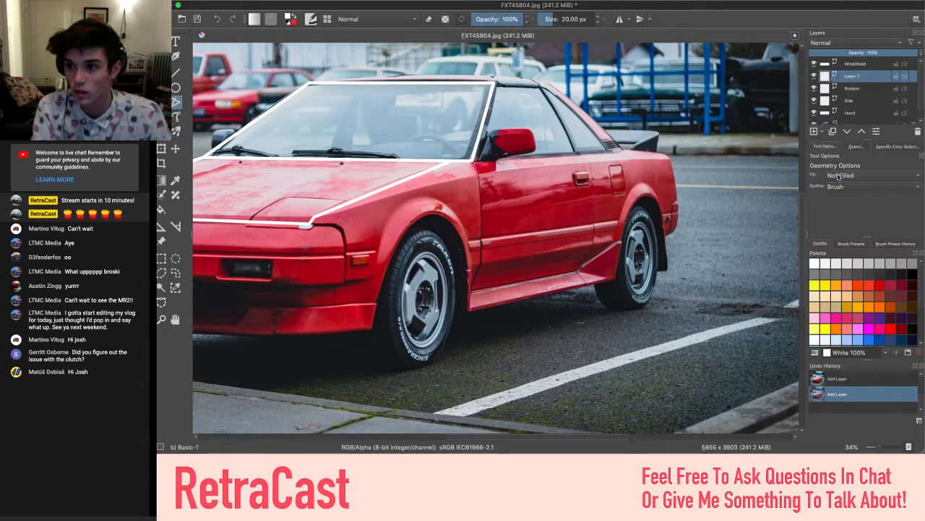
double_click(853, 75)
text(Roof)
key(Return)
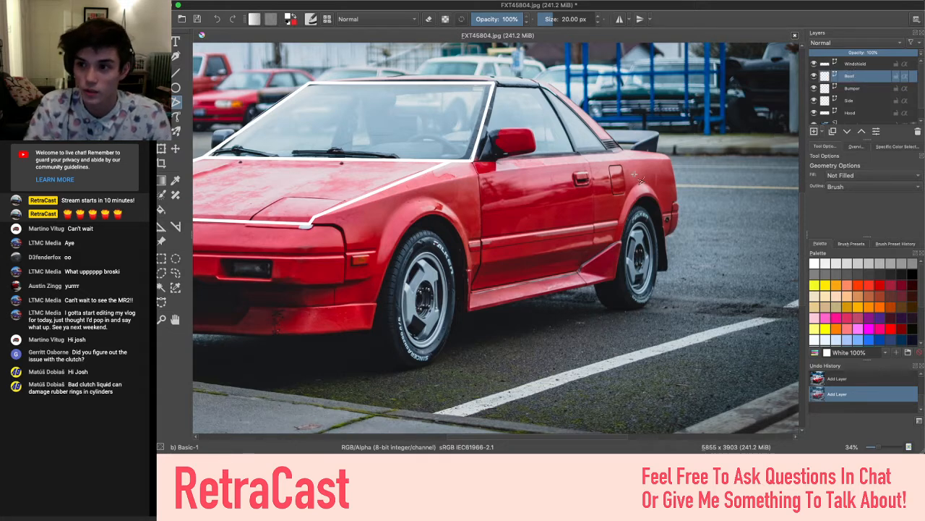
Make the existing Hood layer the active layer again
scroll(570, 206, left, 5)
scroll(570, 206, left, 3)
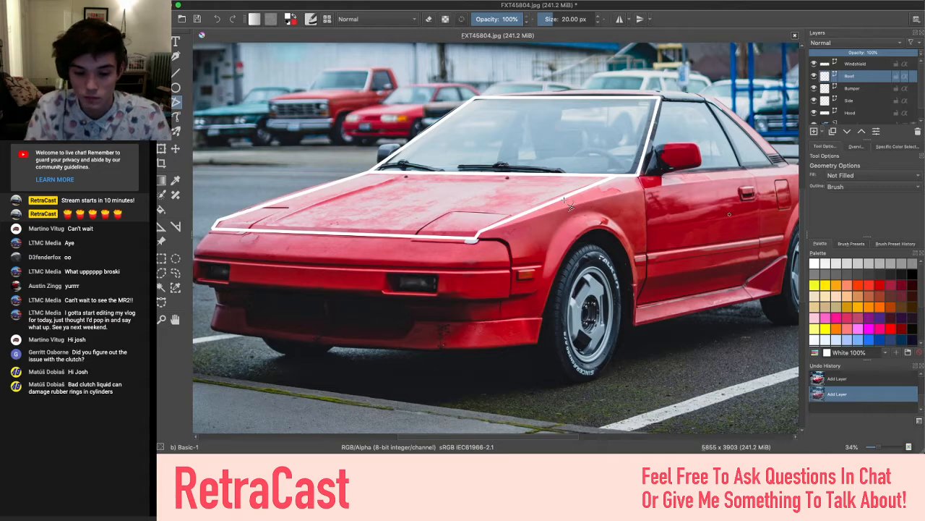
scroll(570, 206, up, 1)
scroll(570, 206, left, 1)
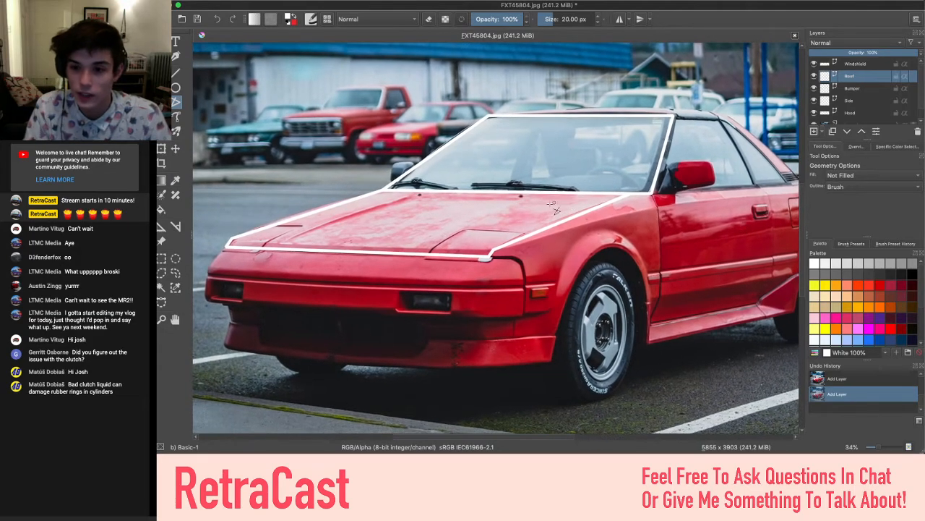
scroll(482, 240, up, 3)
scroll(483, 240, up, 2)
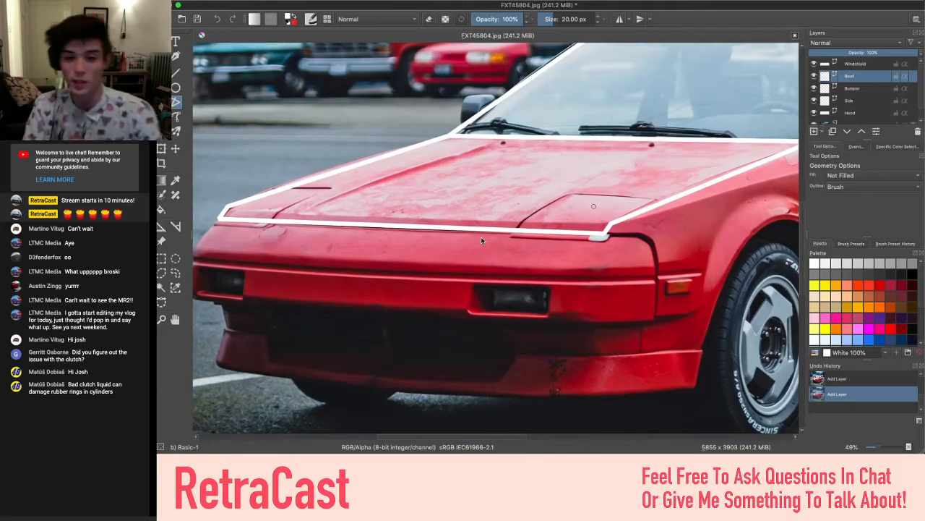
scroll(482, 241, down, 1)
scroll(482, 241, left, 1)
scroll(482, 240, right, 6)
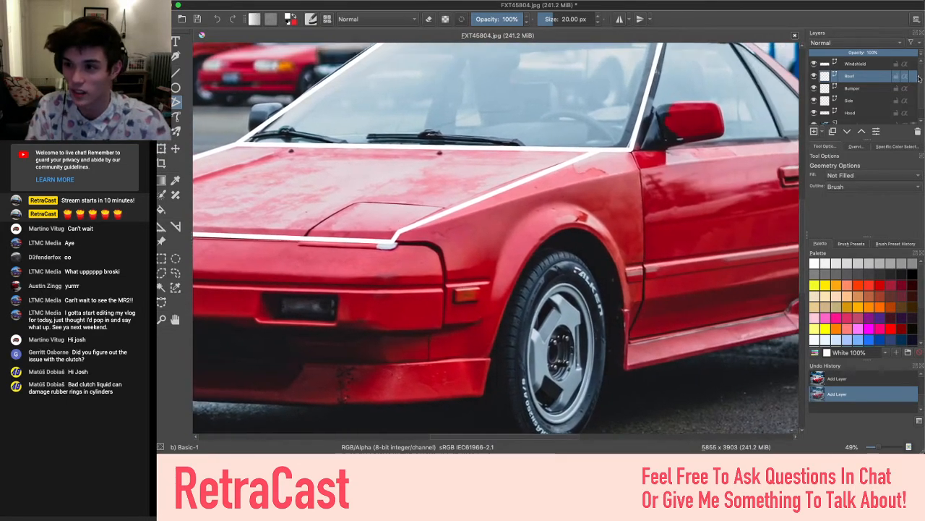
scroll(861, 102, down, 1)
click(860, 102)
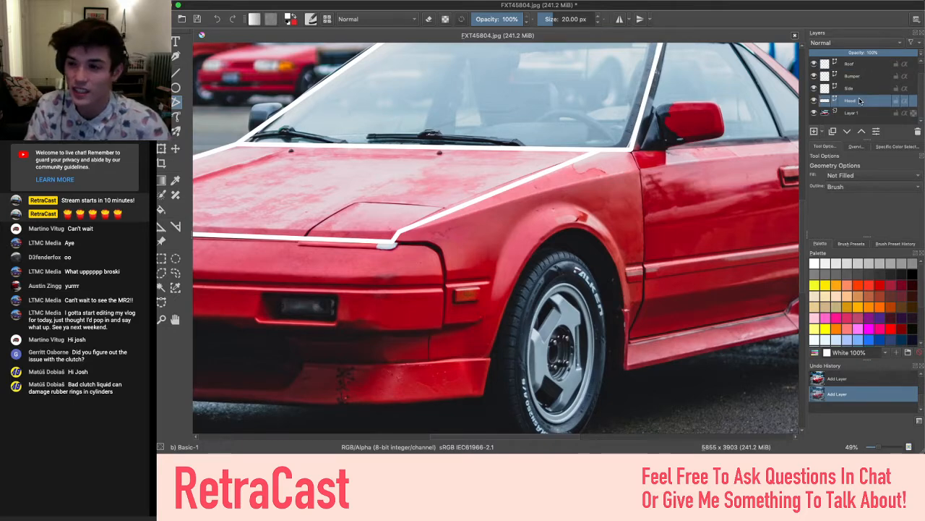
scroll(860, 101, up, 1)
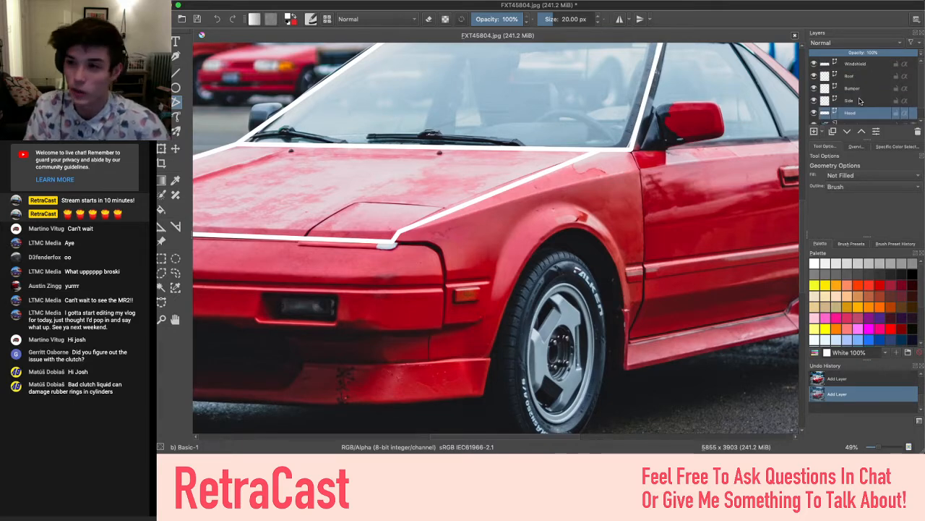
Examine the car's front bumper, fender and side in relation to the hood outline
scroll(579, 192, left, 2)
scroll(579, 192, down, 5)
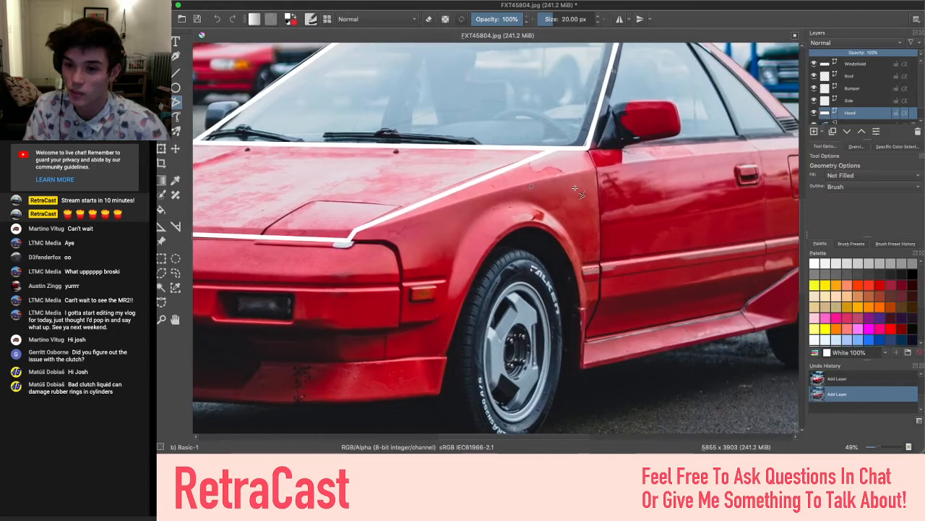
scroll(578, 192, up, 2)
scroll(579, 191, left, 1)
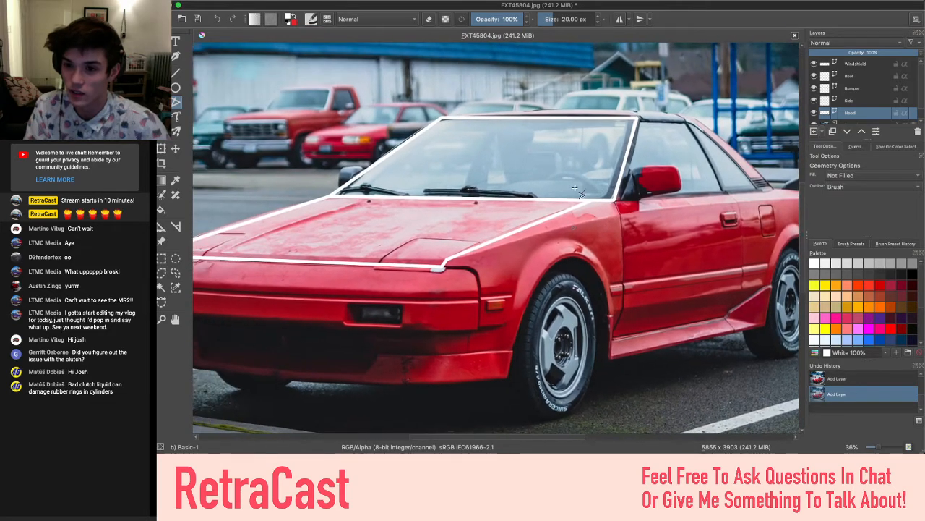
scroll(414, 285, left, 2)
scroll(413, 285, down, 1)
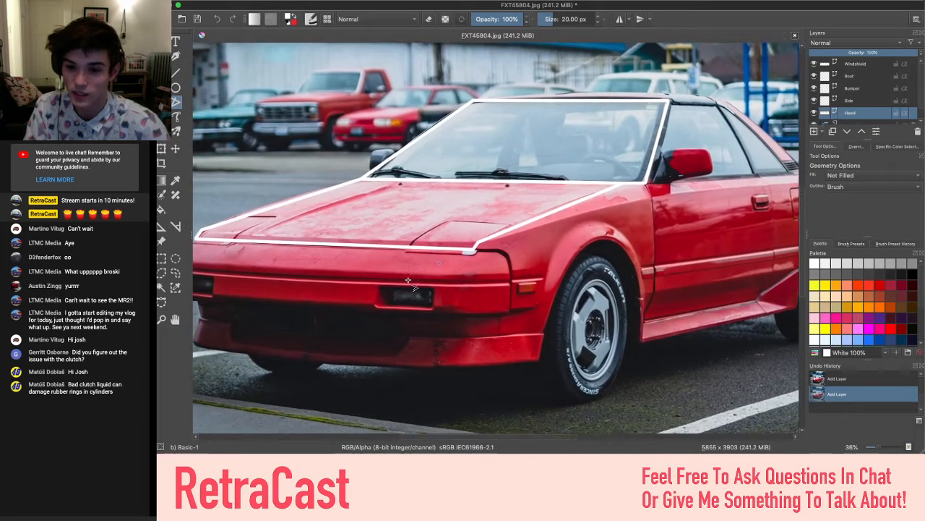
scroll(414, 286, right, 1)
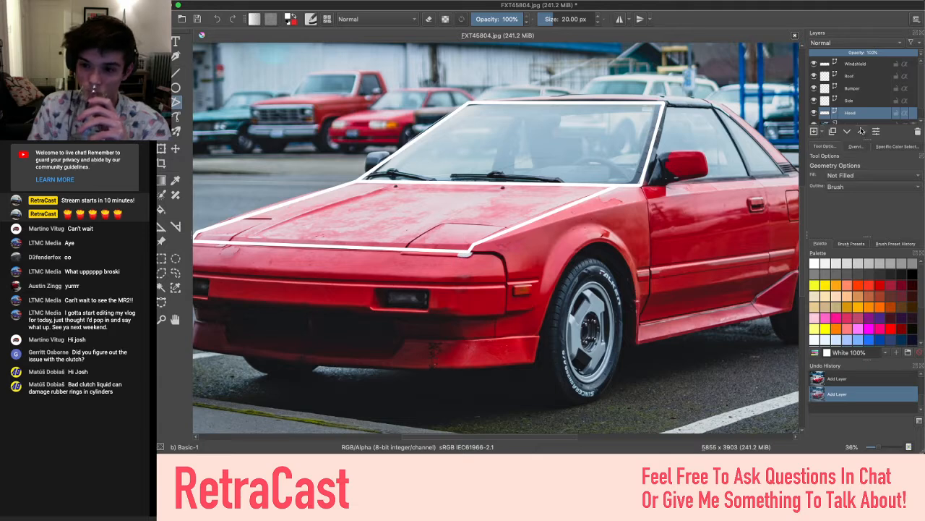
Select the hood outline on the Hood layer and hide the Windshield layer
scroll(860, 93, down, 1)
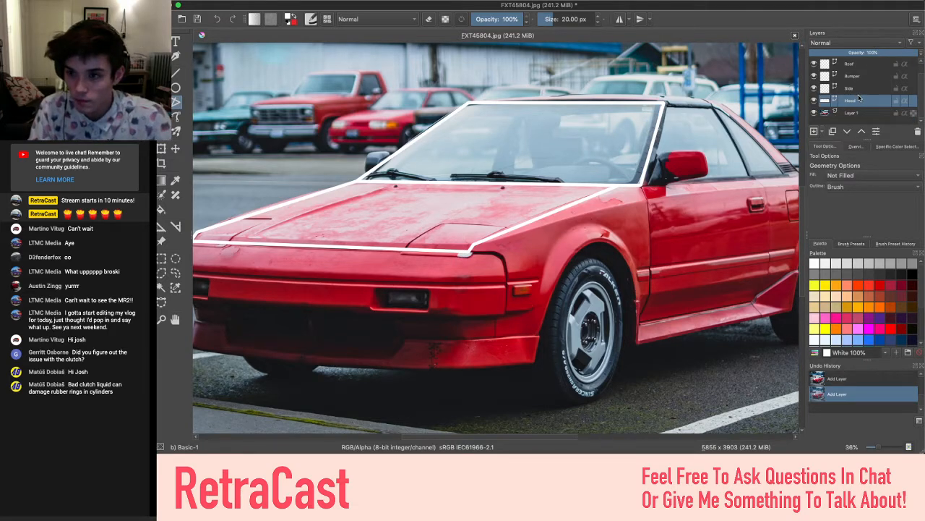
scroll(442, 213, left, 3)
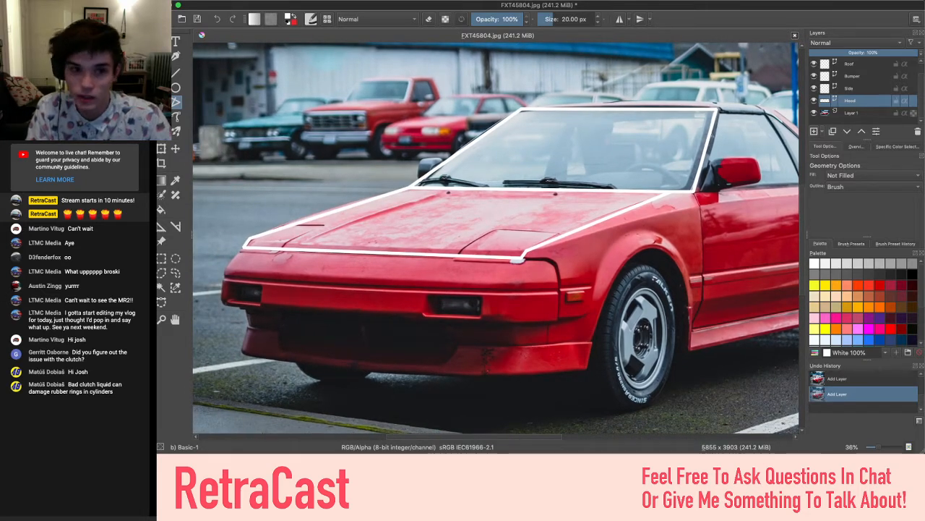
click(162, 42)
click(305, 247)
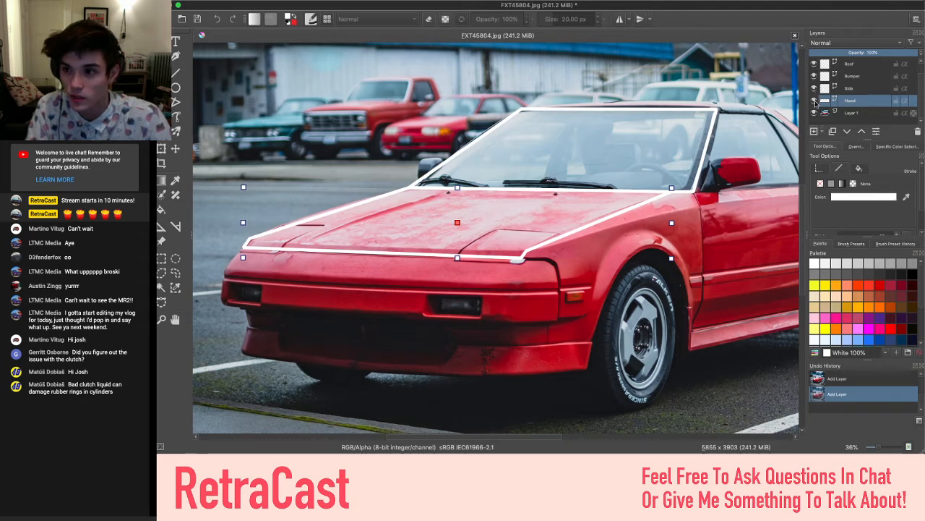
scroll(816, 104, up, 1)
click(814, 63)
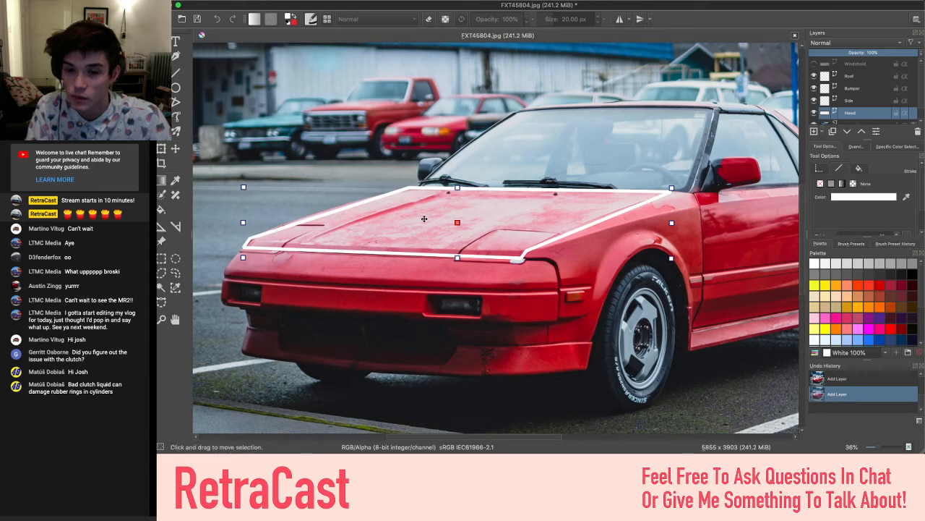
Draw a straight white line along the hood's far-side crease, from the outline's rear edge to its front edge
scroll(379, 221, up, 2)
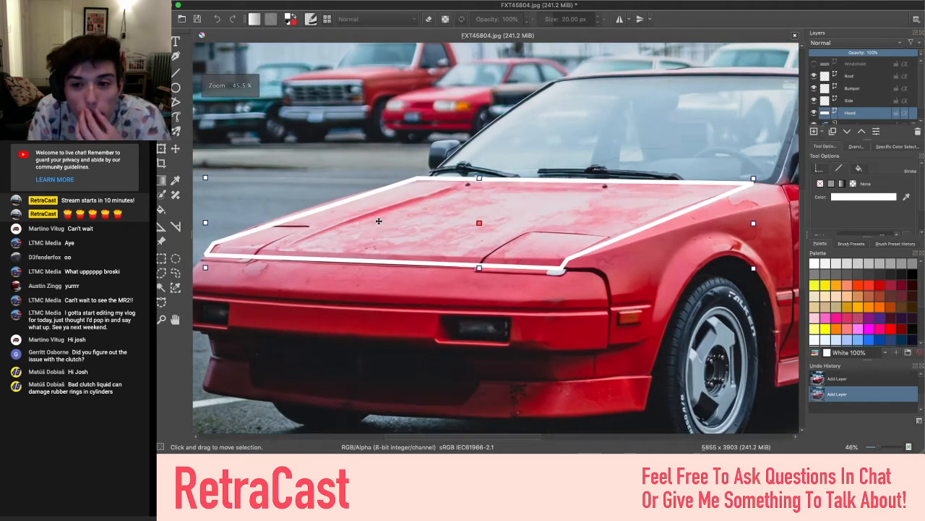
click(278, 111)
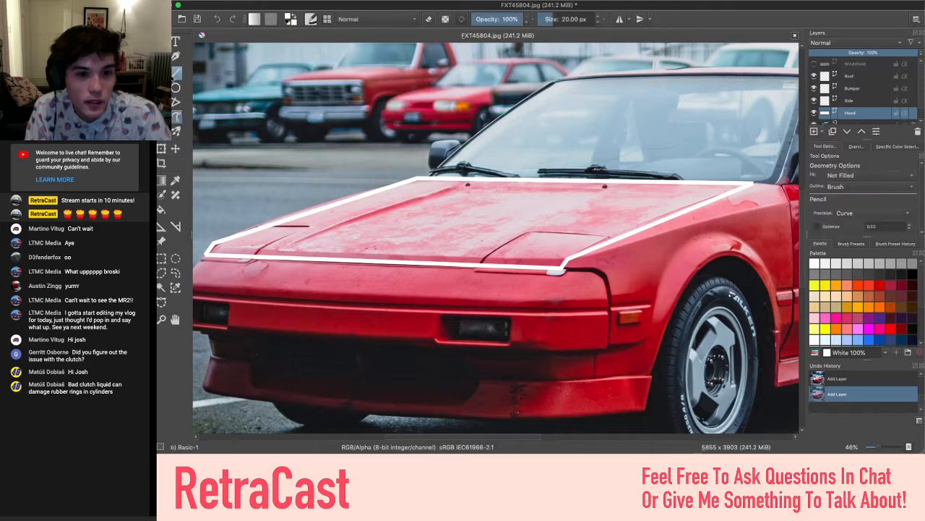
click(175, 73)
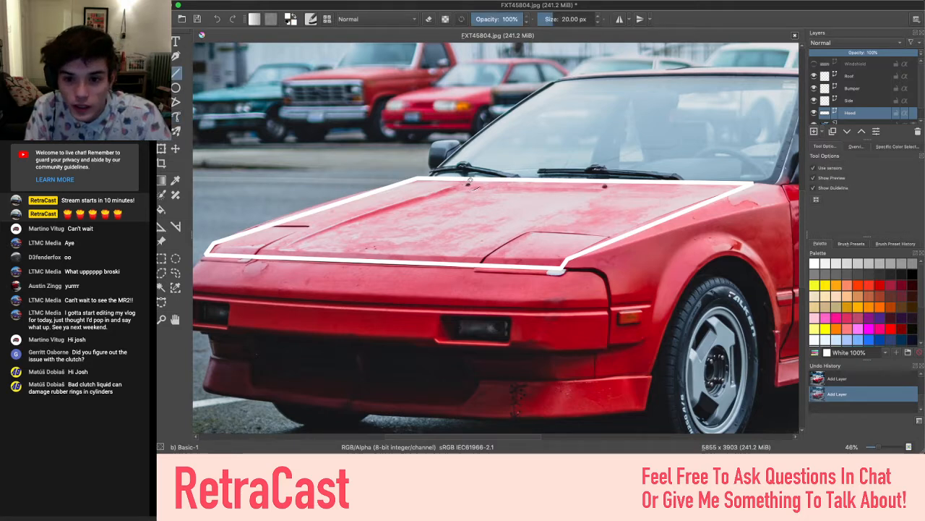
drag(472, 178, 276, 256)
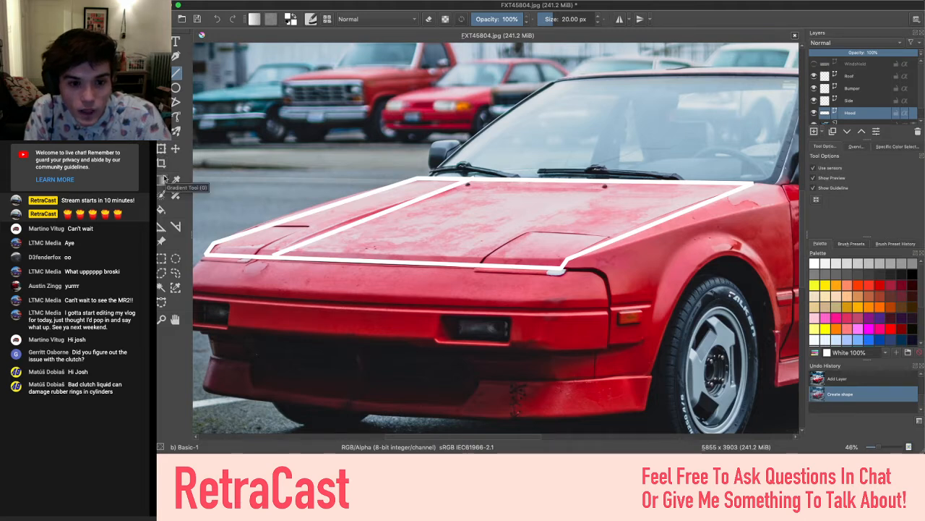
Try the Fill tool on the hood, and give the selected hood outline a solid white fill
click(161, 211)
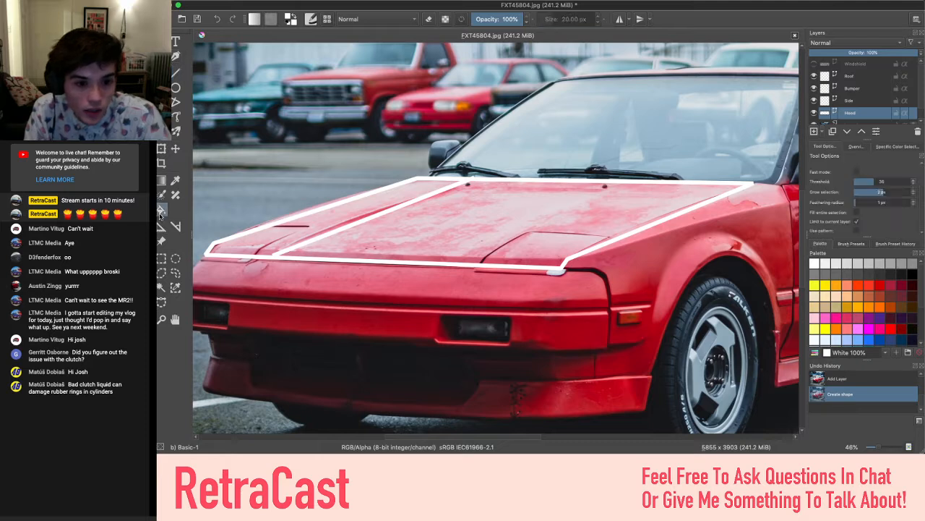
click(346, 220)
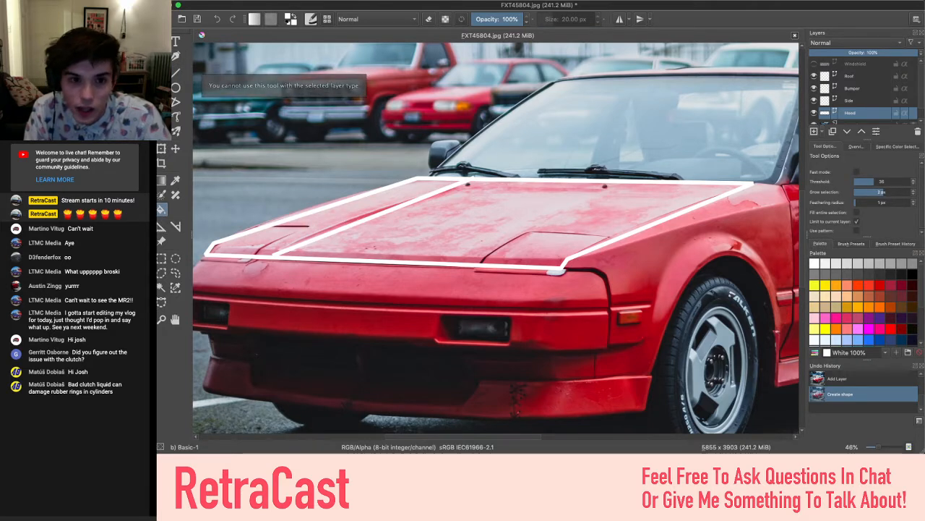
click(161, 41)
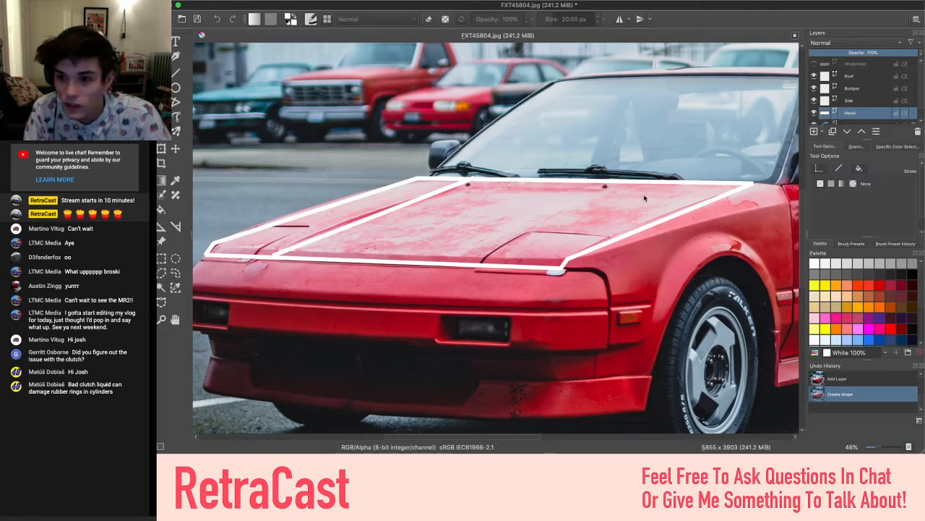
click(614, 189)
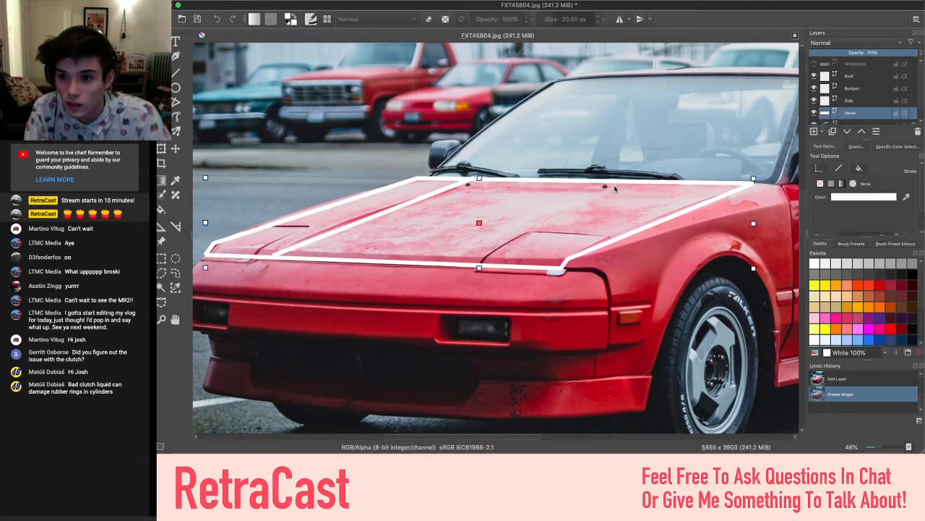
click(858, 171)
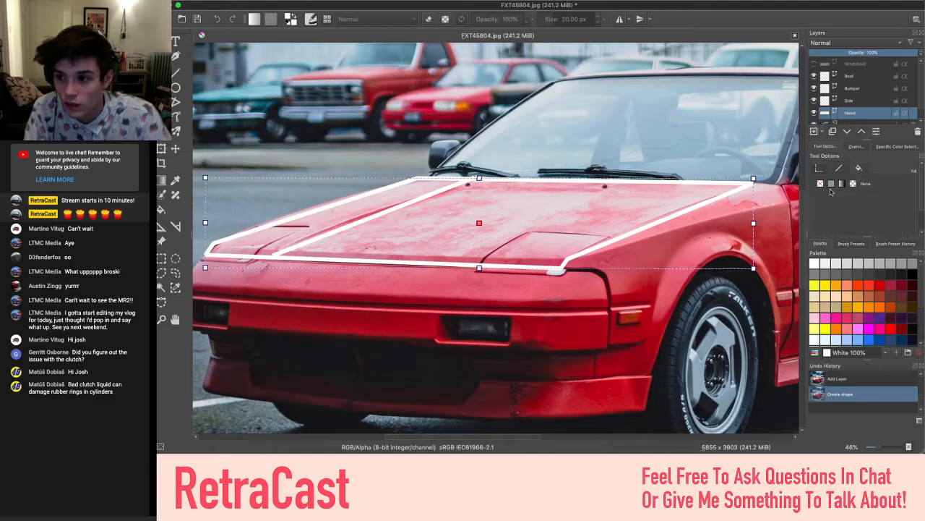
click(830, 185)
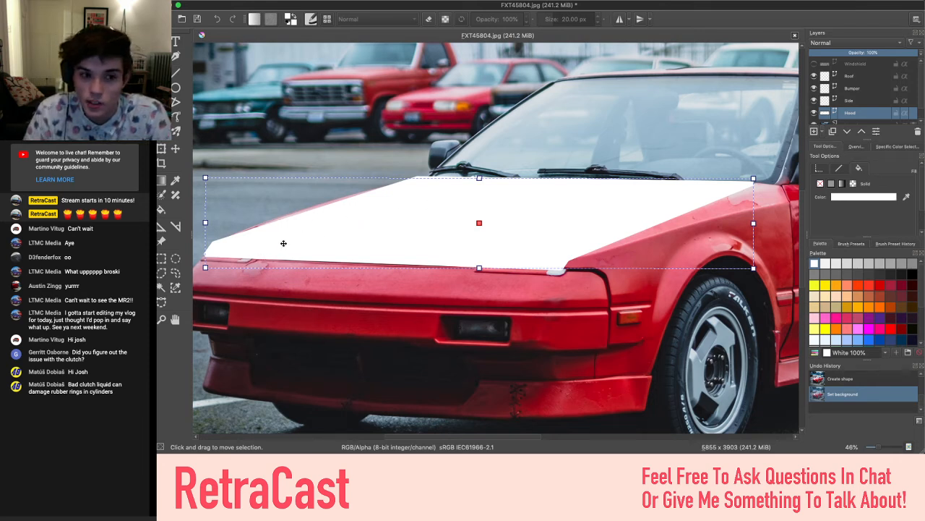
Undo the hood's solid fill and the straight line along its crease
key(ctrl+z)
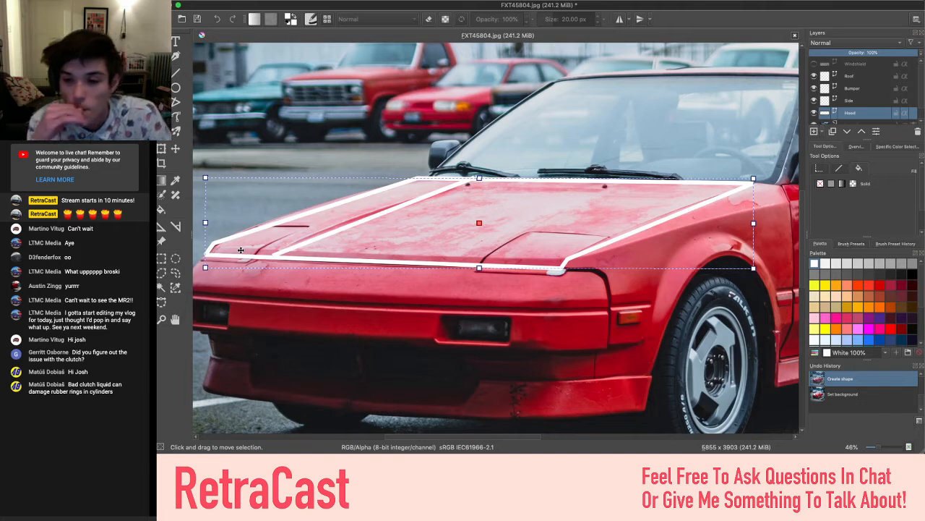
key(Insert)
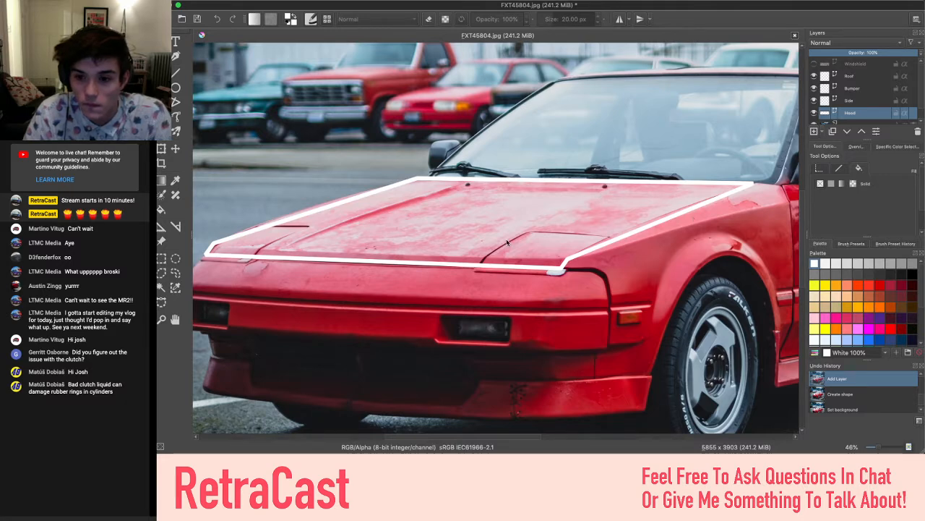
Look over the hood outline together with the car's front end and side
scroll(506, 242, right, 2)
scroll(507, 242, left, 5)
scroll(507, 242, right, 4)
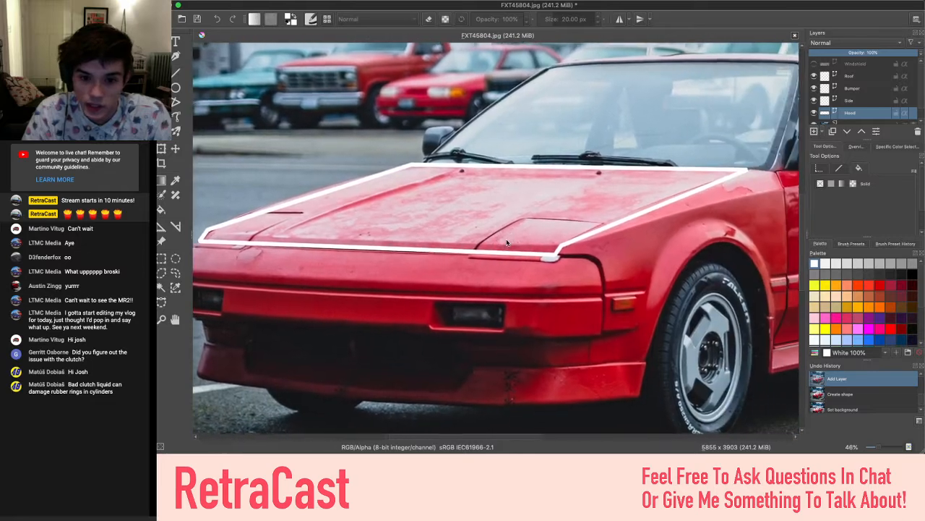
scroll(507, 242, left, 3)
scroll(415, 254, left, 1)
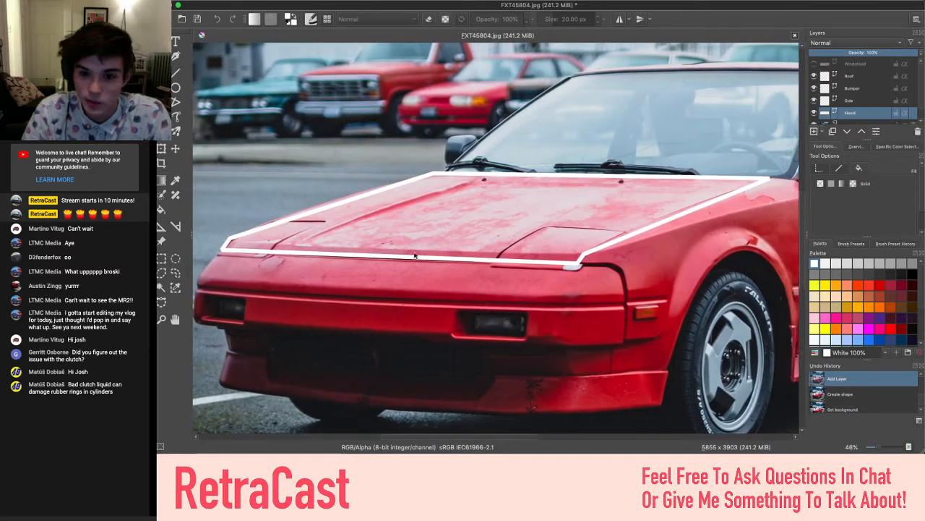
scroll(414, 254, right, 1)
scroll(414, 254, right, 4)
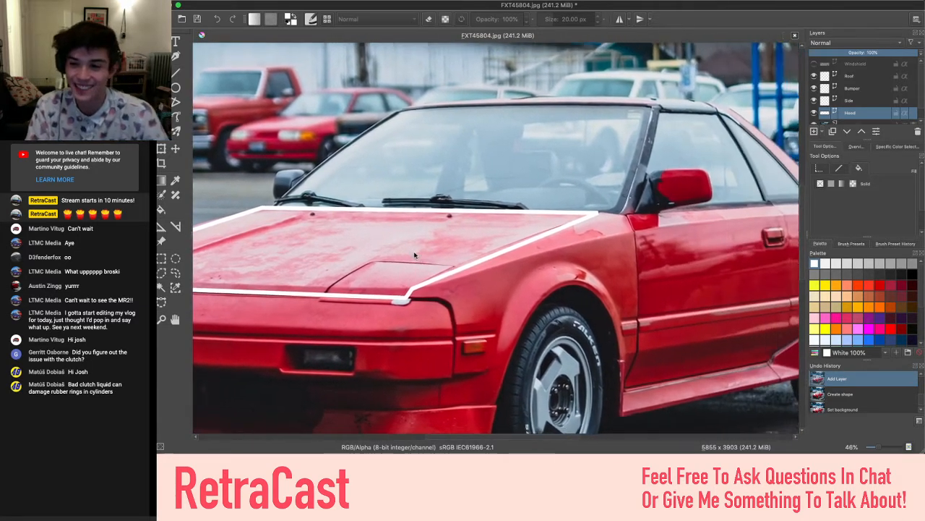
scroll(414, 255, left, 6)
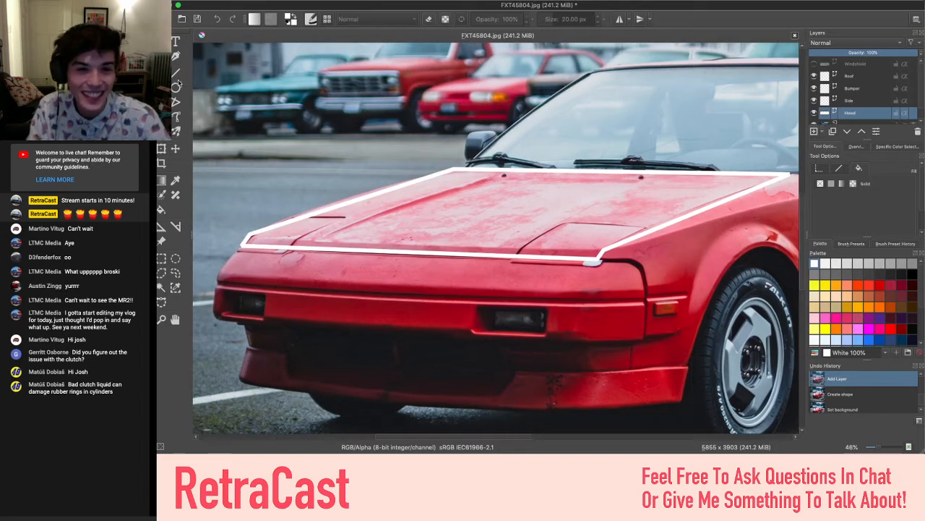
Choose the Line tool and examine the hood's creases and the headlight cover seams inside the outline
click(175, 73)
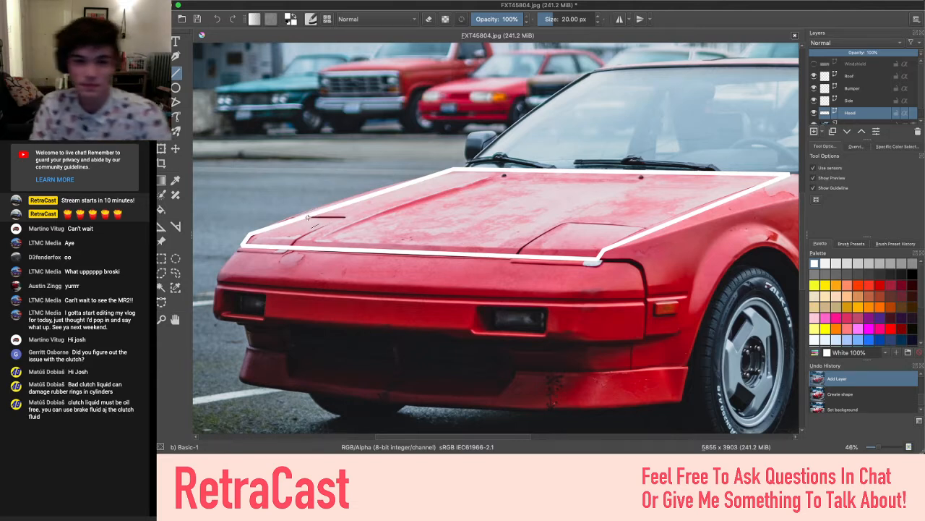
scroll(352, 225, up, 3)
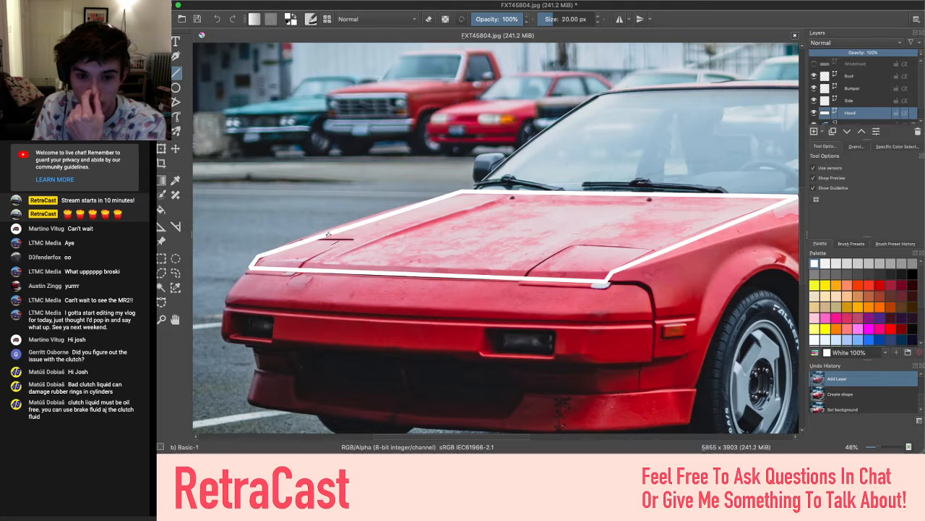
scroll(327, 234, down, 2)
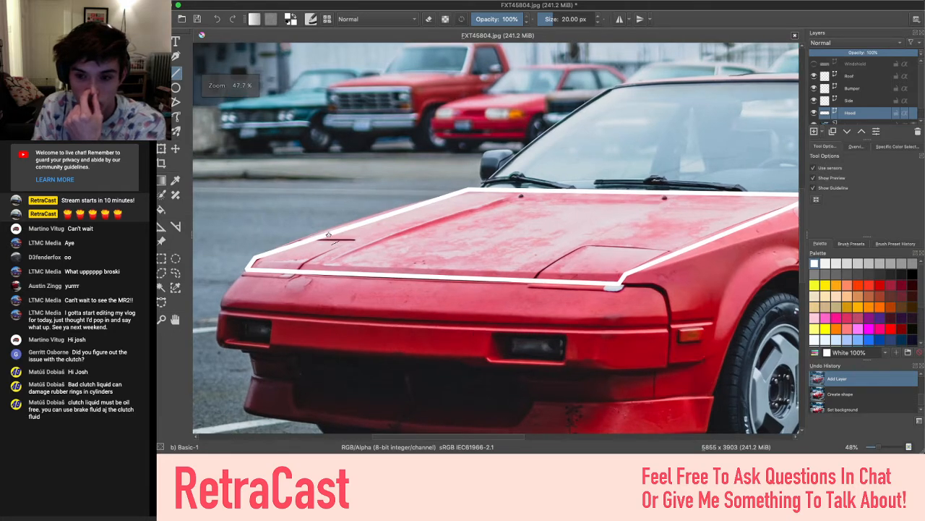
scroll(622, 233, right, 5)
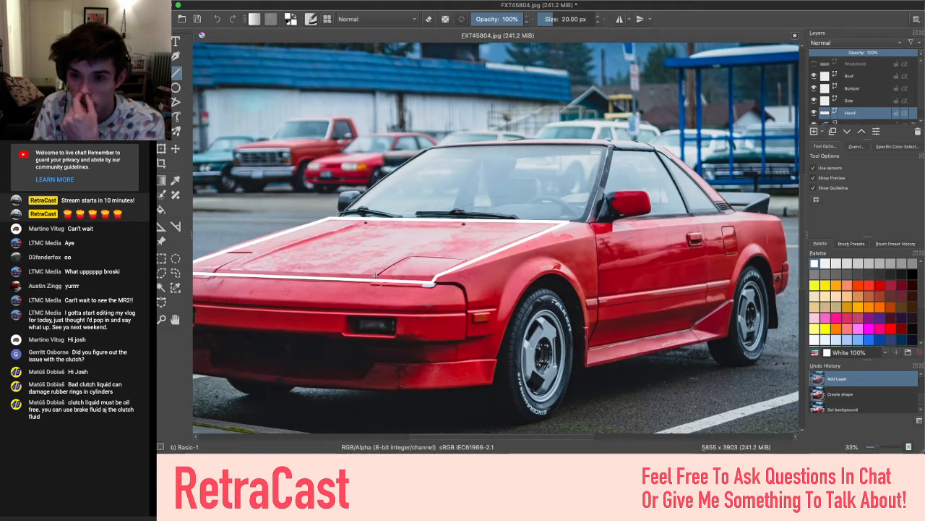
scroll(381, 276, up, 1)
scroll(383, 275, down, 1)
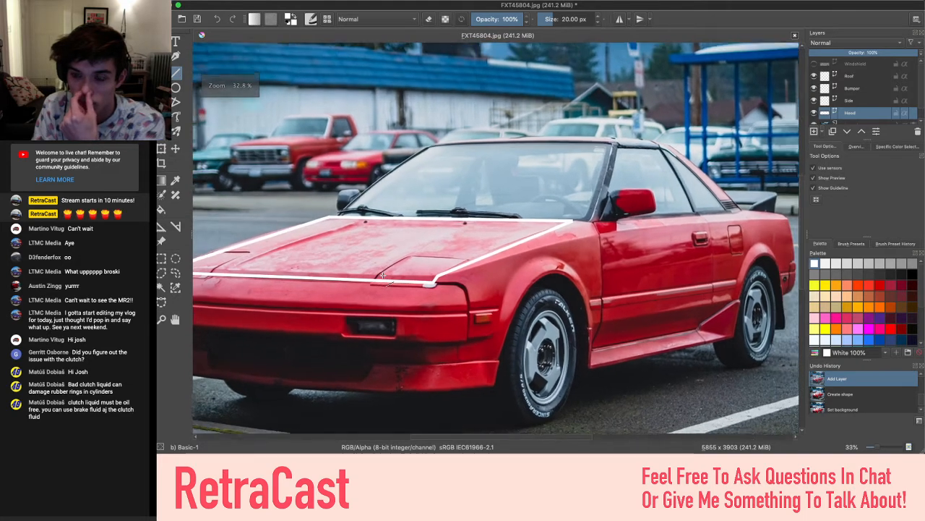
scroll(383, 275, left, 3)
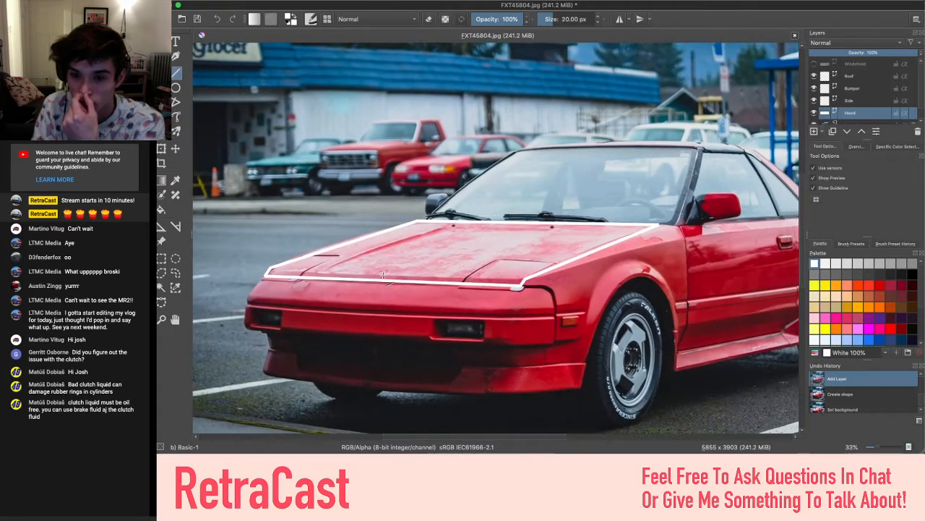
scroll(383, 275, up, 2)
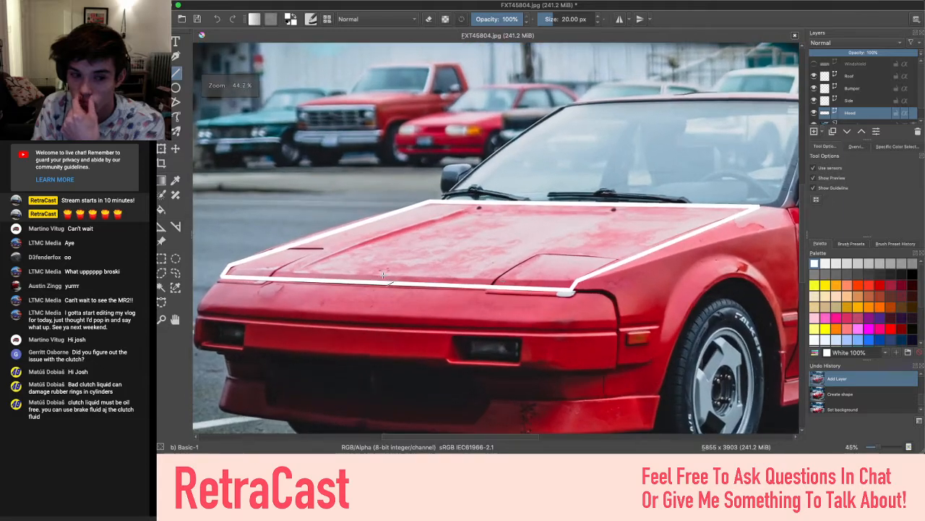
scroll(383, 275, up, 1)
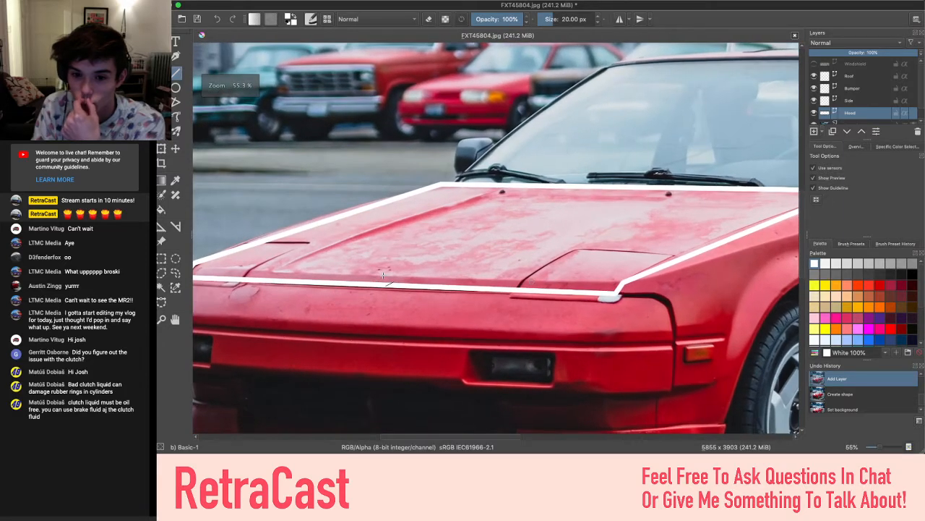
scroll(383, 275, down, 1)
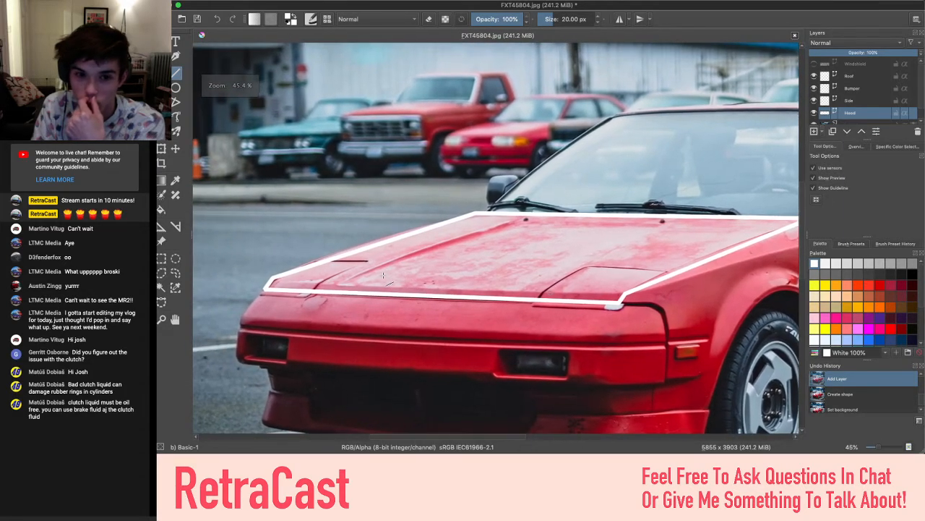
scroll(383, 274, up, 2)
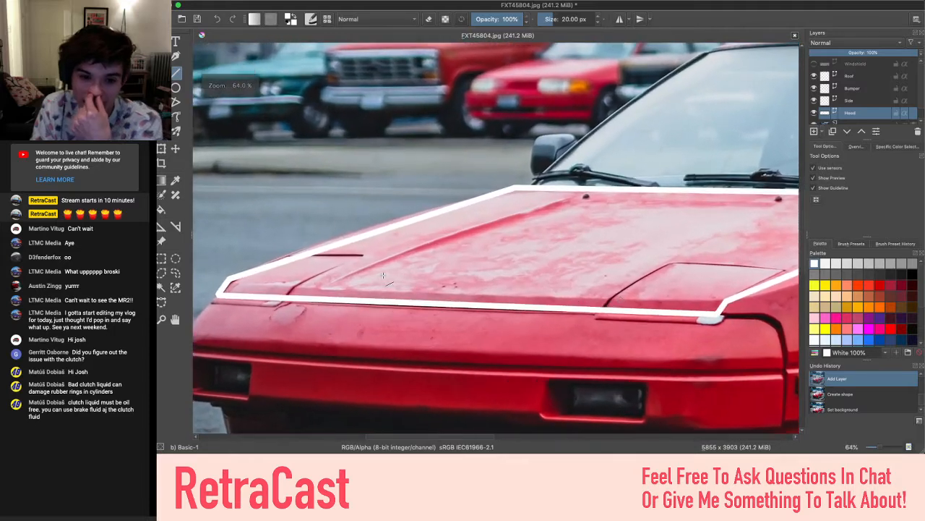
scroll(383, 275, right, 5)
scroll(384, 275, down, 1)
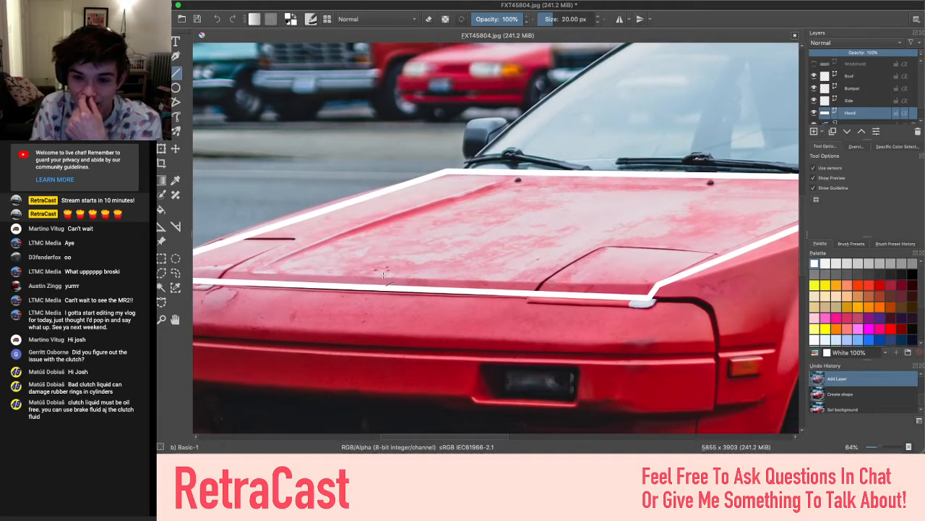
scroll(383, 275, down, 1)
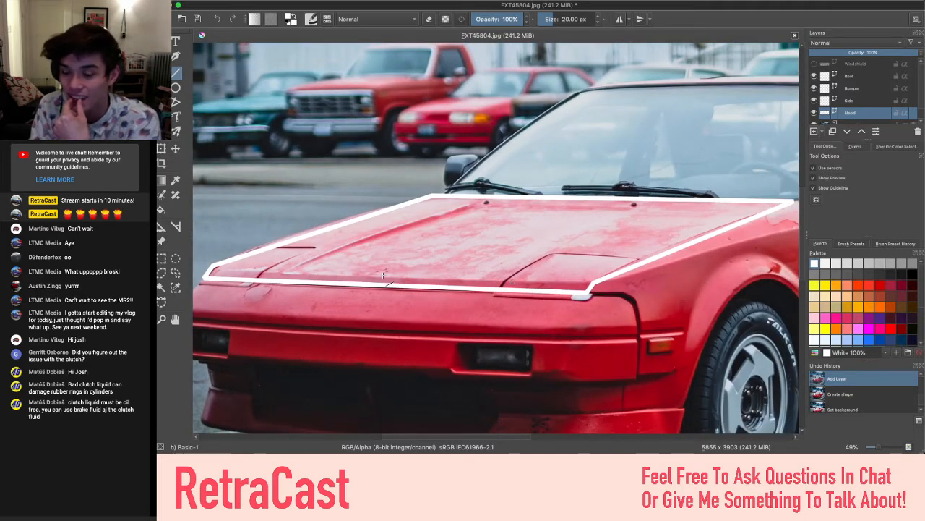
scroll(384, 275, down, 1)
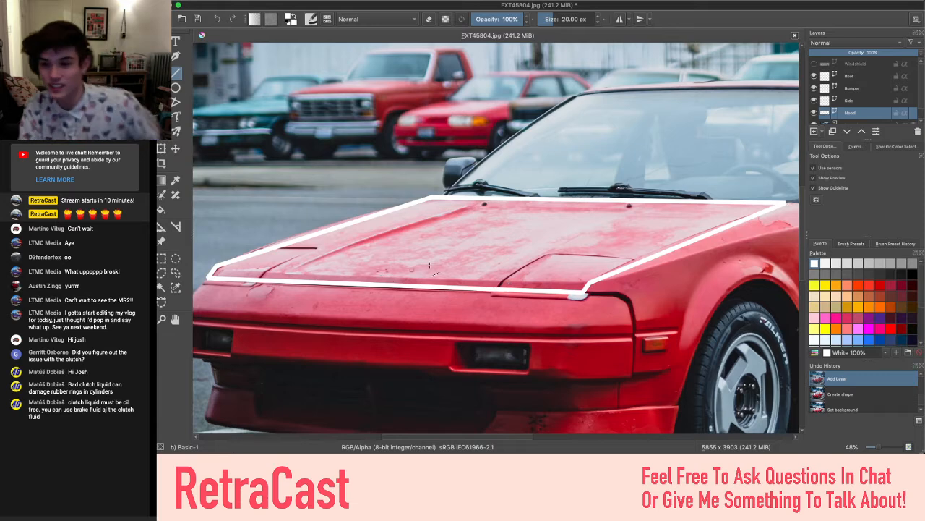
scroll(715, 267, right, 5)
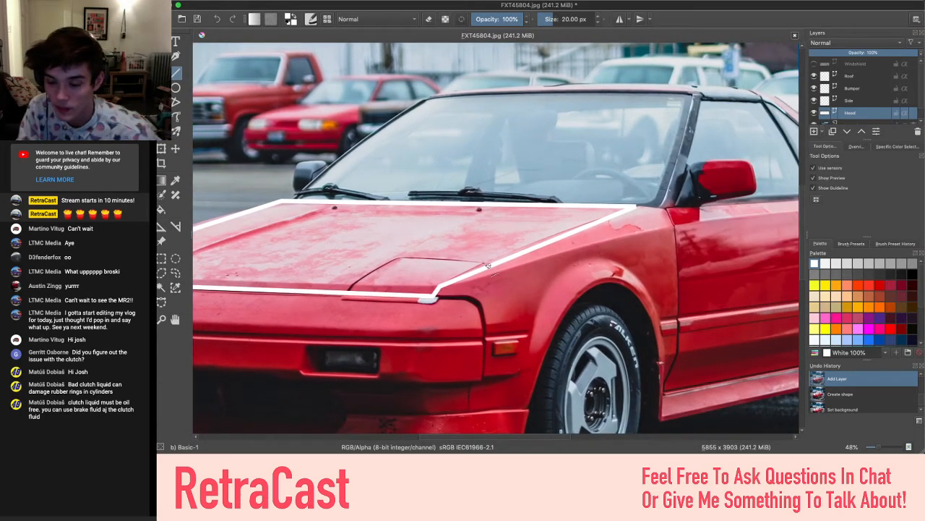
scroll(489, 266, left, 4)
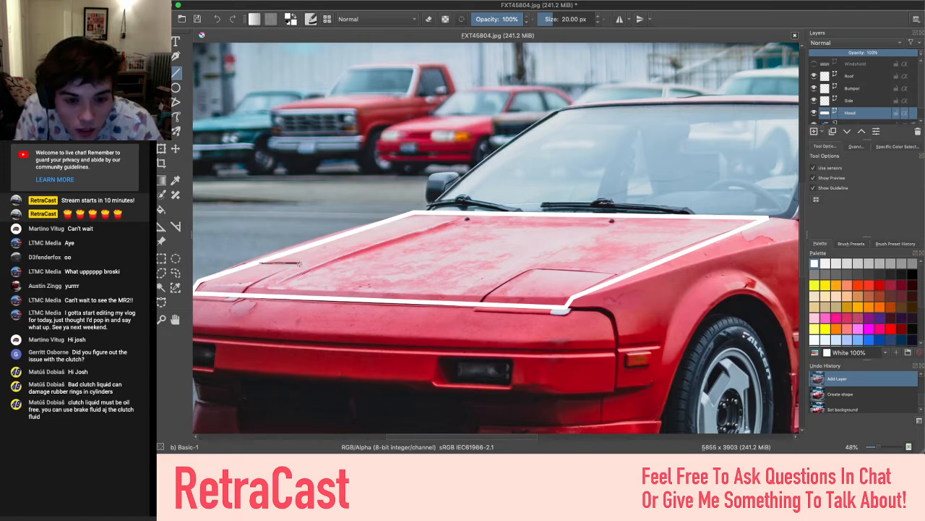
Trace the far headlight cover's seams on the Hood layer with an unfilled white polyline, replacing the straight line tried along its edge
drag(299, 265, 249, 289)
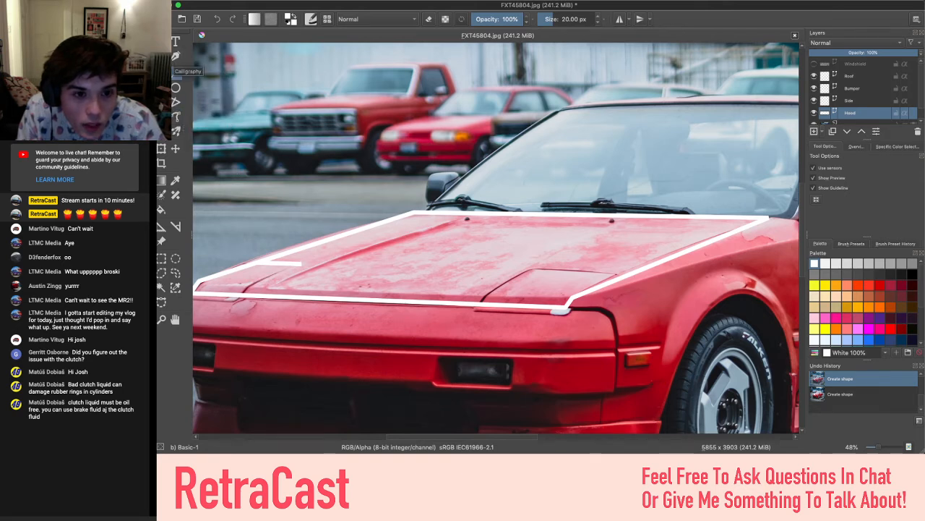
key(super+z)
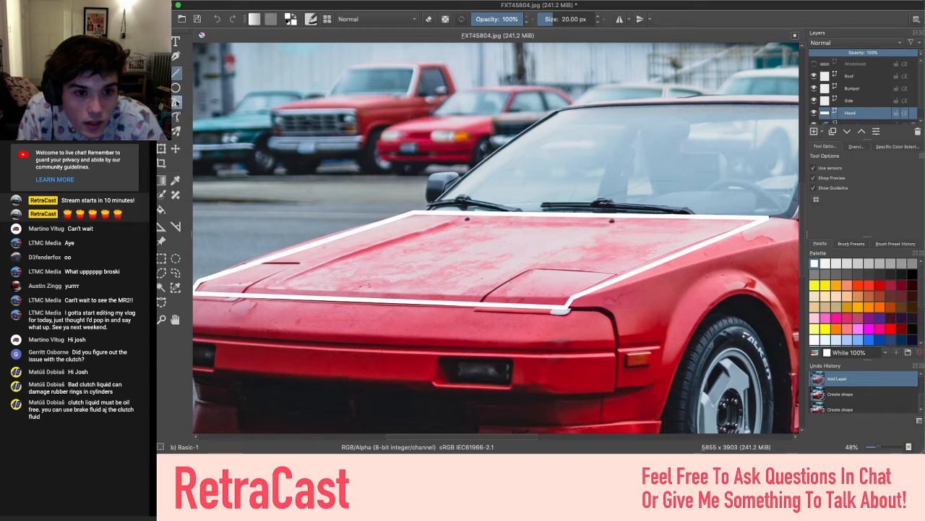
click(176, 104)
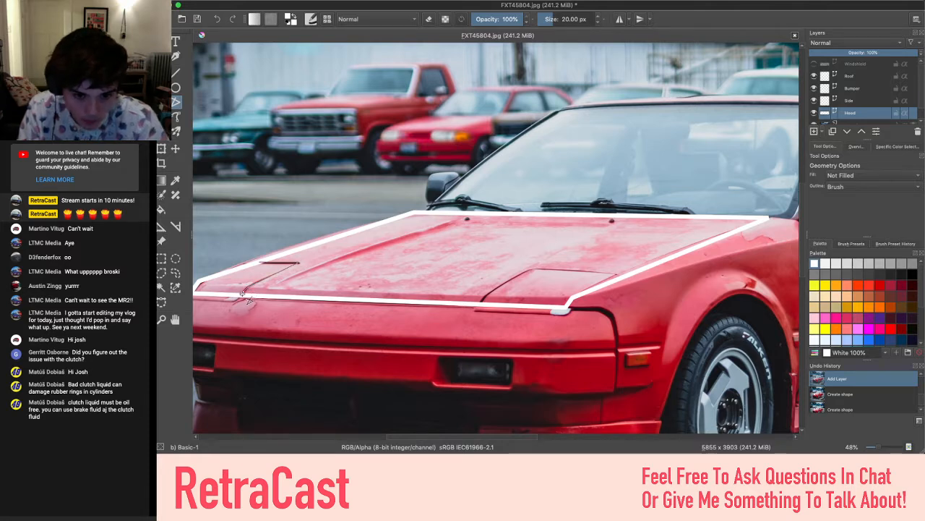
key(Return)
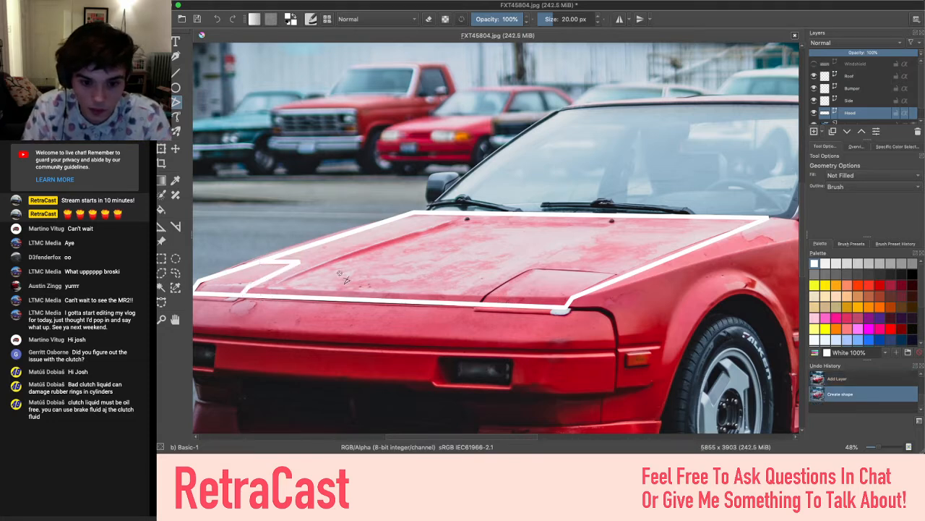
Trace the near headlight cover's seams with an unfilled white polyline from the hood's side edge to its front edge
click(619, 275)
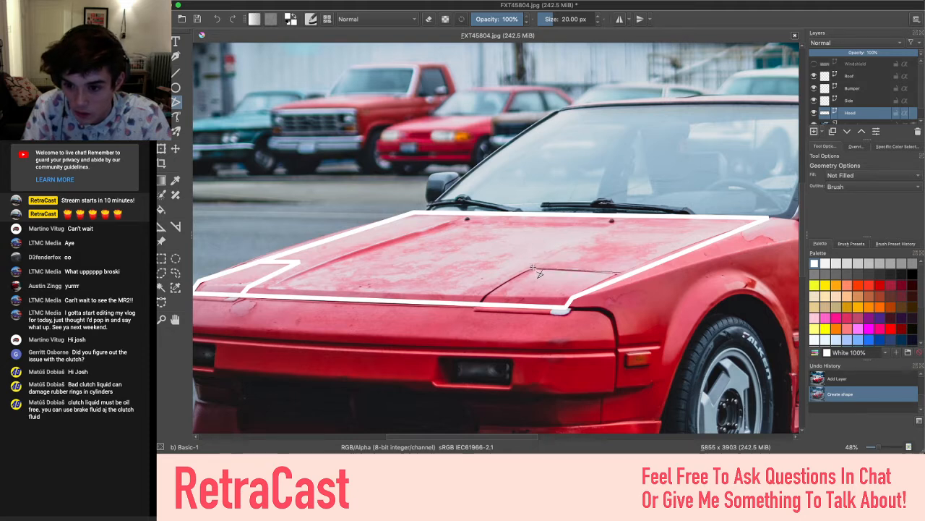
click(534, 269)
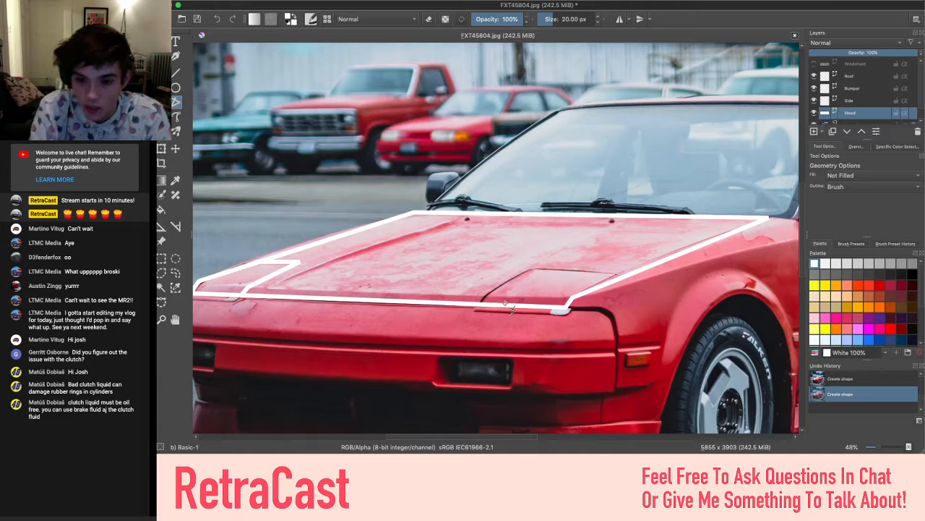
double_click(477, 305)
scroll(556, 280, up, 3)
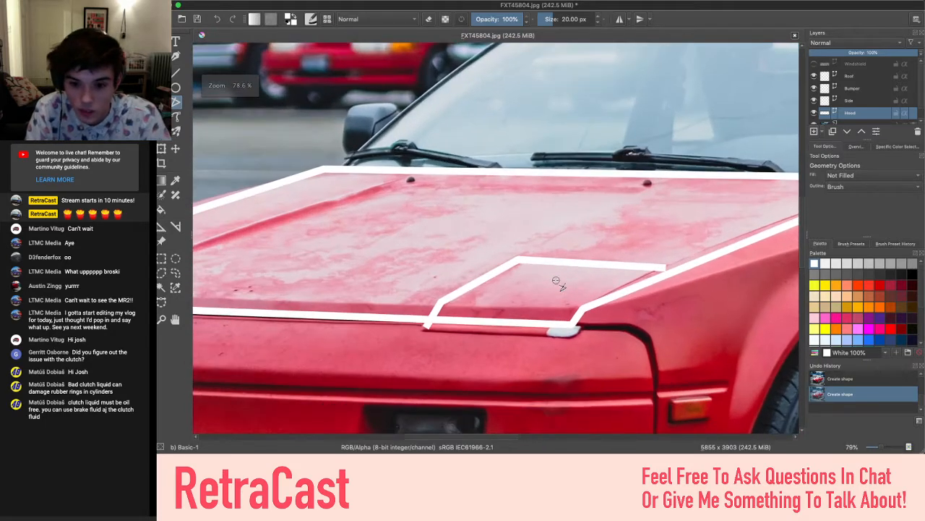
Edit the near headlight cover polyline, moving its lowest end point onto the hood's front outline
click(162, 41)
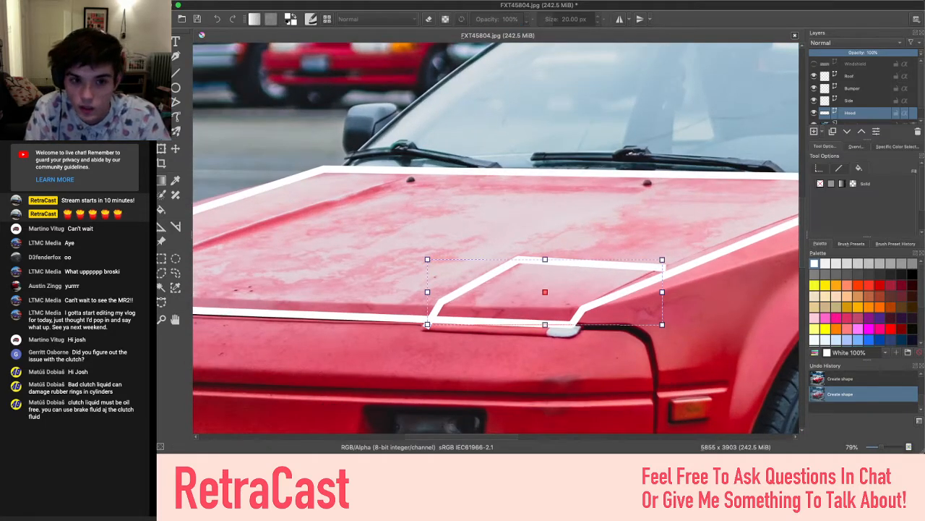
double_click(474, 307)
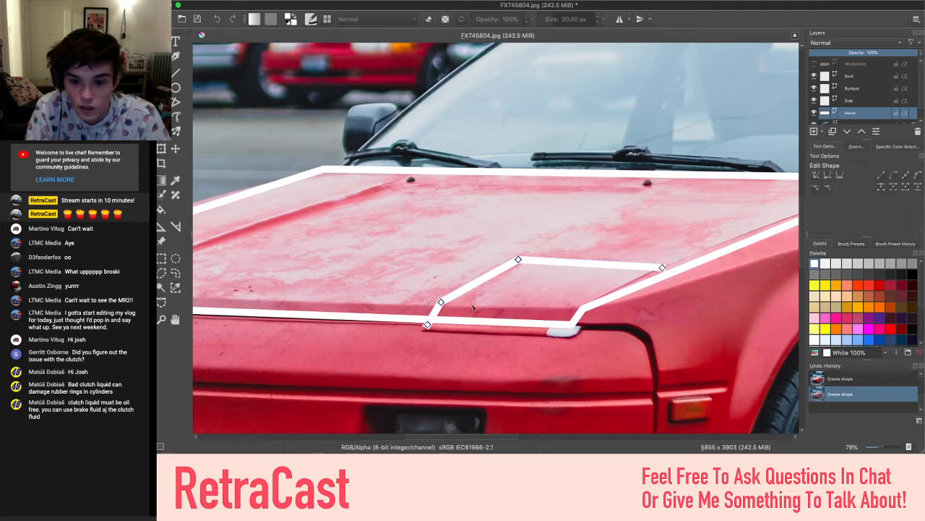
click(430, 318)
scroll(430, 318, down, 4)
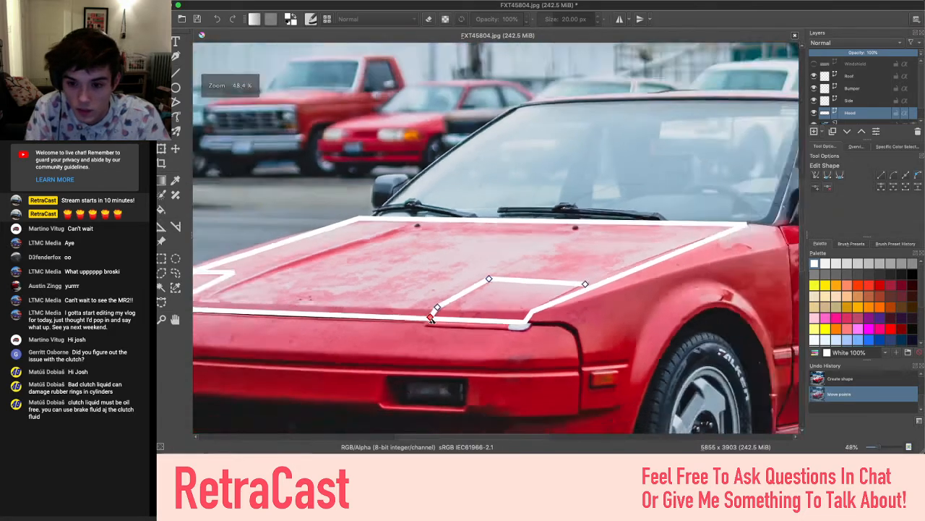
Select the hood outline and give it a solid Deep carmine fill
click(377, 279)
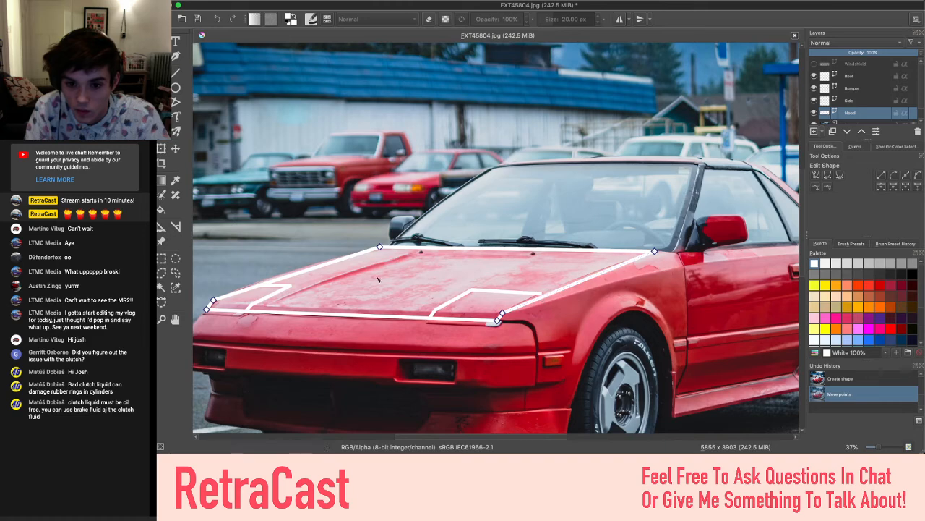
scroll(254, 236, up, 2)
scroll(260, 239, down, 3)
scroll(271, 244, up, 5)
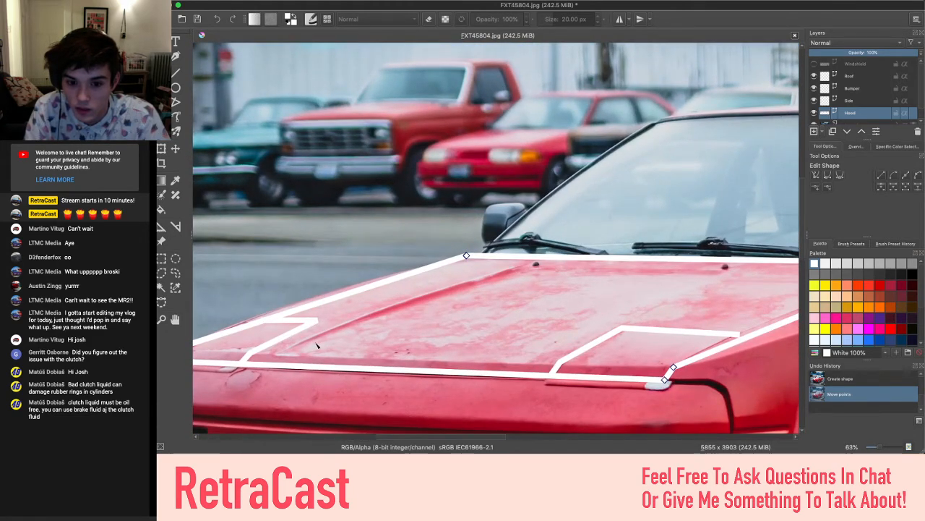
scroll(314, 347, down, 2)
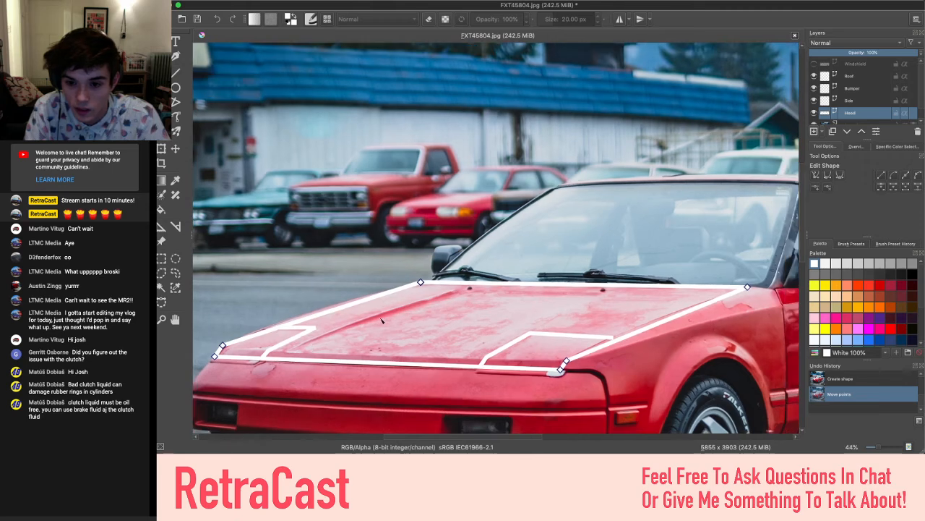
key(Return)
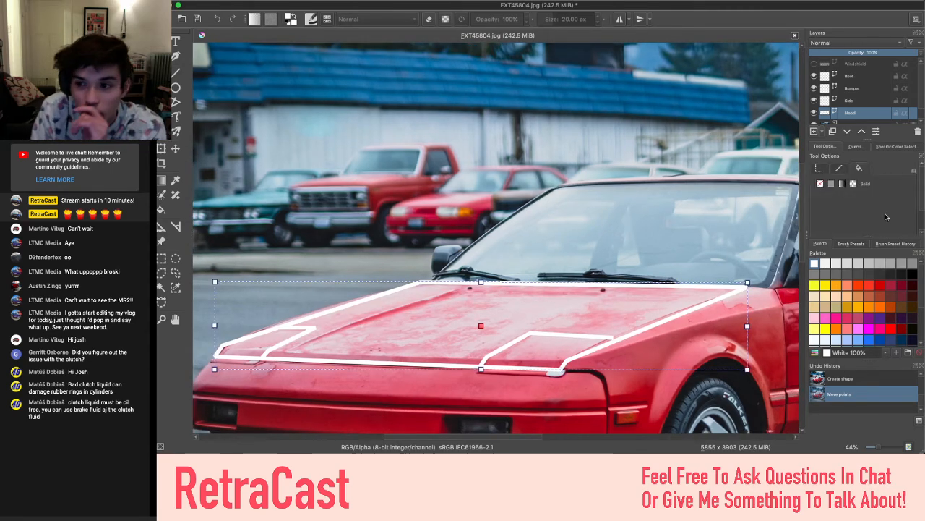
click(831, 184)
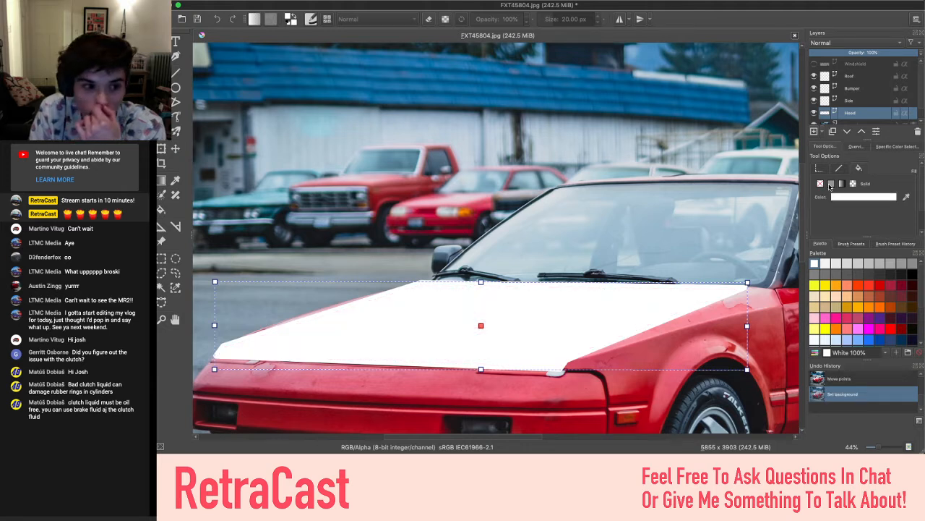
click(864, 197)
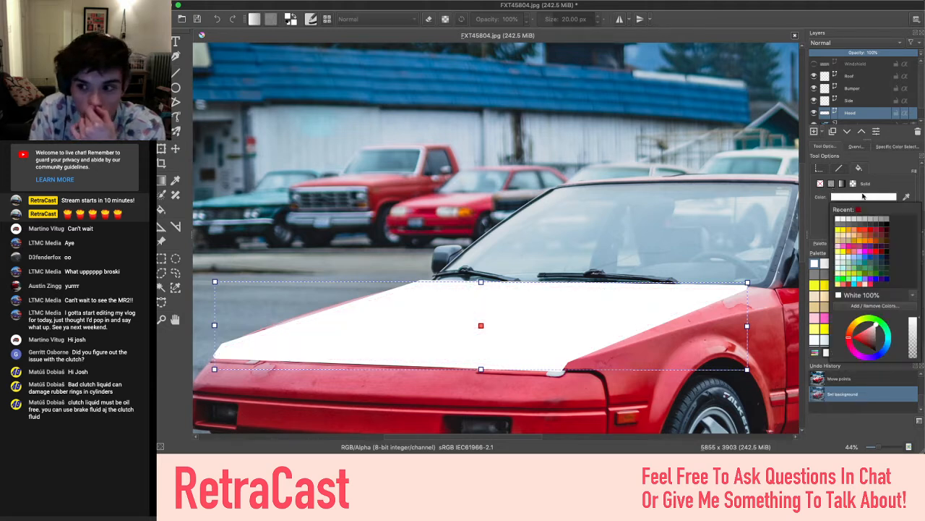
click(877, 232)
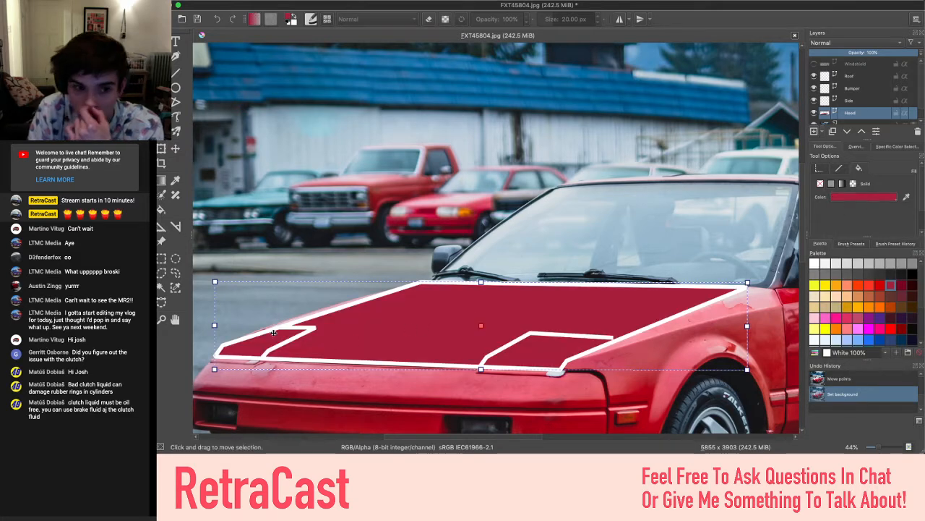
Change the hood's fill to a lighter pinkish red by adjusting its shade and hue on the colour wheel
scroll(531, 287, down, 5)
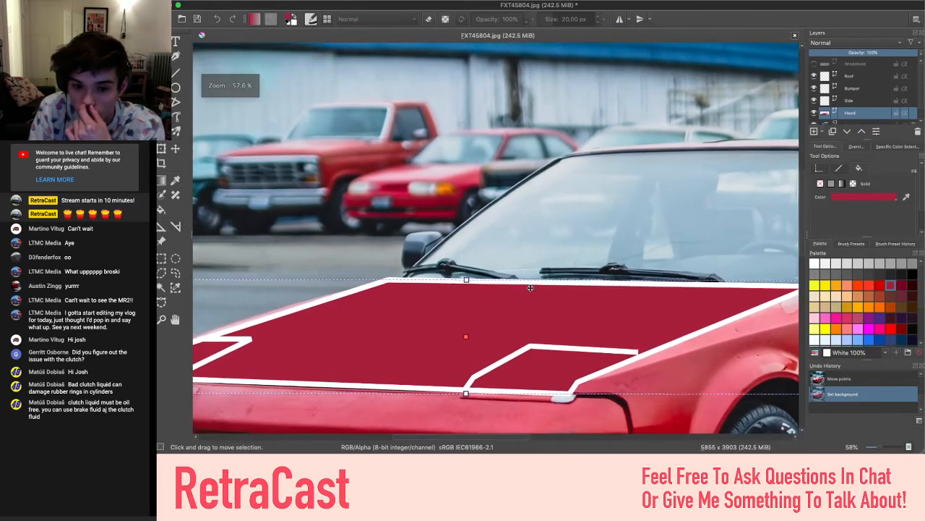
scroll(531, 287, up, 2)
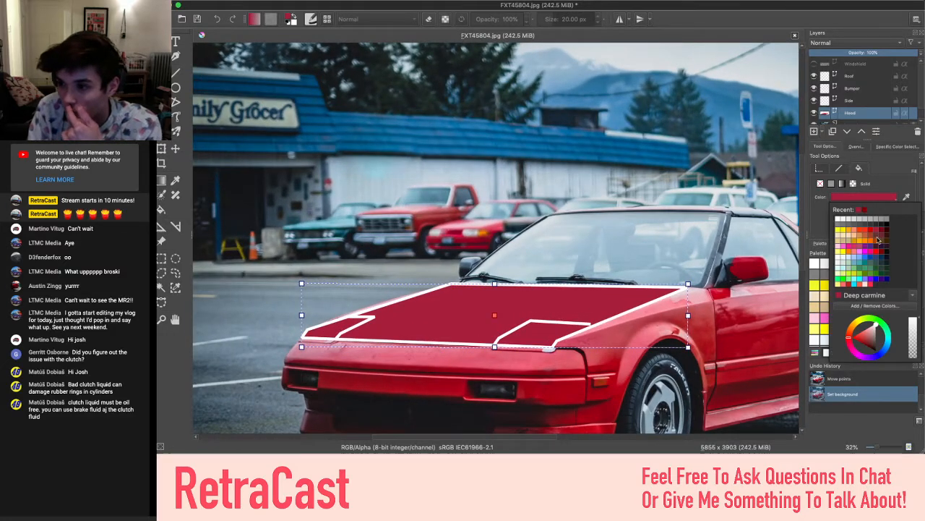
drag(877, 331, 855, 328)
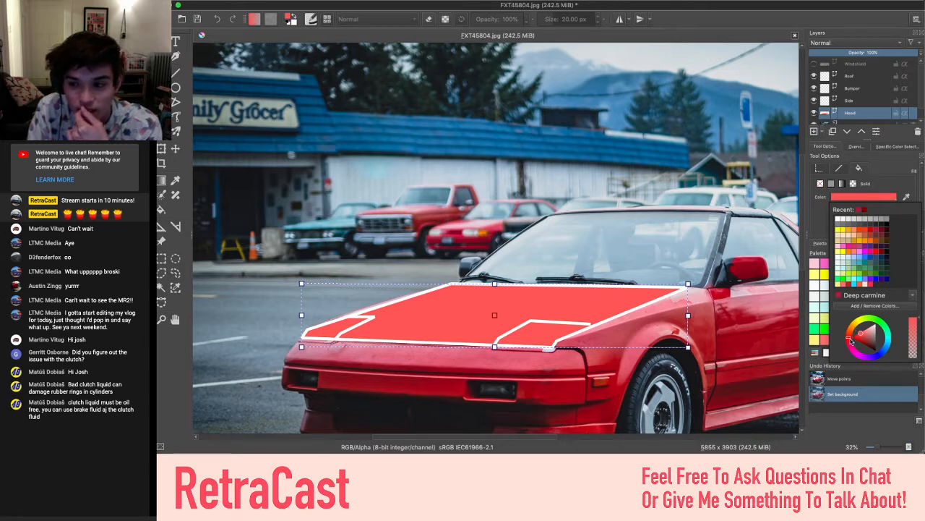
drag(851, 341, 851, 345)
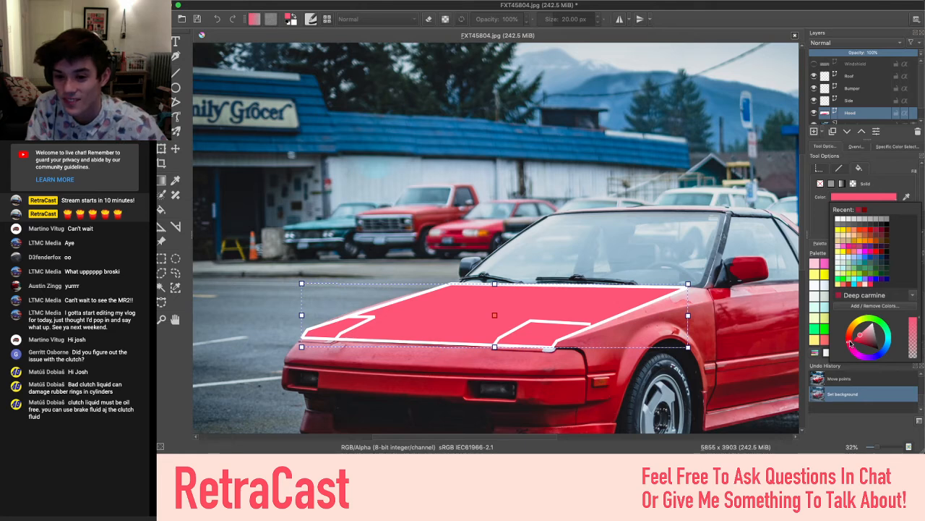
click(899, 183)
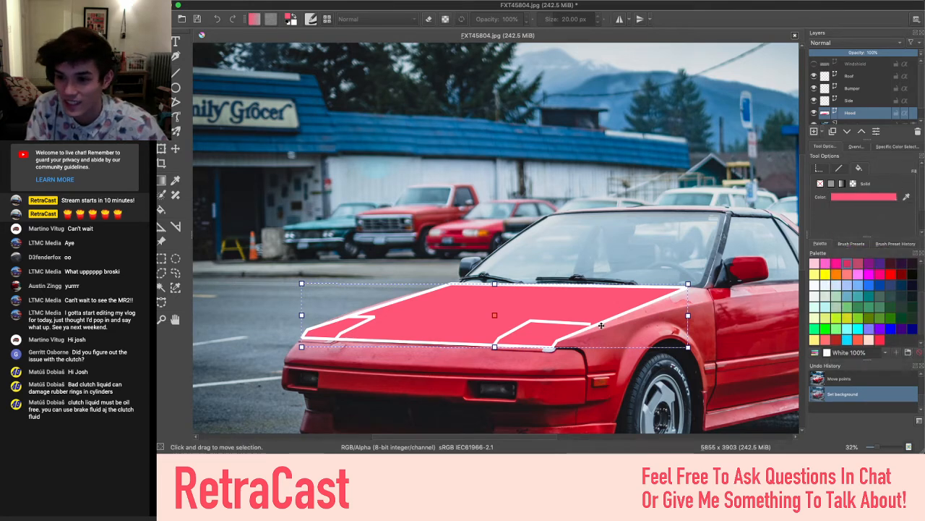
scroll(681, 285, up, 3)
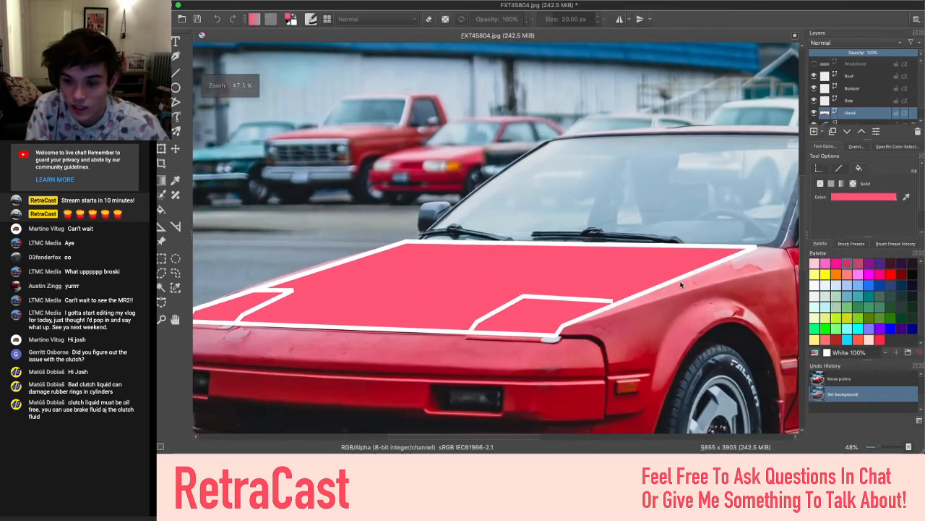
Try pattern and solid strokes on the hood outline, and set its stroke to None
click(839, 168)
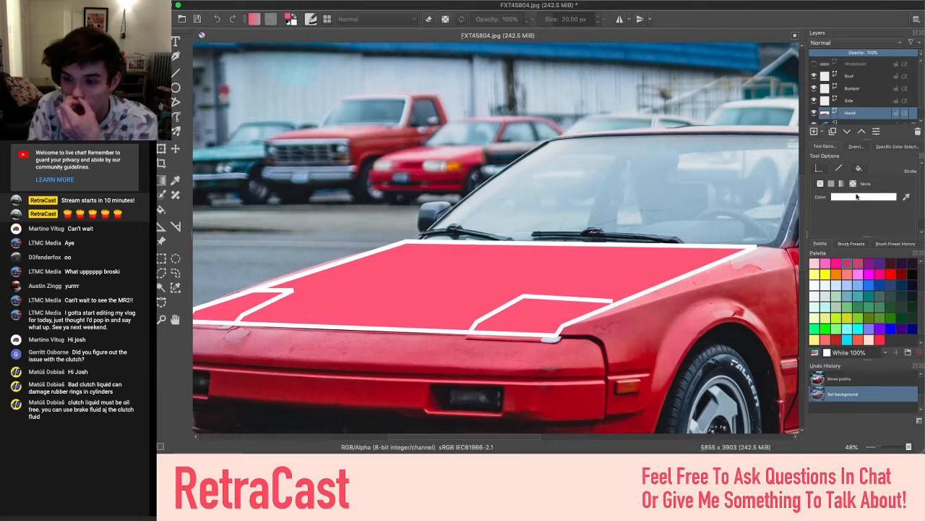
scroll(415, 249, left, 1)
scroll(416, 247, right, 1)
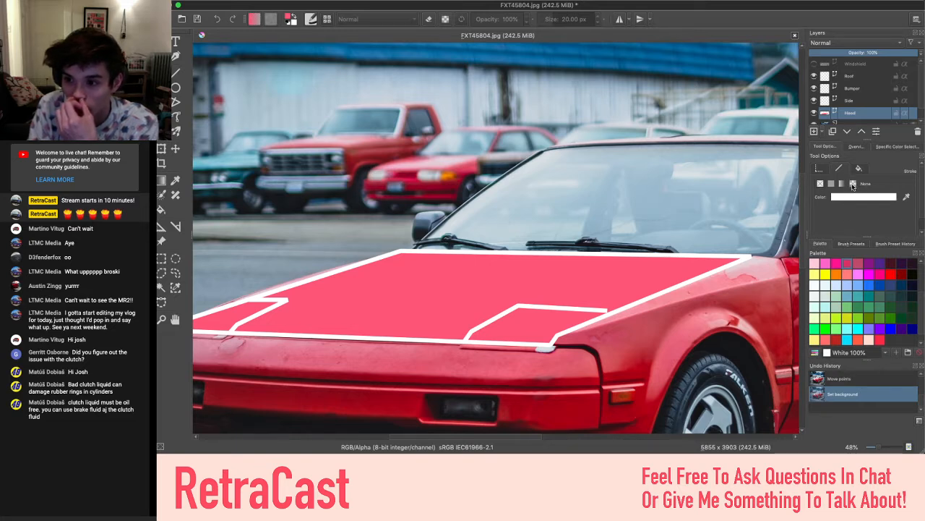
click(587, 280)
click(853, 184)
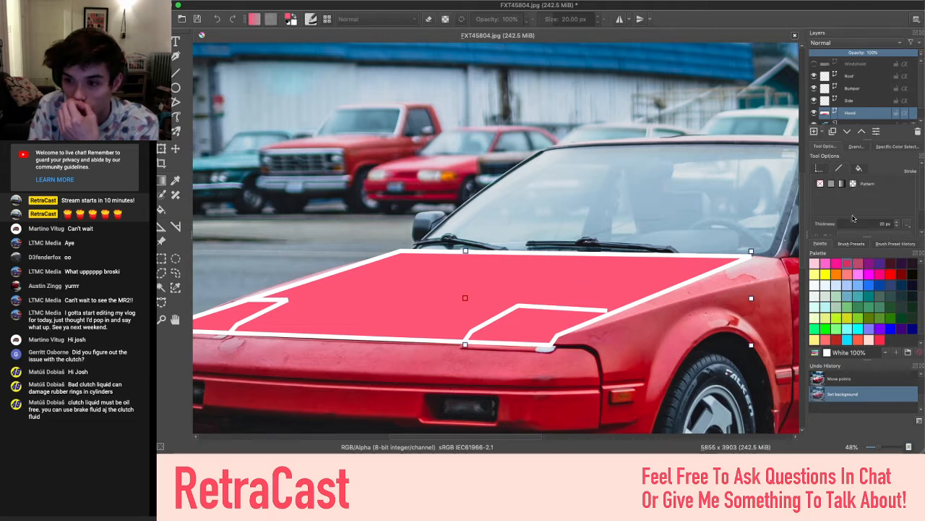
click(819, 184)
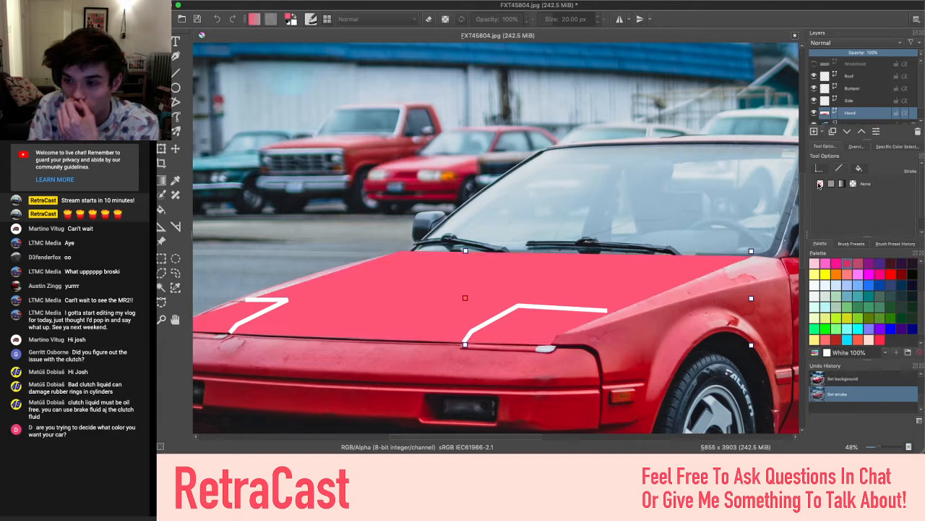
click(829, 184)
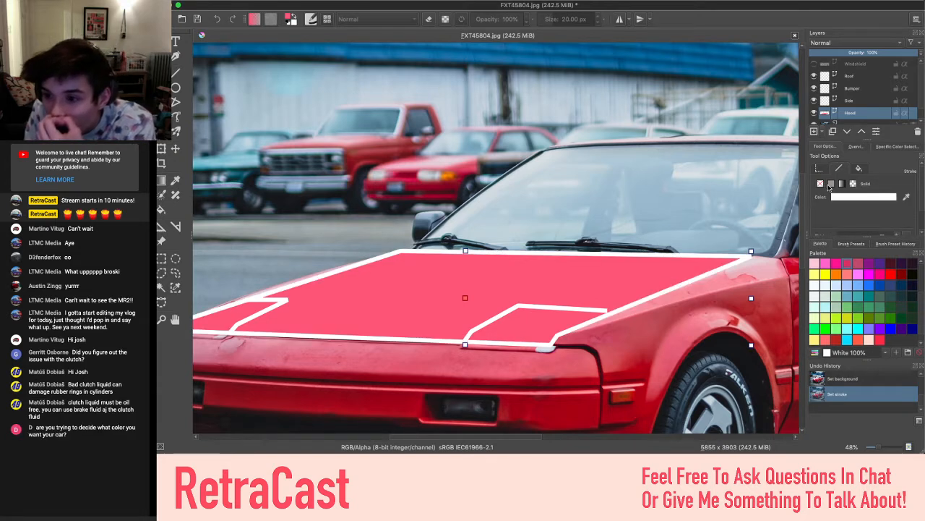
click(820, 184)
Examine the filled hood and its headlight cover lines against the rest of the car
scroll(360, 308, left, 3)
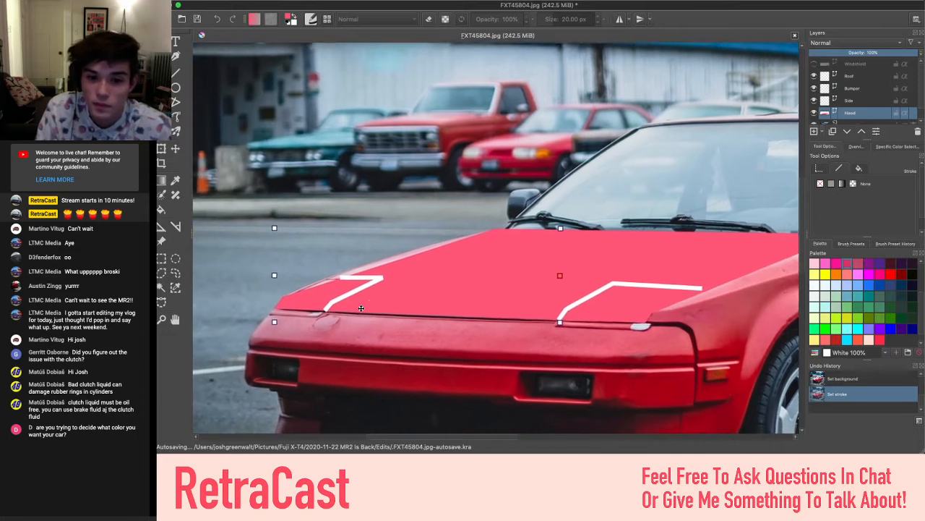
scroll(361, 308, down, 2)
scroll(361, 308, right, 5)
scroll(360, 308, up, 2)
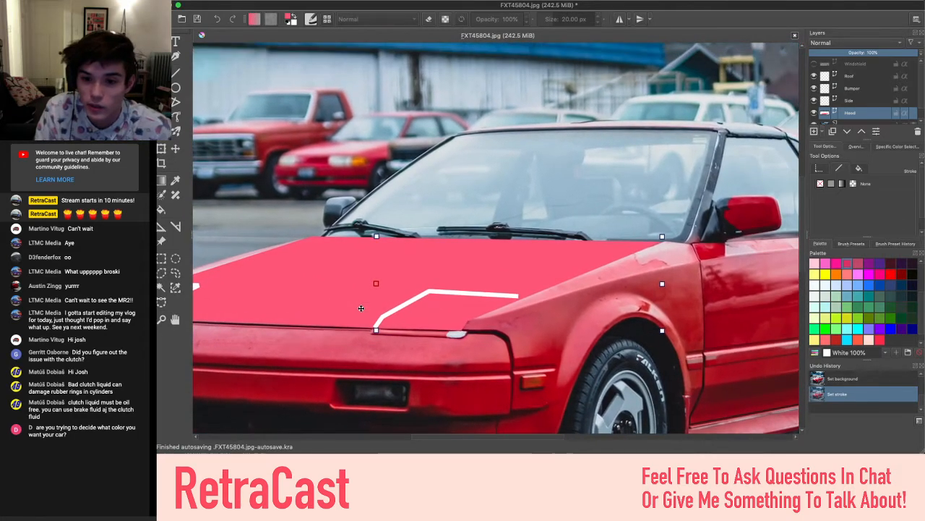
scroll(361, 308, left, 2)
scroll(361, 308, down, 4)
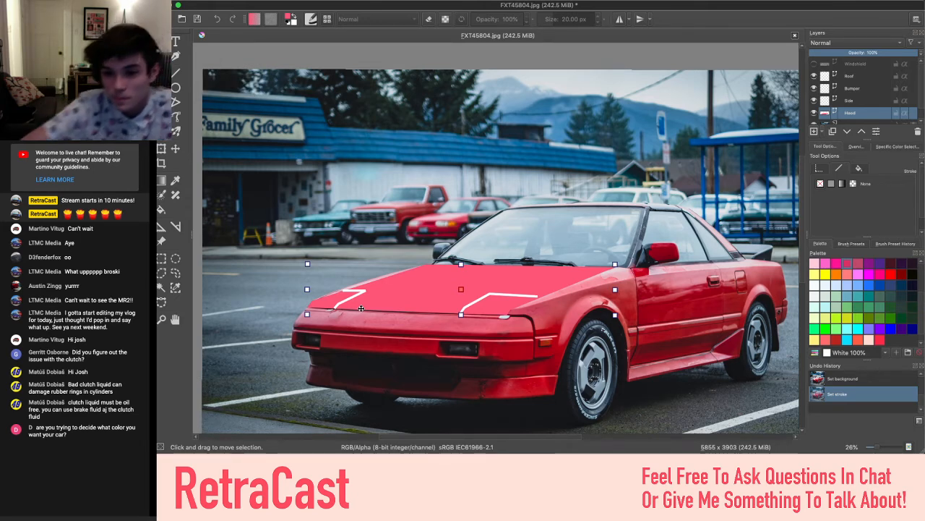
scroll(506, 290, up, 2)
scroll(506, 289, down, 3)
scroll(506, 289, right, 2)
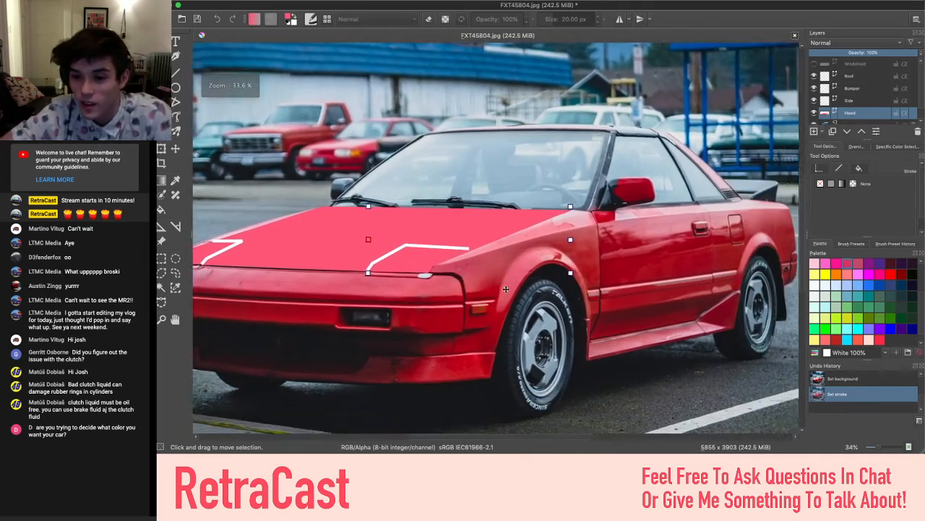
scroll(506, 289, right, 3)
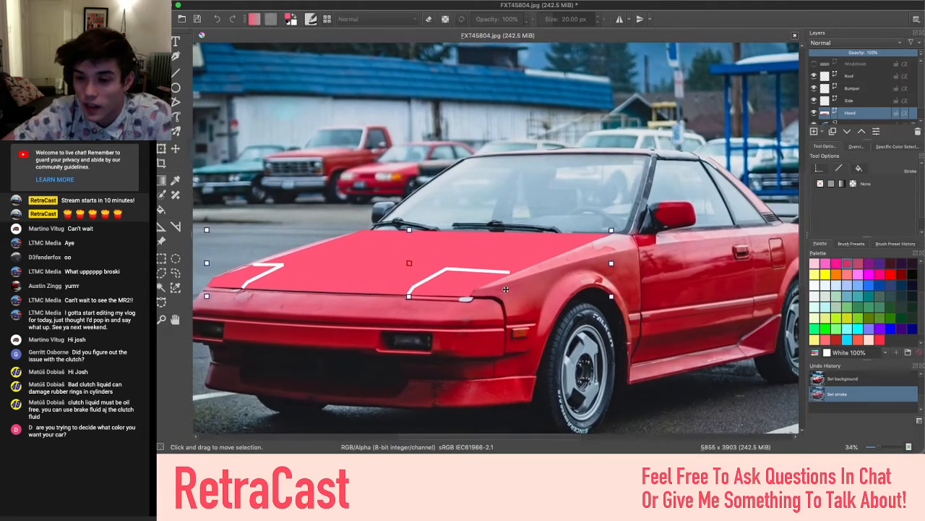
scroll(506, 289, down, 3)
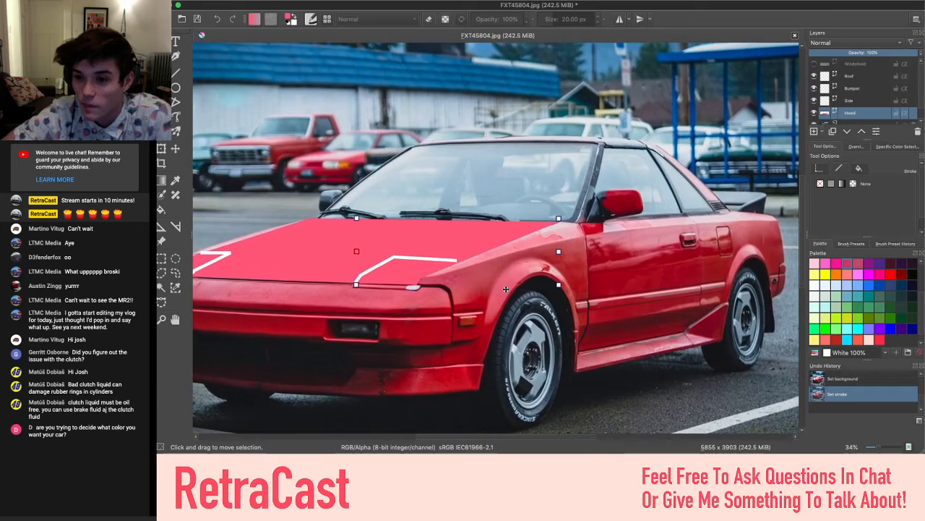
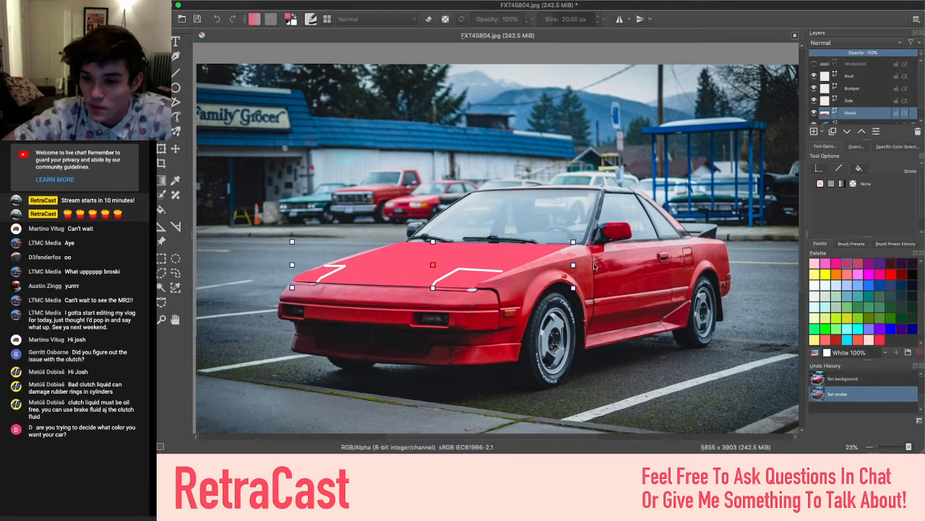
scroll(462, 256, up, 5)
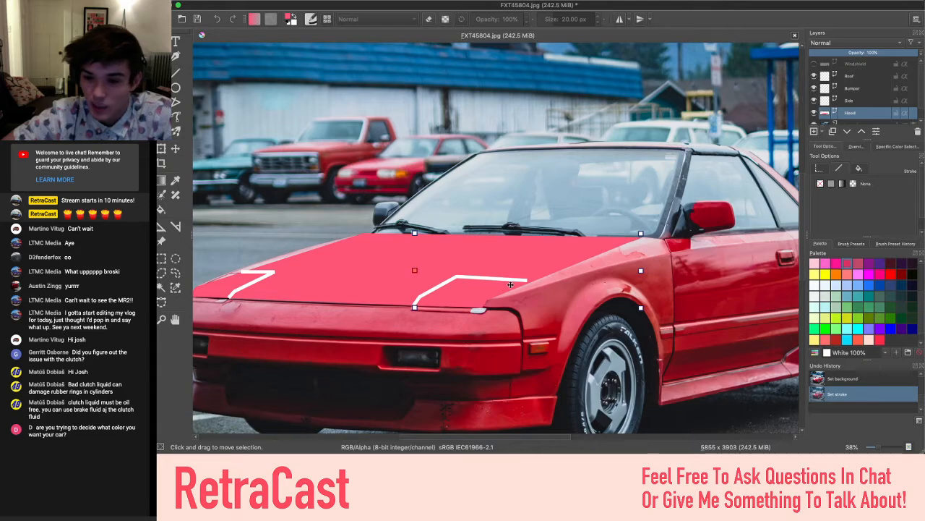
scroll(640, 273, down, 2)
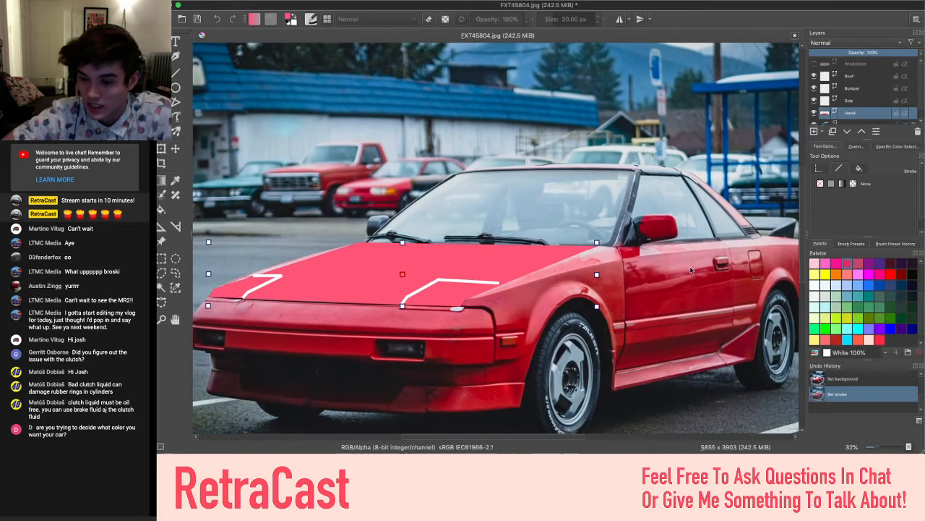
scroll(432, 273, up, 2)
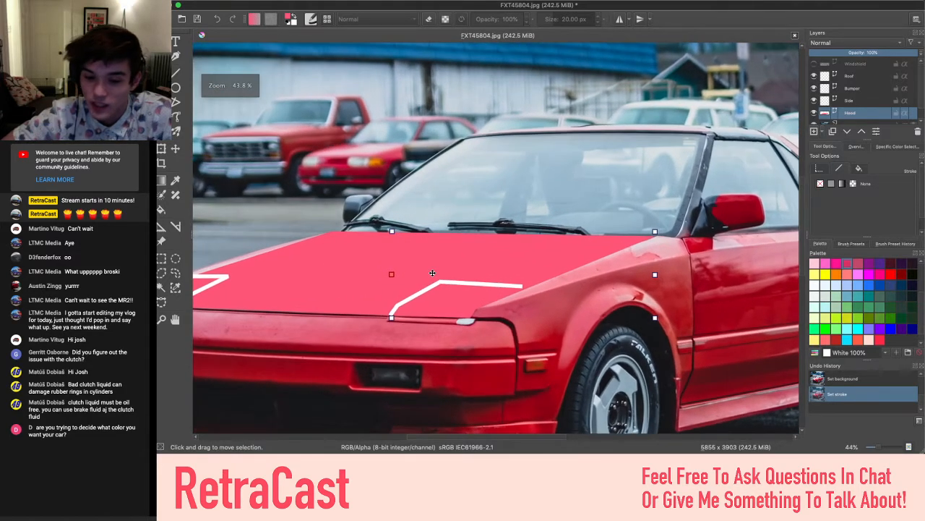
scroll(433, 273, down, 3)
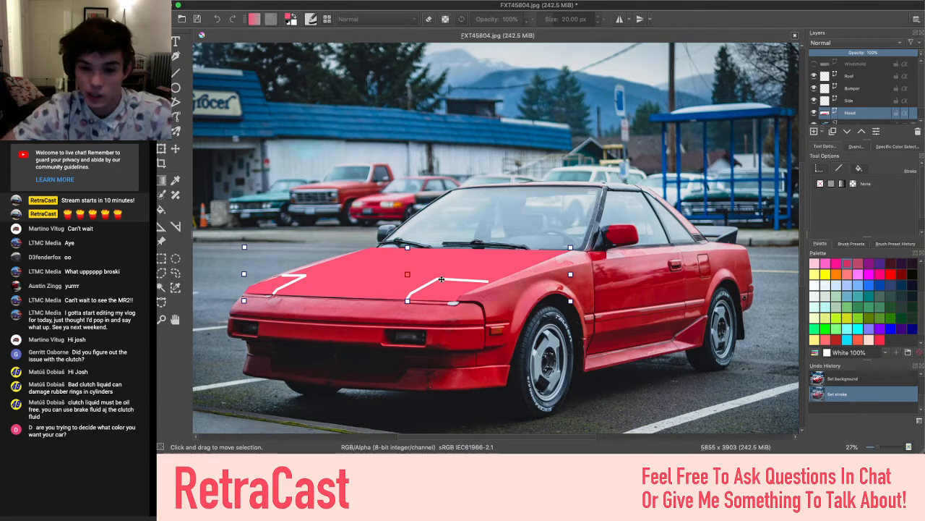
scroll(457, 291, up, 3)
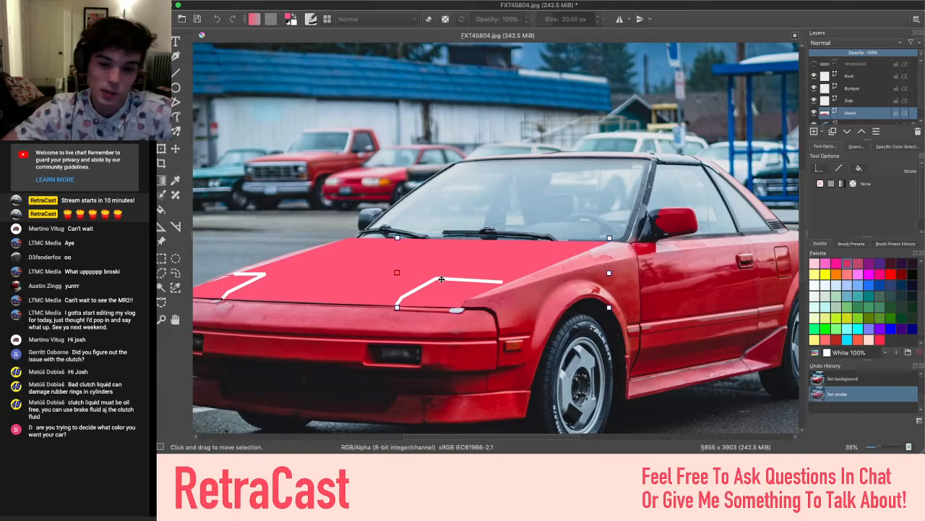
Select the white headlight cover line on the hood's far side and set its stroke to the palette colour Color 127
scroll(441, 278, up, 4)
scroll(441, 279, left, 5)
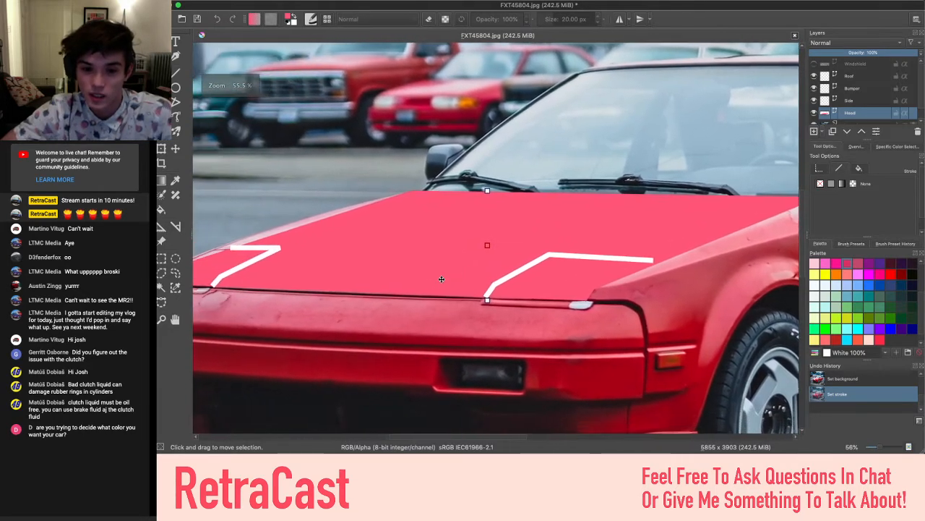
click(276, 250)
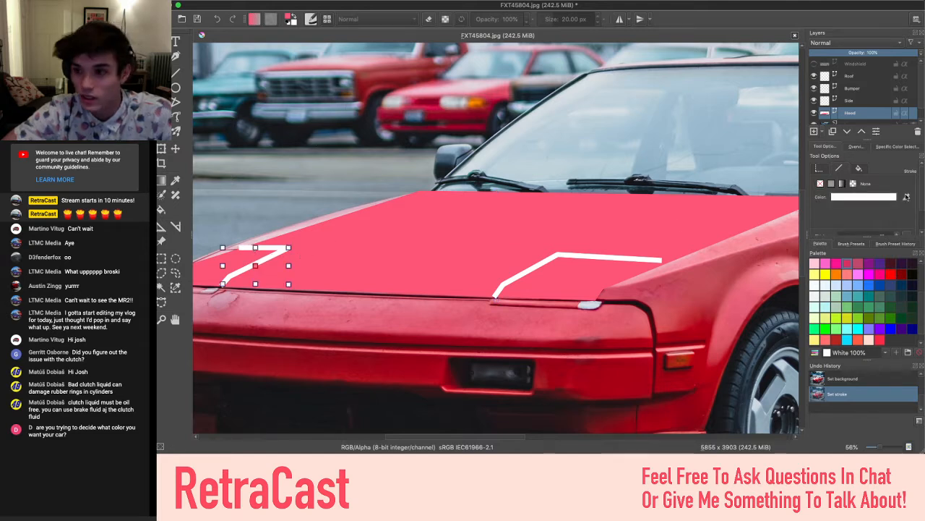
click(862, 198)
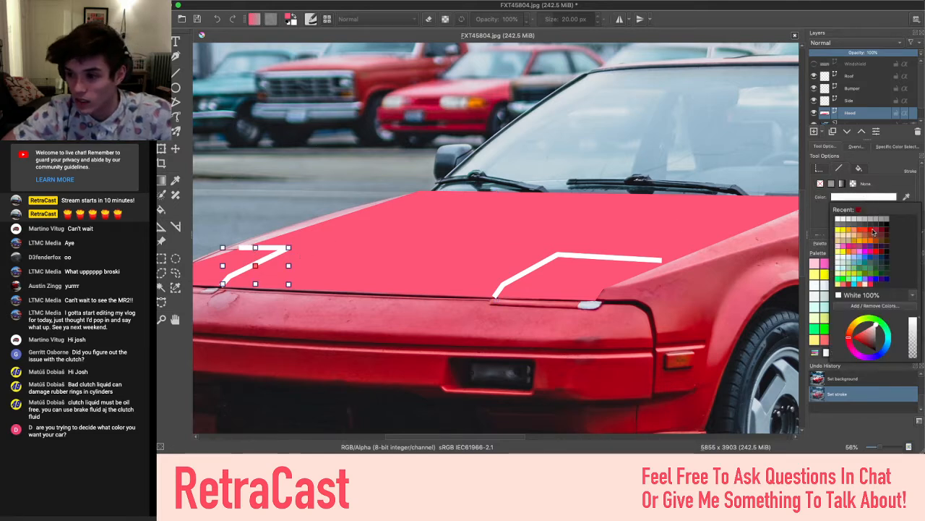
click(875, 285)
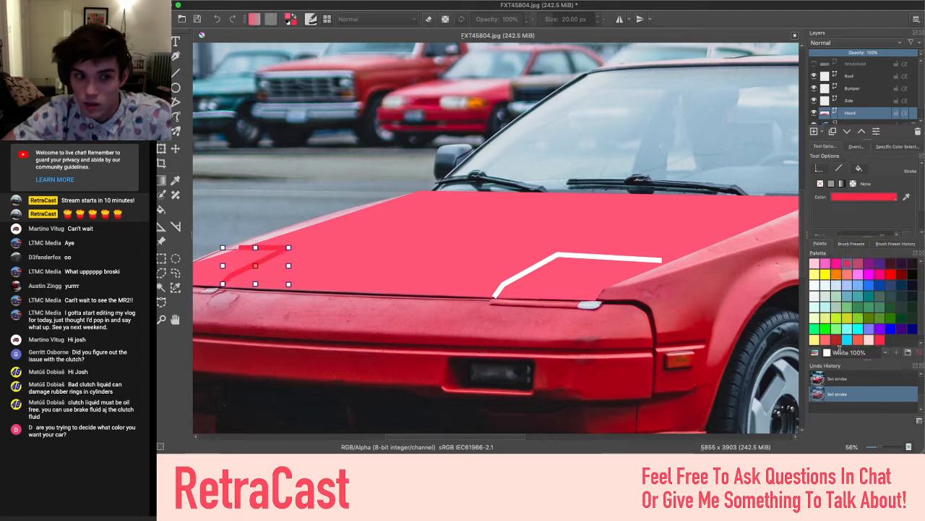
Darken that headlight cover line's stroke to a muted dark red on the colour wheel, and deselect it
click(879, 196)
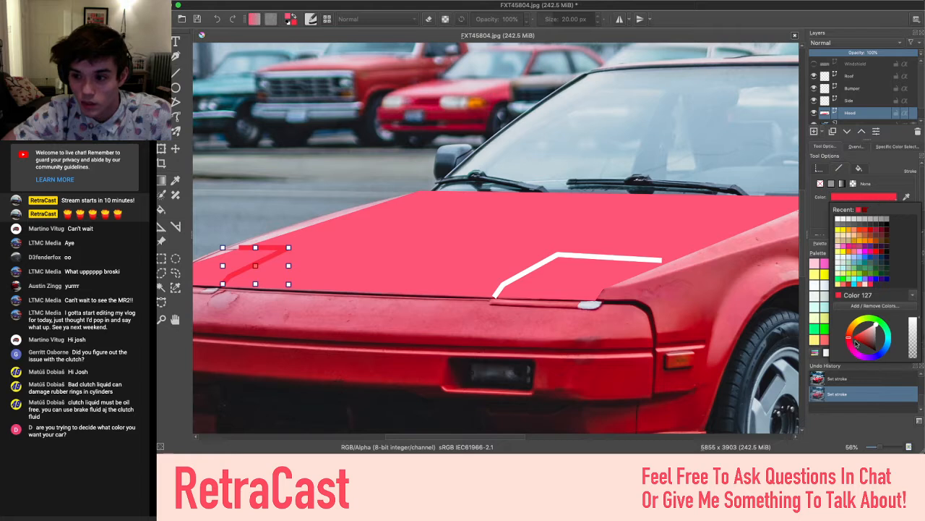
mouse_move(856, 343)
mouse_down()
mouse_move(865, 330)
mouse_move(848, 342)
mouse_move(869, 332)
mouse_move(867, 344)
mouse_up()
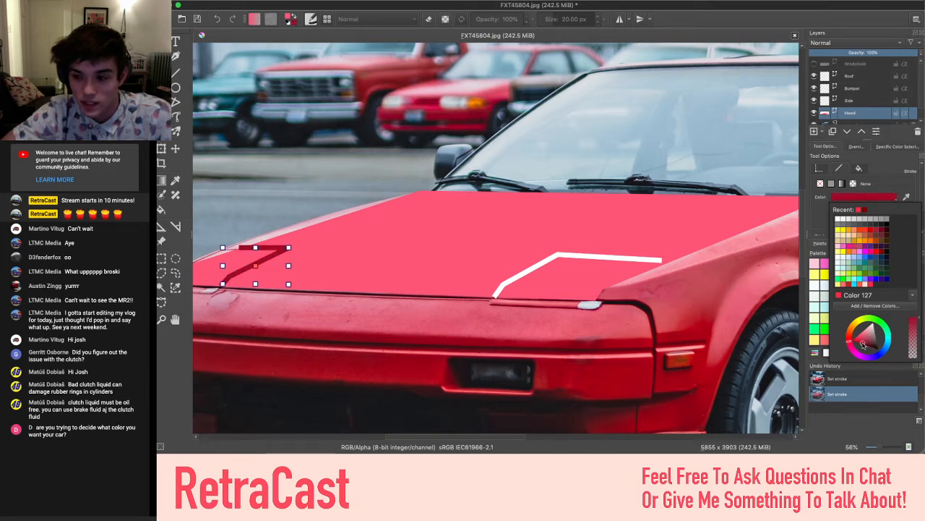
drag(863, 344, 869, 340)
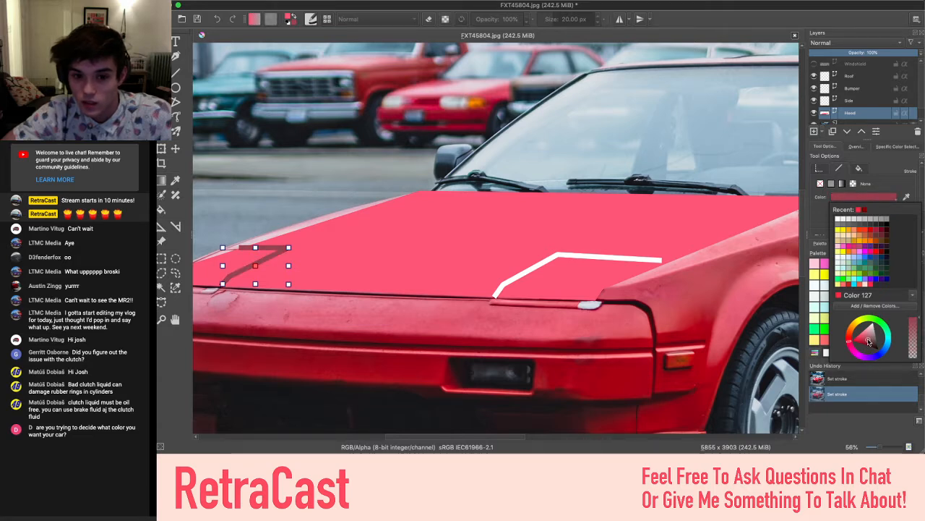
drag(867, 342, 868, 343)
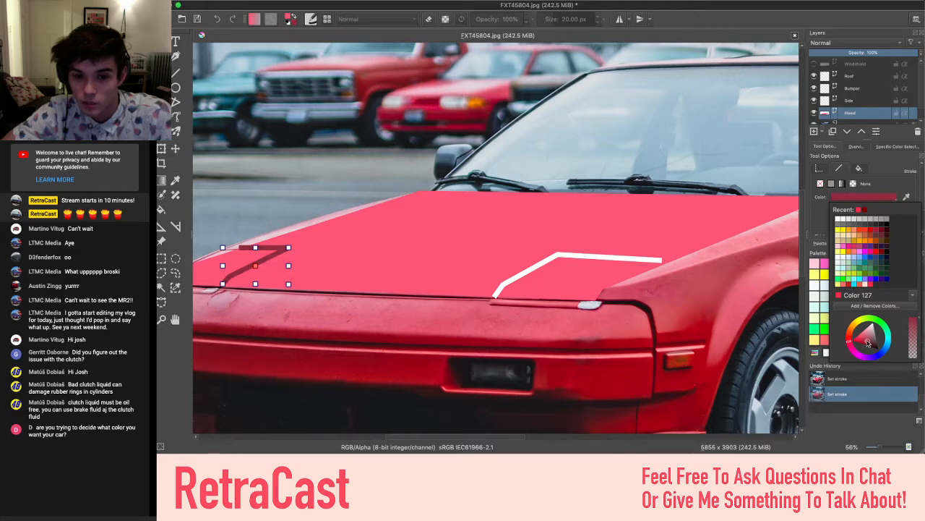
click(446, 226)
click(313, 187)
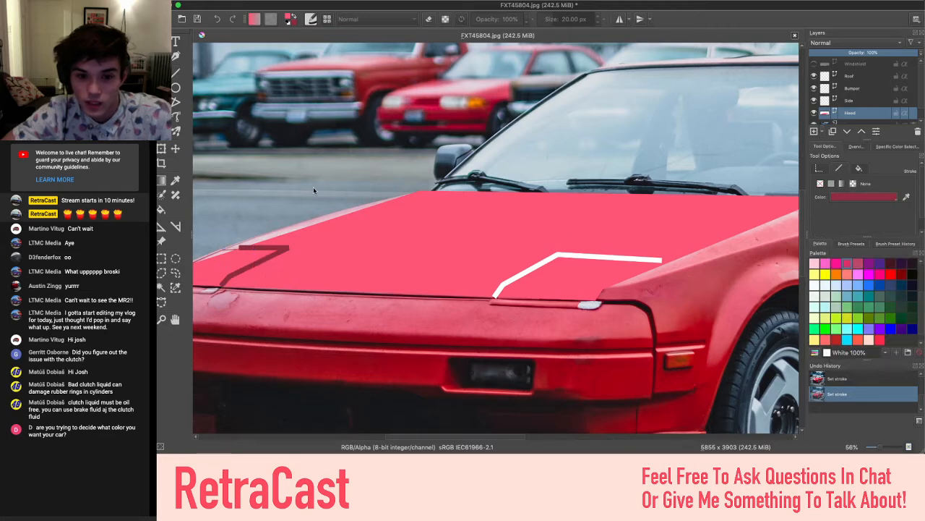
scroll(313, 187, down, 4)
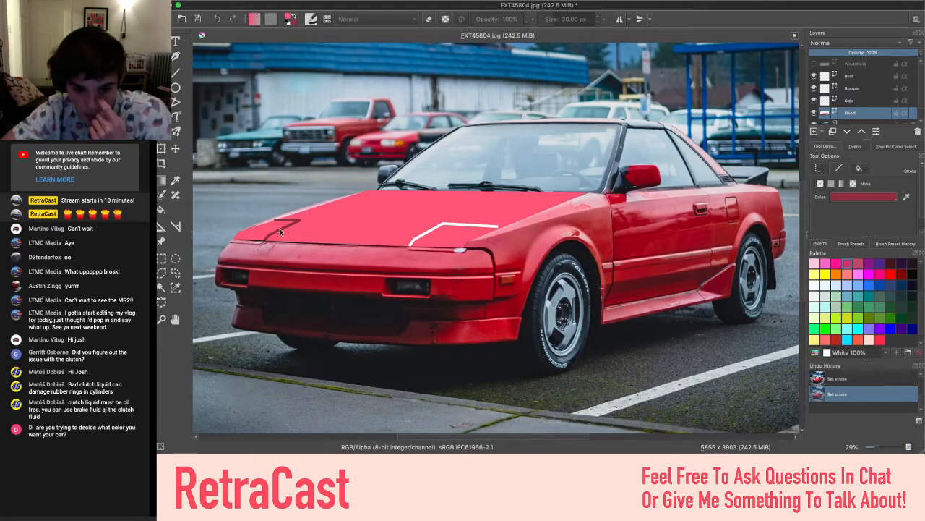
Select the hood shape and try to add its pinkish red fill as a new colour in the Default palette
click(347, 210)
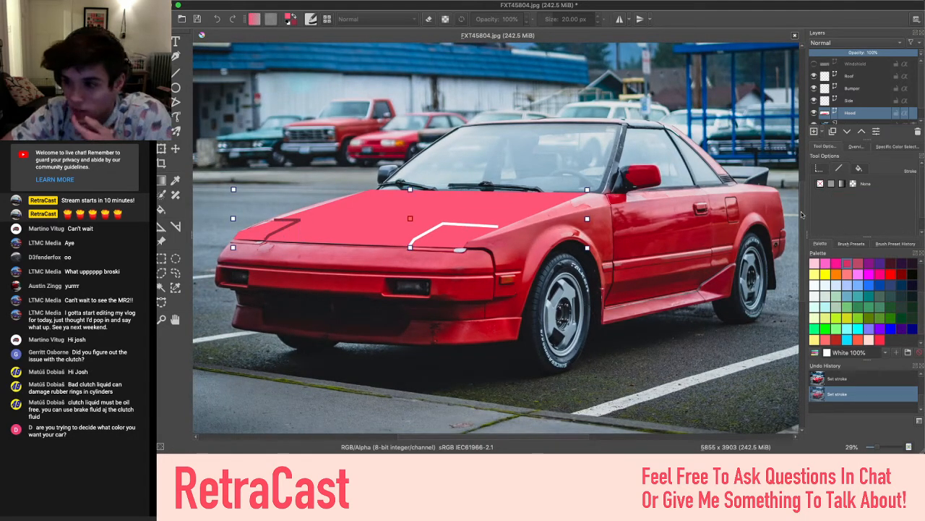
click(859, 168)
click(856, 198)
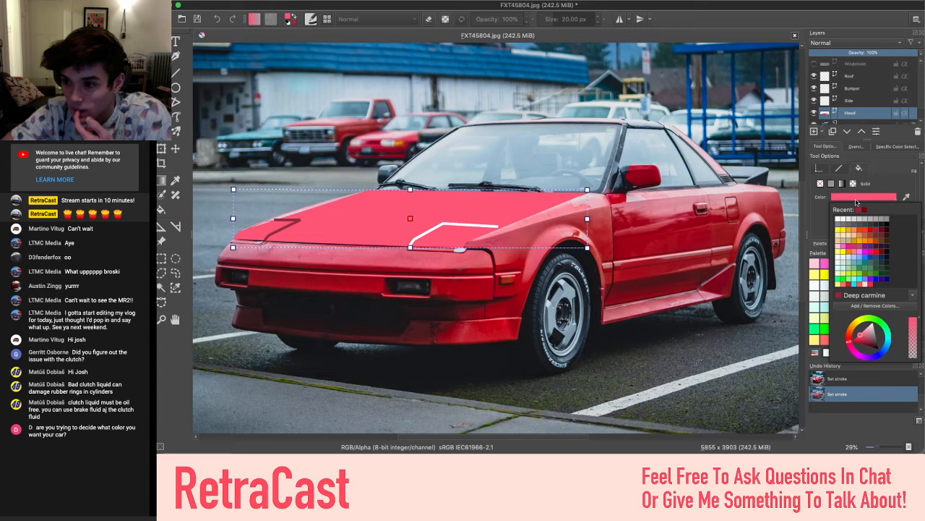
click(883, 306)
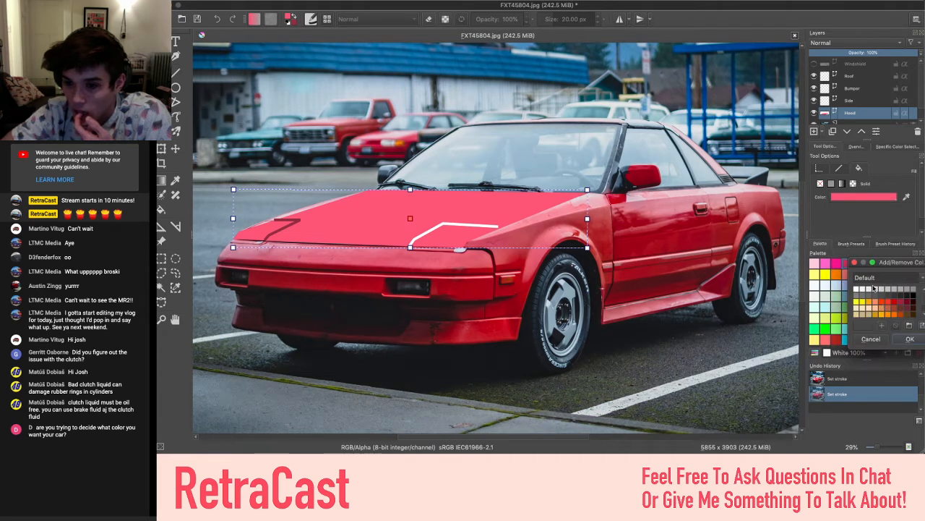
scroll(890, 308, down, 3)
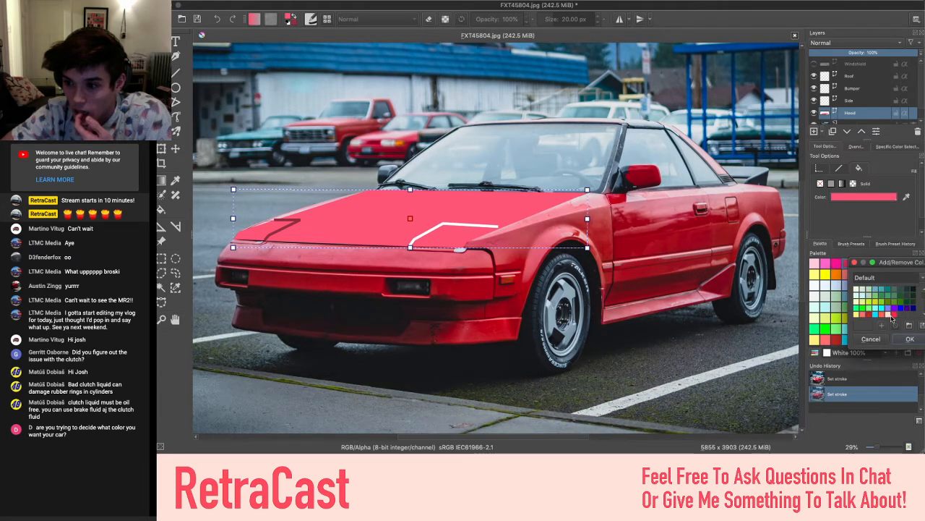
click(896, 324)
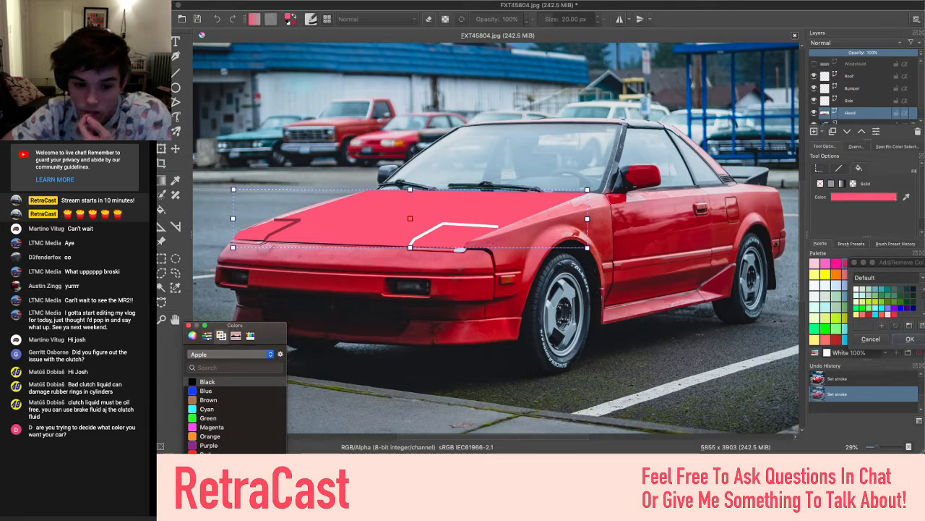
click(189, 325)
drag(895, 266, 734, 249)
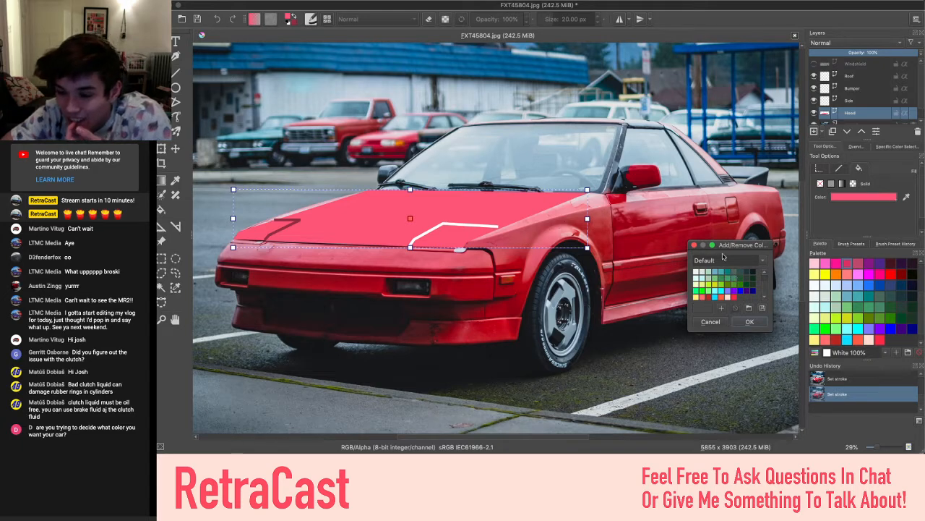
click(756, 323)
Try Color 127 as the hood's fill, undo it, and try the recent dark reds
click(881, 340)
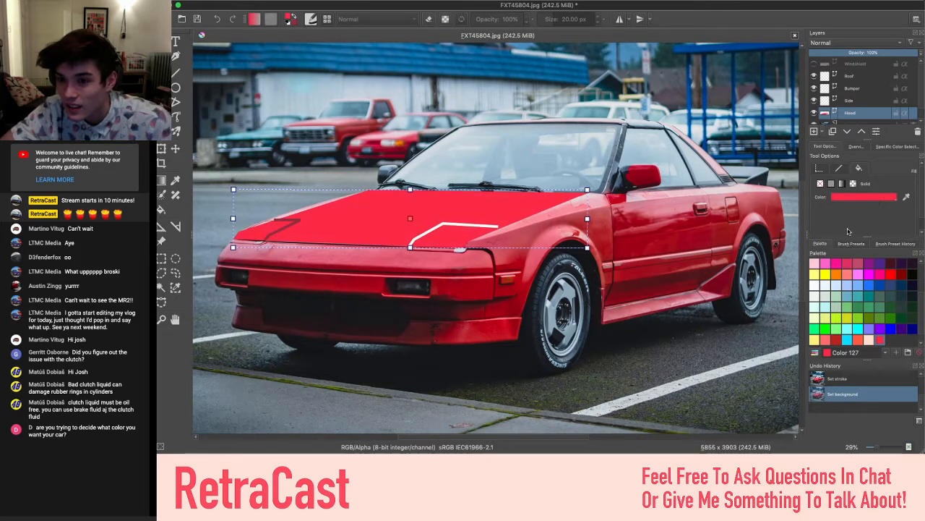
key(ctrl+z)
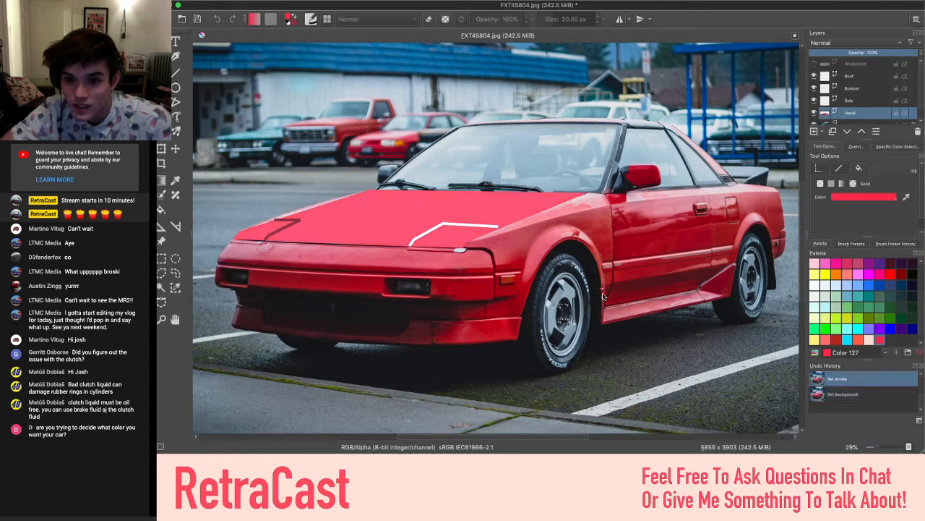
click(865, 197)
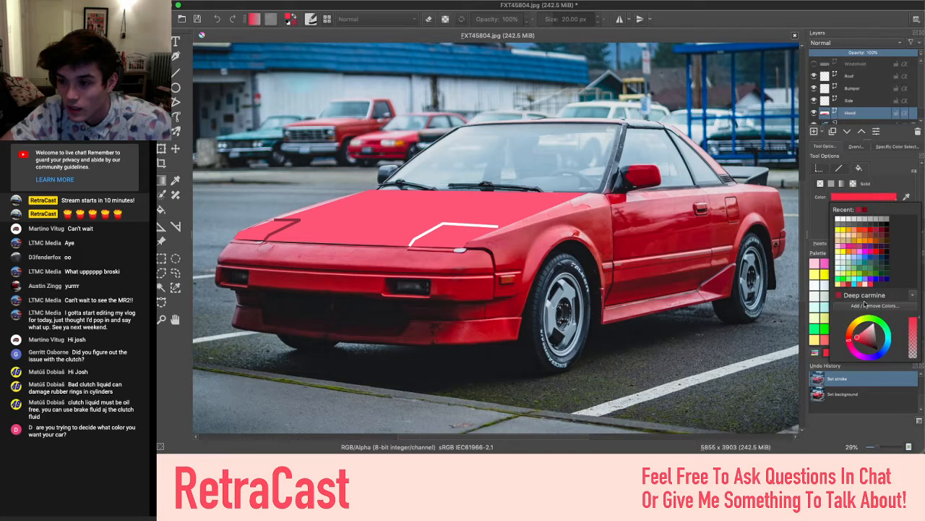
click(861, 209)
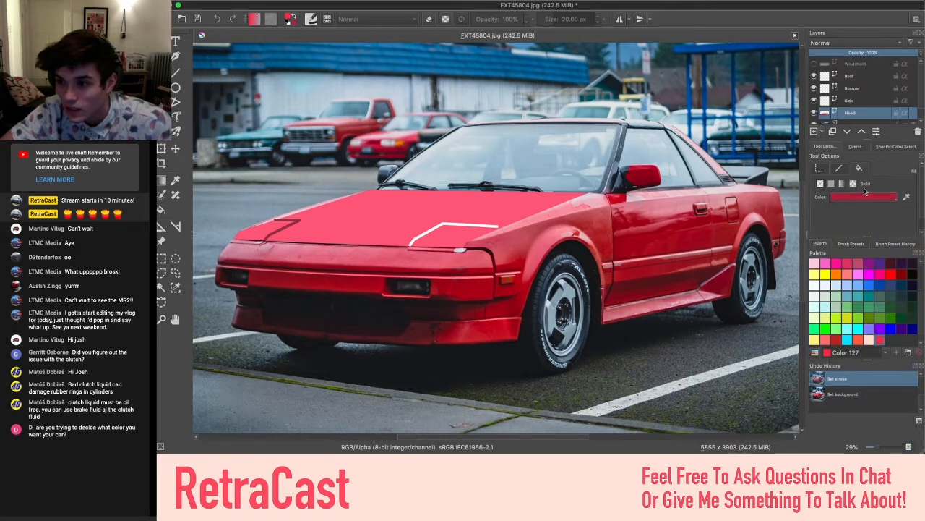
click(864, 198)
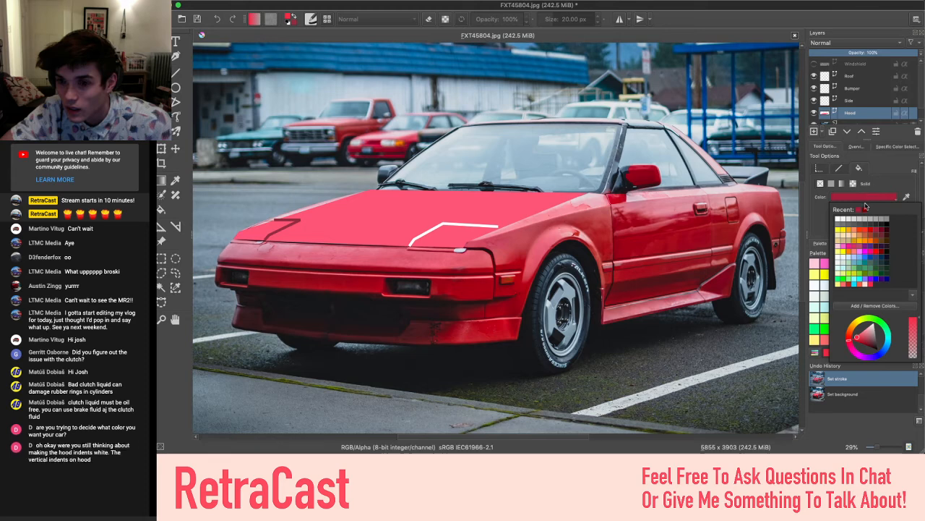
click(863, 210)
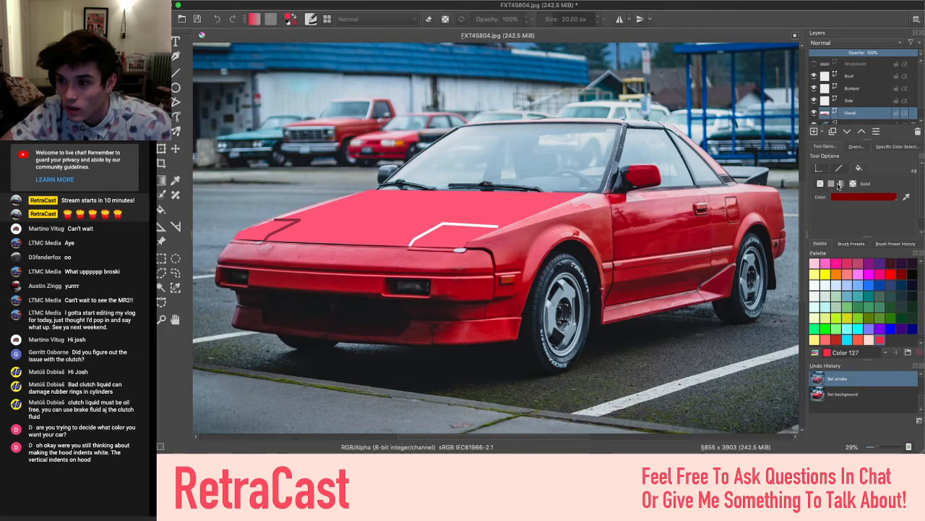
Reselect the hood, try once more to add its fill colour to the Default palette, and cancel the palette changes
click(372, 204)
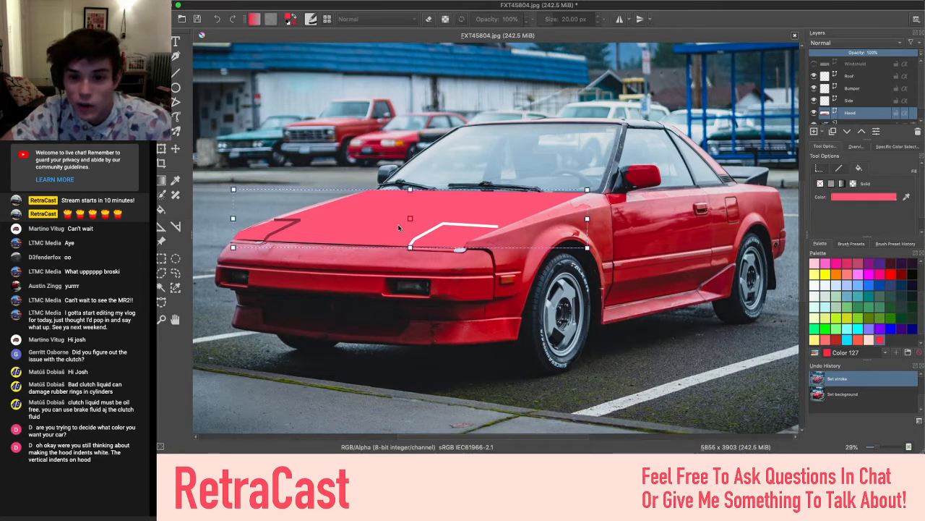
click(864, 197)
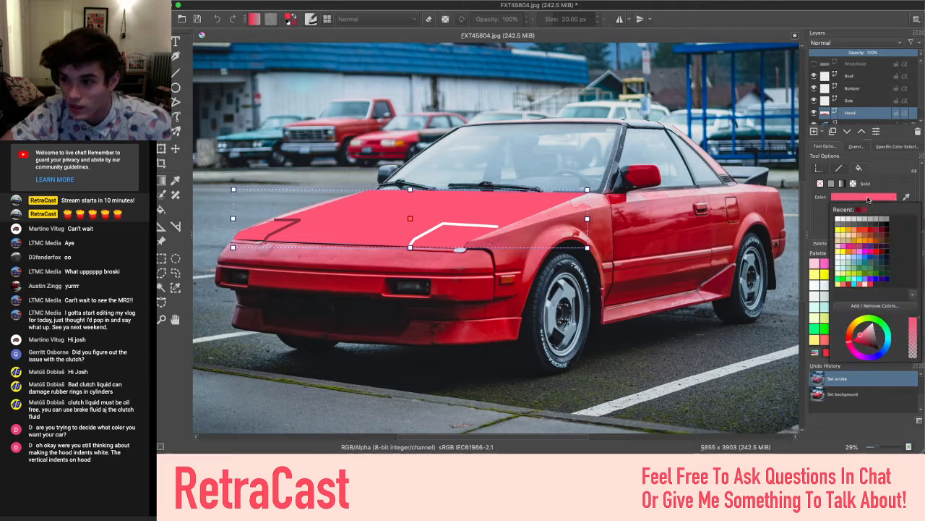
click(858, 307)
click(881, 328)
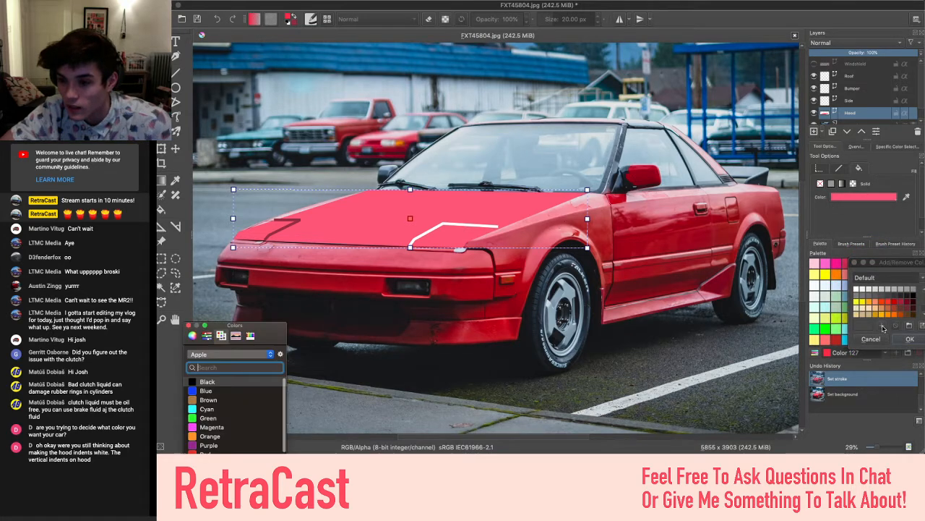
click(189, 327)
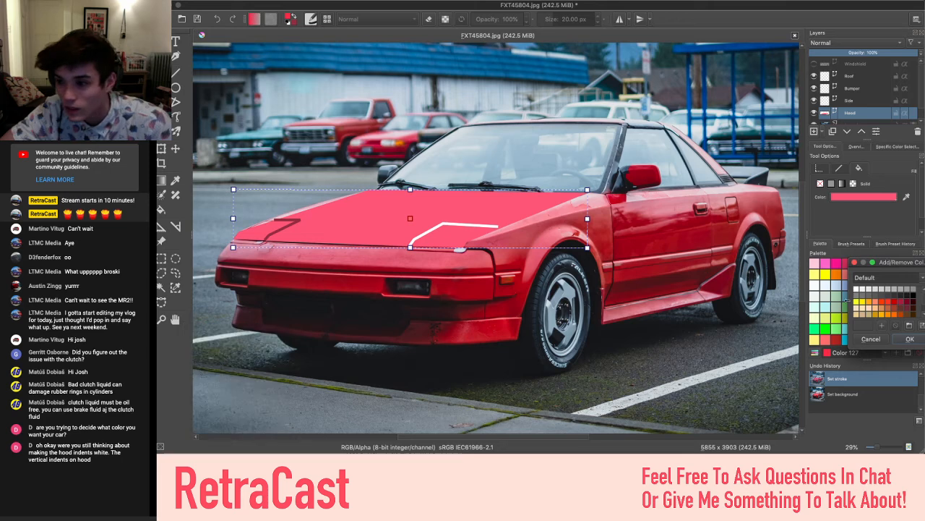
drag(916, 265, 757, 245)
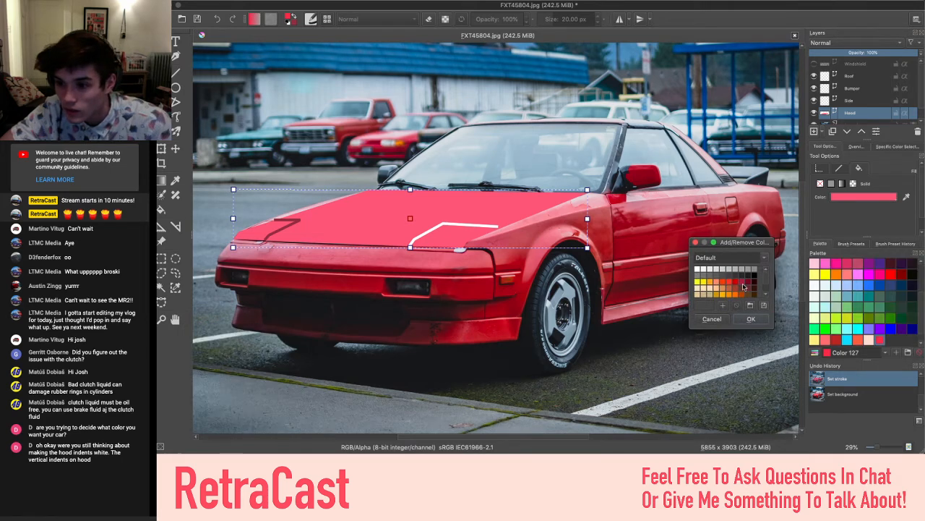
scroll(743, 287, down, 3)
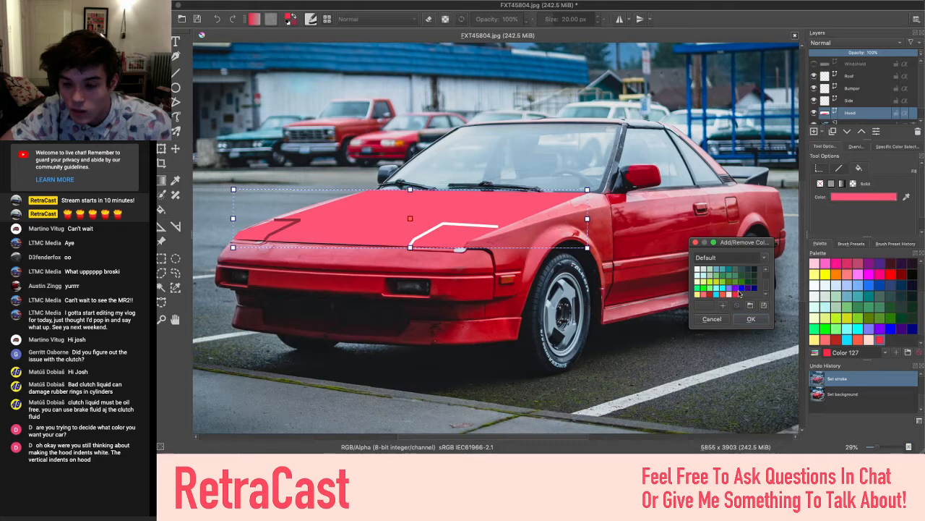
click(712, 319)
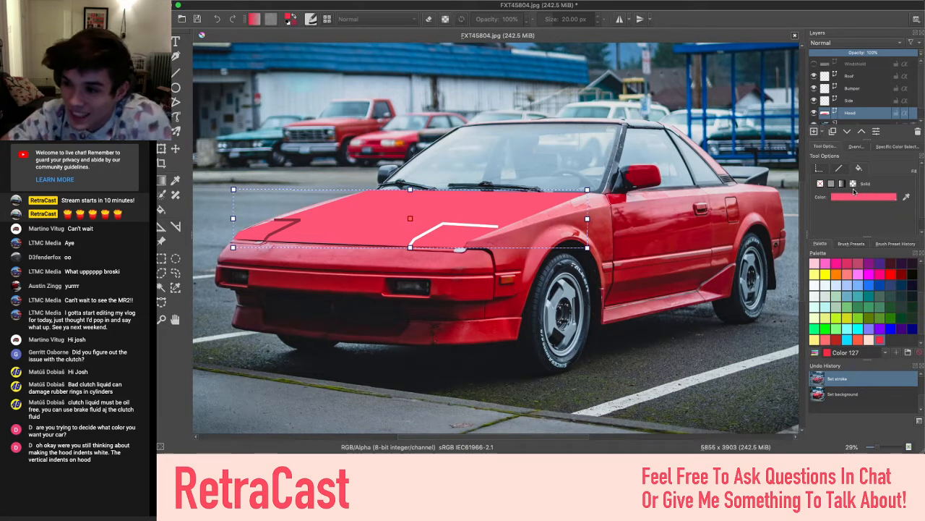
Open the Default palette for editing from the hood's fill colour and start adding a new colour
click(858, 196)
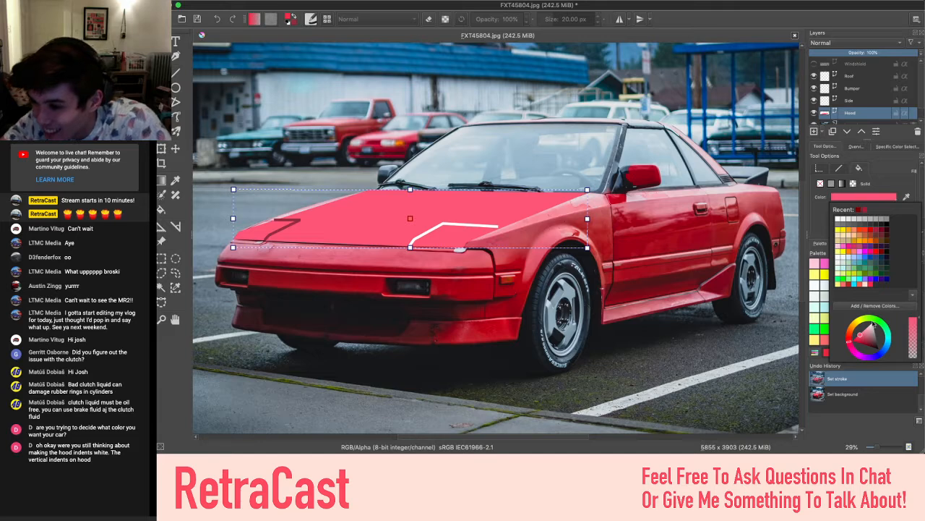
click(915, 294)
click(914, 294)
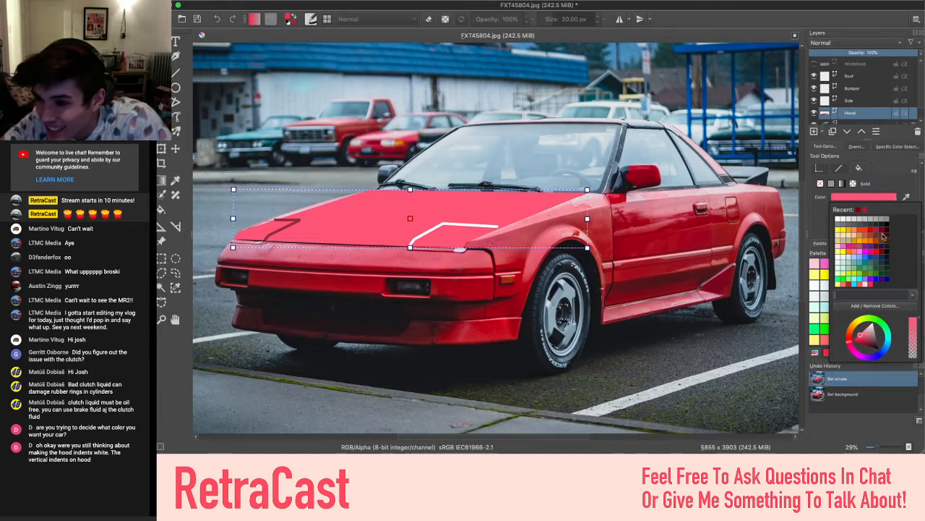
click(847, 308)
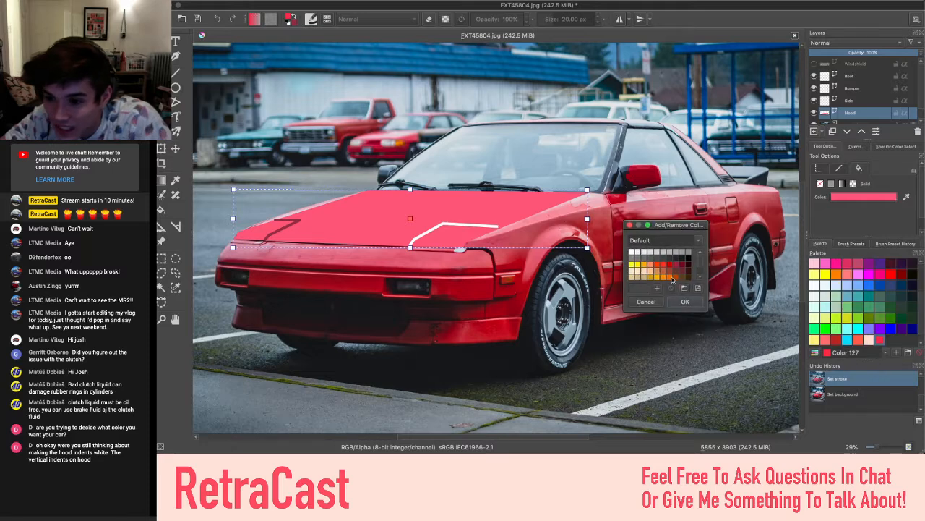
click(657, 287)
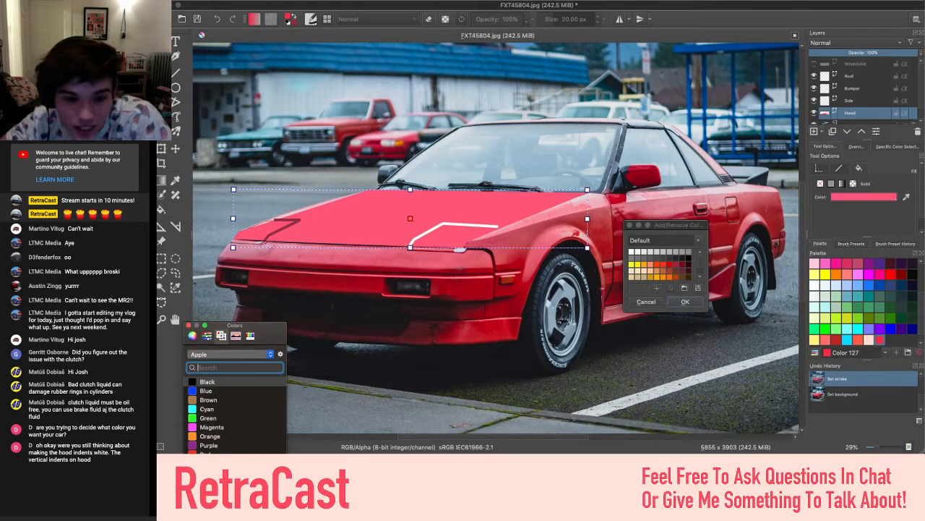
Sample the hood's pinkish red for the new colour, name it MR2 red, and save it in the Default palette
drag(251, 326, 456, 244)
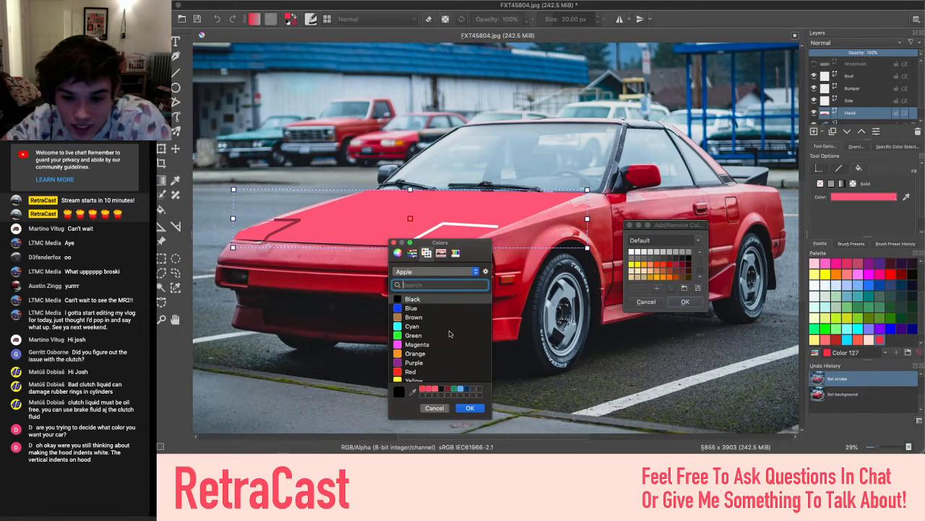
click(413, 252)
click(398, 253)
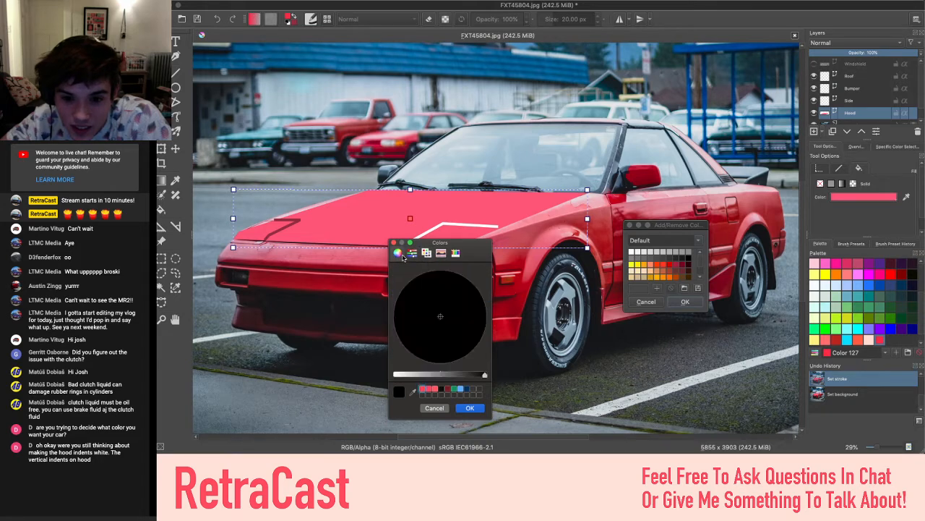
drag(485, 375, 396, 375)
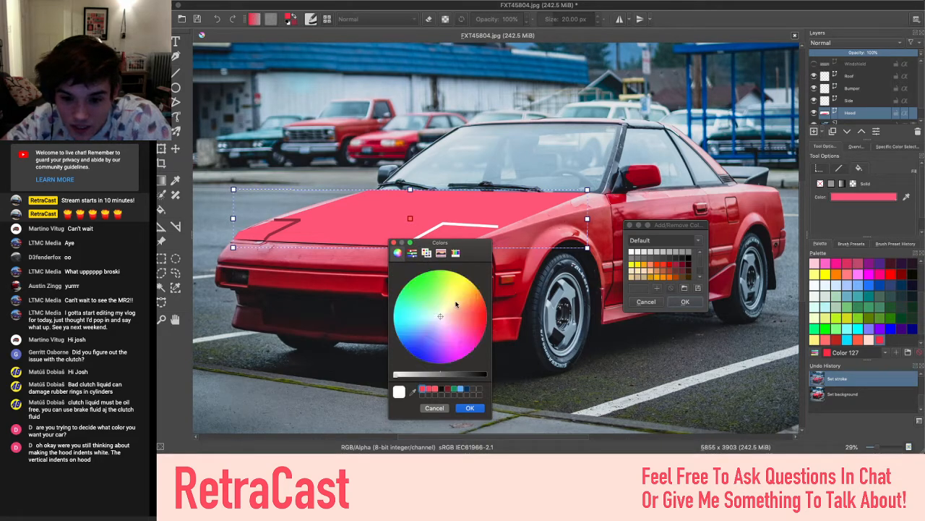
mouse_move(456, 304)
mouse_down()
mouse_move(476, 322)
mouse_move(477, 314)
mouse_move(470, 322)
mouse_up()
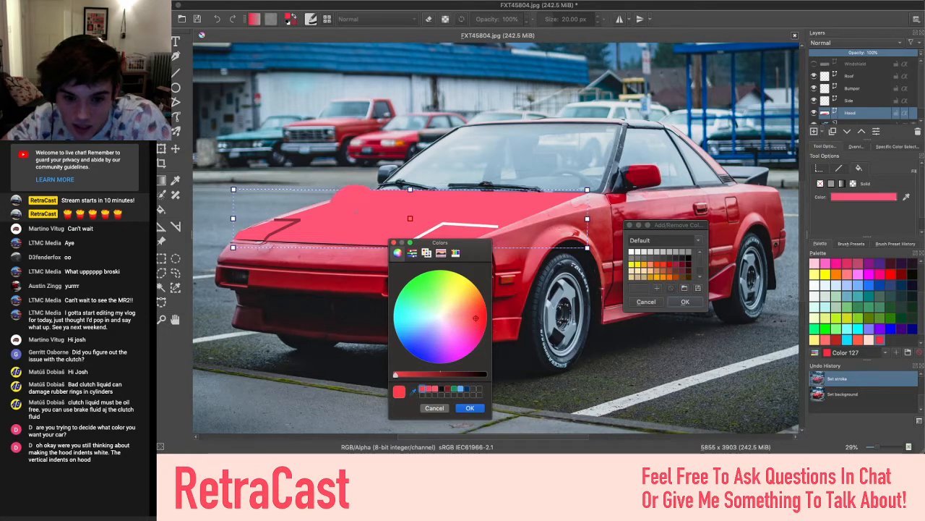
click(470, 408)
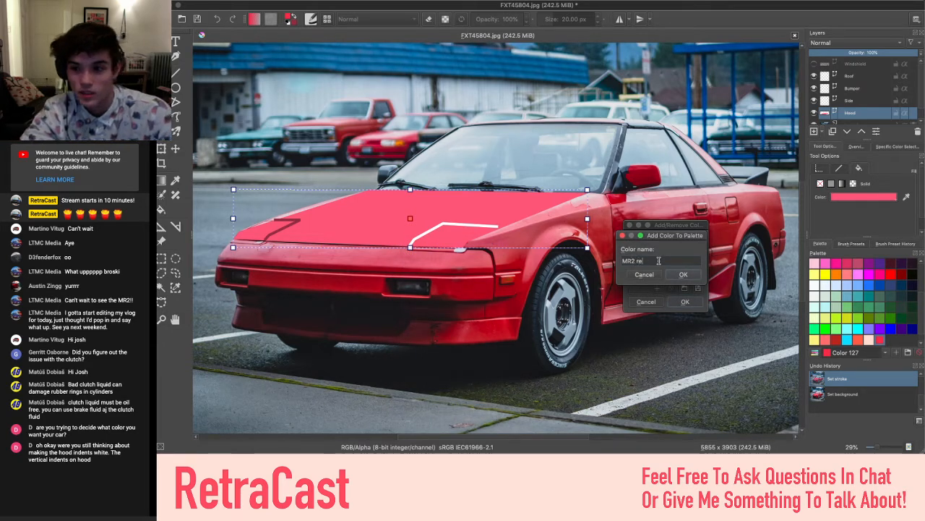
key(Return)
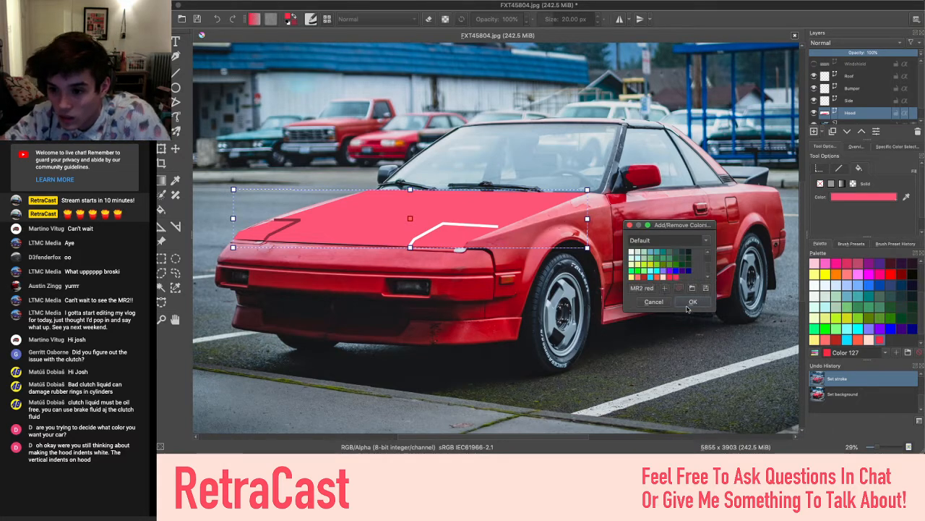
click(685, 303)
Try the palette's red swatches, including Color 127, as the hood's fill, undoing each change
click(861, 203)
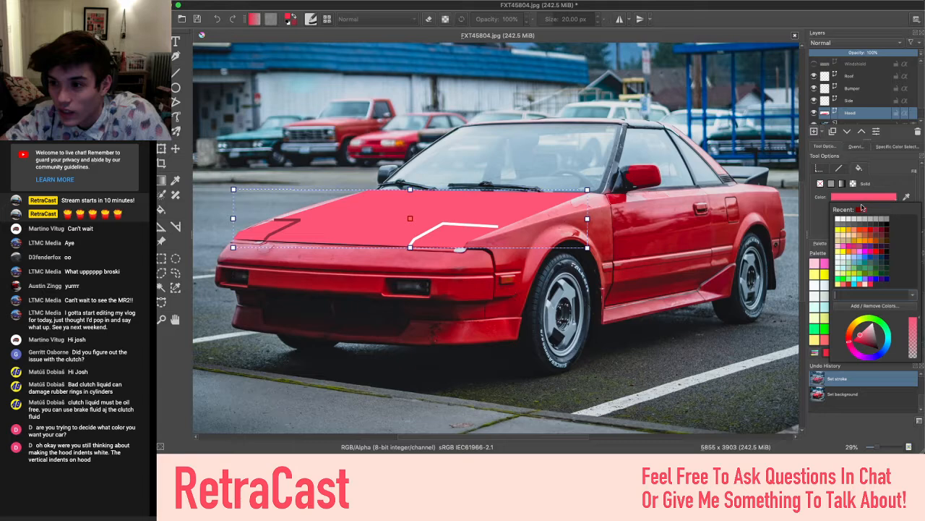
click(871, 287)
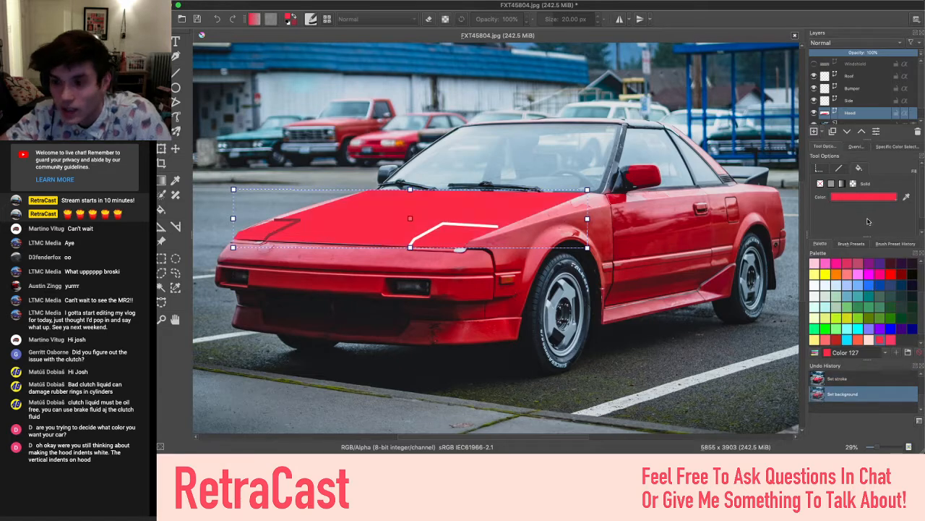
key(ctrl+z)
click(880, 198)
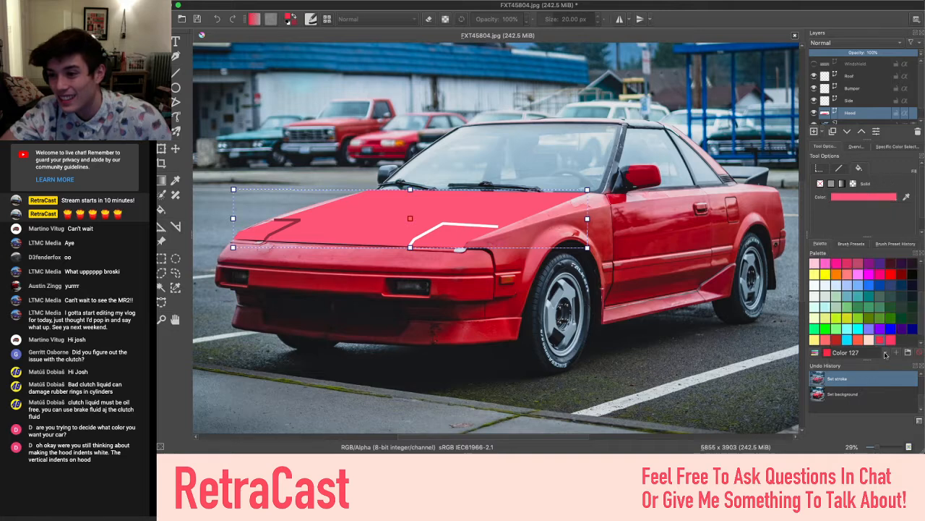
click(879, 339)
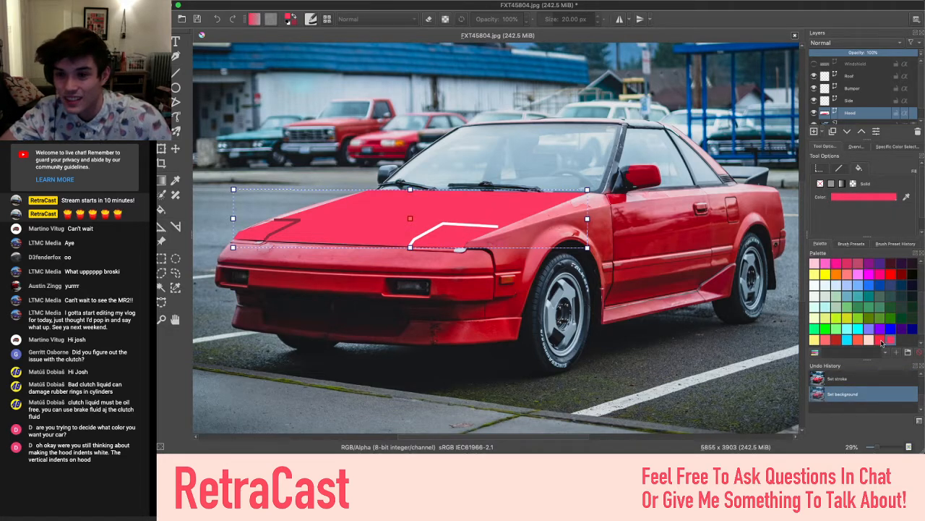
key(ctrl+z)
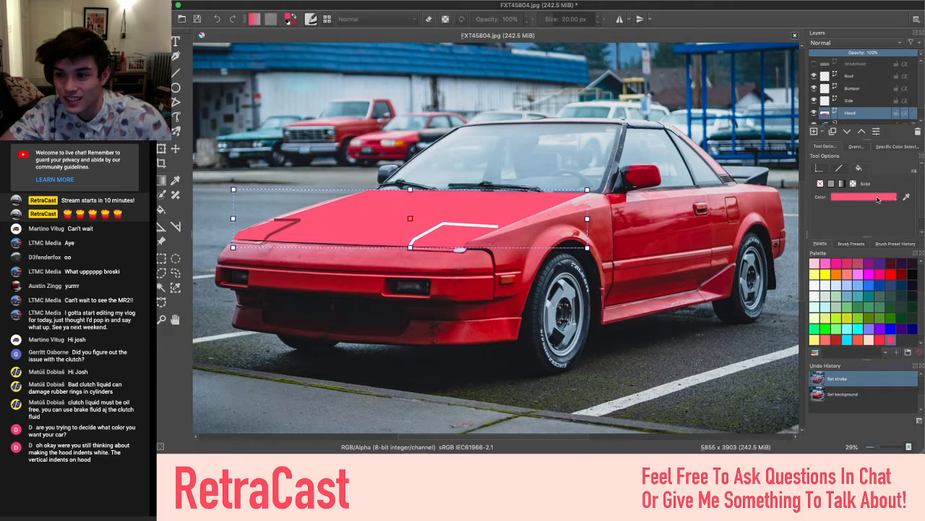
click(878, 200)
click(872, 288)
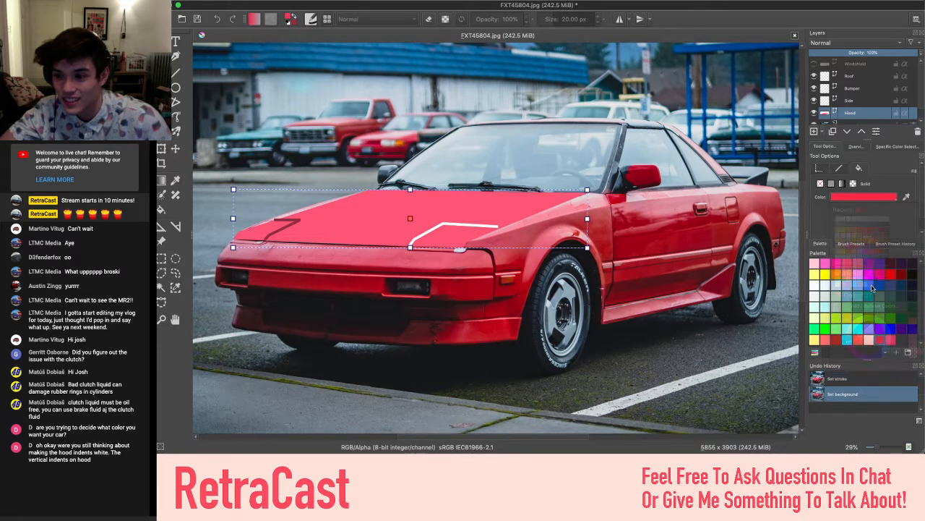
key(ctrl+z)
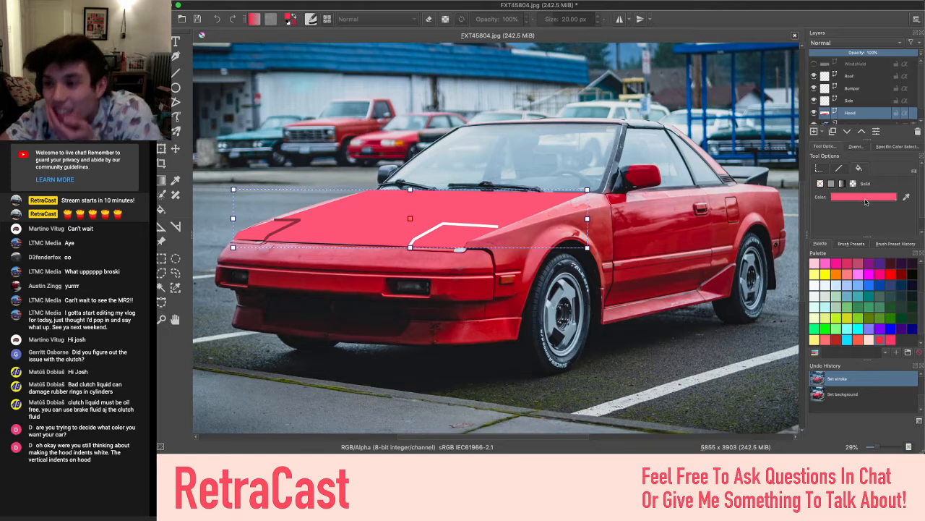
Reopen the Default palette for editing, start adding another colour, and cancel the colour choice
click(866, 200)
click(897, 175)
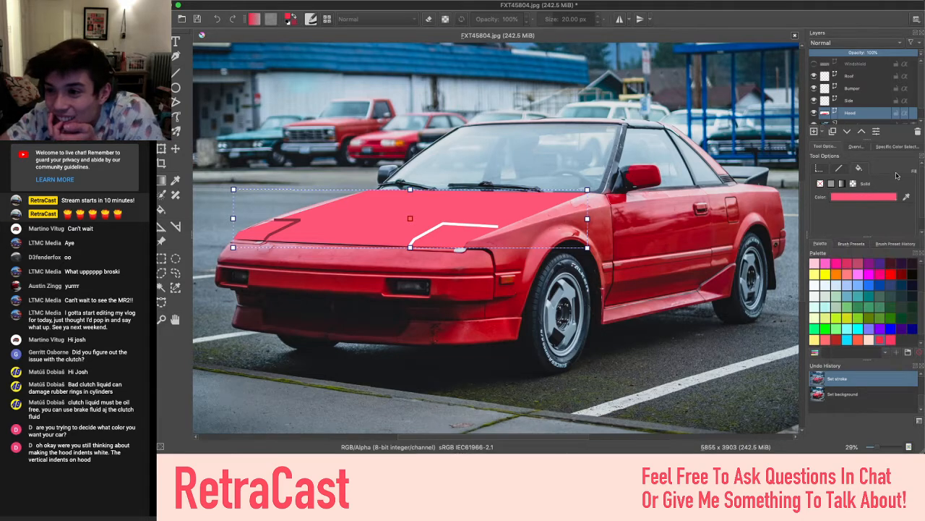
click(891, 201)
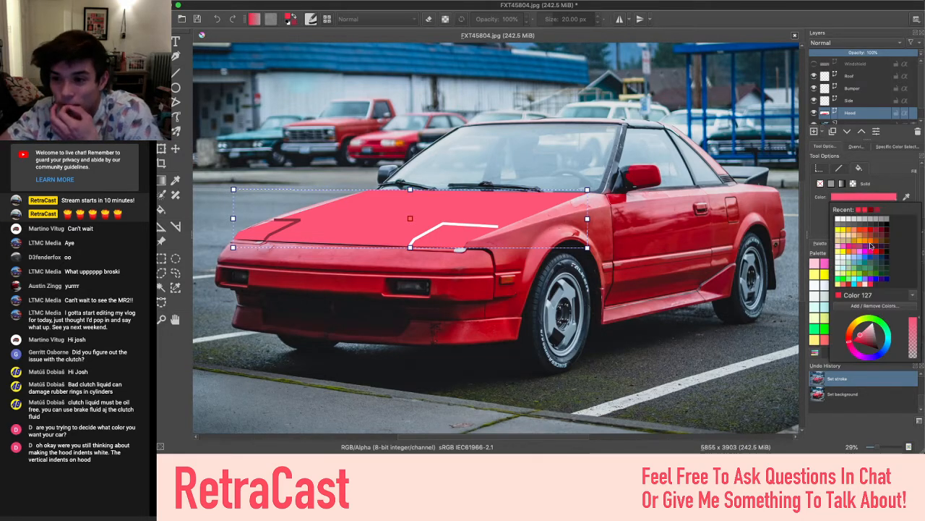
click(871, 309)
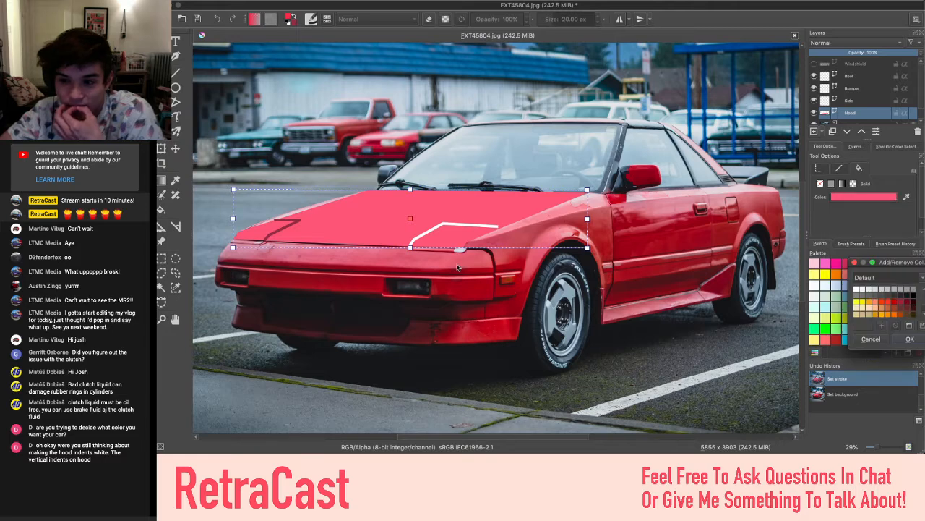
click(882, 325)
drag(893, 272, 772, 239)
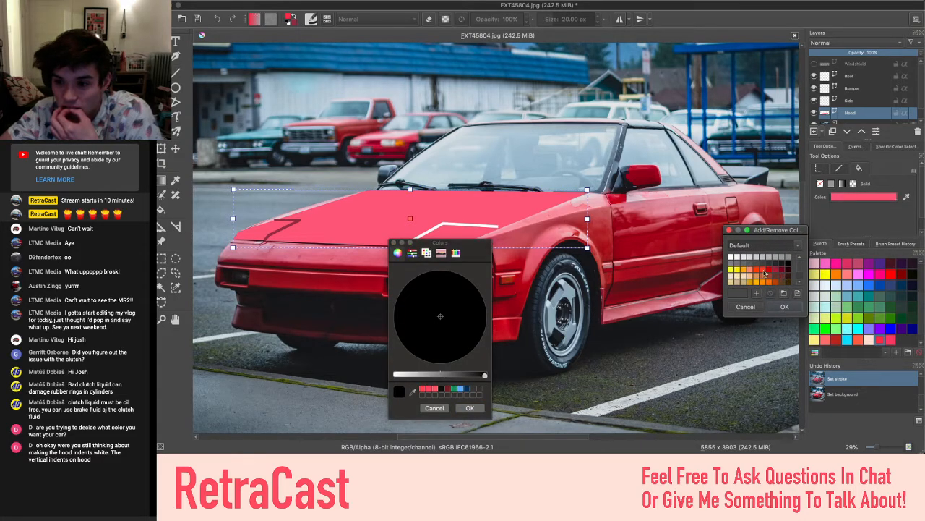
click(394, 244)
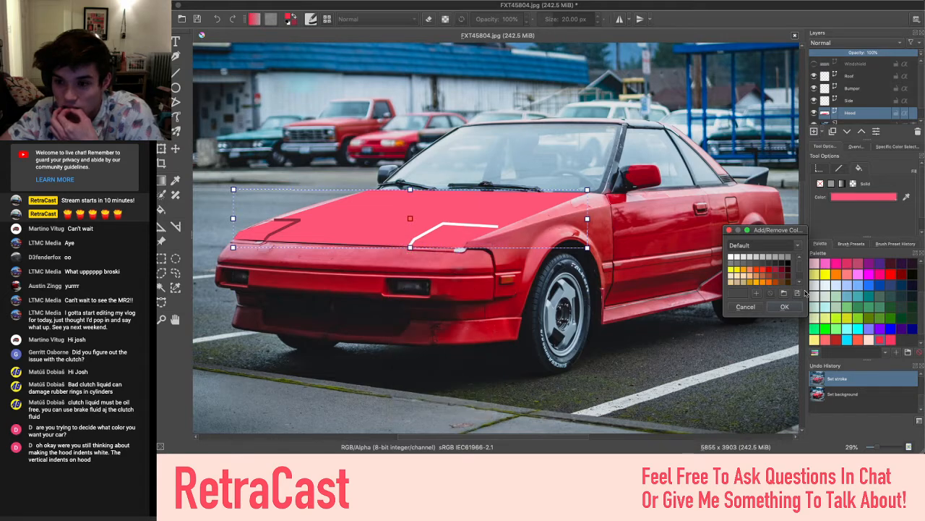
Select MR2 red in the Default palette, cancel adding one more colour, check the palette list, and close the palette editor
click(774, 283)
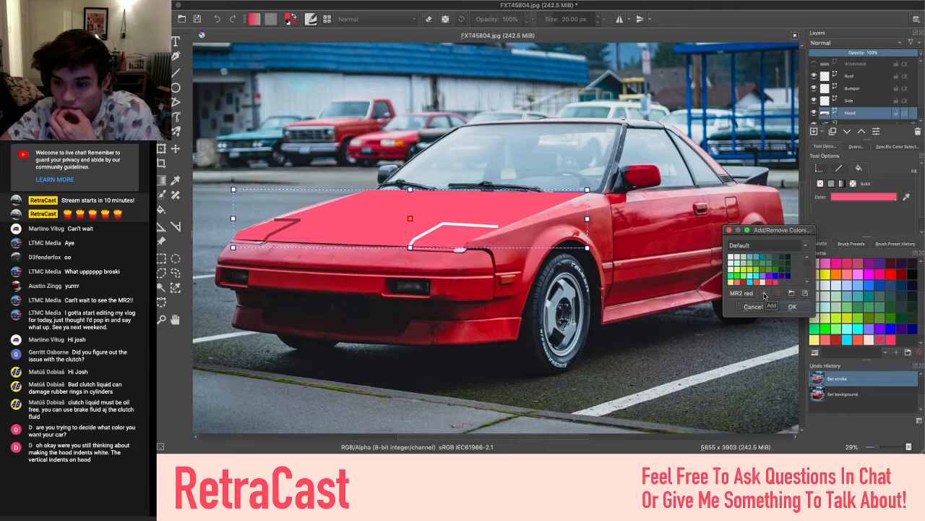
click(764, 295)
click(435, 407)
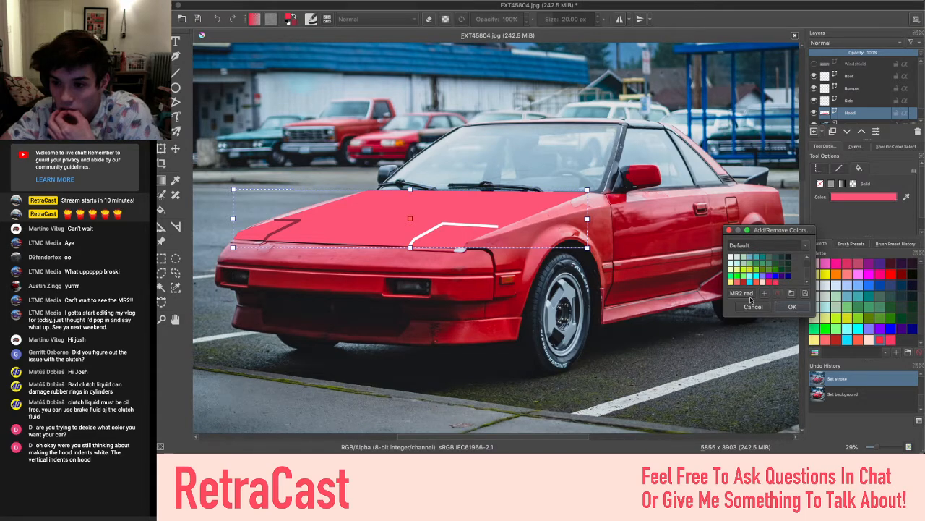
click(806, 246)
click(806, 247)
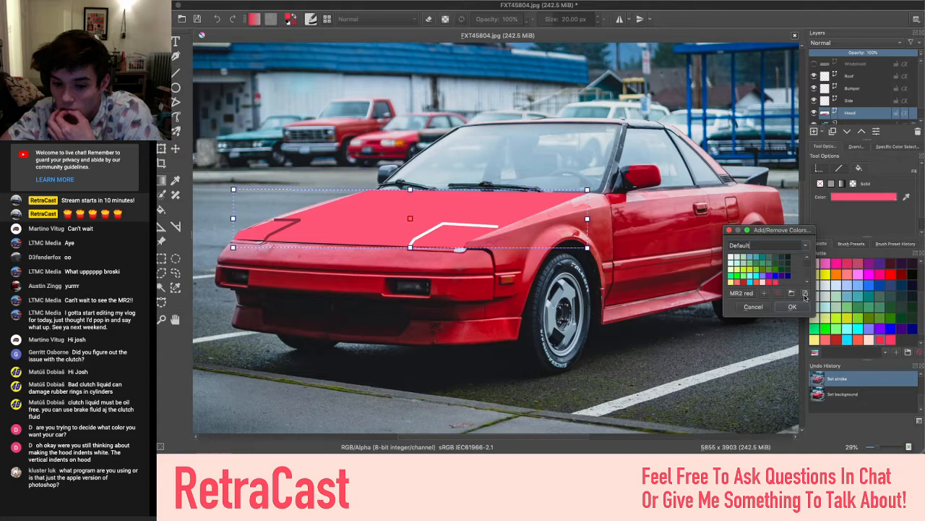
click(793, 307)
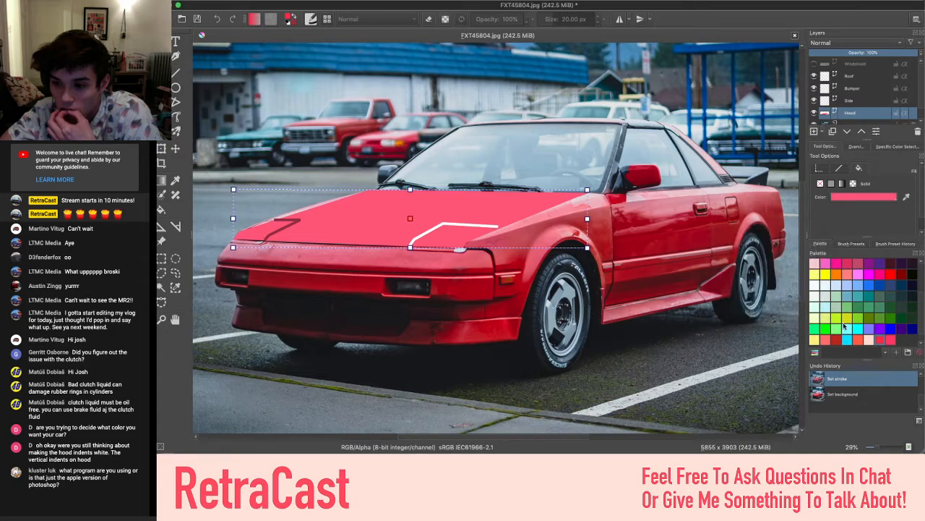
Browse the docked palette, try Color 127 and the neighbouring MR2 red swatch as the hood's fill, and restore the previous fill
click(887, 354)
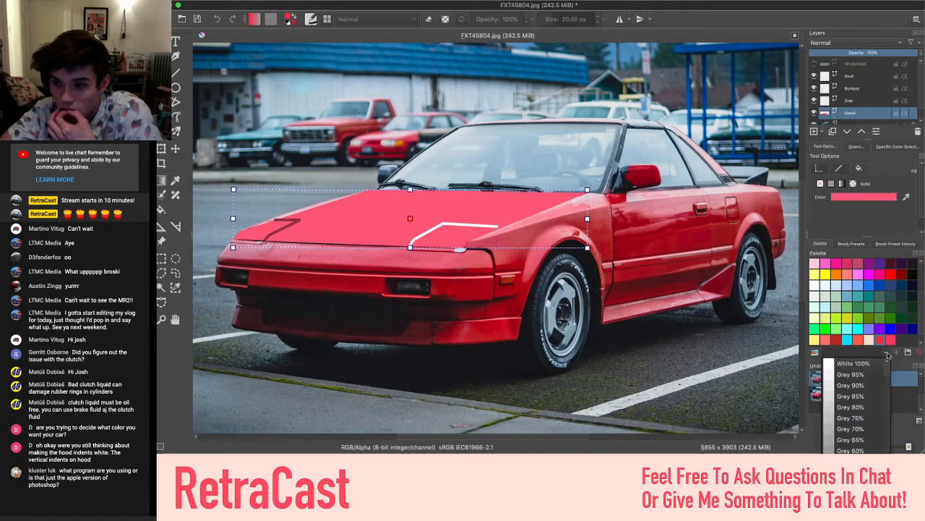
click(888, 354)
scroll(901, 335, up, 5)
scroll(900, 335, down, 3)
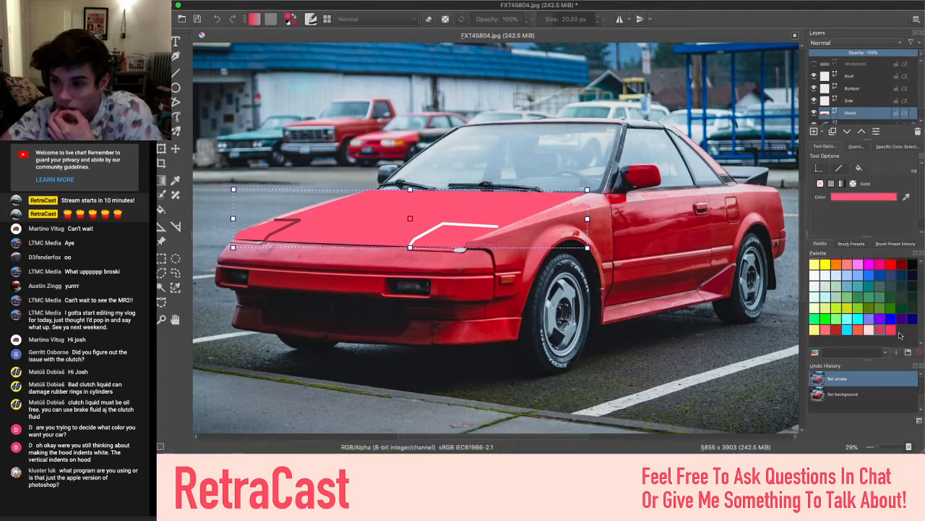
scroll(900, 335, up, 3)
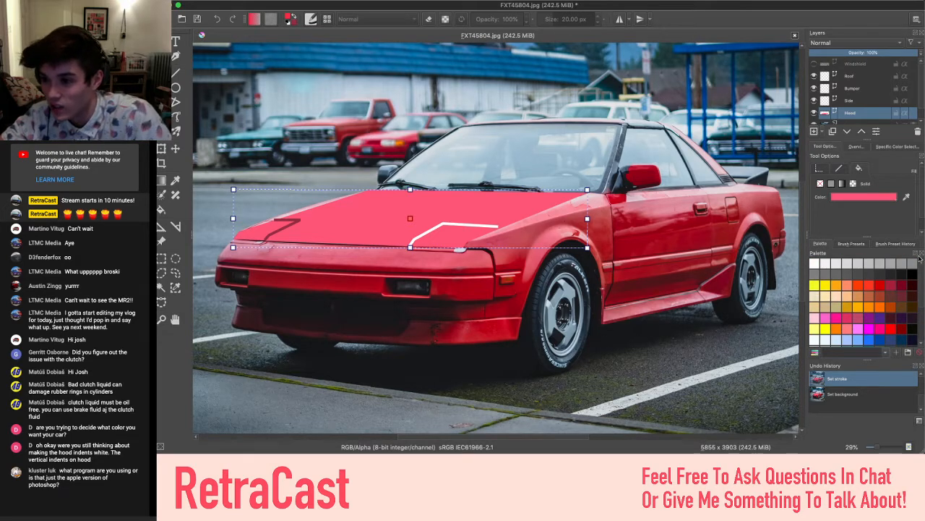
scroll(890, 332, down, 5)
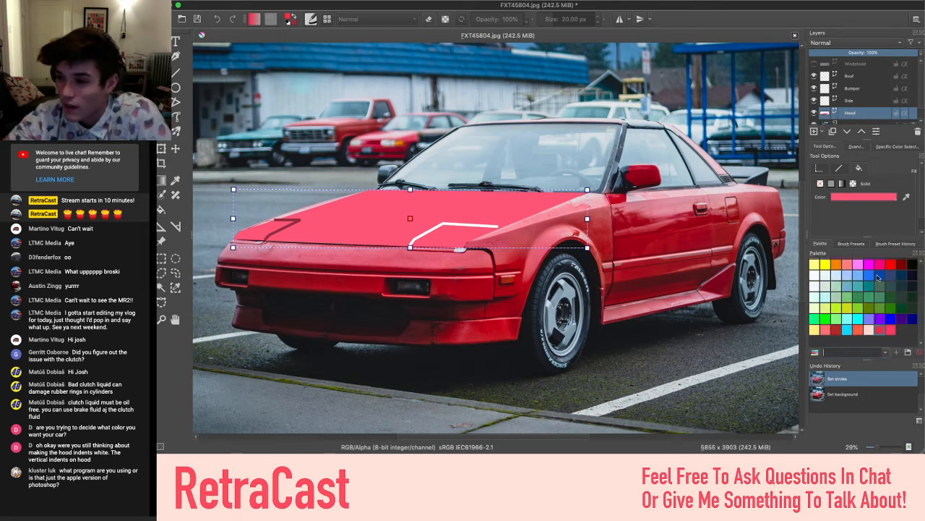
click(880, 331)
click(879, 332)
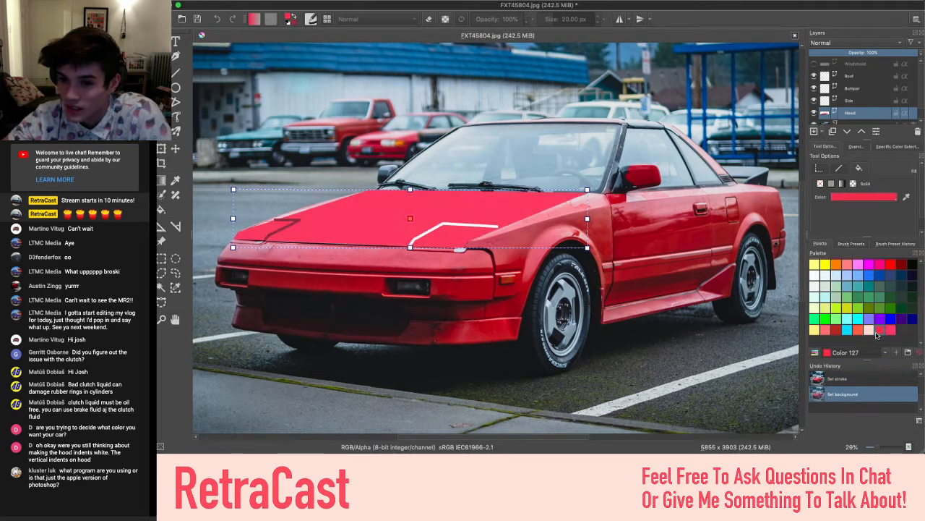
click(891, 336)
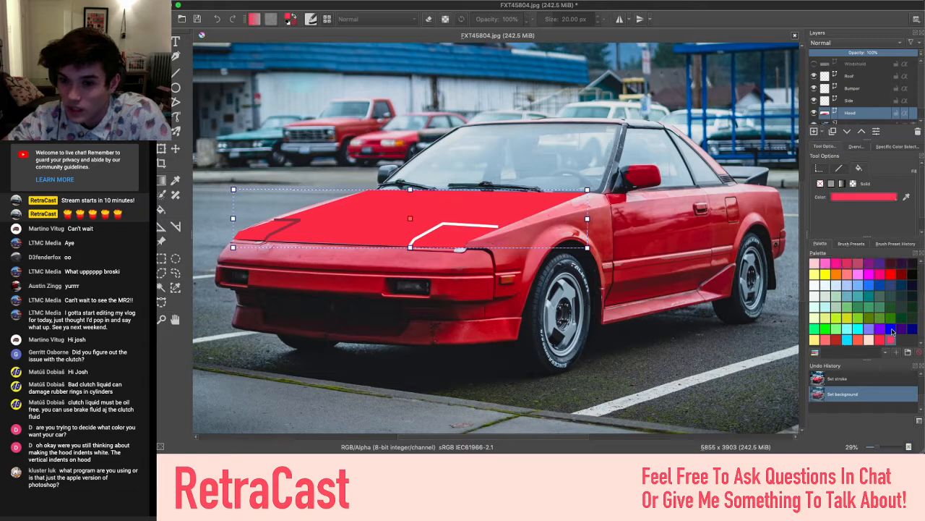
click(894, 333)
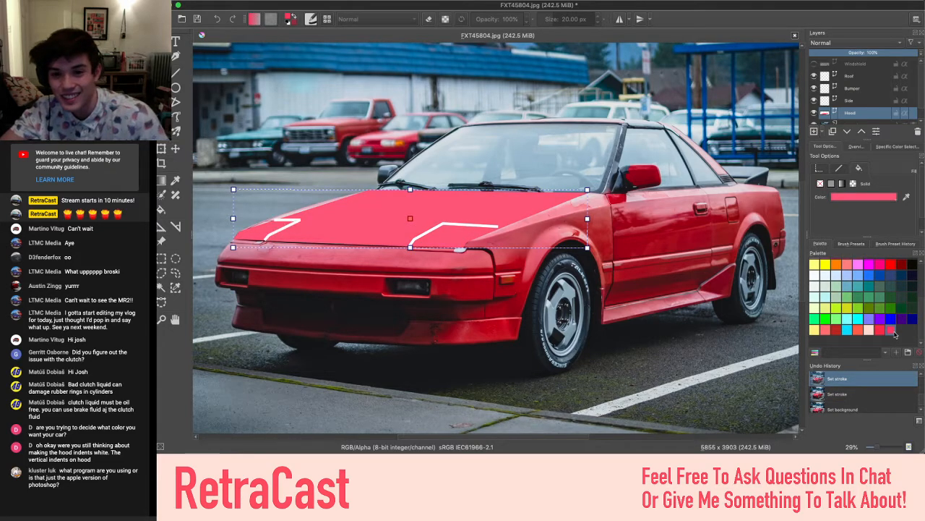
key(super+shift+z)
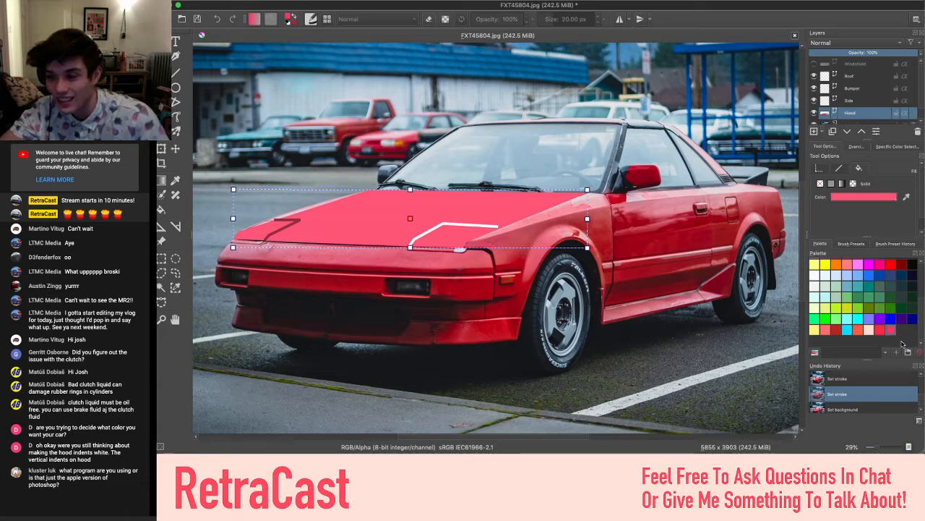
scroll(902, 344, up, 3)
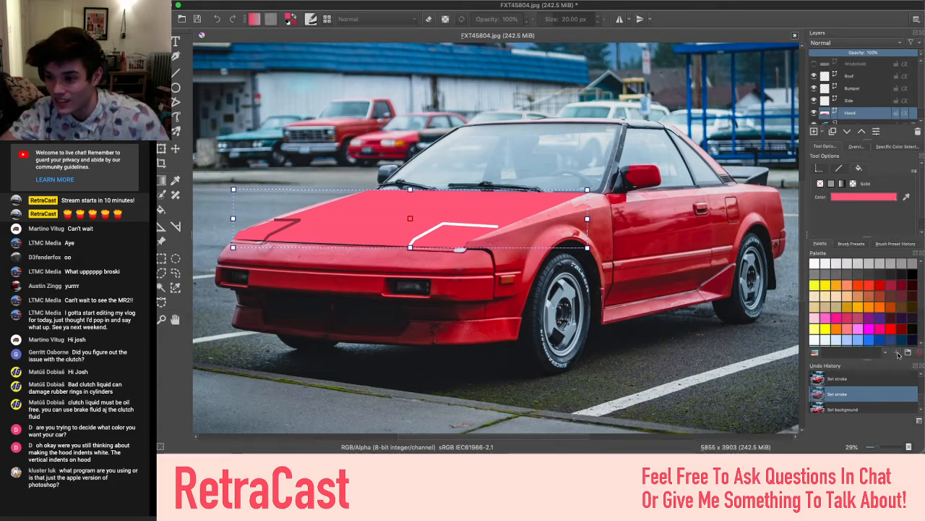
Add the hood's current pinkish red to the Default palette as Color 129
click(898, 352)
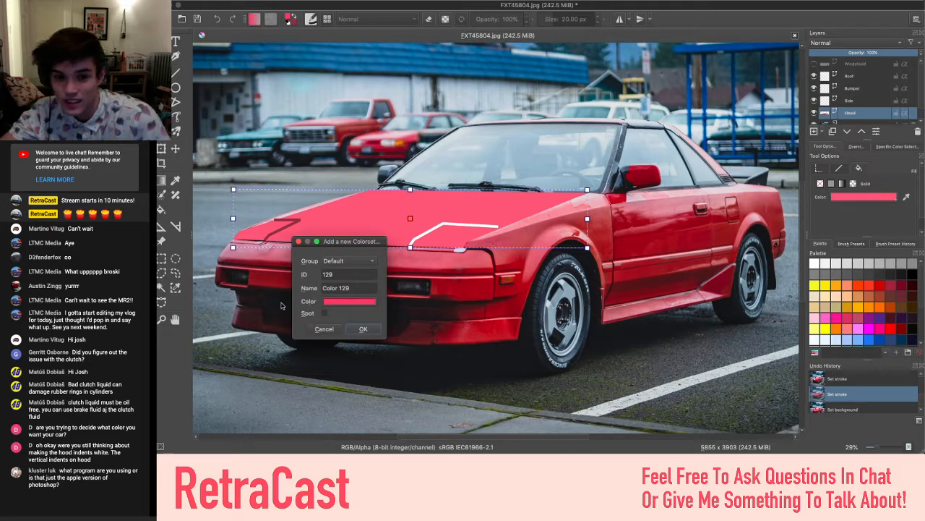
drag(340, 243, 300, 273)
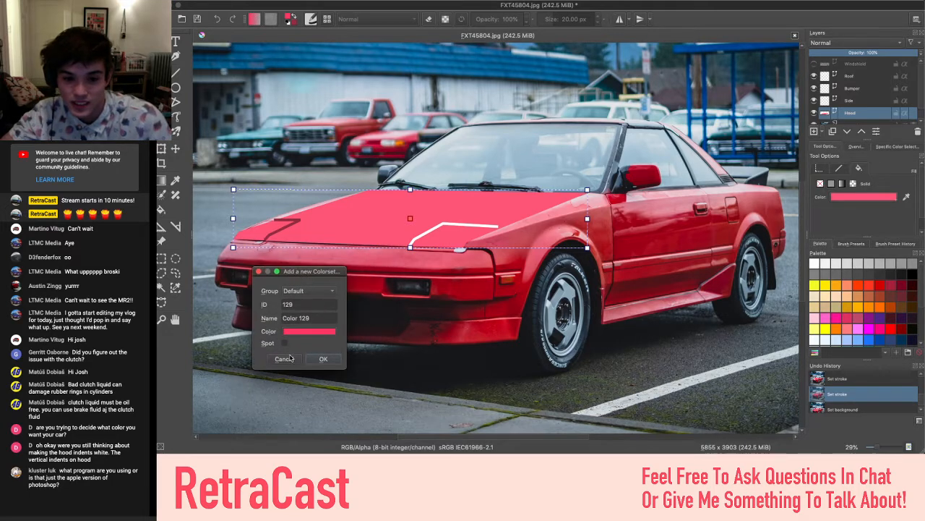
click(303, 334)
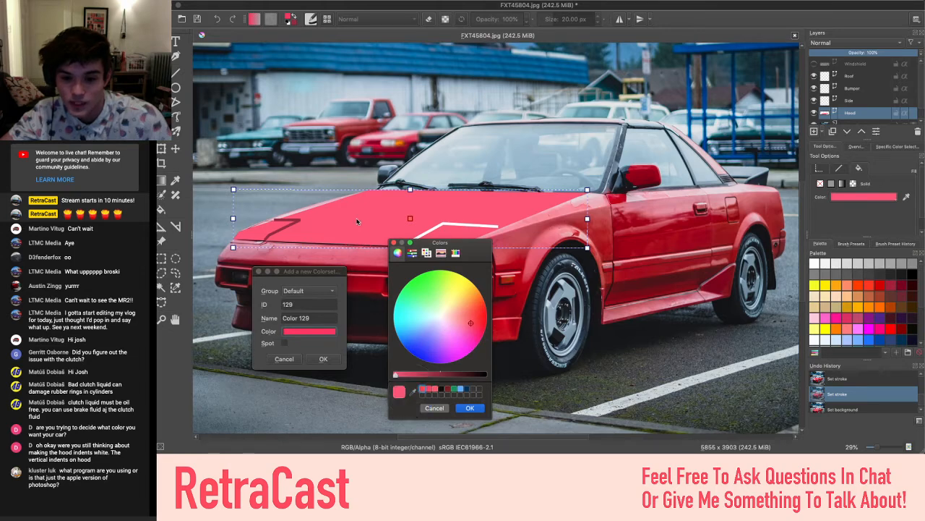
click(470, 409)
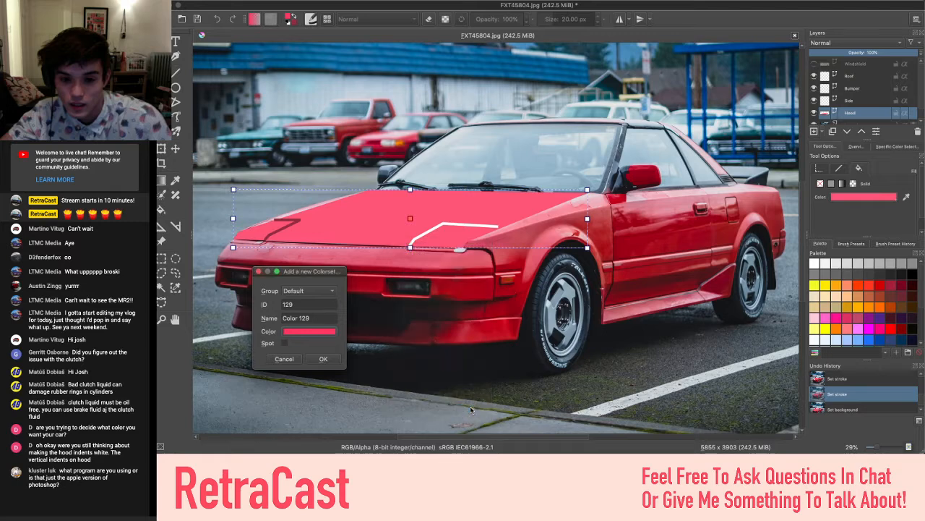
click(324, 359)
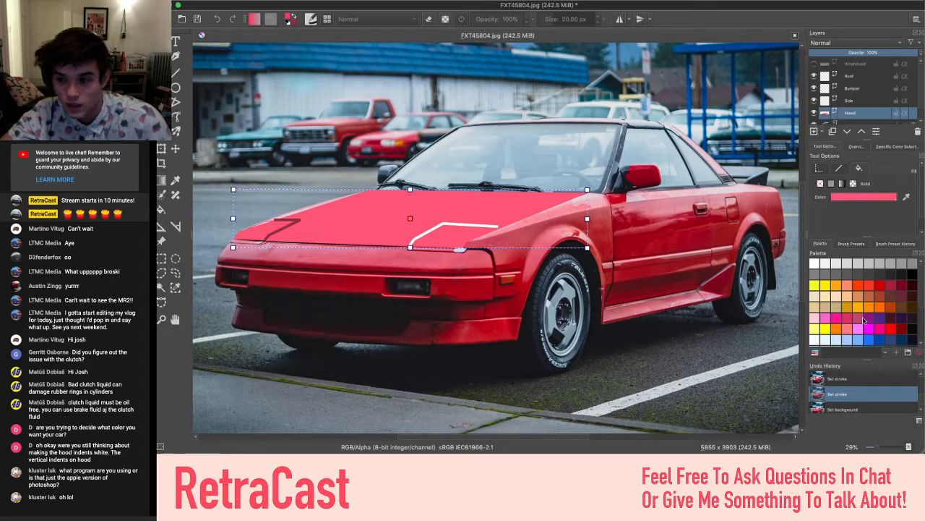
Try the newly added Color 129 swatch as the hood's fill, undo the change, and deselect the hood
click(903, 331)
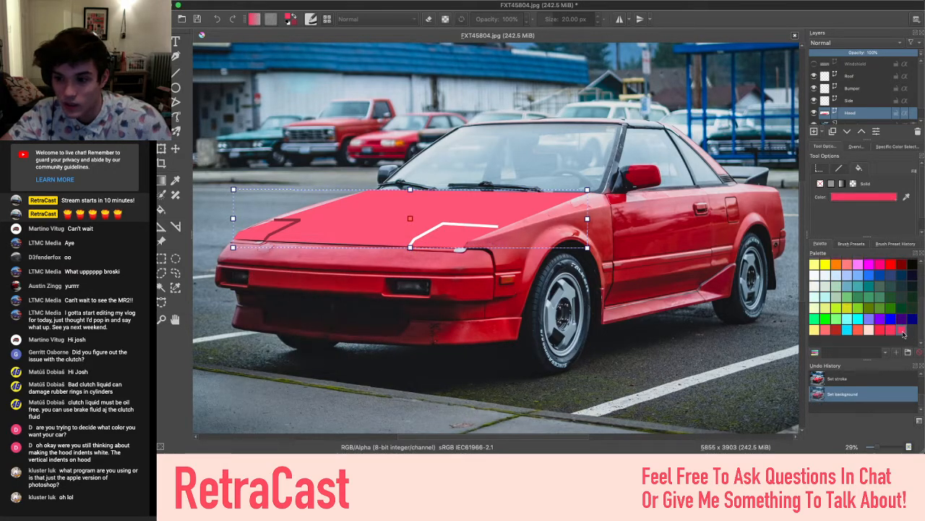
key(ctrl+z)
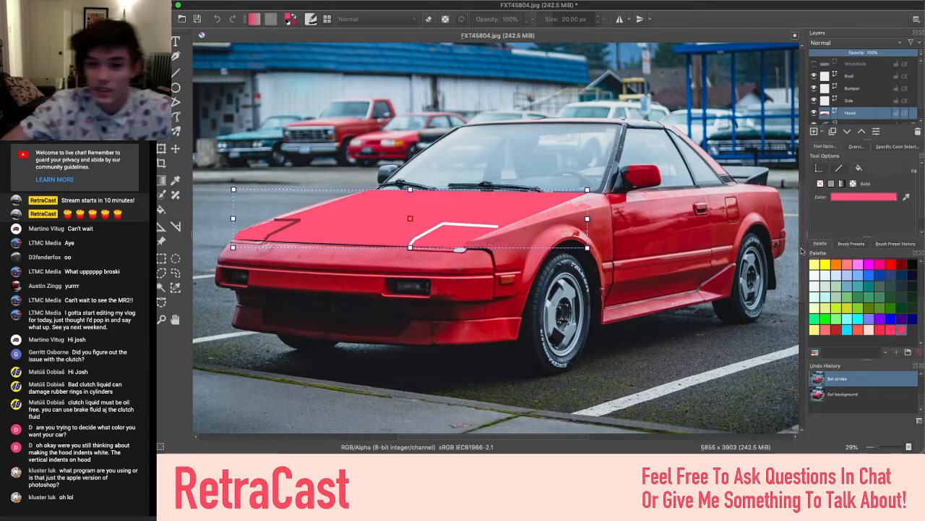
click(329, 305)
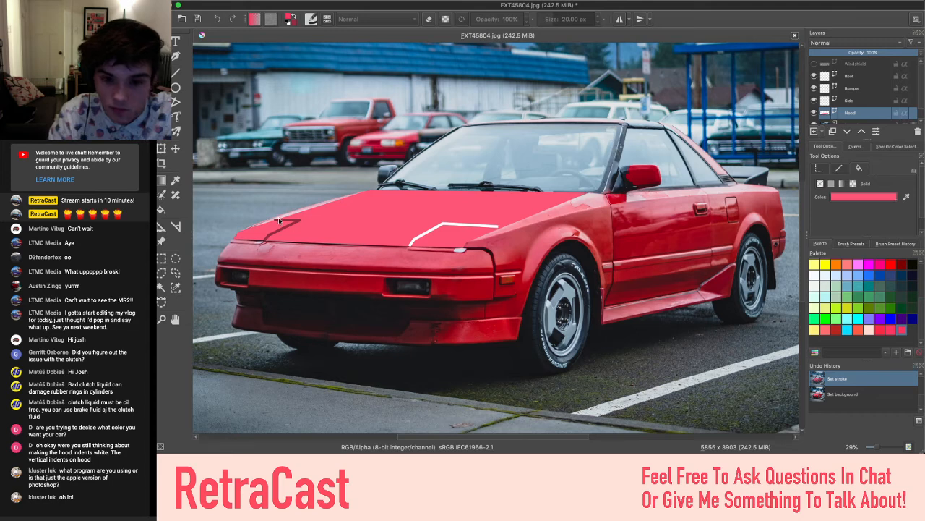
Examine the stroke and fill settings of the white and the dark indent lines on the hood
click(468, 227)
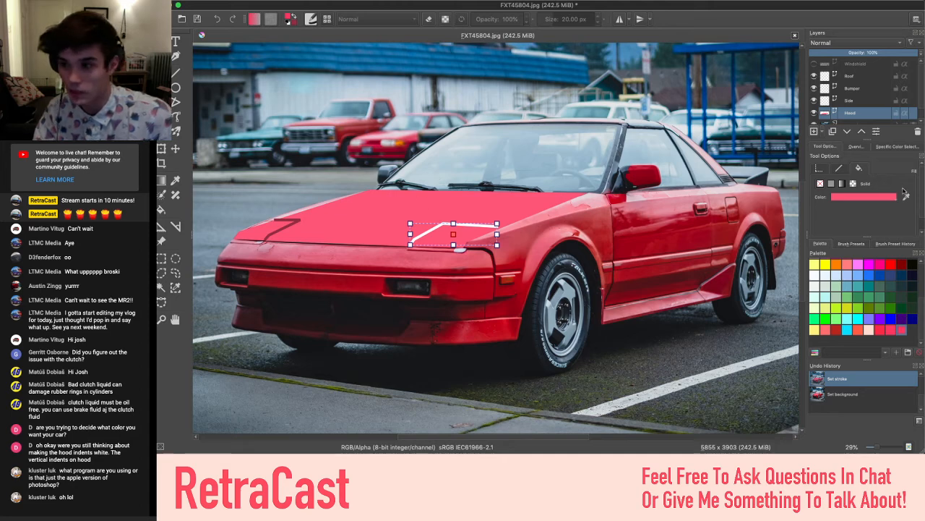
click(839, 168)
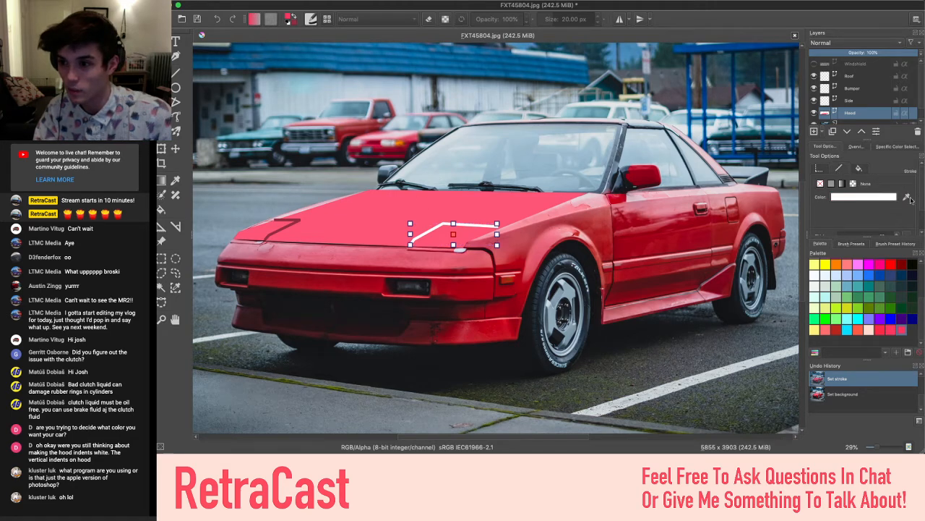
click(268, 232)
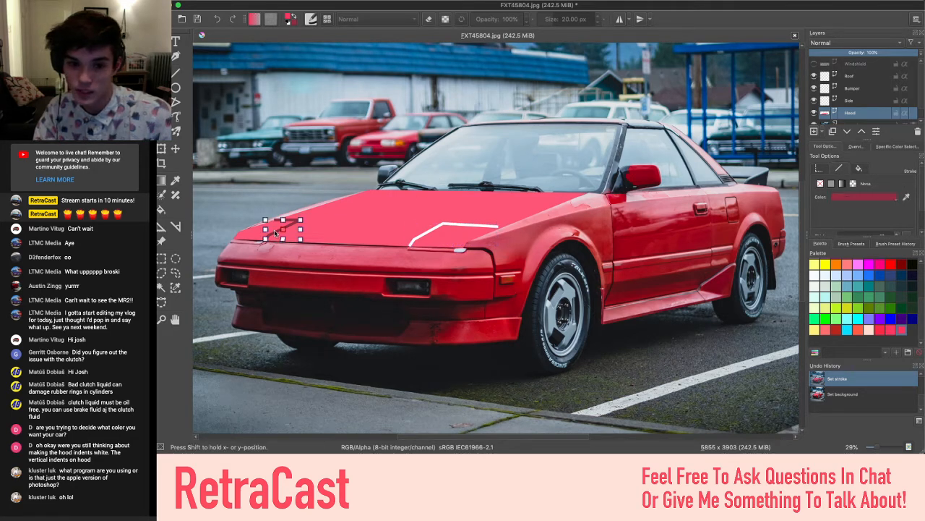
scroll(327, 221, up, 5)
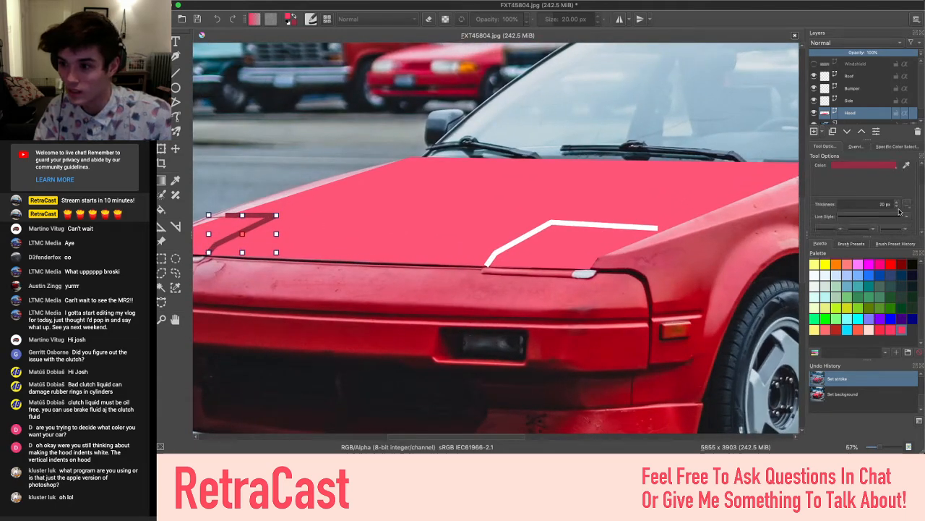
click(858, 169)
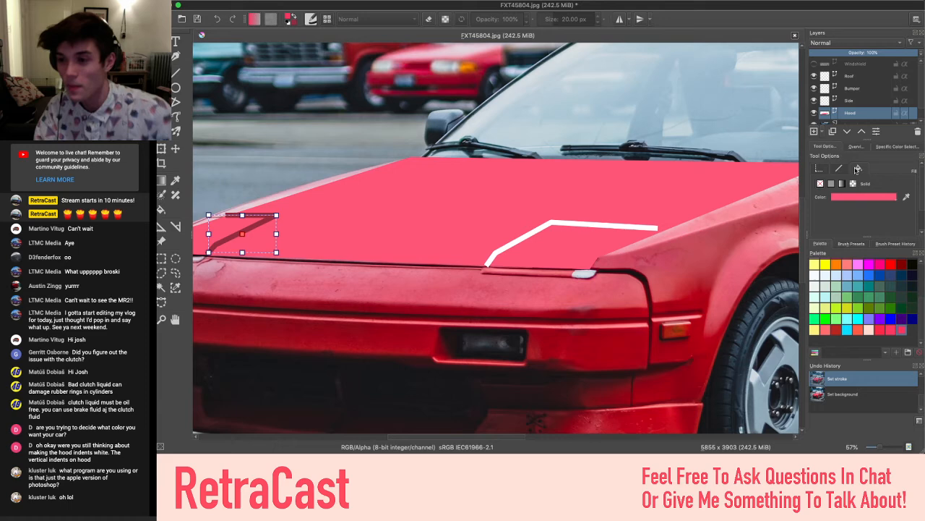
click(900, 198)
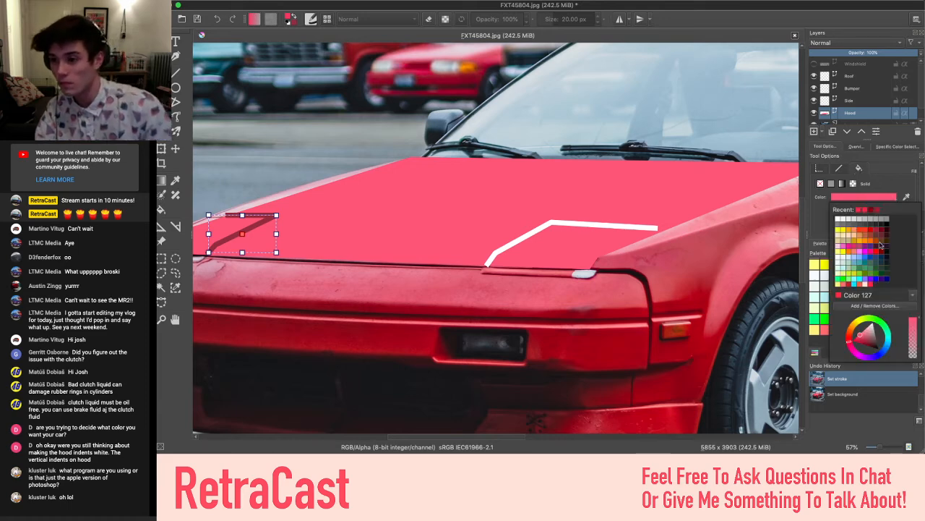
click(907, 186)
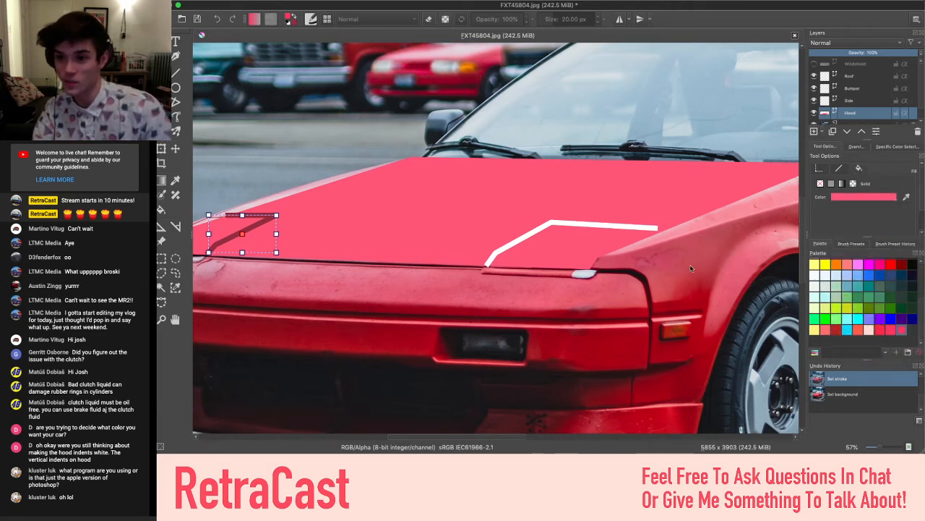
scroll(691, 268, down, 4)
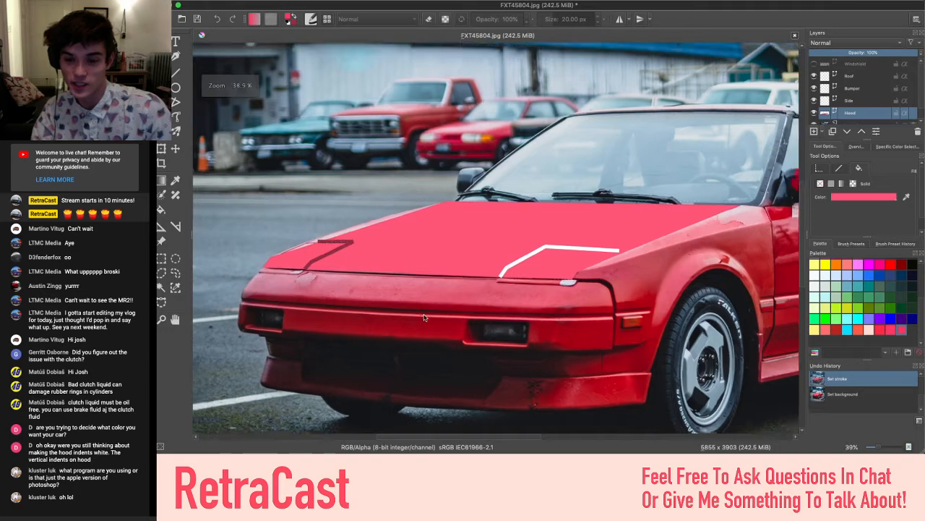
scroll(424, 317, down, 2)
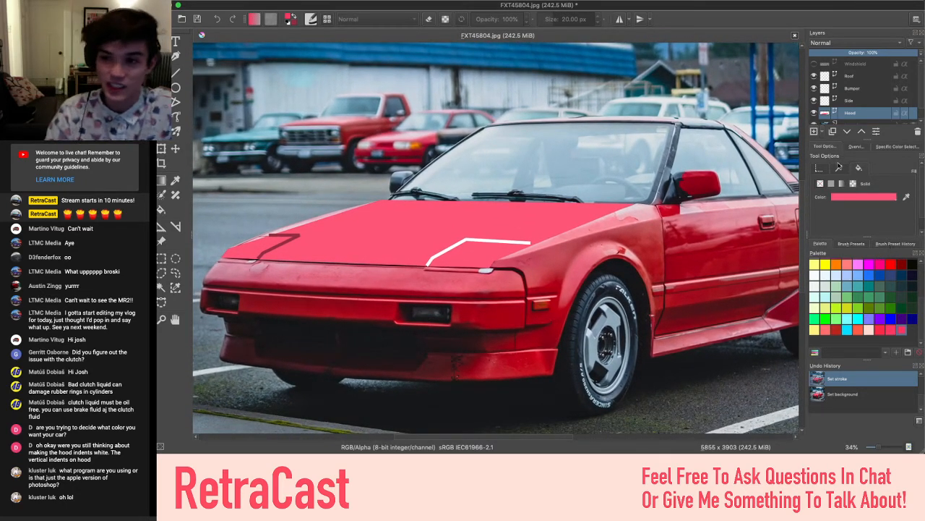
click(839, 169)
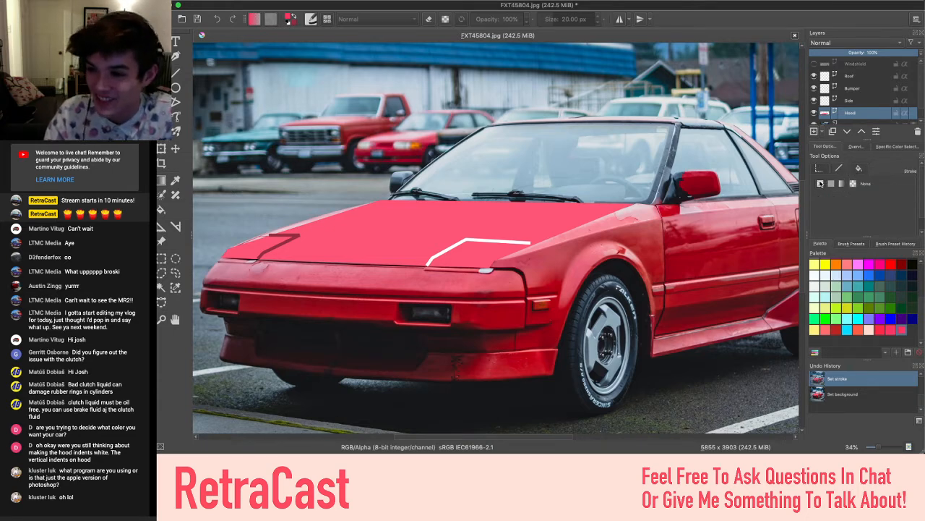
click(859, 169)
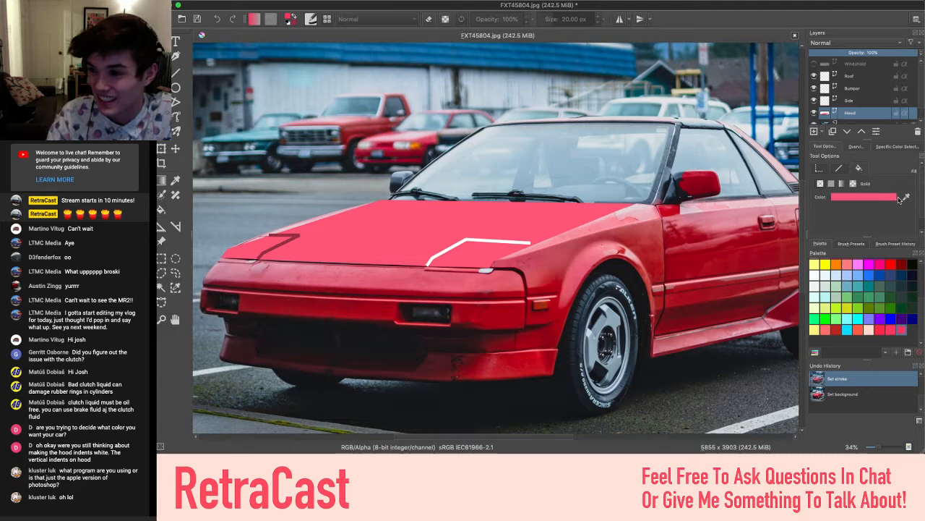
Try the Color 129 swatch on the white hood indent line and undo the fill change
click(478, 242)
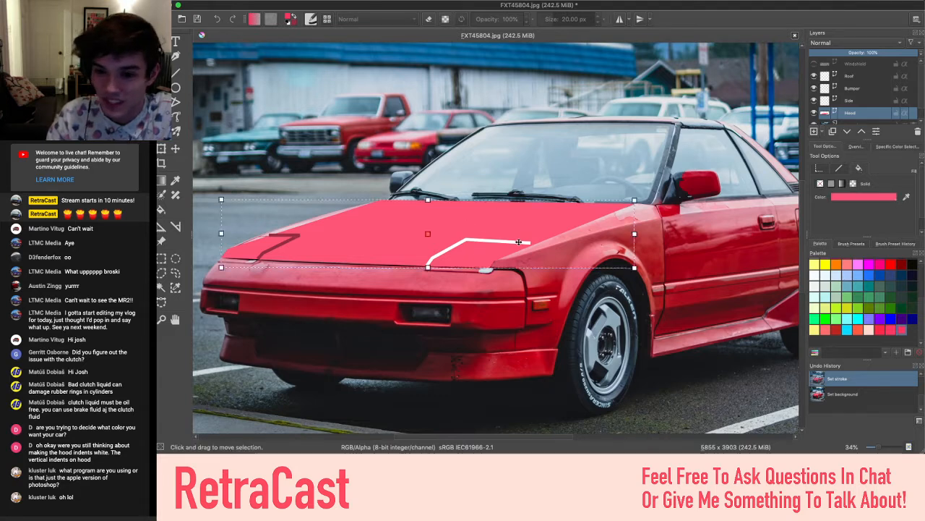
click(435, 261)
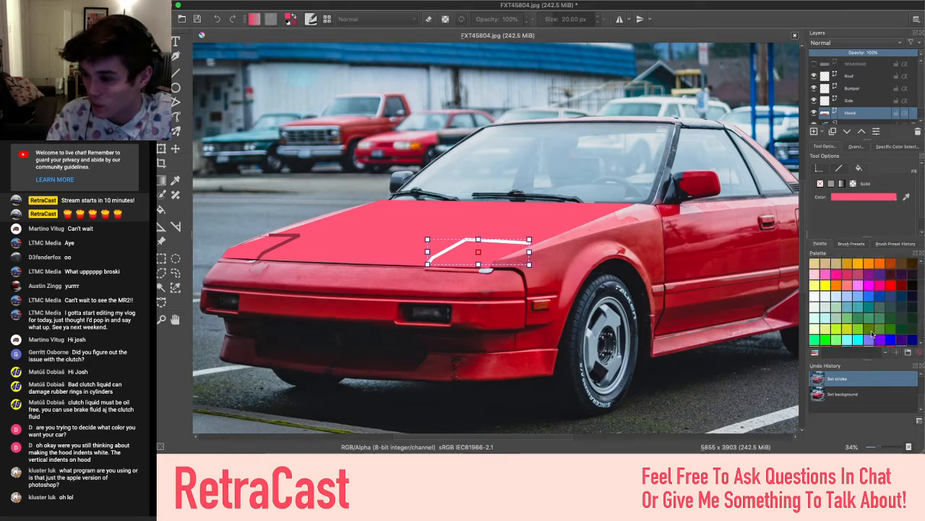
click(900, 332)
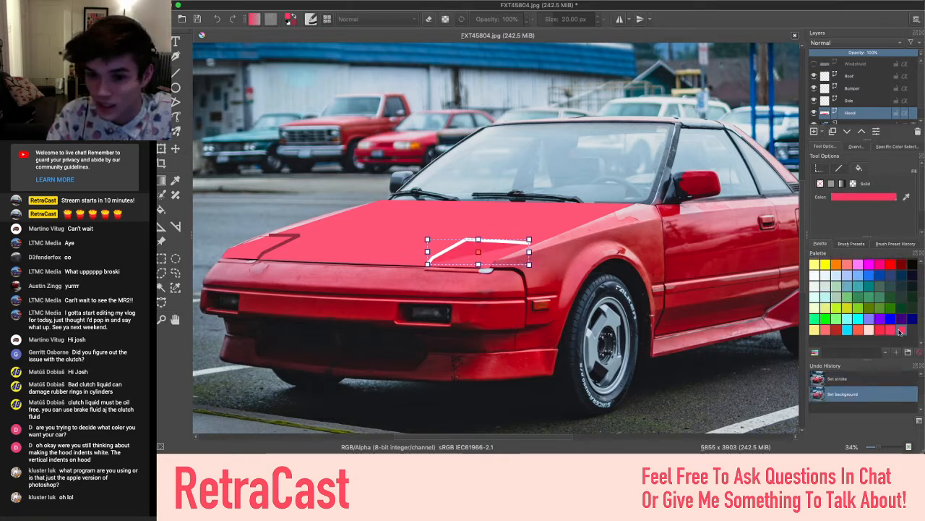
key(ctrl+z)
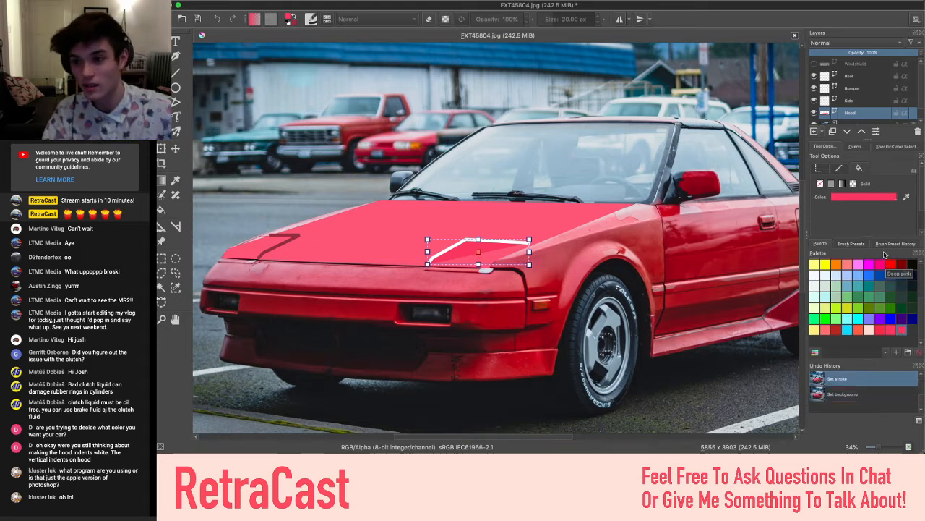
Set the hood shape's fill to Color 127 from the palette
click(379, 199)
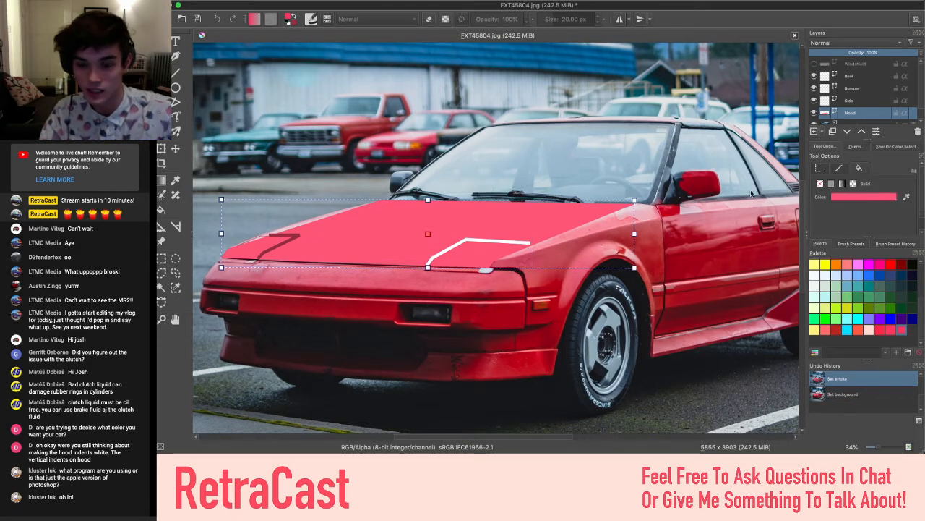
click(887, 198)
click(871, 286)
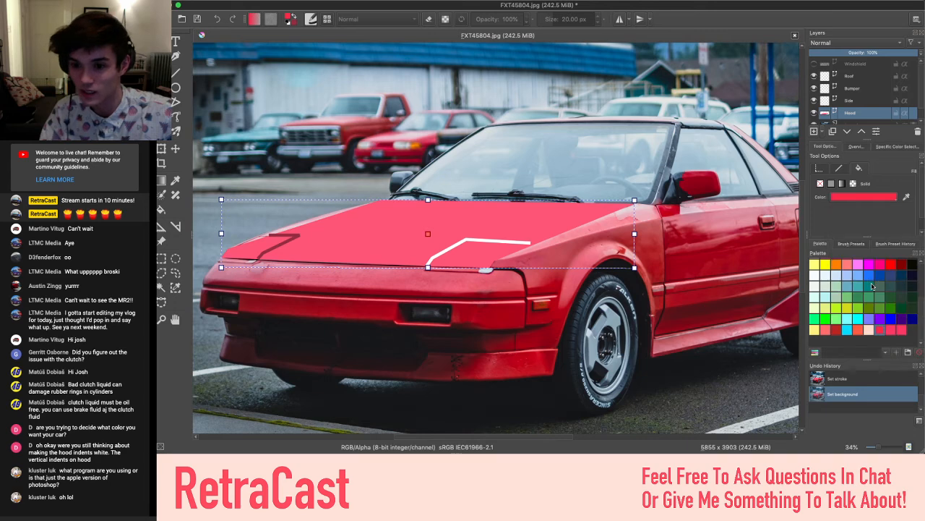
Set the stroke of the indent line on the hood's far side to the recently used dark red
click(279, 244)
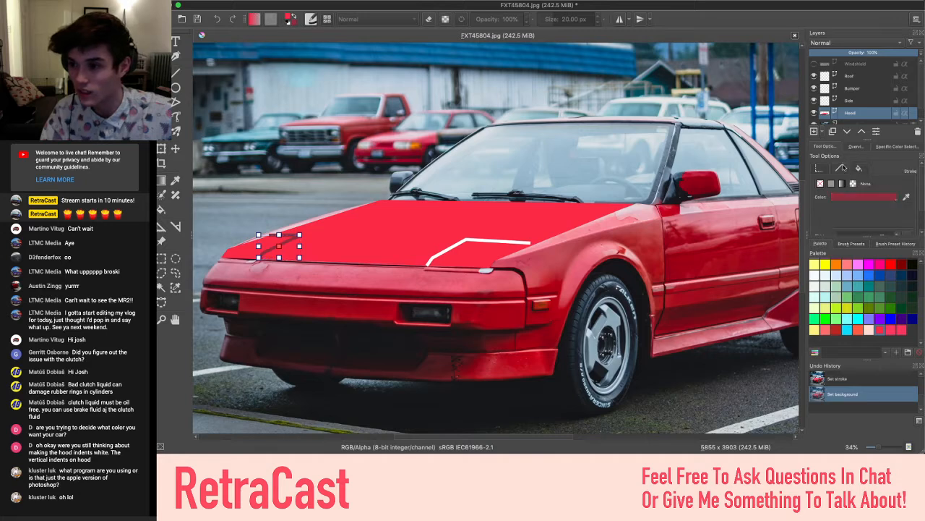
click(882, 201)
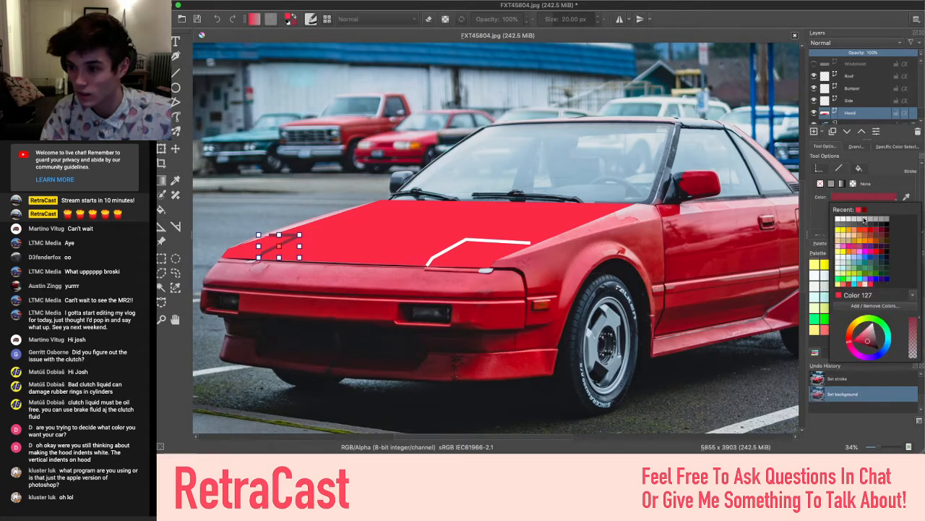
click(863, 210)
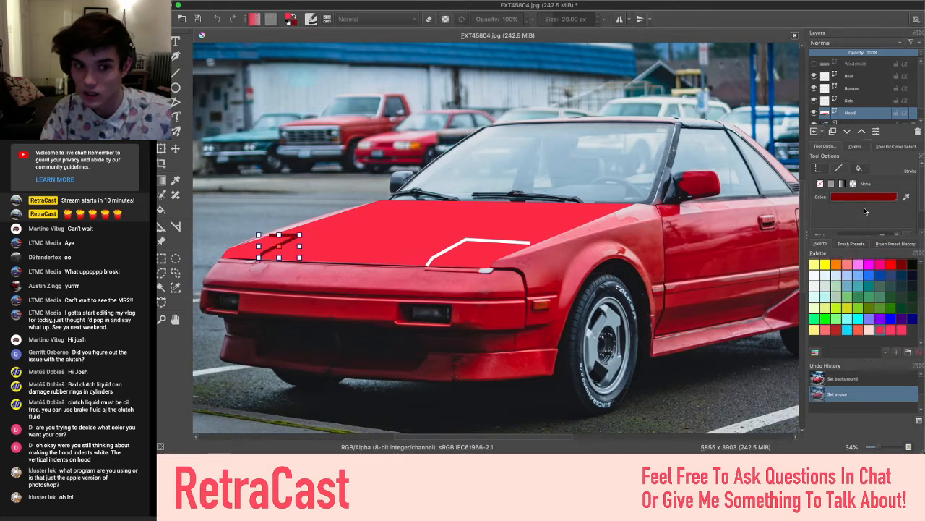
Try Color 123 and the hood's bright red on the white indent line, and set its stroke to the other line's dark red
click(486, 244)
click(862, 198)
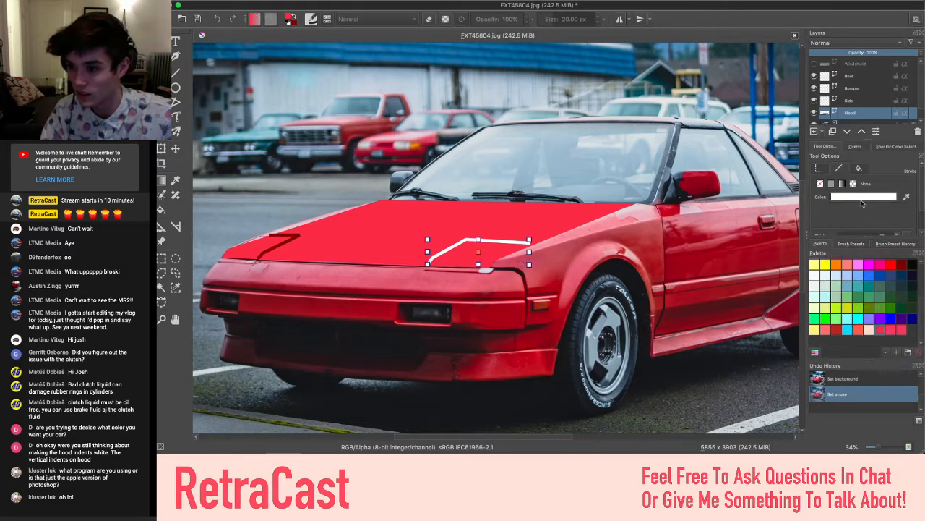
click(863, 197)
click(850, 287)
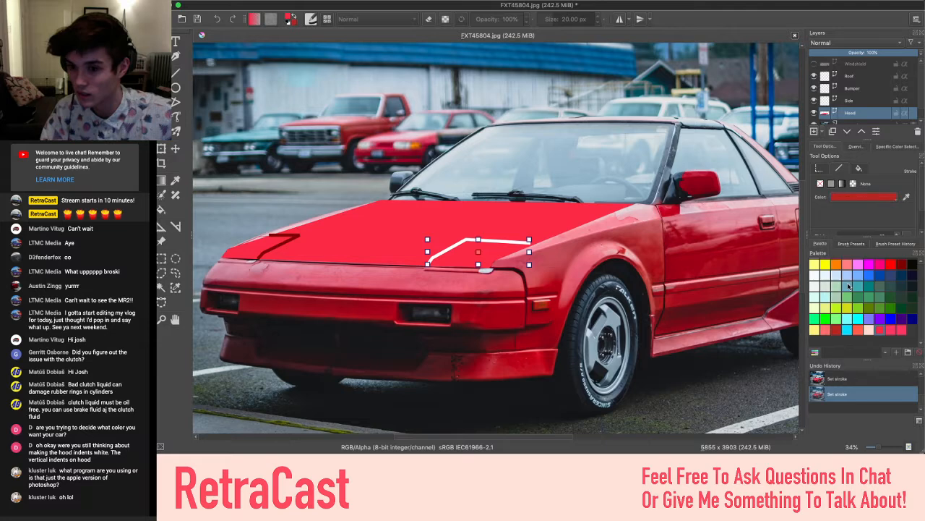
click(873, 196)
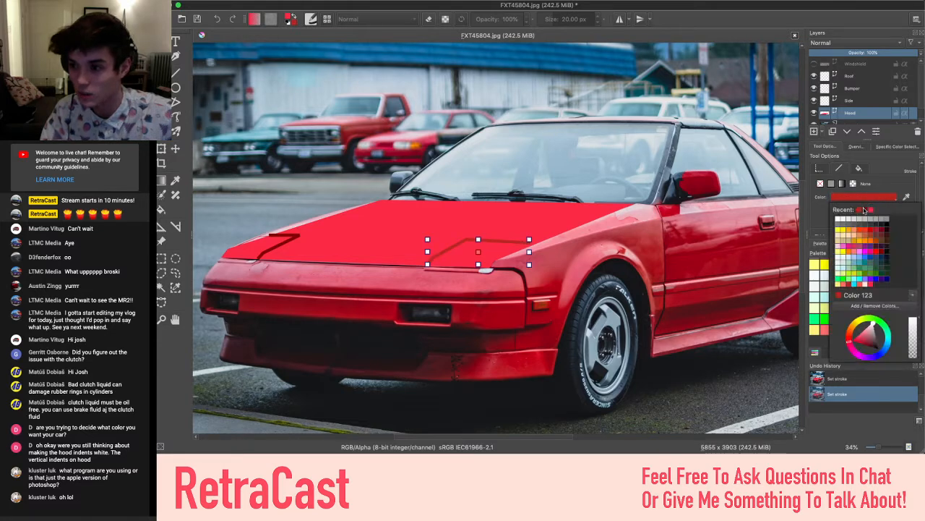
click(864, 210)
click(867, 200)
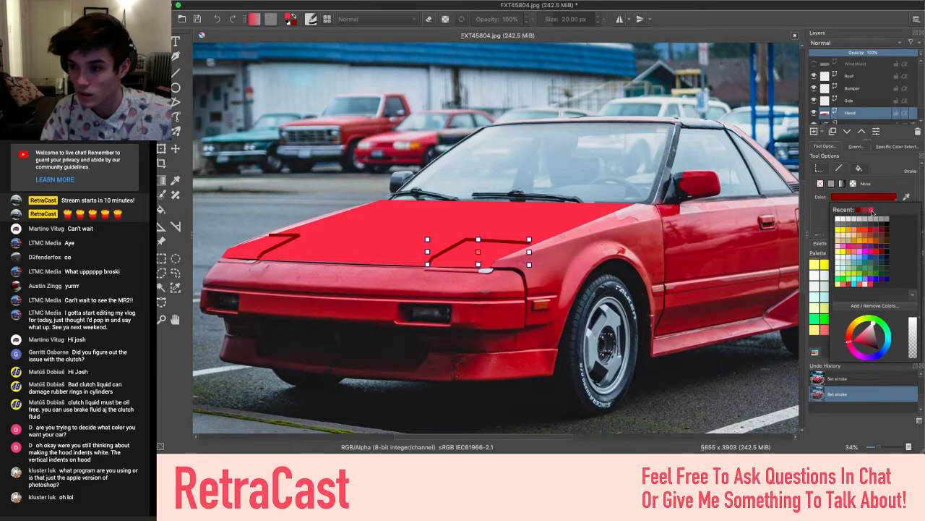
click(871, 210)
click(870, 198)
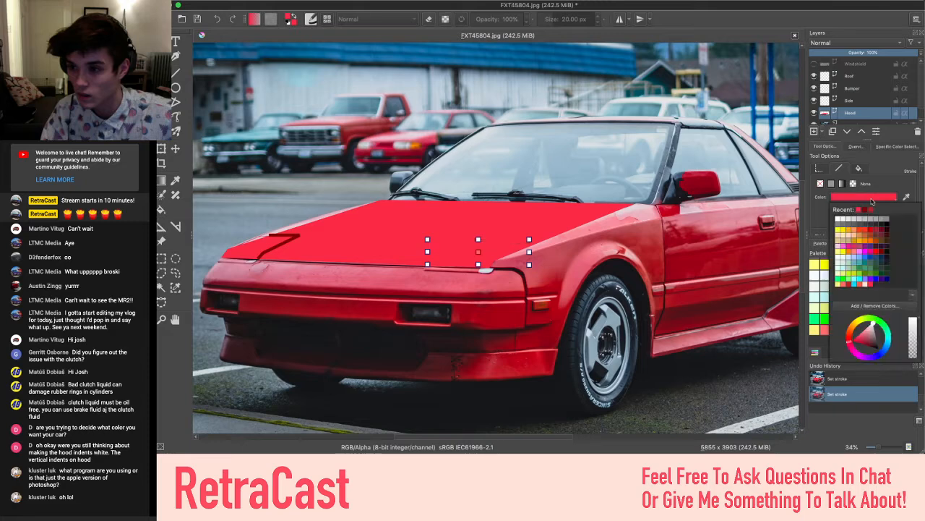
click(866, 210)
click(623, 230)
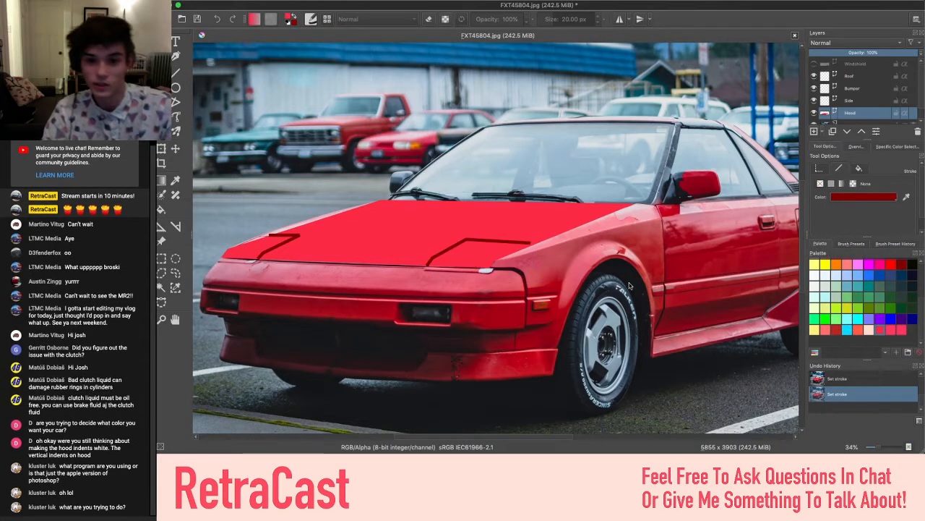
scroll(629, 286, up, 1)
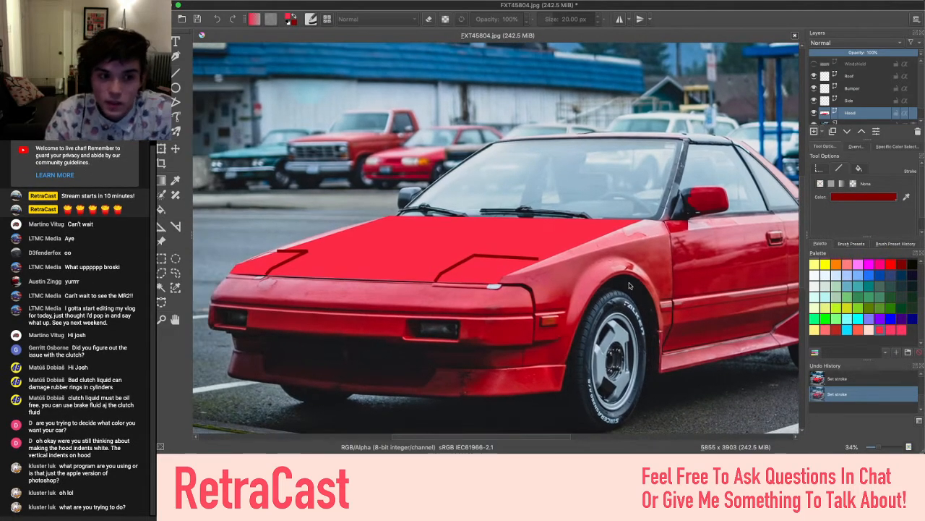
Examine the traced hood and its indent lines against the rest of the car in the photo
scroll(629, 285, down, 4)
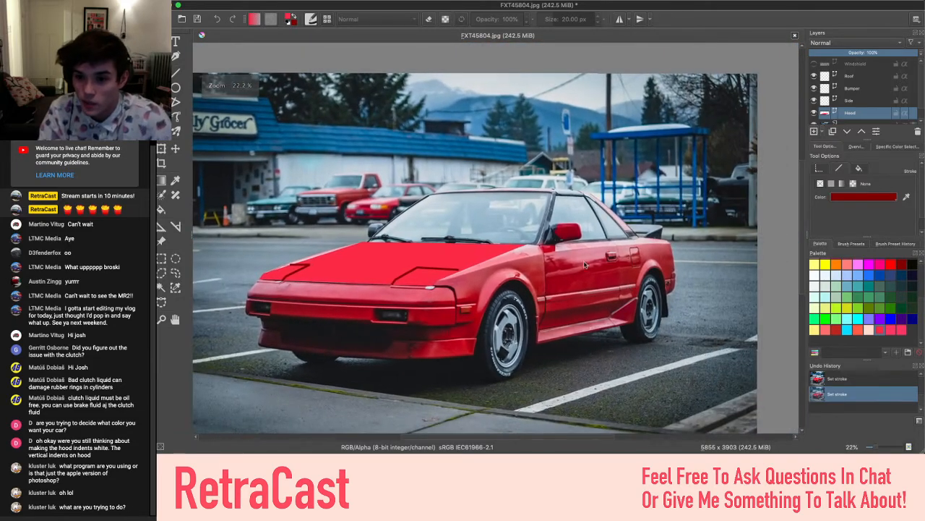
scroll(585, 265, up, 7)
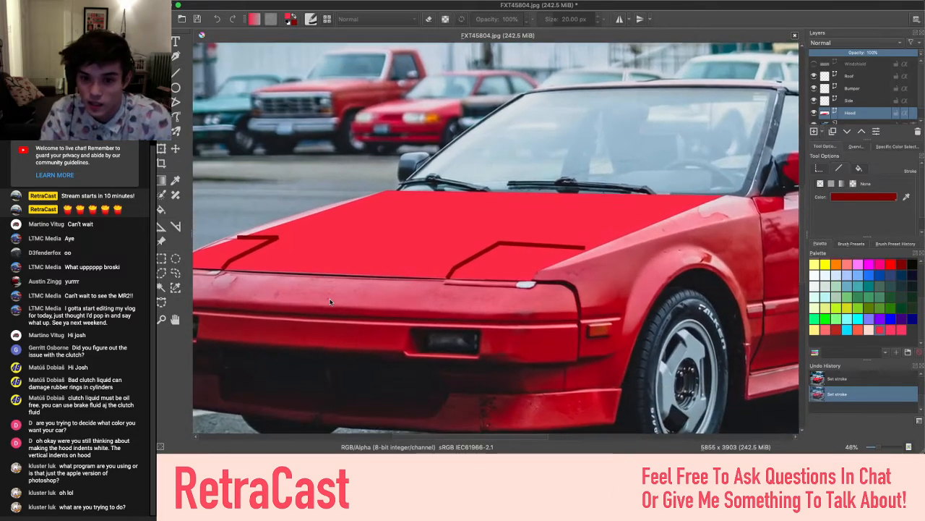
scroll(330, 300, left, 2)
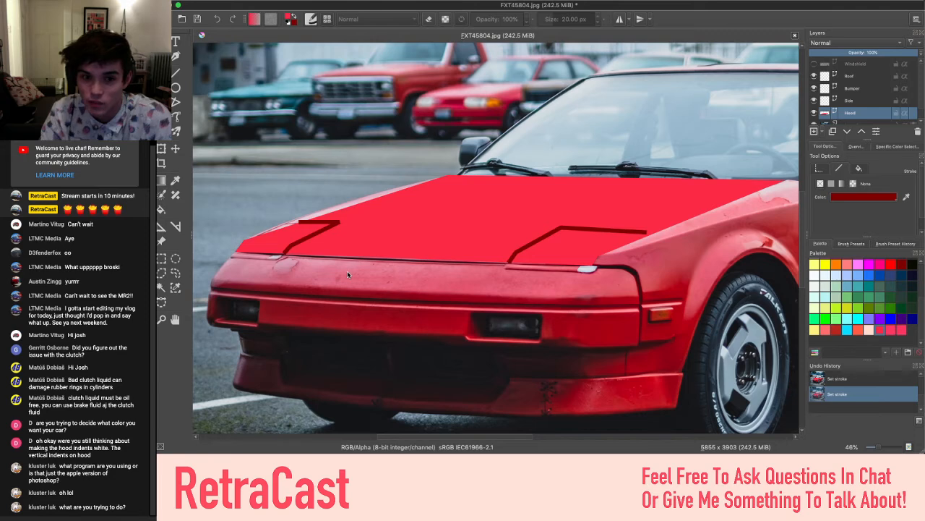
scroll(347, 270, down, 3)
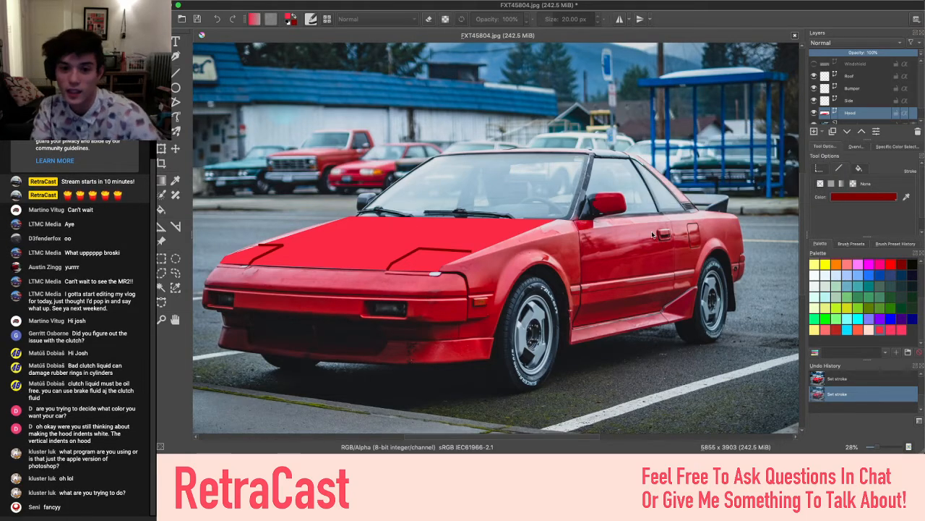
scroll(652, 235, up, 2)
drag(405, 321, 437, 279)
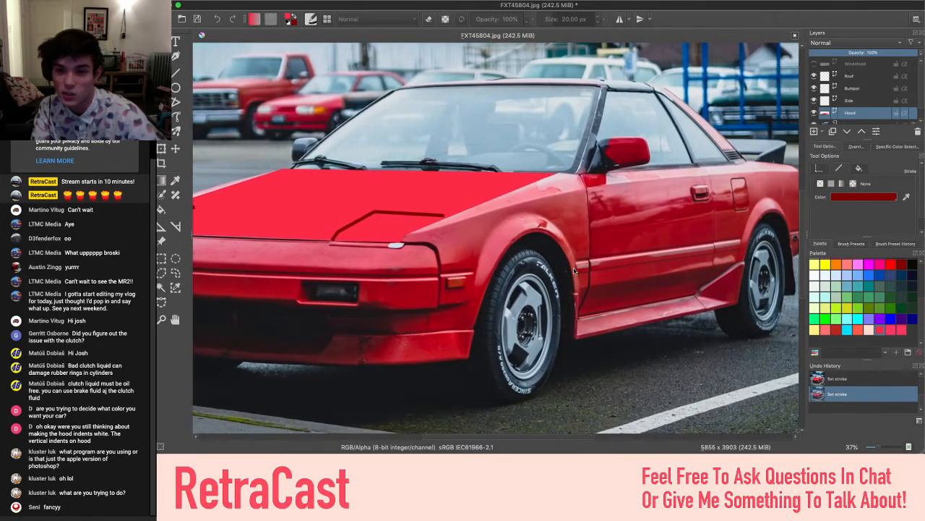
drag(525, 204, 428, 189)
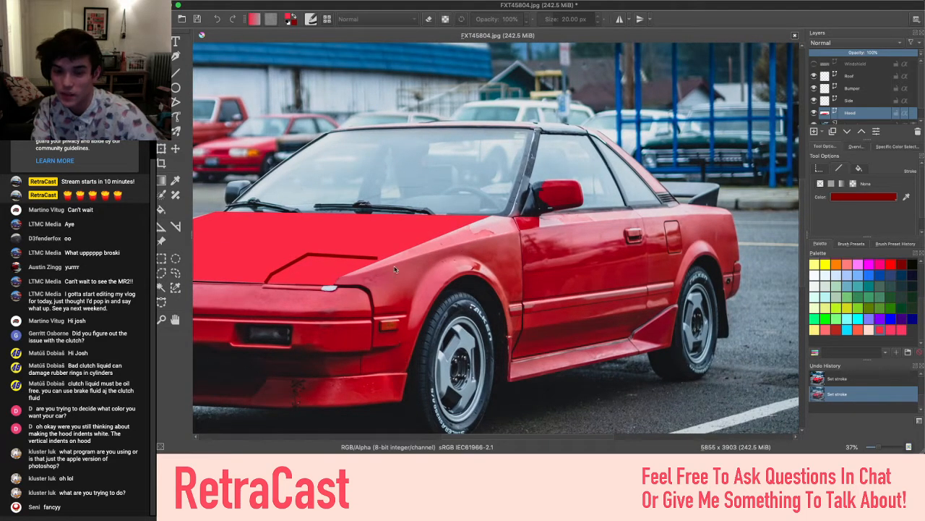
scroll(395, 270, left, 5)
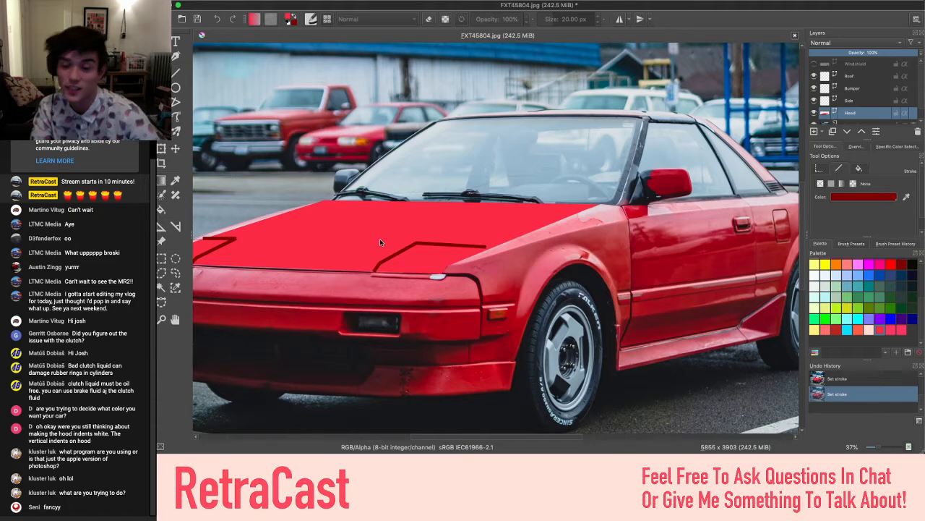
scroll(343, 309, left, 3)
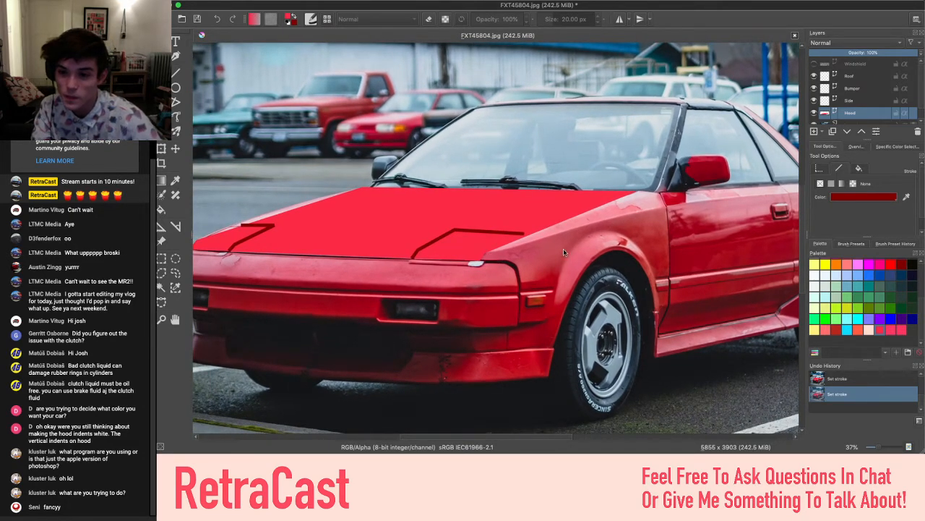
scroll(589, 260, right, 6)
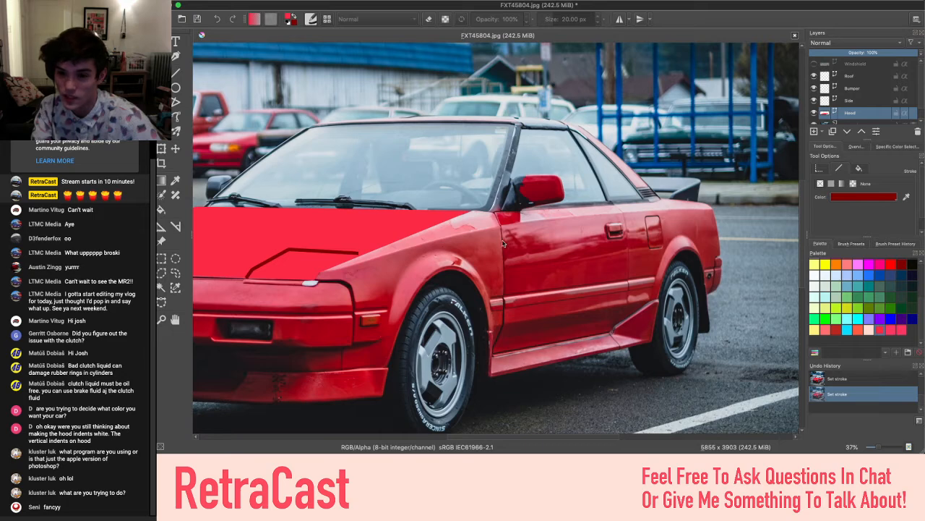
scroll(498, 355, left, 4)
scroll(498, 355, down, 2)
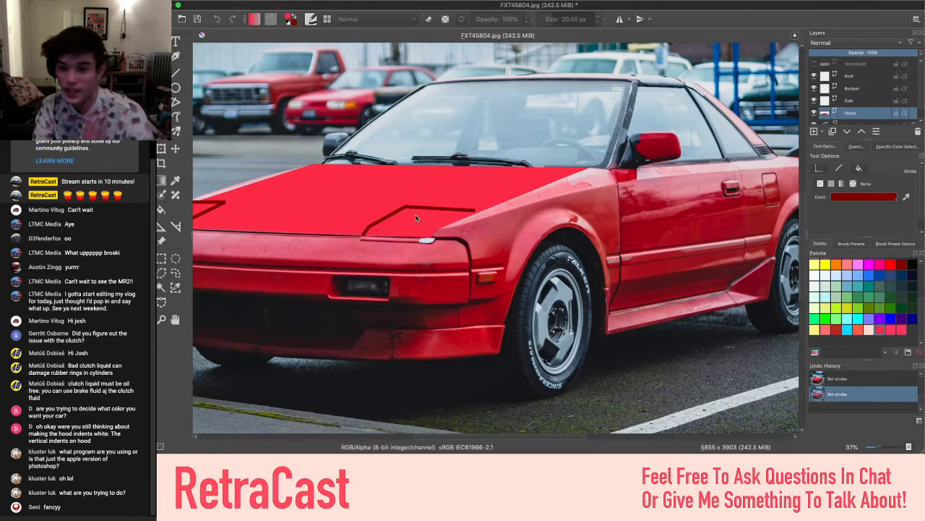
scroll(416, 217, right, 3)
scroll(415, 217, up, 2)
scroll(415, 218, right, 1)
scroll(416, 218, up, 1)
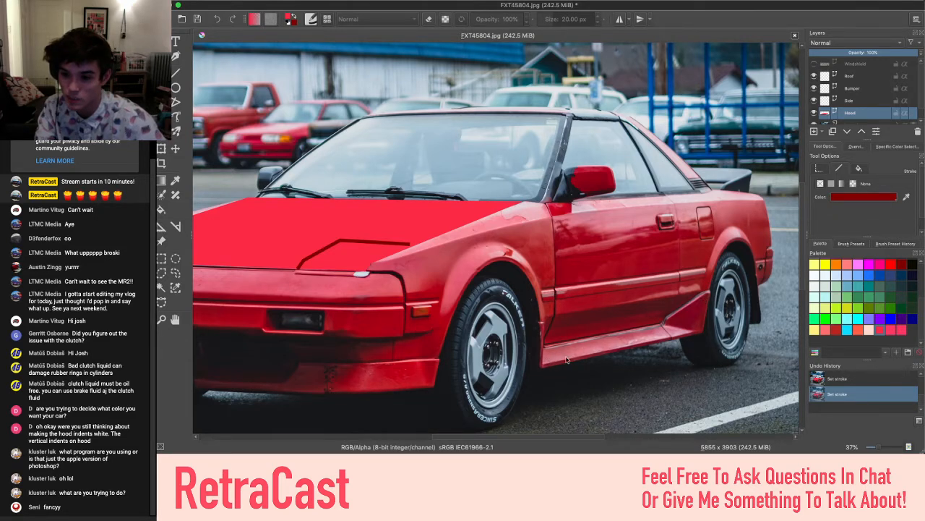
scroll(390, 252, left, 5)
scroll(379, 254, up, 2)
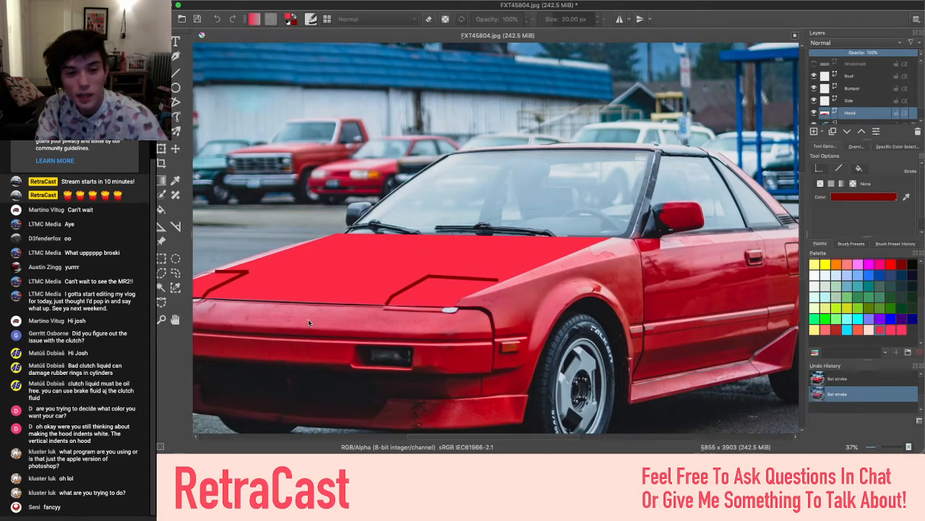
scroll(528, 228, left, 4)
scroll(528, 229, down, 1)
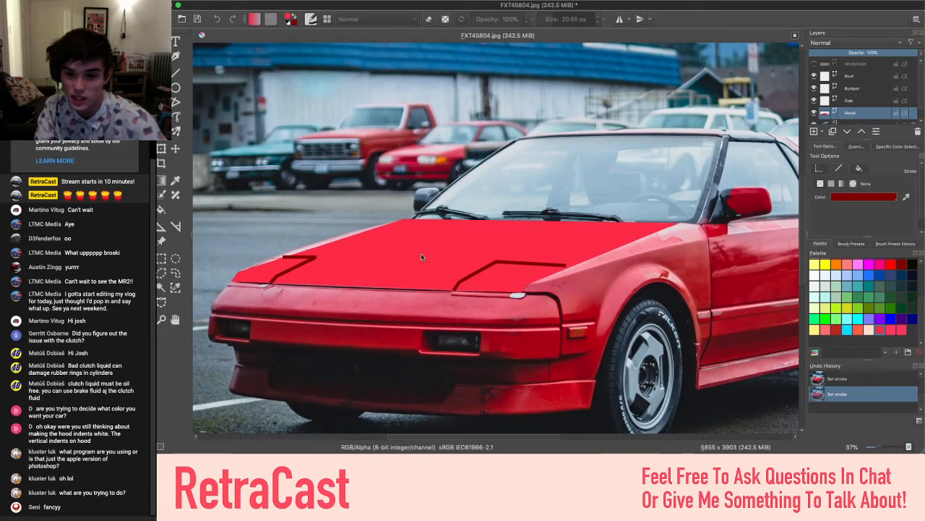
double_click(850, 114)
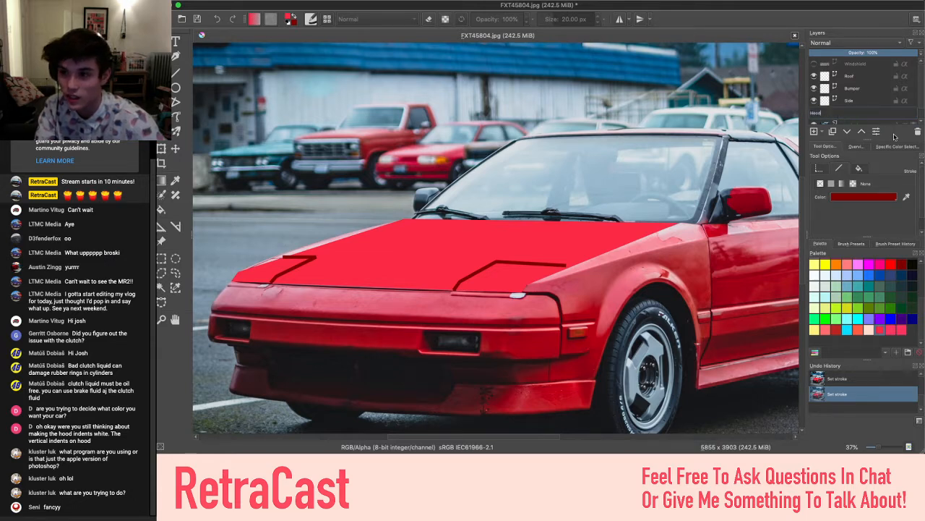
key(Return)
click(905, 113)
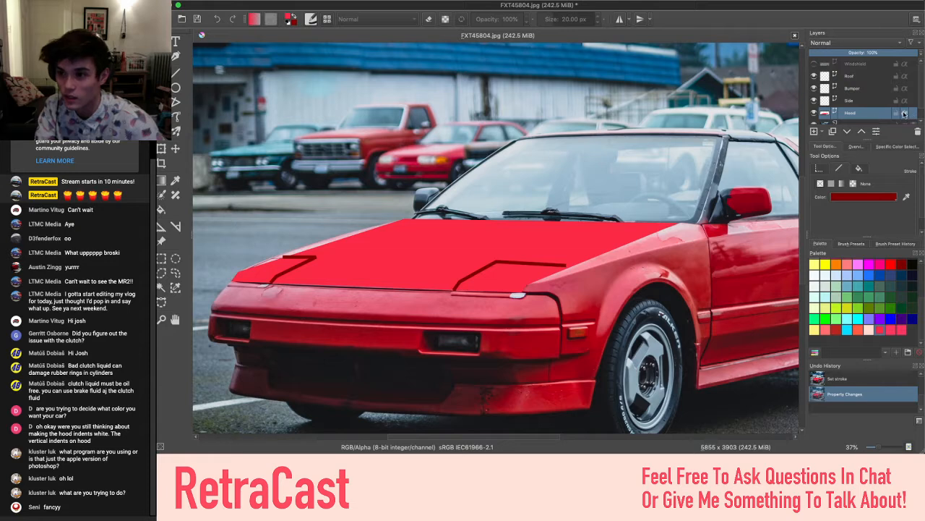
click(904, 113)
right_click(843, 114)
click(844, 118)
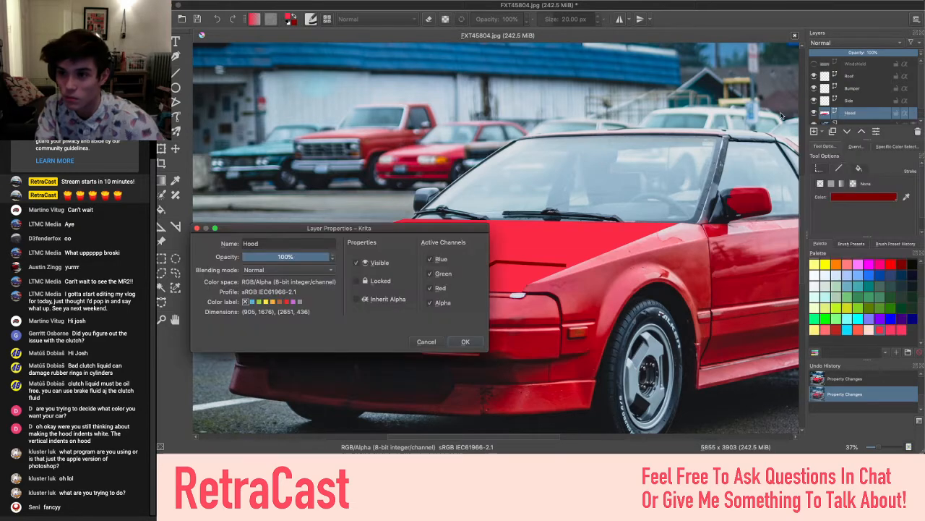
key(Escape)
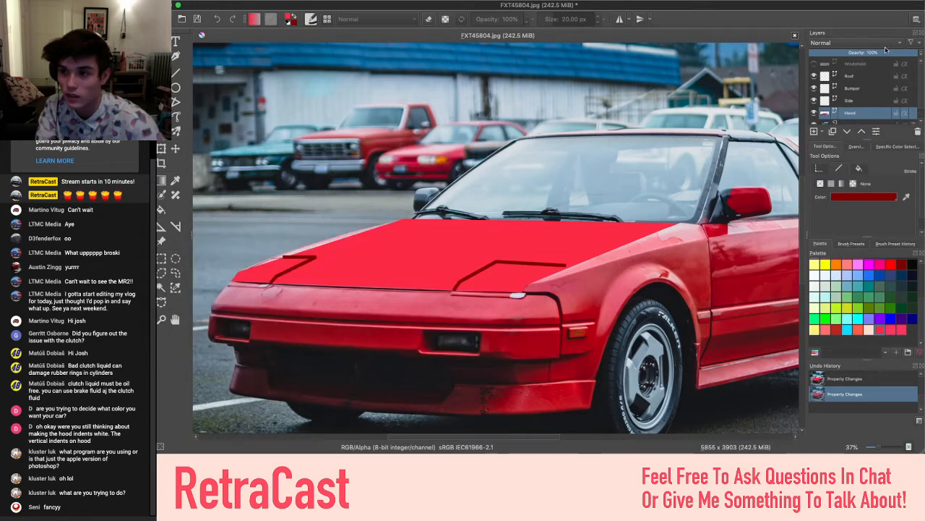
Lower the Hood layer's opacity to 62% and draw a trial straight line along the hood's far-side crease
mouse_move(877, 52)
mouse_down()
mouse_move(860, 52)
mouse_move(878, 52)
mouse_up()
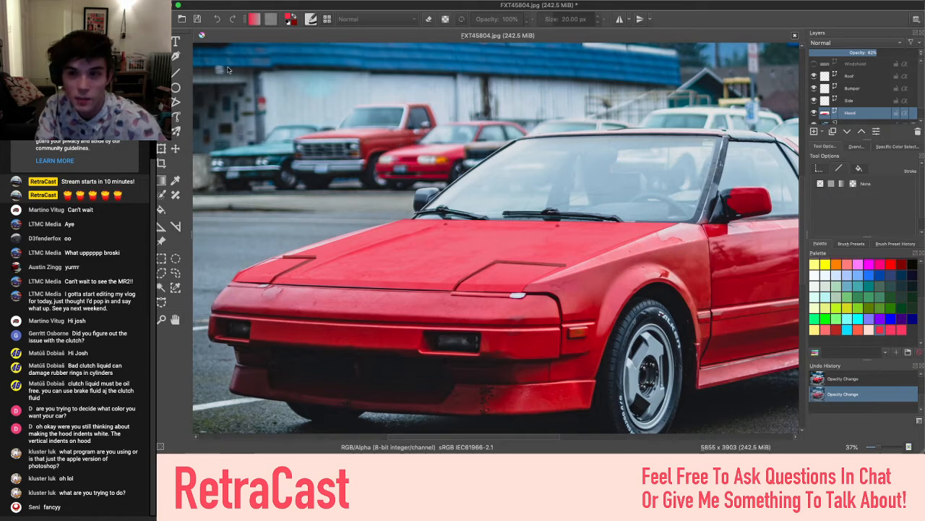
click(176, 75)
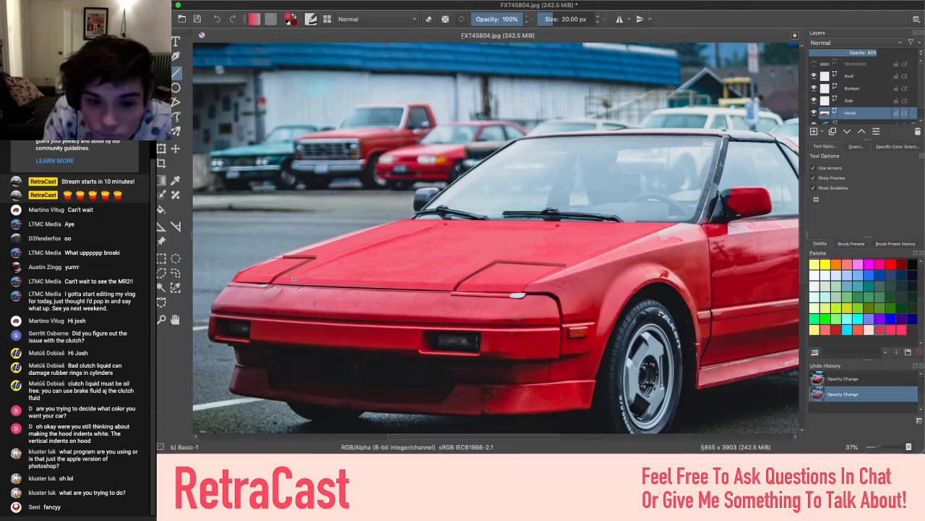
drag(293, 279, 431, 228)
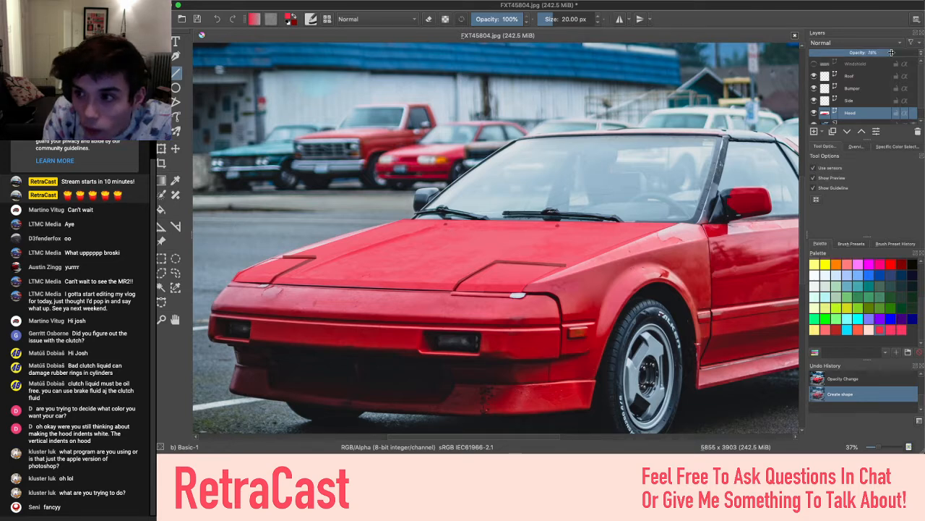
click(907, 53)
drag(907, 53, 876, 52)
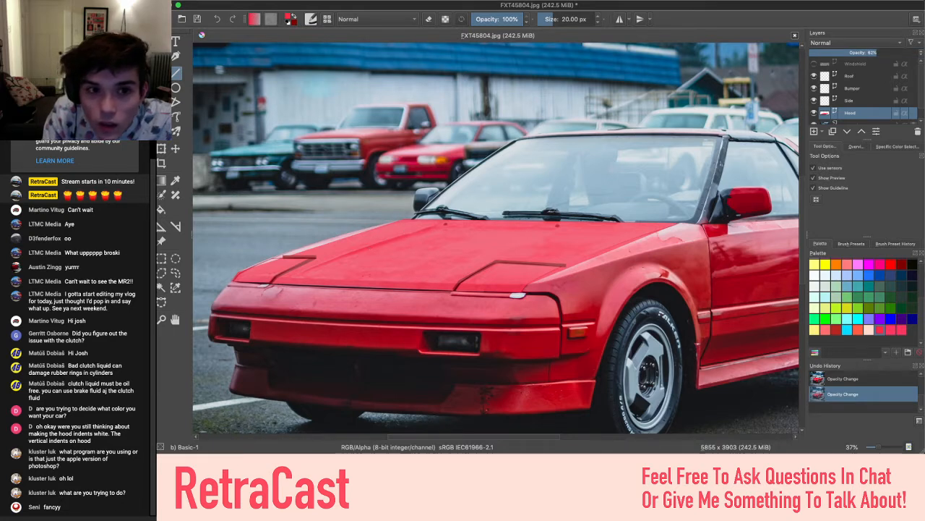
Delete the trial crease line from the Hood layer
click(161, 41)
click(391, 239)
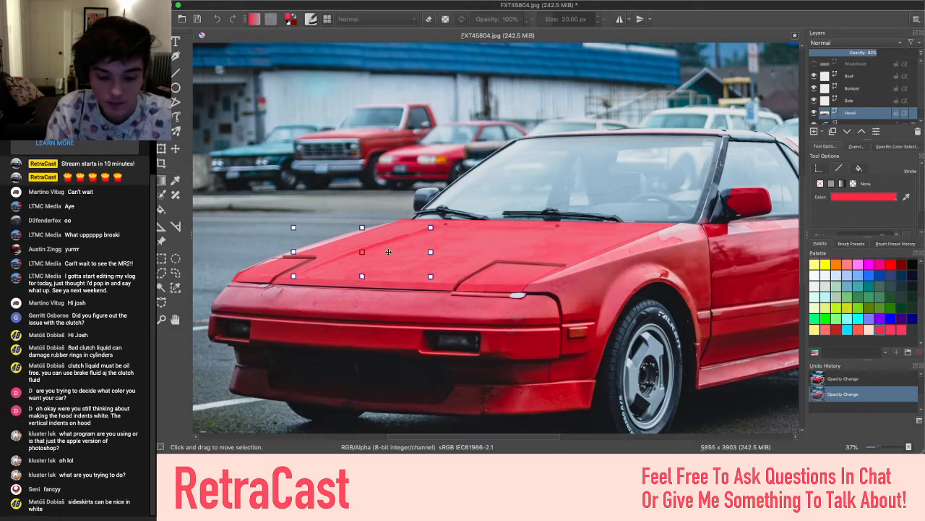
key(Delete)
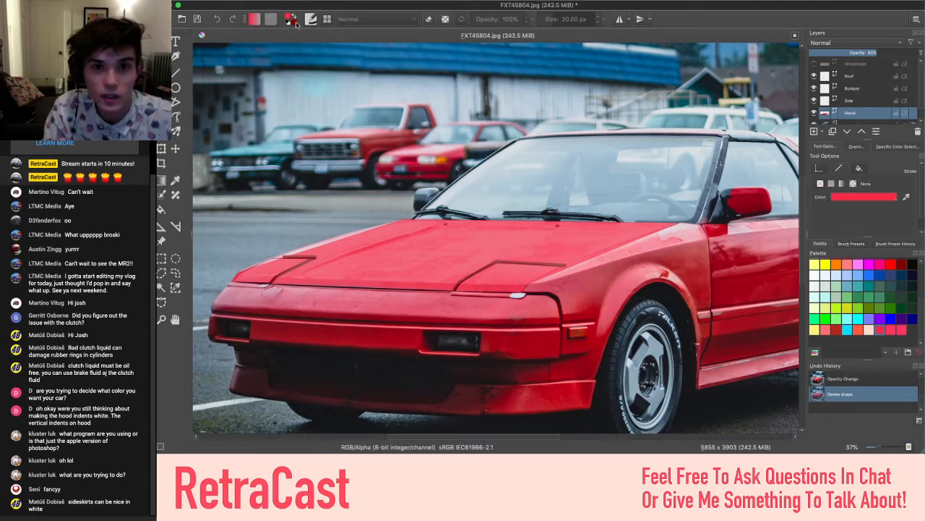
Try a Color 127 line across the hood with the Hood layer at 100% opacity, and undo it
click(290, 19)
click(394, 242)
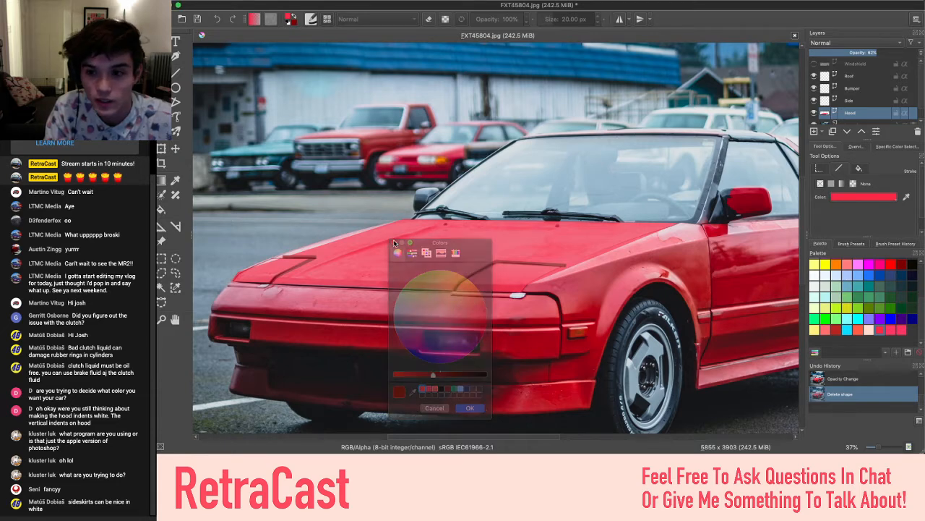
click(175, 73)
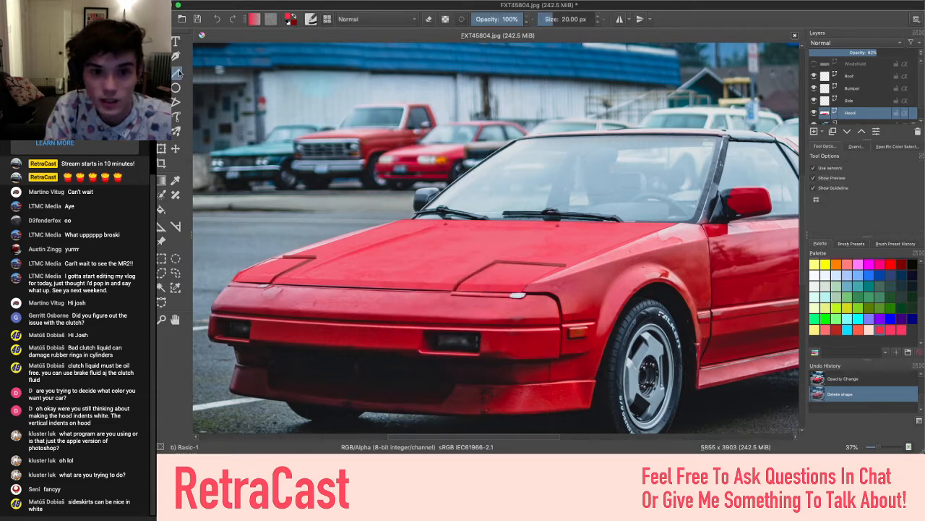
click(879, 329)
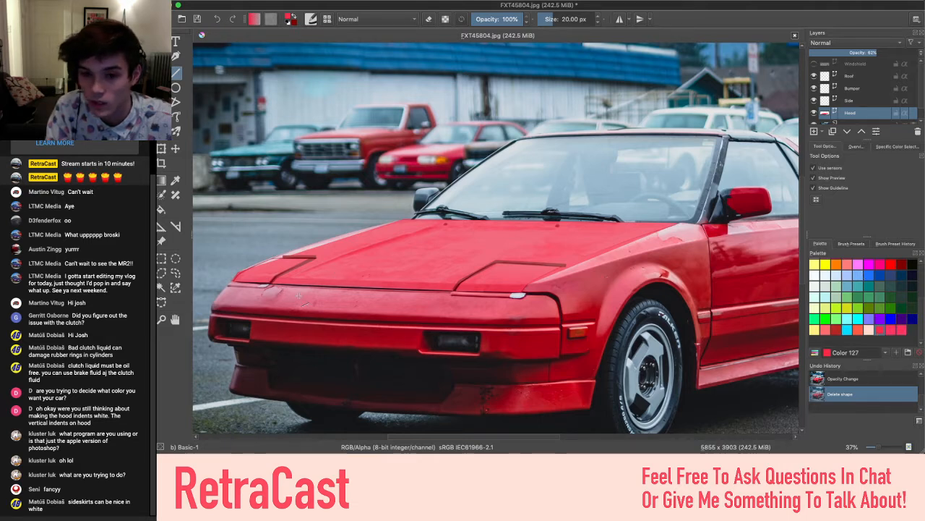
drag(860, 52, 918, 52)
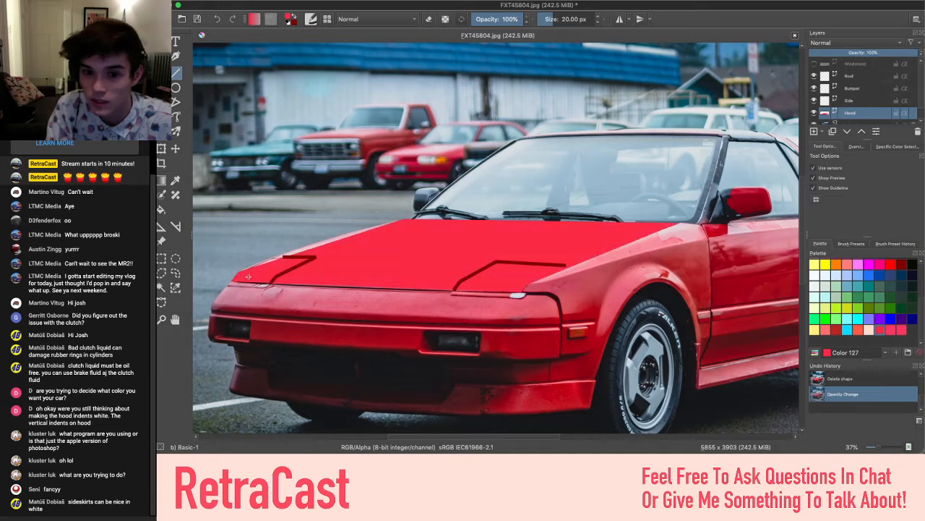
drag(325, 264, 455, 257)
key(ctrl+z)
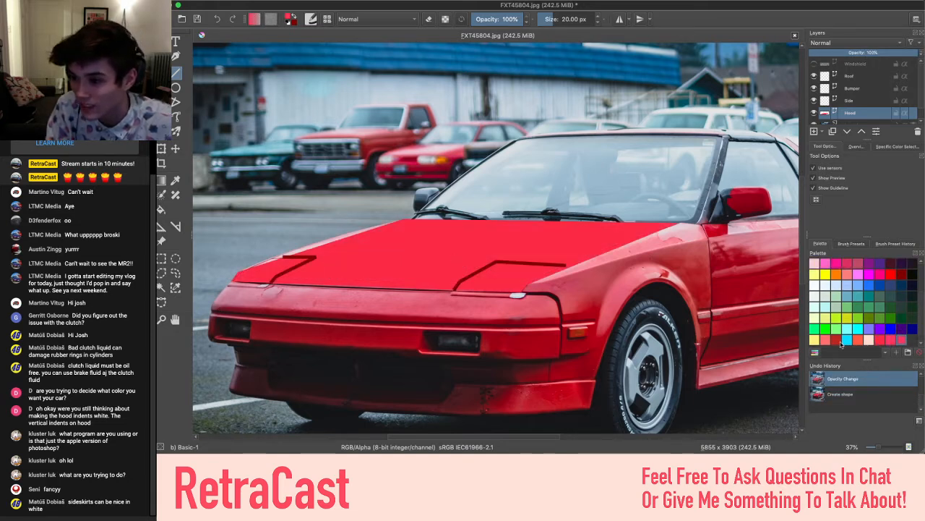
Try Color 123 as the foreground colour, return to Color 127, and redo and undo the trial line
click(836, 340)
click(880, 342)
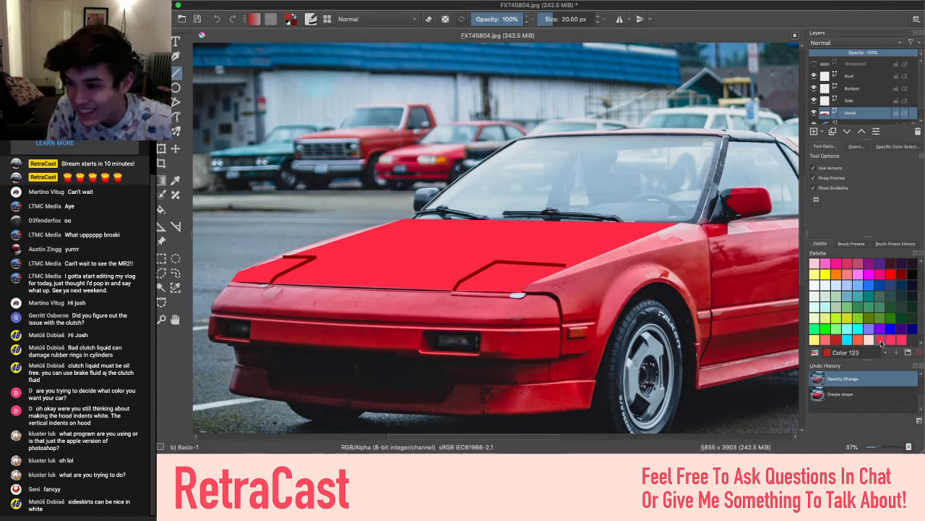
key(ctrl+shift+z)
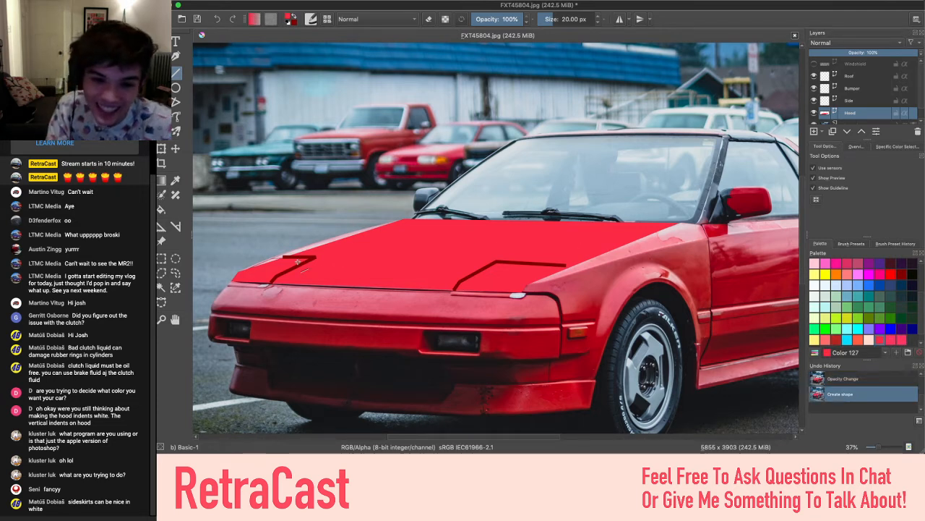
key(ctrl+z)
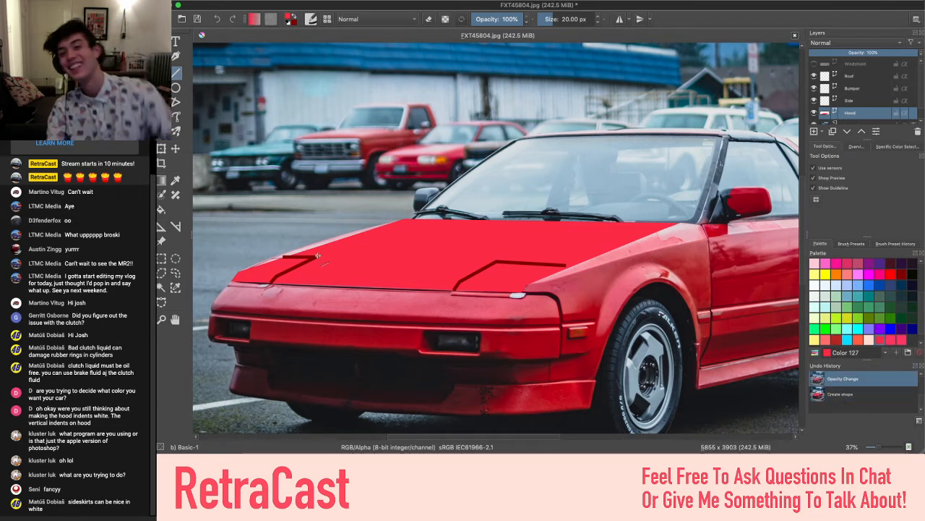
click(291, 22)
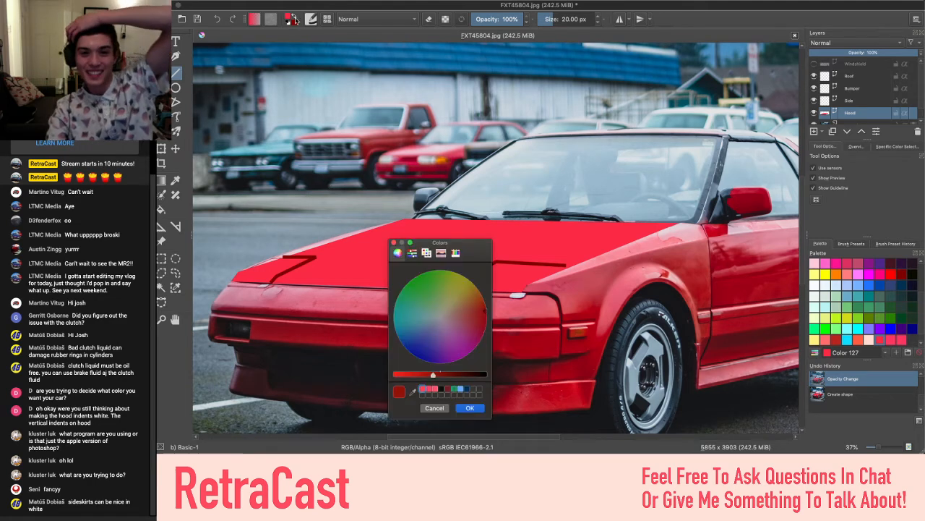
click(392, 243)
click(292, 19)
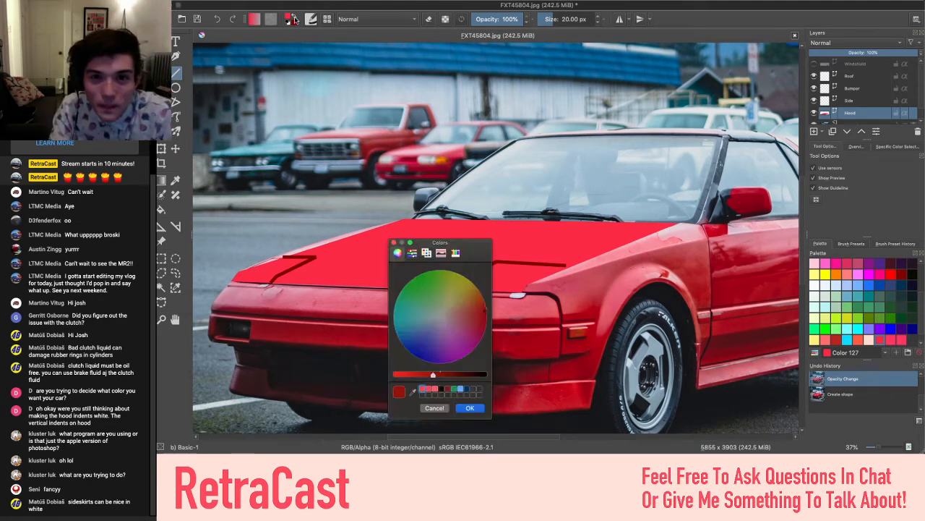
click(393, 242)
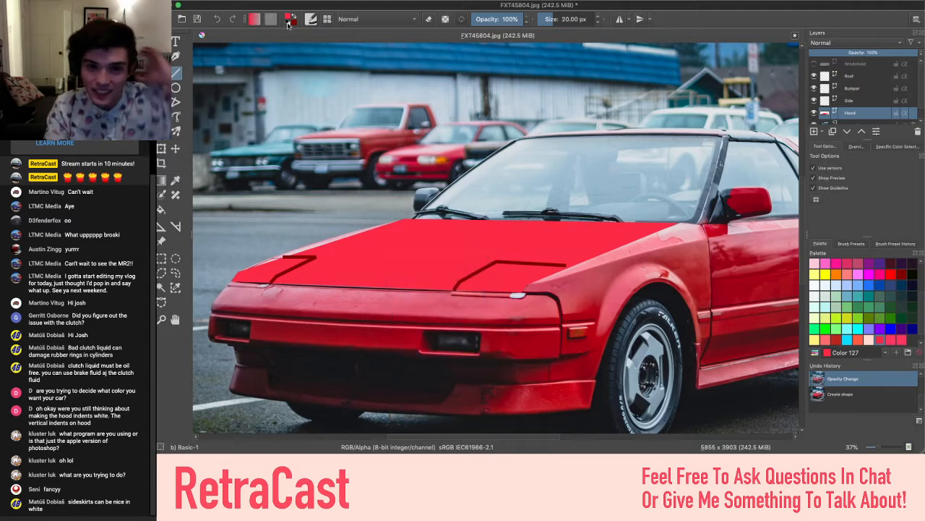
Swap the foreground and background colours to draw in dark red, test a line across the hood, and undo it
click(294, 18)
drag(349, 286, 451, 235)
key(ctrl+z)
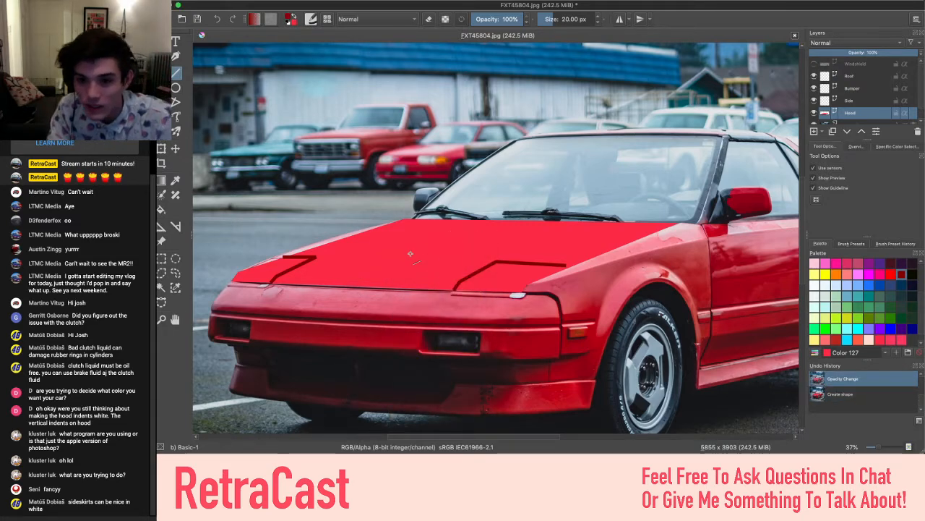
Lower the Hood layer's opacity to 58% and draw a dark red straight line along the hood's far-side crease
scroll(362, 211, up, 3)
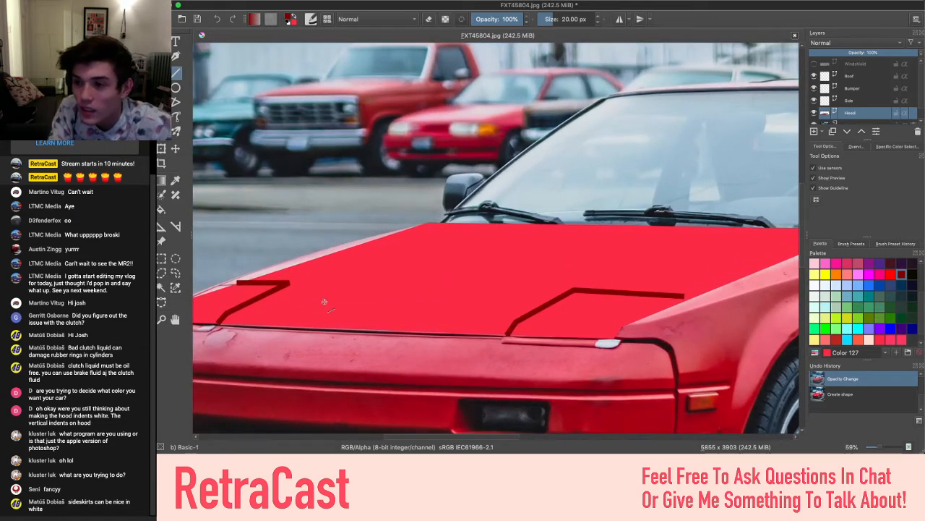
drag(269, 298, 290, 266)
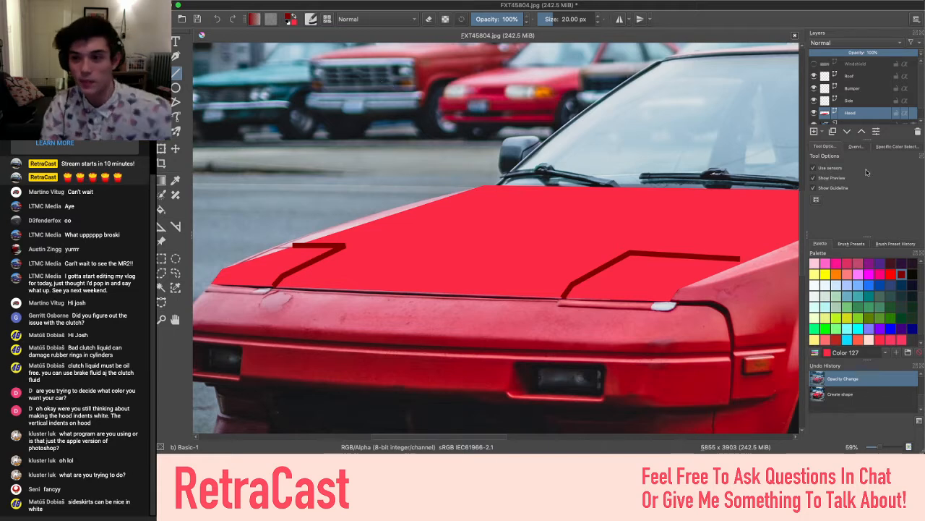
click(866, 52)
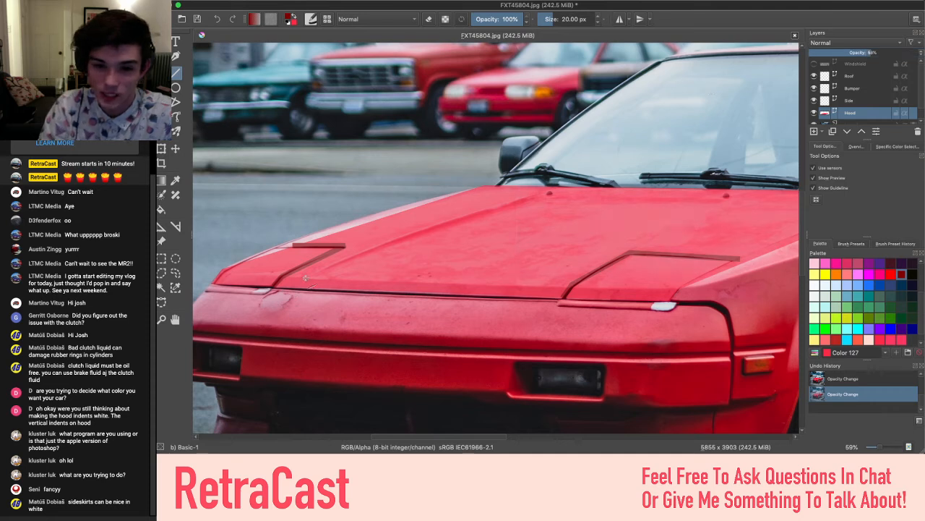
drag(362, 259, 530, 196)
scroll(530, 196, right, 5)
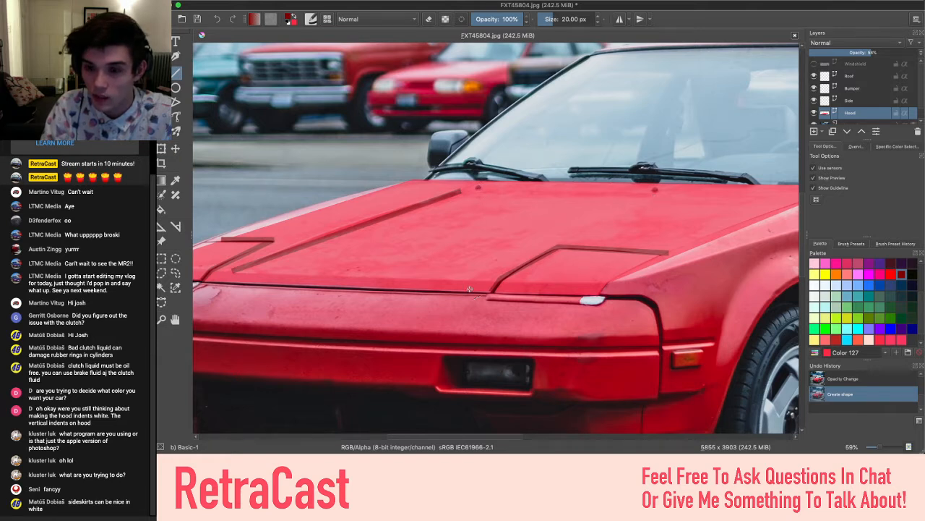
Preview the hood with the Hood layer's opacity at 0%, and undo both that change and the last crease line
drag(872, 46, 733, 50)
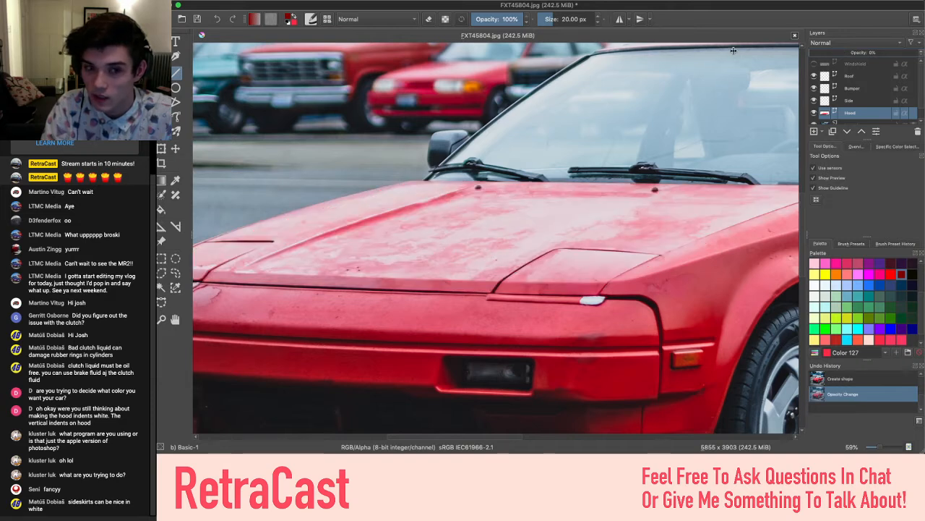
key(super+z)
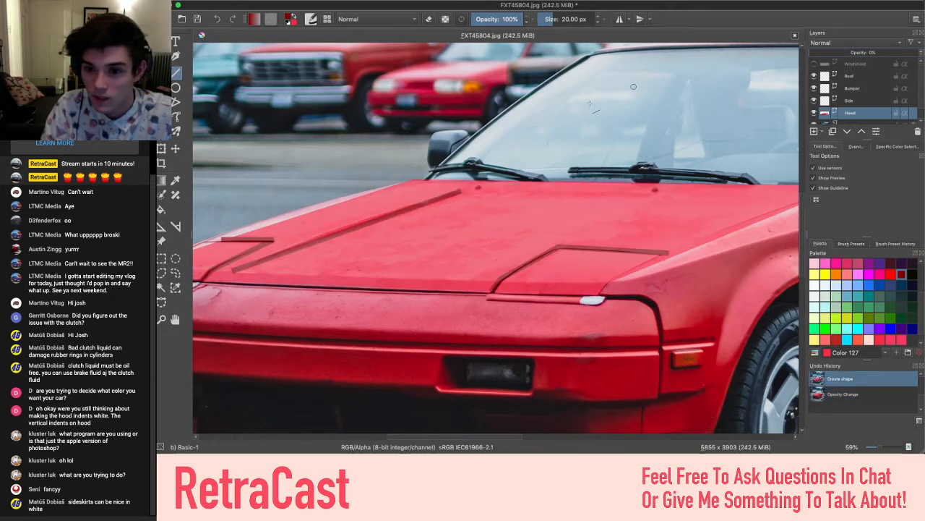
key(super+z)
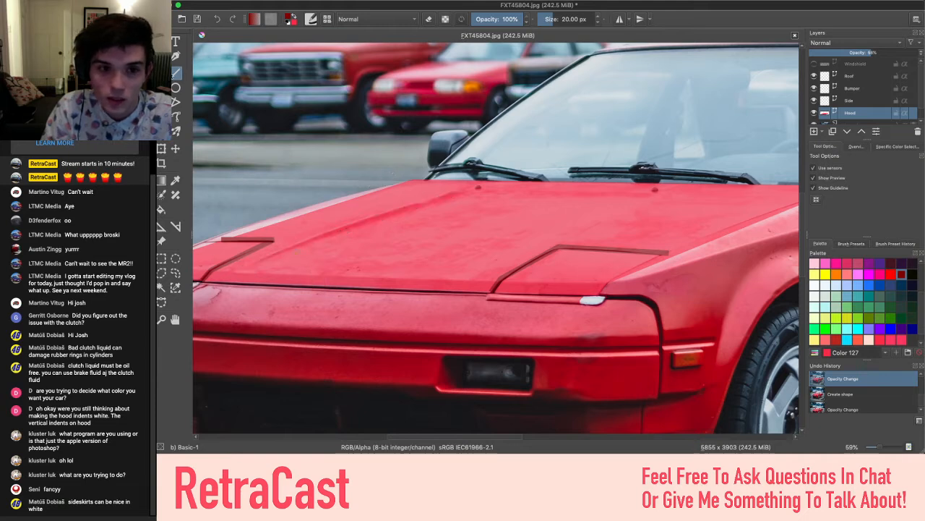
Draw a dark red polyline along the hood's raised crease and across its rear edge below the windshield
click(174, 104)
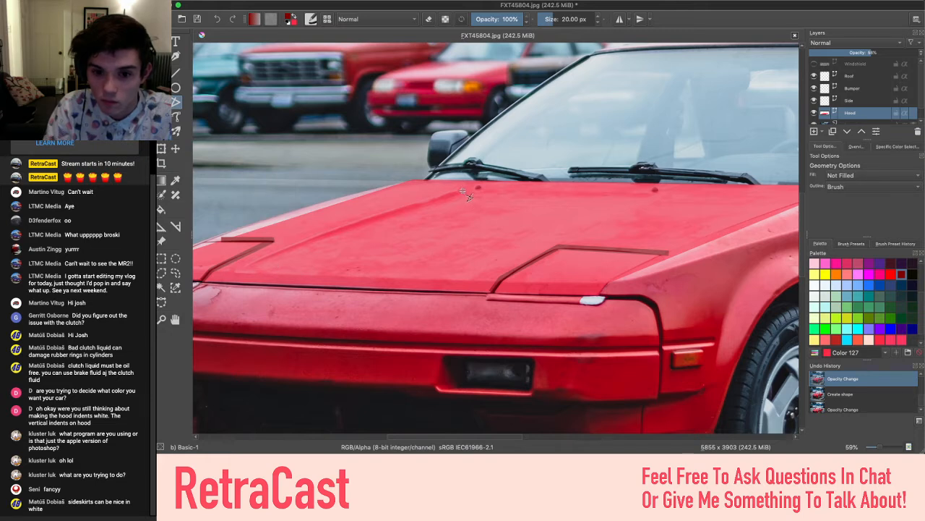
double_click(372, 240)
key(ctrl+z)
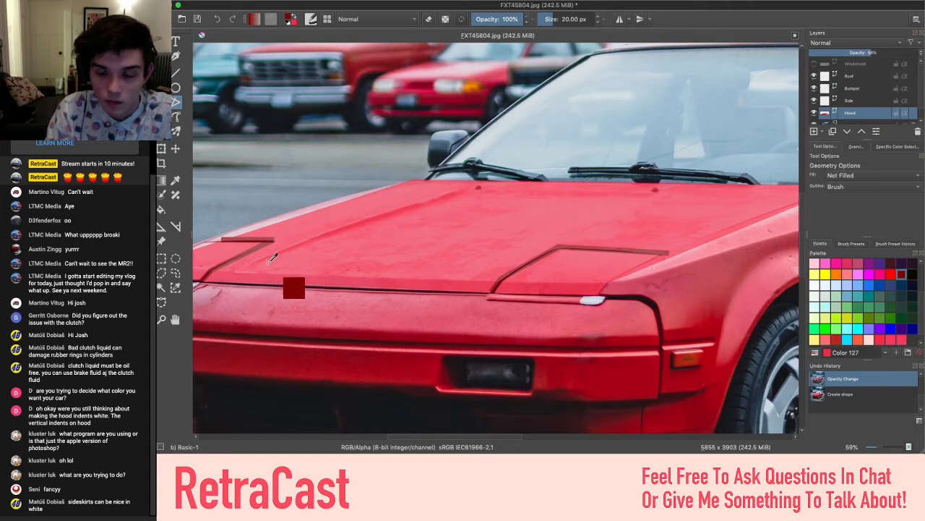
click(457, 192)
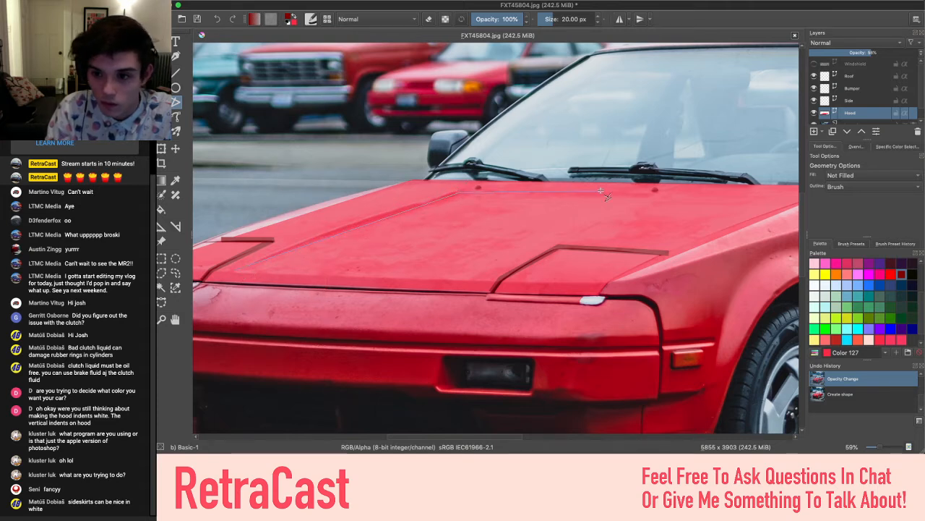
double_click(651, 197)
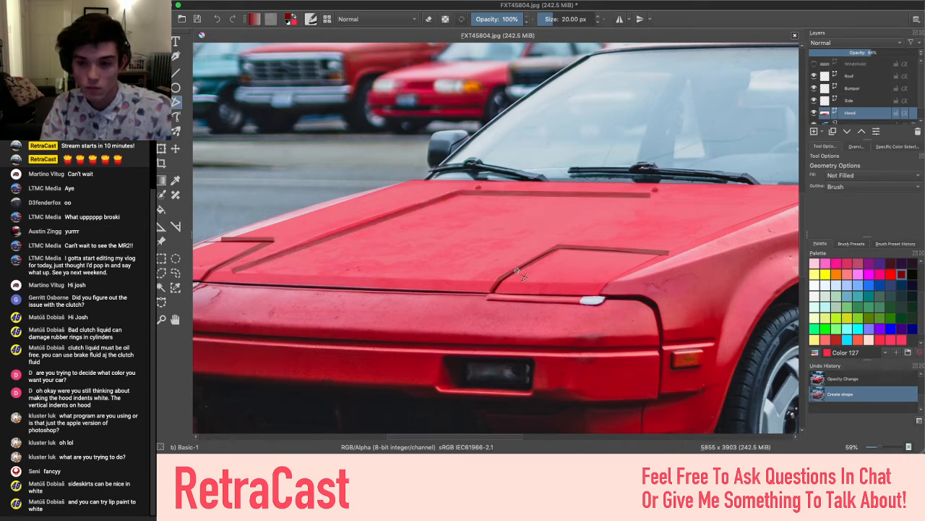
Raise the Hood layer's opacity to 100% to check the painted lines, and reduce it to about 55%
scroll(535, 271, down, 5)
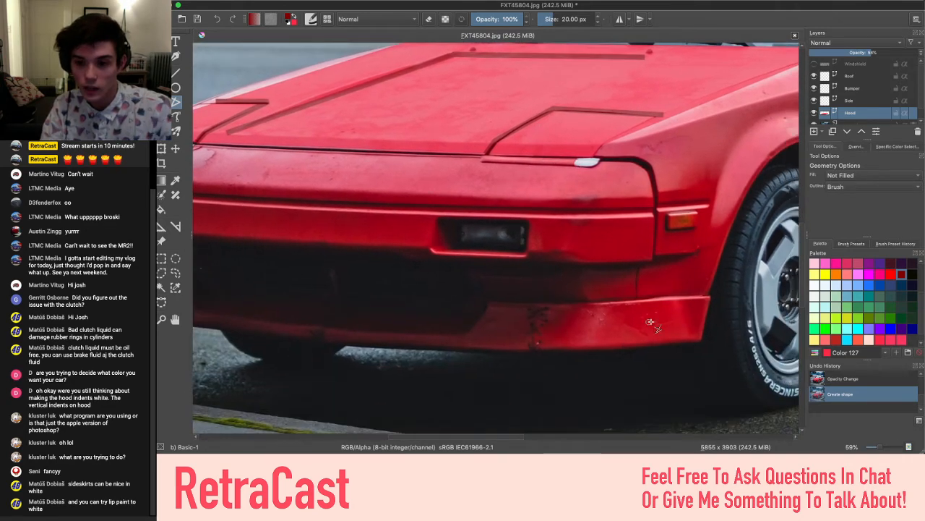
scroll(653, 316, down, 5)
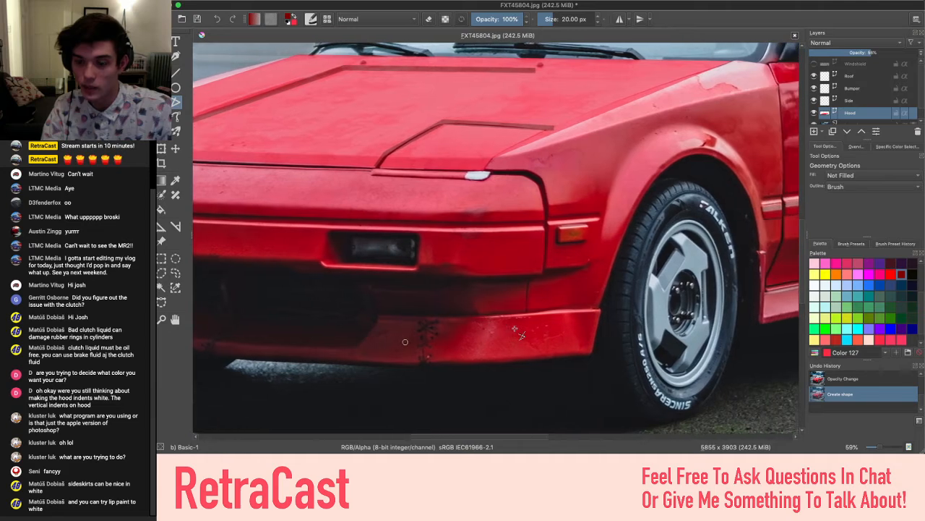
scroll(515, 330, down, 3)
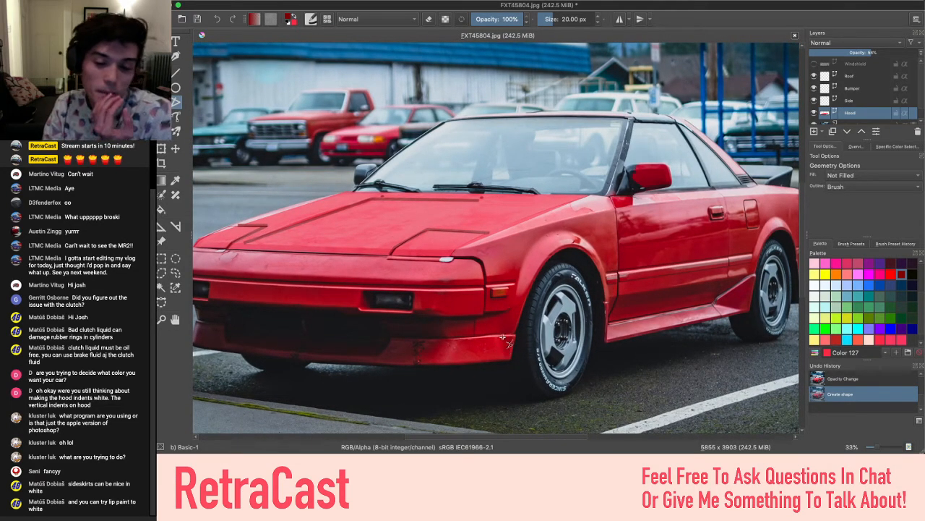
scroll(389, 274, up, 3)
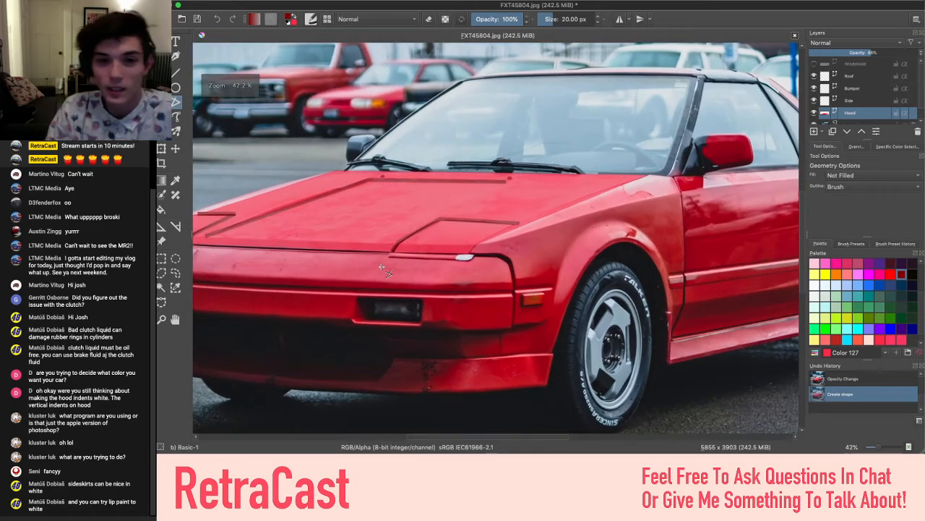
scroll(692, 97, left, 2)
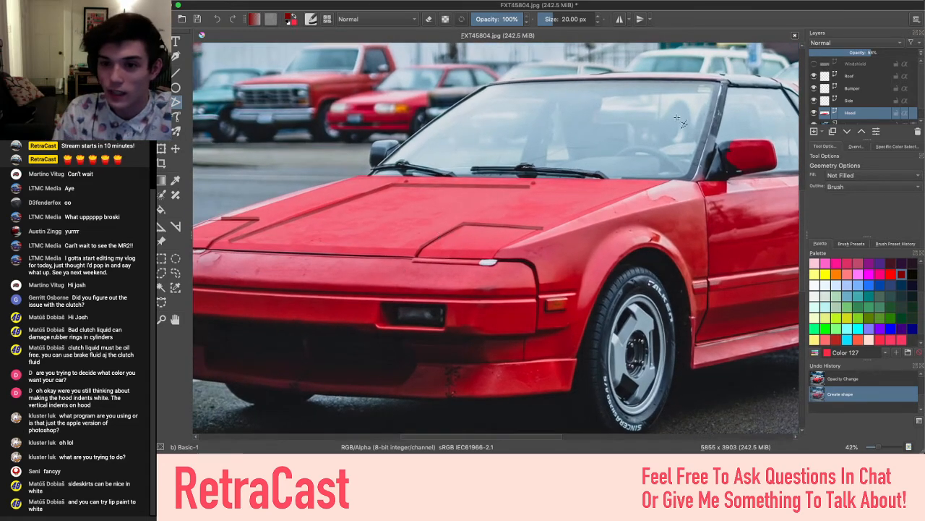
drag(872, 52, 921, 52)
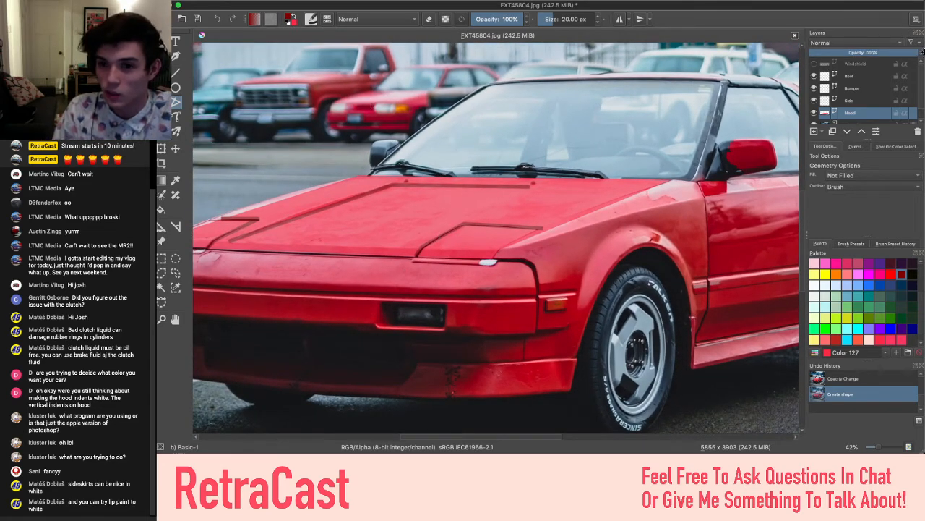
scroll(266, 194, left, 3)
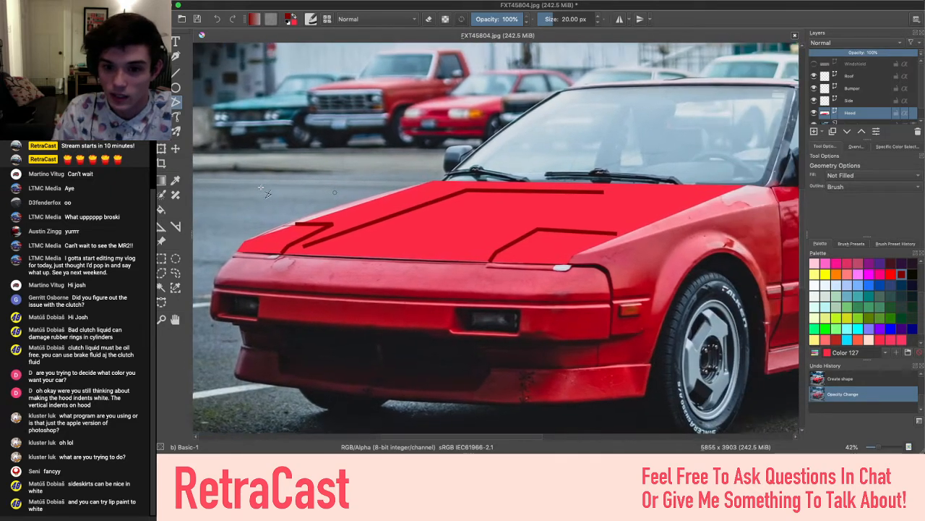
scroll(266, 194, down, 1)
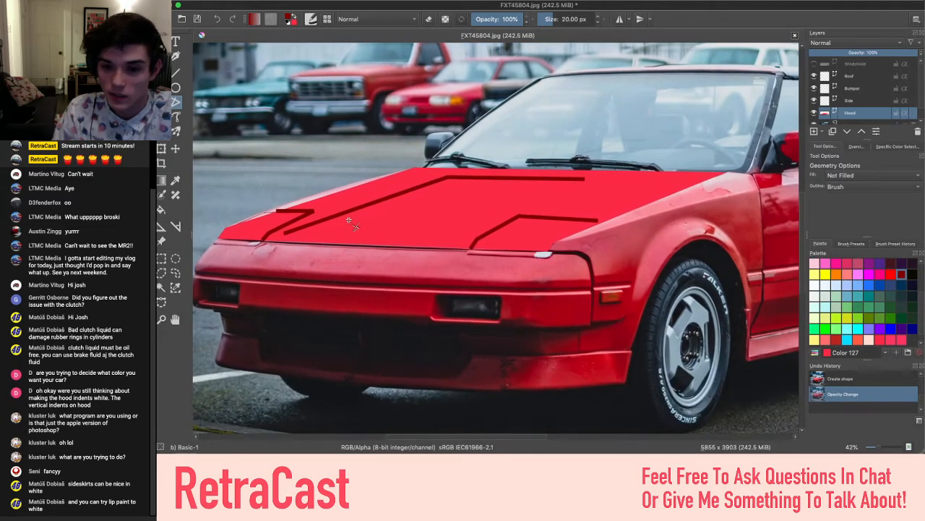
drag(581, 257, 516, 294)
click(872, 53)
mouse_move(873, 54)
mouse_down()
mouse_move(914, 54)
mouse_move(871, 53)
mouse_up()
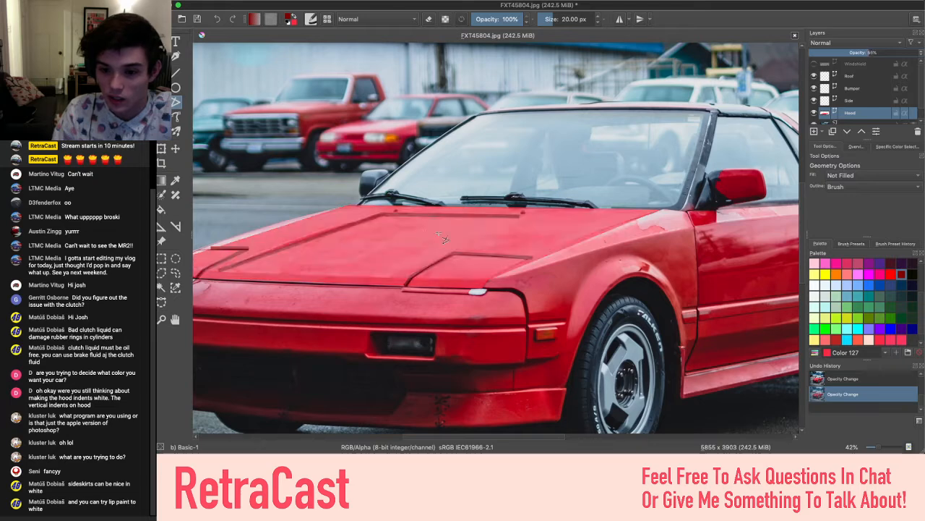
drag(446, 242, 579, 245)
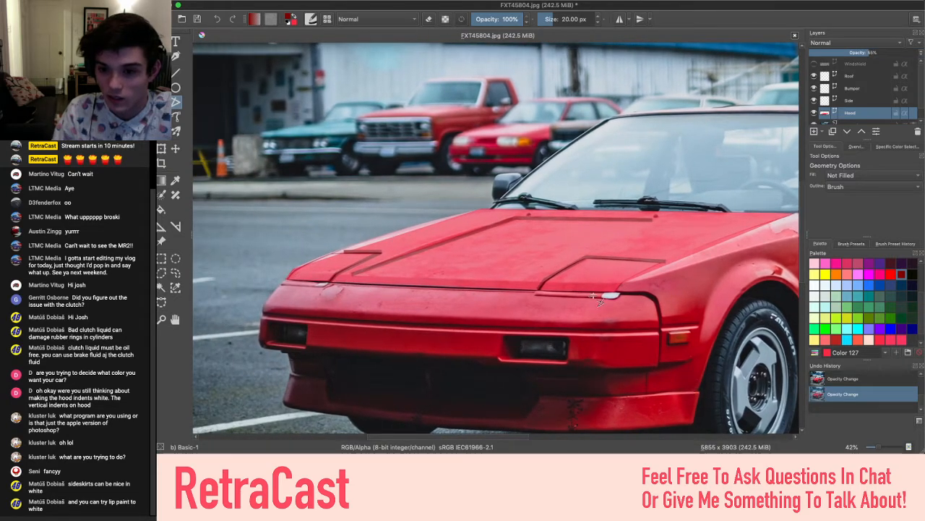
scroll(909, 296, down, 1)
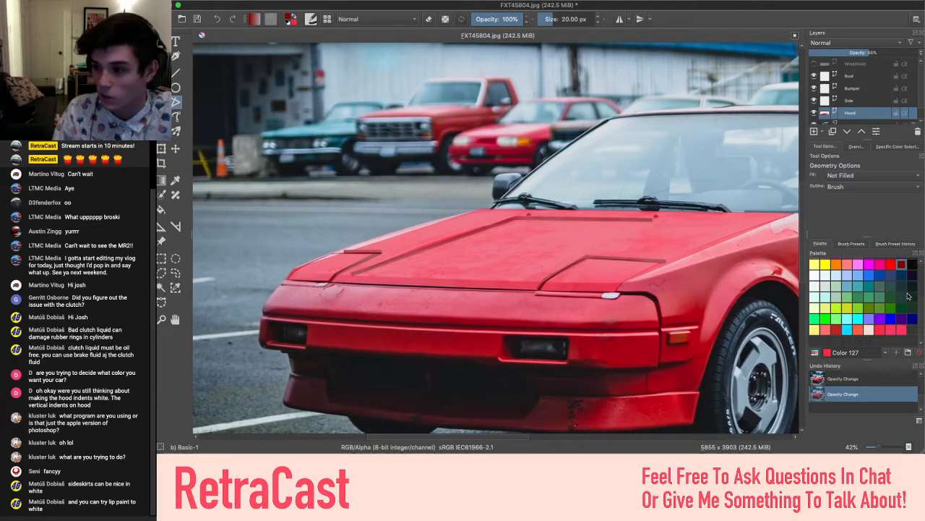
click(909, 353)
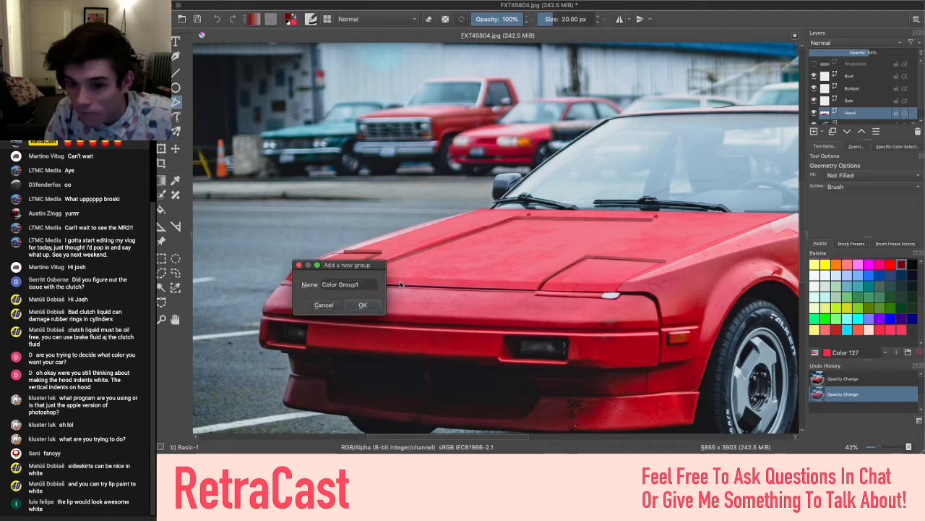
click(326, 305)
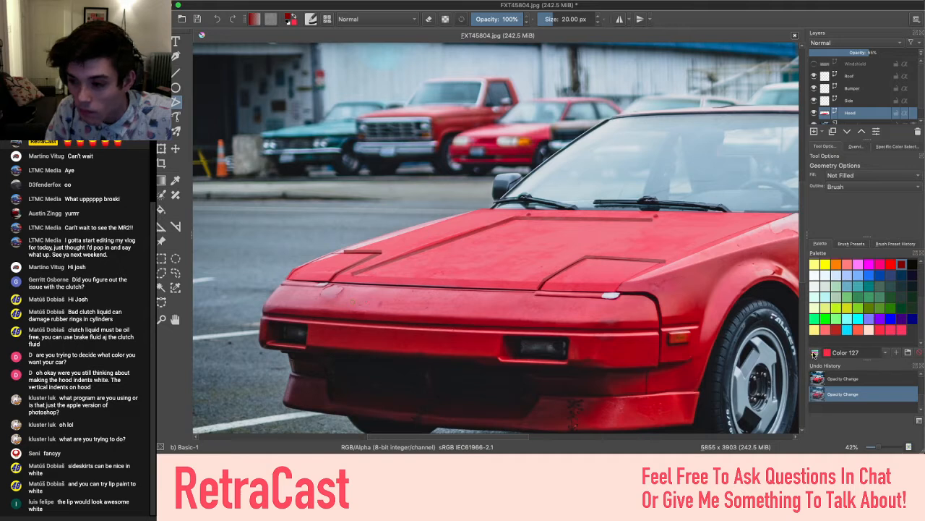
click(815, 353)
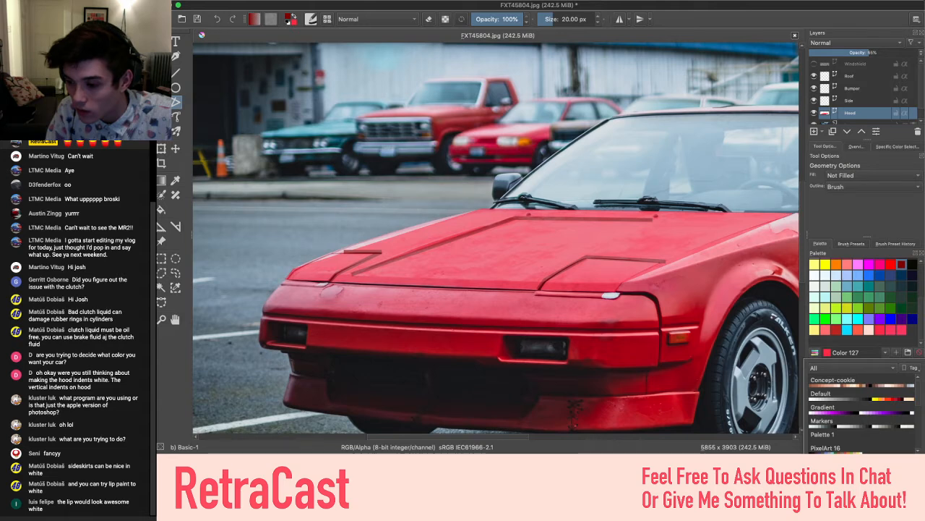
click(814, 463)
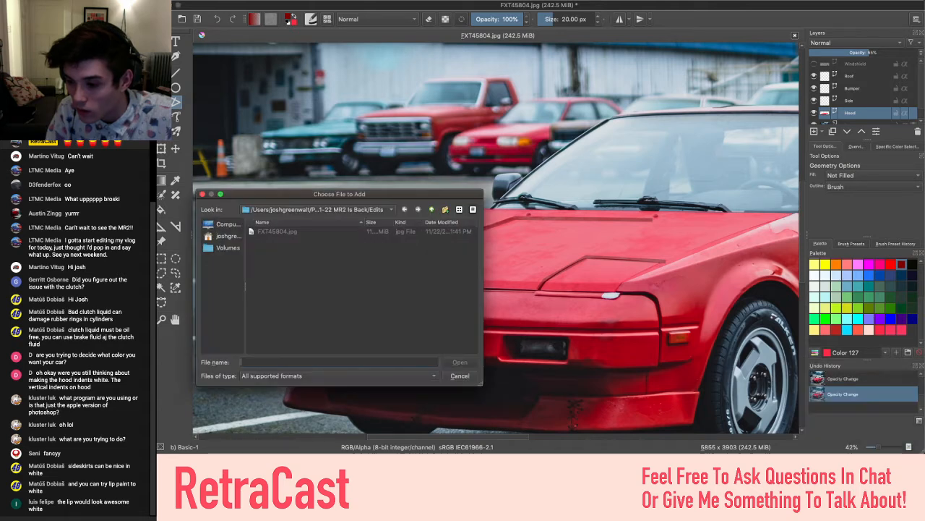
click(461, 376)
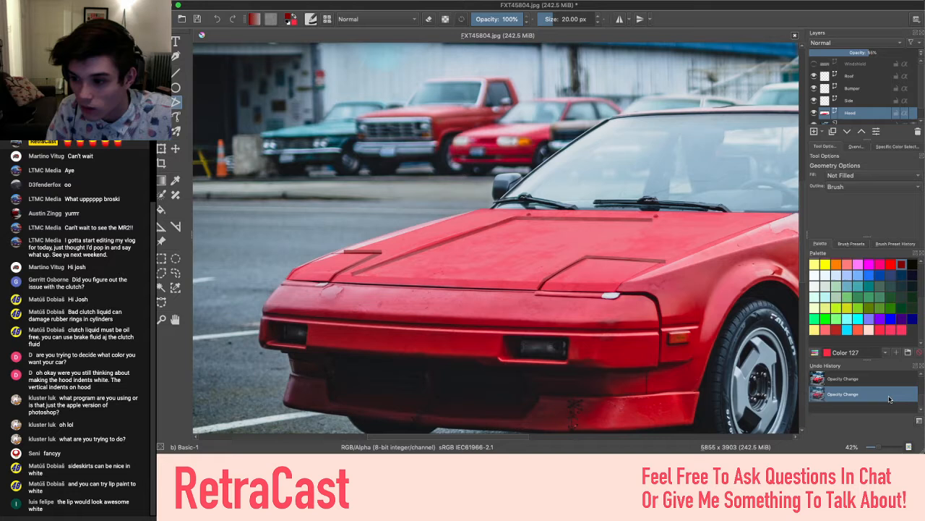
click(815, 353)
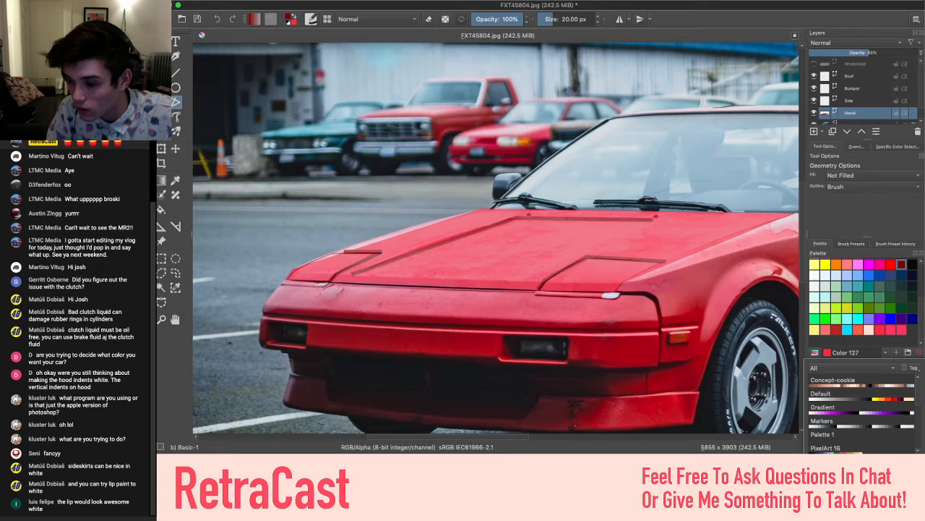
click(898, 357)
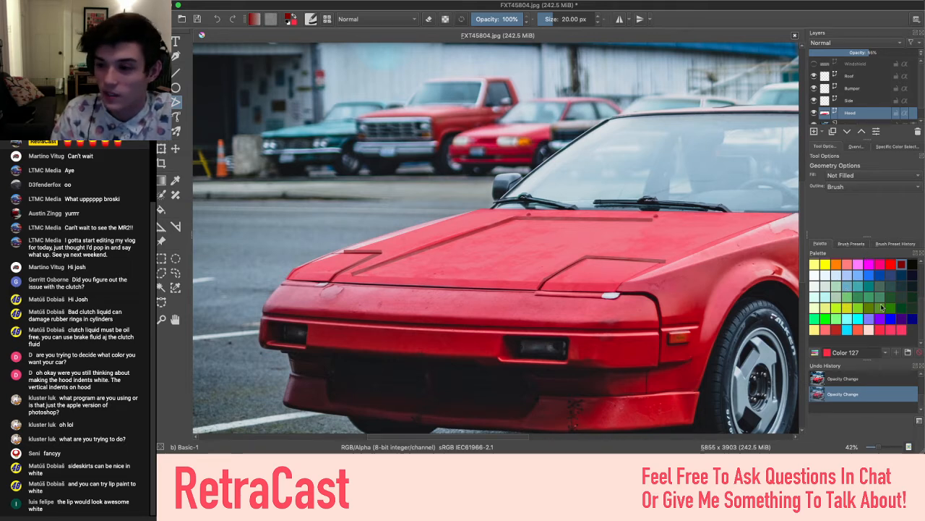
scroll(841, 316, up, 3)
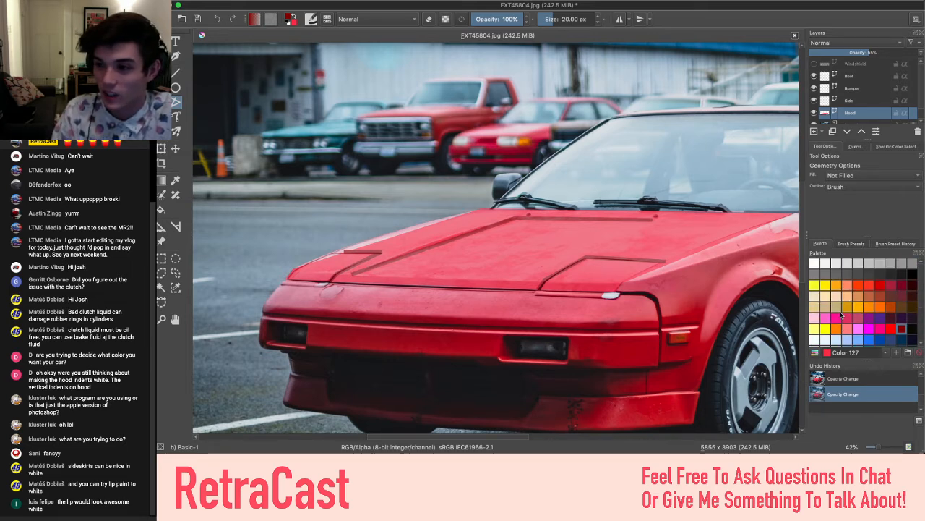
click(846, 244)
click(893, 245)
click(817, 244)
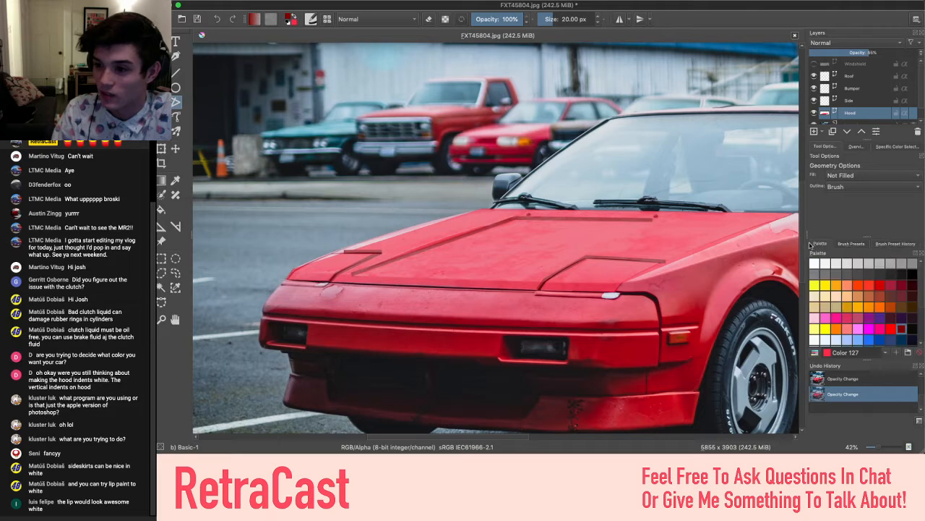
scroll(723, 289, right, 3)
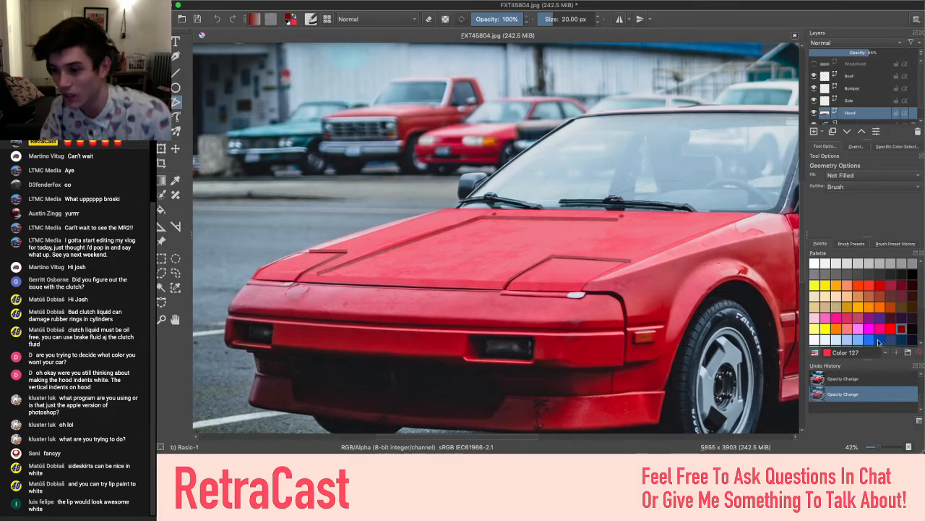
Add a new color group named Color Group1 to the palette
click(887, 353)
click(887, 353)
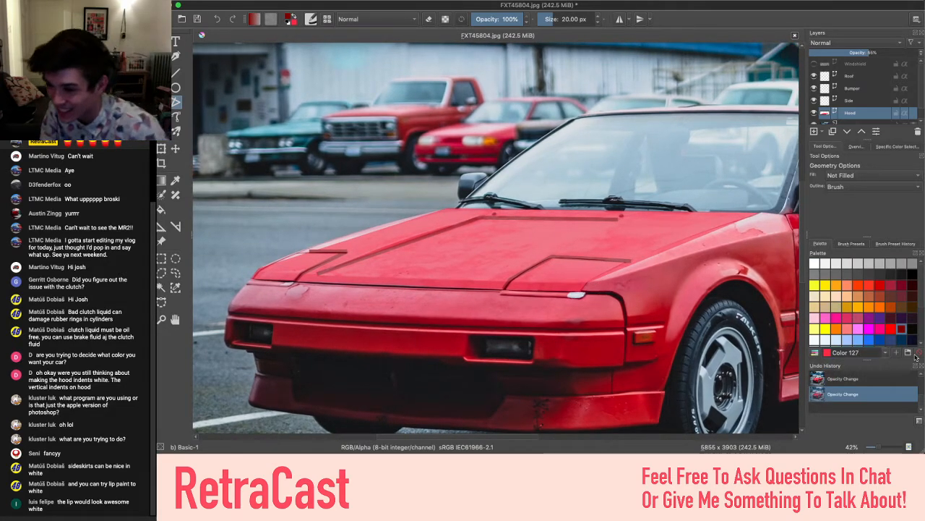
click(910, 353)
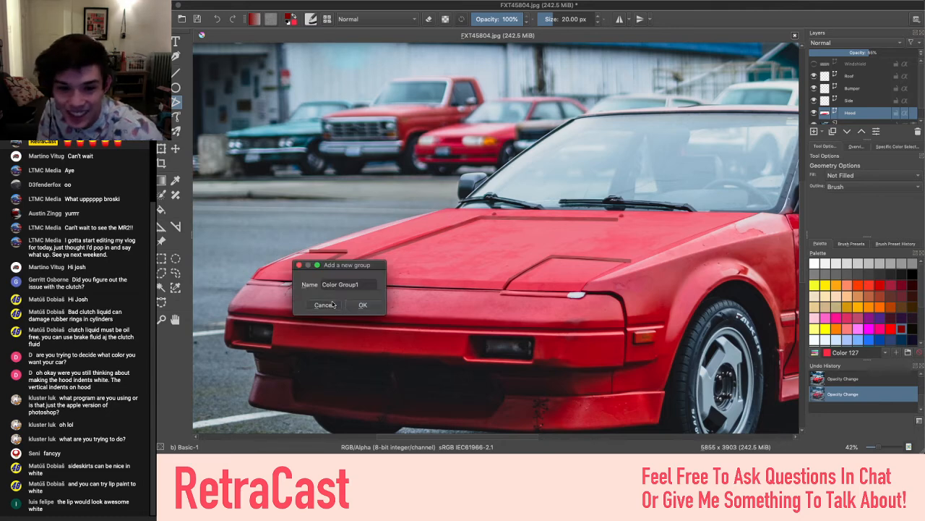
click(362, 304)
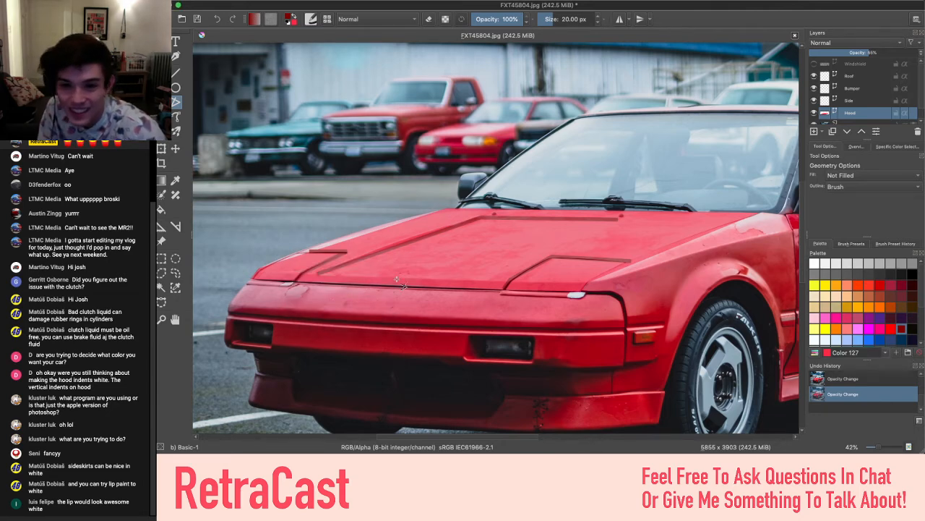
Draw a dark red line from the near headlight's outer corner along the hood's fender edge, and undo and redo it to compare
scroll(402, 286, right, 5)
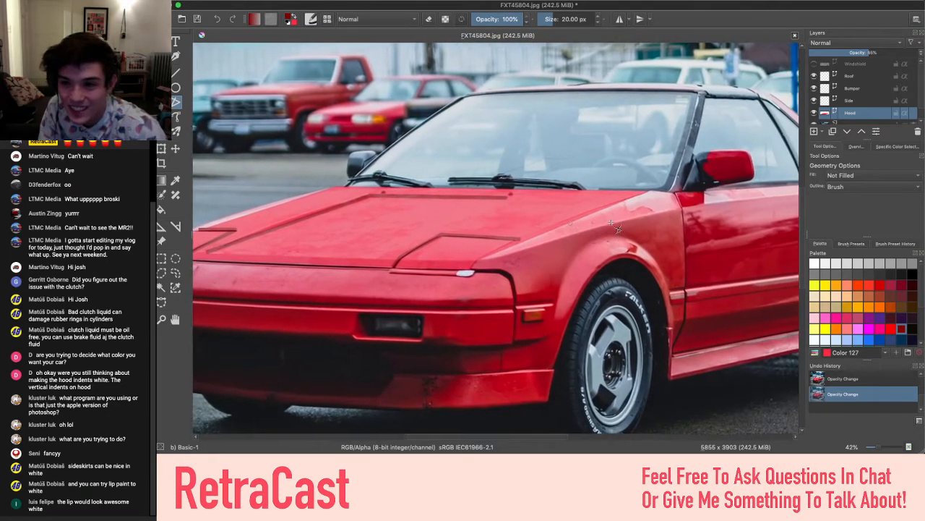
scroll(611, 222, right, 1)
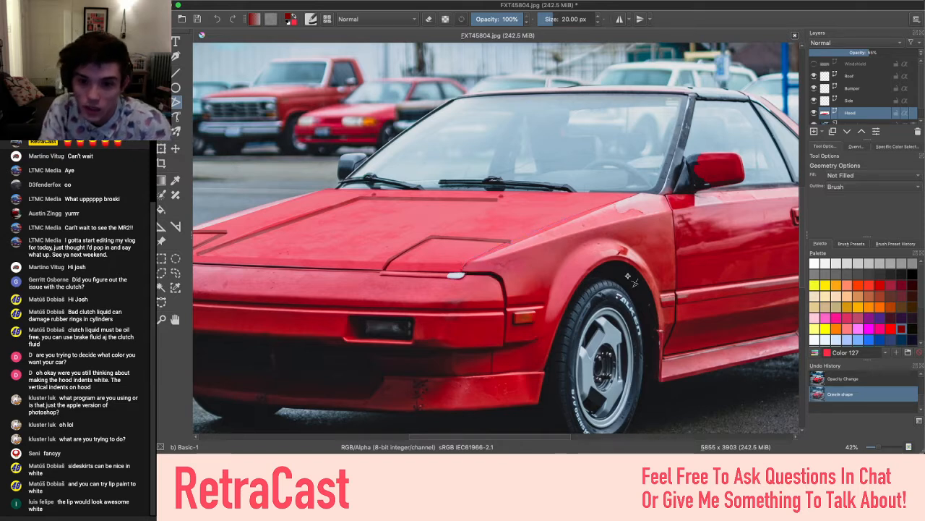
drag(460, 274, 580, 213)
key(ctrl+z)
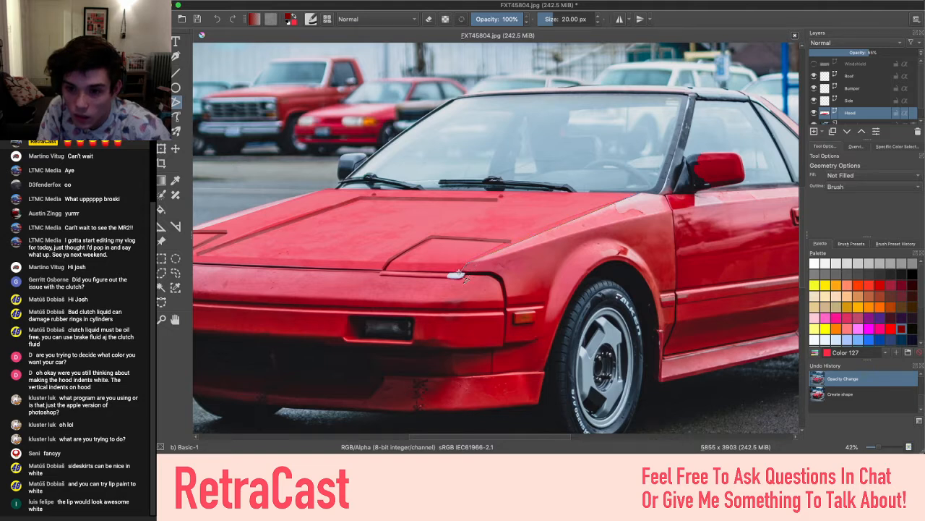
key(super+shift+z)
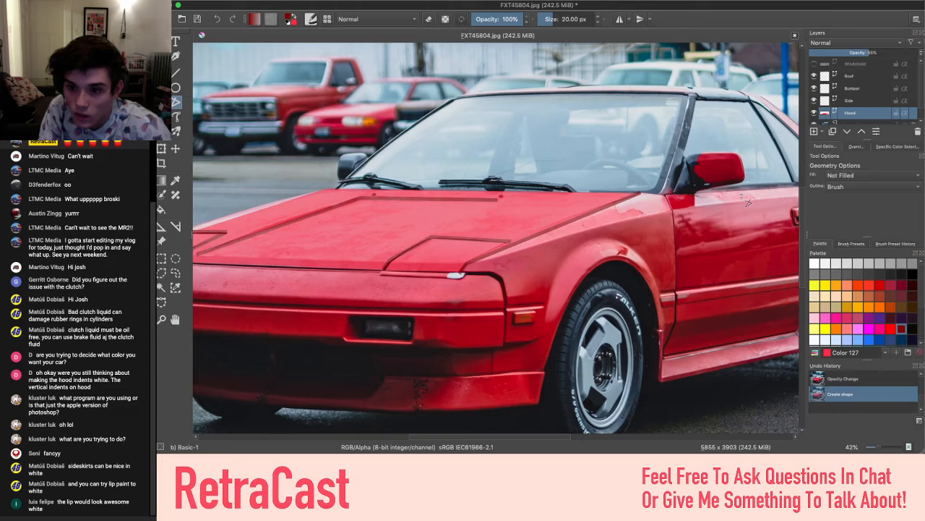
Check the painted hood with the Hood layer at 100% opacity, and undo both that opacity change and the fender-edge line
drag(852, 49, 923, 52)
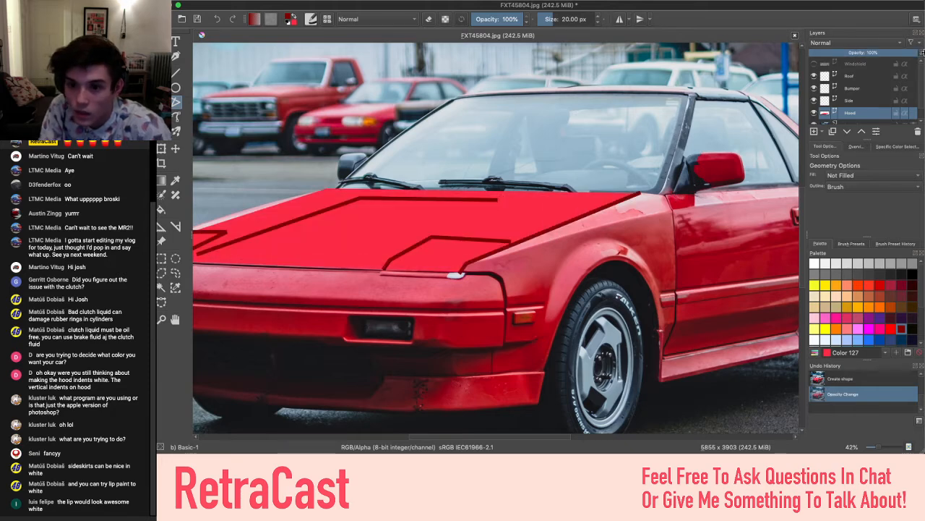
scroll(518, 235, left, 4)
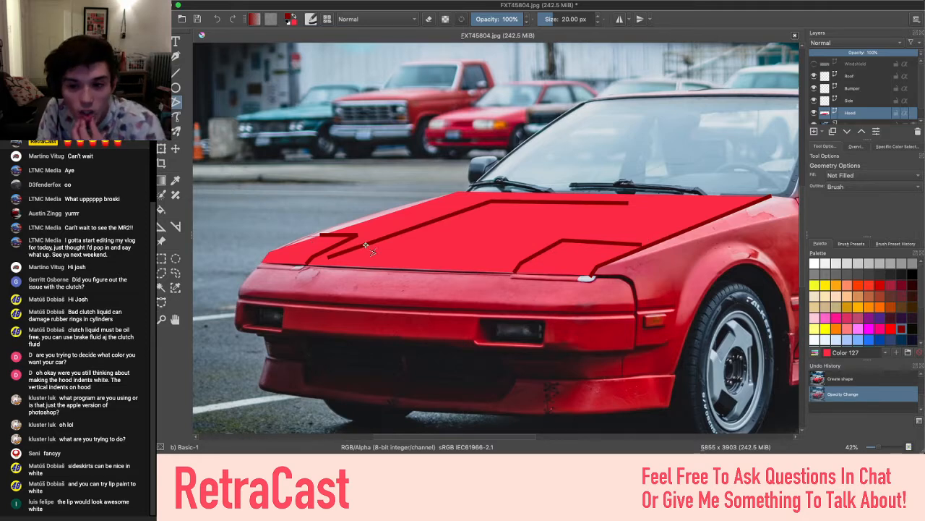
scroll(429, 246, right, 3)
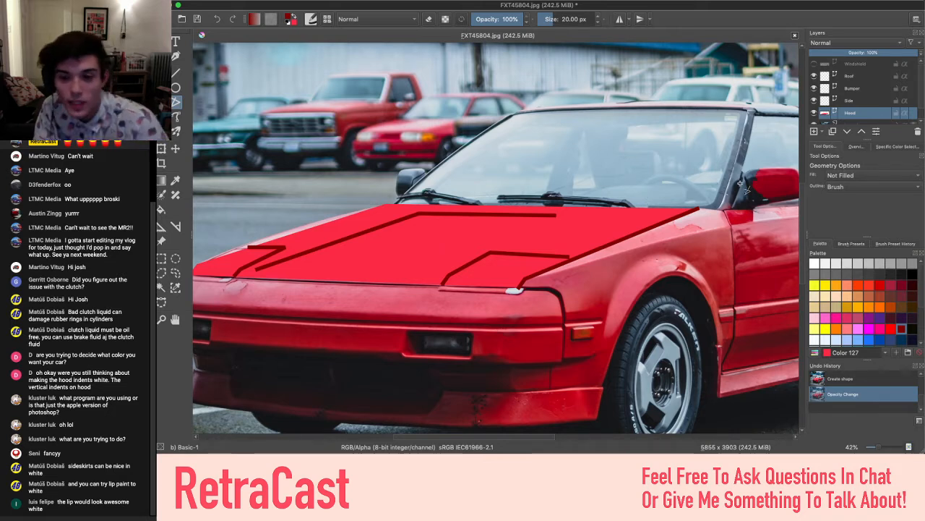
key(ctrl+z)
key(ctrl+z)
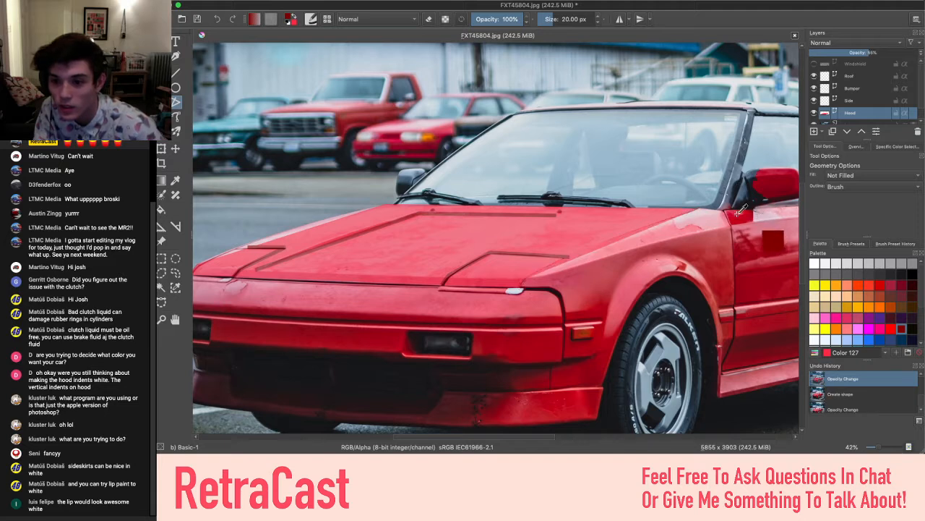
Set the Hood layer's opacity to 100% and give the red hood shape a solid dark red stroke
drag(862, 54, 919, 53)
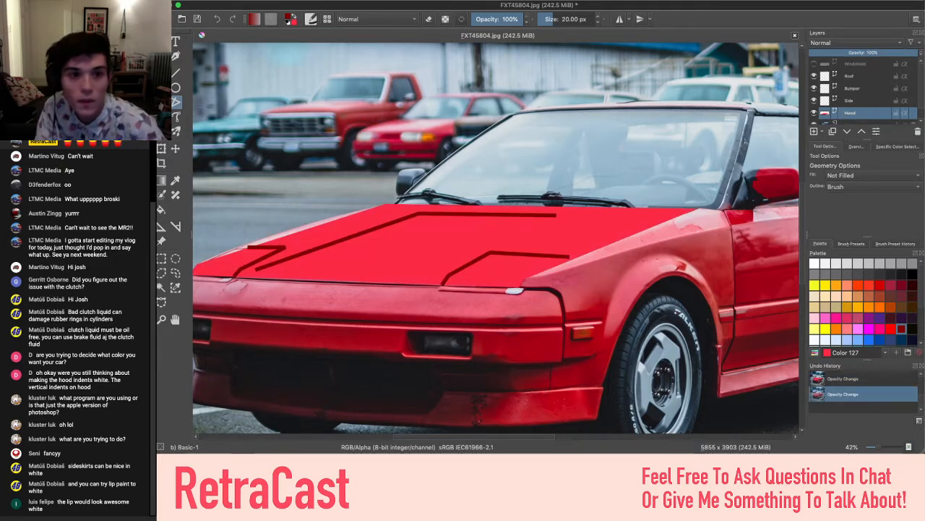
click(161, 41)
click(458, 232)
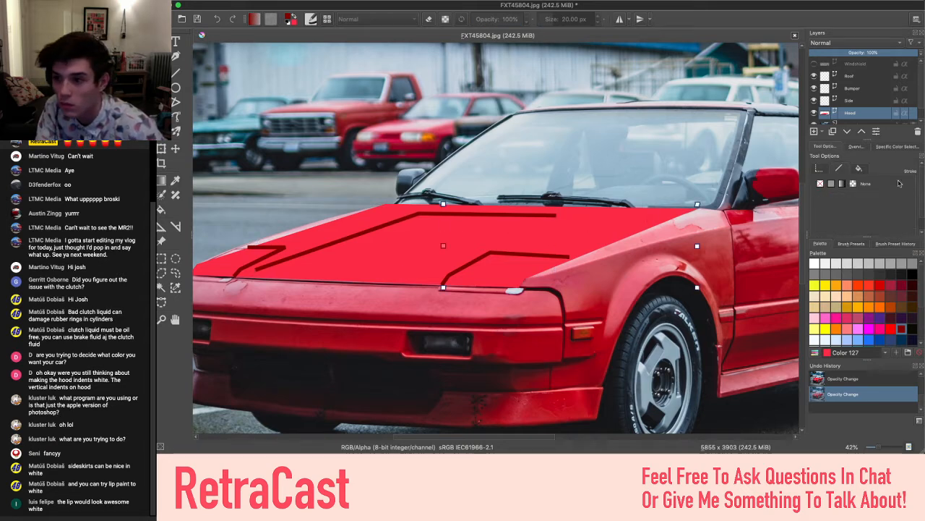
click(830, 183)
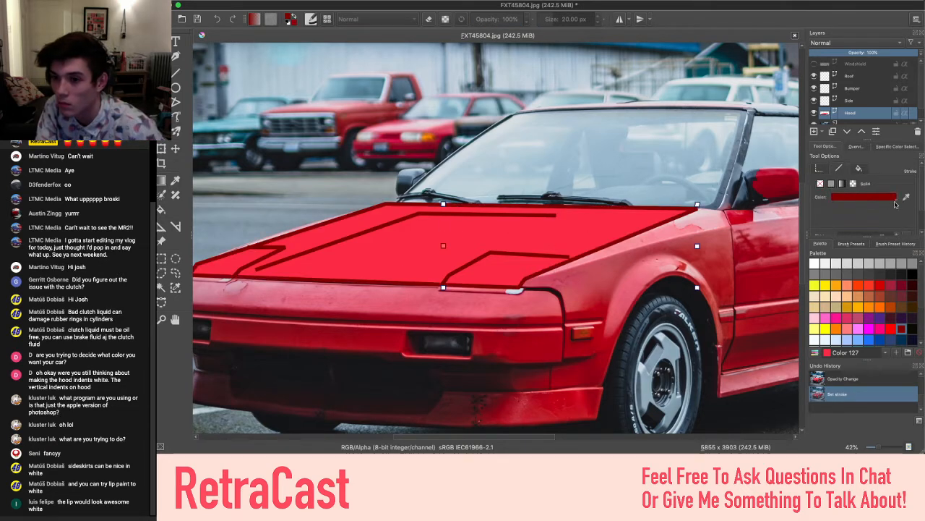
Examine the outlined hood against the whole car, and look closely at the roof and rear spoiler
scroll(347, 348, down, 3)
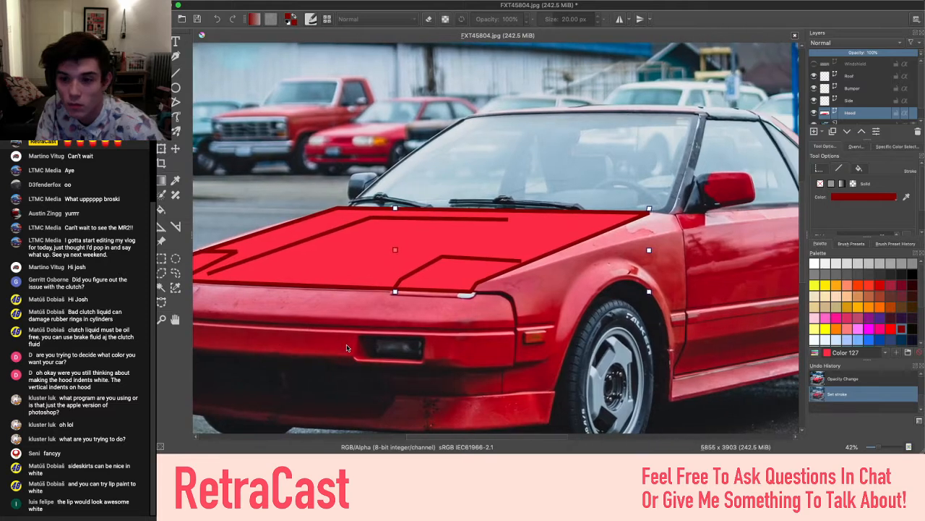
scroll(446, 361, down, 5)
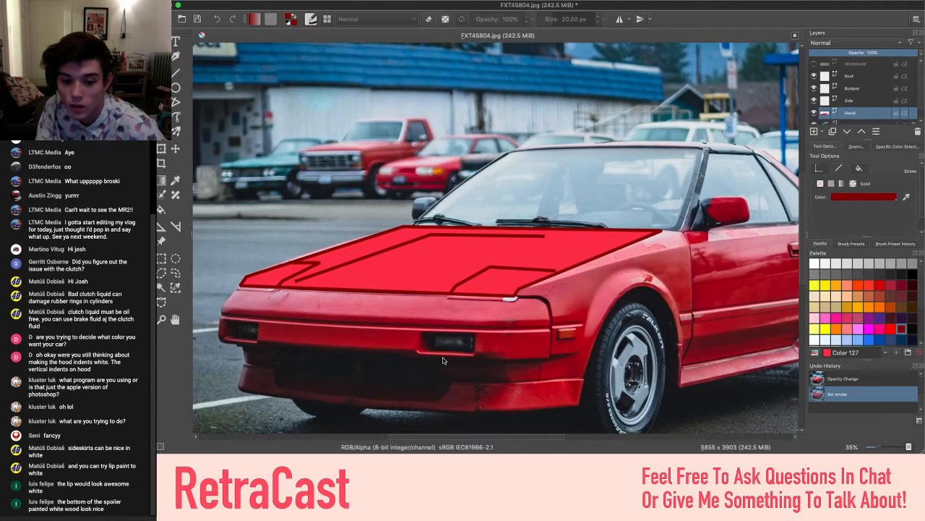
scroll(443, 360, down, 3)
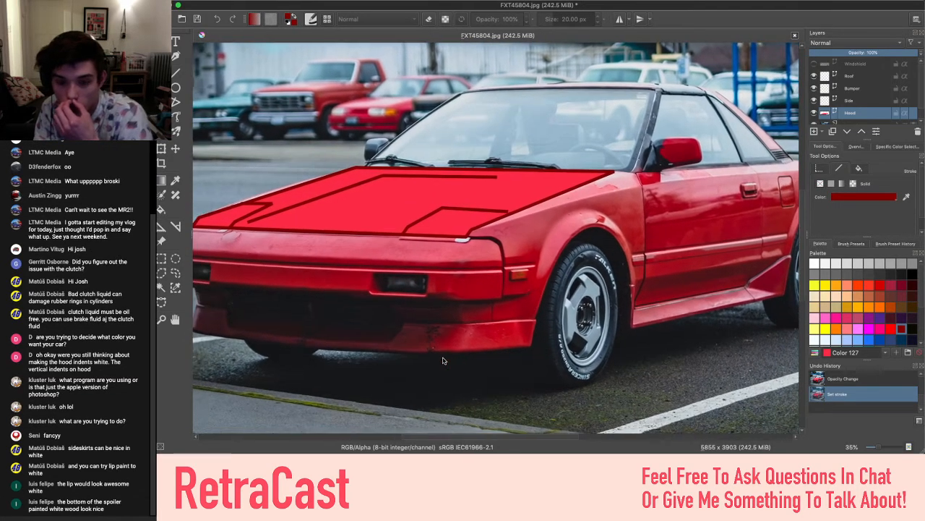
scroll(444, 360, down, 3)
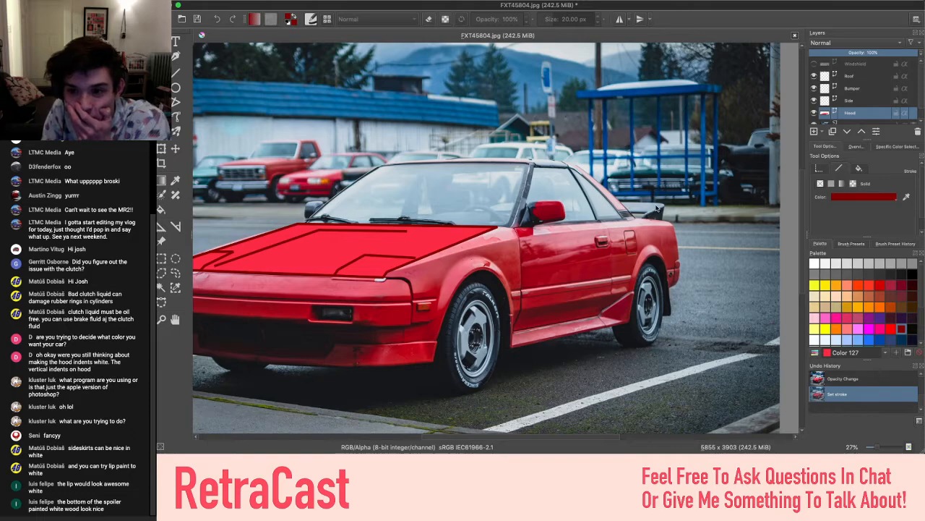
scroll(639, 218, left, 5)
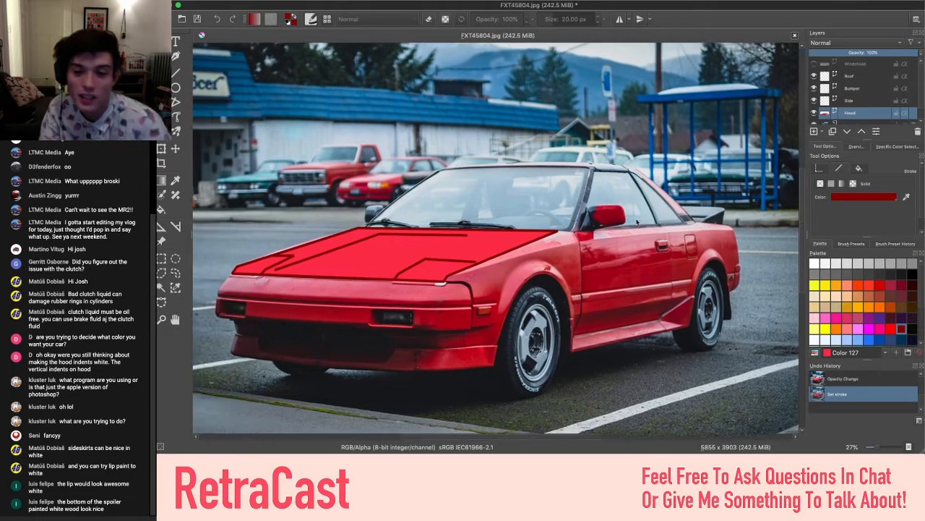
scroll(637, 222, right, 4)
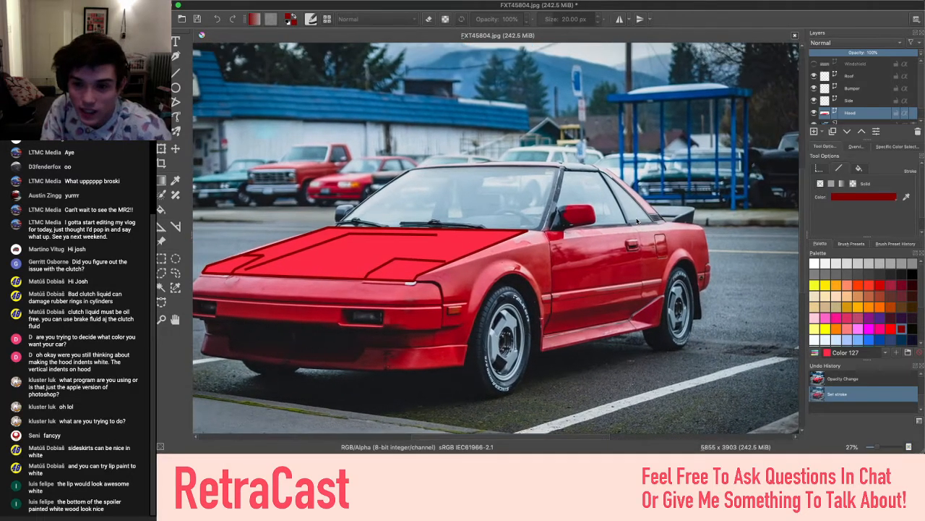
scroll(638, 222, up, 5)
scroll(672, 209, right, 2)
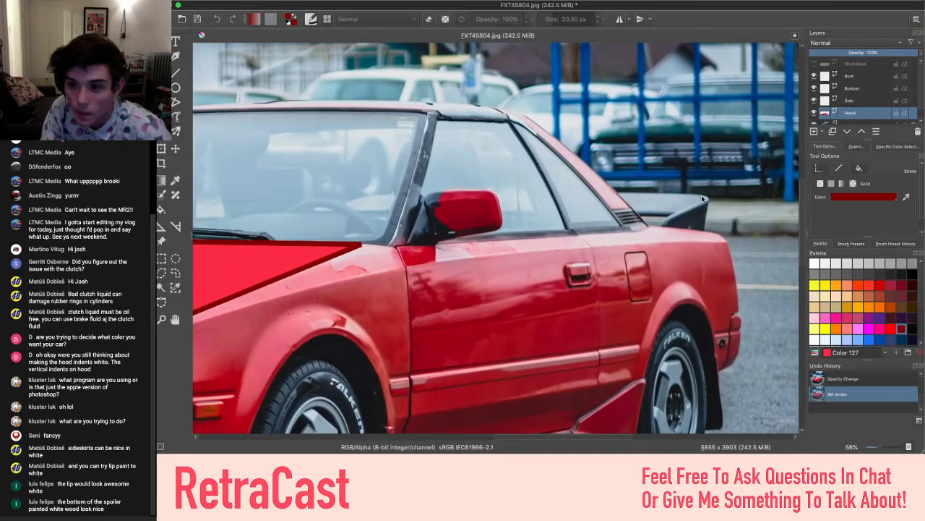
scroll(684, 271, down, 4)
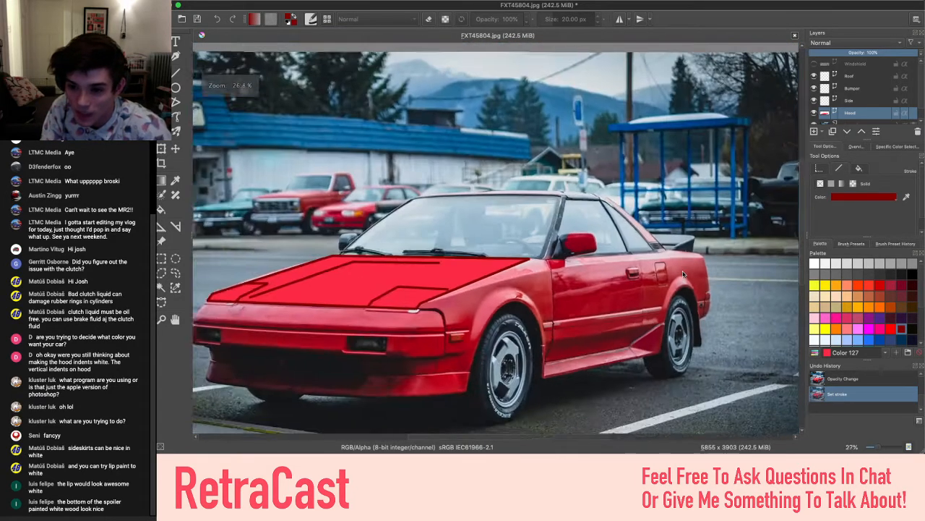
scroll(482, 290, left, 3)
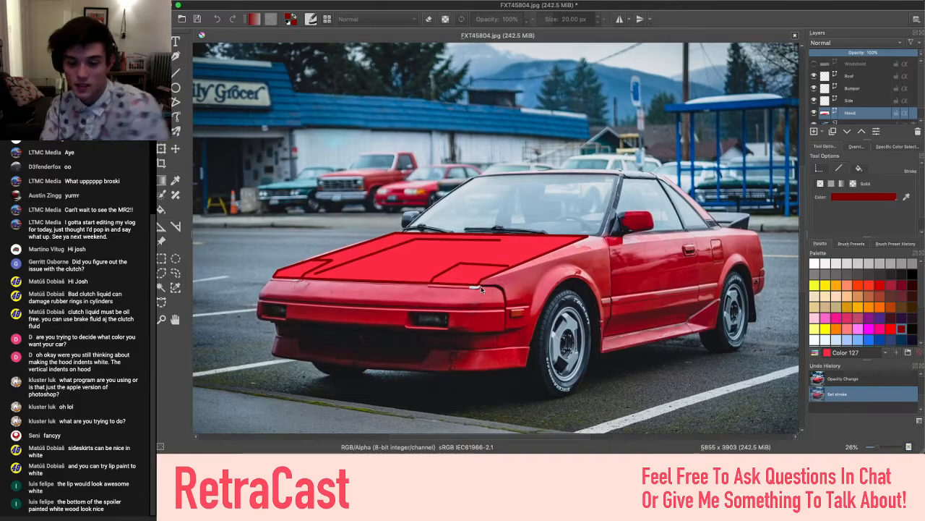
Examine the door trim, side skirt, front bumper and lower lip up close as candidates for accent paint
scroll(470, 303, right, 3)
scroll(574, 291, up, 6)
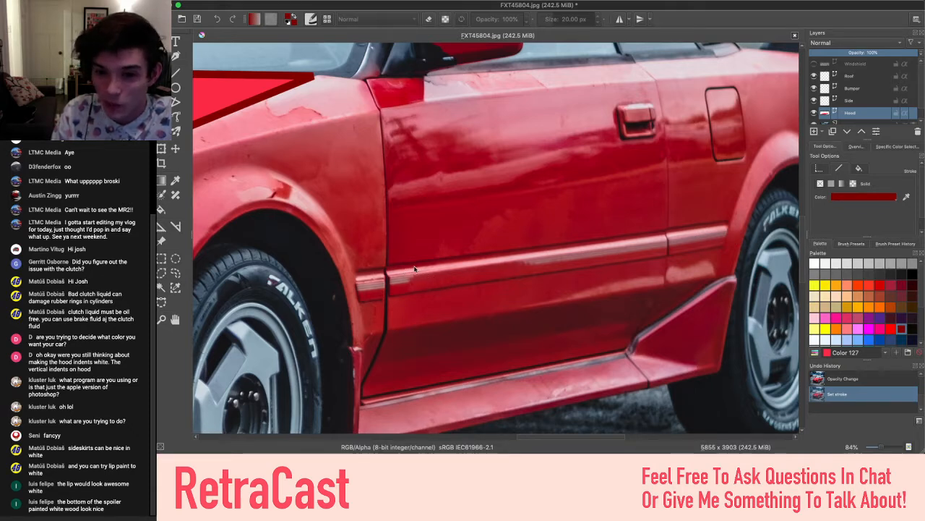
scroll(522, 253, down, 3)
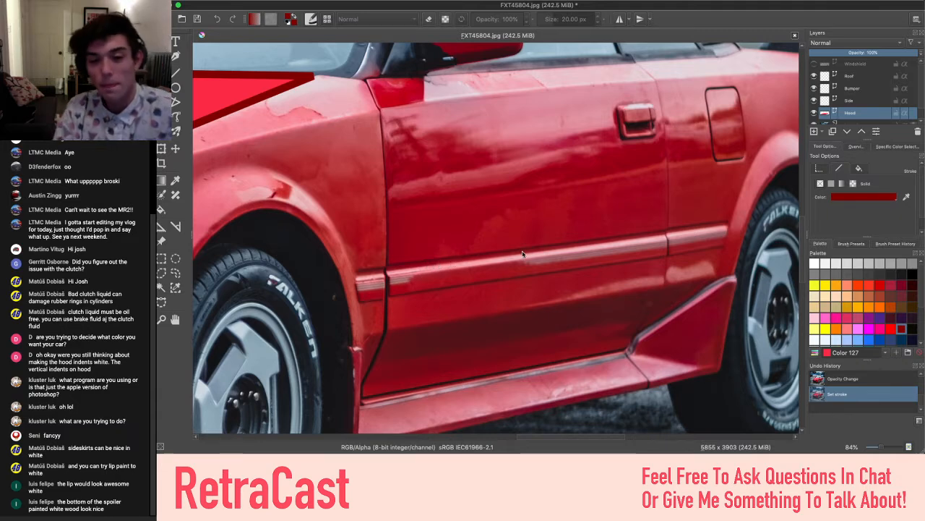
scroll(522, 253, left, 5)
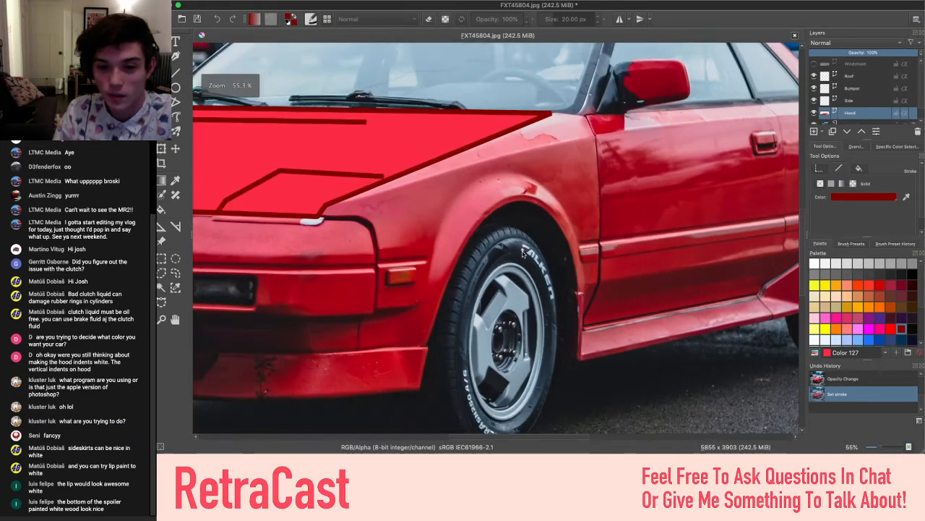
scroll(523, 253, down, 2)
scroll(522, 253, right, 3)
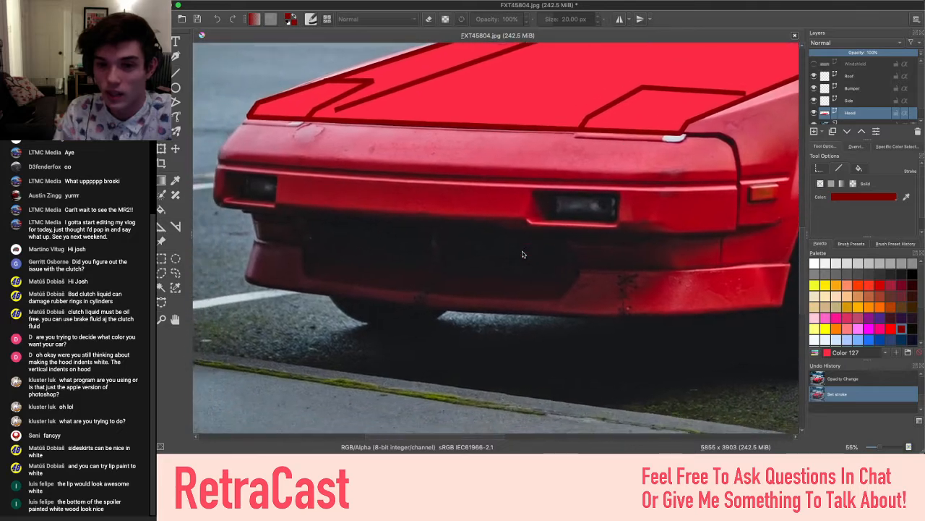
scroll(523, 253, down, 2)
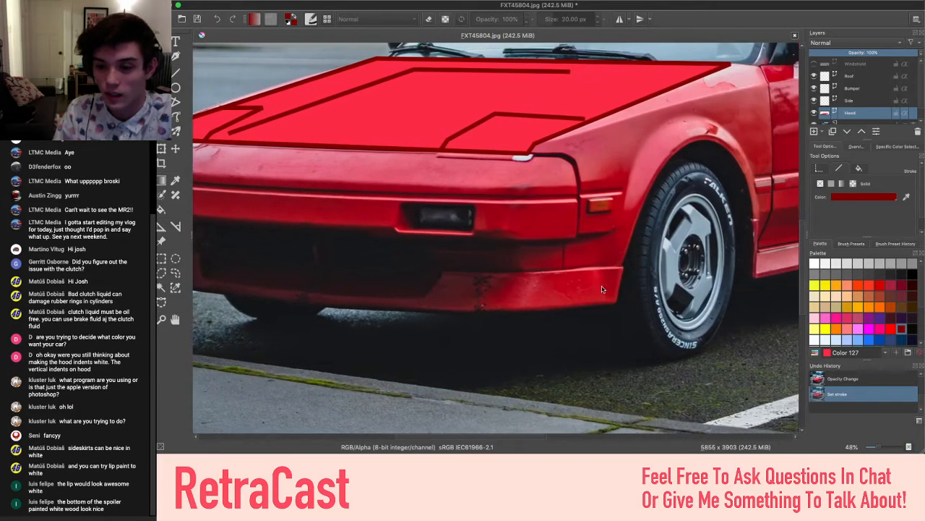
scroll(451, 290, up, 2)
scroll(451, 290, right, 1)
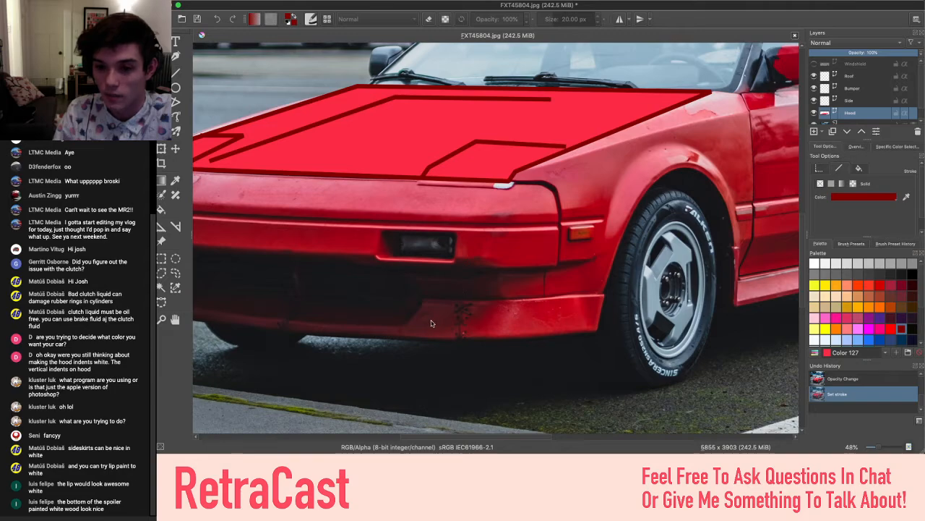
scroll(499, 323, right, 5)
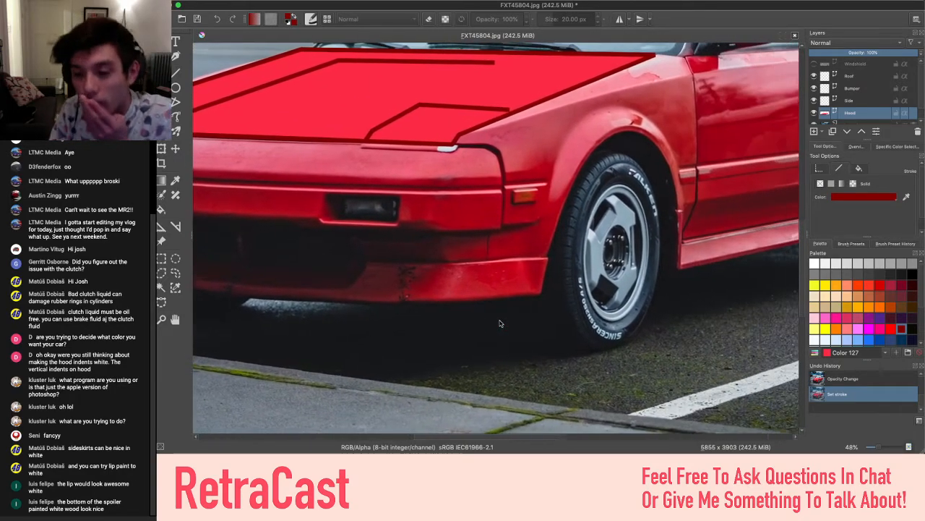
scroll(499, 323, down, 1)
scroll(499, 323, down, 2)
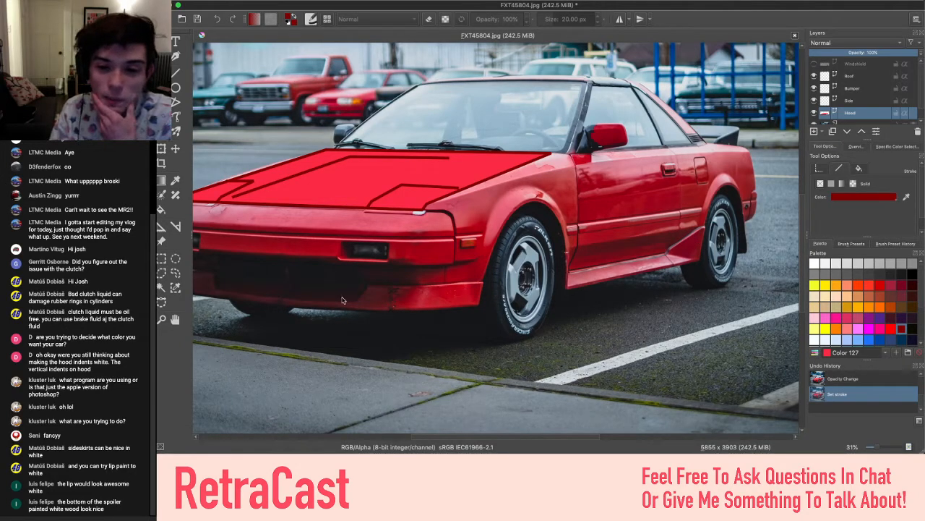
scroll(343, 300, left, 3)
scroll(343, 300, up, 4)
scroll(342, 300, right, 5)
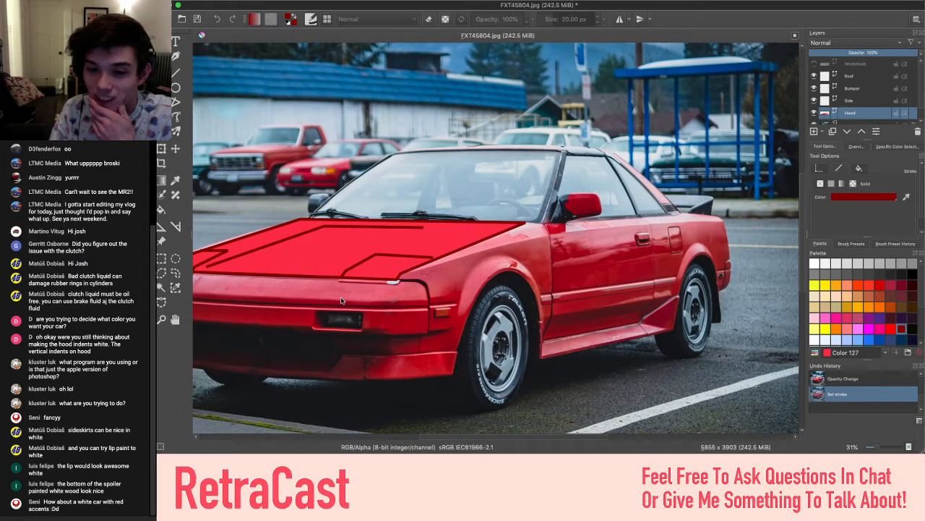
scroll(360, 285, up, 2)
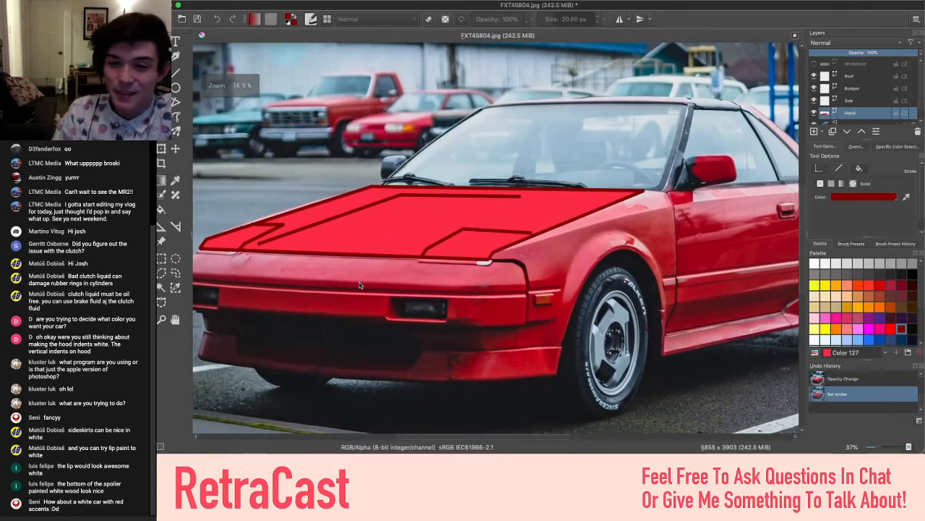
scroll(359, 284, up, 2)
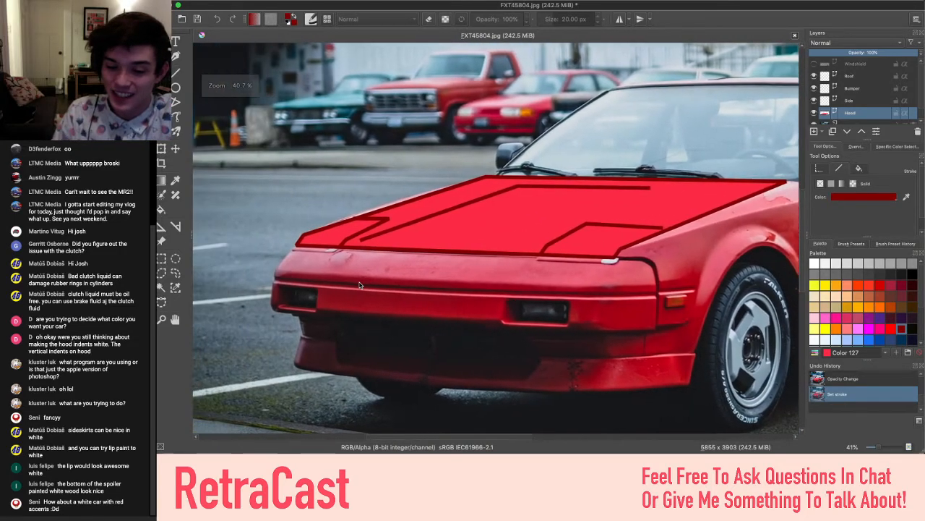
scroll(360, 285, right, 5)
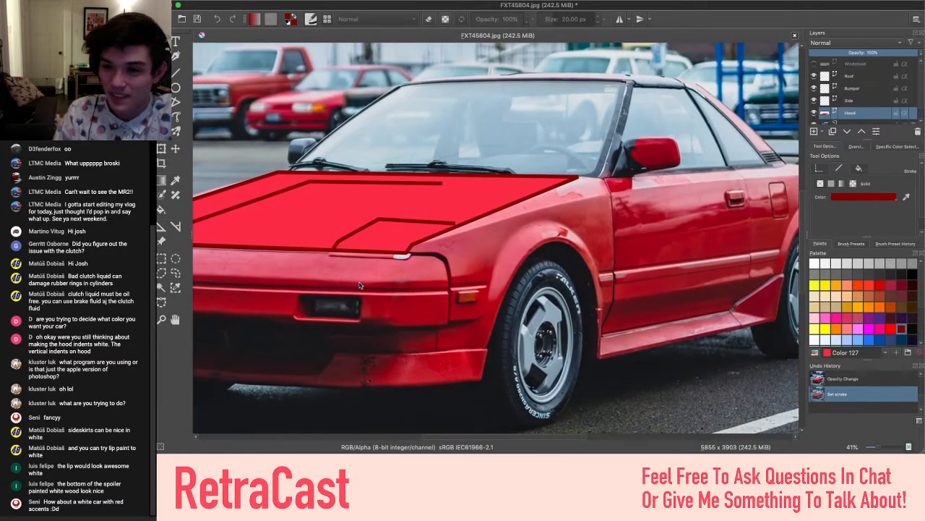
scroll(359, 285, left, 3)
scroll(359, 285, up, 2)
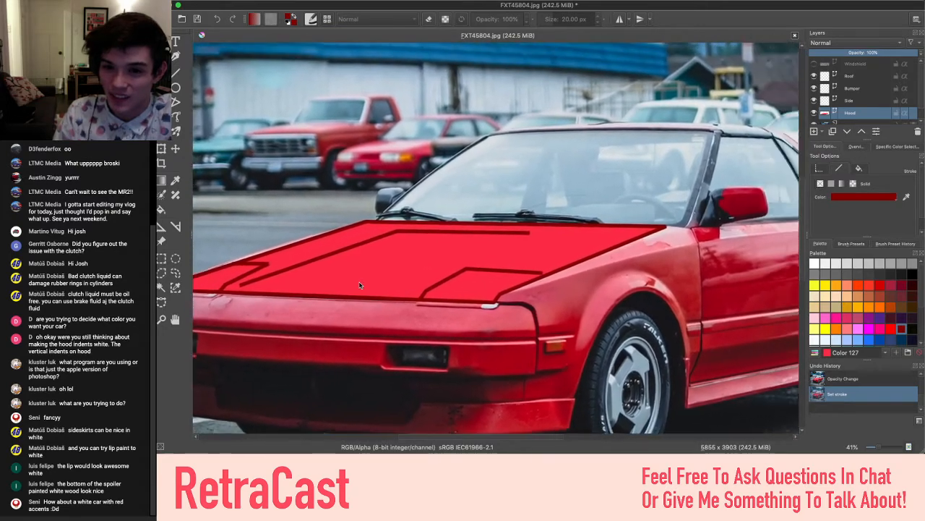
scroll(360, 285, down, 3)
scroll(360, 285, up, 2)
scroll(359, 285, right, 3)
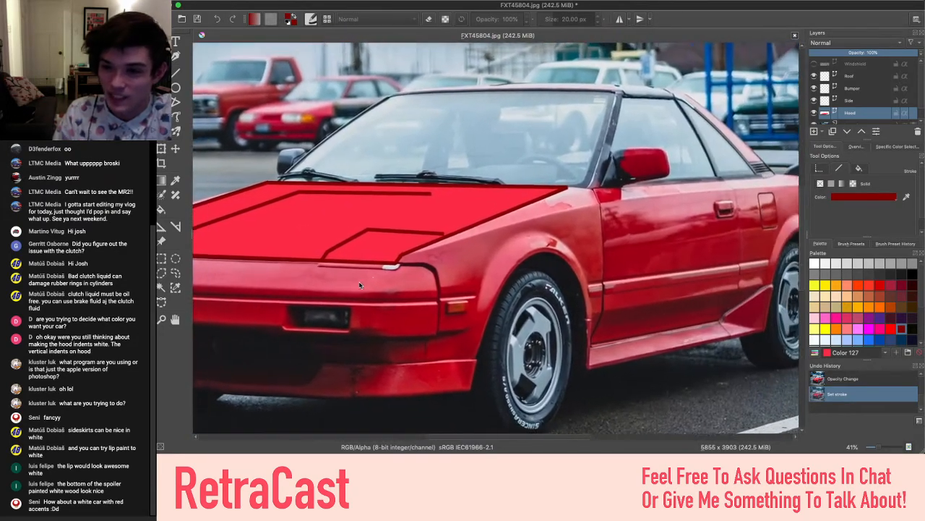
scroll(359, 285, left, 4)
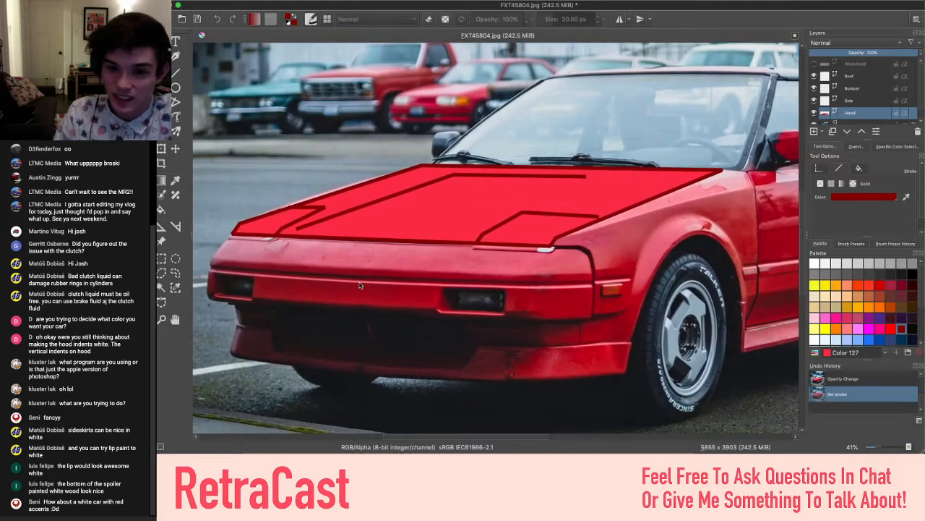
scroll(359, 285, right, 2)
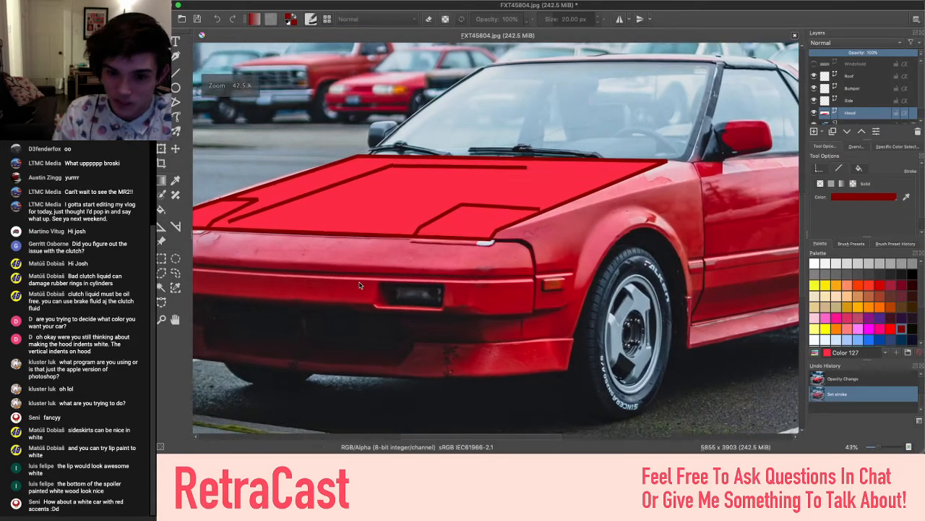
scroll(359, 285, up, 3)
scroll(359, 285, right, 8)
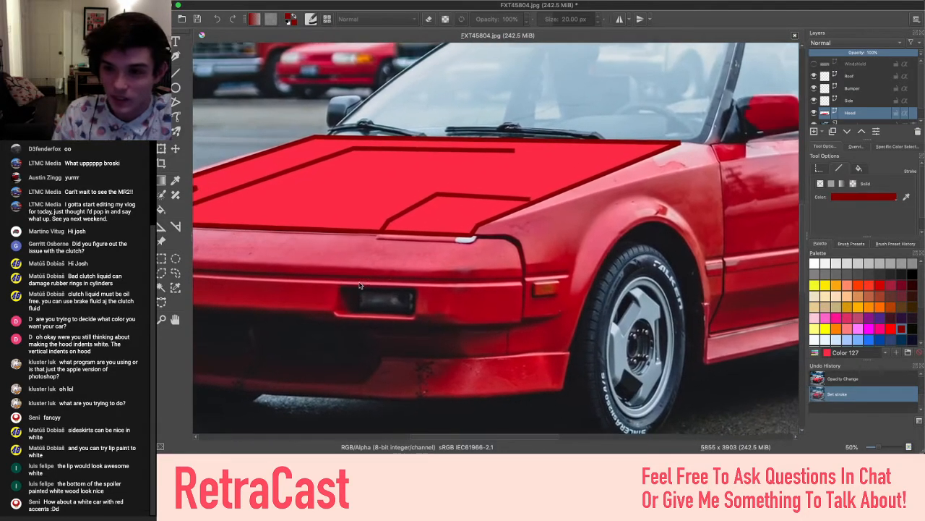
scroll(359, 284, right, 3)
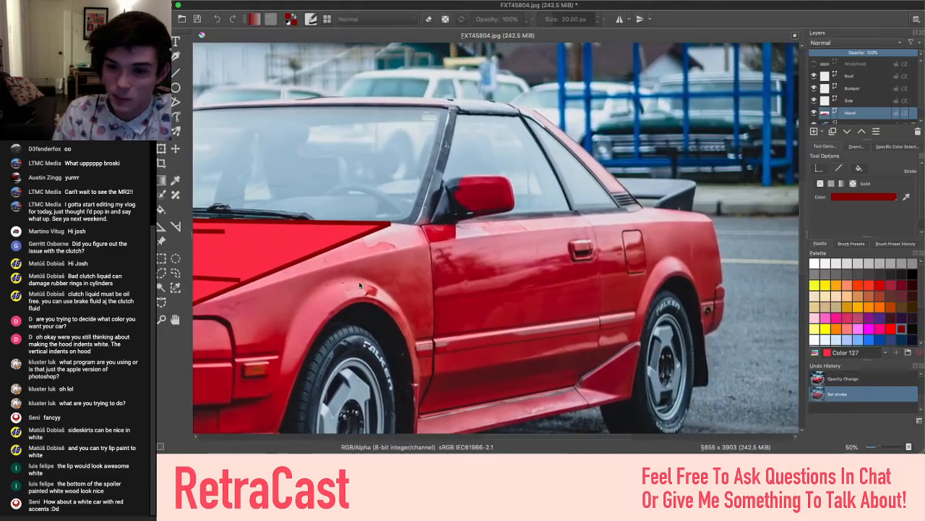
scroll(349, 315, left, 8)
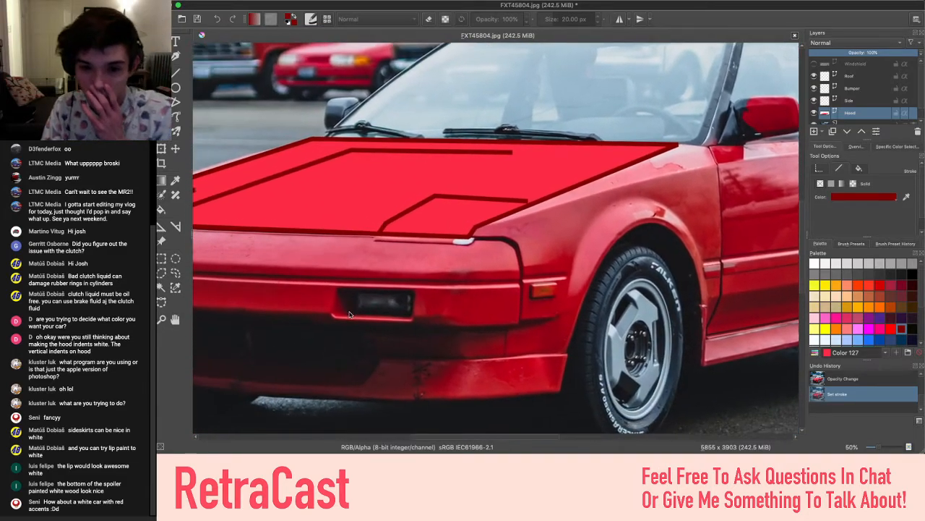
Compare the whole car with the Hood layer hidden and shown
scroll(349, 315, down, 3)
scroll(349, 315, down, 4)
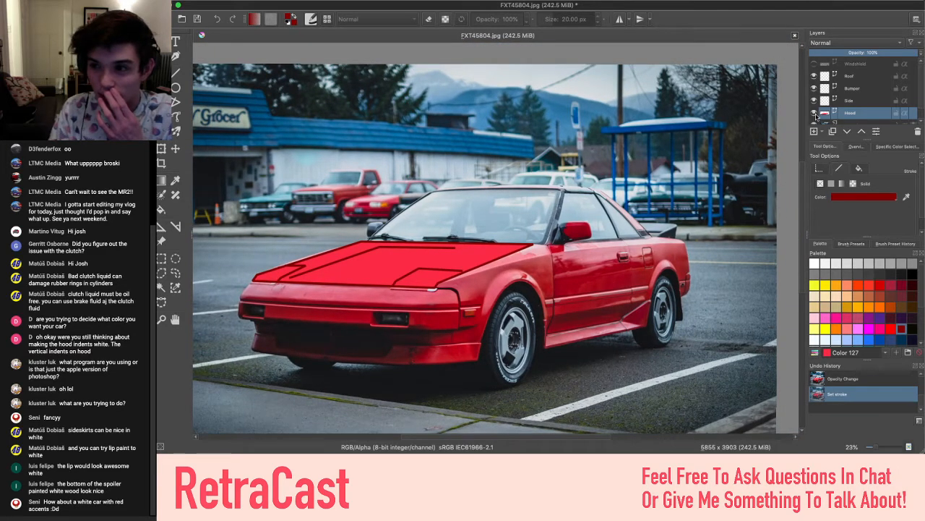
click(815, 113)
click(815, 113)
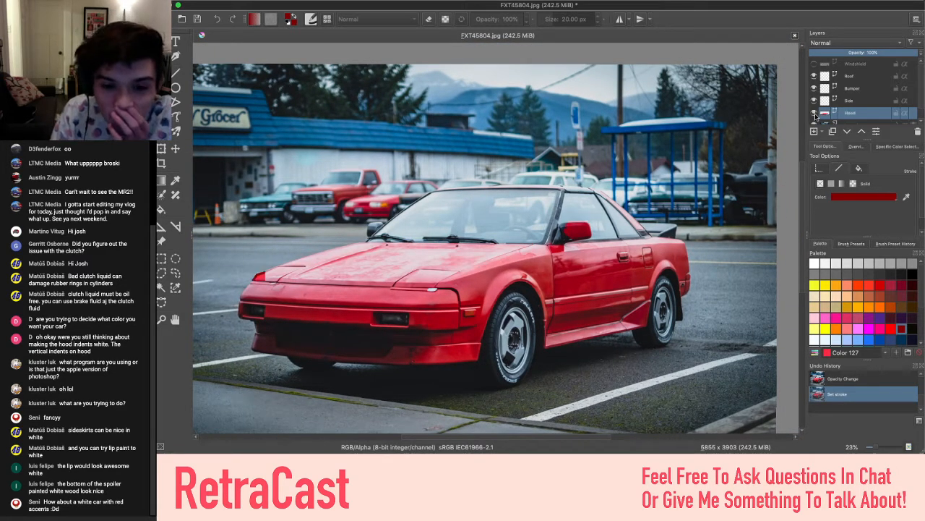
Draw a straight dark red line across the front of the hood between its two front corners, just above the front edge
scroll(316, 272, up, 4)
scroll(315, 271, left, 5)
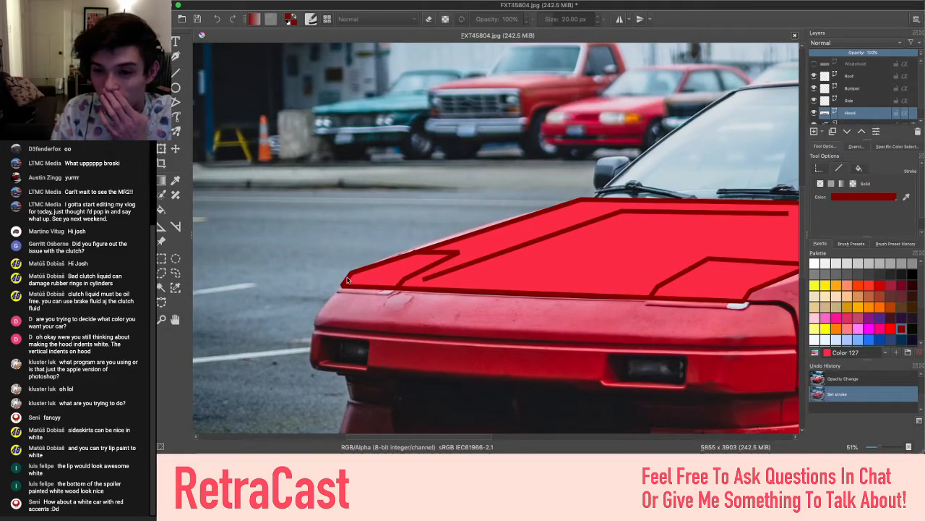
scroll(409, 282, right, 3)
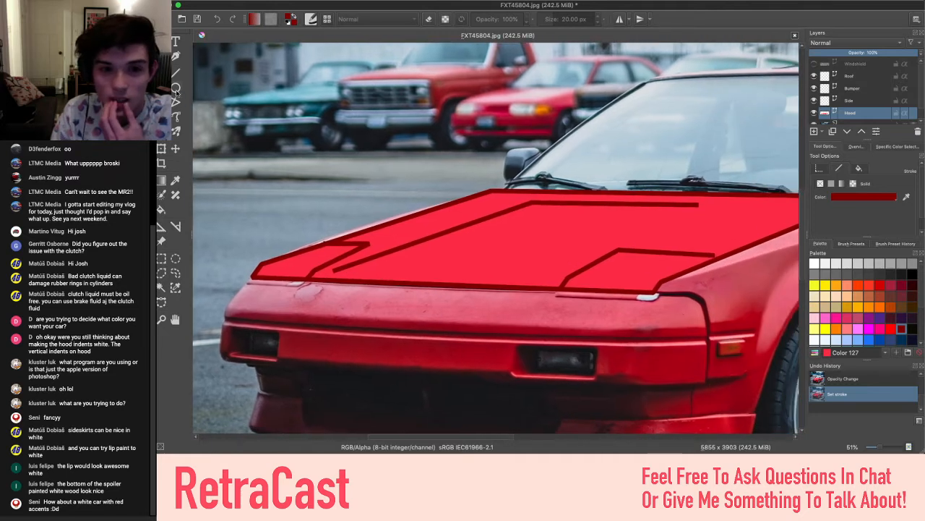
click(177, 73)
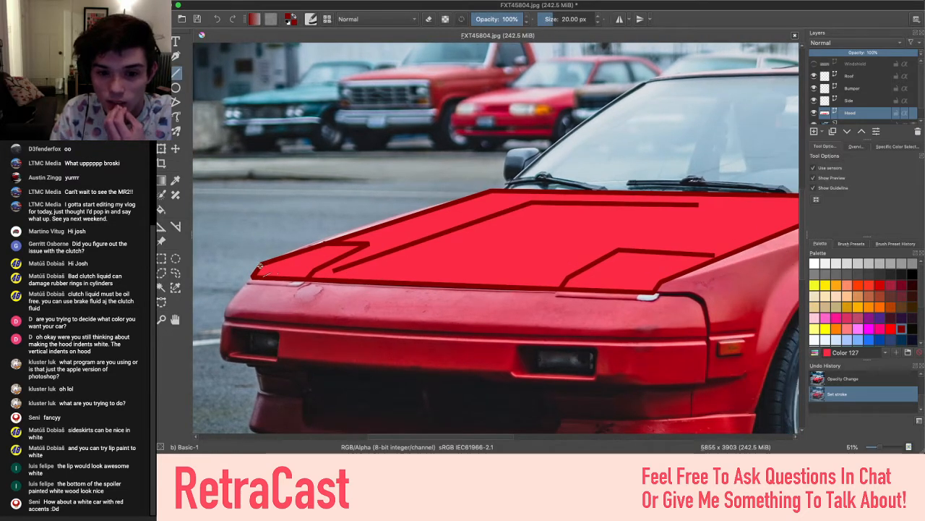
drag(259, 266, 657, 283)
scroll(289, 278, down, 3)
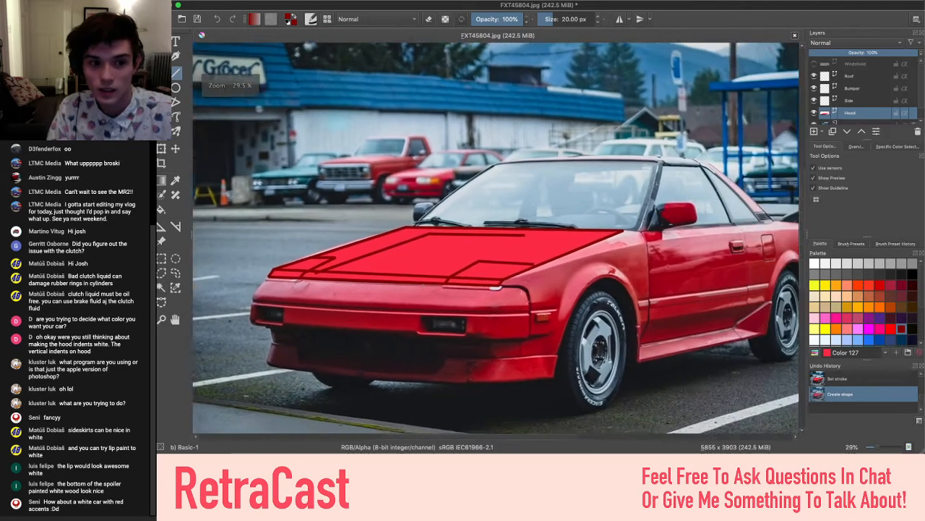
Try a crease line from the rear crease's open end to the hood's front line, check it by changing the Hood layer's opacity, and undo both
scroll(523, 292, right, 3)
scroll(522, 293, left, 2)
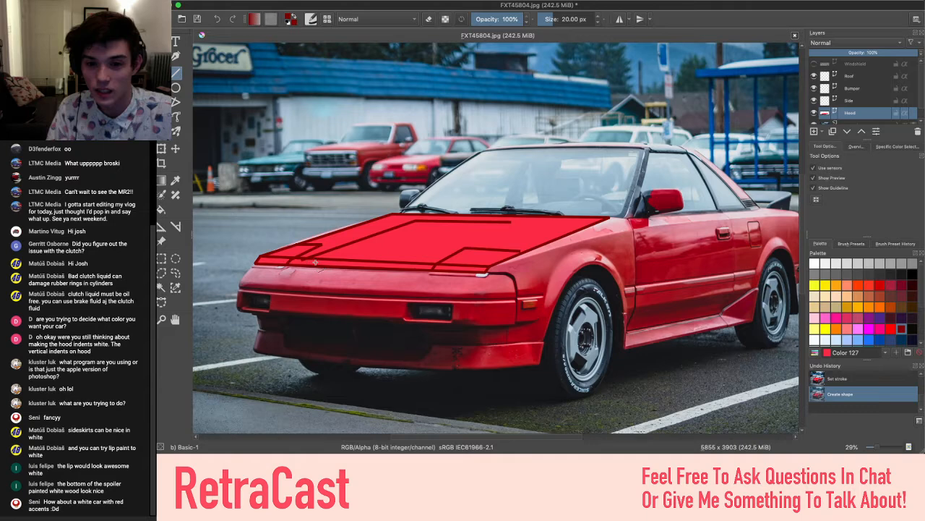
scroll(405, 271, right, 3)
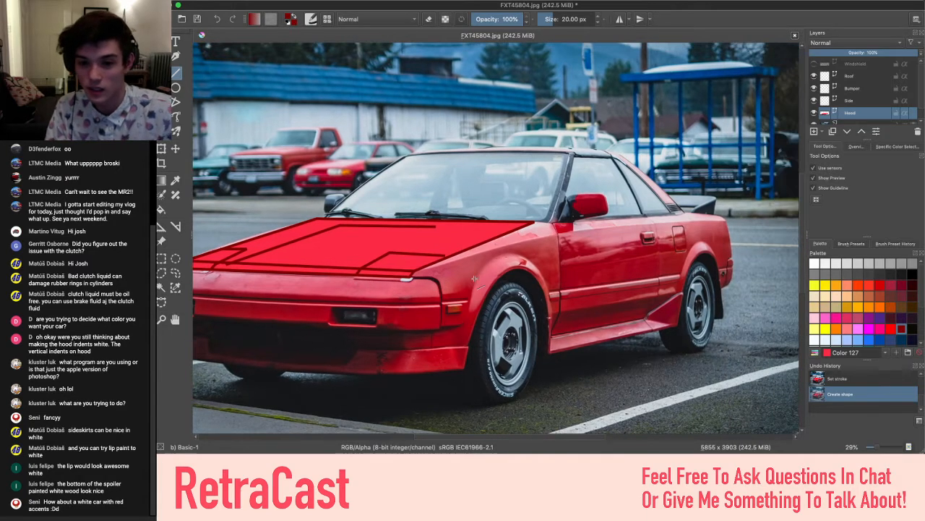
scroll(473, 278, left, 2)
scroll(473, 278, left, 1)
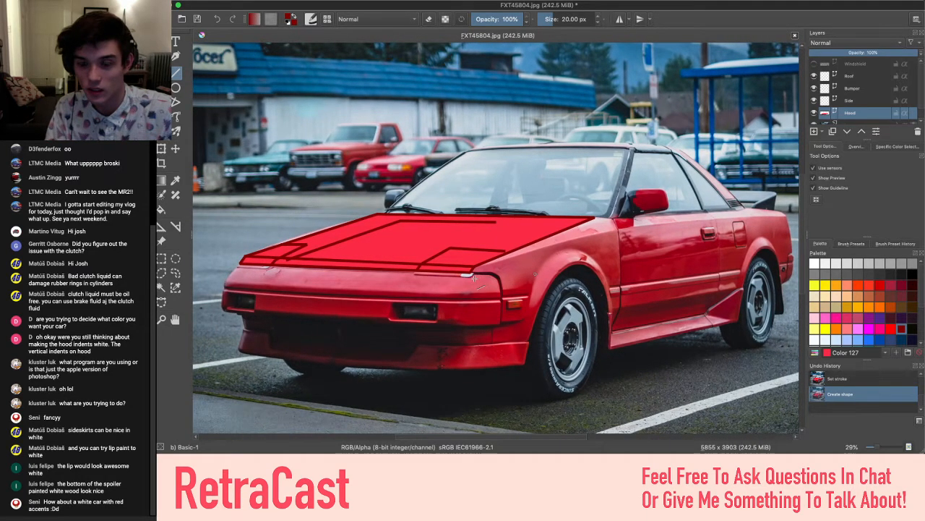
drag(494, 222, 413, 260)
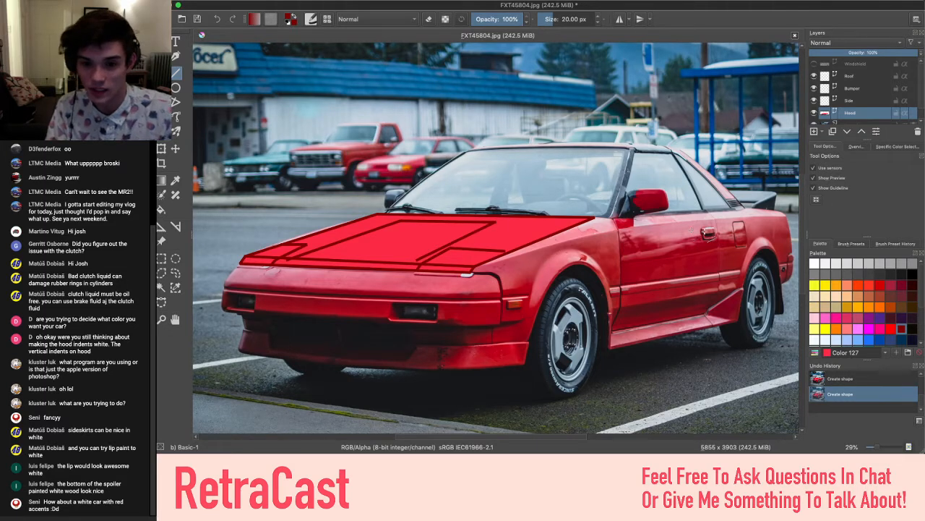
scroll(496, 238, left, 2)
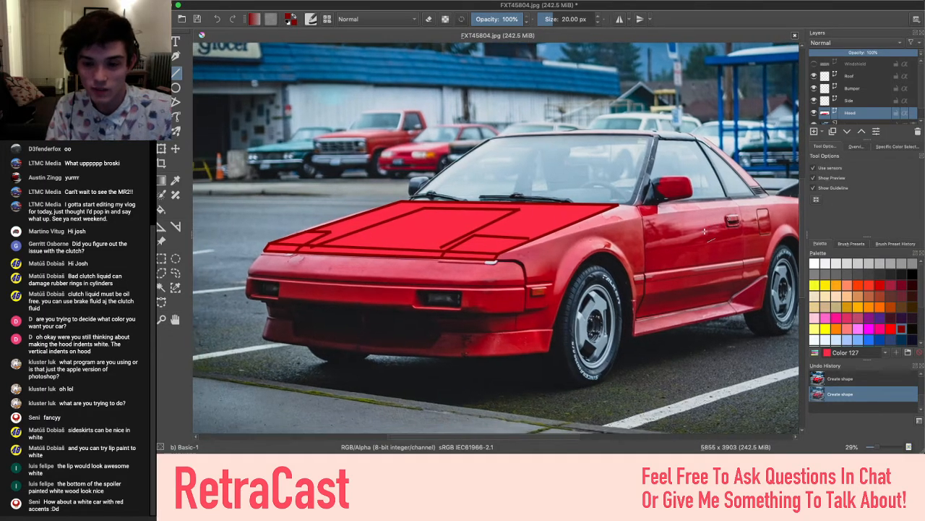
mouse_move(902, 54)
mouse_down()
mouse_move(863, 52)
mouse_move(918, 53)
mouse_up()
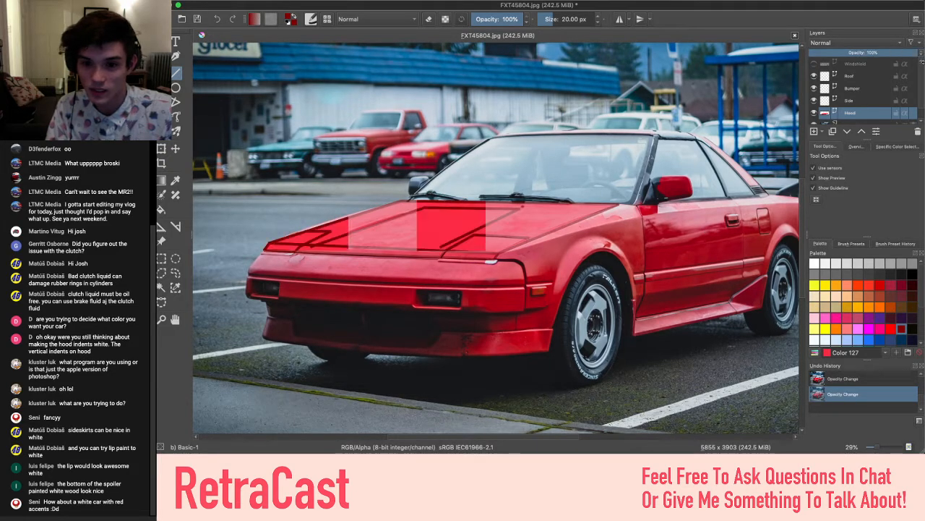
key(super+z)
key(super+z)
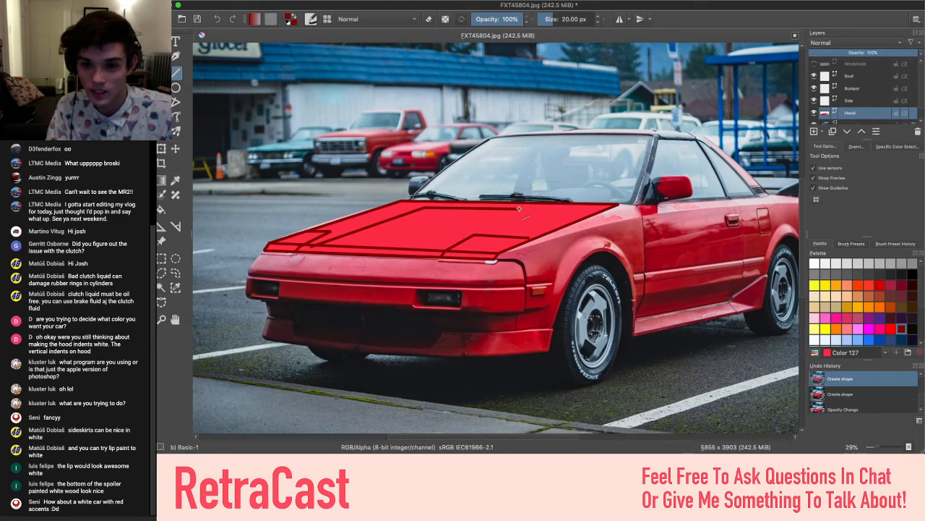
Draw a straight crease line from the open end of the hood's rear crease down to the front line, beside the near headlight cover
scroll(519, 209, up, 5)
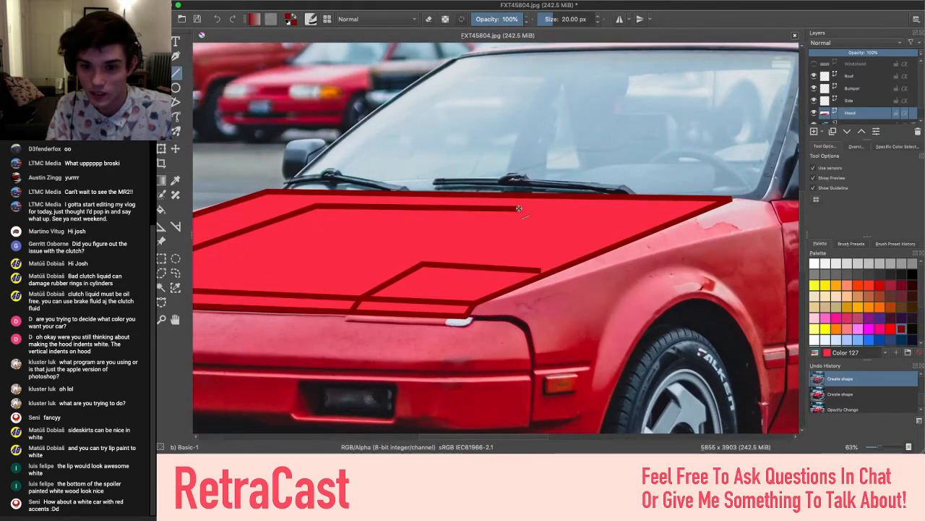
scroll(520, 209, left, 5)
scroll(519, 208, down, 2)
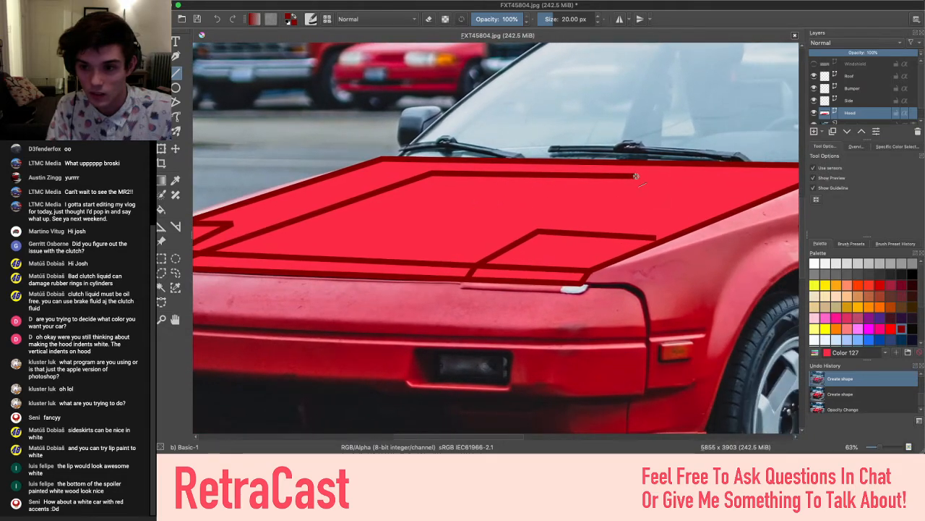
drag(634, 176, 454, 261)
Move the lower end point of the far-side long crease line so that it ends on the hood's front line
scroll(642, 244, left, 6)
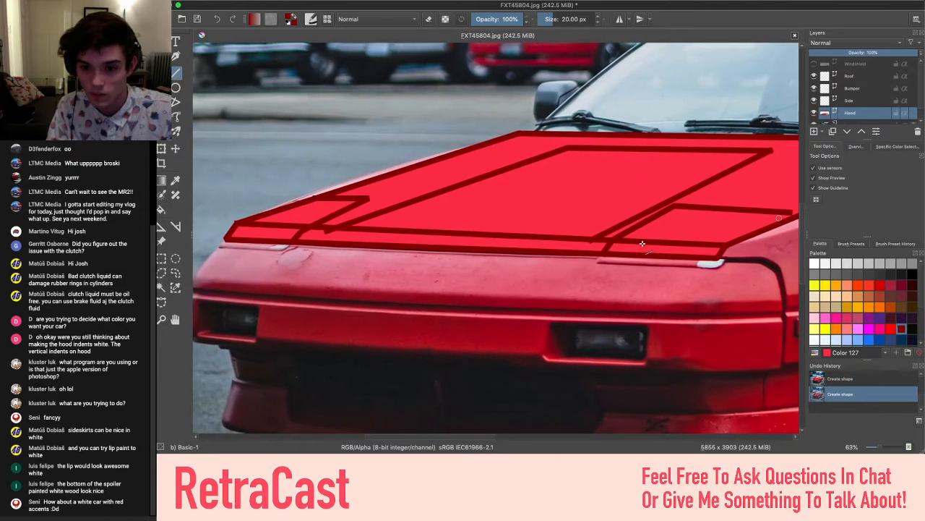
click(162, 41)
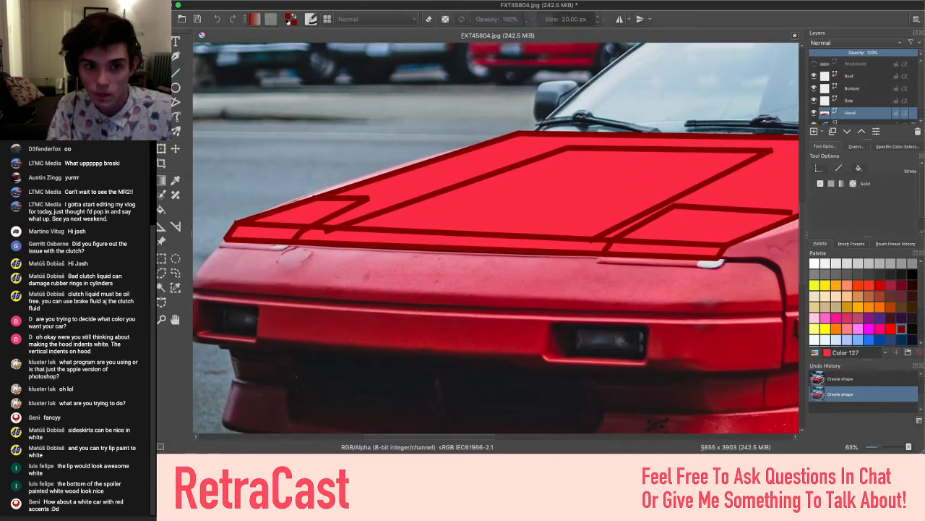
click(162, 56)
click(334, 229)
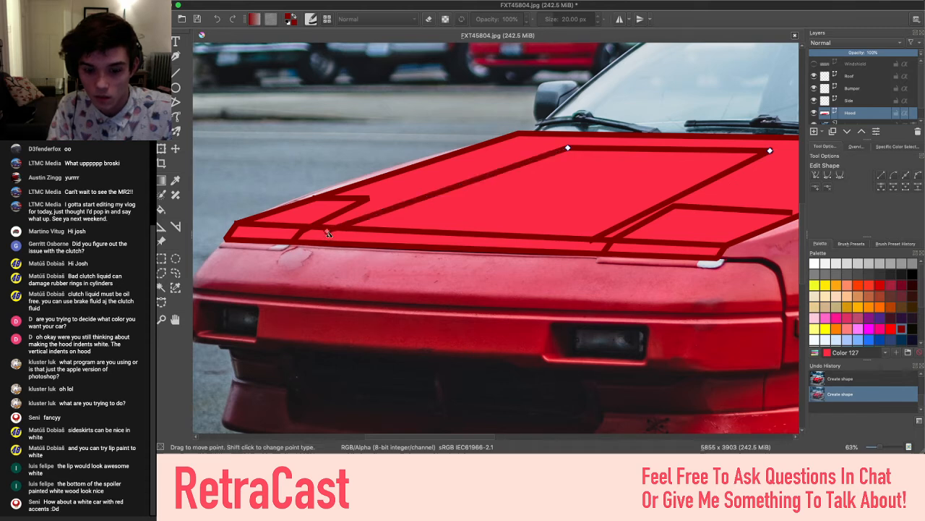
drag(327, 233, 338, 230)
scroll(337, 231, up, 3)
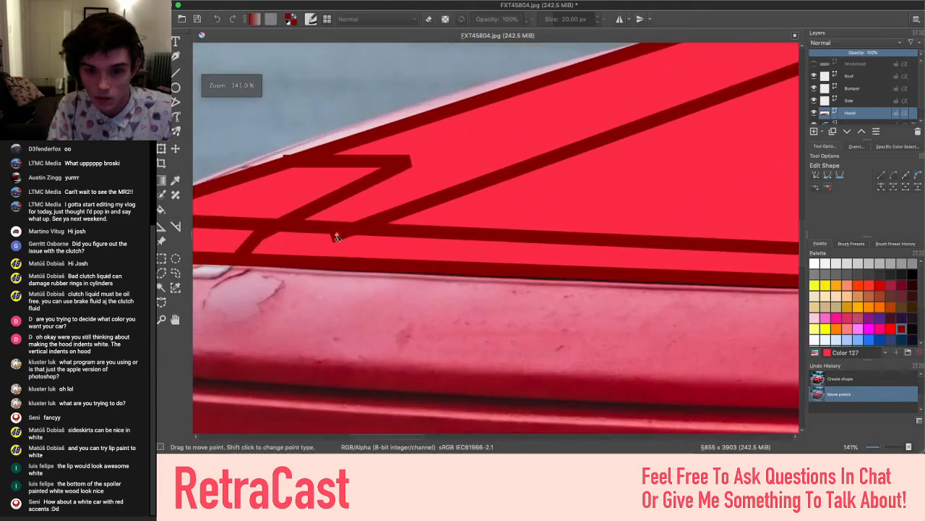
drag(420, 199, 435, 208)
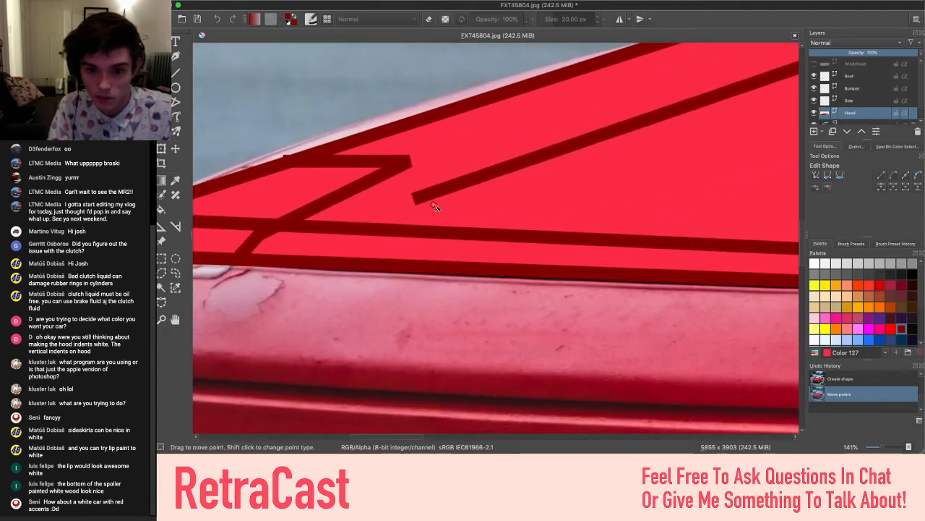
drag(375, 214, 356, 226)
Adjust the lower end point of the crease line beside the near headlight cover so that it meets the hood's front line
scroll(354, 226, right, 7)
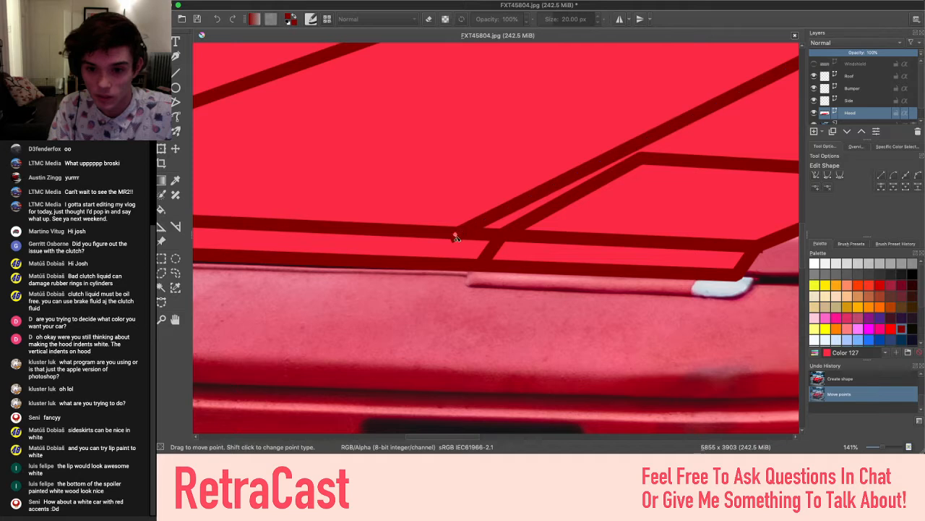
click(457, 234)
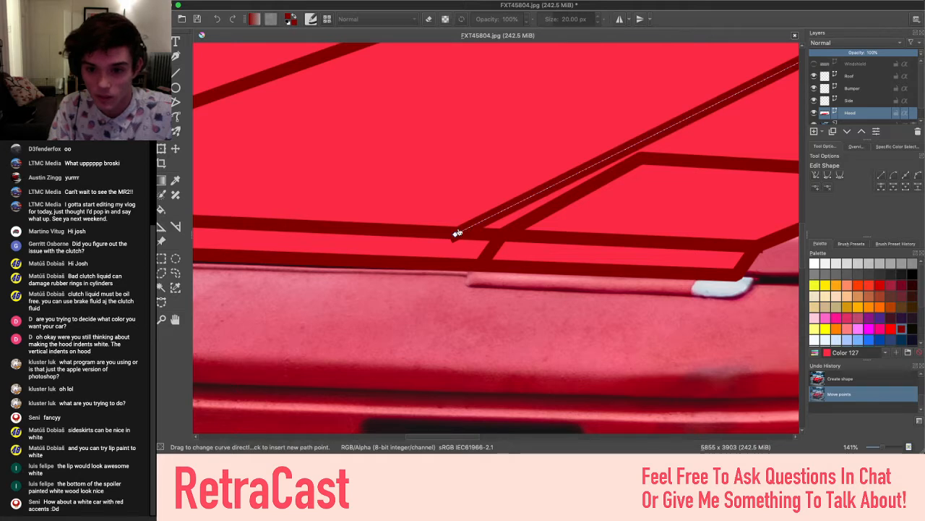
click(457, 235)
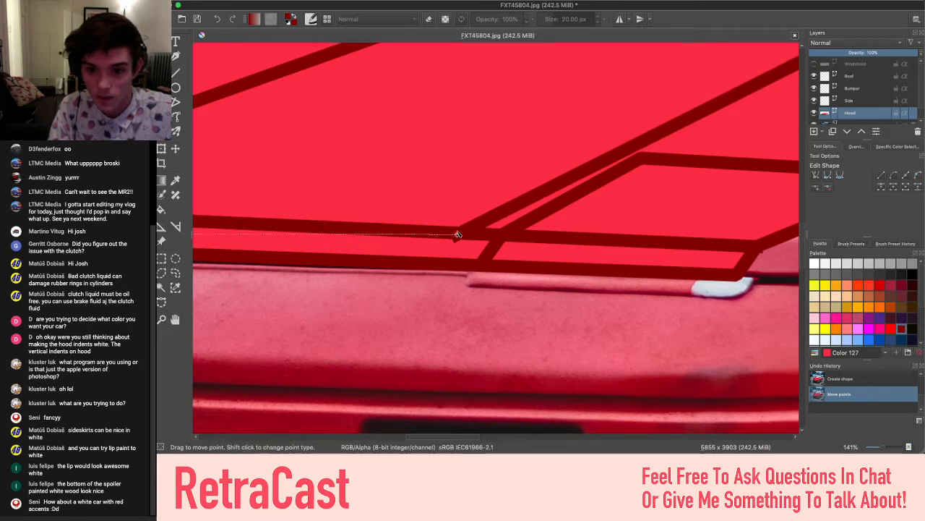
drag(457, 234, 458, 231)
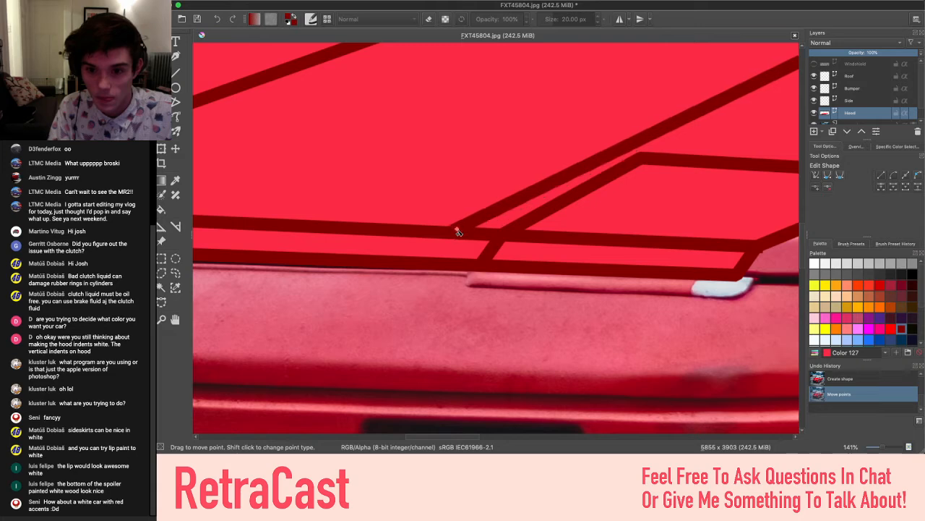
scroll(449, 225, down, 6)
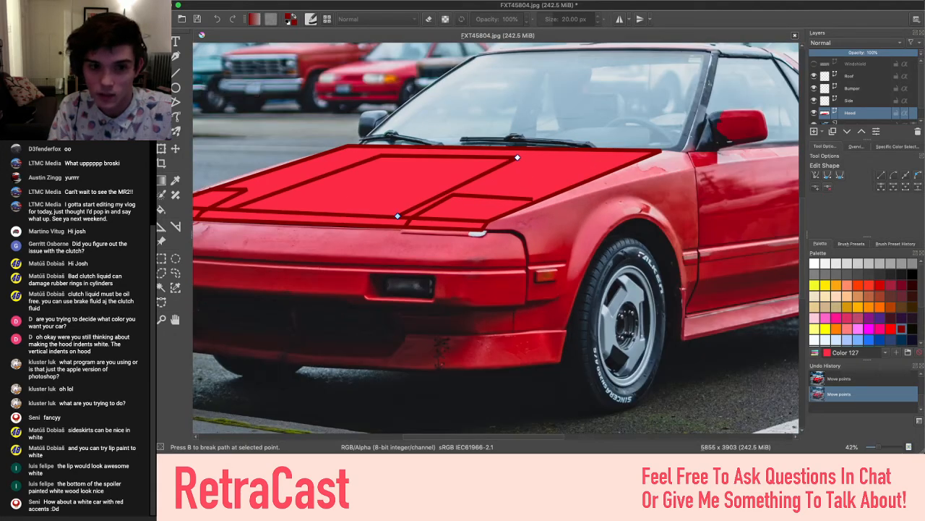
Move the upper end point of the near-side crease line to form a clean corner with the rear crease line
key(Return)
click(278, 137)
scroll(278, 138, left, 1)
scroll(277, 137, right, 3)
scroll(277, 137, up, 2)
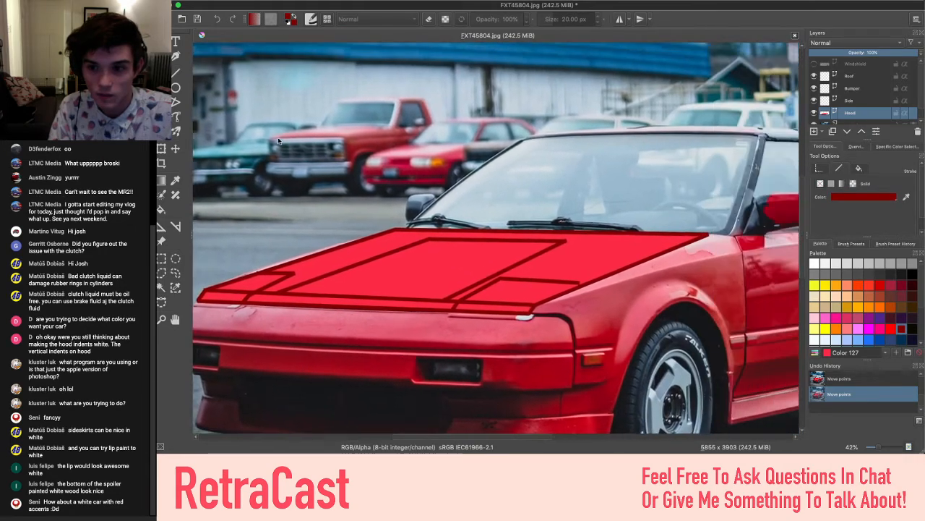
scroll(277, 136, up, 7)
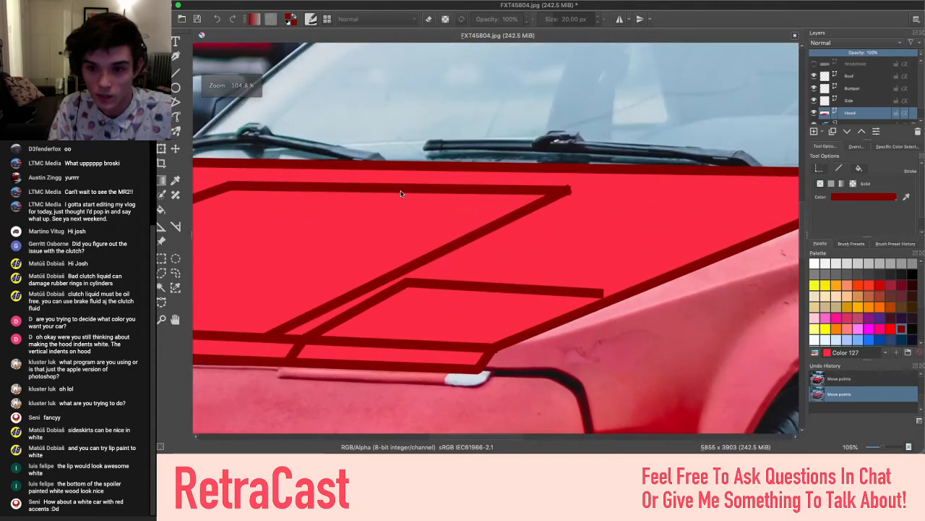
scroll(401, 194, up, 1)
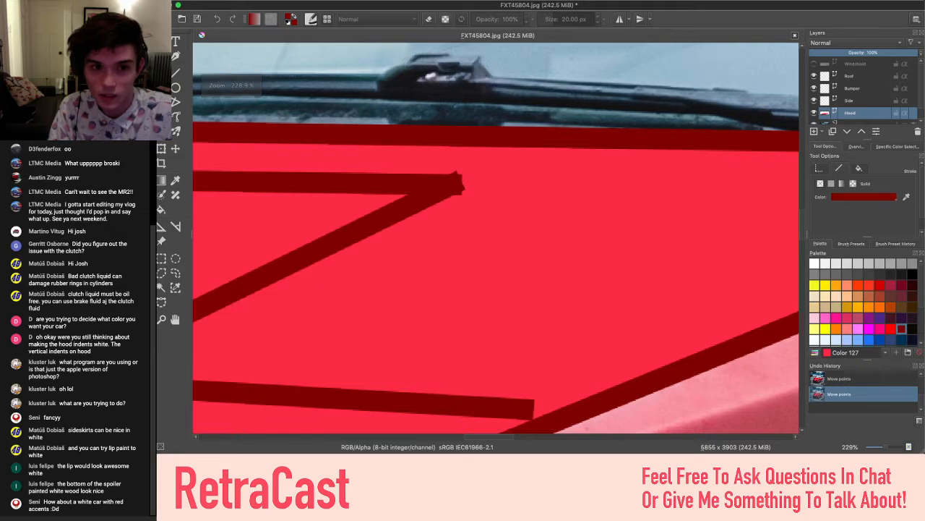
key(Return)
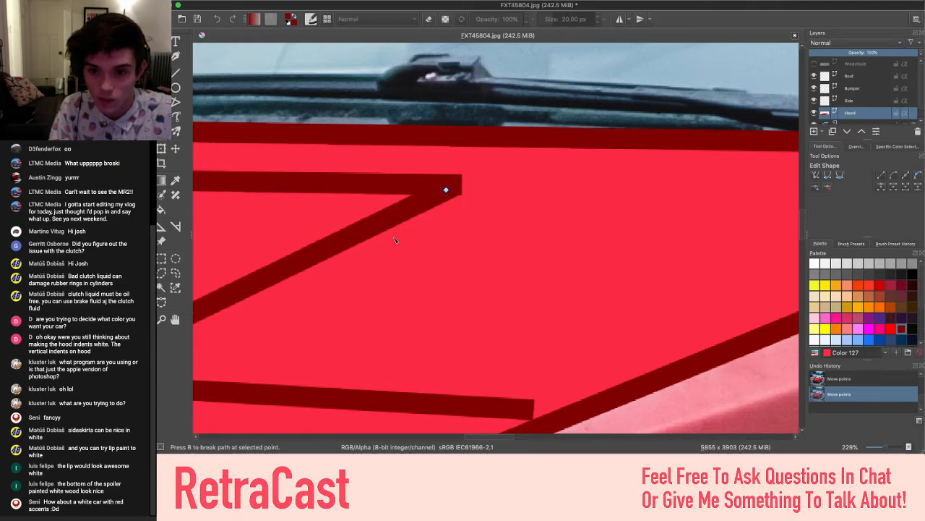
Examine the finished hood crease lines against the whole car and up close around the front end
scroll(447, 193, down, 8)
scroll(249, 178, down, 5)
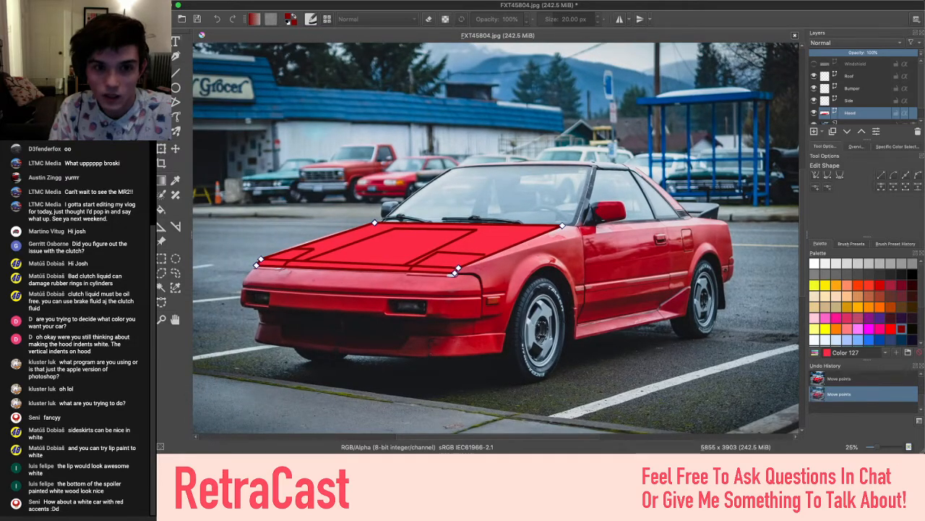
click(162, 42)
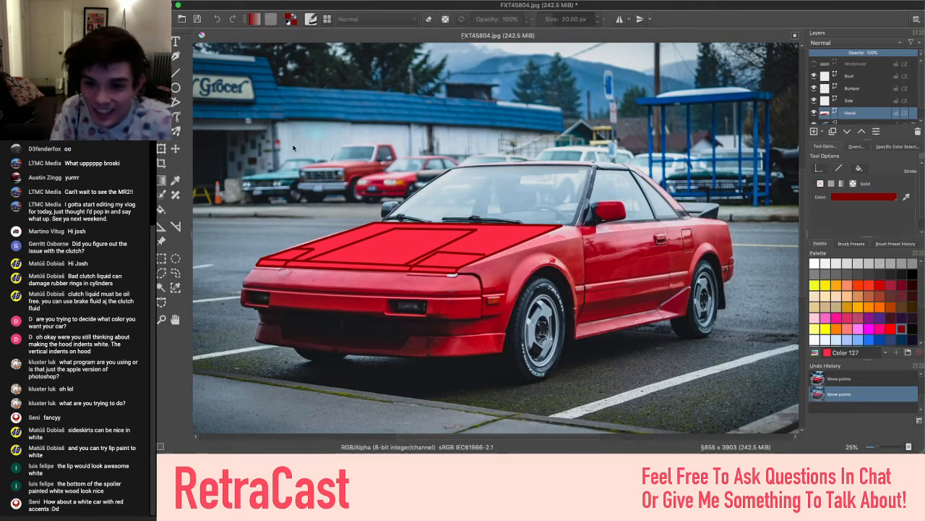
scroll(333, 284, up, 3)
scroll(333, 284, left, 6)
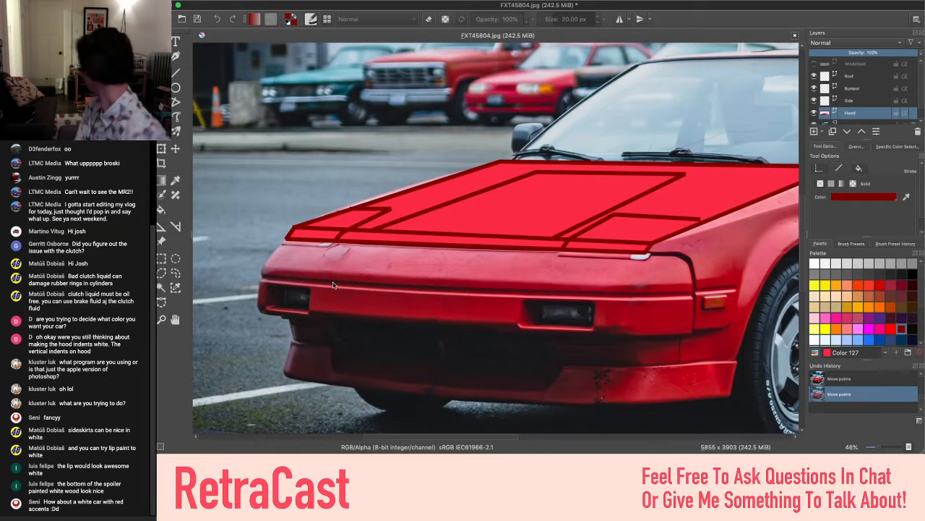
scroll(334, 285, right, 5)
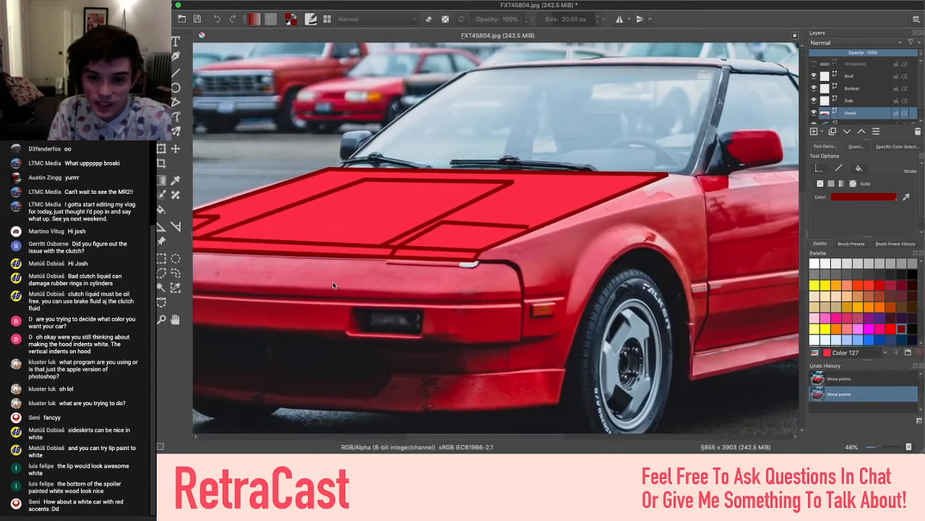
scroll(332, 284, up, 2)
scroll(333, 285, down, 3)
Show the Windshield layer with its white windscreen outline
scroll(332, 284, up, 4)
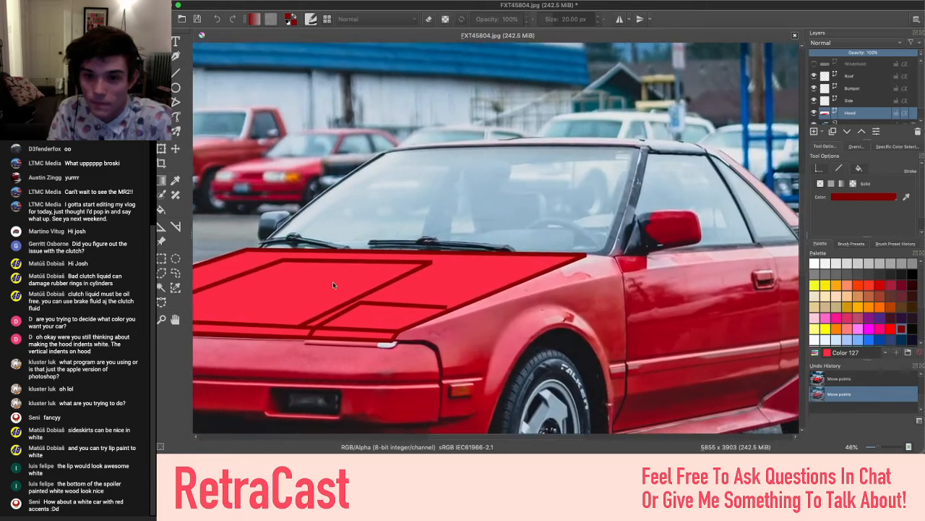
scroll(333, 284, up, 1)
click(815, 65)
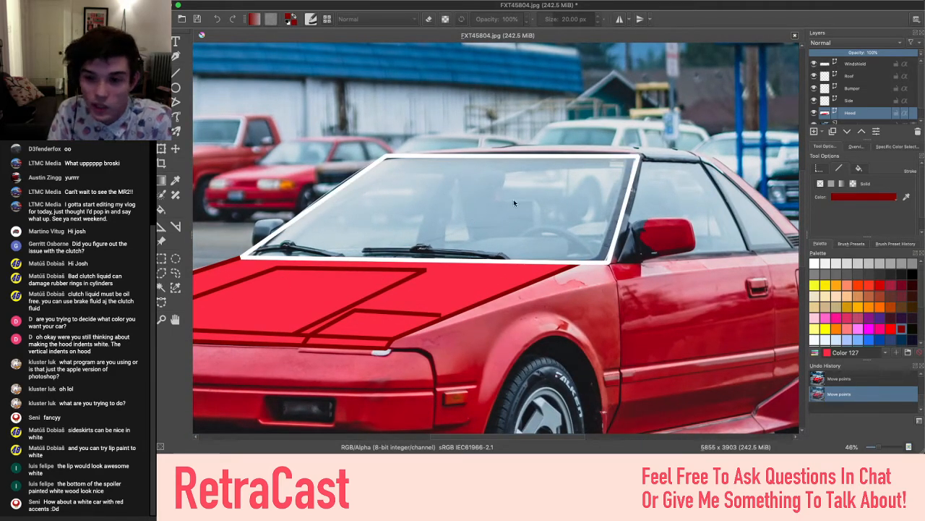
Place the Windshield layer directly beneath the Hood layer and recolour the windscreen outline dark grey
drag(858, 67, 858, 92)
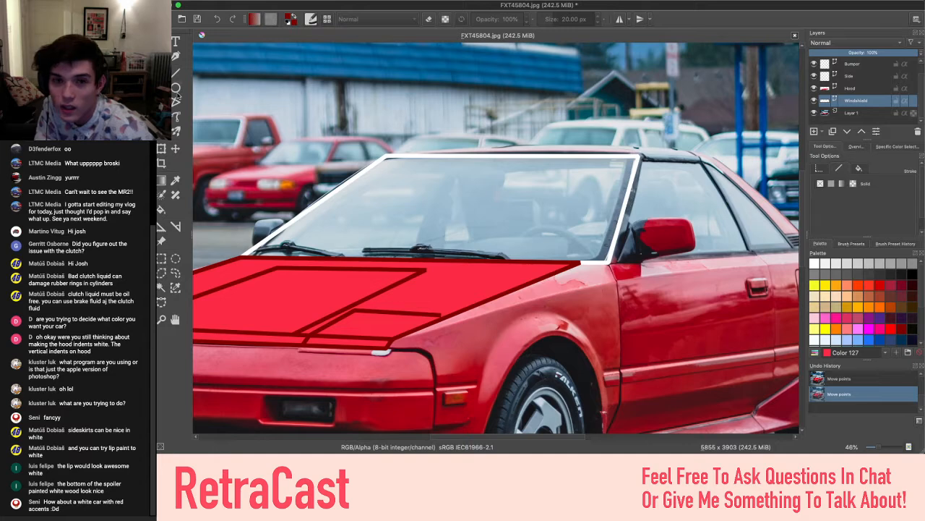
click(499, 208)
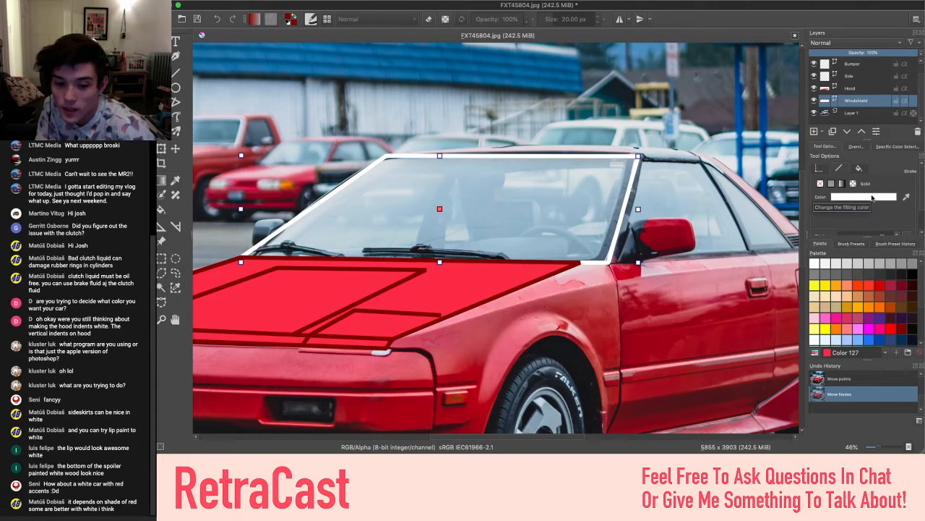
click(872, 197)
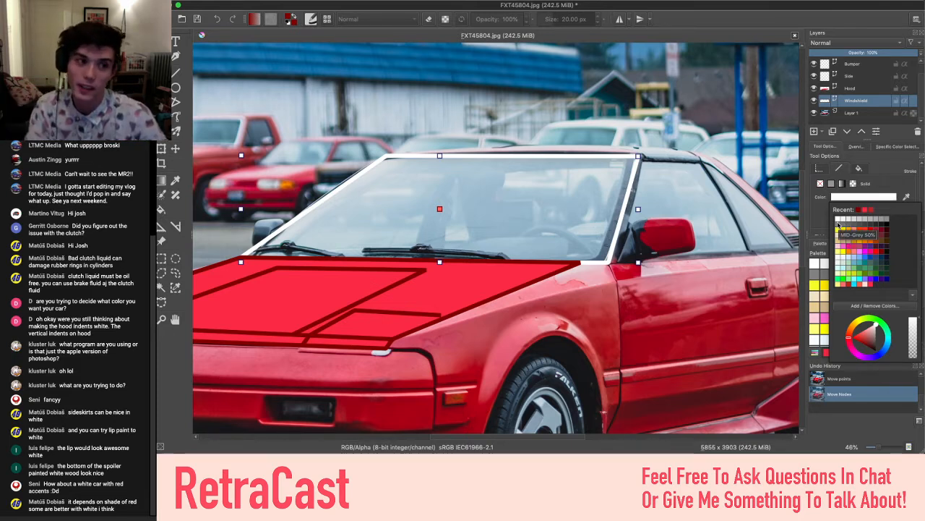
click(878, 227)
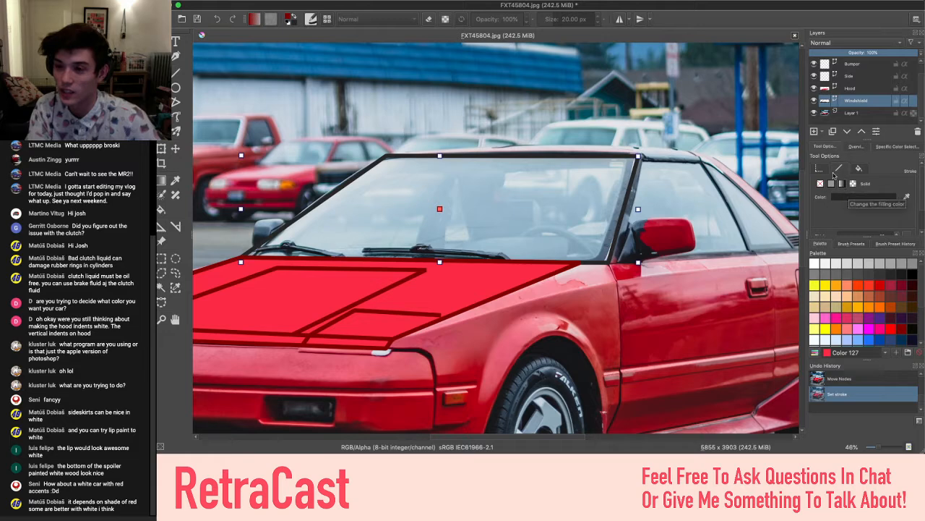
Give the windshield shape a solid Grey 15% fill and check it against the whole car
click(858, 169)
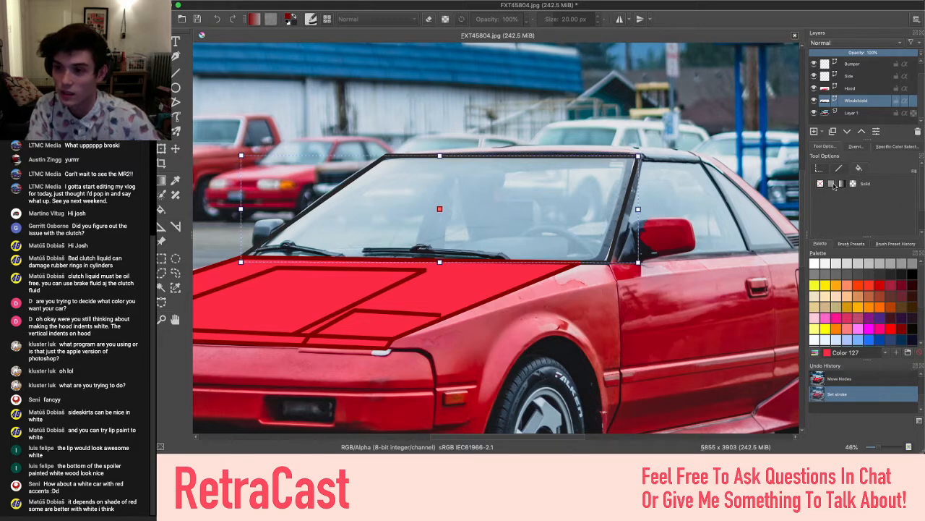
click(832, 184)
click(864, 196)
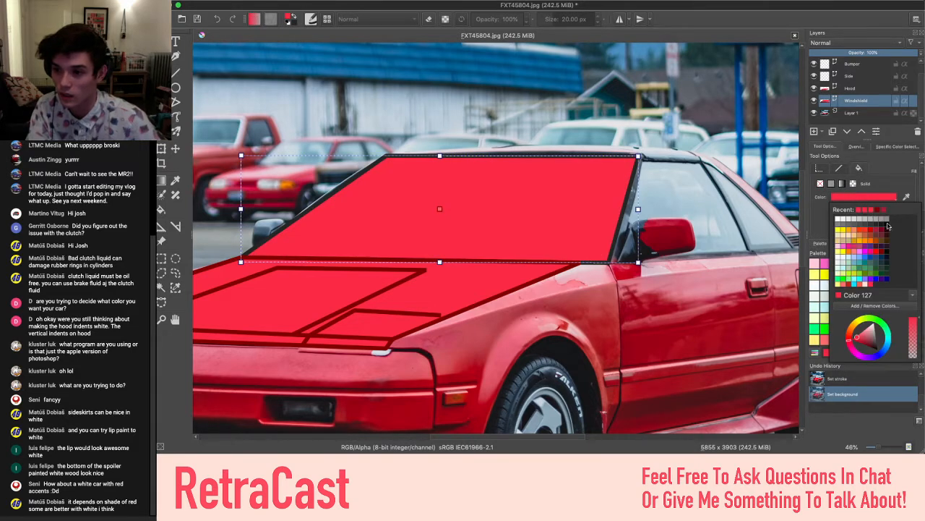
click(877, 226)
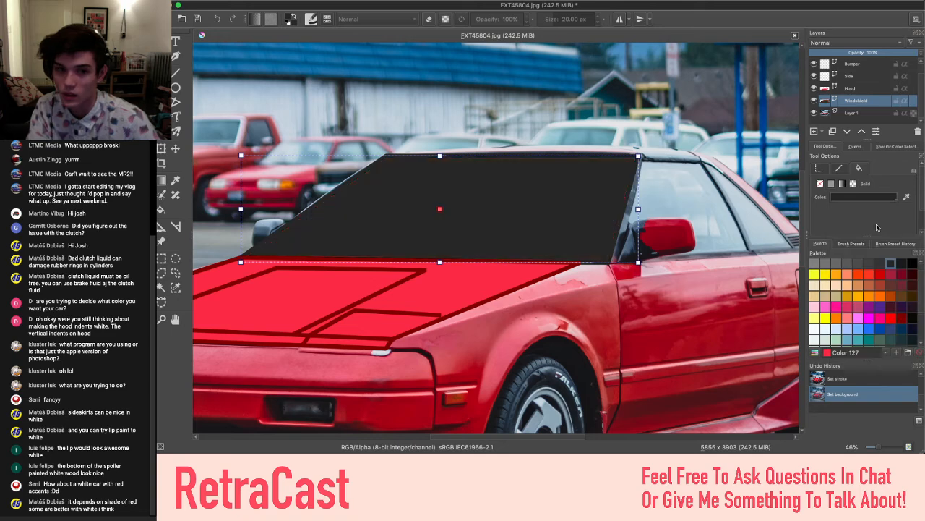
click(771, 177)
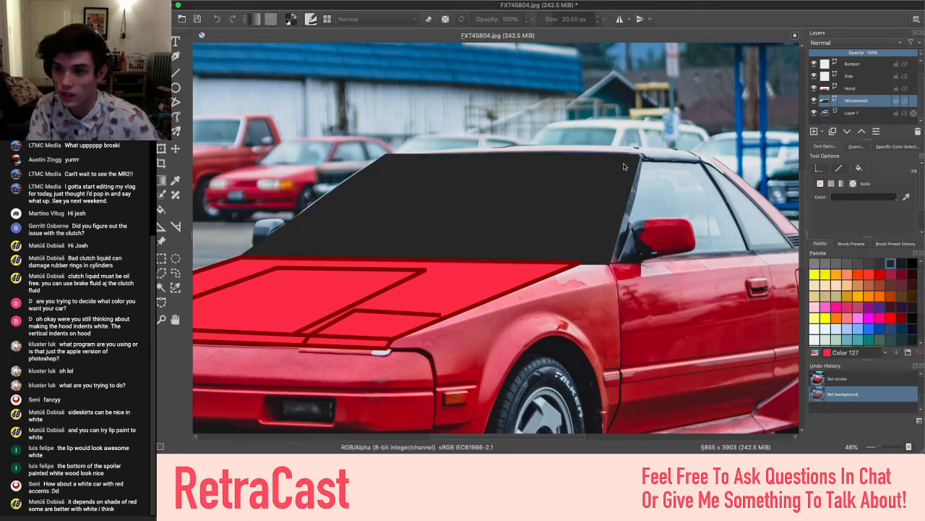
scroll(623, 167, down, 5)
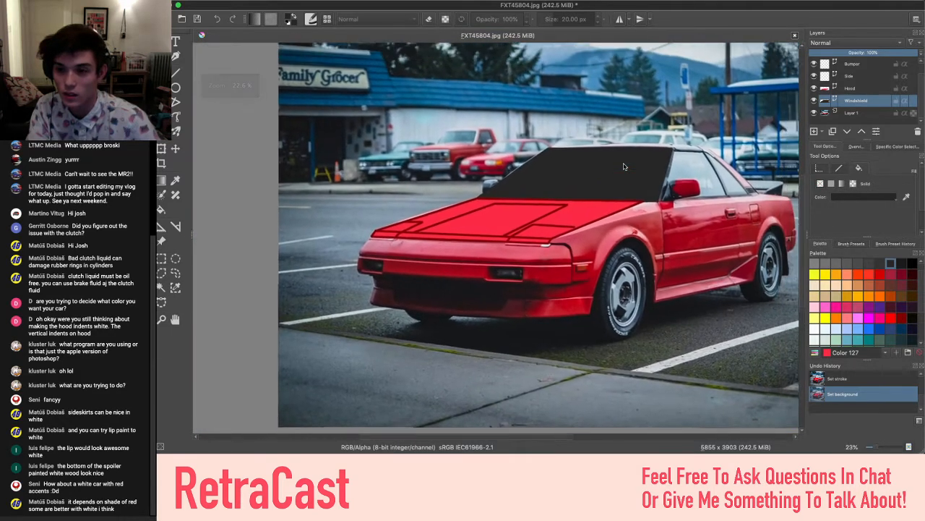
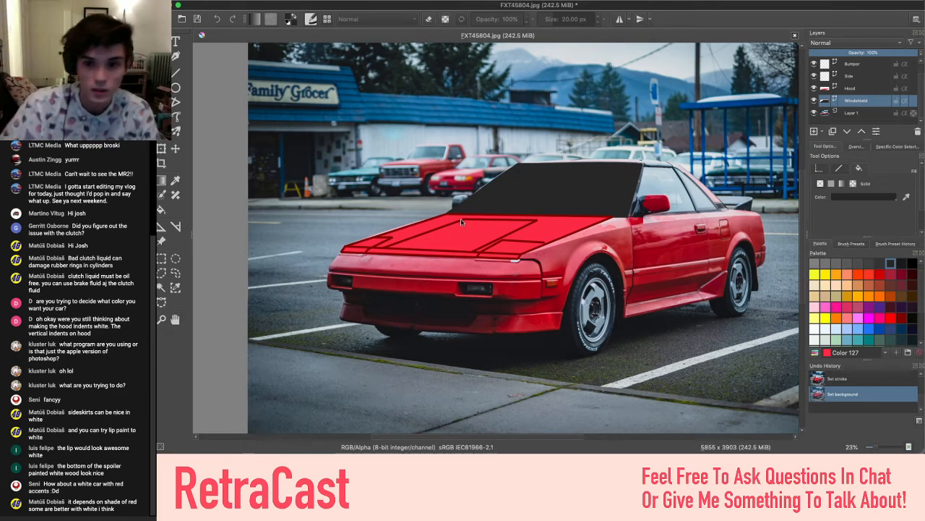
scroll(461, 218, down, 3)
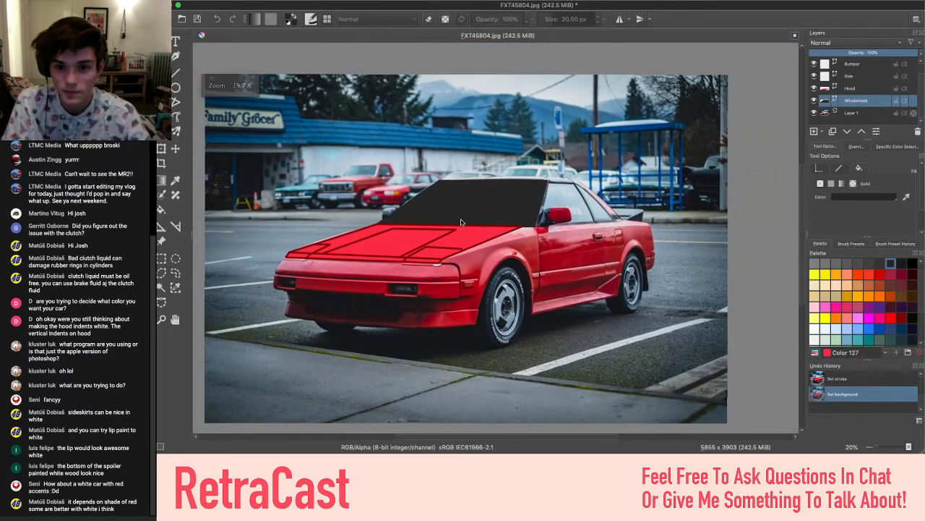
scroll(460, 222, up, 4)
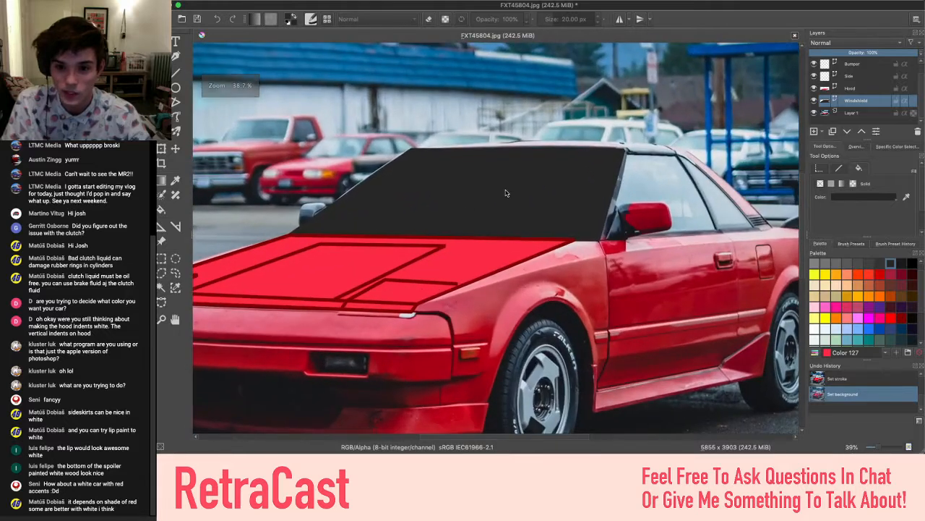
Try the bright cyan Color 124 as the windshield fill and compare it with the previous look
click(506, 193)
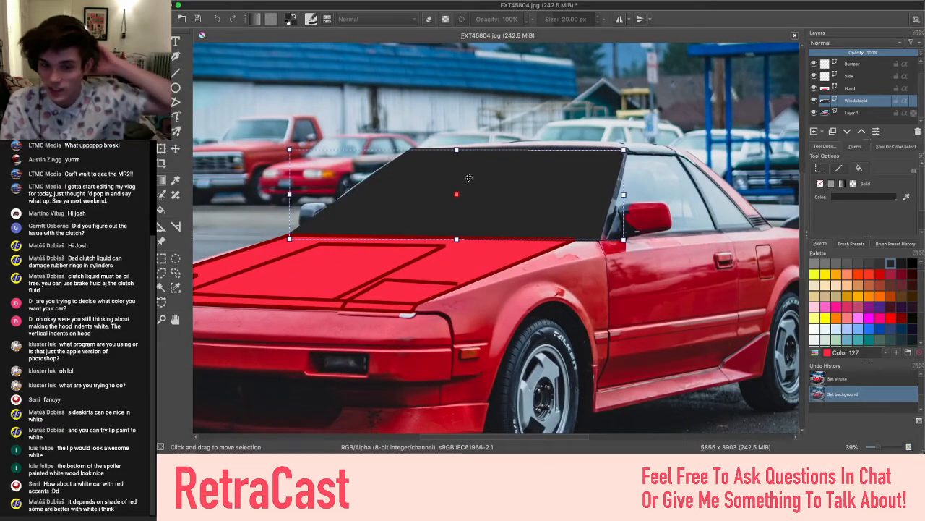
click(869, 198)
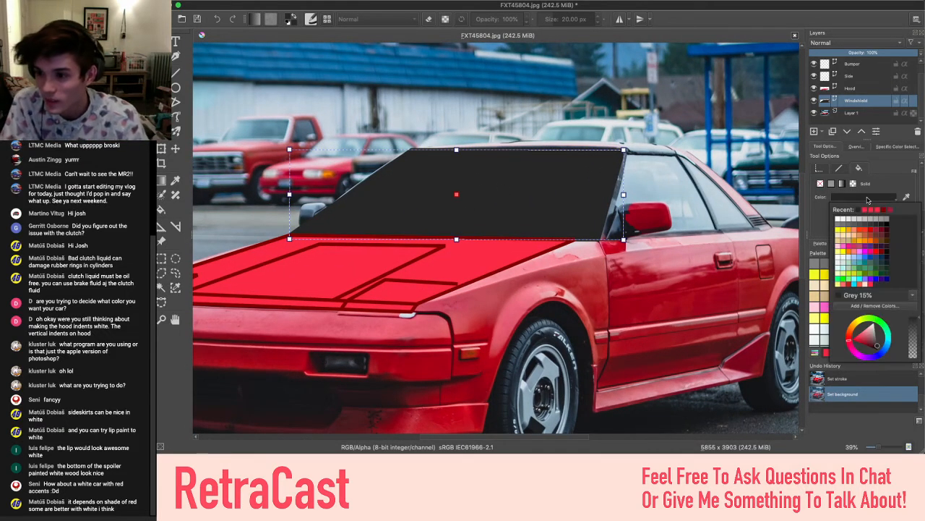
click(856, 284)
scroll(557, 304, down, 3)
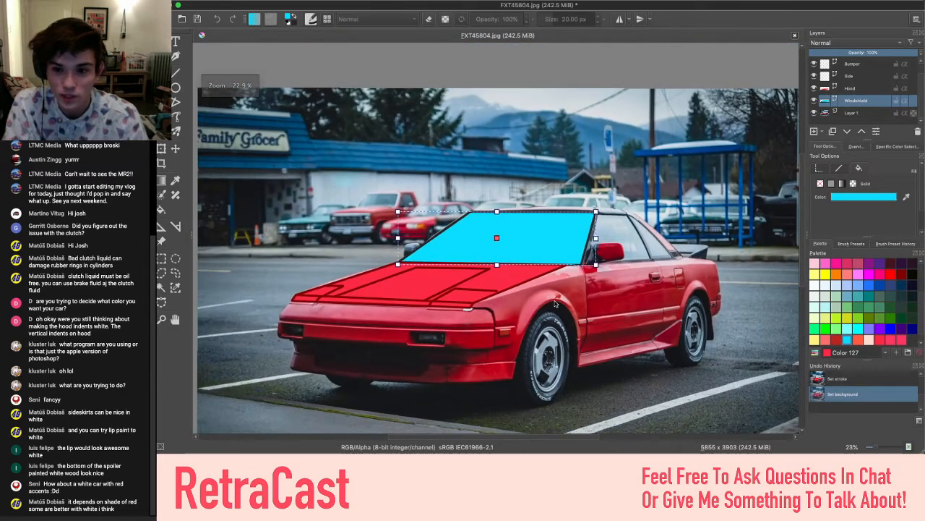
click(558, 303)
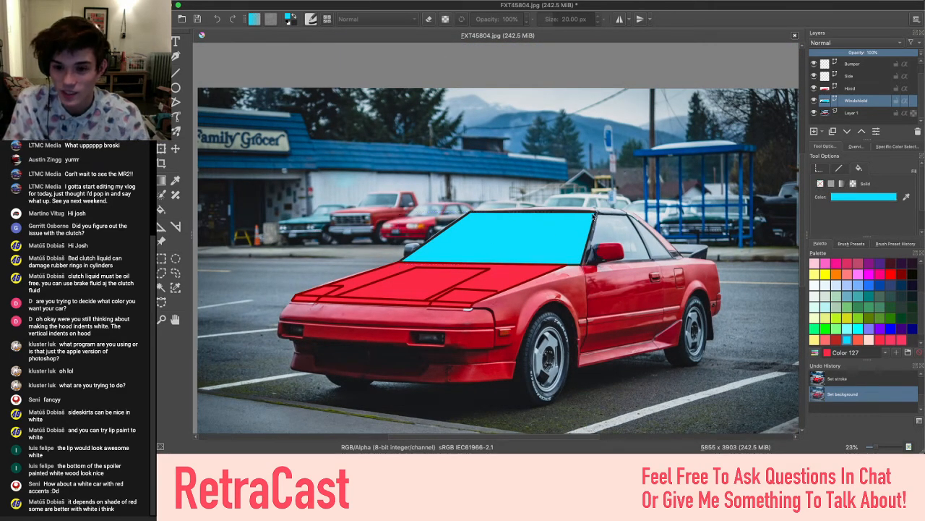
scroll(509, 280, down, 4)
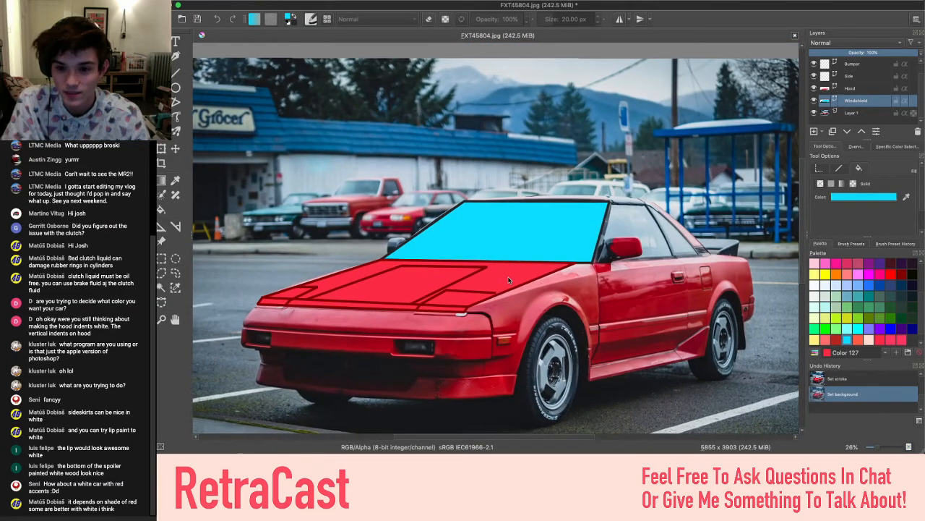
key(ctrl+z)
key(ctrl+shift+z)
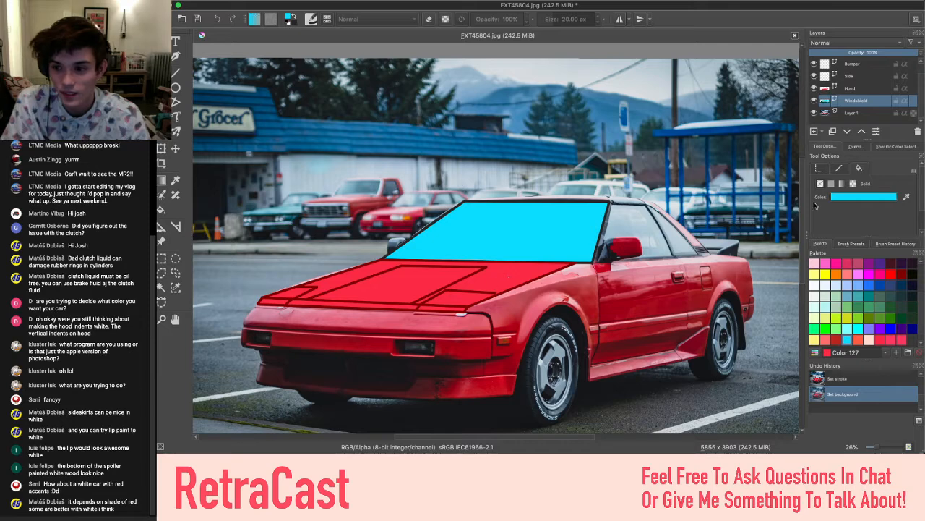
Set the windshield fill to Grey 15% and compare the car with and without that fill
click(839, 198)
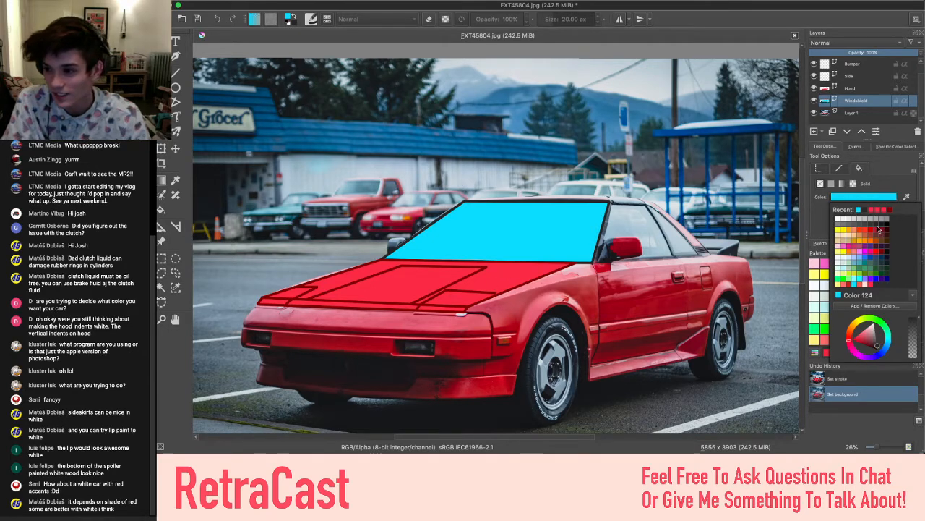
click(878, 229)
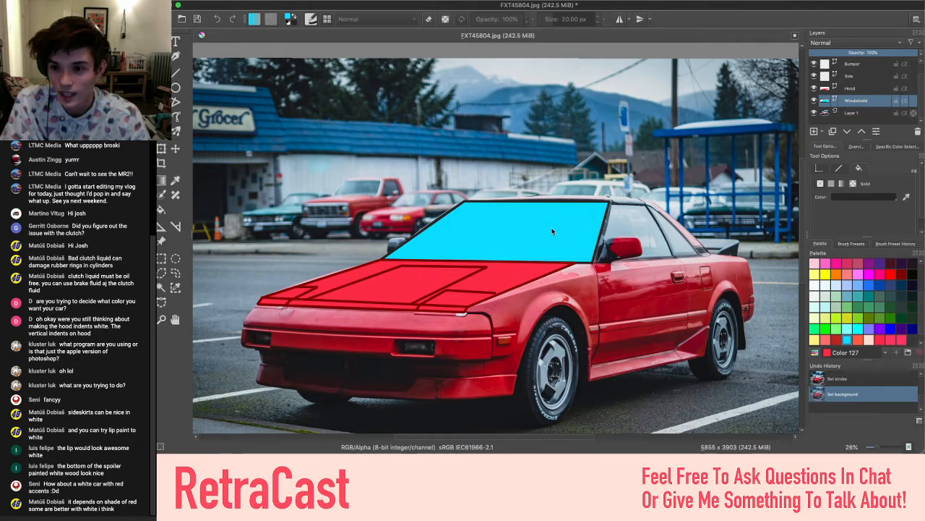
click(497, 225)
click(872, 197)
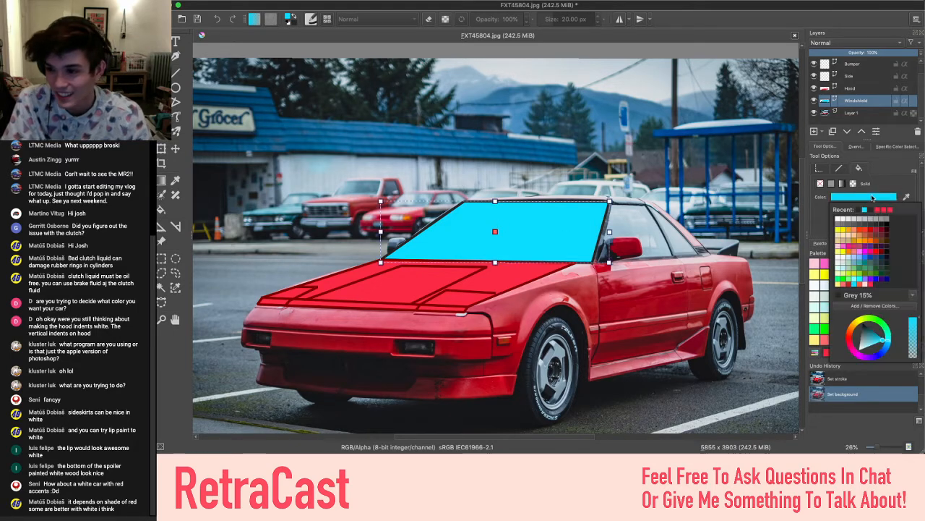
click(879, 219)
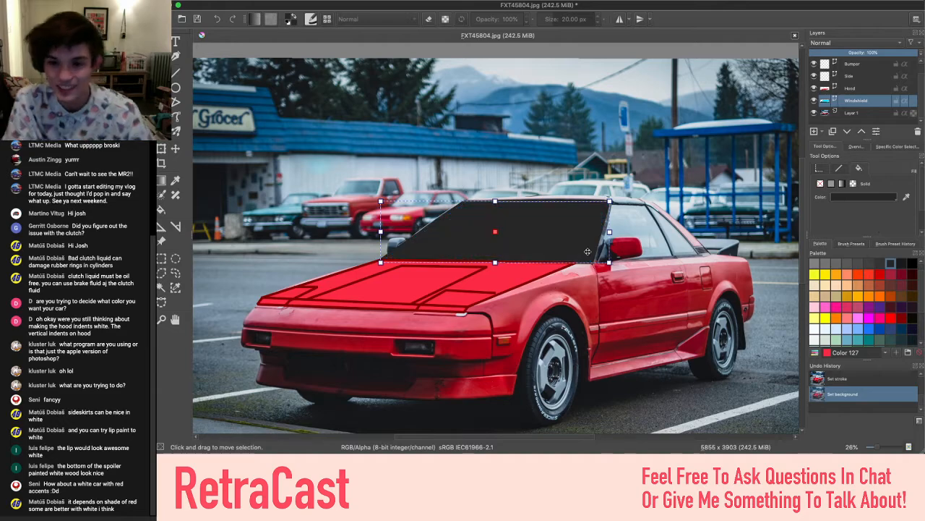
scroll(626, 289, up, 3)
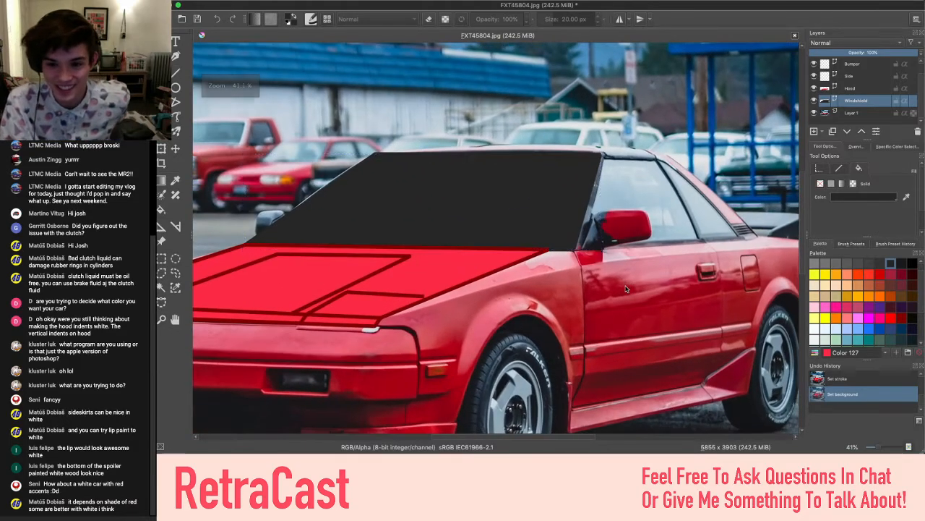
scroll(626, 289, down, 2)
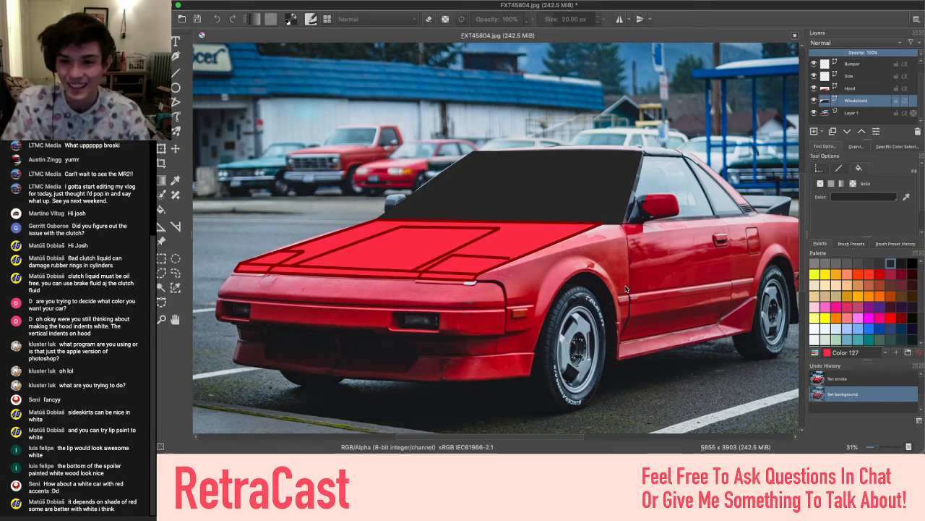
scroll(626, 289, down, 3)
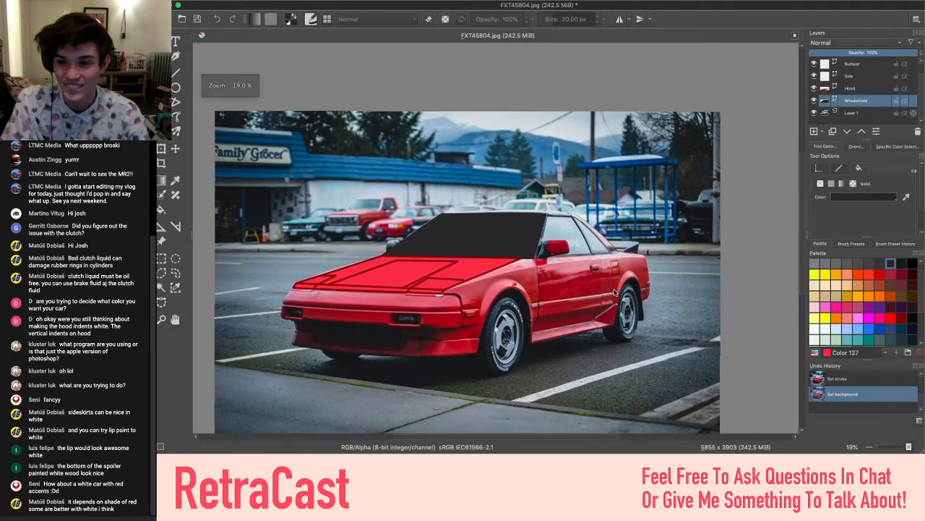
scroll(496, 248, up, 3)
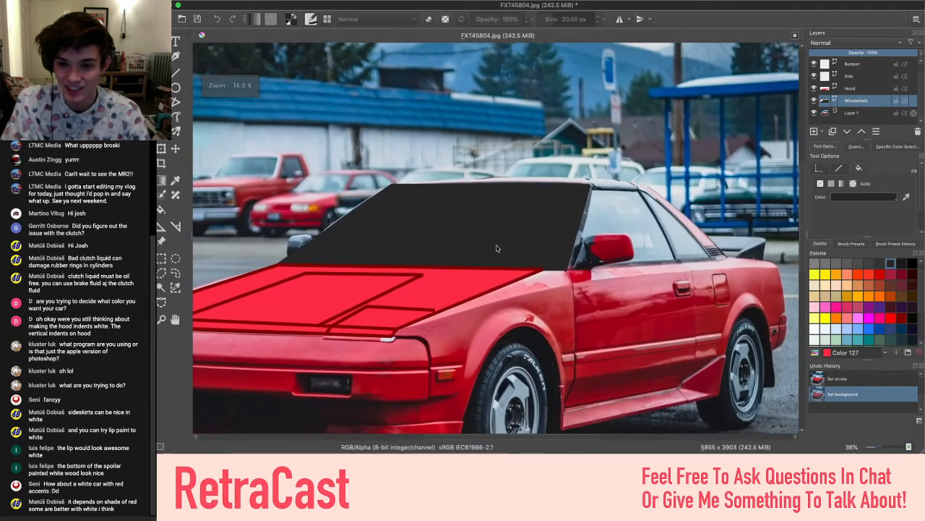
key(ctrl+z)
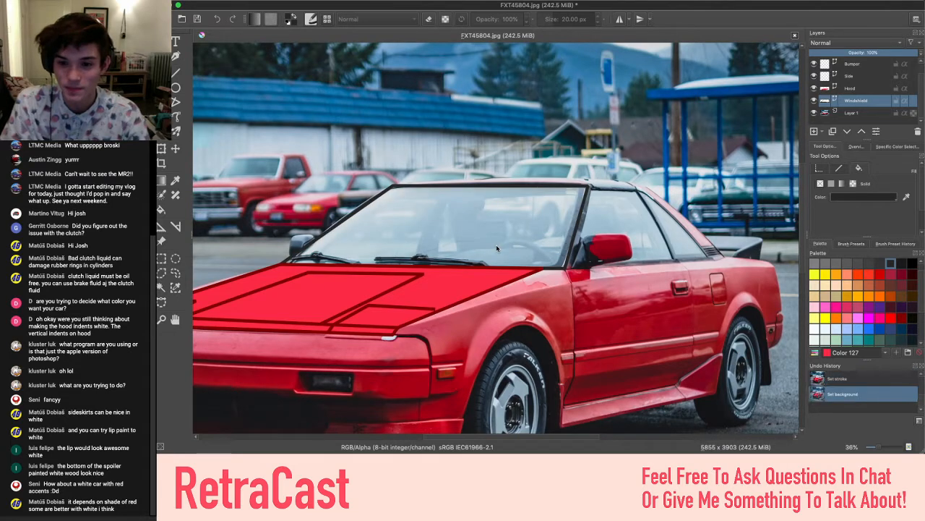
key(ctrl+shift+z)
Recolour the windshield shape's fill with the recently used bright cyan
click(868, 199)
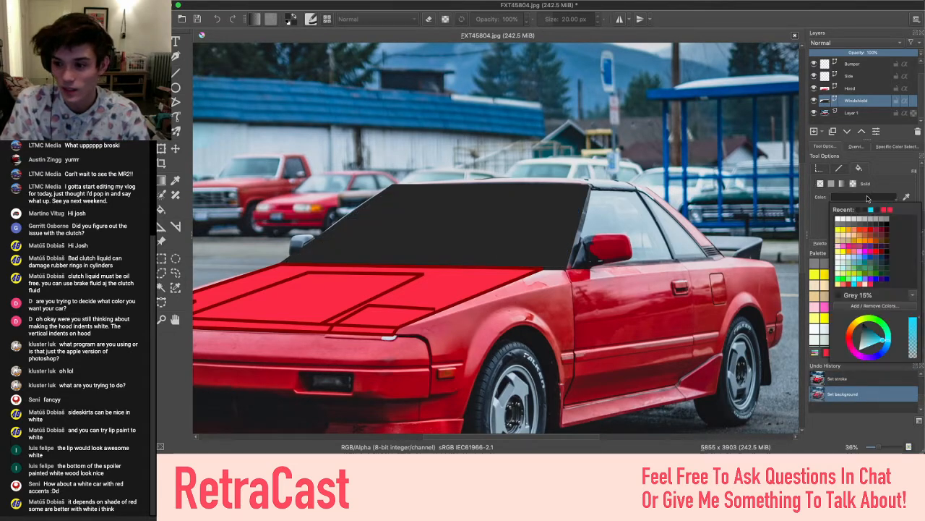
click(871, 210)
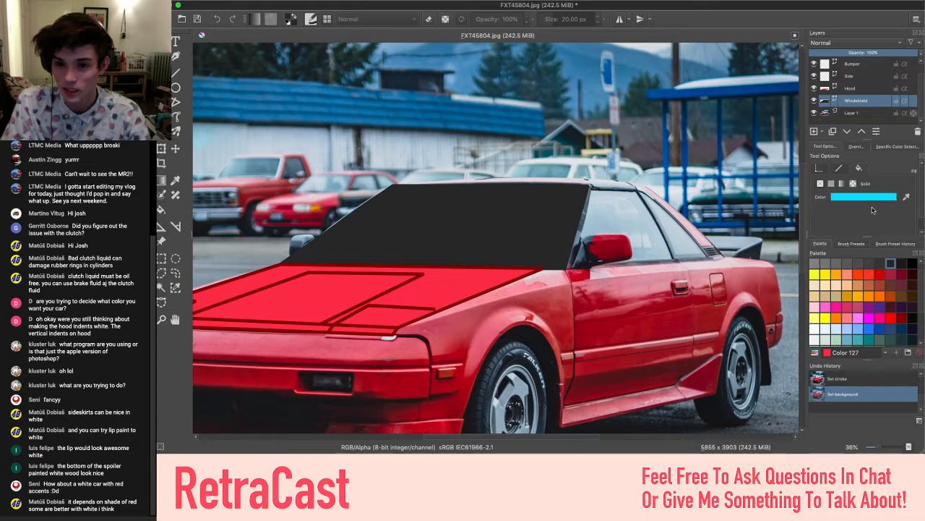
click(517, 229)
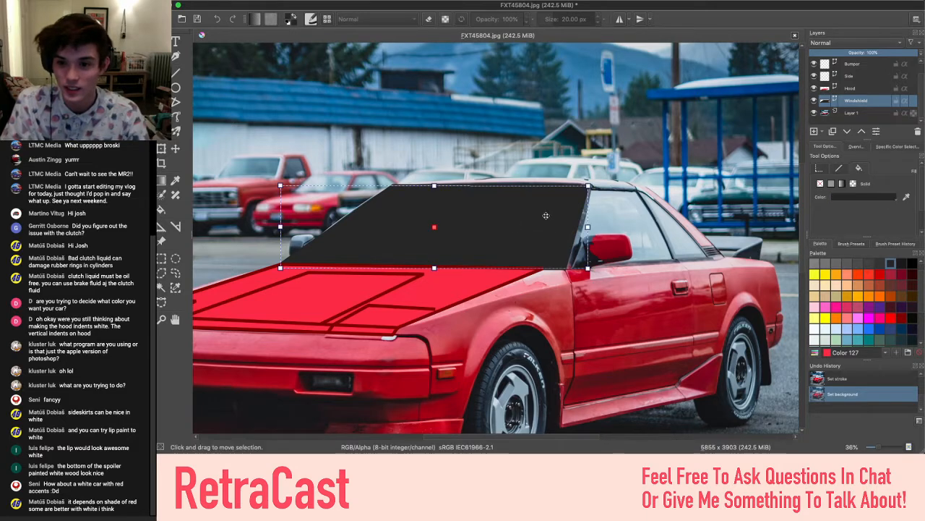
click(883, 198)
click(861, 209)
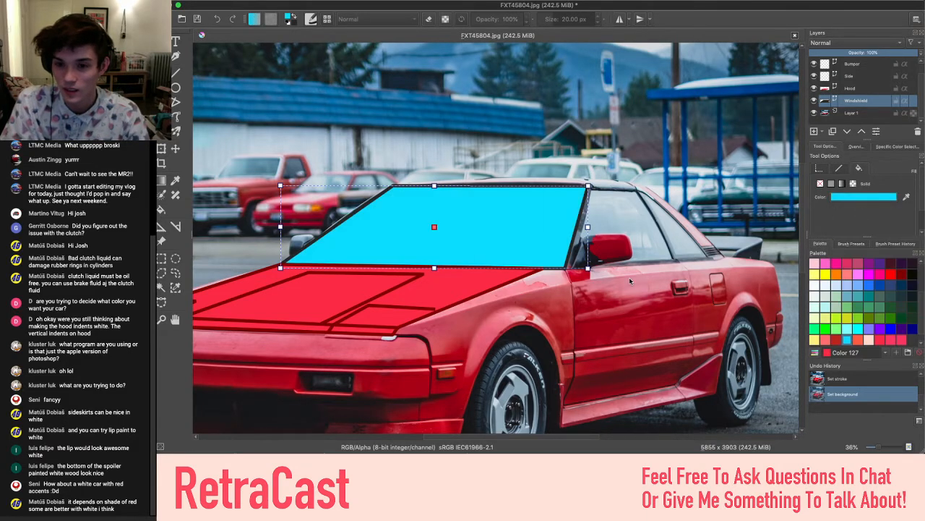
Examine the cyan windshield together with the hood, then inspect the front bumper and fender up close
drag(505, 326, 629, 282)
scroll(630, 282, right, 5)
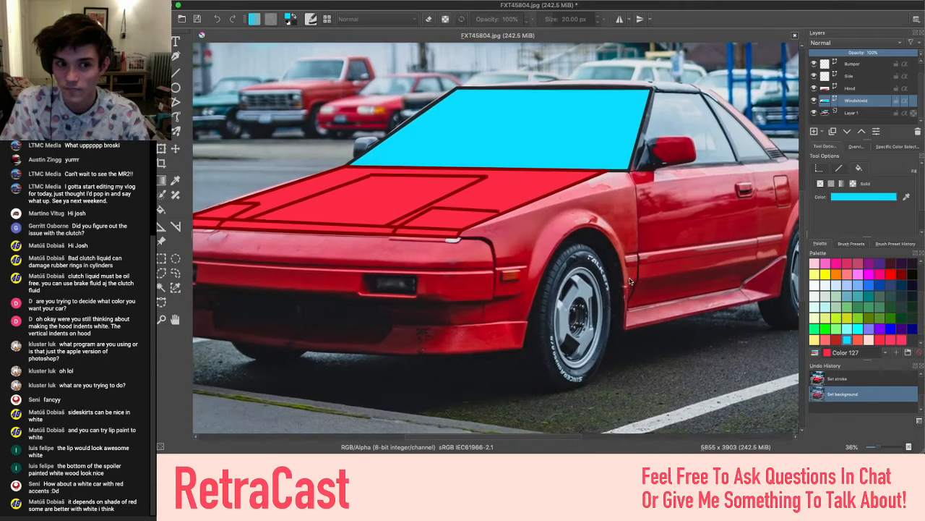
scroll(630, 282, left, 5)
scroll(629, 281, down, 2)
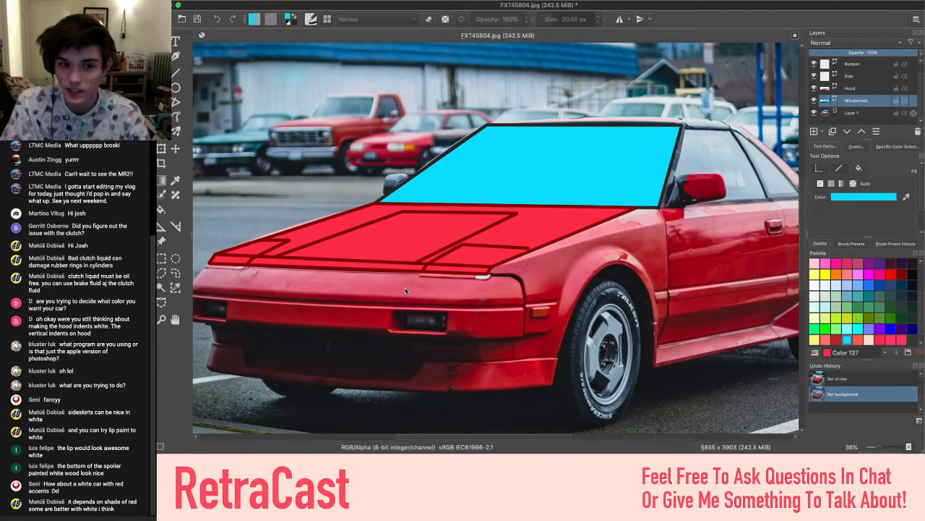
scroll(405, 291, up, 1)
scroll(405, 291, up, 4)
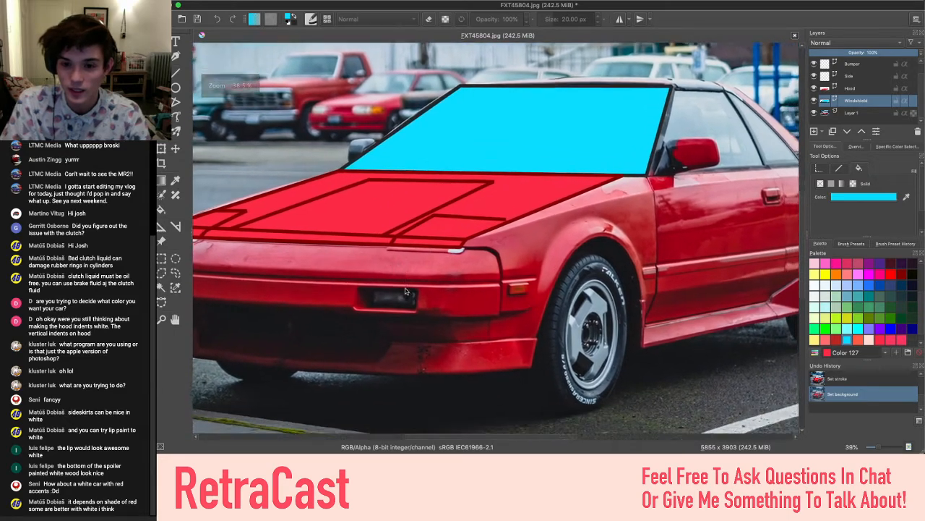
scroll(405, 291, down, 4)
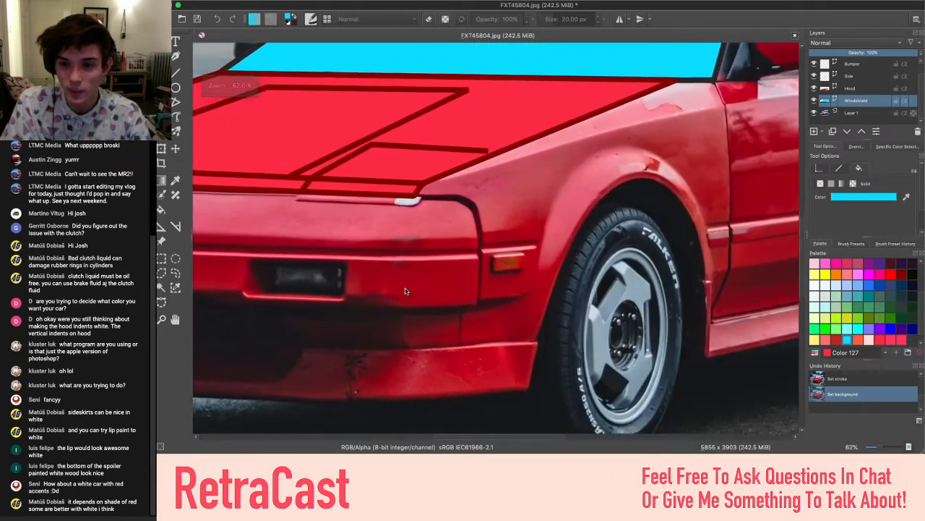
Examine the car's front bumper, fender and side alongside the cyan windshield and red hood
scroll(405, 291, up, 3)
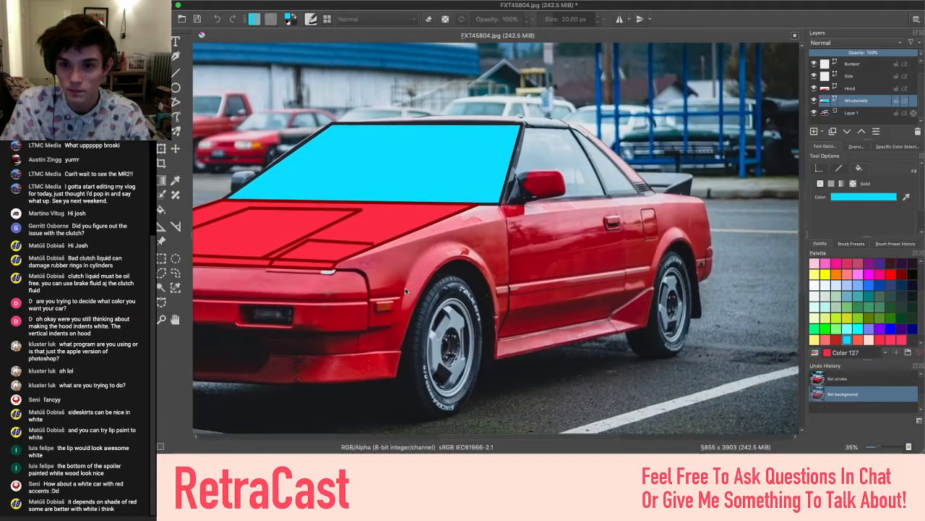
scroll(404, 290, down, 2)
scroll(405, 290, up, 3)
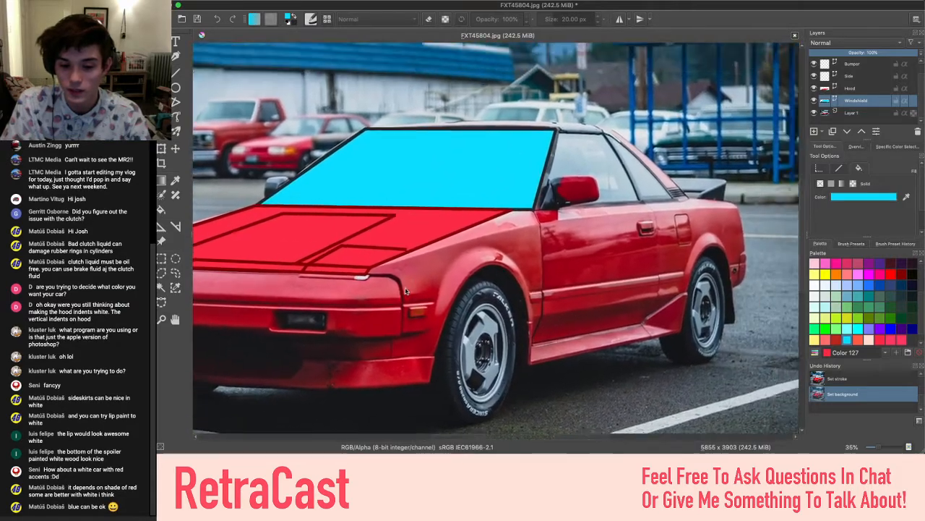
scroll(405, 291, left, 5)
scroll(406, 291, down, 2)
scroll(405, 291, left, 2)
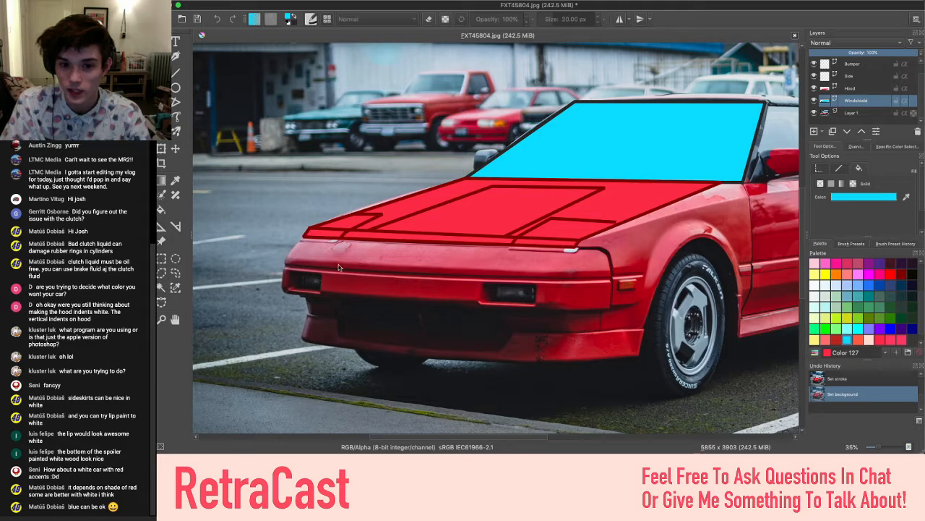
scroll(338, 266, right, 5)
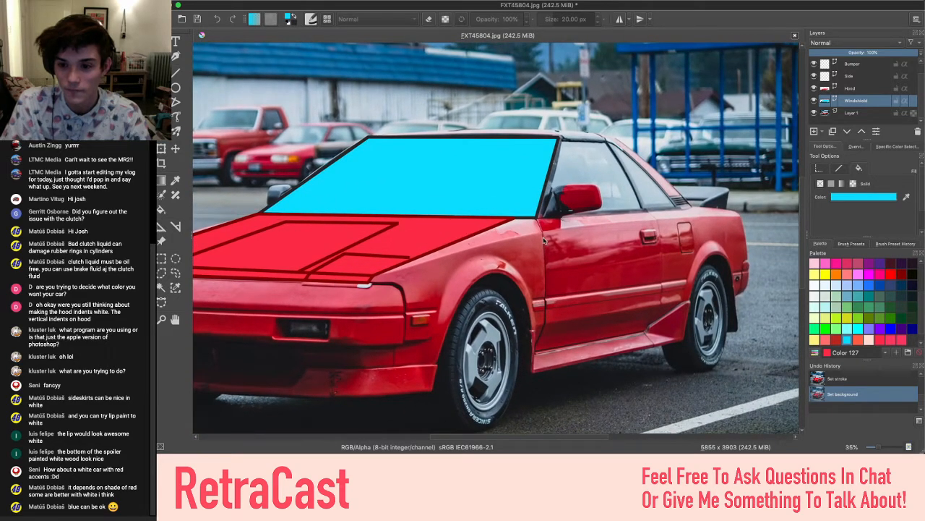
scroll(402, 301, left, 3)
scroll(403, 301, down, 1)
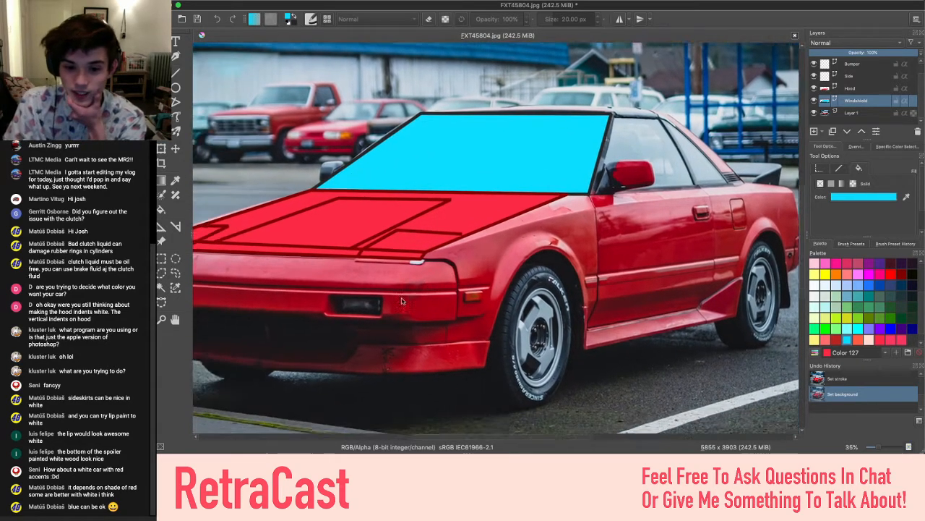
scroll(403, 301, left, 2)
scroll(402, 301, down, 1)
scroll(411, 301, right, 3)
scroll(410, 300, up, 1)
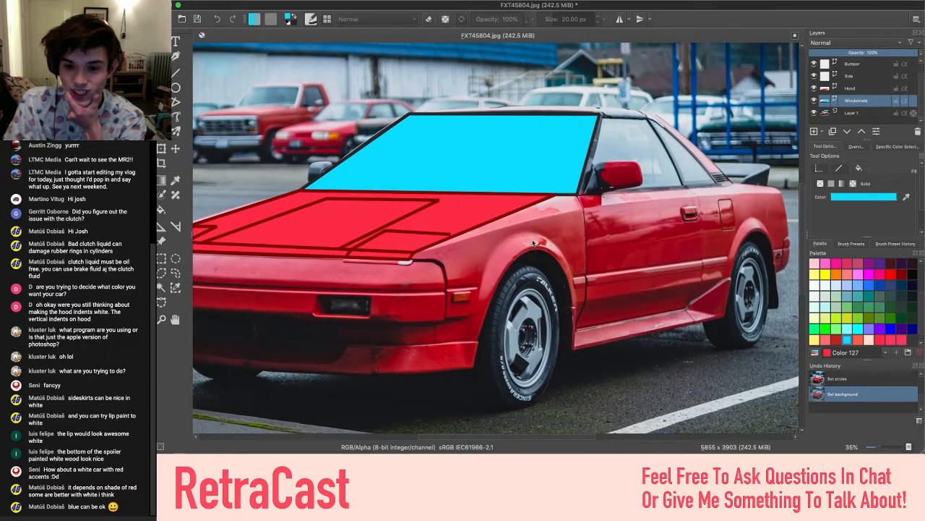
scroll(504, 340, right, 3)
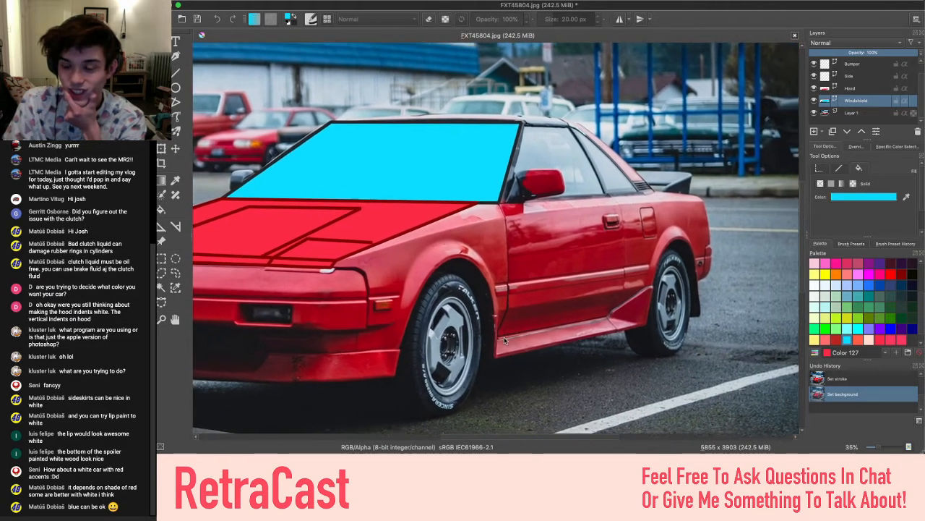
scroll(505, 340, left, 5)
scroll(504, 340, down, 1)
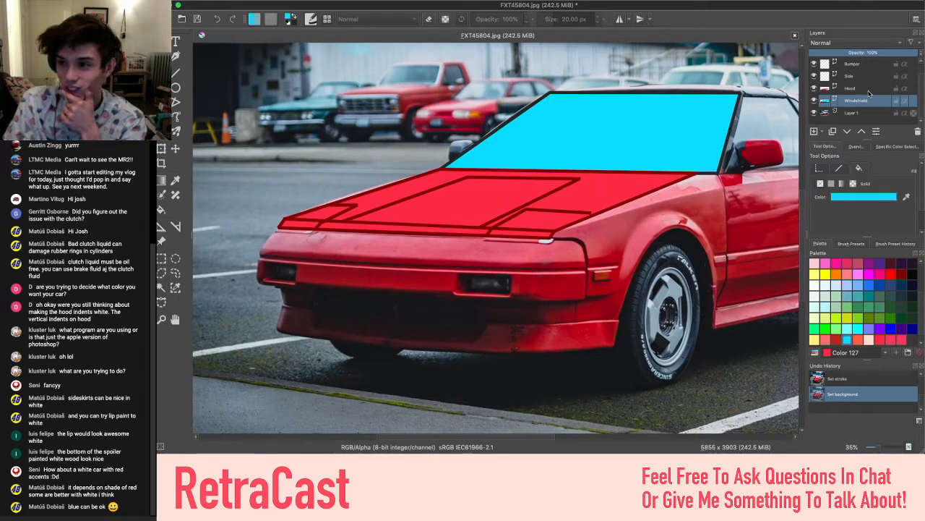
Activate the Bumper layer and sample the hood outline's dark red as the colour for a polygon
click(858, 65)
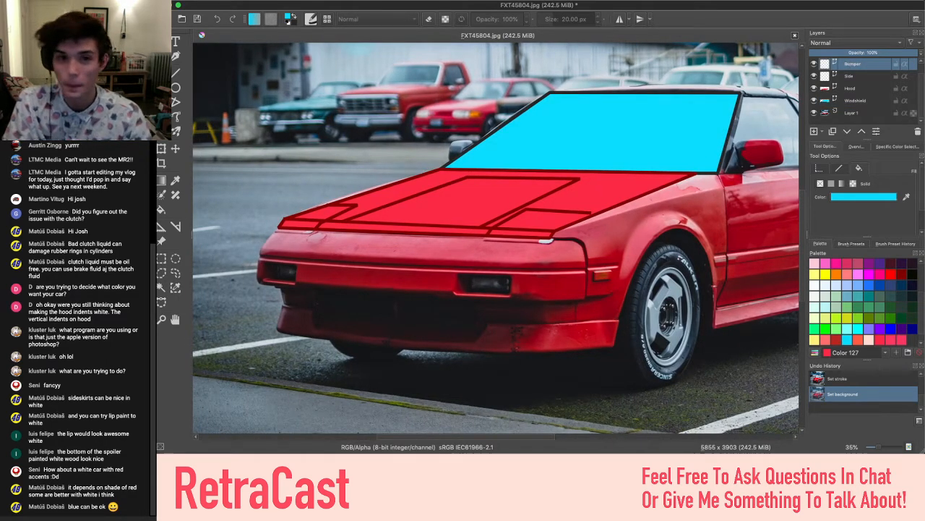
click(176, 72)
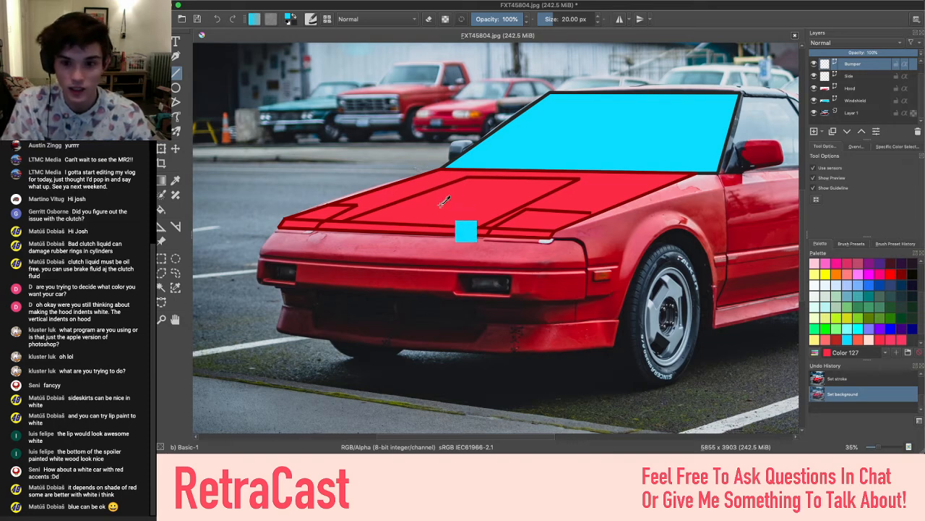
ctrl+click(454, 219)
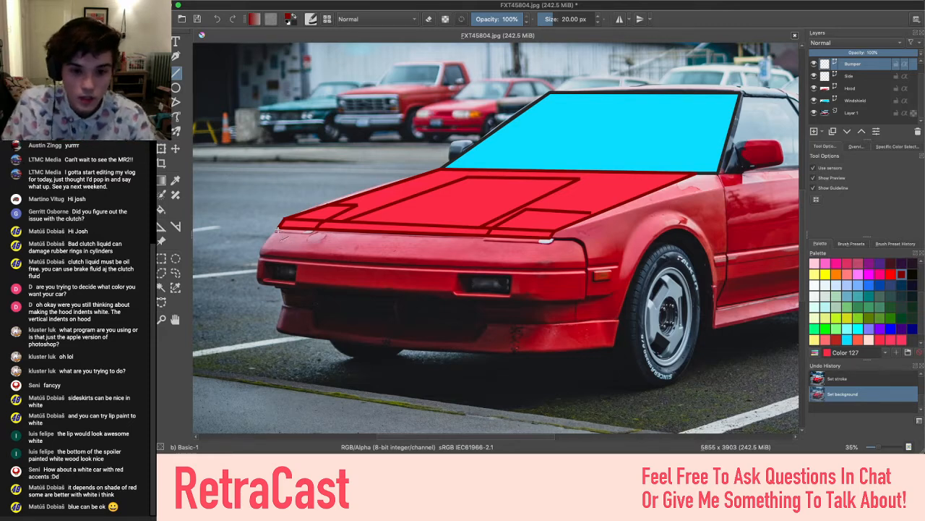
scroll(278, 230, up, 3)
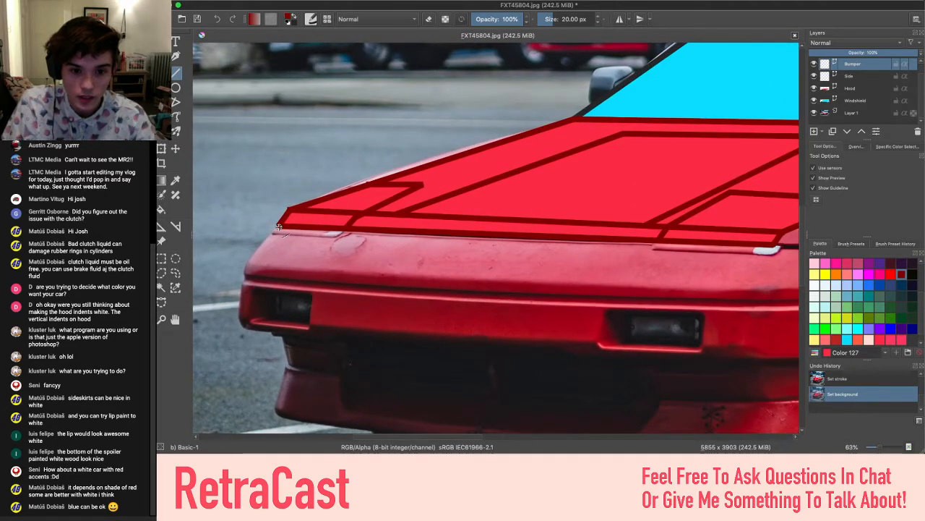
click(176, 117)
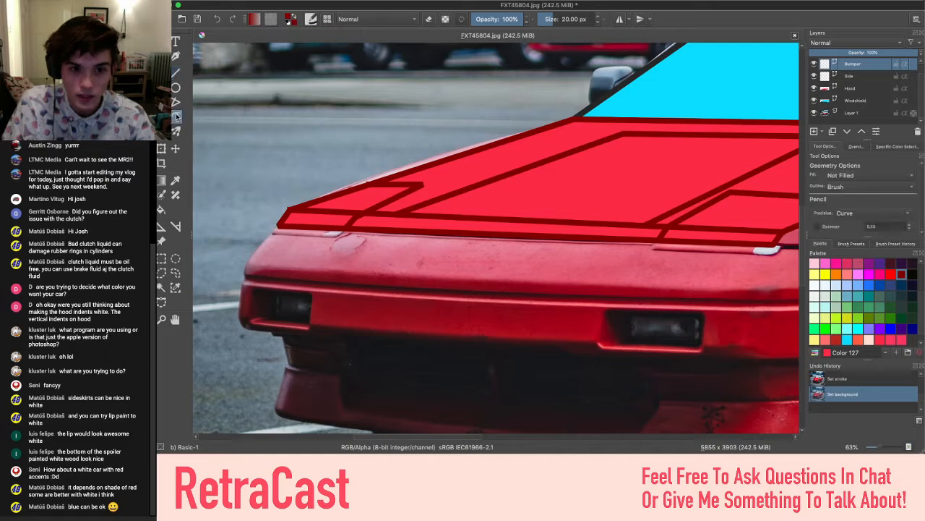
click(177, 103)
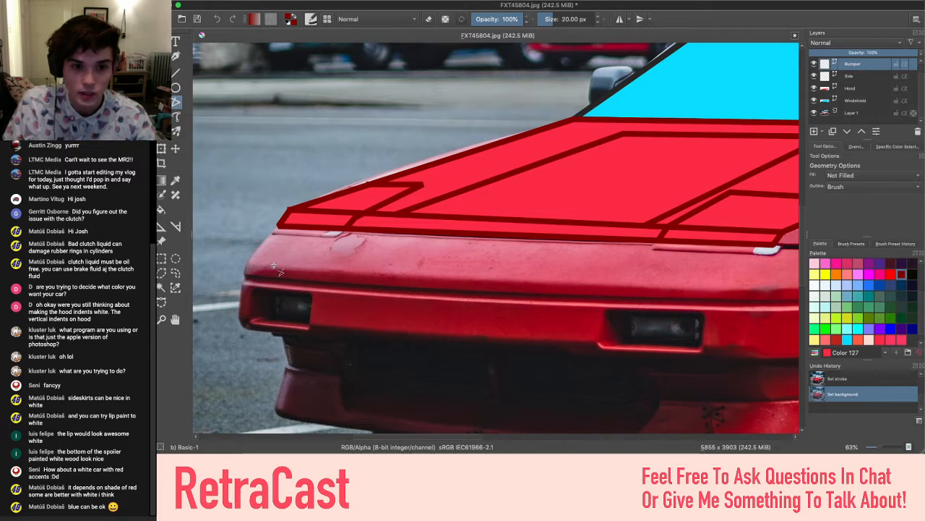
Start a polygon around the front bumper, tracing its far end and its lower edge beneath the headlights
scroll(279, 271, down, 3)
scroll(278, 271, down, 1)
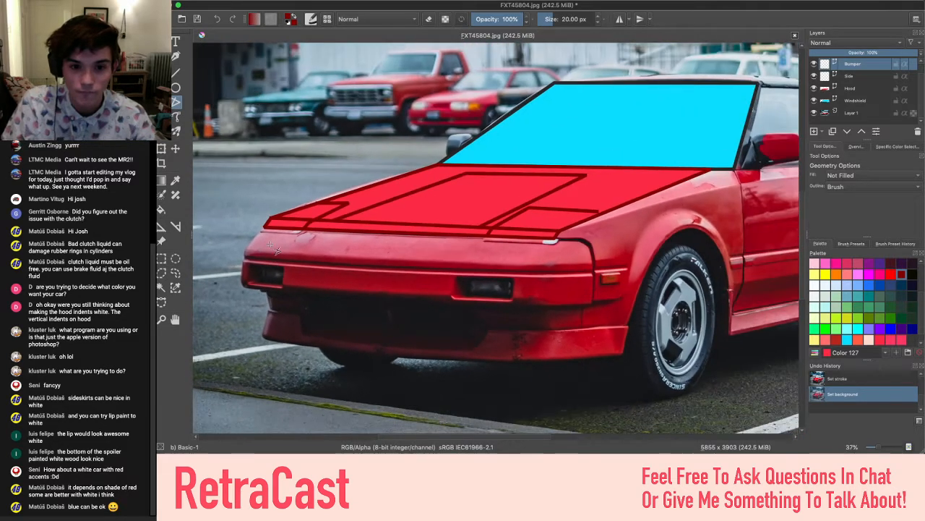
scroll(272, 226, up, 2)
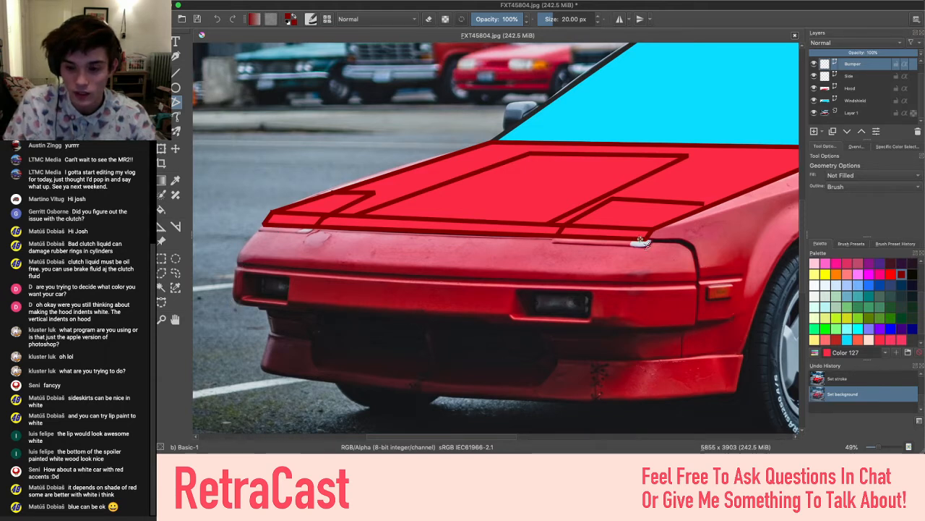
scroll(276, 242, up, 2)
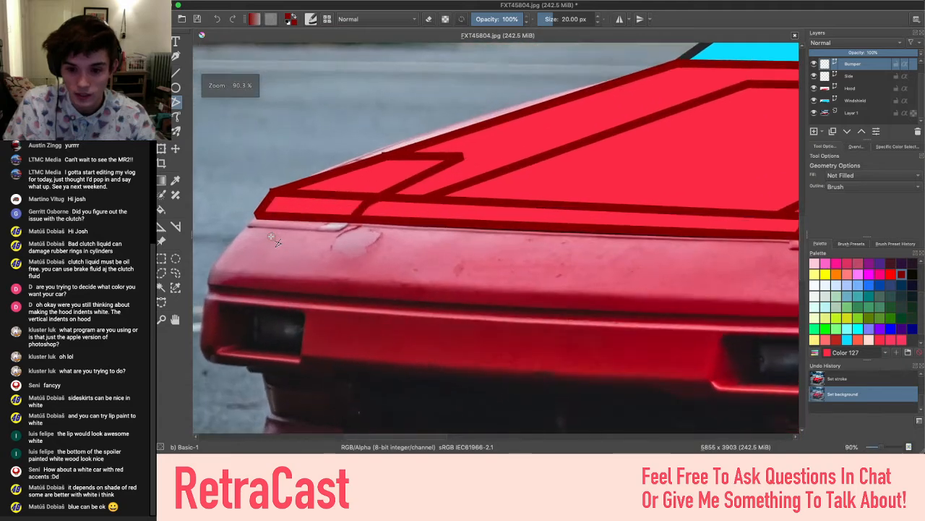
scroll(378, 339, down, 2)
scroll(374, 336, down, 1)
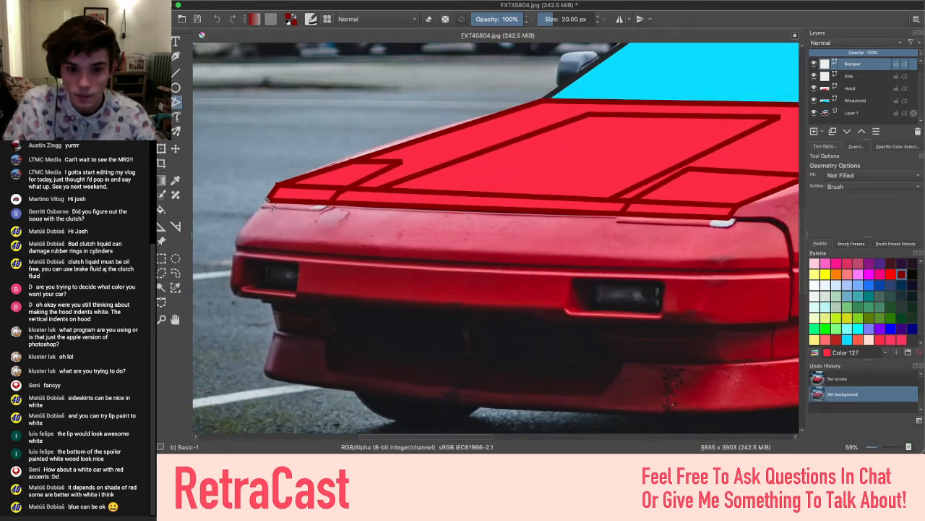
click(234, 243)
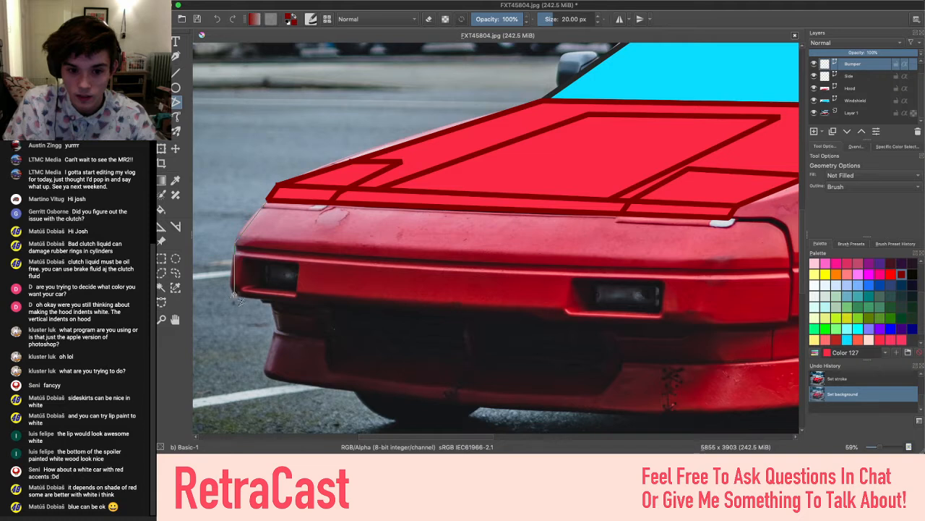
click(229, 294)
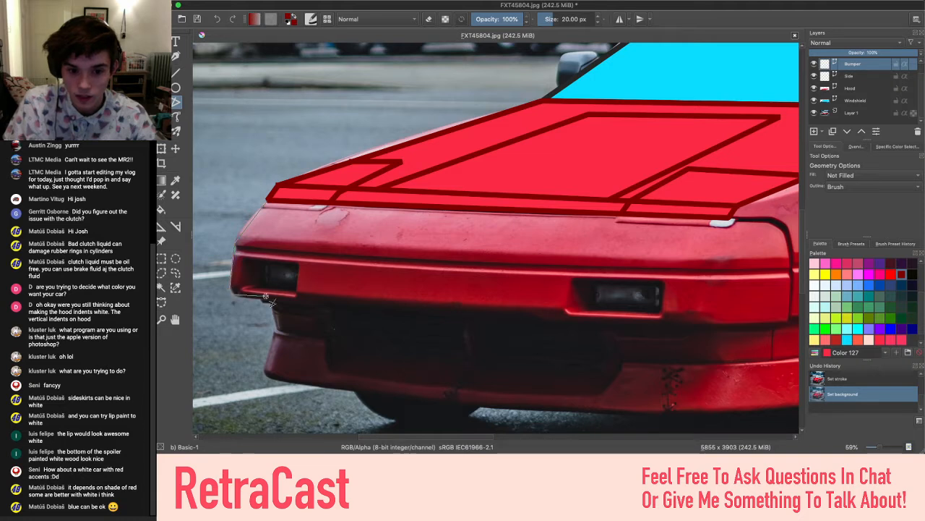
click(705, 327)
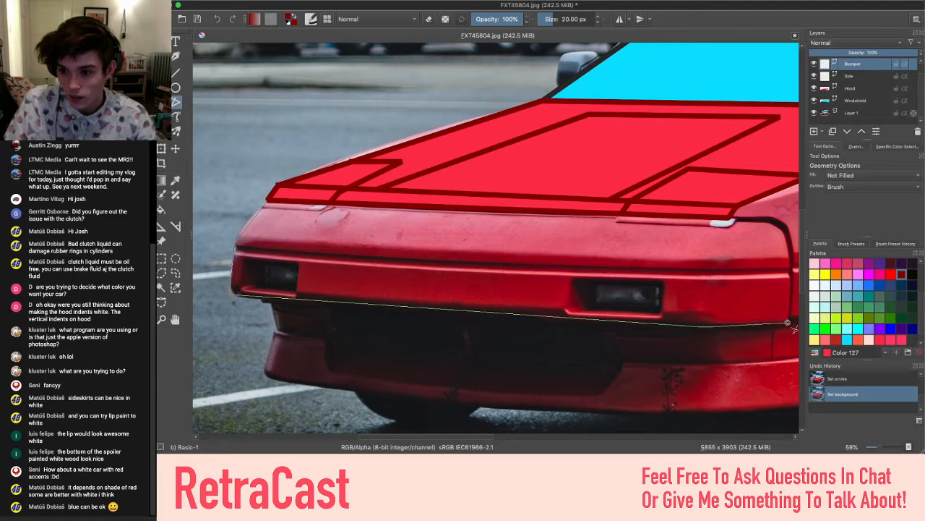
Continue the bumper polygon up the fender seam and around its corner, and close it along the hood's front edge
click(788, 324)
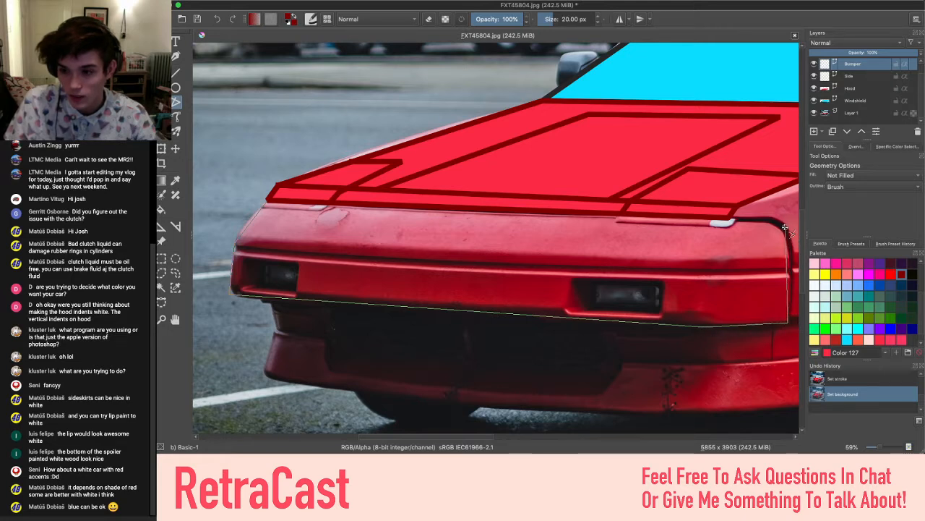
drag(785, 227, 542, 233)
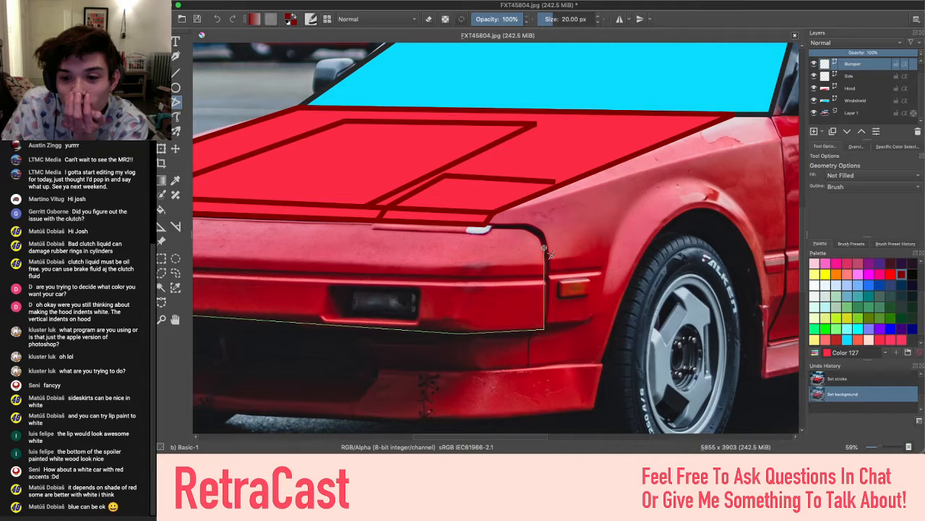
click(544, 244)
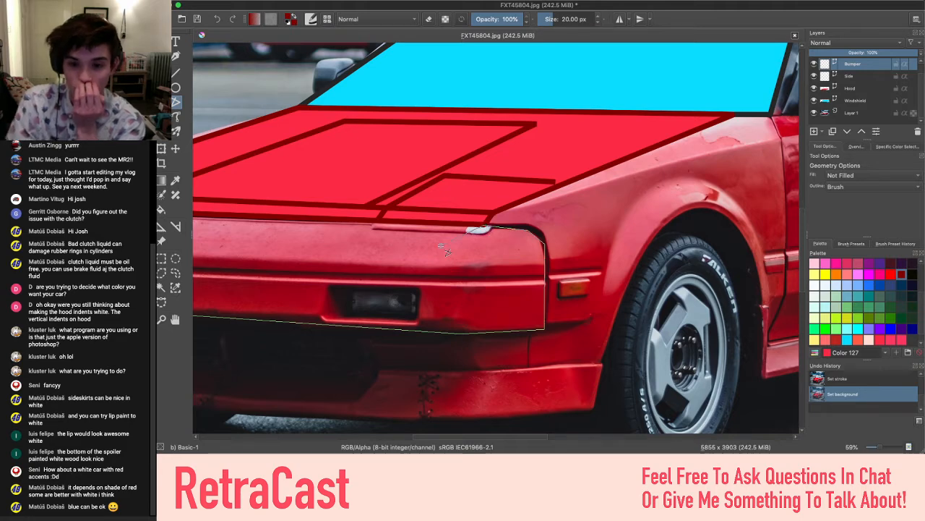
drag(443, 259, 591, 257)
scroll(222, 194, left, 2)
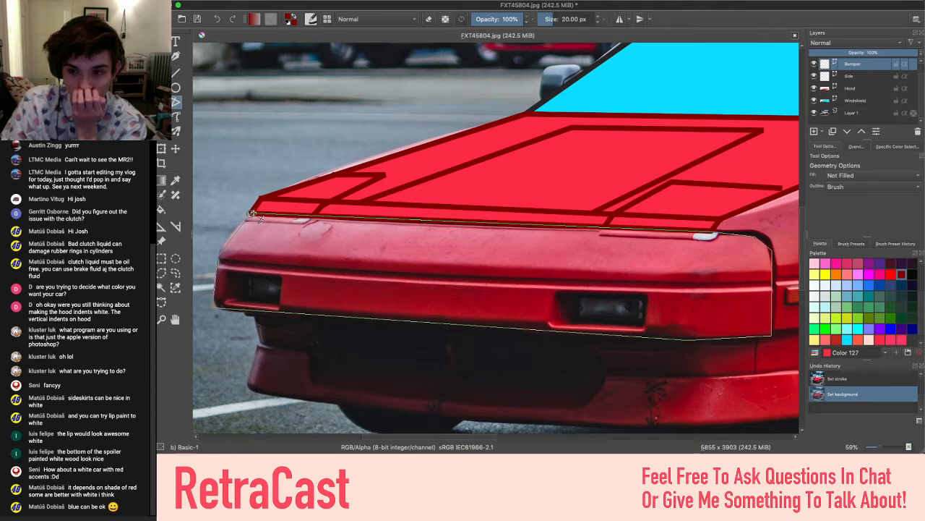
click(253, 213)
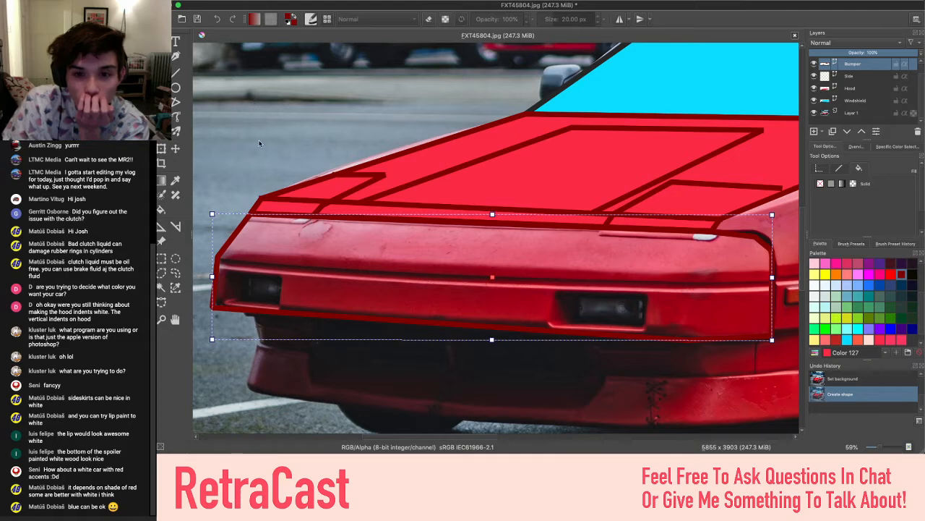
Give the bumper shape a solid fill in the same bright red as the hood
scroll(285, 183, down, 4)
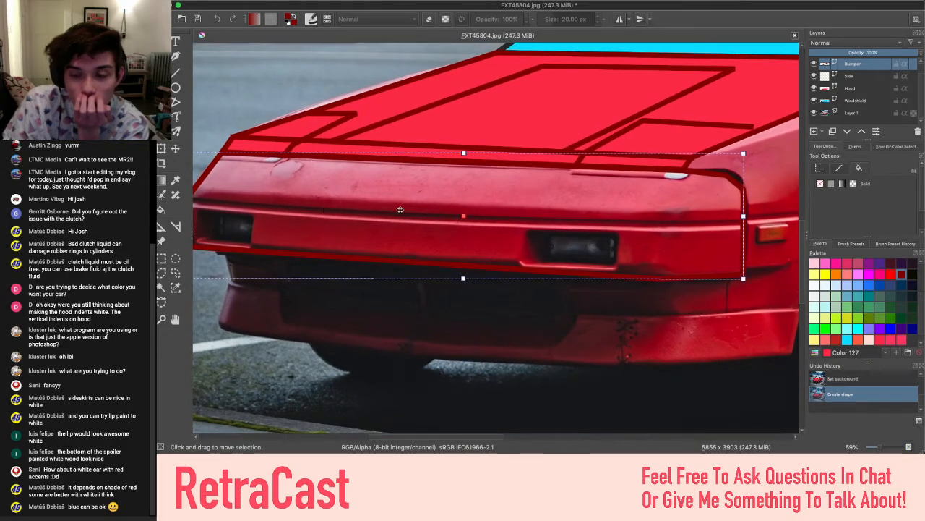
scroll(438, 227, left, 3)
scroll(438, 227, right, 3)
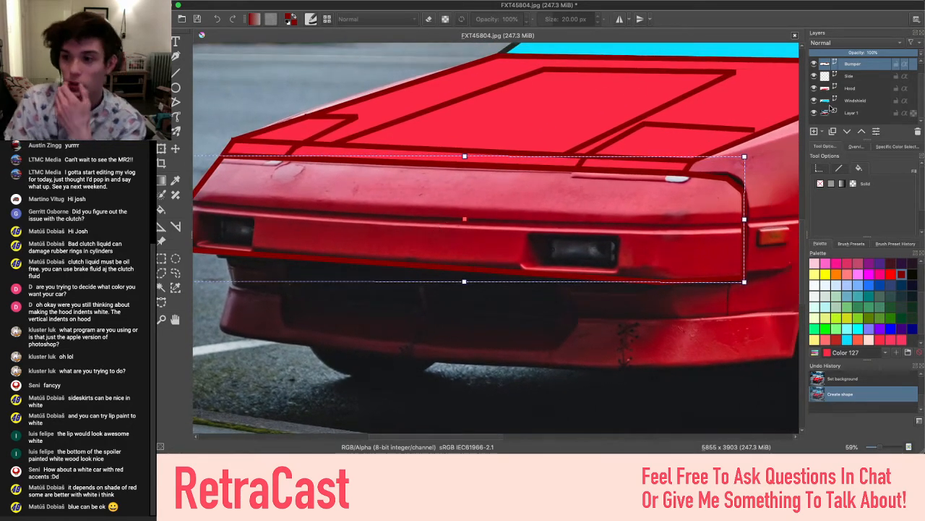
click(831, 183)
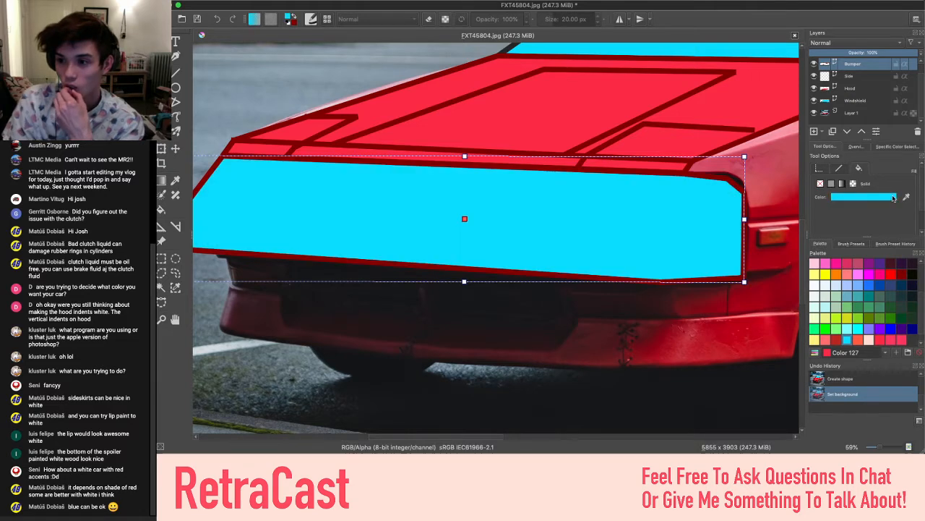
click(894, 196)
click(891, 209)
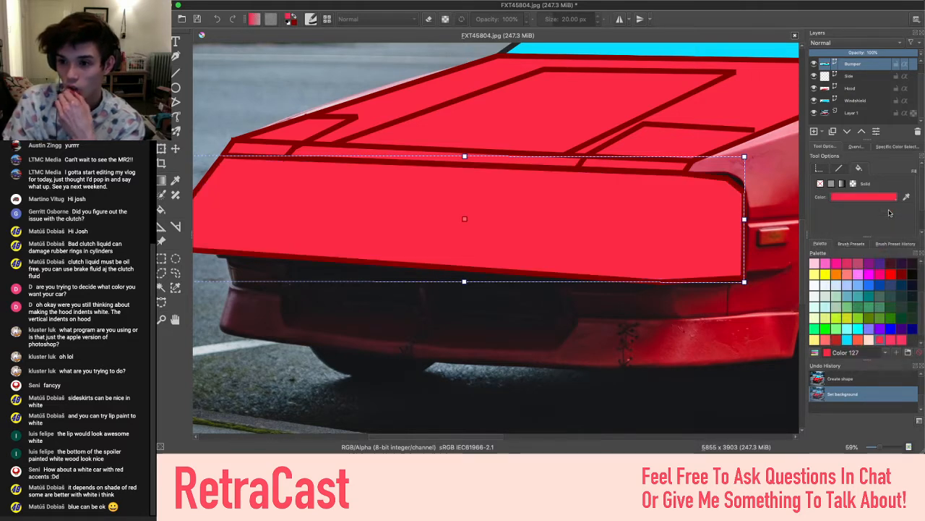
Lower the Bumper layer's opacity to 51% so the photo shows through the shape
scroll(509, 263, left, 3)
scroll(509, 263, up, 1)
scroll(509, 264, down, 5)
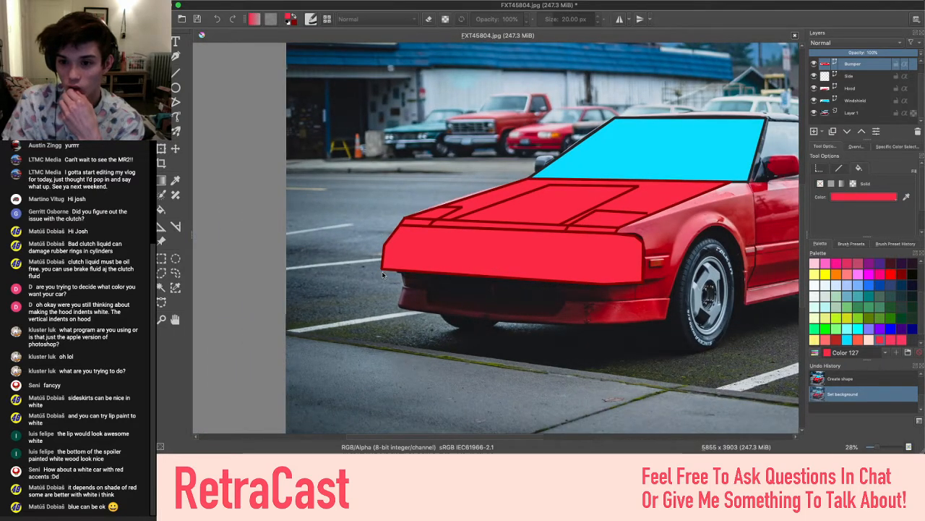
scroll(383, 271, up, 5)
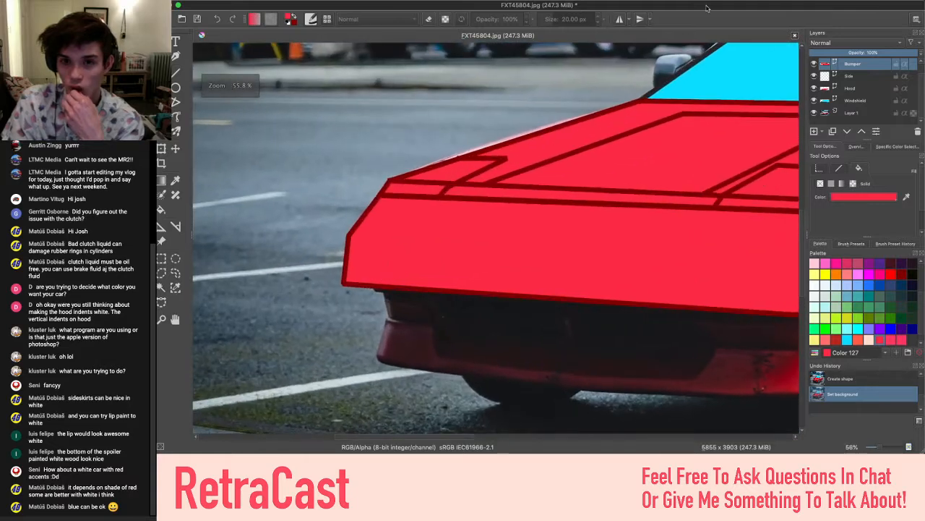
drag(878, 52, 862, 52)
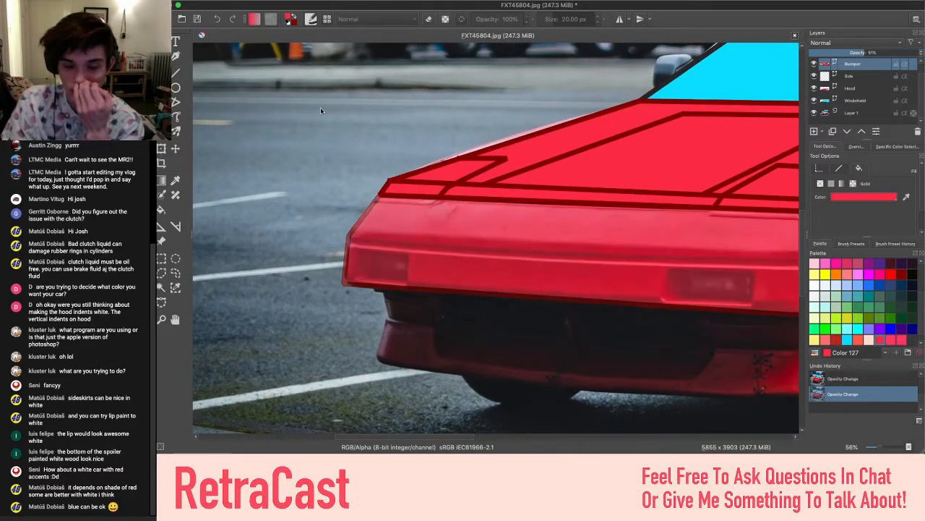
Move the bumper shape's lower corner at the car's far end slightly inward to fit the photo
click(161, 56)
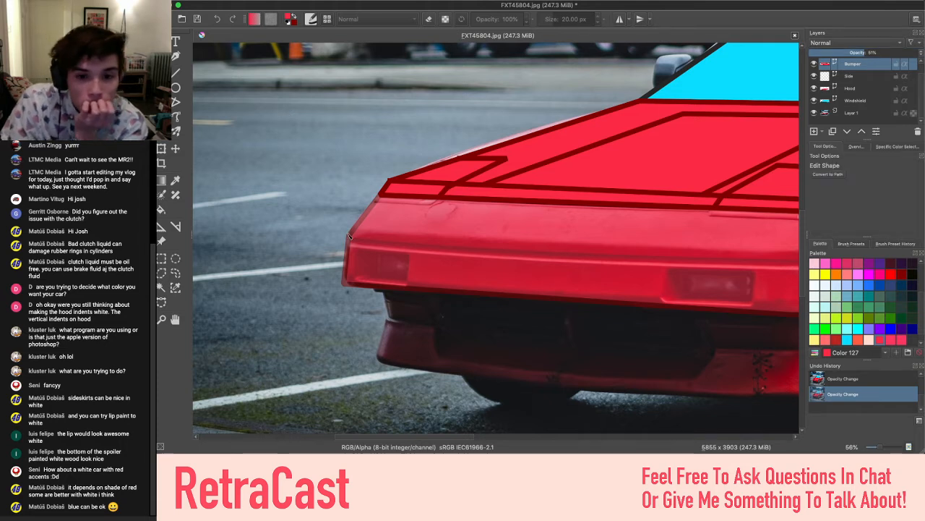
click(343, 288)
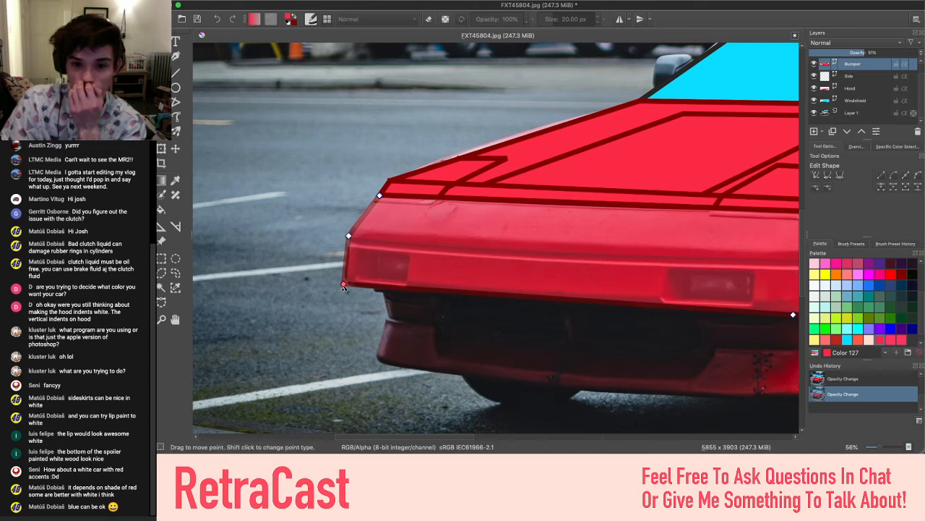
drag(345, 284, 348, 283)
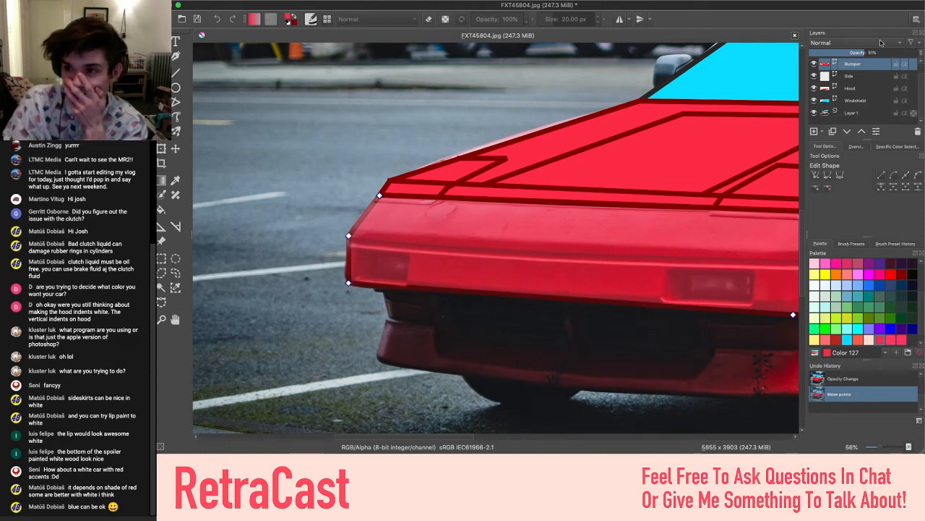
Raise the Bumper layer's opacity to 100% and check the bumper shape against the whole car
drag(868, 52, 919, 52)
scroll(439, 342, down, 2)
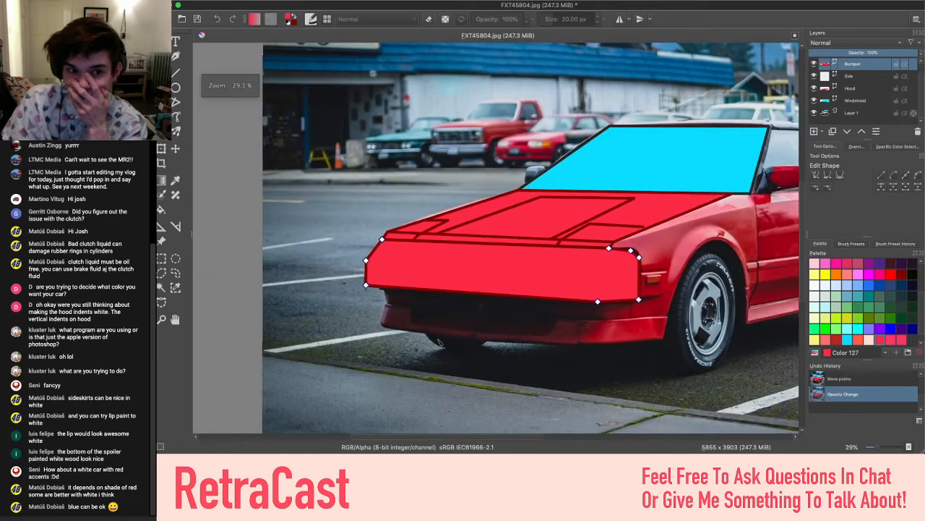
double_click(387, 272)
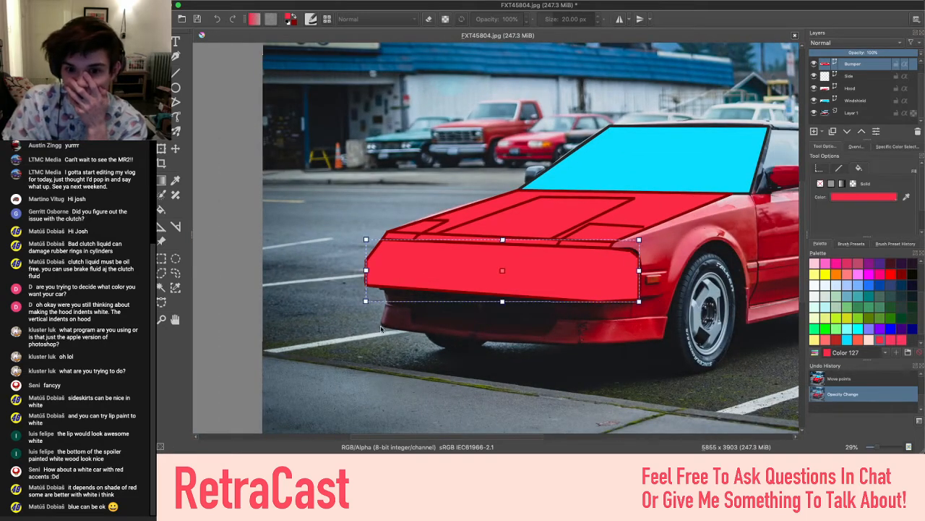
click(381, 329)
scroll(376, 331, right, 5)
scroll(367, 332, up, 2)
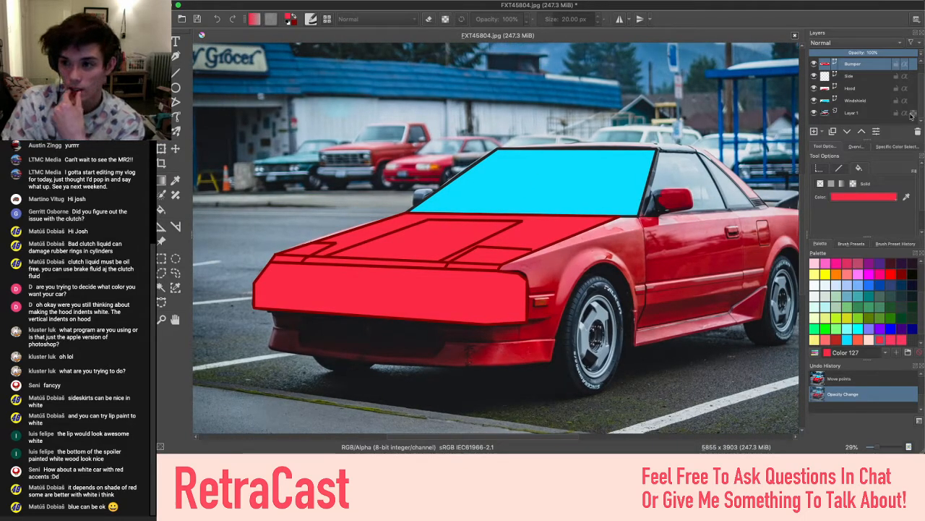
Lower the Bumper layer's opacity to about half and choose dark red as the drawing colour
click(869, 52)
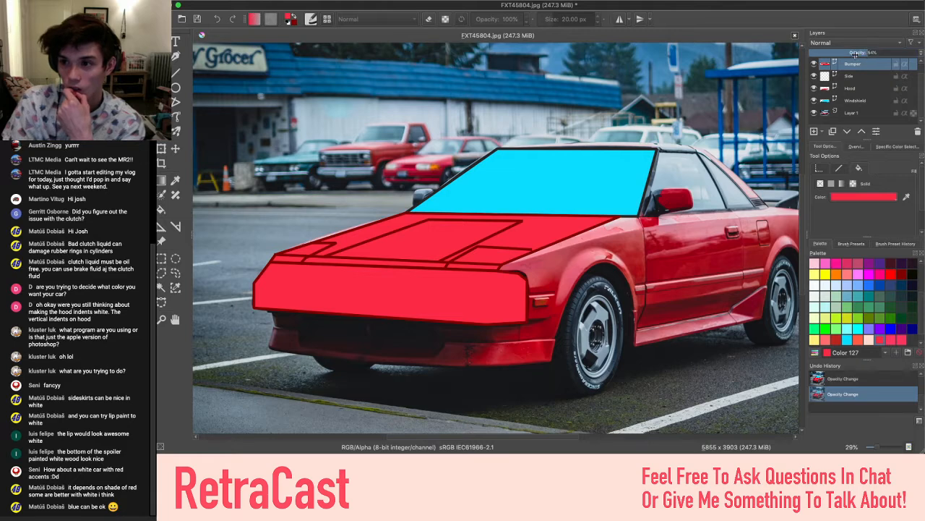
scroll(379, 298, left, 3)
scroll(379, 298, up, 5)
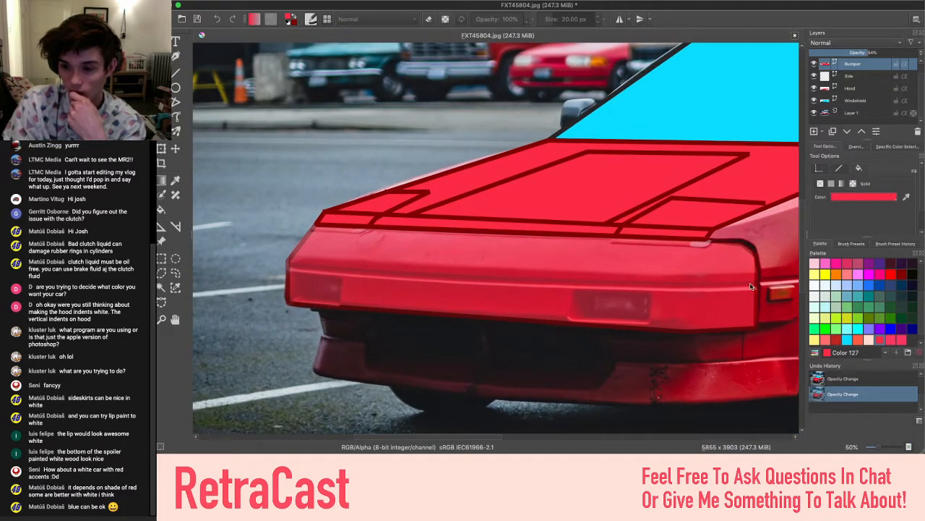
click(176, 72)
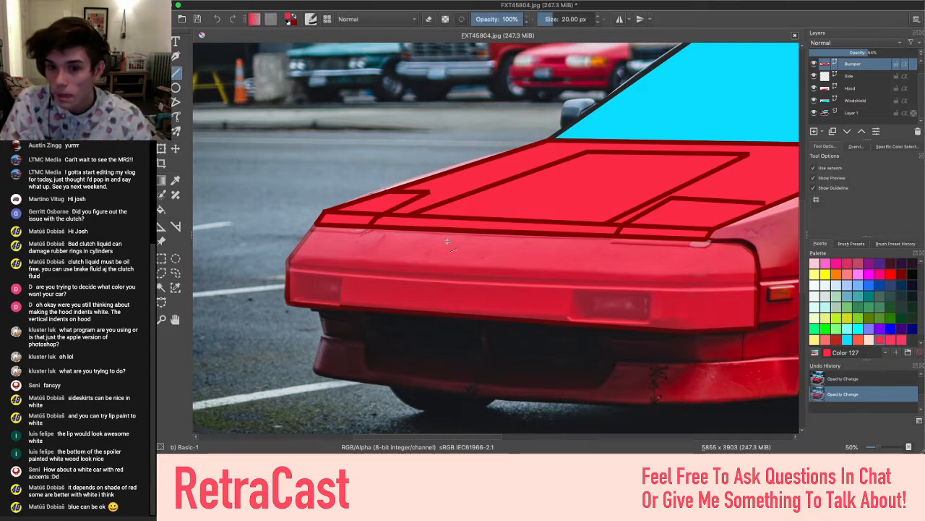
click(290, 19)
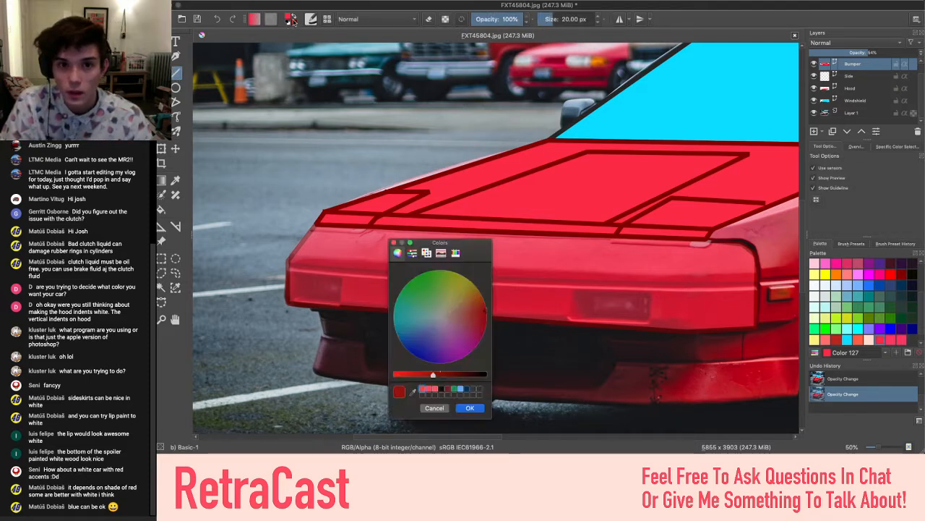
click(394, 242)
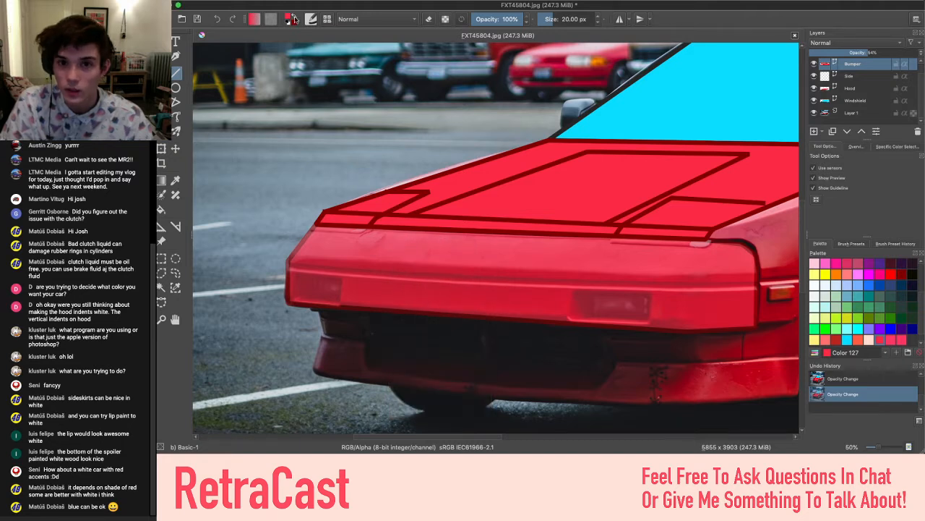
scroll(311, 264, right, 3)
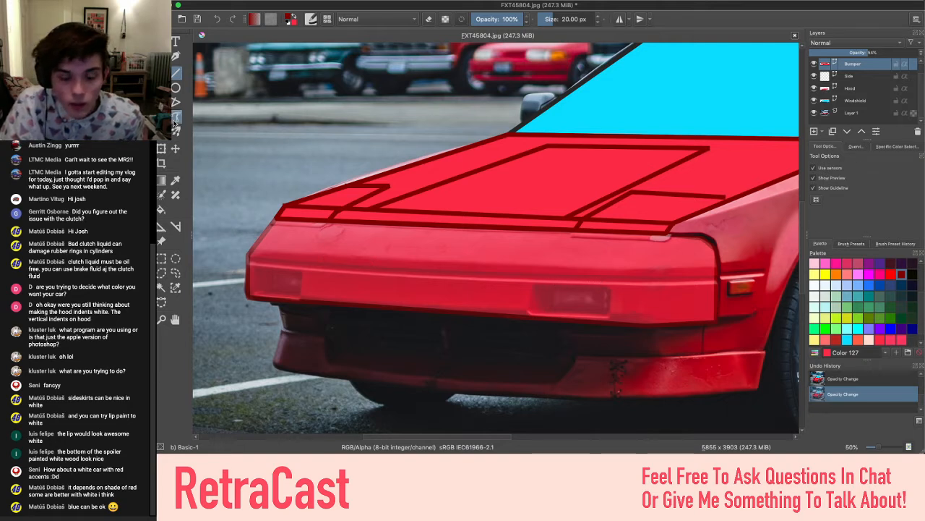
Draw an unfilled dark red polyline along the bumper's crease, from its far end to the fender seam
click(175, 116)
click(176, 102)
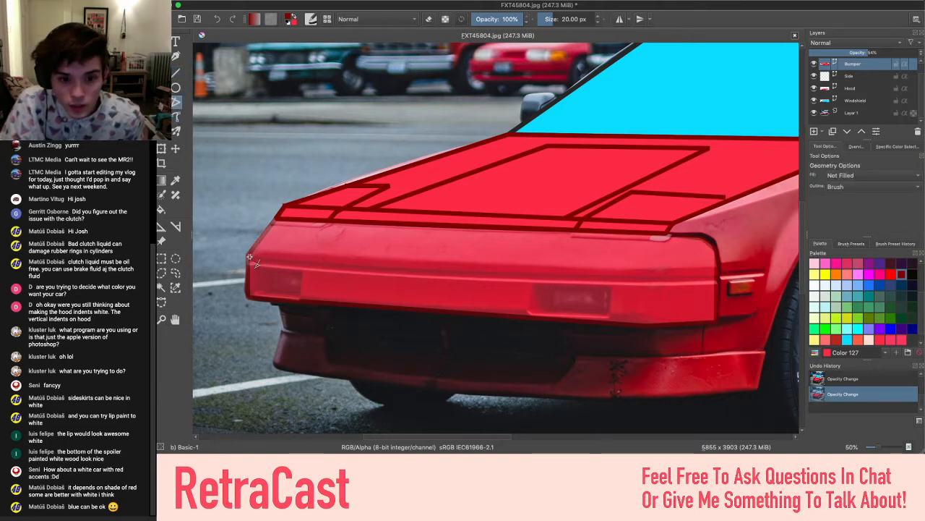
click(248, 256)
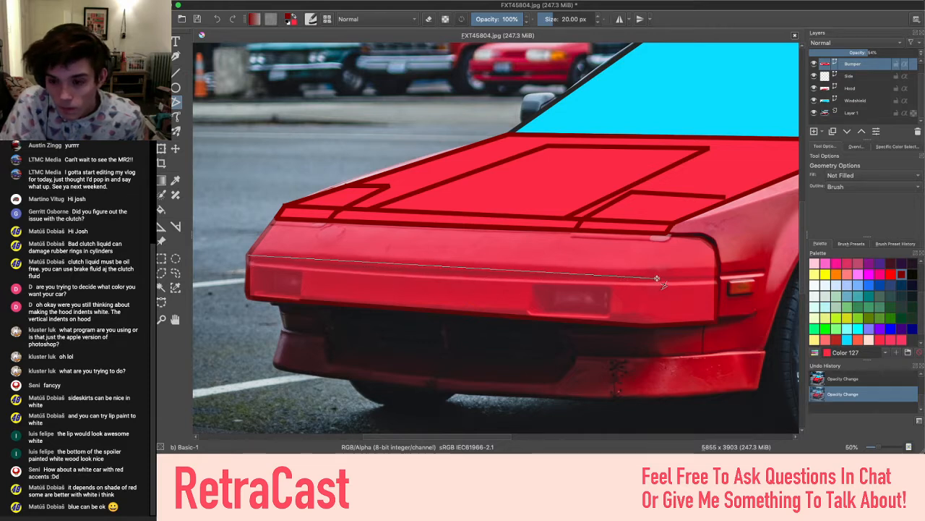
double_click(715, 277)
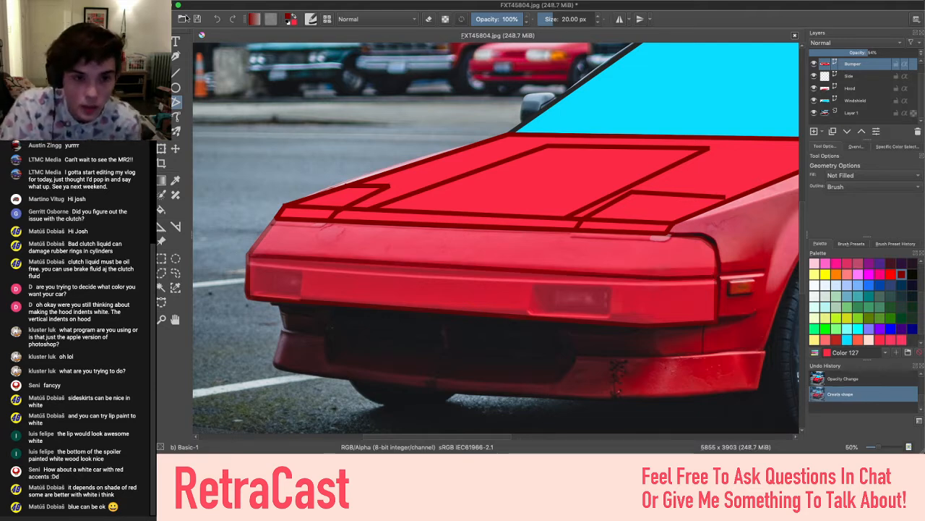
Set the Bumper layer's opacity back to 100% and check the crease line
drag(875, 50, 904, 51)
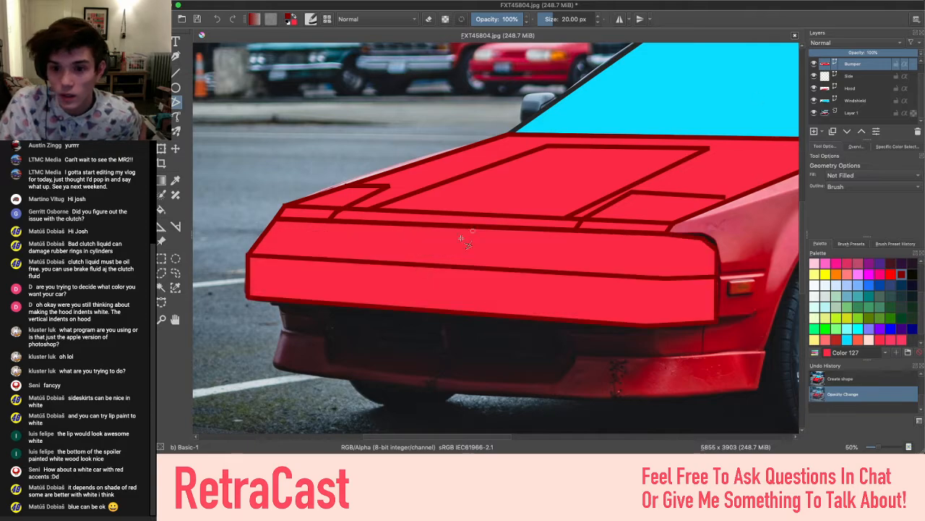
scroll(423, 274, down, 1)
scroll(423, 275, down, 3)
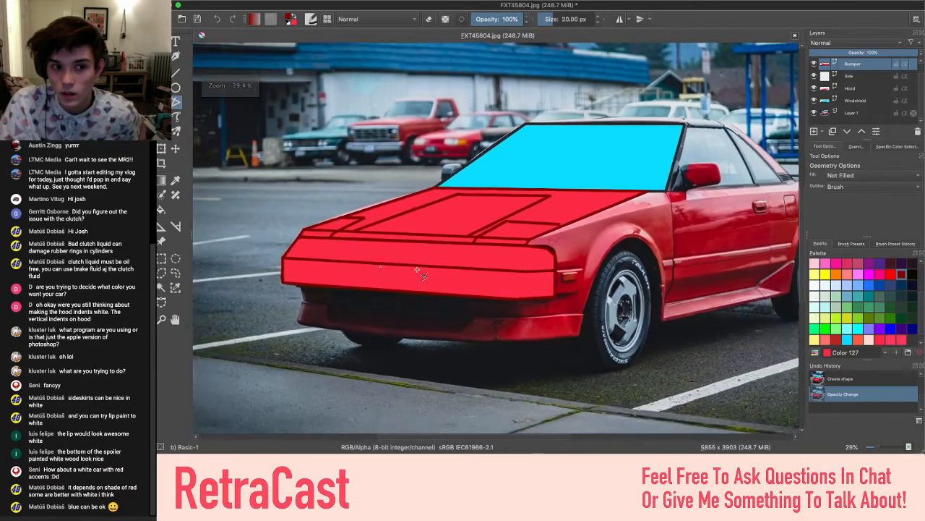
scroll(423, 275, up, 3)
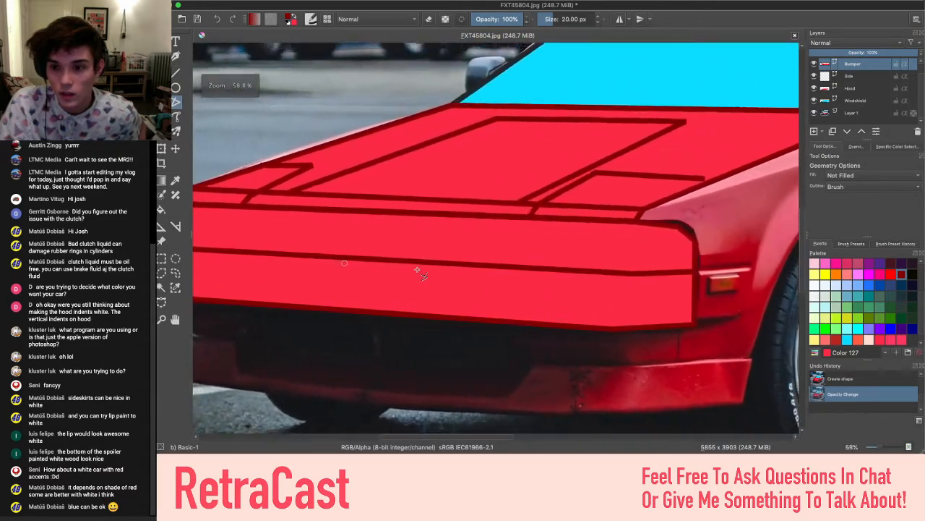
Move the crease line's far end point slightly inward so it stays within the bumper outline
scroll(423, 275, up, 4)
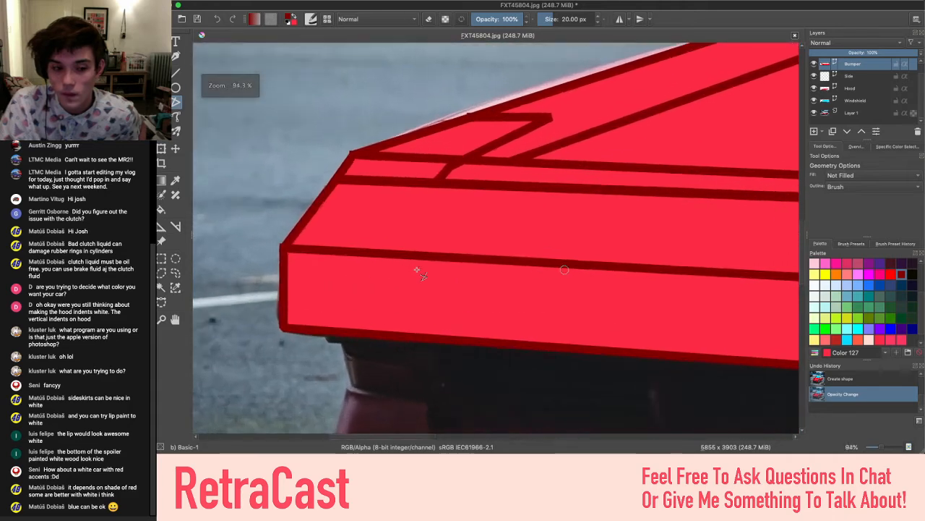
click(161, 41)
double_click(320, 276)
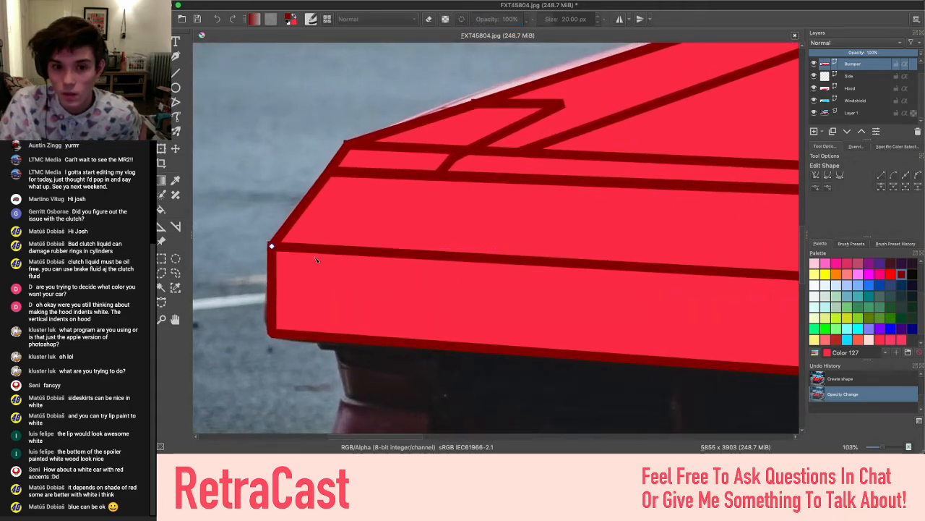
click(272, 248)
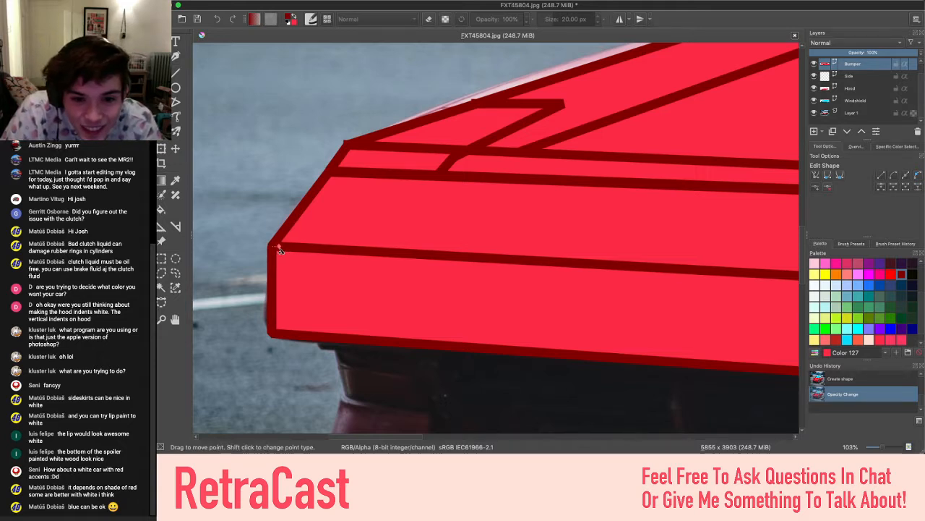
drag(280, 250, 279, 246)
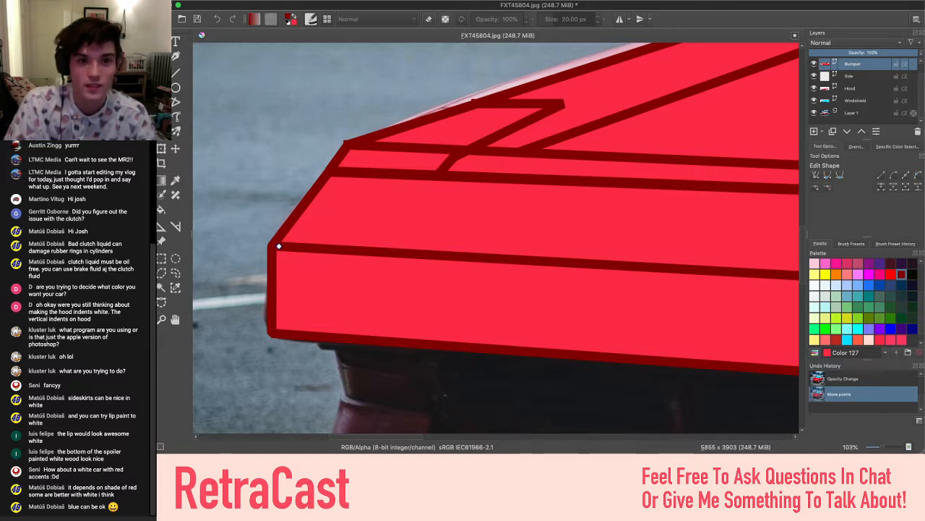
Hide the Bumper layer to uncover the photo beneath it
scroll(232, 148, down, 5)
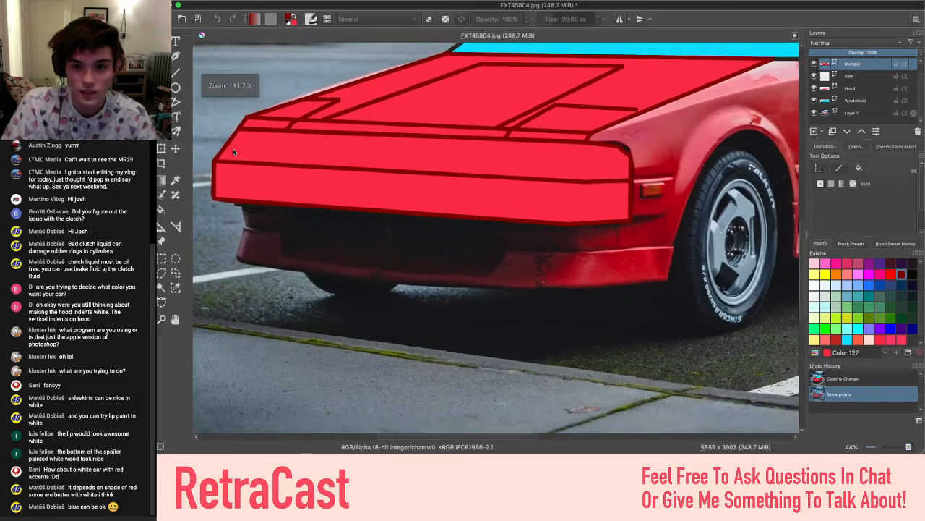
scroll(233, 151, down, 1)
scroll(233, 150, up, 3)
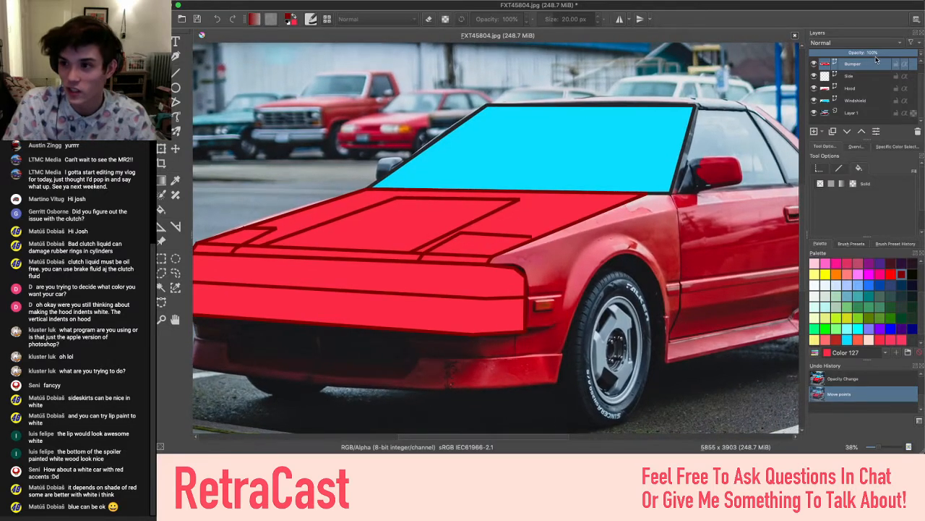
click(814, 64)
Examine the photo's front fender, from the bumper seam and side marker around the wheel arch to the door seam
scroll(528, 245, up, 6)
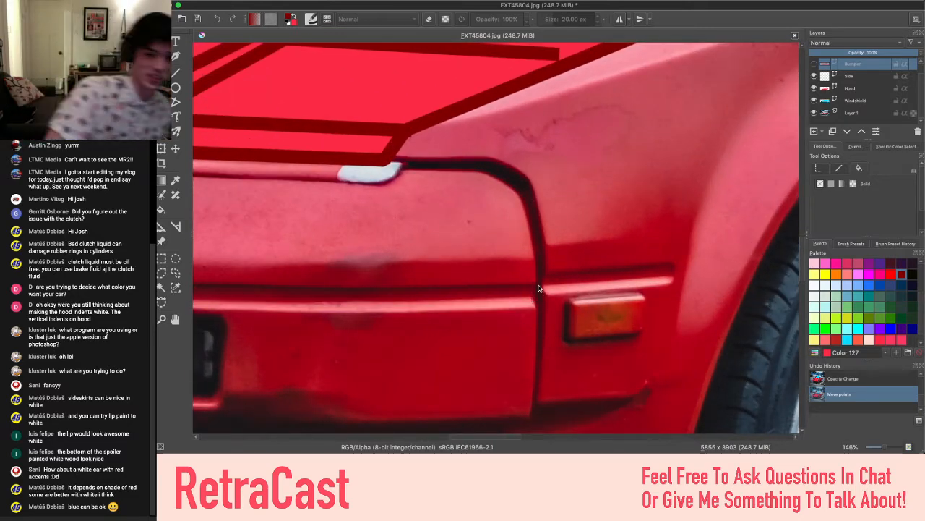
scroll(543, 284, right, 1)
scroll(543, 283, down, 3)
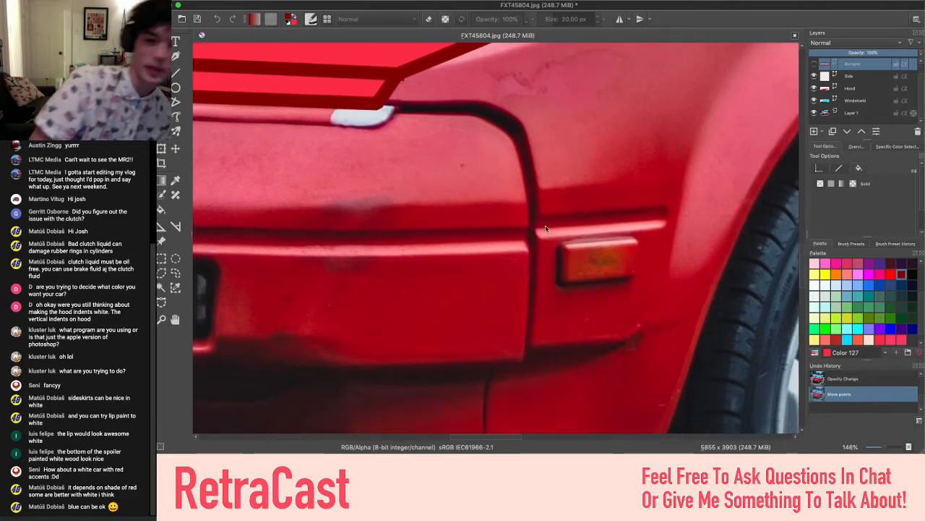
scroll(517, 247, down, 4)
scroll(518, 247, left, 3)
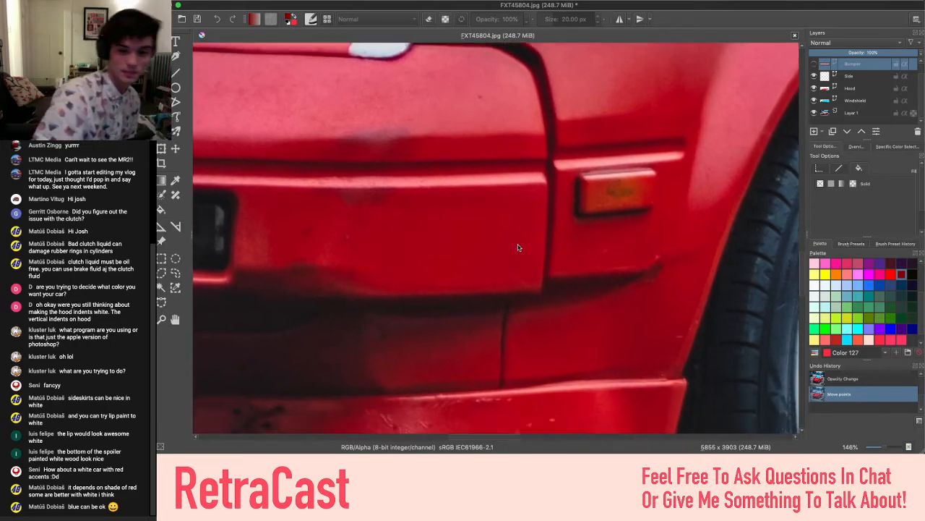
scroll(518, 247, up, 2)
scroll(517, 248, right, 5)
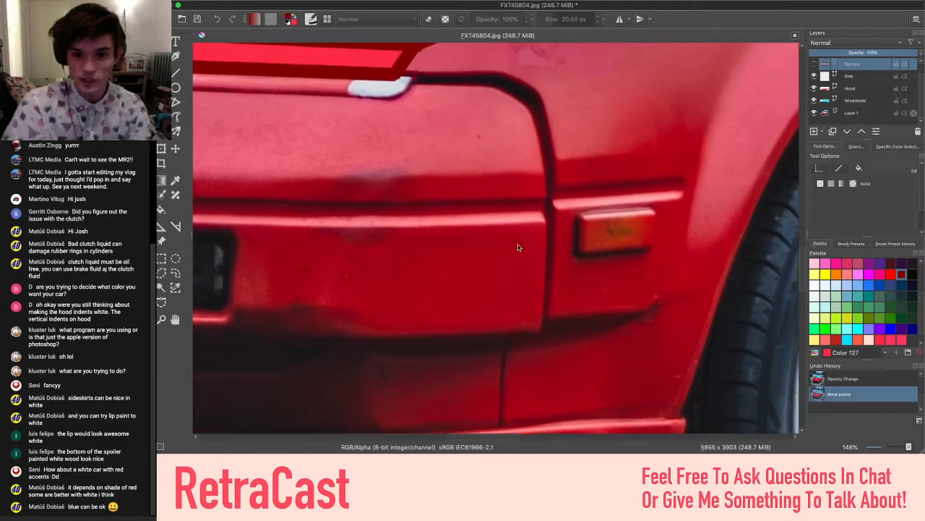
scroll(518, 247, left, 3)
scroll(525, 184, right, 10)
scroll(525, 183, up, 2)
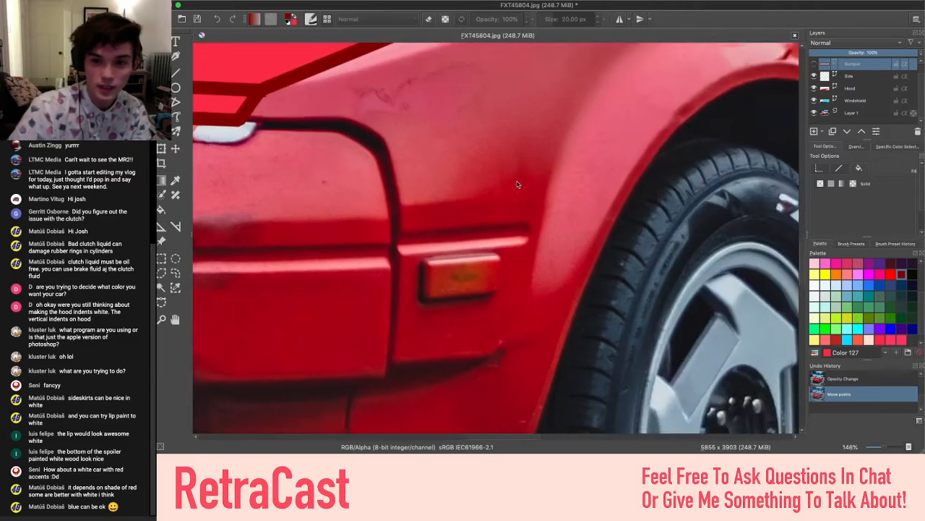
scroll(517, 184, up, 4)
scroll(517, 184, right, 5)
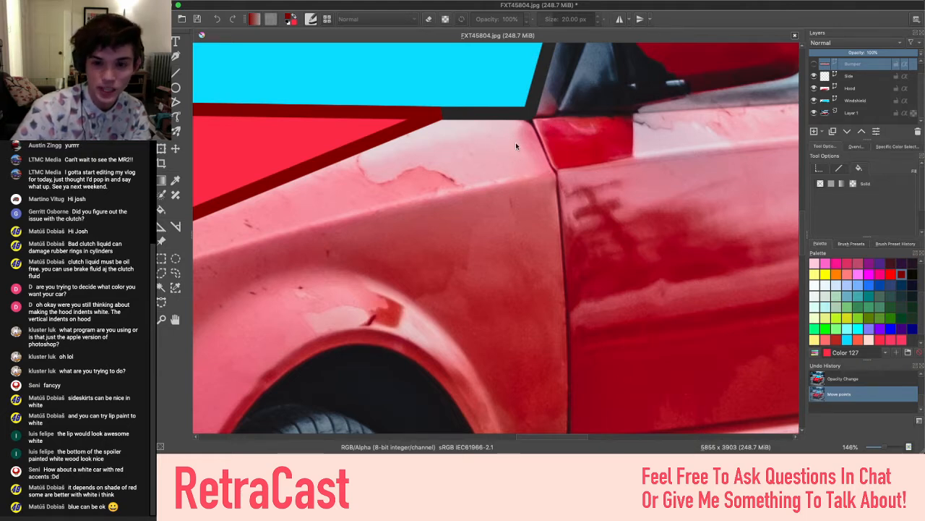
scroll(528, 174, down, 6)
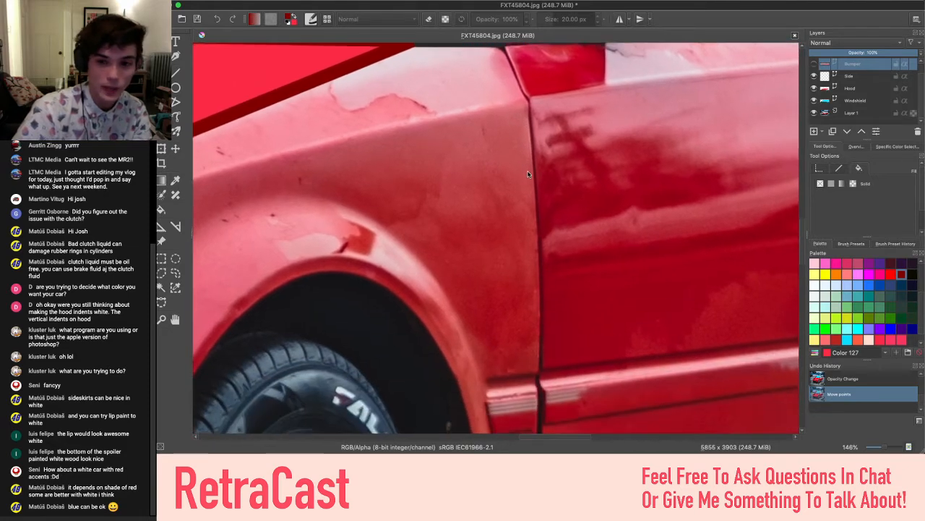
scroll(528, 174, down, 5)
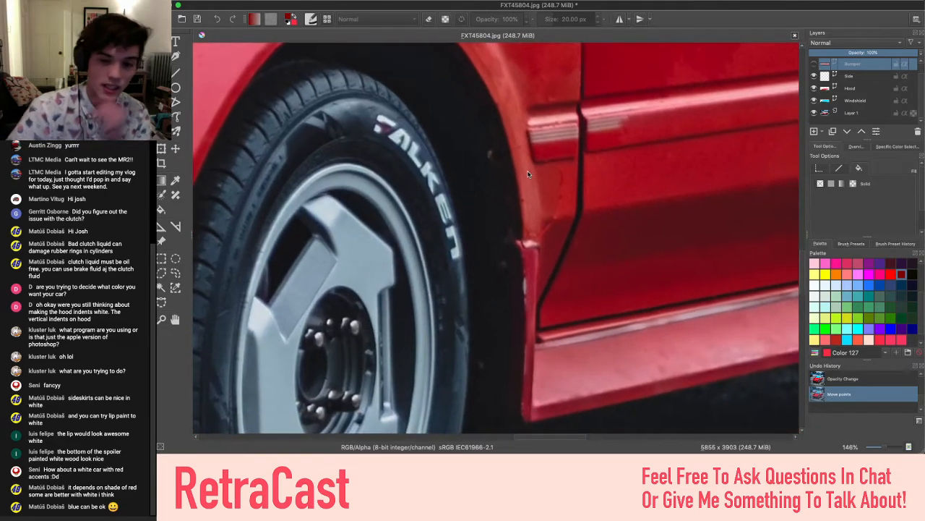
scroll(528, 175, up, 5)
scroll(528, 175, up, 6)
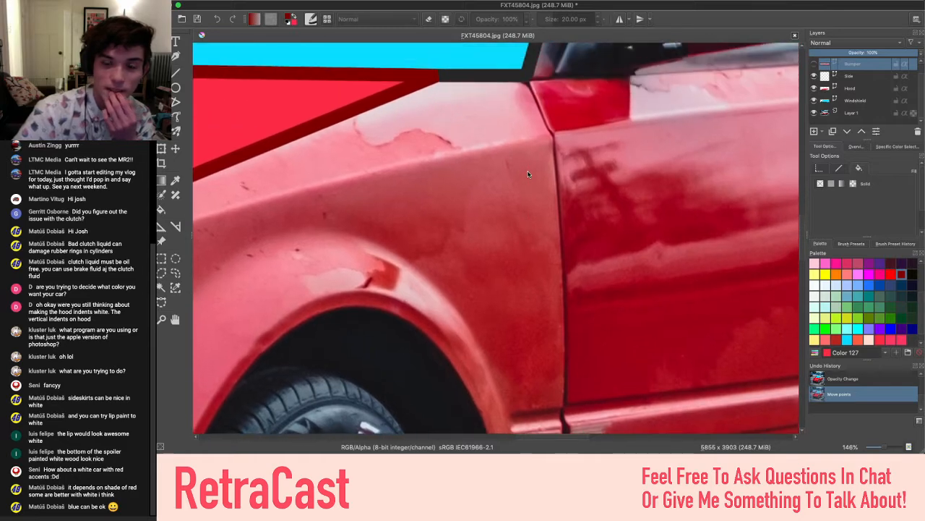
scroll(528, 174, left, 8)
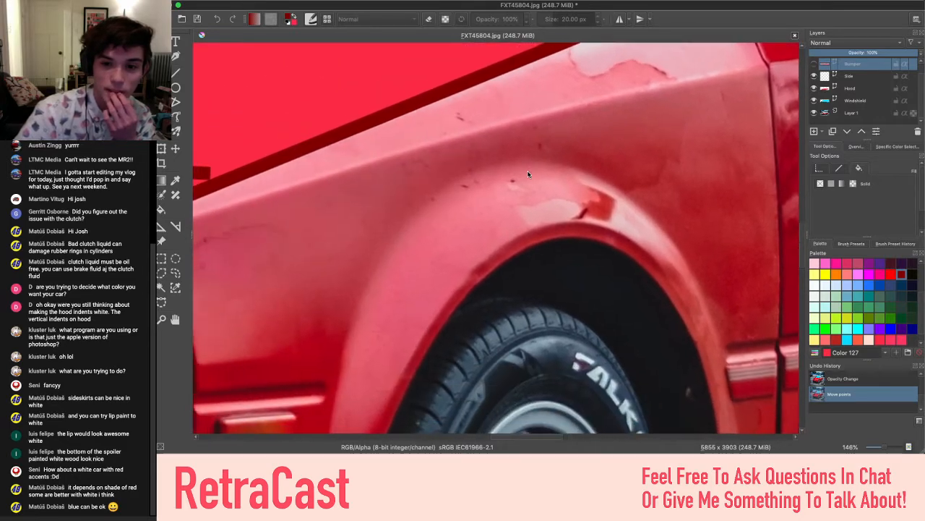
scroll(506, 174, down, 3)
scroll(563, 148, down, 3)
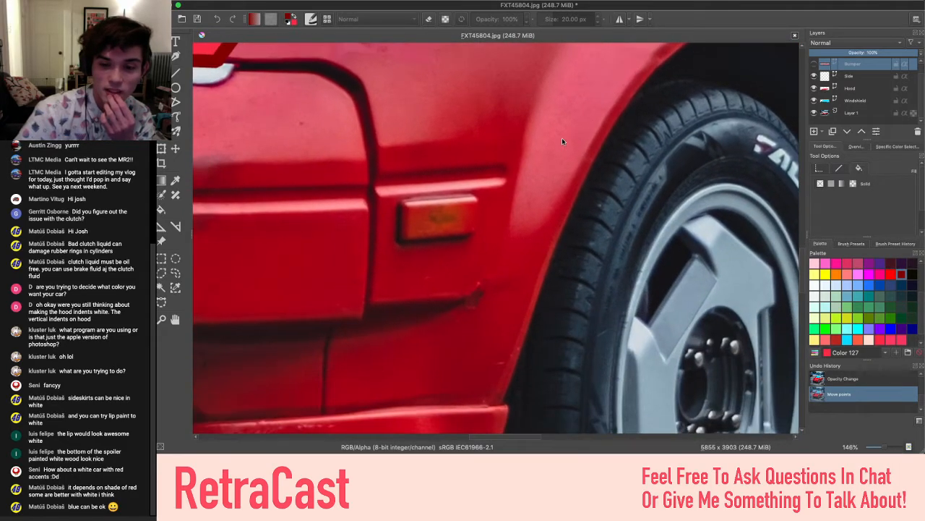
Examine the photo's front fender from the wheel arch and door seam to the bumper corner, and the uncovered front end
scroll(563, 144, up, 5)
scroll(563, 142, right, 4)
scroll(561, 141, up, 3)
scroll(561, 141, right, 2)
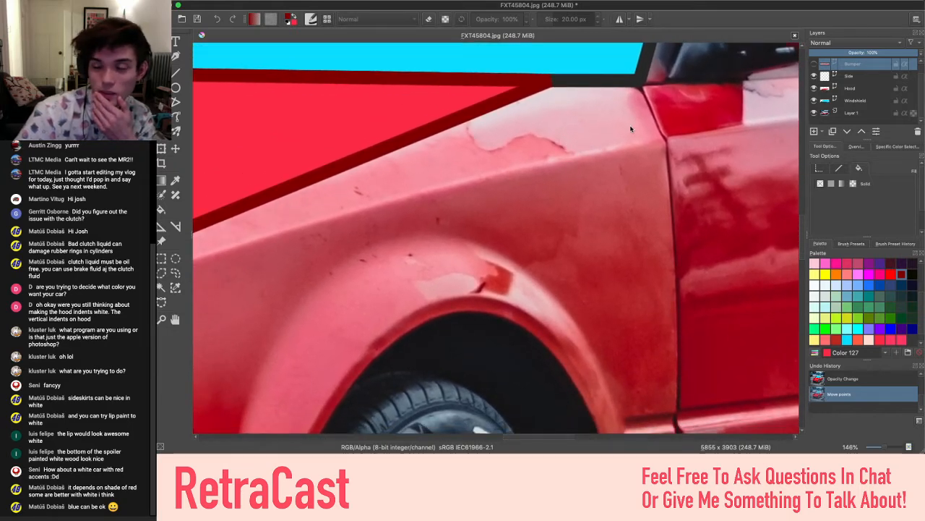
scroll(465, 184, left, 15)
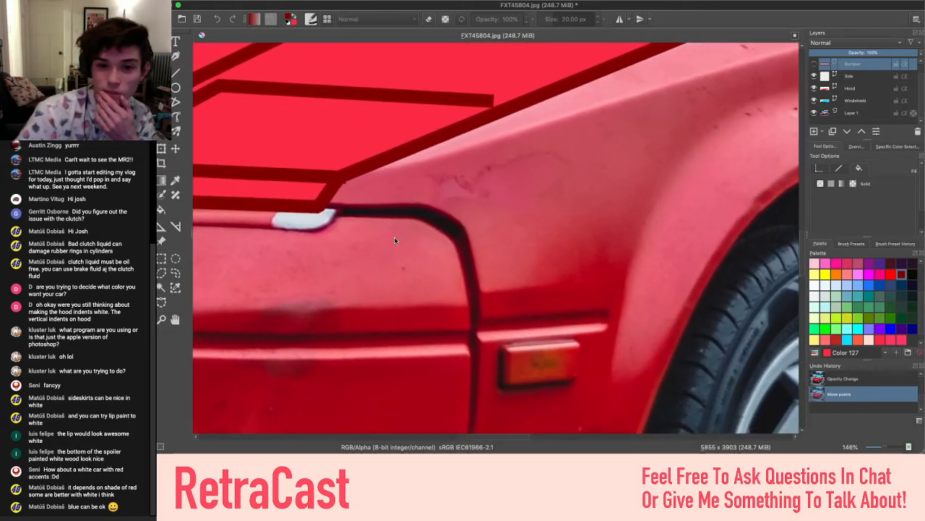
scroll(395, 240, down, 5)
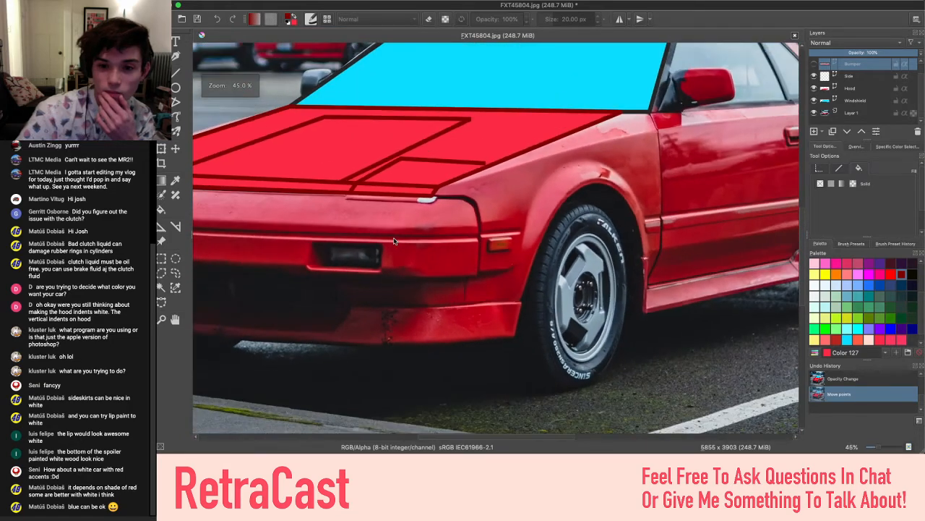
scroll(395, 241, left, 3)
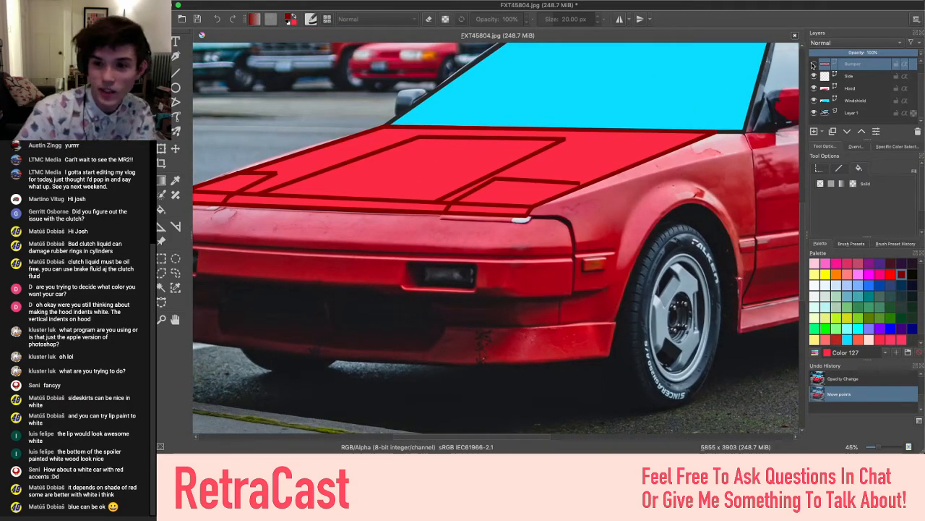
scroll(506, 257, left, 3)
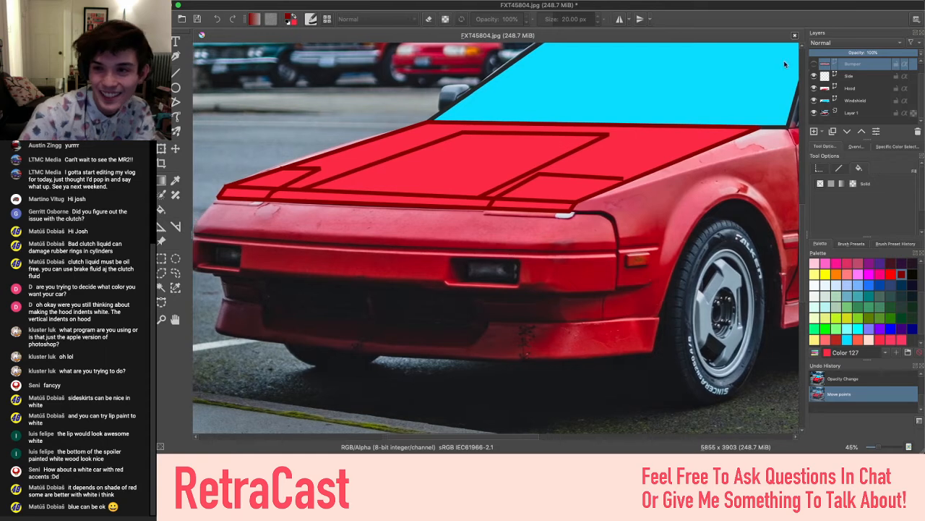
Compare the traced bumper with the photo beneath it and leave the Bumper layer visible
click(814, 64)
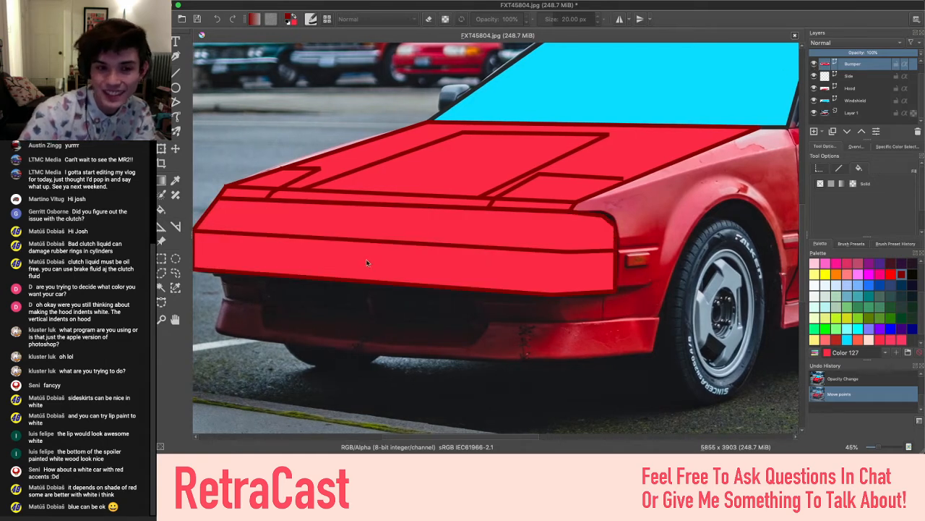
click(814, 65)
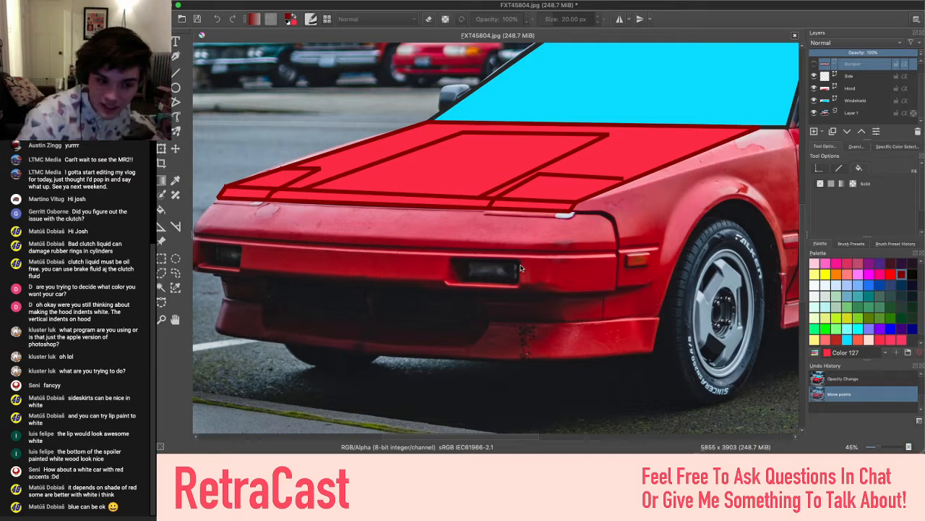
scroll(445, 285, up, 3)
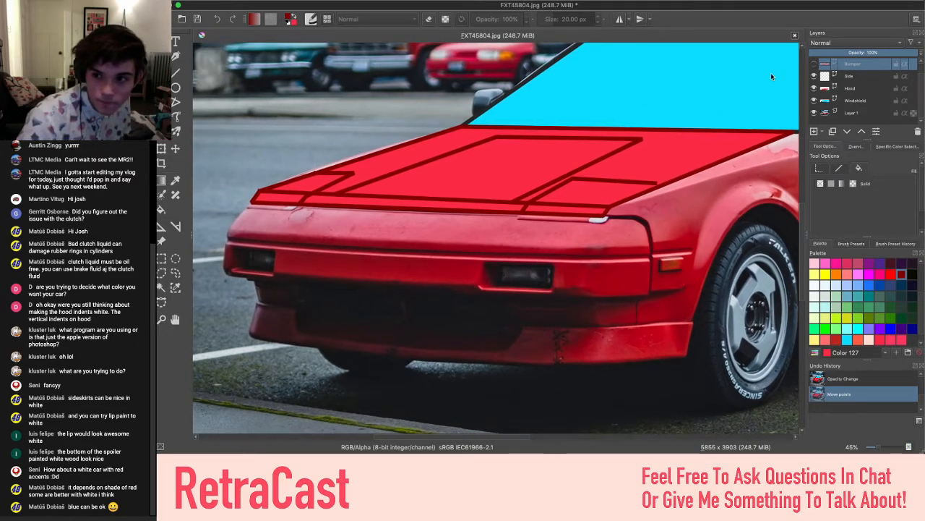
click(814, 65)
scroll(474, 253, down, 5)
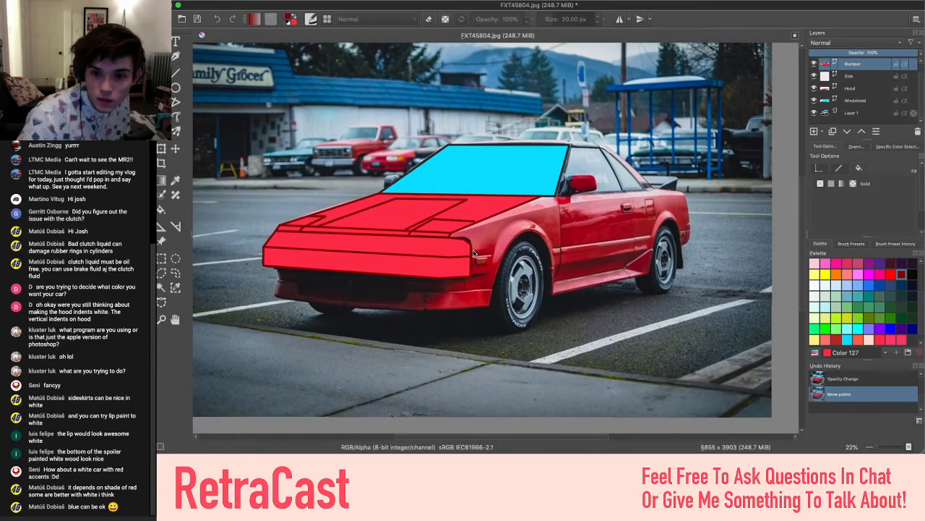
Move the bumper outline's upper fender-side corner point slightly up so it covers the black seam in the photo
scroll(474, 253, up, 5)
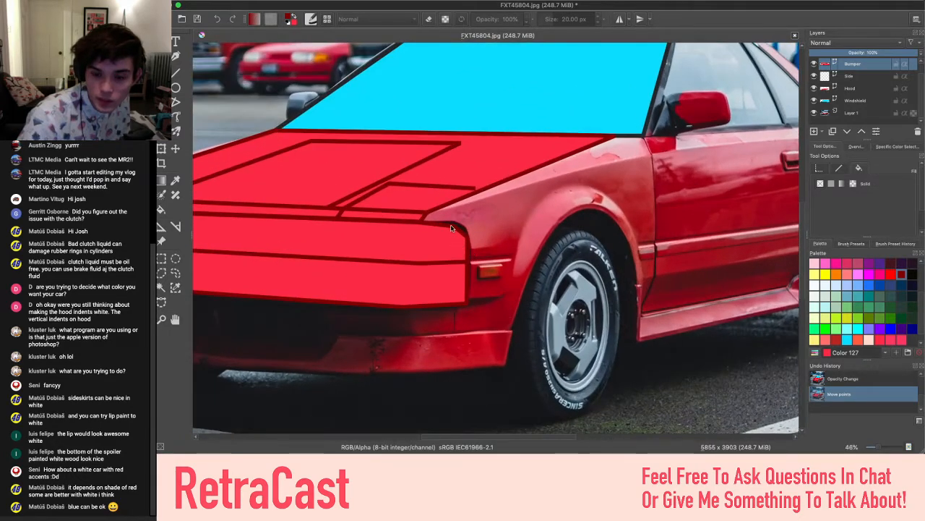
scroll(453, 229, up, 3)
click(175, 57)
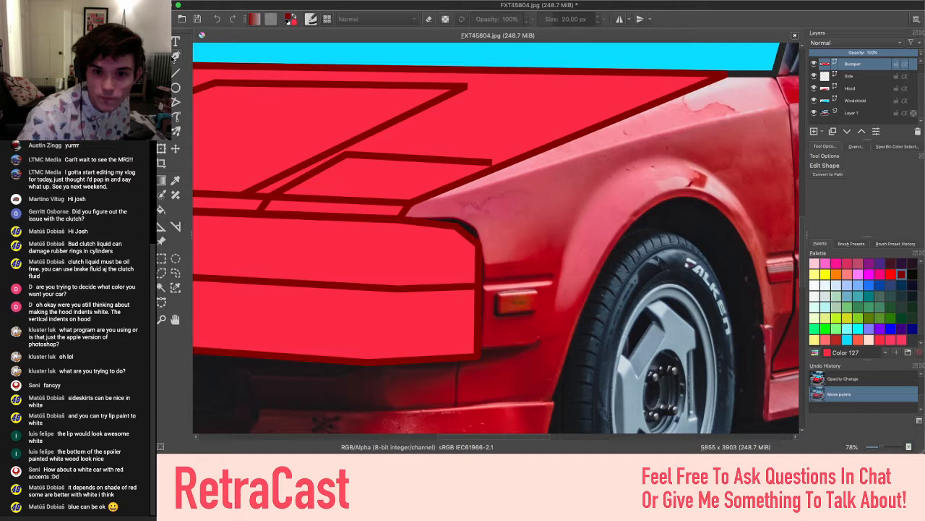
click(456, 227)
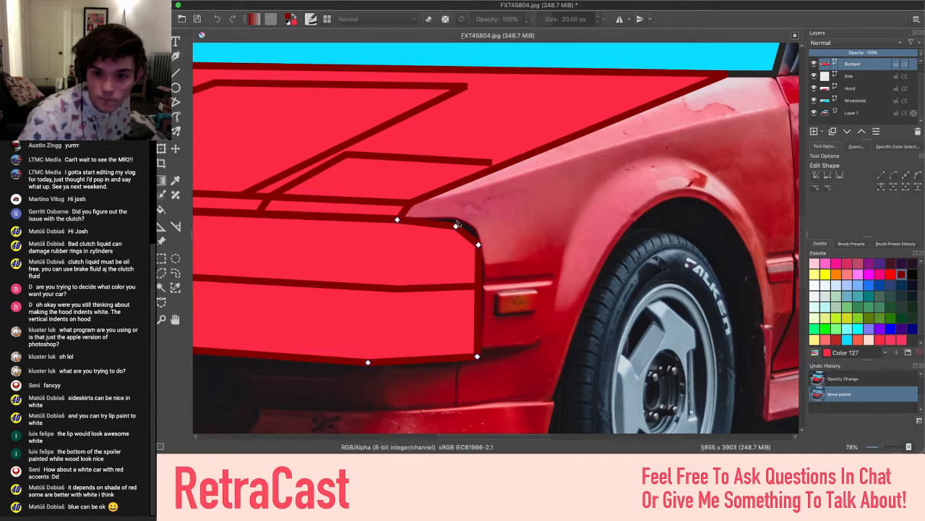
drag(456, 226, 456, 222)
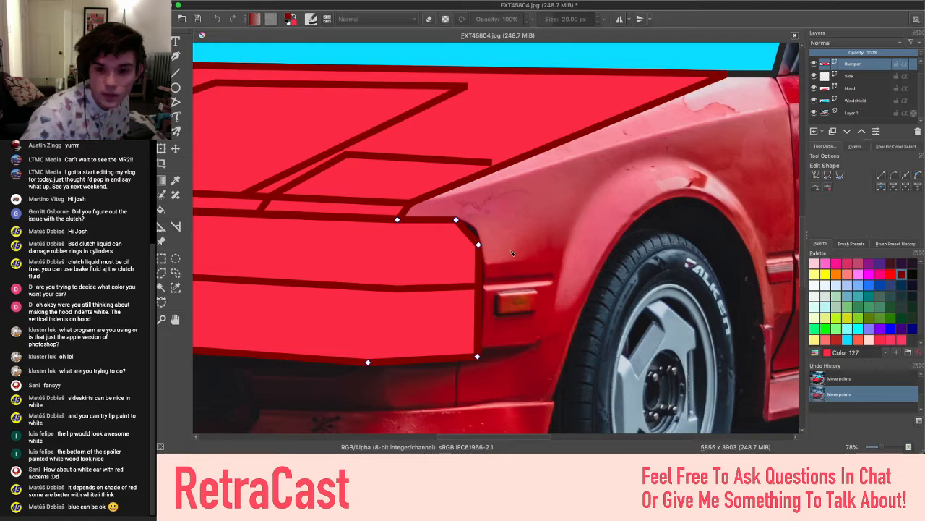
double_click(565, 232)
click(565, 233)
Examine the traced hood and bumper against the whole car, then the untraced lower lip beneath the bumper
scroll(565, 233, down, 1)
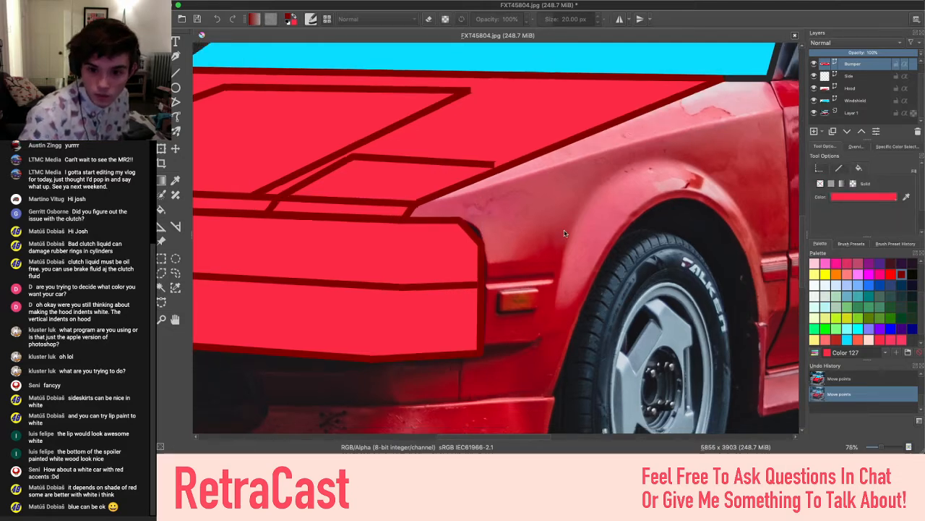
scroll(565, 232, down, 4)
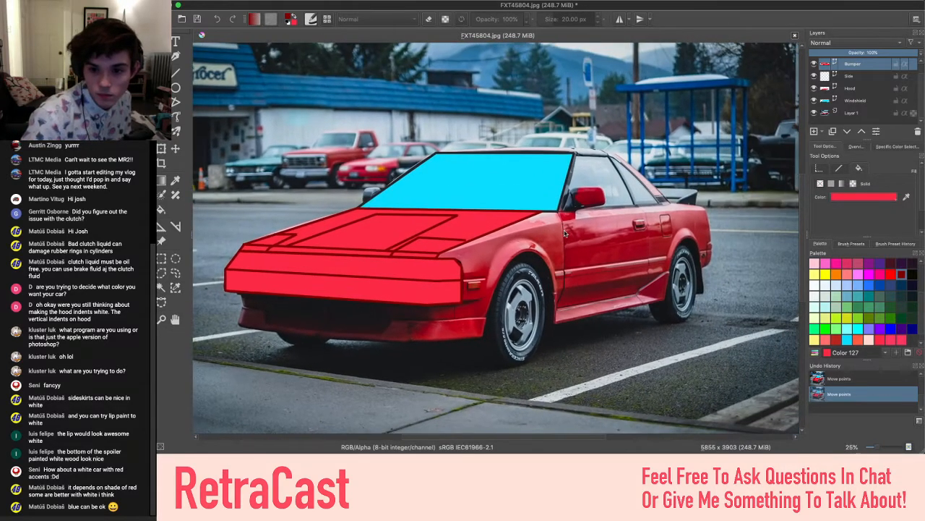
scroll(564, 233, up, 2)
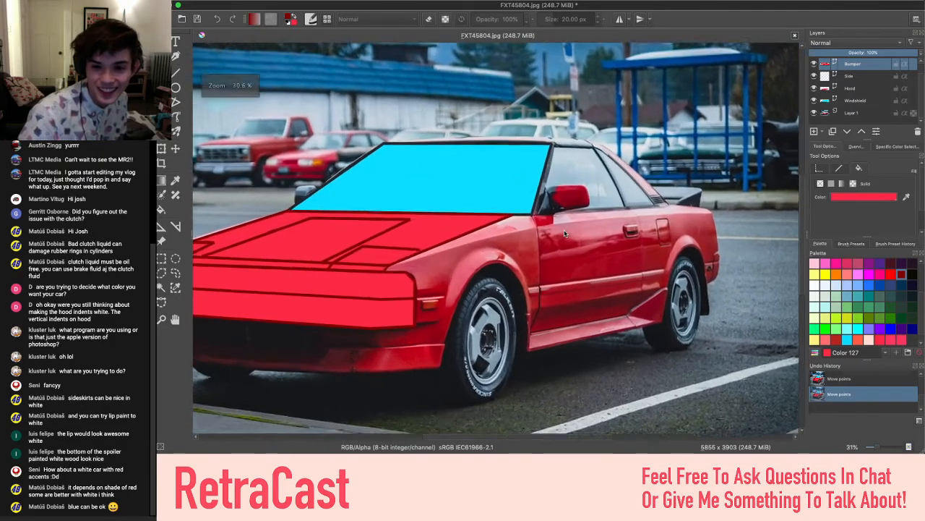
scroll(565, 233, up, 1)
scroll(479, 269, down, 4)
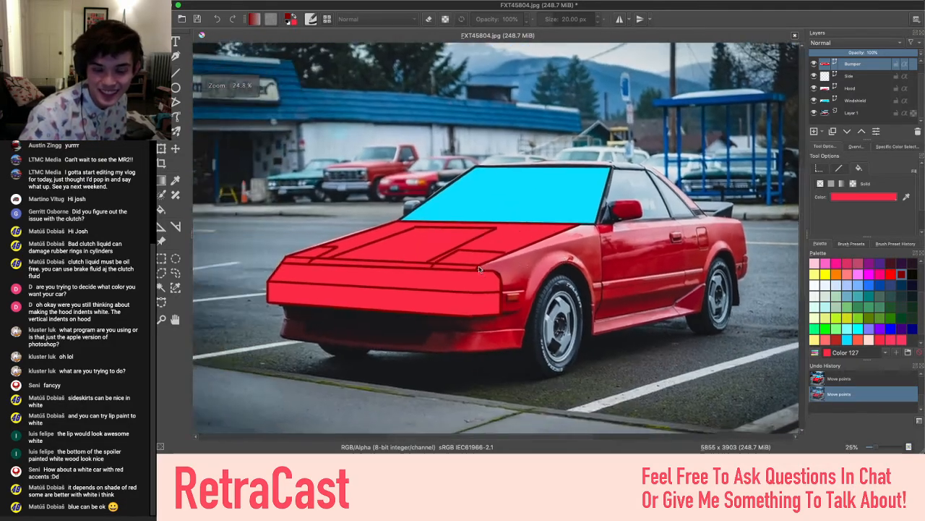
scroll(479, 269, up, 2)
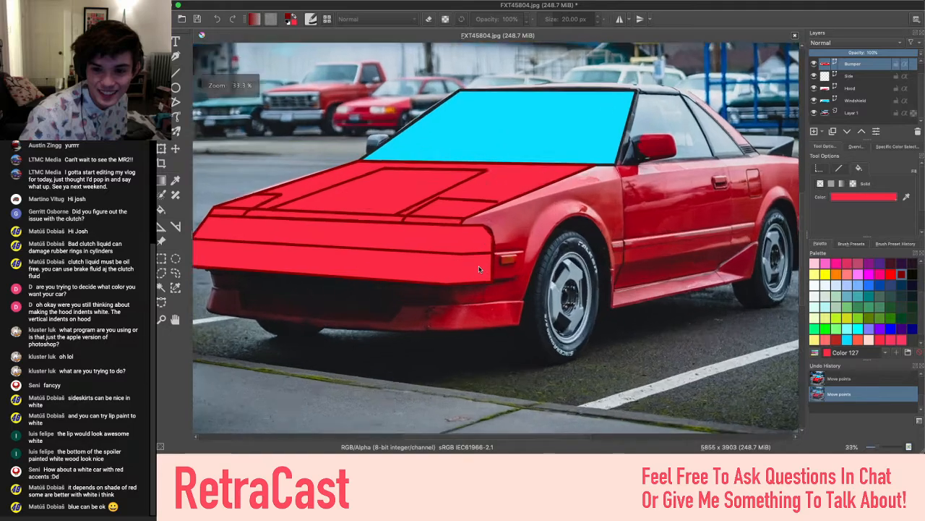
scroll(478, 269, up, 3)
scroll(479, 267, down, 3)
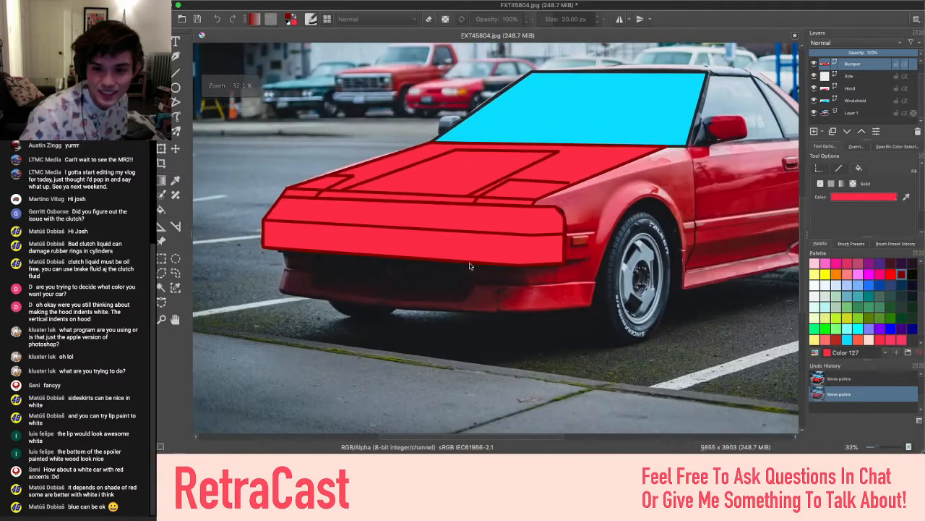
scroll(301, 260, up, 4)
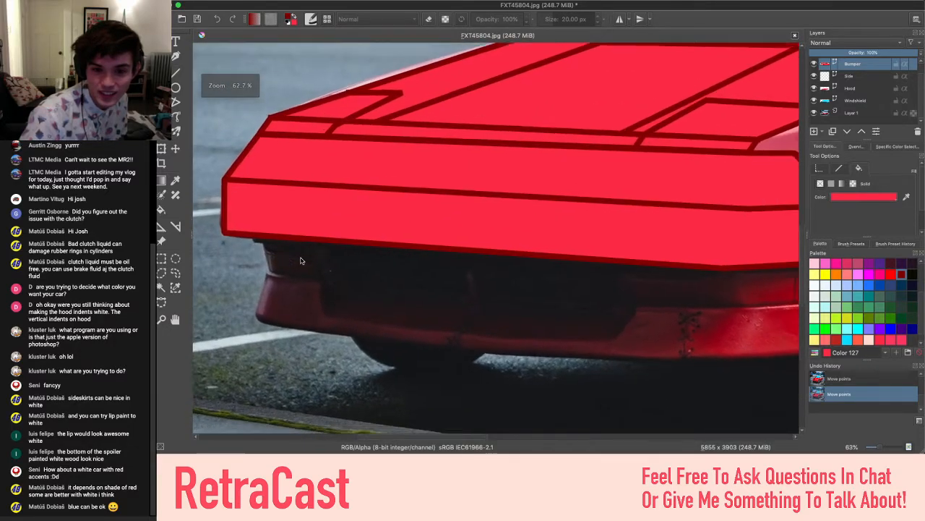
scroll(302, 261, down, 2)
scroll(301, 260, right, 1)
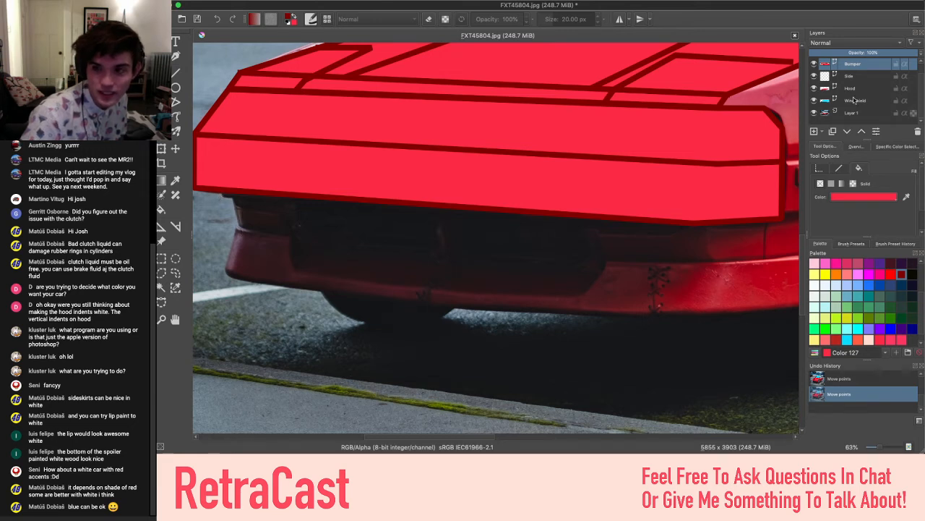
Lower the Bumper layer's opacity to inspect the photo's lights beneath it, and restore it to 100%
click(869, 52)
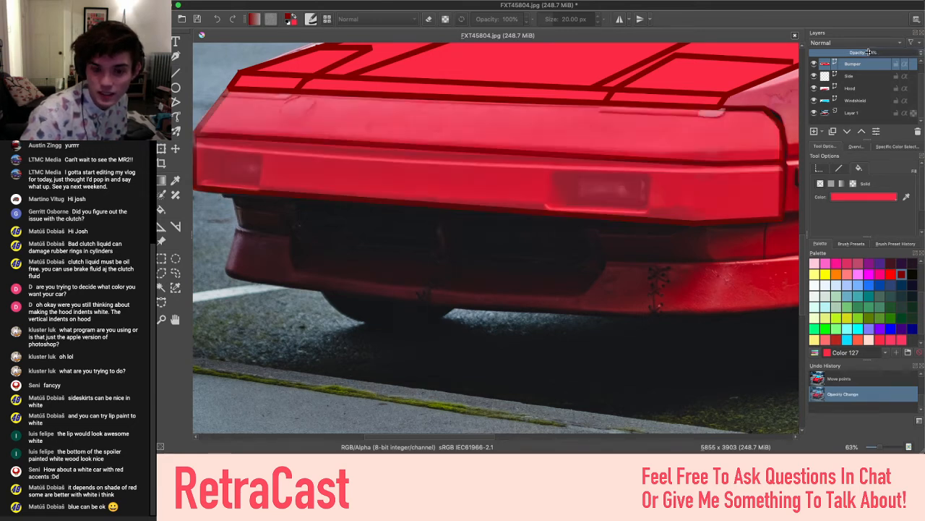
click(920, 54)
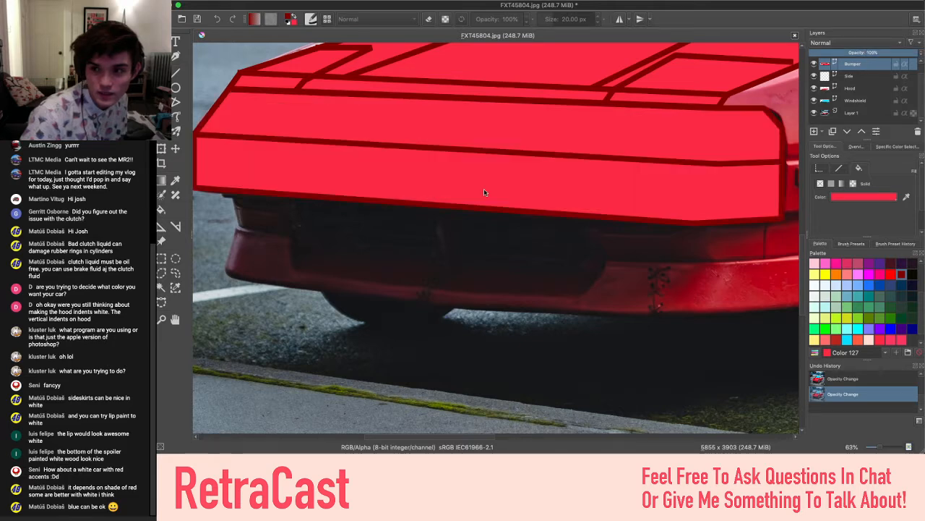
scroll(484, 192, down, 5)
scroll(485, 192, right, 1)
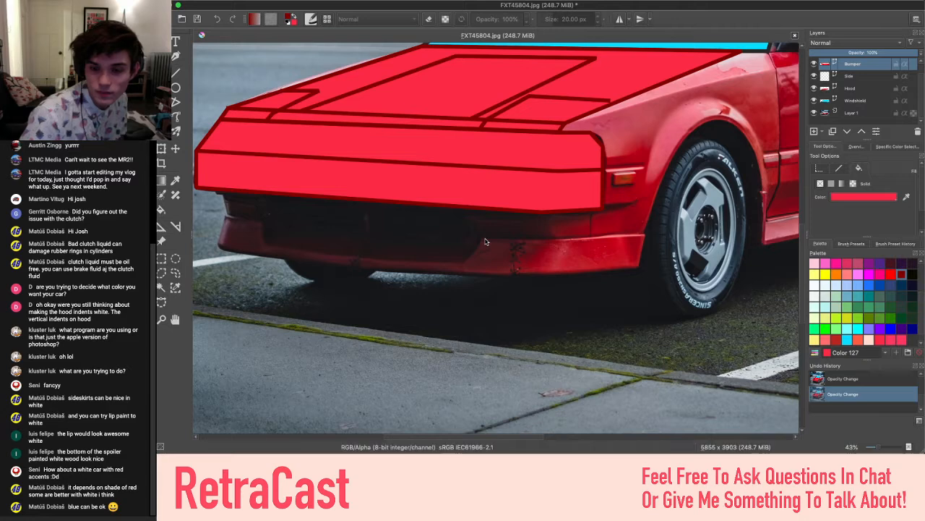
scroll(485, 241, up, 3)
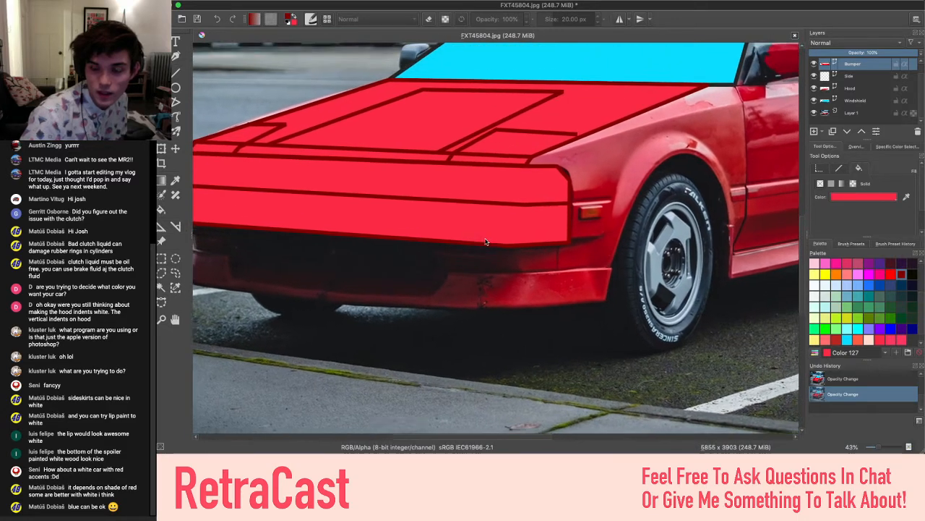
scroll(485, 242, right, 3)
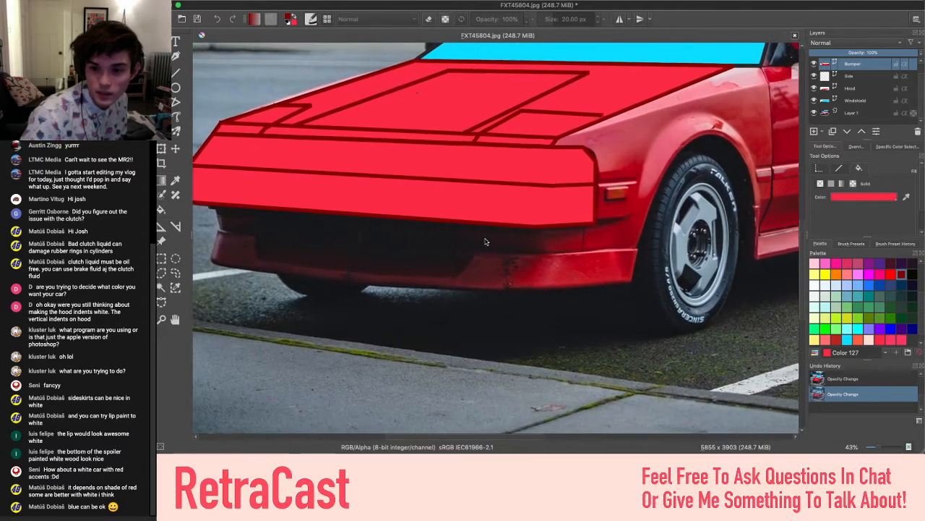
Try to outline the front lip below the bumper with a Polyline along its lower edge and up to the wheel-side seam
click(176, 102)
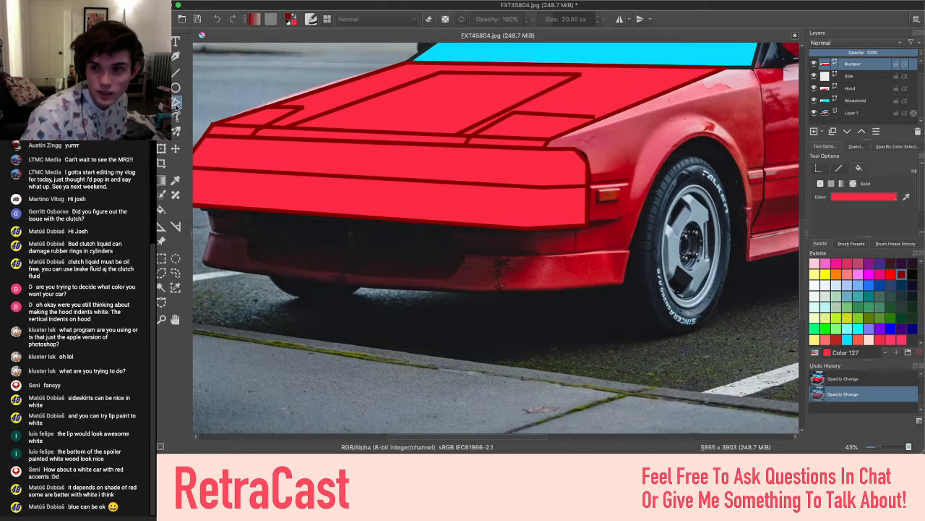
scroll(205, 197, left, 2)
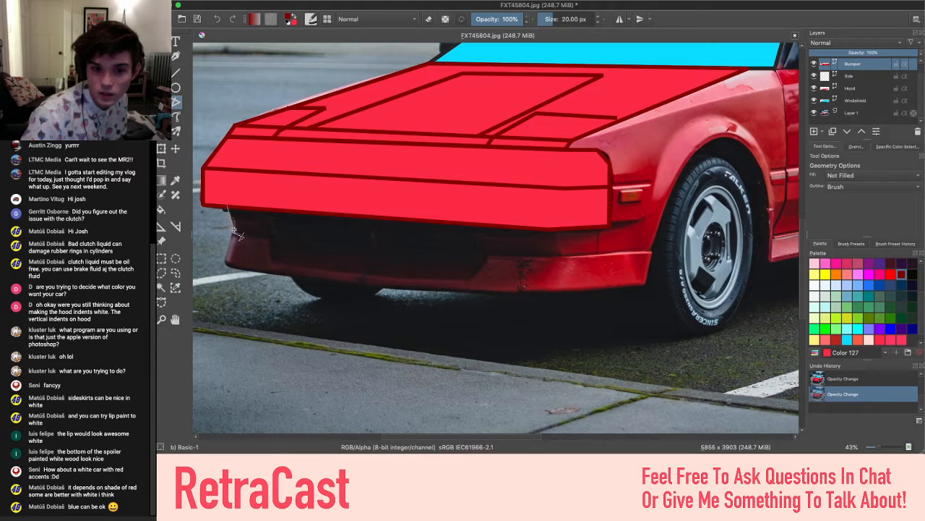
click(234, 233)
click(225, 265)
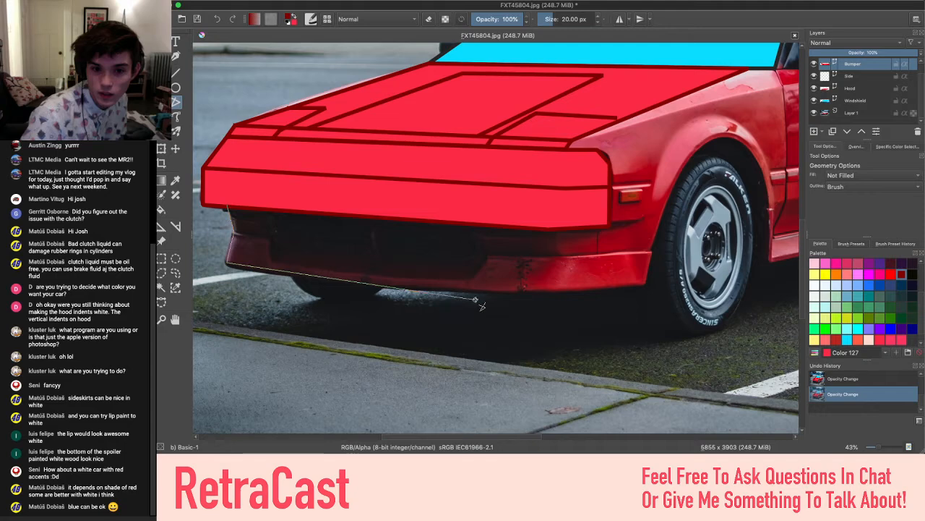
click(539, 292)
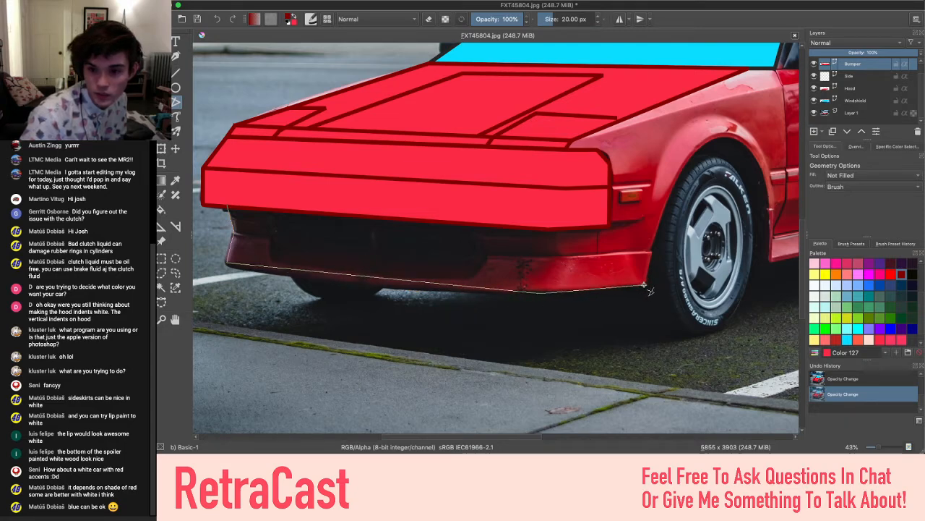
click(644, 284)
click(651, 253)
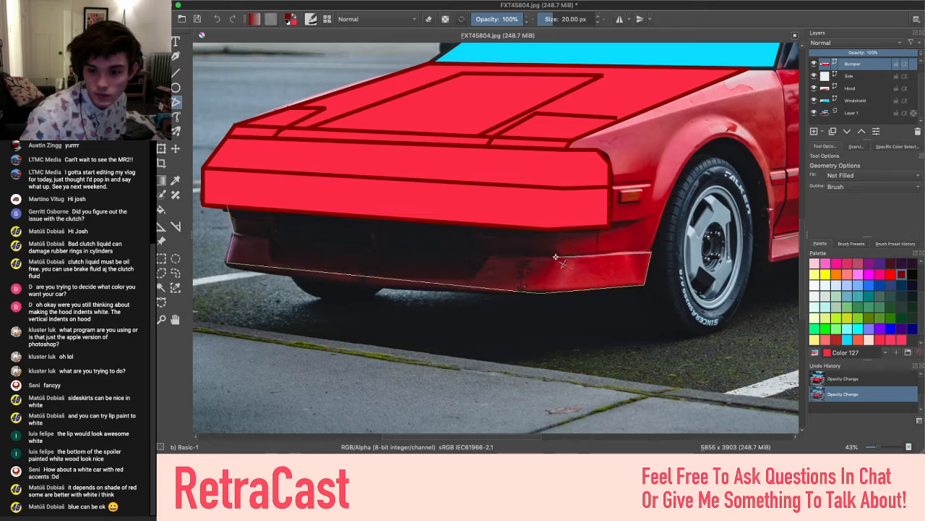
double_click(598, 230)
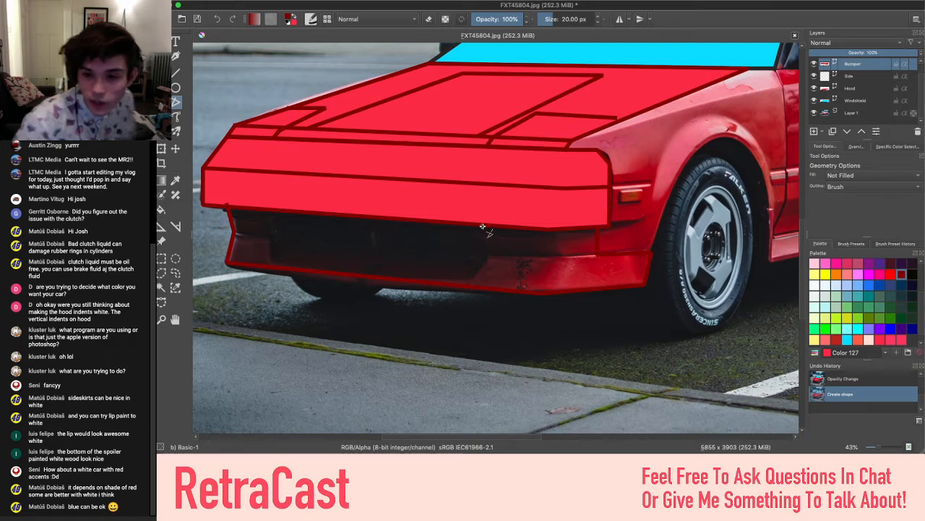
key(ctrl+z)
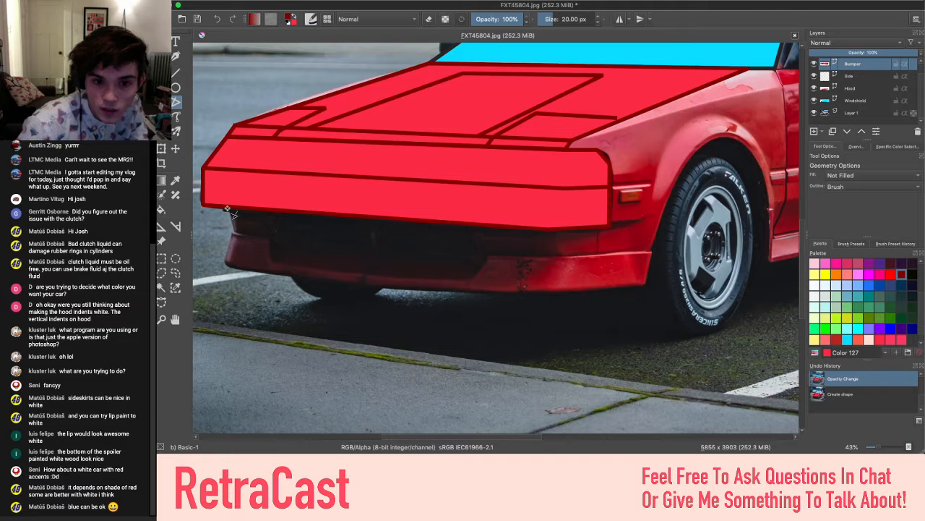
click(227, 208)
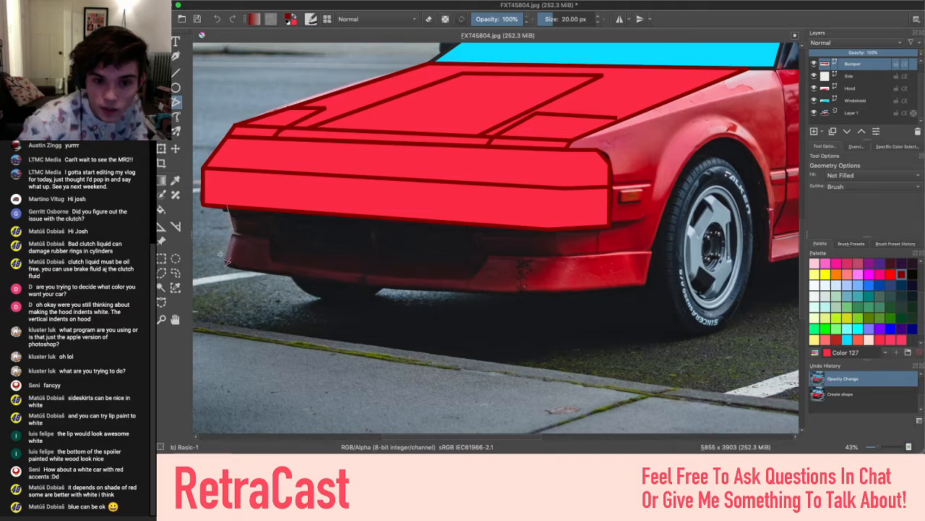
click(233, 232)
click(226, 265)
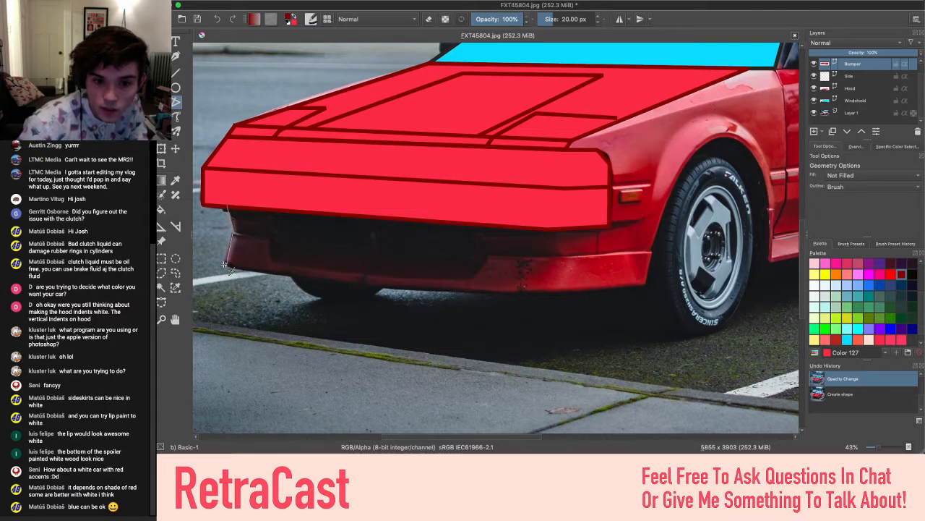
click(521, 292)
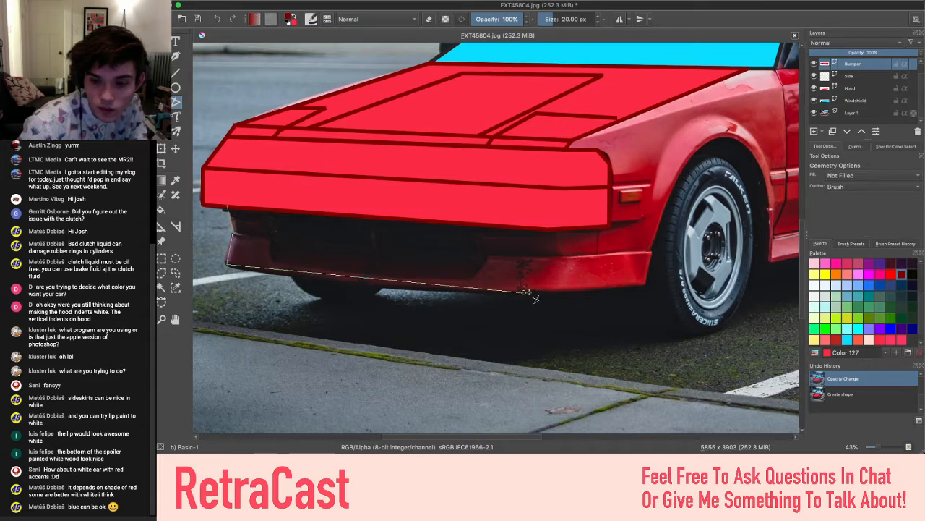
click(646, 285)
click(651, 253)
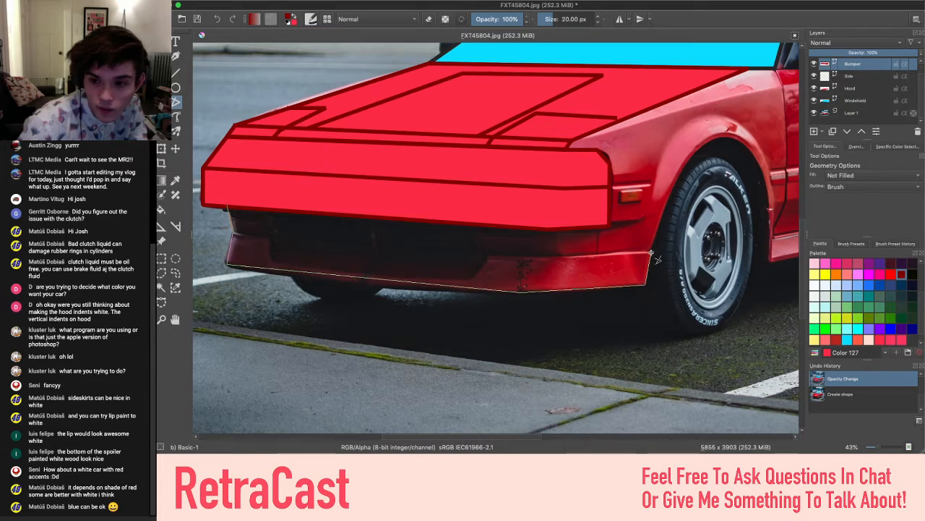
click(597, 256)
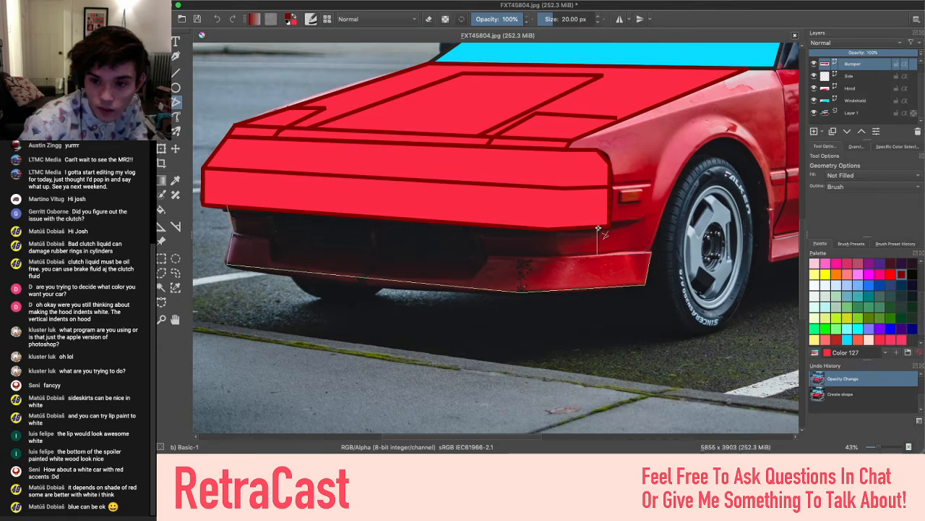
click(598, 229)
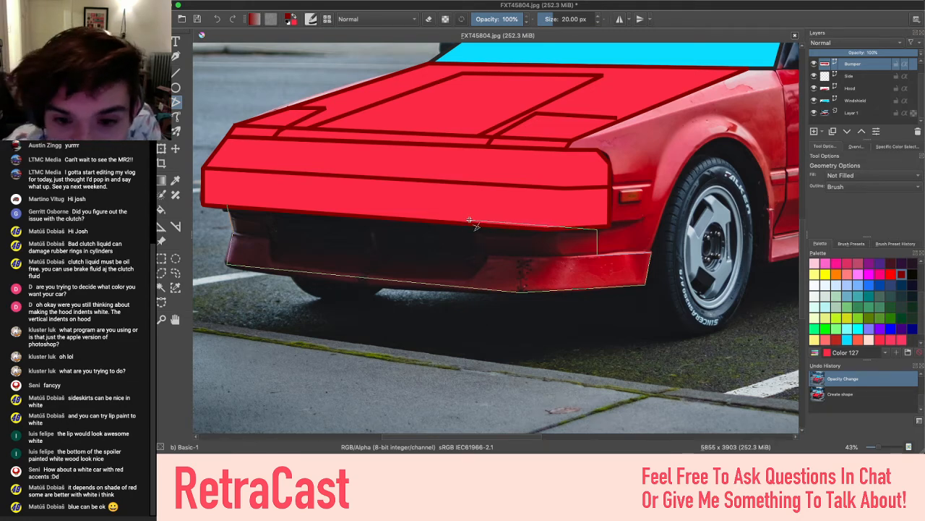
click(469, 220)
drag(492, 256, 495, 227)
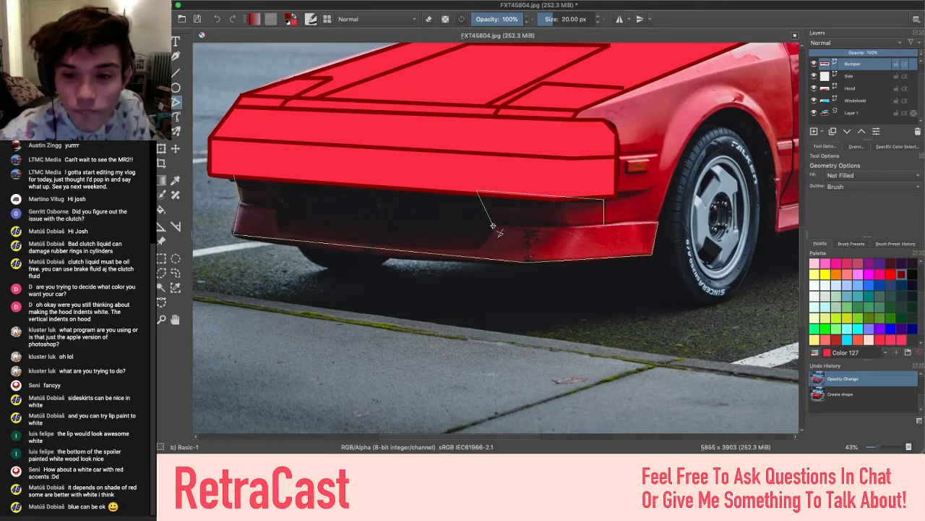
click(494, 227)
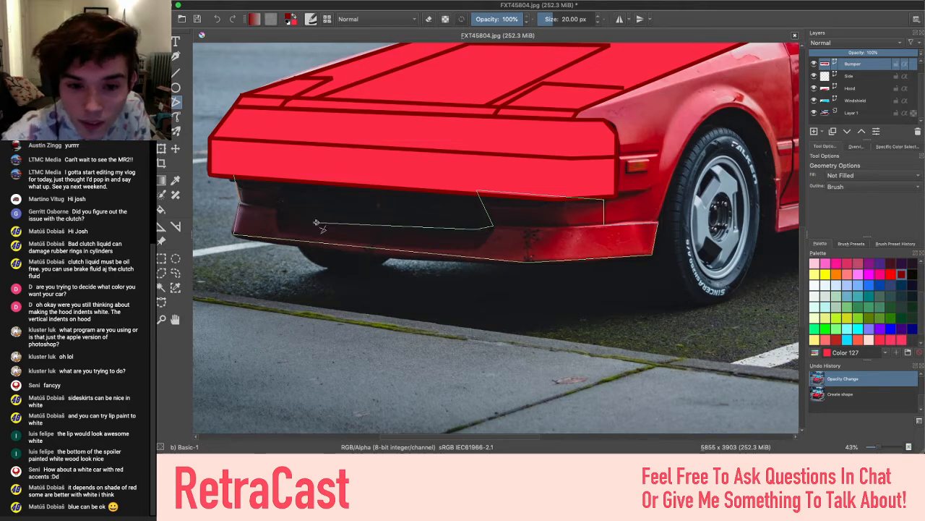
click(293, 220)
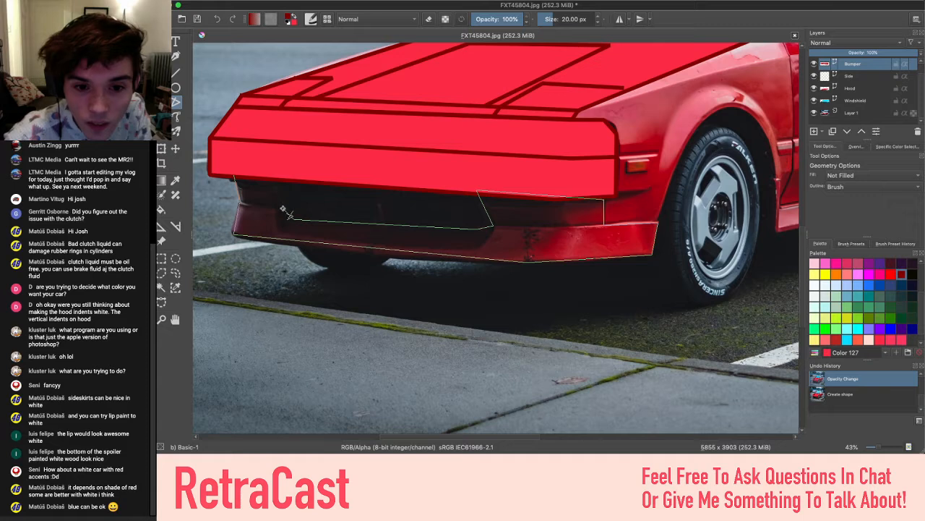
click(283, 210)
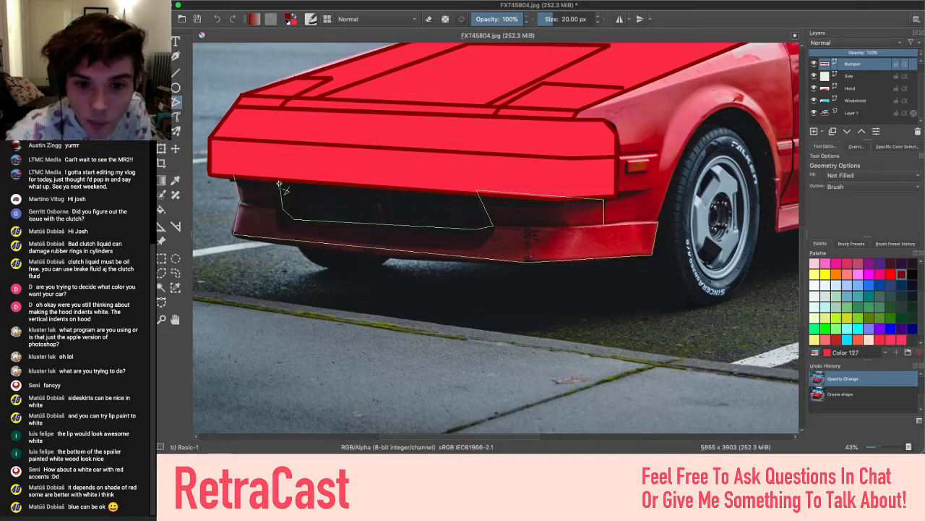
click(280, 185)
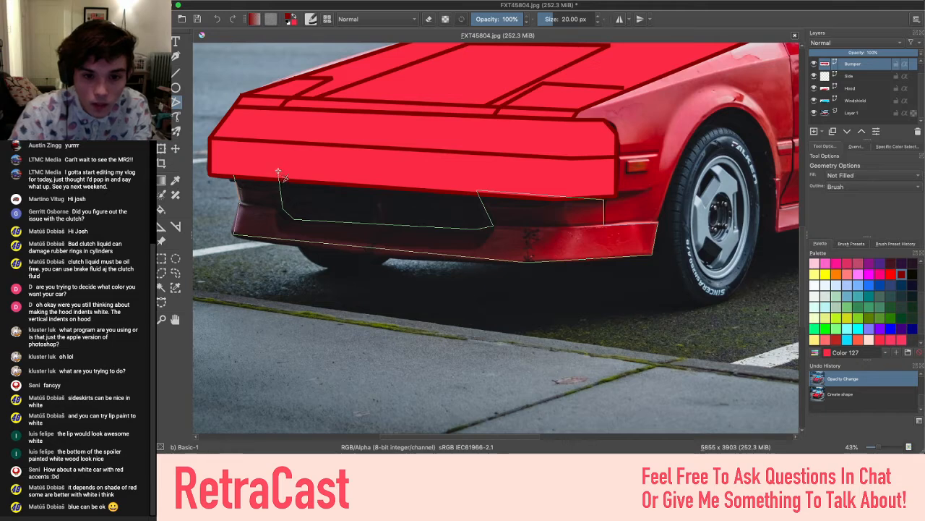
key(super+z)
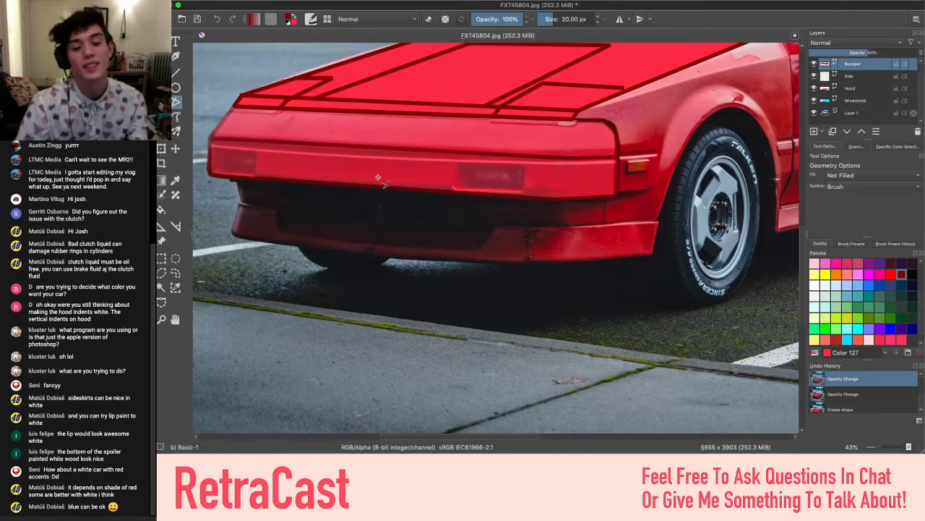
key(super+z)
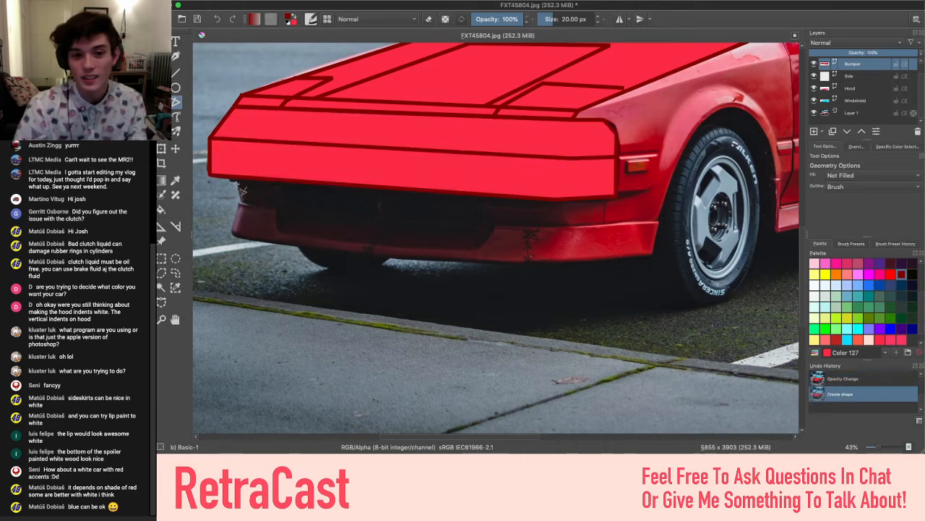
key(super+z)
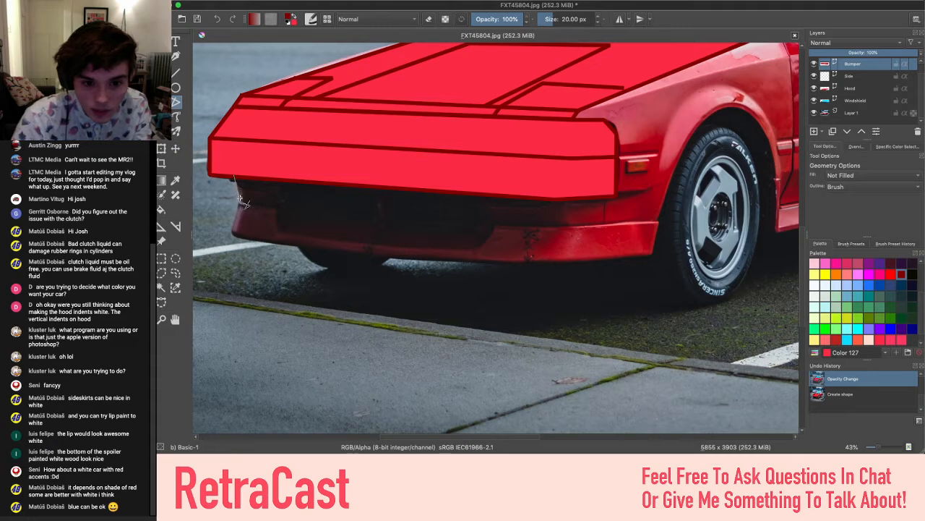
Outline the front lip's outer edge along its bottom to the wheel-side corner, then back and up to the bumper's underside
click(234, 236)
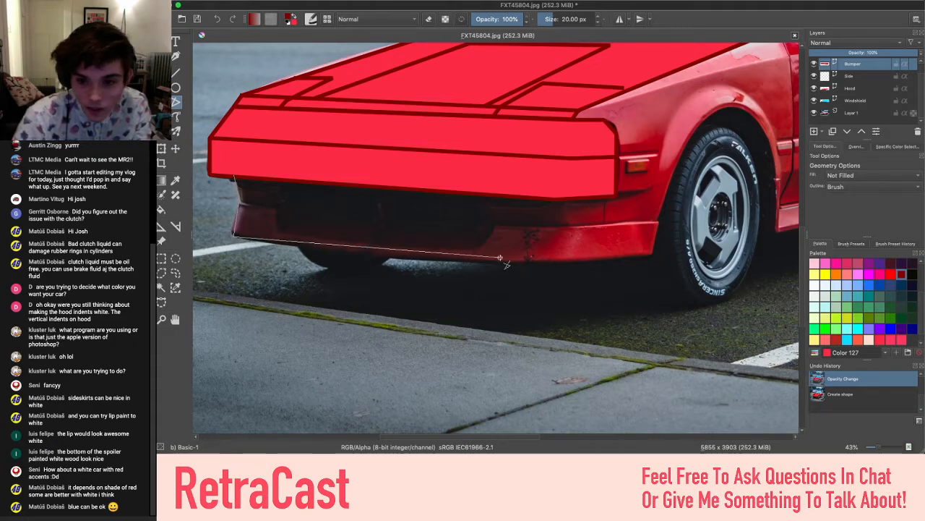
click(558, 262)
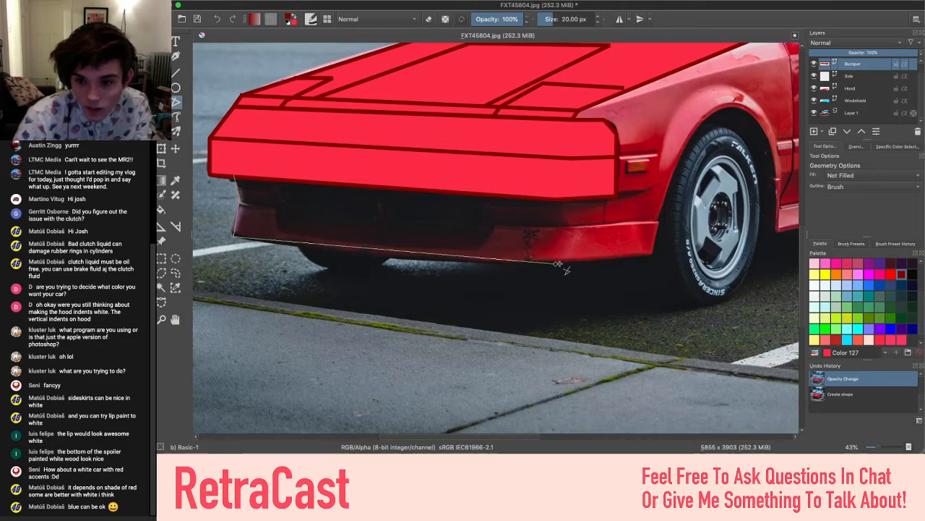
click(650, 256)
click(655, 222)
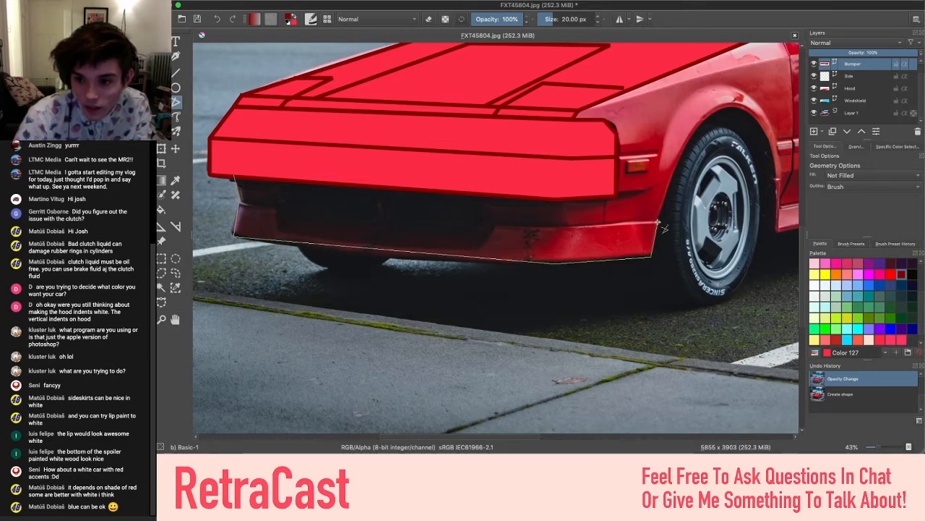
click(605, 225)
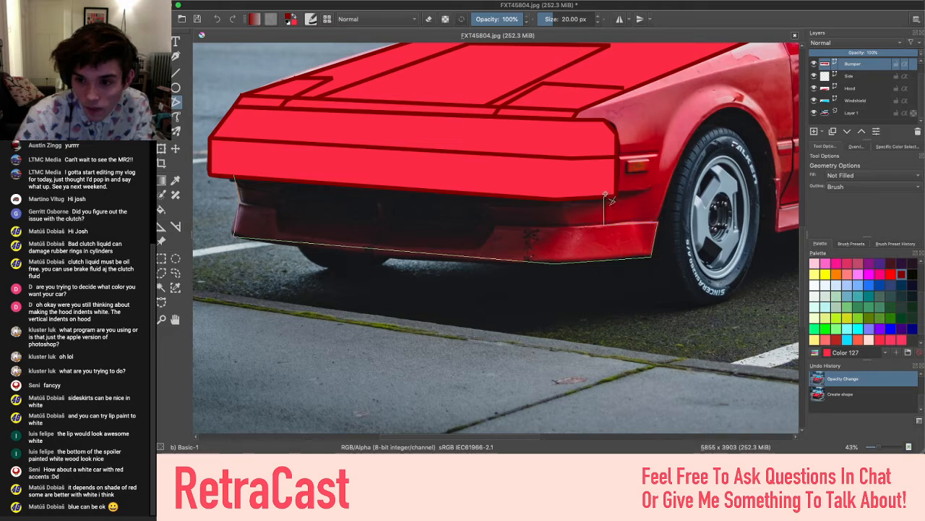
click(605, 194)
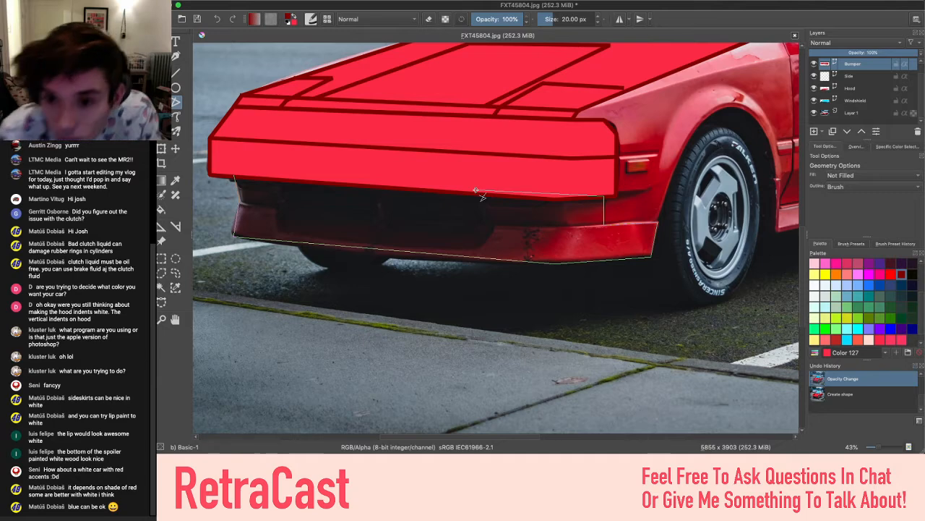
Continue the lip outline along the bumper and around the dark grille opening, and close it at the far-side starting corner
click(475, 193)
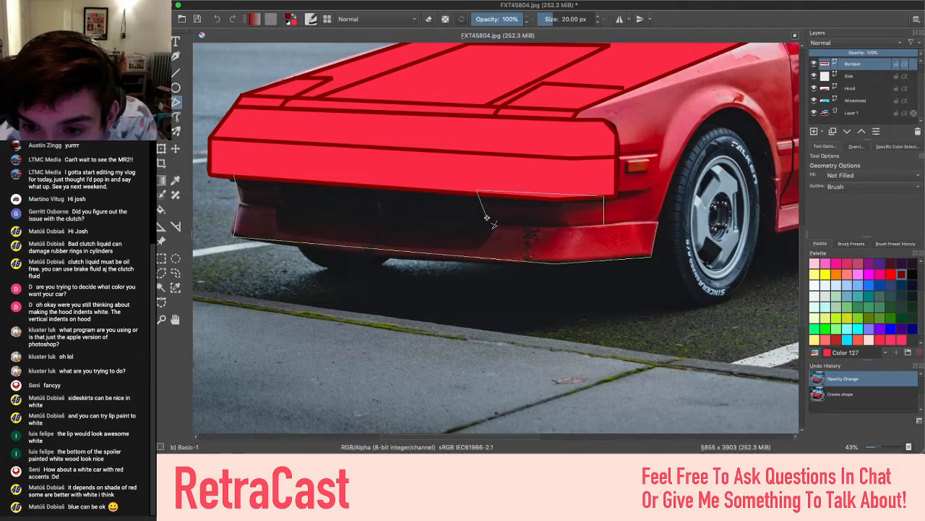
click(485, 216)
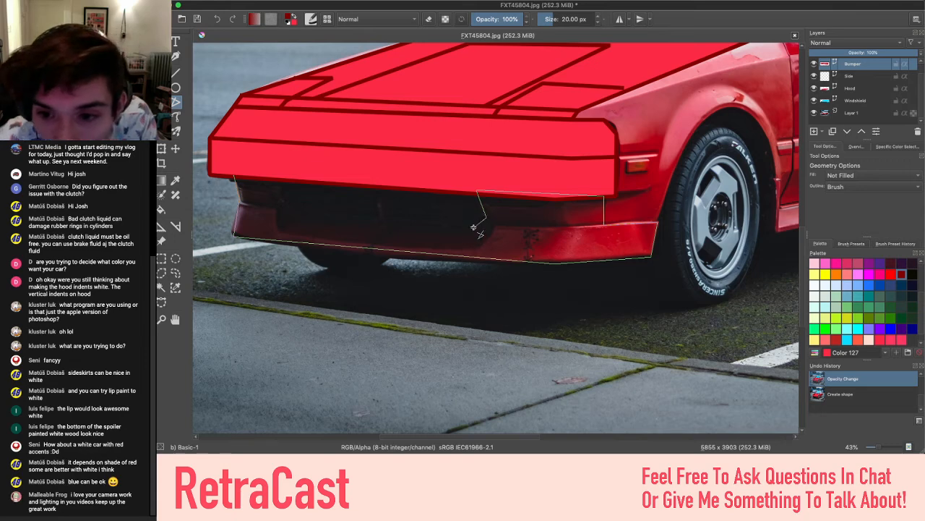
click(474, 227)
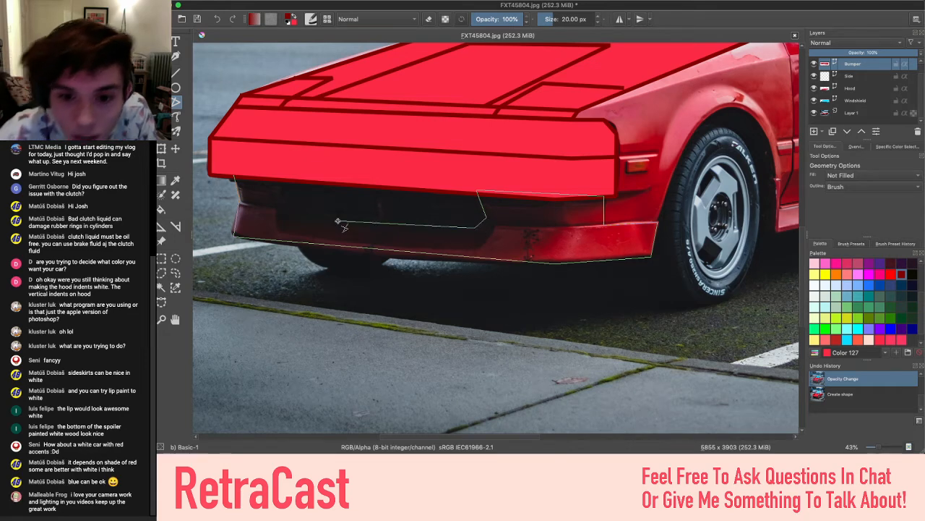
click(289, 214)
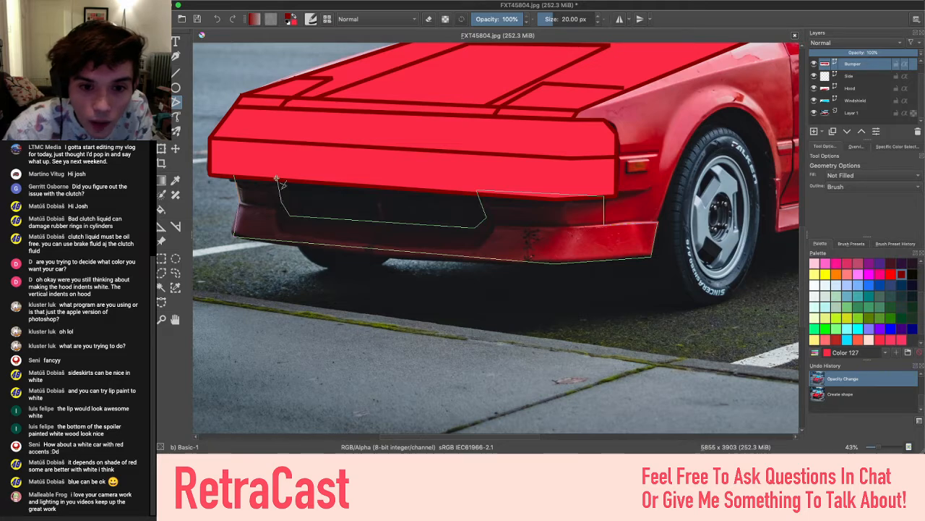
click(279, 176)
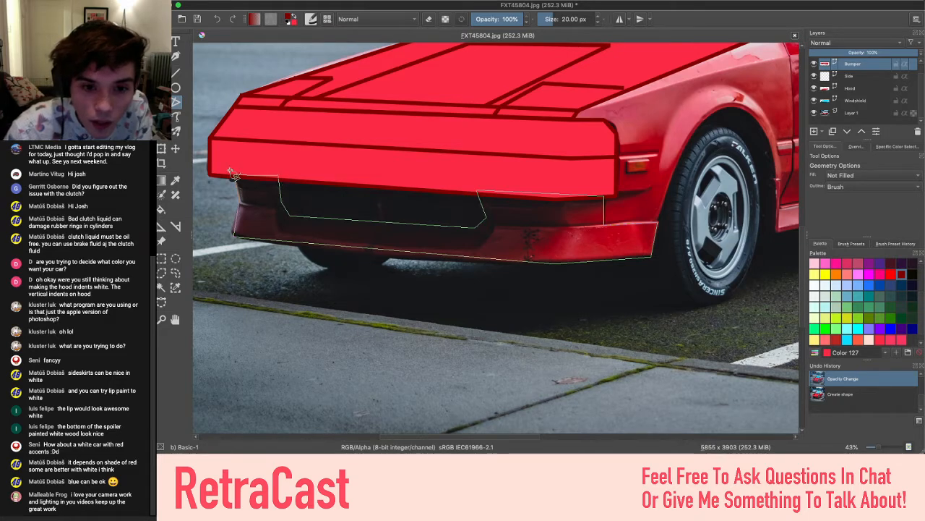
click(233, 174)
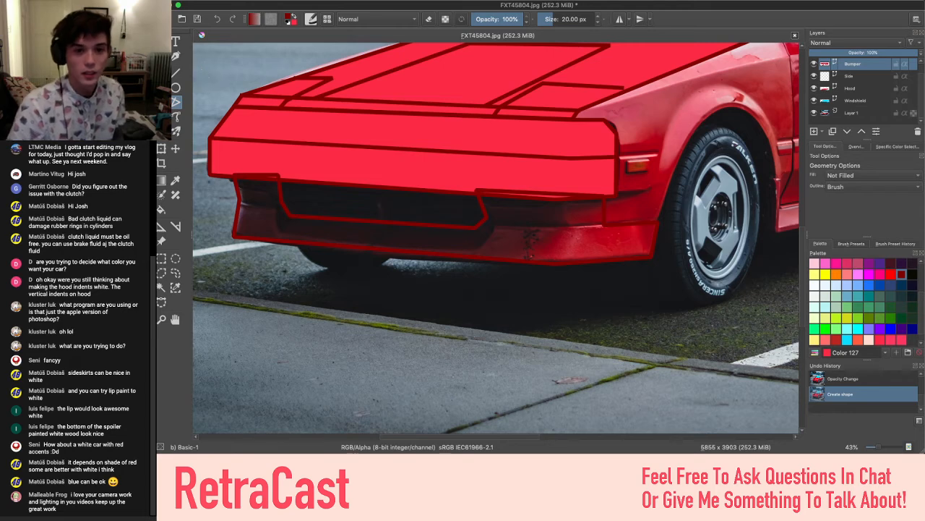
Move the lip outline's far-side upper end point slightly up into the bumper area
click(161, 56)
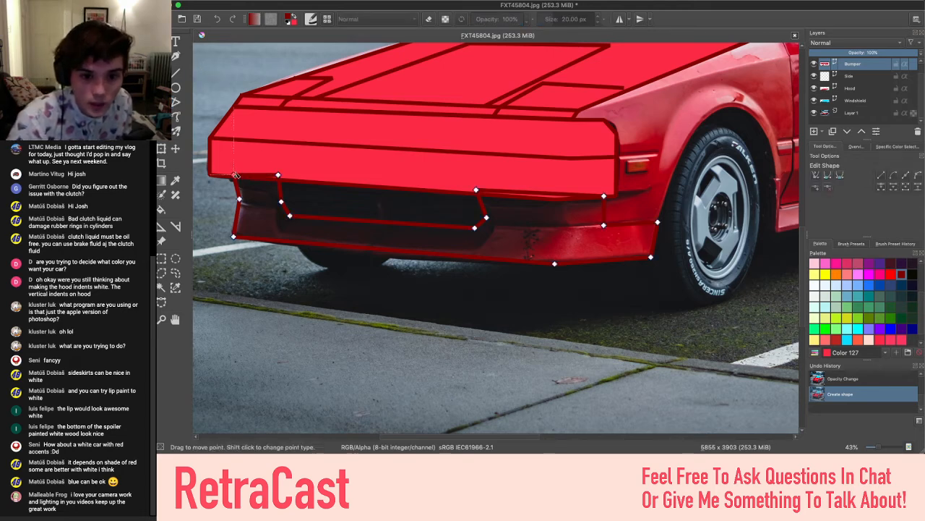
drag(235, 171, 233, 170)
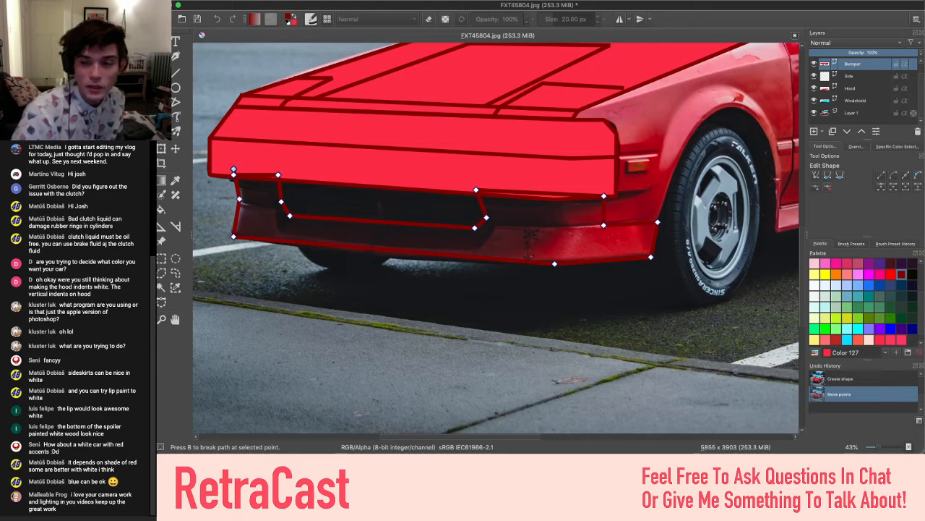
Fill the front lip shape with solid bright red and send it to the back, behind the bumper shapes
key(Return)
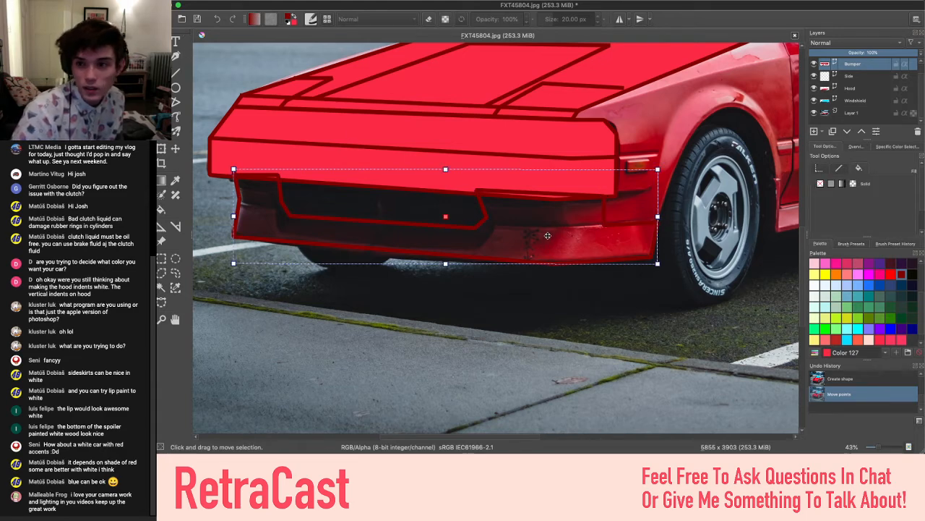
click(831, 183)
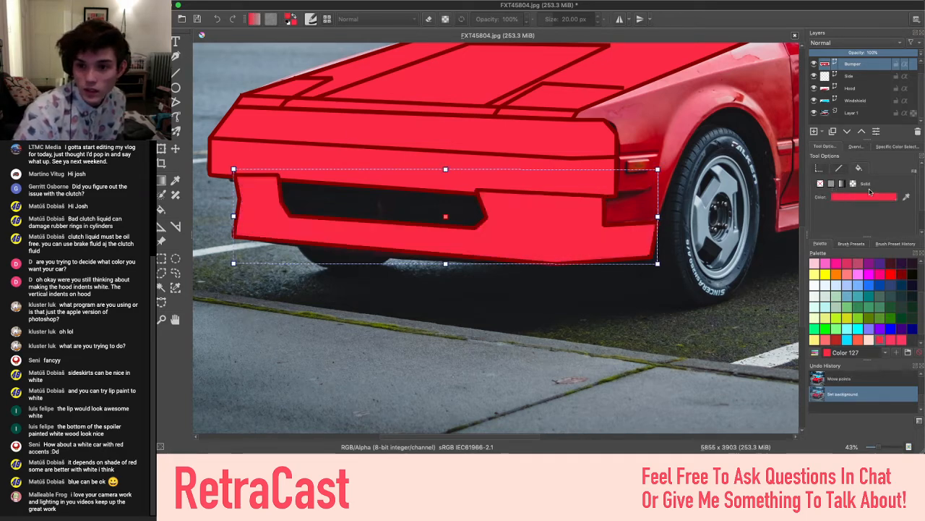
right_click(535, 223)
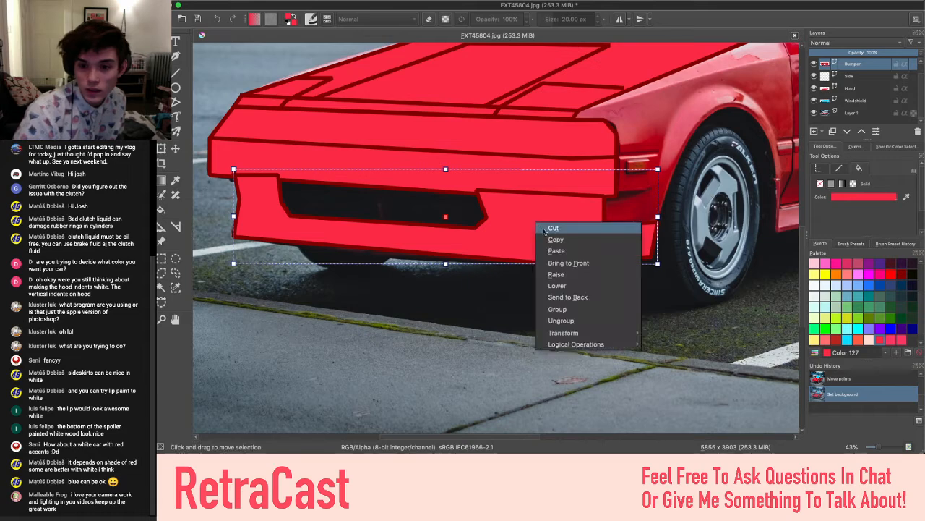
click(566, 296)
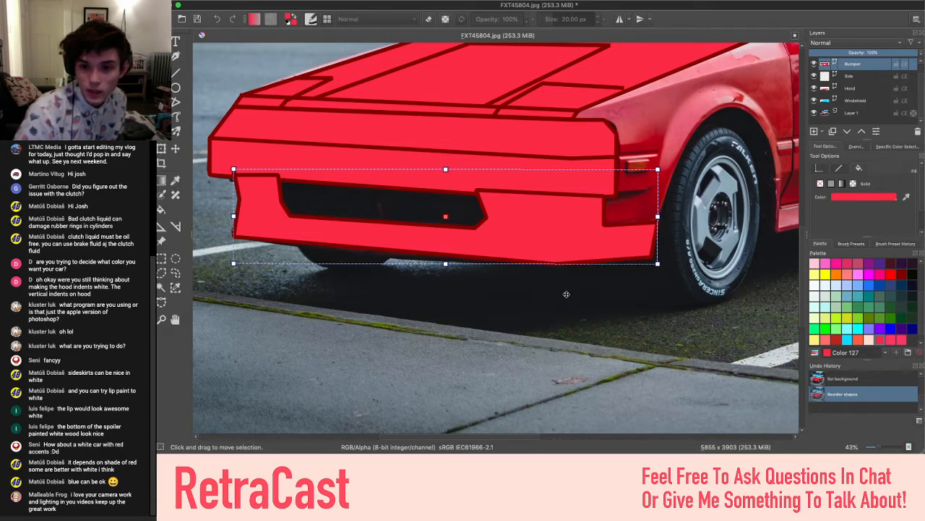
click(543, 304)
scroll(543, 304, down, 3)
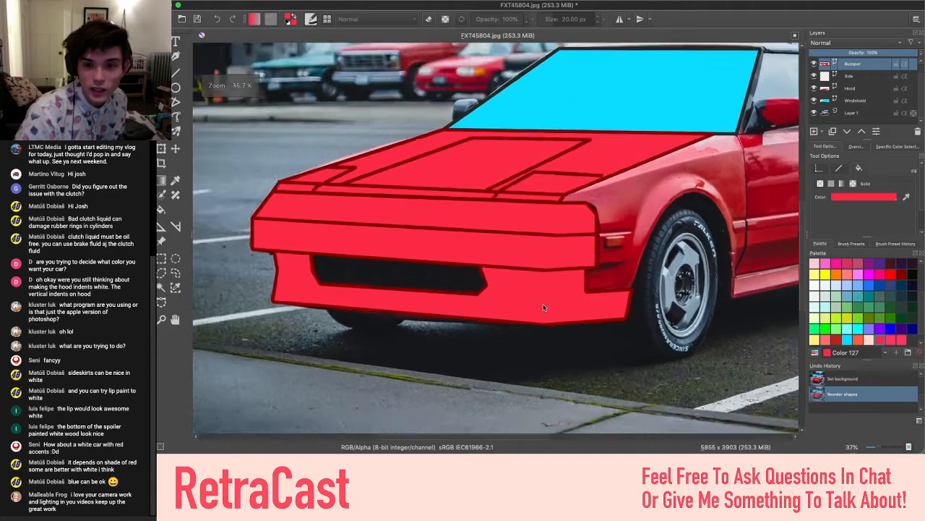
scroll(543, 307, down, 3)
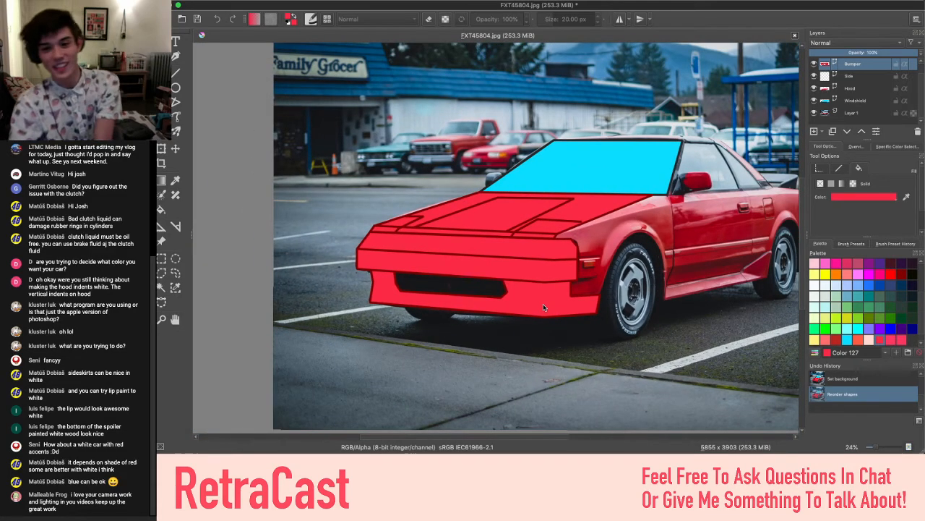
scroll(543, 307, up, 5)
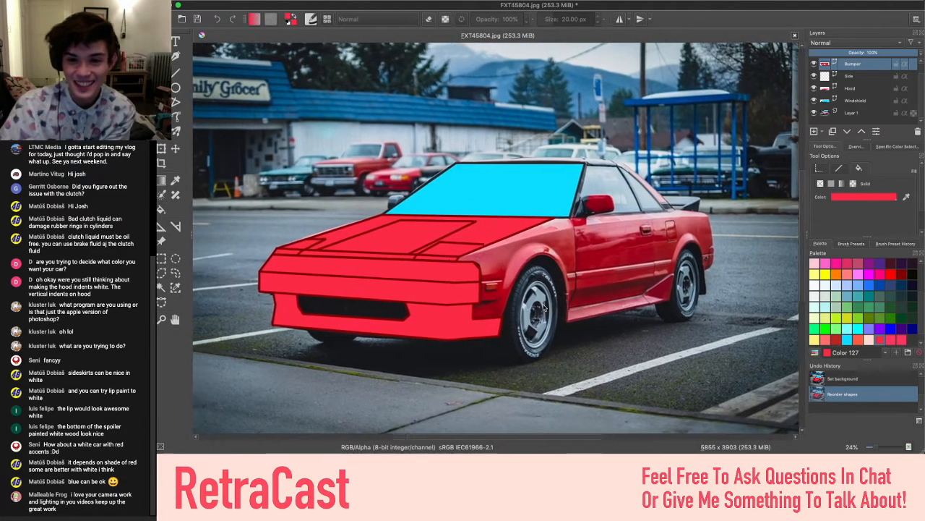
scroll(544, 308, down, 2)
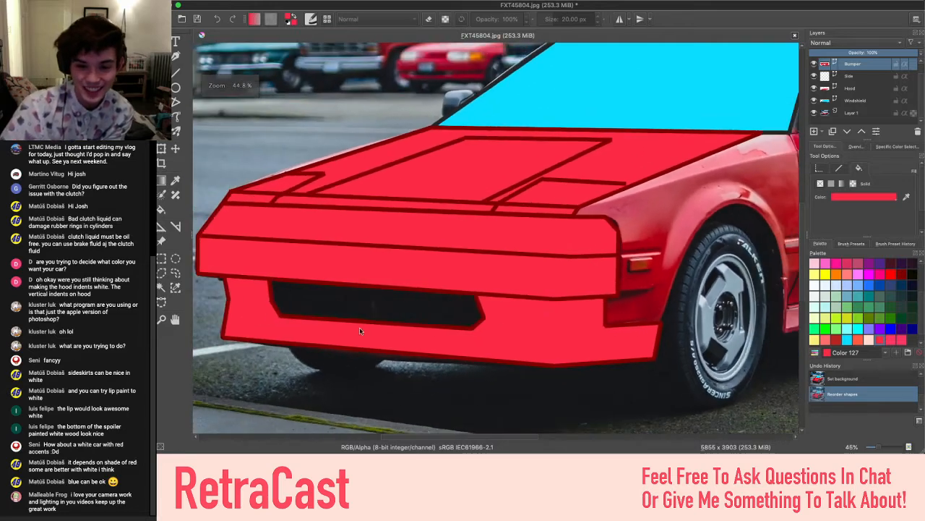
Pick the dark red outline colour from the bumper and lower the Bumper layer's opacity to 43%
scroll(339, 333, right, 2)
scroll(339, 332, down, 3)
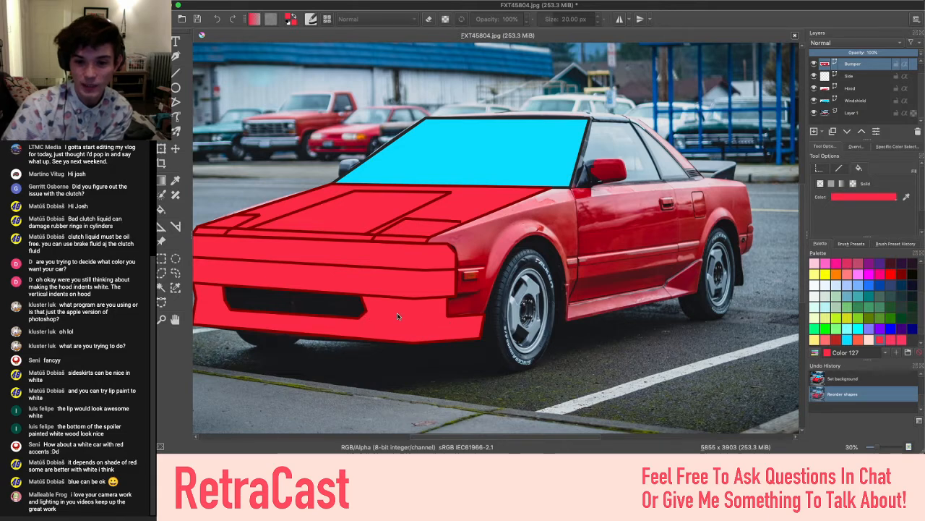
scroll(397, 316, up, 2)
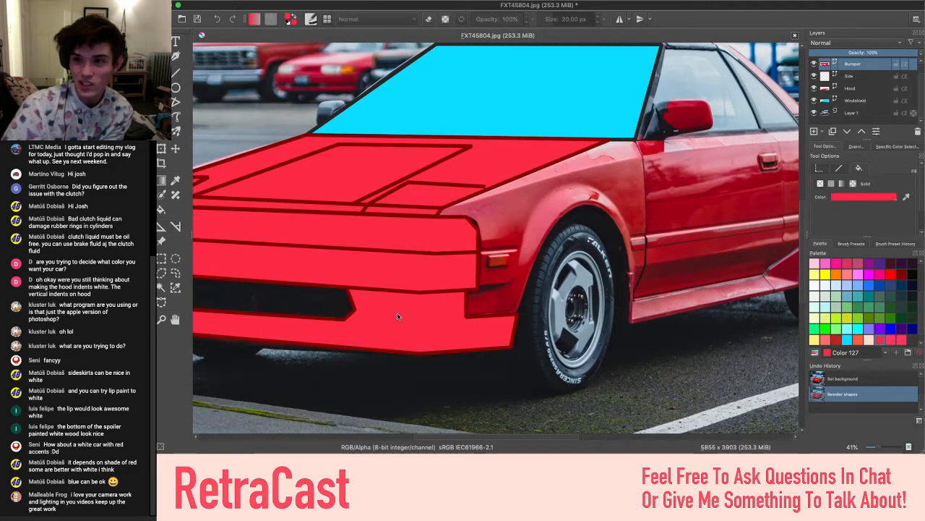
drag(397, 313, 524, 294)
click(879, 52)
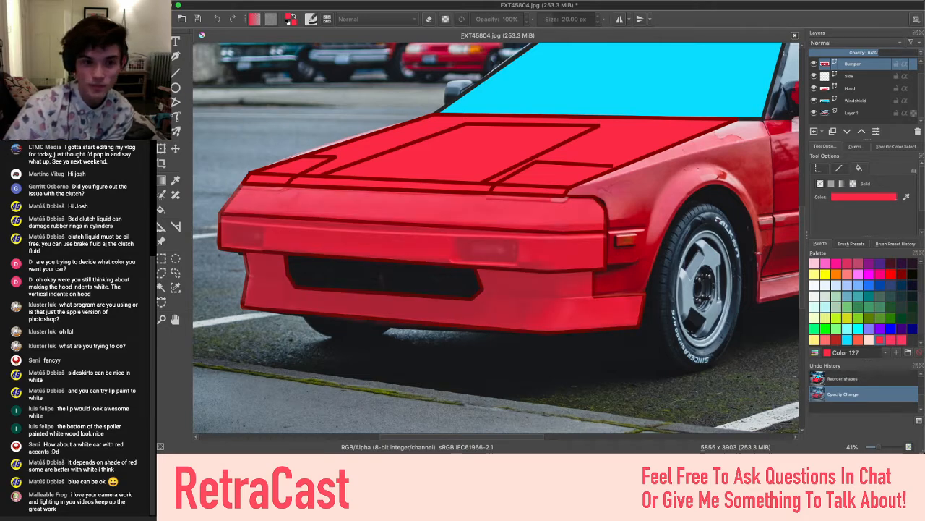
click(175, 74)
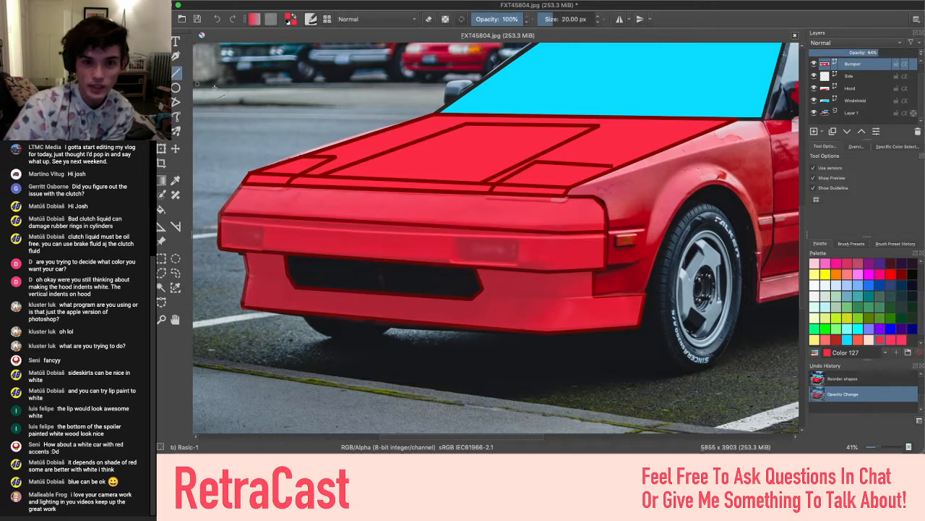
ctrl+click(296, 216)
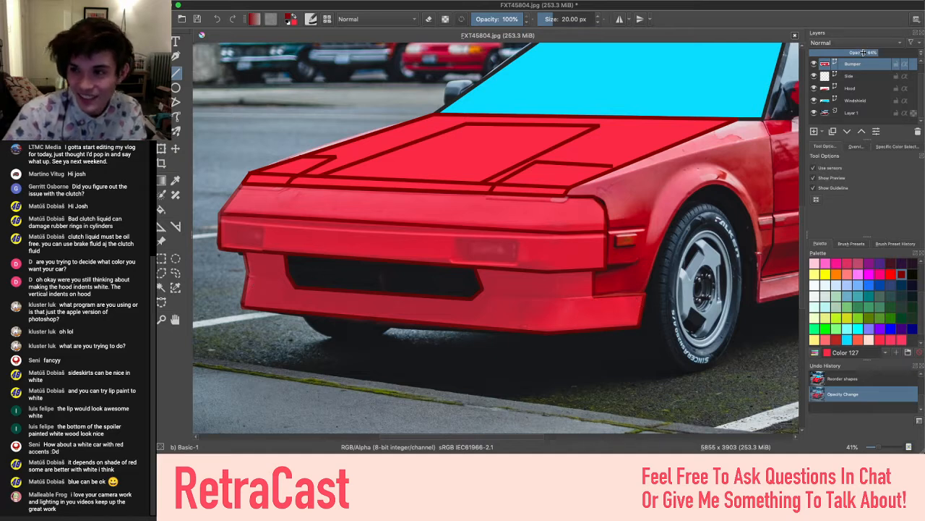
drag(862, 53, 853, 52)
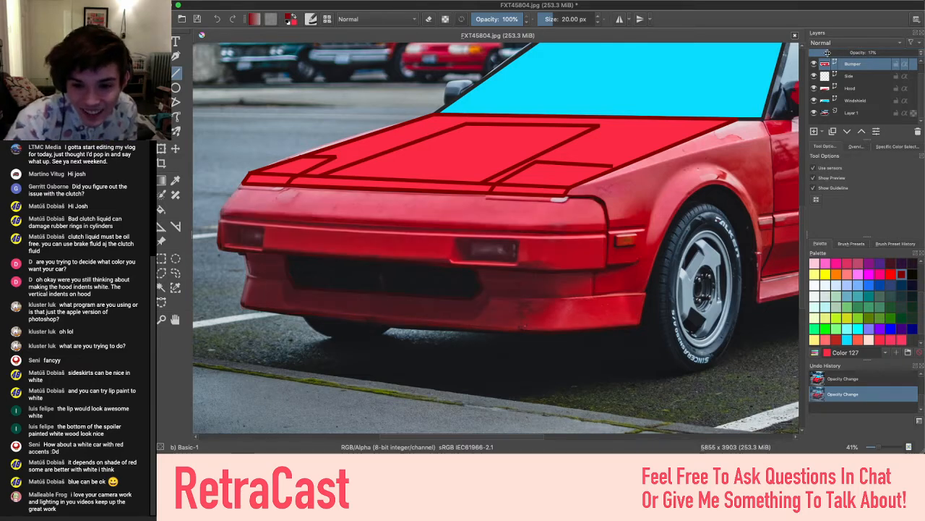
drag(828, 52, 855, 55)
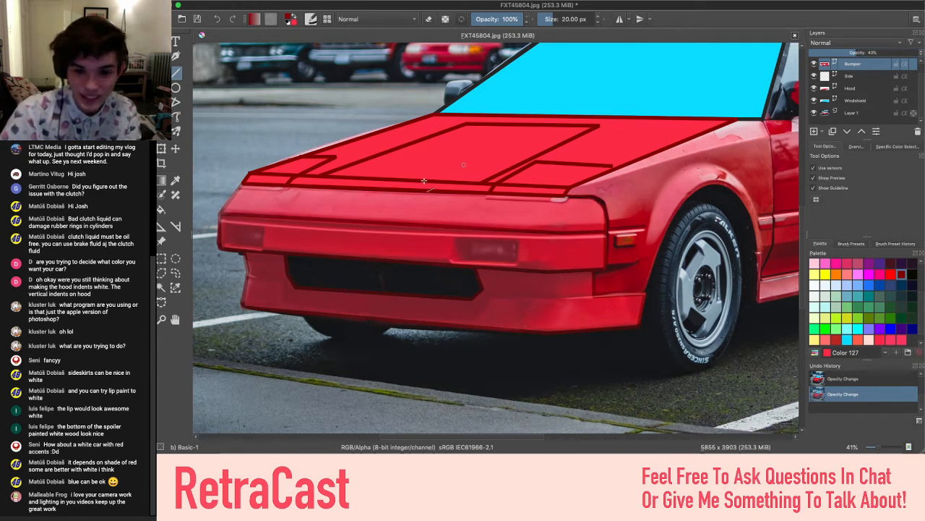
Draw an unfilled 20 px dark red polyline along the lip's crease, from the far-side edge below the grille opening to the wheel-side corner
scroll(249, 274, up, 3)
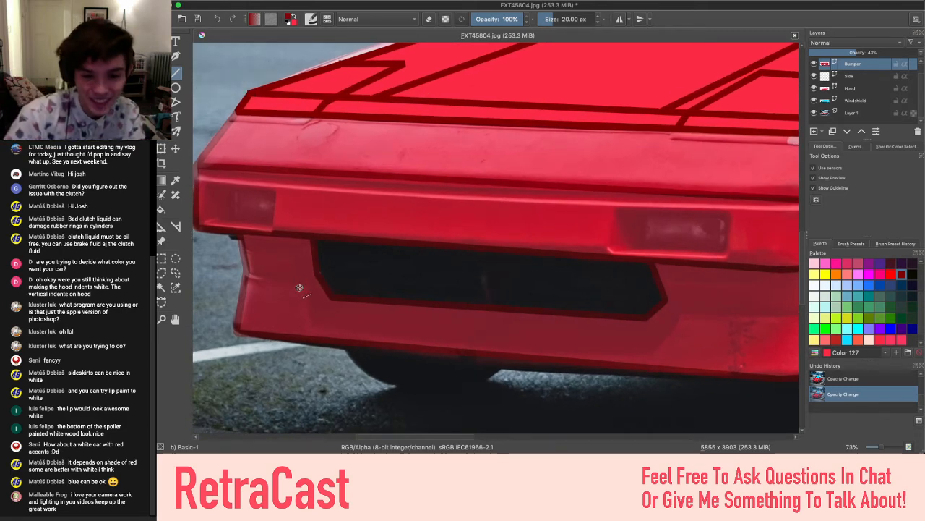
click(177, 102)
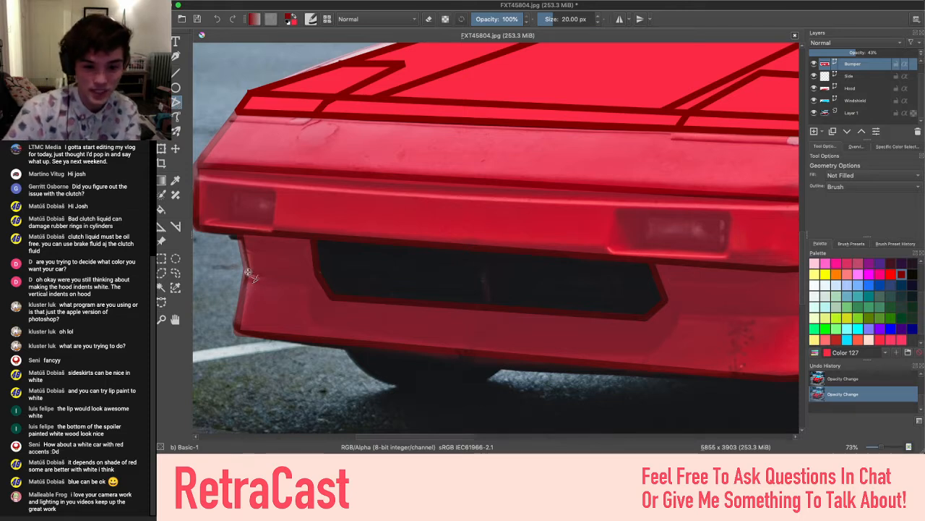
click(247, 275)
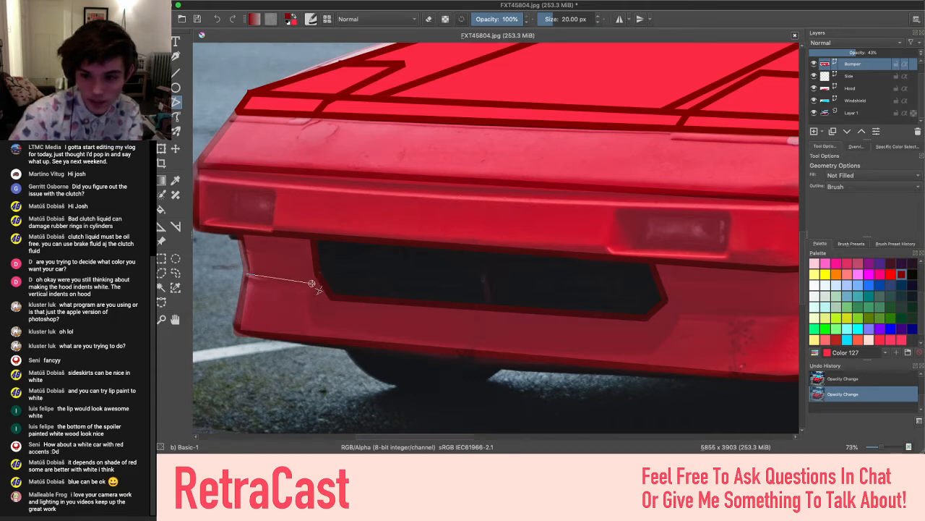
click(312, 283)
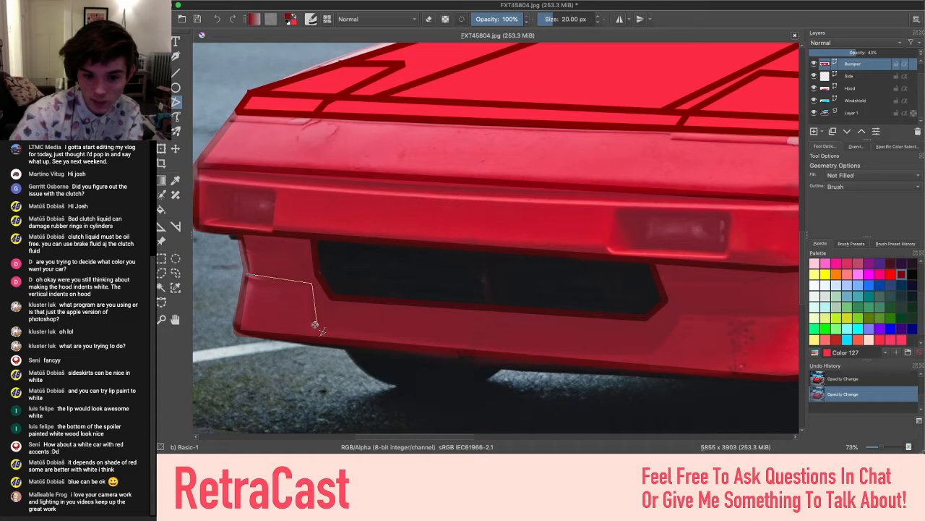
click(316, 325)
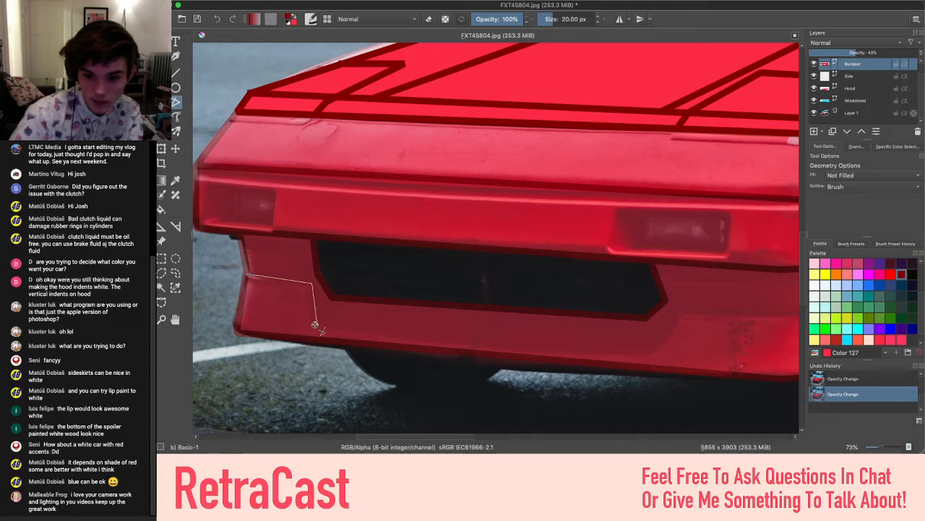
click(649, 355)
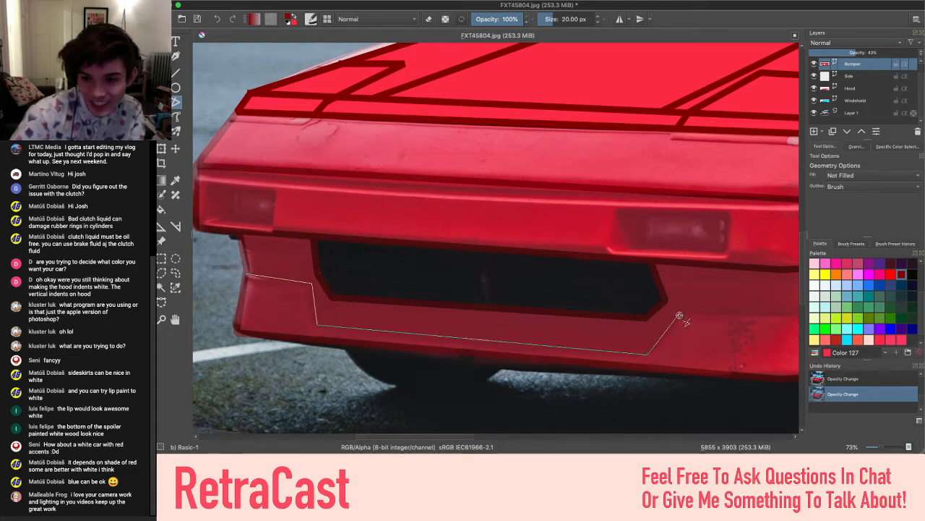
scroll(679, 316, right, 2)
scroll(680, 315, right, 3)
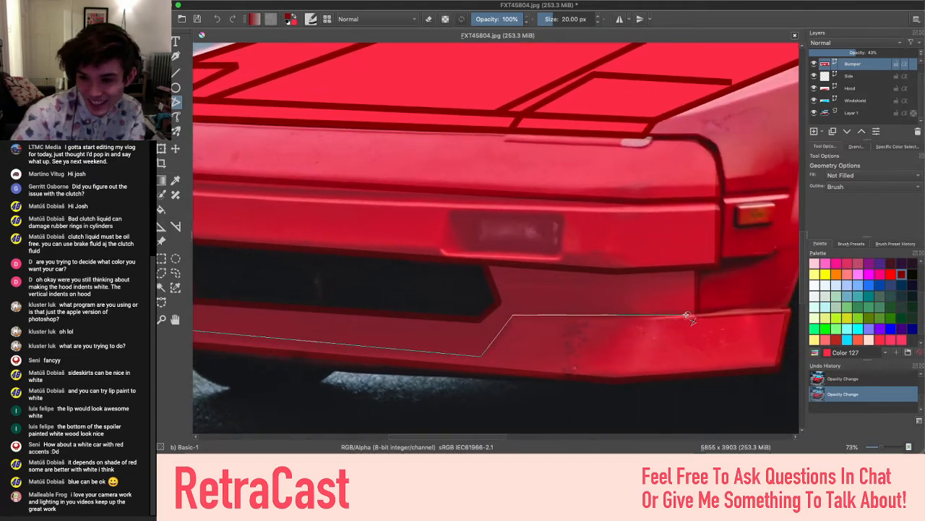
click(634, 318)
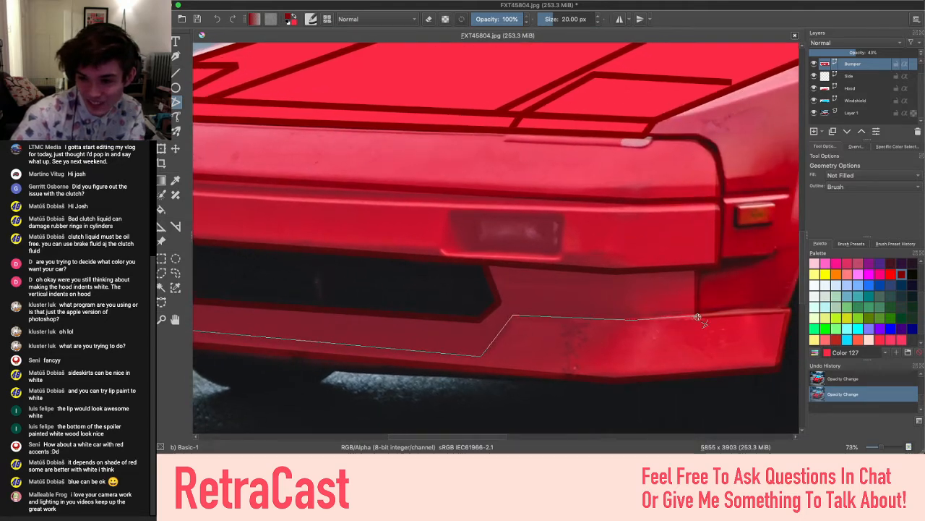
double_click(698, 317)
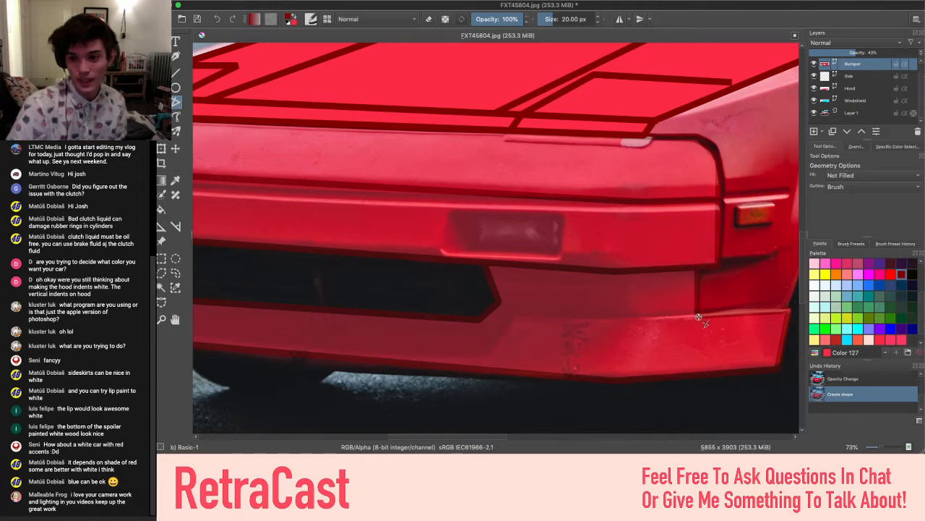
Set the Bumper layer's opacity to 0% and examine the headlights, grille and front lip in the underlying photo
scroll(471, 263, down, 3)
scroll(471, 263, up, 1)
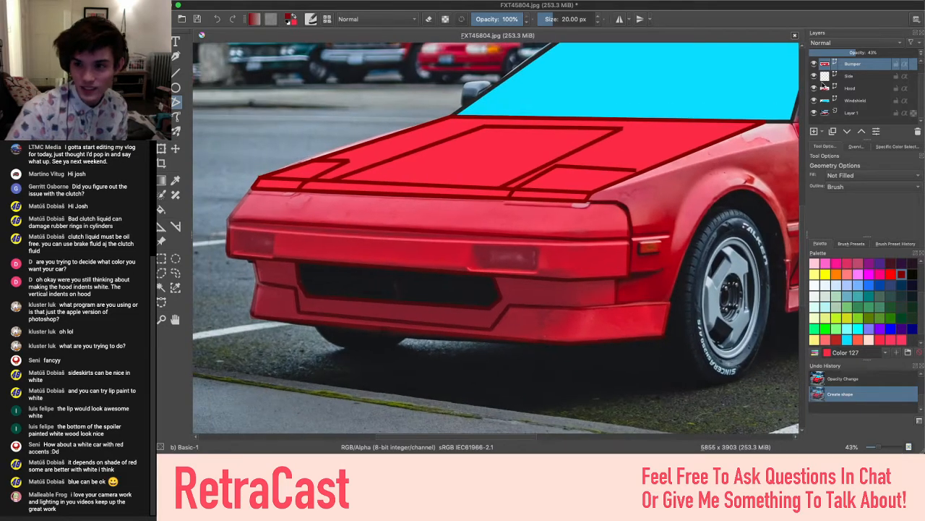
drag(874, 49, 813, 52)
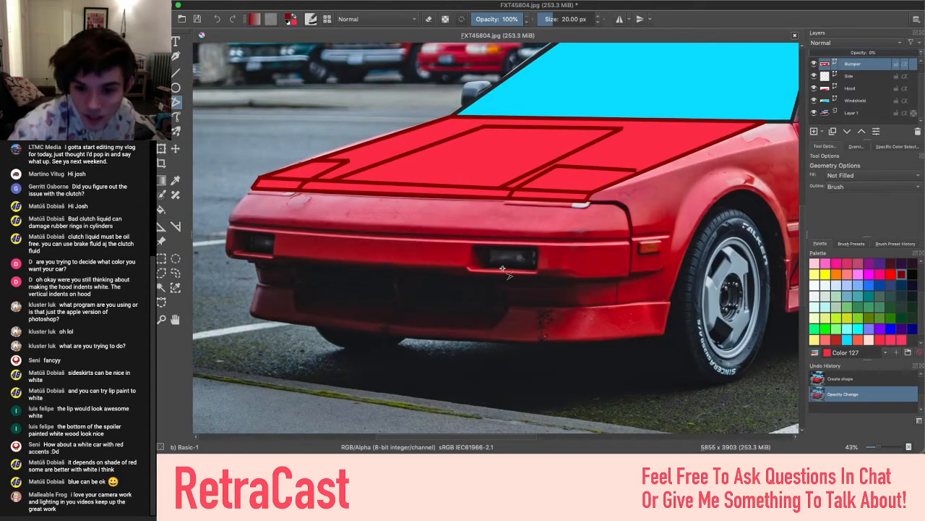
scroll(502, 267, up, 2)
scroll(503, 268, down, 1)
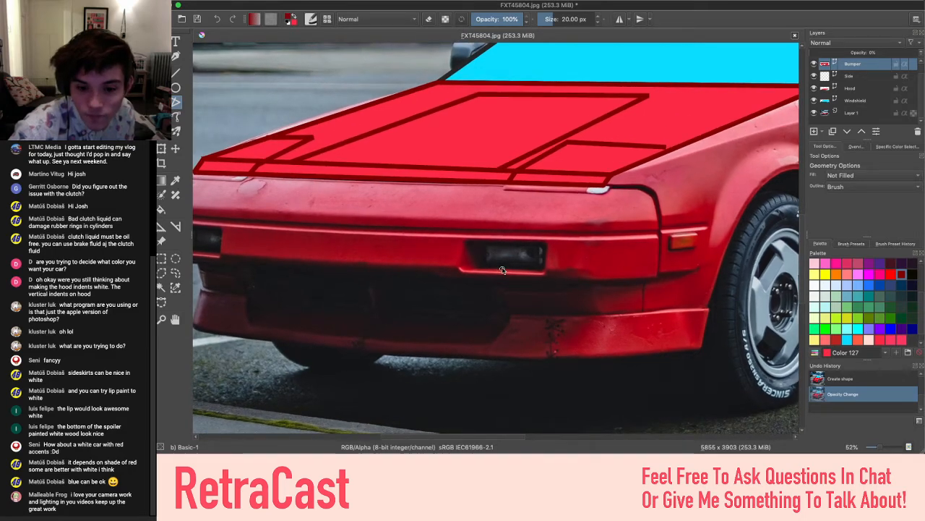
scroll(502, 269, down, 1)
scroll(502, 269, down, 4)
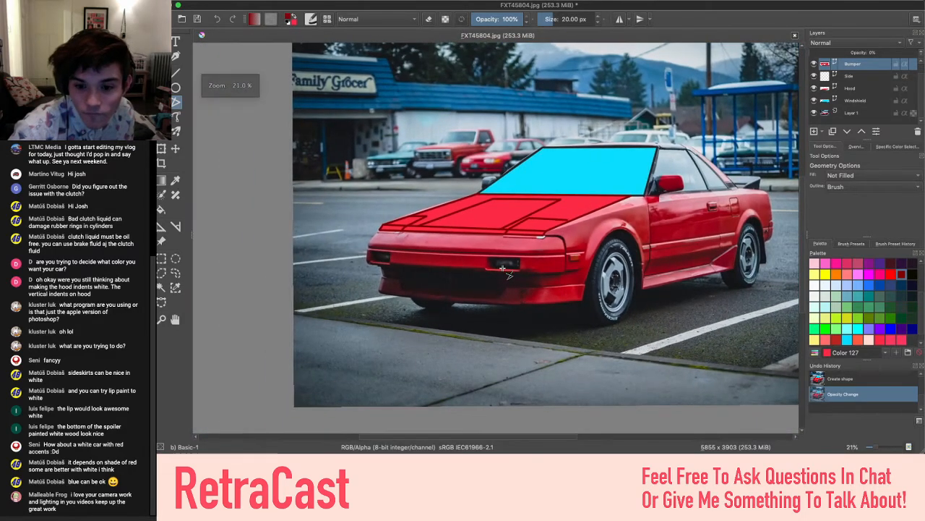
scroll(503, 268, down, 2)
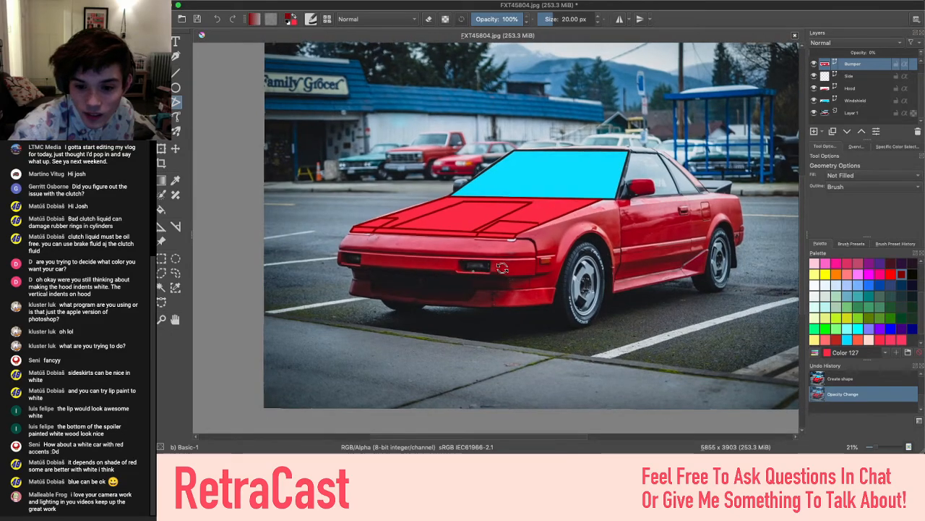
scroll(502, 270, down, 2)
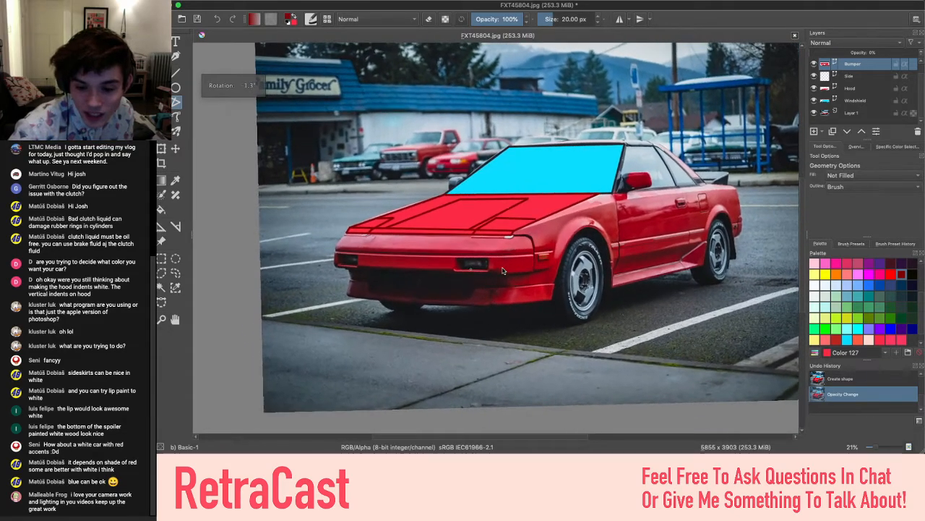
scroll(502, 270, down, 1)
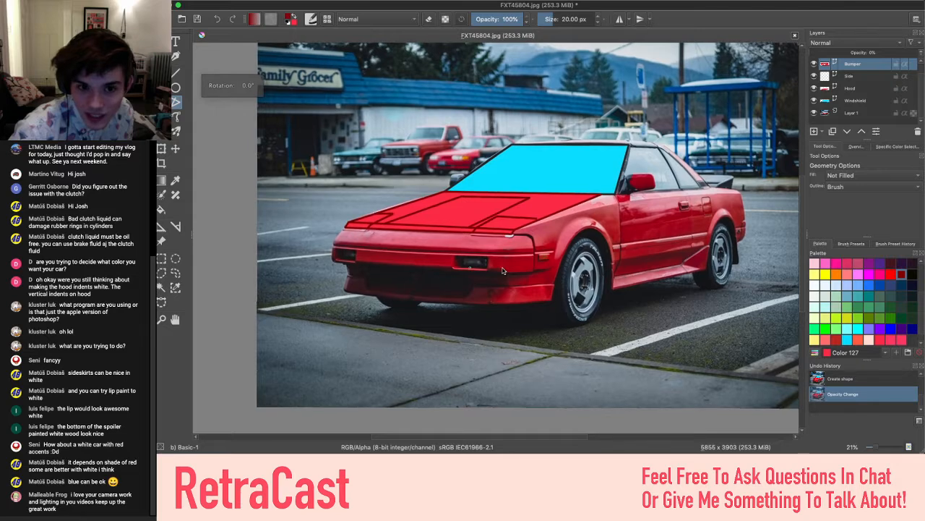
scroll(502, 270, up, 2)
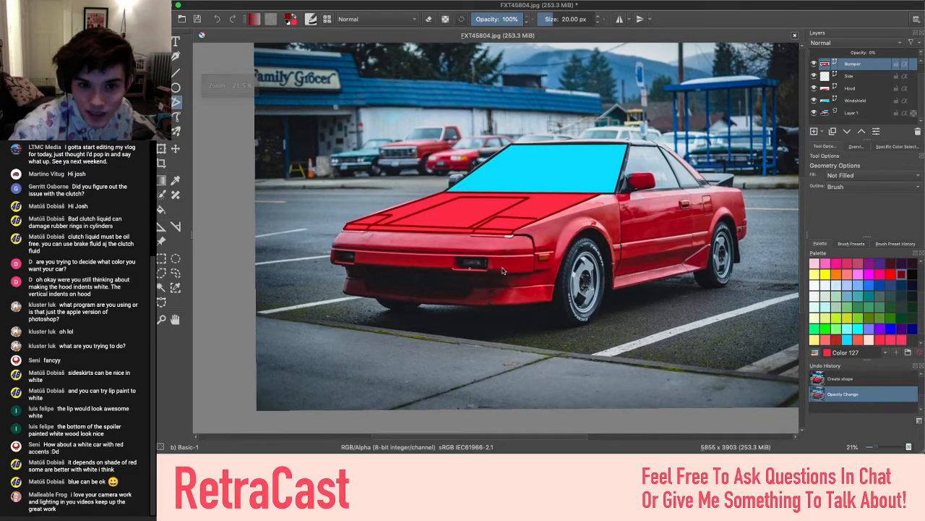
scroll(503, 271, down, 2)
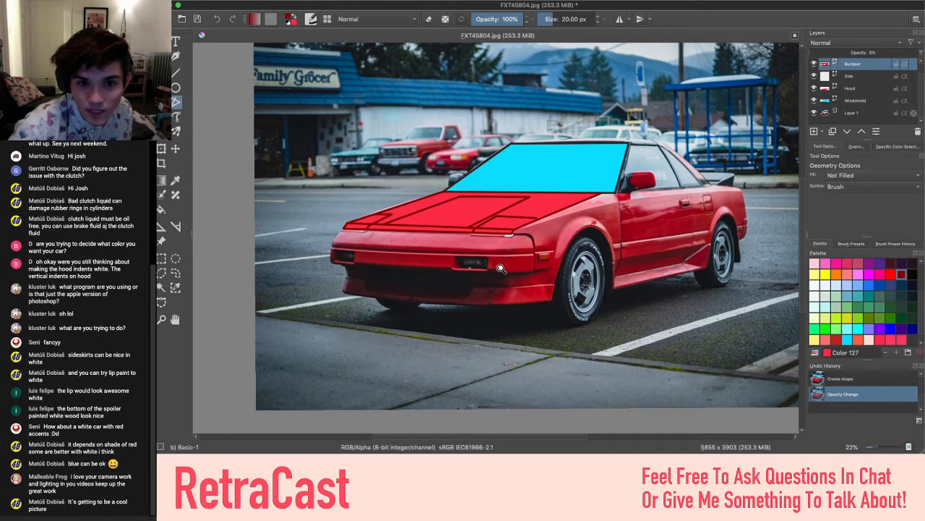
scroll(422, 287, up, 6)
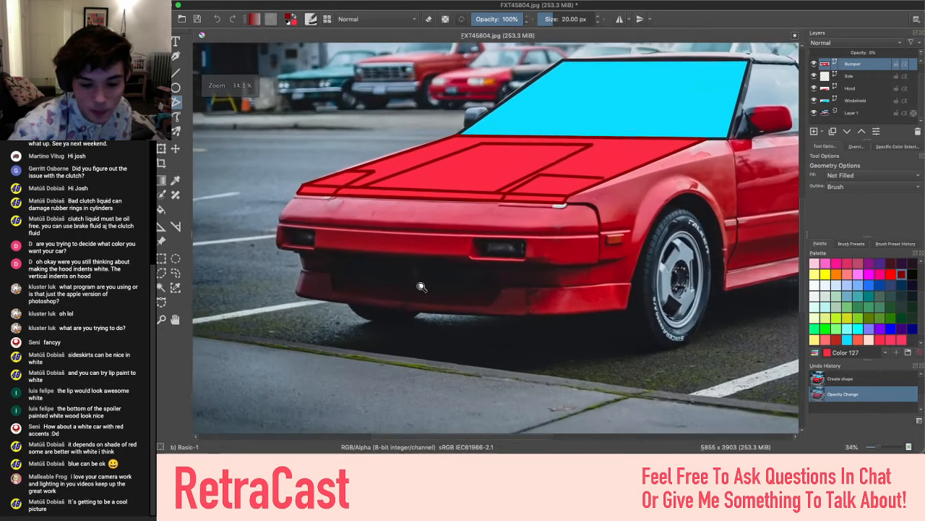
scroll(422, 286, up, 1)
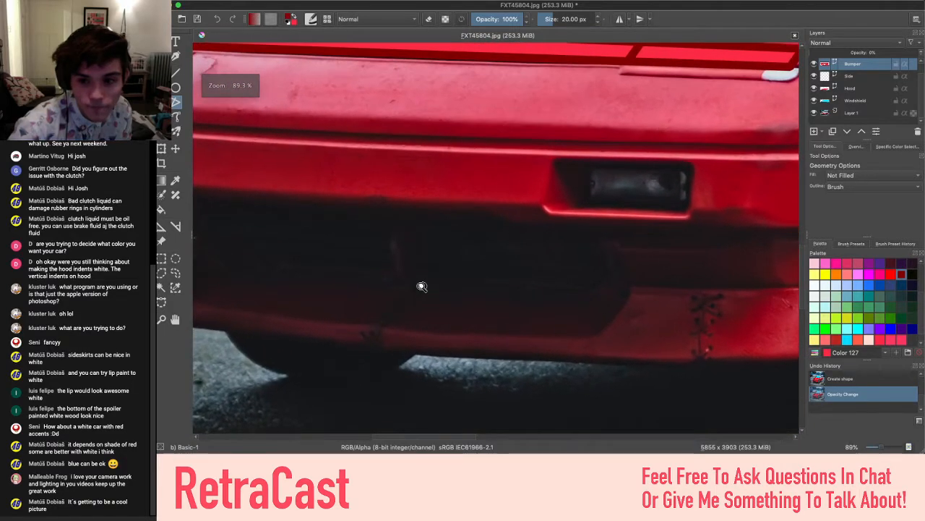
scroll(424, 294, left, 5)
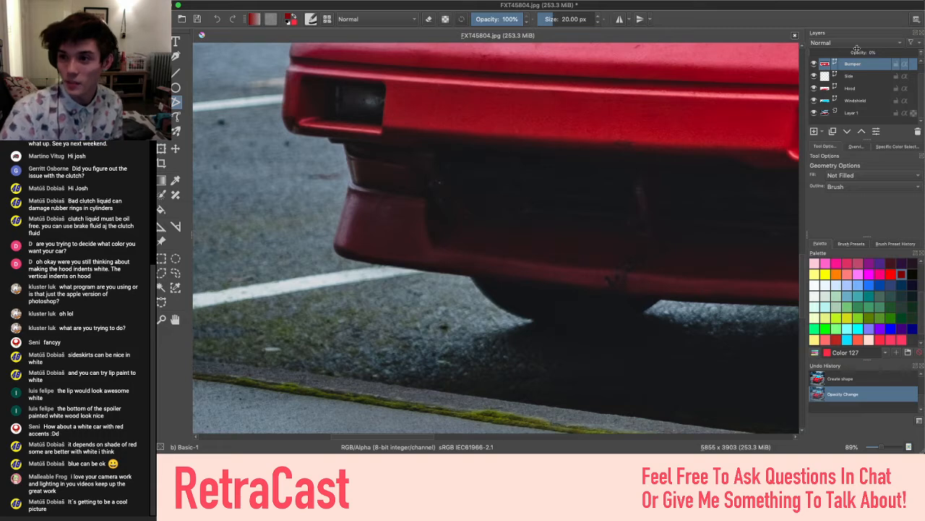
Set the Bumper layer's opacity to 100% and check the lip crease against the rest of the traced front end
drag(857, 51, 922, 52)
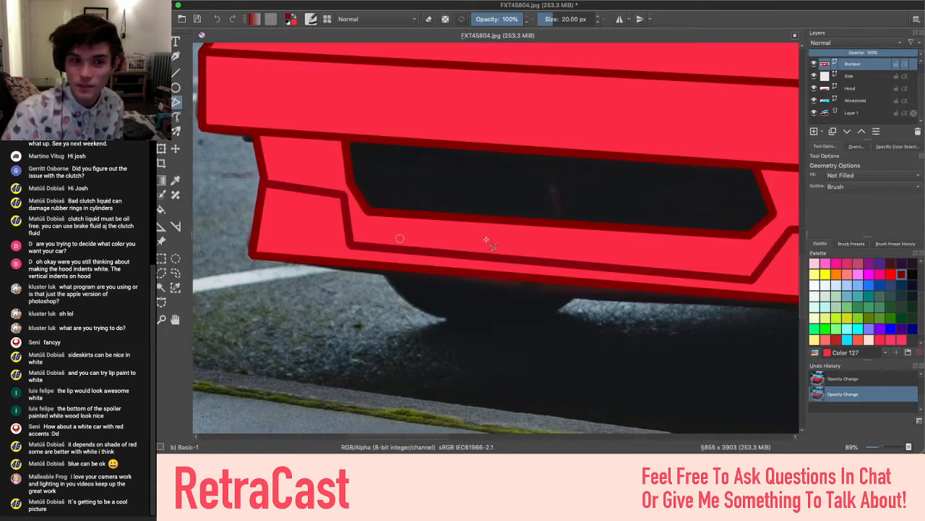
scroll(486, 240, down, 6)
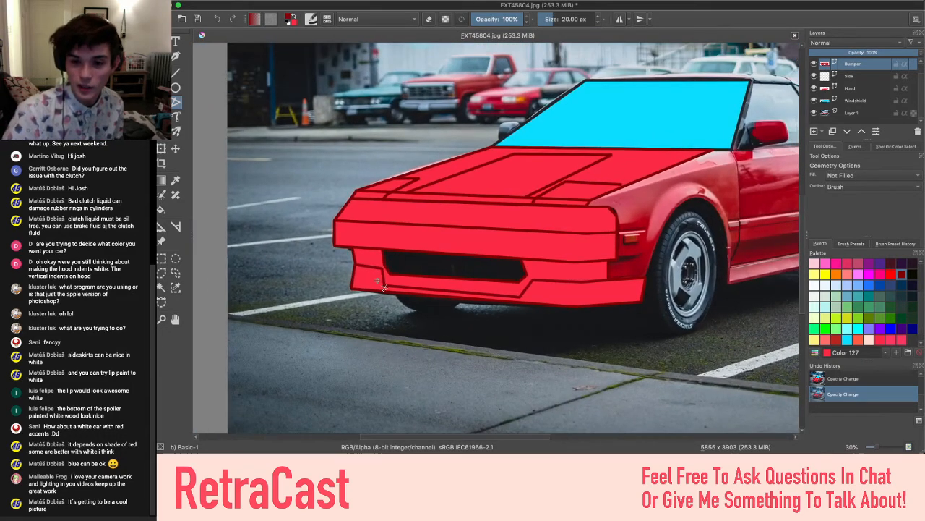
scroll(381, 284, up, 4)
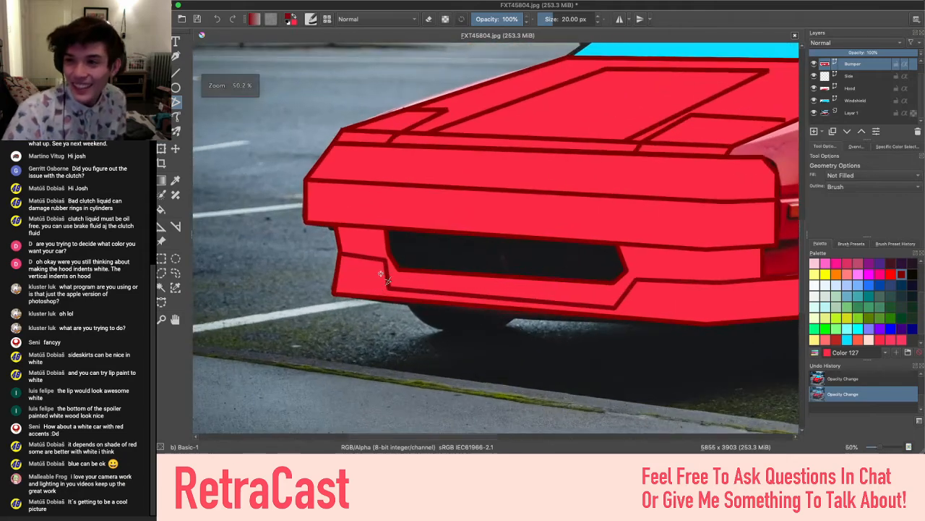
Hide the Bumper layer to examine the real lip and grille edges in the photo, and show the layer again
click(815, 63)
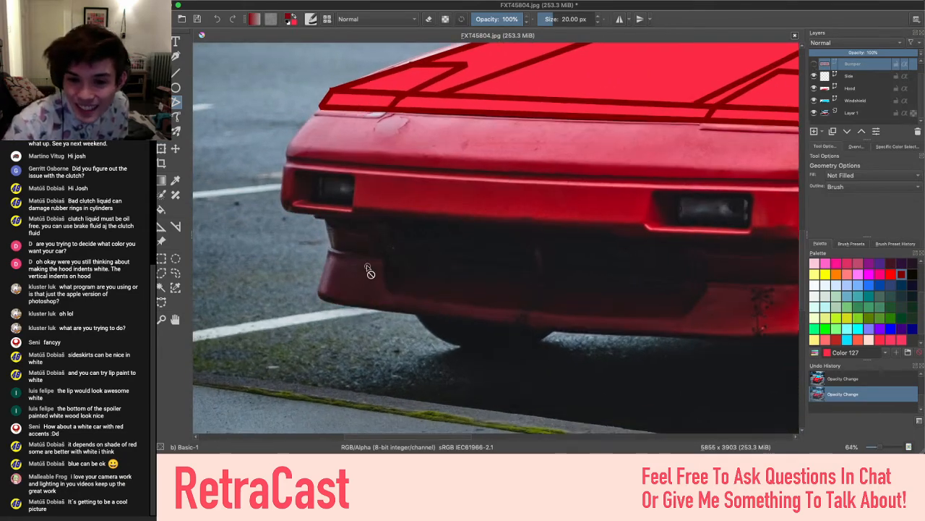
scroll(369, 271, up, 3)
scroll(388, 282, right, 3)
scroll(388, 282, up, 1)
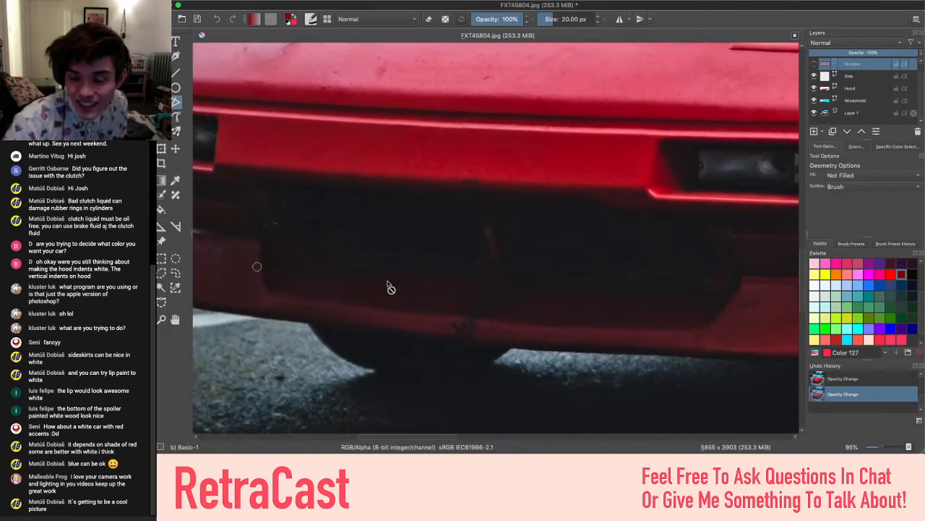
scroll(387, 282, left, 2)
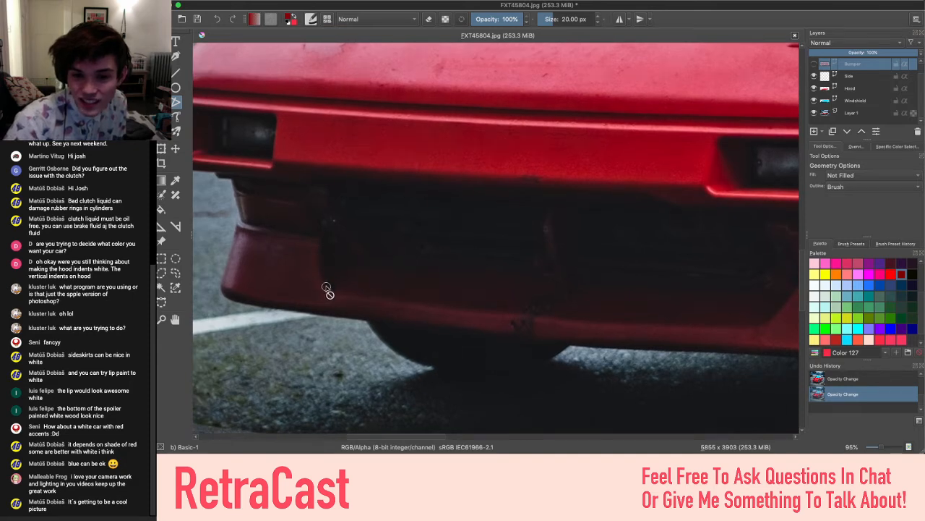
click(814, 65)
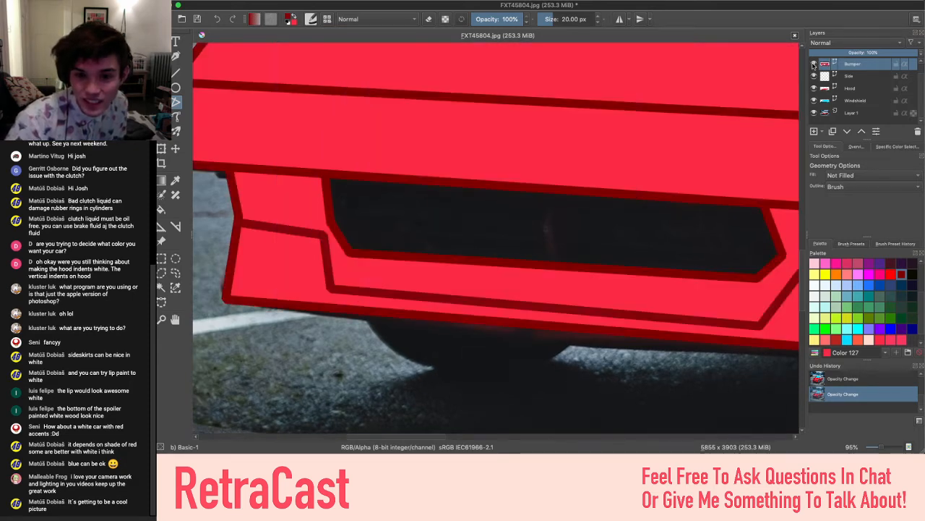
Hide and show the Bumper layer twice to compare the traced bumper, grille opening and lip with the photo
scroll(379, 227, down, 3)
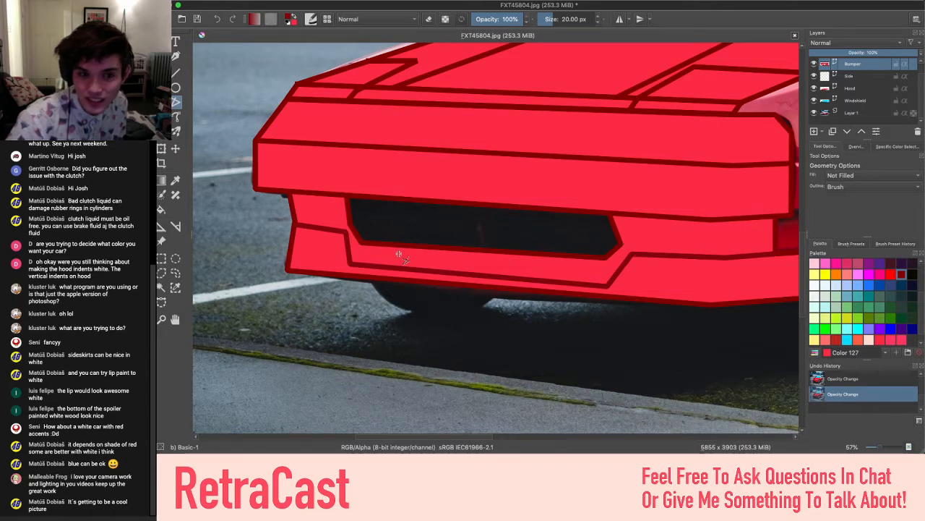
scroll(398, 255, down, 3)
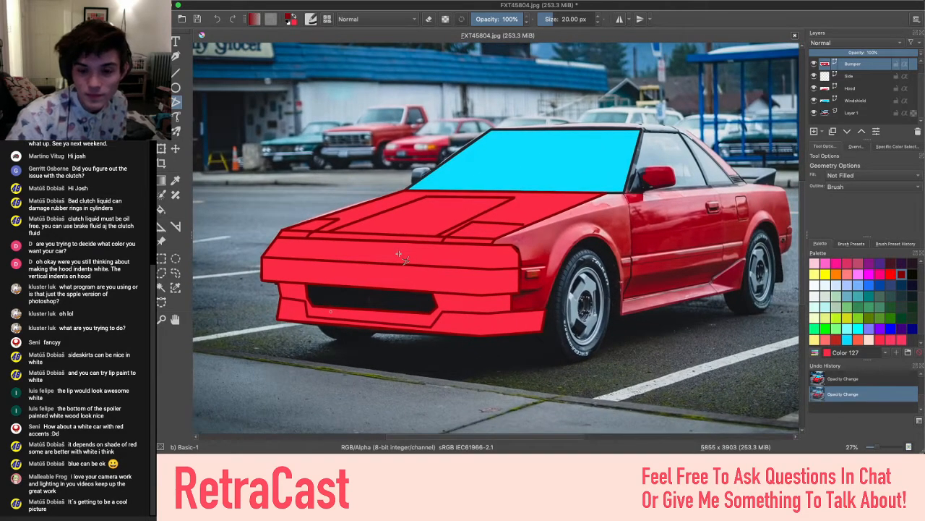
scroll(398, 254, down, 2)
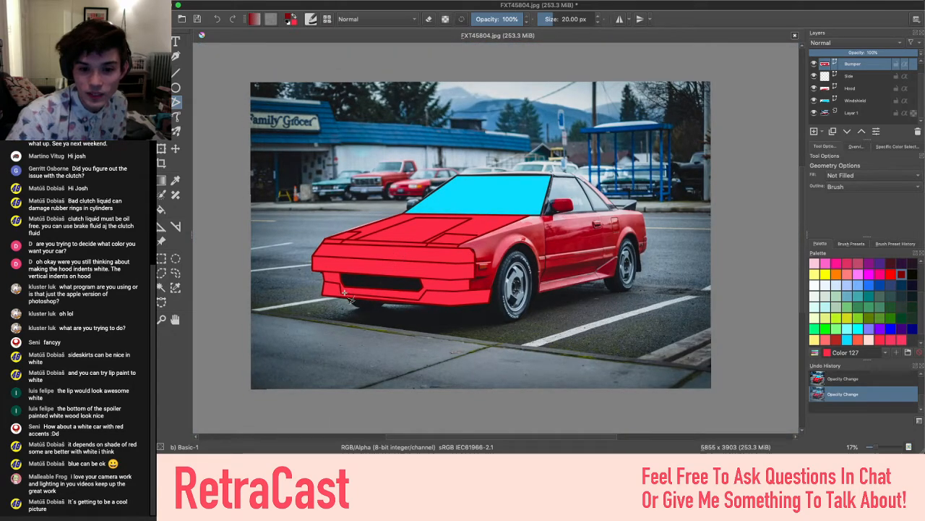
scroll(429, 289, up, 3)
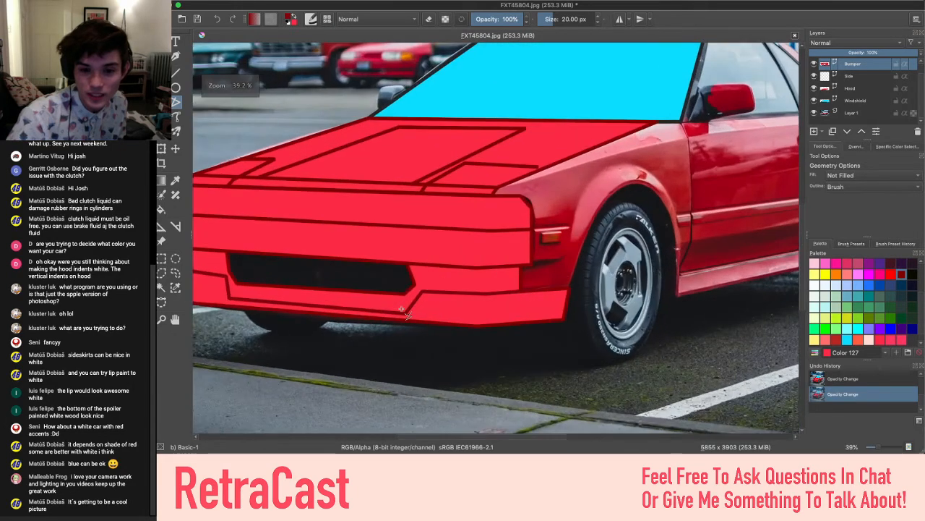
drag(402, 310, 455, 324)
click(814, 63)
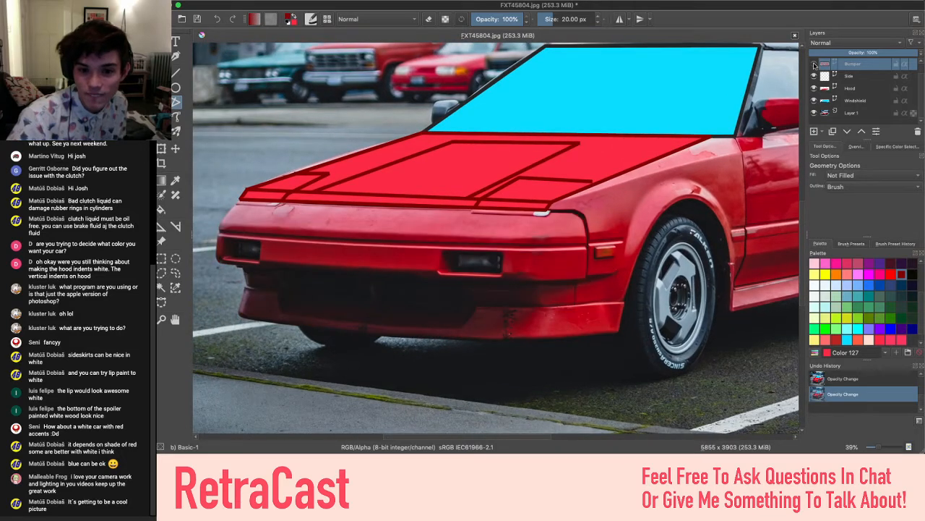
click(814, 65)
click(814, 64)
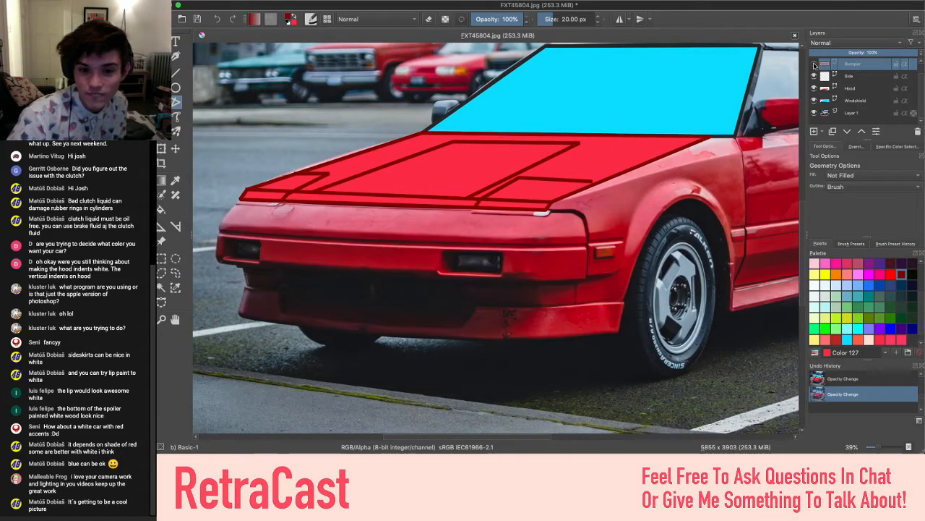
click(815, 65)
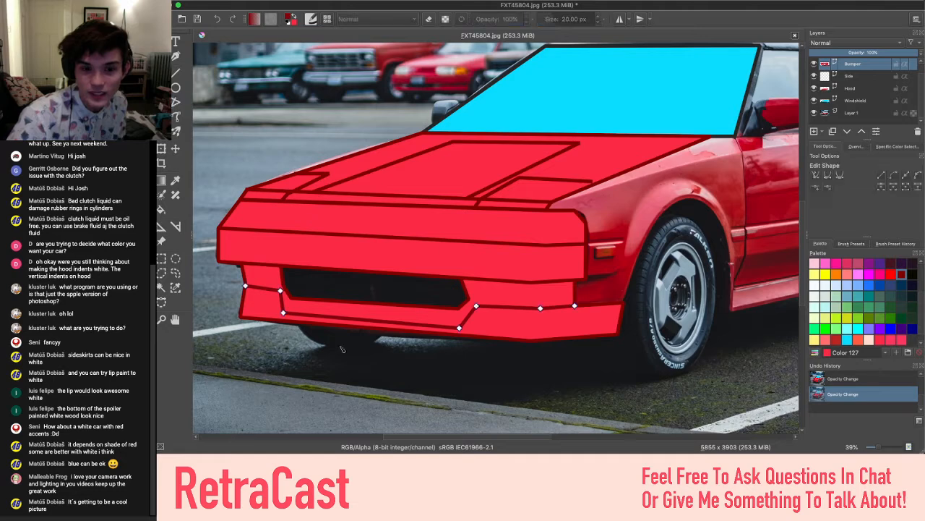
Move the lip crease line's lower far-side point inward and the point above it outward so the segment between them slants like the grille edge
drag(287, 315, 288, 319)
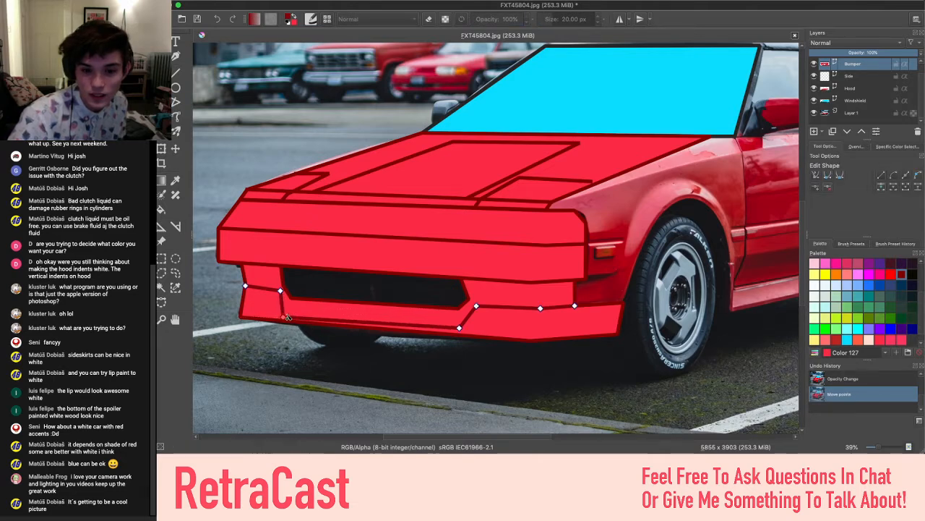
scroll(287, 318, up, 4)
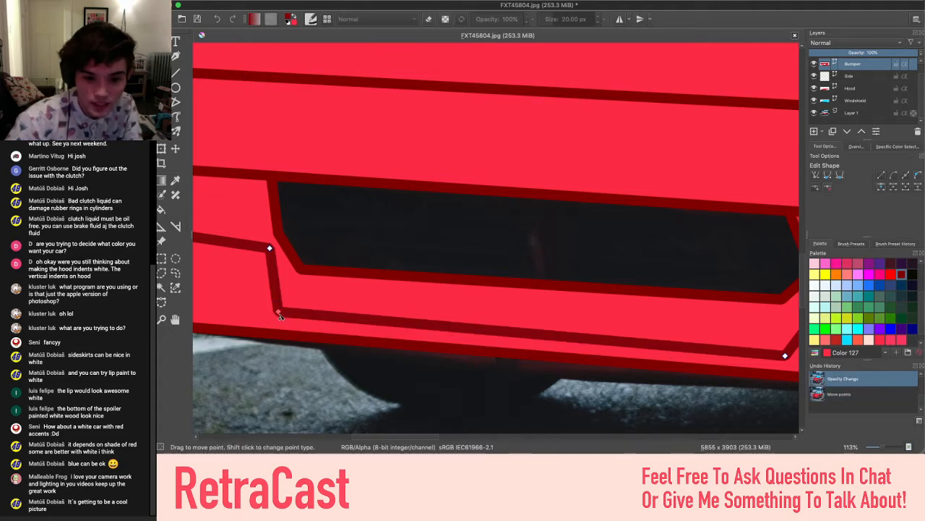
scroll(279, 314, down, 3)
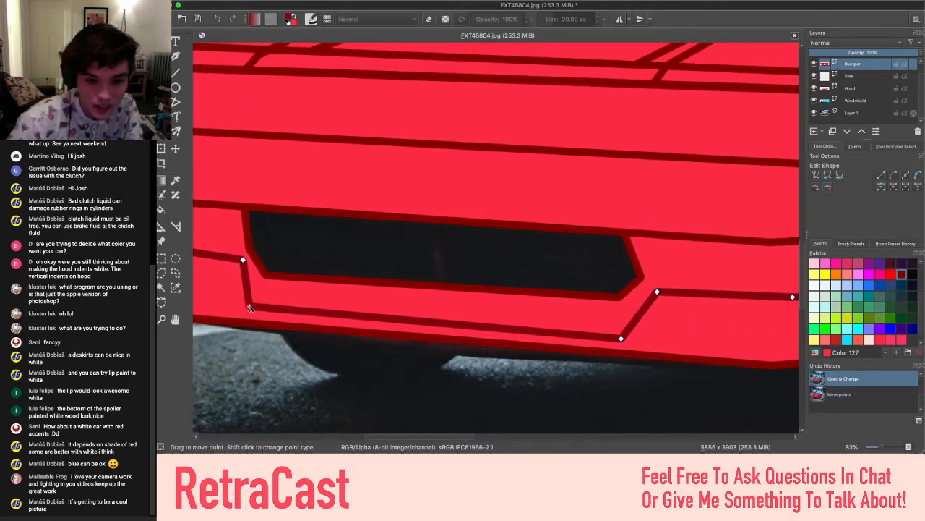
drag(249, 307, 256, 308)
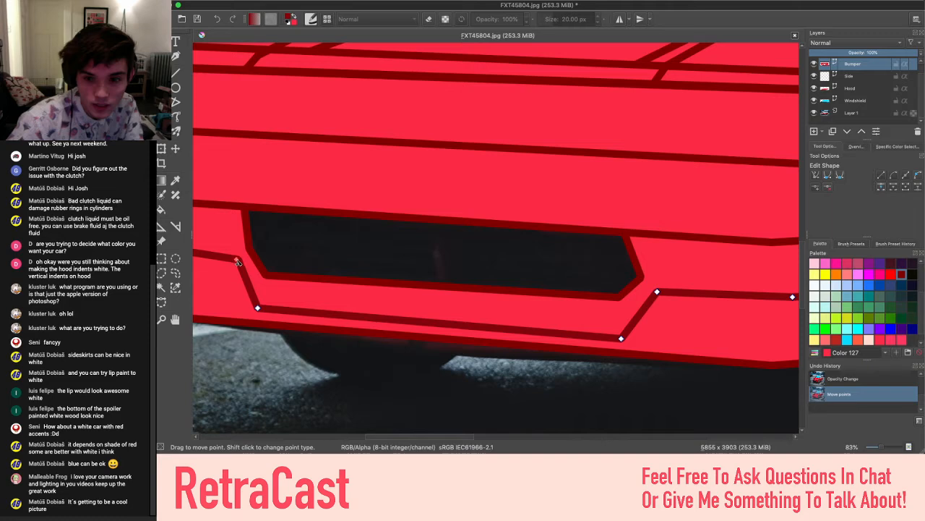
click(237, 261)
scroll(238, 263, down, 3)
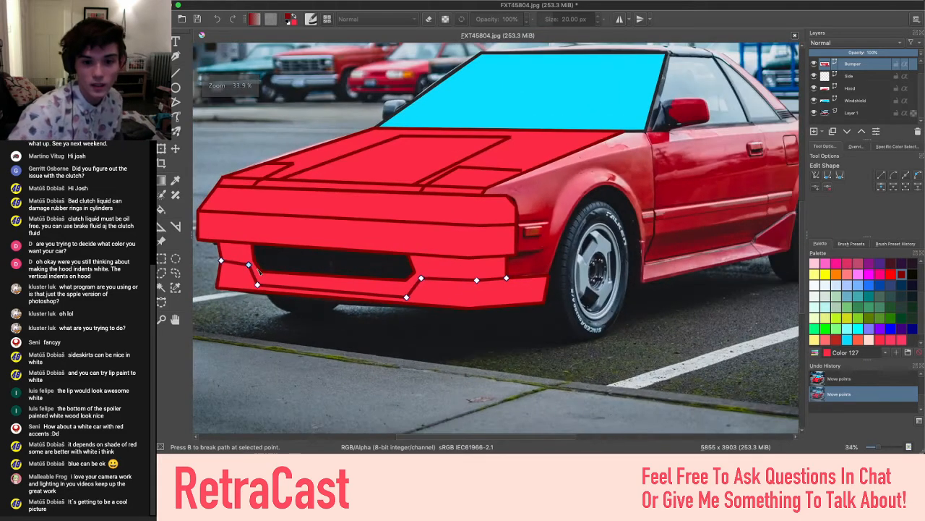
drag(259, 328, 261, 343)
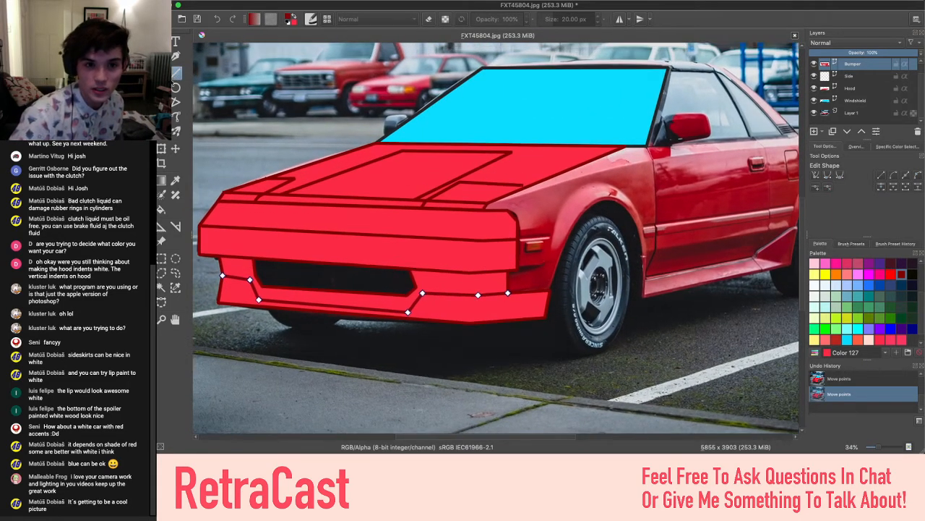
click(162, 42)
click(253, 108)
Examine the reshaped lip crease and grille opening both close up and in the context of the whole car
scroll(253, 109, down, 3)
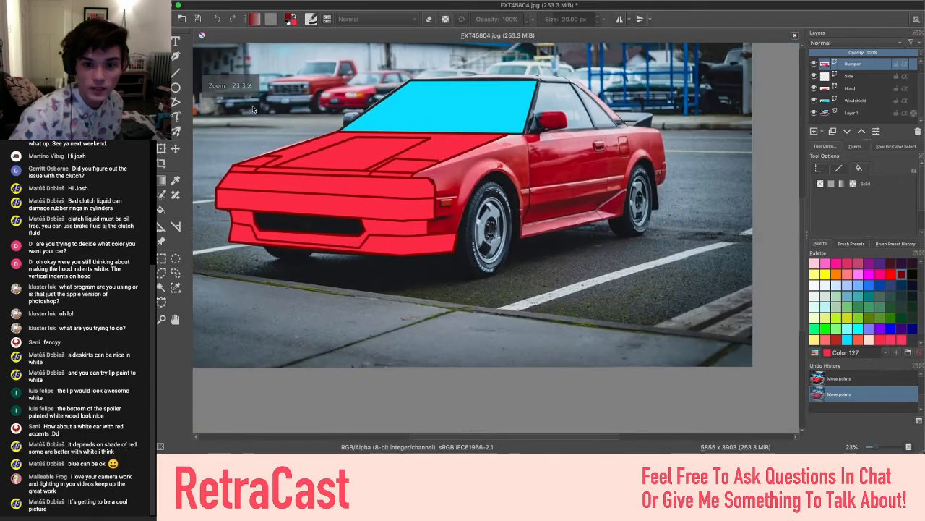
scroll(253, 108, down, 3)
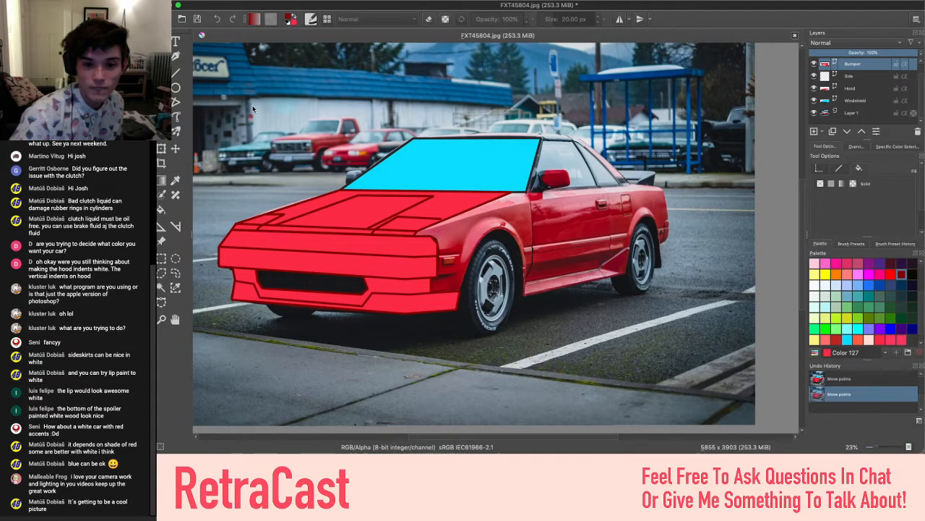
scroll(330, 276, up, 4)
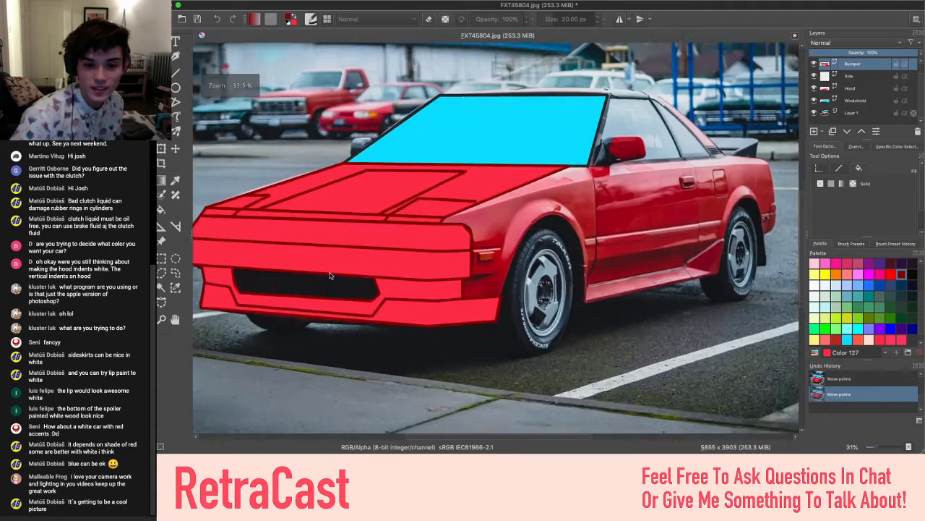
scroll(330, 276, up, 3)
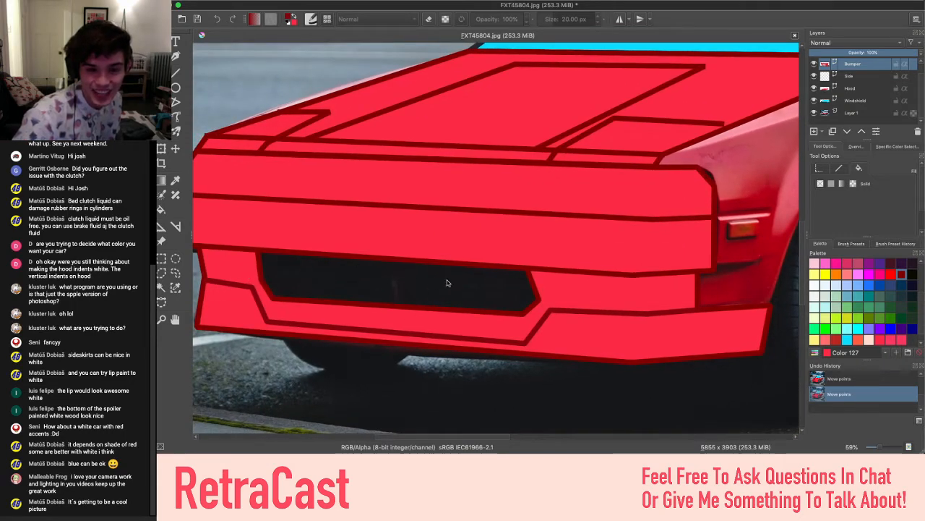
scroll(447, 282, up, 1)
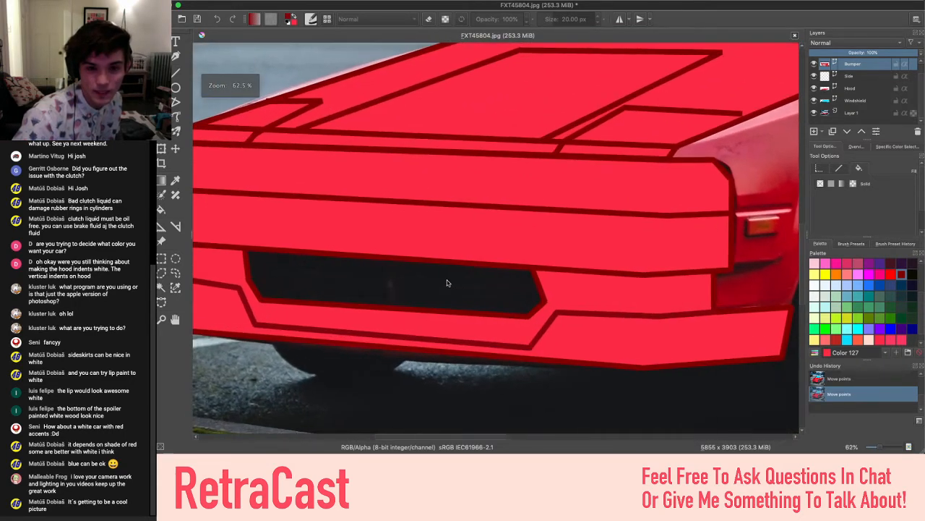
scroll(516, 287, up, 2)
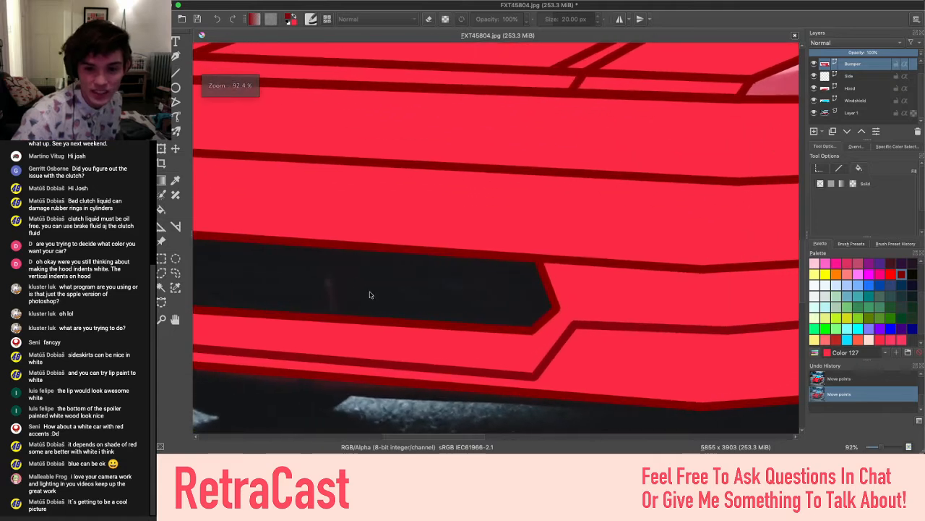
scroll(369, 294, left, 3)
scroll(243, 262, left, 1)
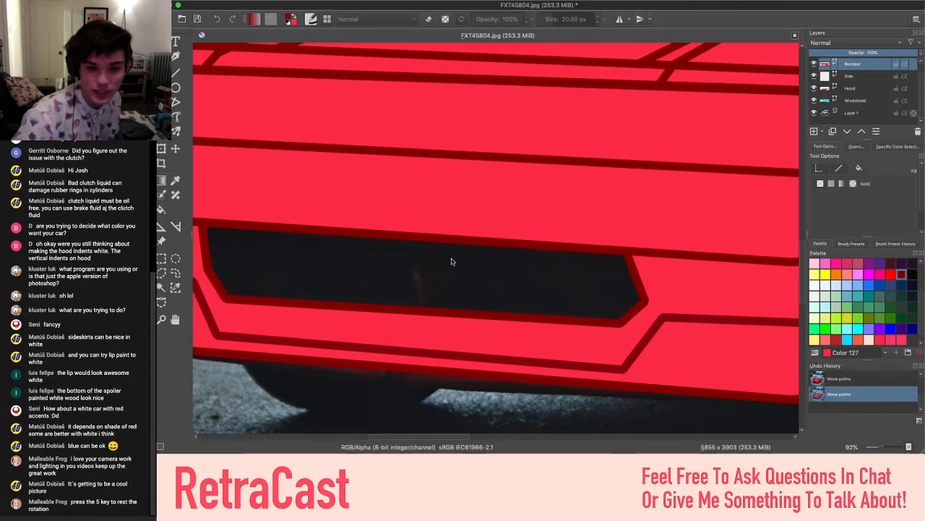
scroll(391, 265, down, 4)
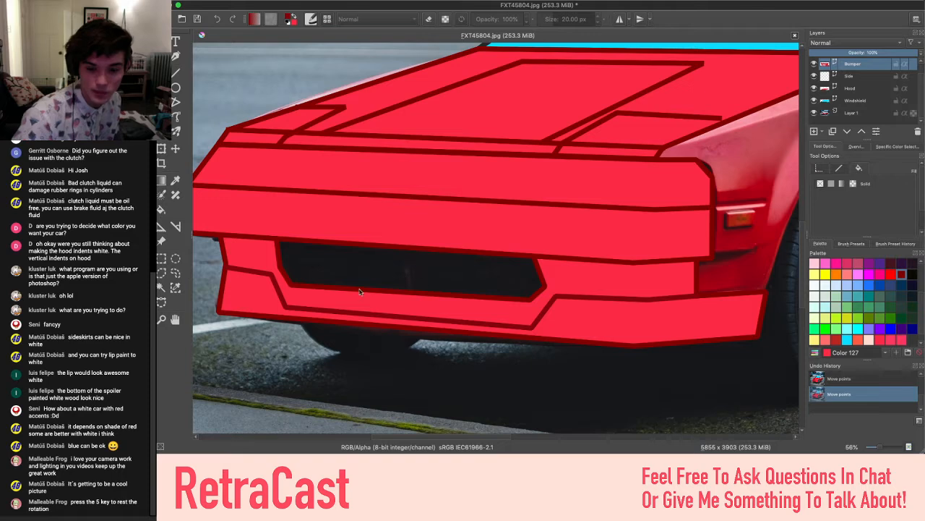
scroll(350, 273, up, 2)
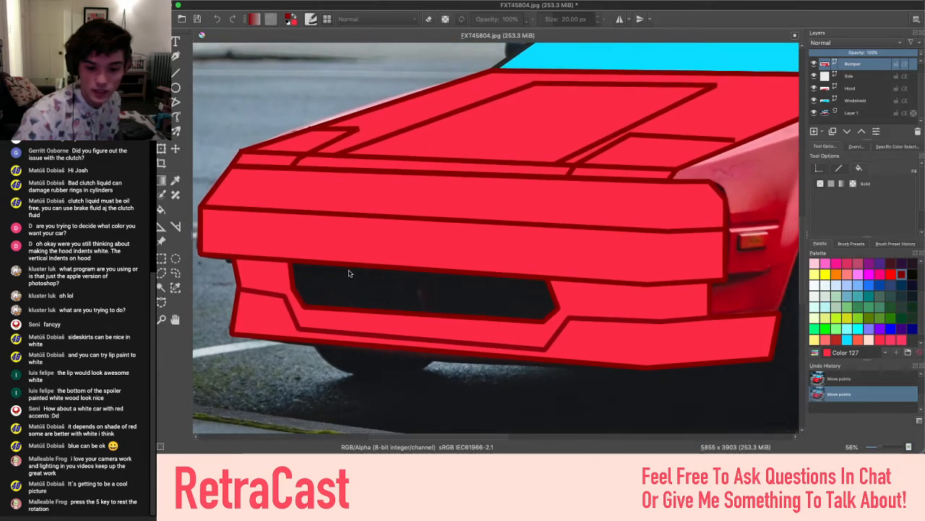
scroll(378, 273, down, 5)
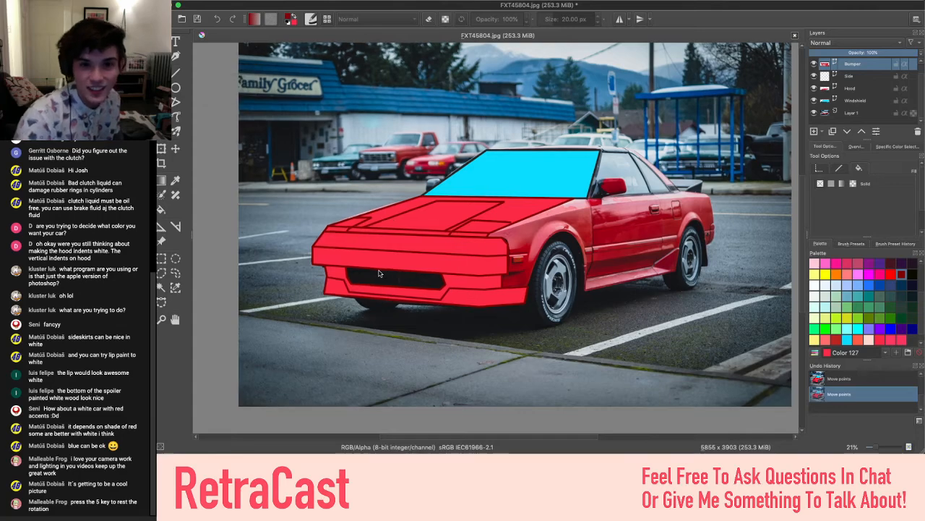
scroll(379, 273, up, 3)
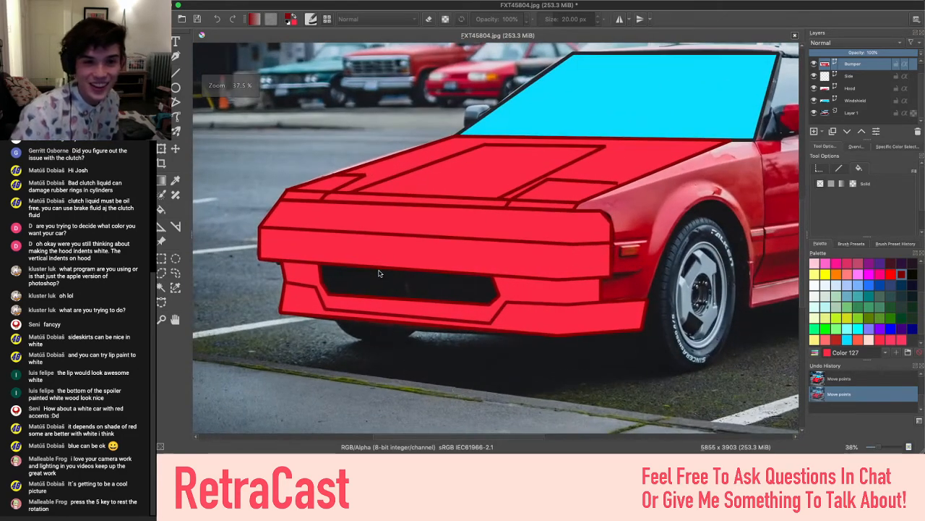
scroll(379, 273, up, 2)
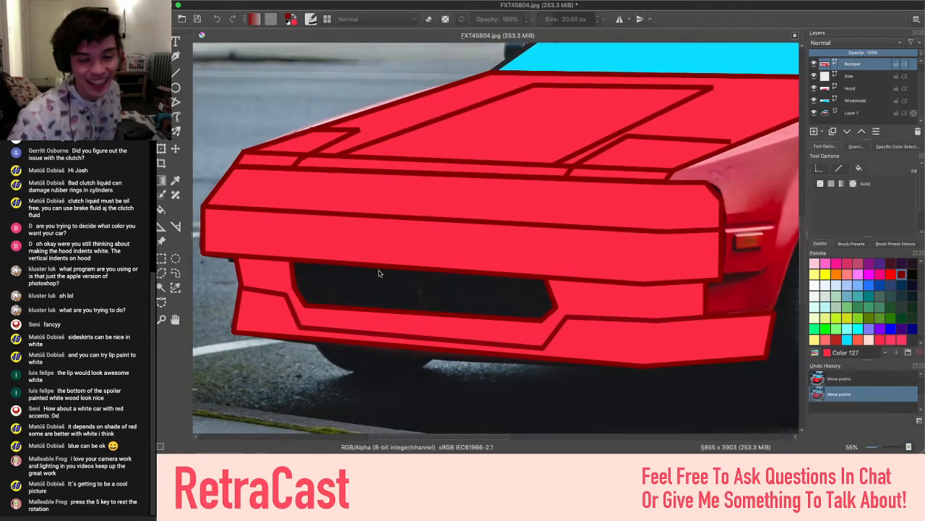
scroll(379, 273, down, 1)
scroll(378, 274, up, 2)
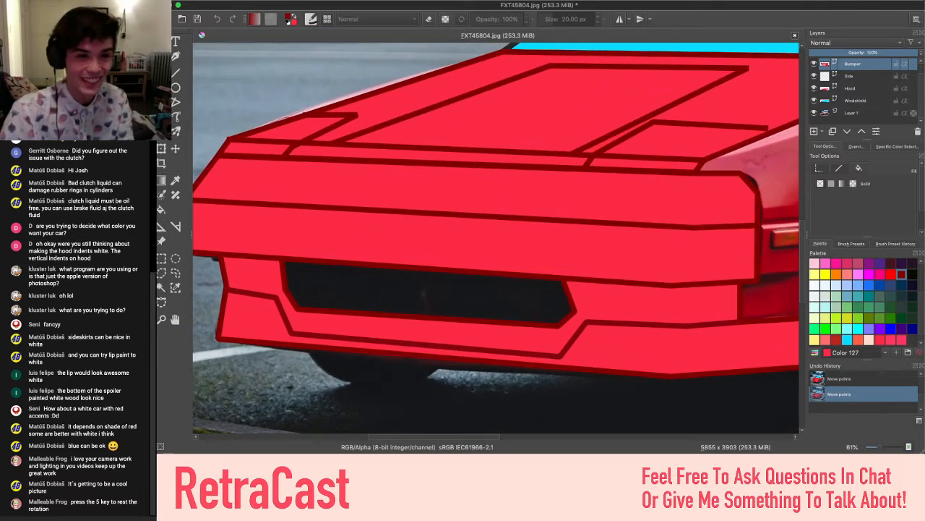
Move the upper far-side corner point of the grille opening inward on the lip shape and deselect the shape
click(161, 56)
click(282, 277)
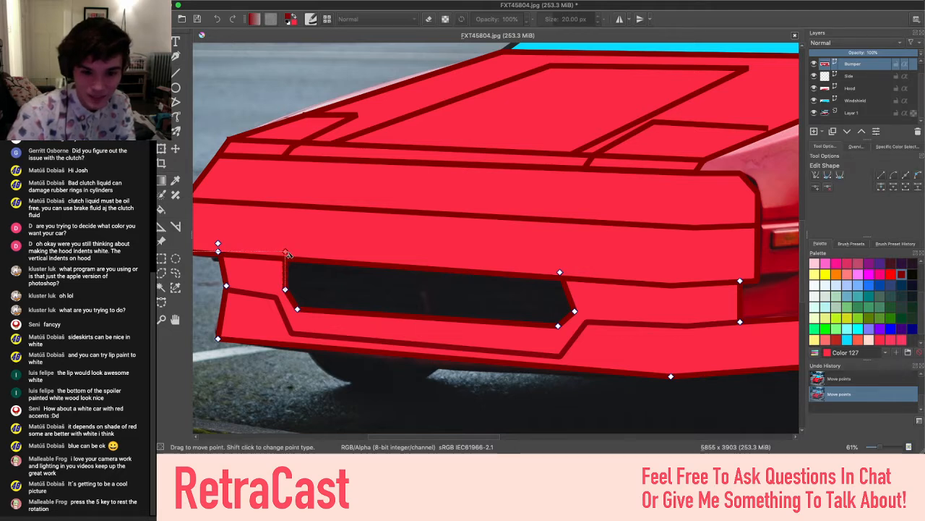
click(291, 253)
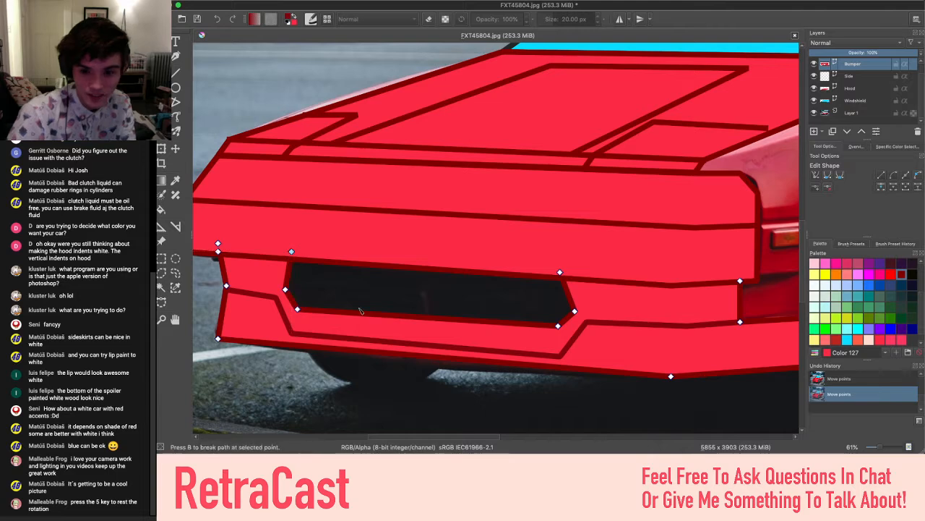
scroll(361, 311, down, 3)
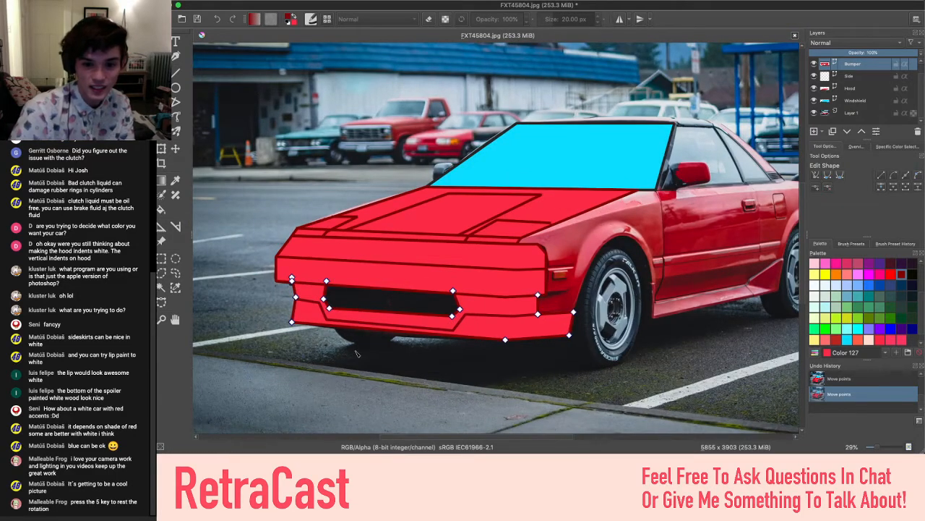
click(161, 41)
click(248, 154)
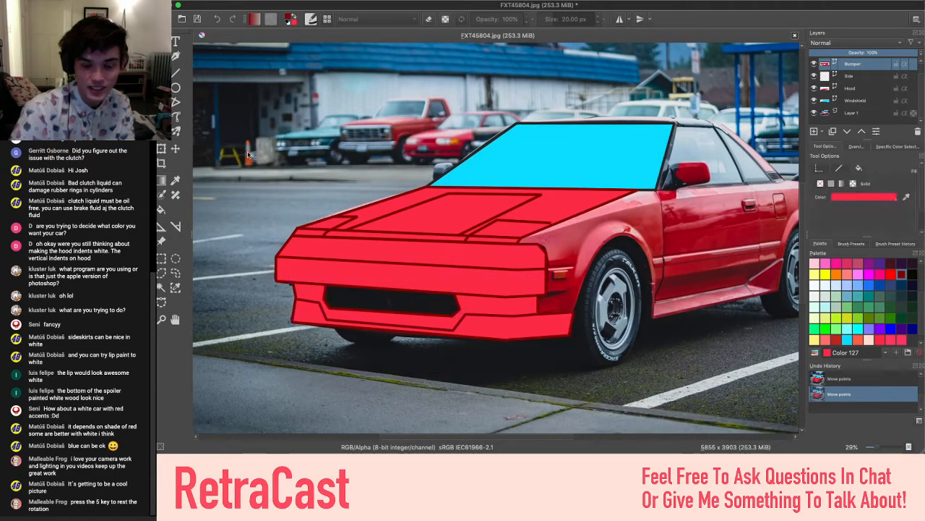
Undo the last two grille corner moves, redo the first of them, and inspect the front end and the car's untraced side
key(ctrl+z)
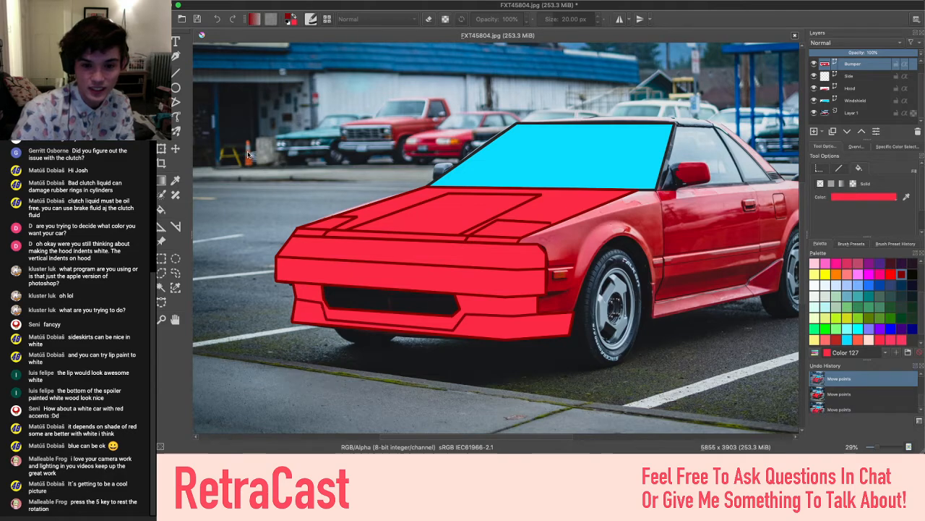
key(ctrl+shift+z)
scroll(300, 227, right, 5)
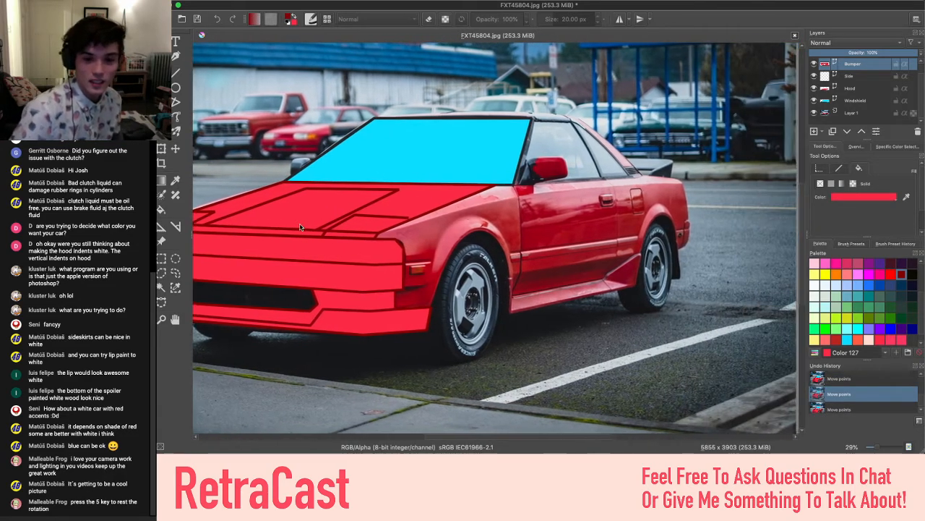
scroll(300, 227, up, 5)
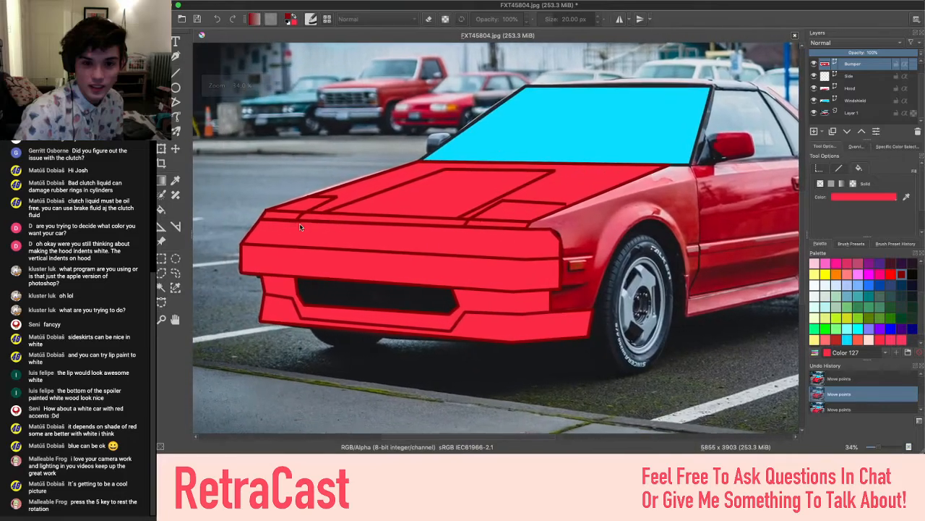
scroll(300, 226, right, 5)
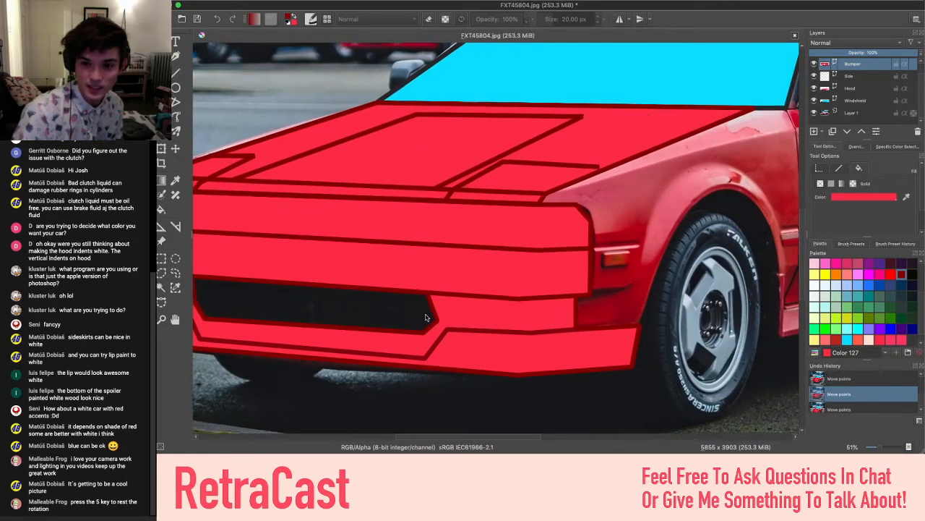
scroll(426, 316, right, 5)
scroll(425, 317, down, 1)
scroll(426, 317, down, 1)
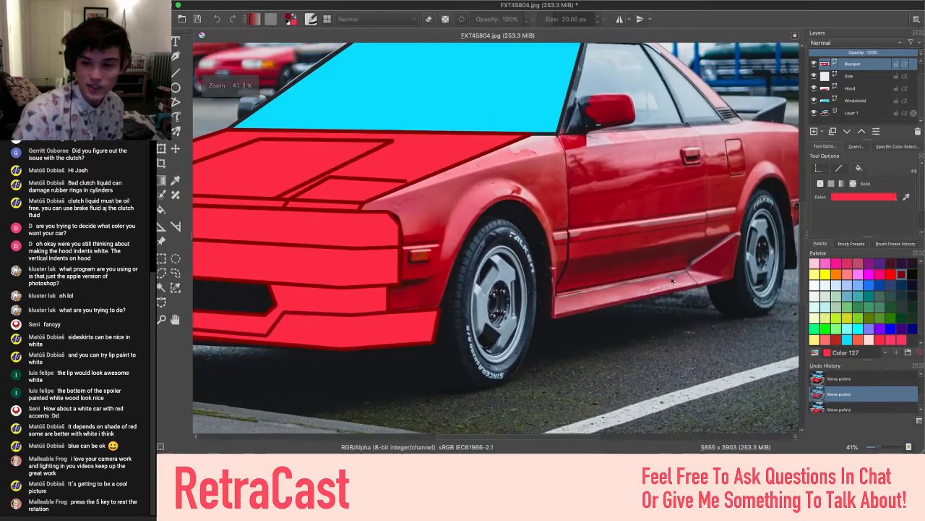
Examine the traced hood, bumper and lip, and where they meet the untraced front fender and side marker light
scroll(449, 283, up, 2)
scroll(448, 283, up, 2)
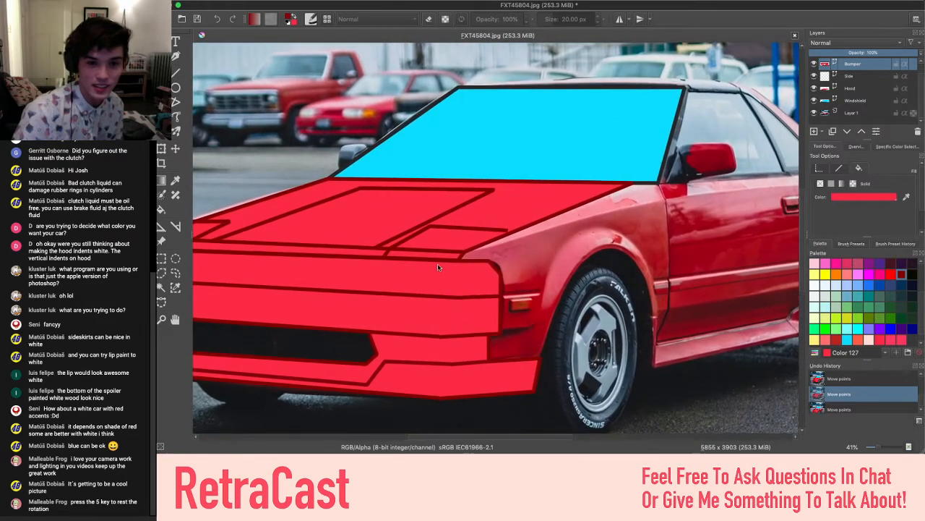
scroll(427, 239, left, 5)
scroll(427, 238, down, 1)
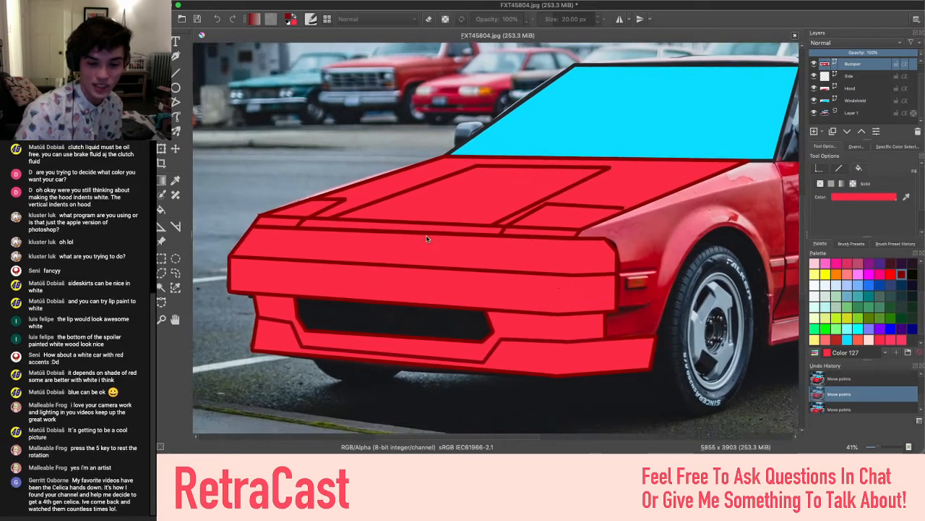
scroll(618, 210, right, 3)
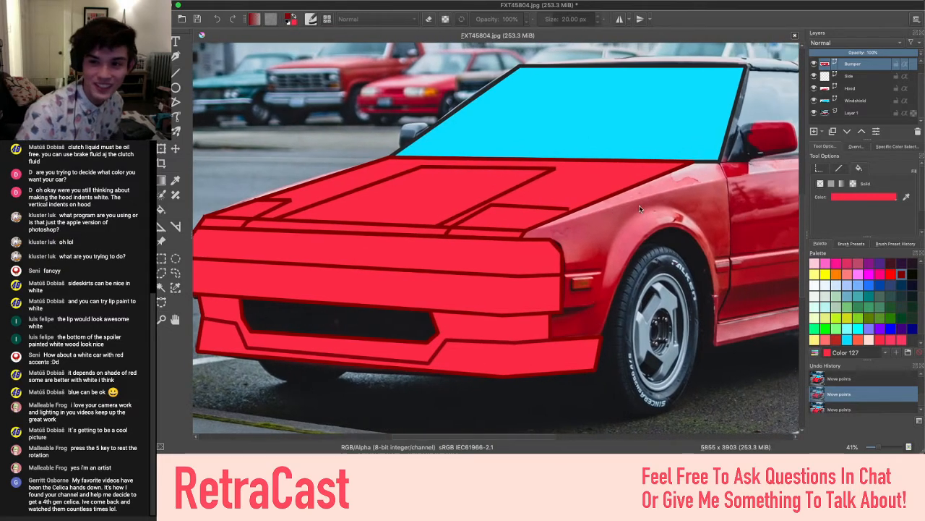
scroll(433, 272, right, 2)
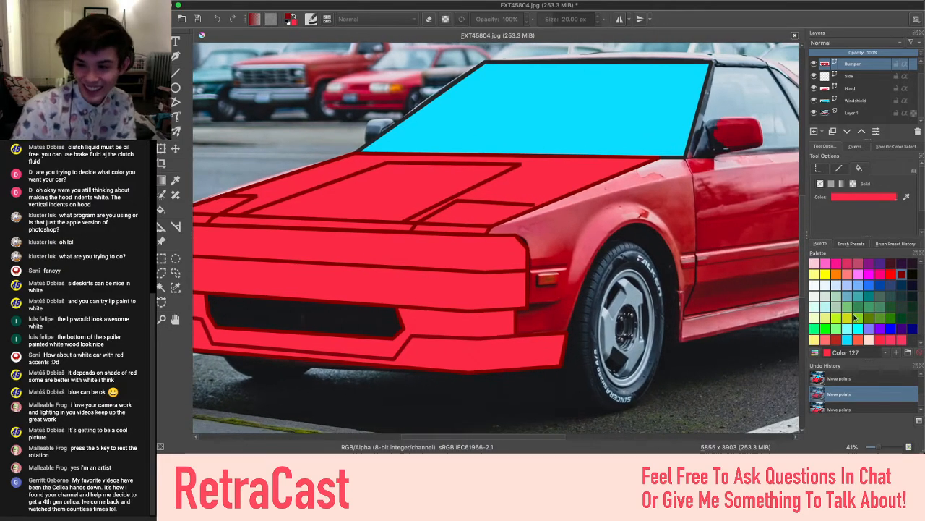
scroll(557, 292, down, 2)
scroll(556, 291, right, 1)
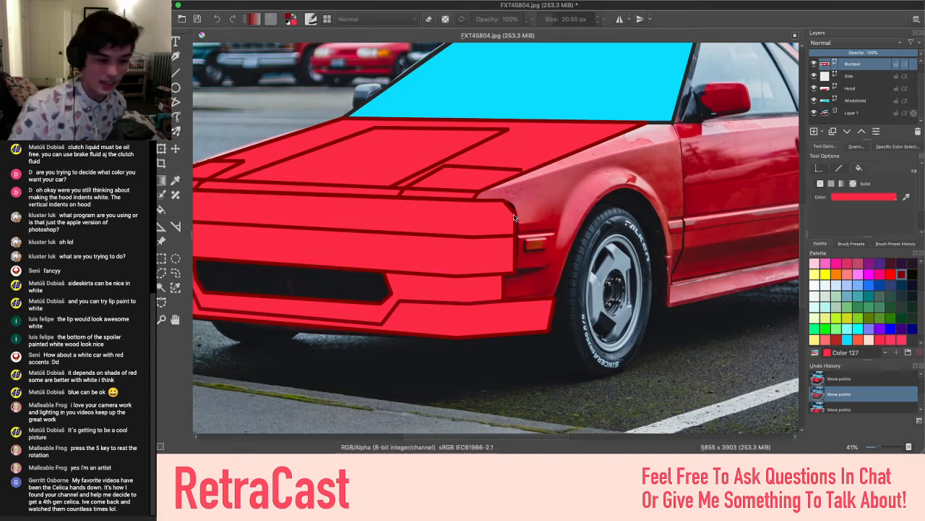
scroll(514, 213, down, 2)
scroll(514, 213, up, 4)
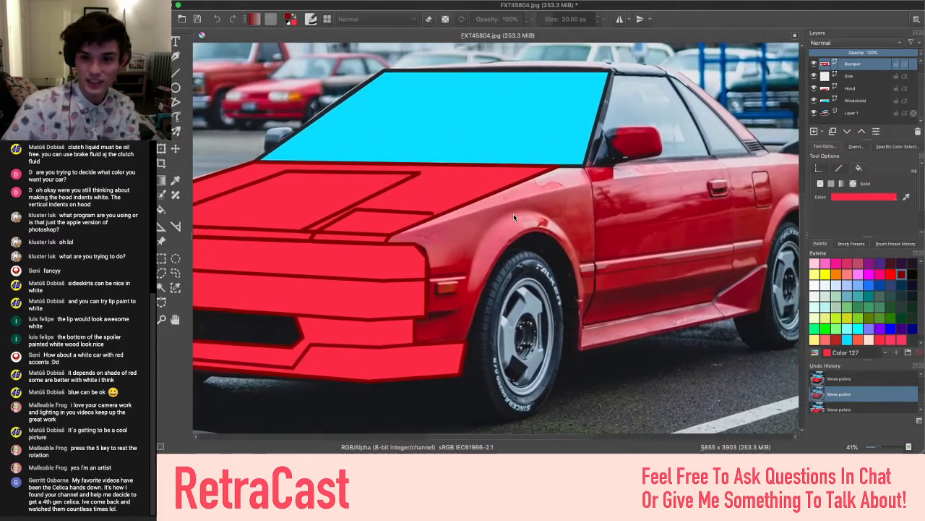
scroll(514, 214, down, 3)
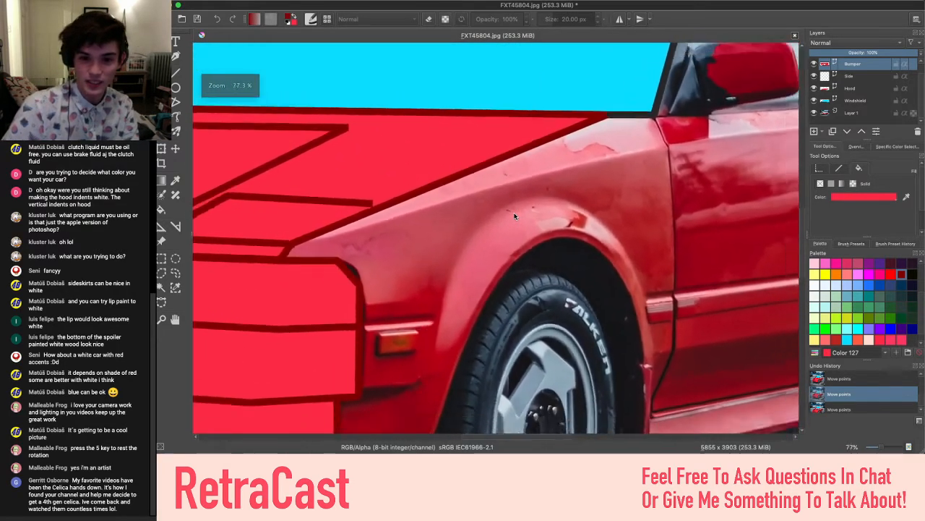
scroll(418, 250, up, 3)
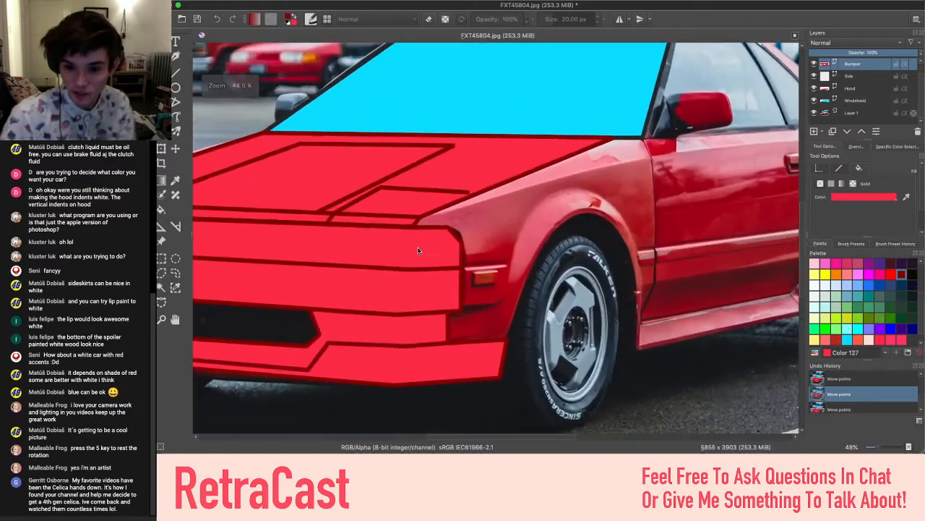
scroll(418, 250, right, 1)
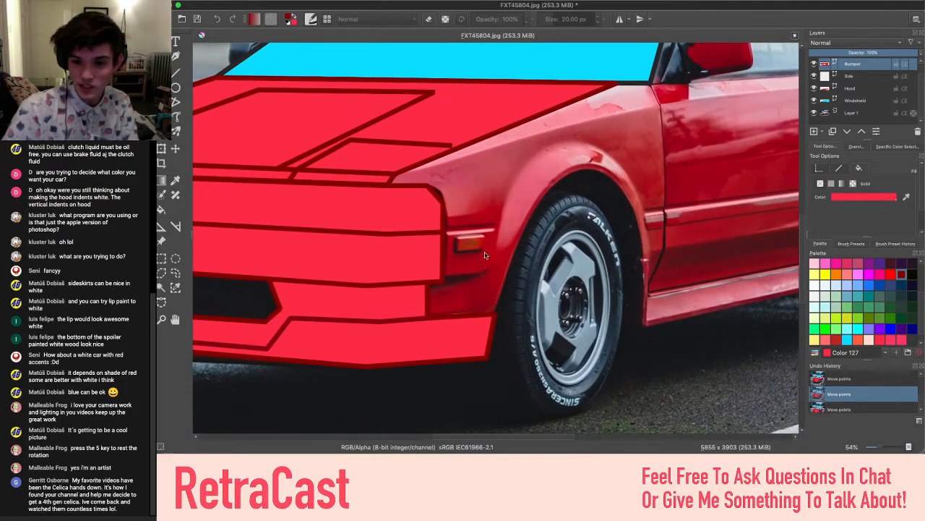
scroll(399, 307, left, 5)
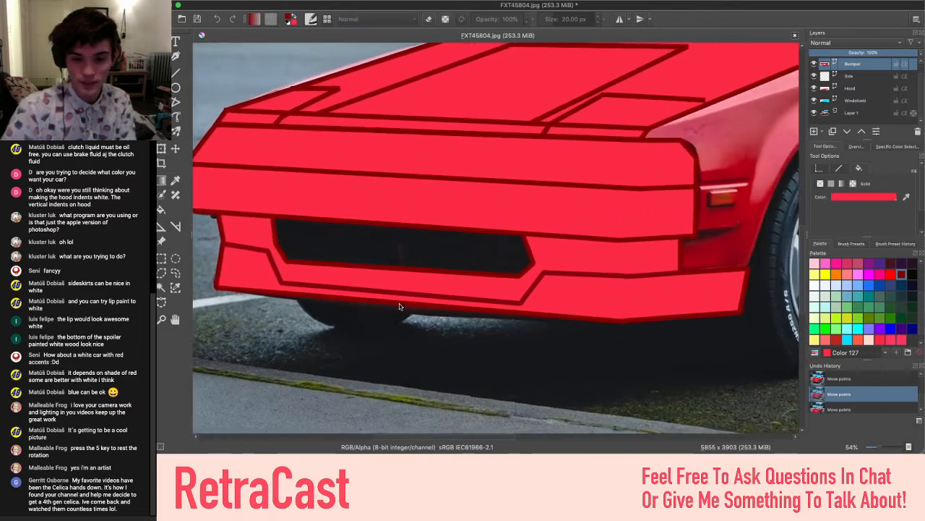
scroll(399, 306, right, 8)
scroll(399, 307, up, 2)
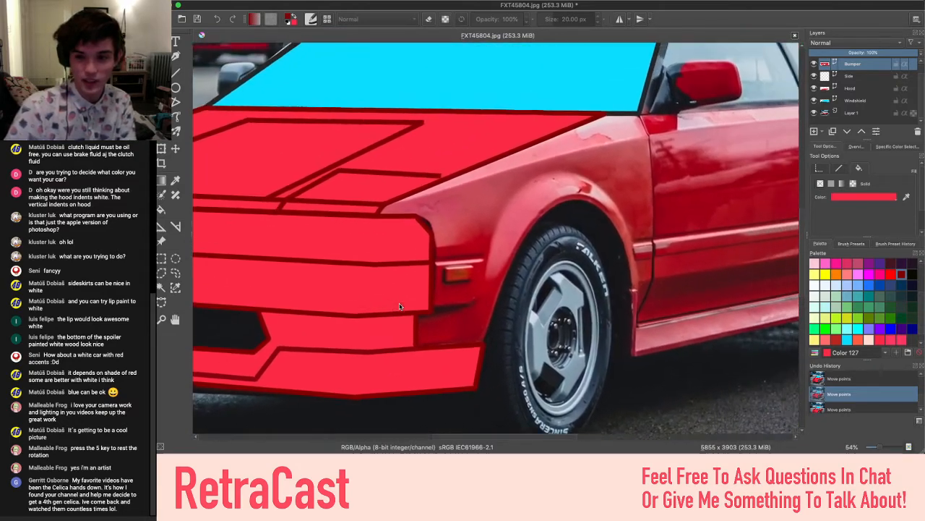
scroll(399, 307, right, 3)
scroll(399, 307, down, 2)
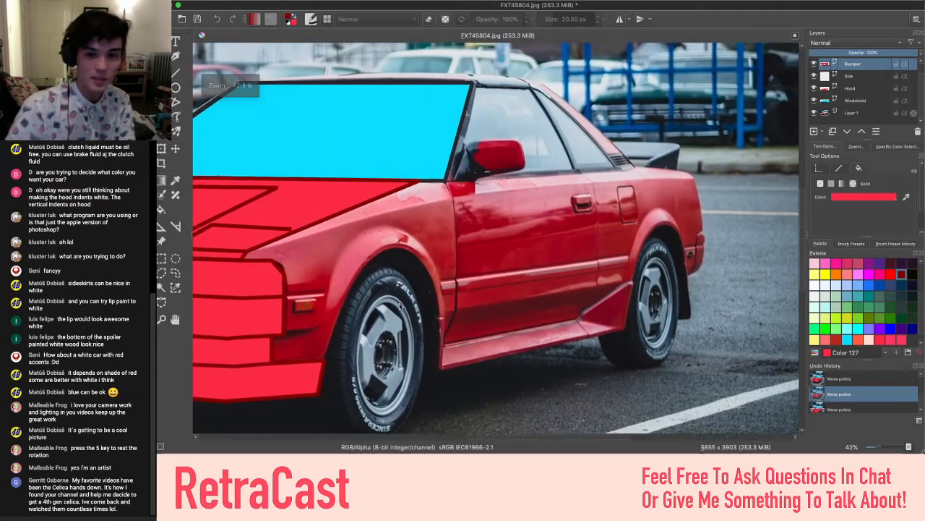
scroll(244, 158, up, 3)
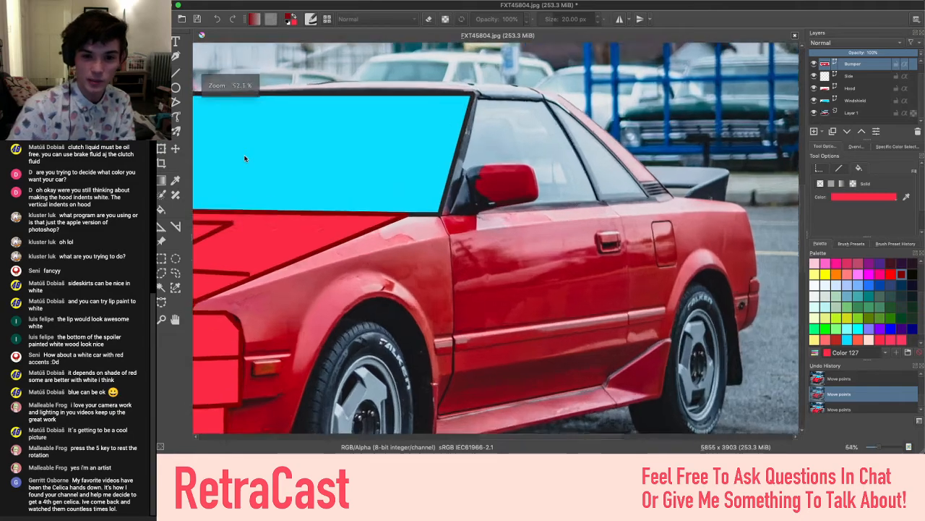
scroll(244, 159, down, 2)
scroll(244, 159, up, 3)
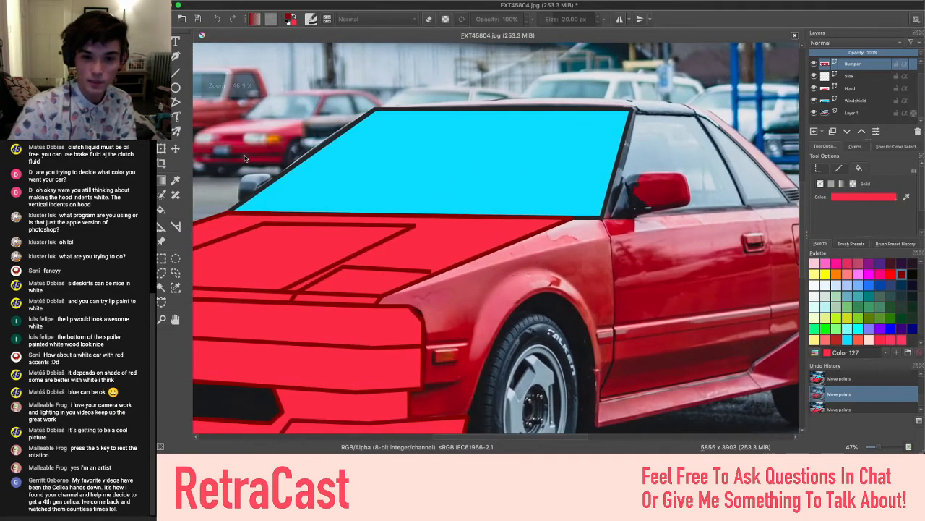
scroll(244, 158, down, 3)
scroll(244, 158, up, 2)
scroll(244, 158, up, 2)
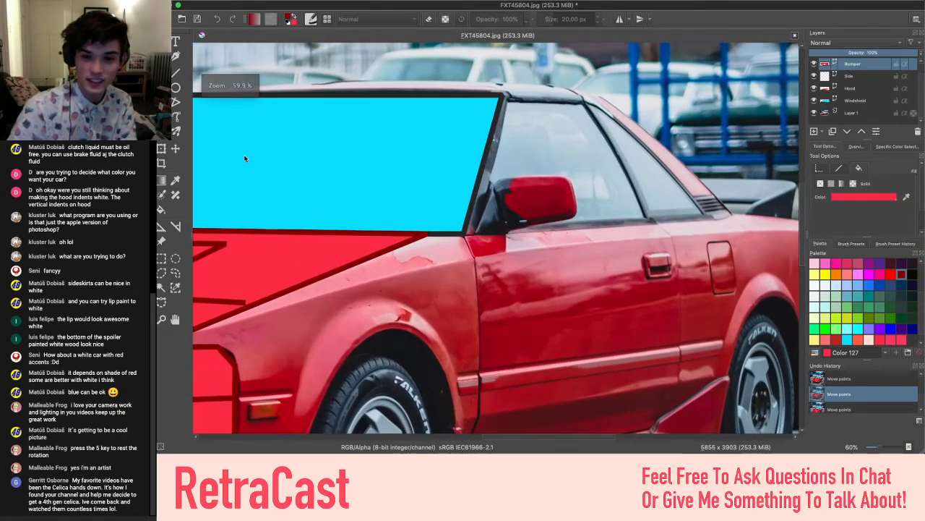
scroll(244, 159, right, 3)
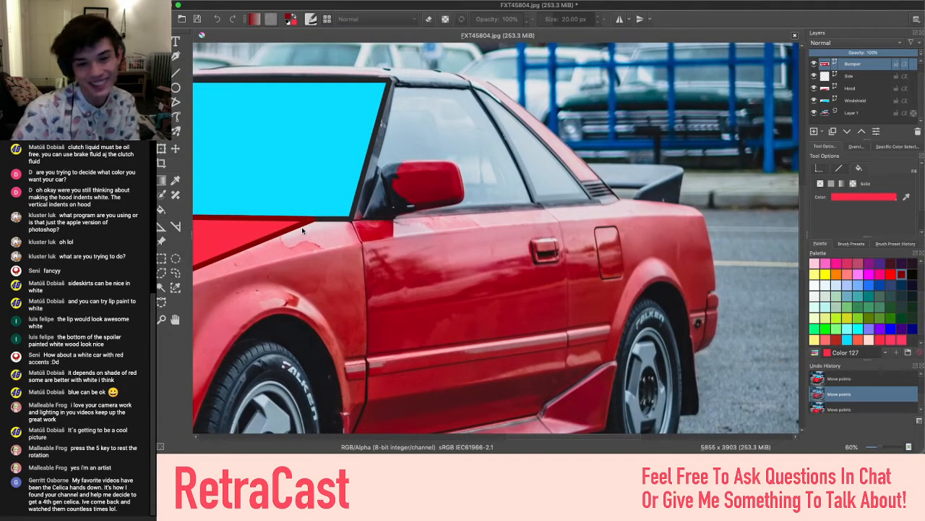
scroll(220, 218, left, 5)
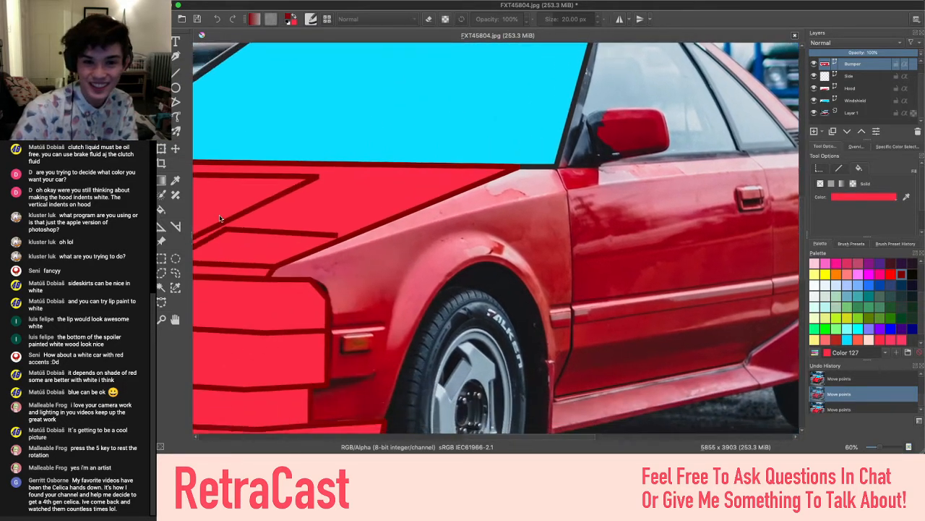
scroll(220, 219, down, 3)
scroll(220, 218, up, 2)
scroll(220, 218, down, 3)
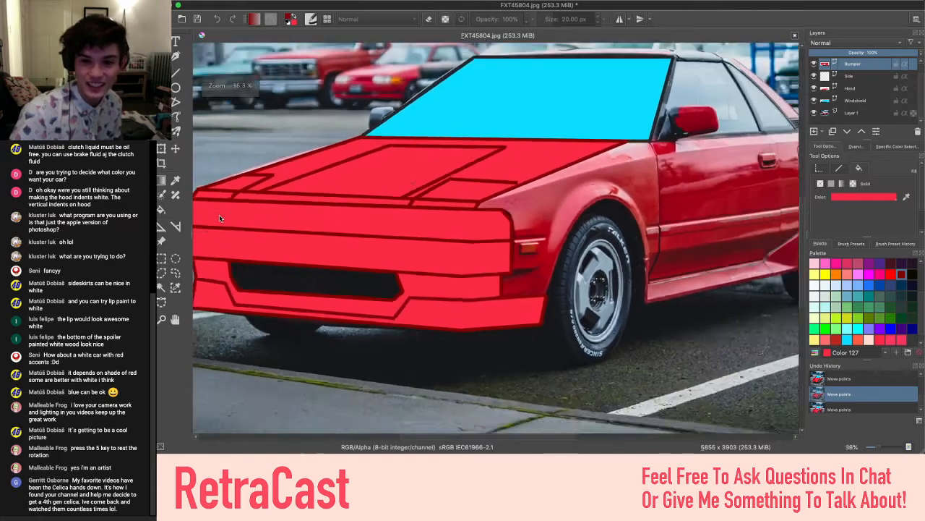
scroll(220, 218, up, 2)
scroll(219, 214, right, 3)
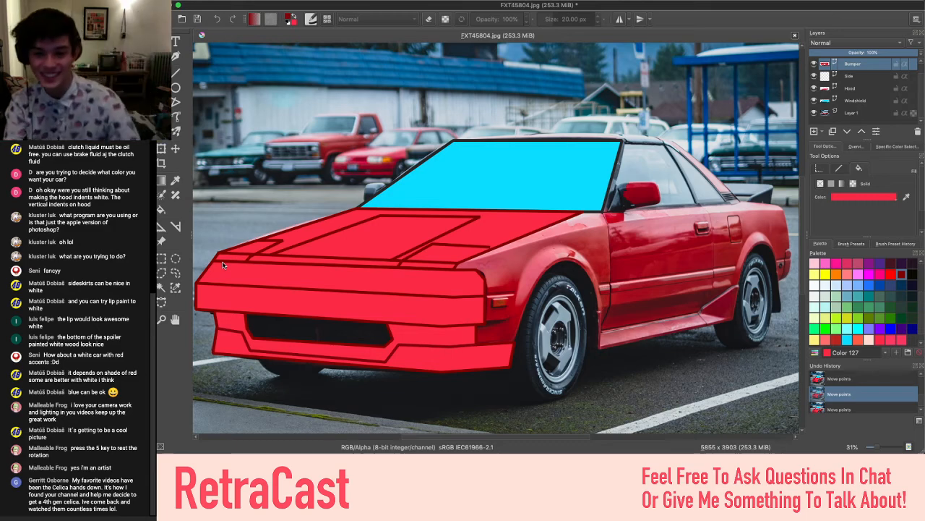
scroll(366, 282, up, 2)
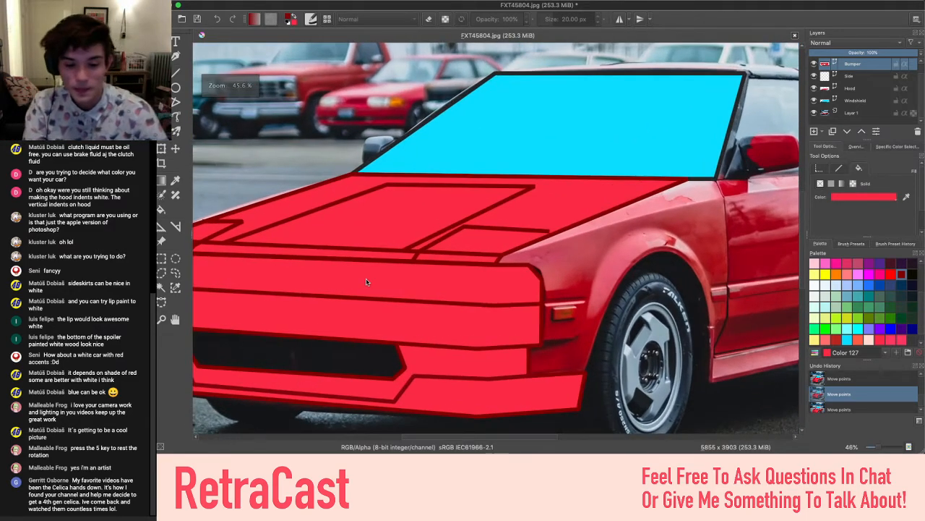
scroll(366, 282, up, 3)
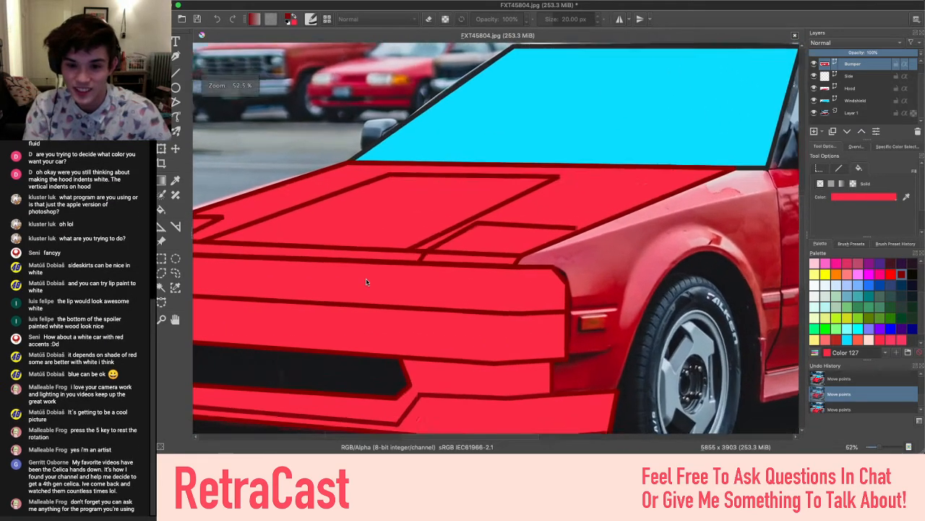
Examine the car's untraced side from the front fender and wheel arch across the door and side skirt to the rear wheel
scroll(366, 282, right, 10)
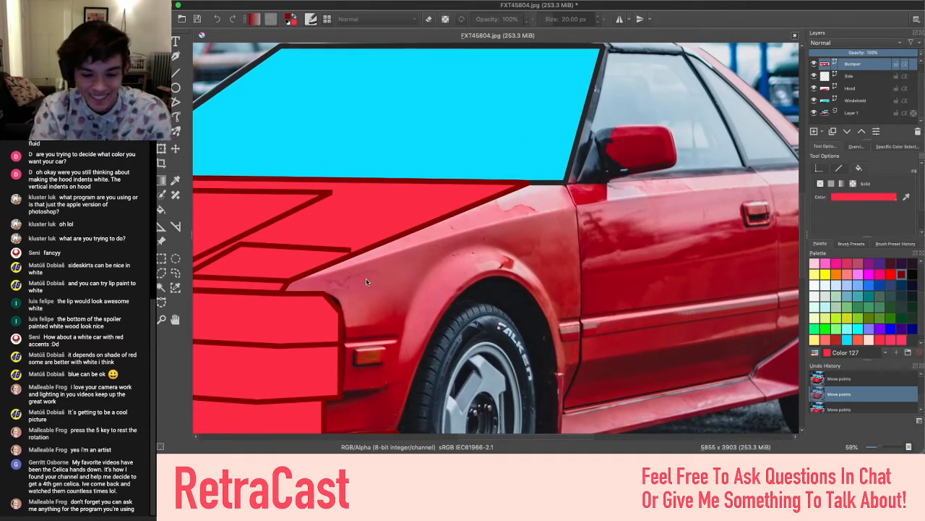
scroll(366, 282, right, 8)
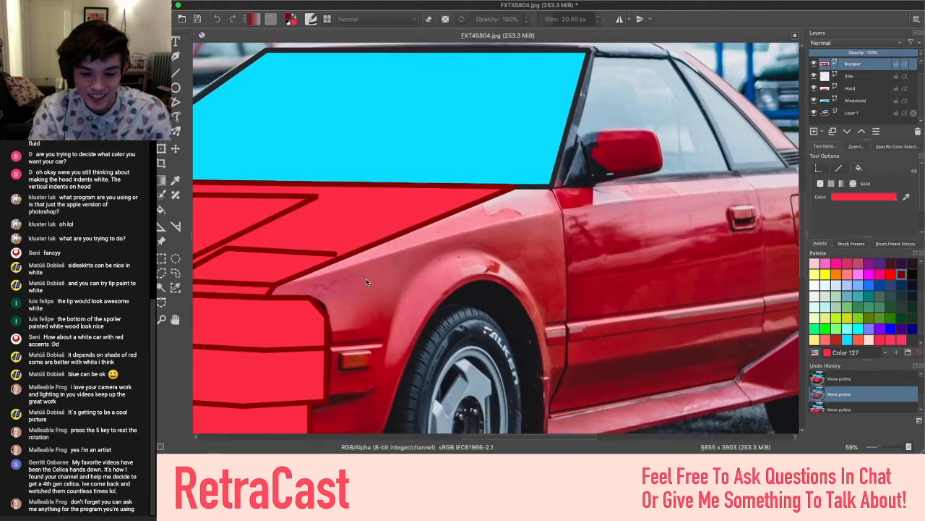
scroll(366, 282, right, 6)
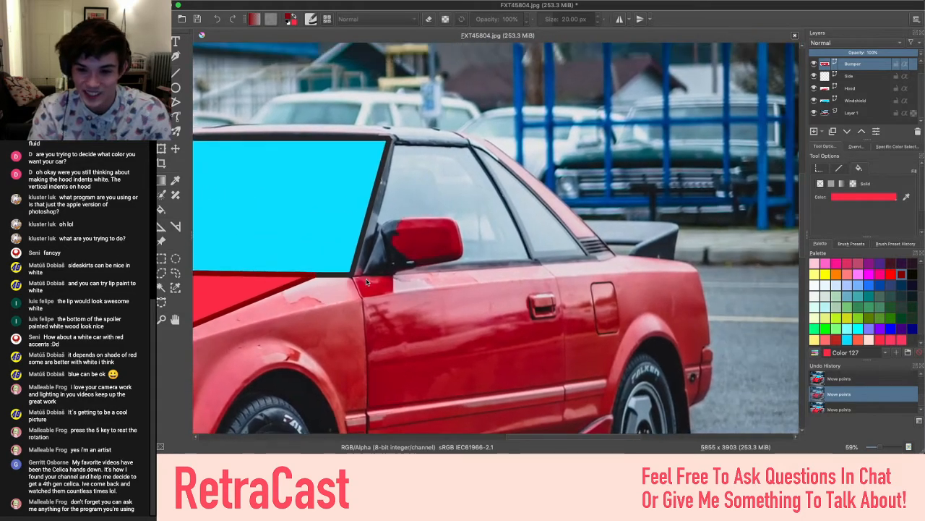
scroll(365, 282, up, 3)
scroll(366, 282, up, 2)
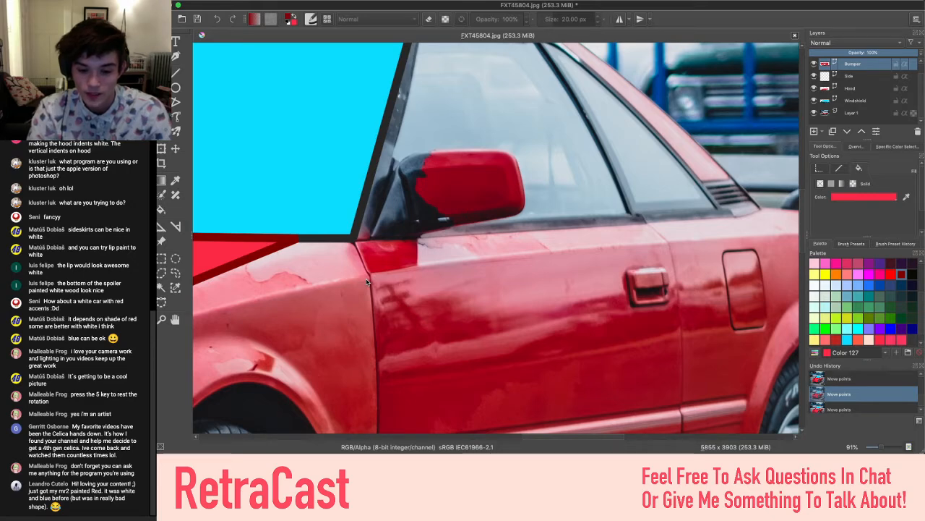
scroll(366, 282, down, 5)
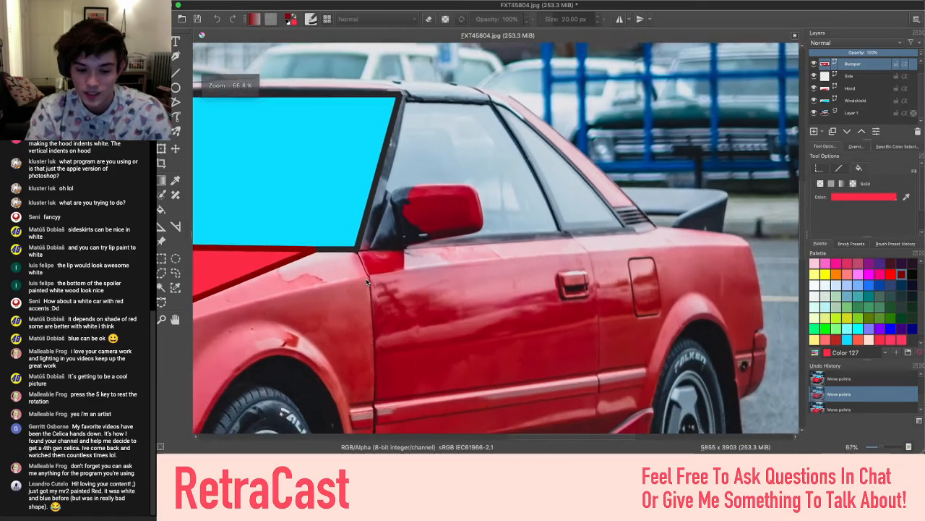
scroll(366, 282, left, 3)
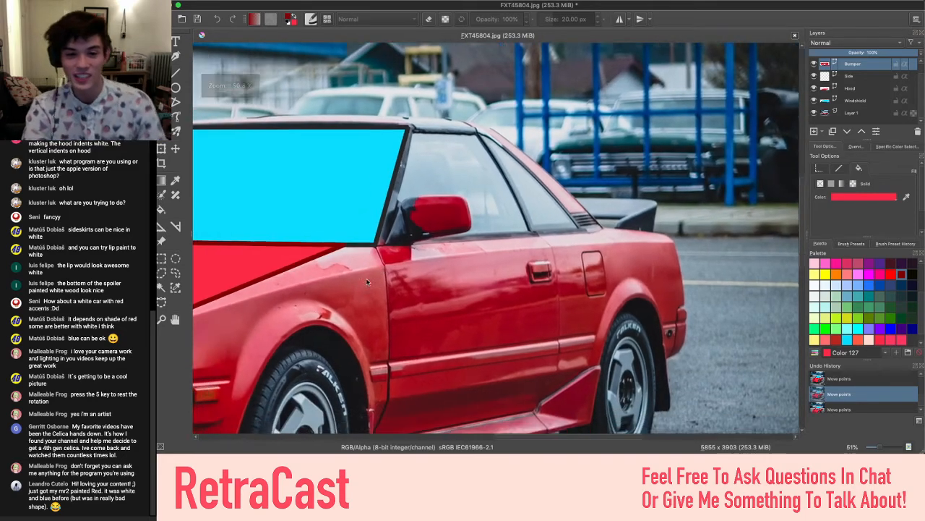
scroll(366, 282, down, 2)
scroll(366, 282, left, 4)
scroll(367, 282, left, 4)
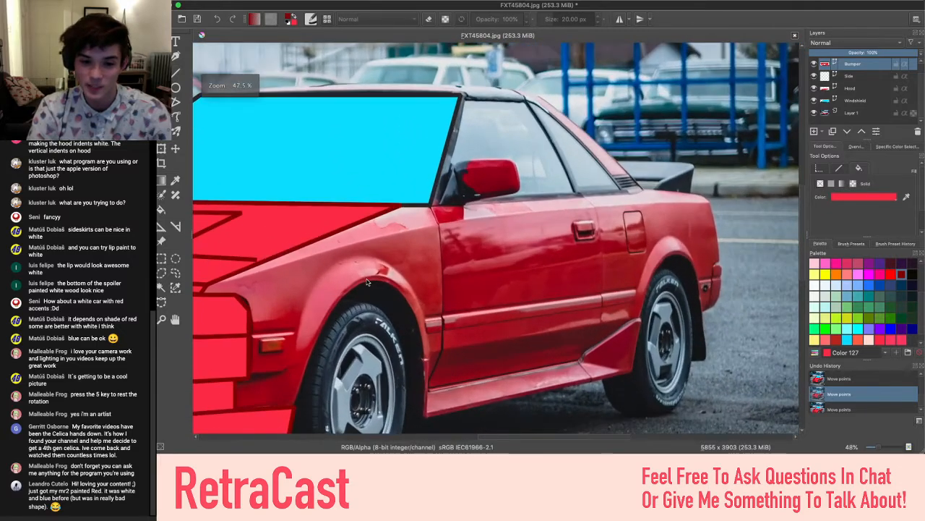
scroll(367, 282, down, 2)
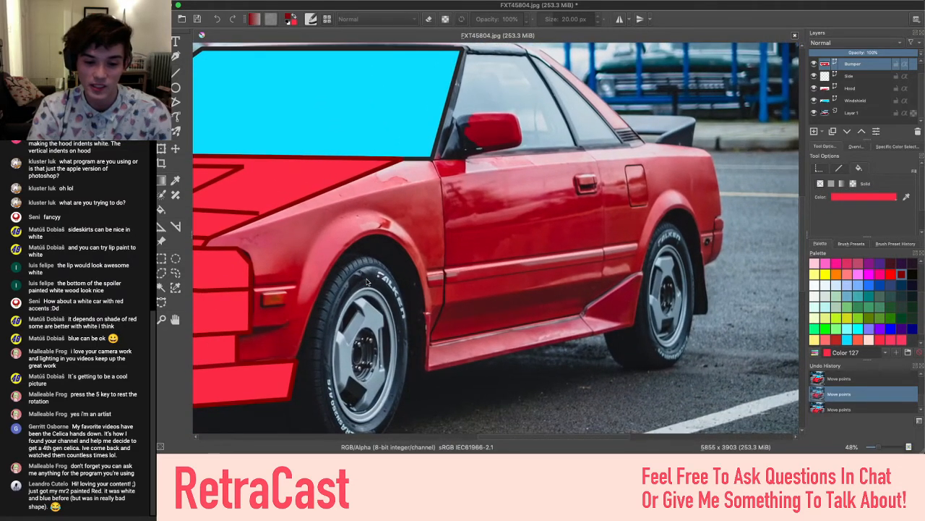
scroll(368, 282, up, 2)
scroll(367, 282, left, 2)
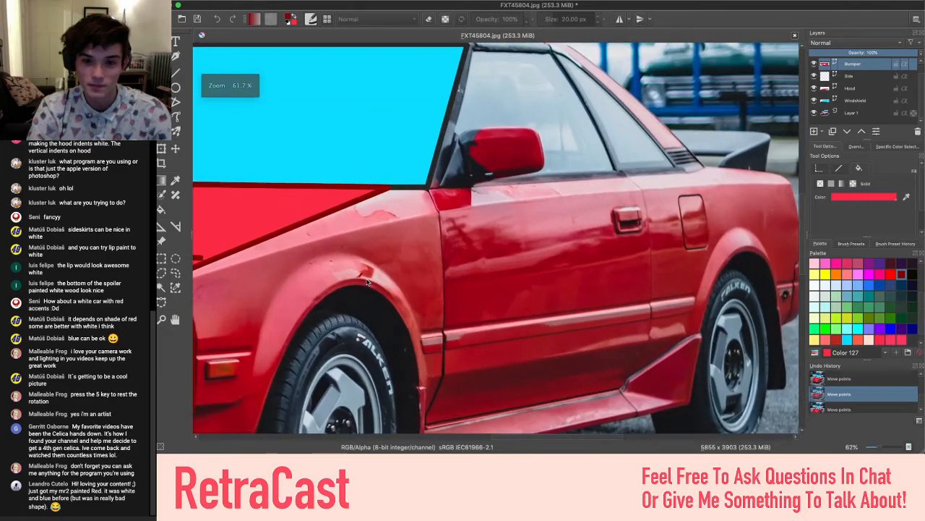
scroll(368, 282, down, 3)
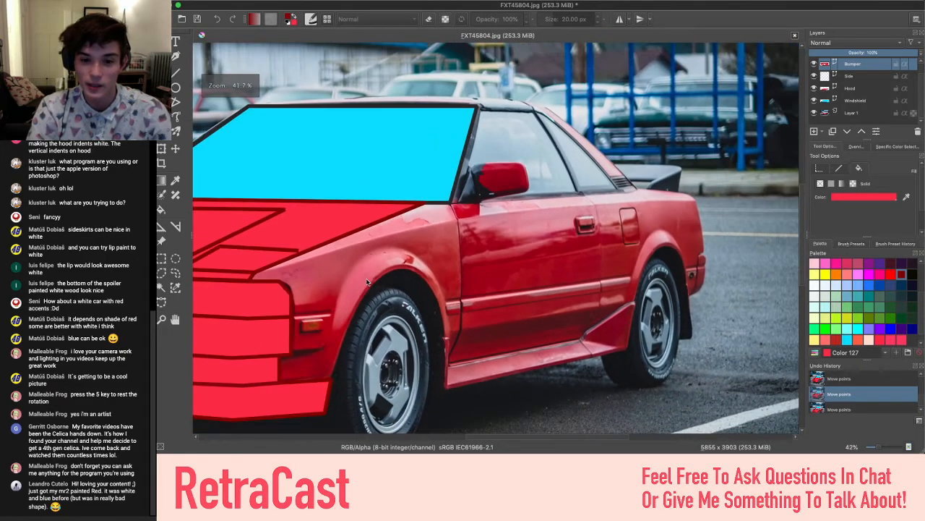
scroll(367, 282, left, 6)
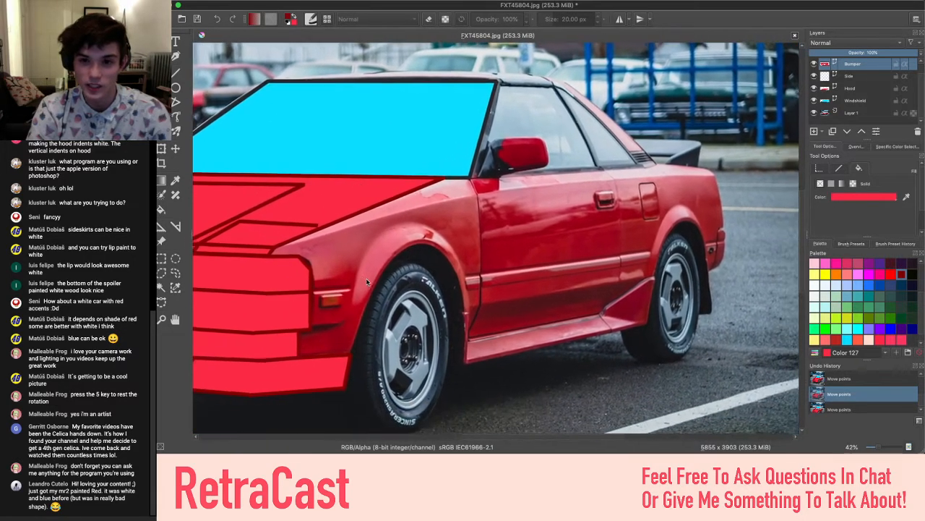
scroll(367, 282, right, 8)
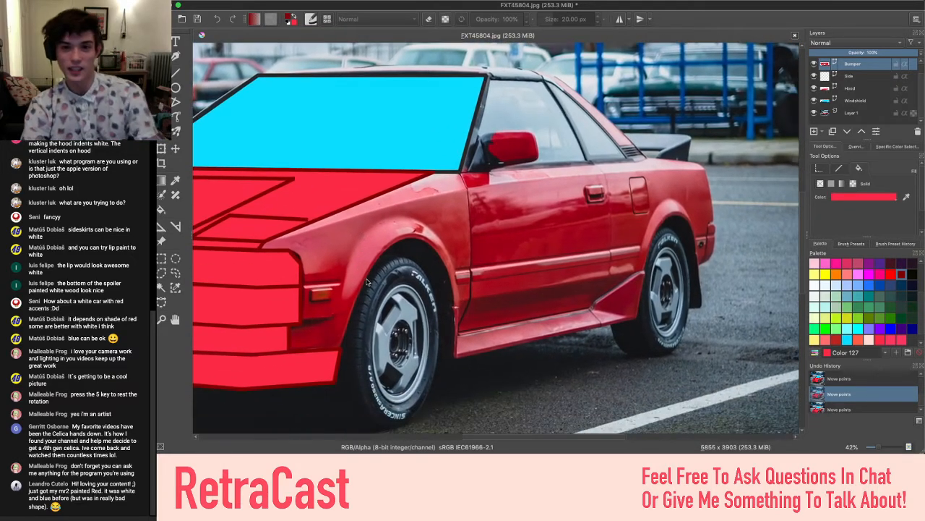
scroll(368, 282, up, 2)
scroll(367, 282, down, 2)
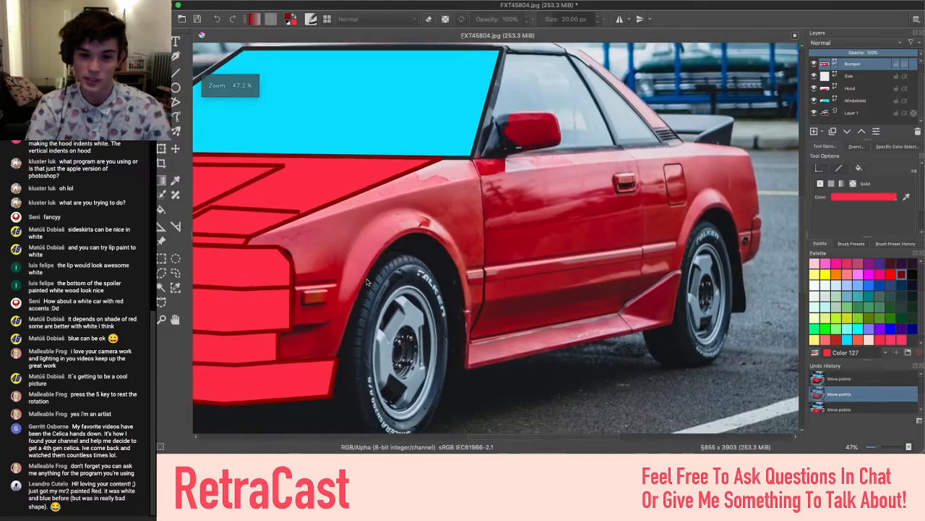
scroll(387, 184, up, 3)
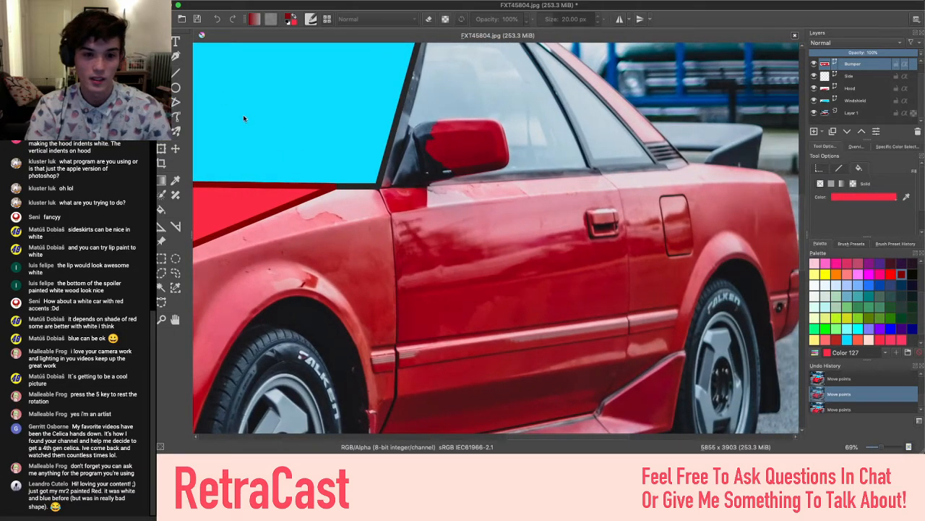
scroll(350, 251, right, 3)
scroll(350, 250, down, 1)
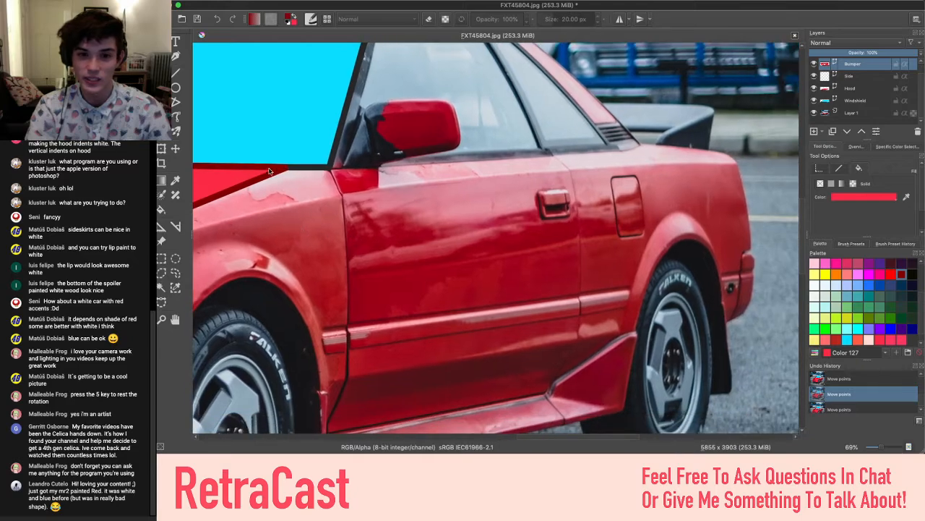
scroll(268, 170, down, 3)
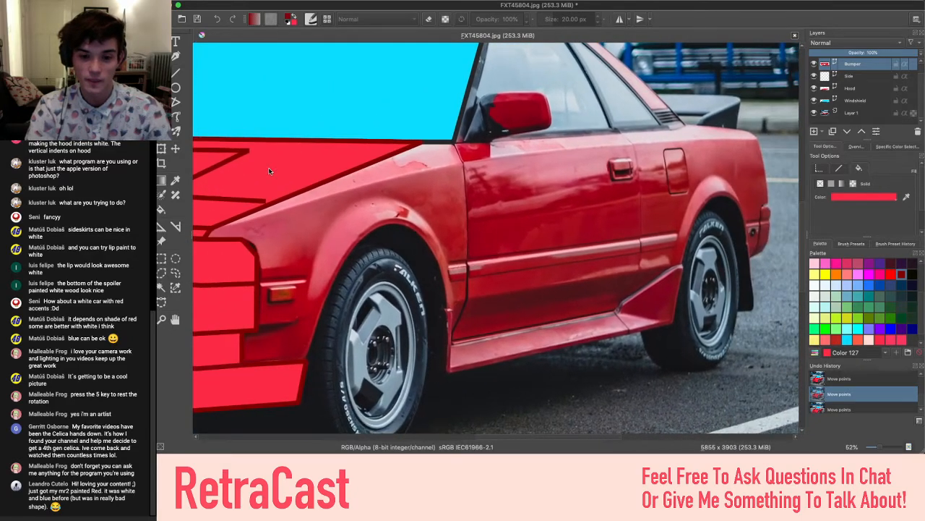
scroll(268, 170, up, 4)
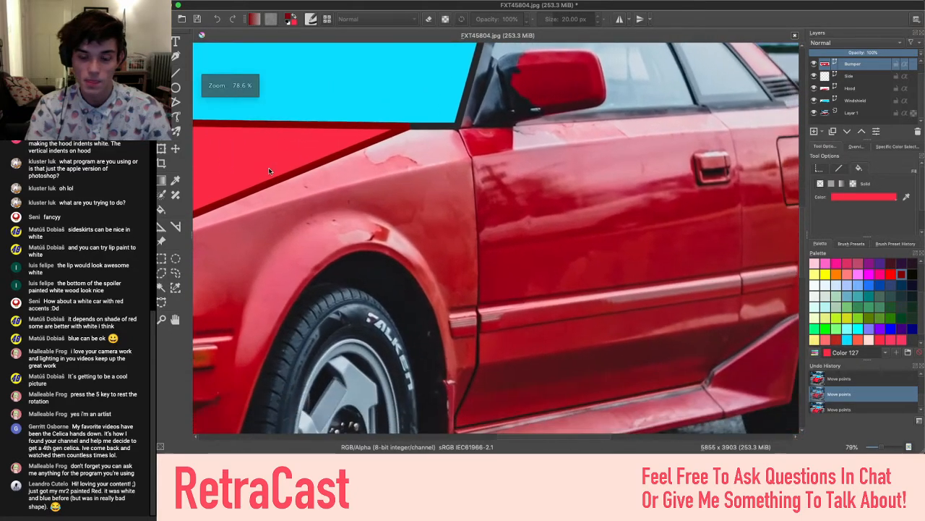
scroll(268, 171, down, 4)
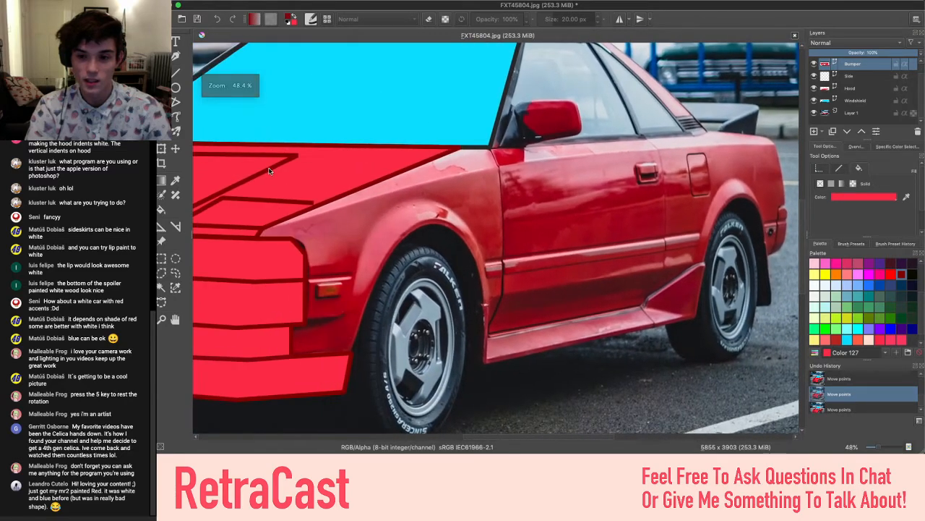
scroll(269, 171, down, 3)
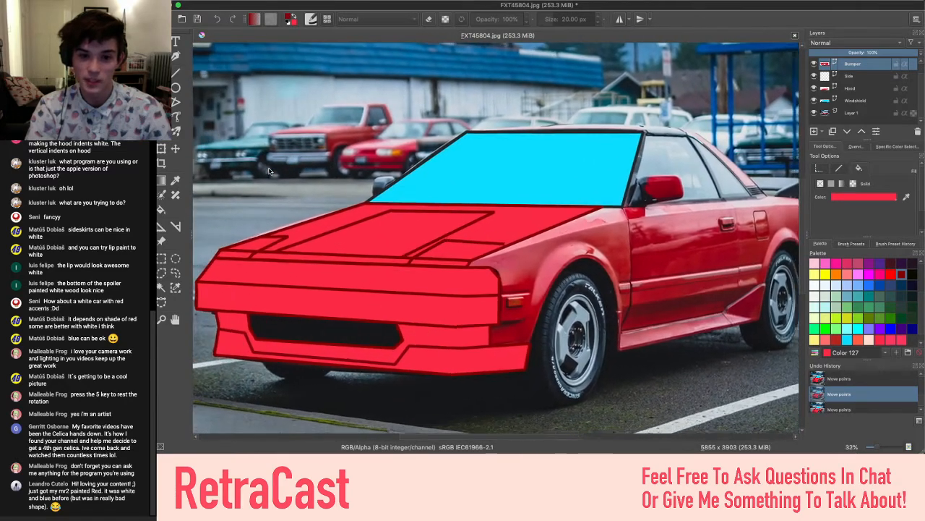
Make the Side layer active and choose the Line tool for drawing over the car's side
scroll(269, 171, up, 2)
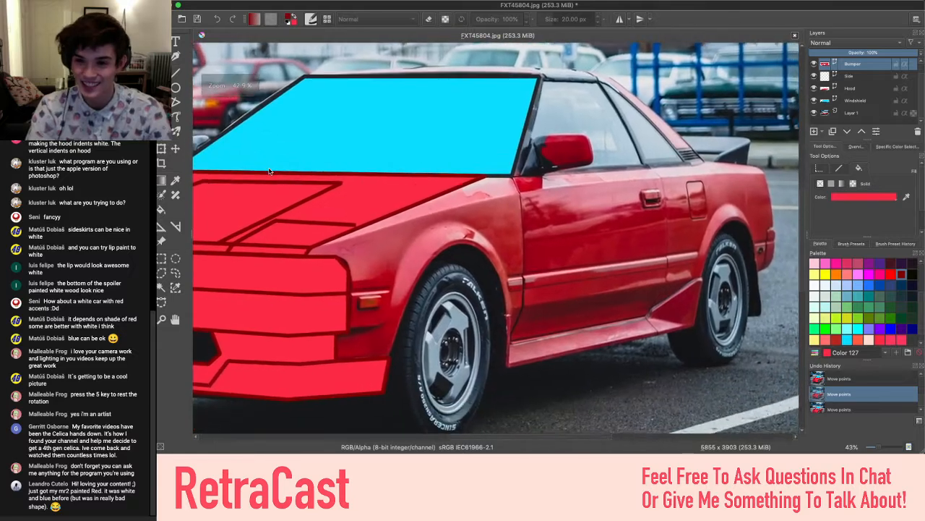
drag(269, 171, 241, 175)
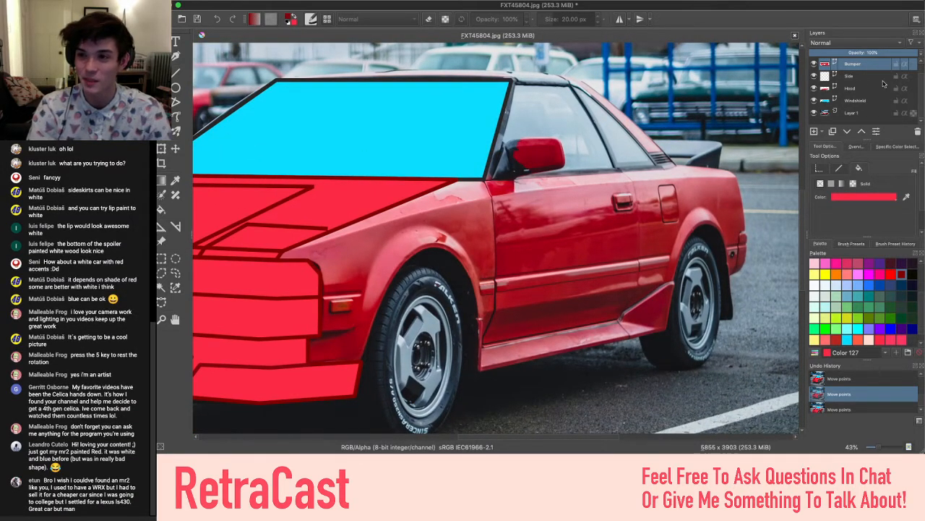
scroll(346, 204, right, 3)
click(851, 76)
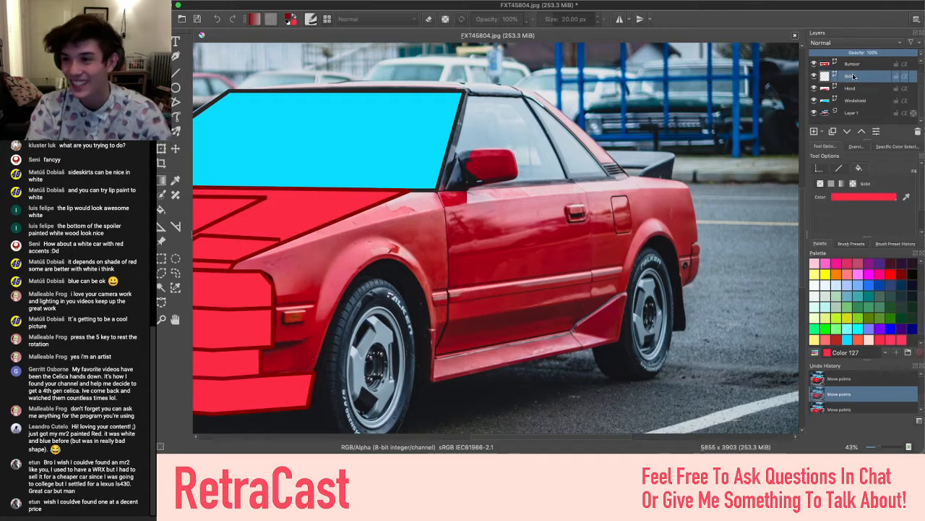
click(176, 73)
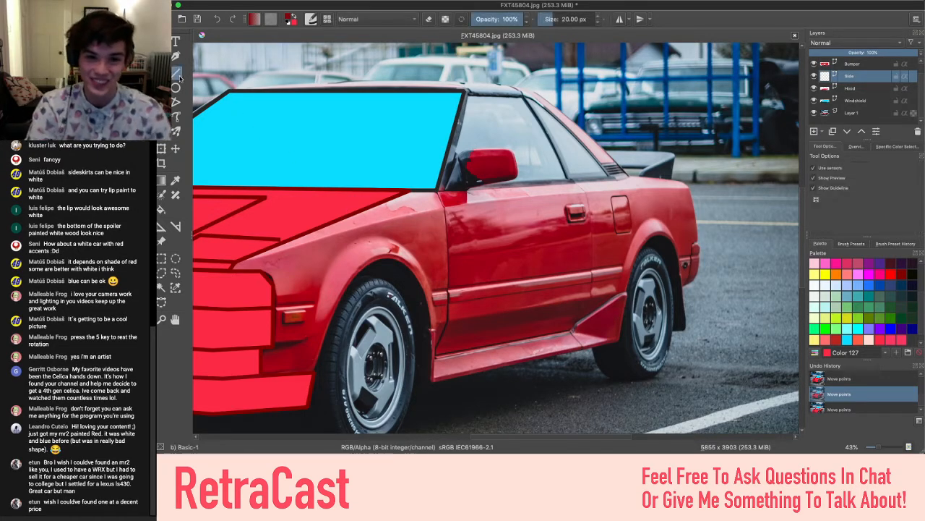
Examine the car's side from the front fender to the rear bumper, along with the layer order
scroll(416, 203, up, 2)
scroll(415, 203, right, 3)
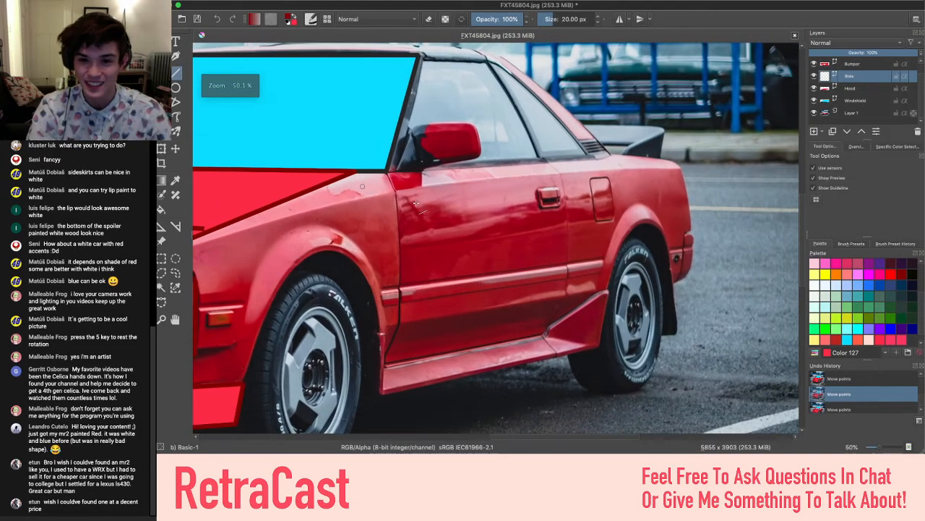
scroll(416, 203, up, 2)
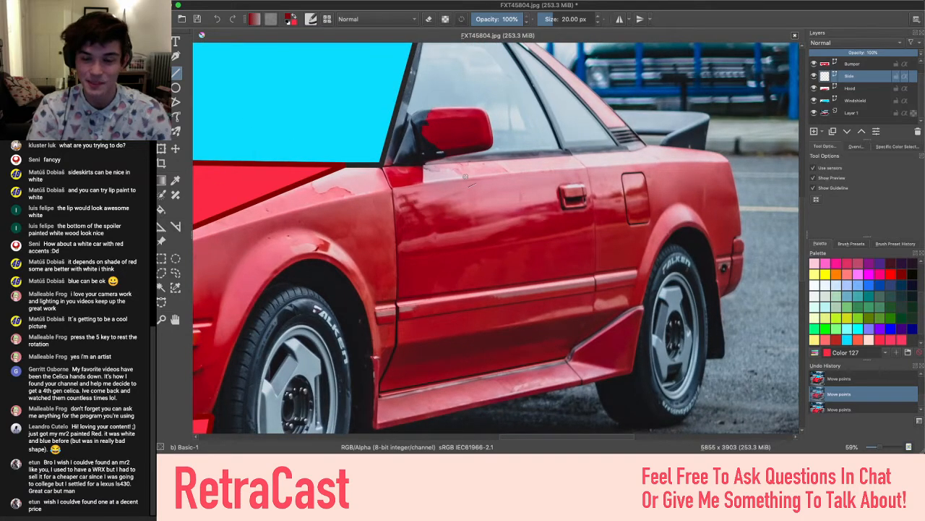
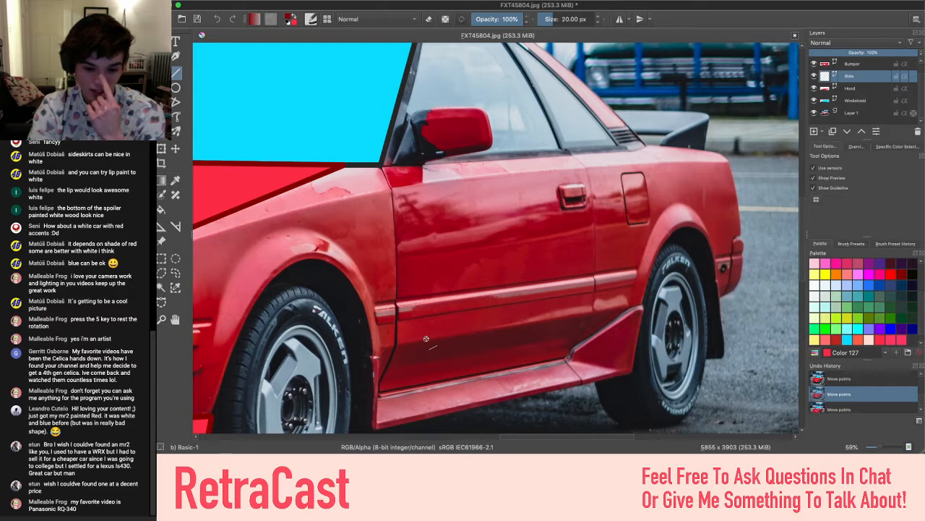
scroll(426, 338, down, 5)
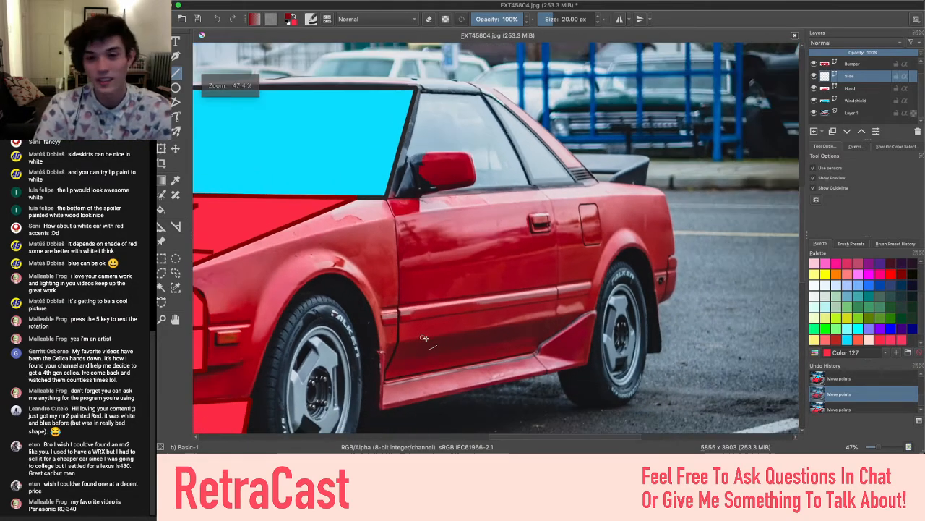
scroll(425, 339, left, 6)
scroll(426, 338, down, 1)
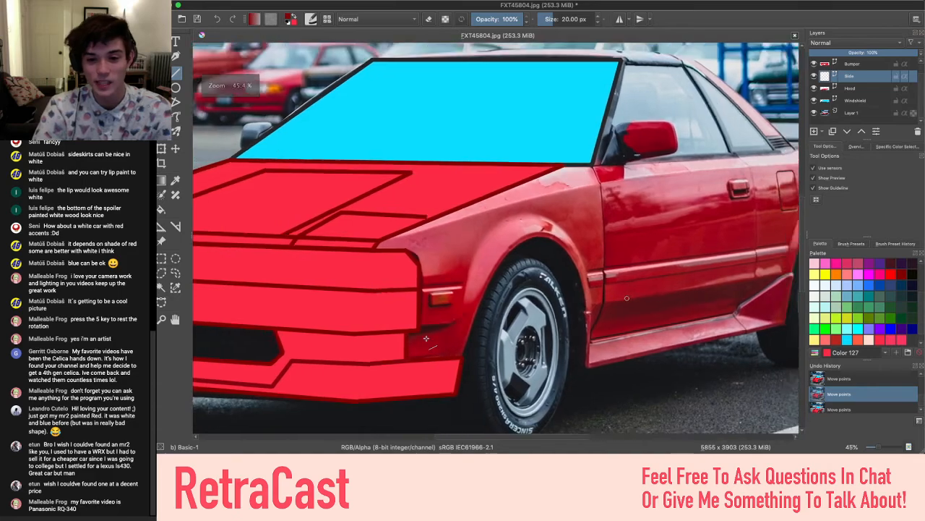
scroll(426, 338, down, 5)
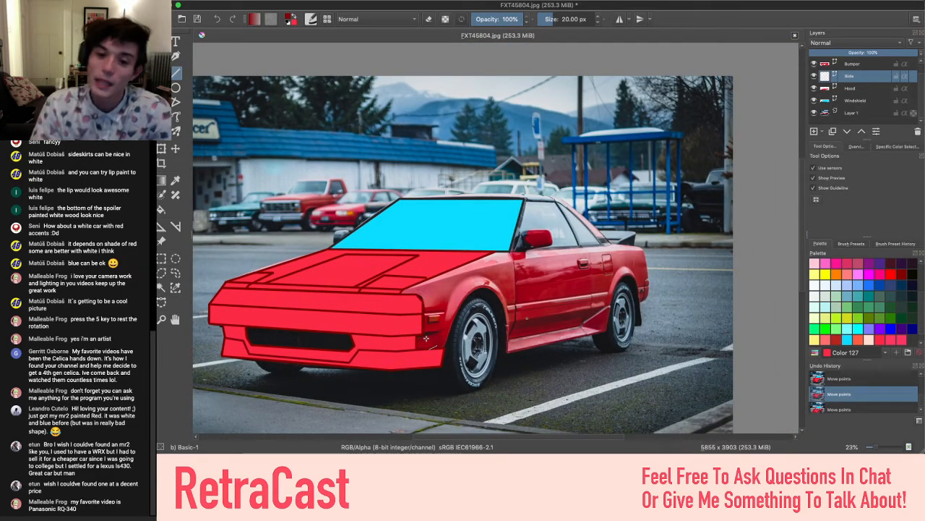
scroll(426, 338, up, 6)
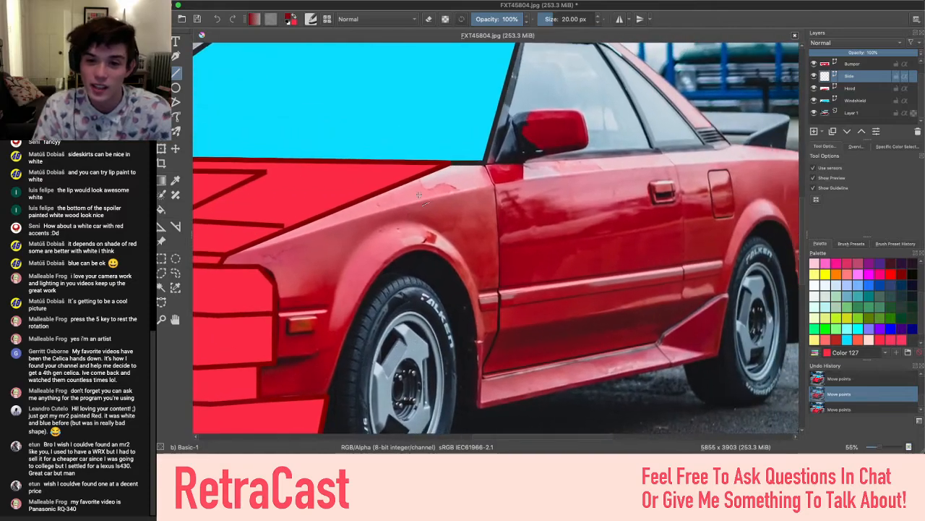
scroll(419, 195, up, 4)
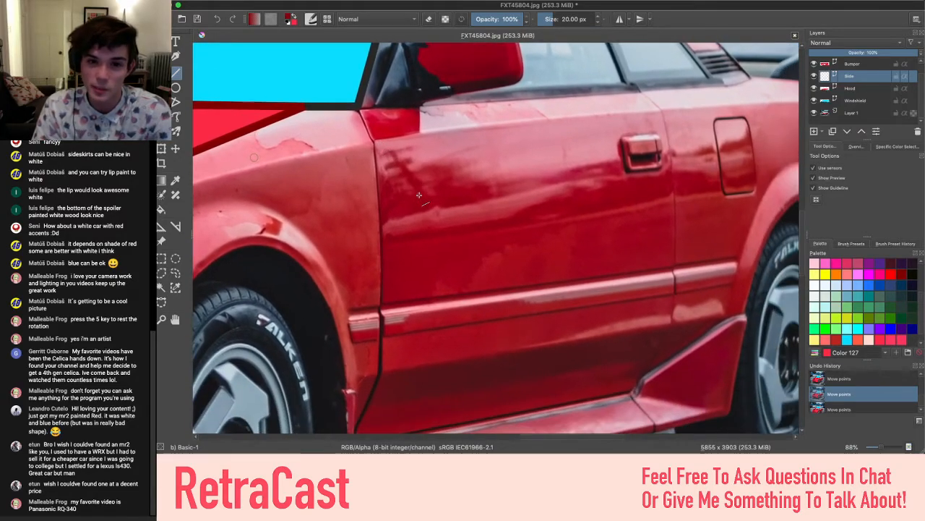
scroll(419, 194, down, 4)
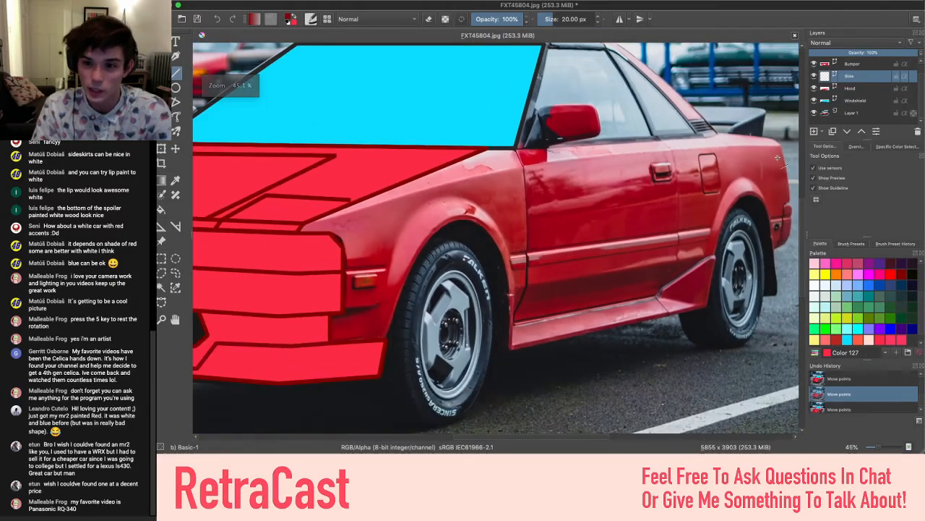
scroll(586, 201, up, 2)
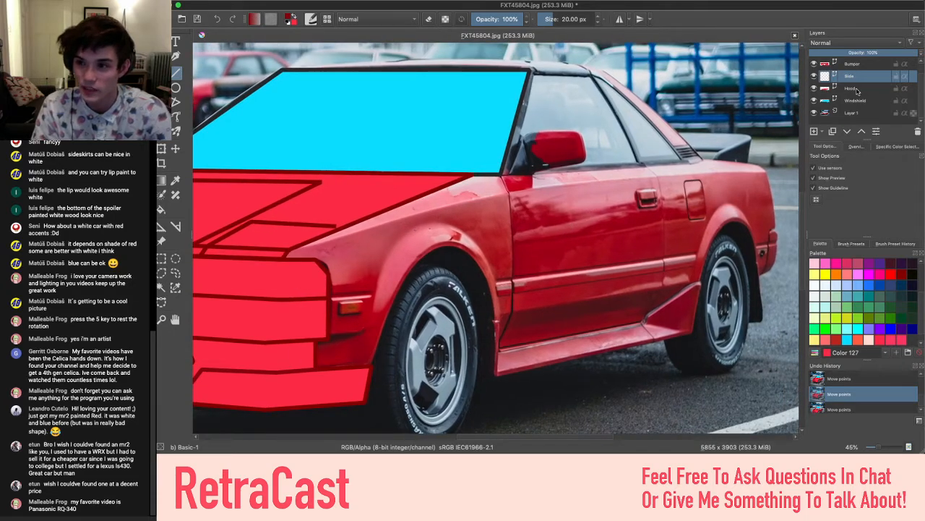
scroll(857, 103, up, 1)
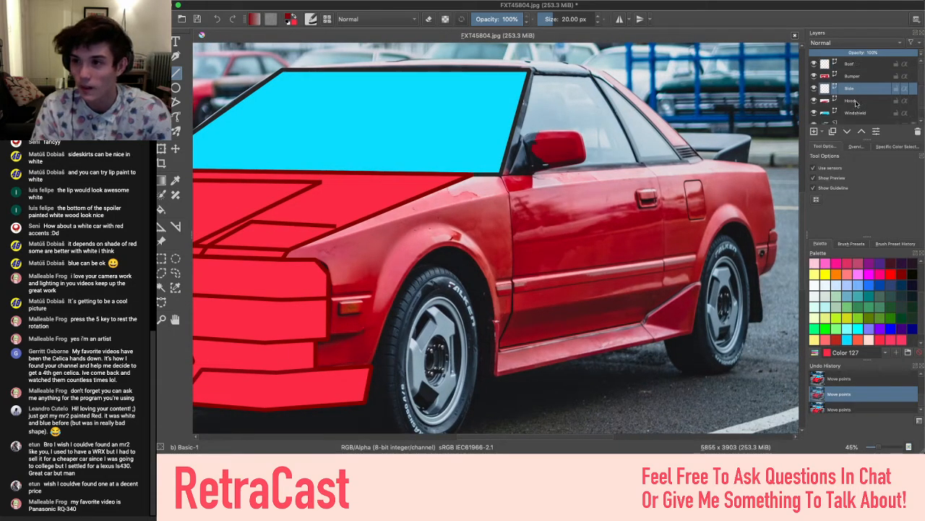
scroll(858, 101, down, 1)
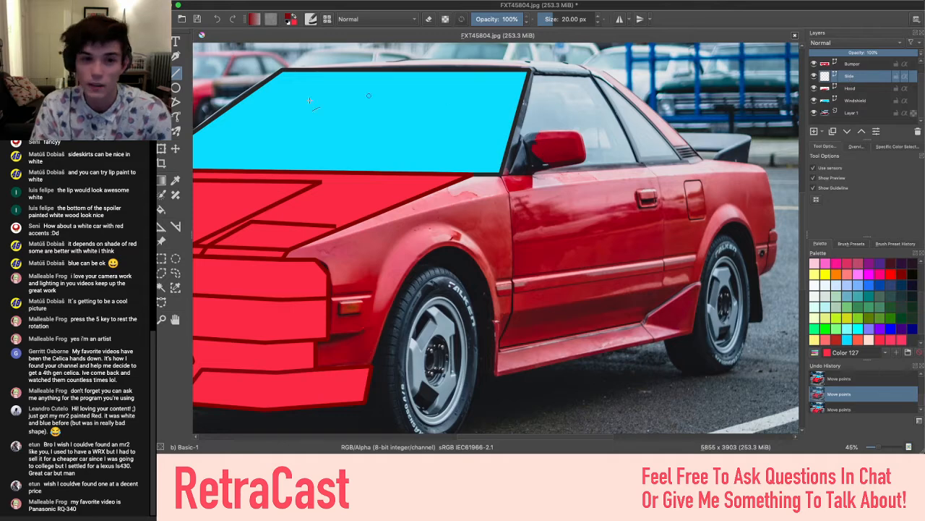
scroll(407, 186, right, 3)
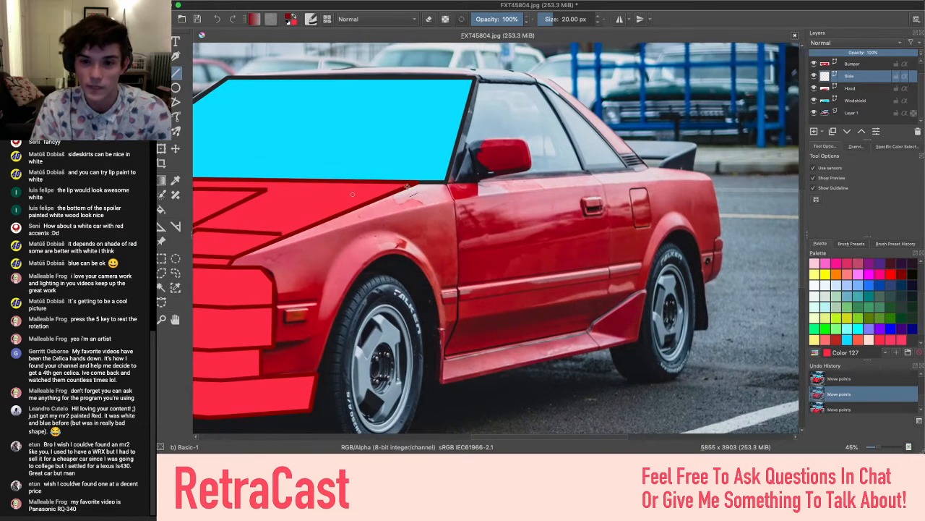
scroll(407, 183, right, 3)
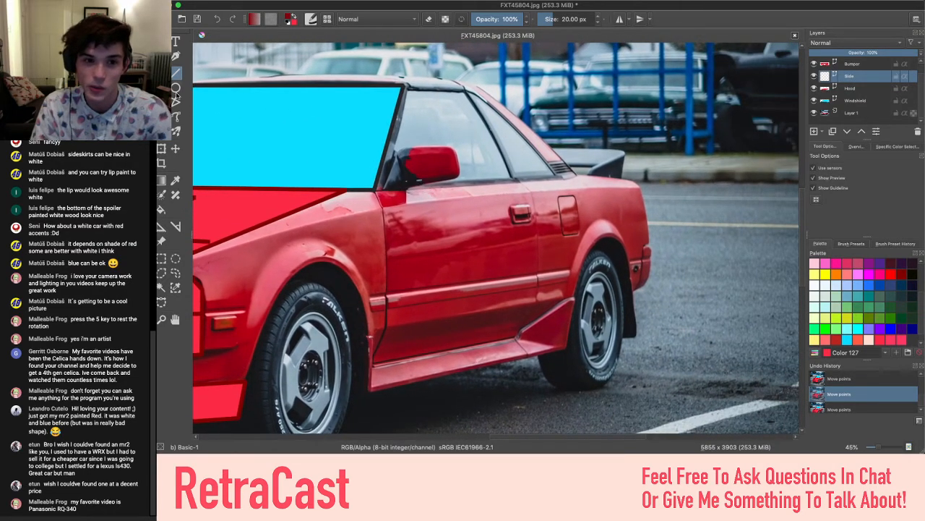
With the Polyline tool, trace from the hood's rear corner along the base of the windows and down the car's rear edge
click(176, 103)
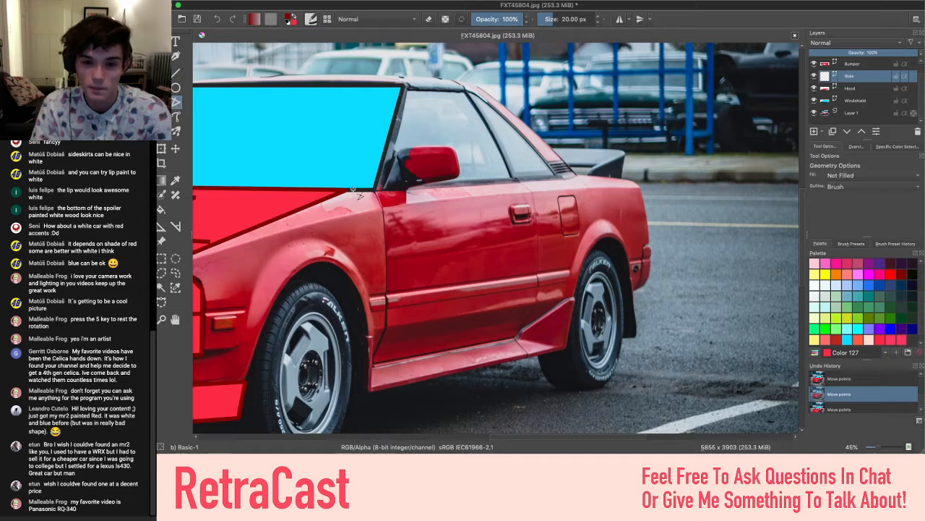
scroll(354, 193, up, 2)
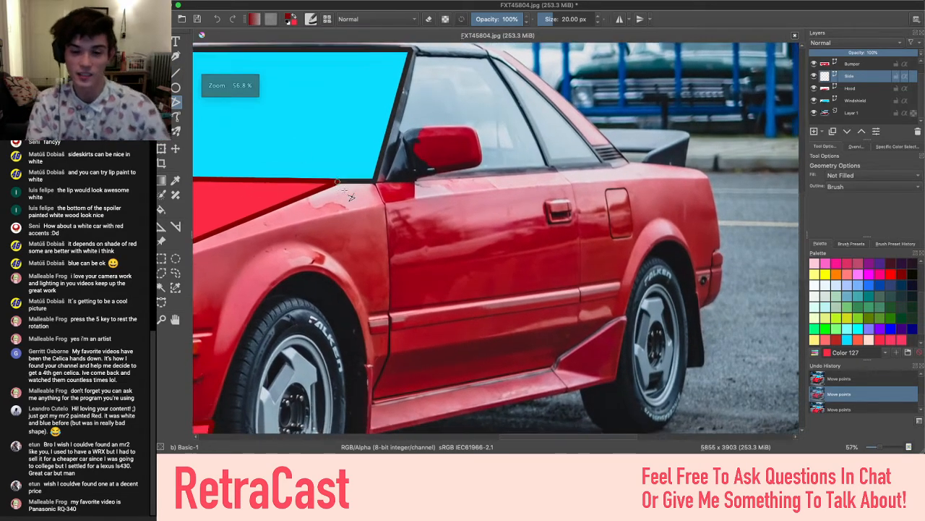
scroll(338, 181, down, 2)
scroll(338, 182, up, 2)
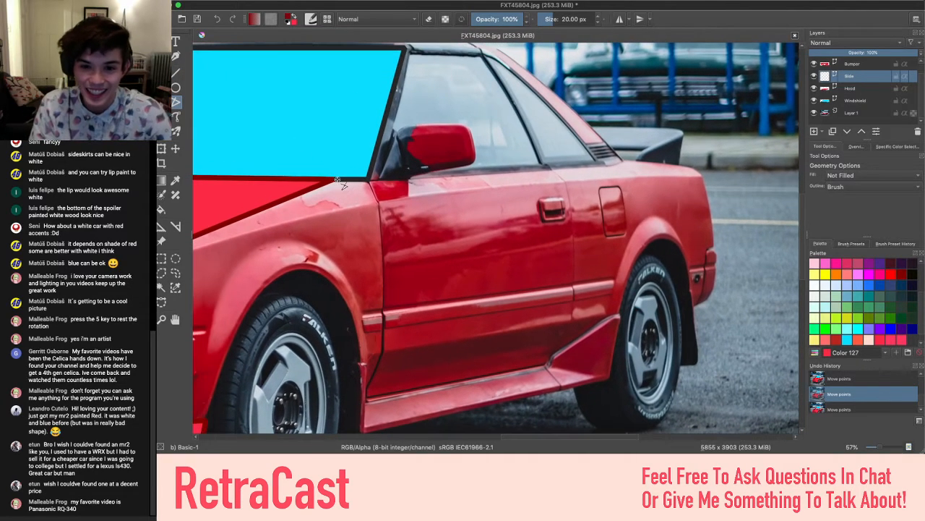
click(333, 180)
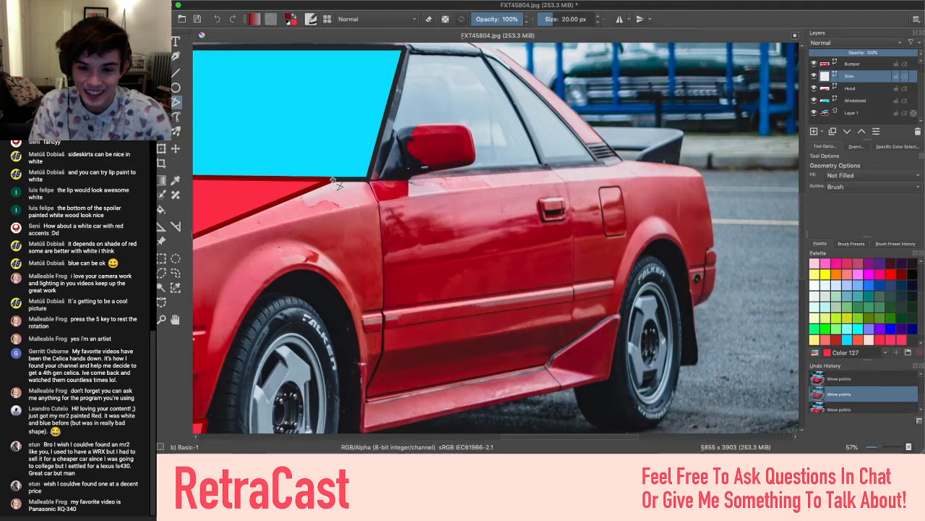
click(370, 180)
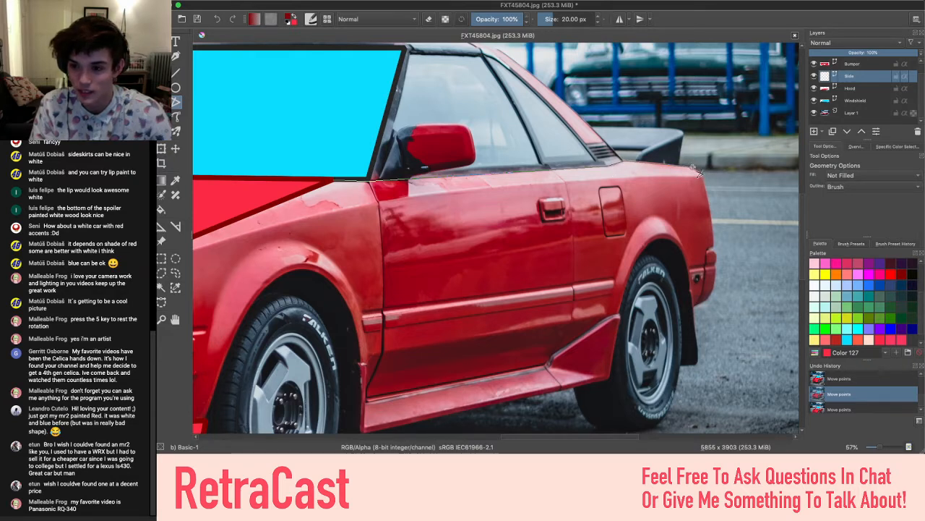
click(707, 180)
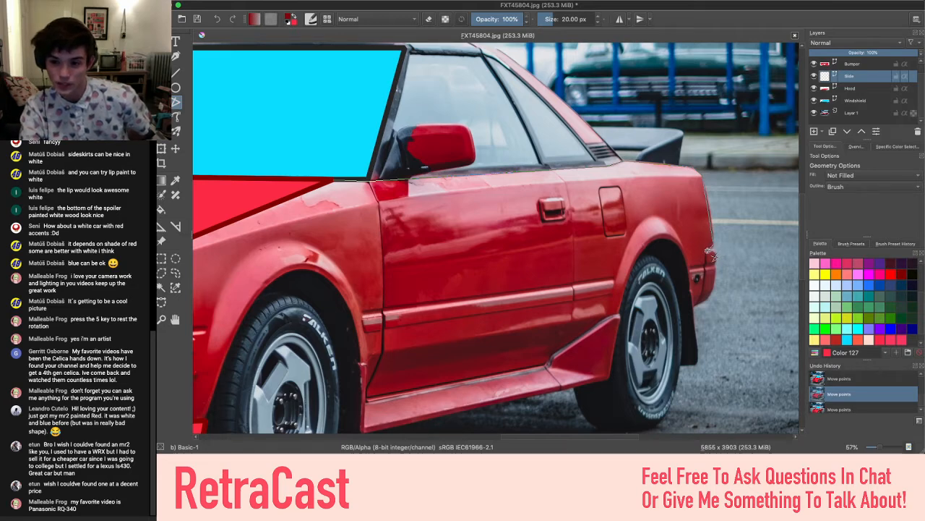
click(710, 254)
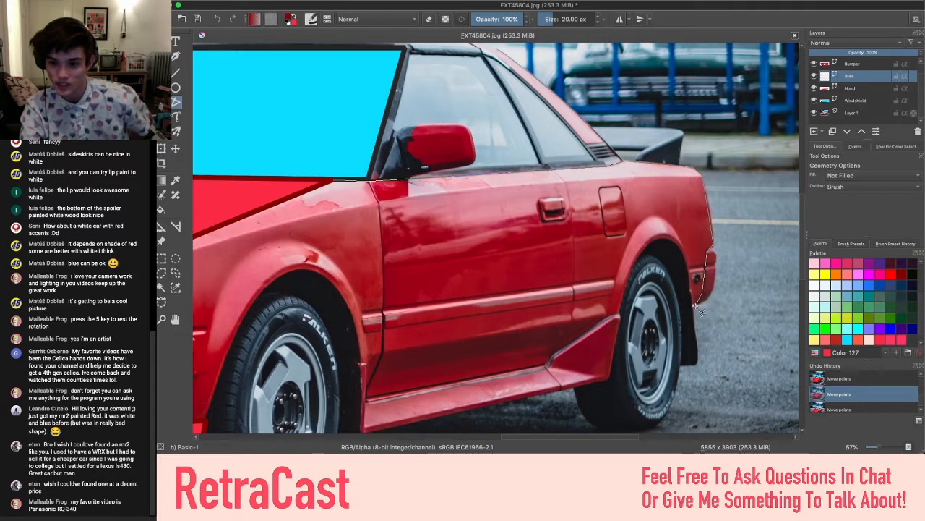
click(695, 306)
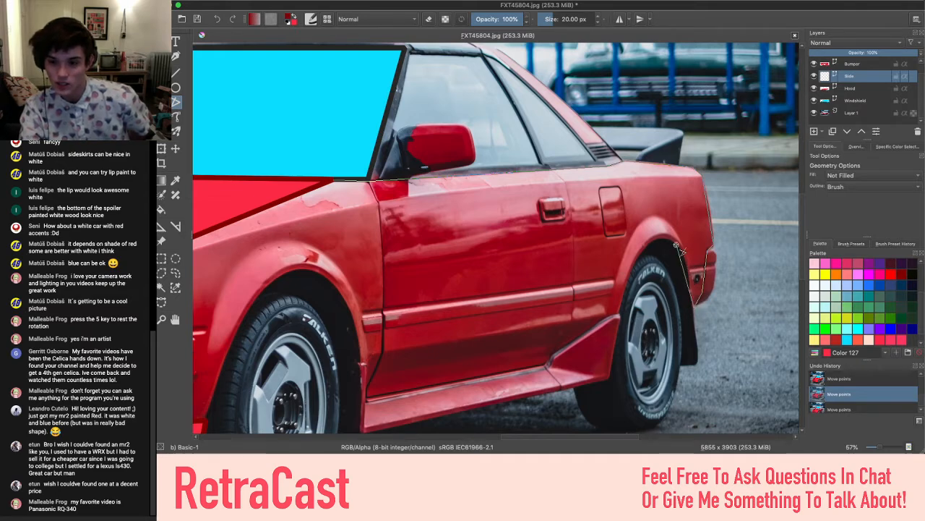
Continue the side outline across the wheels and above the side skirt, behind the bumper and hood, and finish at its starting point
click(619, 316)
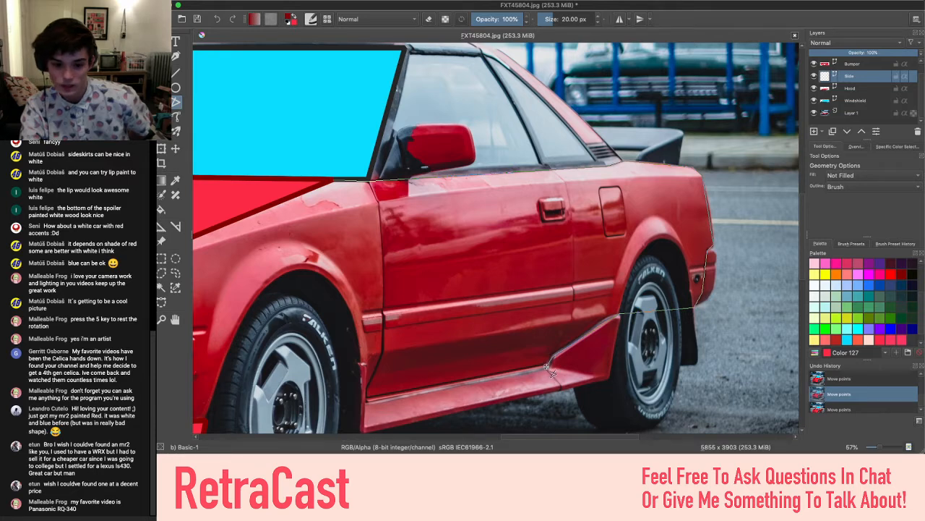
click(549, 368)
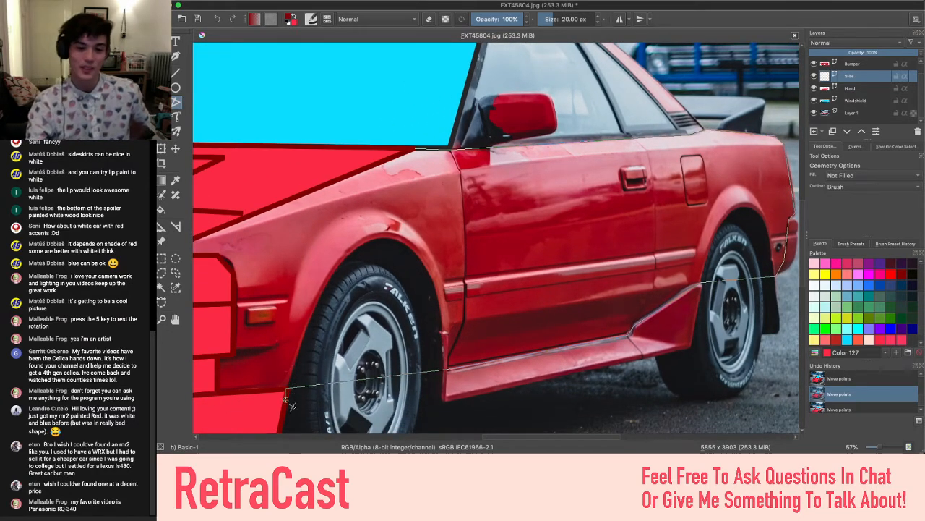
drag(284, 380, 363, 351)
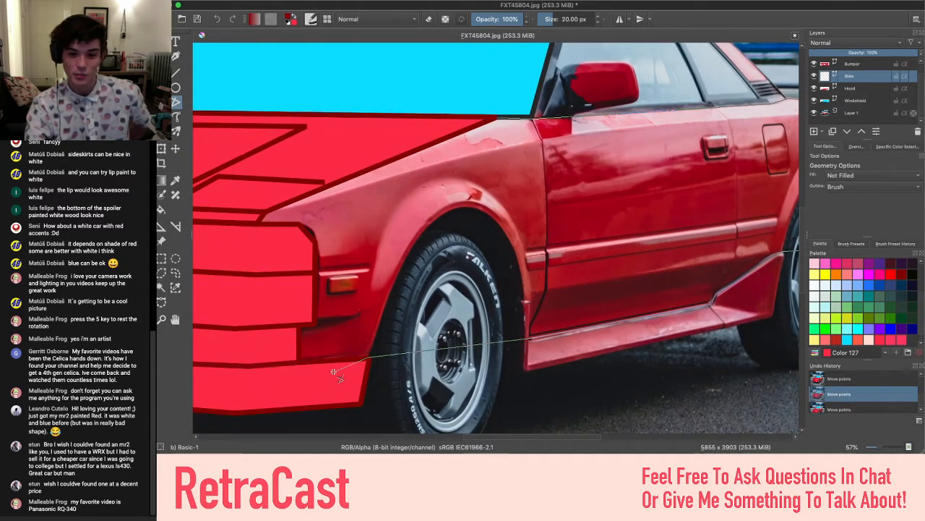
click(318, 377)
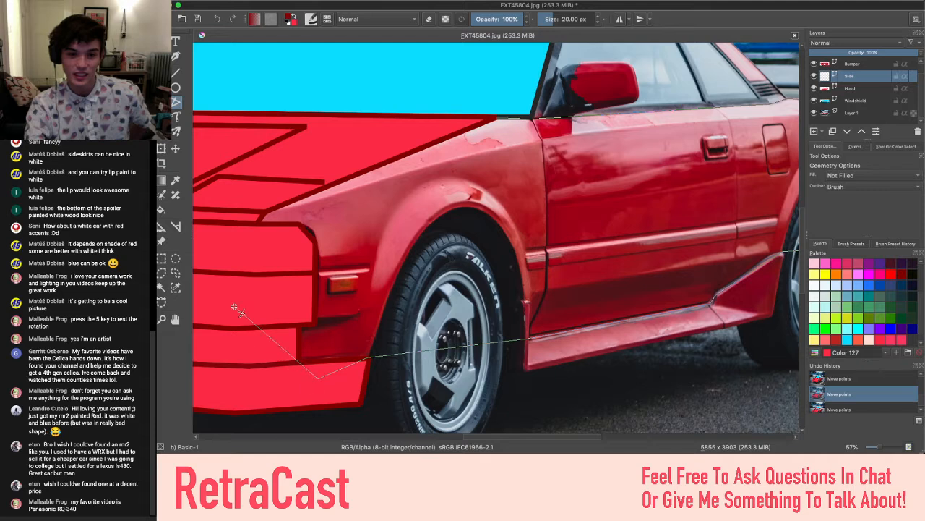
click(219, 343)
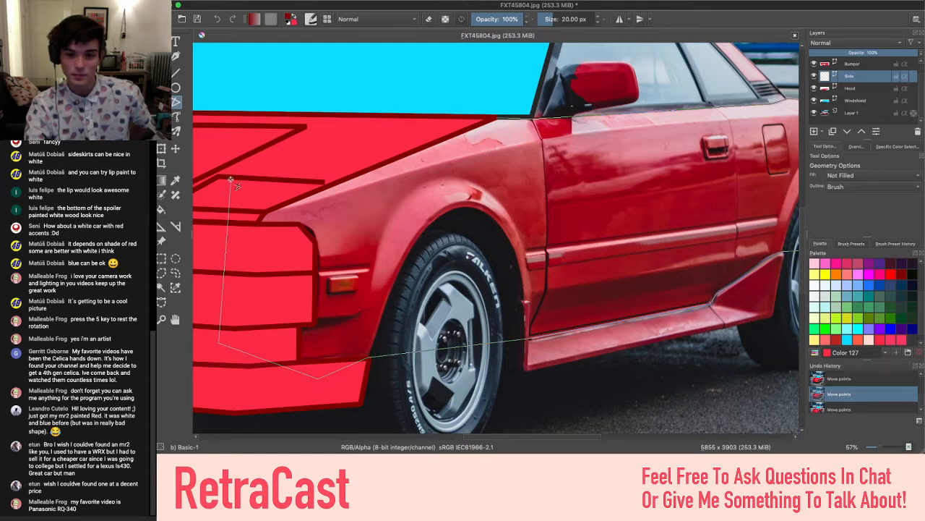
click(230, 181)
double_click(501, 117)
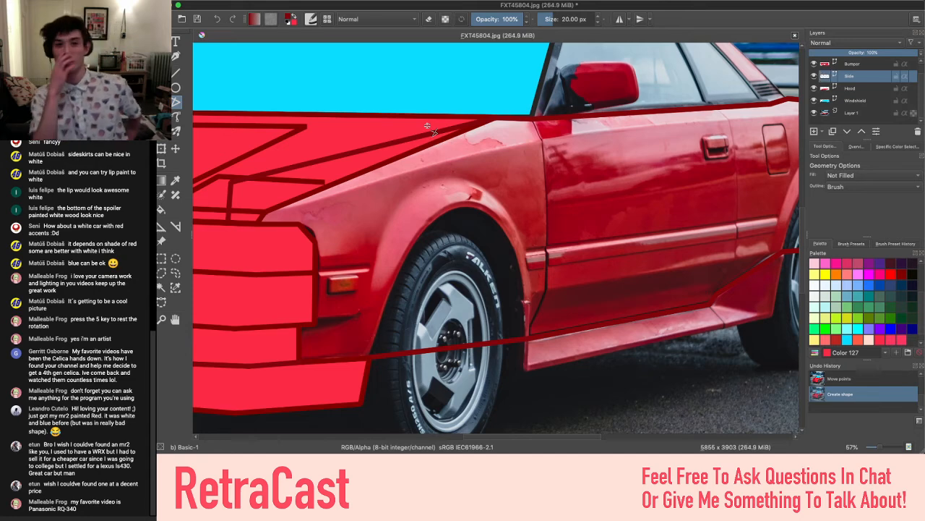
Select the side outline and move the Side layer below the Windshield layer, directly above Layer 1
click(161, 41)
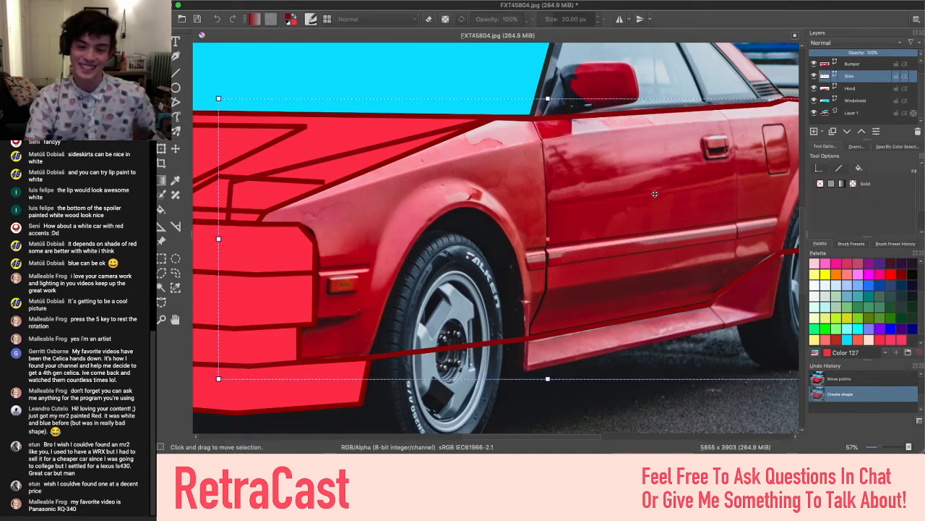
scroll(459, 240, right, 2)
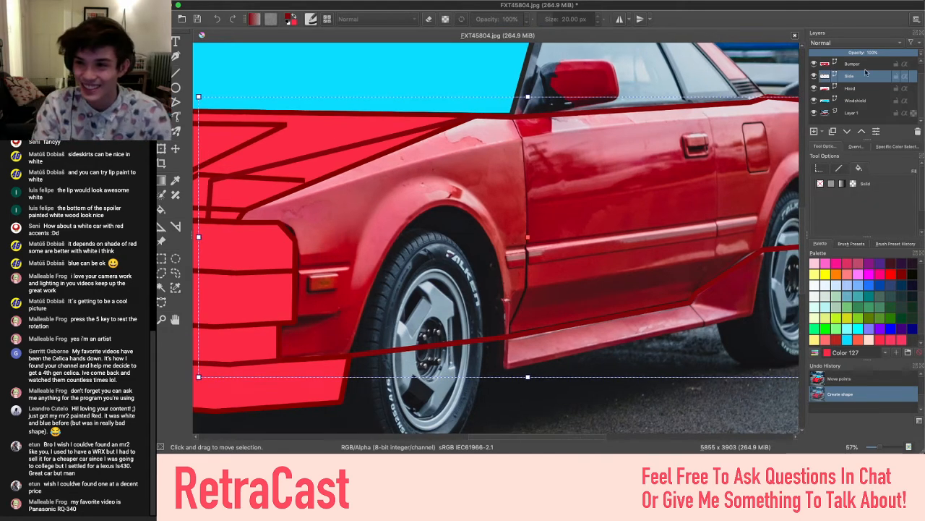
drag(849, 76, 849, 101)
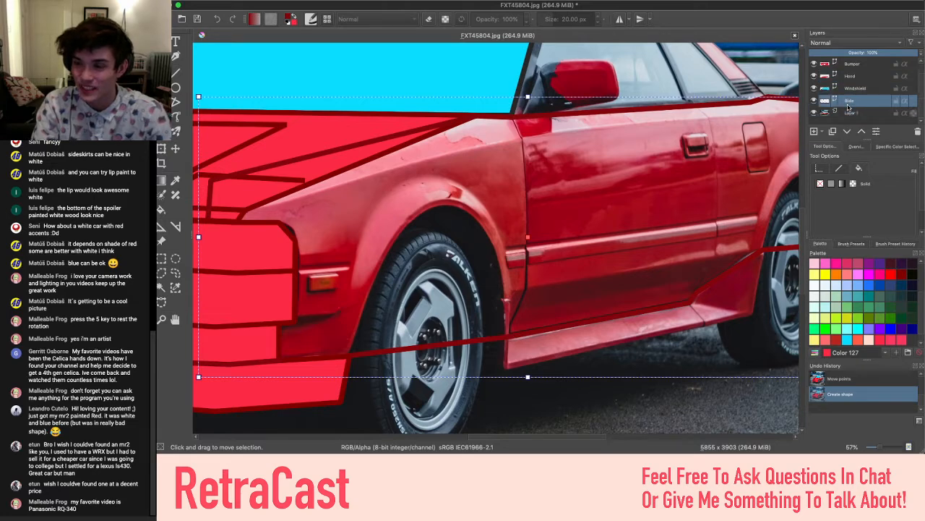
Open the side outline for node editing and convert its straight segment across the front wheel into a curve
click(546, 392)
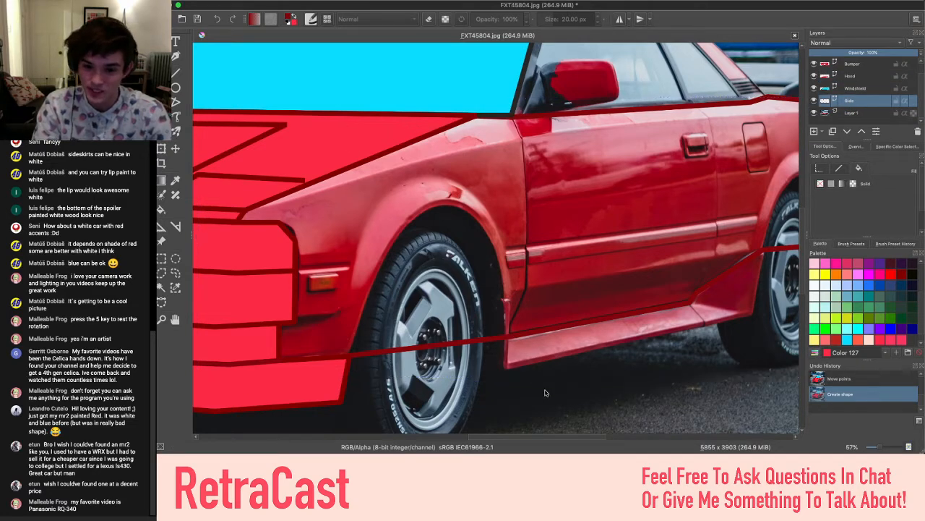
scroll(546, 393, right, 5)
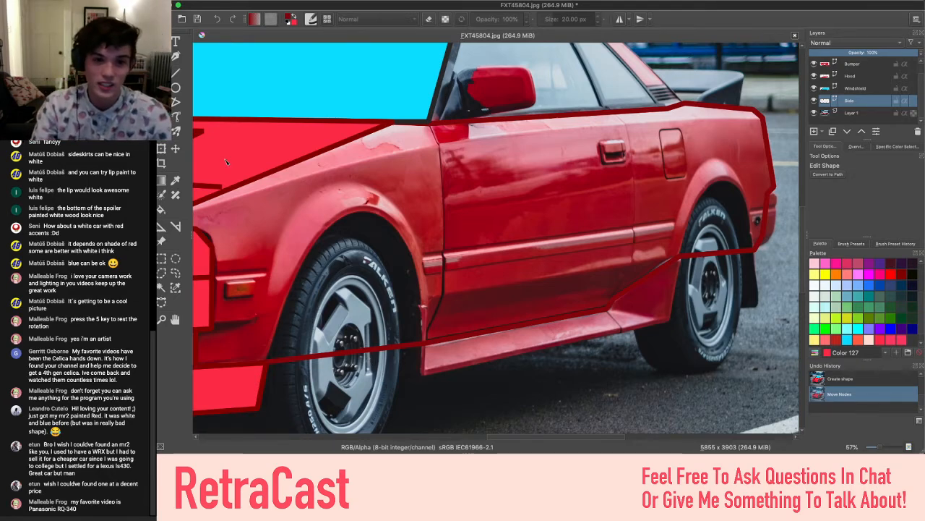
scroll(332, 387, left, 3)
scroll(331, 388, right, 1)
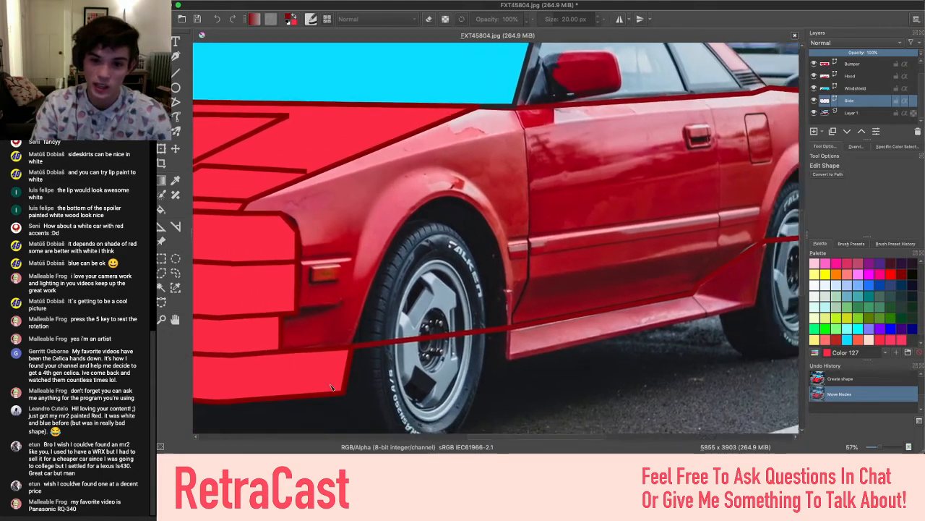
scroll(332, 388, right, 5)
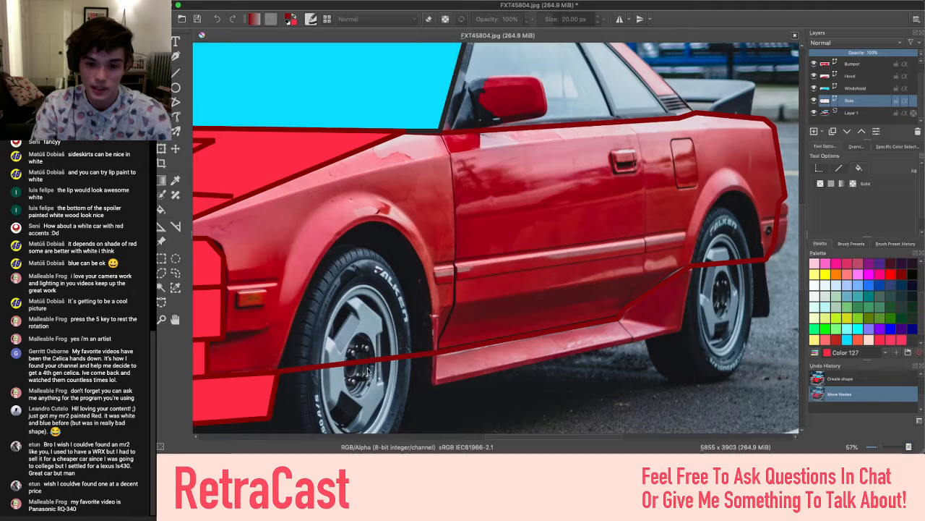
click(365, 362)
double_click(361, 362)
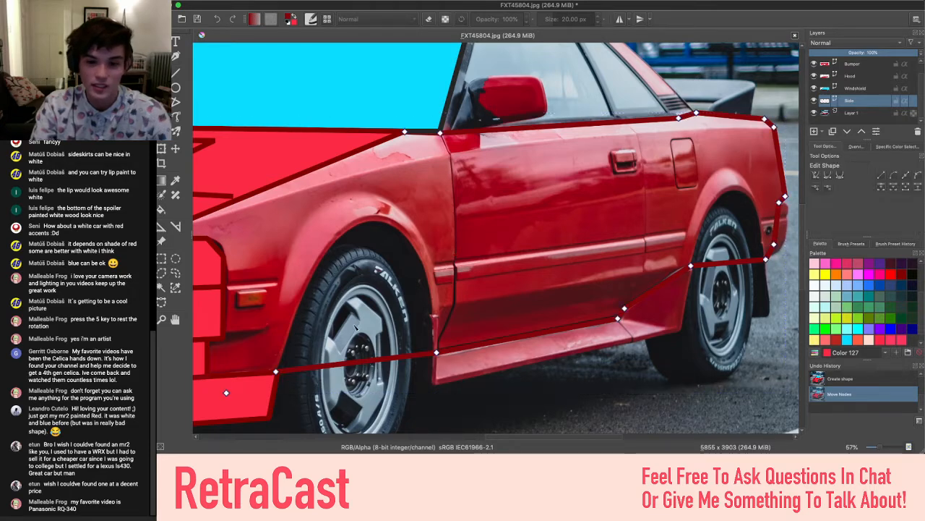
click(360, 364)
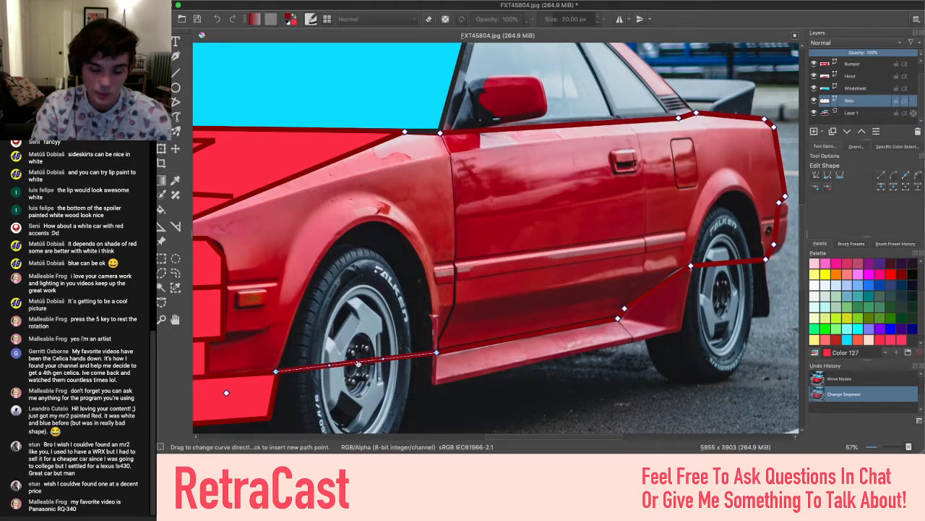
Bend the curved segment up over the front wheel and adjust both control points to follow the wheel arch
drag(359, 364, 359, 225)
drag(359, 228, 361, 226)
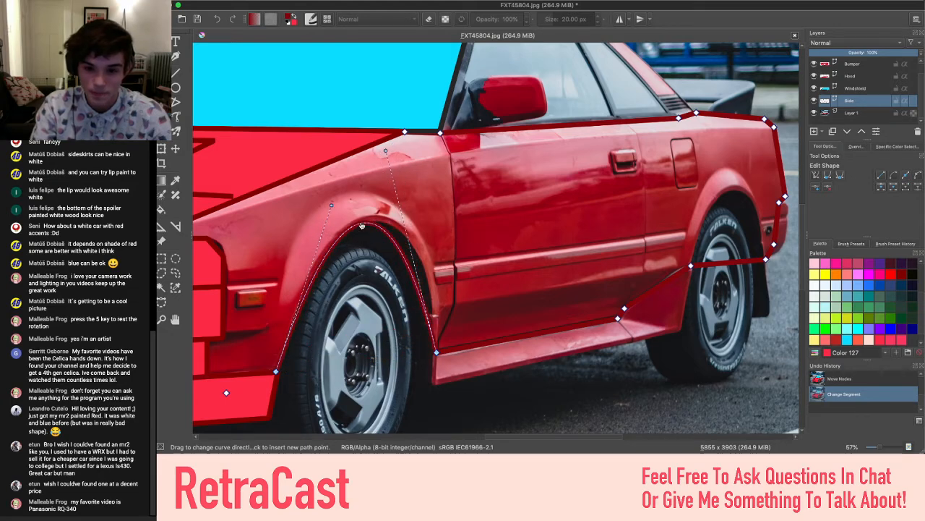
drag(385, 151, 417, 145)
drag(331, 206, 320, 203)
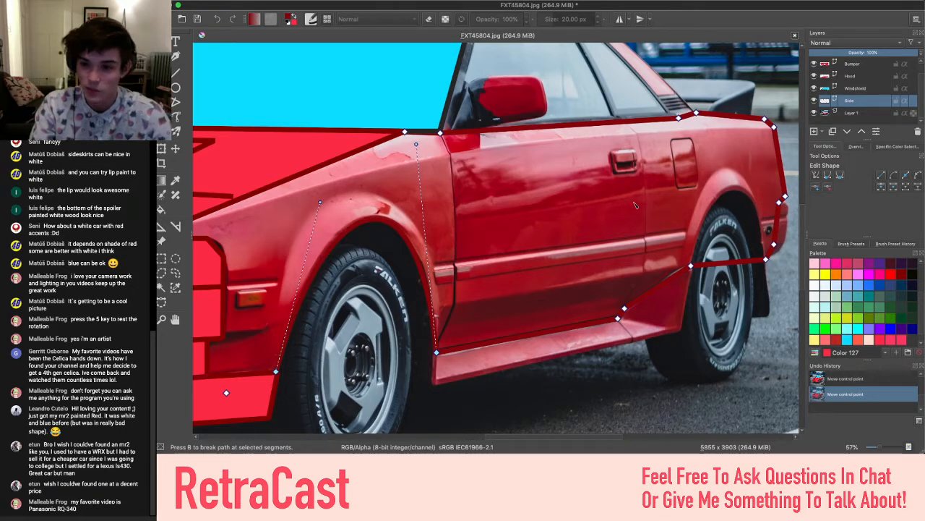
Bend the outline segment across the rear wheel upward and adjust its control points to match the rear wheel arch
drag(729, 263, 736, 189)
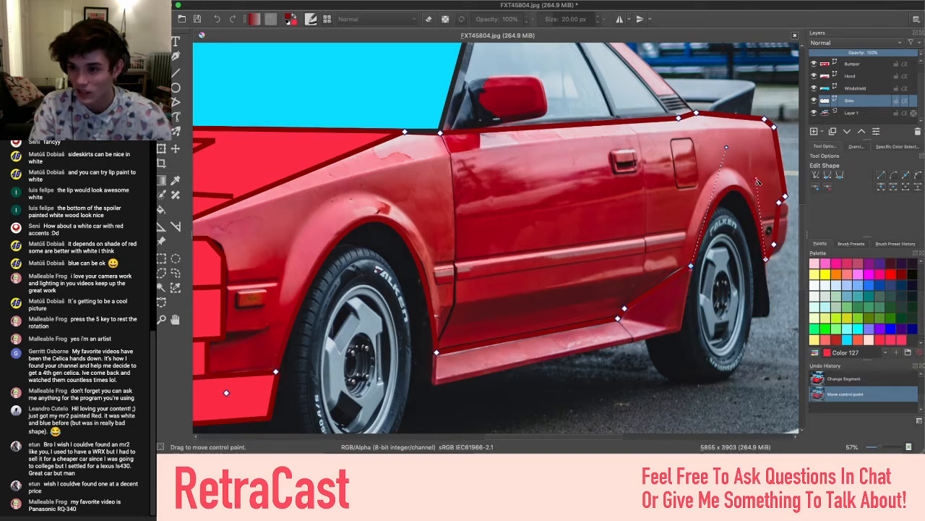
drag(758, 181, 756, 179)
click(716, 364)
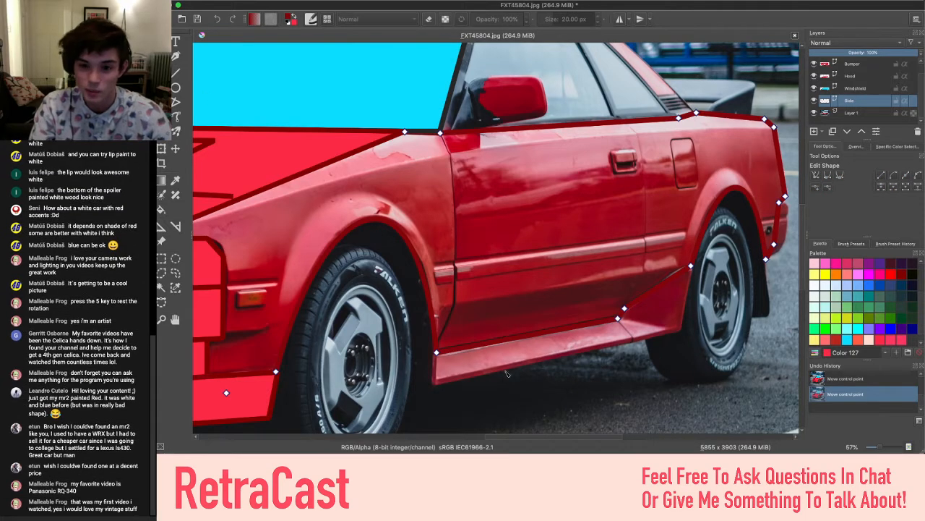
Finish editing the side outline's nodes and give the shape a solid red fill
scroll(507, 373, down, 4)
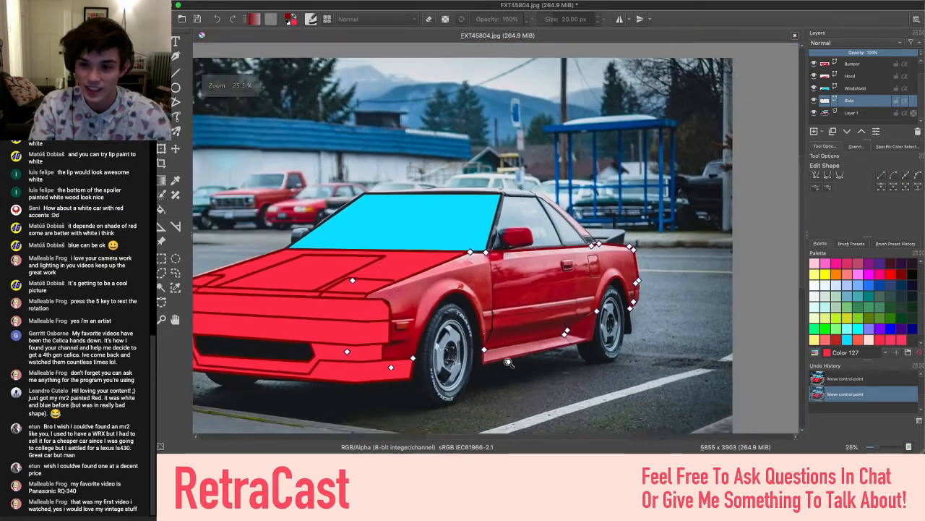
scroll(508, 362, up, 2)
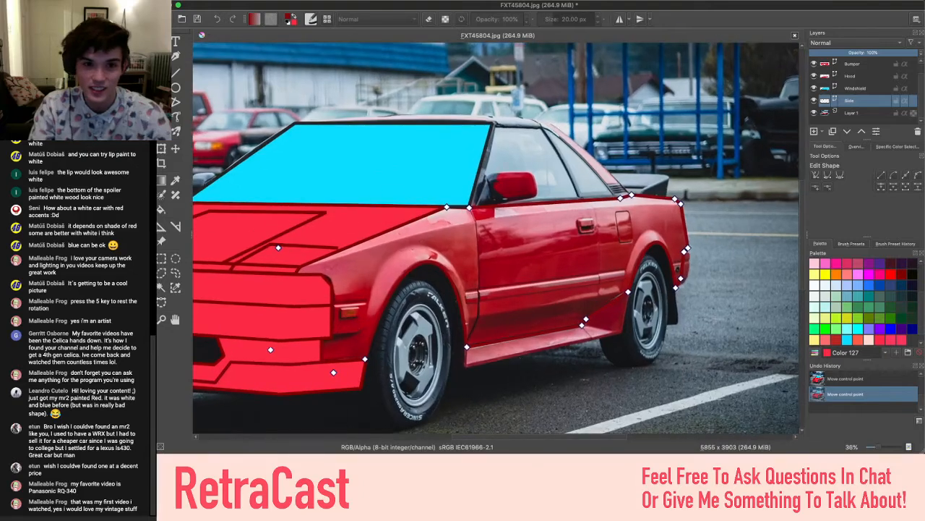
key(Return)
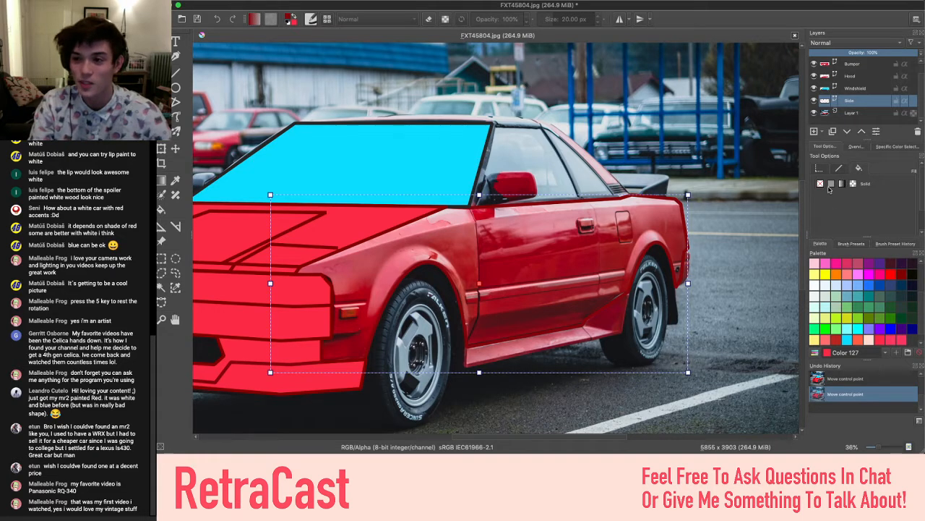
click(830, 185)
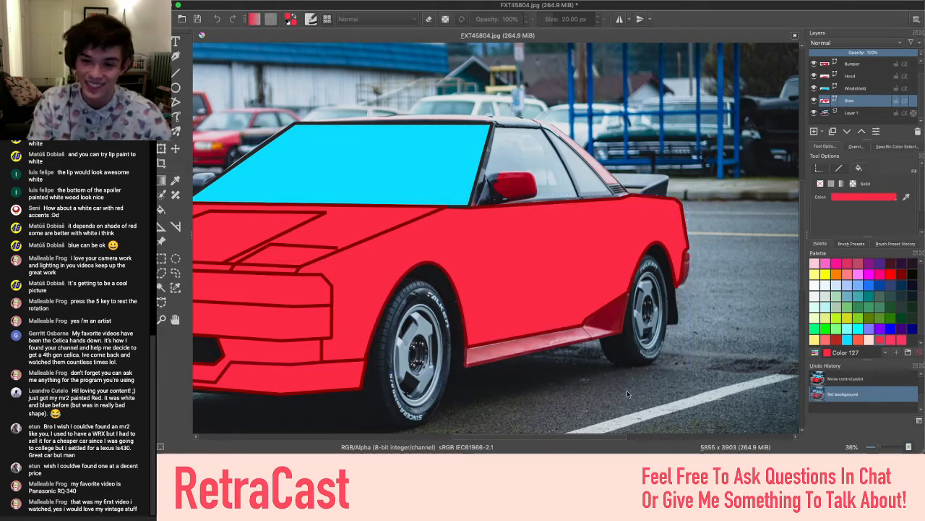
Examine the filled side panel against the hood, bumper and wheels, from the full car to close range and in a rotated view
scroll(628, 394, down, 5)
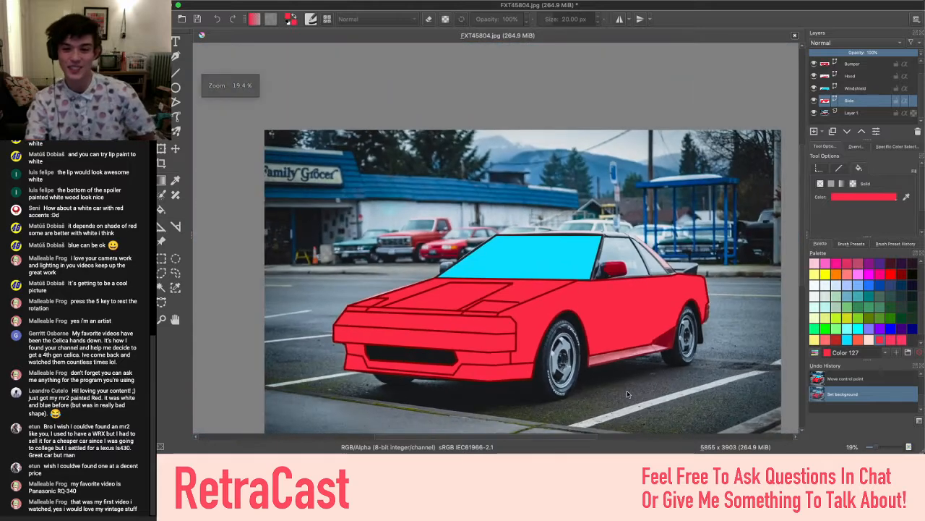
scroll(628, 394, up, 3)
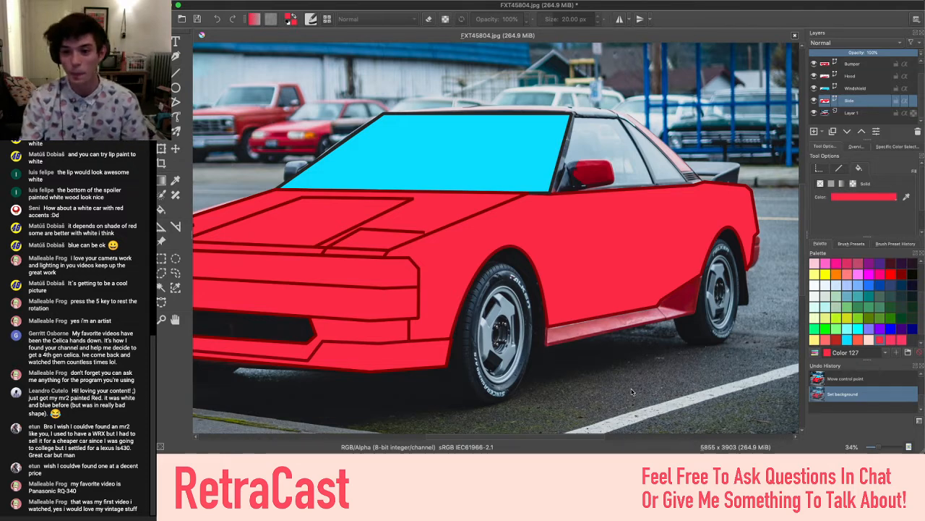
scroll(627, 386, up, 2)
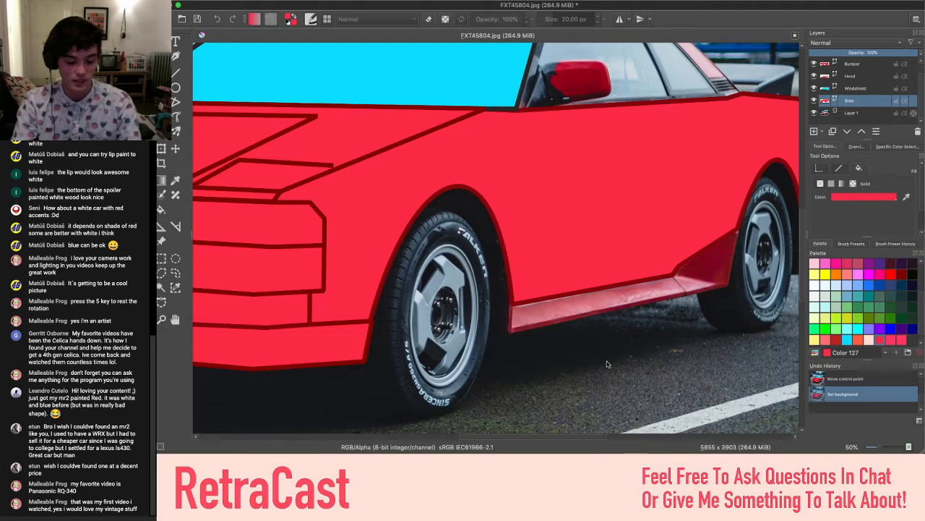
key(4)
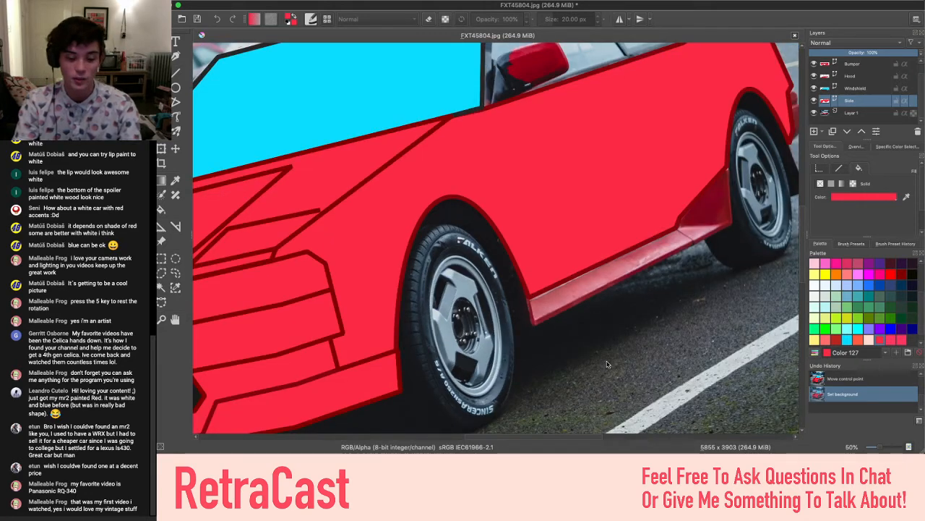
key(4)
key(5)
scroll(607, 364, up, 2)
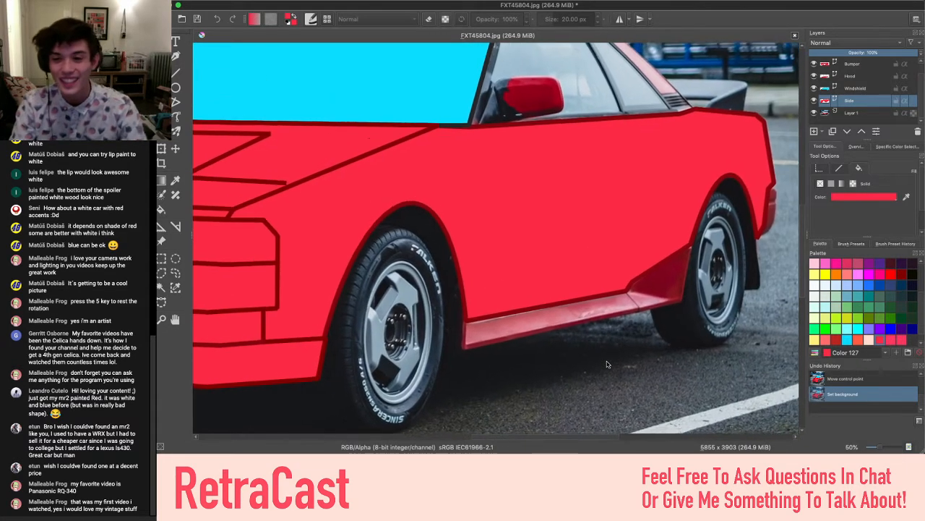
scroll(607, 364, down, 3)
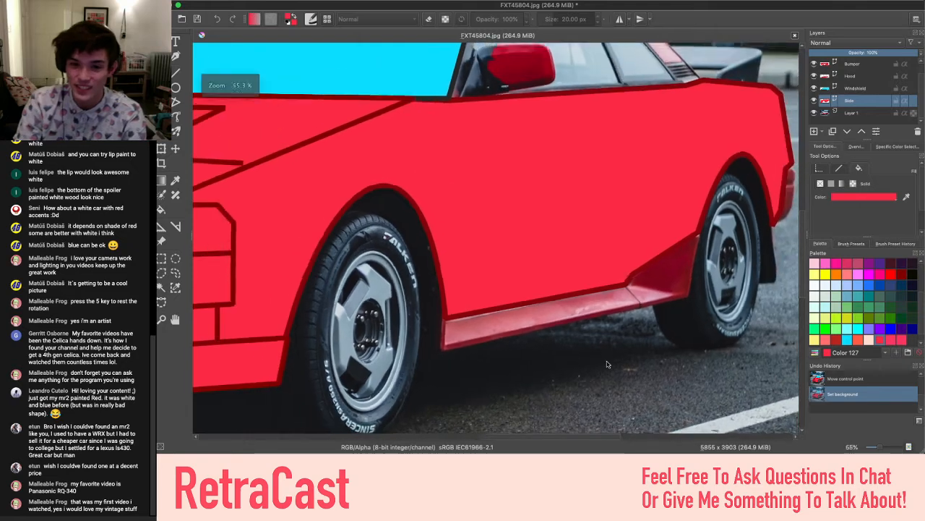
scroll(607, 364, left, 2)
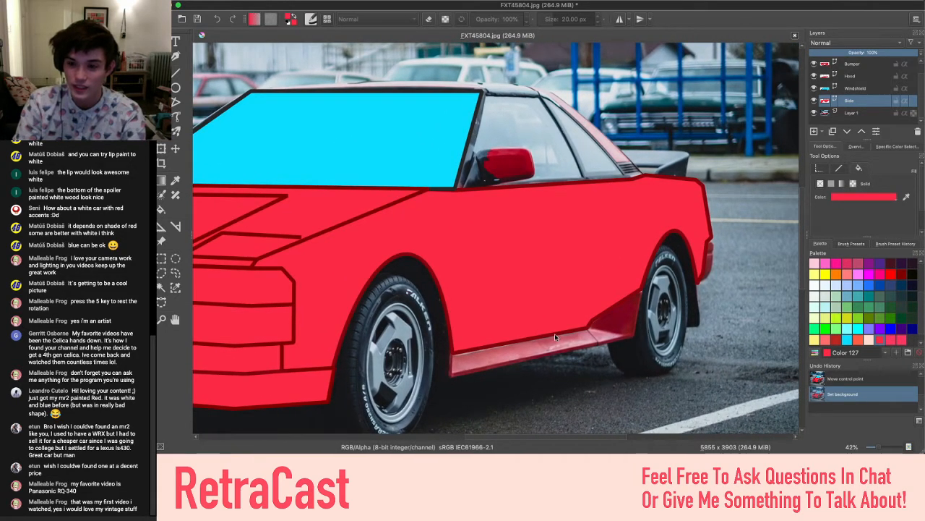
scroll(554, 333, up, 2)
scroll(555, 333, down, 2)
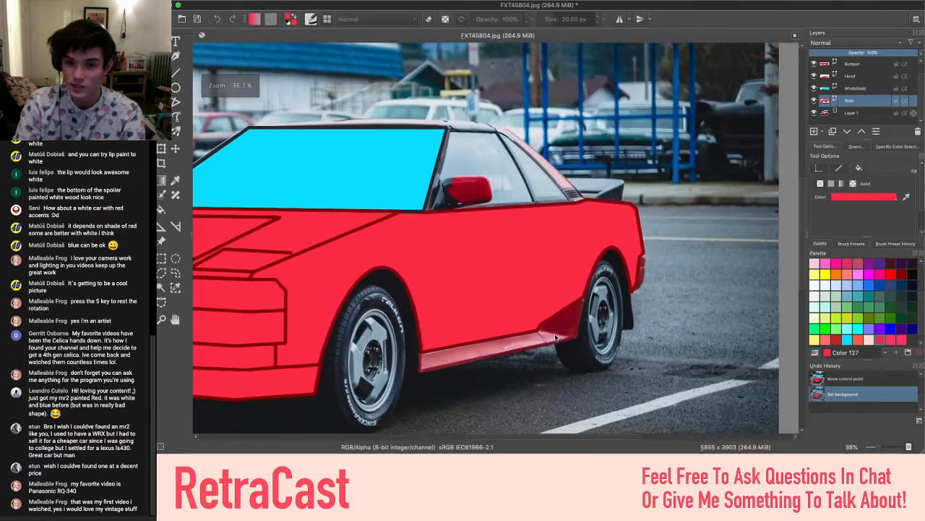
Lower the Side layer's opacity to about half and bring the door area into close view
scroll(554, 334, up, 3)
drag(875, 54, 872, 52)
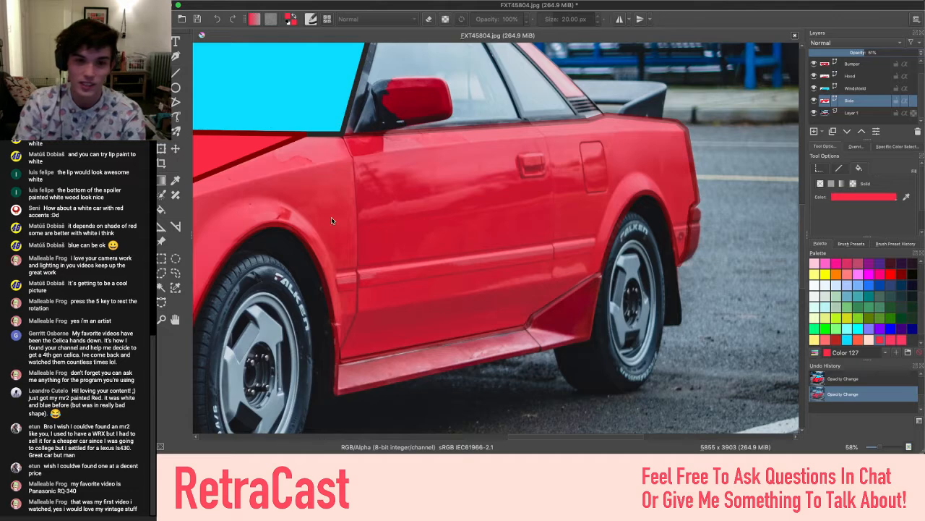
scroll(332, 221, up, 3)
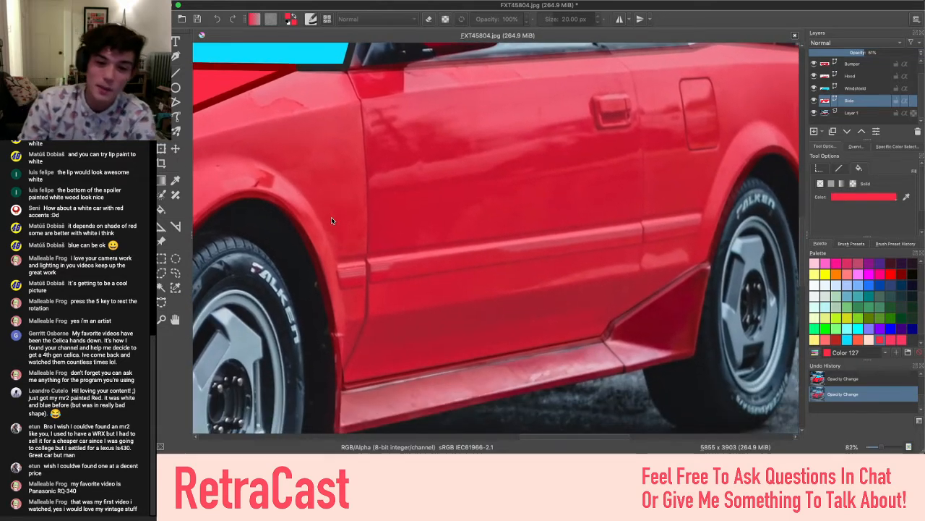
drag(347, 144, 369, 172)
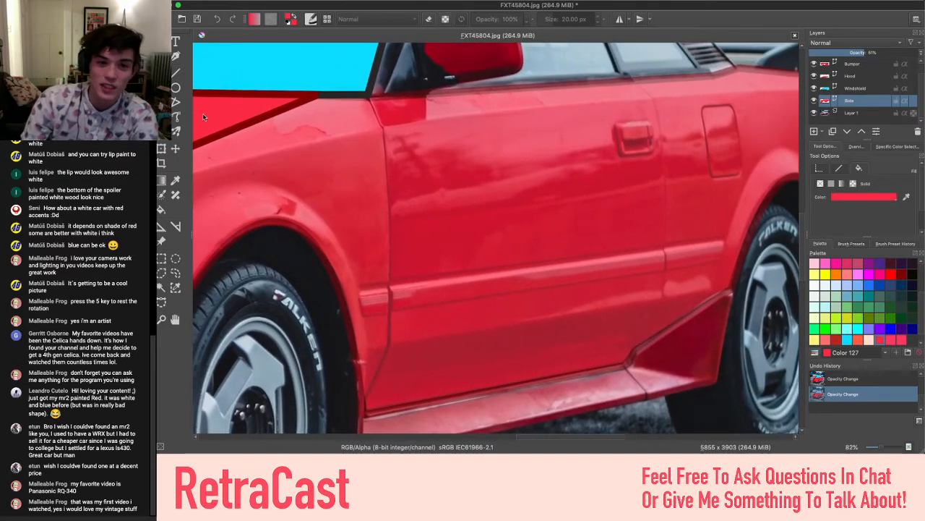
click(175, 103)
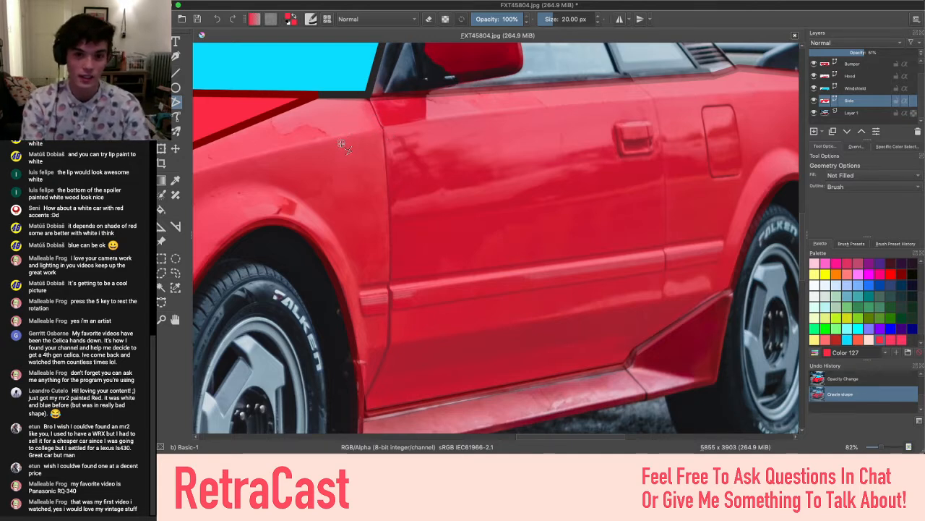
click(369, 99)
click(382, 129)
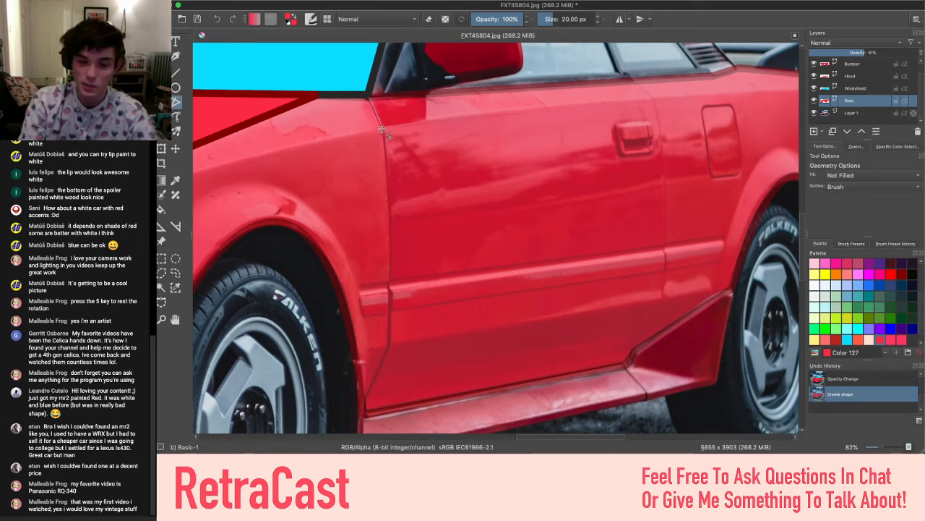
click(389, 345)
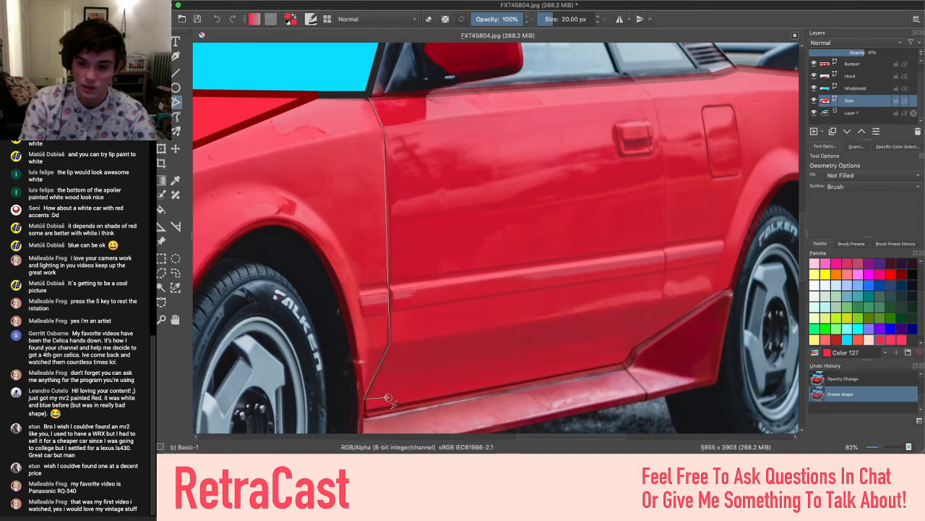
double_click(365, 398)
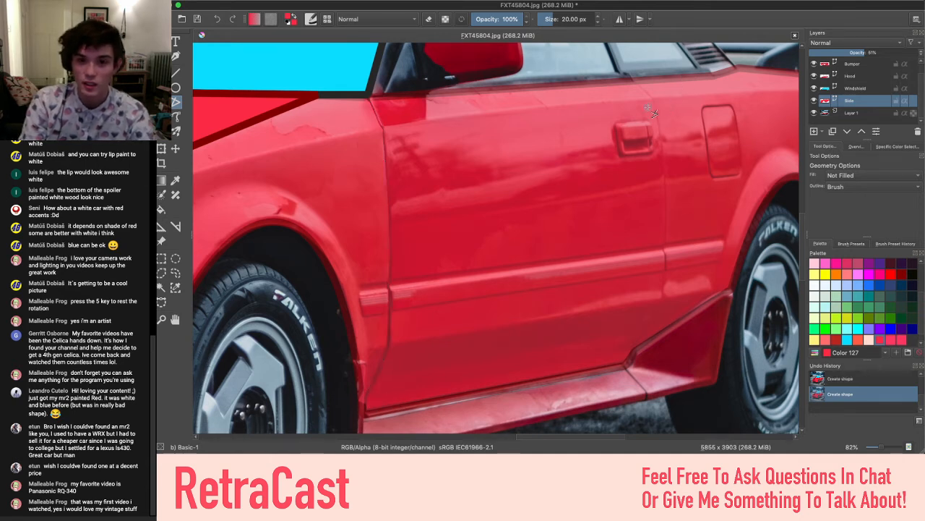
key(ctrl+z)
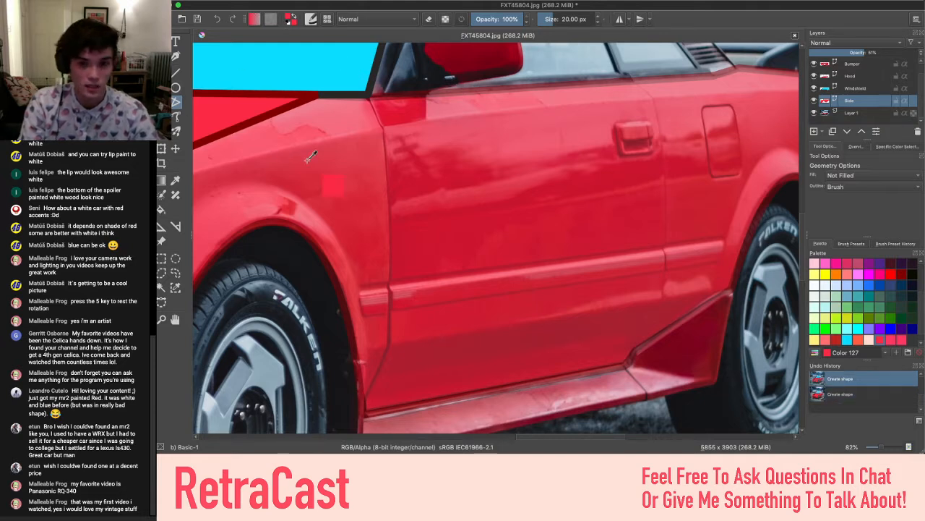
Pick the dark red of the hood outline and trace the door's front seam as an unfilled polyline down to the side skirt
ctrl+click(281, 110)
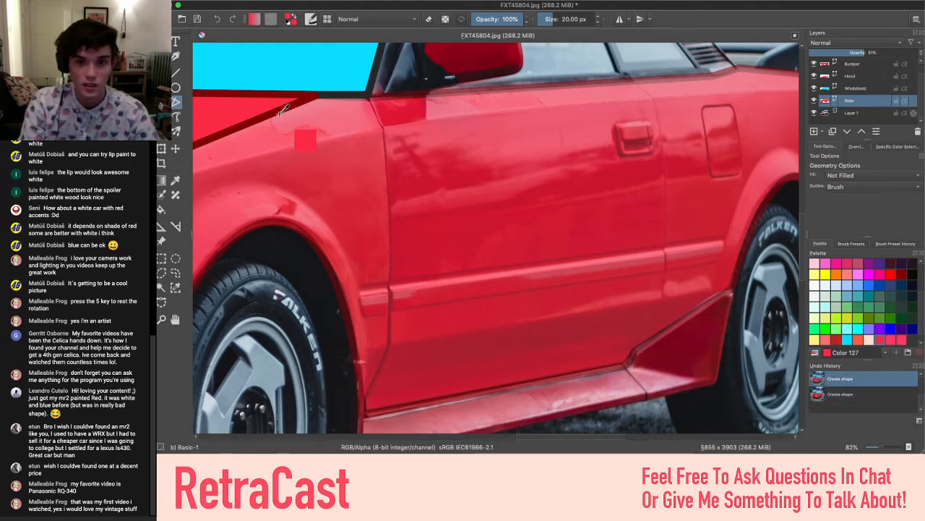
click(368, 98)
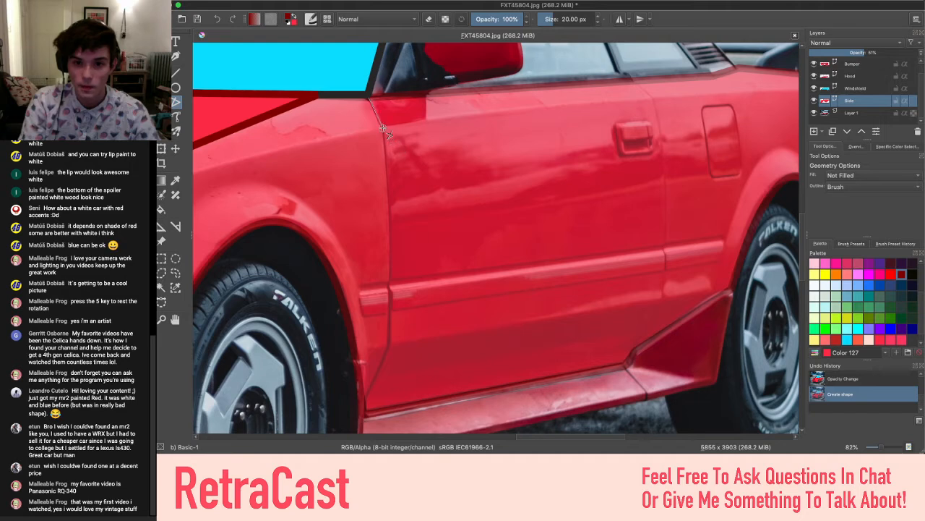
click(383, 128)
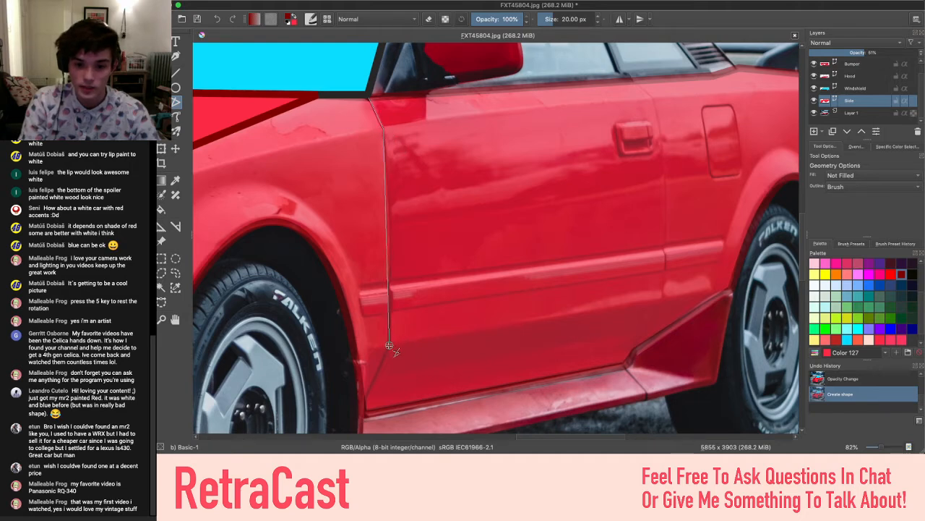
click(387, 350)
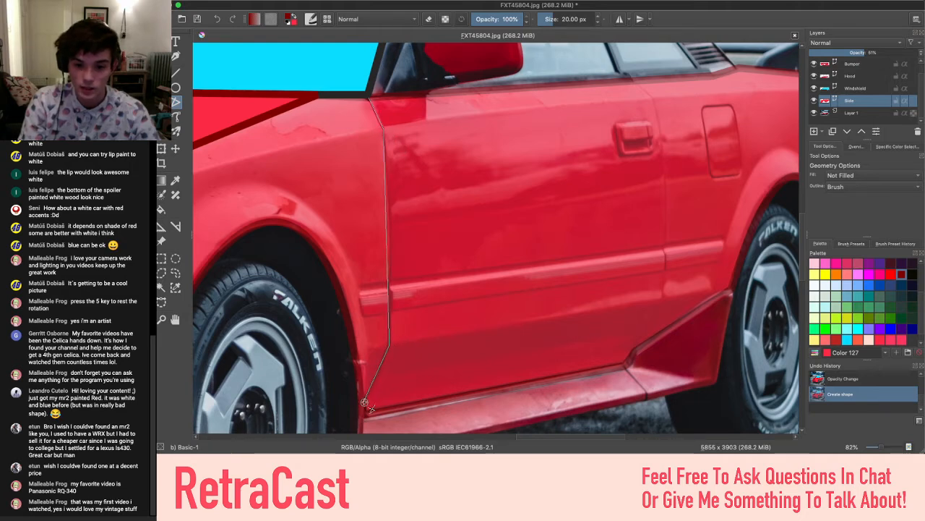
click(364, 402)
key(Return)
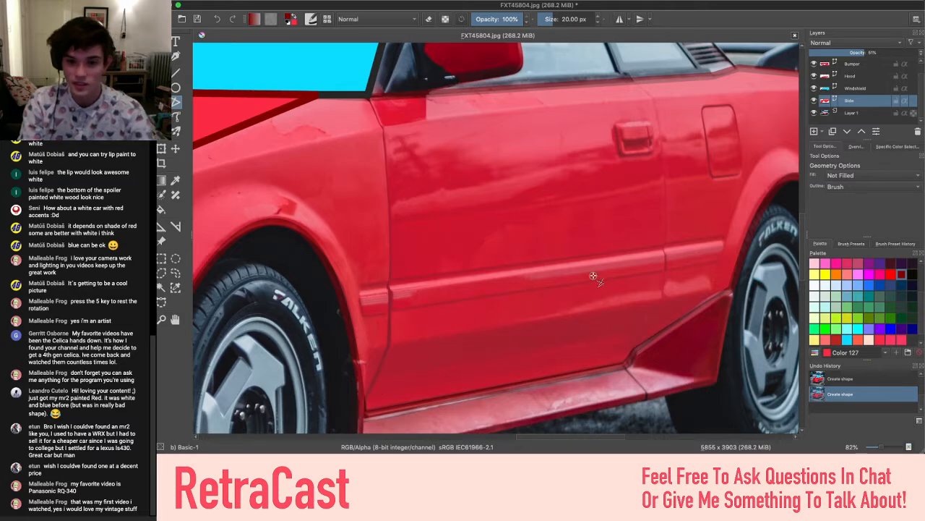
Trace the door's rear seam as an unfilled polyline from the window line down to the side skirt, and restore the Side layer to 100% opacity
scroll(597, 276, right, 2)
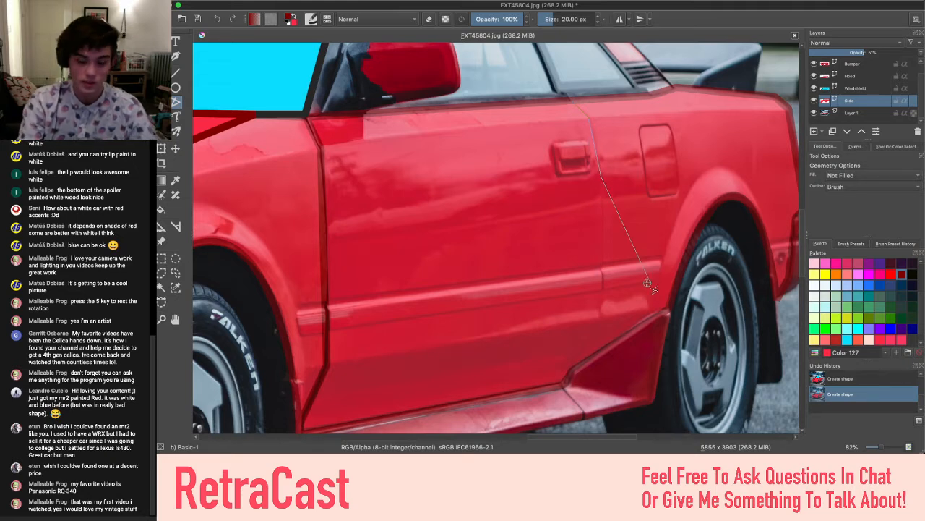
key(ctrl+z)
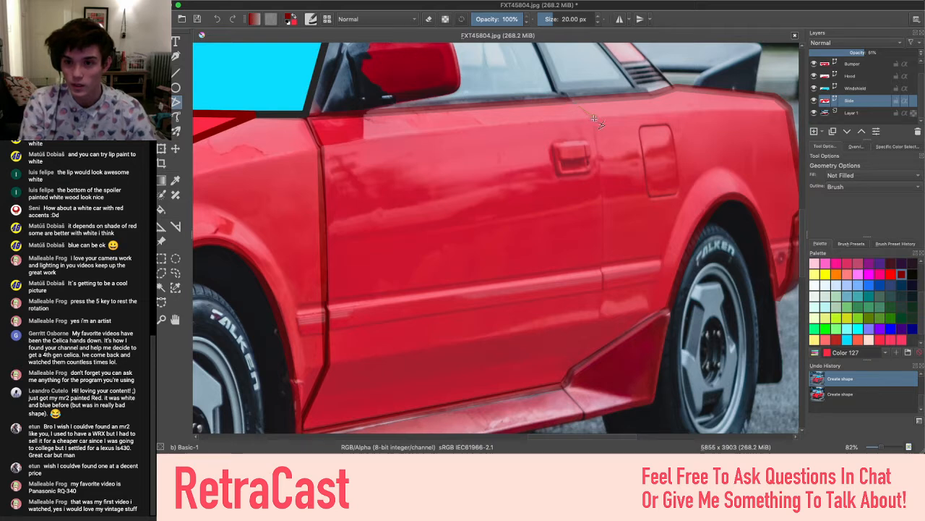
click(593, 118)
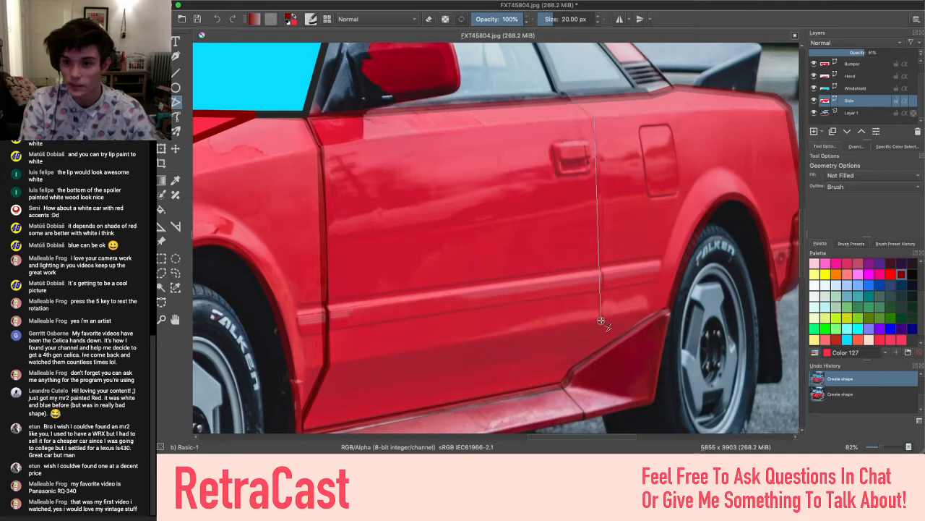
click(601, 321)
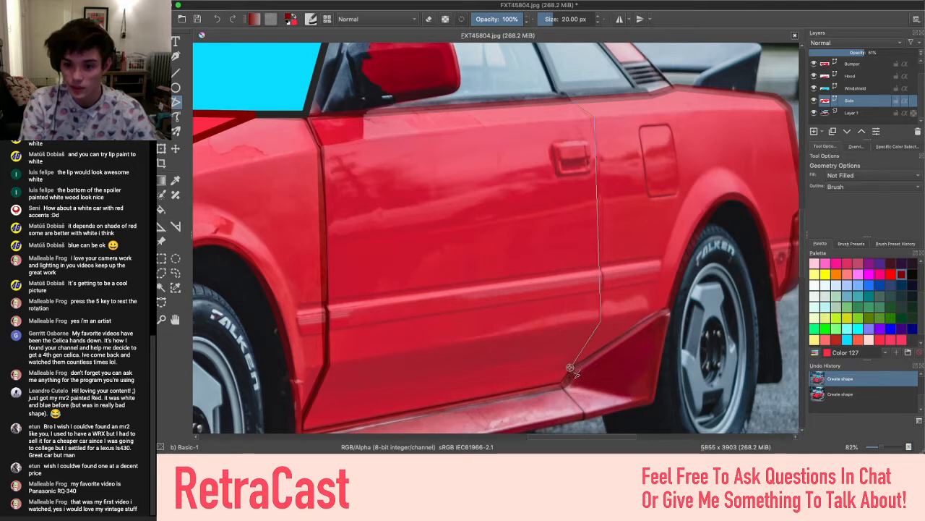
double_click(572, 371)
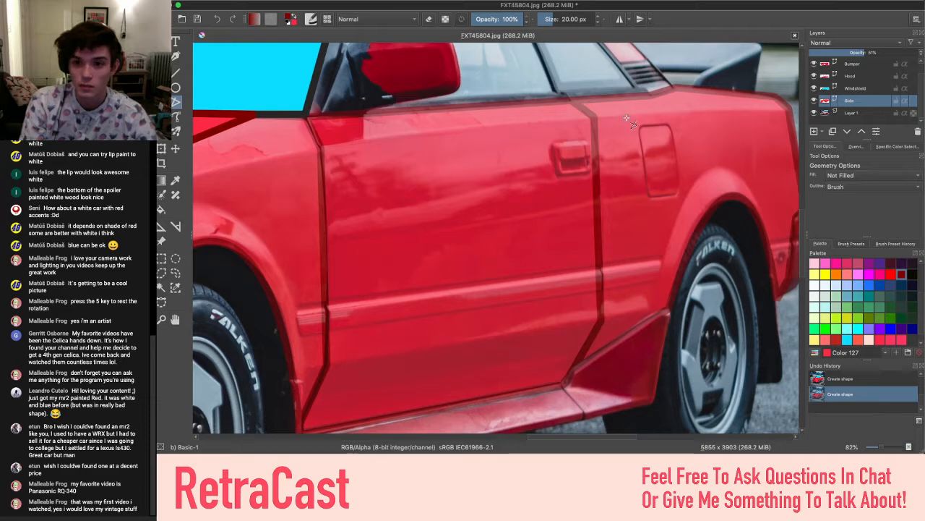
drag(855, 52, 920, 52)
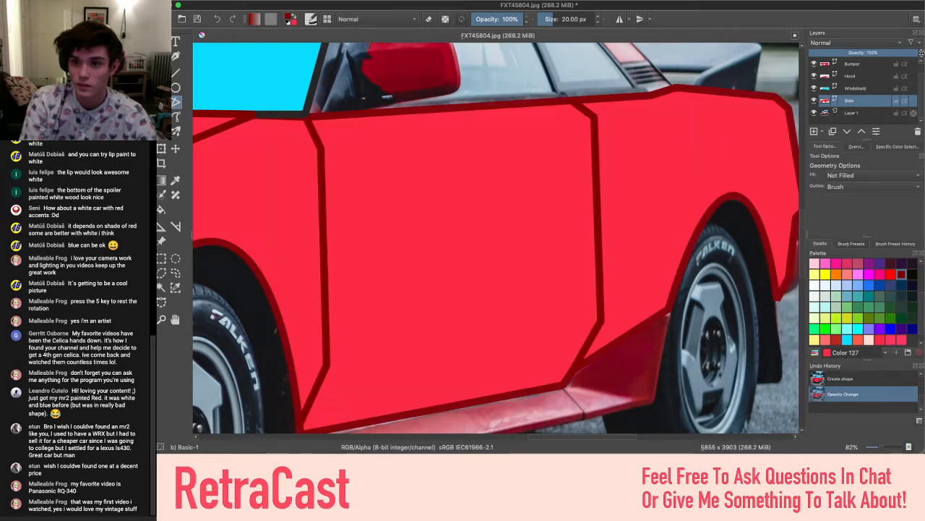
Examine the whole traced car at full opacity, comparing the door seams with the hood, bumper and wheels
scroll(436, 268, down, 5)
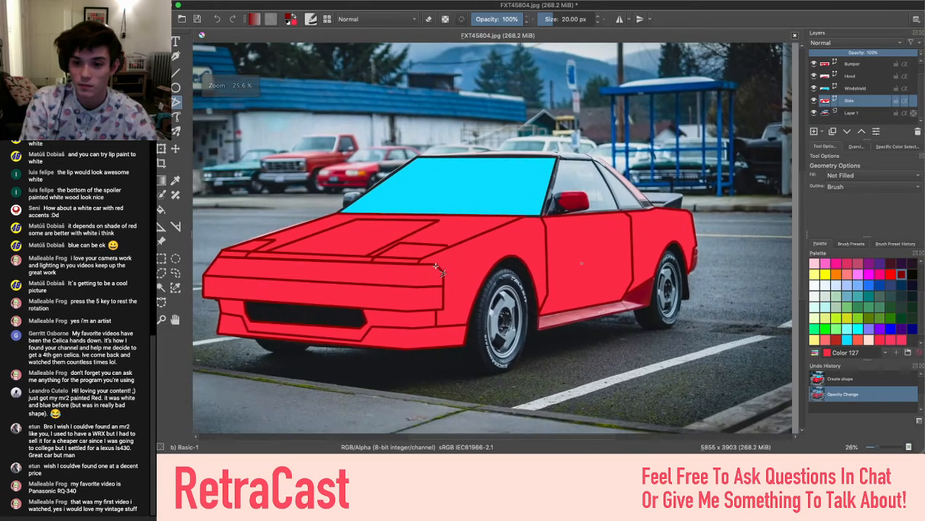
scroll(436, 267, left, 2)
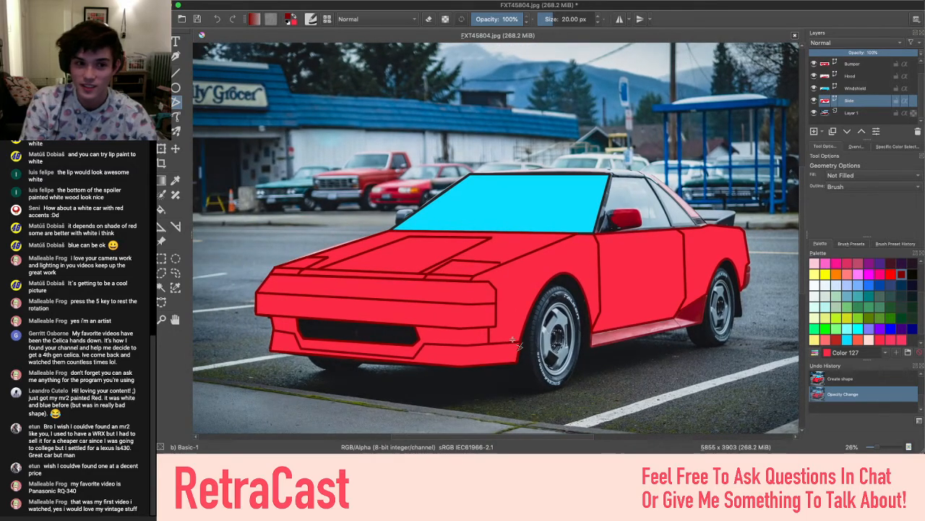
scroll(561, 386, up, 2)
scroll(519, 346, down, 3)
scroll(512, 340, up, 3)
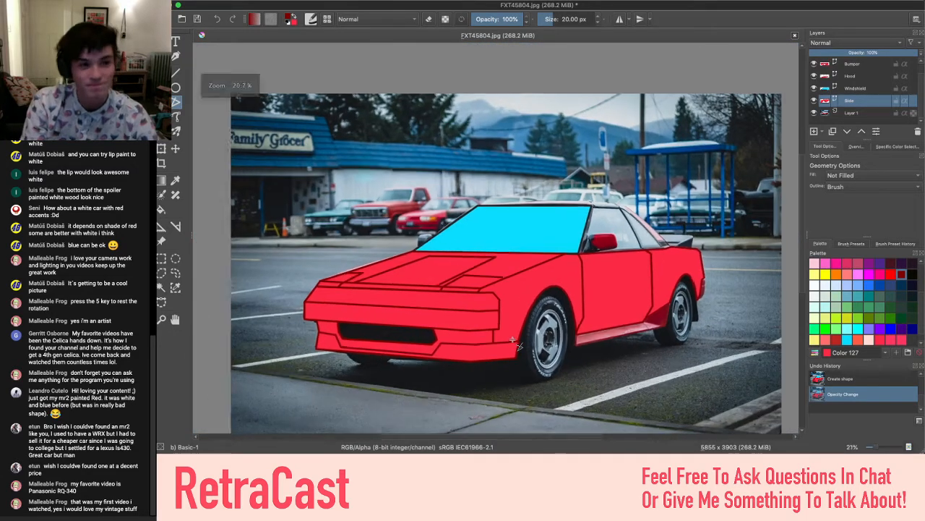
scroll(512, 341, down, 1)
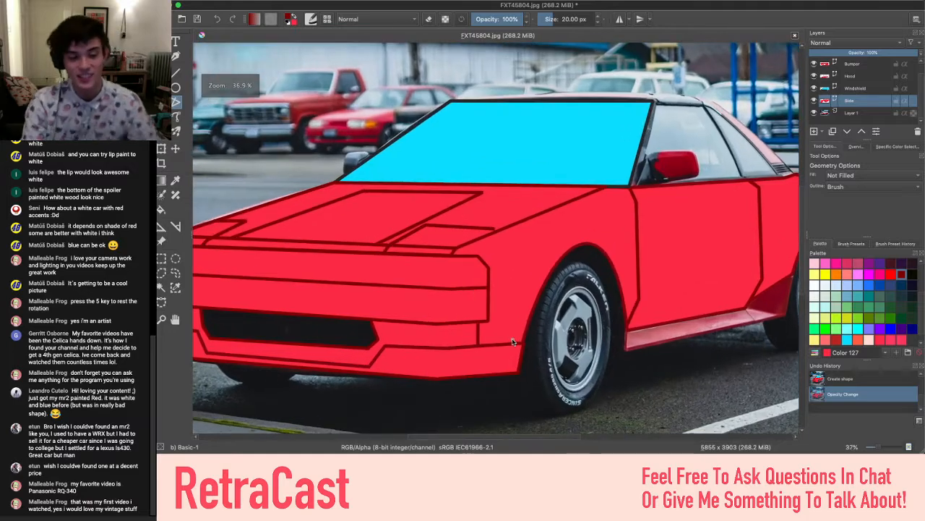
scroll(512, 342, down, 2)
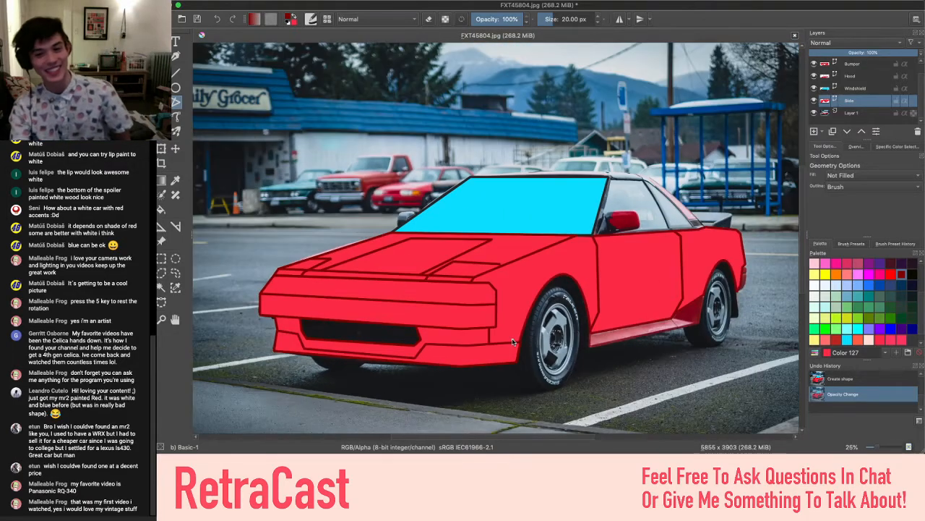
scroll(512, 341, up, 1)
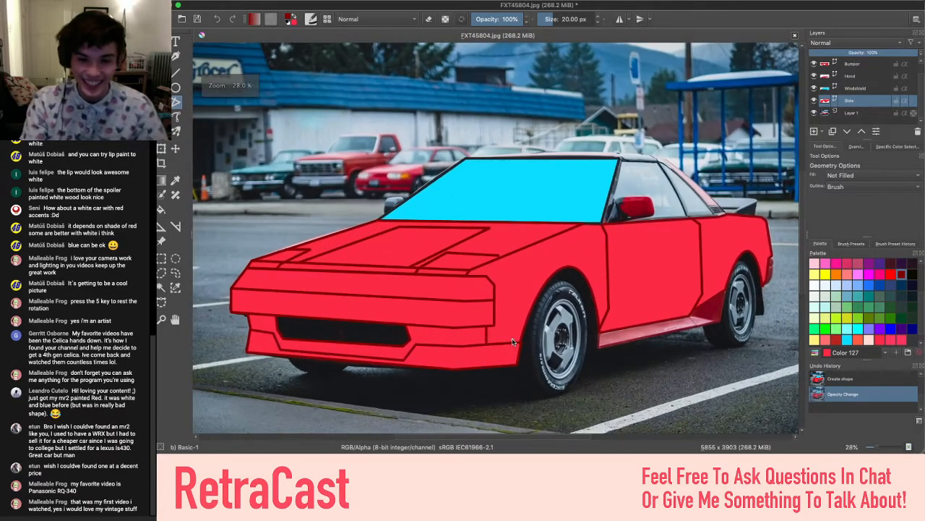
scroll(512, 342, right, 2)
scroll(512, 341, left, 3)
scroll(512, 341, right, 2)
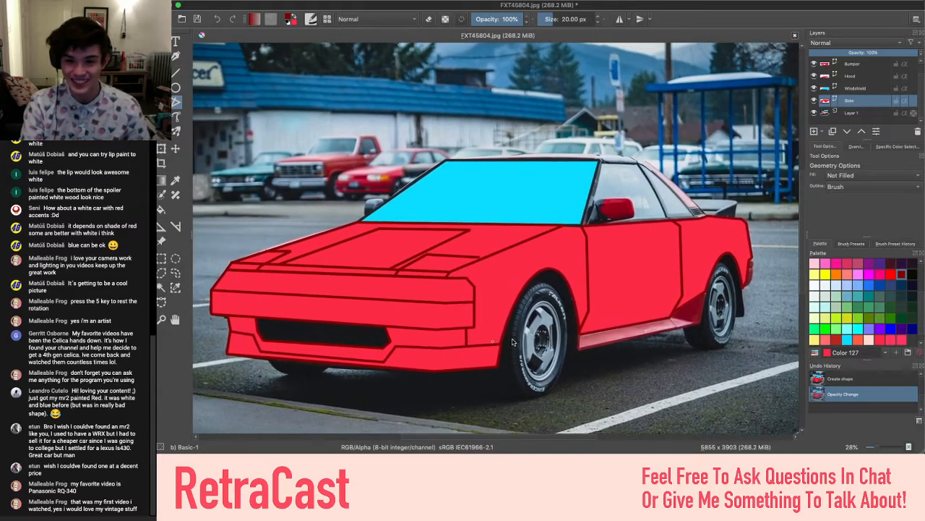
scroll(604, 359, down, 2)
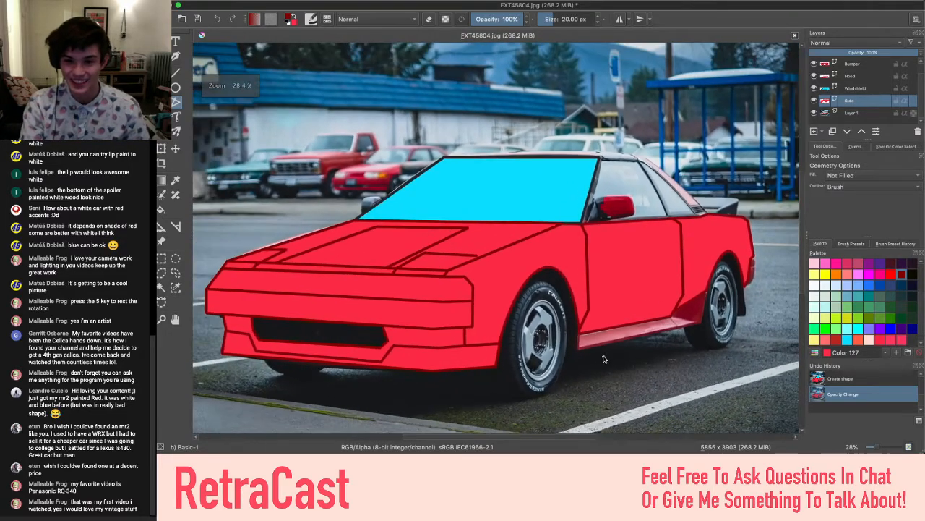
scroll(605, 360, up, 2)
scroll(604, 360, left, 2)
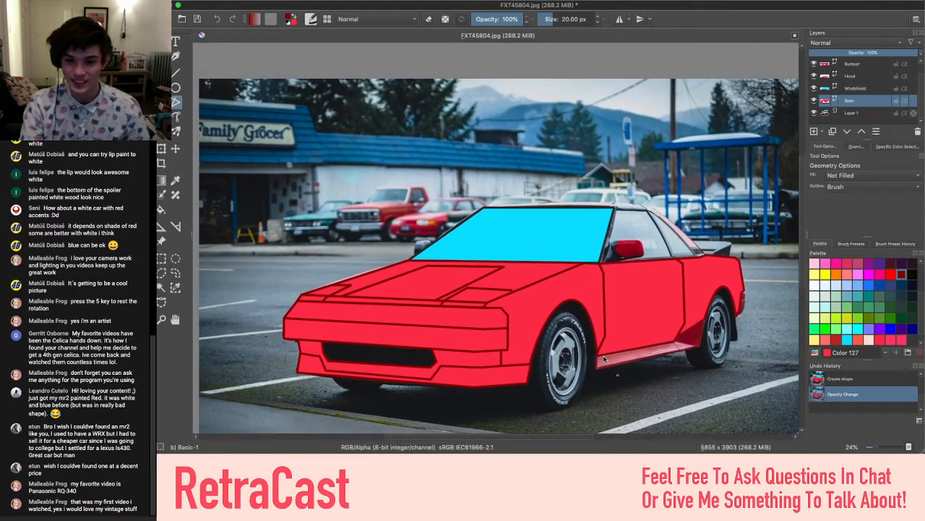
scroll(604, 359, right, 4)
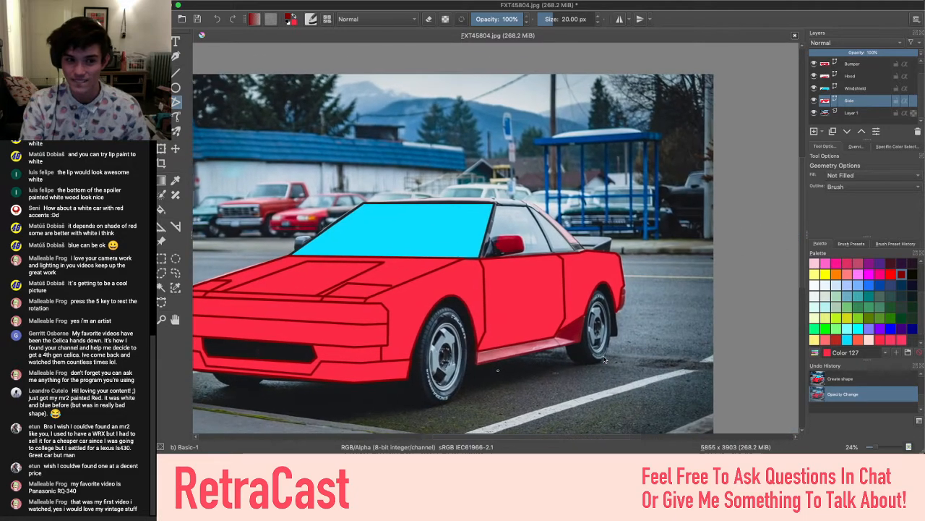
scroll(605, 360, left, 1)
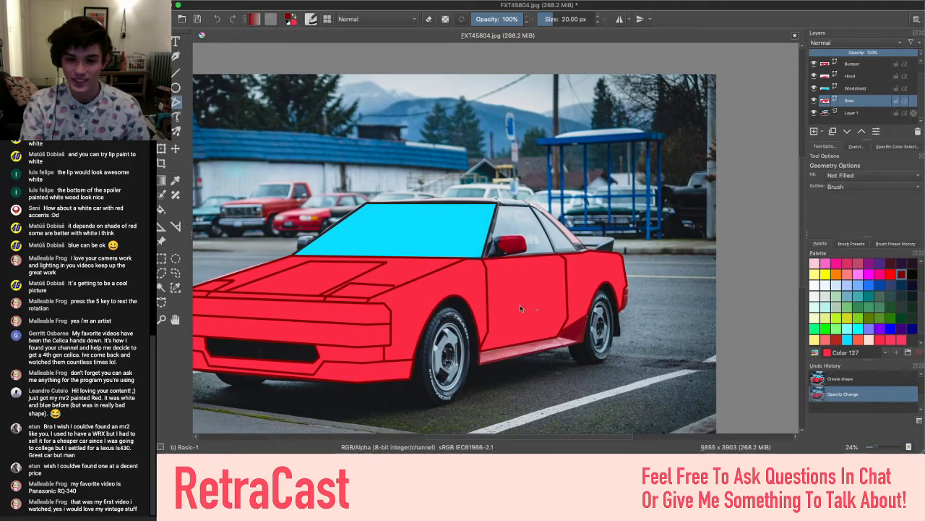
Examine the door, side skirt and rear quarter at closer range for parts of the side still untraced
scroll(521, 309, up, 5)
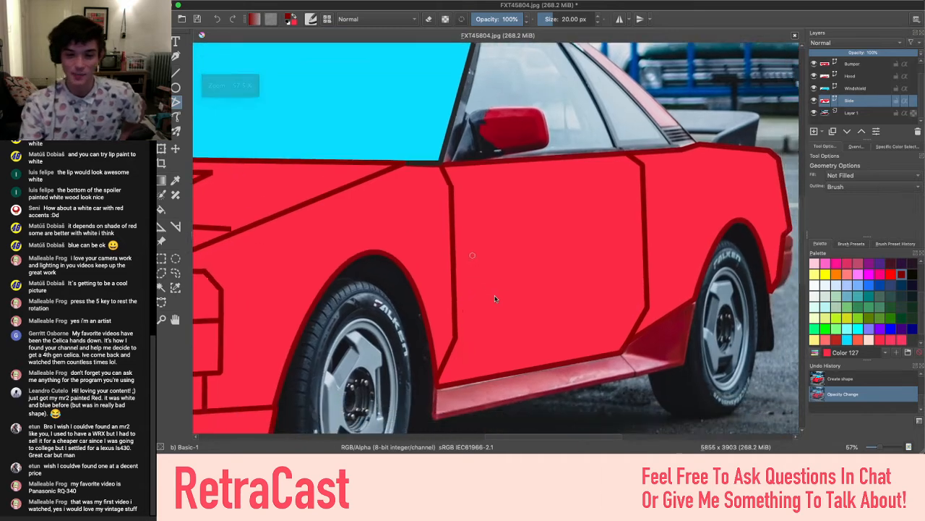
scroll(495, 296, down, 3)
scroll(494, 296, right, 2)
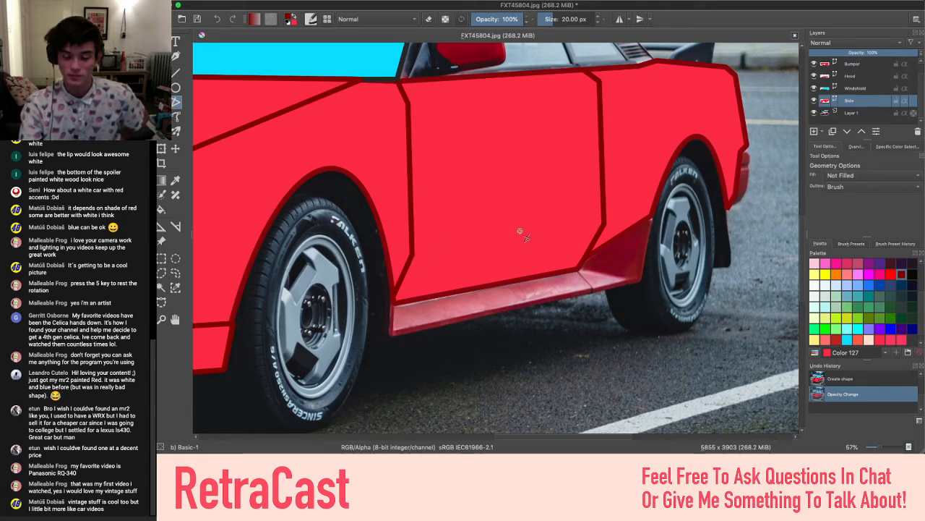
scroll(522, 234, down, 3)
scroll(522, 235, left, 10)
scroll(522, 234, up, 3)
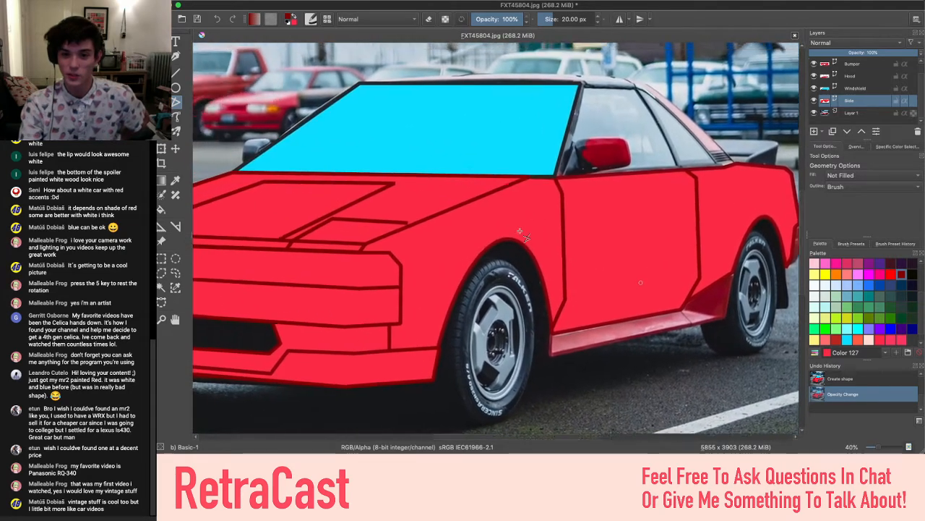
scroll(522, 234, right, 8)
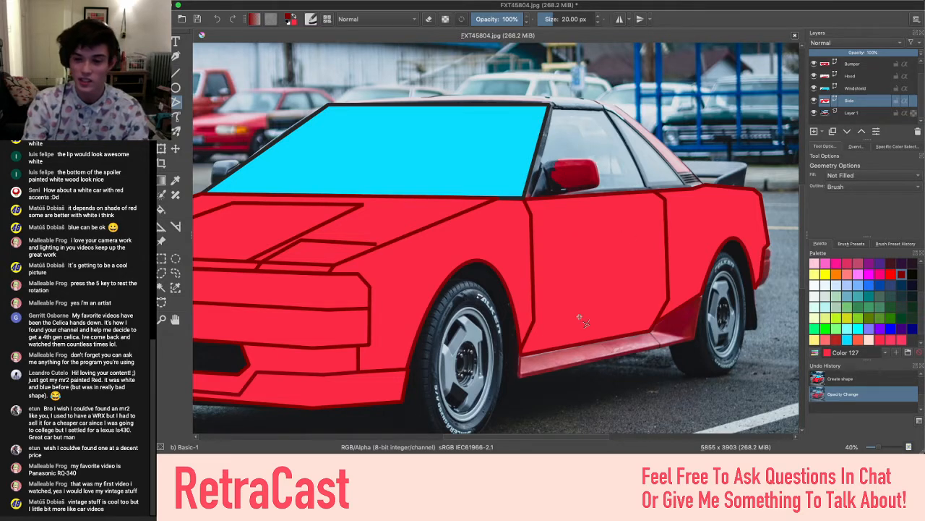
scroll(579, 316, up, 3)
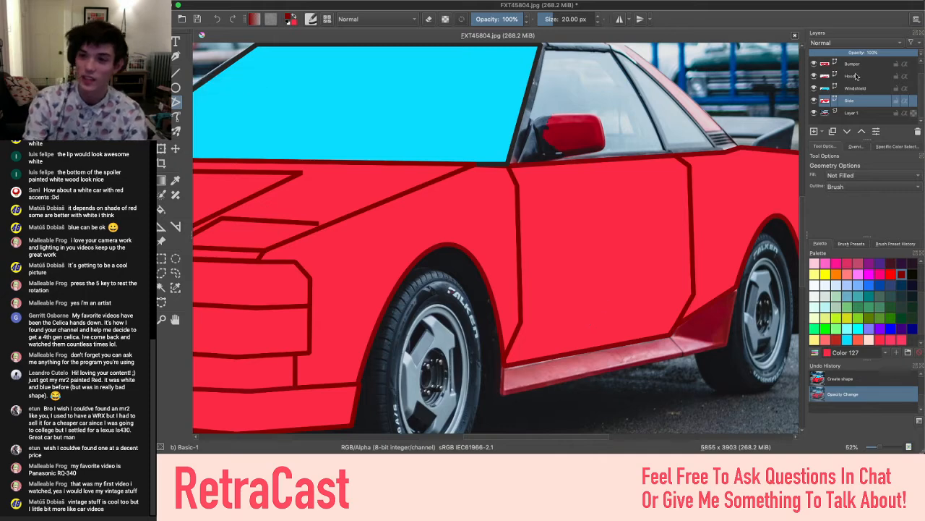
scroll(507, 283, right, 5)
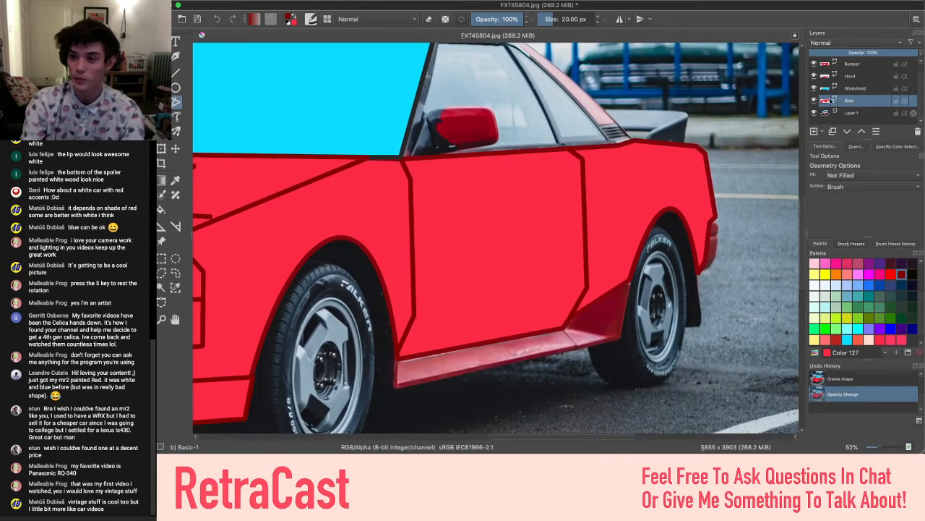
mouse_move(815, 103)
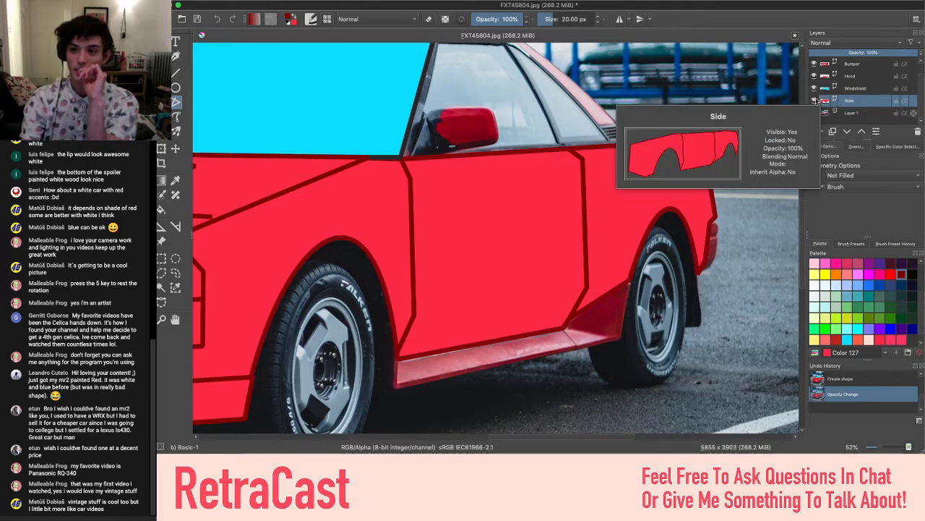
scroll(663, 164, left, 1)
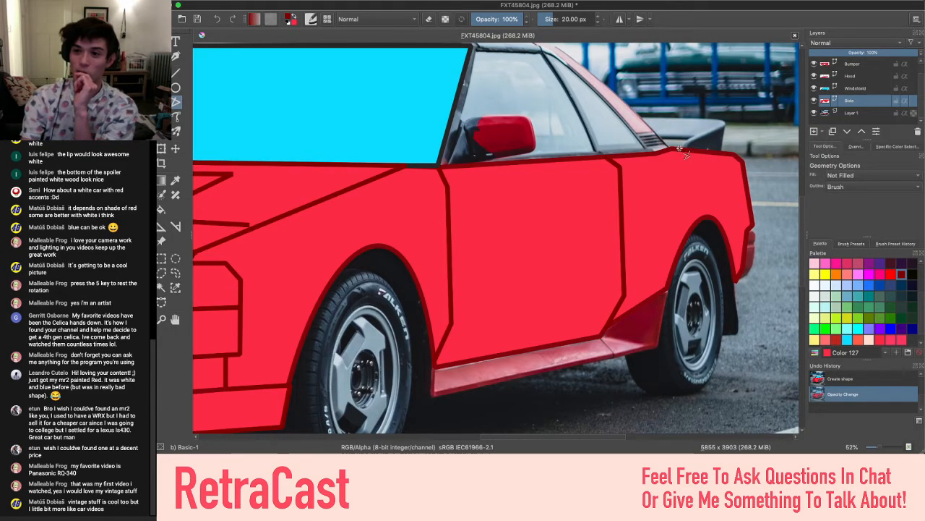
Reduce the Side layer's opacity to about half so the photo's door and skirt details show through
click(868, 52)
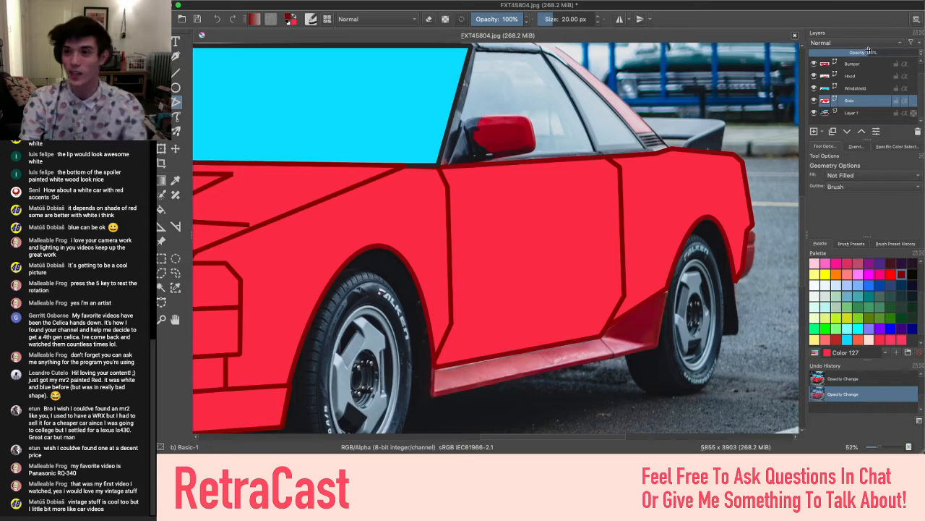
scroll(494, 291, up, 3)
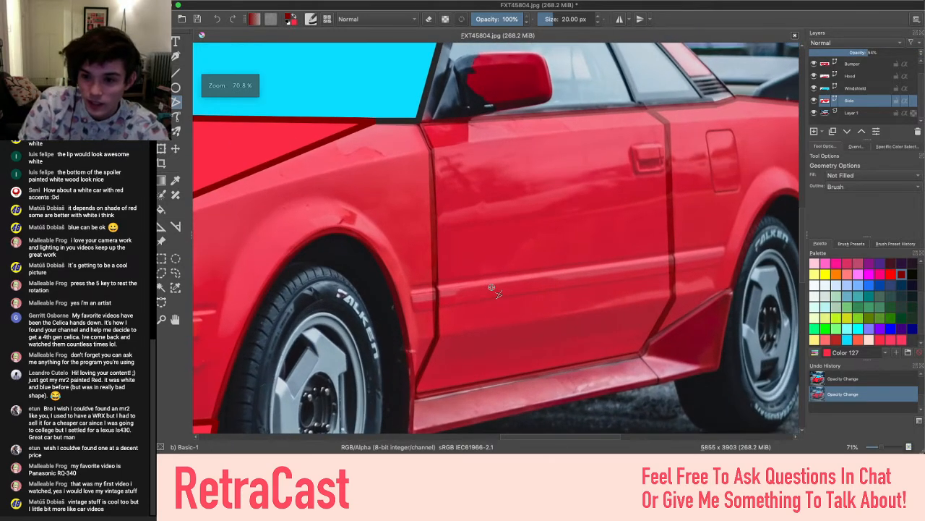
scroll(501, 287, left, 5)
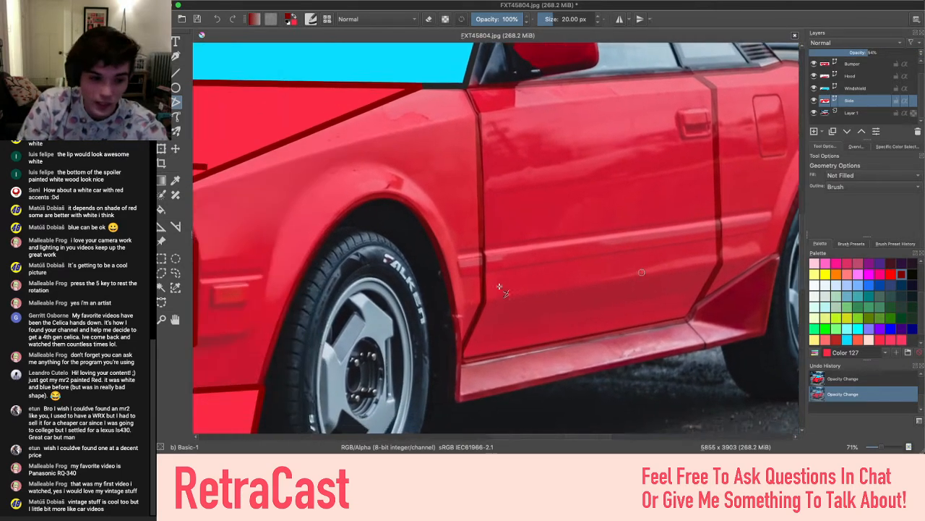
scroll(500, 286, right, 5)
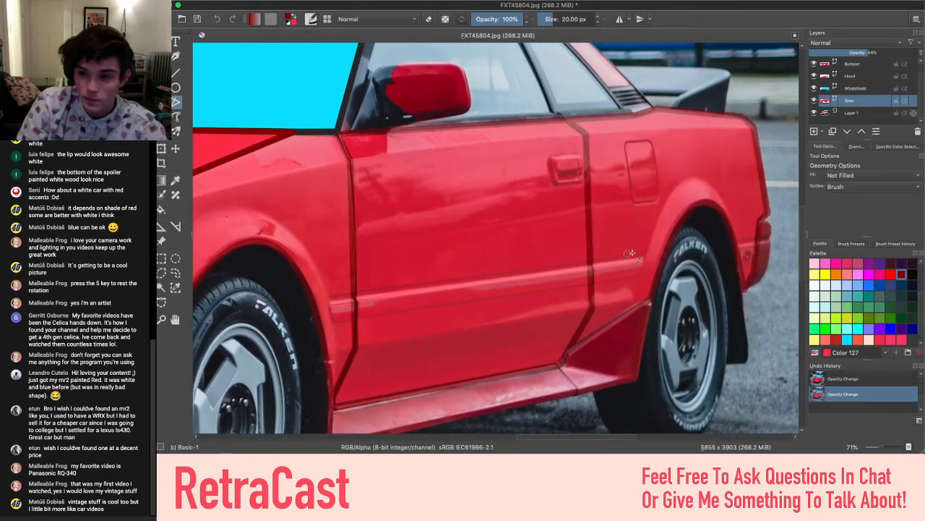
Examine the photo's side details through the translucent panel, from the door and front fender out to most of the car
scroll(526, 189, up, 2)
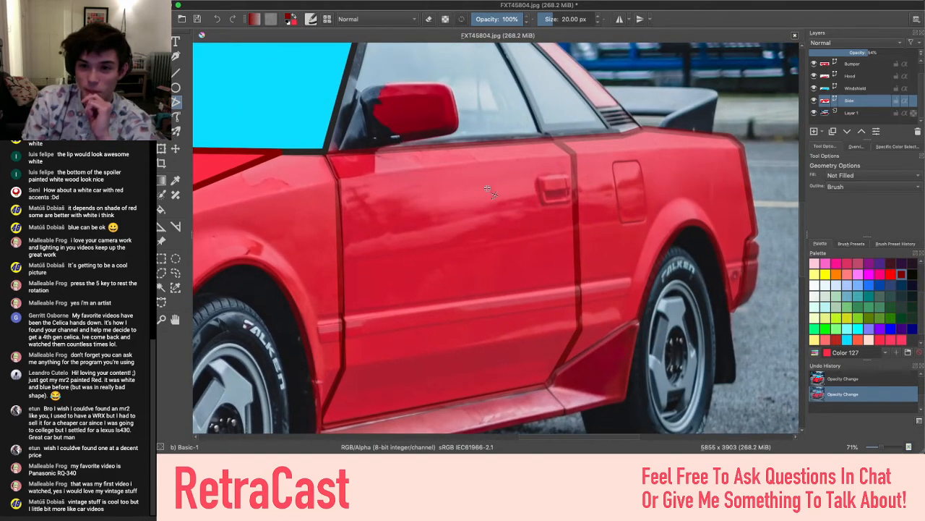
scroll(487, 189, right, 4)
scroll(487, 189, left, 5)
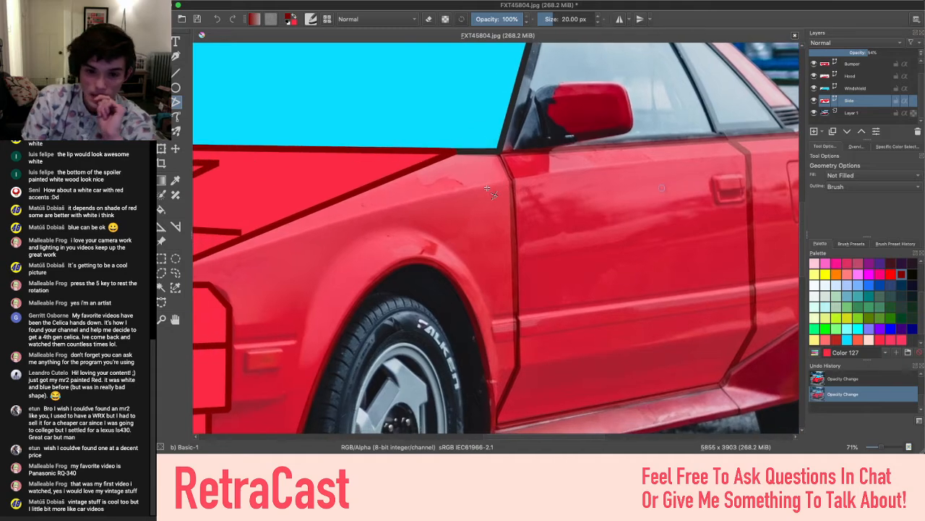
scroll(233, 233, right, 1)
scroll(238, 237, left, 4)
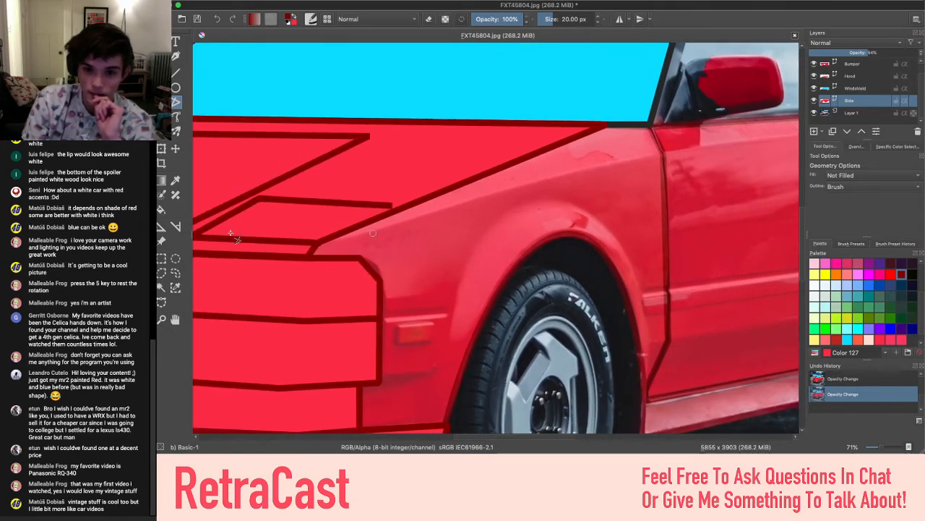
scroll(499, 206, right, 3)
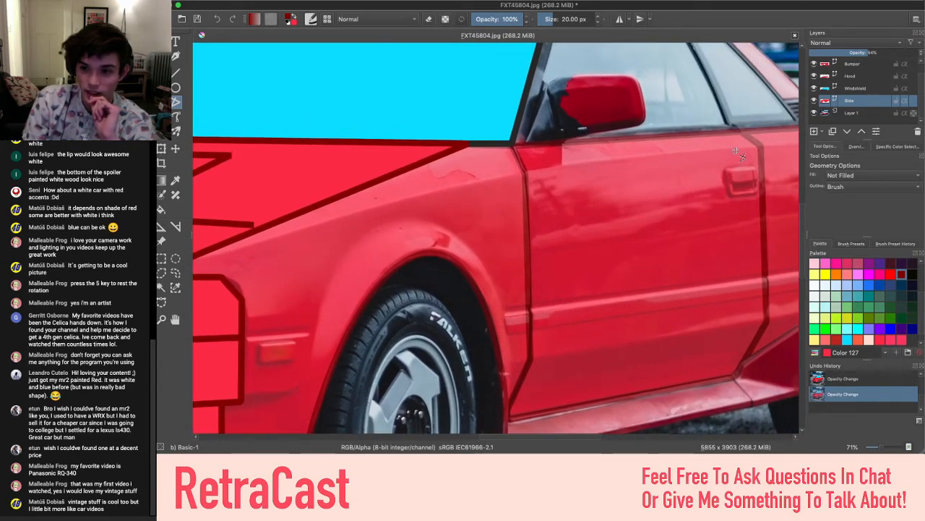
scroll(506, 203, right, 3)
scroll(739, 154, down, 5)
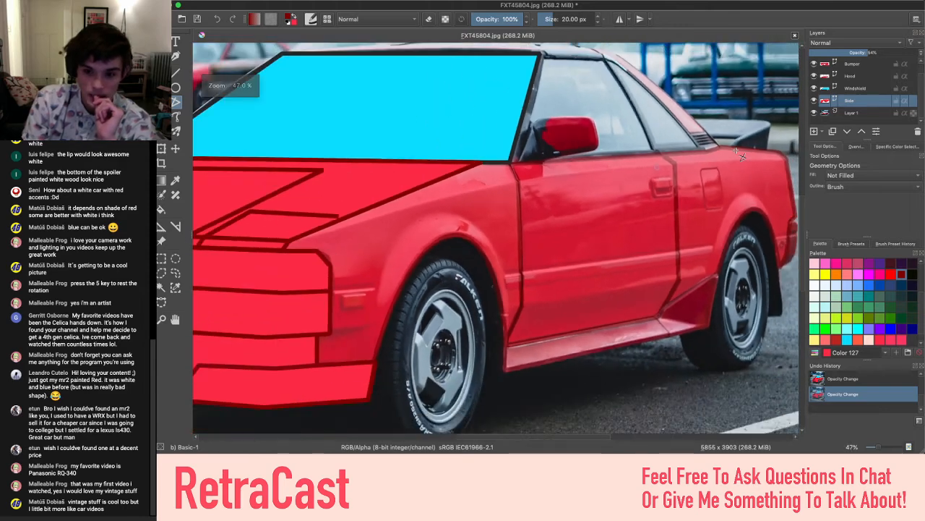
scroll(739, 154, up, 1)
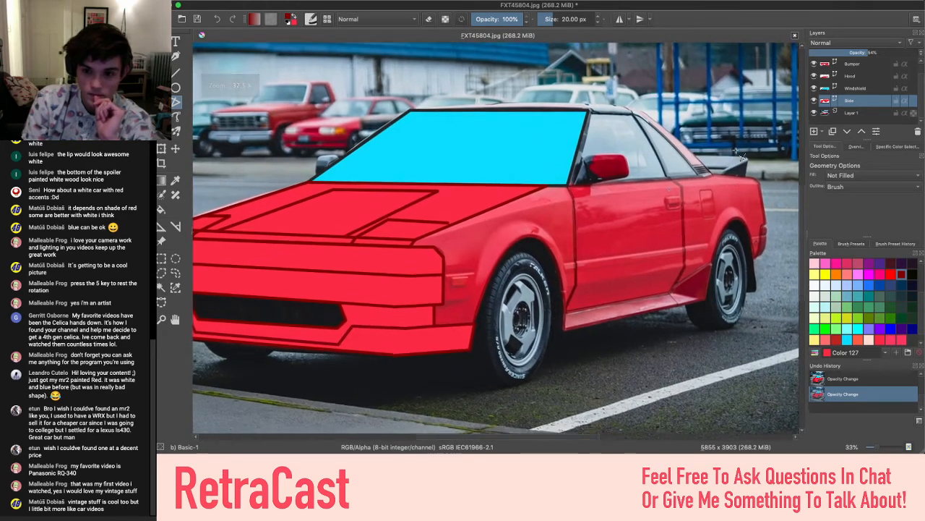
Examine the front fender, hood edge and door through the translucent side panel for the body line running towards the rear
scroll(406, 248, up, 3)
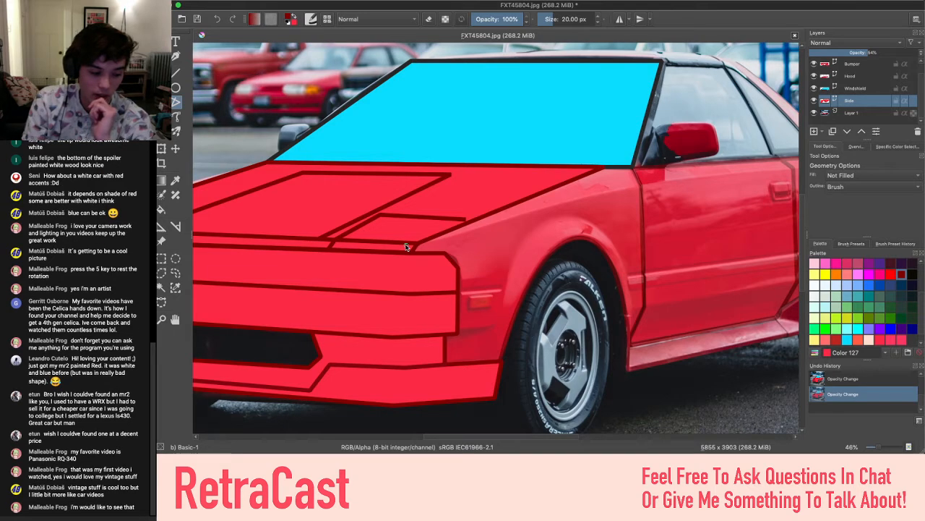
scroll(406, 247, right, 5)
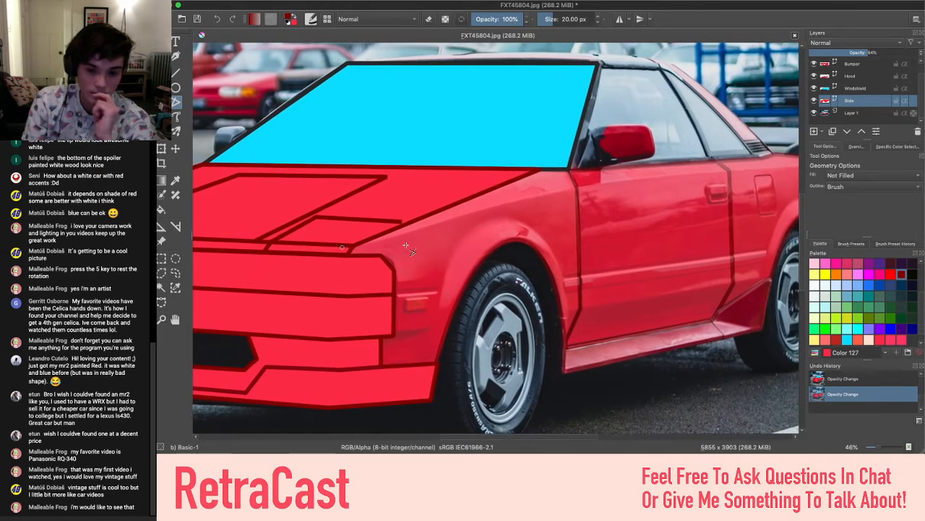
scroll(406, 247, right, 3)
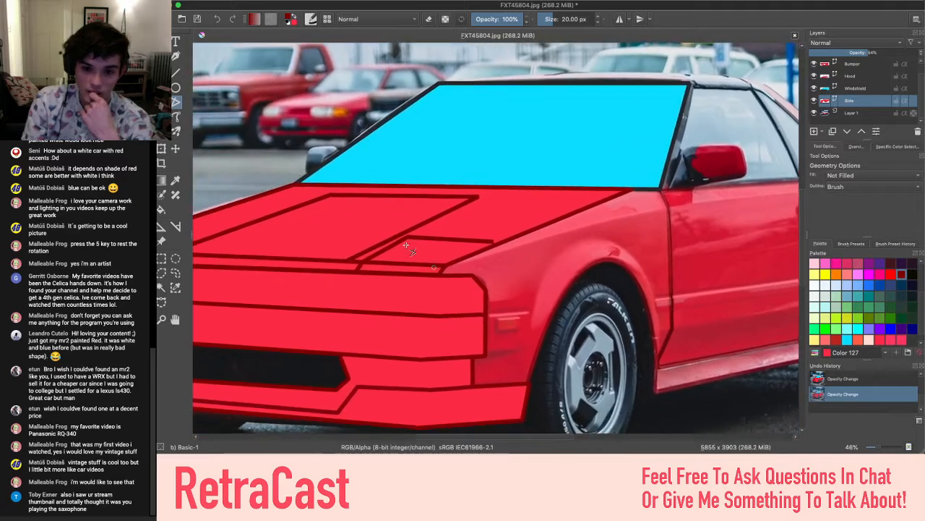
scroll(406, 247, up, 3)
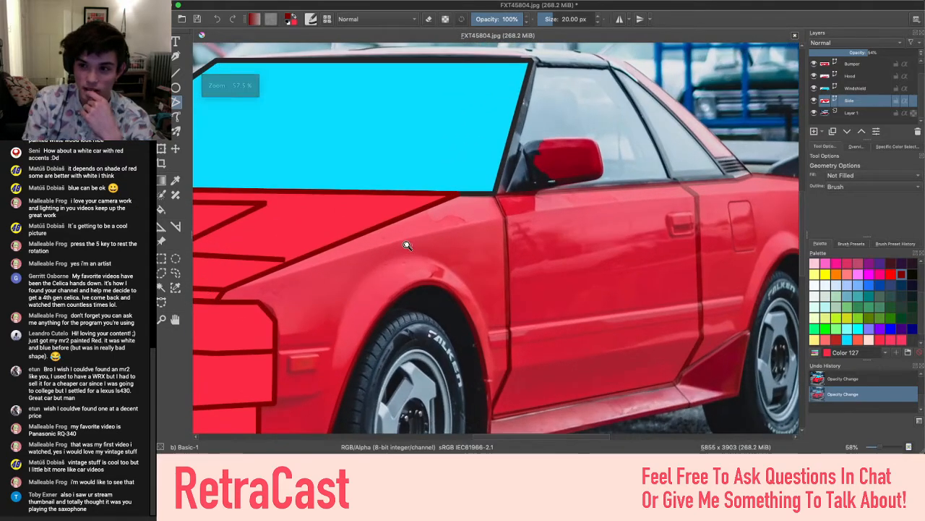
scroll(397, 245, right, 2)
scroll(398, 245, right, 1)
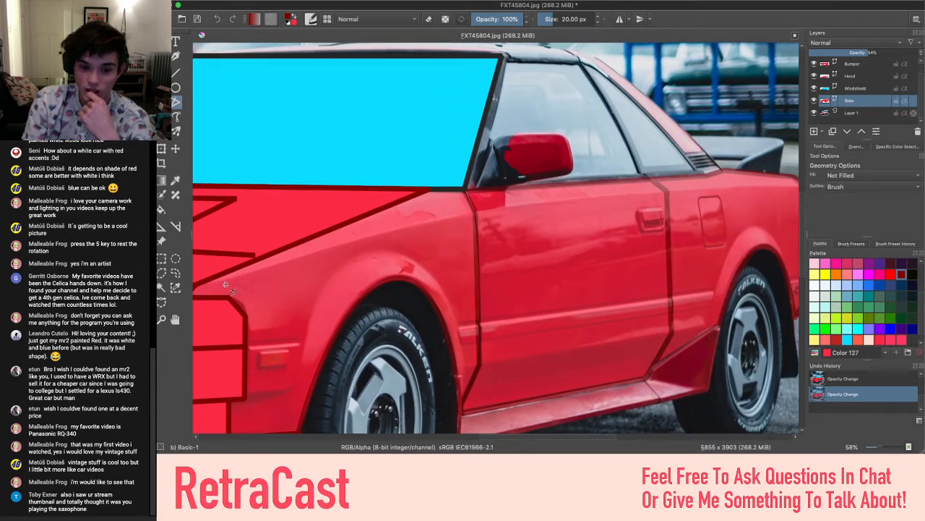
scroll(226, 284, left, 1)
scroll(226, 285, up, 1)
scroll(225, 285, left, 1)
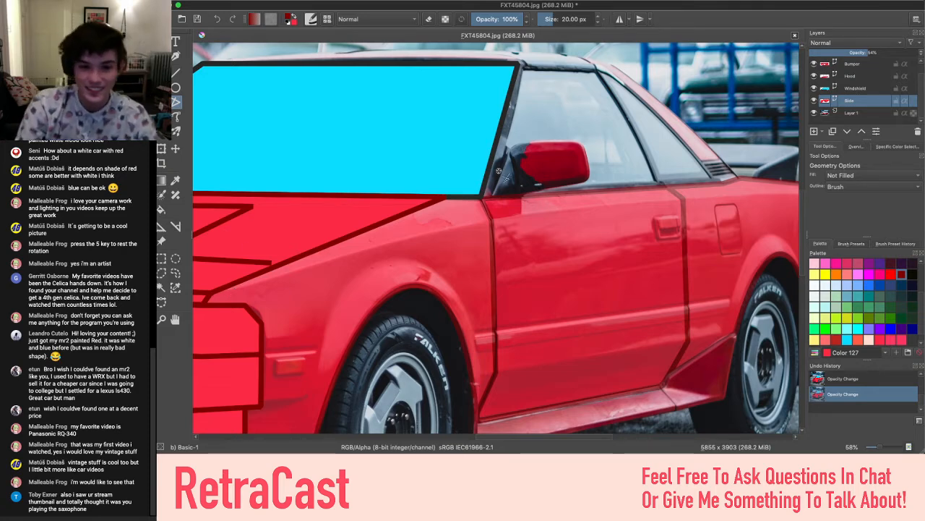
scroll(357, 333, up, 2)
scroll(357, 332, right, 2)
scroll(355, 328, left, 3)
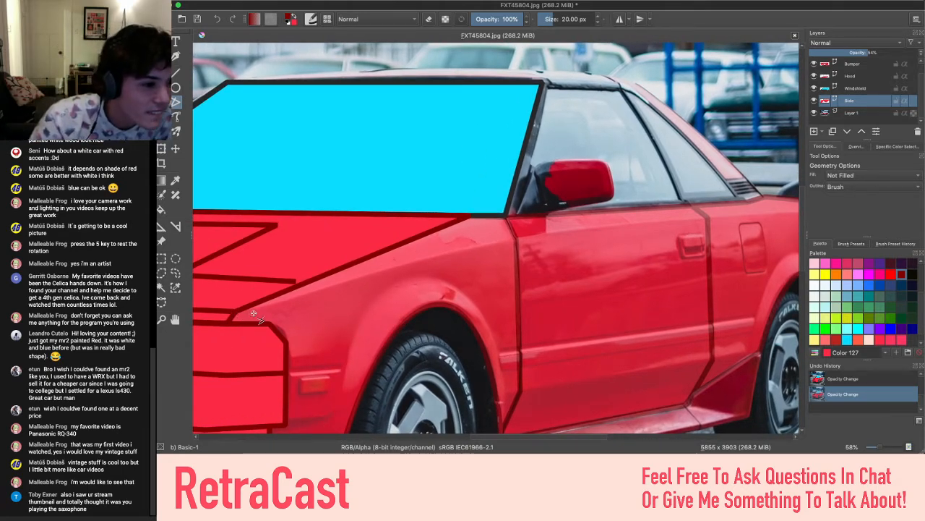
Draw the shoulder line as a polyline from the hood's front corner along the fender and upper door to the rear corner
scroll(257, 315, right, 2)
scroll(257, 315, up, 1)
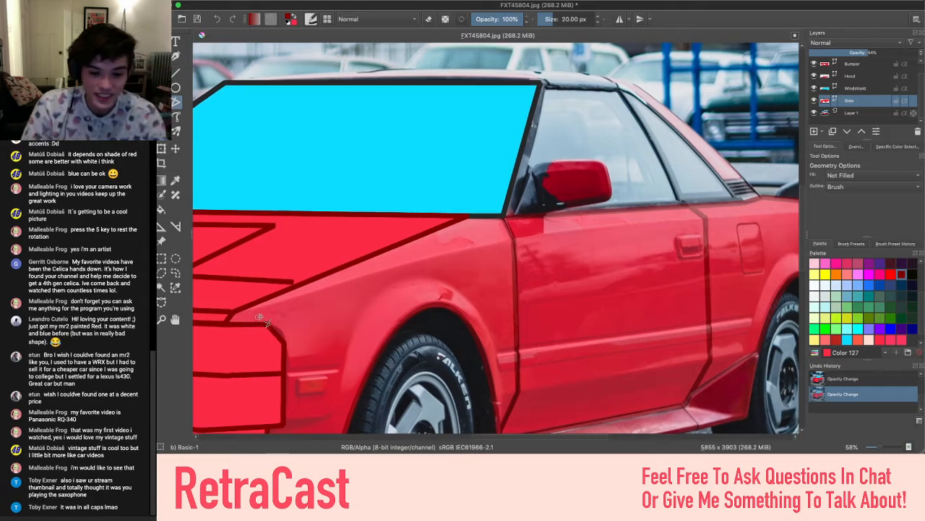
scroll(259, 321, right, 2)
scroll(259, 321, up, 2)
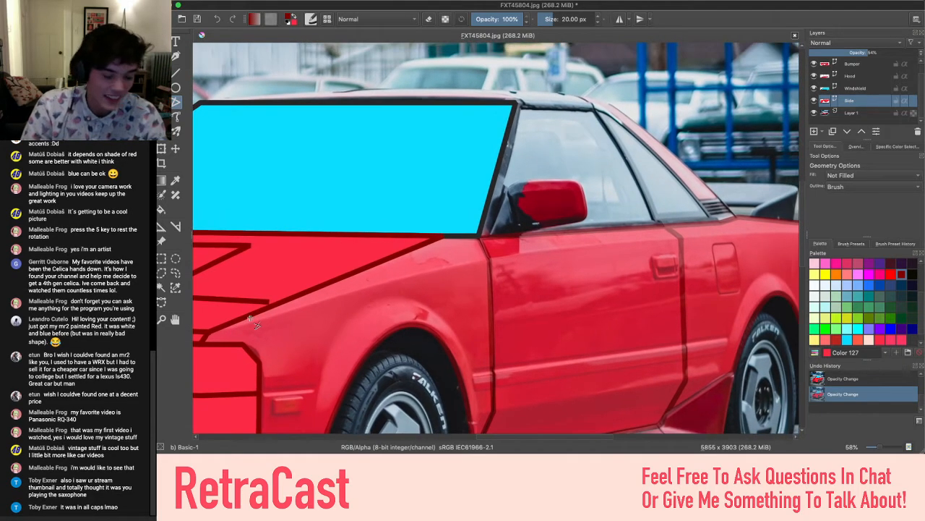
click(209, 334)
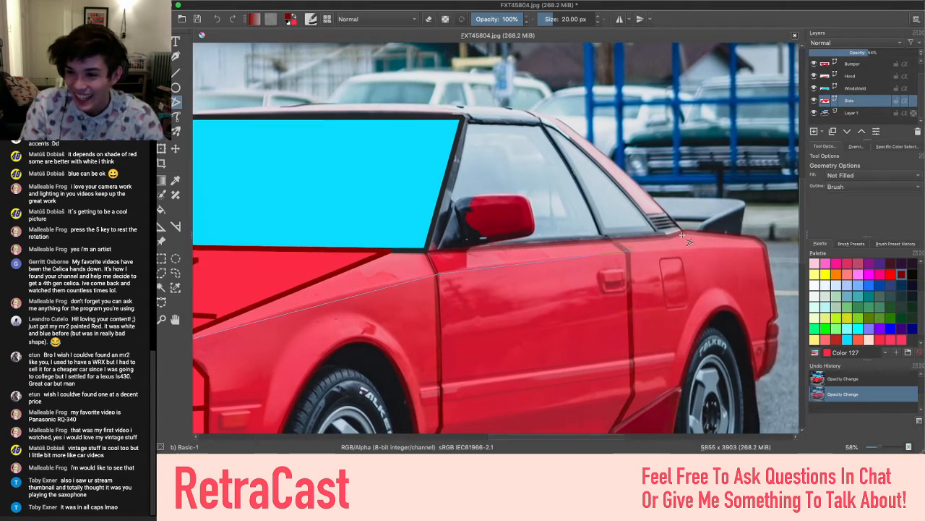
drag(698, 235, 645, 249)
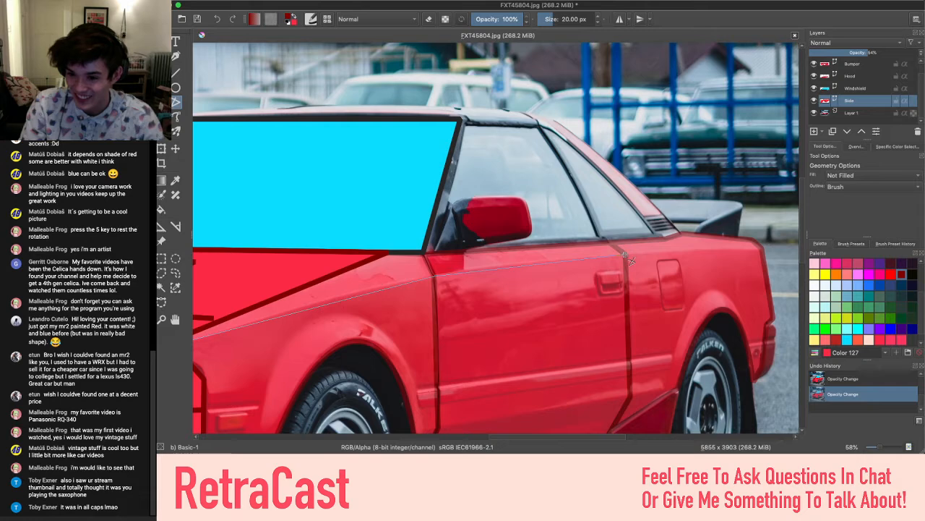
click(624, 254)
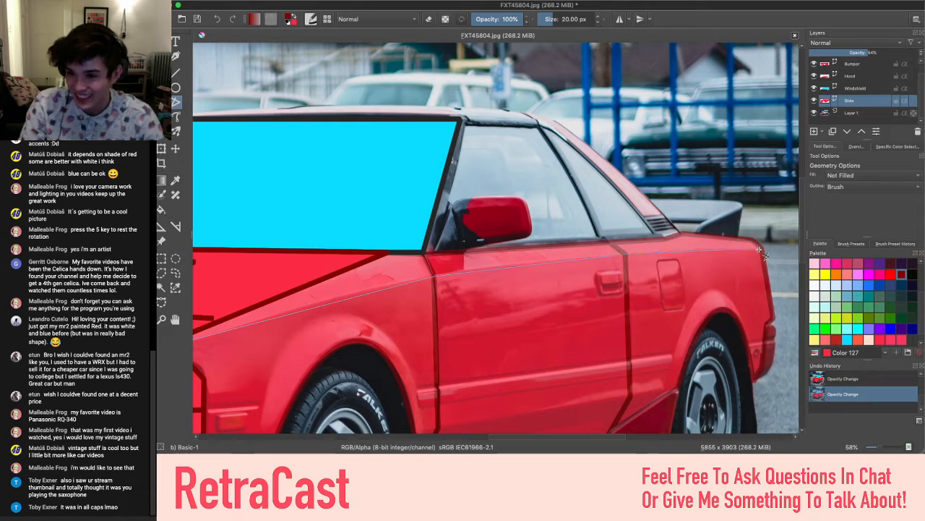
double_click(754, 250)
drag(347, 353, 424, 326)
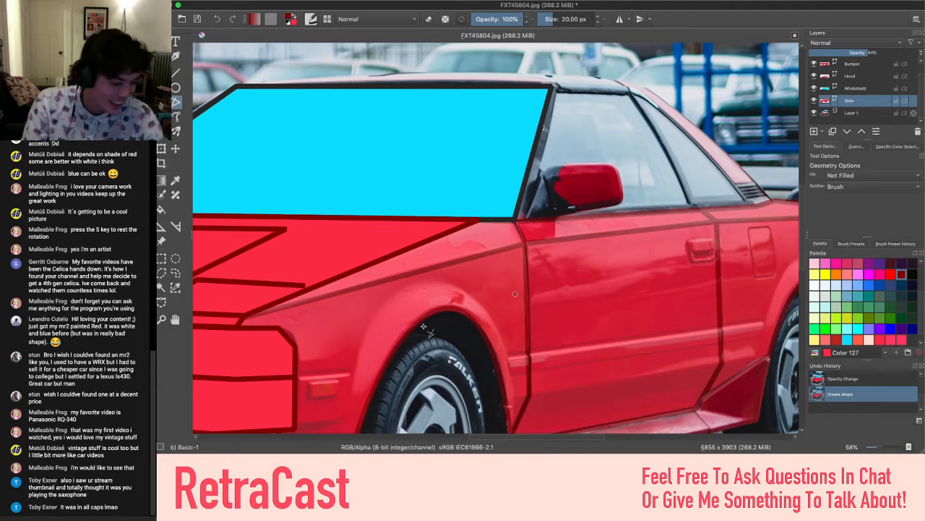
Restore the Side layer's opacity to 100% and examine the shoulder line against the whole car
scroll(423, 326, right, 3)
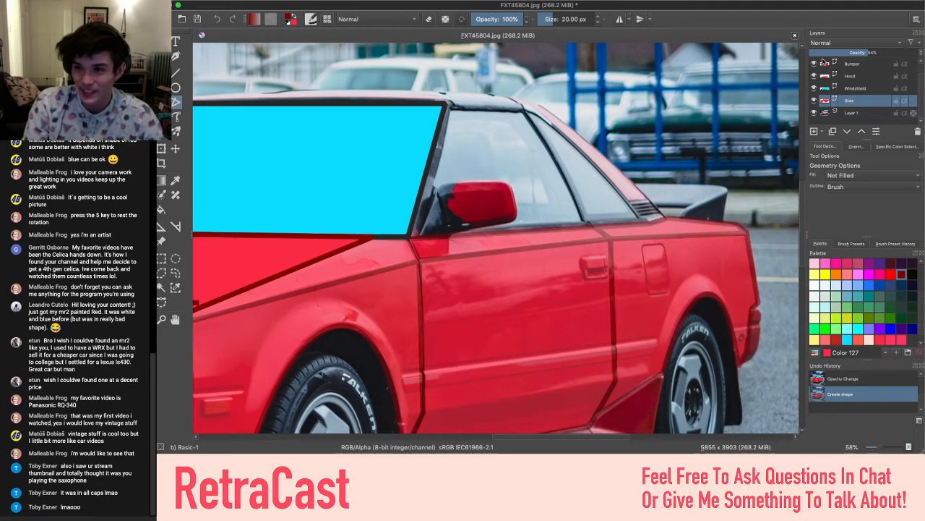
drag(866, 53, 920, 53)
scroll(388, 257, left, 2)
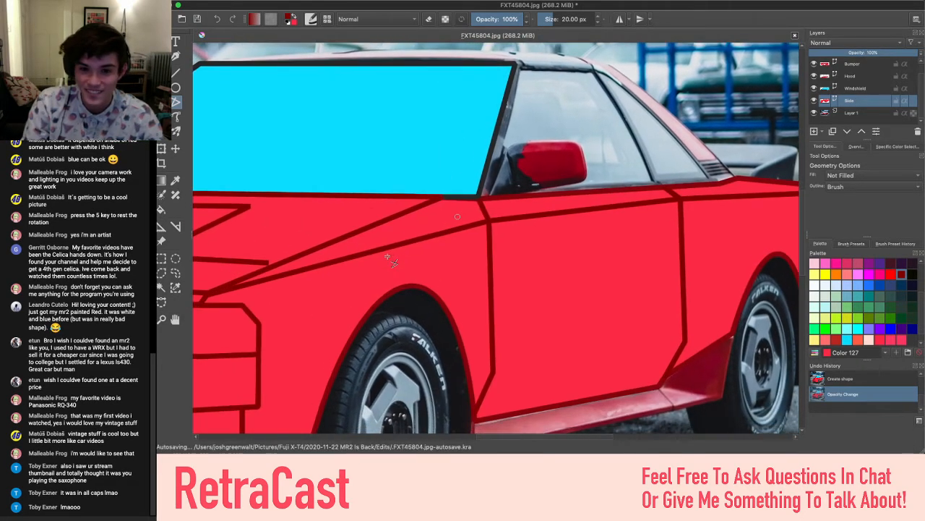
scroll(388, 257, down, 5)
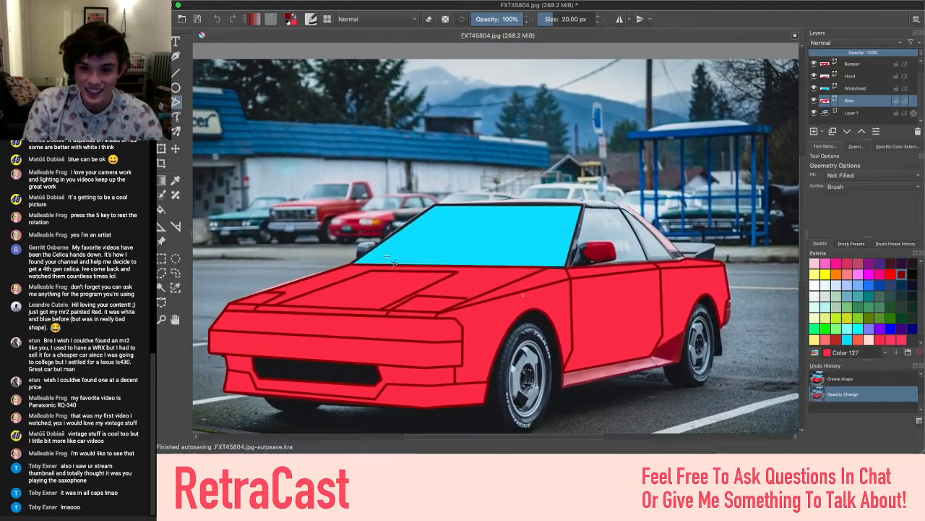
scroll(388, 258, down, 1)
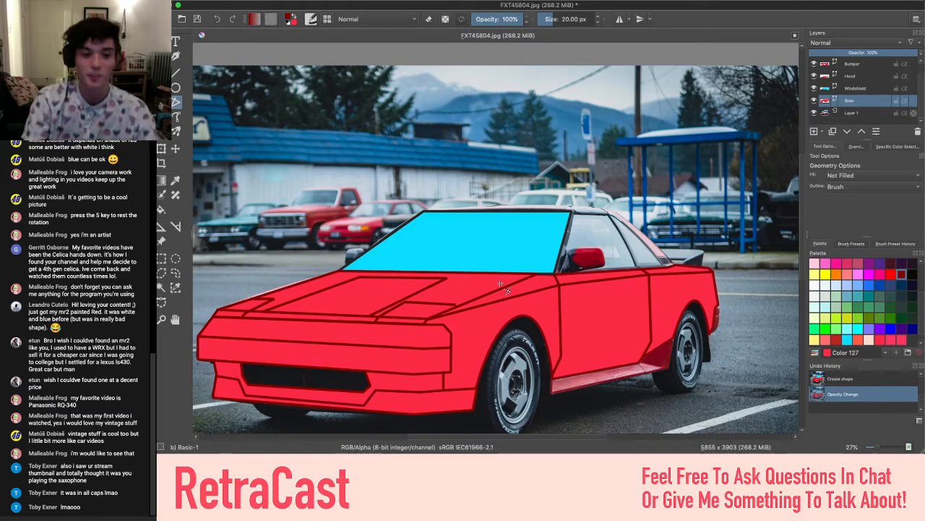
scroll(500, 284, up, 2)
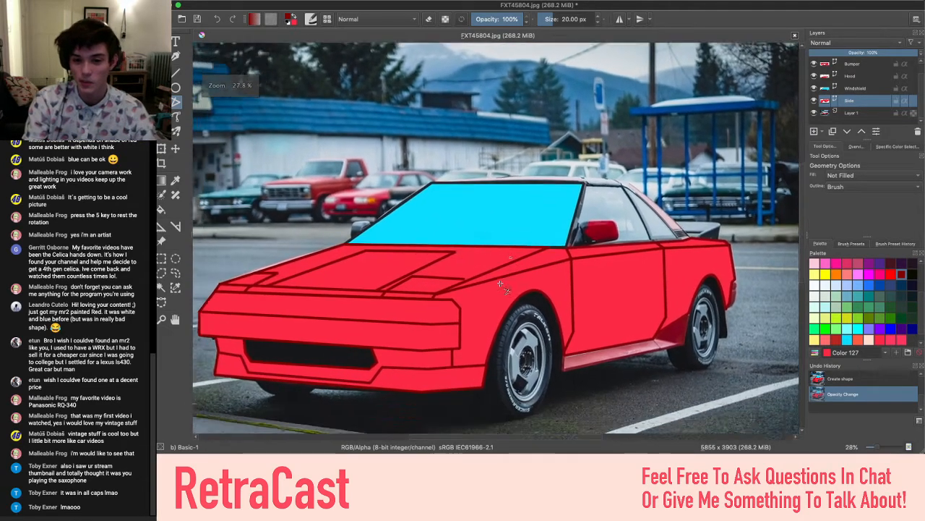
scroll(500, 285, up, 4)
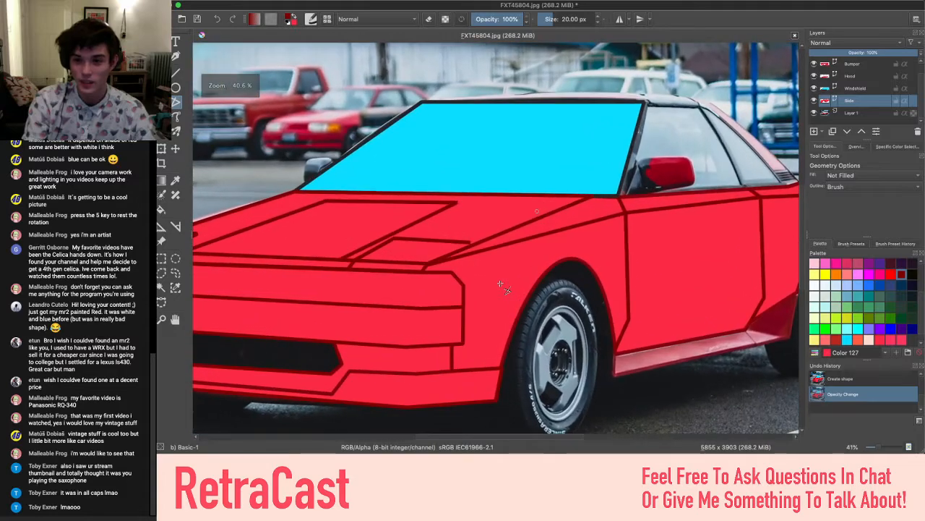
scroll(500, 284, right, 5)
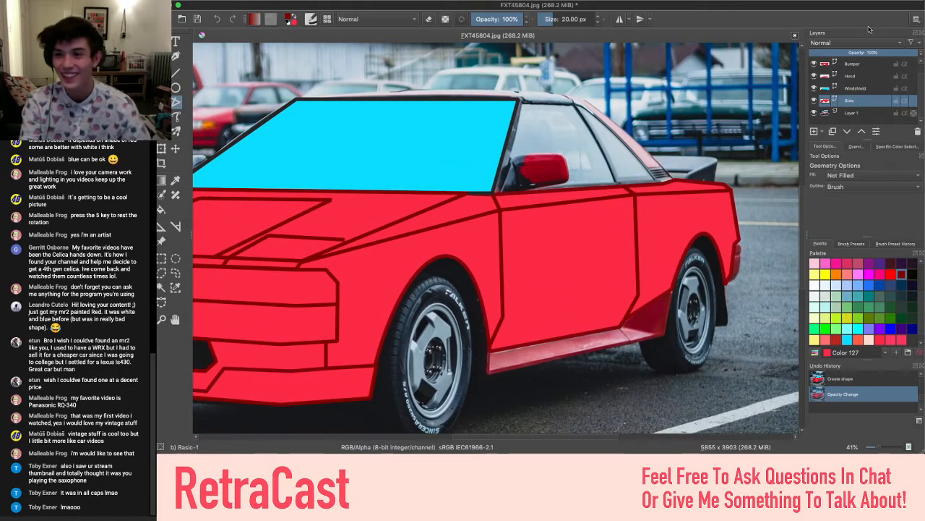
Lower the Side layer's opacity to 51% so the photo's door and fender trim shows through
click(868, 54)
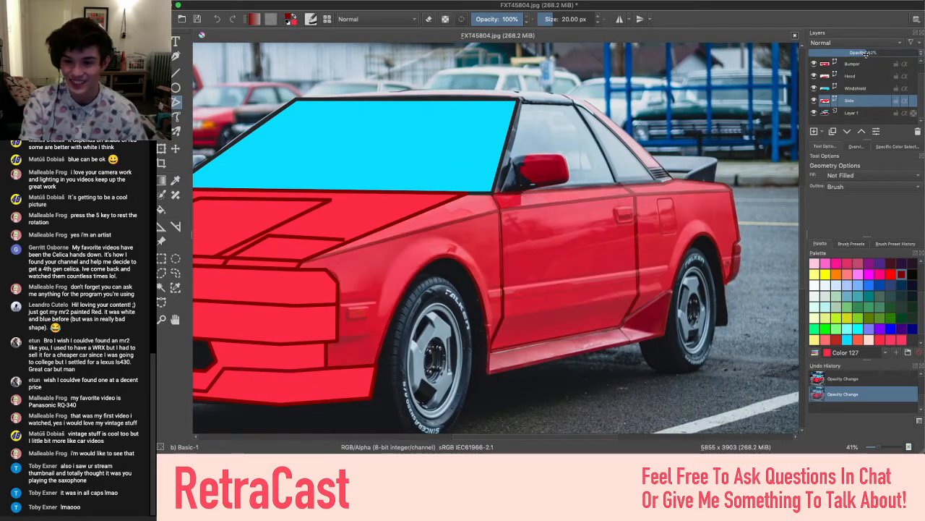
scroll(581, 267, up, 3)
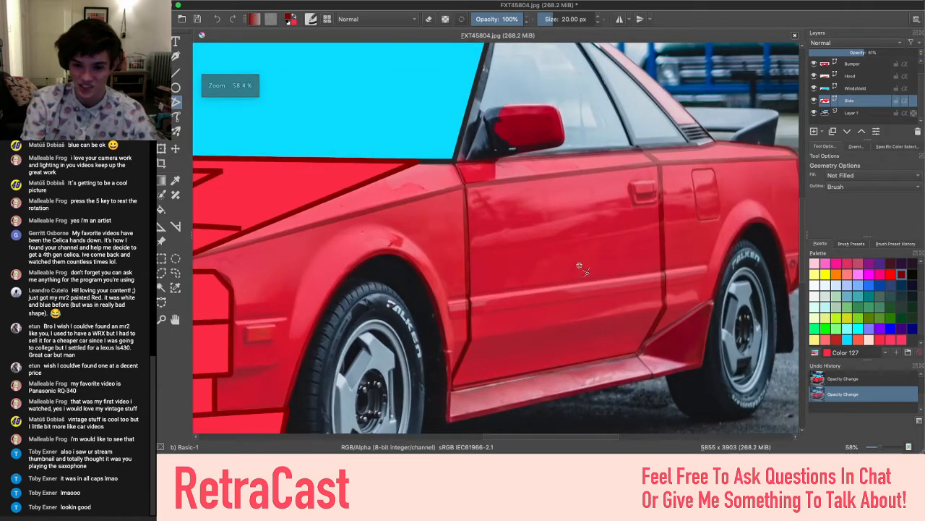
scroll(579, 266, down, 2)
scroll(439, 274, right, 2)
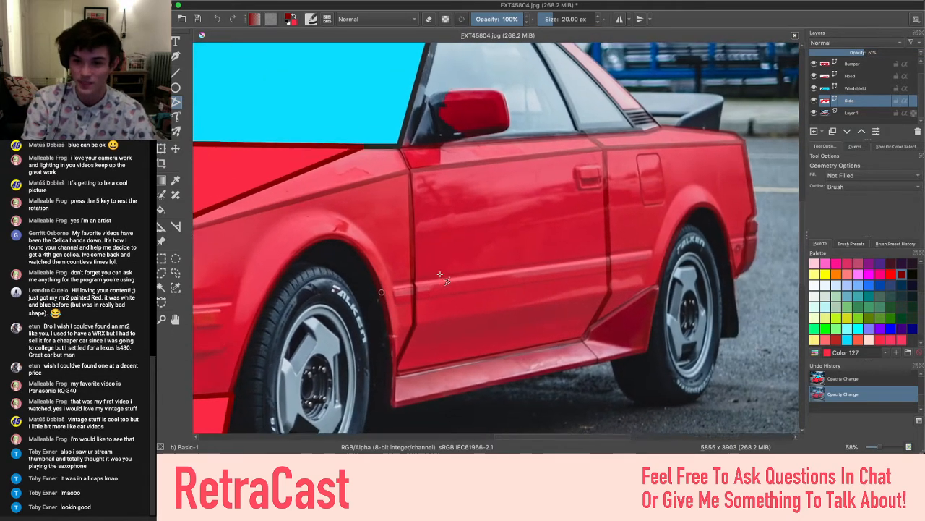
scroll(439, 274, right, 1)
scroll(369, 298, left, 3)
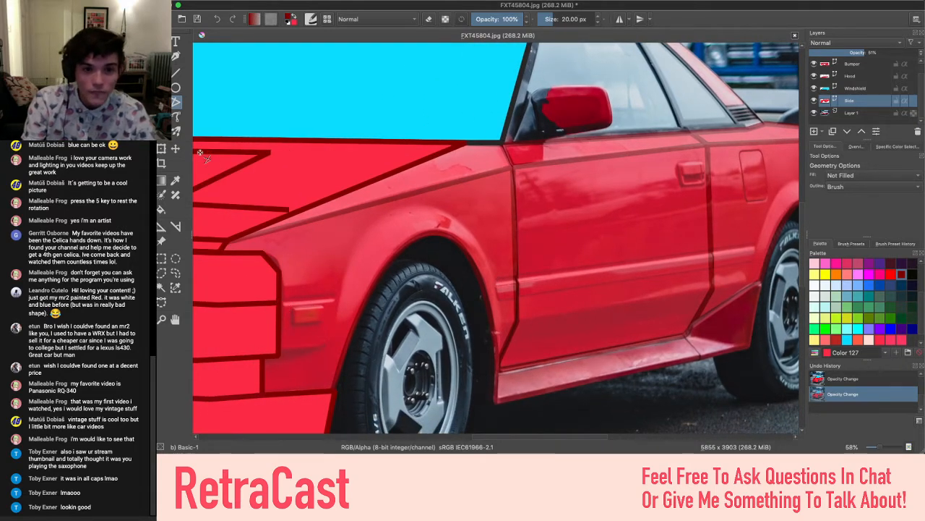
scroll(200, 153, right, 2)
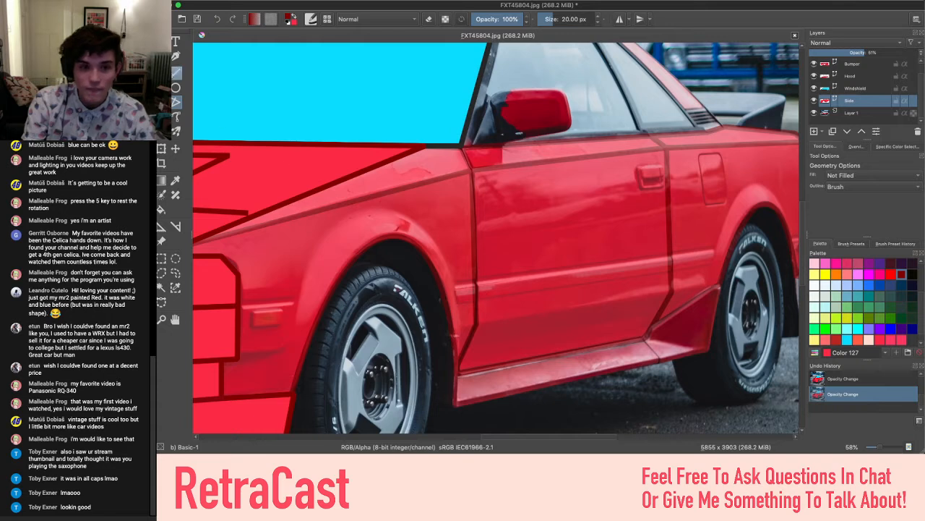
Draw straight trim lines with the Line tool, one from the bumper onto the front fender and one across the door to the rear quarter
click(176, 73)
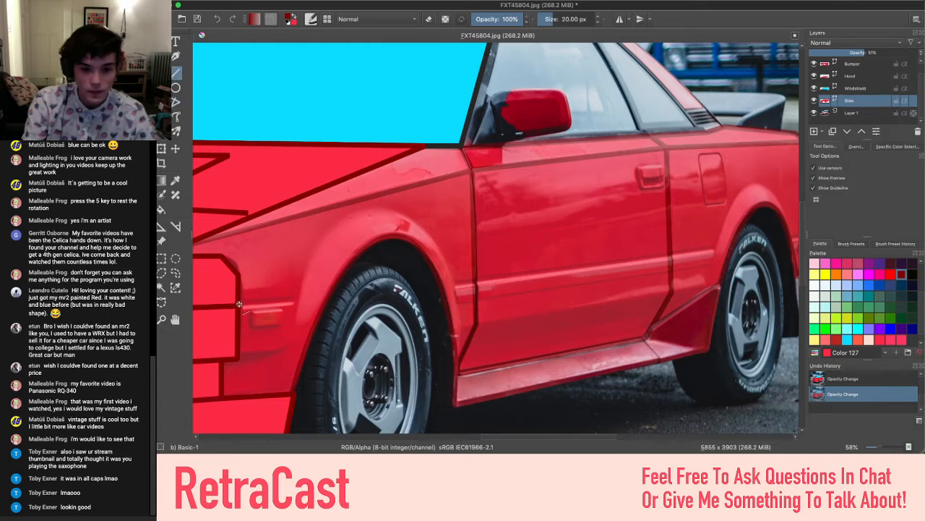
drag(240, 304, 290, 299)
scroll(455, 282, right, 3)
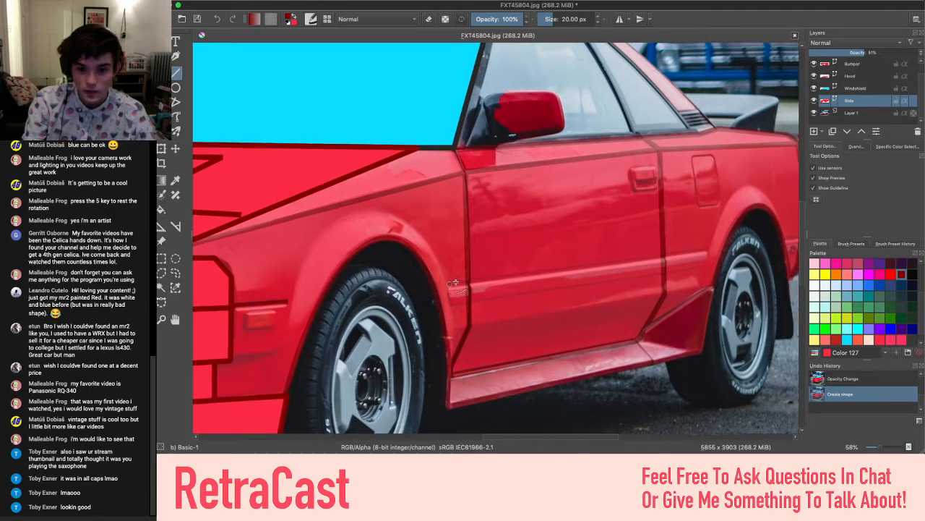
mouse_move(404, 295)
mouse_down()
mouse_move(651, 269)
mouse_move(657, 261)
mouse_up()
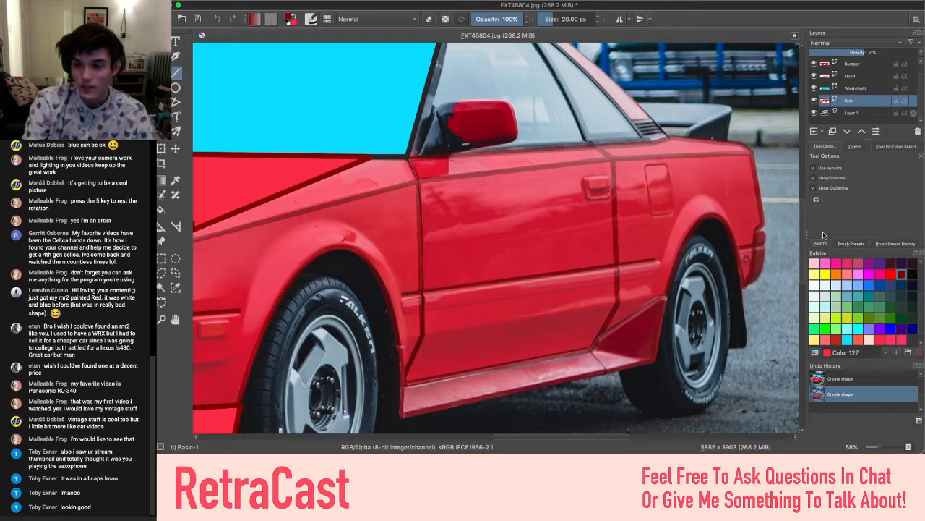
Return the Side layer to 100% opacity and review the straight trim lines over the whole car and its front end
drag(863, 53, 919, 53)
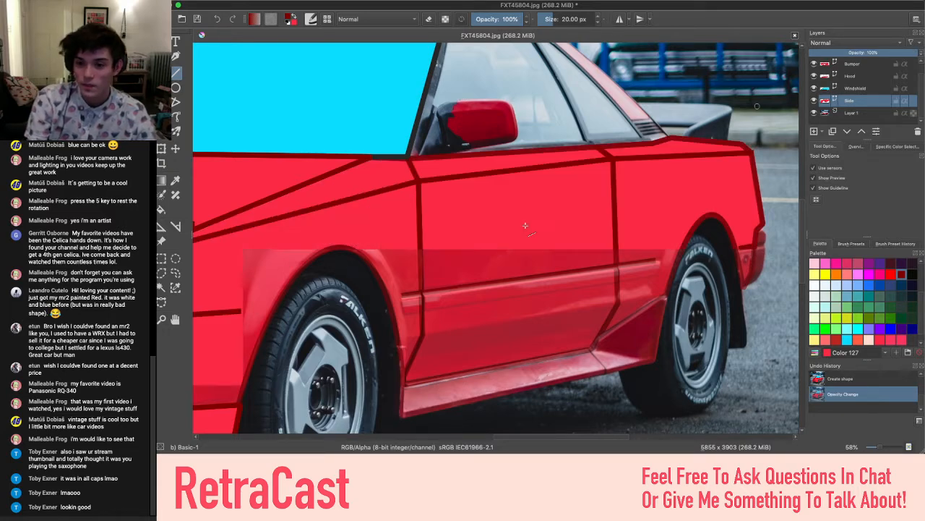
scroll(497, 247, down, 3)
scroll(497, 247, up, 2)
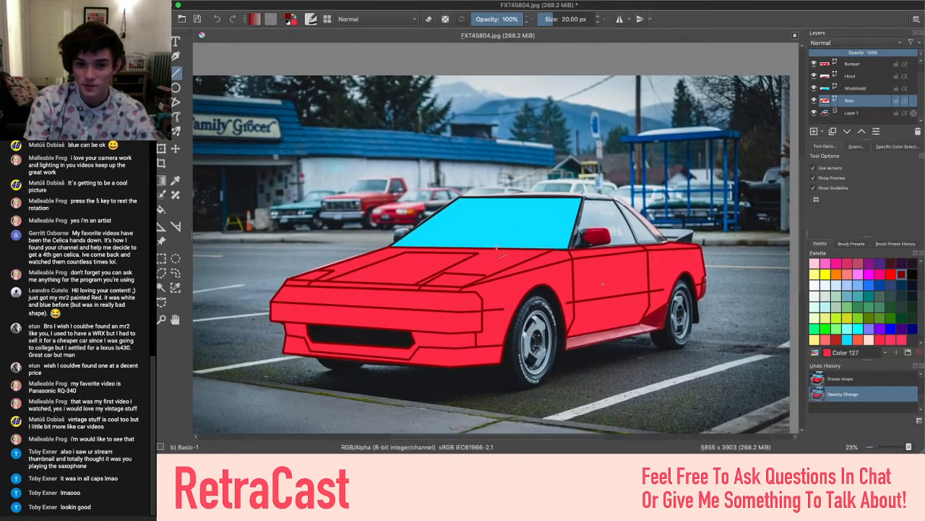
scroll(497, 247, down, 1)
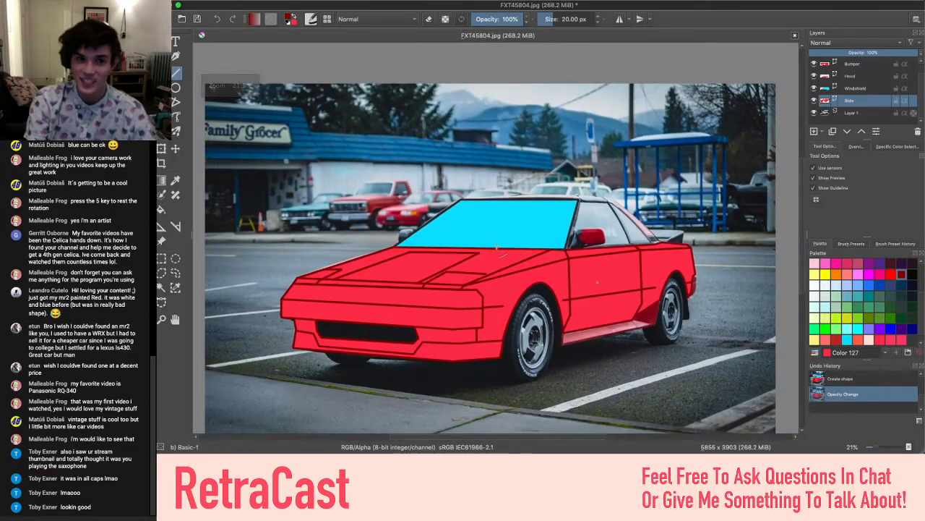
scroll(497, 246, up, 2)
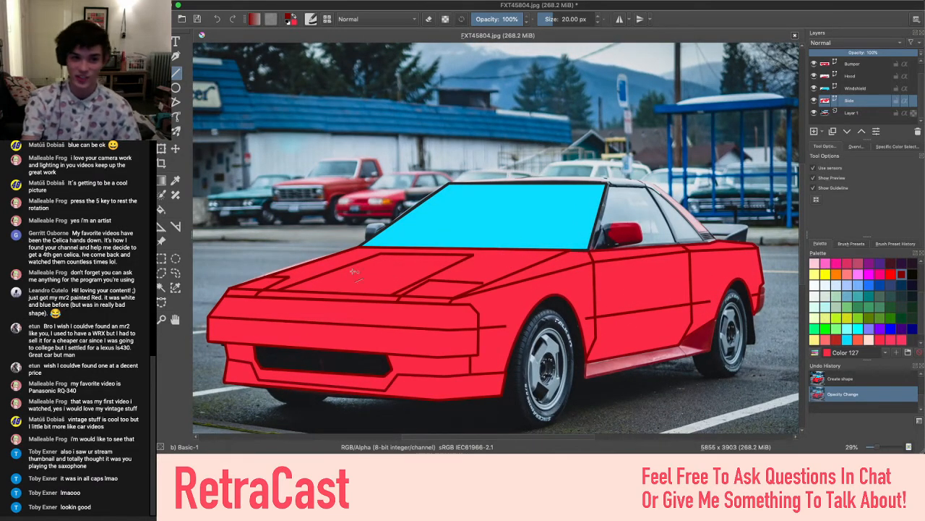
scroll(526, 273, up, 3)
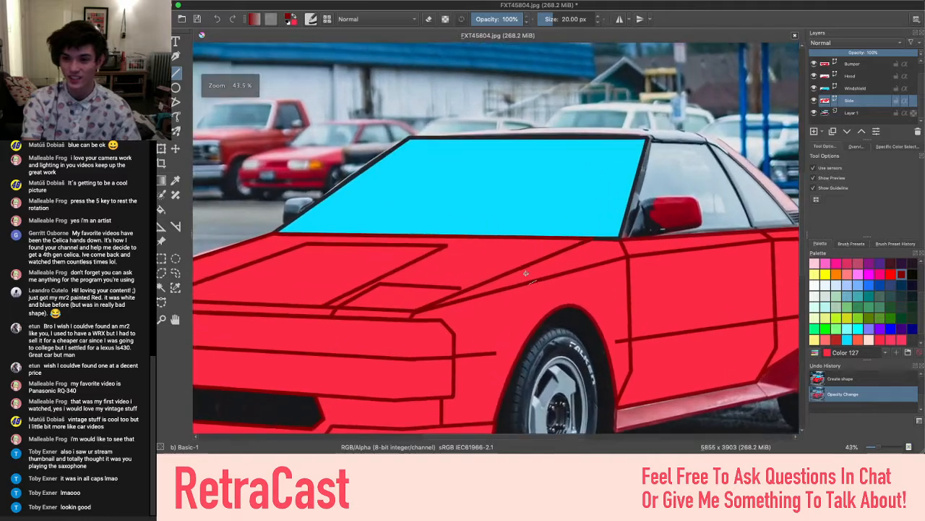
scroll(525, 273, left, 5)
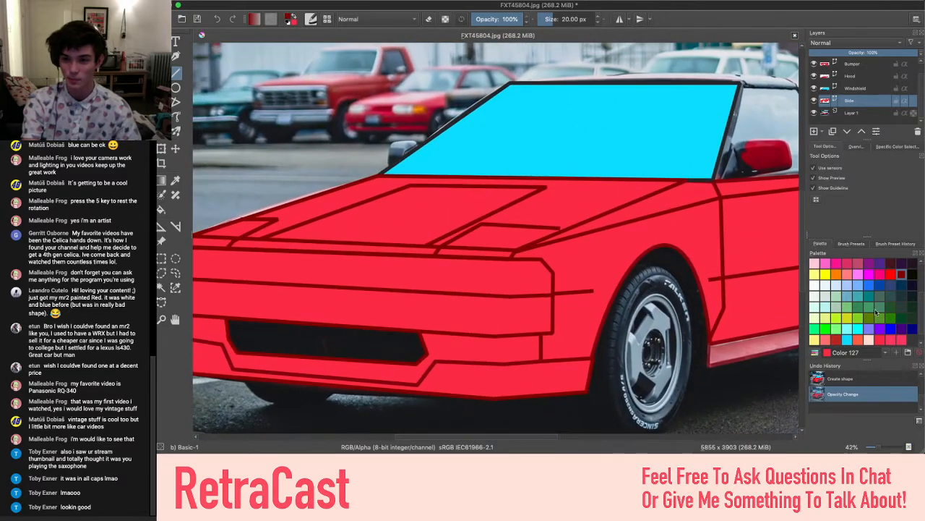
scroll(887, 259, up, 3)
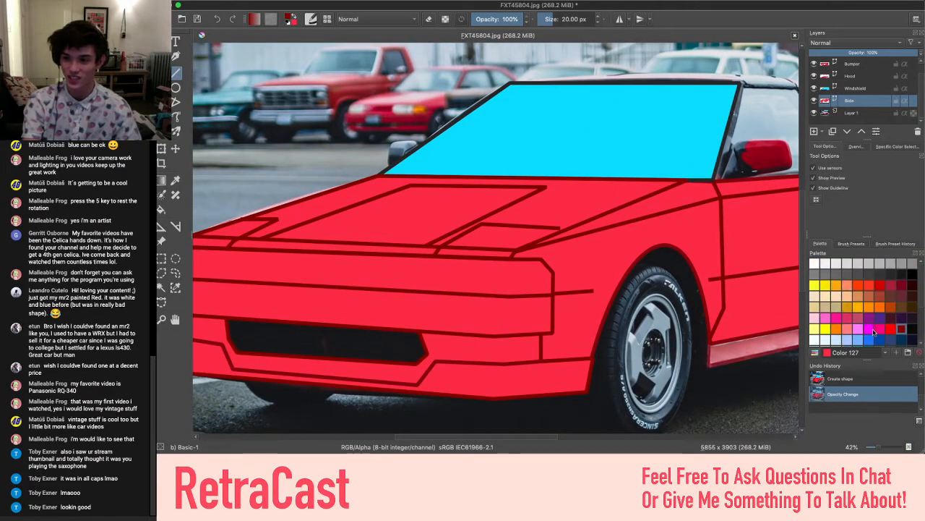
scroll(592, 289, right, 3)
scroll(592, 289, down, 2)
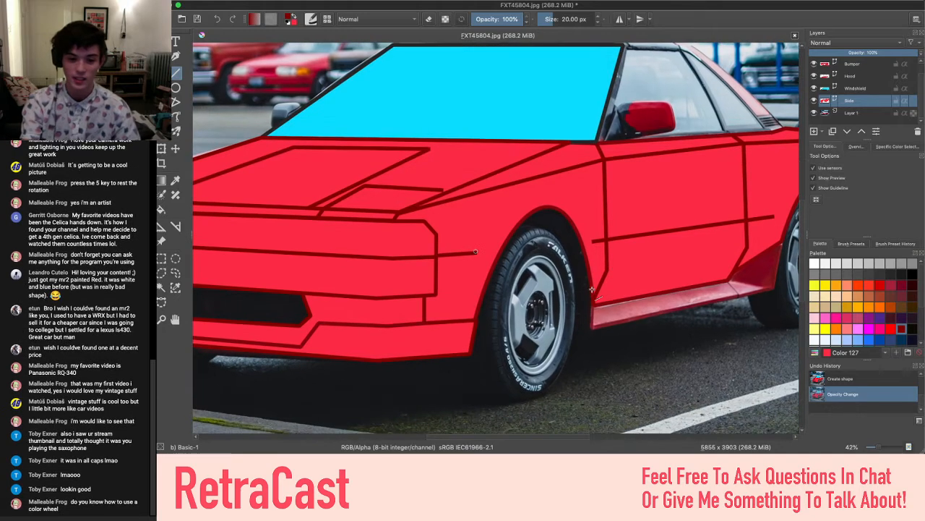
scroll(592, 290, up, 2)
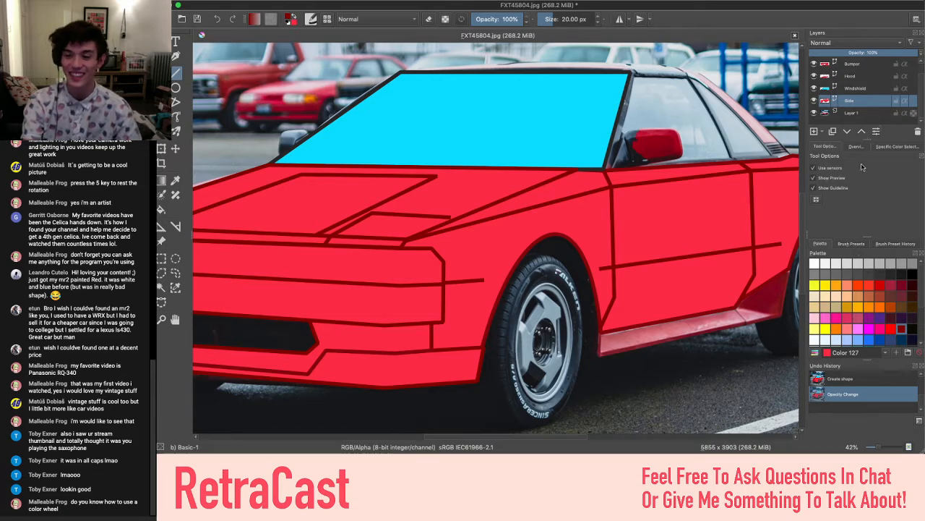
scroll(393, 253, left, 4)
scroll(393, 253, up, 3)
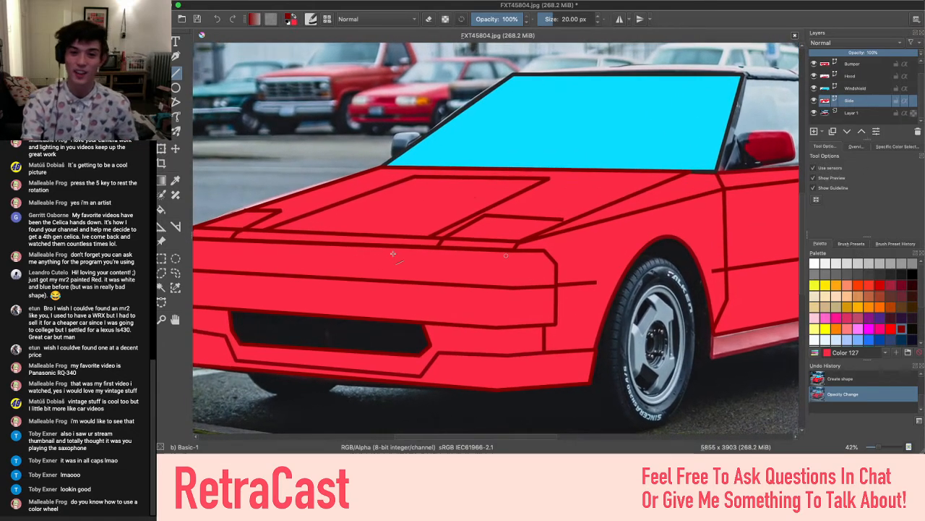
scroll(392, 253, right, 10)
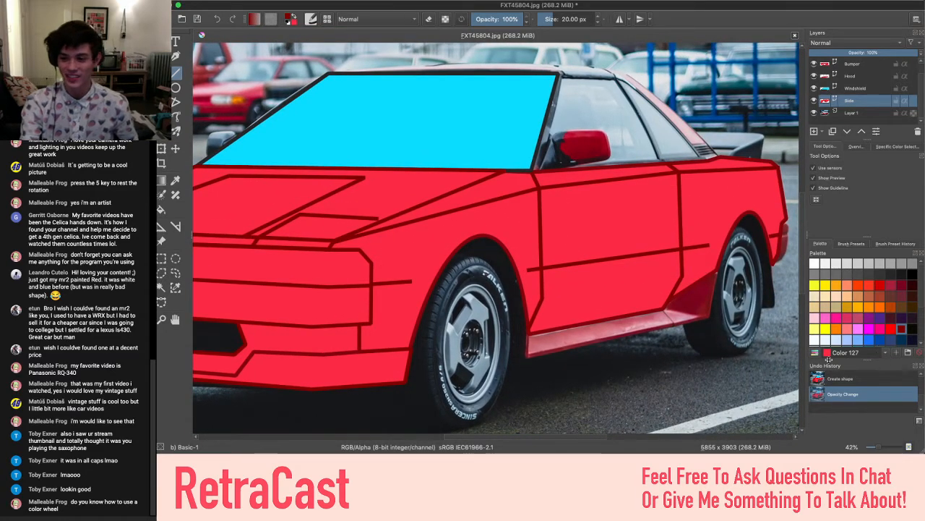
click(900, 352)
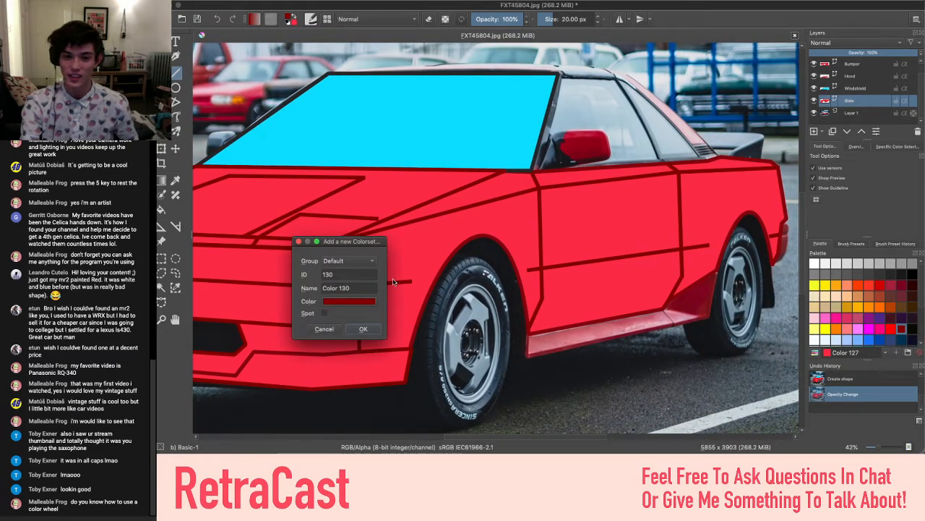
click(319, 330)
scroll(521, 232, left, 4)
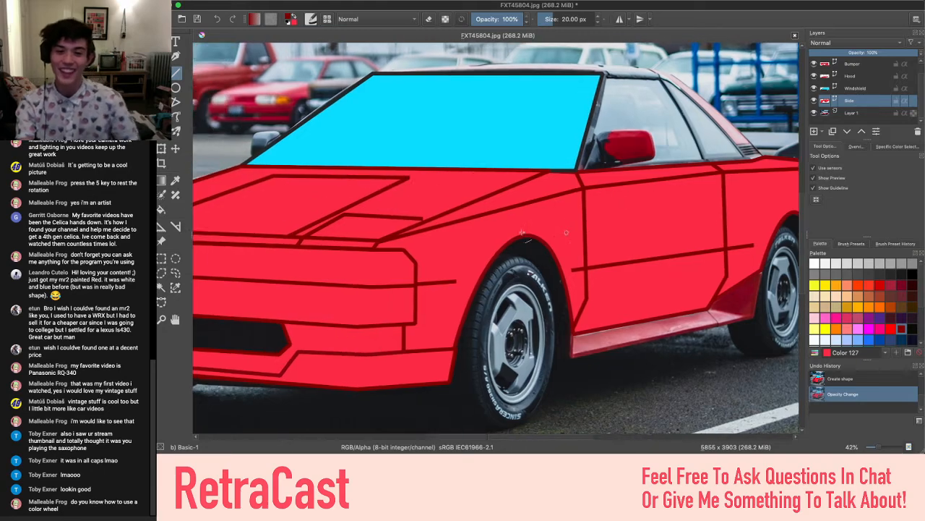
scroll(519, 232, right, 8)
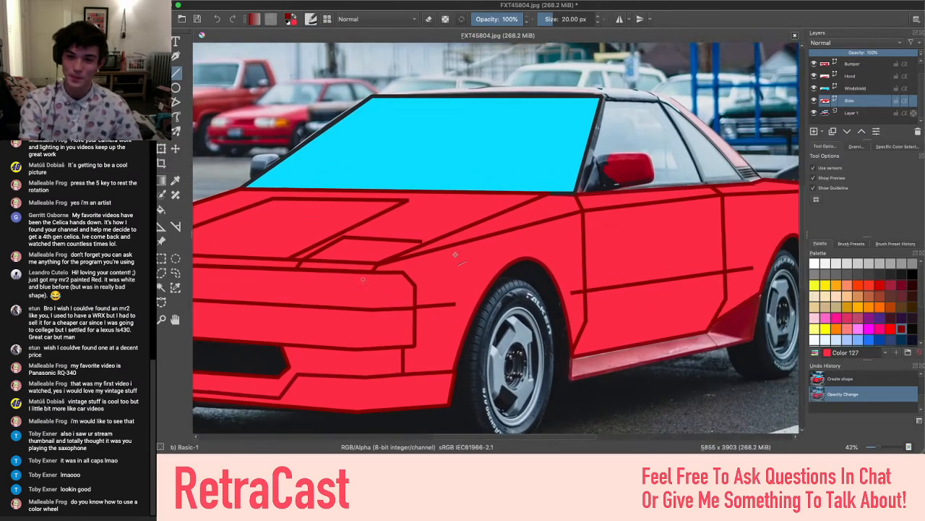
scroll(463, 252, left, 4)
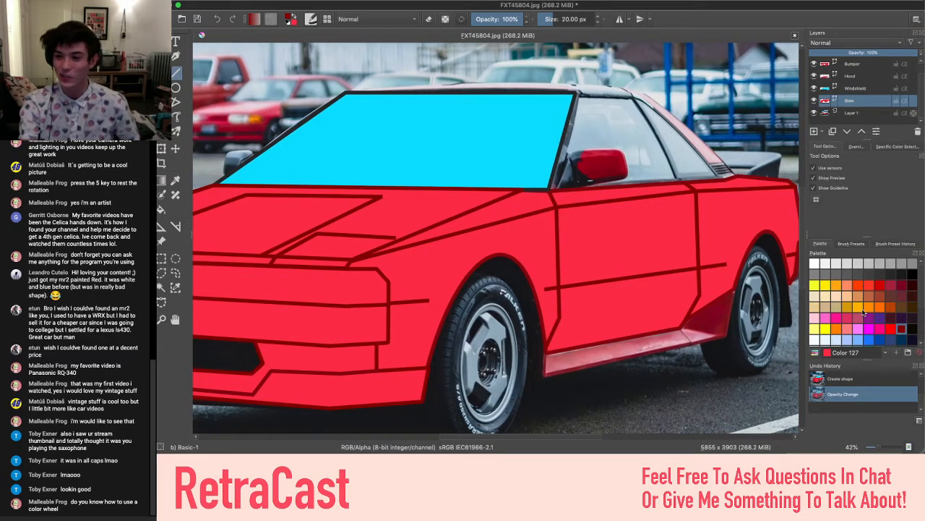
Compare the red palette swatches with the stroke colour choices for the selected shoulder line
scroll(880, 332, down, 2)
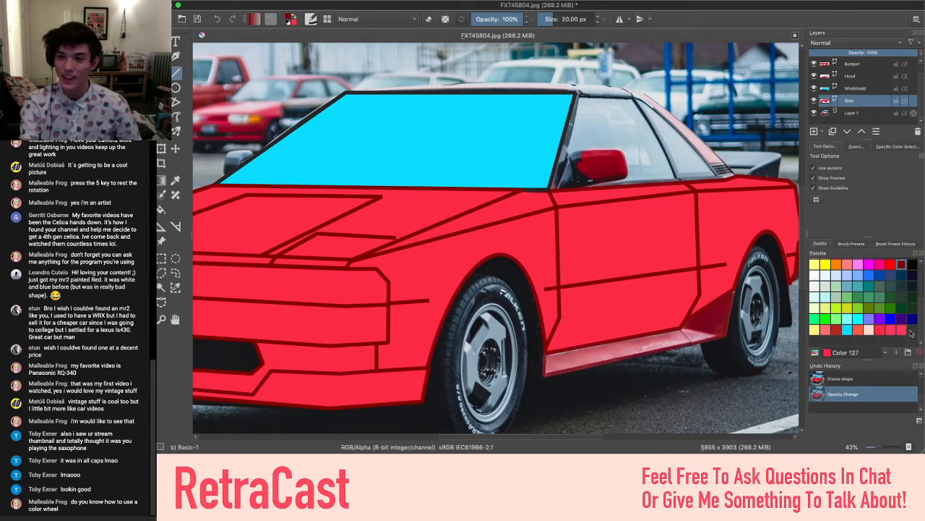
click(903, 332)
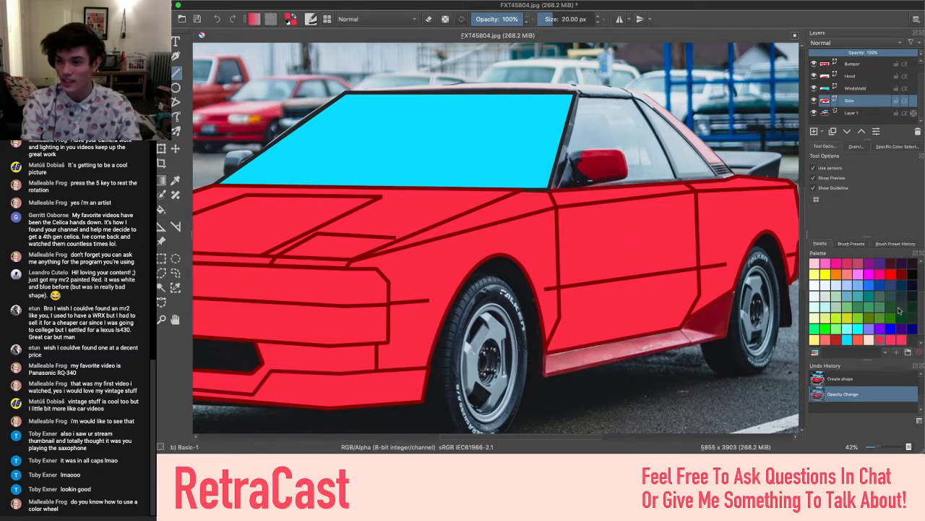
key(ctrl+t)
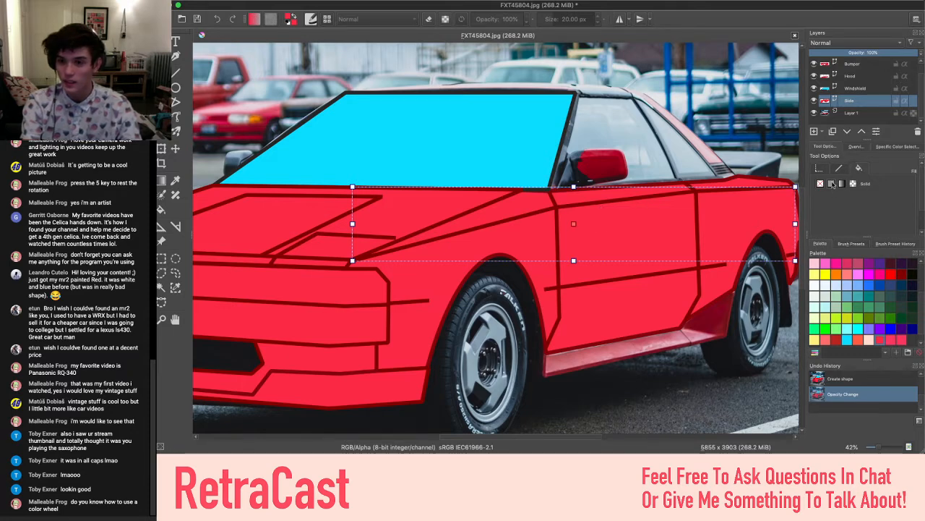
click(832, 183)
click(863, 197)
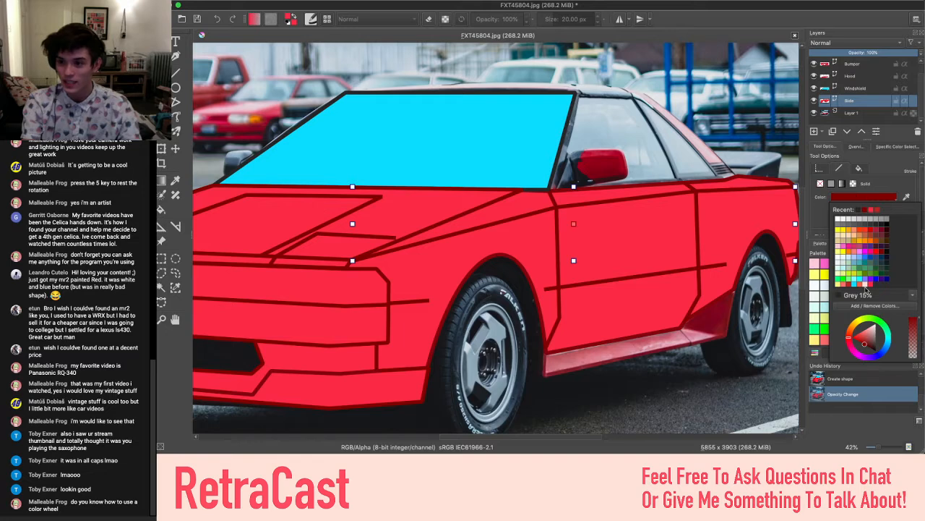
click(812, 217)
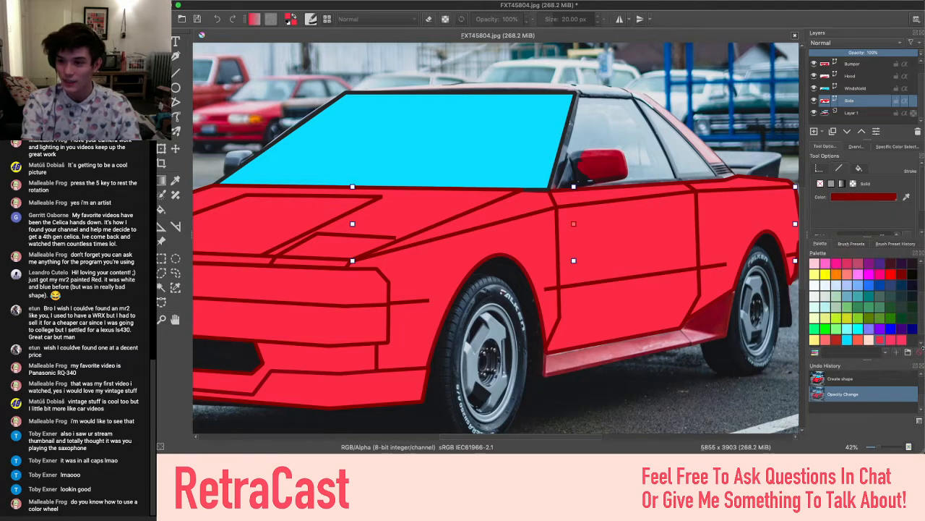
click(865, 197)
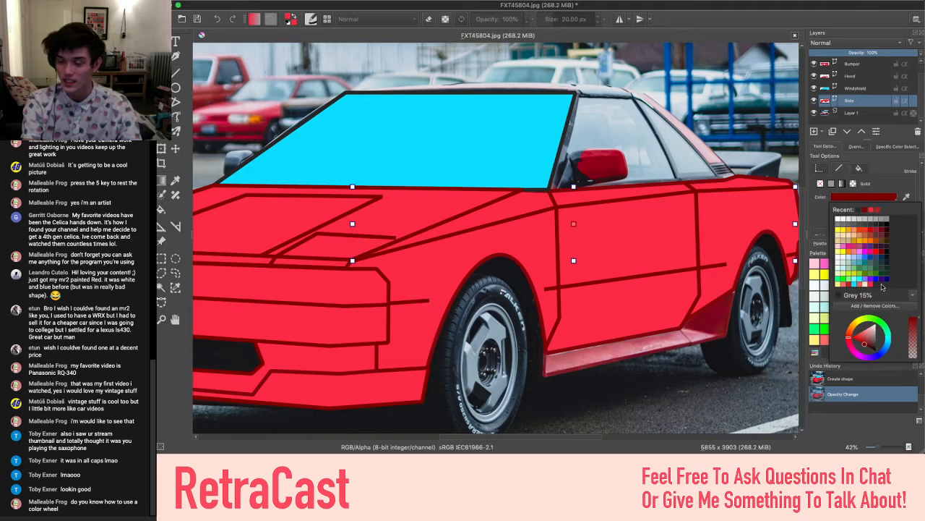
click(895, 181)
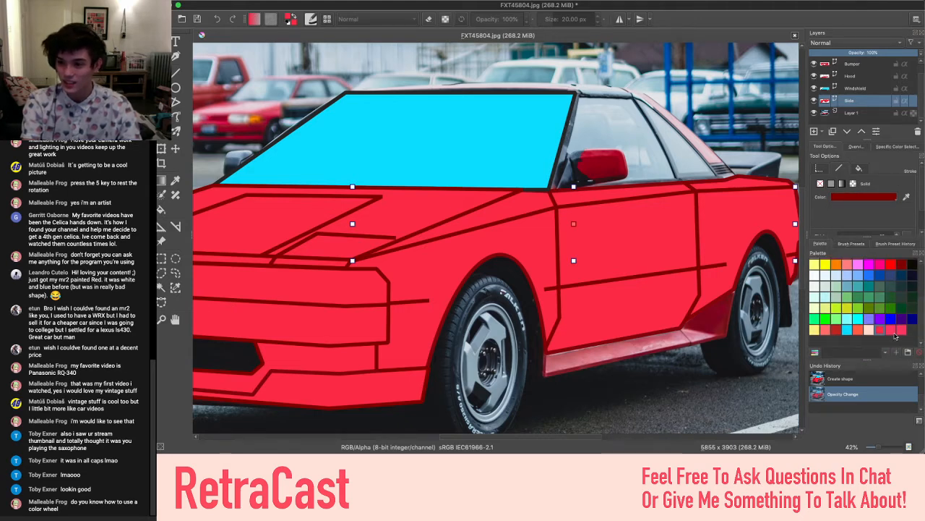
click(859, 197)
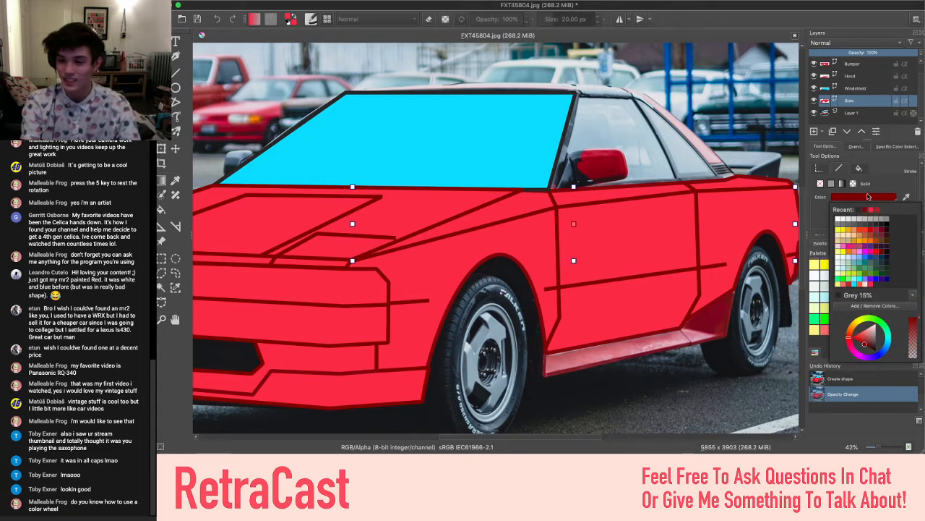
click(821, 224)
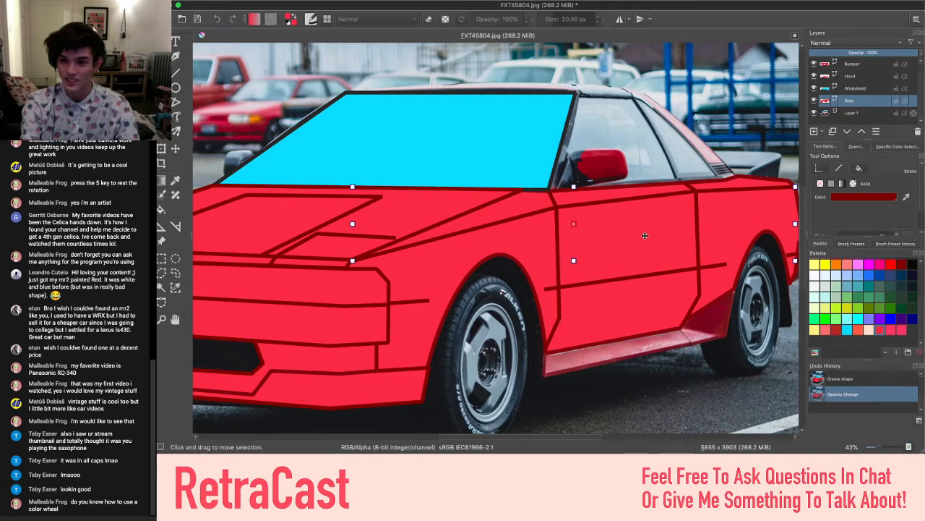
Try outlining the rear edge of the side sill by the back wheel with the Polyline tool, and undo the shape
click(623, 394)
scroll(582, 345, up, 1)
scroll(582, 347, right, 4)
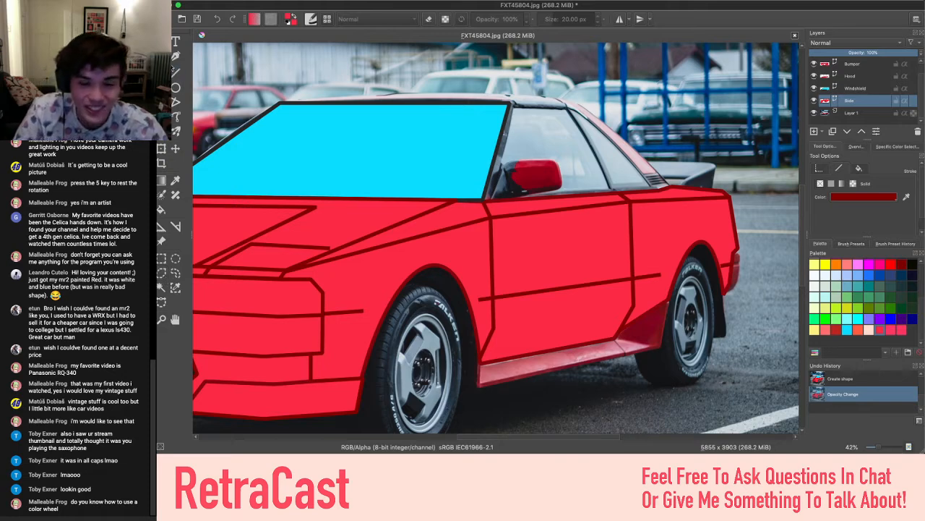
click(175, 101)
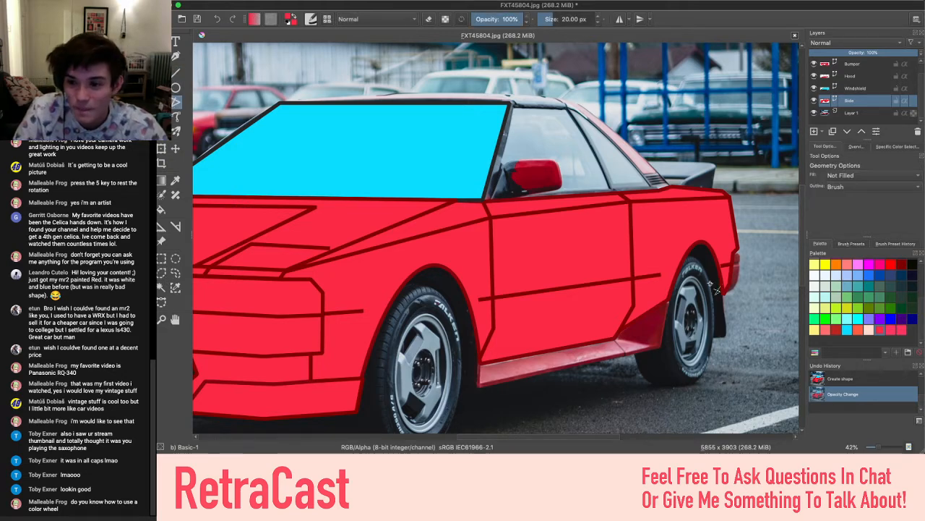
click(668, 301)
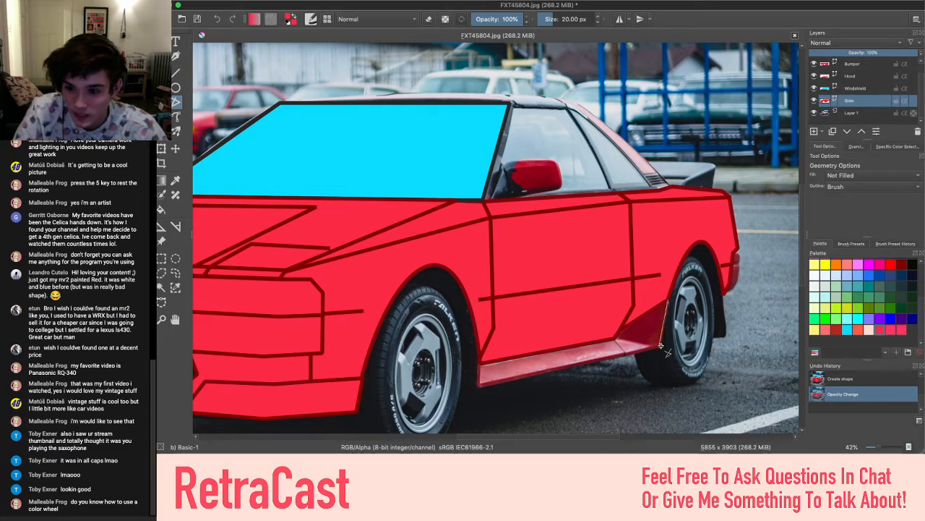
click(661, 345)
key(Return)
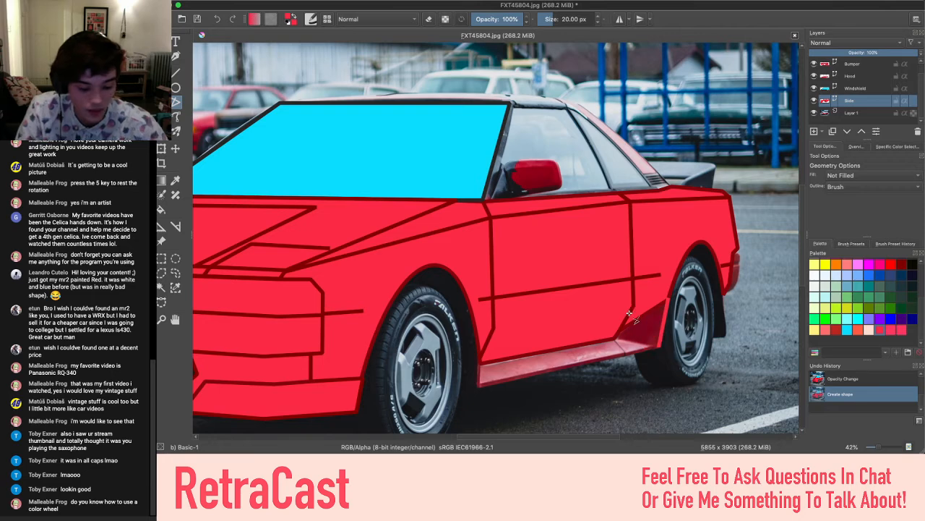
key(ctrl+z)
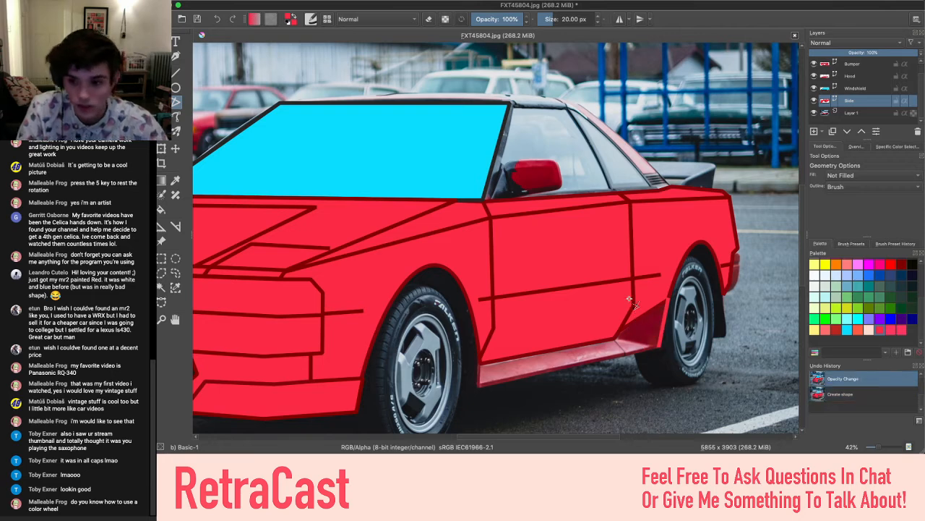
Sample the dark red of the door trim line as the drawing colour
ctrl+click(584, 310)
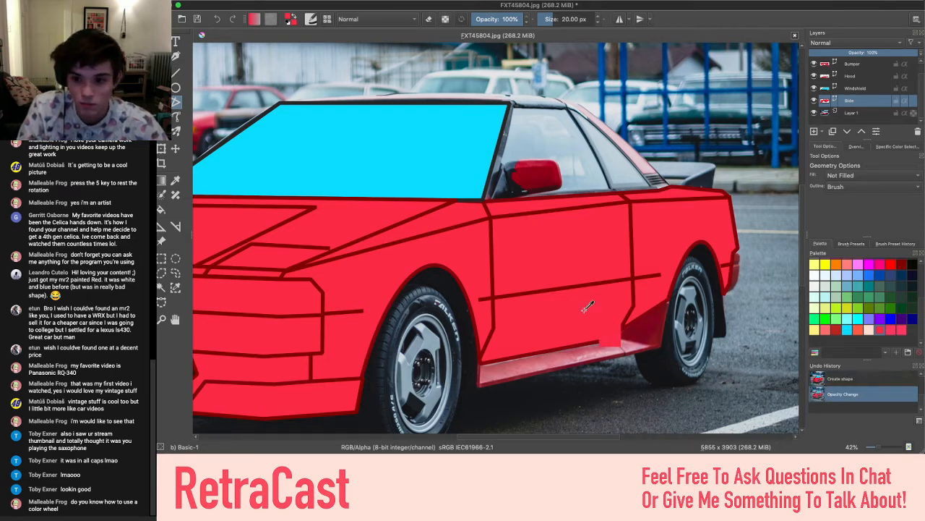
ctrl+click(620, 279)
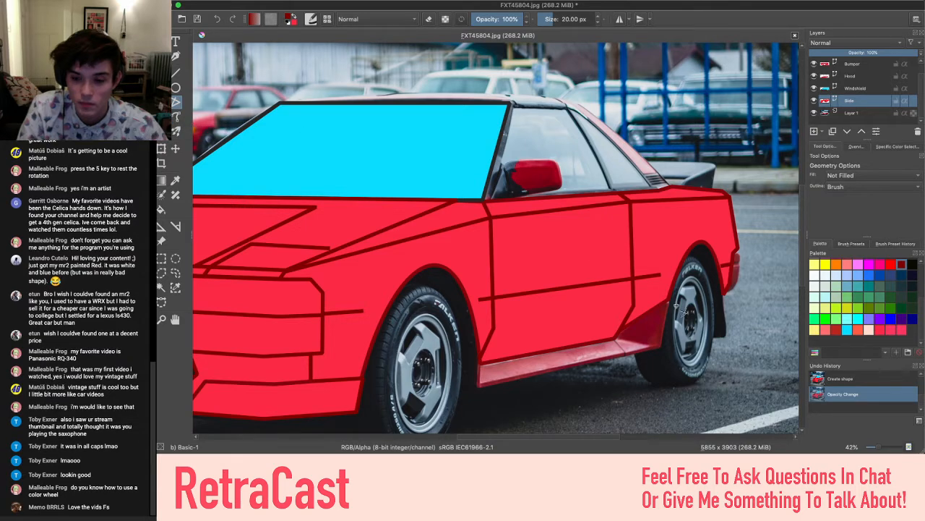
scroll(680, 307, up, 3)
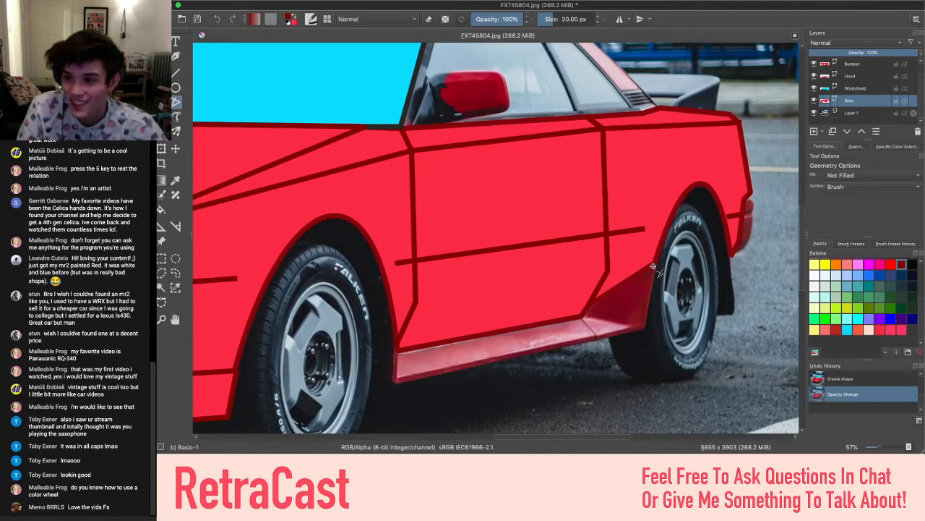
Try outlining the side sill from the rear wheel arch along its lower edge to the front wheel, and undo the shape
drag(654, 265, 641, 325)
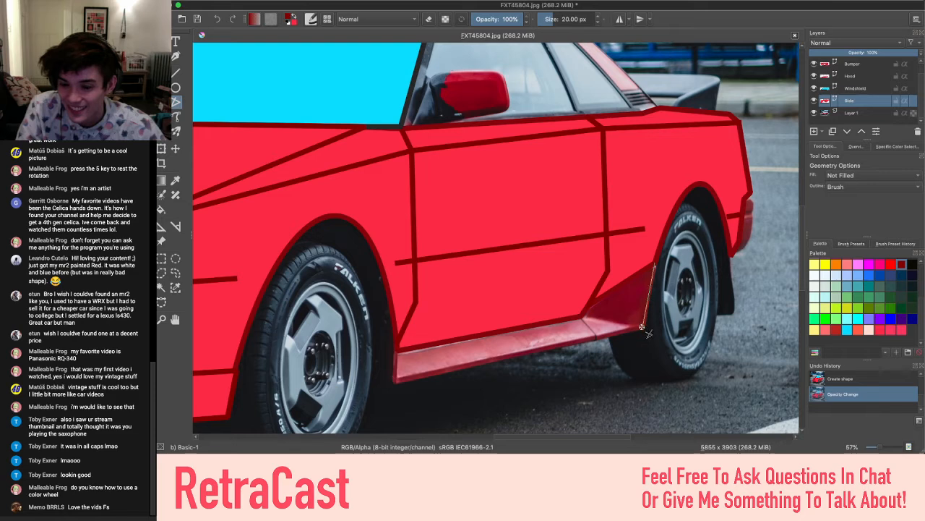
click(641, 327)
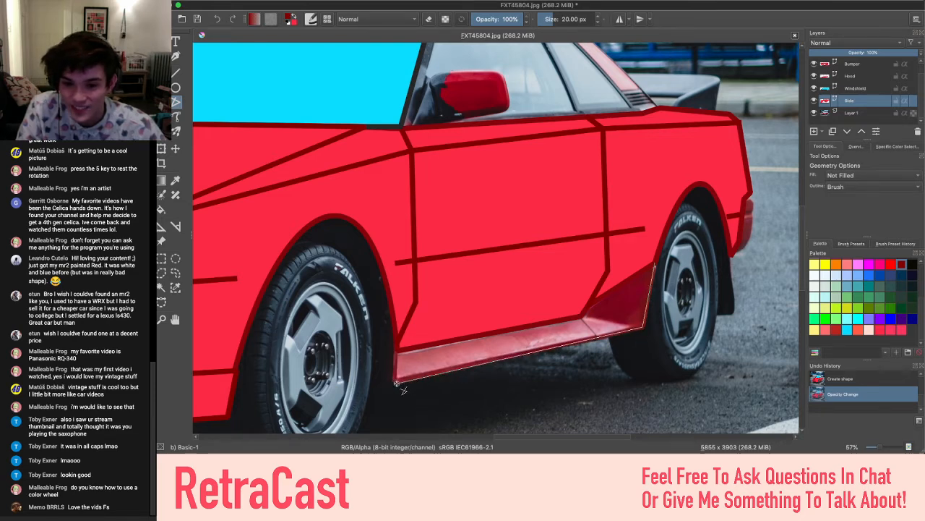
double_click(396, 354)
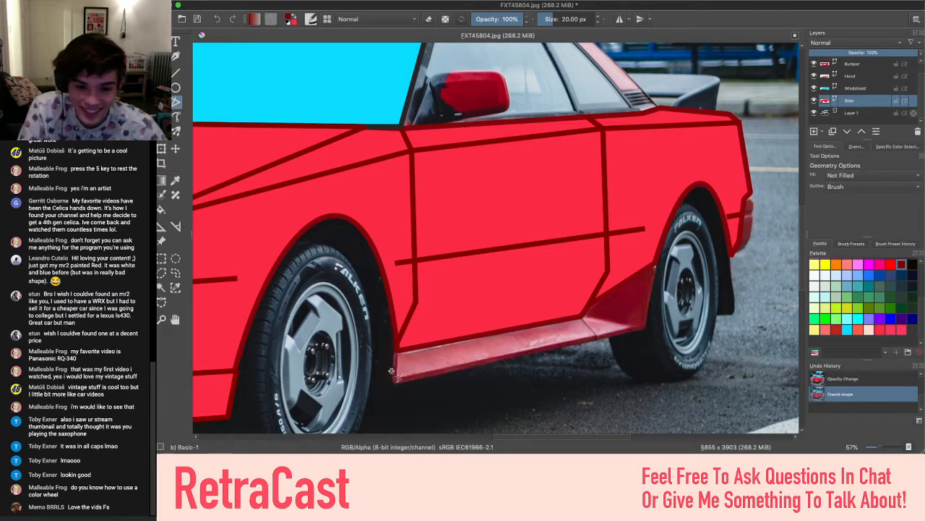
key(ctrl+z)
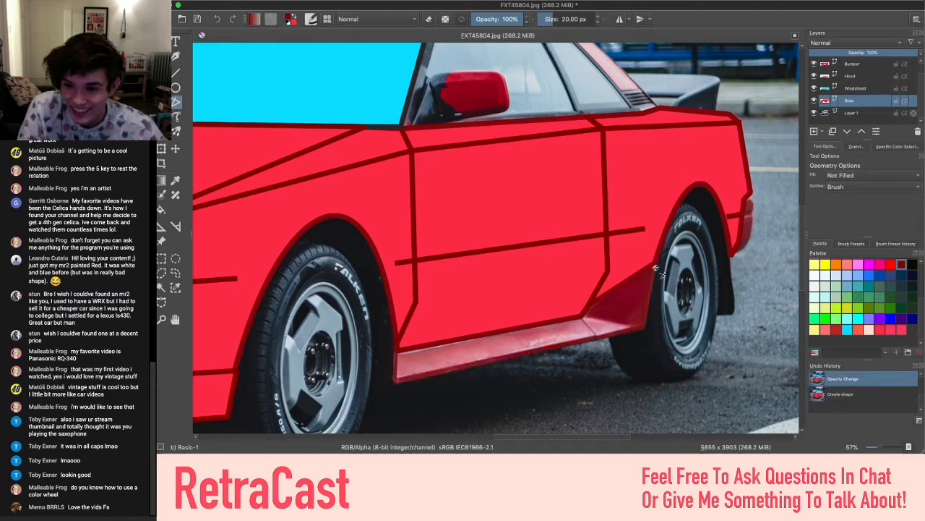
Draw a closed, unfilled dark red polyline around the side sill between the wheels, with its upper edge crossing the lower door, and select the shape
click(654, 265)
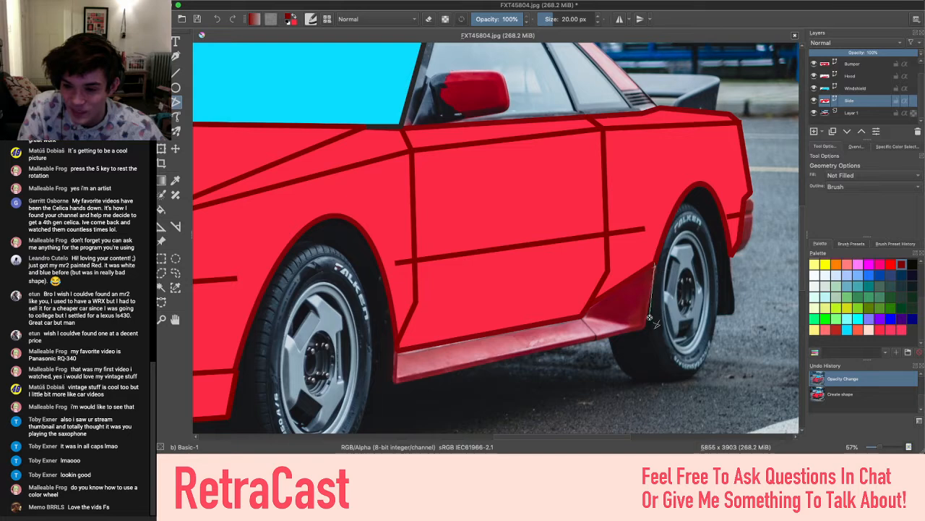
click(643, 327)
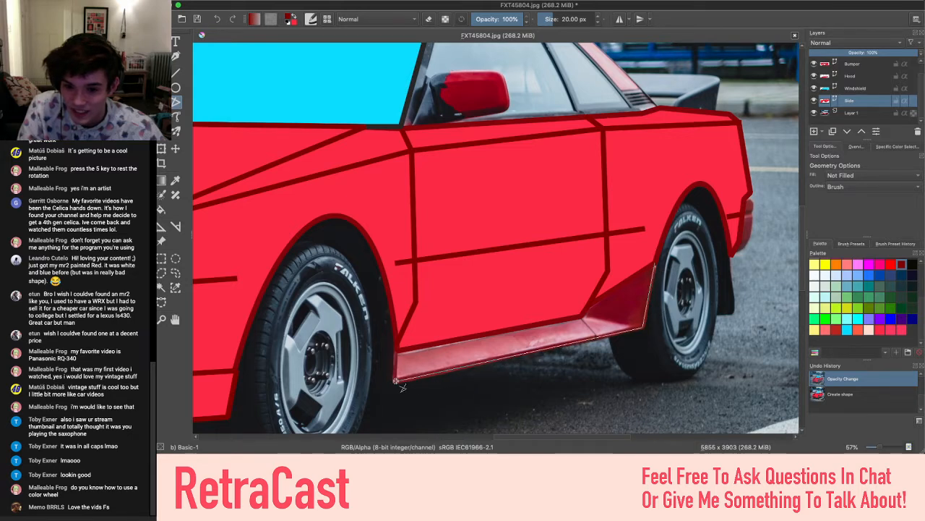
click(396, 379)
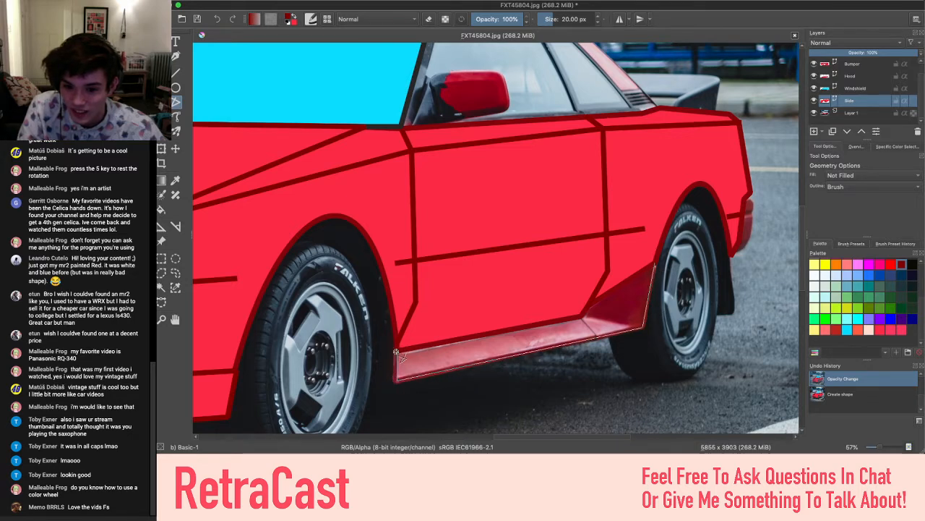
click(416, 316)
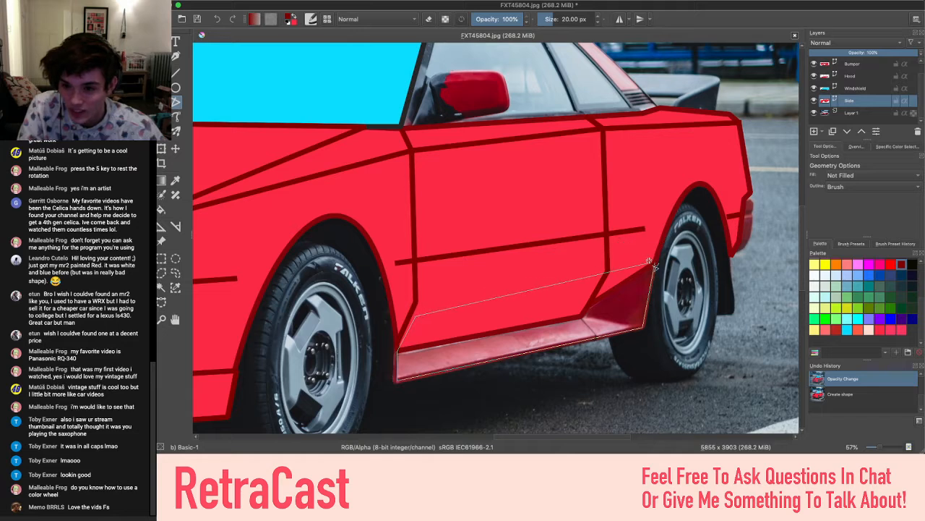
click(653, 264)
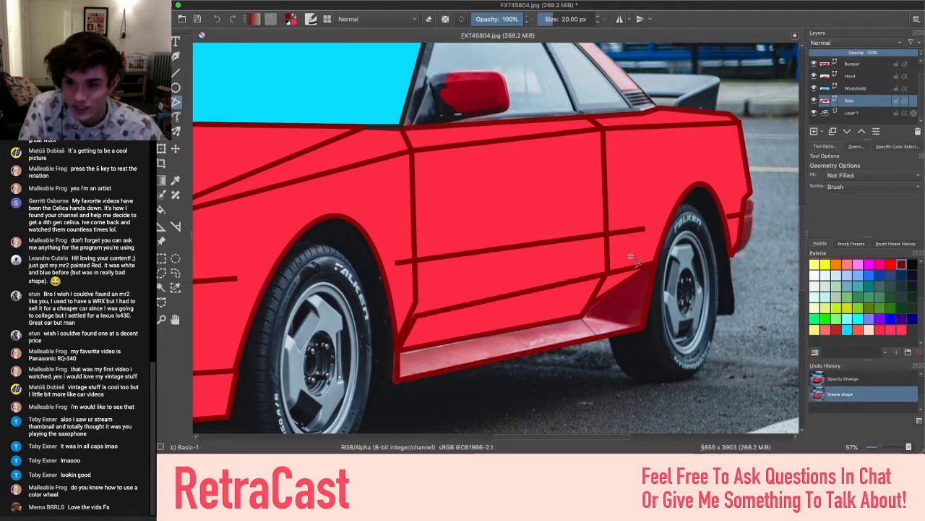
click(161, 41)
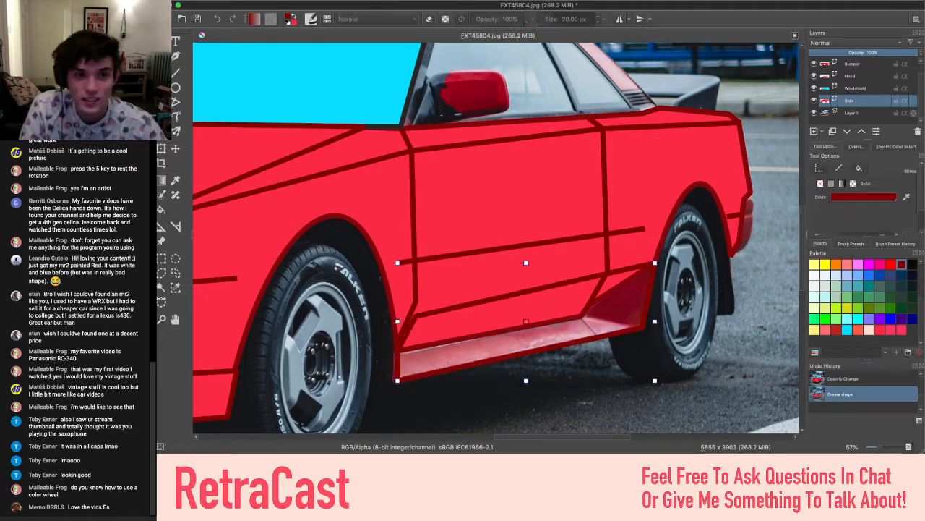
Send the side sill outline behind the other shapes on the Side layer and give it a solid bright red fill
right_click(575, 302)
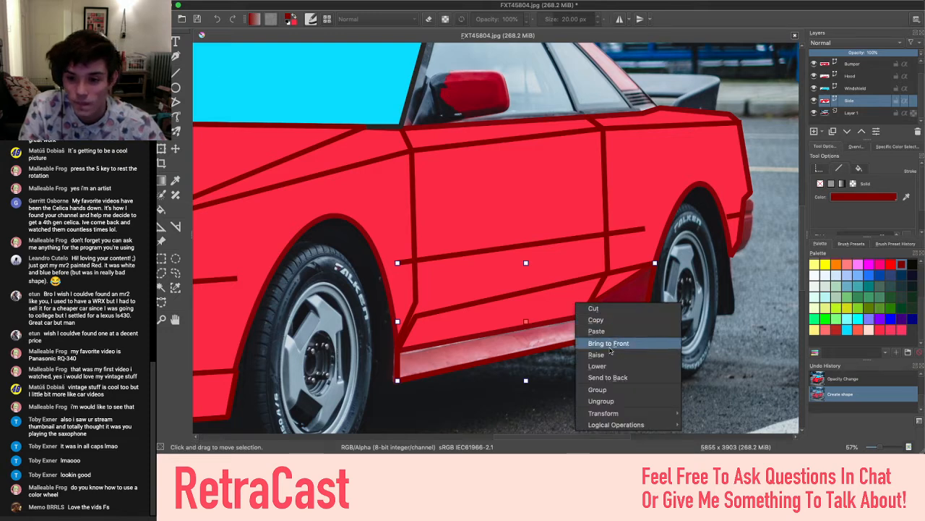
click(610, 379)
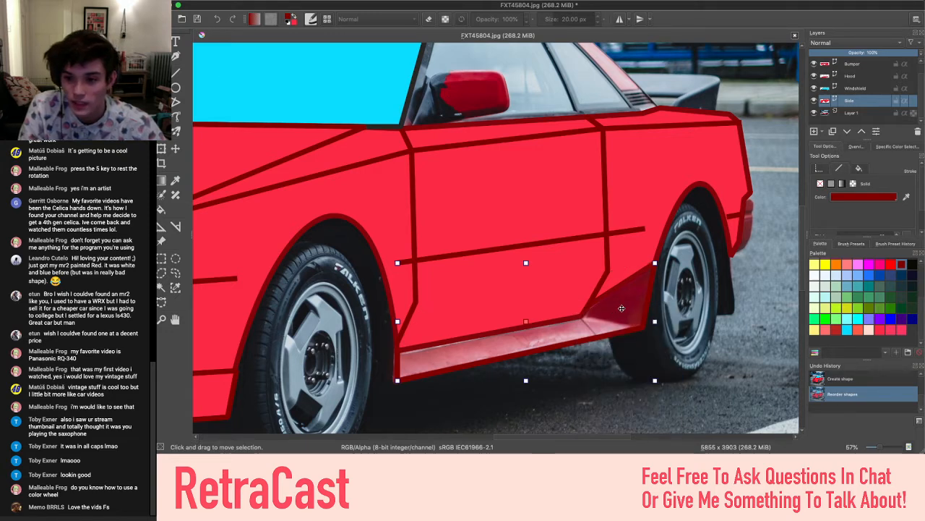
click(858, 170)
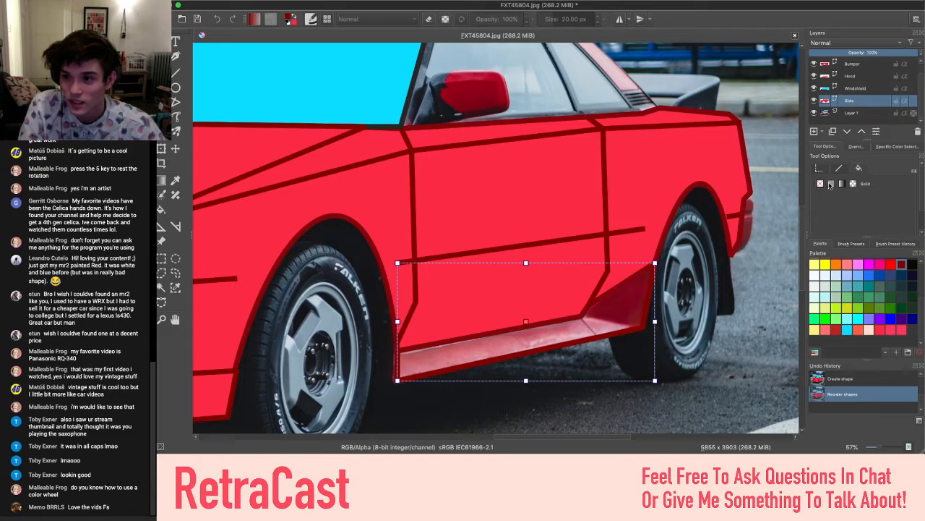
click(831, 183)
Examine the traced car body as a whole and up close, from the front bumper along the doors to the rear wheel
scroll(452, 318, down, 4)
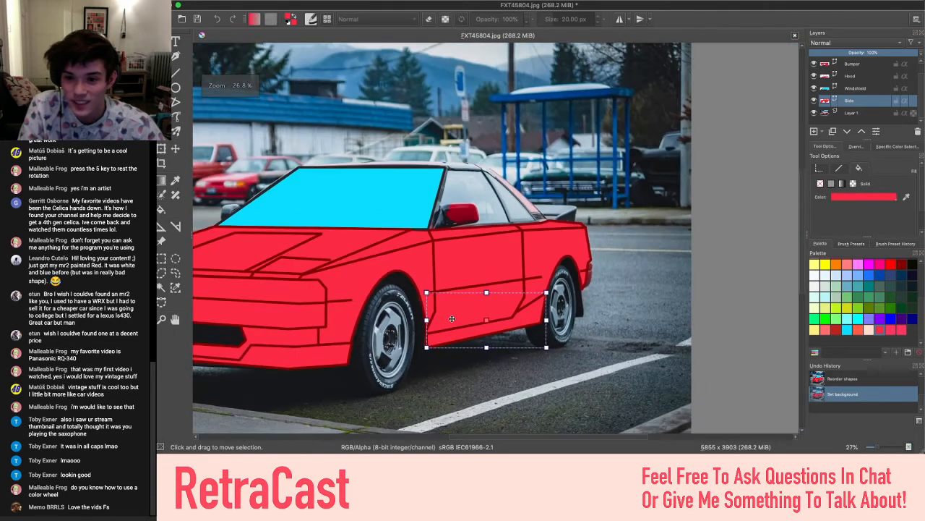
drag(452, 318, 578, 376)
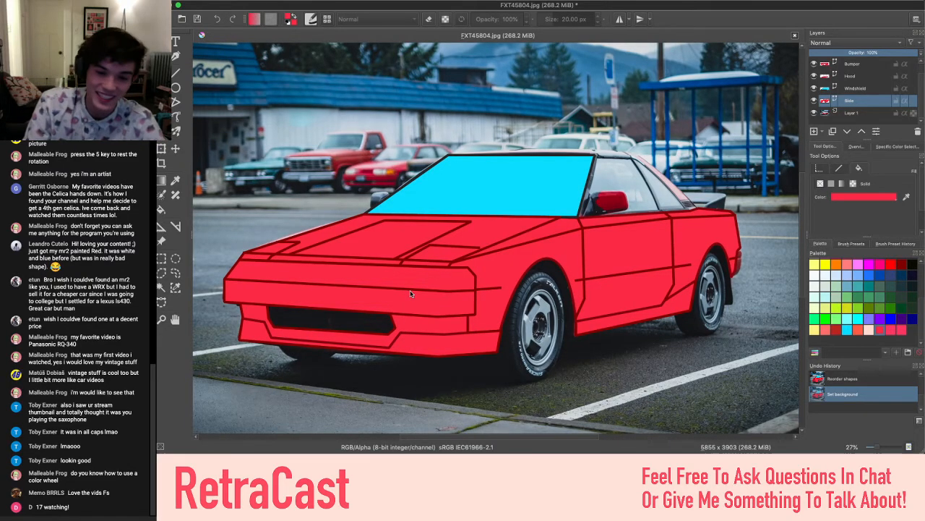
scroll(410, 293, up, 3)
scroll(410, 293, down, 1)
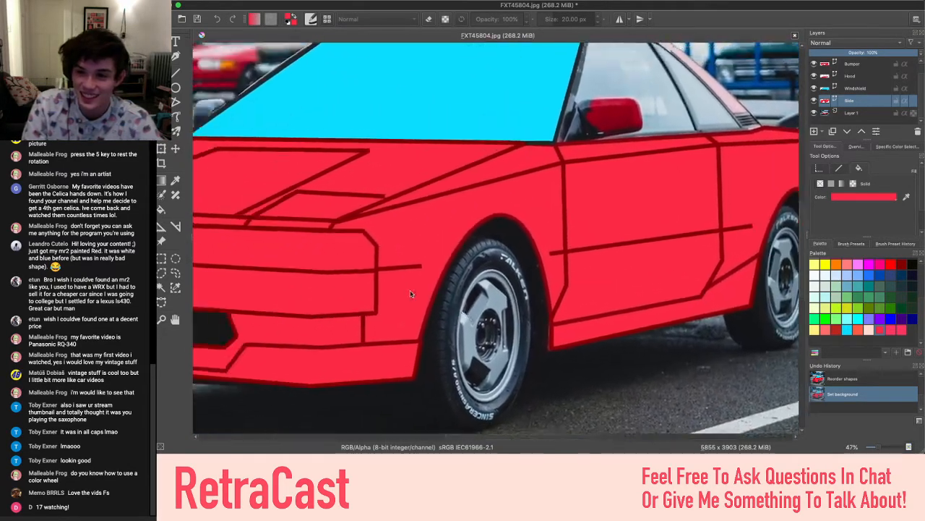
scroll(410, 293, down, 2)
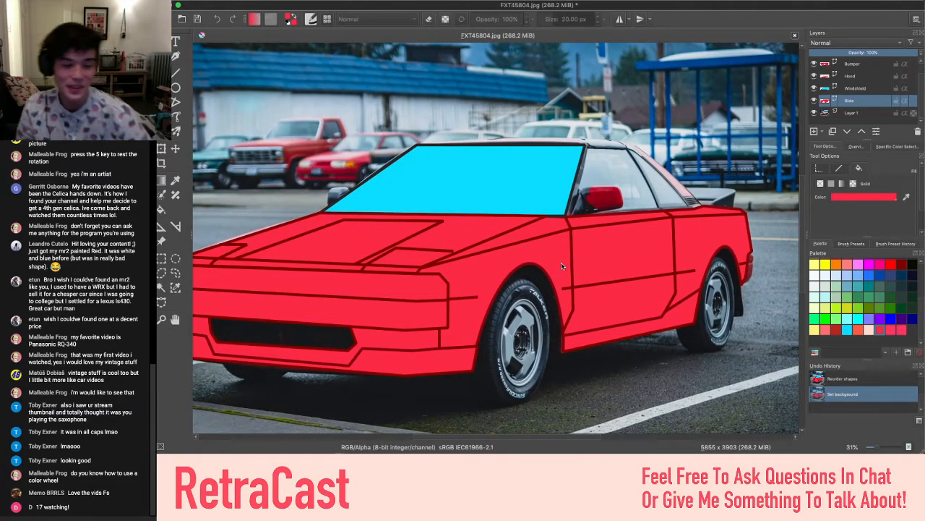
scroll(562, 266, left, 2)
scroll(561, 266, down, 1)
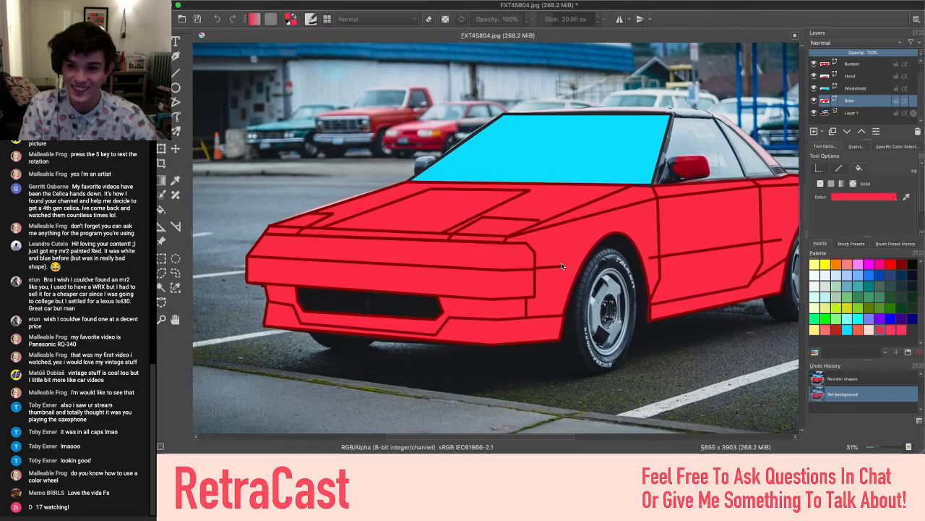
scroll(562, 267, right, 1)
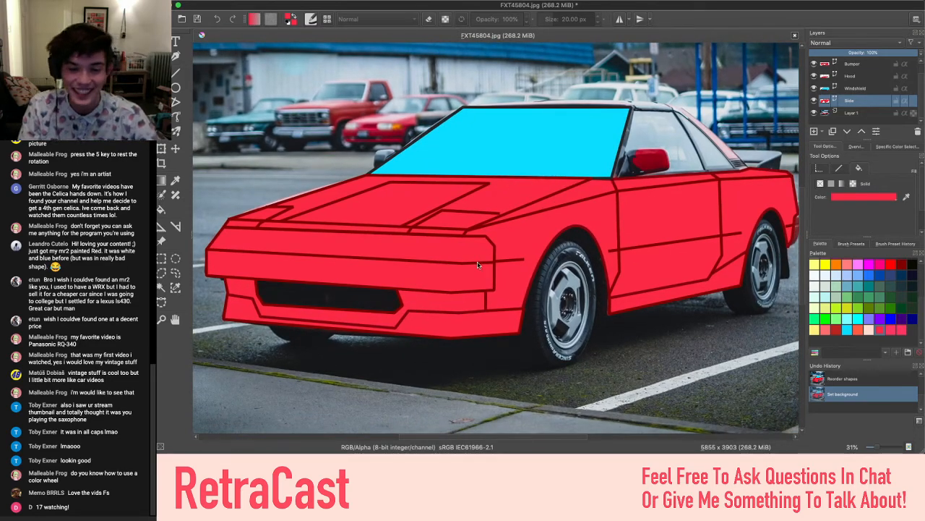
scroll(478, 265, right, 3)
scroll(477, 264, up, 1)
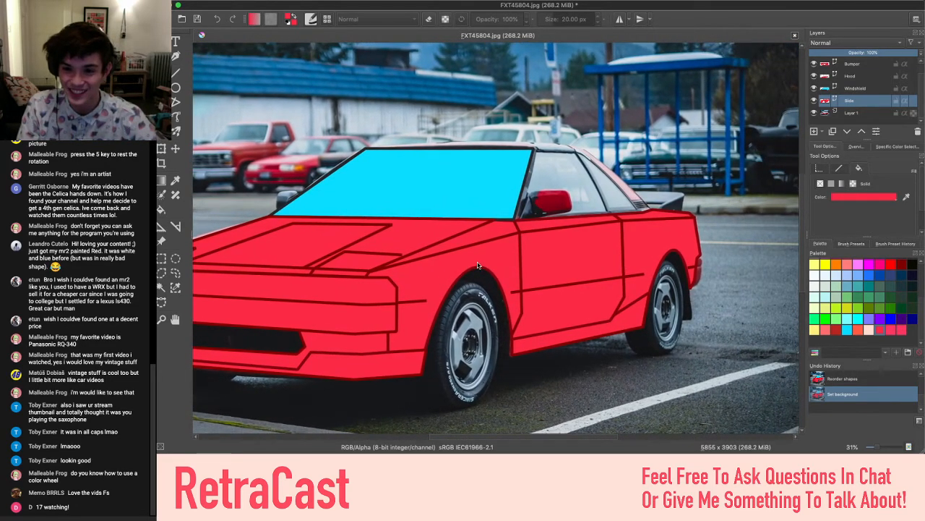
scroll(477, 264, left, 4)
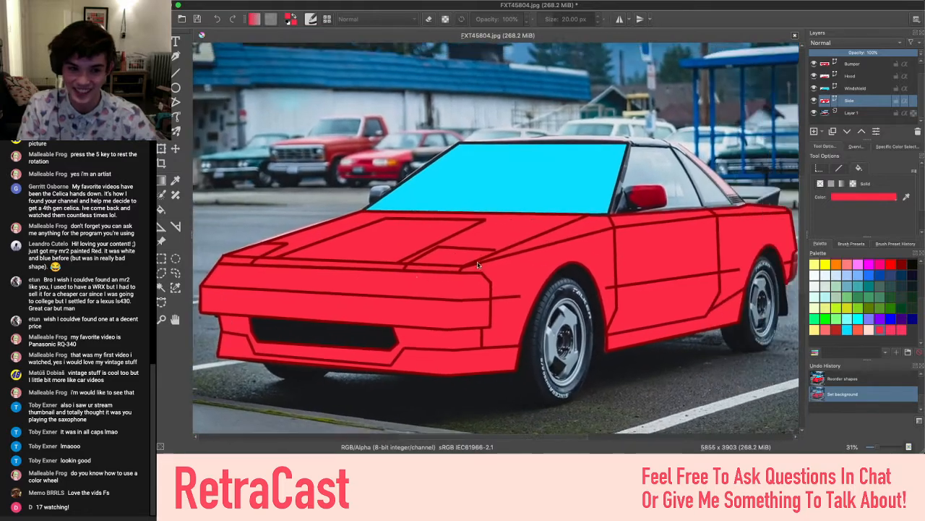
scroll(478, 264, up, 1)
scroll(478, 265, right, 3)
scroll(478, 265, up, 2)
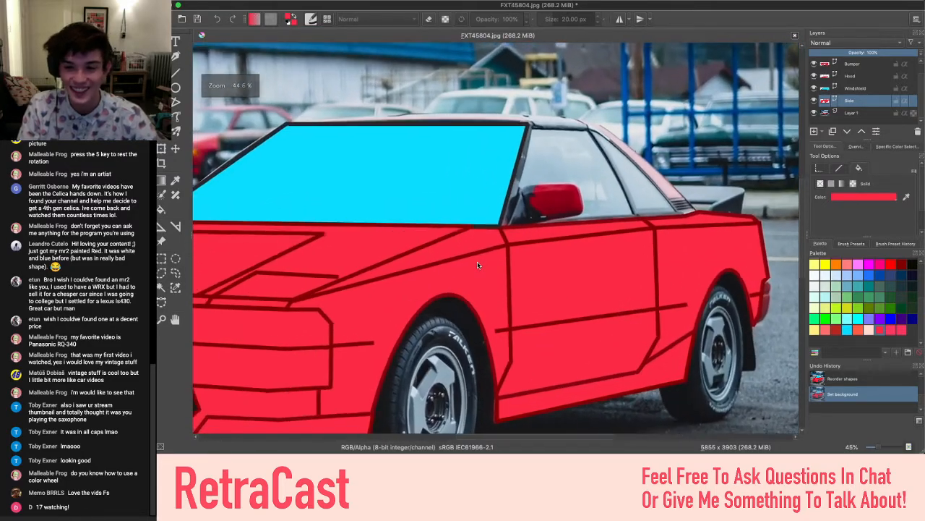
scroll(477, 265, down, 4)
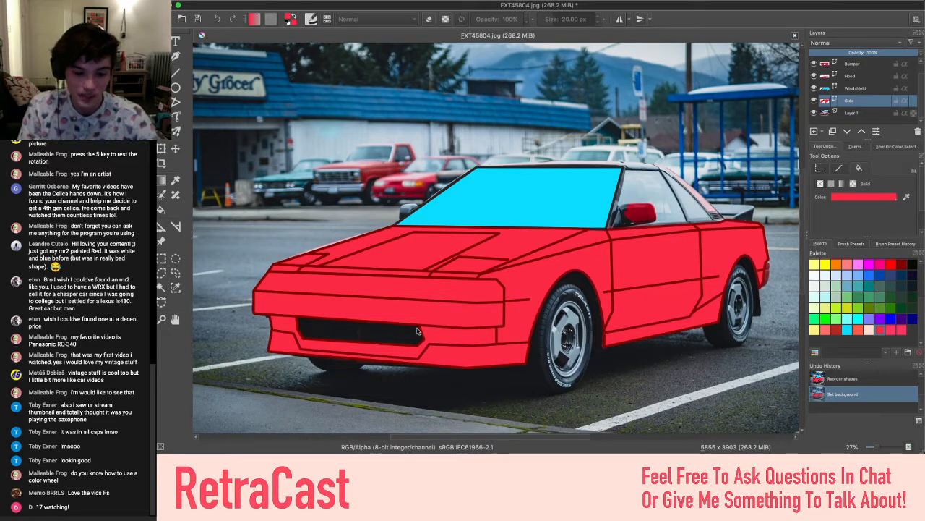
Draw a closed diamond with the Polygon tool over the parked cars beyond the hood, and give it a solid bright red fill
scroll(398, 331, up, 4)
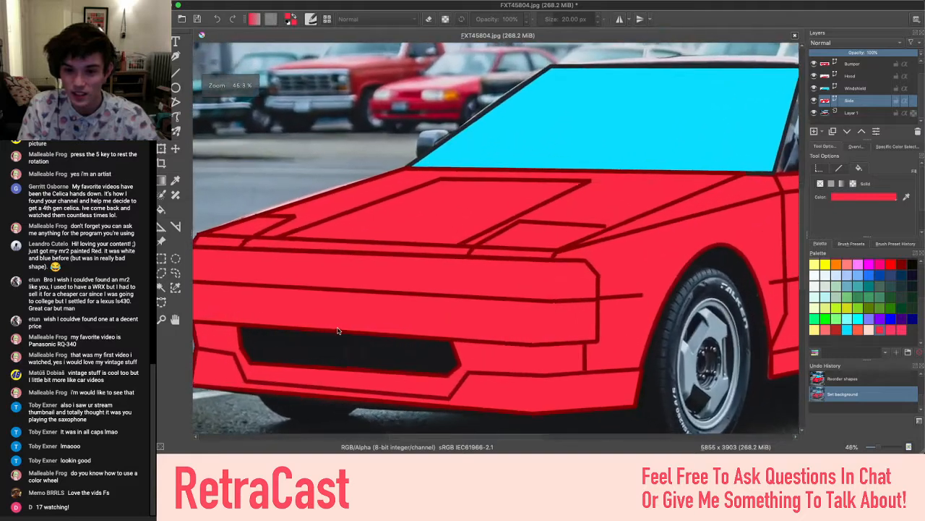
scroll(338, 331, left, 3)
scroll(338, 330, right, 2)
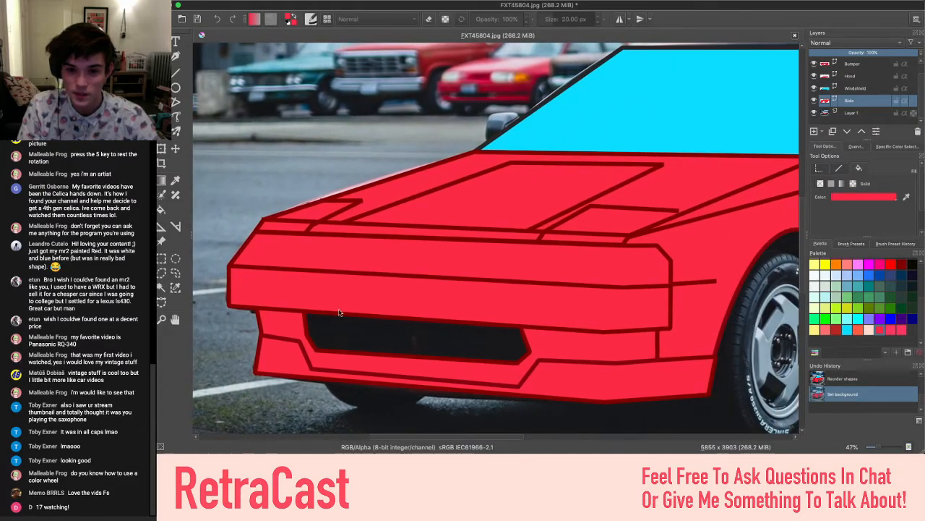
scroll(339, 312, left, 2)
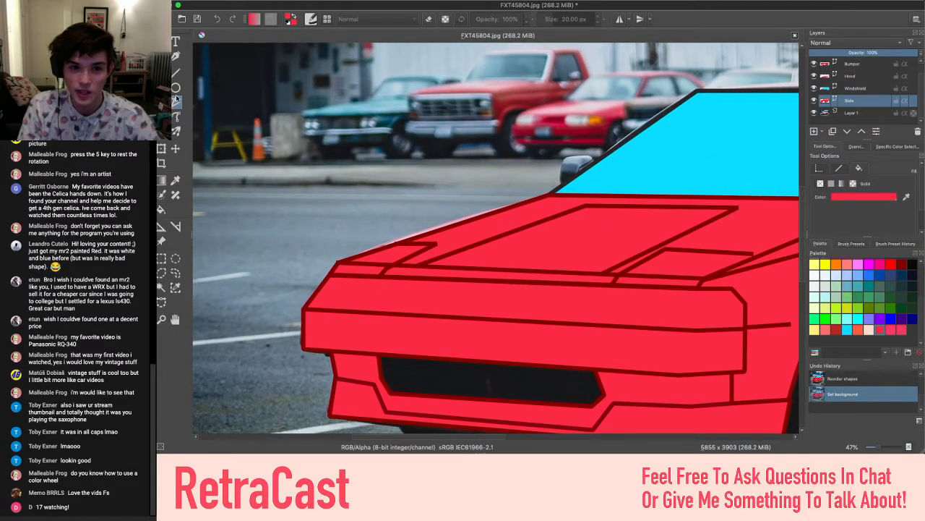
click(177, 101)
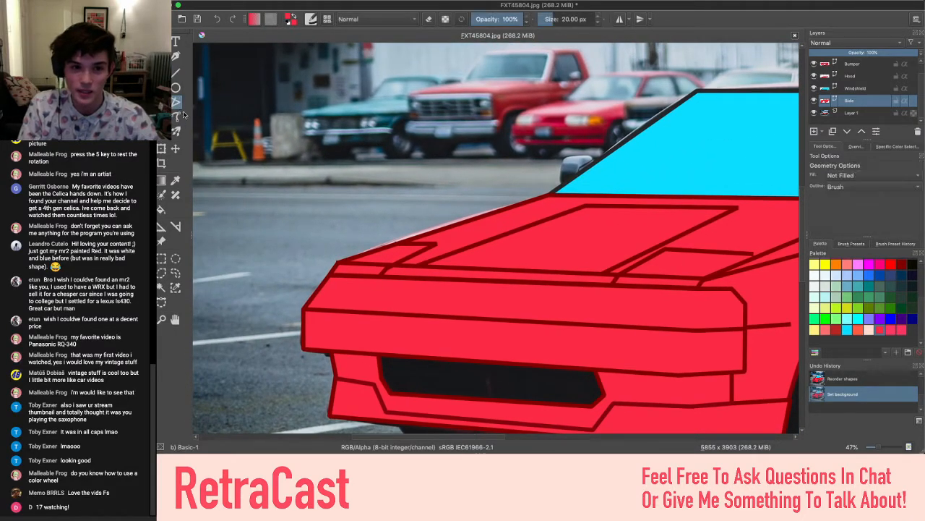
click(413, 102)
click(312, 151)
click(396, 195)
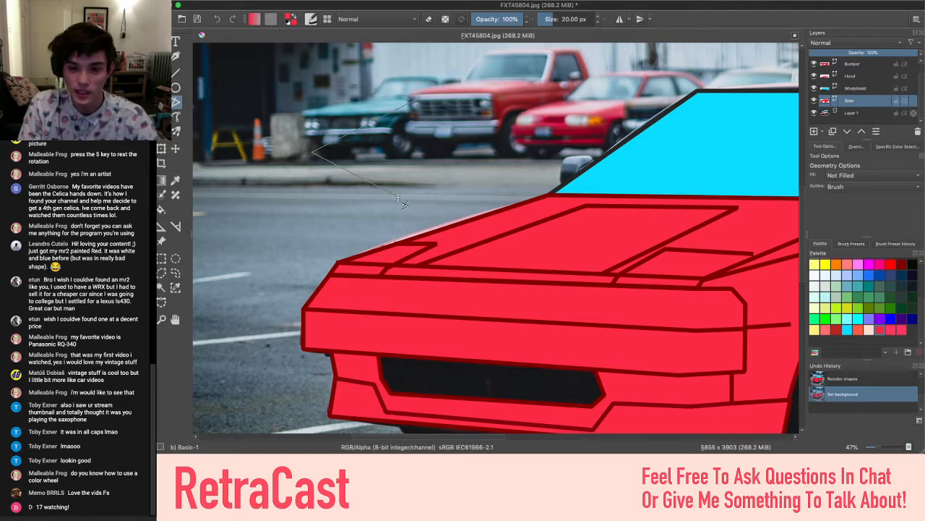
click(495, 135)
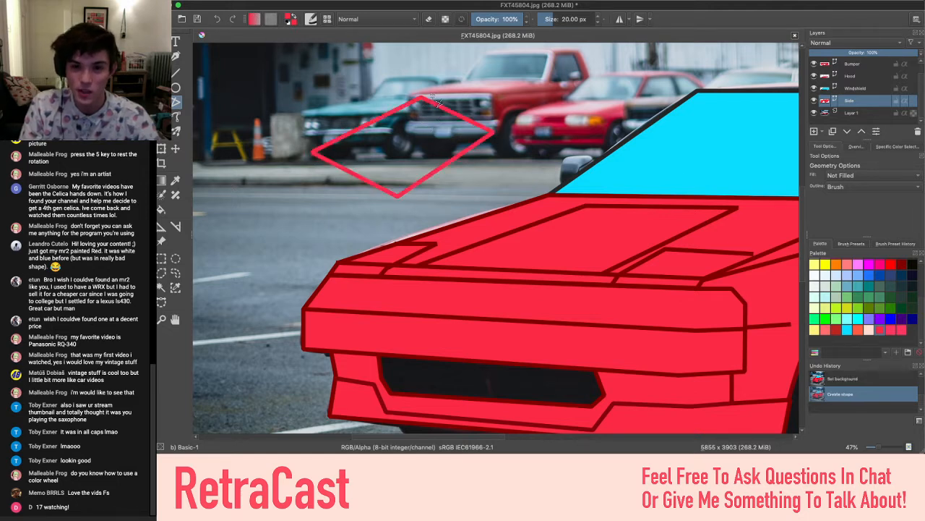
click(421, 97)
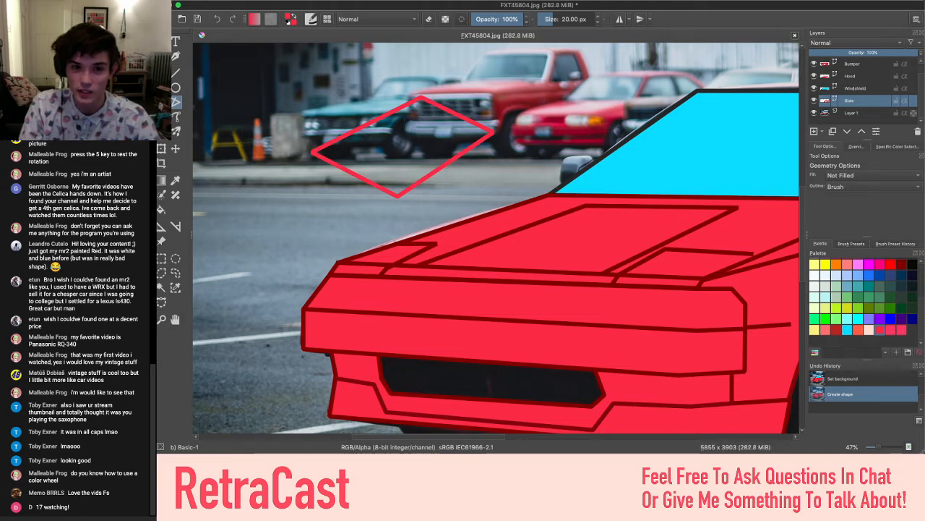
key(Escape)
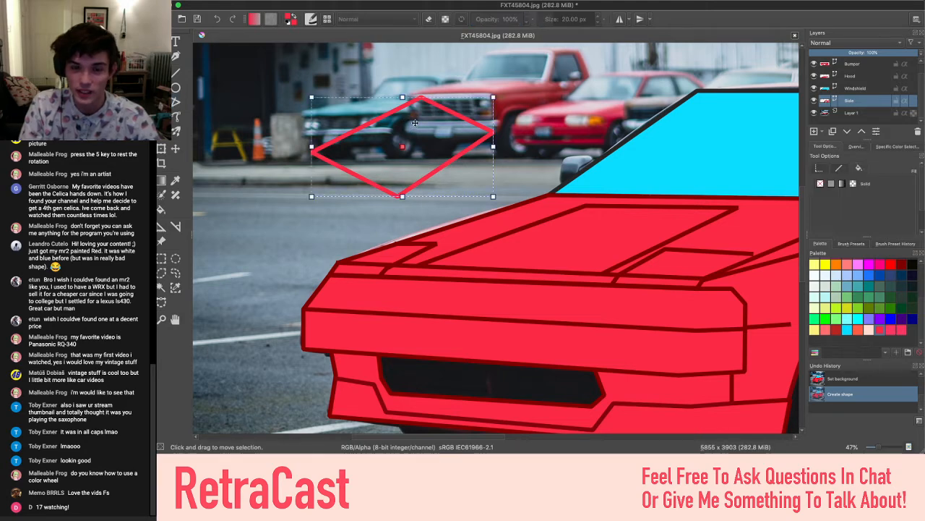
click(831, 185)
scroll(337, 172, down, 4)
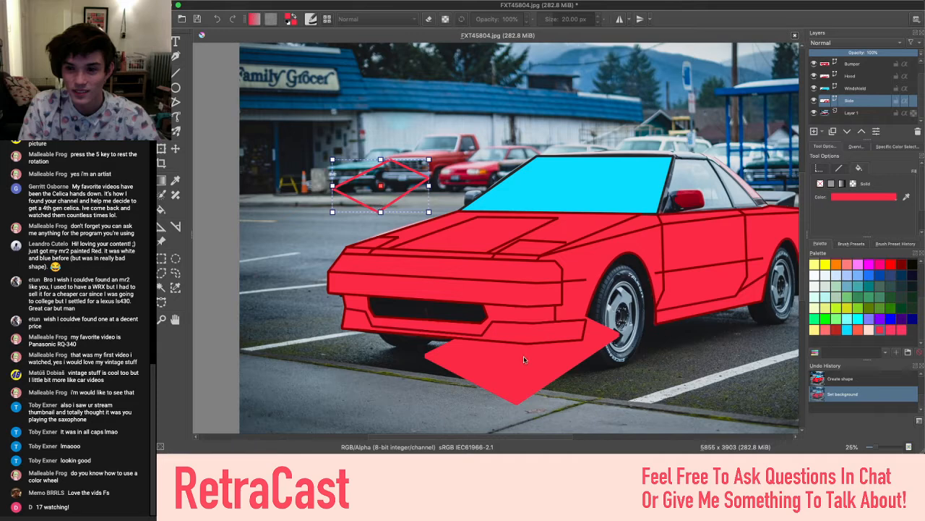
Undo the diamond's fill, the diamond itself and the side sill's red fill
key(ctrl+z)
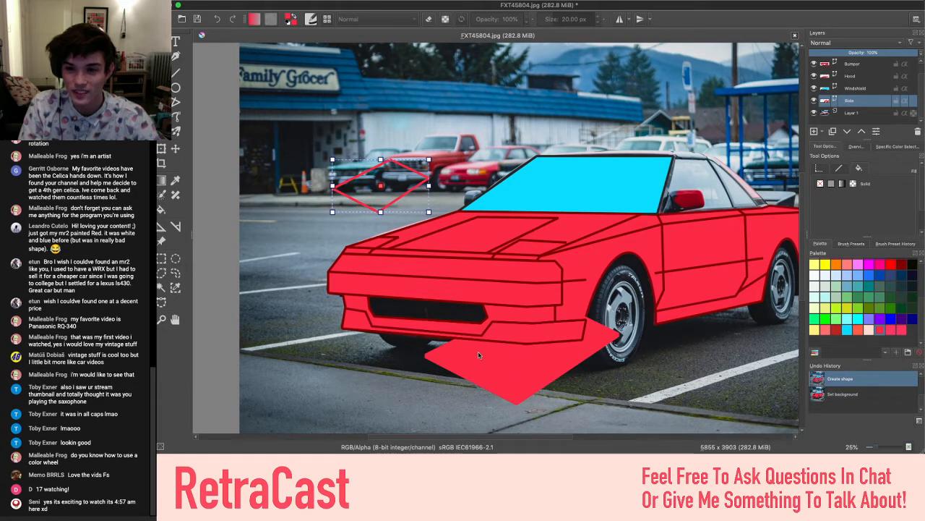
key(ctrl+z)
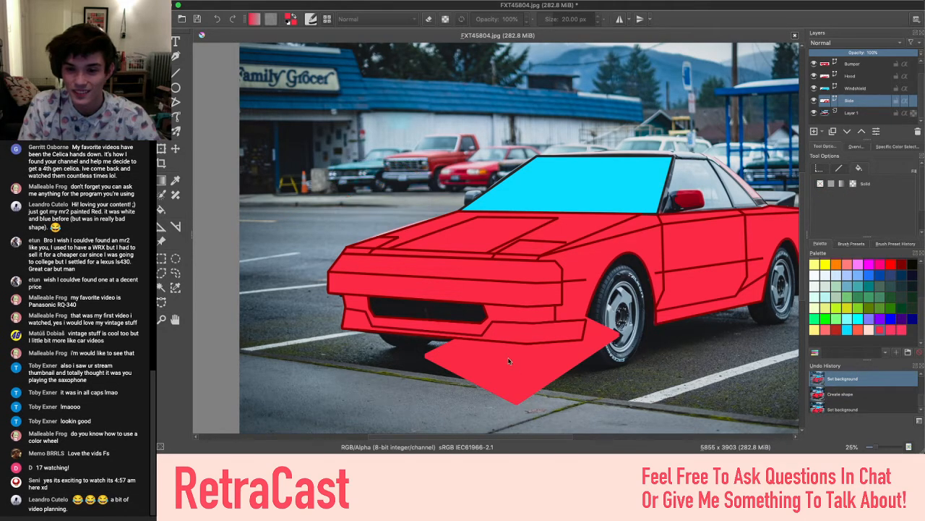
key(super+z)
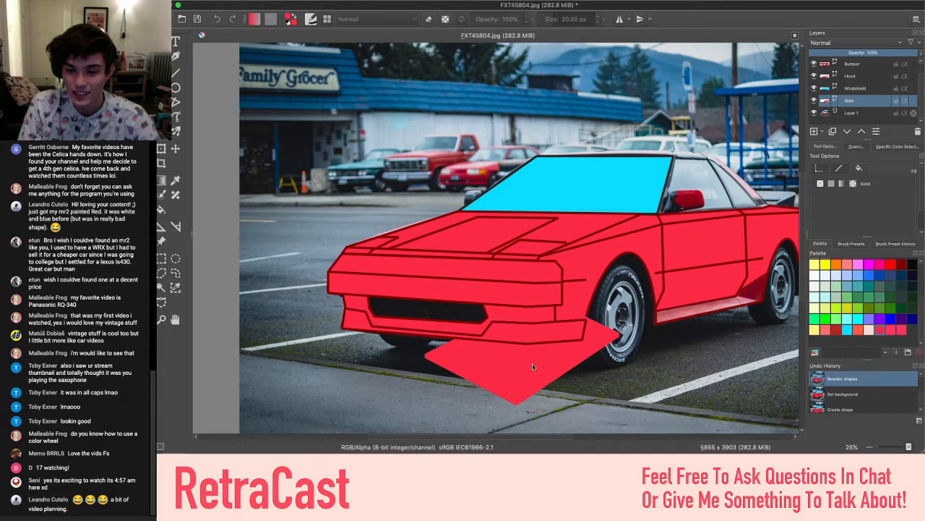
Inspect the stray red area below the front bumper, hiding and showing the Side layer to compare
scroll(443, 419, up, 3)
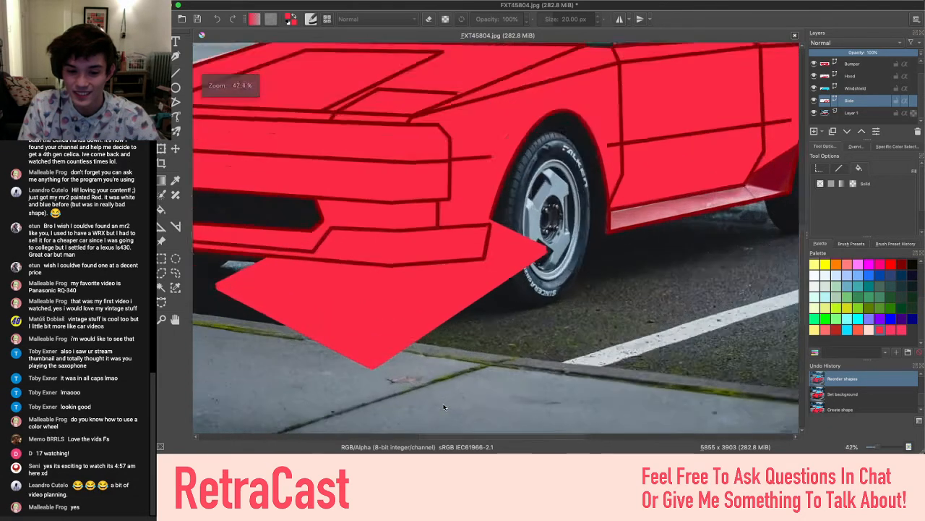
scroll(444, 407, up, 1)
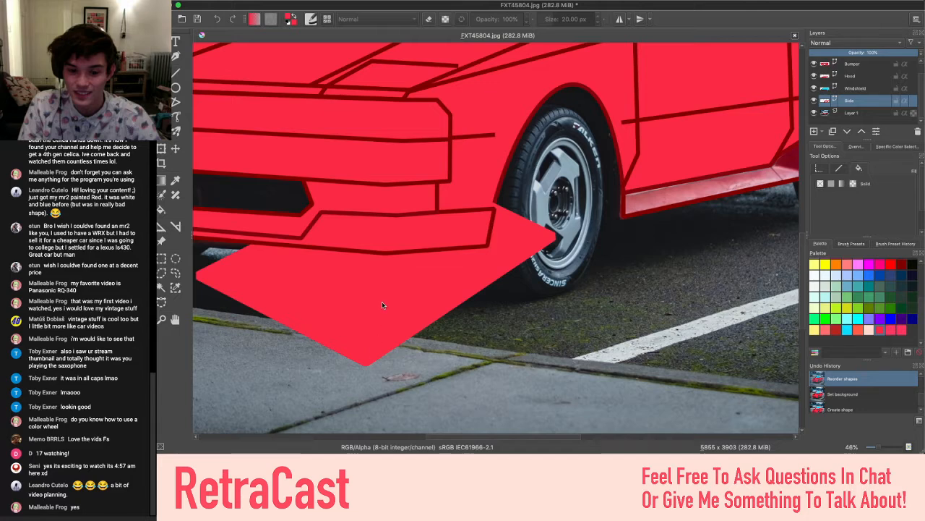
scroll(383, 304, left, 5)
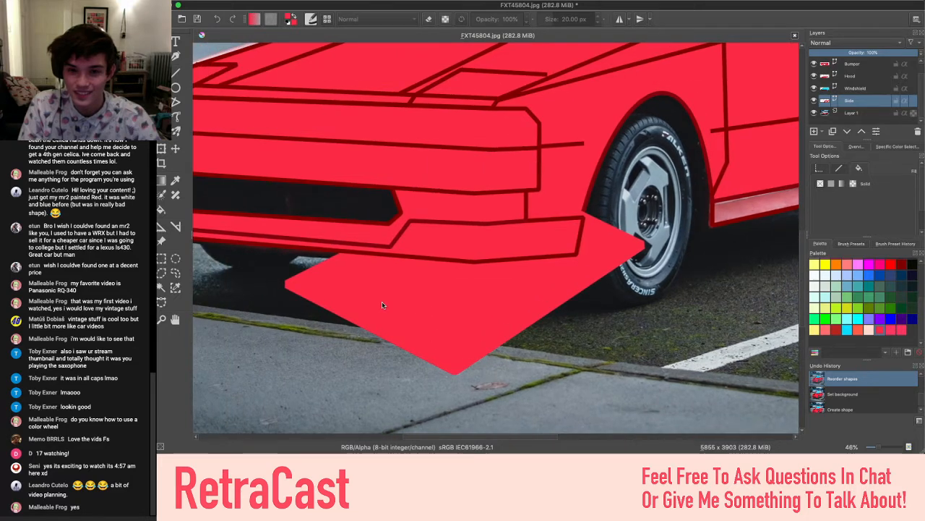
scroll(383, 304, down, 4)
click(814, 100)
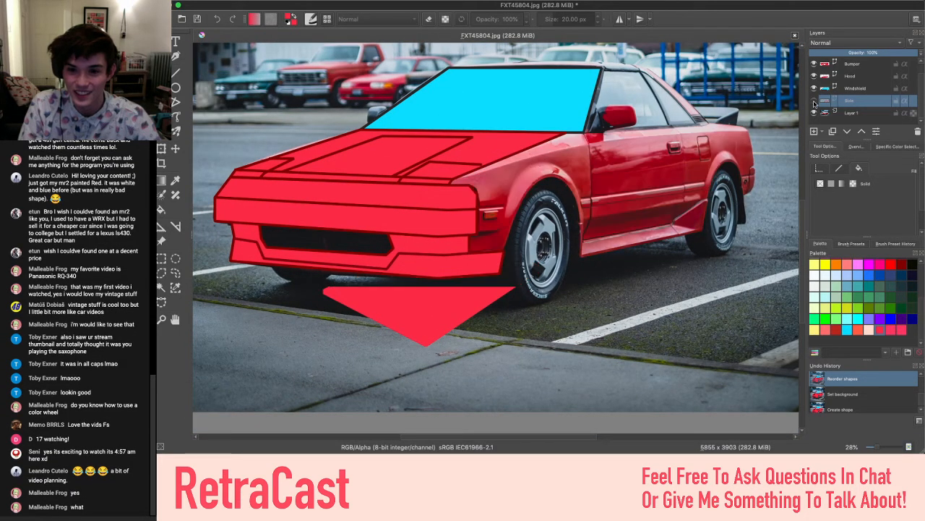
click(814, 101)
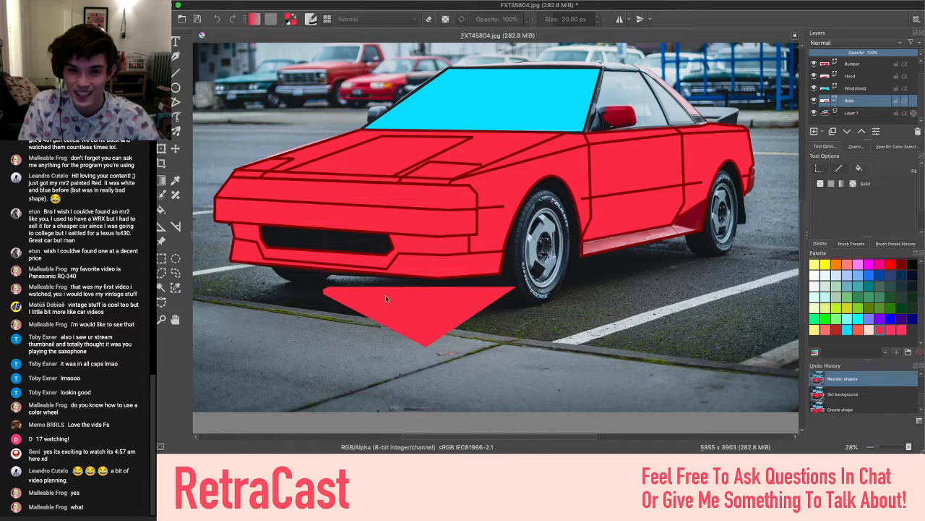
click(814, 101)
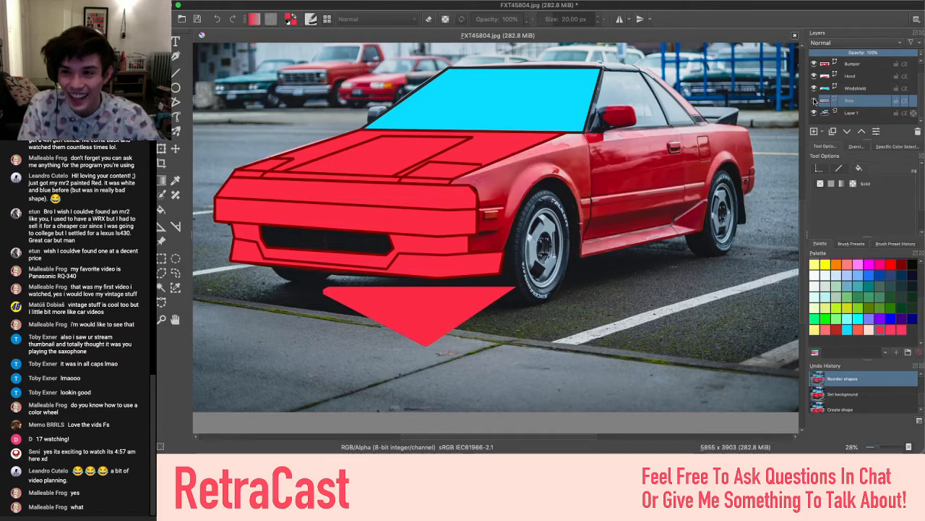
click(814, 75)
click(814, 75)
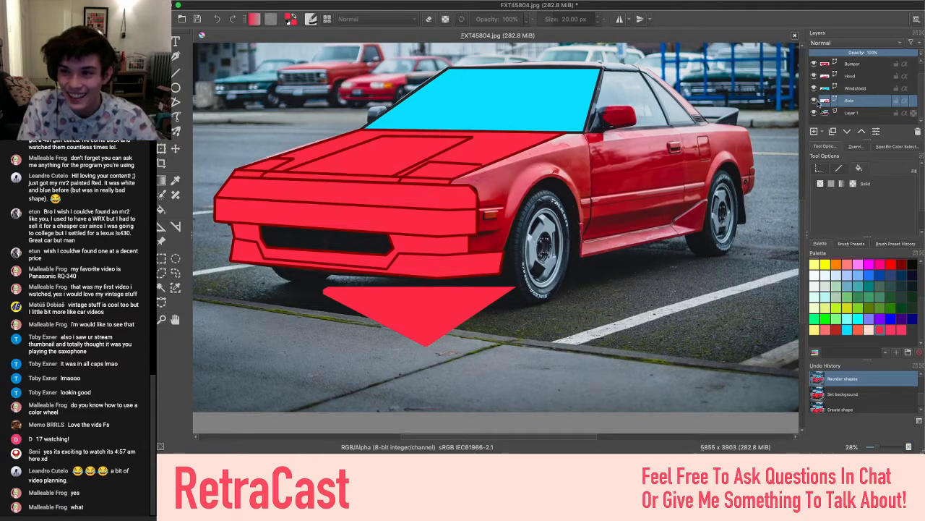
click(814, 101)
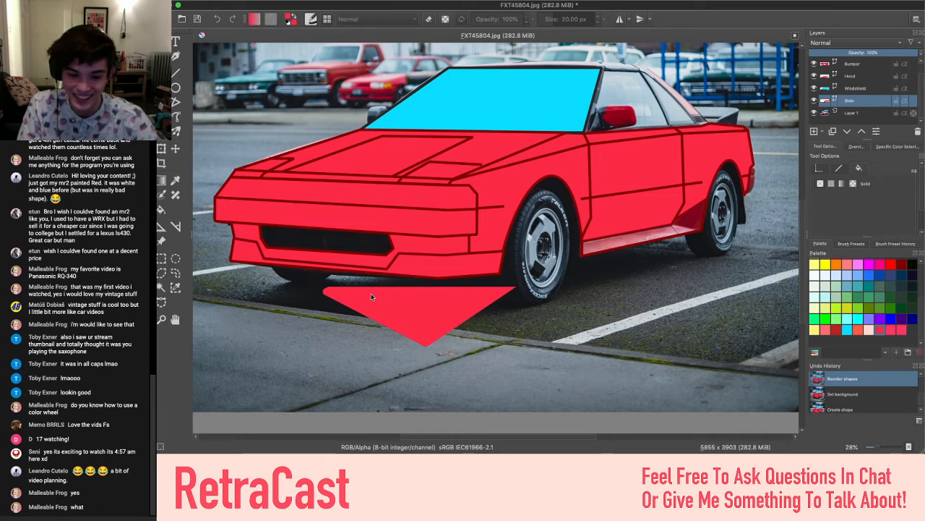
scroll(371, 296, left, 3)
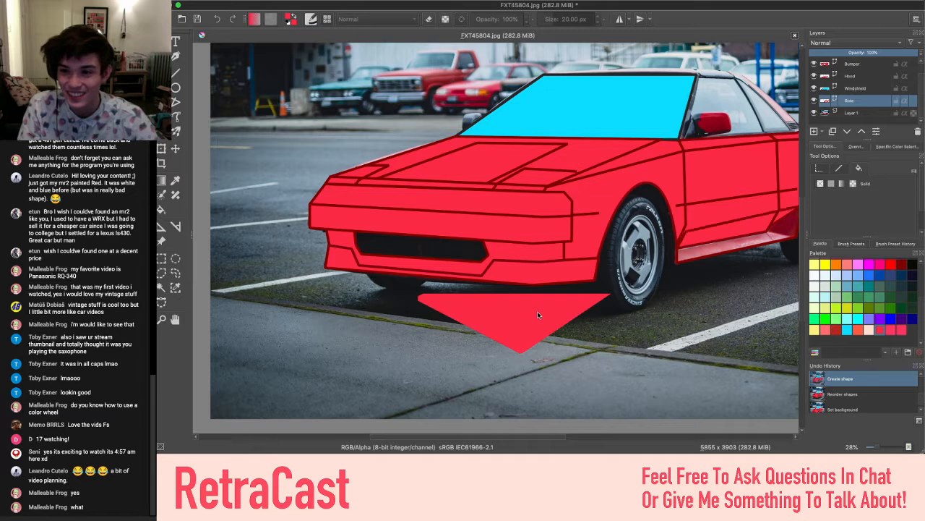
Redo the side sill's red fill, the diamond shape and the diamond's fill
key(super+shift+z)
key(super+shift+z)
key(super+shift+z)
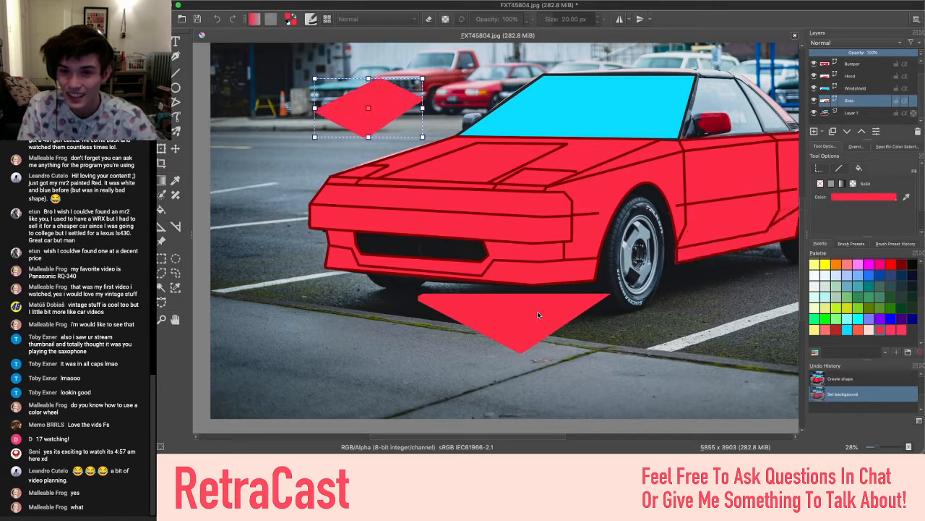
Undo the red fill of the diamond over the parked cars and the diamond shape itself
key(super+z)
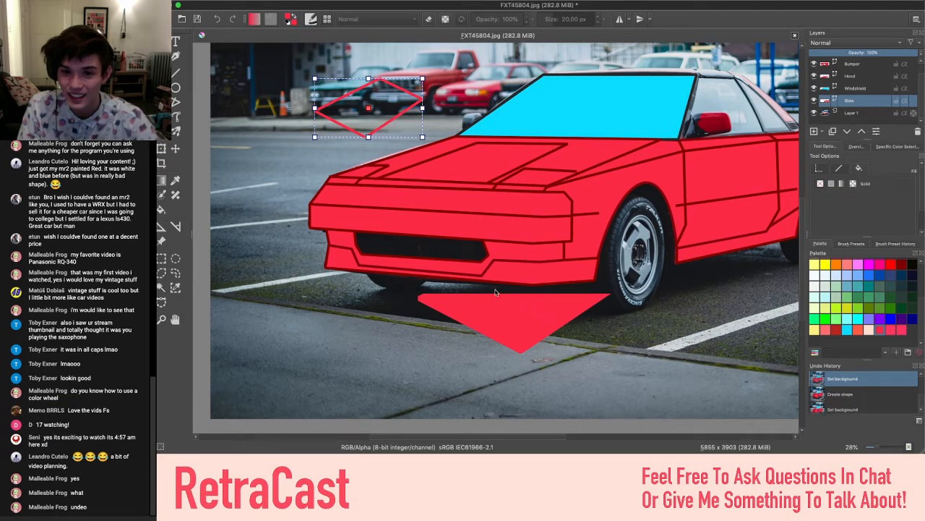
key(super+z)
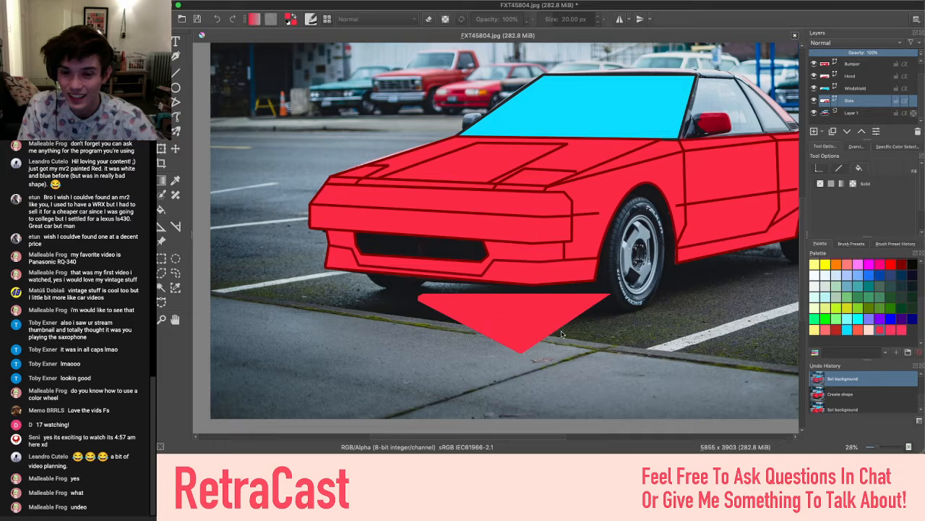
Check the stray red area below the front bumper by hiding and showing the Side layer and the photo on Layer 1
scroll(562, 333, right, 5)
scroll(561, 333, left, 5)
scroll(561, 334, right, 4)
scroll(562, 333, up, 2)
scroll(561, 333, left, 1)
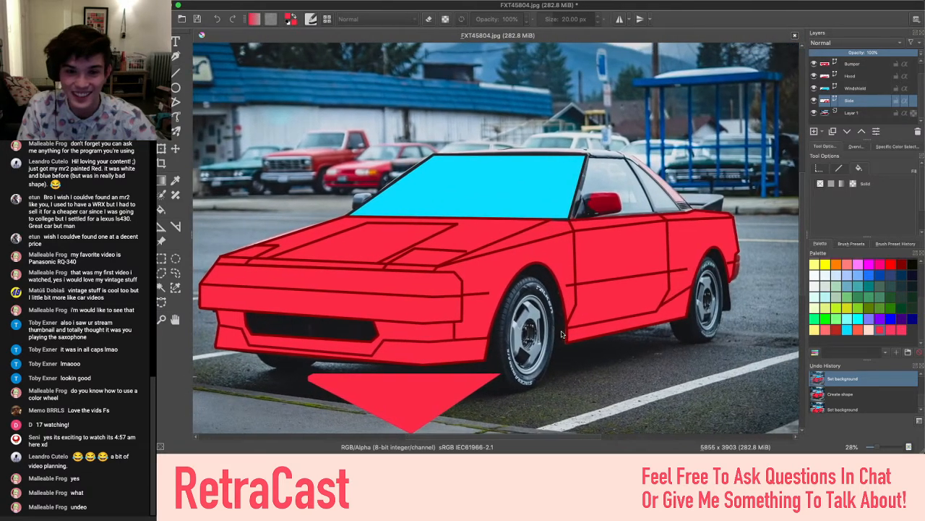
click(814, 100)
click(814, 100)
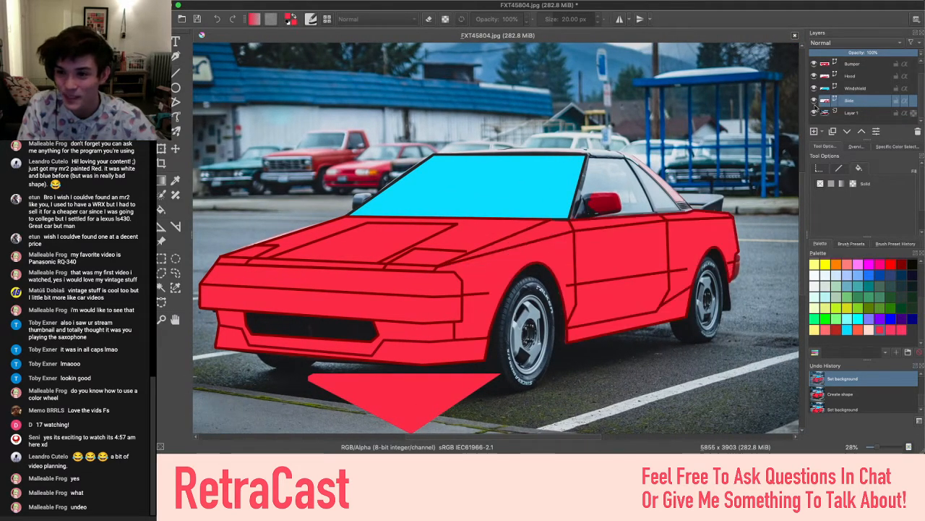
click(815, 113)
click(814, 112)
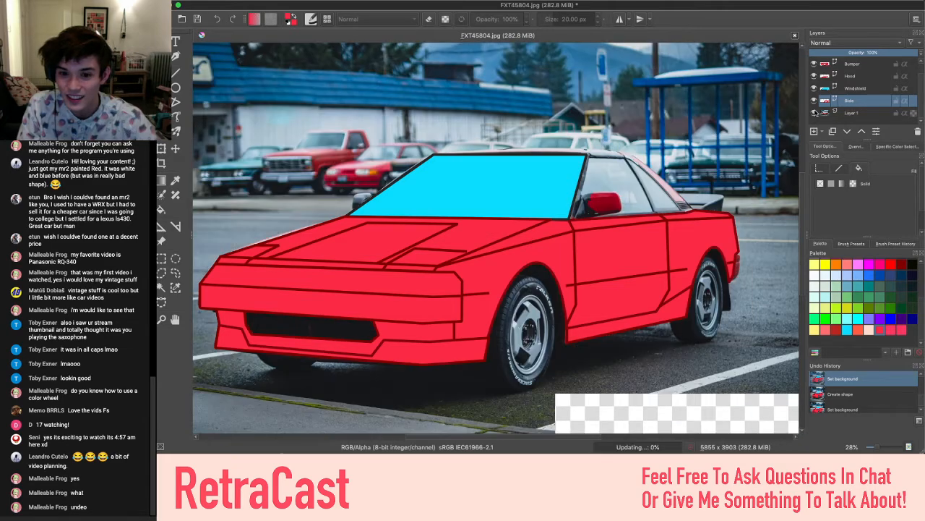
Draw a closed slanted four-sided shape with the Polyline tool over the teal parked car, and give it a solid bright red fill
scroll(388, 341, left, 5)
scroll(365, 309, up, 2)
scroll(334, 247, up, 3)
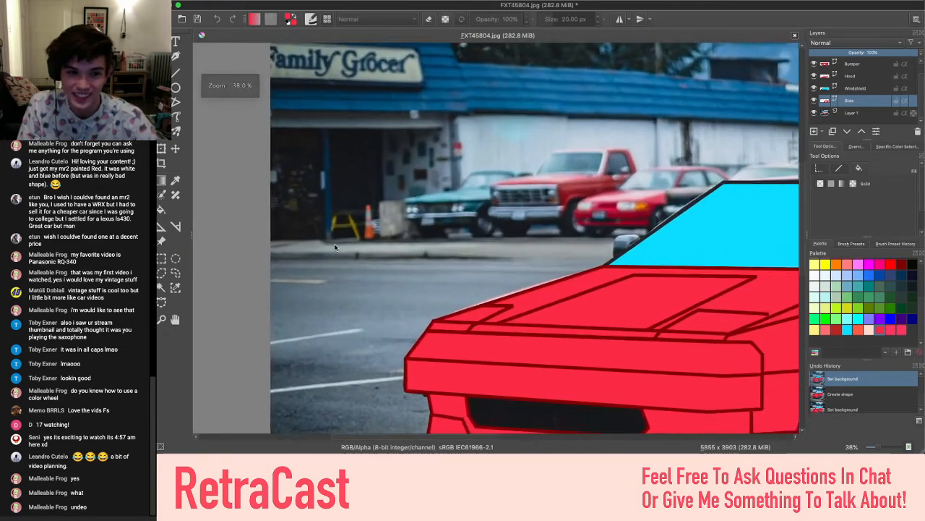
scroll(335, 248, right, 3)
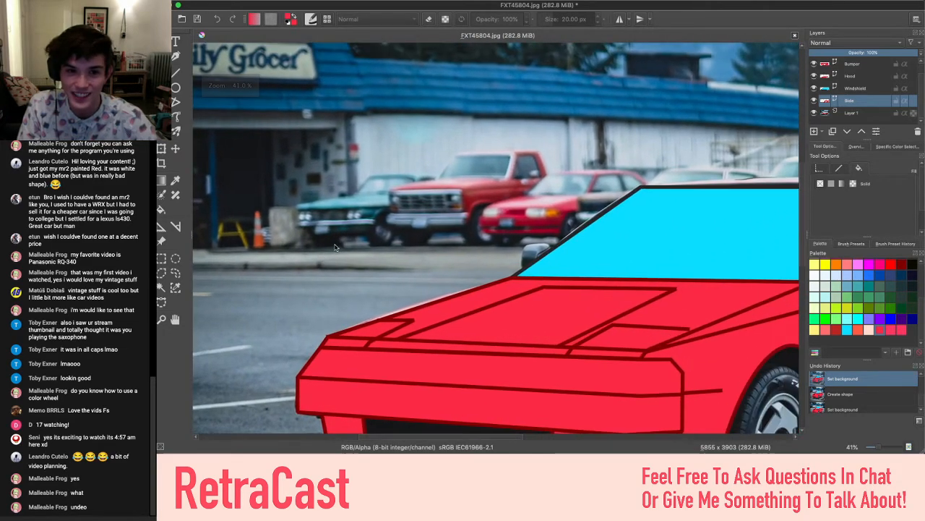
click(175, 117)
click(176, 102)
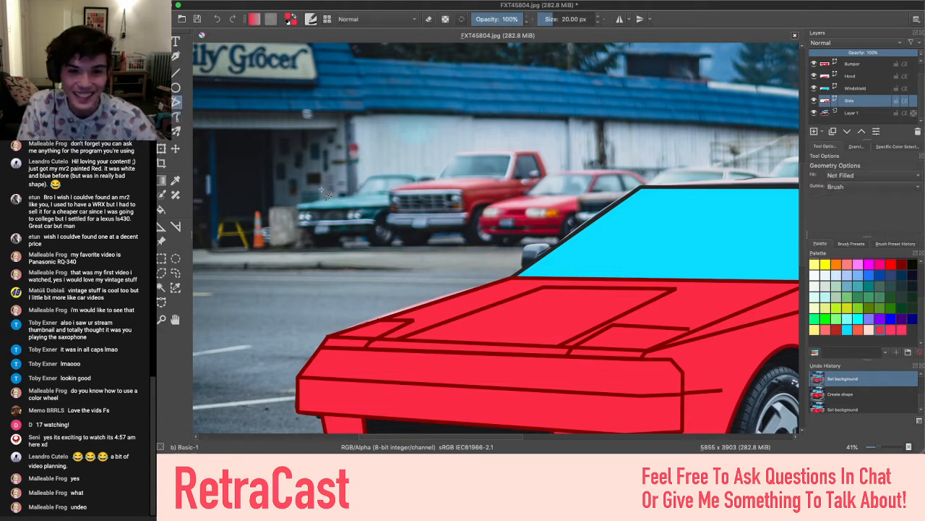
click(291, 244)
click(376, 244)
click(412, 195)
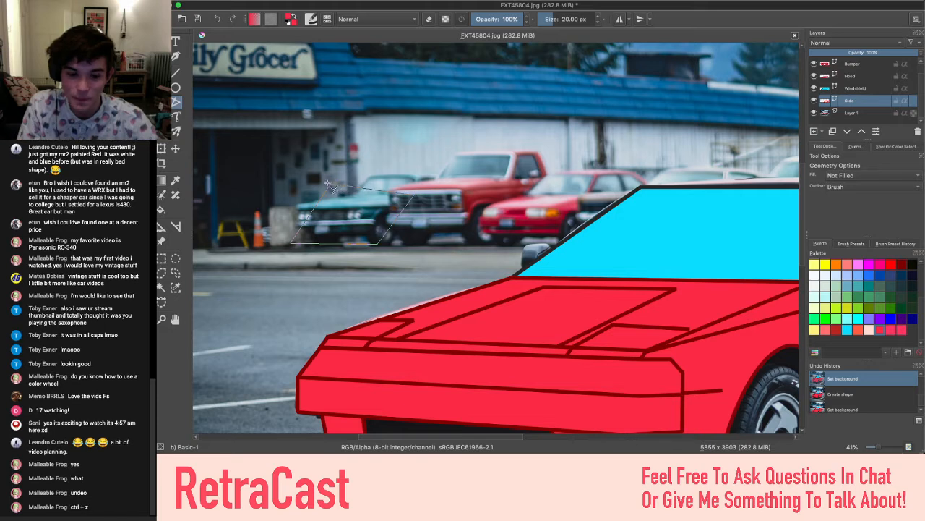
double_click(334, 183)
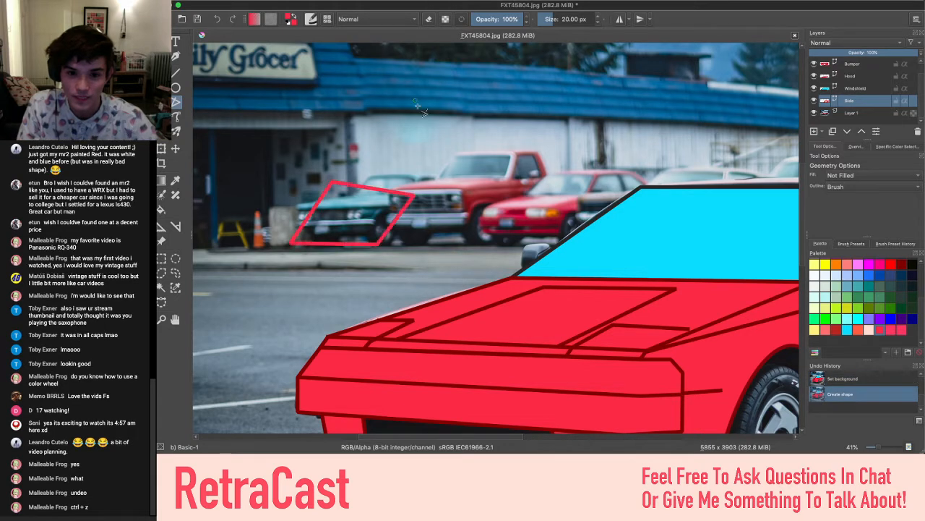
click(162, 41)
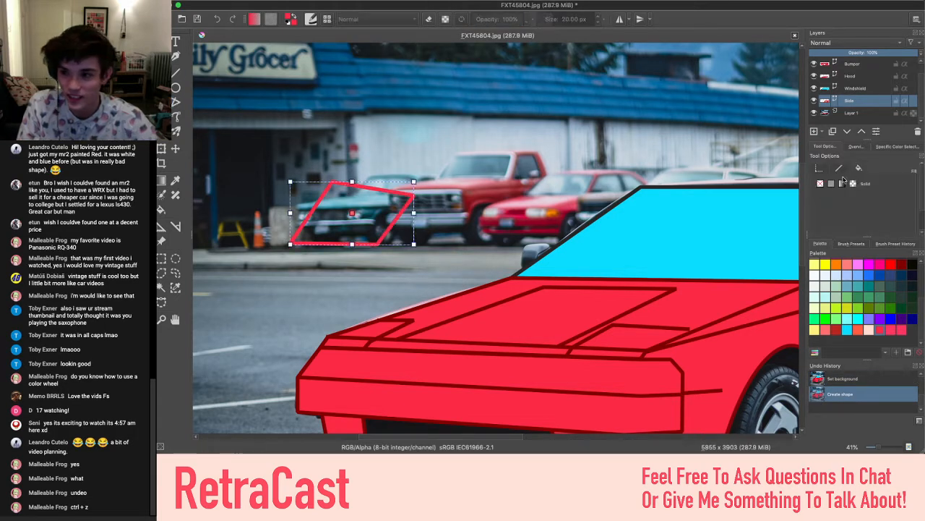
click(831, 184)
Draw an open three-segment polyline across the edge of the store's blue roof, above the parked red truck
scroll(471, 245, down, 3)
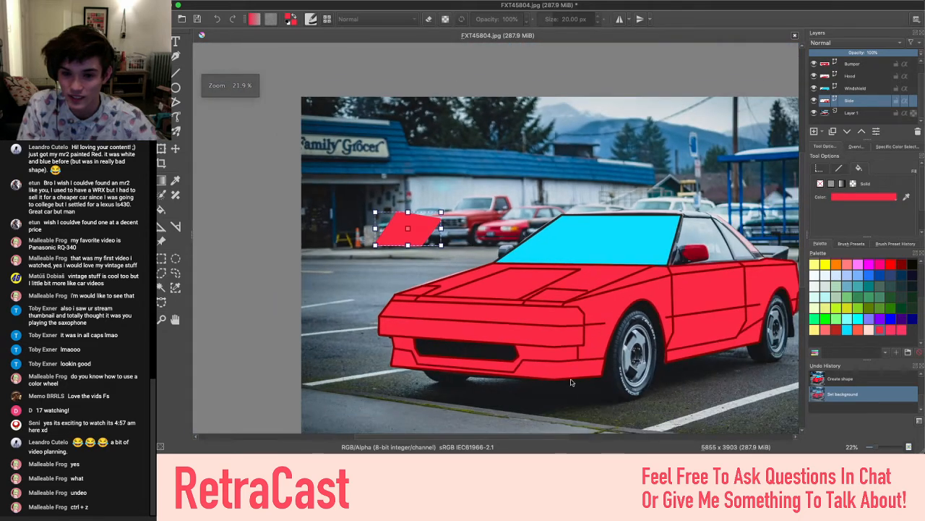
scroll(446, 194, up, 2)
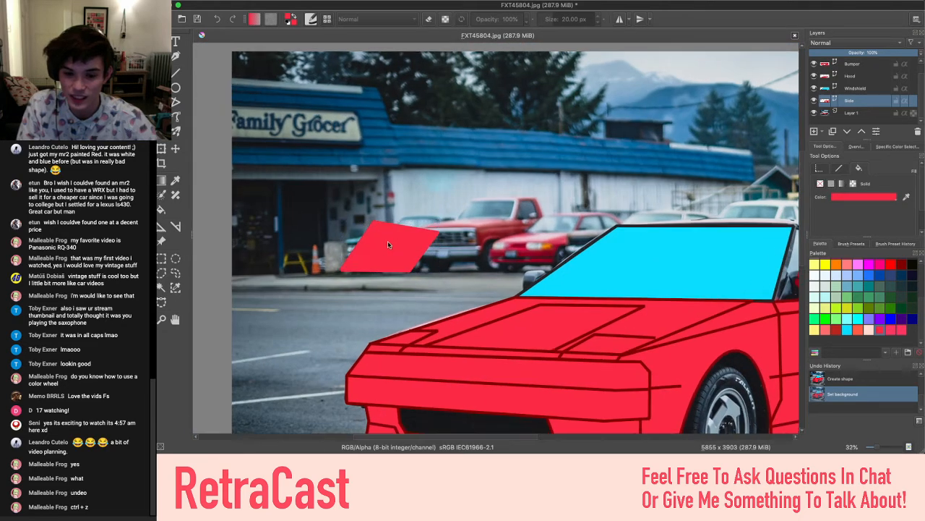
scroll(387, 240, up, 2)
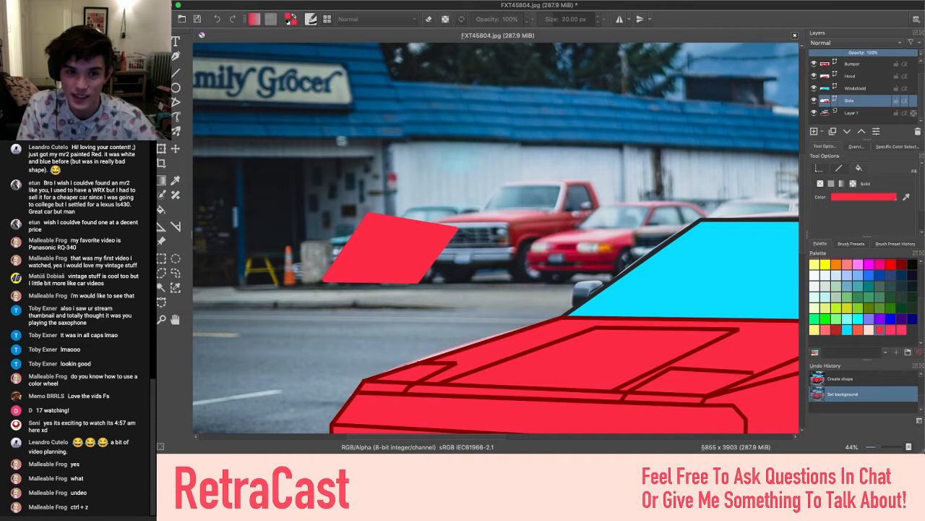
click(176, 116)
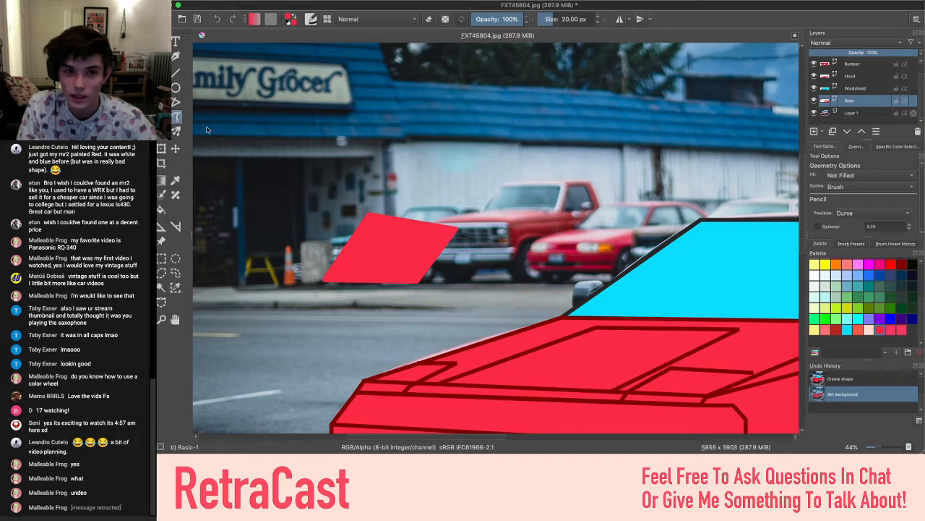
click(175, 101)
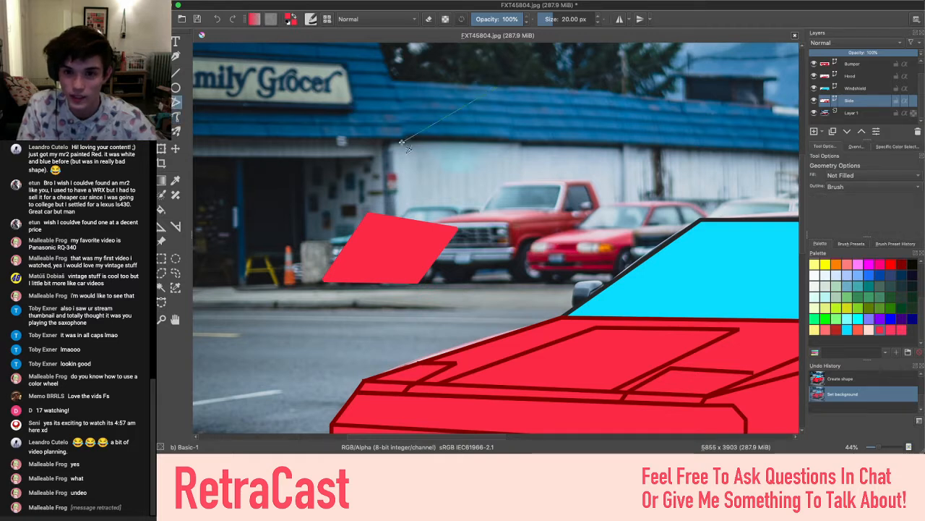
click(477, 100)
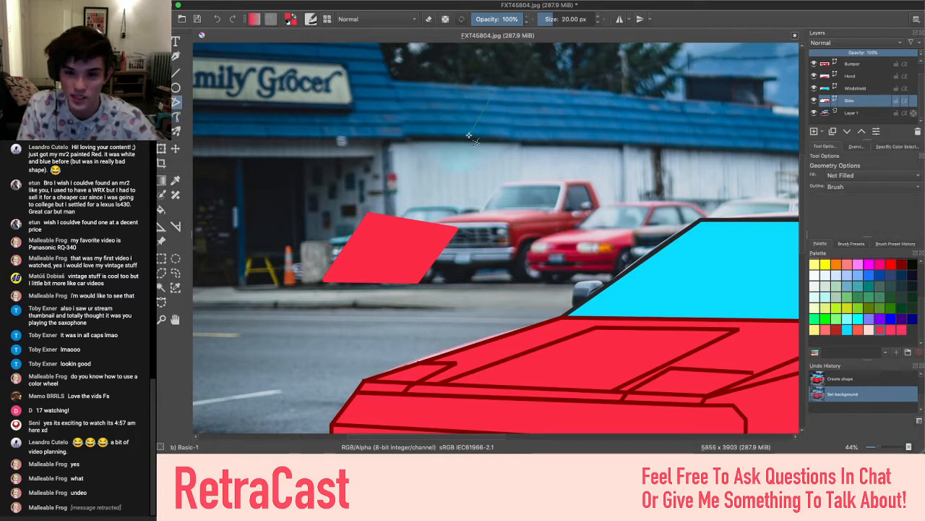
click(433, 130)
click(558, 158)
double_click(649, 103)
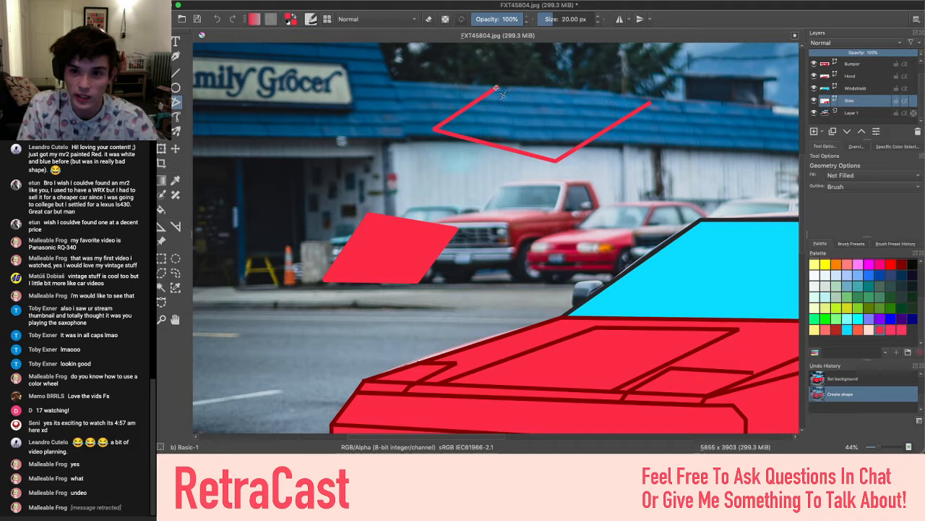
Try moving the open polyline's last point onto its starting point with the Edit Shapes tool, and undo the move
click(161, 41)
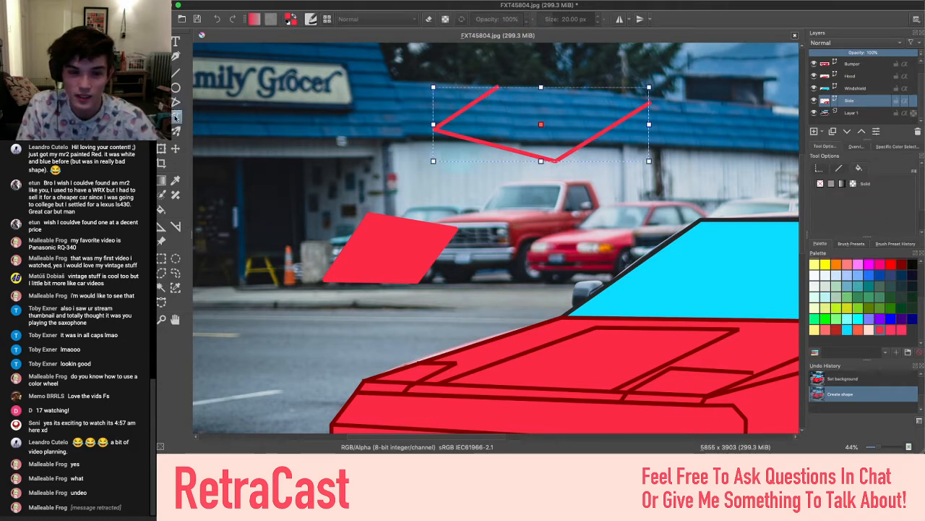
click(161, 56)
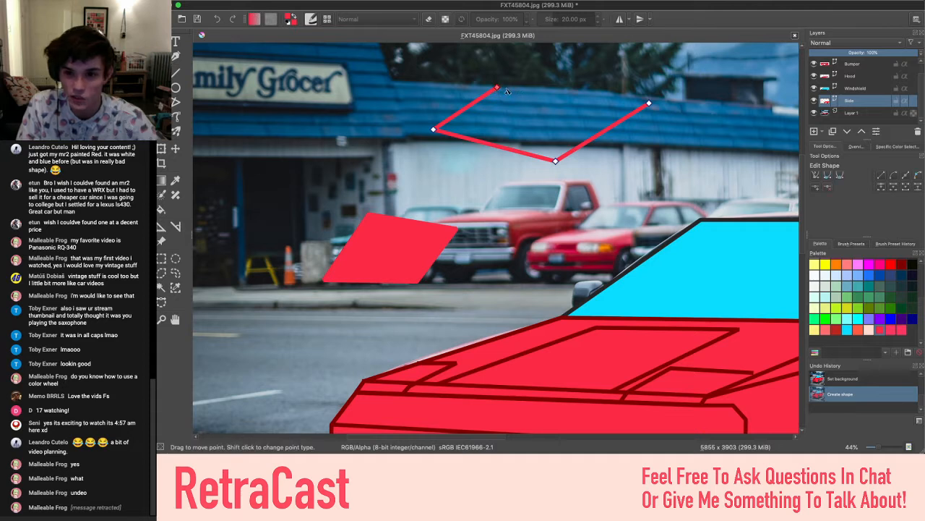
drag(649, 104, 498, 89)
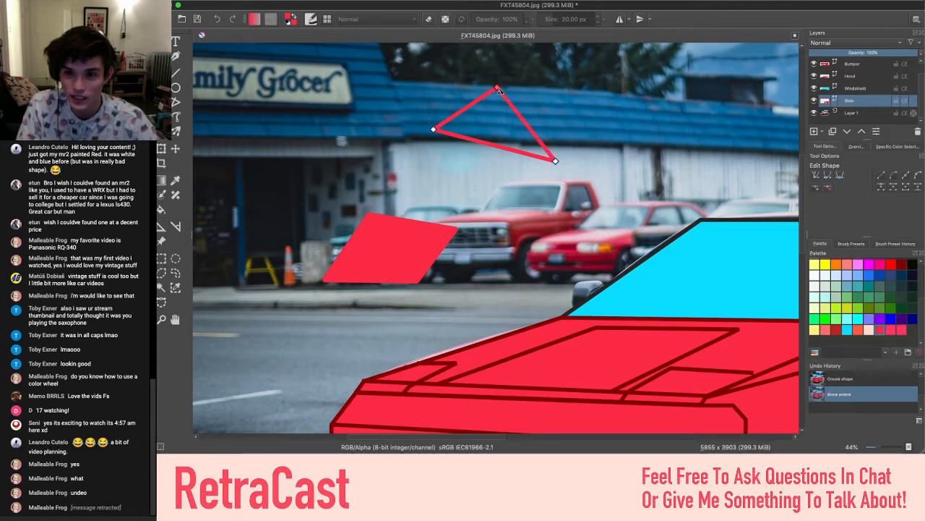
key(ctrl+z)
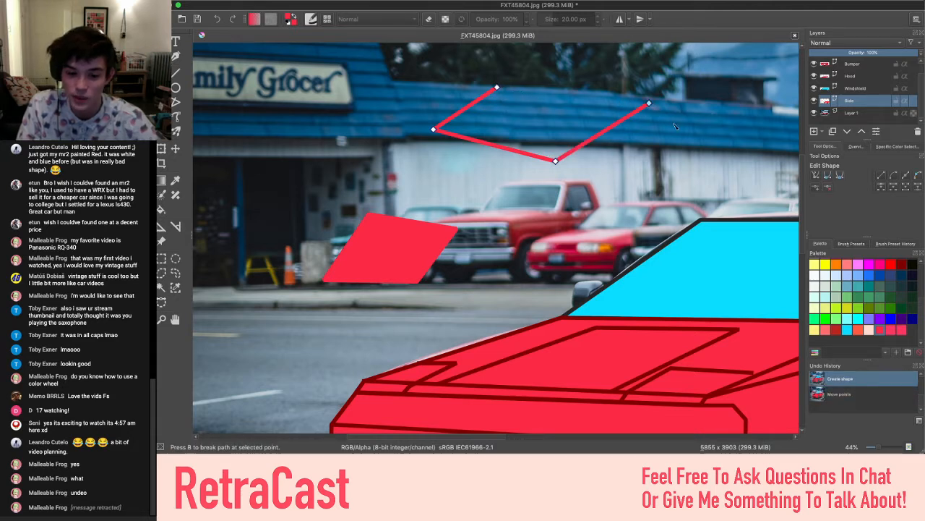
Examine the traced side of the car, from the door and sill to the rear wheel arch, rear fender and side windows
click(180, 117)
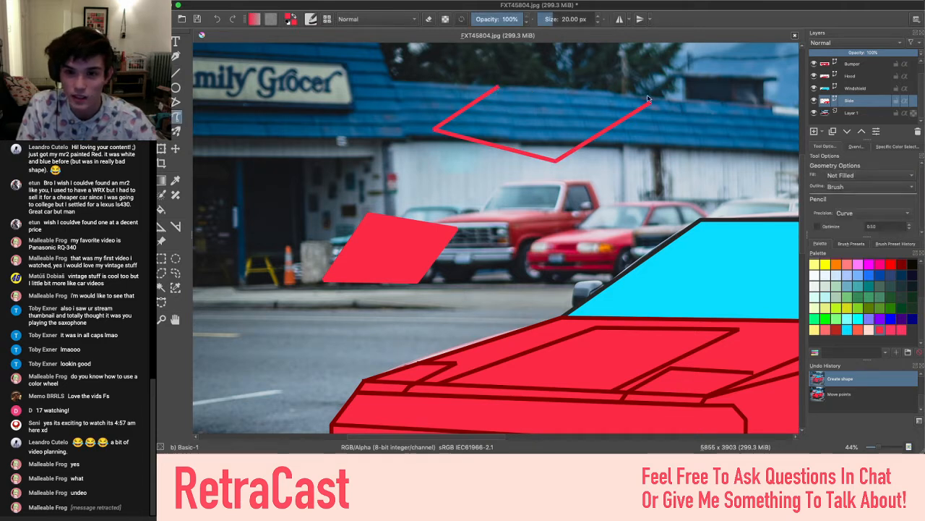
click(177, 102)
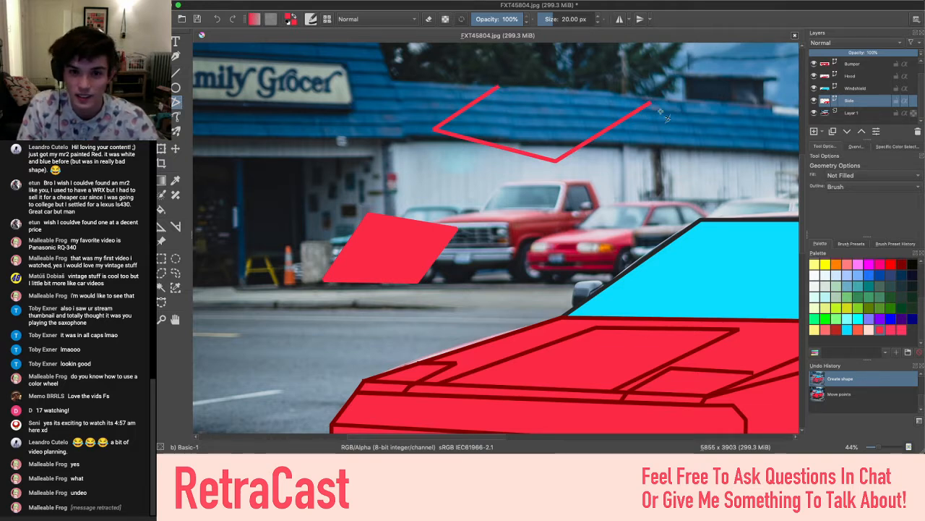
scroll(543, 193, right, 5)
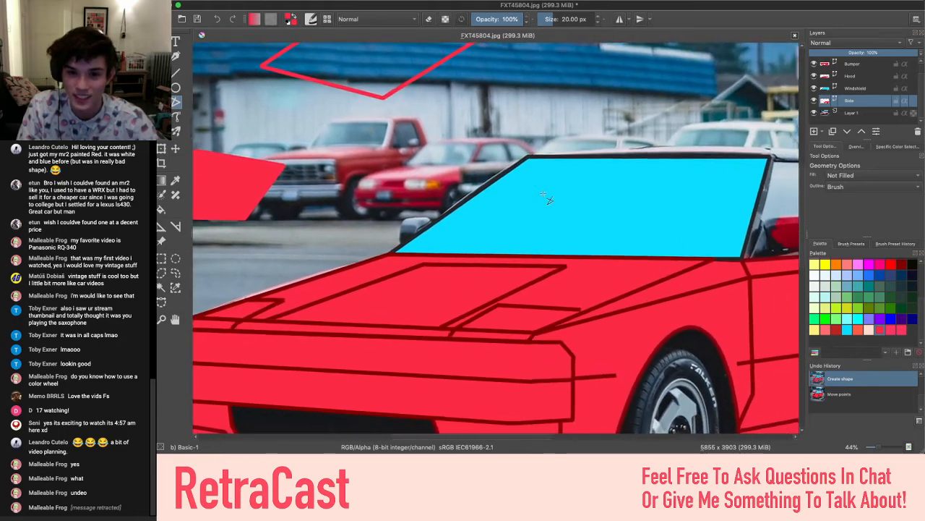
scroll(541, 194, down, 1)
scroll(542, 194, down, 3)
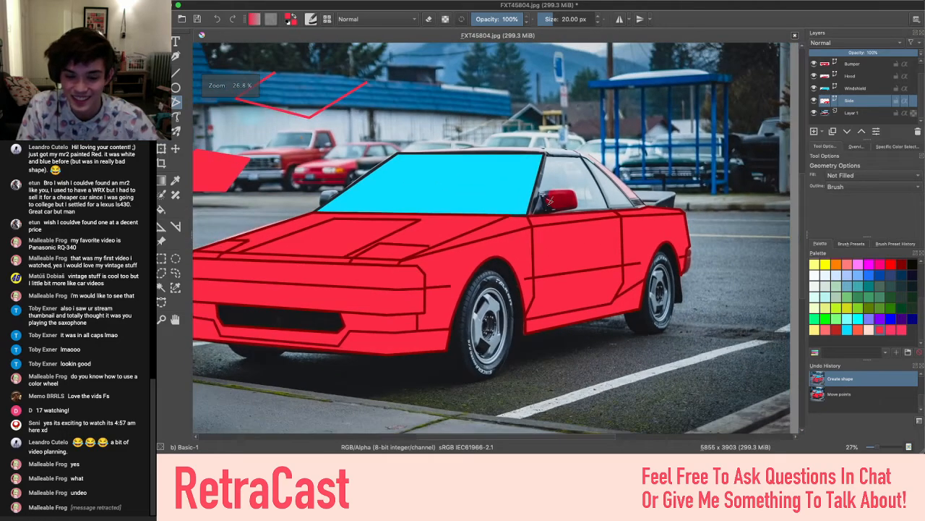
scroll(547, 195, up, 3)
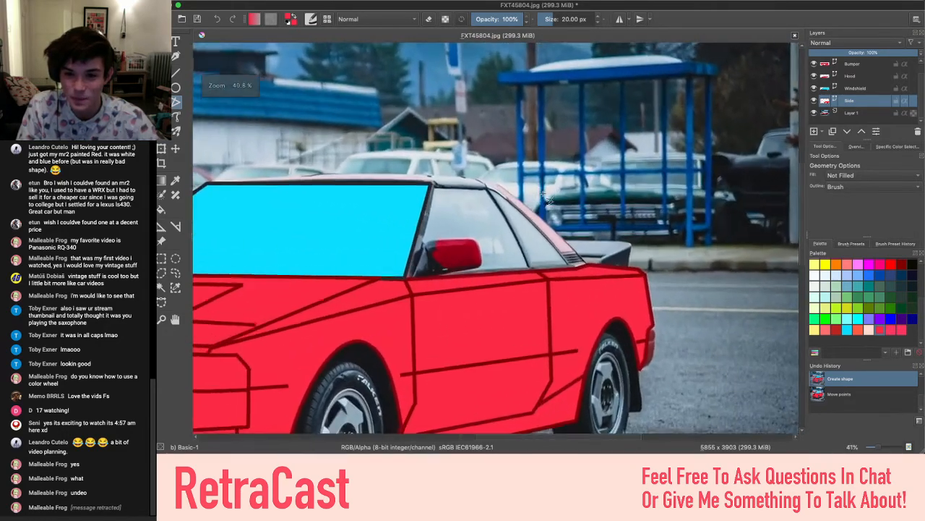
scroll(543, 194, down, 3)
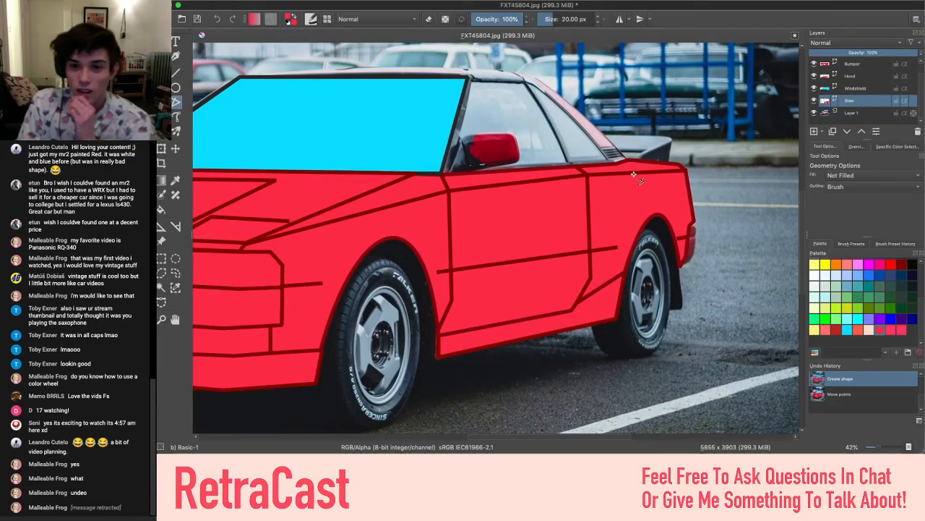
scroll(633, 174, down, 1)
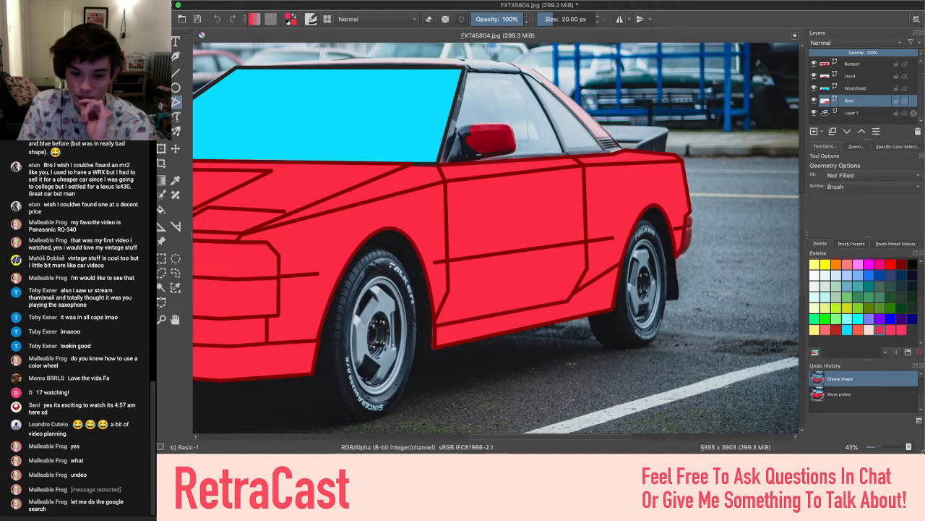
scroll(587, 284, up, 5)
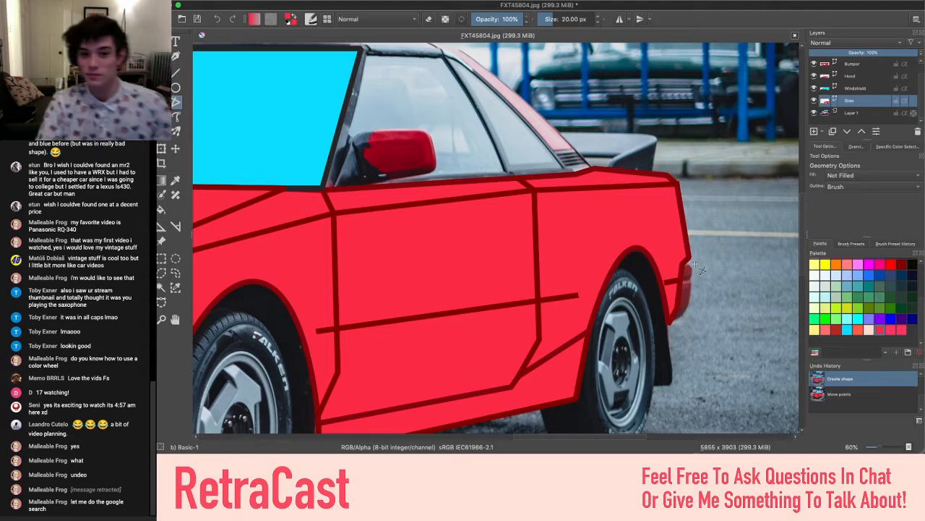
drag(304, 266, 363, 288)
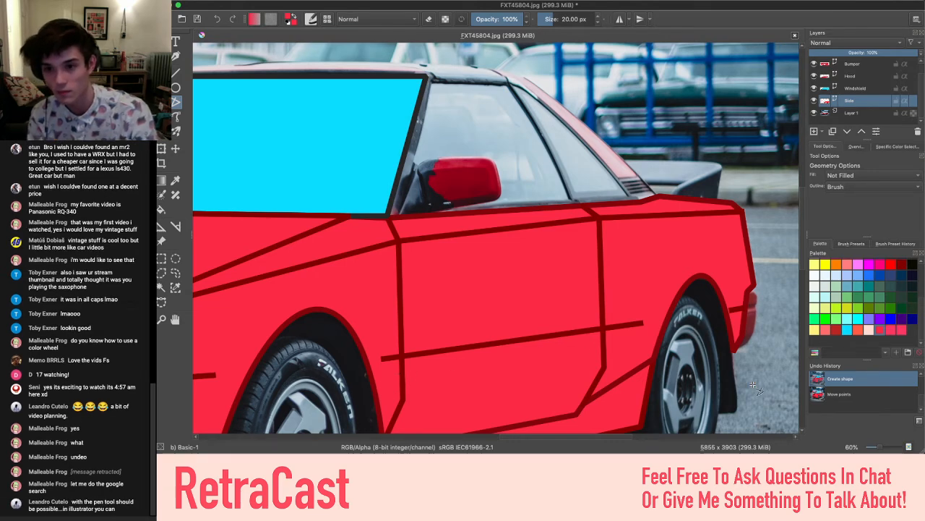
scroll(754, 387, right, 2)
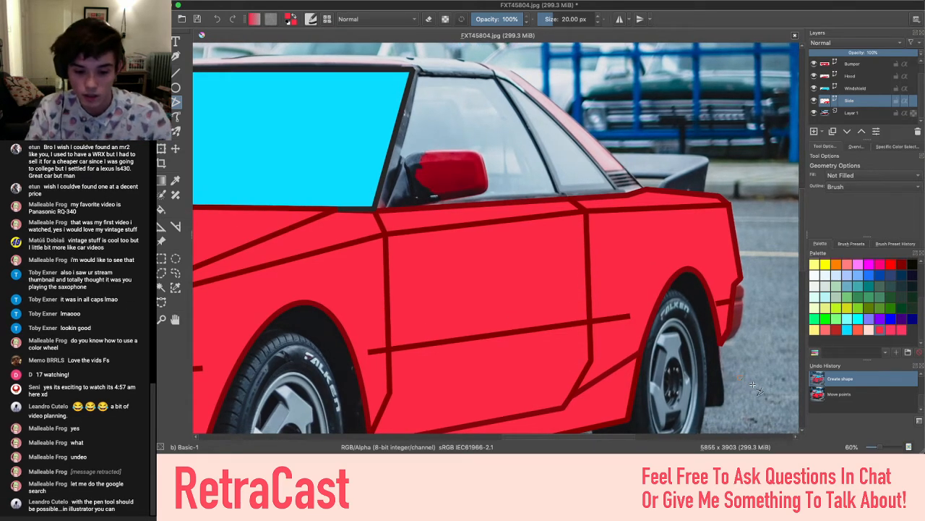
scroll(754, 386, down, 5)
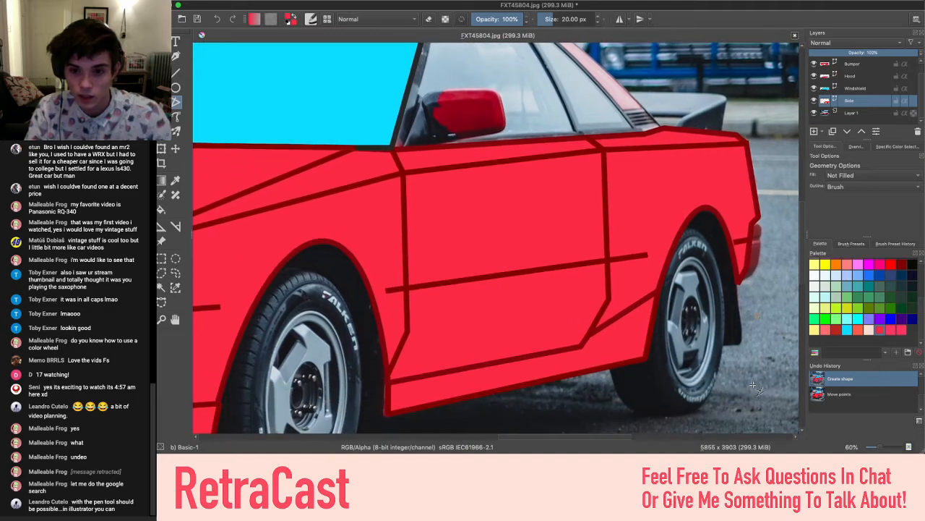
scroll(753, 387, right, 5)
scroll(754, 386, up, 5)
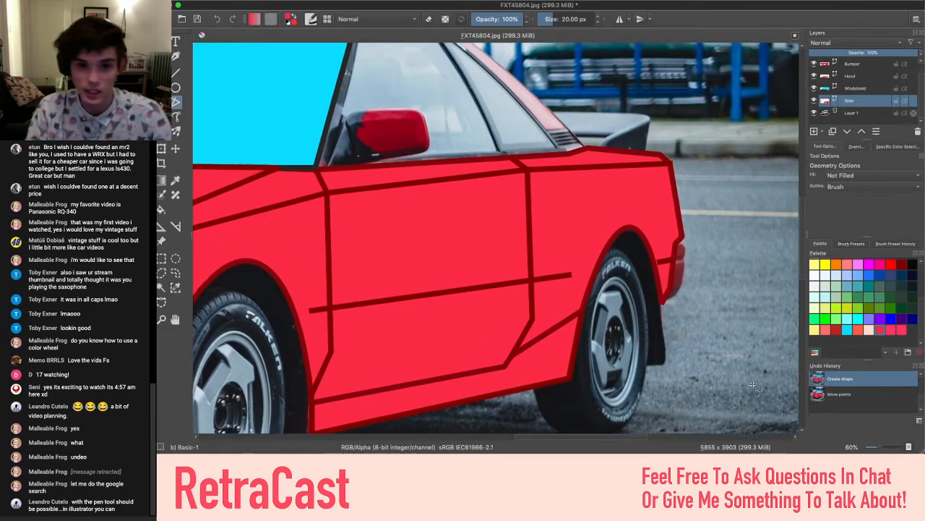
scroll(753, 387, right, 4)
scroll(753, 387, up, 5)
scroll(753, 387, left, 2)
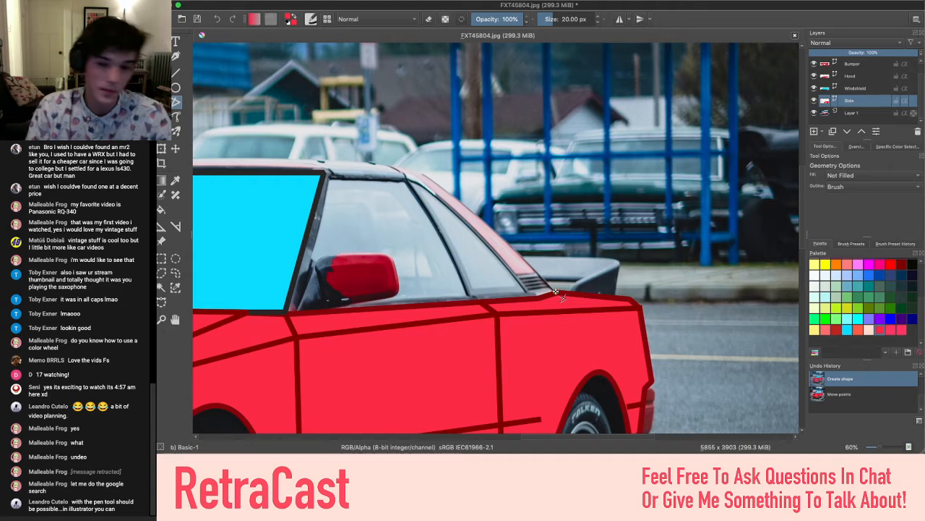
Set the Side layer's opacity to 100%, try outlining the rear bumper corner in bright red with the Polyline tool, and undo the shape
scroll(555, 291, up, 1)
scroll(555, 291, right, 2)
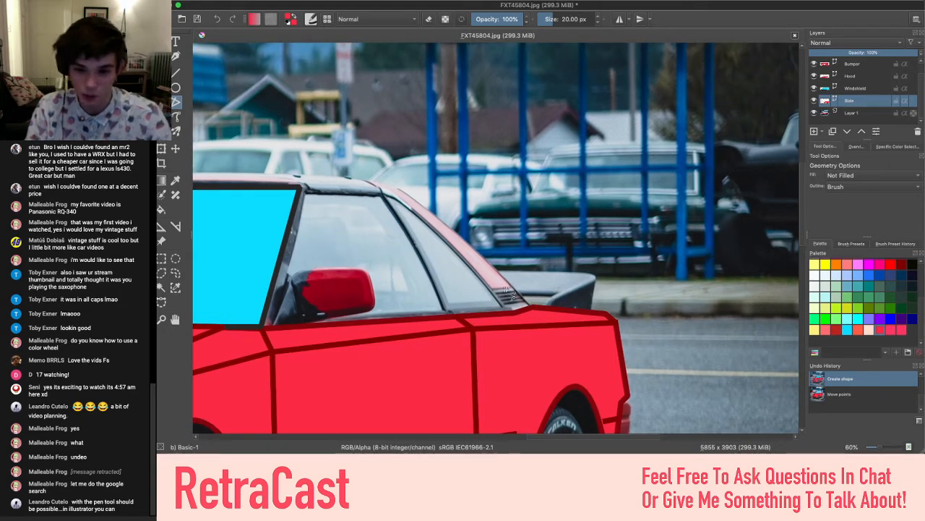
scroll(506, 291, up, 3)
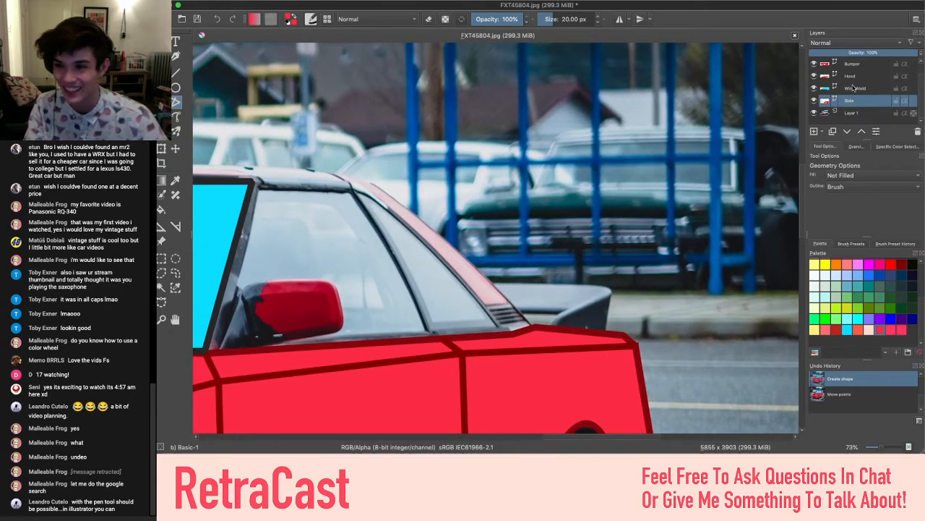
scroll(500, 268, down, 4)
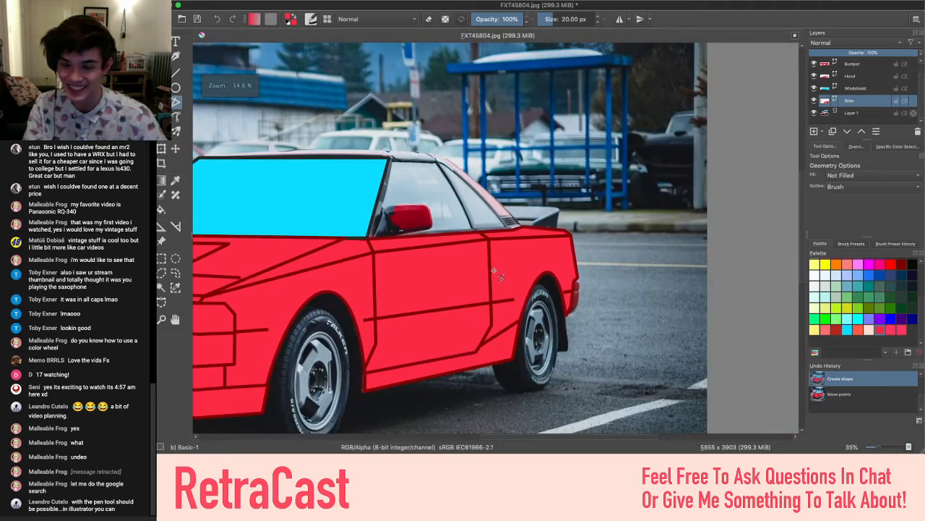
scroll(499, 275, up, 6)
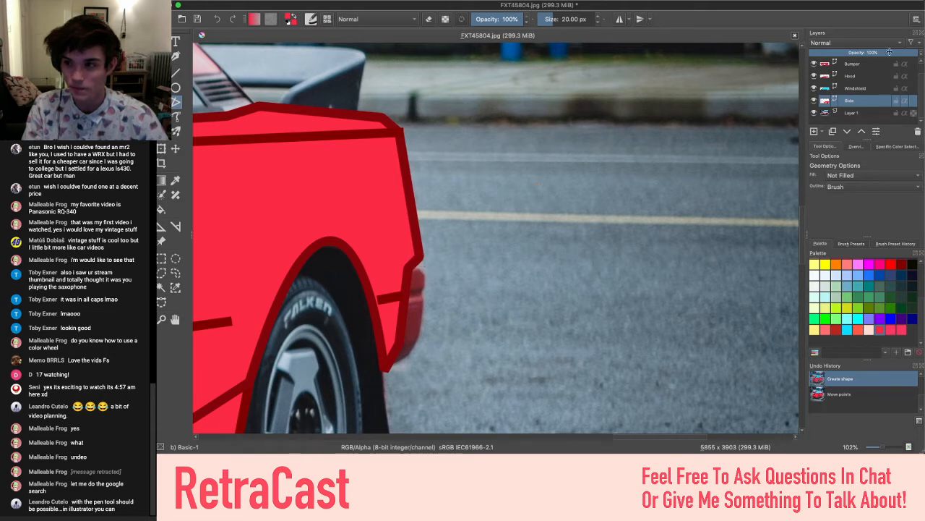
drag(888, 56, 917, 52)
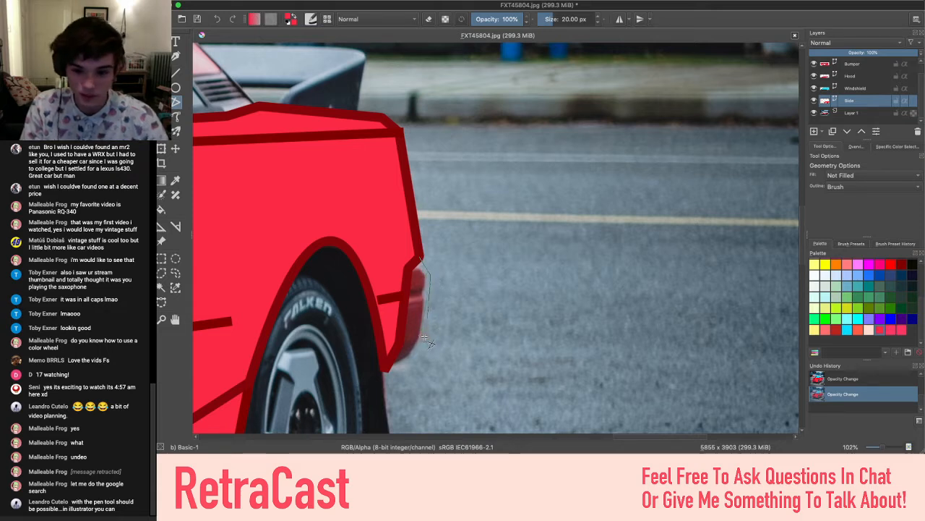
click(386, 367)
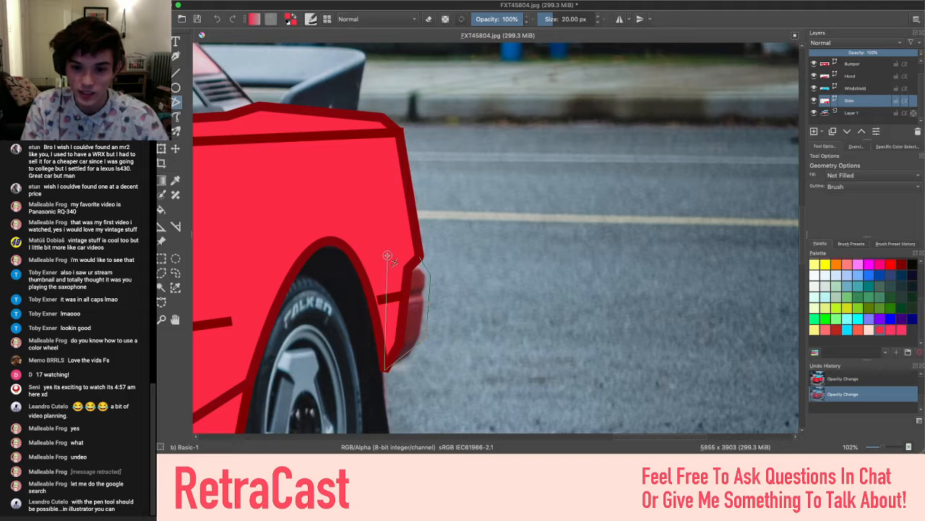
click(419, 257)
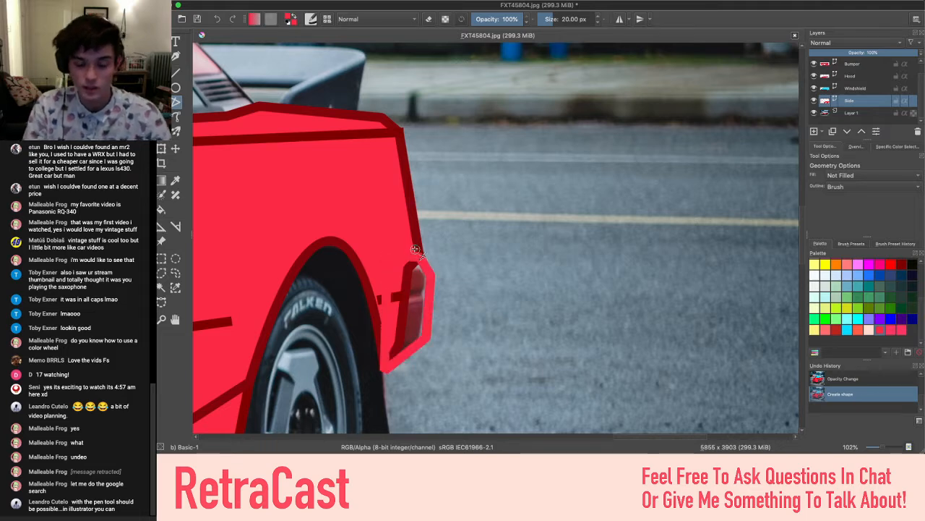
key(ctrl+z)
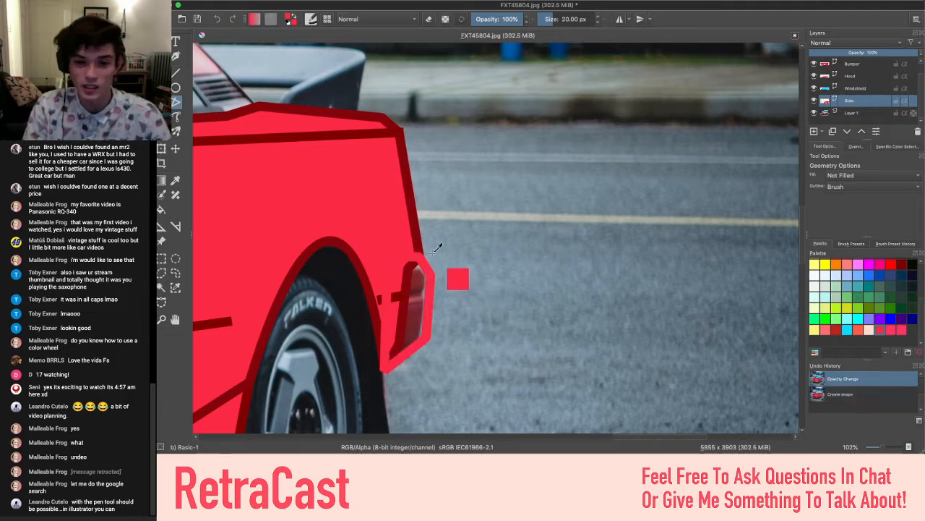
Sample the dark red outline colour from the wheel arch and draw a closed polyline around the rear bumper corner behind the rear wheel
ctrl+click(357, 254)
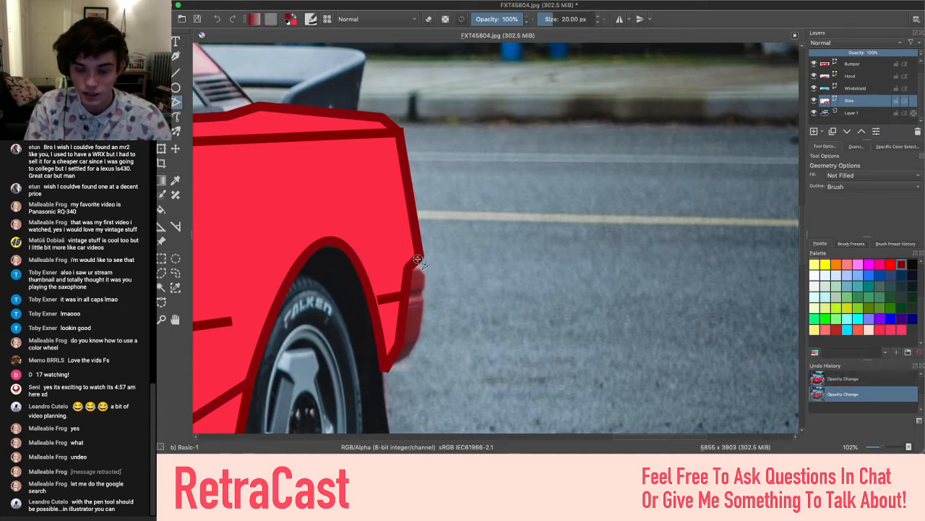
click(422, 258)
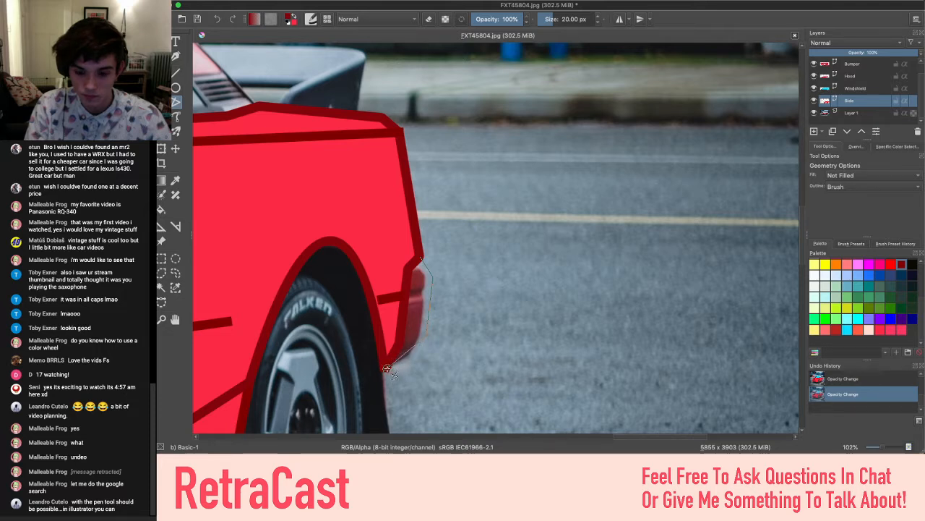
click(387, 369)
click(391, 256)
click(417, 256)
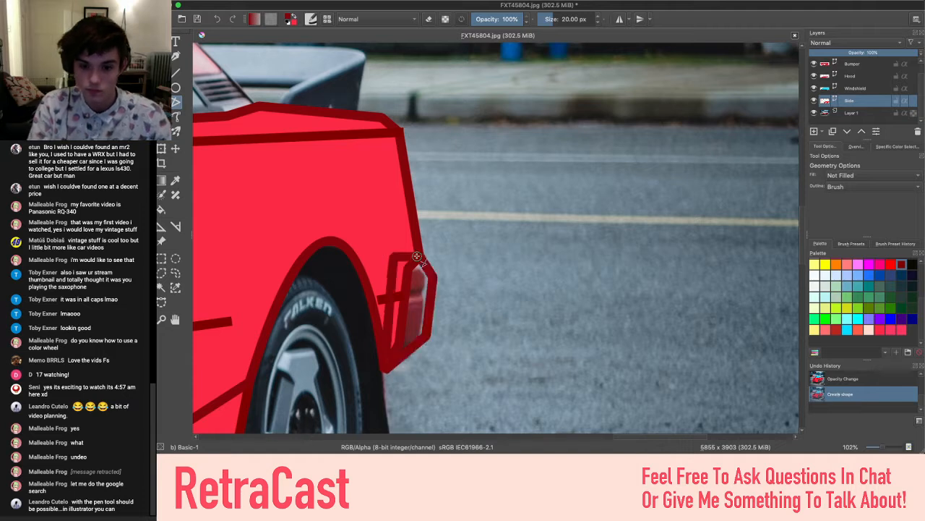
click(320, 234)
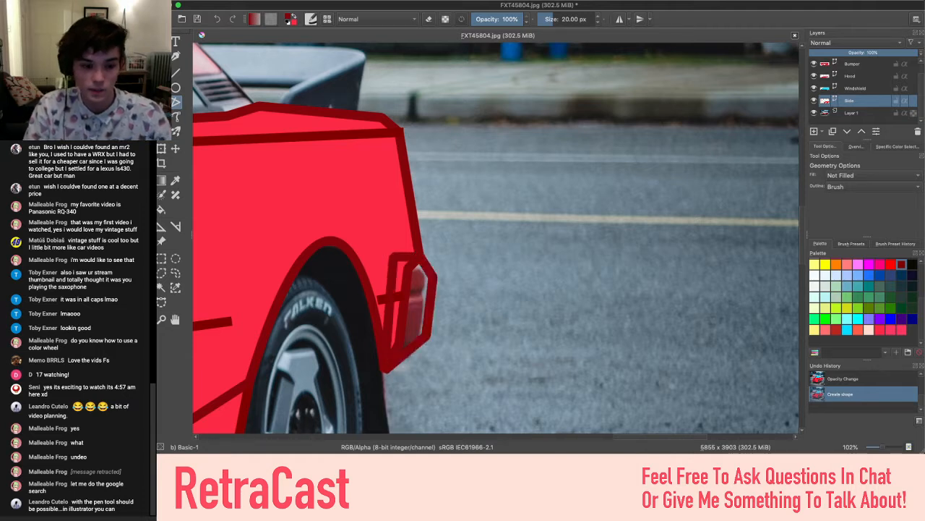
Send the rear bumper corner shape to the back and give it a solid bright red fill
click(161, 41)
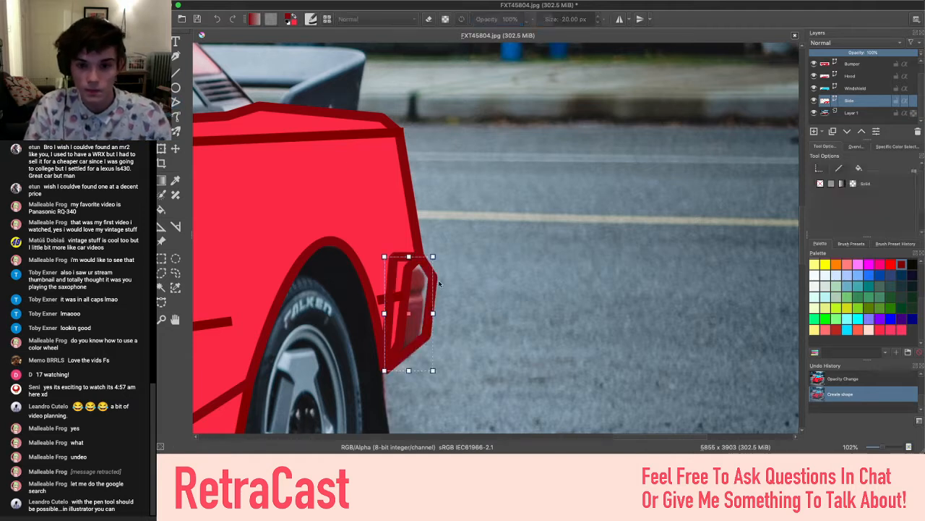
right_click(416, 291)
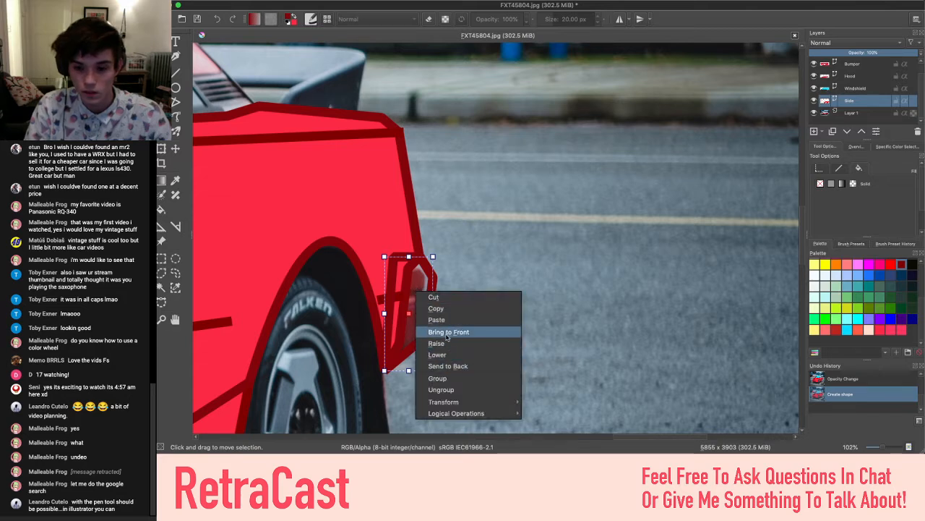
click(453, 365)
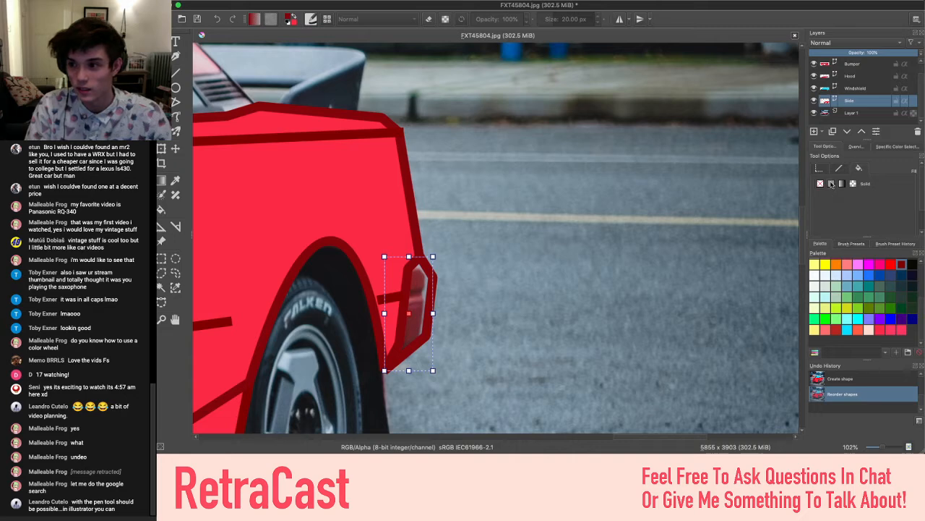
click(832, 184)
Try bridging the ends of the open polyline on the store's blue roof with a Freehand Path curve, and undo it
scroll(511, 282, down, 6)
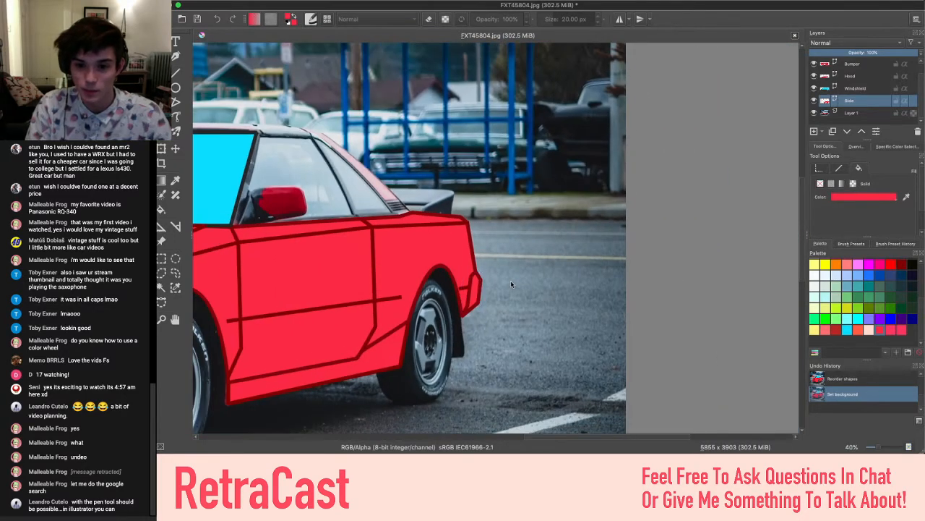
scroll(511, 283, down, 4)
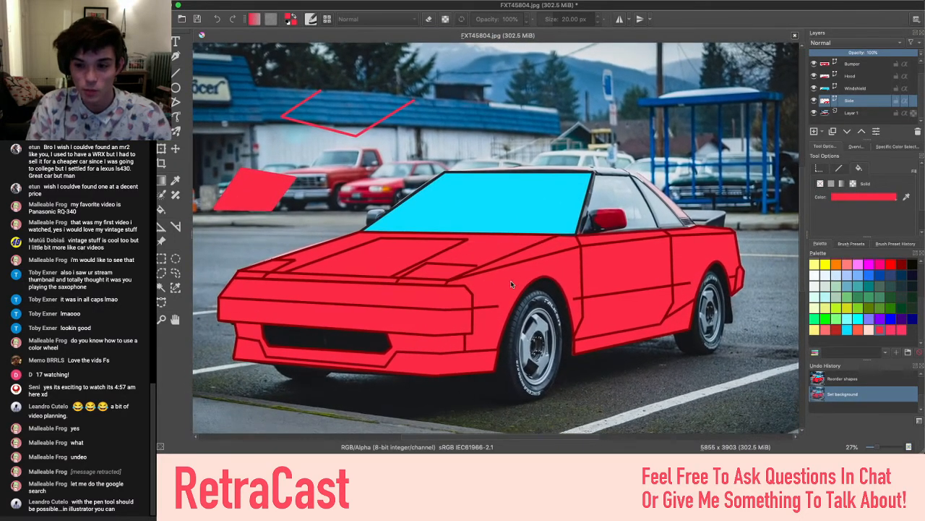
scroll(467, 237, right, 3)
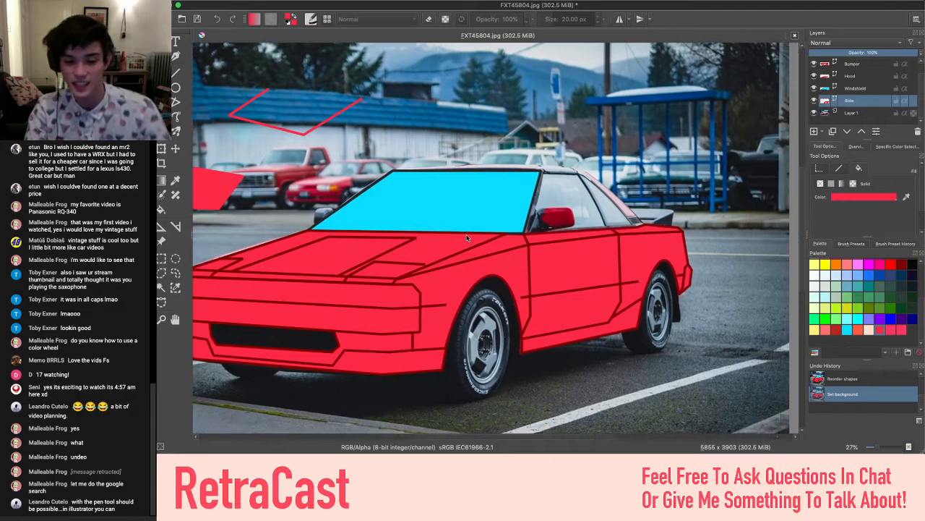
scroll(467, 237, left, 3)
scroll(382, 224, up, 6)
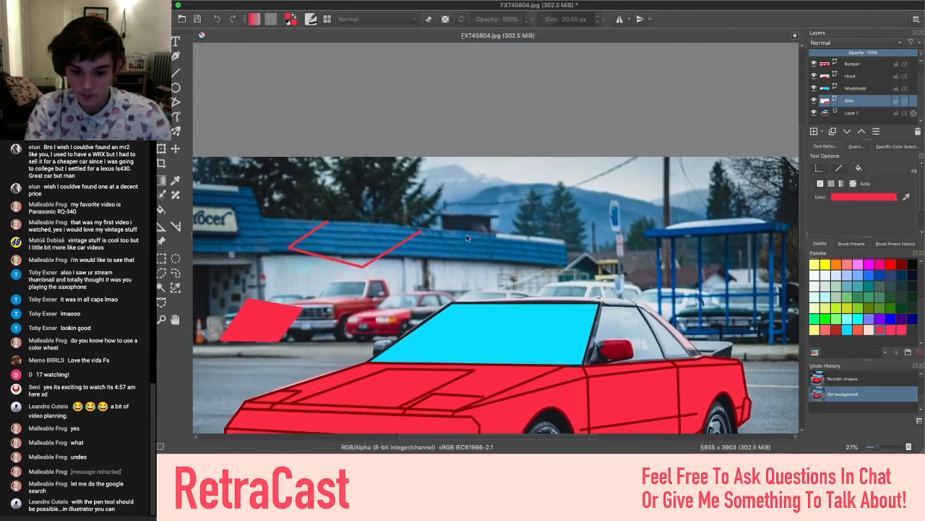
scroll(382, 224, down, 5)
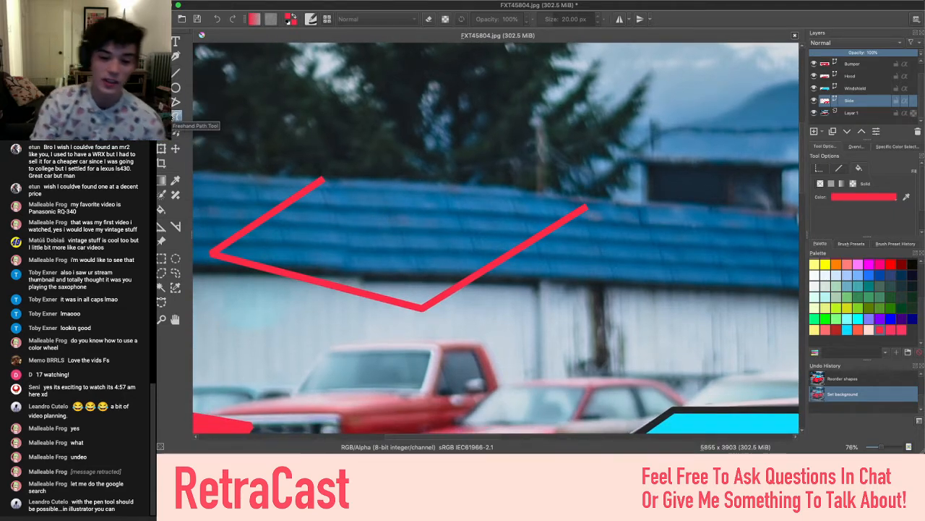
click(177, 73)
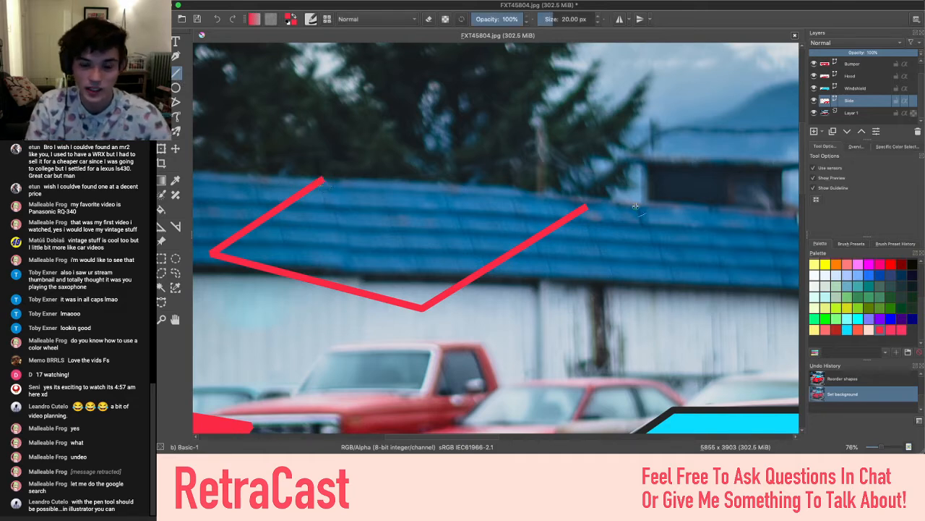
click(176, 102)
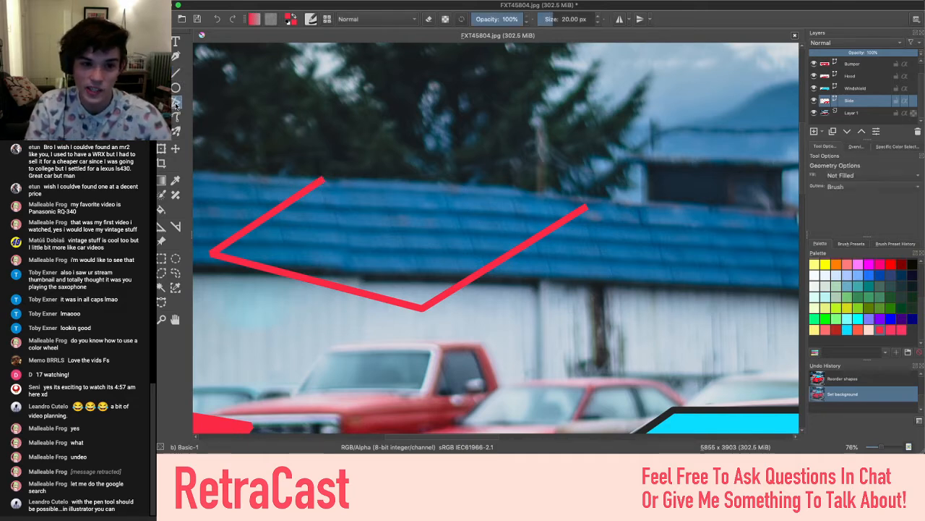
click(175, 116)
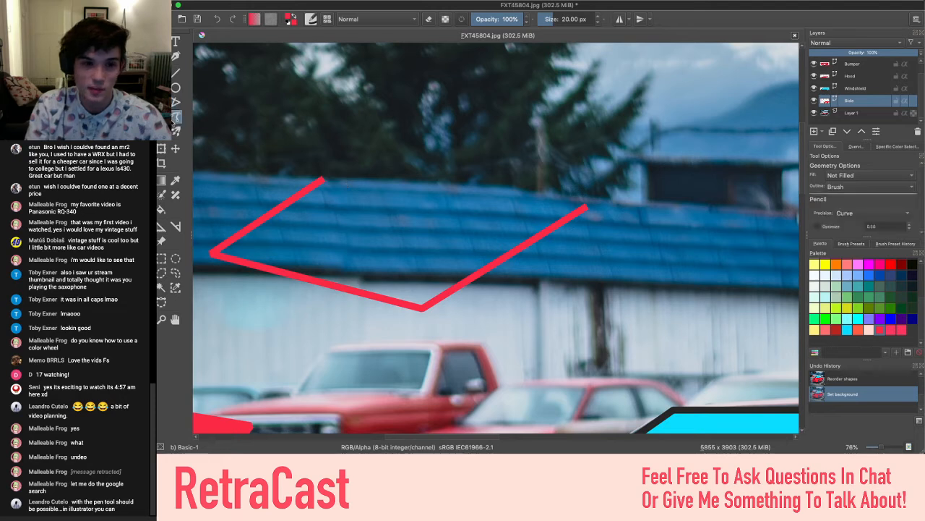
mouse_move(348, 179)
mouse_down()
mouse_move(530, 183)
mouse_move(592, 205)
mouse_up()
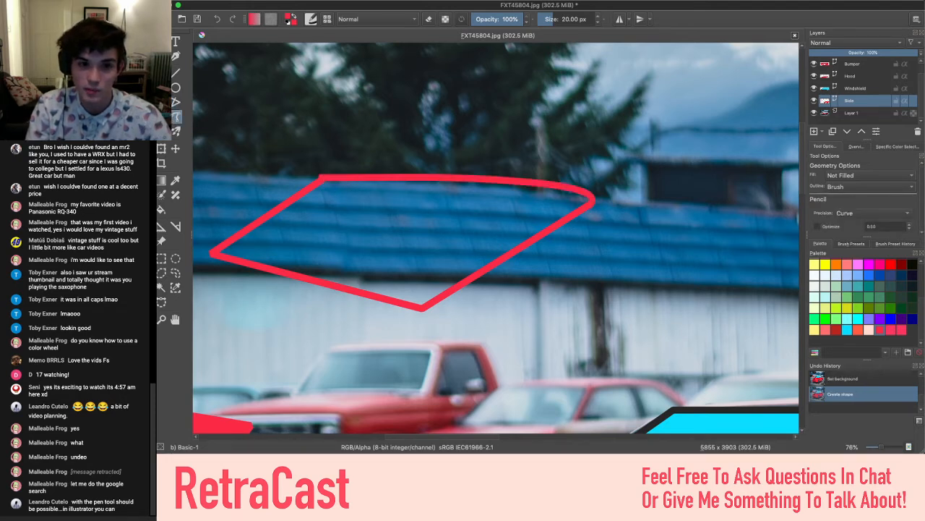
key(ctrl+z)
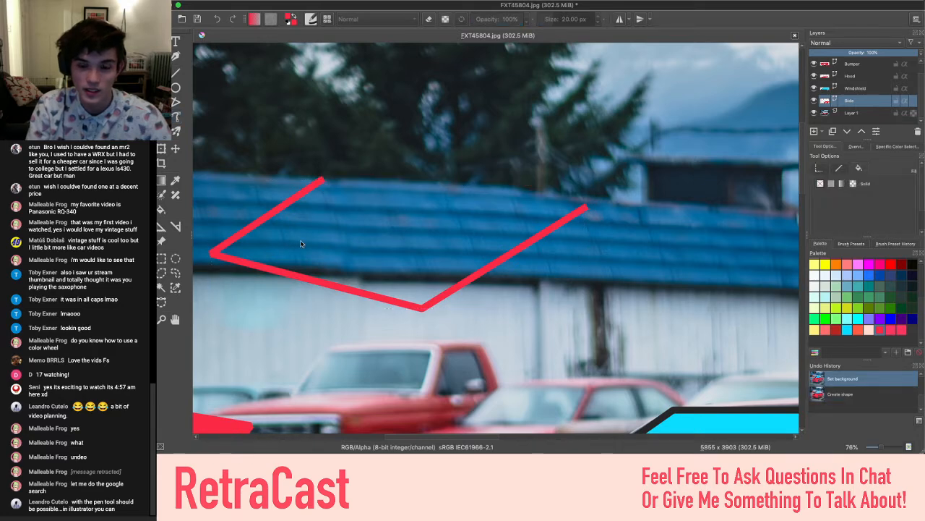
Examine the whole traced car, including the door, sill and new rear bumper corner, and the untraced side windows, mirror and rear pillar
scroll(546, 340, right, 5)
scroll(546, 339, down, 4)
scroll(546, 340, down, 3)
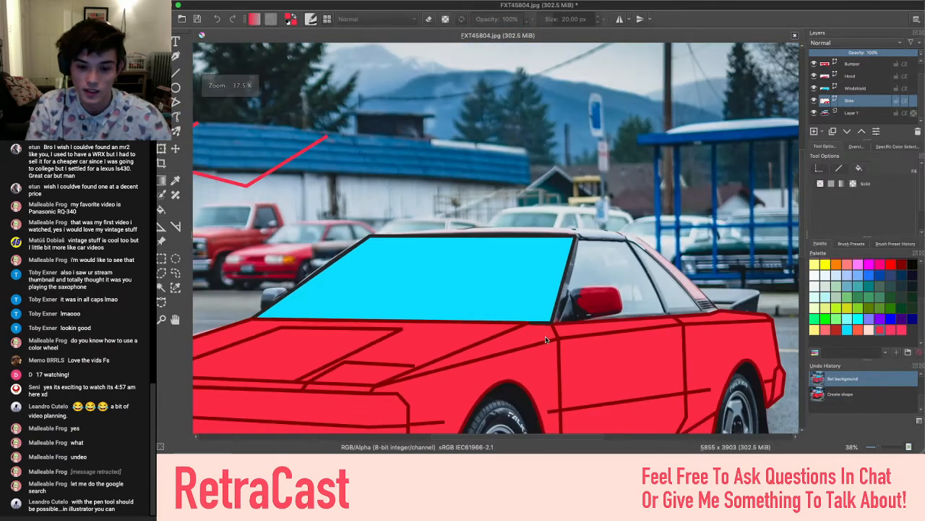
scroll(546, 339, down, 2)
scroll(546, 339, down, 1)
scroll(546, 339, down, 2)
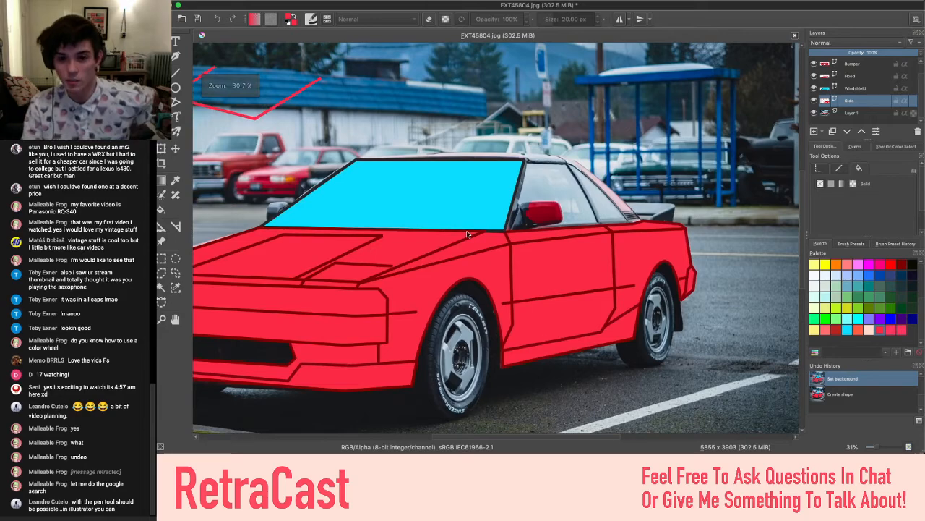
scroll(467, 233, up, 3)
scroll(467, 234, up, 3)
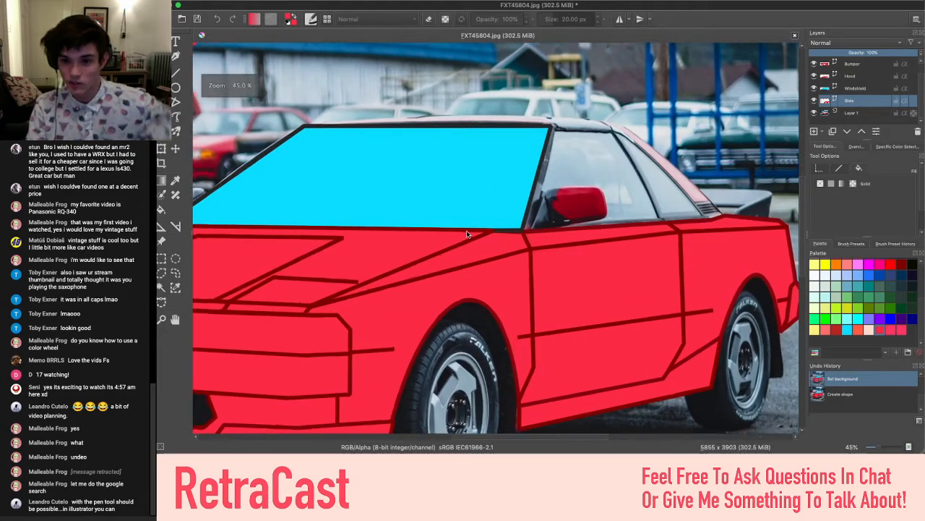
scroll(467, 234, right, 4)
scroll(467, 233, up, 3)
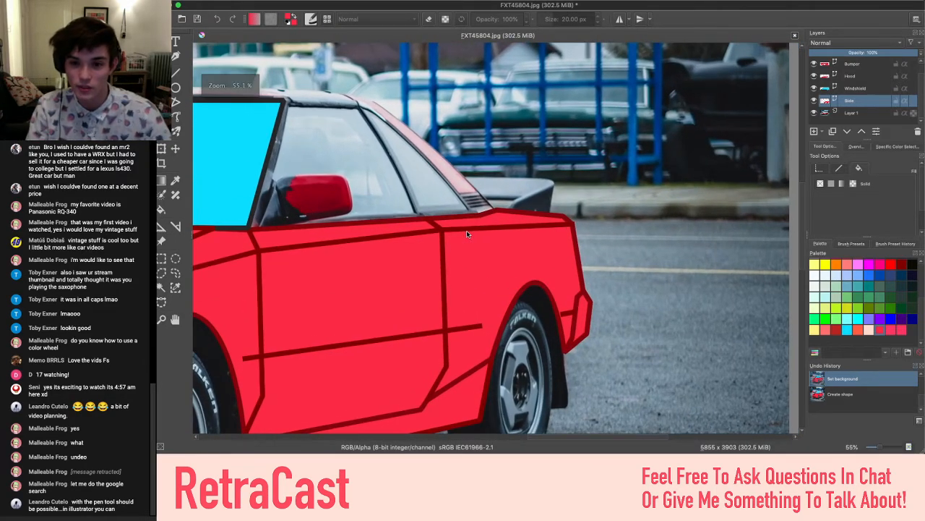
scroll(467, 233, down, 3)
scroll(467, 233, left, 2)
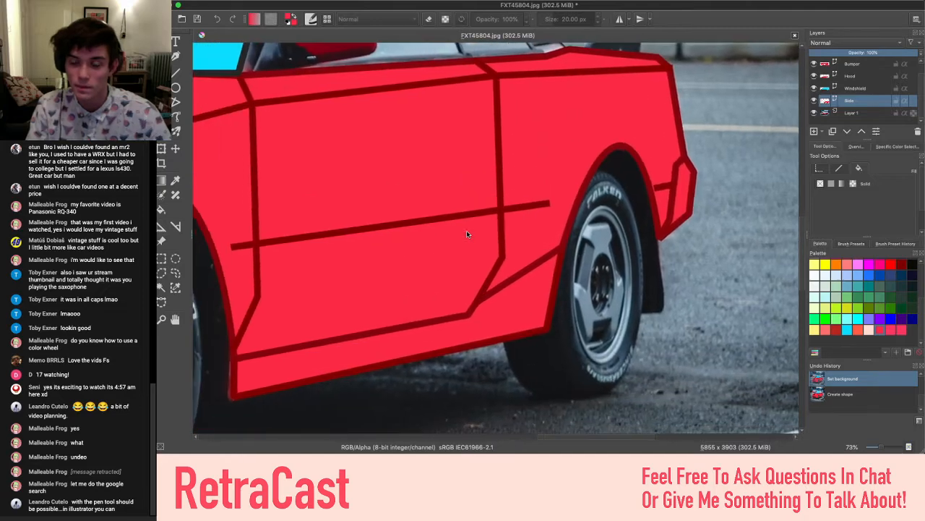
scroll(468, 233, down, 3)
scroll(467, 233, left, 3)
scroll(467, 233, left, 5)
scroll(467, 234, up, 6)
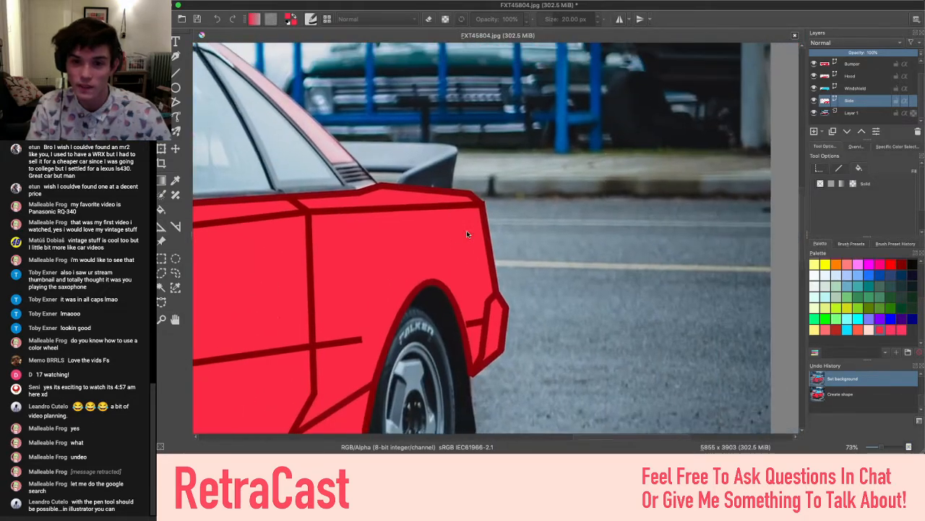
scroll(468, 234, down, 2)
scroll(467, 233, down, 5)
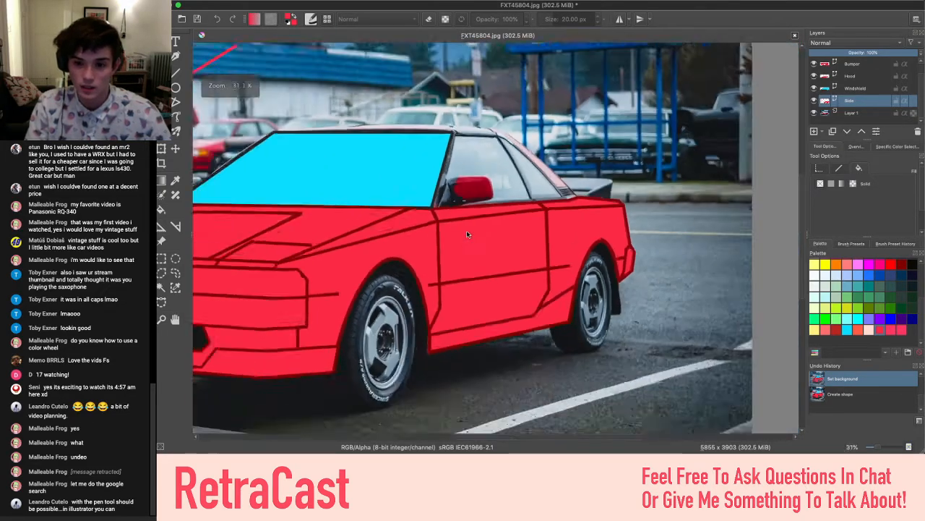
scroll(467, 234, up, 3)
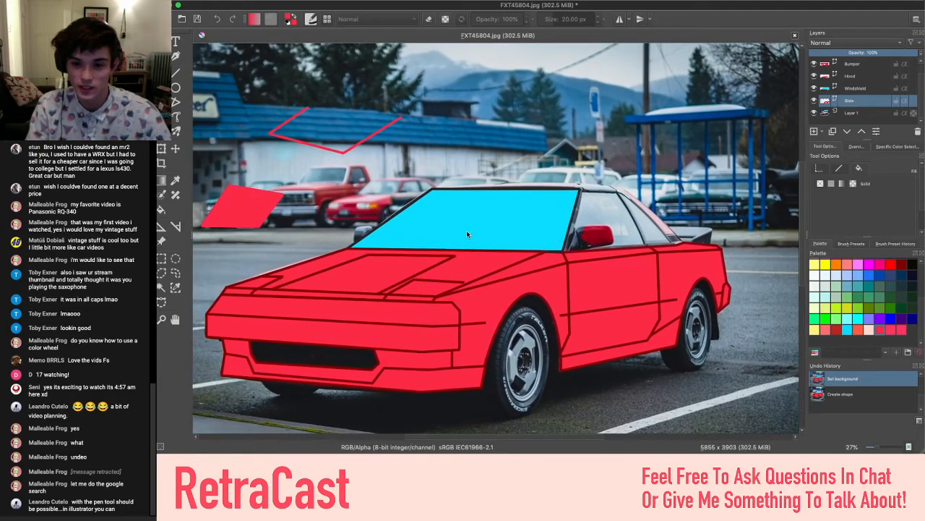
scroll(785, 202, up, 4)
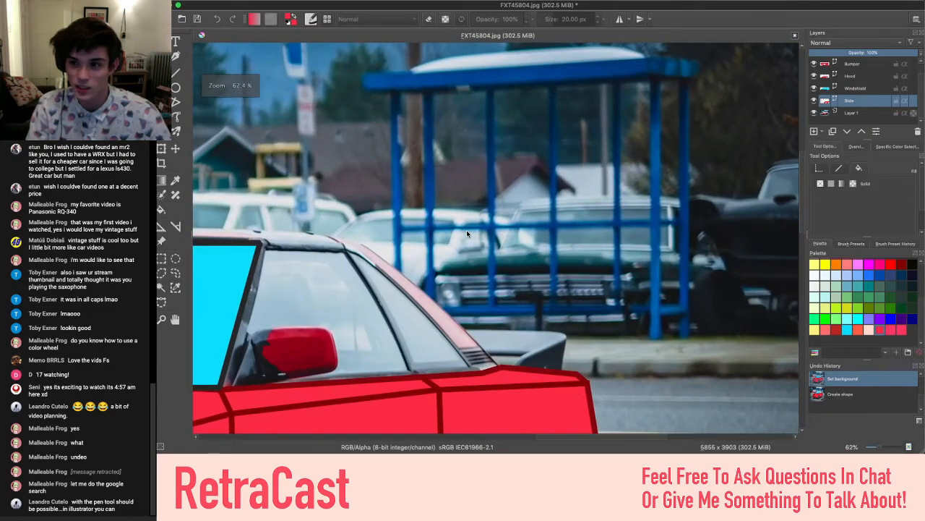
scroll(848, 92, up, 1)
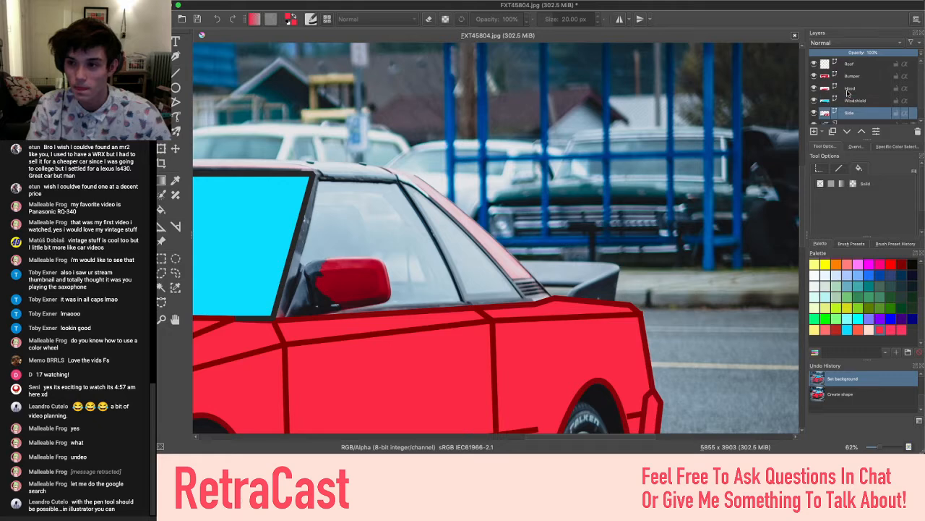
Activate the Roof layer, choose the Polyline tool and sample the near-black outline colour from the windshield frame
click(856, 64)
scroll(398, 234, up, 3)
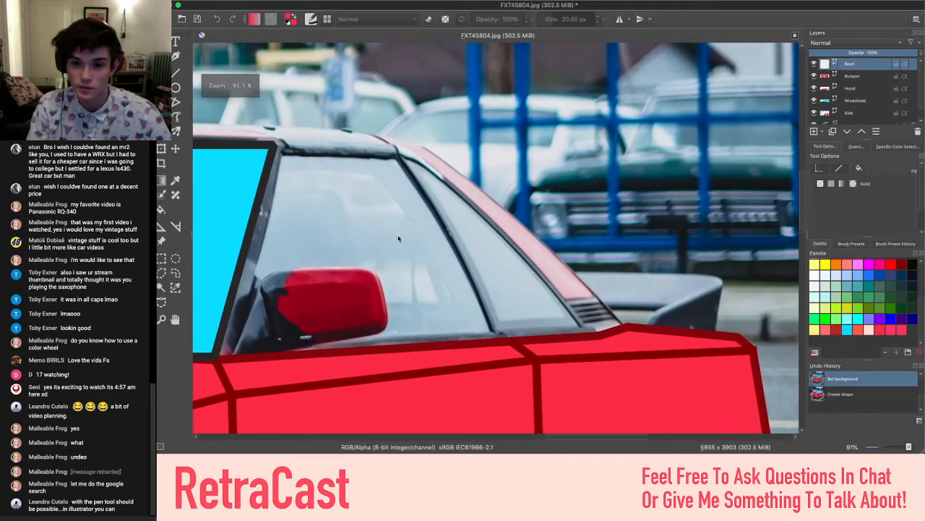
scroll(398, 234, right, 1)
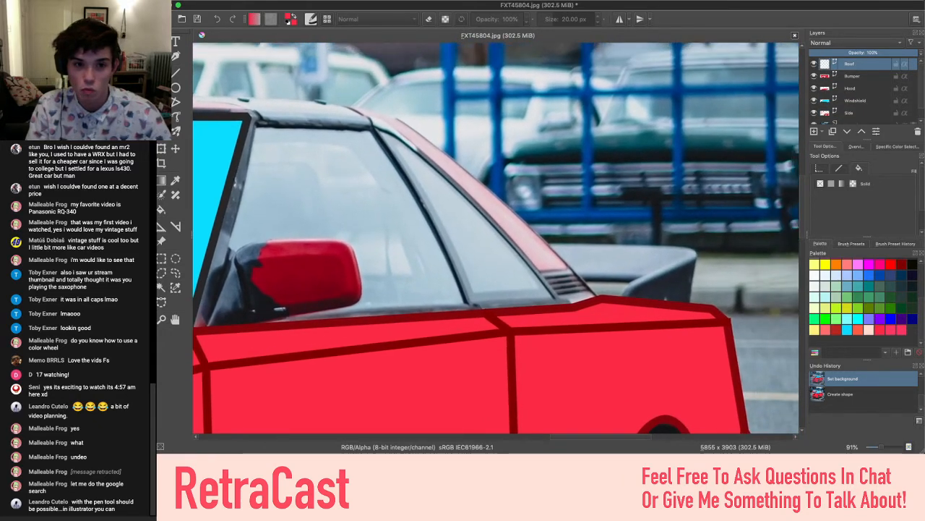
click(175, 102)
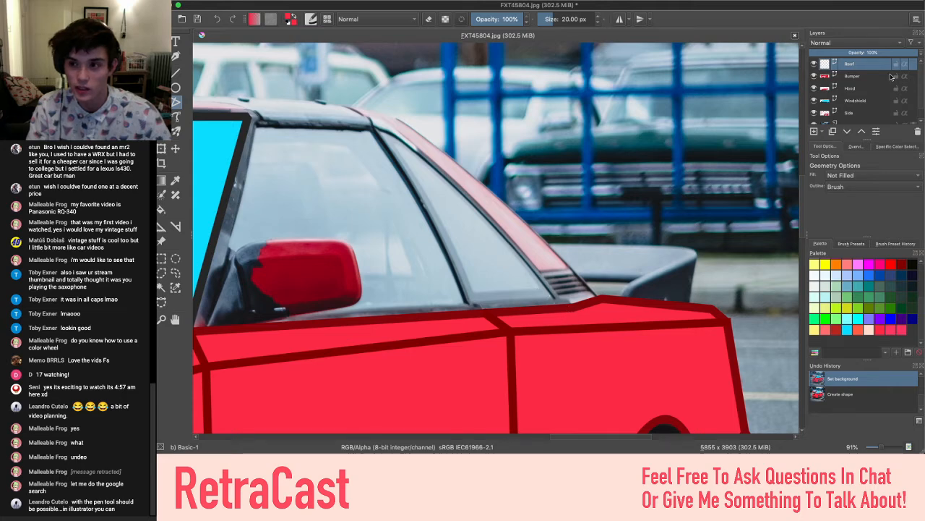
scroll(617, 292, left, 1)
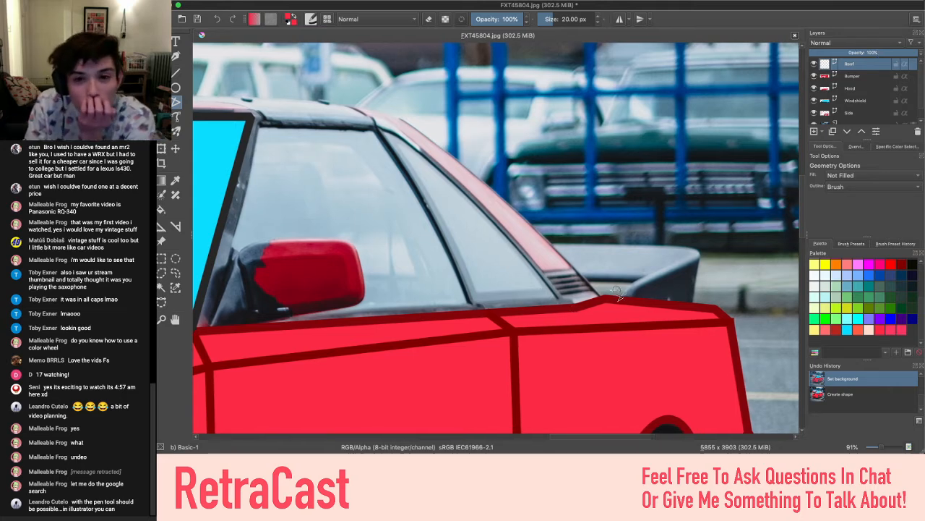
scroll(617, 292, down, 3)
scroll(618, 297, up, 4)
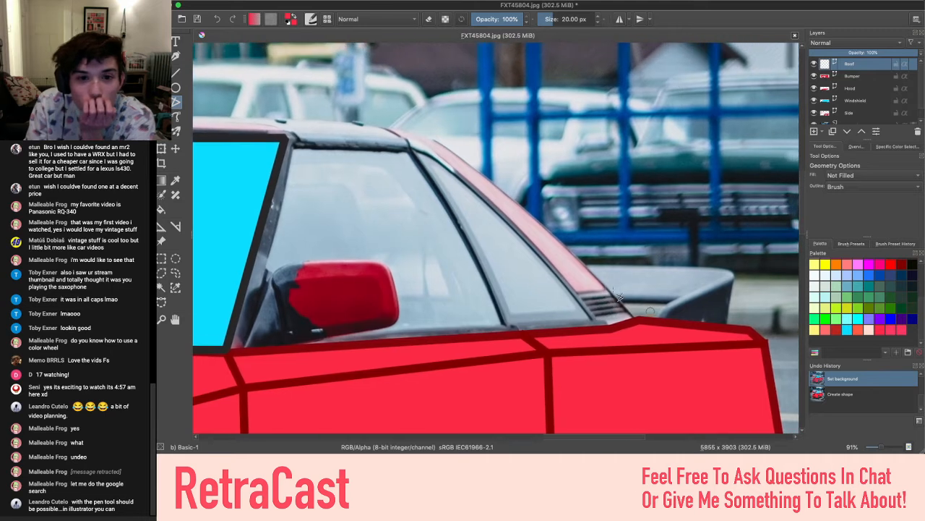
click(263, 238)
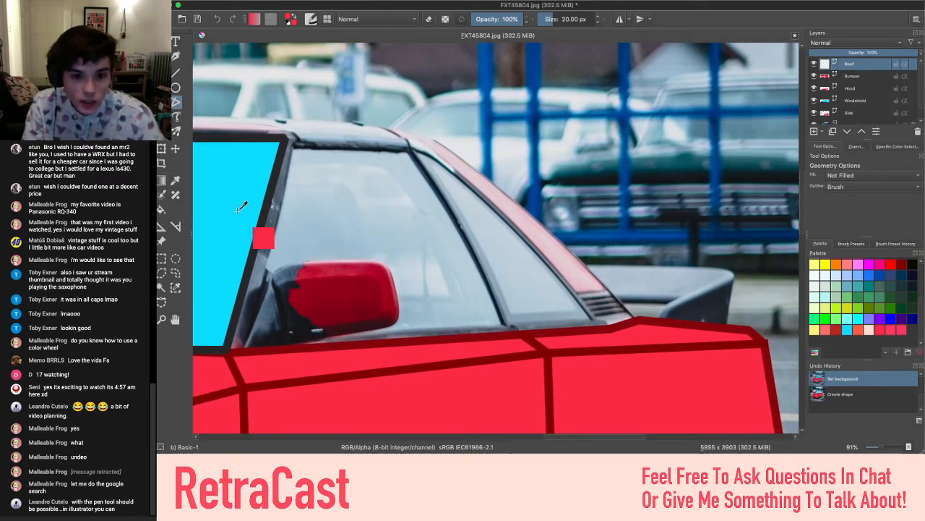
ctrl+click(260, 225)
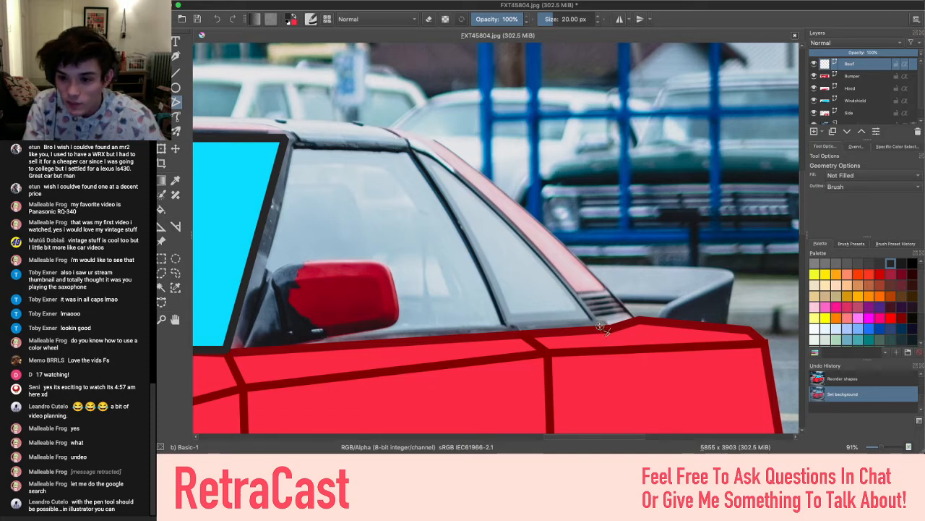
click(636, 319)
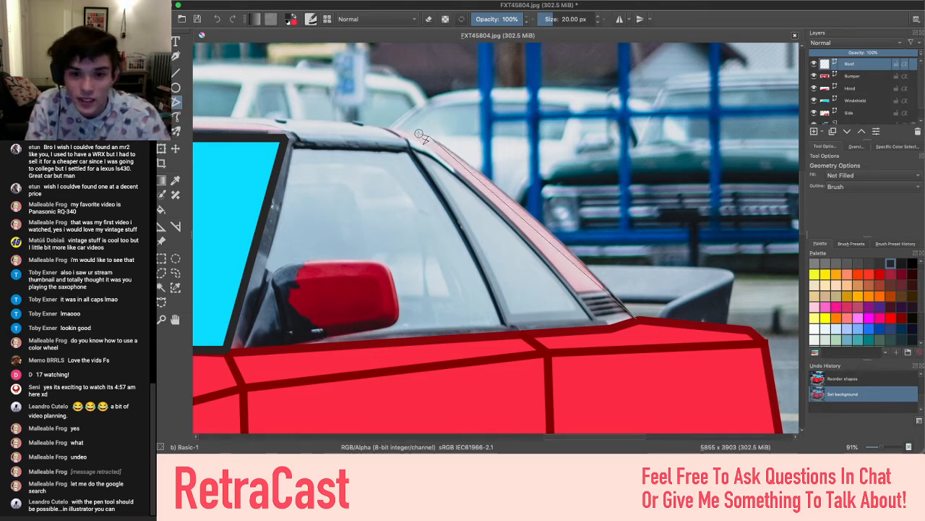
scroll(357, 124, left, 5)
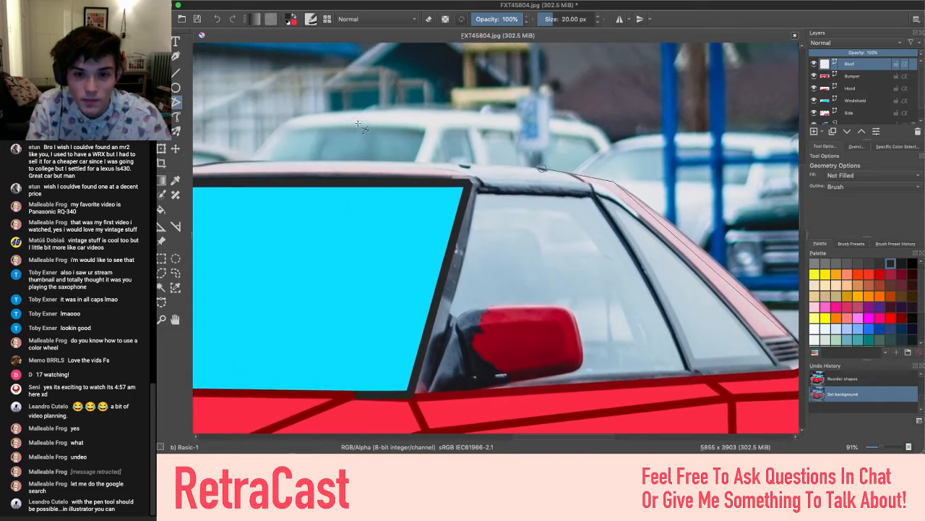
scroll(358, 123, down, 2)
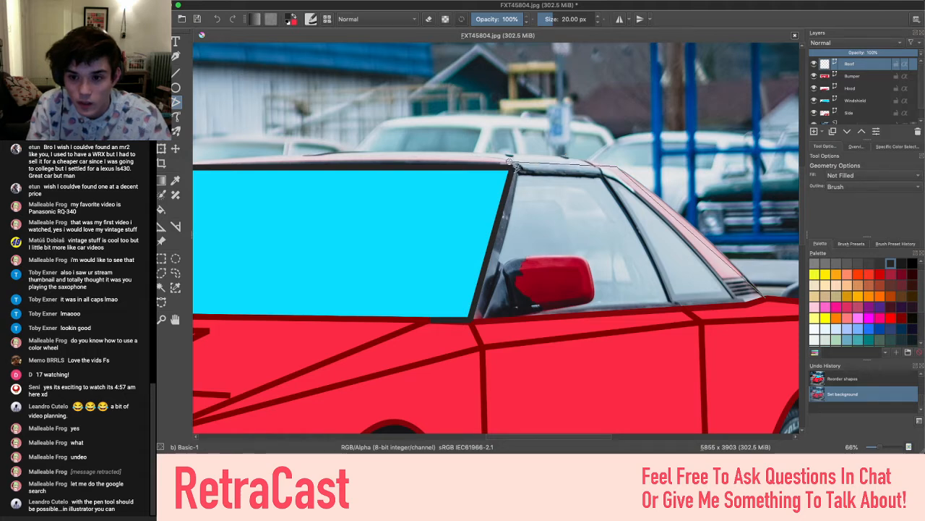
click(394, 151)
drag(395, 150, 588, 153)
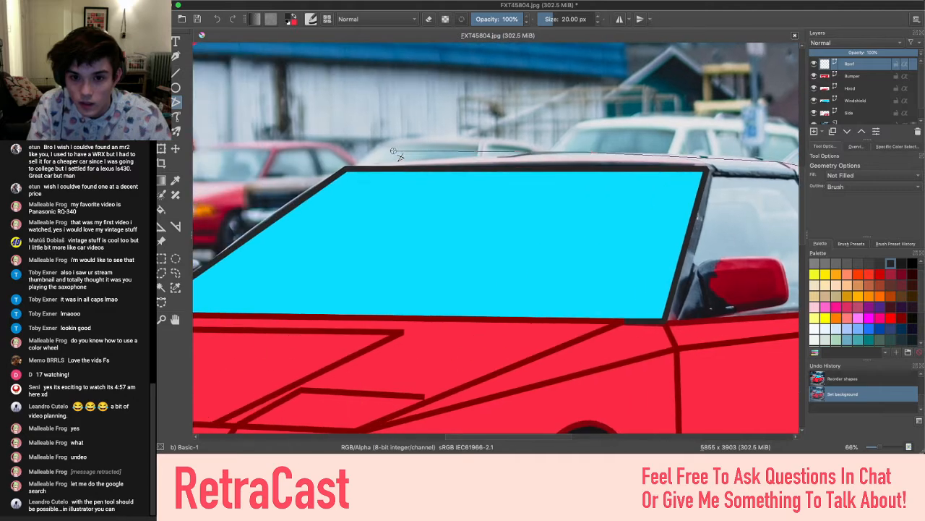
click(345, 166)
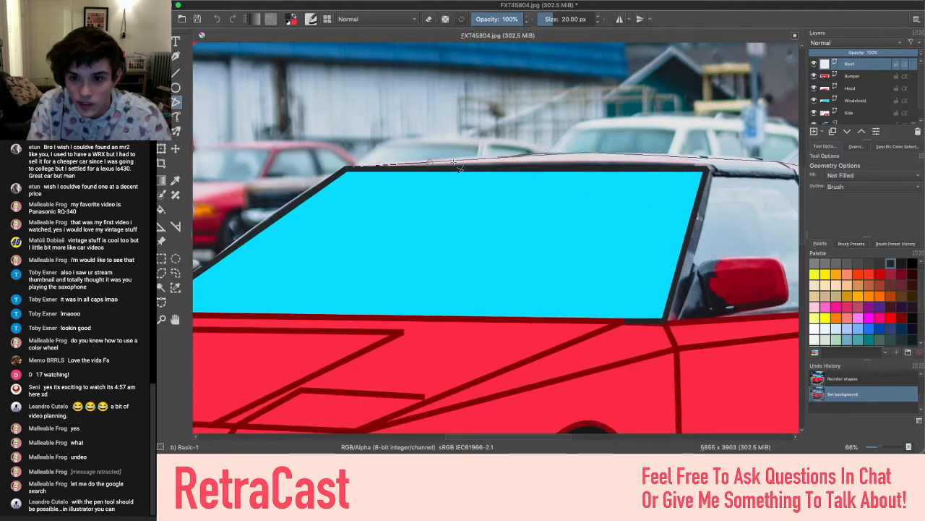
scroll(556, 154, right, 3)
scroll(535, 177, right, 3)
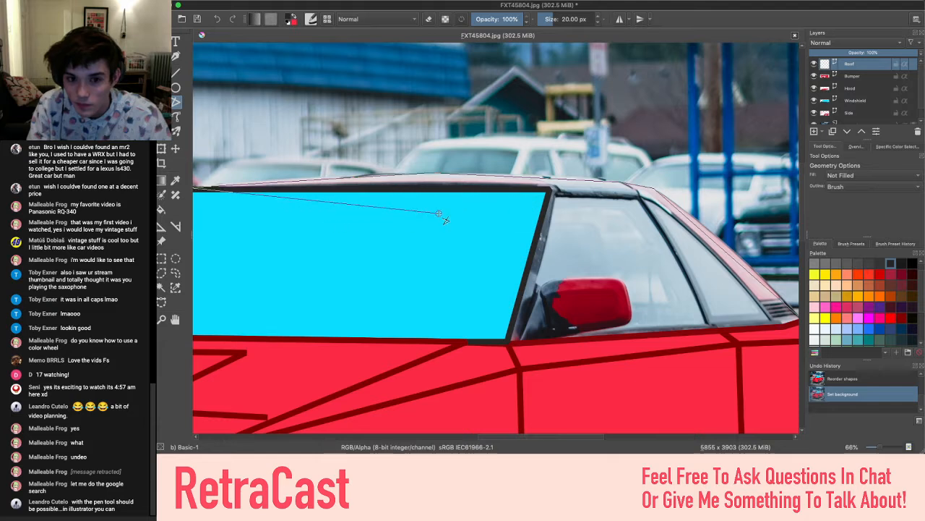
click(394, 232)
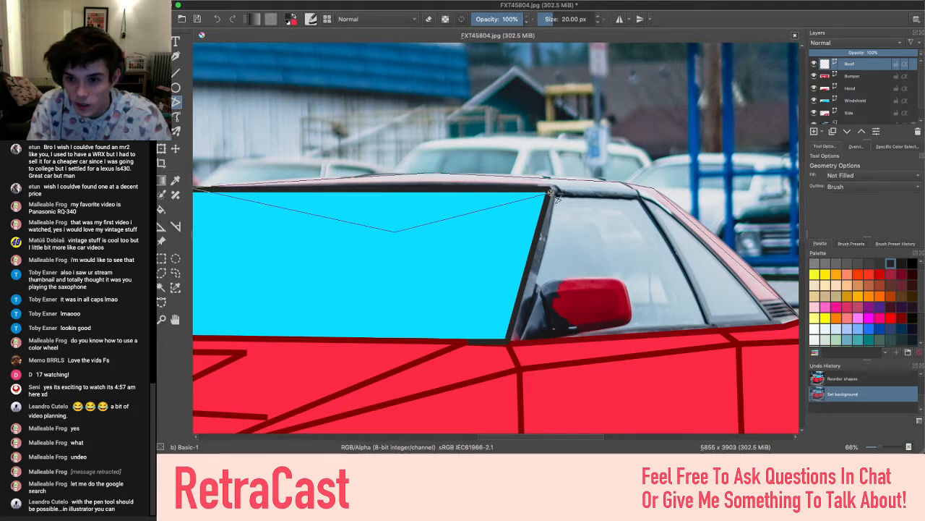
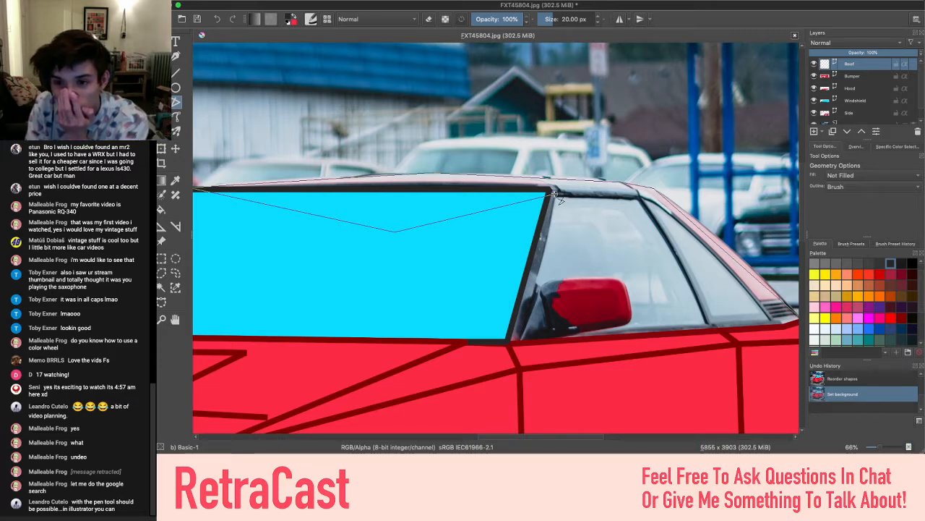
key(ctrl+z)
Draw a closed near-black polyline around the side windows, overlapping the door below, and move the Roof layer beneath the Side layer
scroll(561, 201, right, 3)
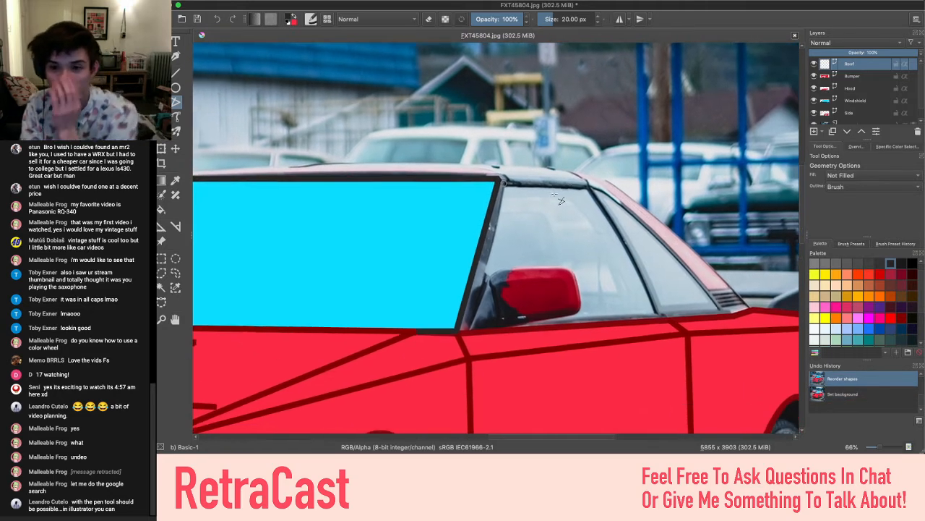
scroll(561, 200, down, 1)
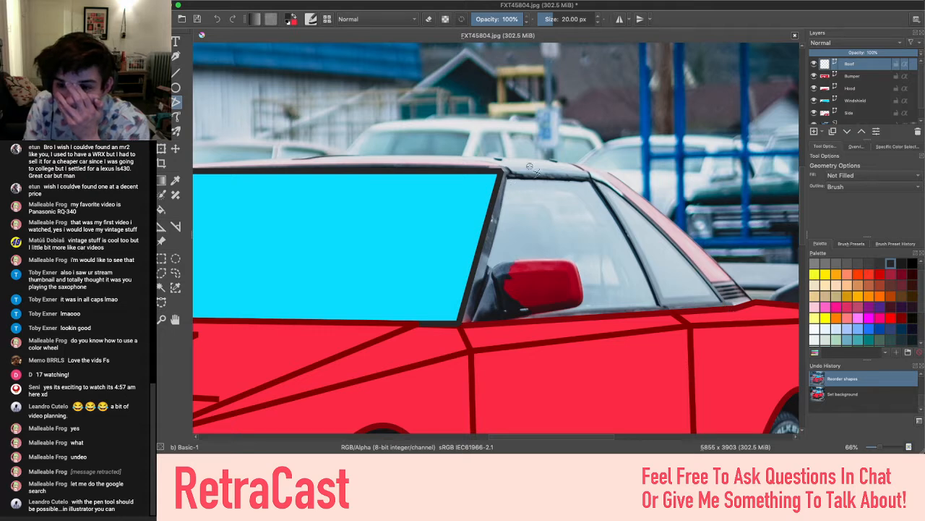
scroll(742, 330, up, 2)
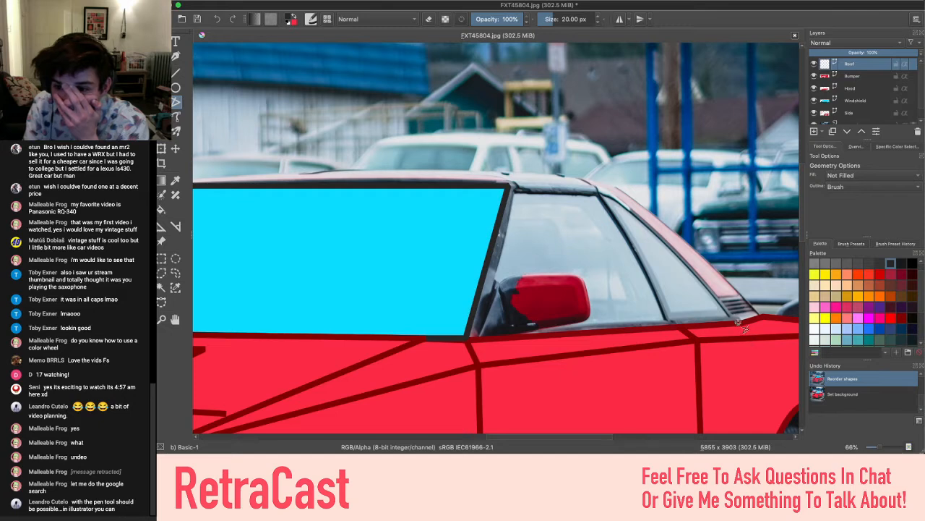
click(742, 323)
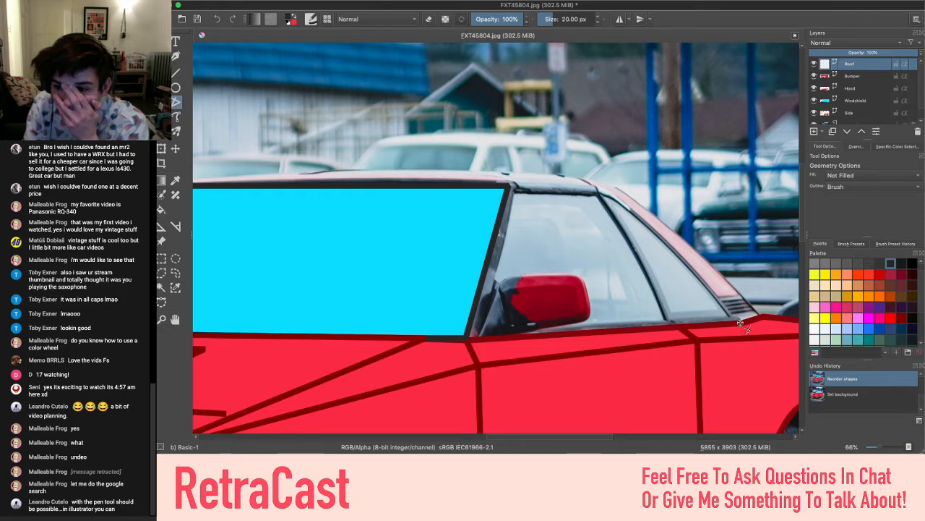
click(610, 193)
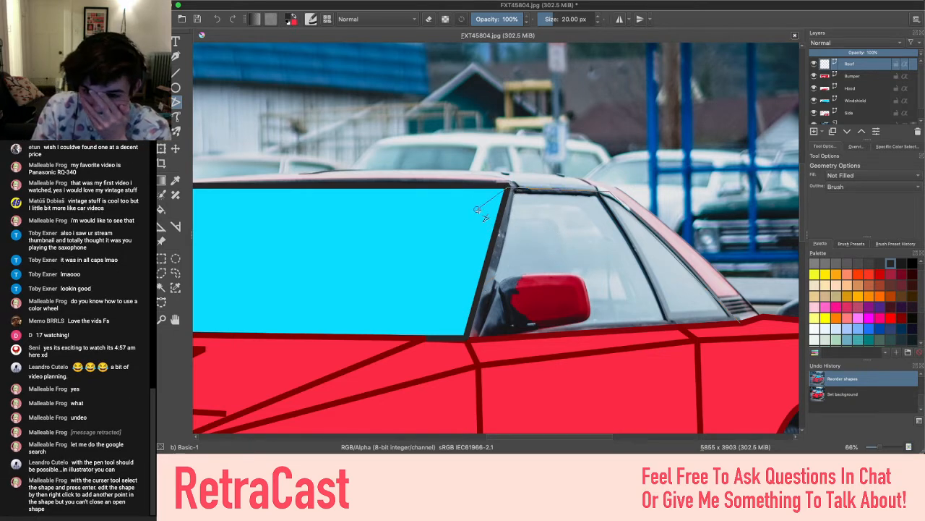
click(450, 338)
click(563, 390)
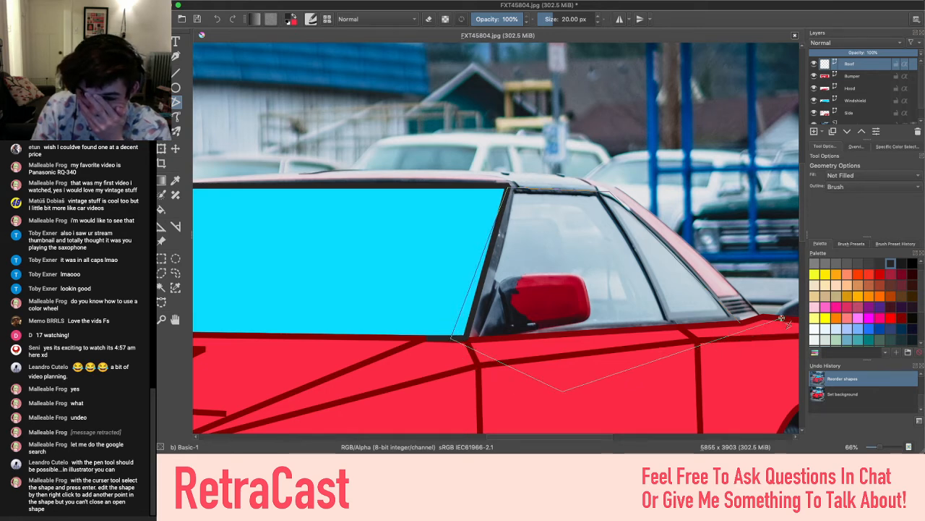
click(741, 323)
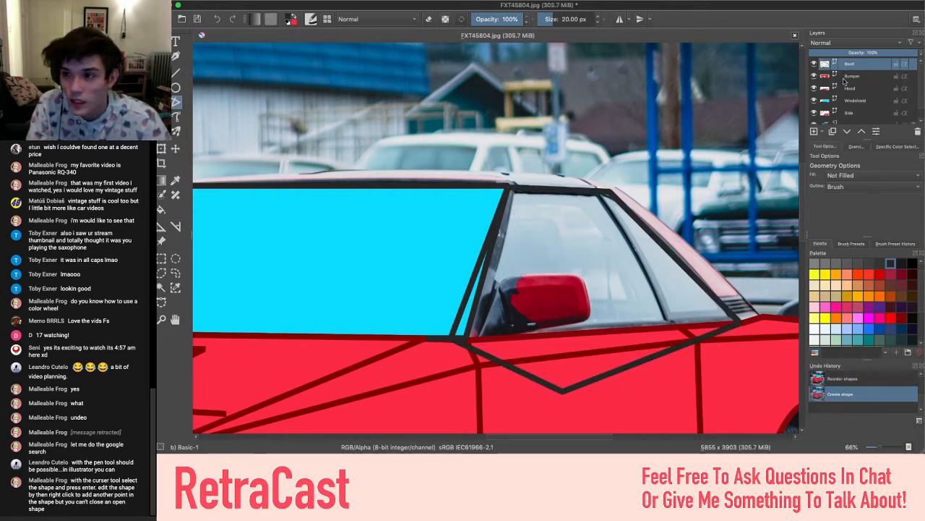
drag(844, 81, 858, 122)
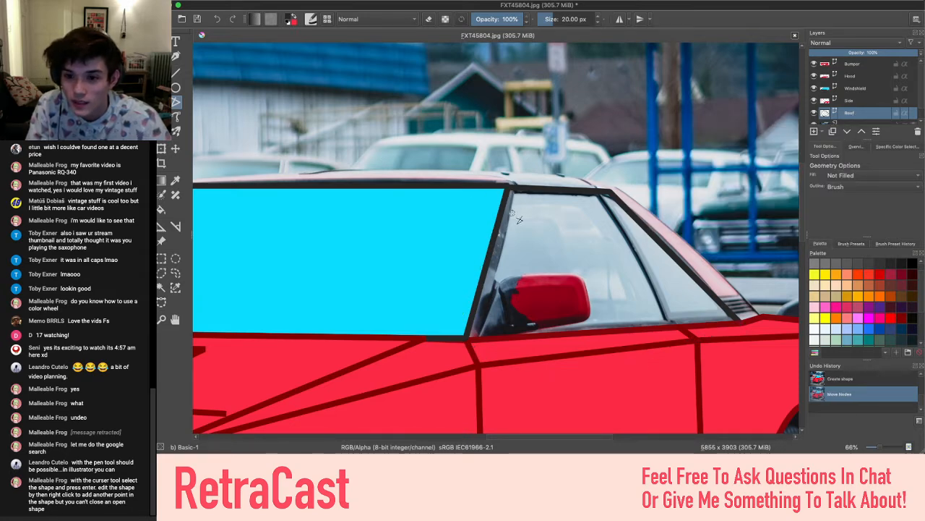
Give the side window shape a solid fill in the windshield's cyan
scroll(397, 199, left, 2)
scroll(397, 200, right, 4)
scroll(397, 199, right, 1)
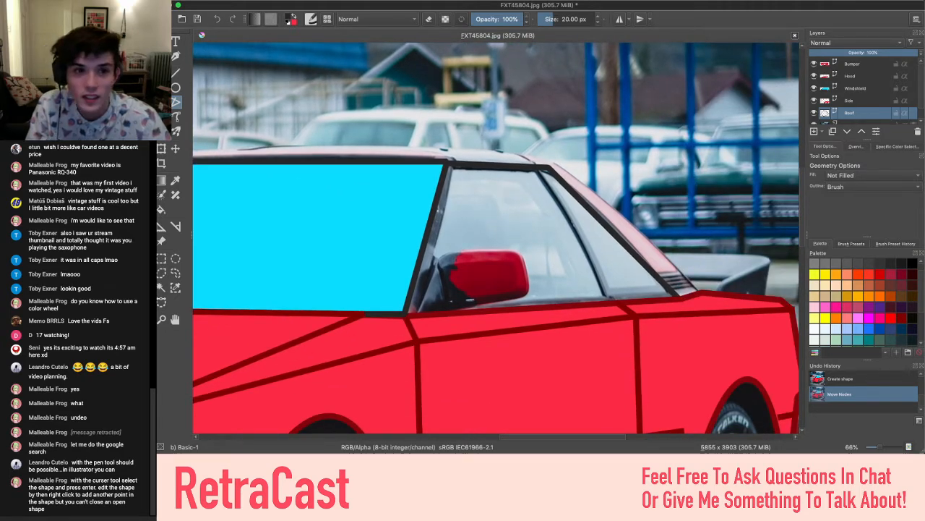
click(162, 41)
click(831, 183)
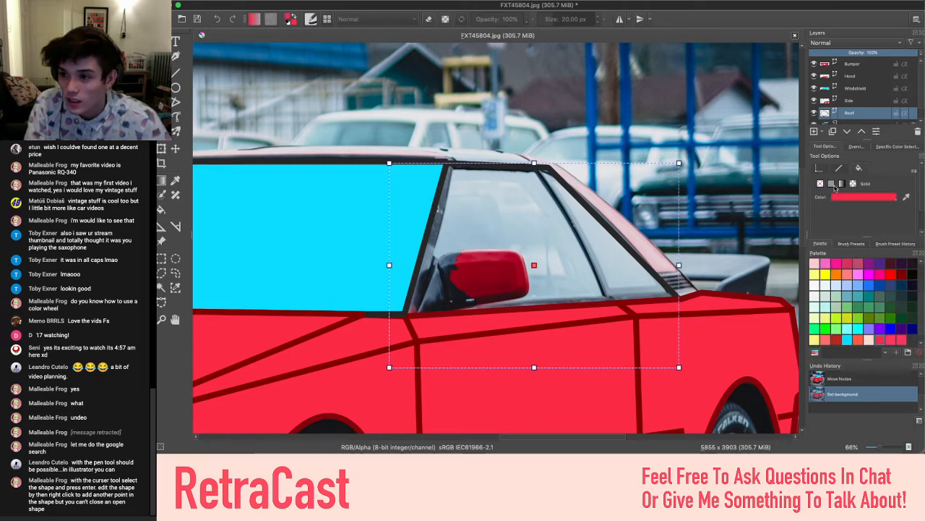
click(857, 197)
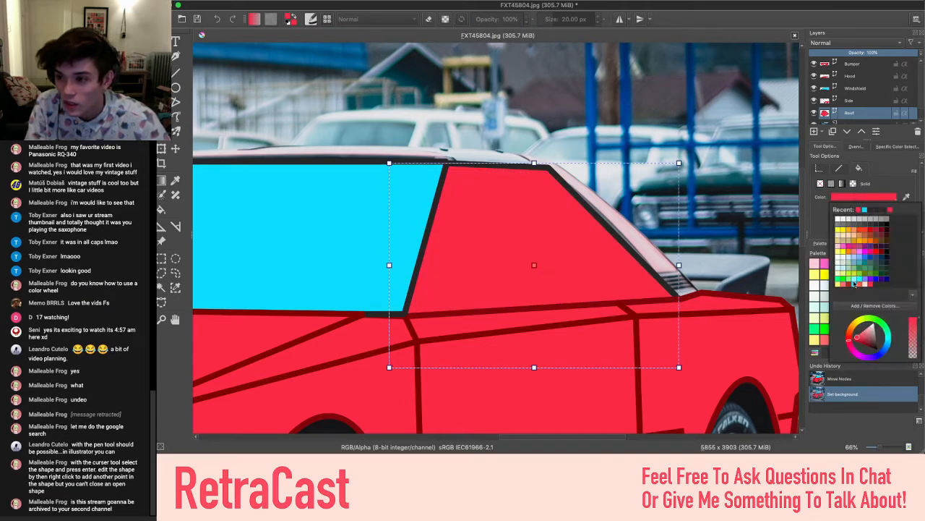
click(854, 283)
click(721, 261)
scroll(721, 260, left, 5)
scroll(721, 260, down, 2)
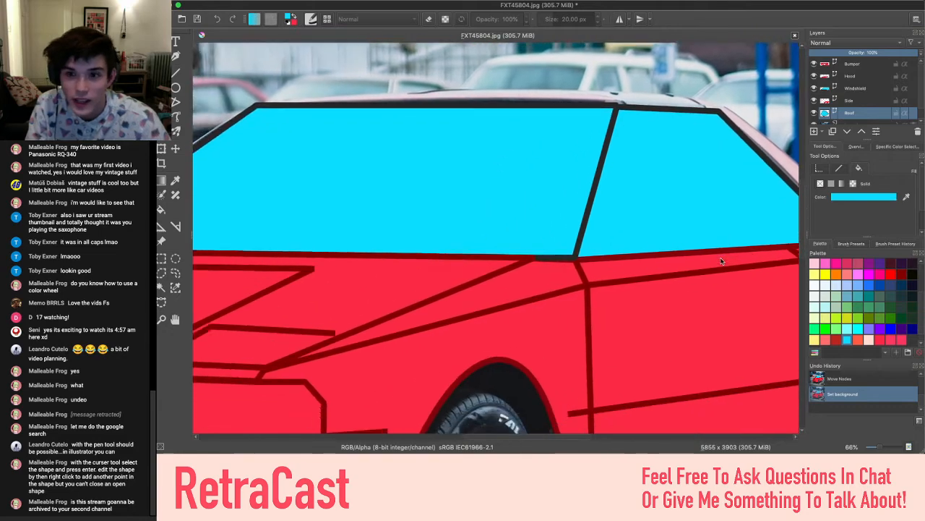
scroll(721, 260, down, 4)
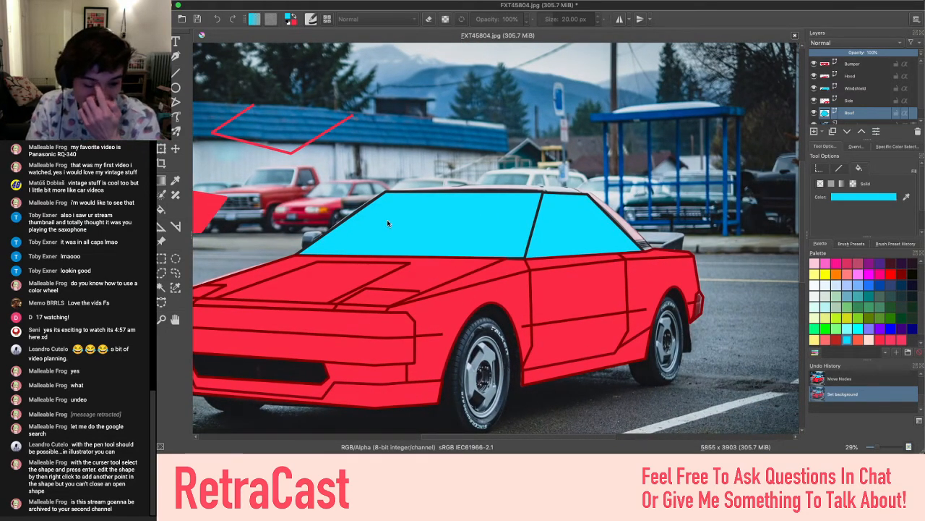
Activate the Side layer and open the unclosed red test path over the blue-roofed building for point editing
scroll(387, 219, up, 3)
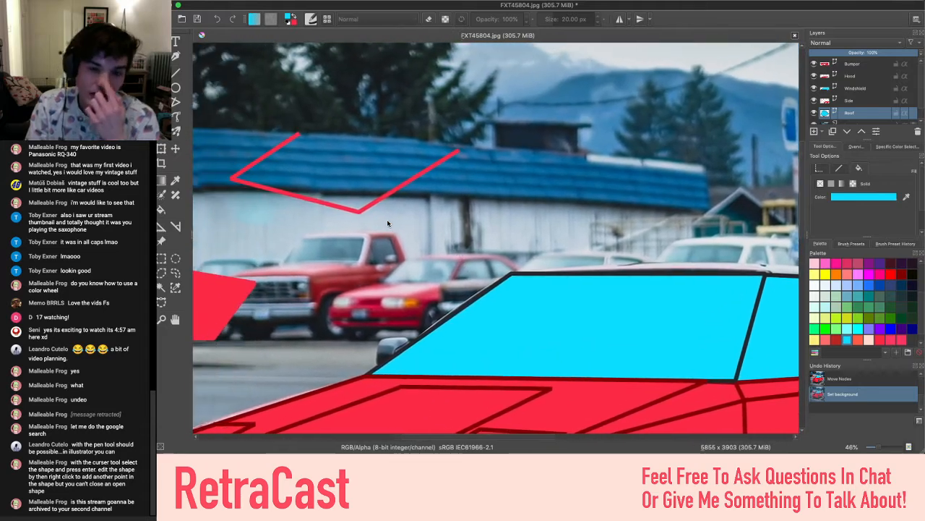
scroll(387, 223, up, 2)
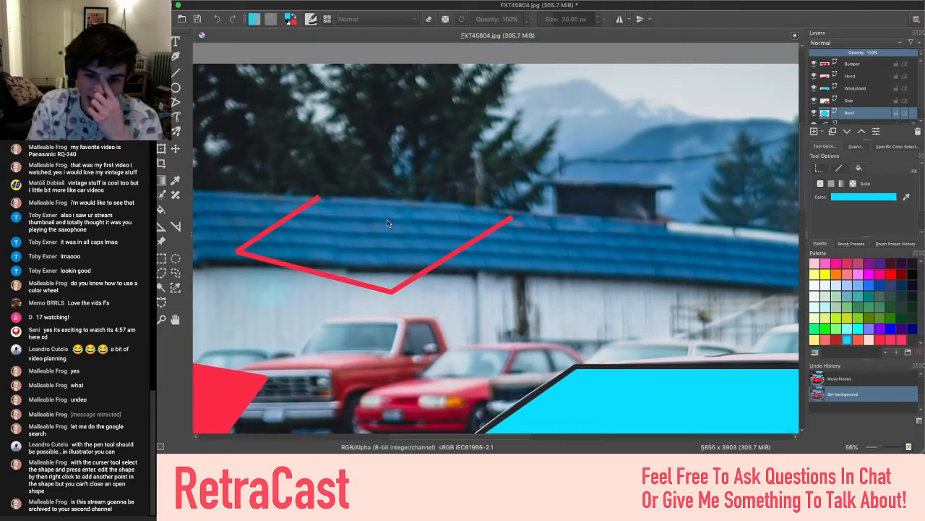
scroll(387, 223, up, 3)
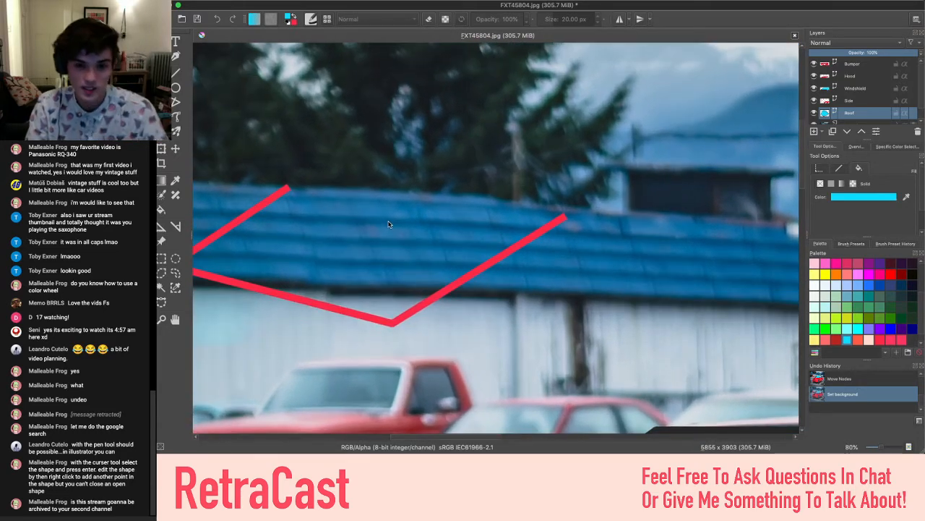
scroll(318, 194, left, 3)
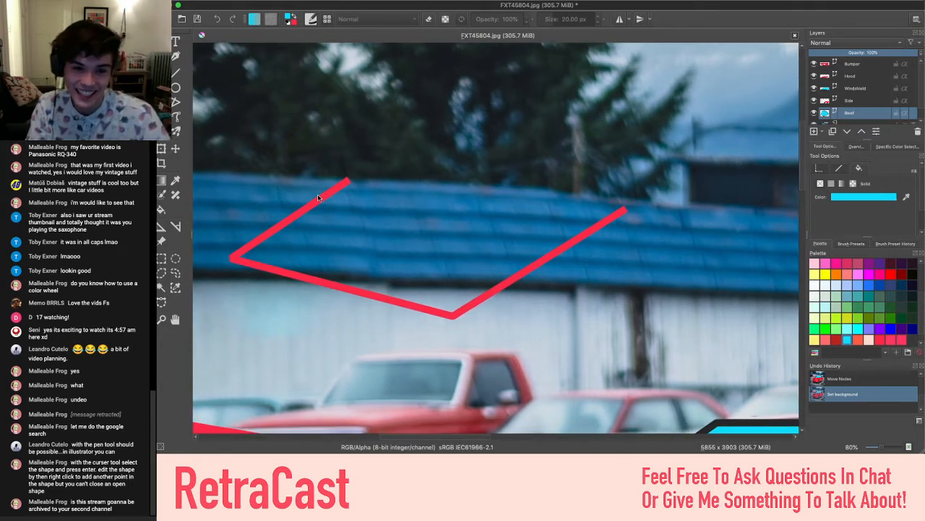
scroll(443, 209, right, 1)
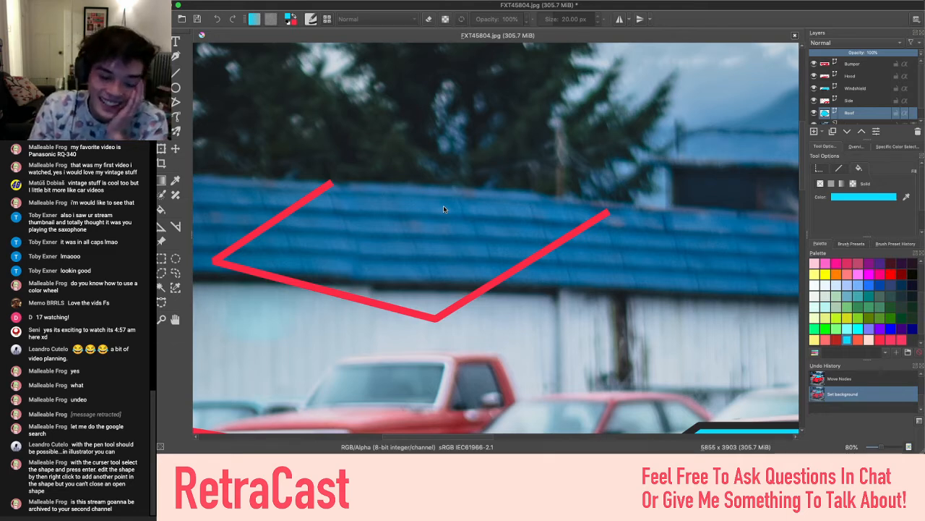
click(876, 65)
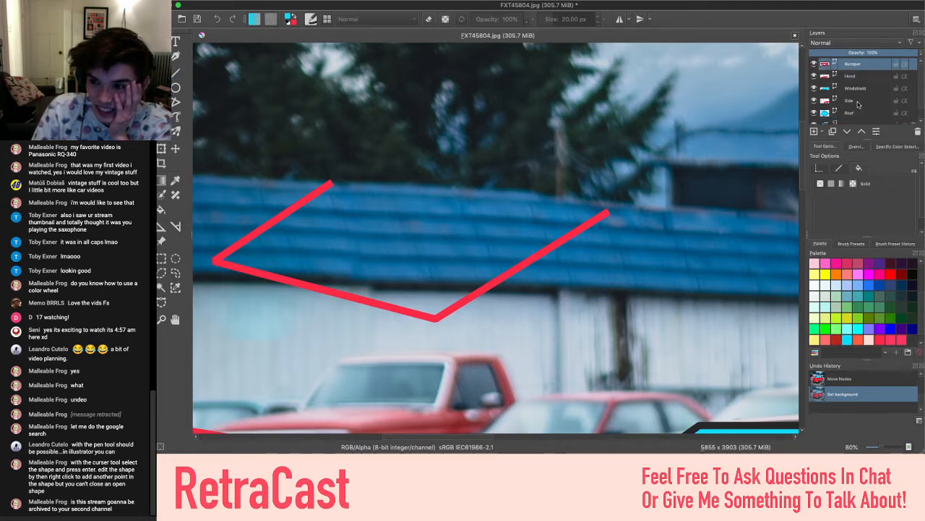
click(858, 102)
click(513, 269)
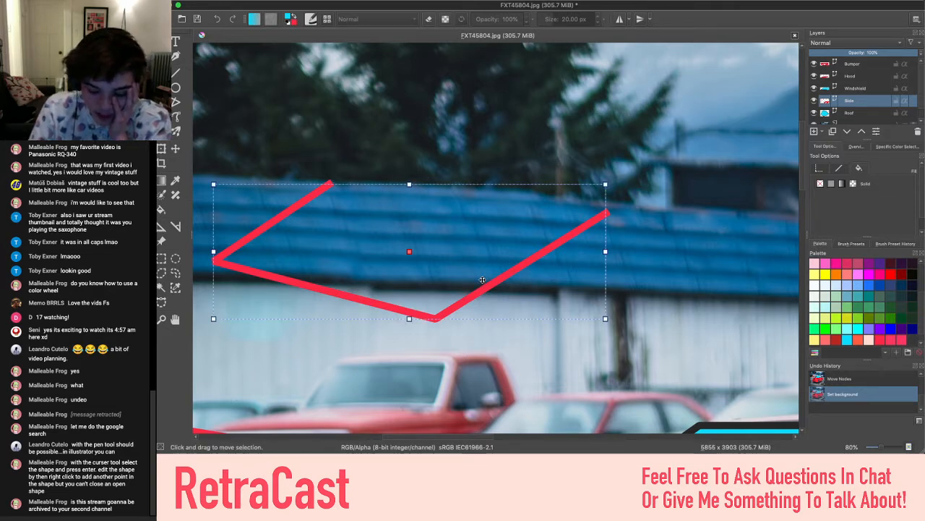
key(Return)
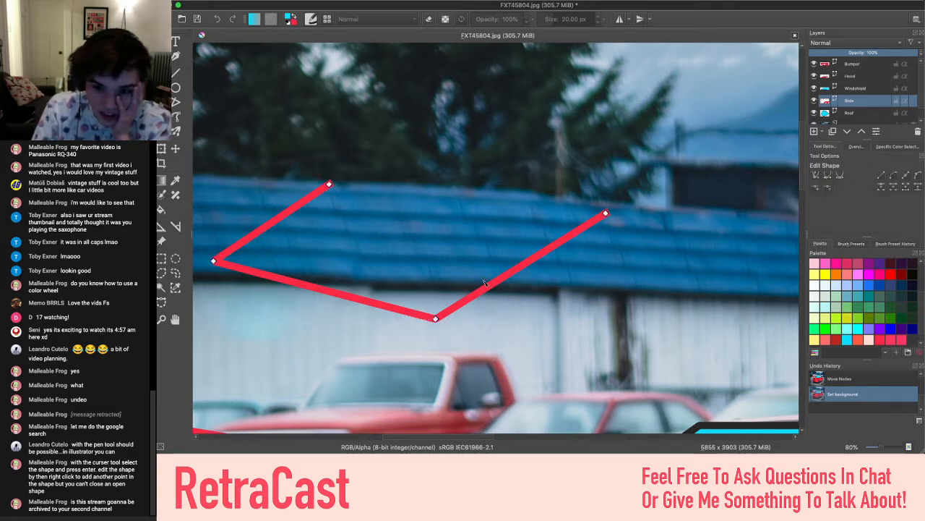
Check the point options at both loose ends of the red test path for a way to close it
right_click(606, 214)
click(583, 209)
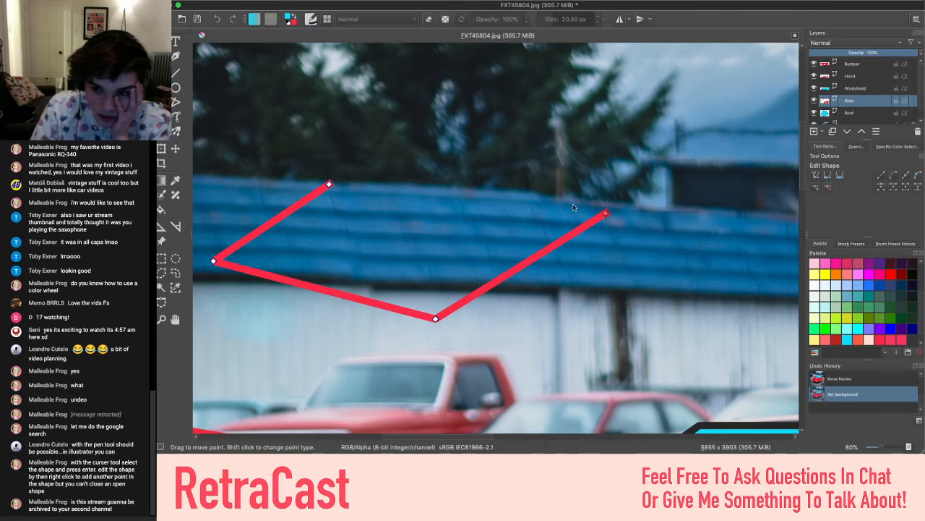
right_click(329, 185)
click(324, 232)
Insert a point midway along the test path's lower segment, move it down to form a new corner and finish editing the path
right_click(319, 288)
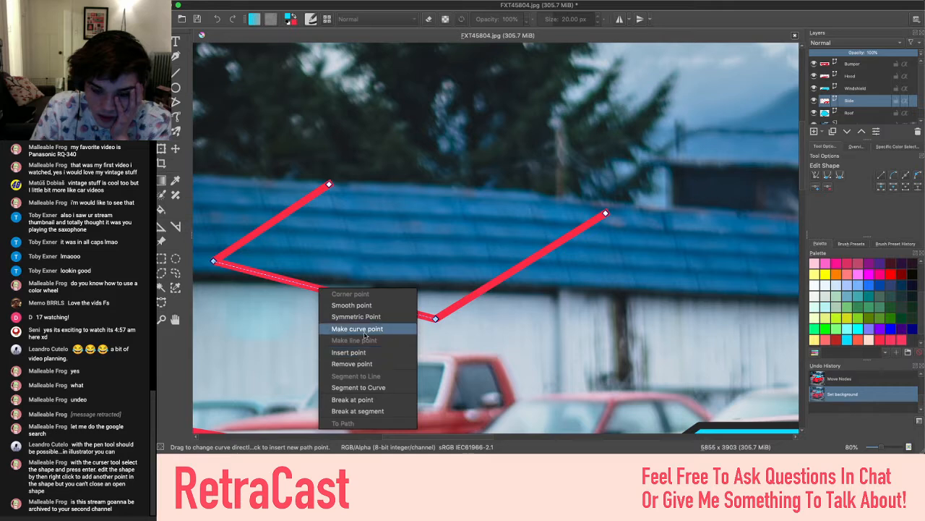
click(354, 352)
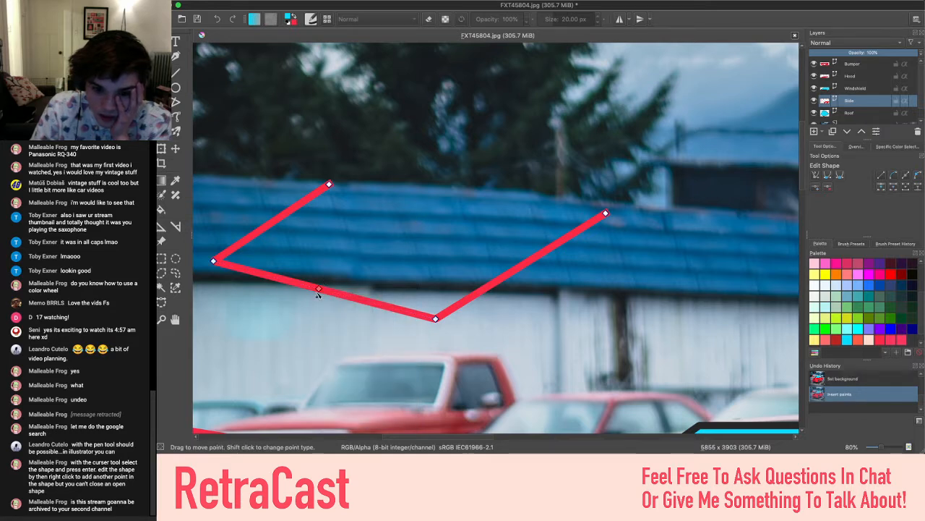
drag(320, 290, 303, 330)
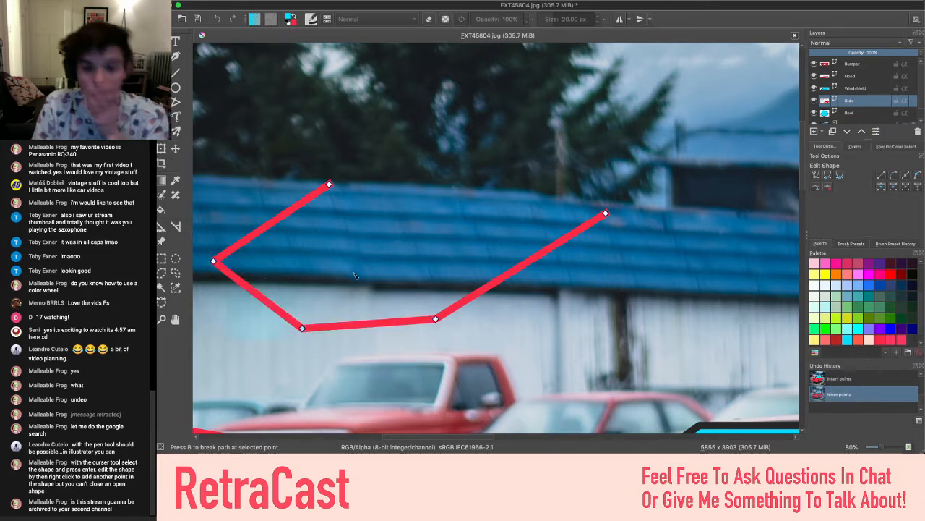
scroll(354, 275, down, 5)
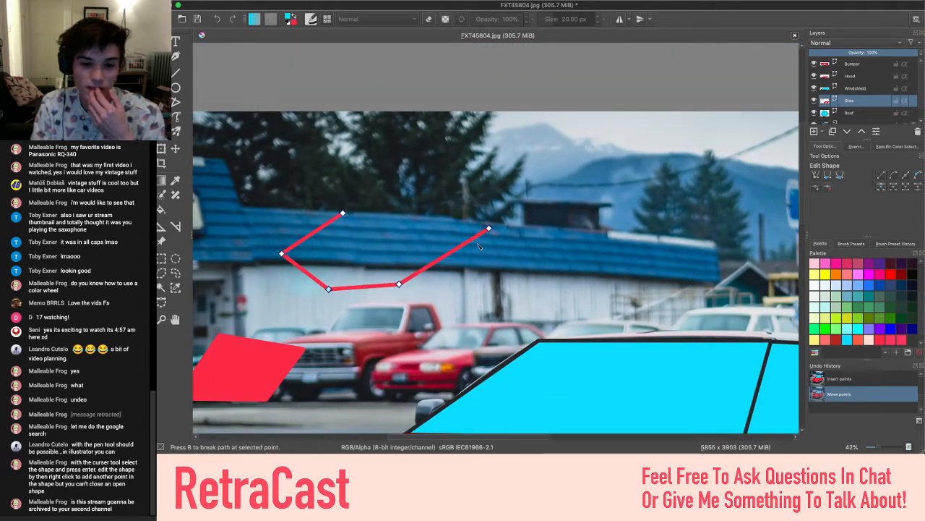
key(Escape)
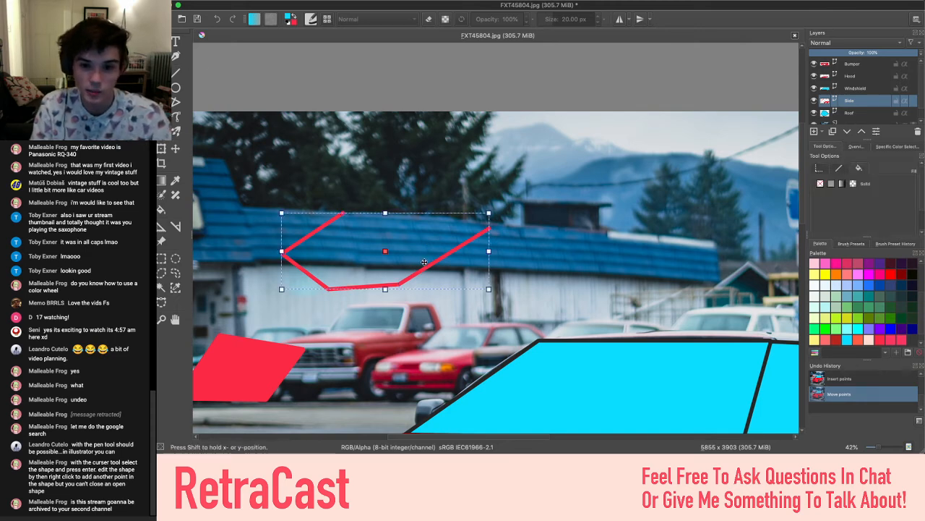
click(380, 361)
Examine the whole traced car, including the side windows, and inspect the untraced roof edge and rear pillar up close
scroll(380, 361, down, 4)
scroll(381, 361, right, 6)
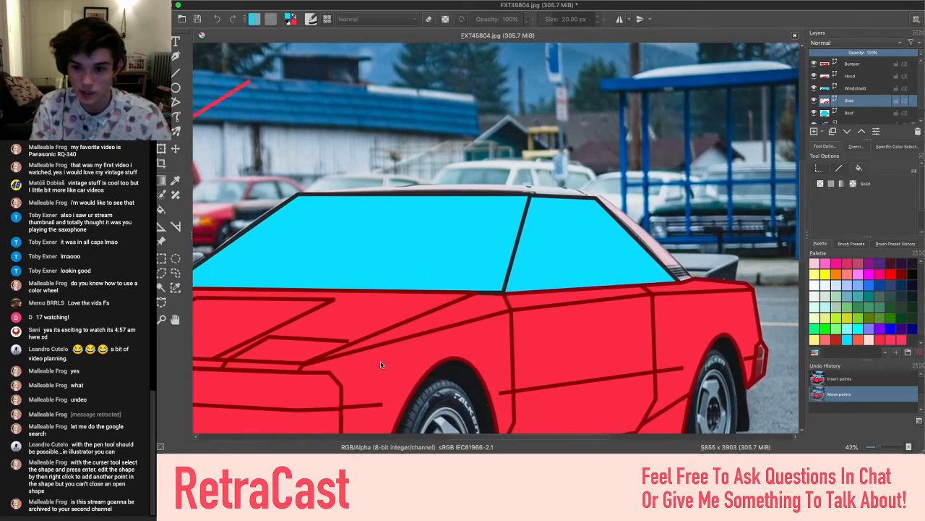
scroll(381, 364, up, 3)
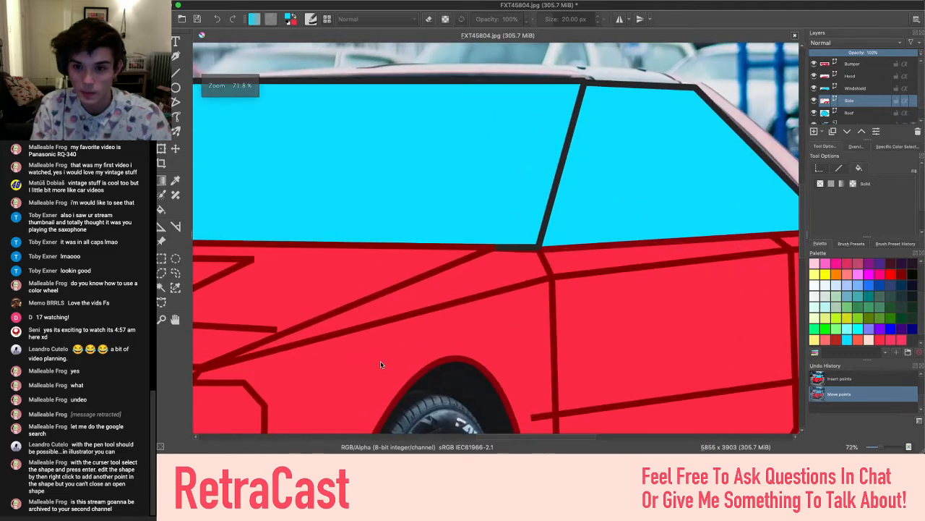
scroll(381, 363, down, 6)
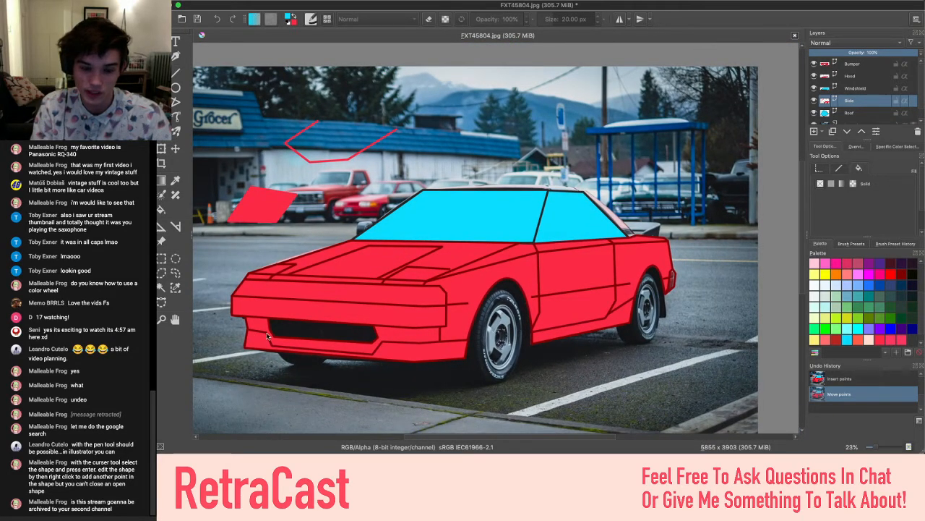
scroll(415, 344, right, 5)
scroll(415, 344, up, 3)
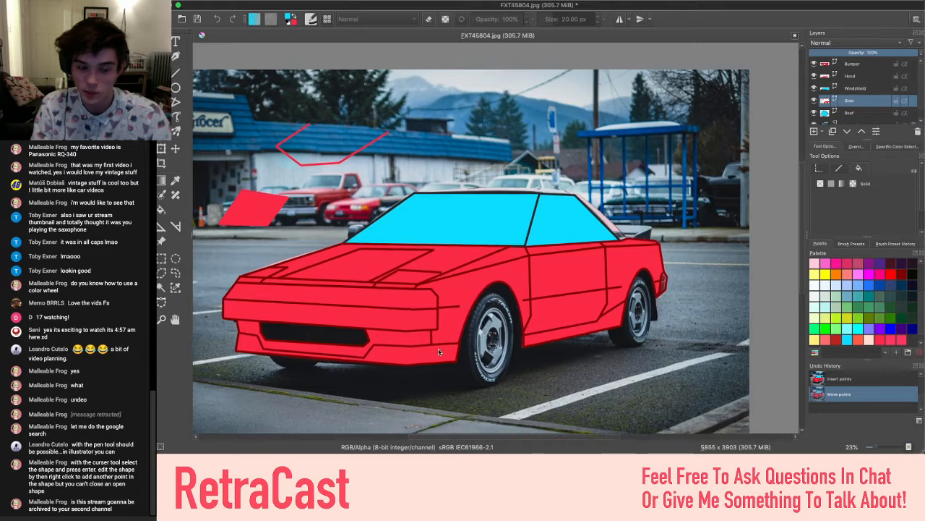
scroll(369, 340, left, 6)
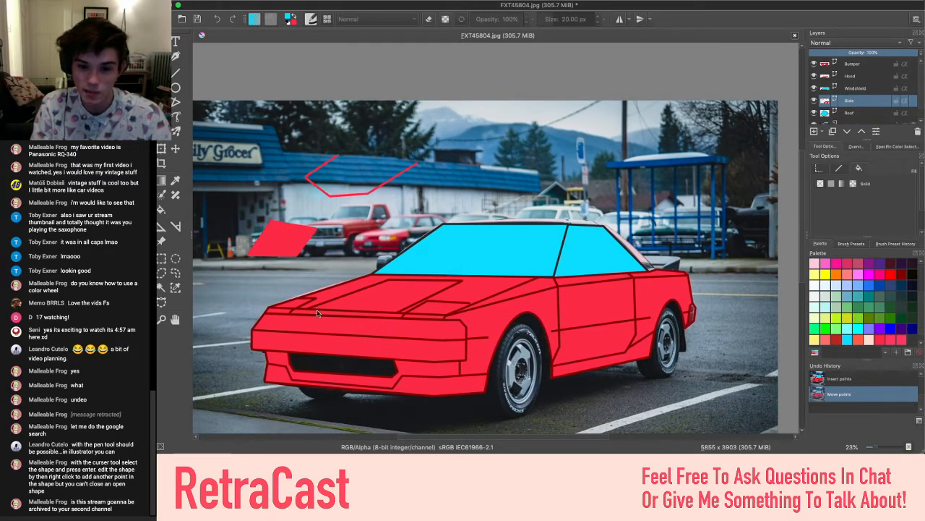
scroll(312, 343, right, 1)
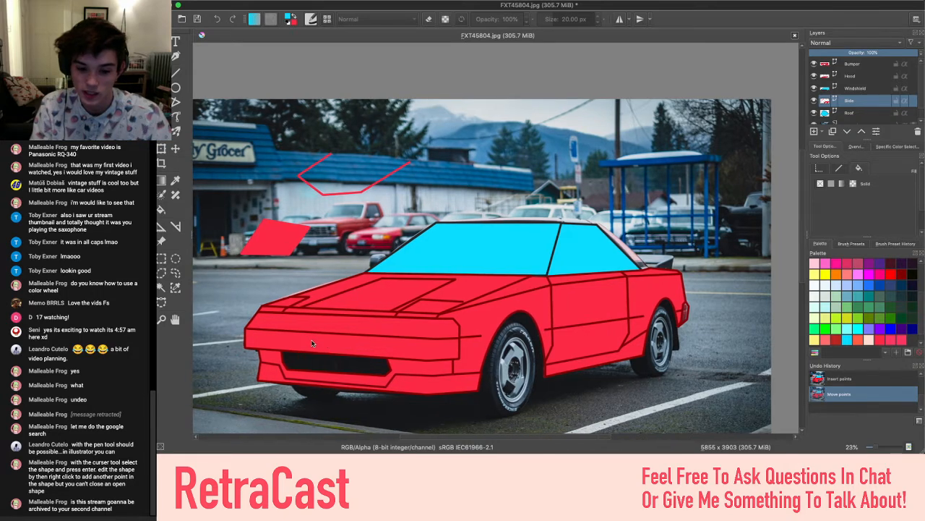
scroll(312, 343, right, 5)
scroll(312, 343, up, 2)
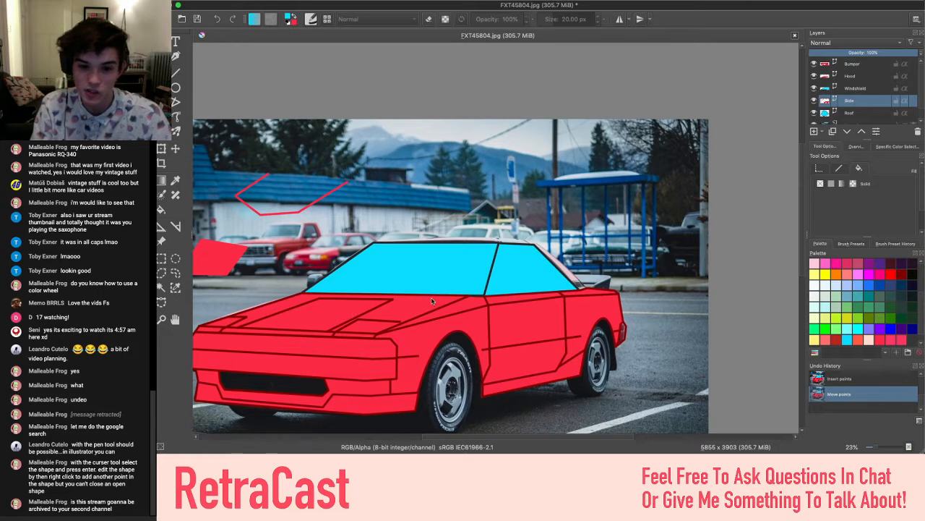
scroll(405, 307, up, 1)
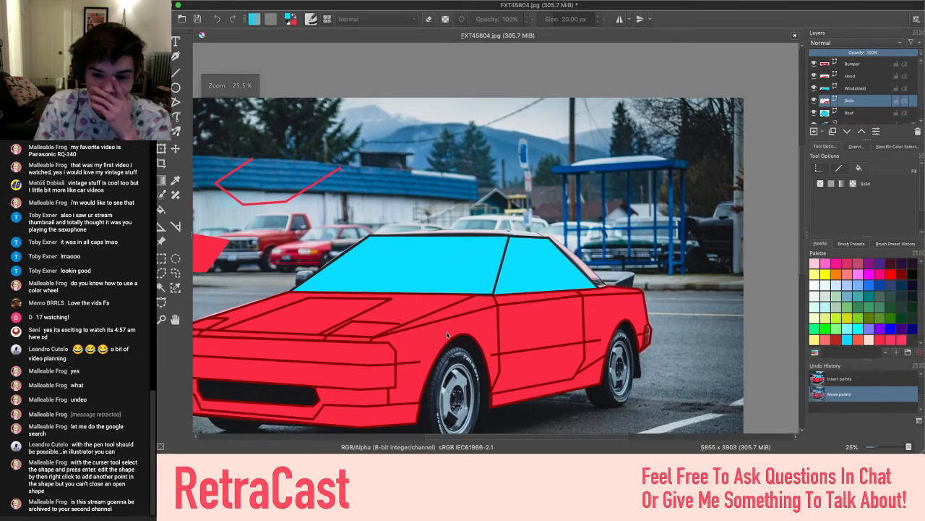
scroll(446, 331, left, 2)
scroll(446, 331, down, 1)
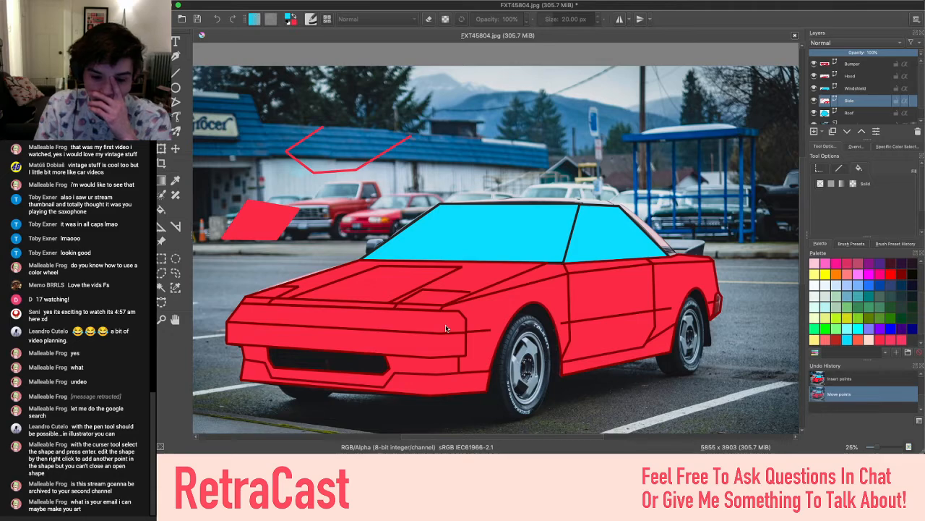
scroll(446, 329, up, 2)
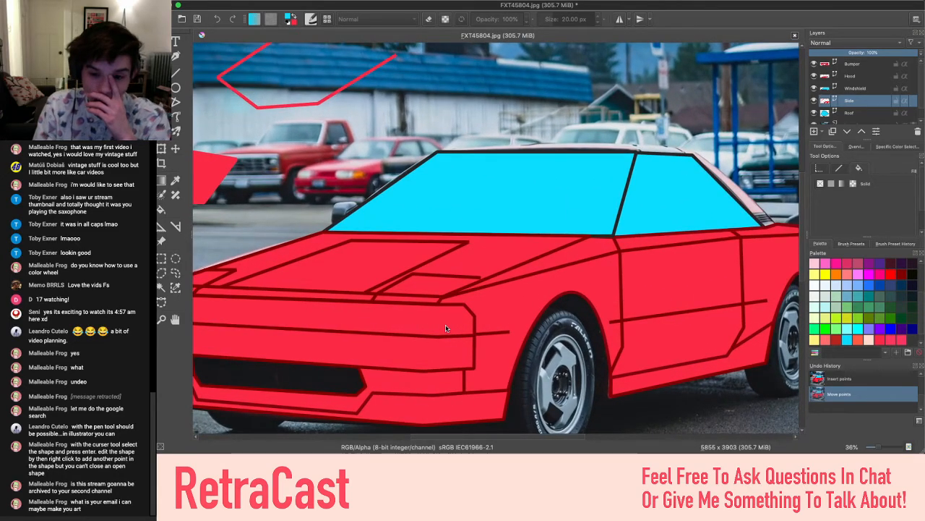
scroll(446, 329, up, 1)
scroll(446, 329, right, 2)
scroll(562, 227, up, 3)
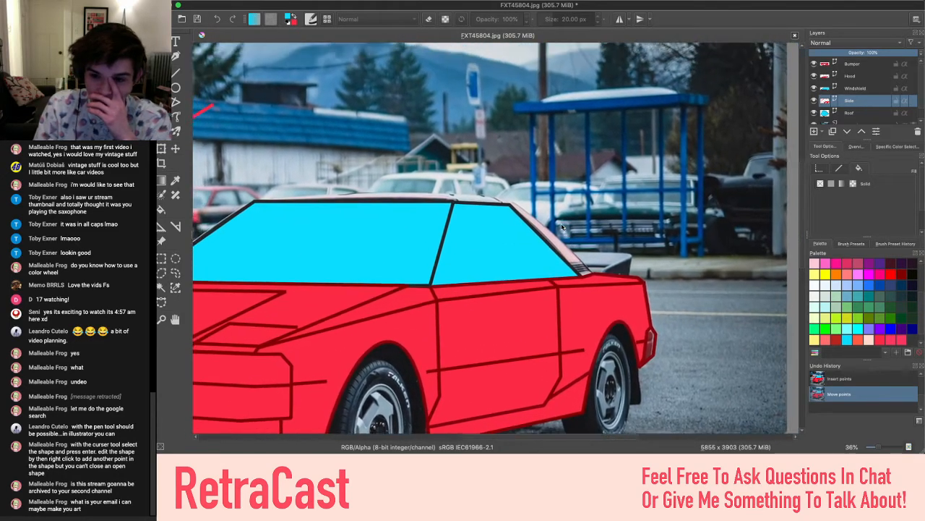
scroll(463, 226, up, 3)
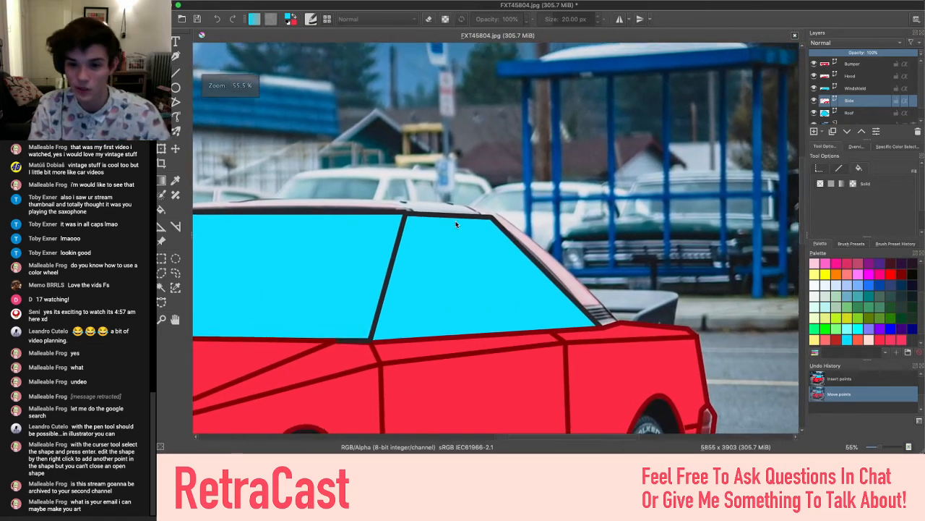
scroll(456, 225, up, 3)
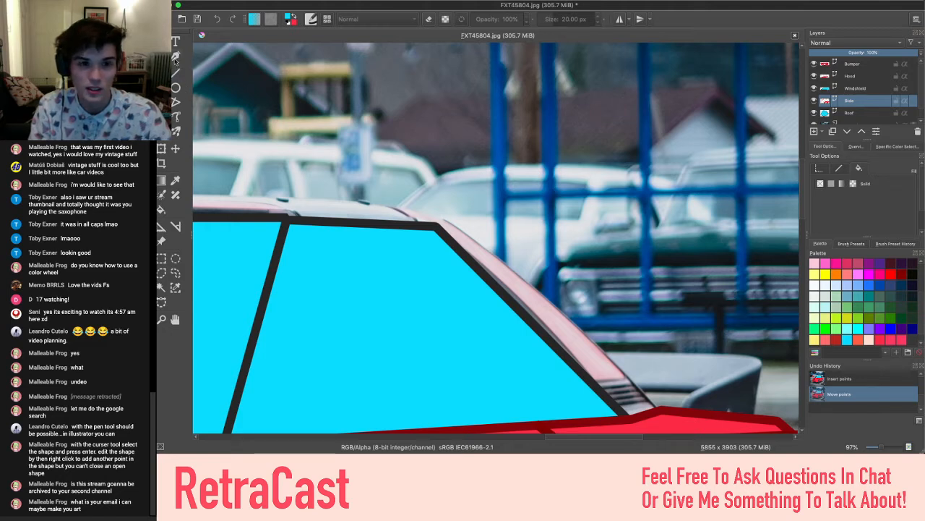
key(Return)
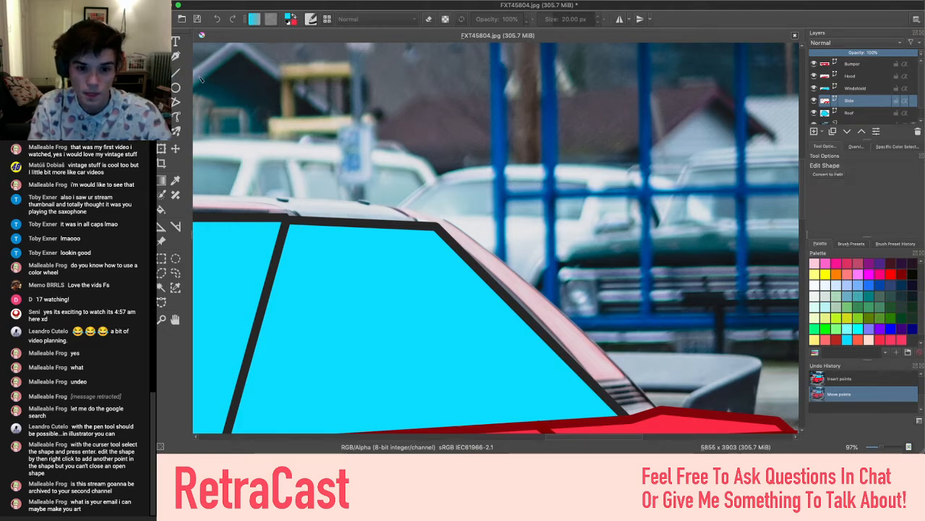
key(Return)
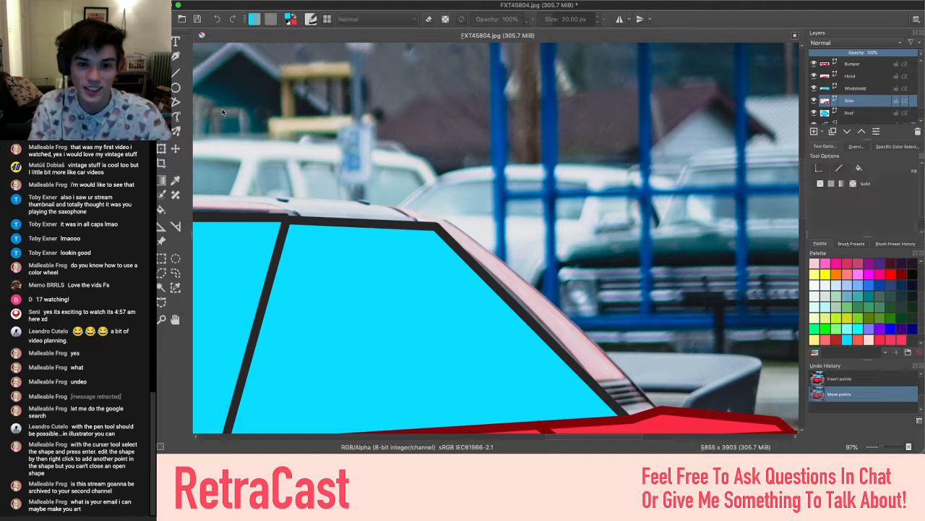
key(Return)
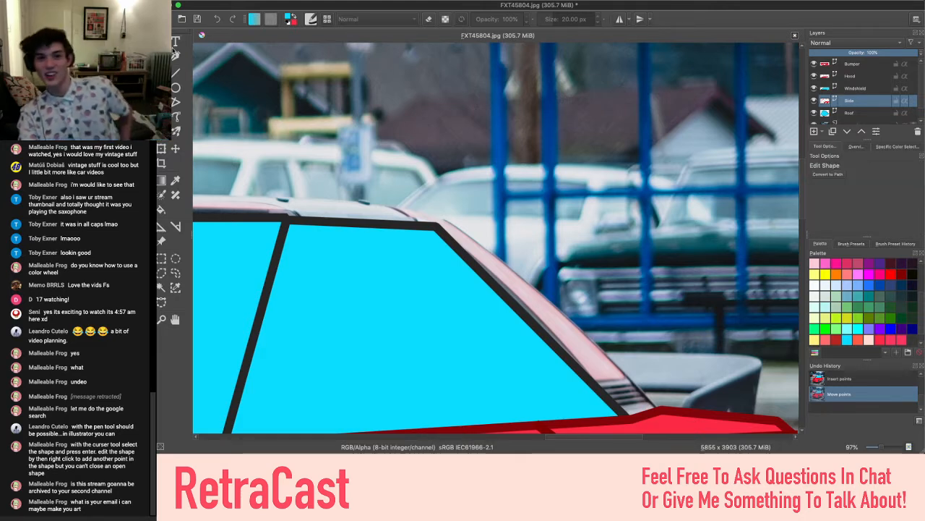
key(Return)
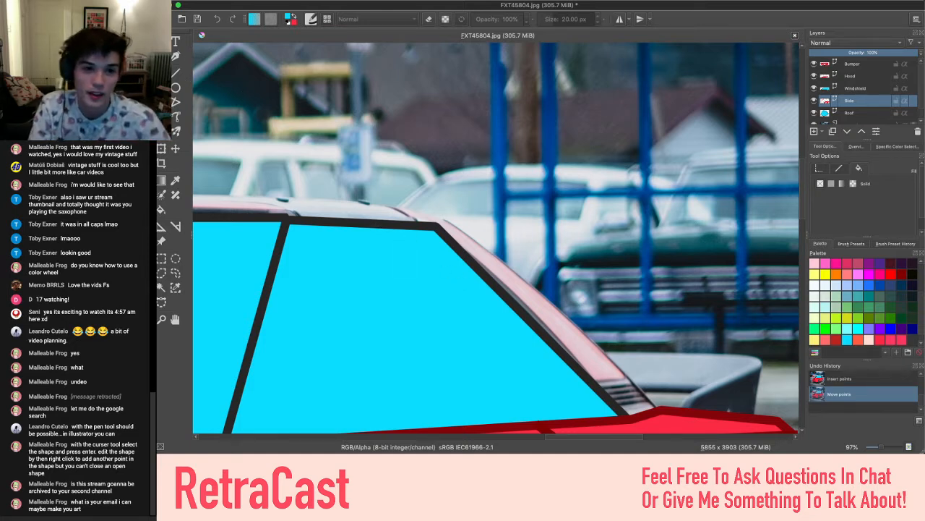
key(Return)
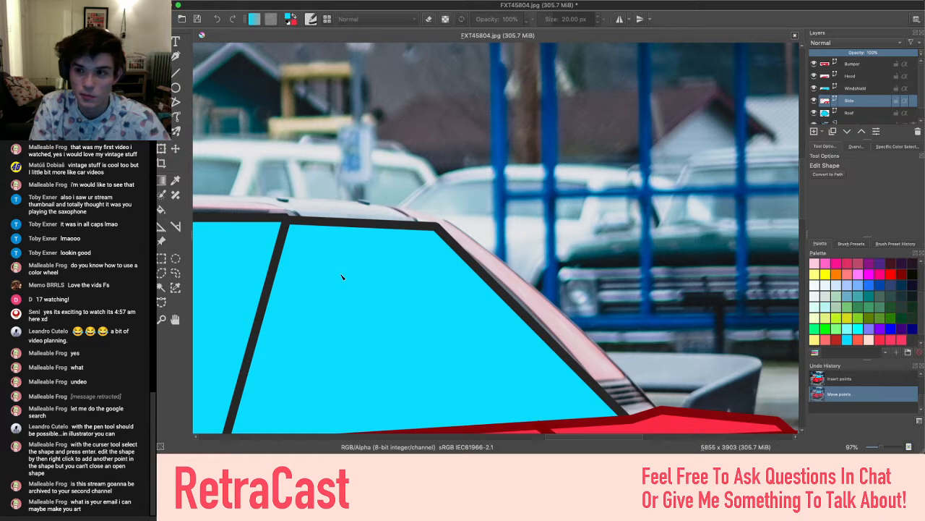
Look through the layers for the rear side window, activate the Roof layer and select its cyan window shape
click(864, 65)
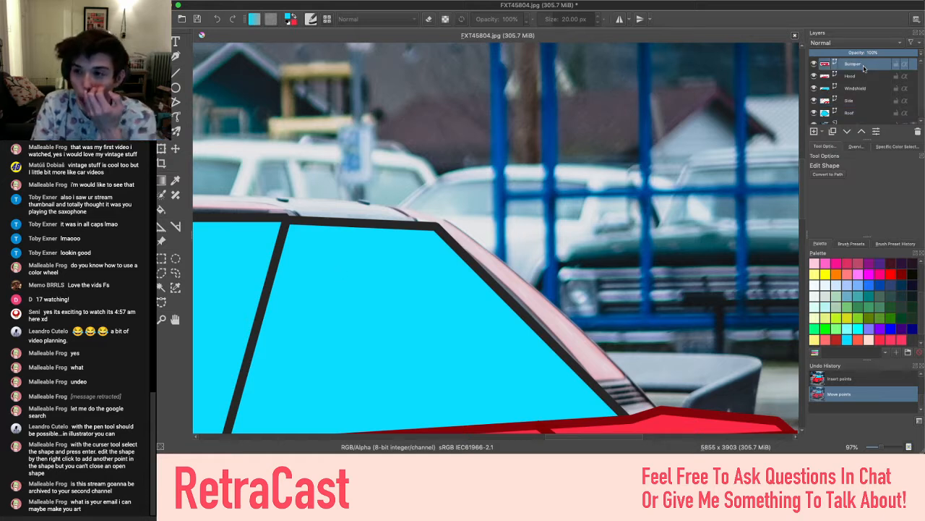
click(863, 101)
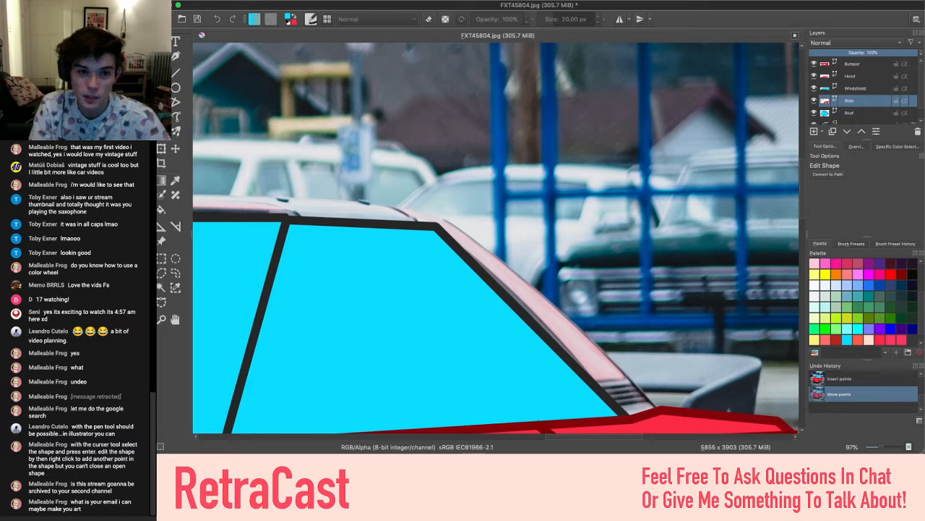
click(864, 88)
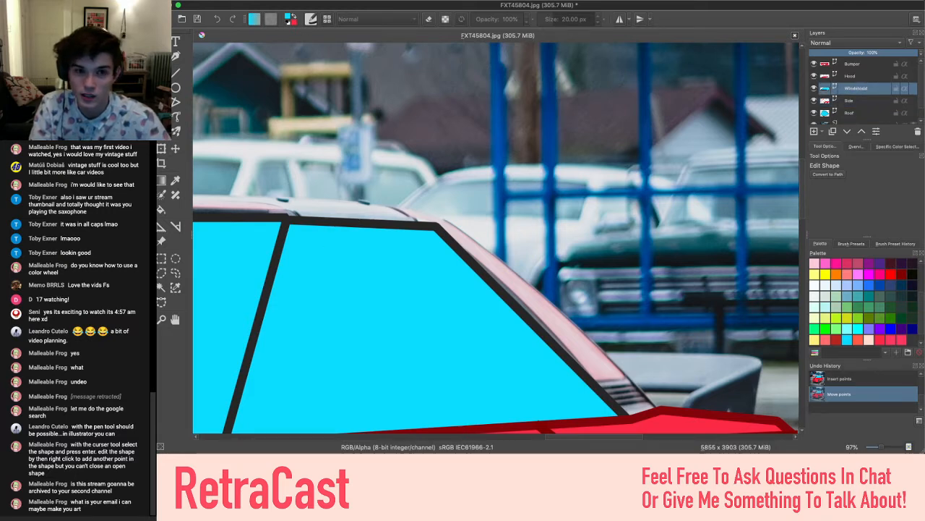
click(162, 42)
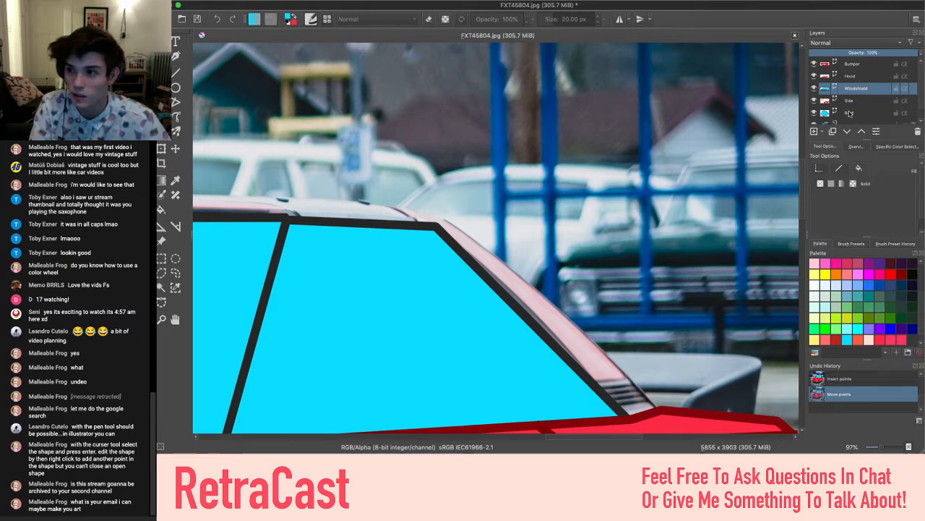
click(820, 114)
click(352, 229)
Lower the Roof layer's opacity so the photo shows through the rear side window
scroll(352, 228, up, 3)
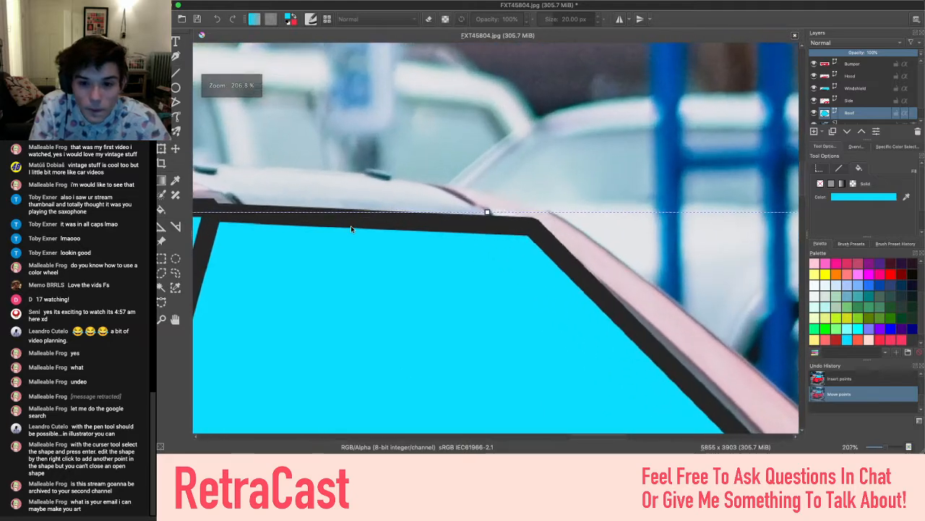
scroll(351, 228, down, 3)
scroll(352, 228, right, 5)
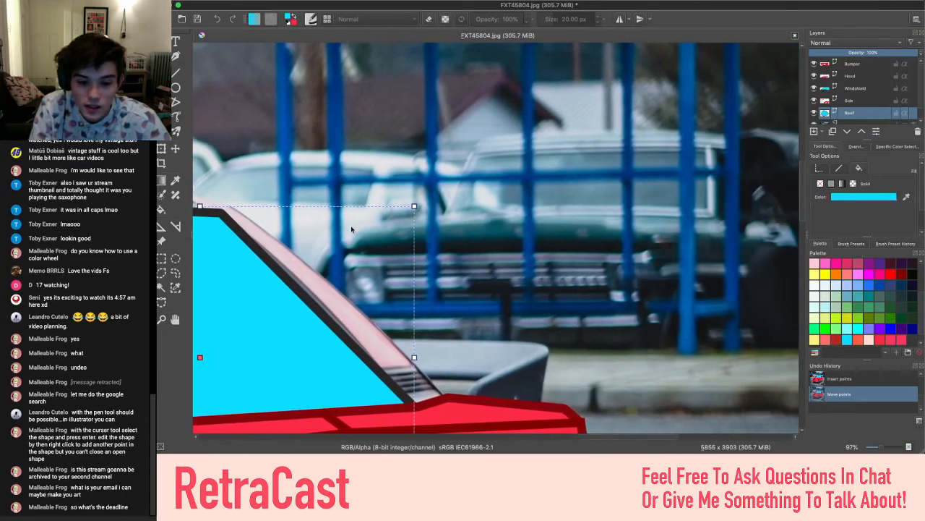
scroll(396, 236, left, 5)
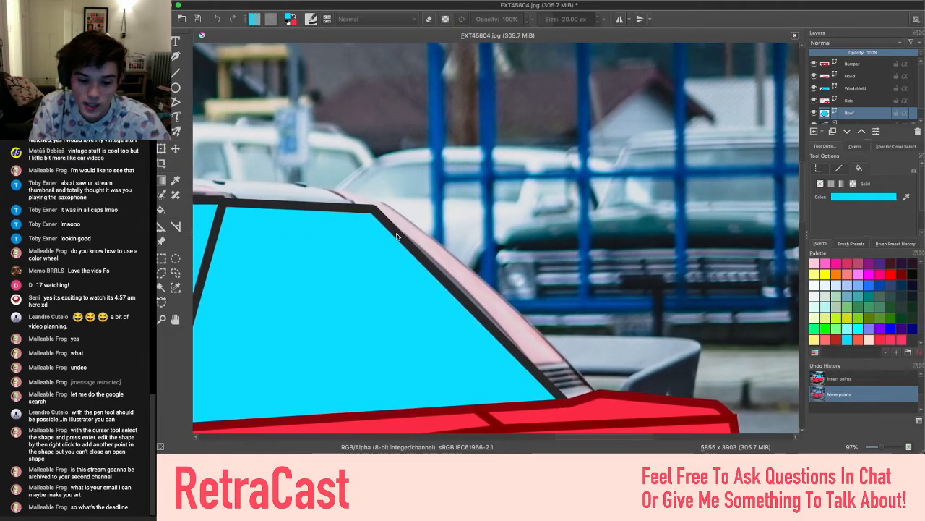
click(410, 200)
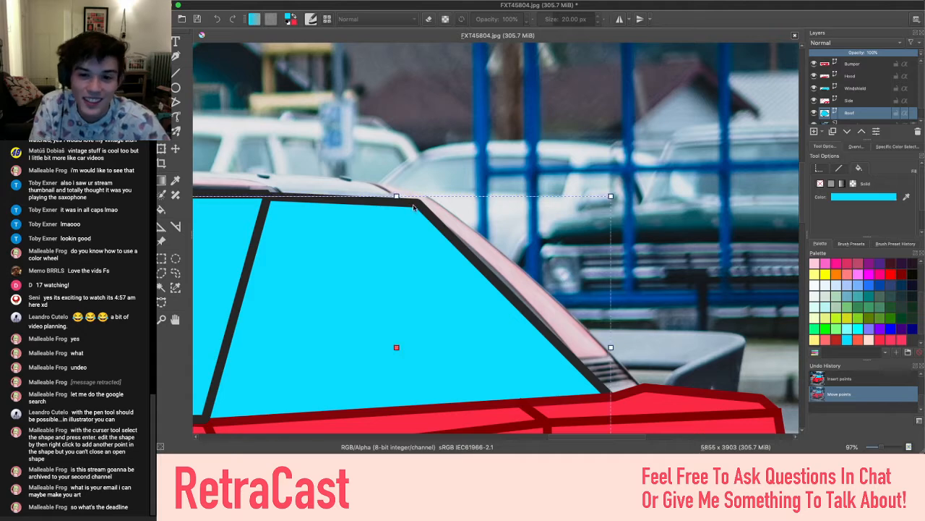
scroll(411, 201, up, 3)
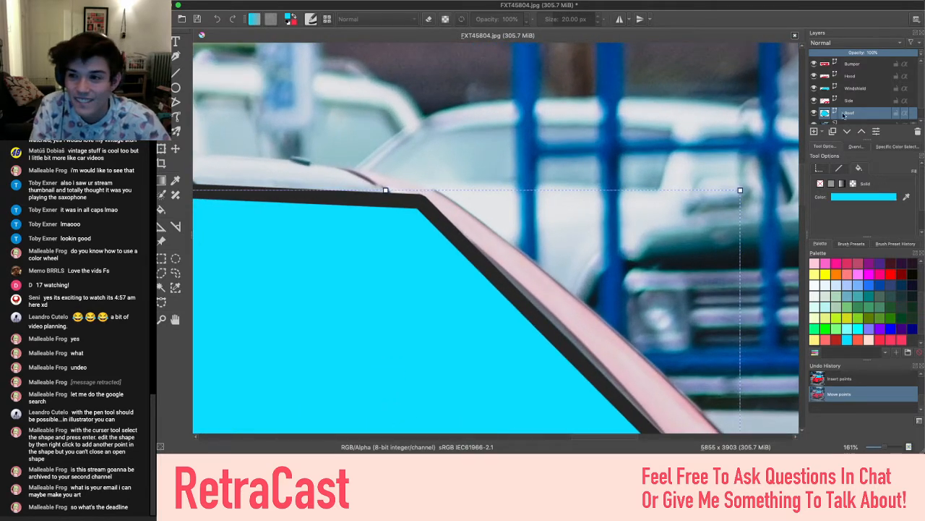
click(862, 49)
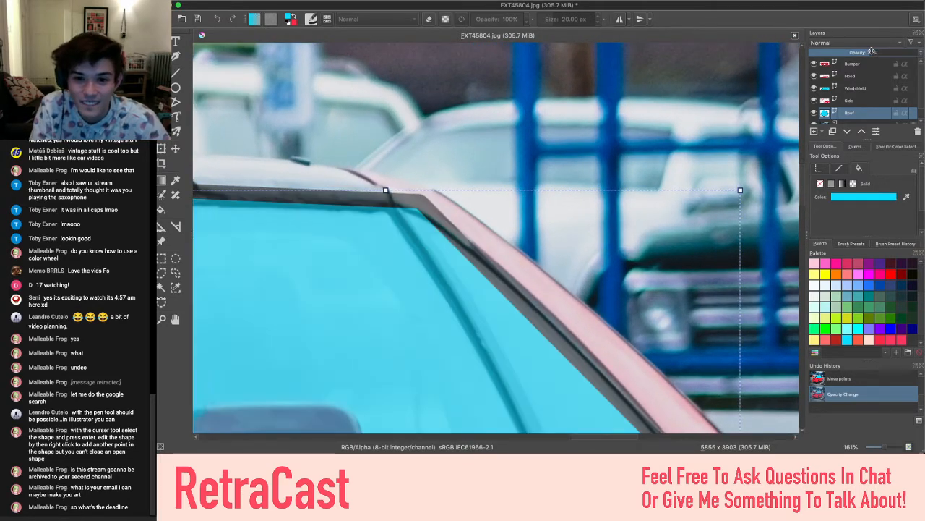
Reposition the rear side window's two upper corner points slightly to match the photo's window frame, and finish editing the shape
double_click(501, 260)
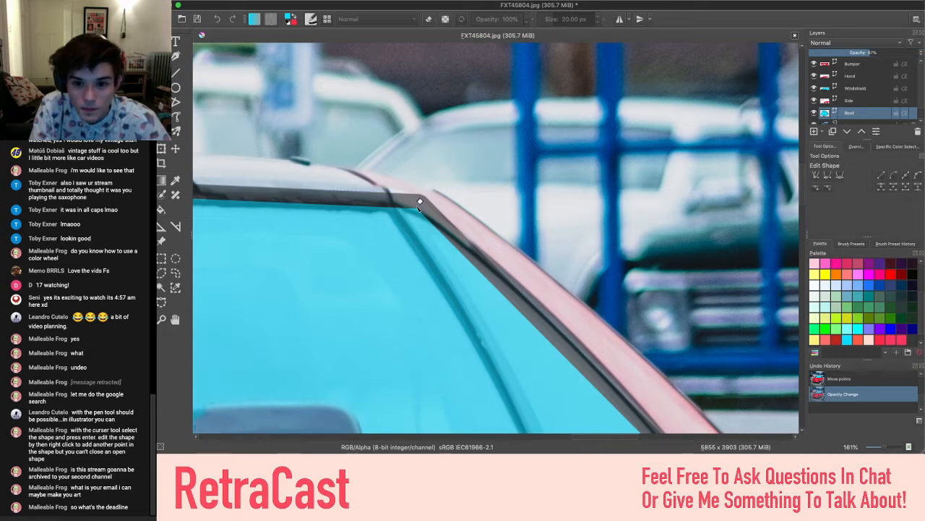
drag(412, 209, 414, 211)
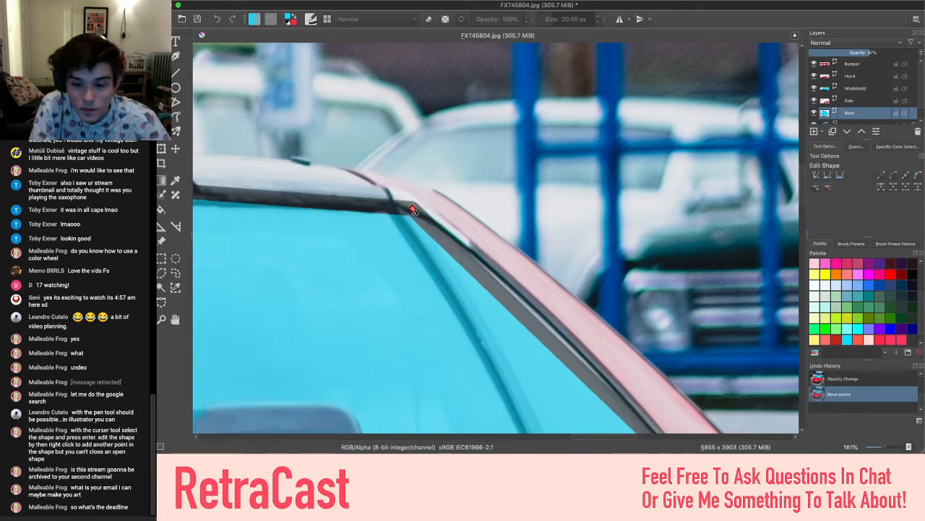
scroll(394, 246, down, 5)
scroll(390, 271, right, 3)
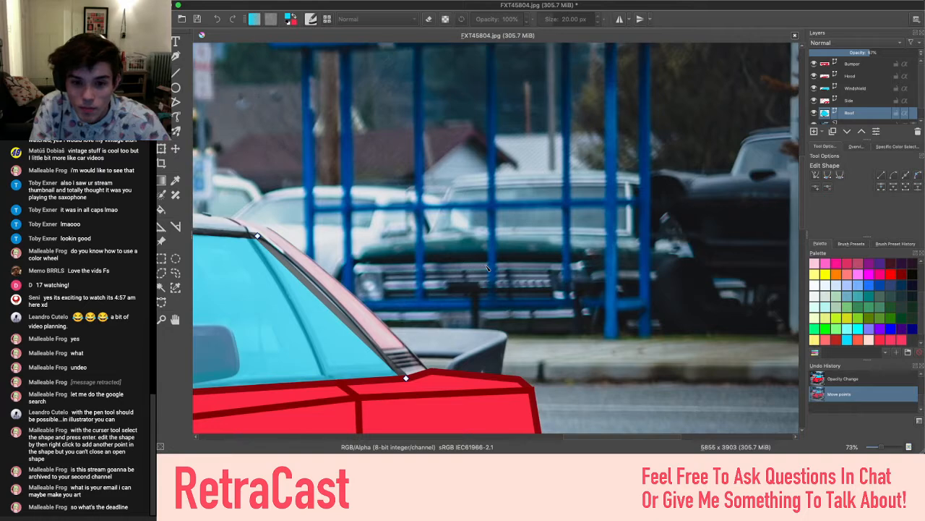
scroll(522, 274, left, 3)
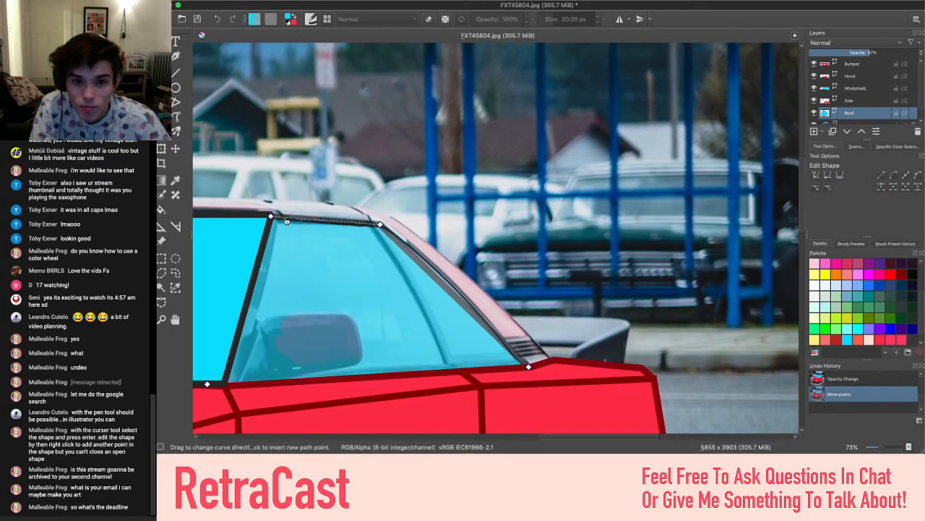
scroll(260, 217, up, 5)
drag(277, 215, 278, 212)
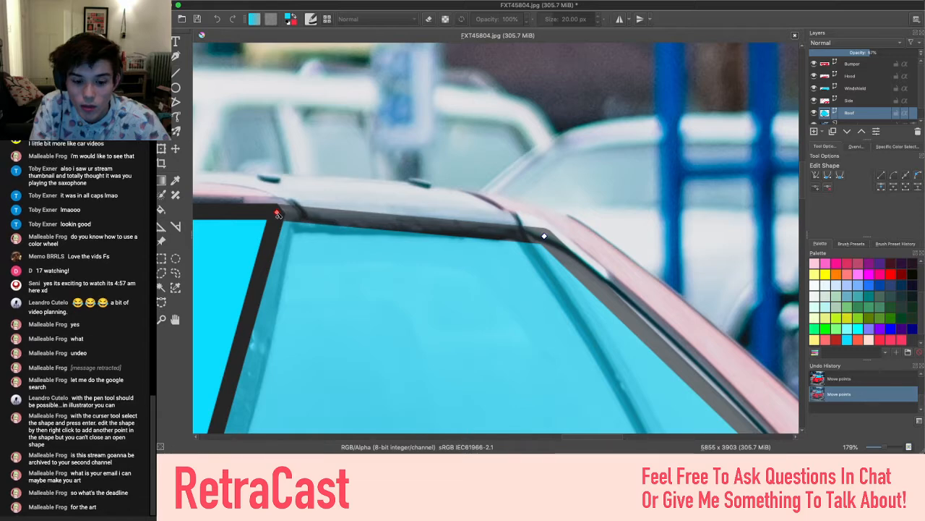
scroll(361, 289, right, 3)
key(Escape)
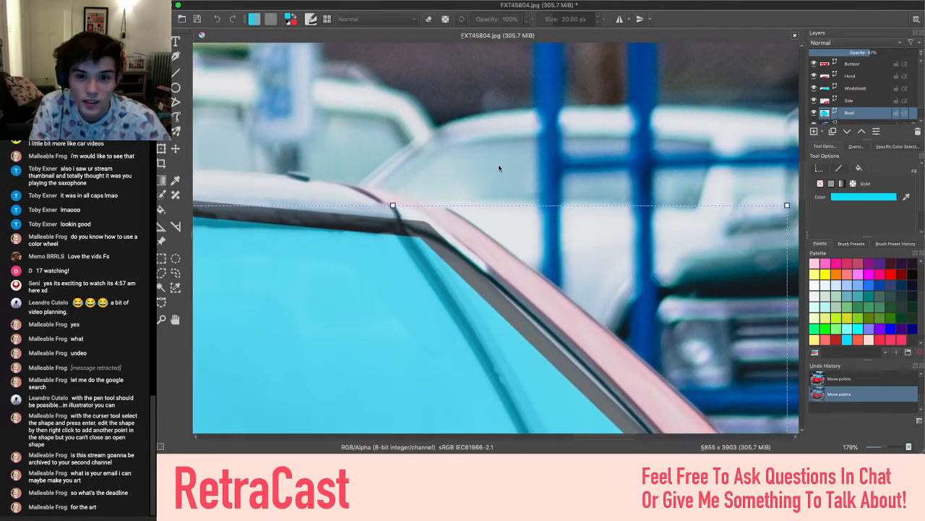
Restore the Roof layer's opacity to 100%
scroll(498, 168, down, 2)
scroll(498, 167, down, 3)
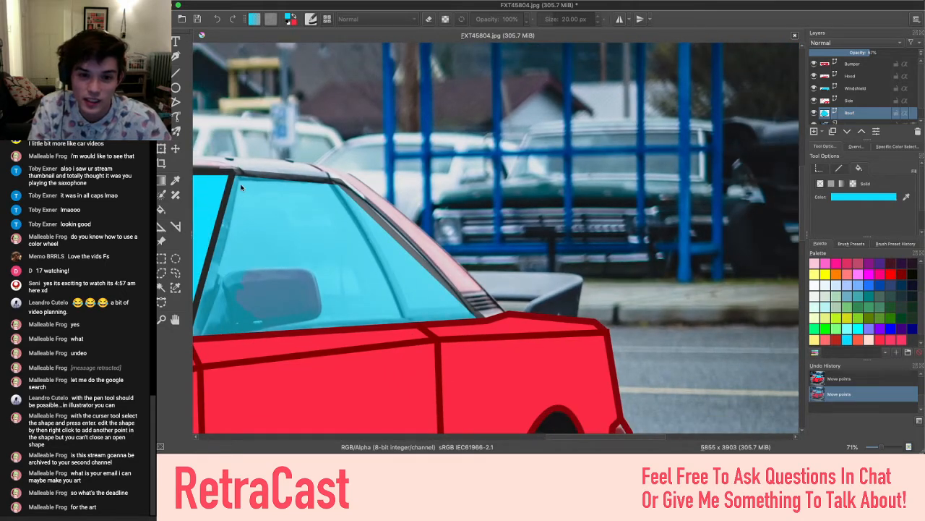
scroll(291, 191, left, 3)
scroll(292, 190, up, 1)
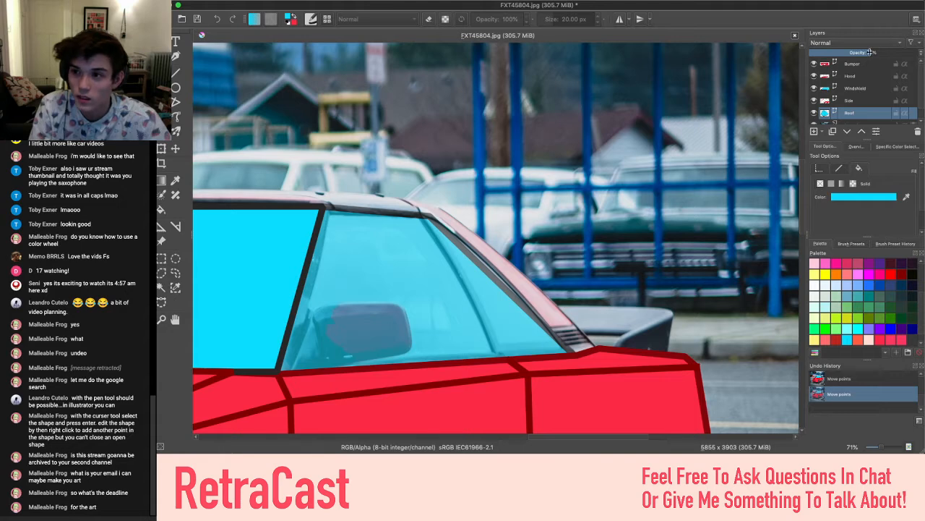
drag(870, 52, 916, 52)
Undo the Roof layer's opacity changes and both corner point moves on the rear side window
scroll(385, 199, down, 3)
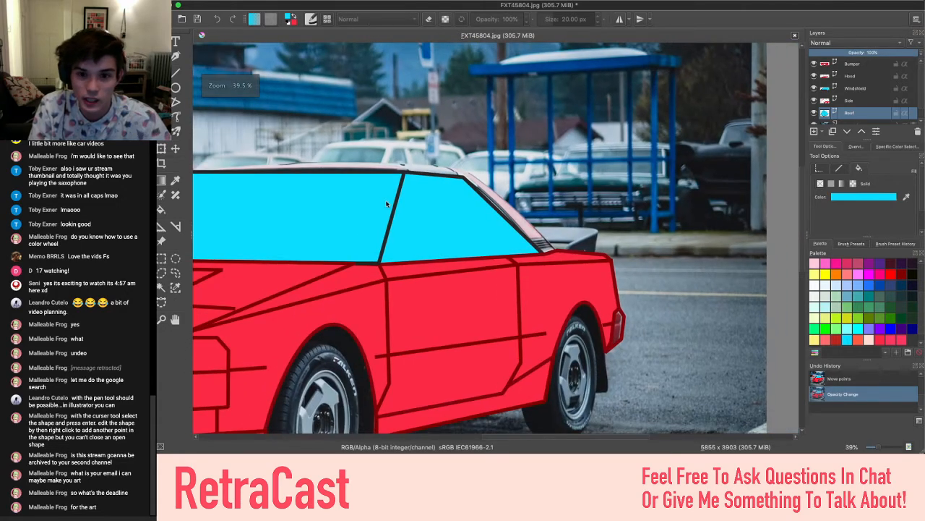
scroll(420, 178, down, 2)
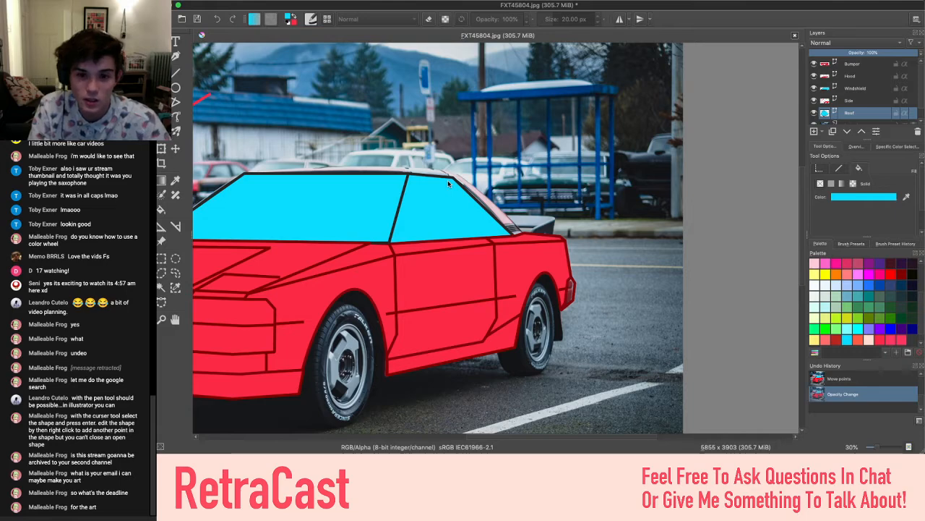
key(ctrl+z)
key(super+z)
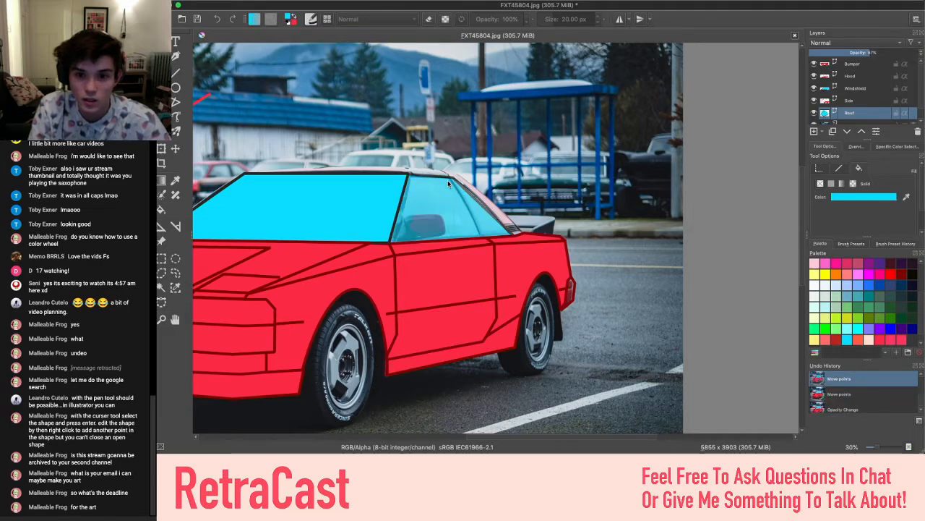
key(super+shift+z)
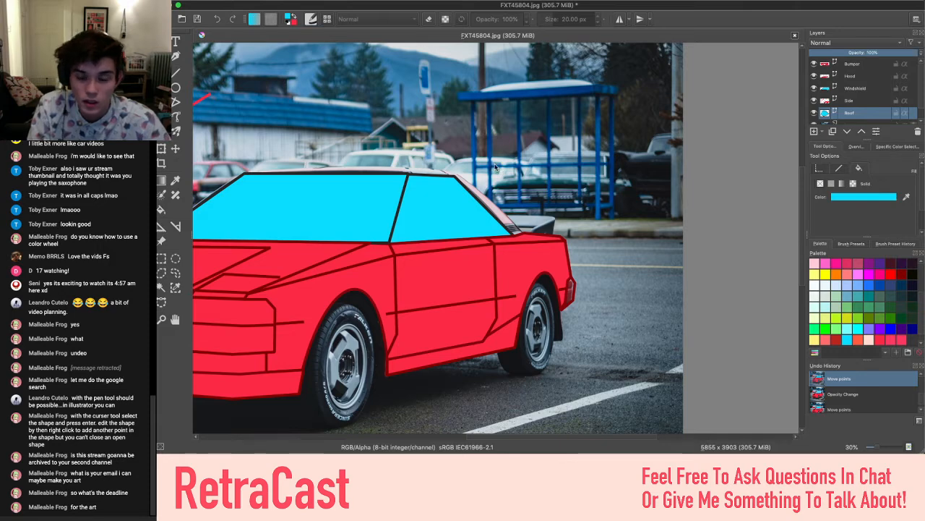
Examine the whole traced car, then the roof edge and rear pillar around the rear side window up close
scroll(495, 168, down, 3)
scroll(495, 168, down, 2)
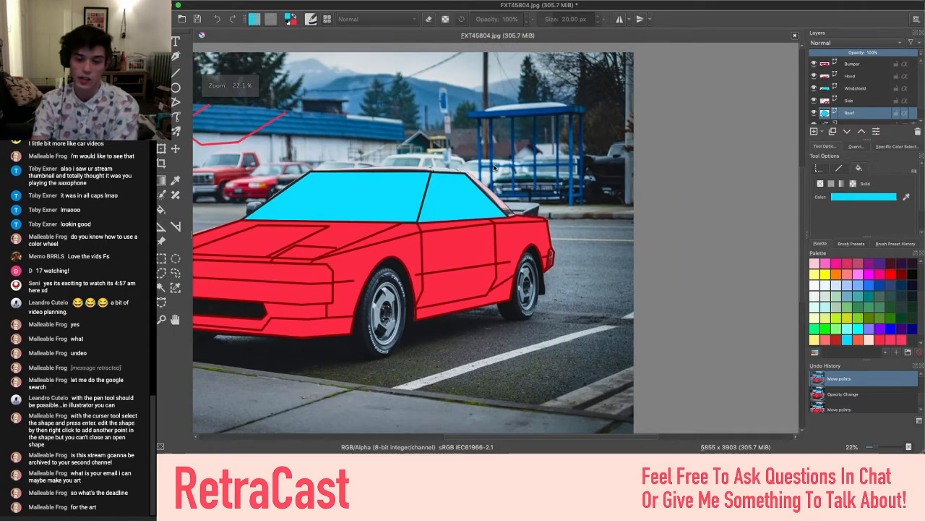
scroll(496, 163, left, 2)
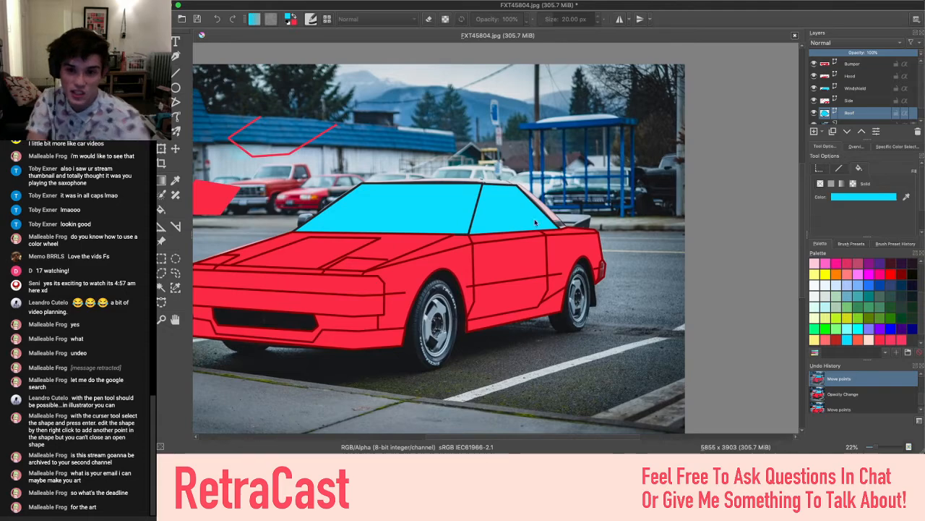
scroll(440, 206, left, 3)
scroll(636, 223, right, 3)
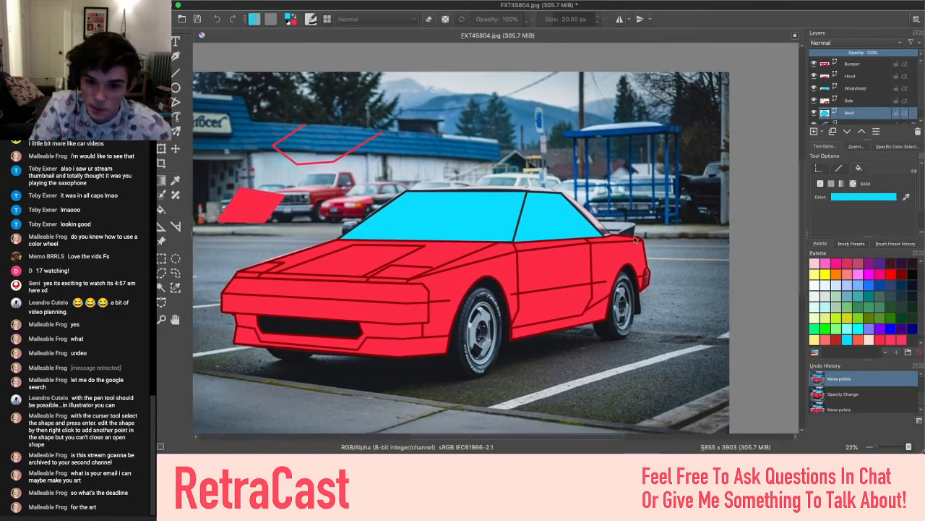
scroll(528, 245, up, 5)
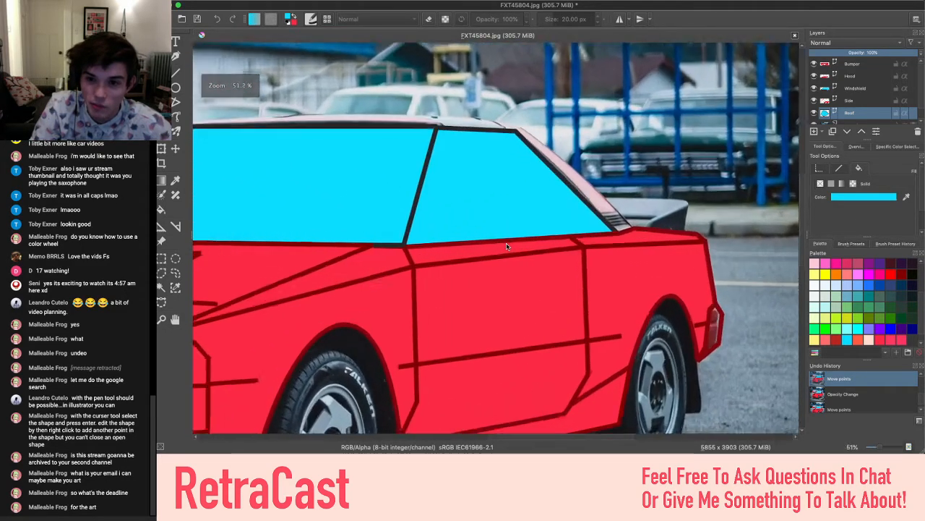
scroll(506, 246, up, 3)
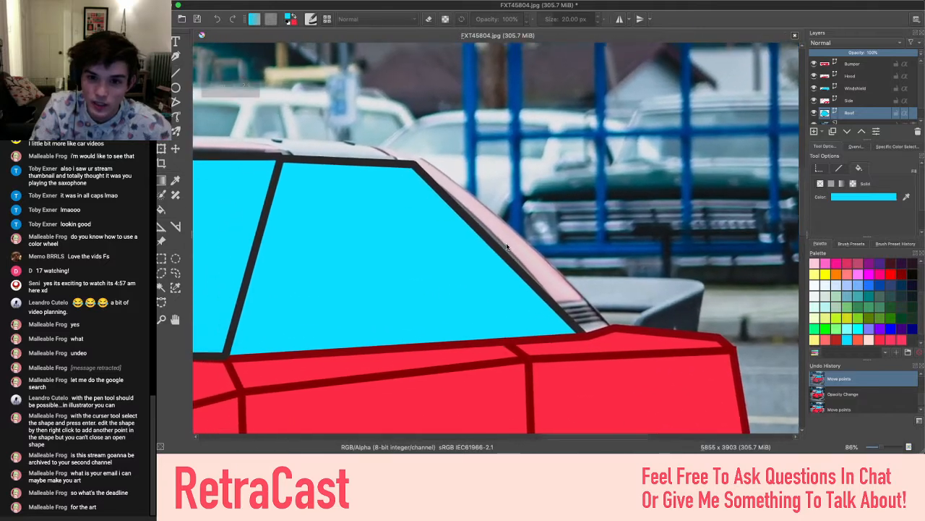
scroll(507, 246, right, 4)
scroll(507, 247, up, 3)
scroll(312, 318, left, 3)
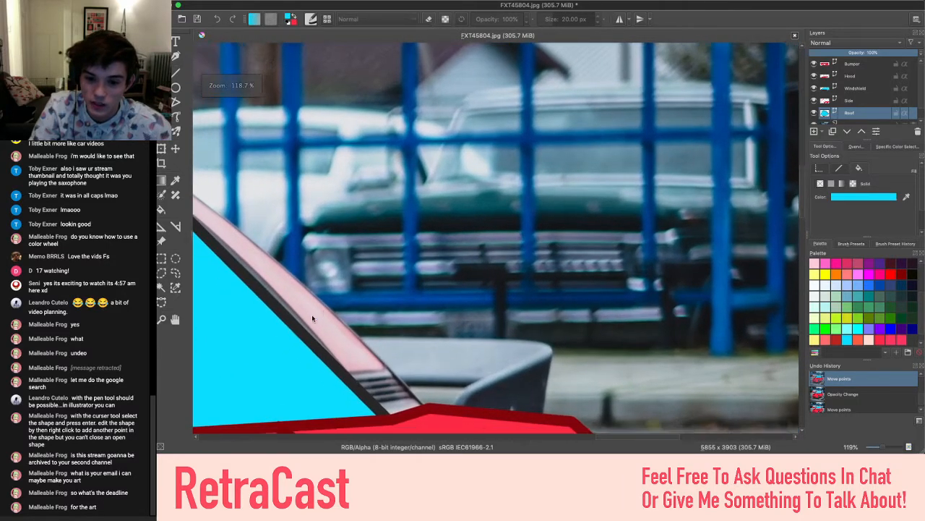
scroll(313, 319, left, 2)
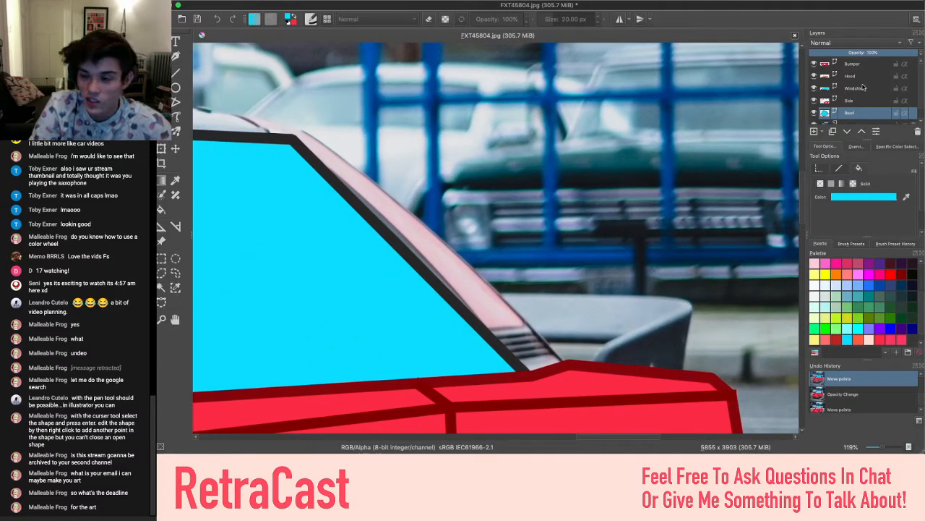
Sample the window outline's dark grey and try a freehand unfilled path on the Roof layer along the rear pillar, from the red body up
click(176, 72)
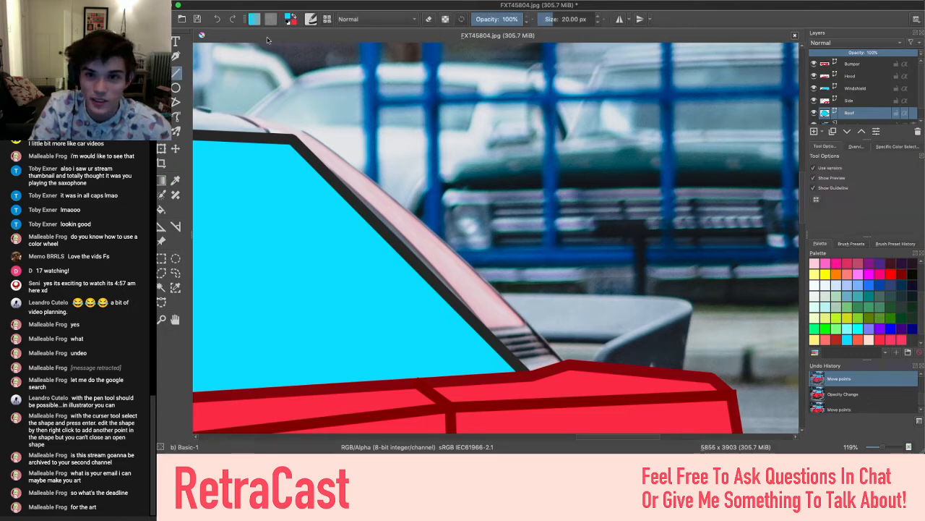
ctrl+click(292, 138)
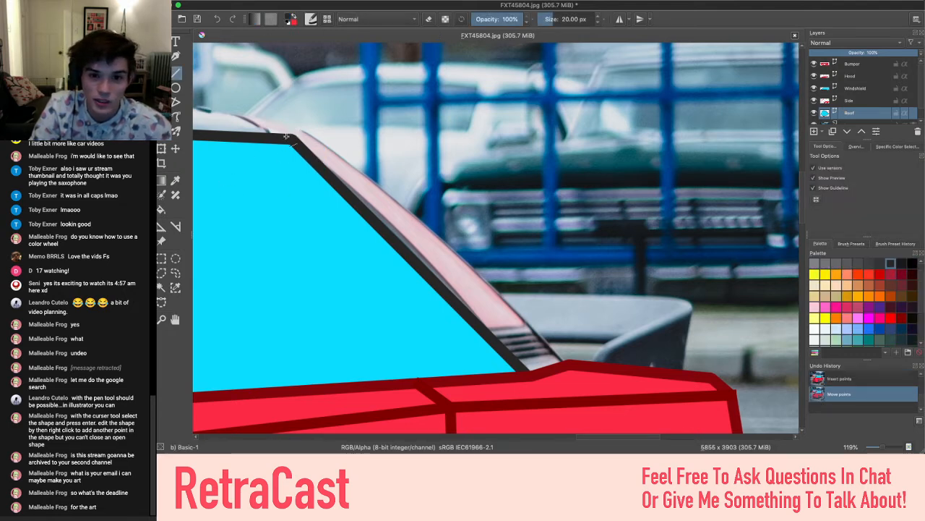
scroll(572, 372, down, 5)
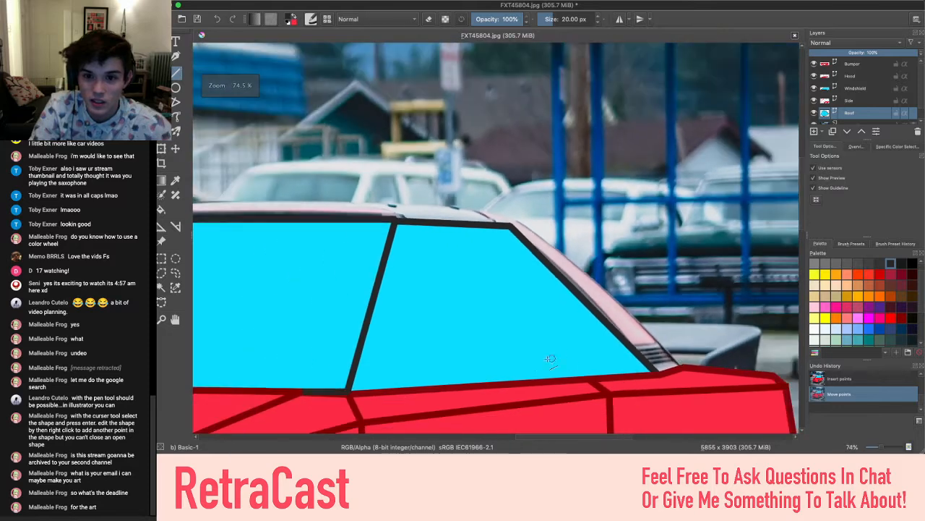
scroll(481, 361, right, 1)
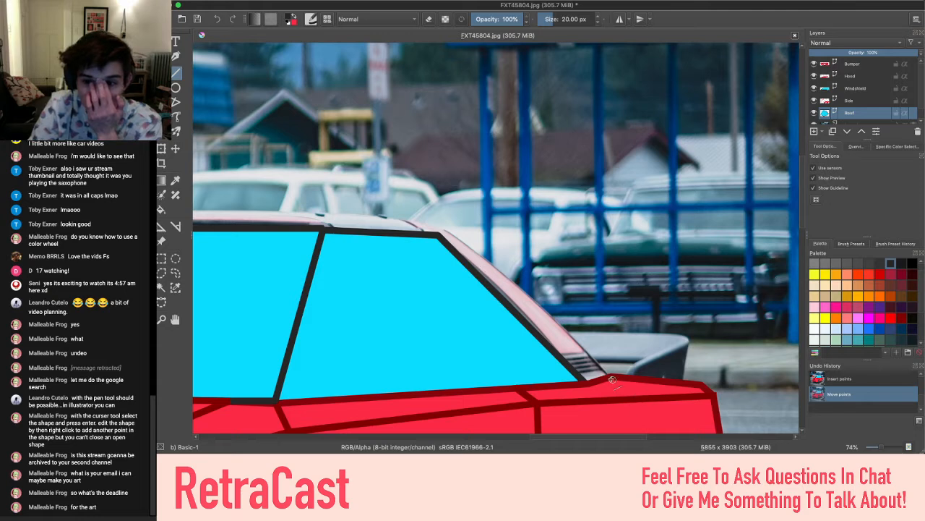
click(176, 120)
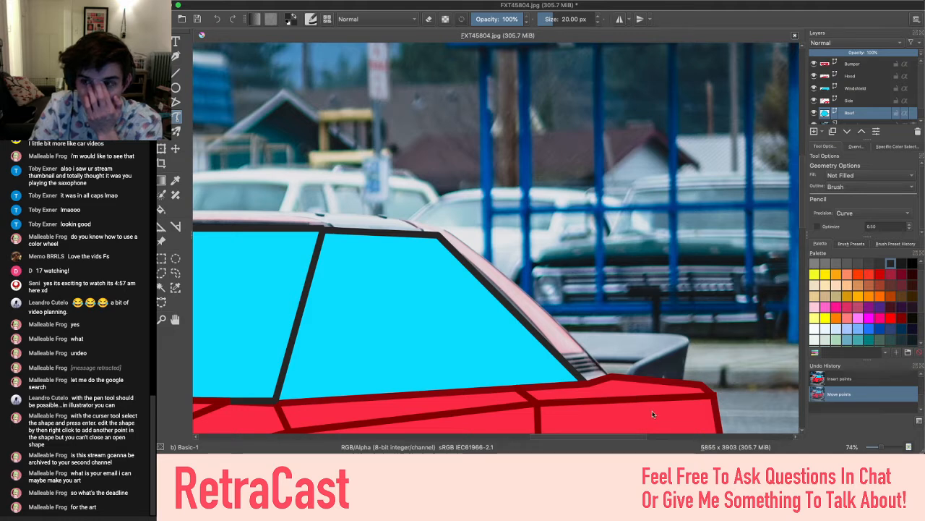
mouse_move(610, 385)
mouse_down()
mouse_move(488, 277)
mouse_move(468, 230)
mouse_up()
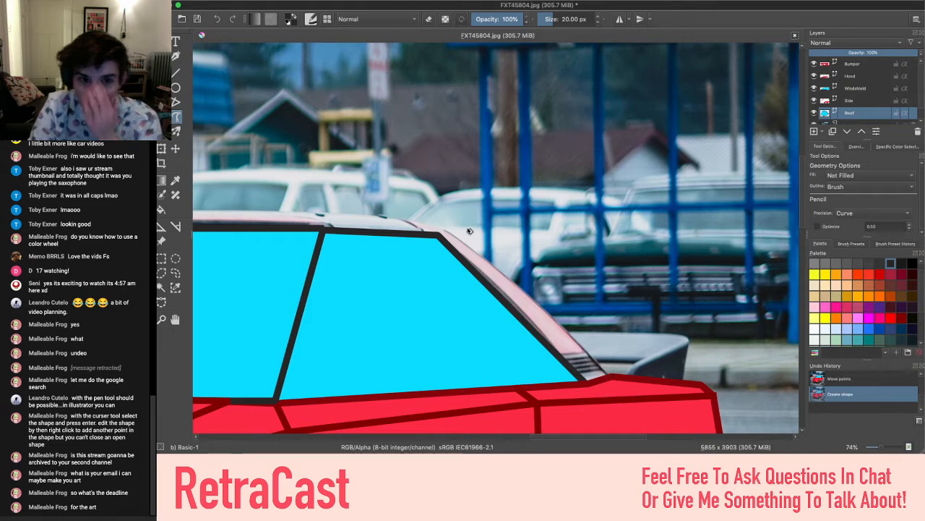
Undo the freehand path and draw an unfilled closed polygon from the rear pillar's base along the roofline to the front window's upper corner
key(ctrl+z)
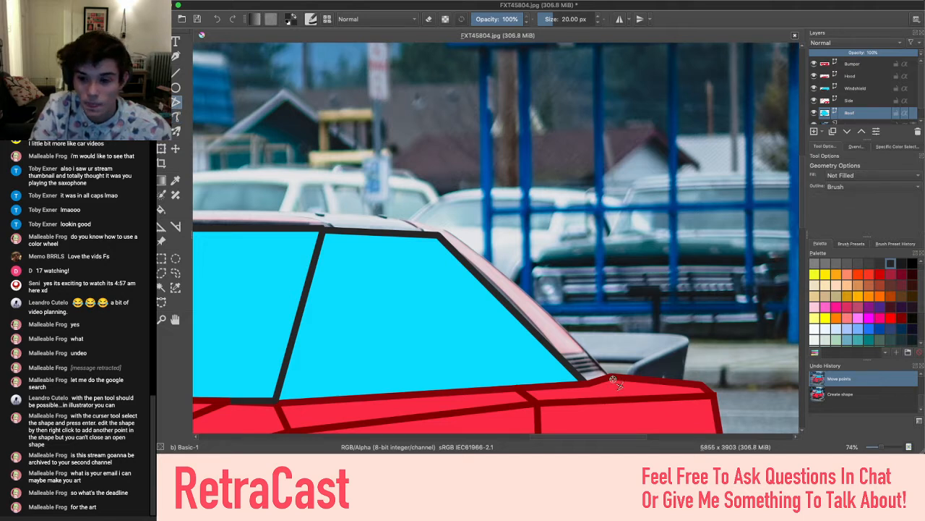
click(613, 380)
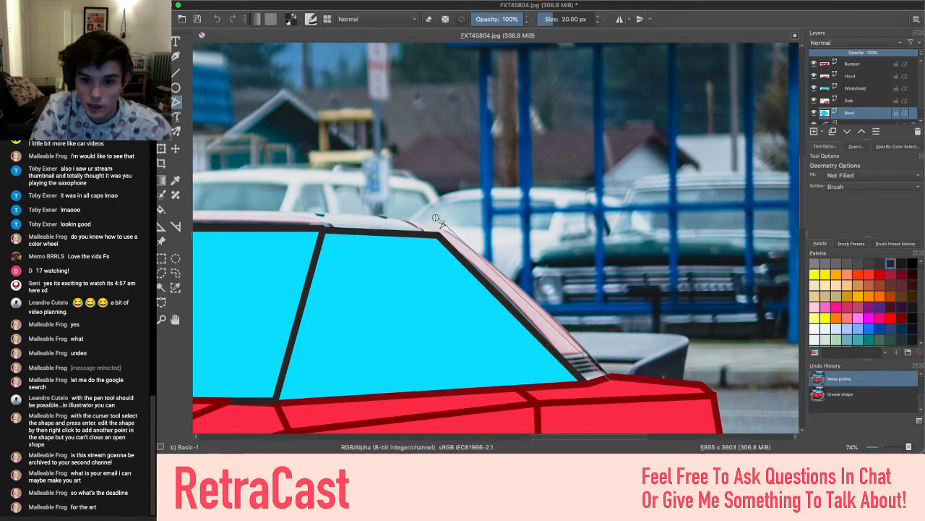
click(436, 219)
scroll(436, 219, left, 5)
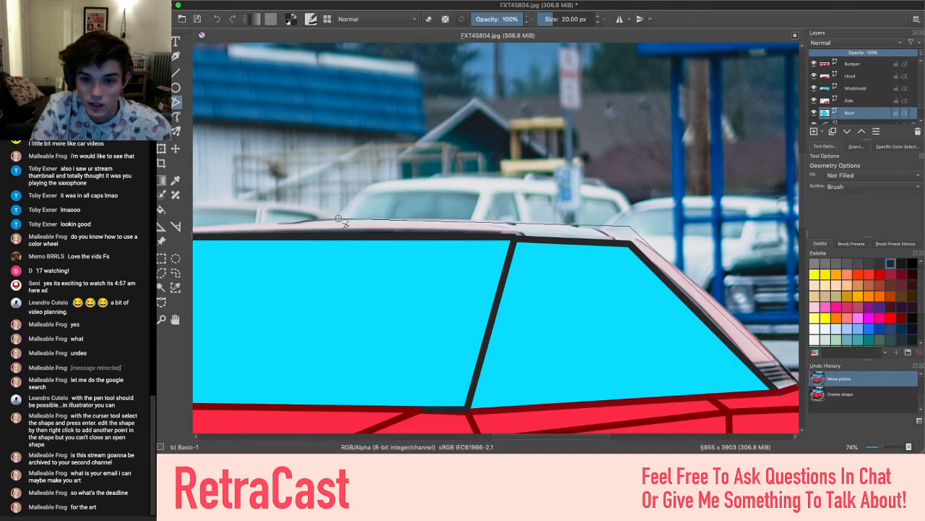
scroll(338, 219, left, 3)
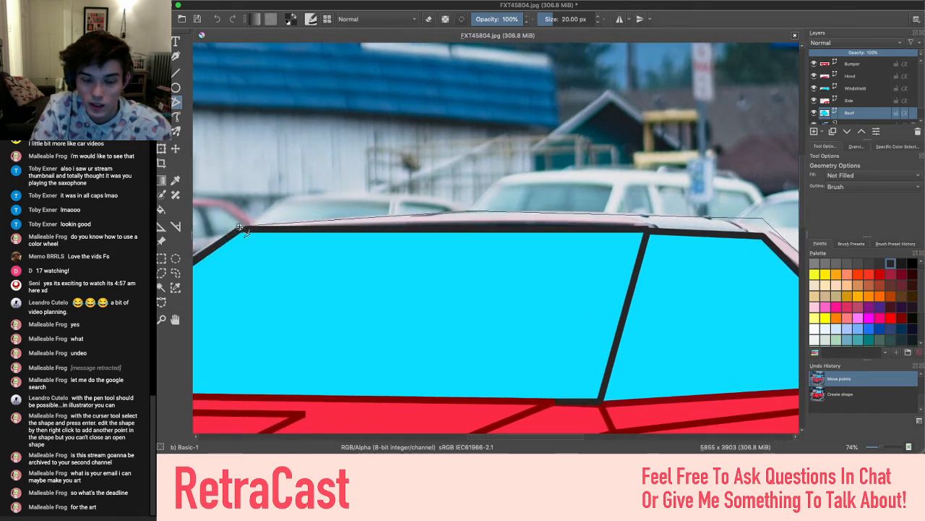
scroll(241, 228, right, 3)
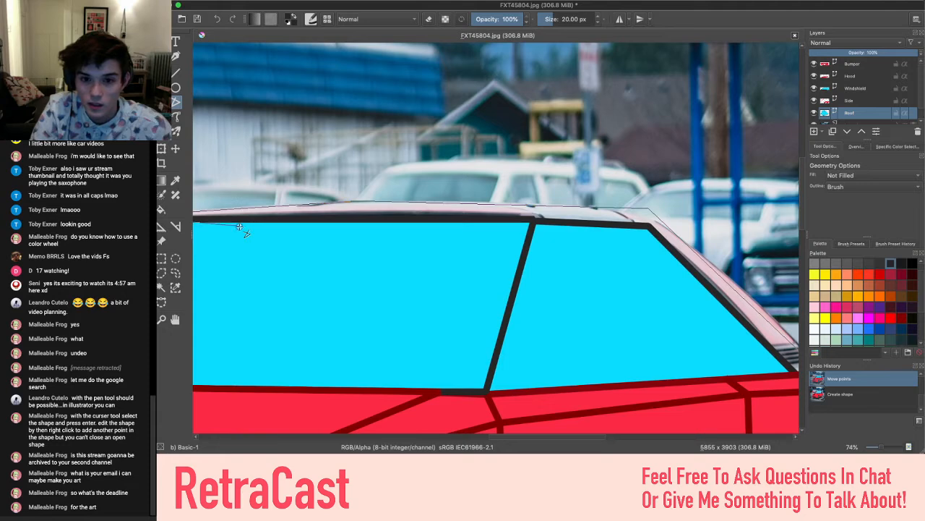
scroll(241, 228, down, 2)
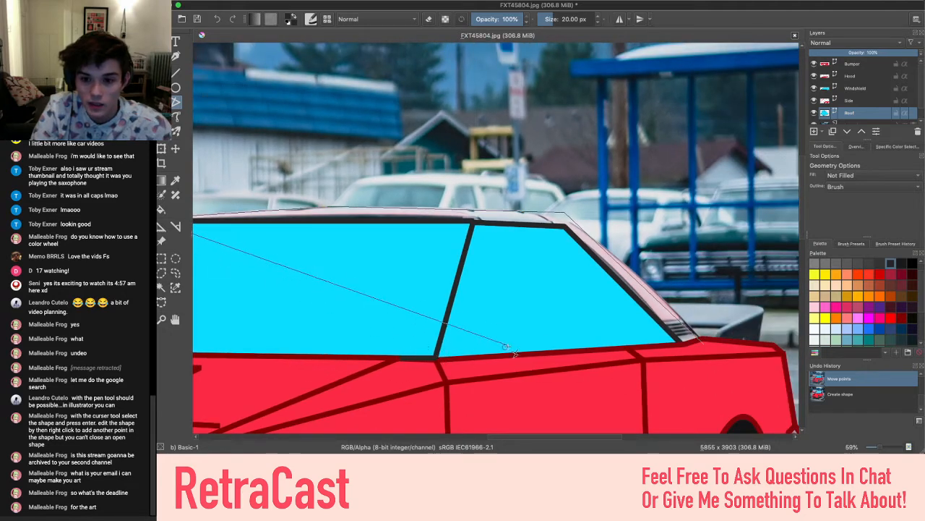
click(709, 348)
Select the new roof outline and send it to the back of the Roof layer's shapes, behind the side windows
scroll(567, 340, left, 4)
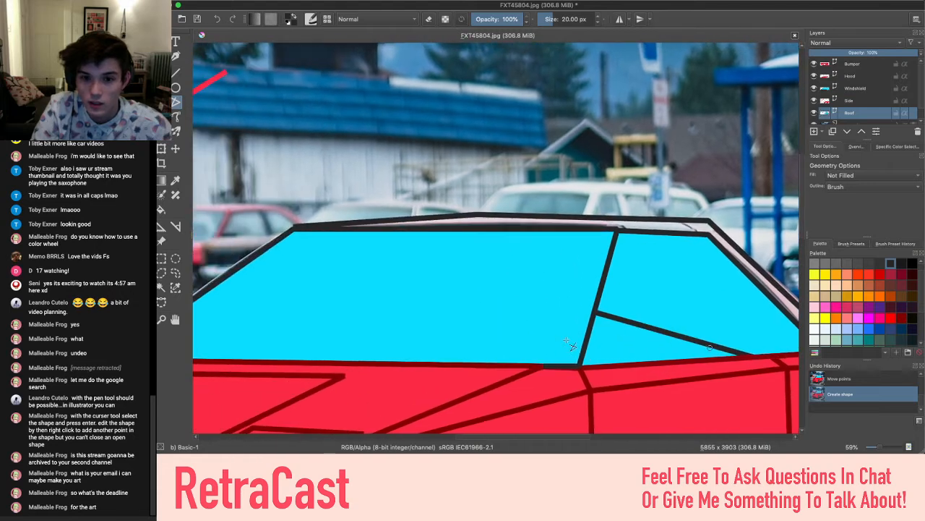
scroll(567, 340, right, 1)
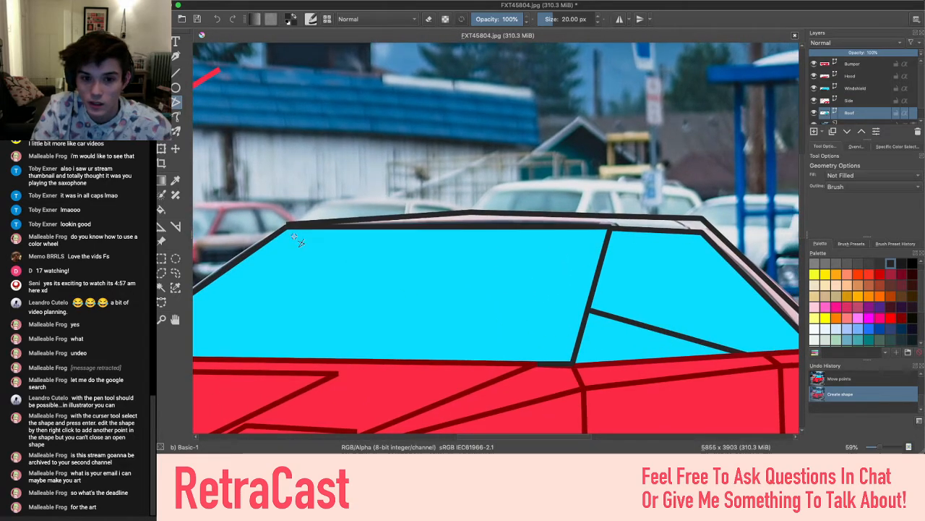
scroll(528, 316, right, 3)
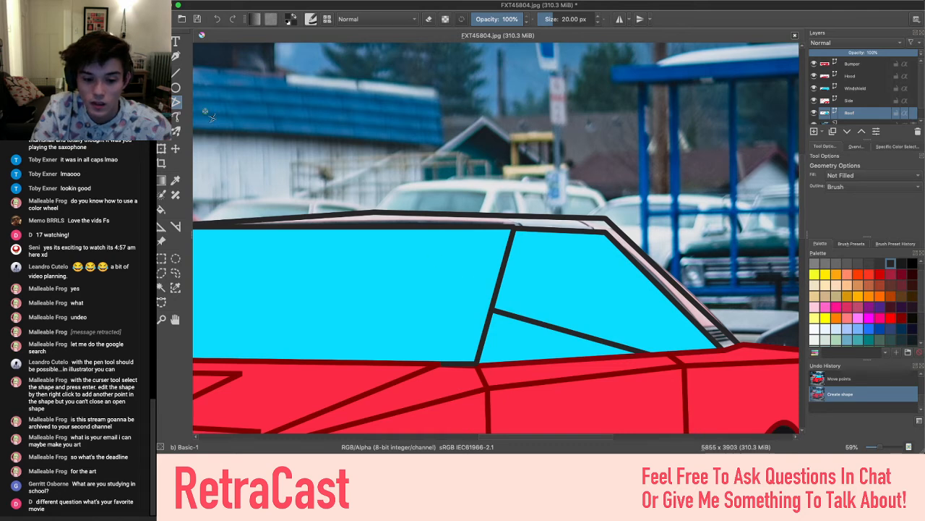
click(162, 42)
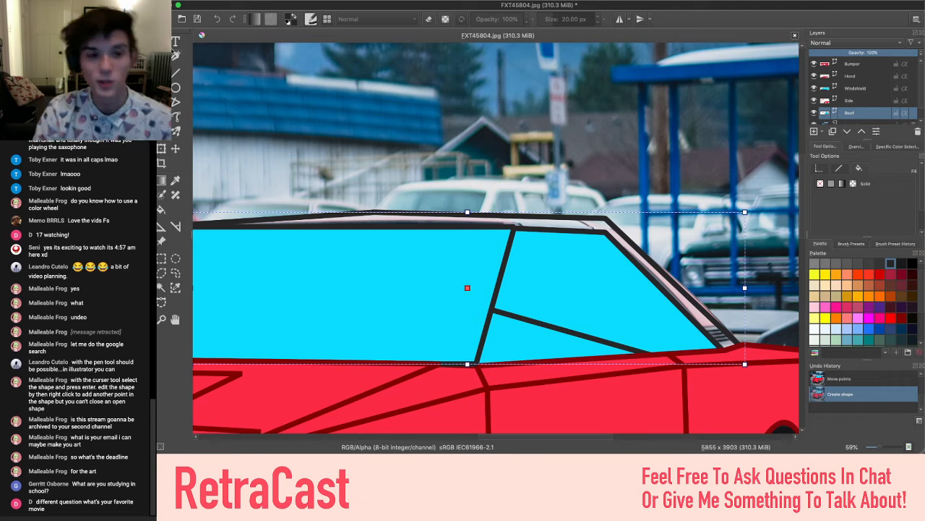
right_click(554, 305)
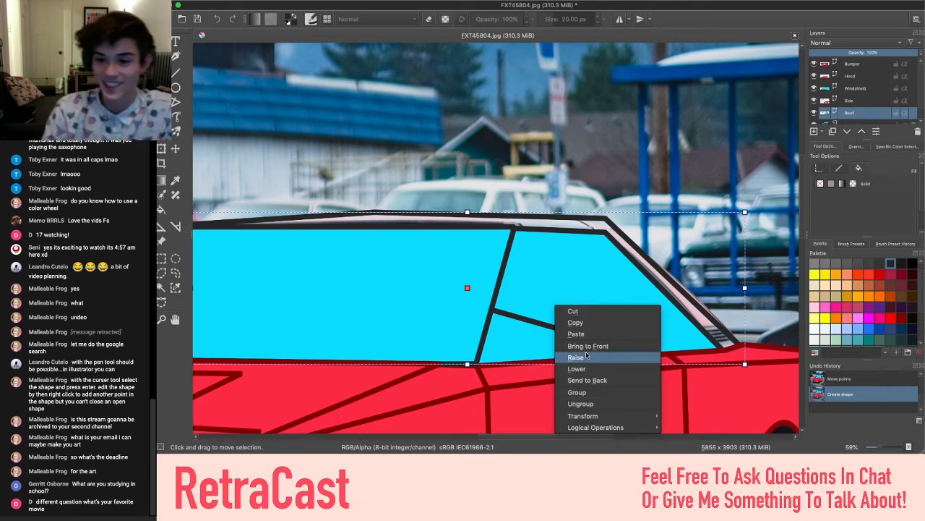
click(587, 379)
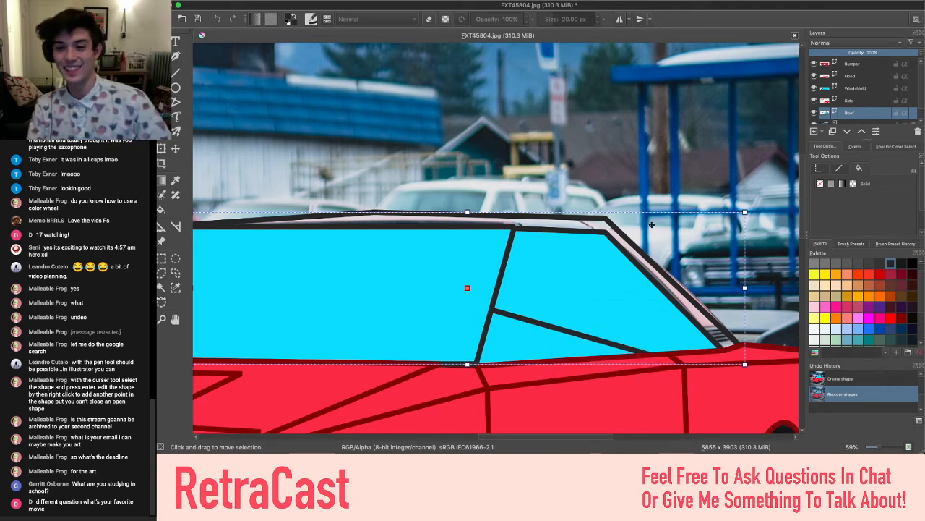
Undo the roof outline on the Roof layer, including its stacking-order change
click(650, 225)
scroll(623, 168, down, 1)
scroll(623, 167, down, 2)
scroll(624, 167, right, 3)
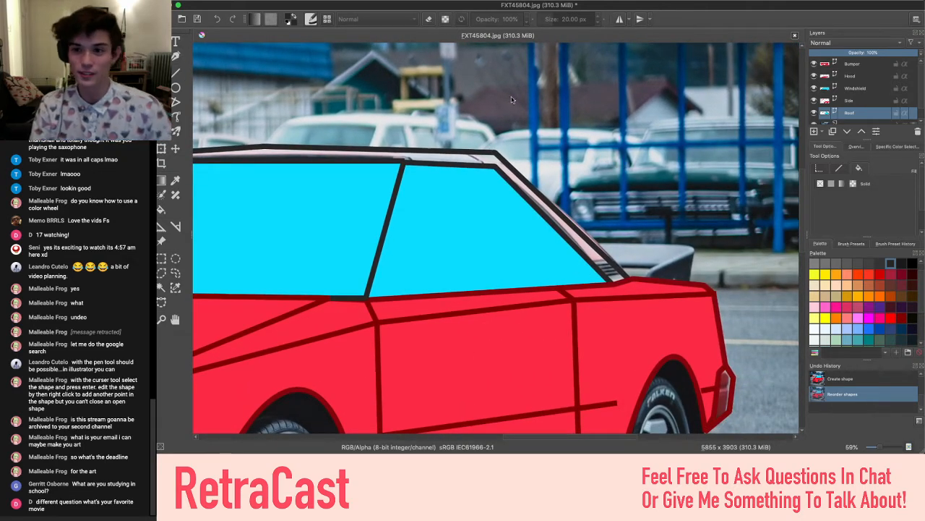
click(496, 155)
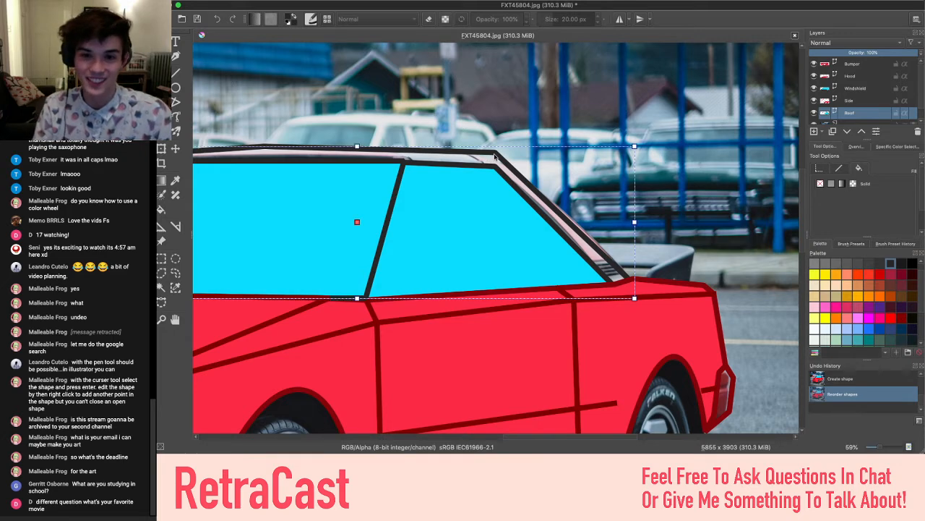
scroll(364, 127, up, 3)
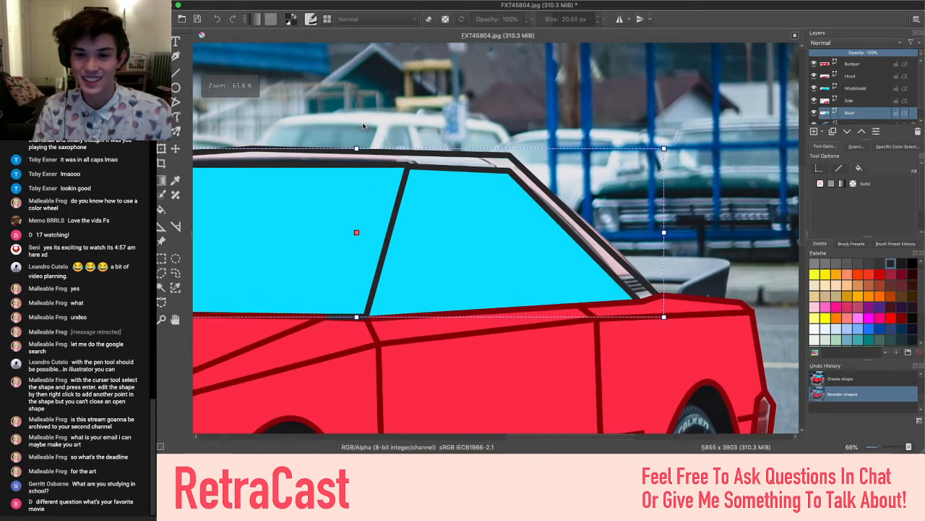
scroll(490, 201, down, 2)
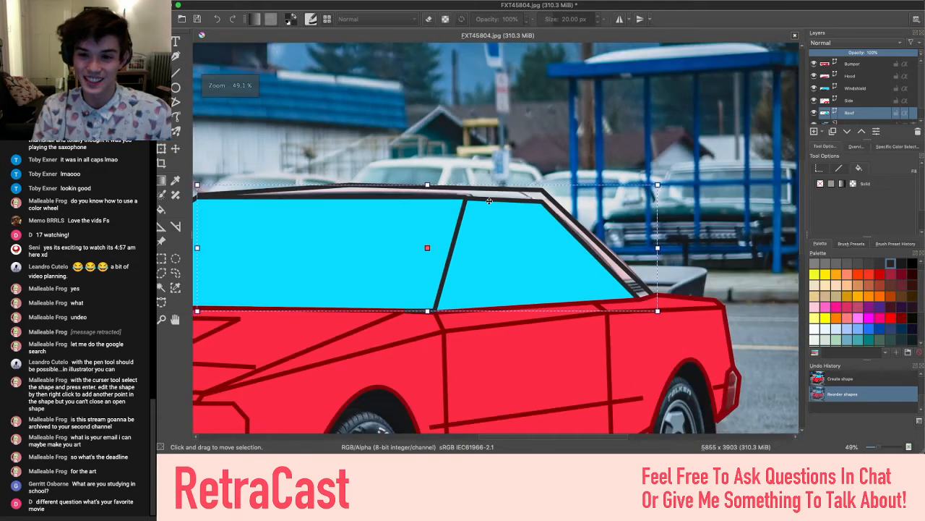
key(ctrl+z)
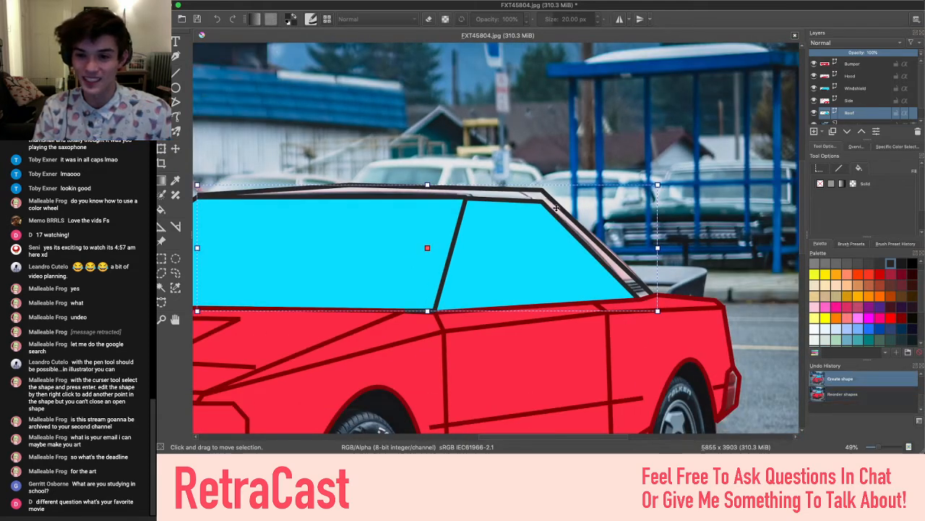
key(ctrl+z)
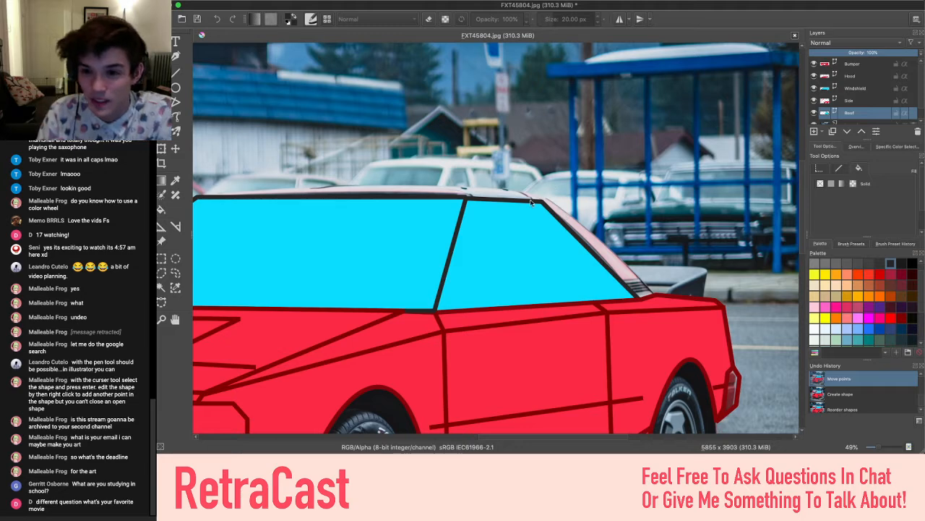
Draw a closed dark polyline around the rear roof pillar, from the trunk edge up to the roof and back down across the side window
scroll(528, 201, right, 2)
scroll(527, 201, down, 1)
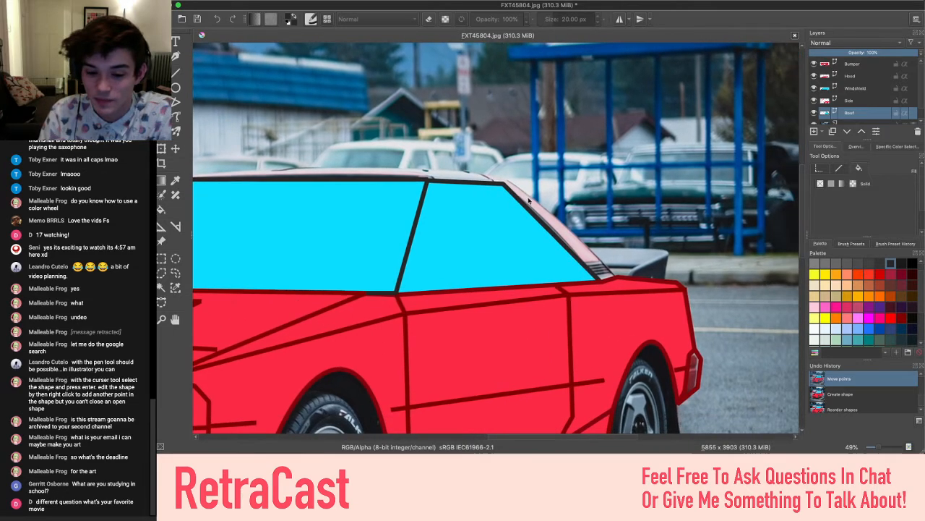
scroll(527, 201, up, 4)
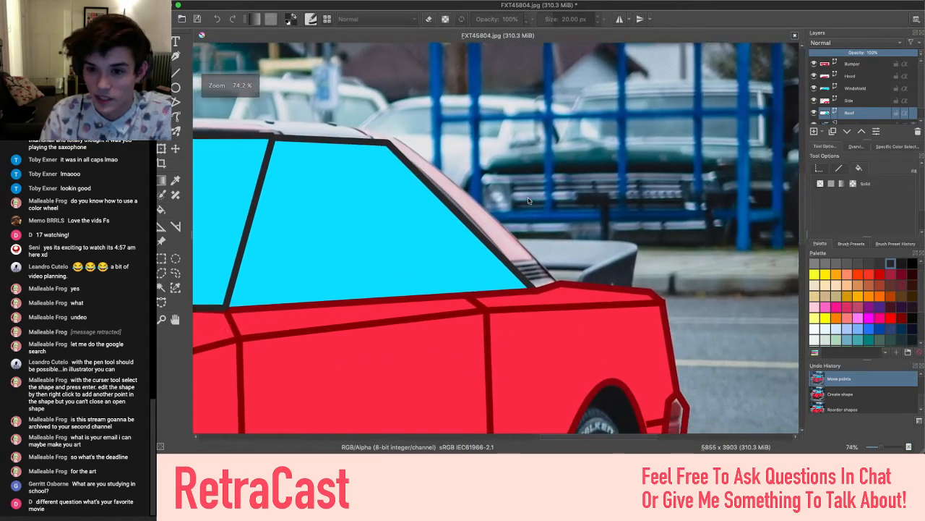
scroll(528, 201, down, 3)
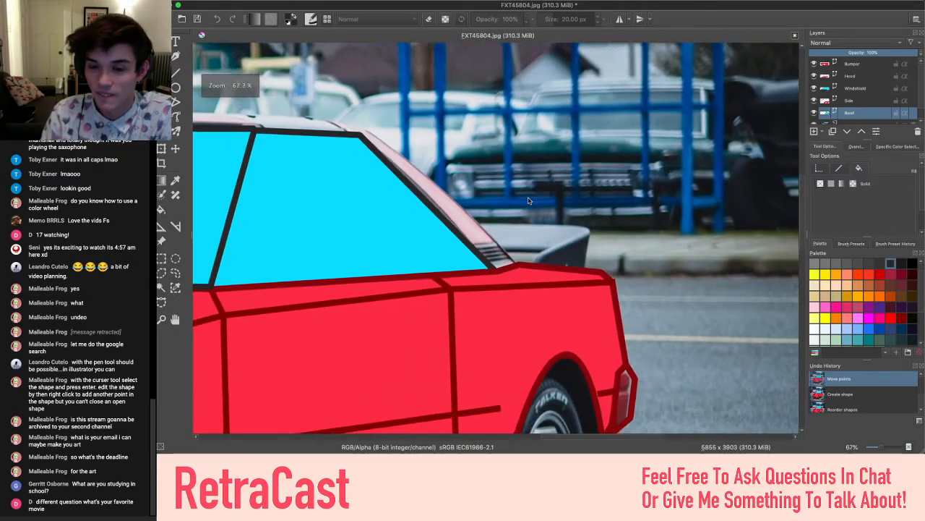
click(174, 118)
click(175, 102)
scroll(458, 286, left, 2)
scroll(458, 286, up, 1)
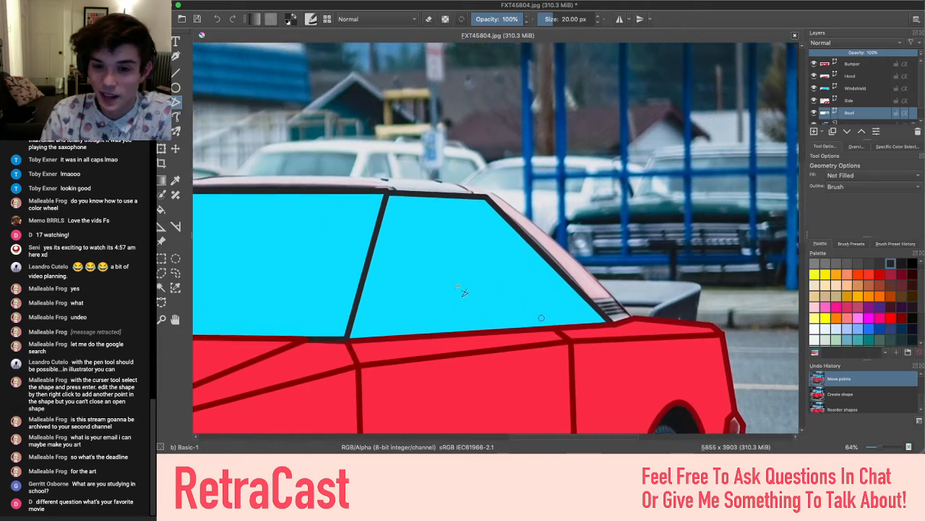
scroll(464, 292, left, 2)
scroll(464, 291, up, 1)
scroll(642, 329, up, 2)
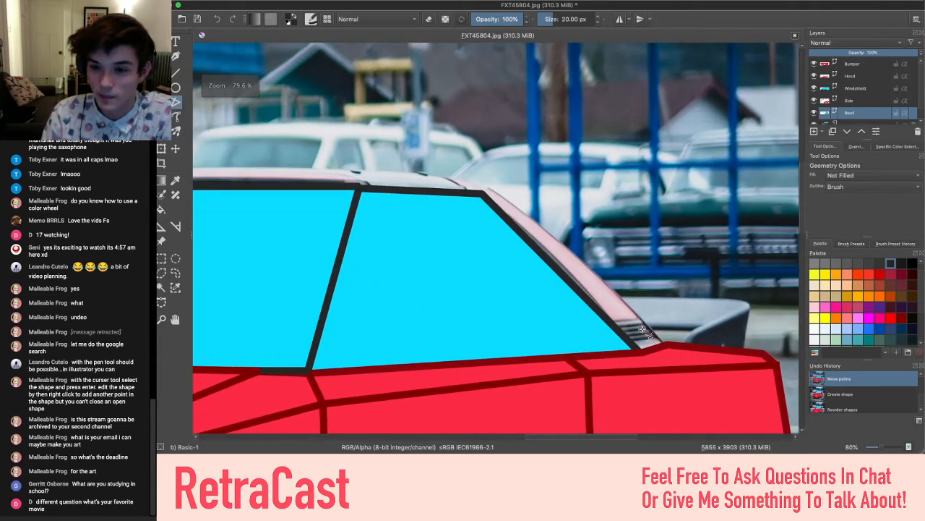
scroll(642, 330, up, 3)
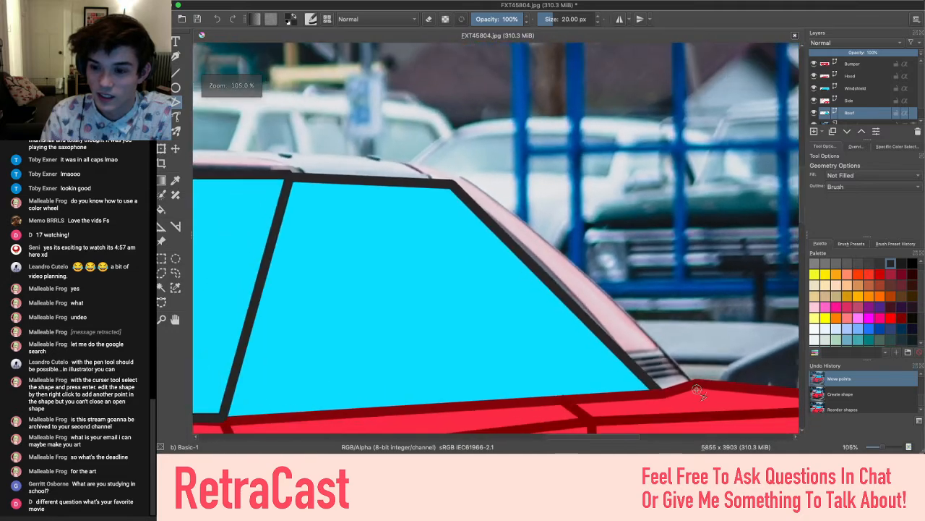
click(699, 388)
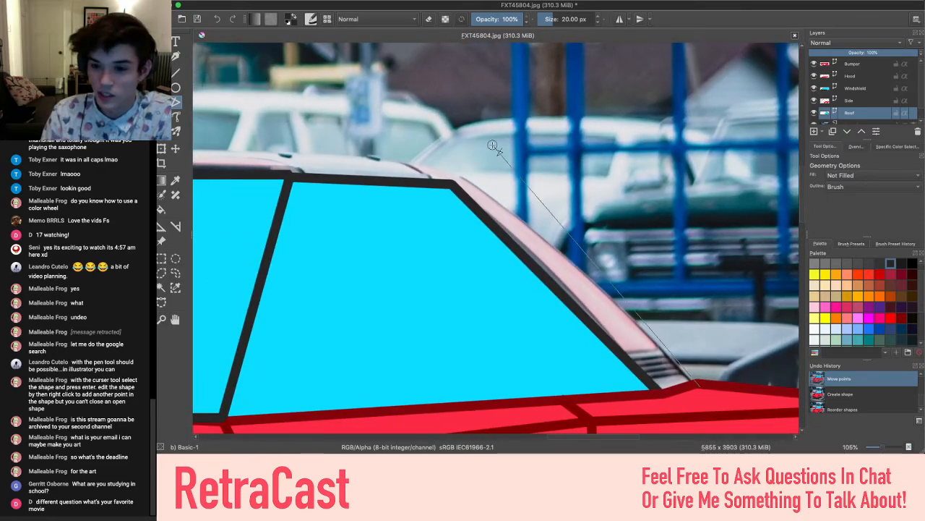
click(459, 171)
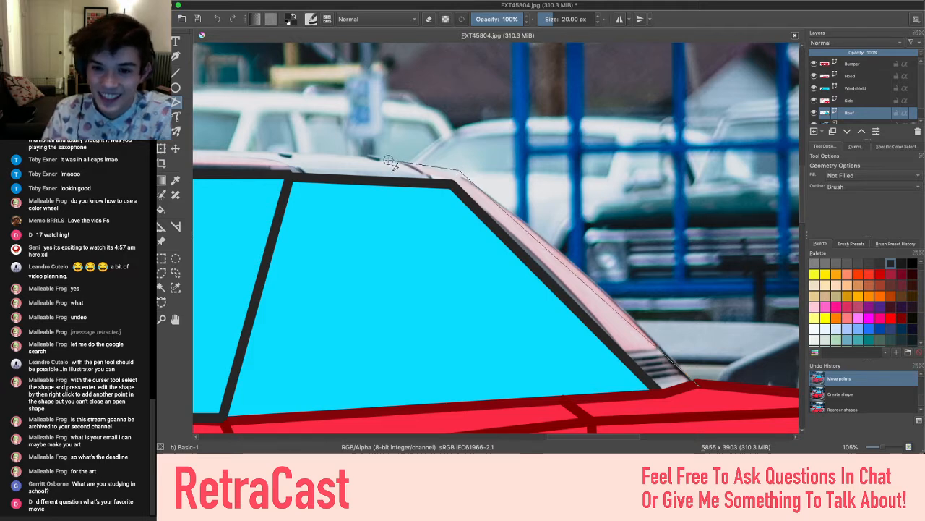
click(389, 160)
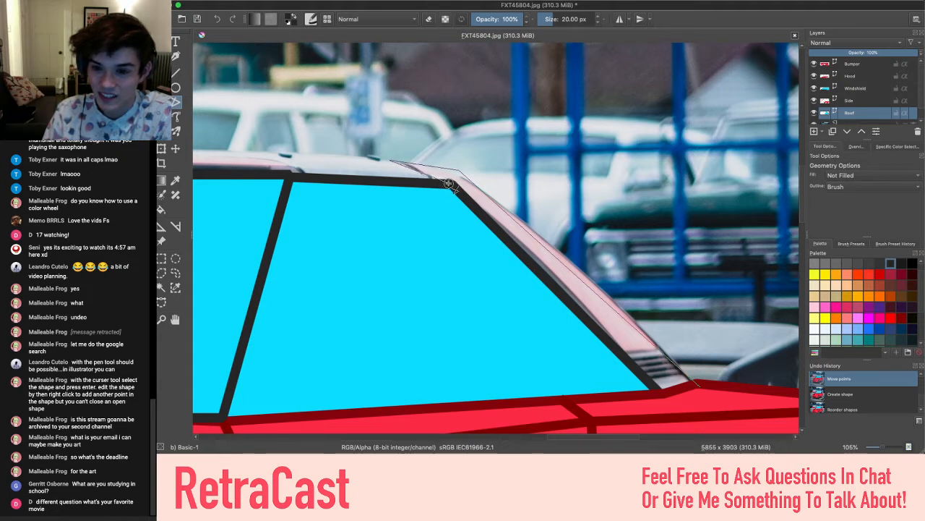
click(575, 394)
click(698, 384)
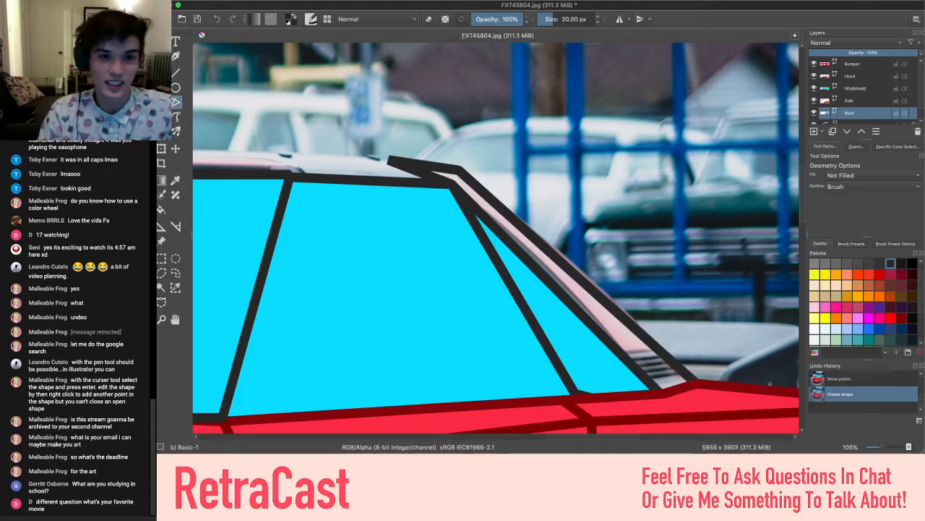
Send the new rear-pillar outline to the back, behind the cyan window shapes, and deselect everything
click(161, 41)
right_click(619, 341)
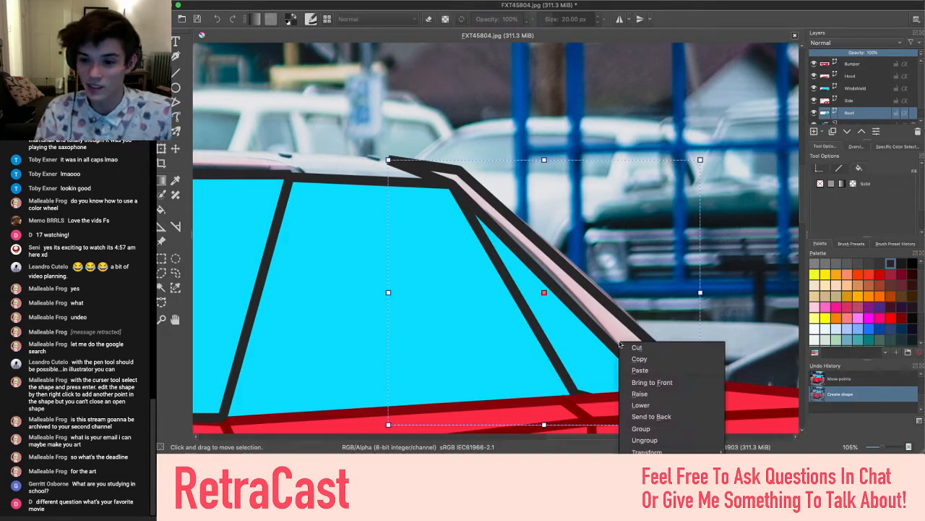
click(664, 417)
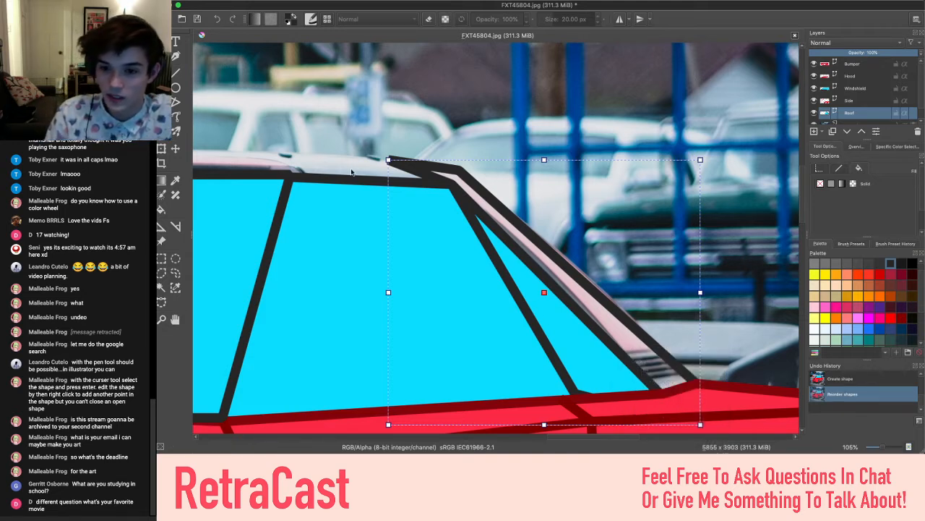
click(416, 166)
click(268, 123)
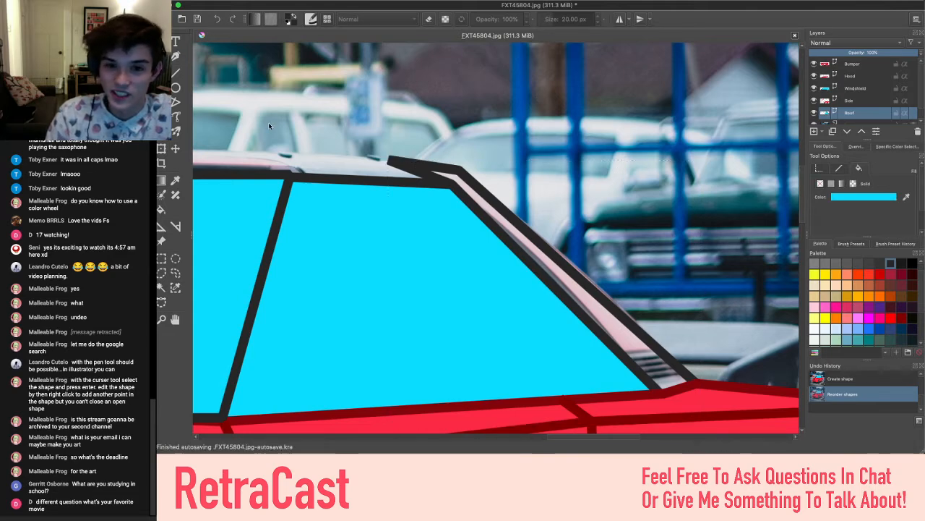
scroll(268, 123, left, 5)
scroll(268, 125, down, 5)
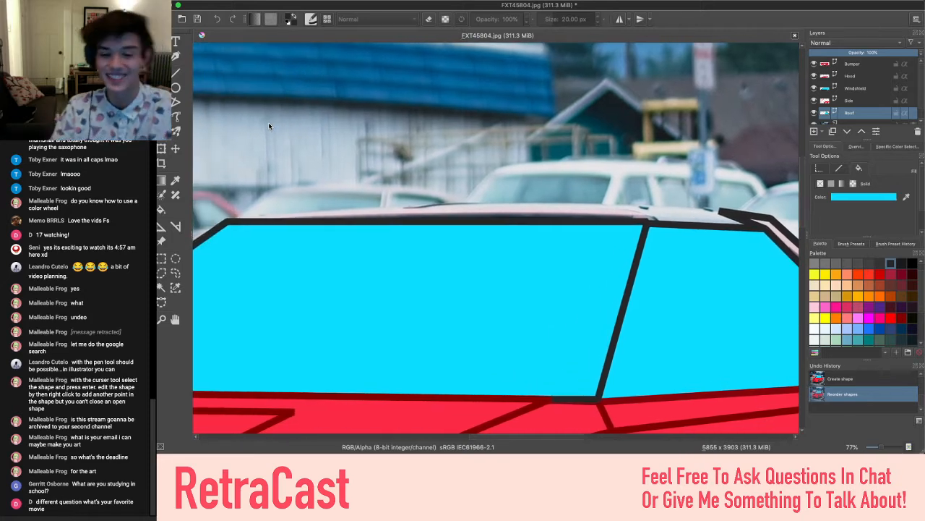
scroll(635, 259, right, 2)
scroll(636, 258, down, 1)
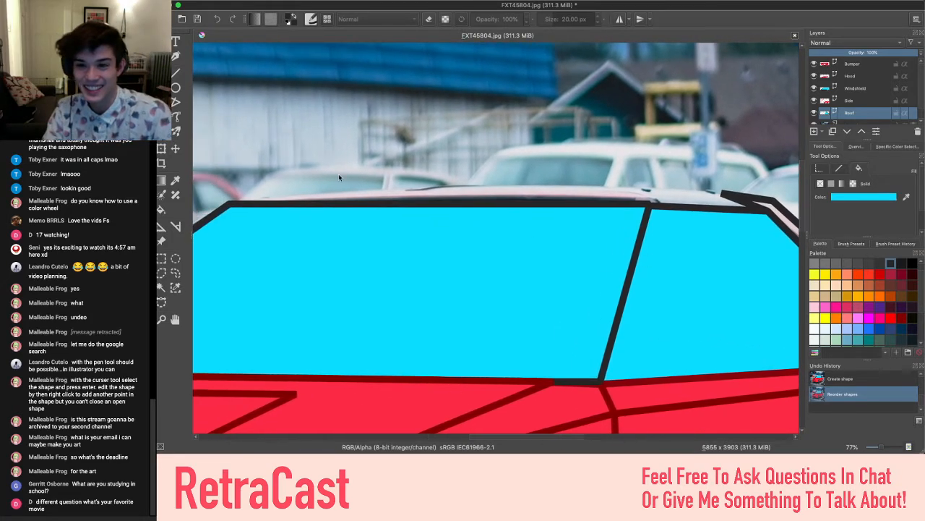
scroll(339, 173, right, 3)
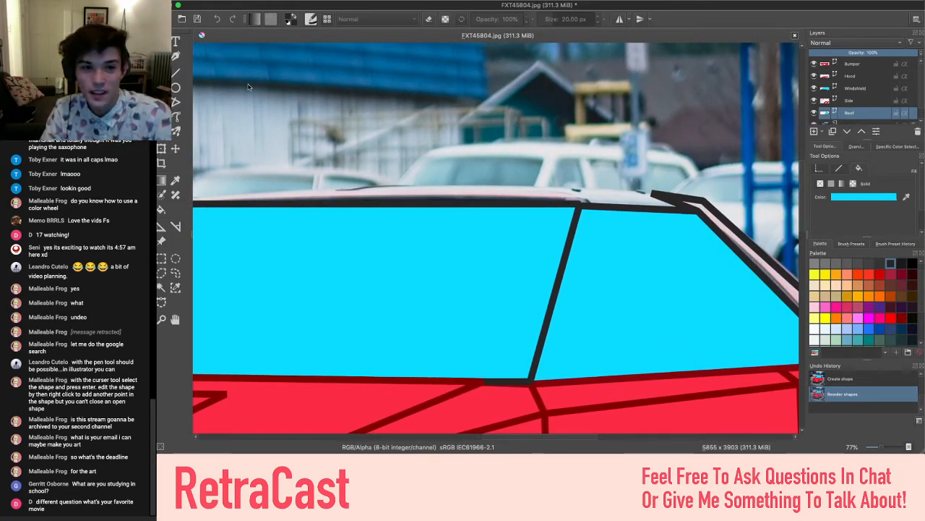
scroll(419, 343, right, 3)
scroll(420, 343, down, 1)
scroll(420, 343, right, 1)
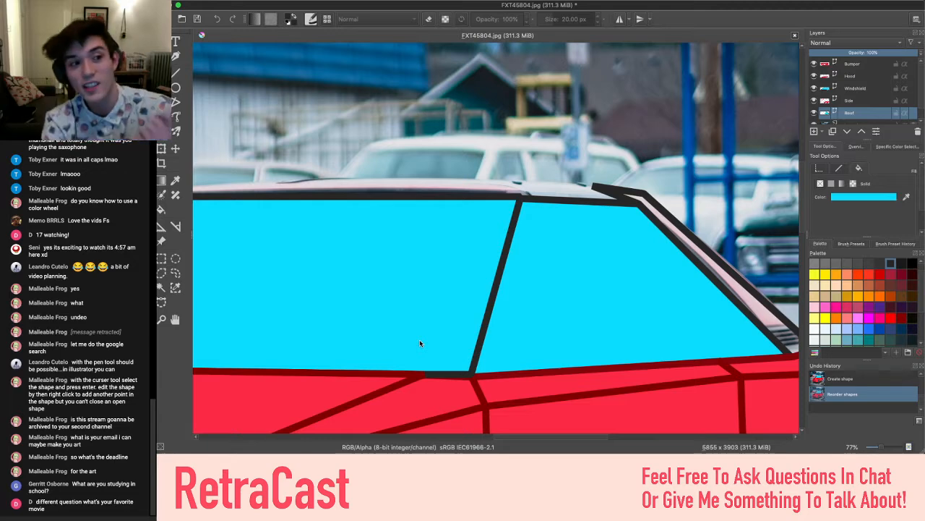
scroll(419, 343, right, 5)
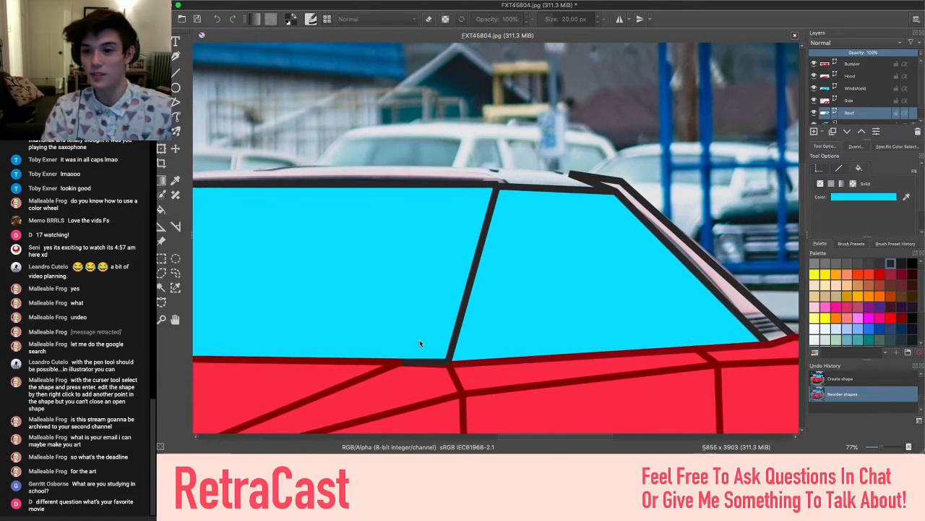
scroll(419, 342, left, 5)
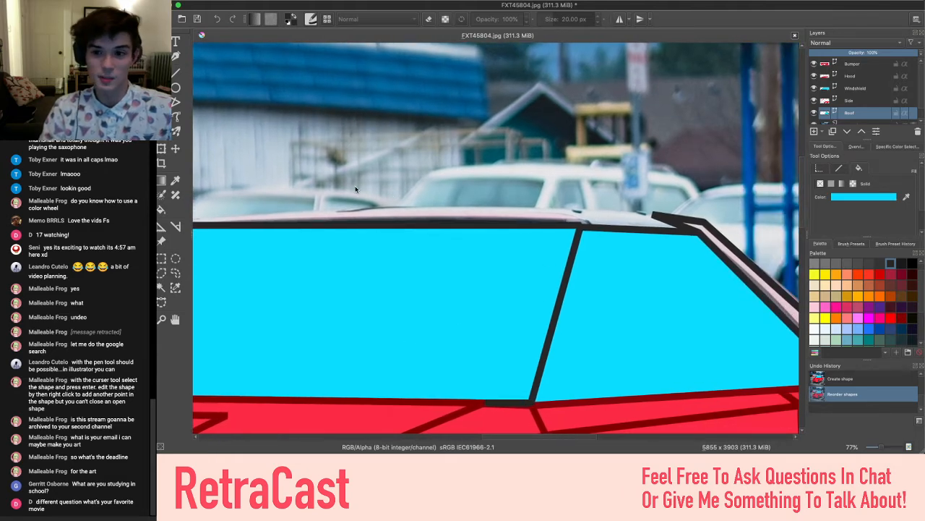
scroll(437, 239, right, 3)
Sample the dark red outline of the car body as the drawing color
click(177, 116)
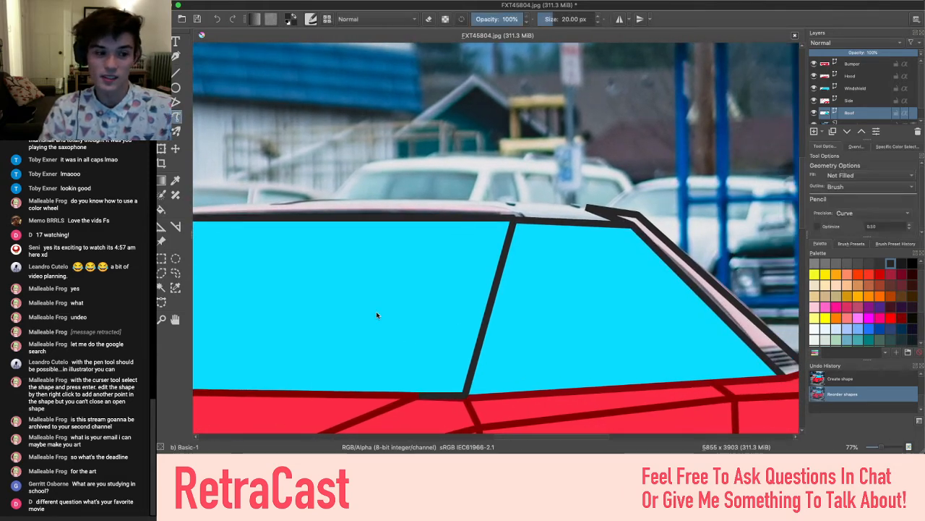
scroll(376, 313, left, 3)
scroll(647, 235, down, 3)
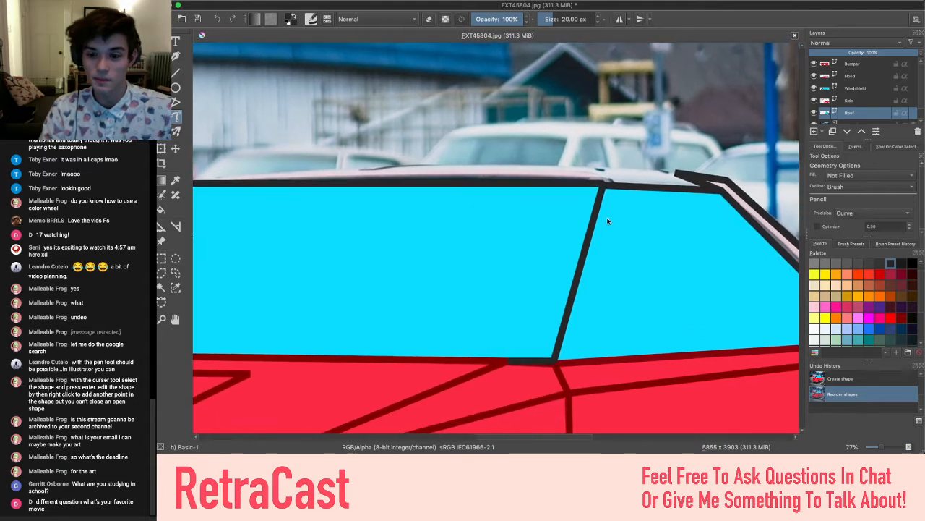
ctrl+click(491, 369)
scroll(490, 365, up, 3)
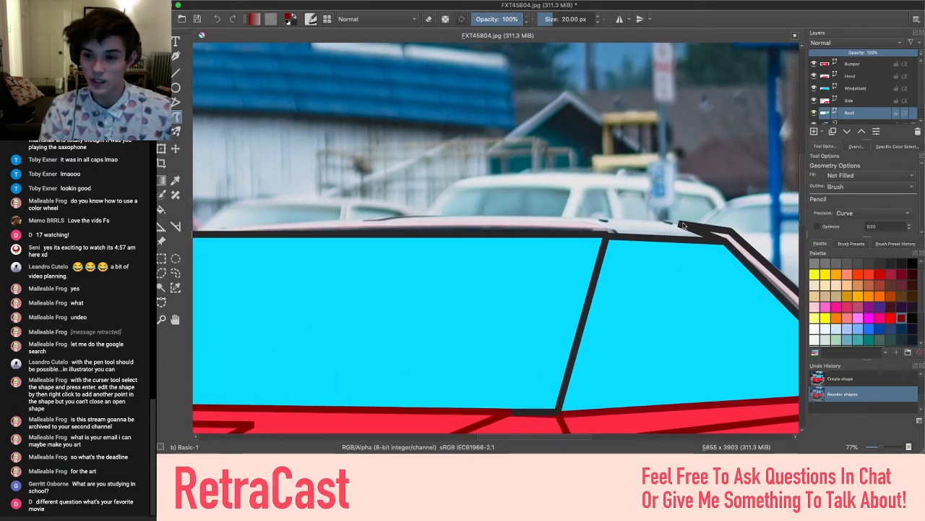
Draw a closed dark red polyline from the rear pillar's top along the roofline to the windshield's far corner, returning across the windows
drag(680, 227, 583, 329)
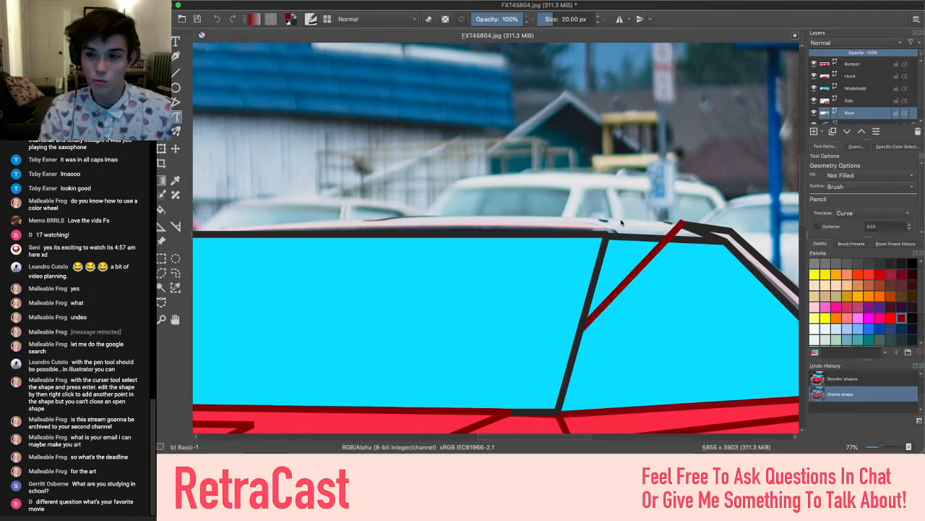
key(ctrl+z)
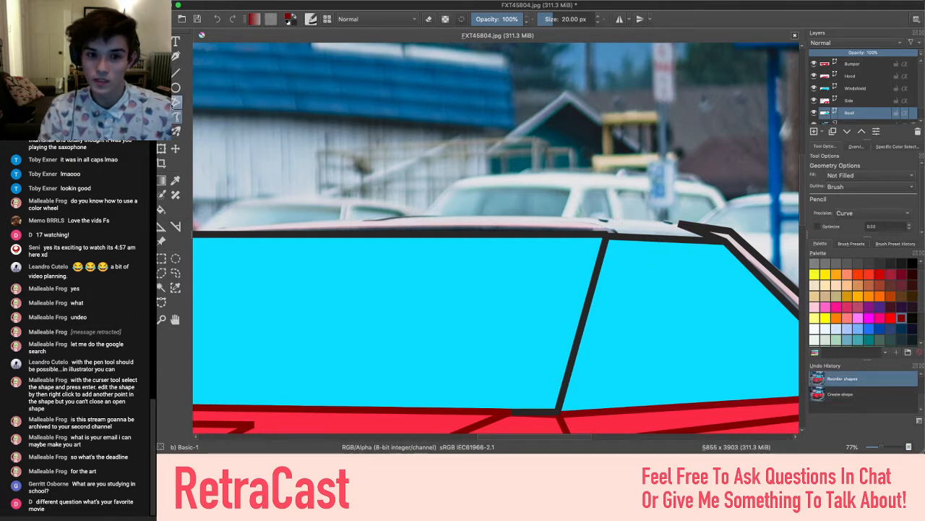
click(178, 103)
drag(665, 220, 701, 236)
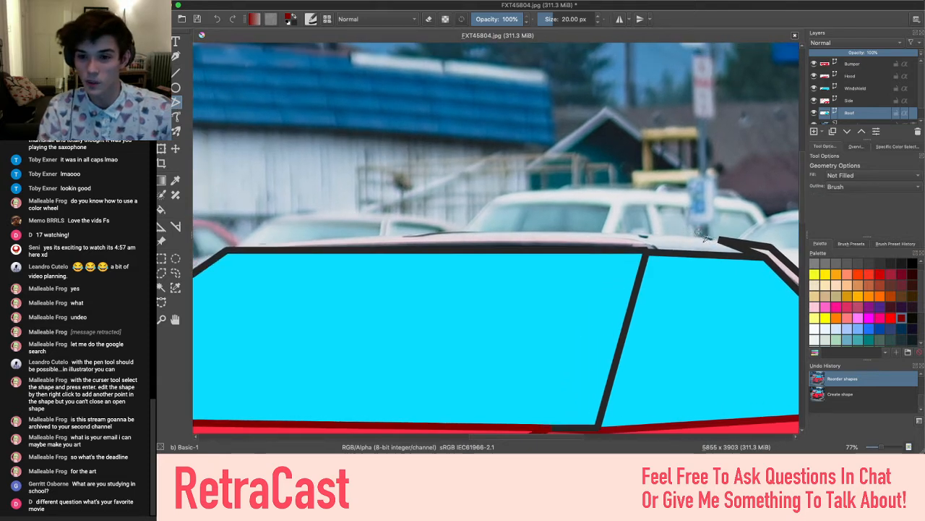
click(720, 240)
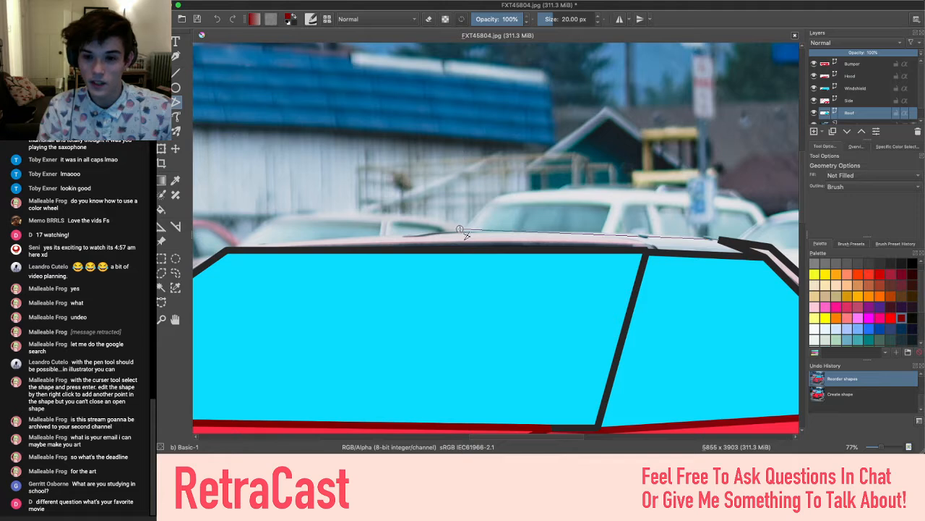
click(460, 229)
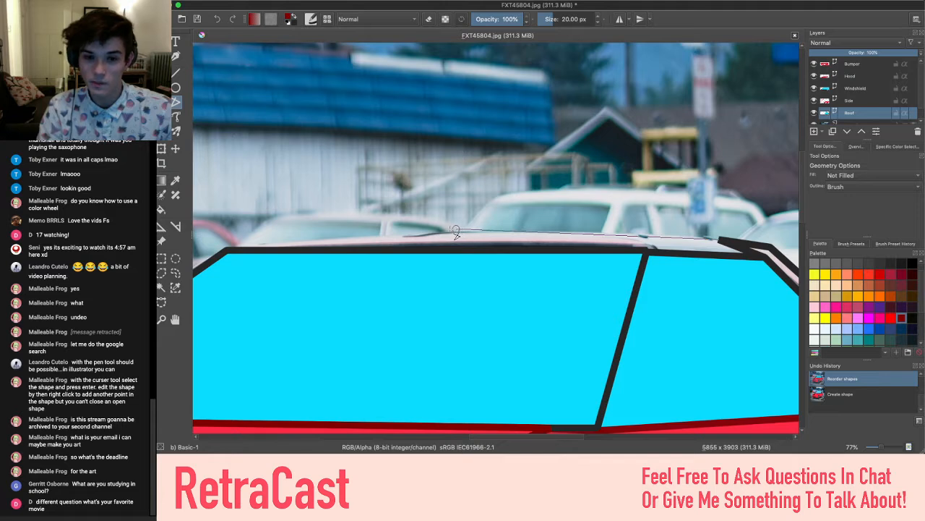
click(229, 251)
click(687, 298)
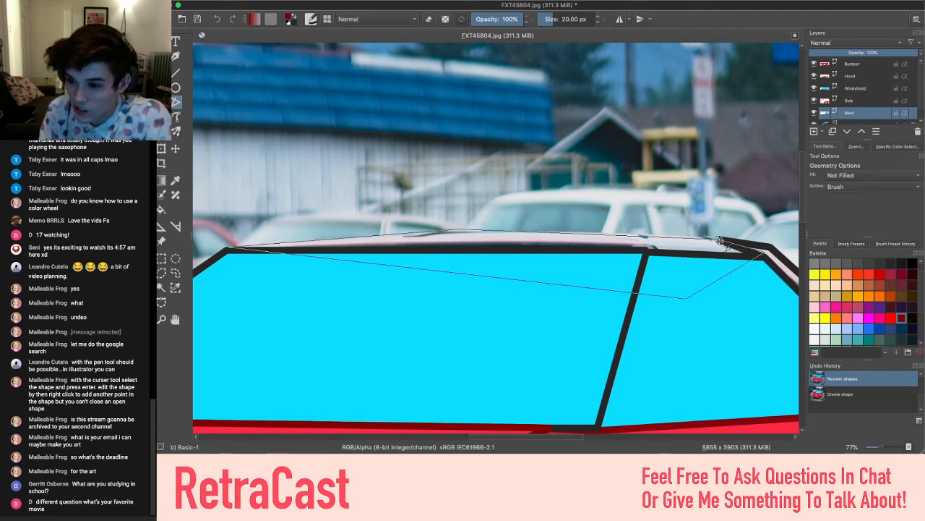
double_click(764, 254)
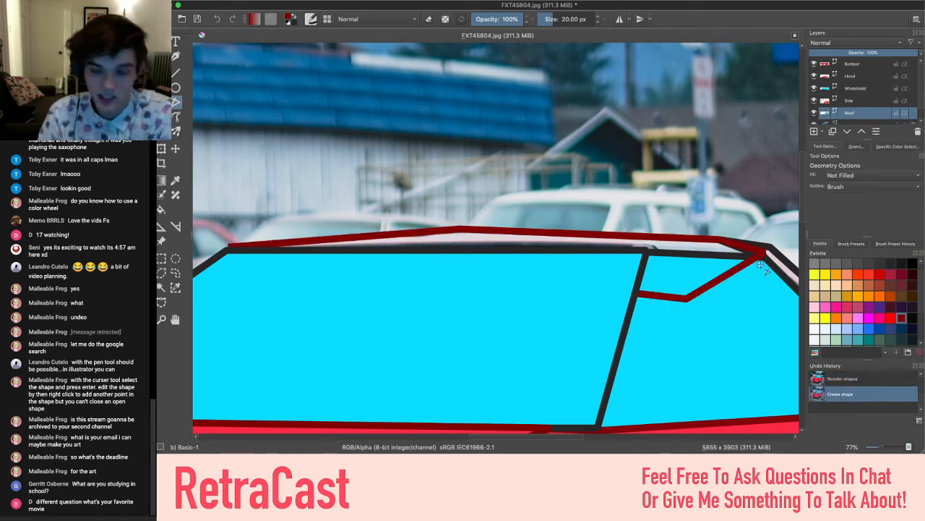
Undo the dark red roof outline and sample the dark gray window outline as the drawing color for the polyline
key(Escape)
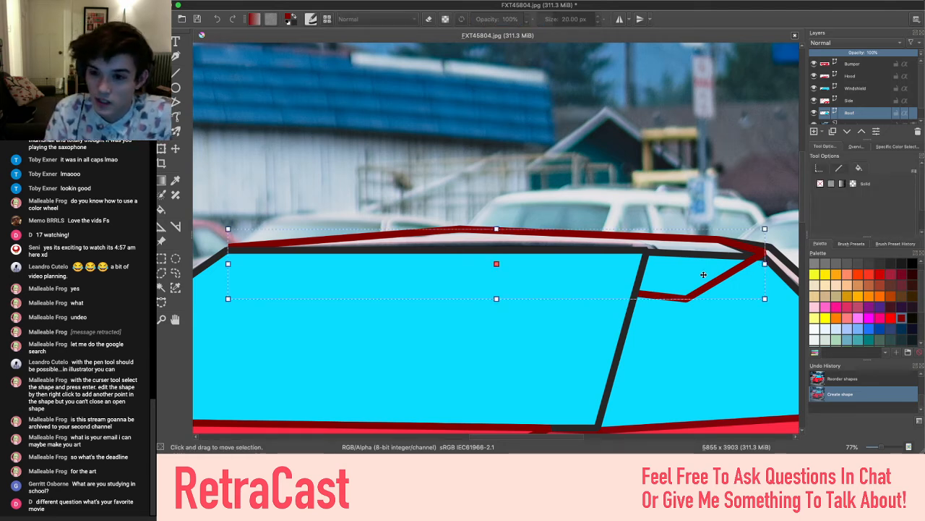
key(ctrl+z)
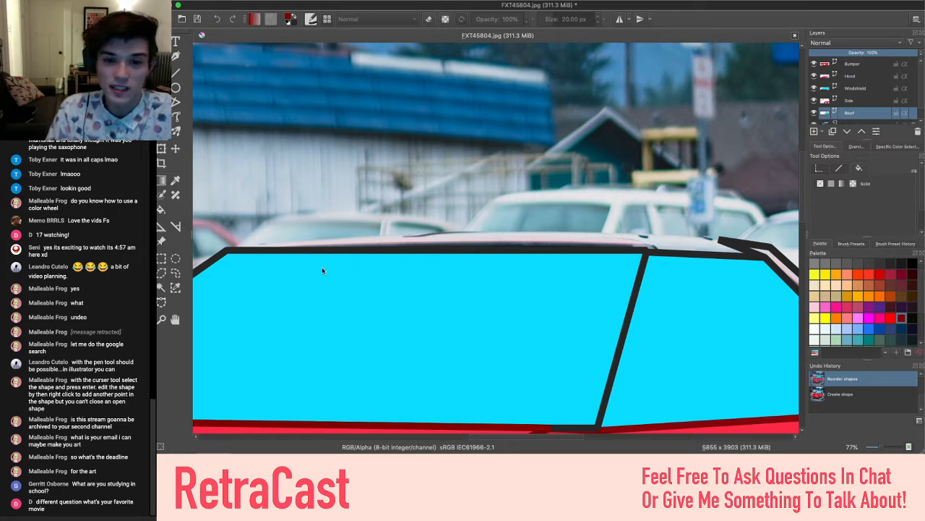
click(175, 102)
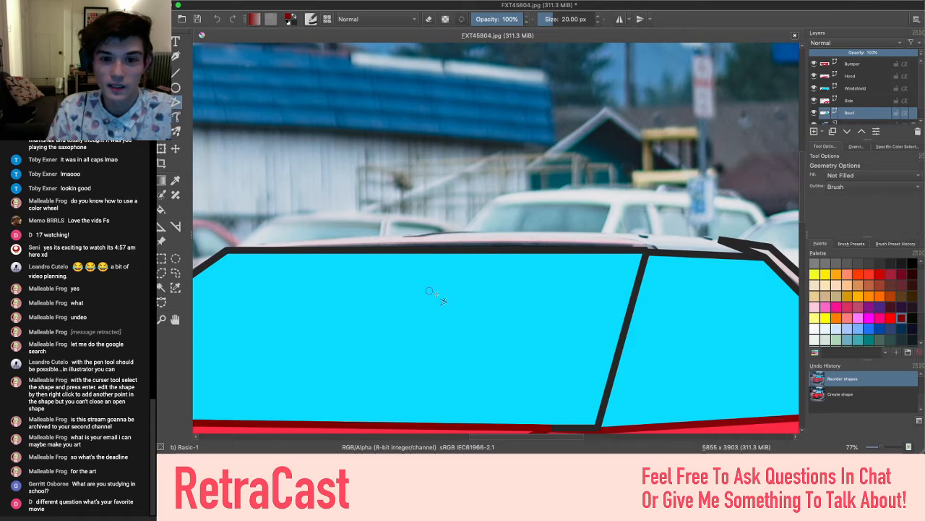
ctrl+click(428, 248)
scroll(628, 277, right, 2)
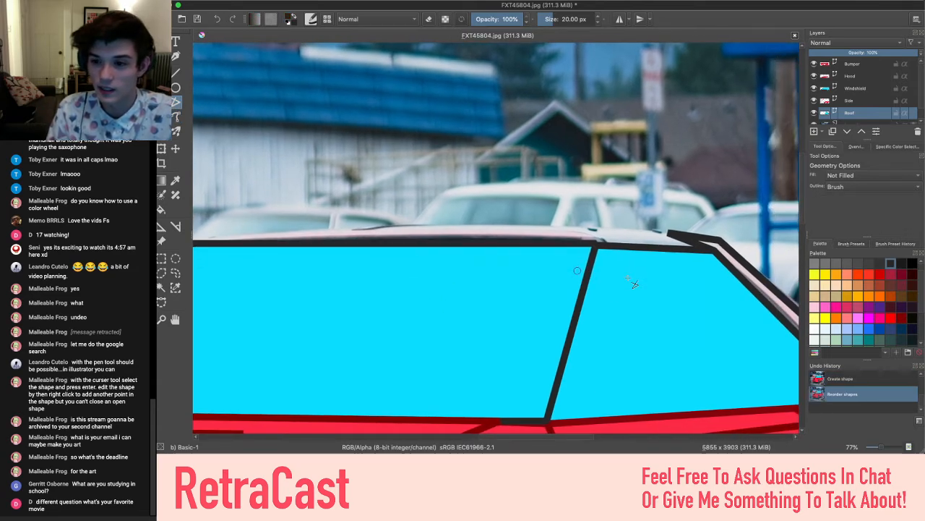
scroll(633, 283, right, 2)
scroll(633, 283, left, 4)
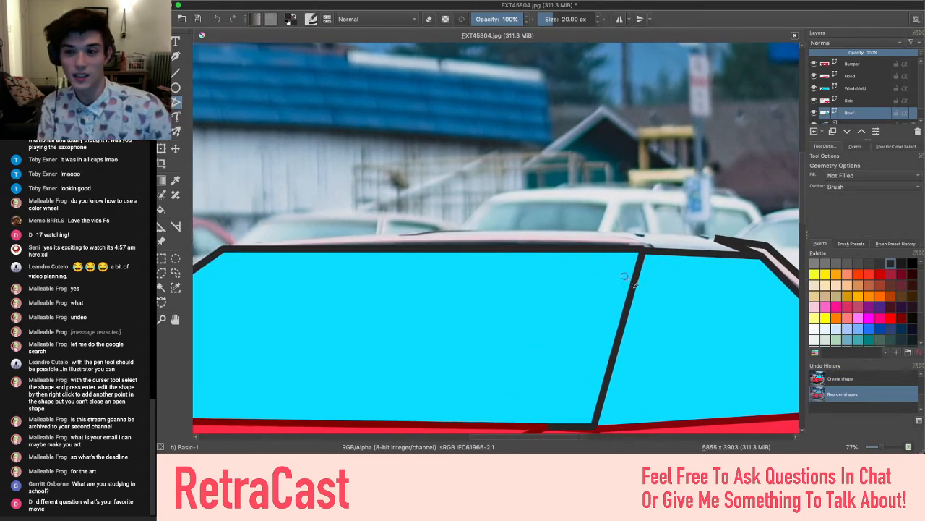
scroll(628, 276, left, 2)
scroll(631, 280, right, 2)
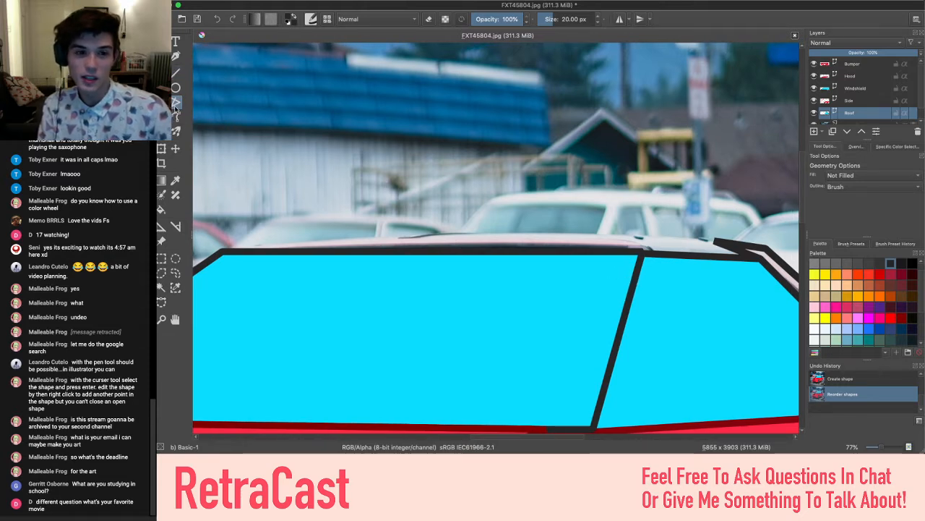
click(176, 102)
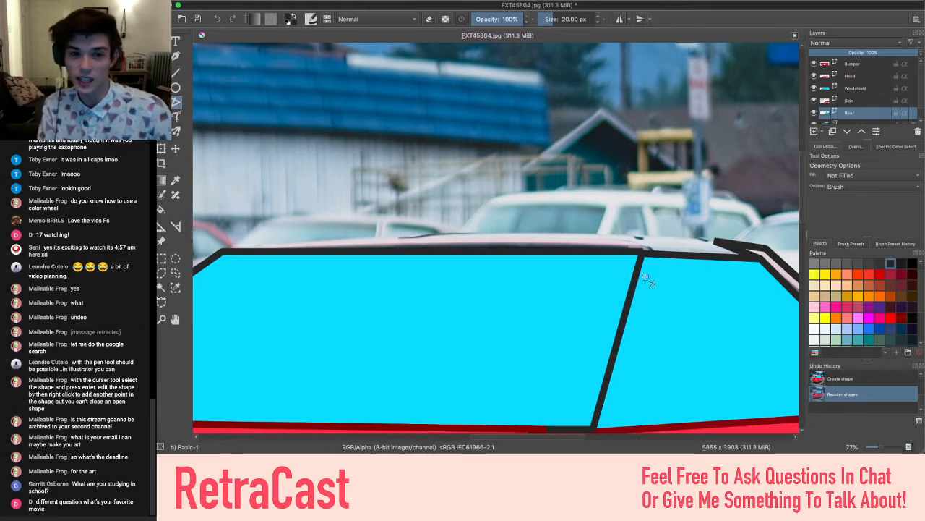
scroll(450, 291, left, 2)
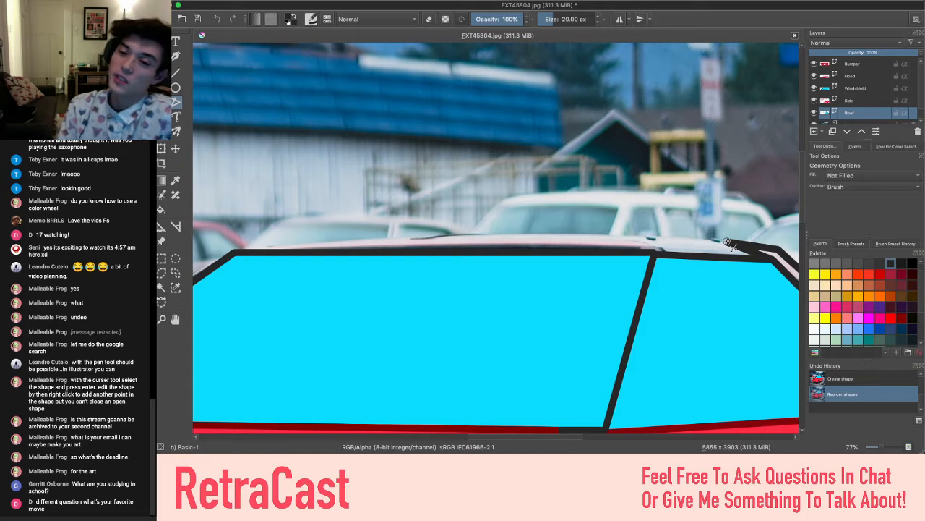
scroll(680, 239, up, 3)
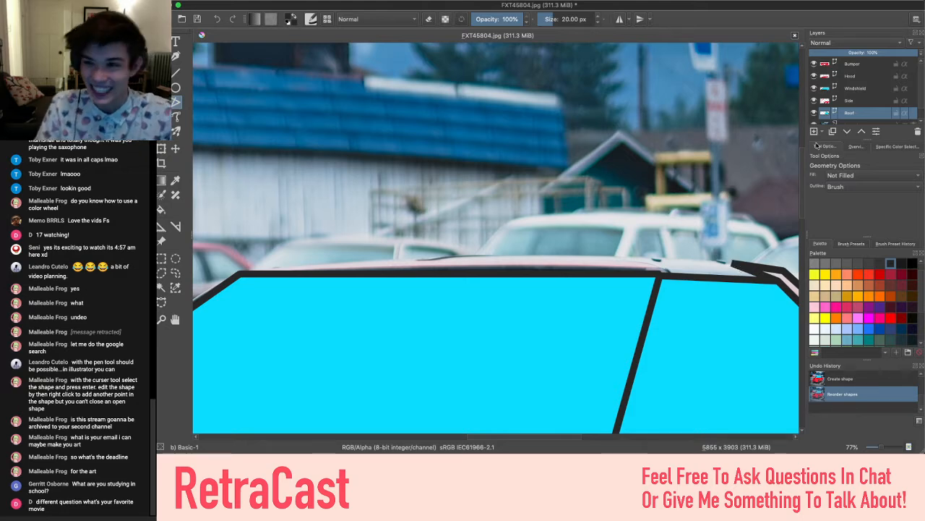
scroll(746, 256, down, 3)
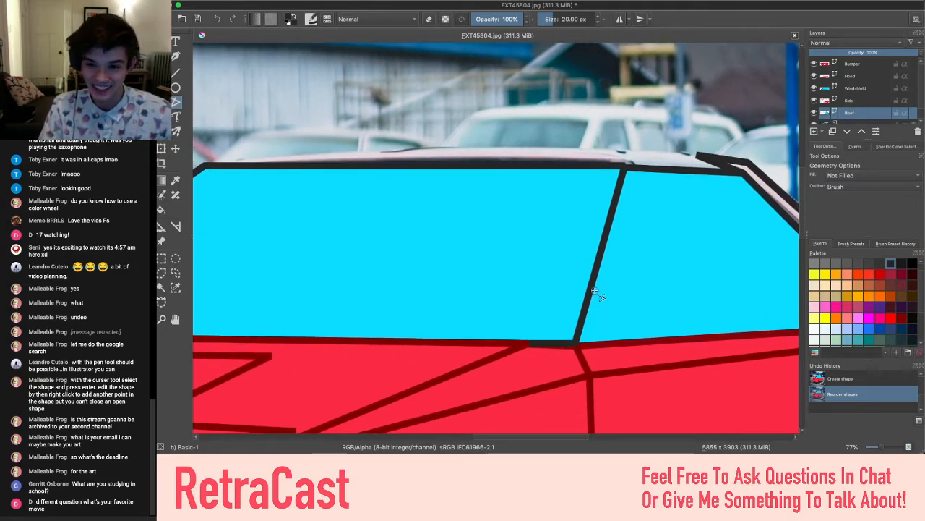
Draw a closed dark gray polyline from the rear pillar's top along the roofline to the windshield's far corner, returning across the windows
scroll(690, 195, up, 2)
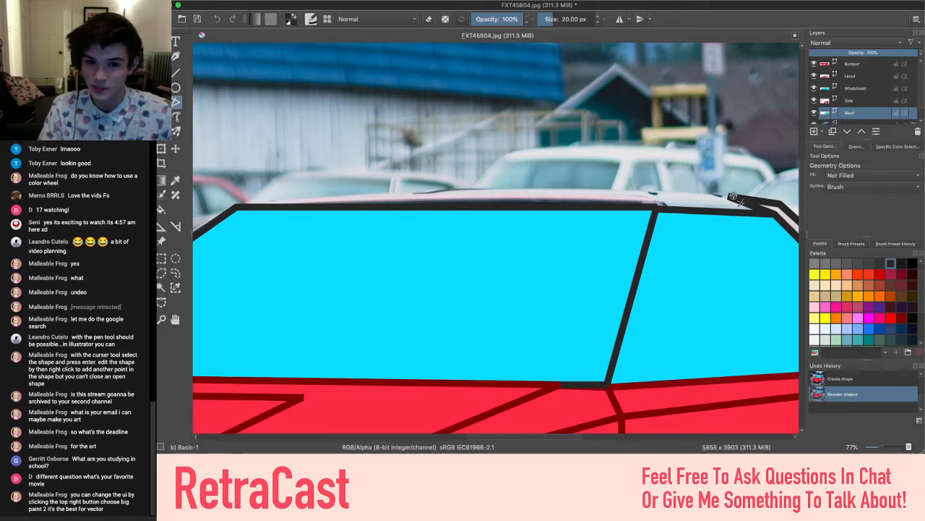
click(682, 265)
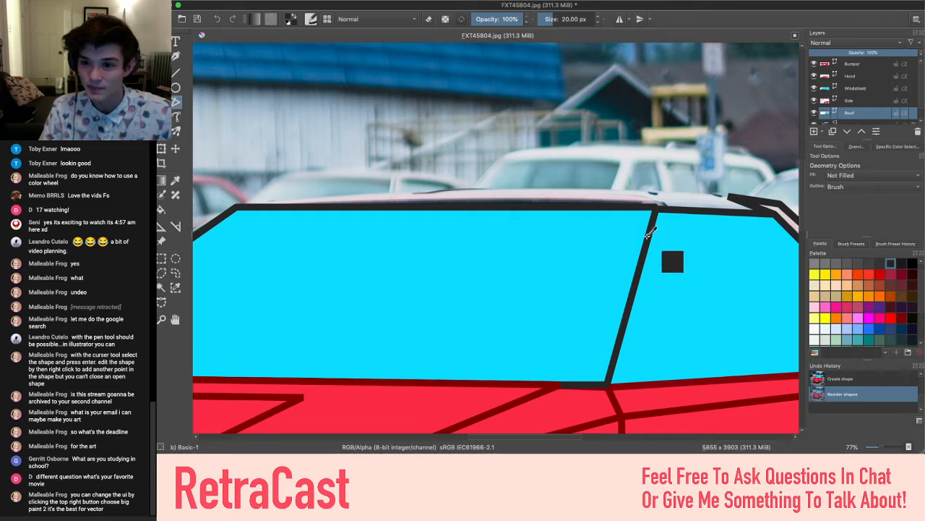
key(Escape)
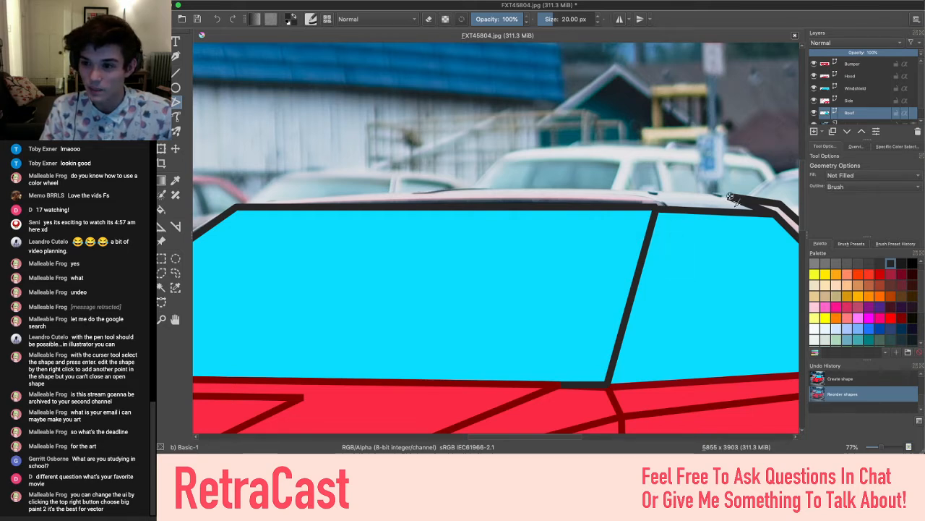
click(731, 196)
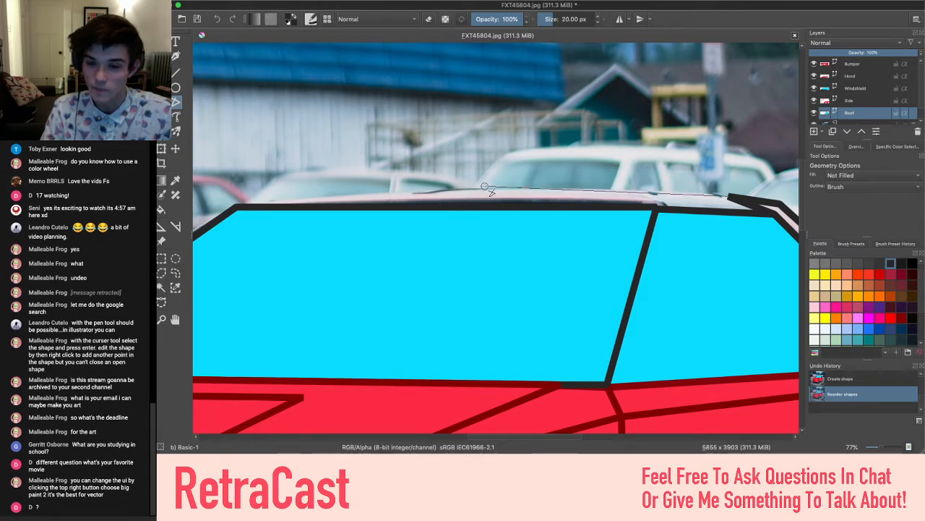
click(237, 206)
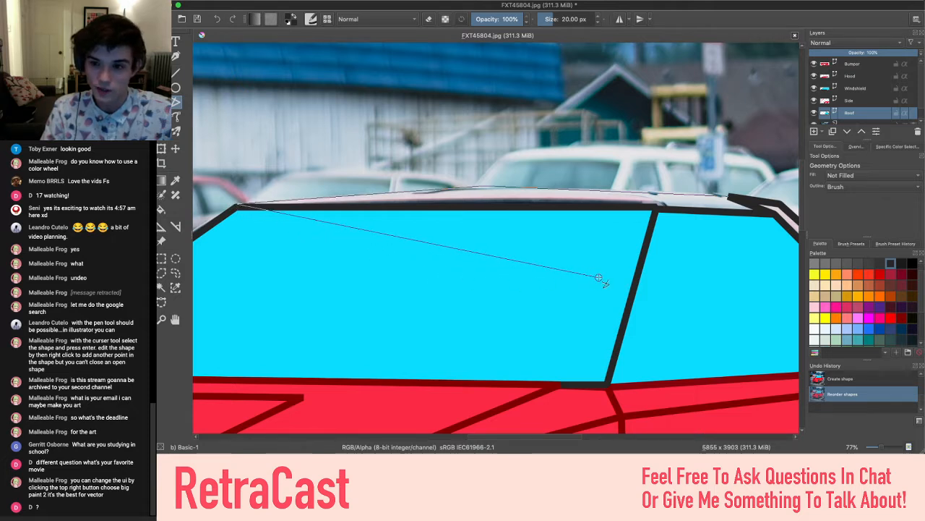
click(669, 286)
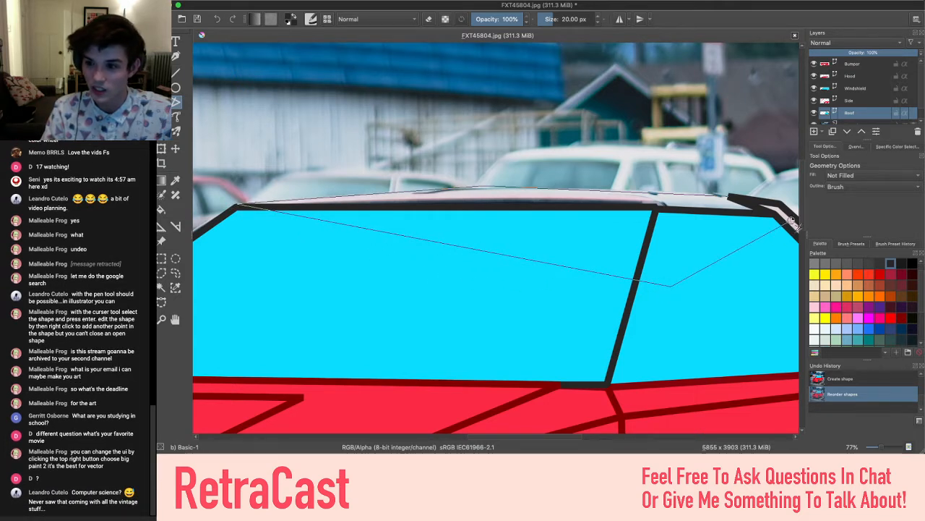
click(794, 223)
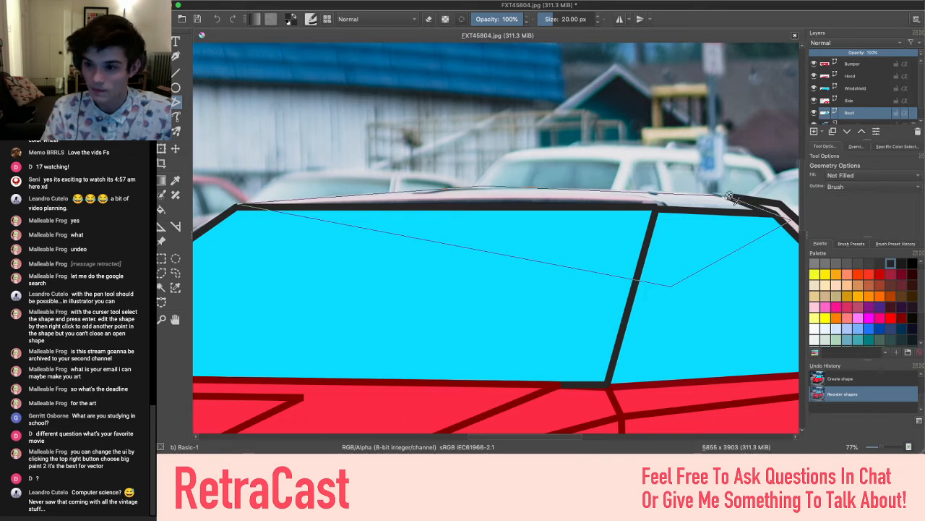
double_click(730, 196)
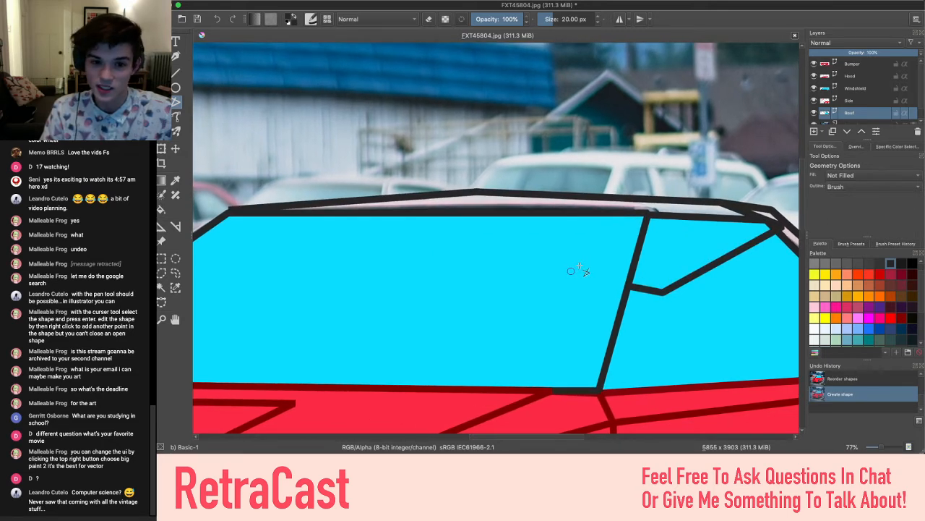
Give the new roof outline a solid cyan fill and send it to the back, behind the window shapes
click(162, 42)
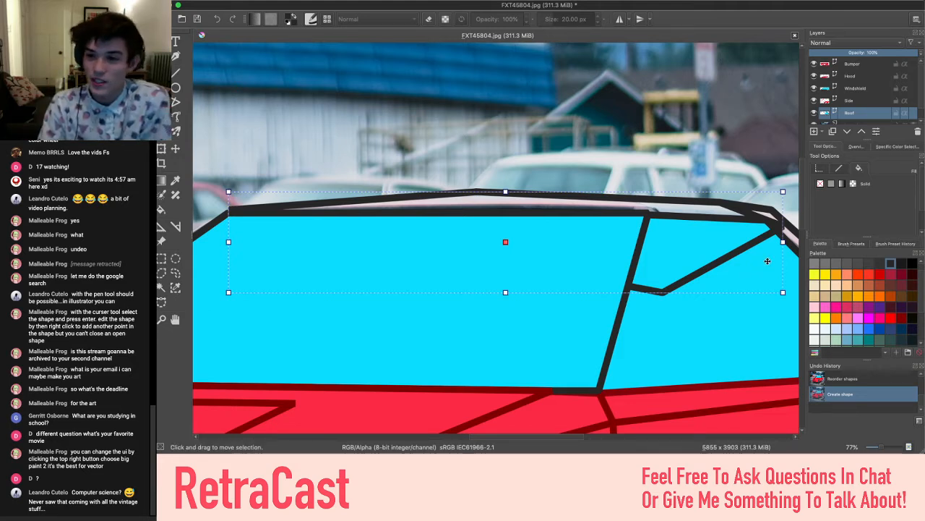
click(831, 184)
click(848, 200)
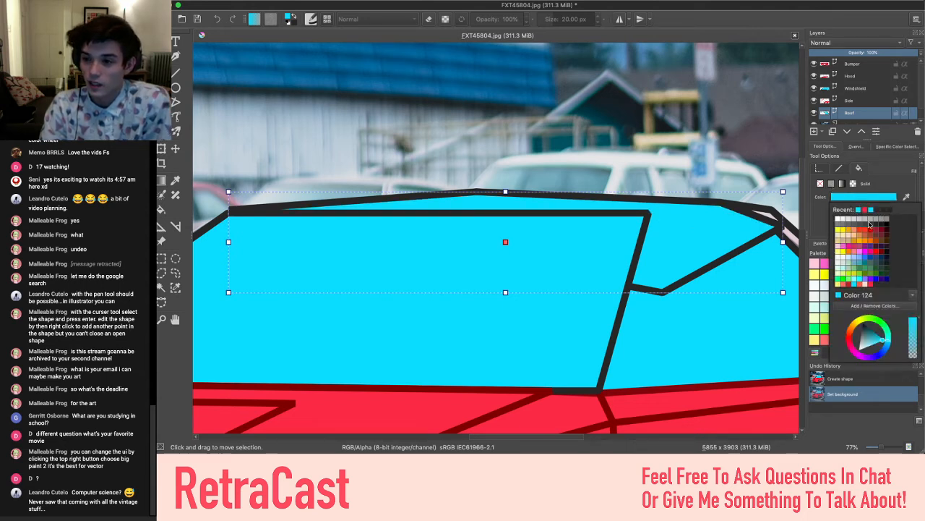
right_click(709, 229)
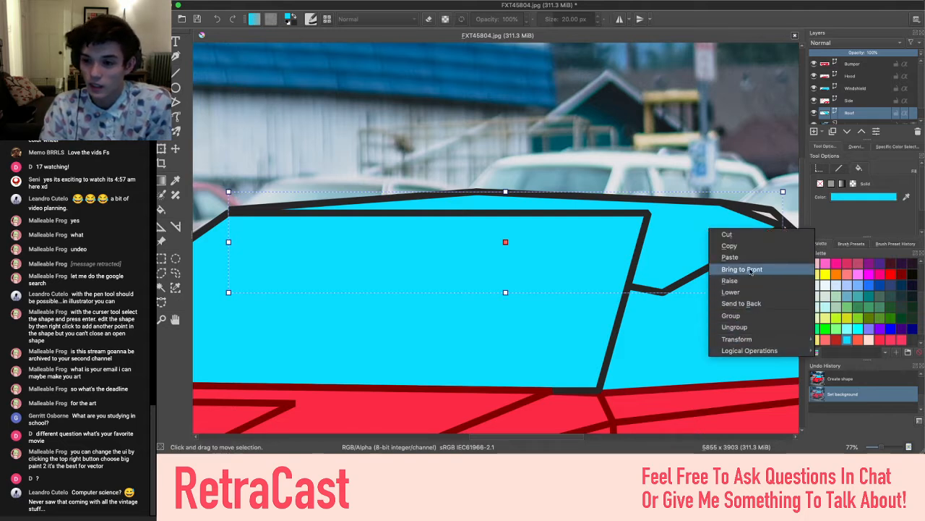
click(749, 305)
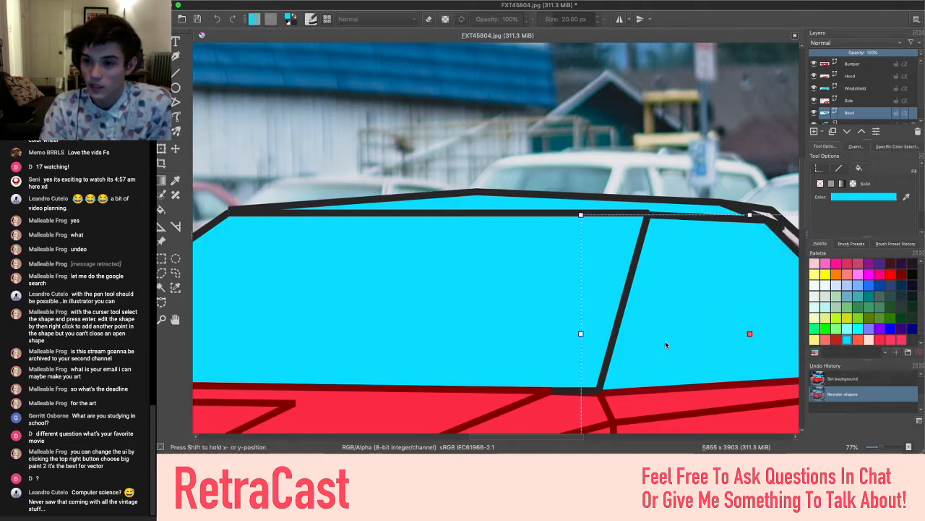
Change the roof shape's solid fill to dark gray and deselect it
scroll(677, 127, down, 6)
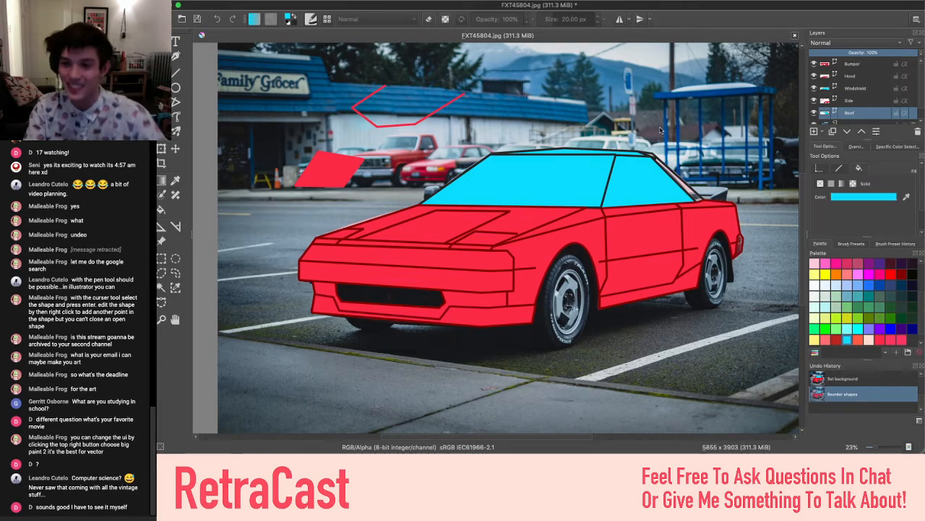
scroll(624, 147, up, 5)
scroll(621, 147, up, 1)
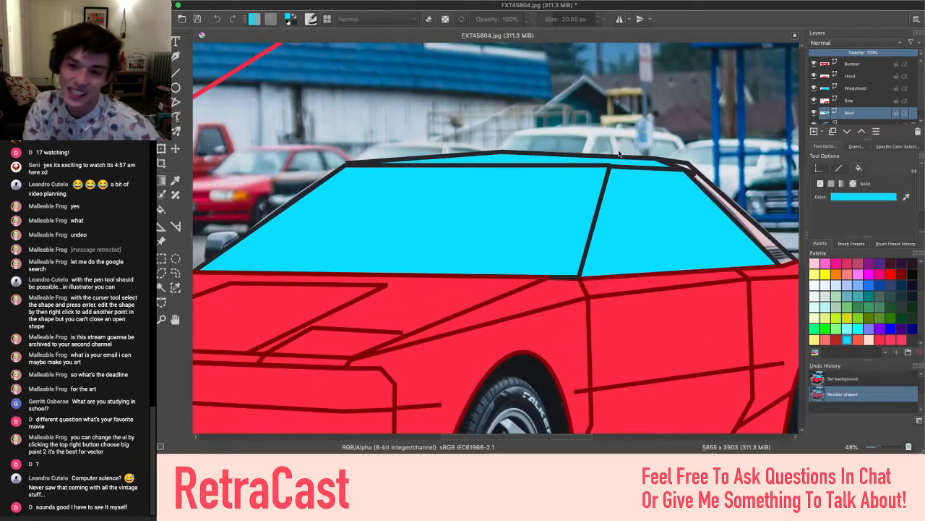
scroll(611, 157, up, 2)
scroll(608, 161, down, 2)
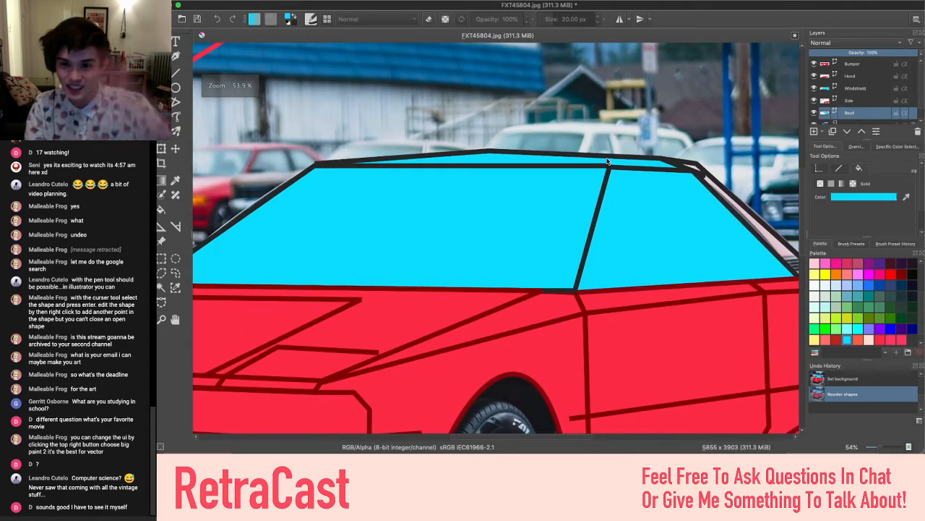
click(595, 157)
click(872, 198)
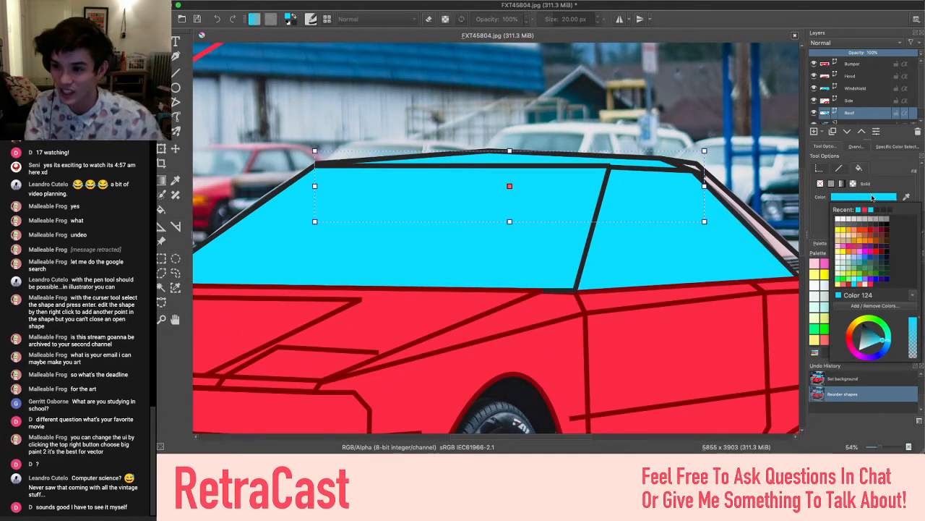
click(860, 227)
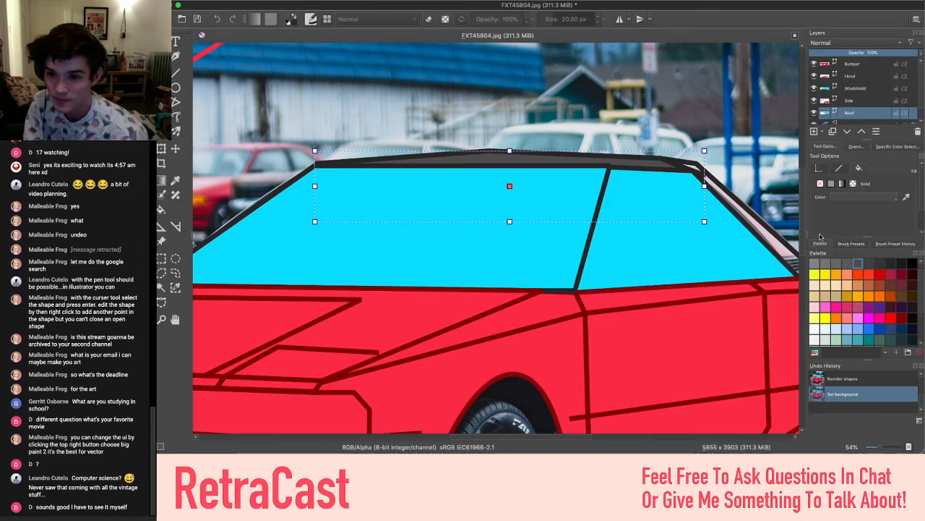
click(716, 261)
click(678, 76)
Inspect the filled roof and its joint with the unfilled rear pillar outline up close
scroll(678, 77, down, 3)
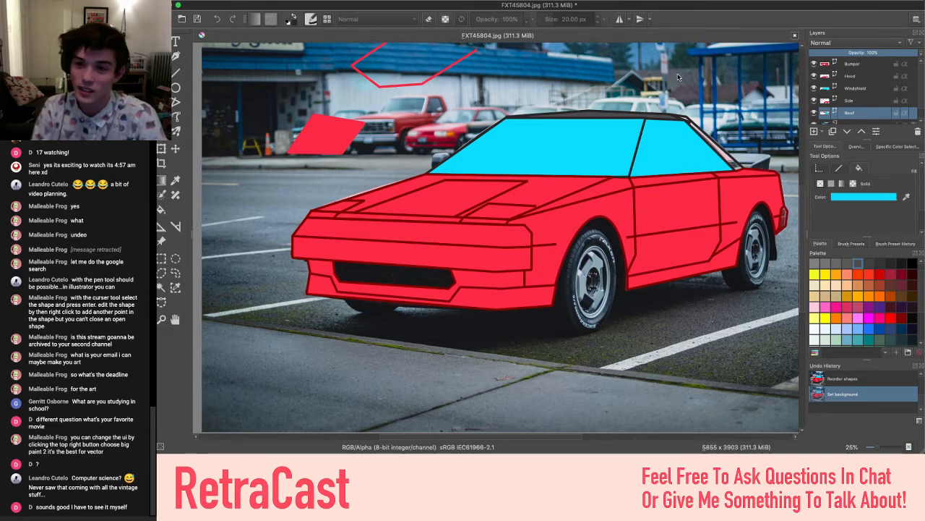
scroll(683, 71, up, 4)
scroll(682, 71, up, 3)
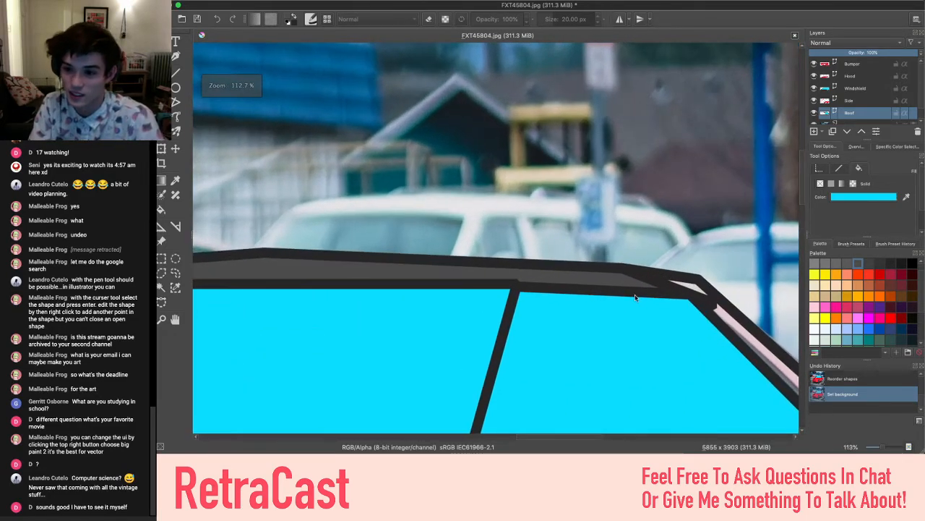
scroll(697, 320, down, 3)
scroll(697, 320, right, 3)
click(697, 319)
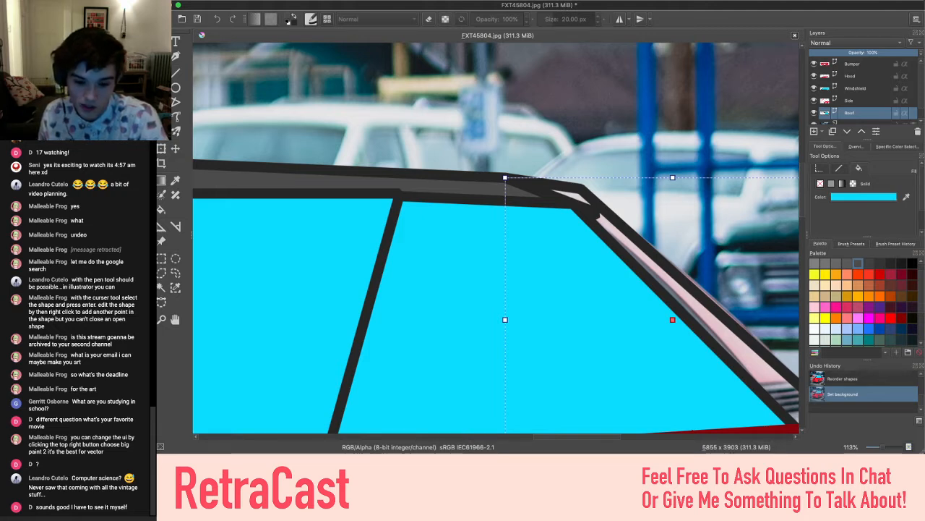
scroll(671, 101, down, 3)
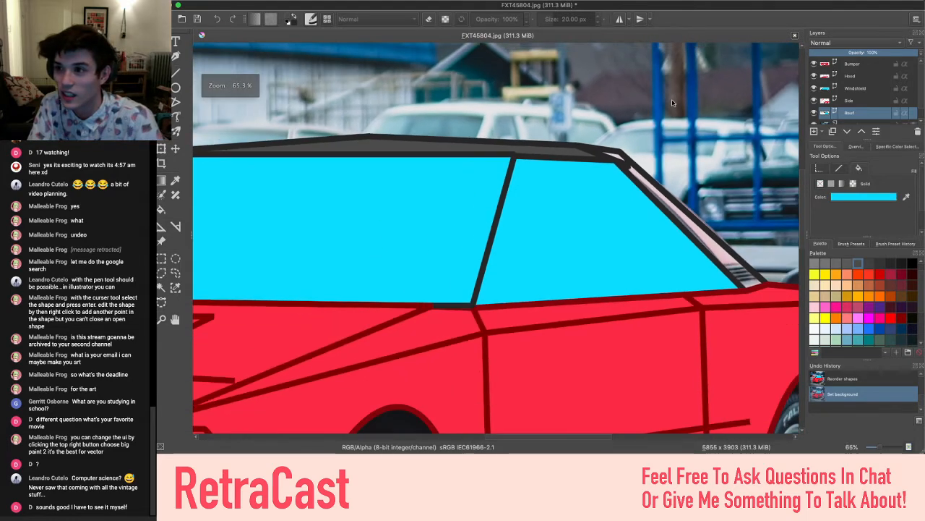
Switch the workspace to Big_Paint_2 and bring the whole front of the car into view
click(917, 19)
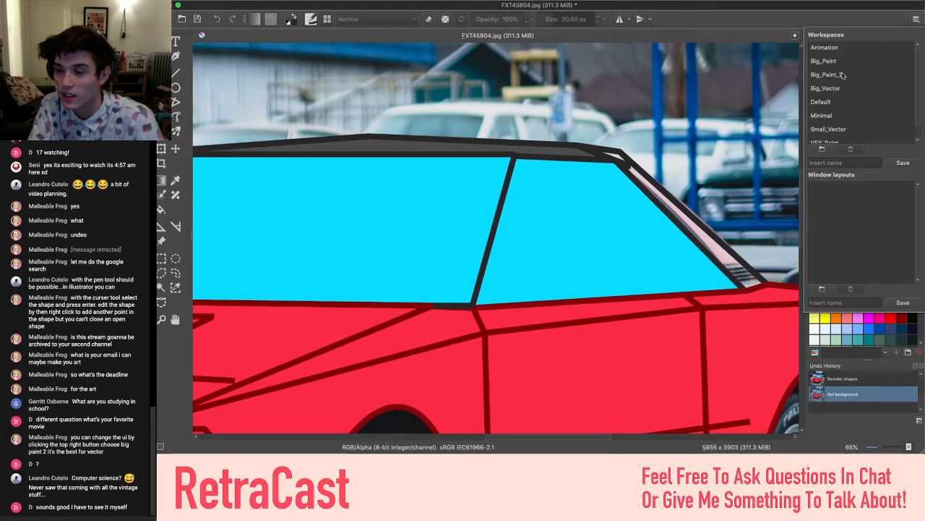
click(842, 75)
scroll(659, 110, down, 1)
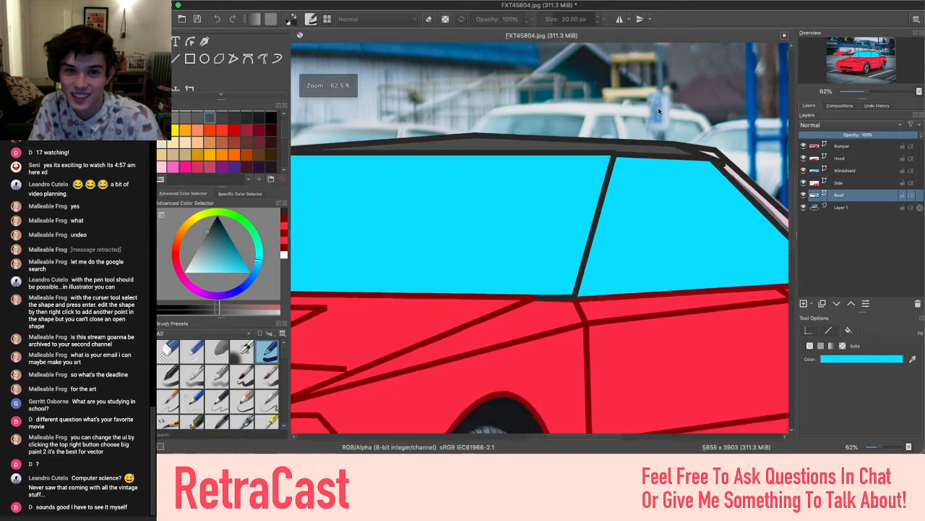
scroll(659, 110, down, 3)
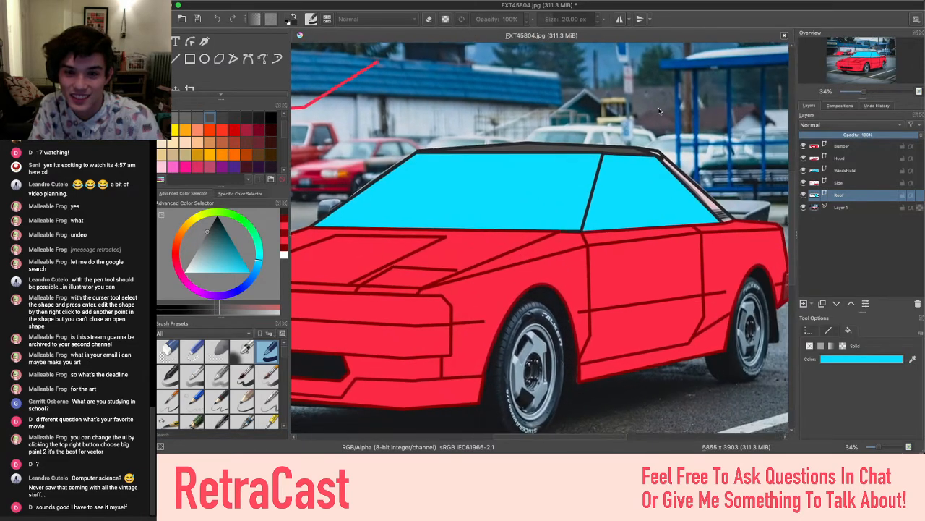
drag(659, 110, 729, 102)
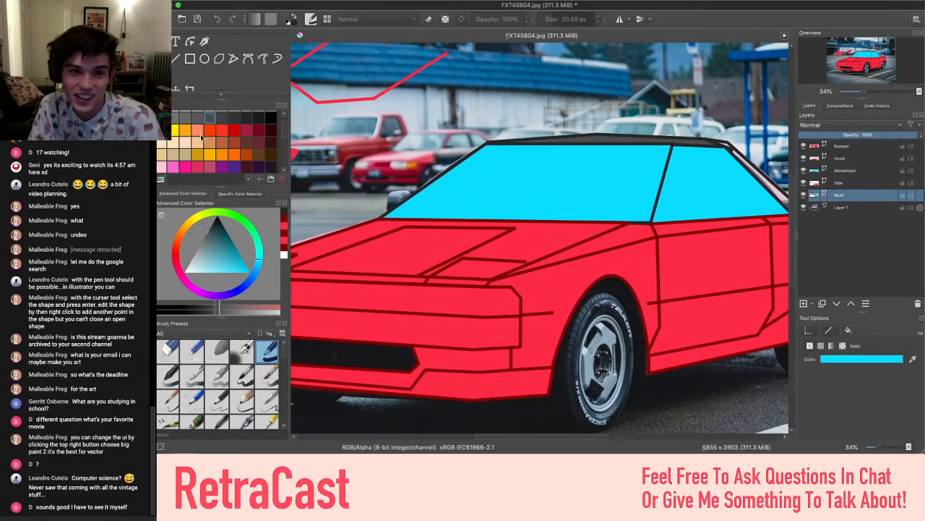
scroll(203, 137, down, 2)
scroll(571, 199, down, 3)
scroll(571, 199, right, 3)
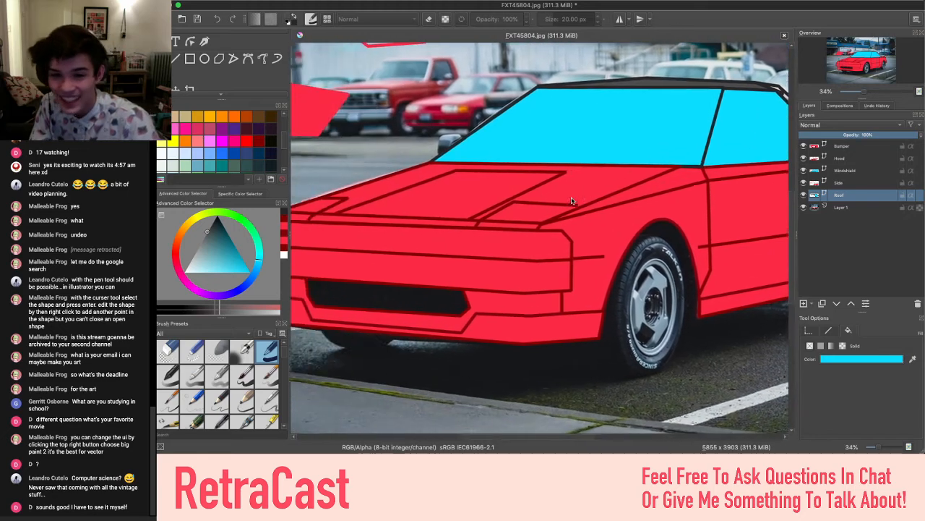
scroll(639, 175, up, 3)
scroll(639, 175, right, 3)
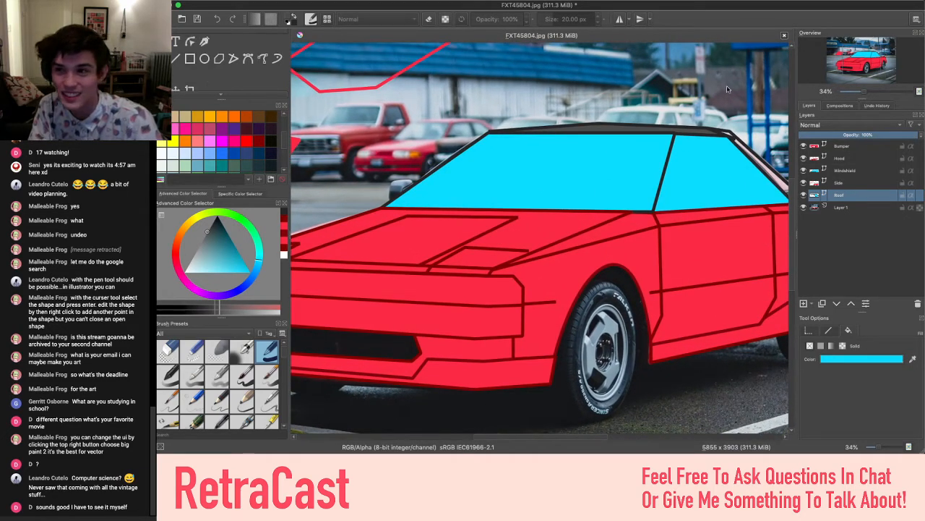
Try the Animation, Big_Paint, Big_Vector and Default workspaces and return to Big_Paint_2
click(917, 22)
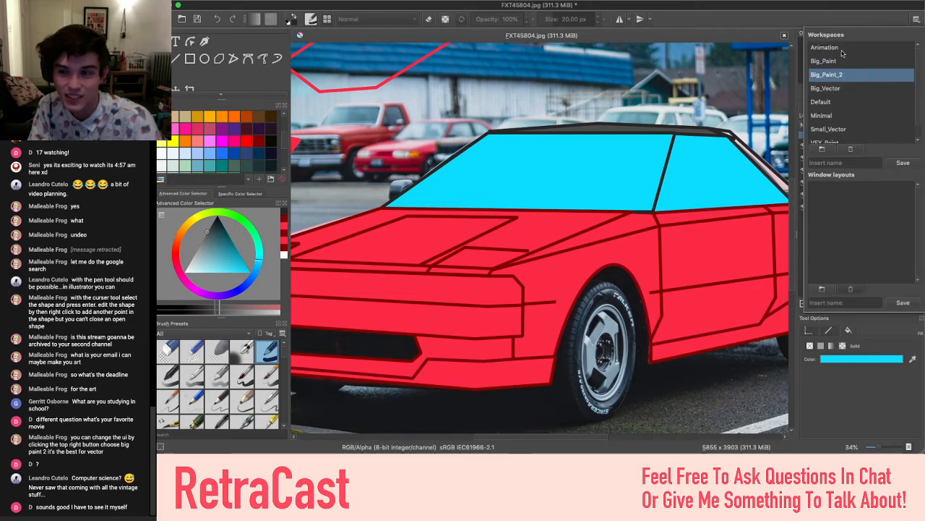
scroll(835, 99, down, 1)
scroll(834, 98, up, 1)
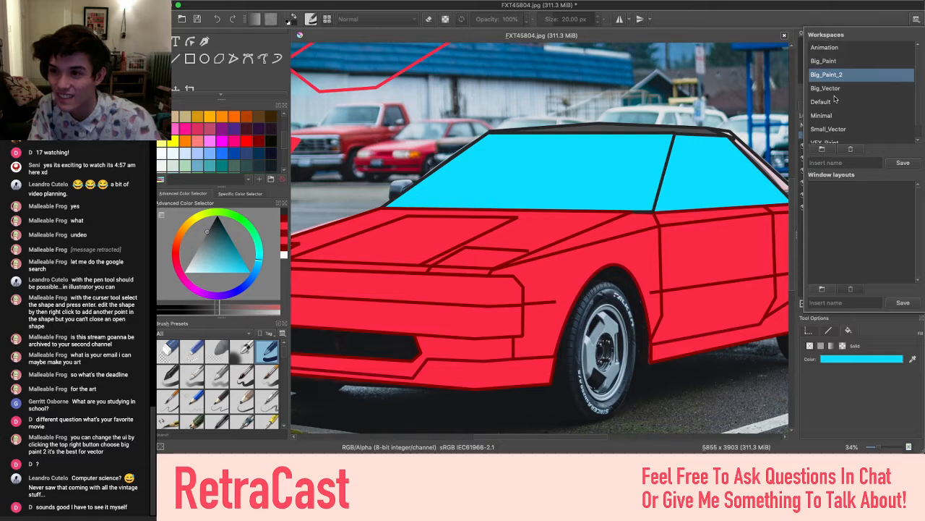
click(837, 49)
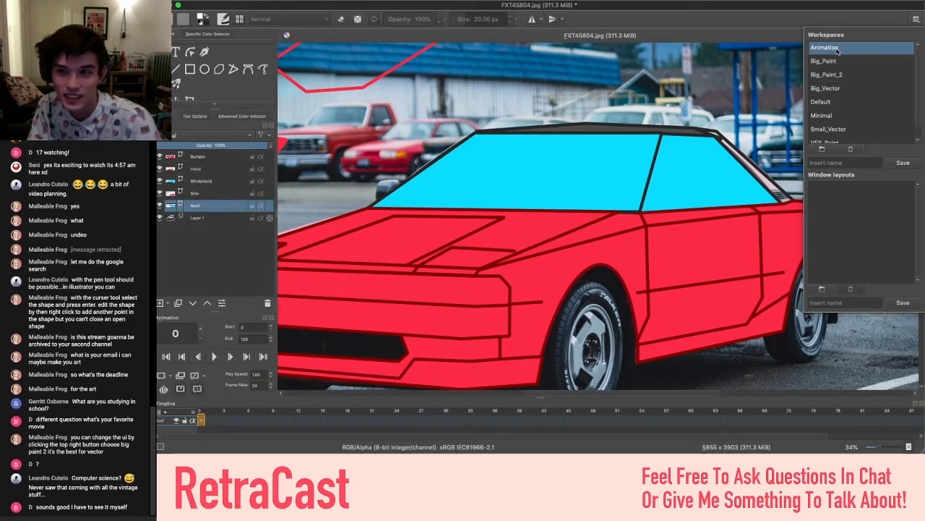
click(917, 20)
click(916, 22)
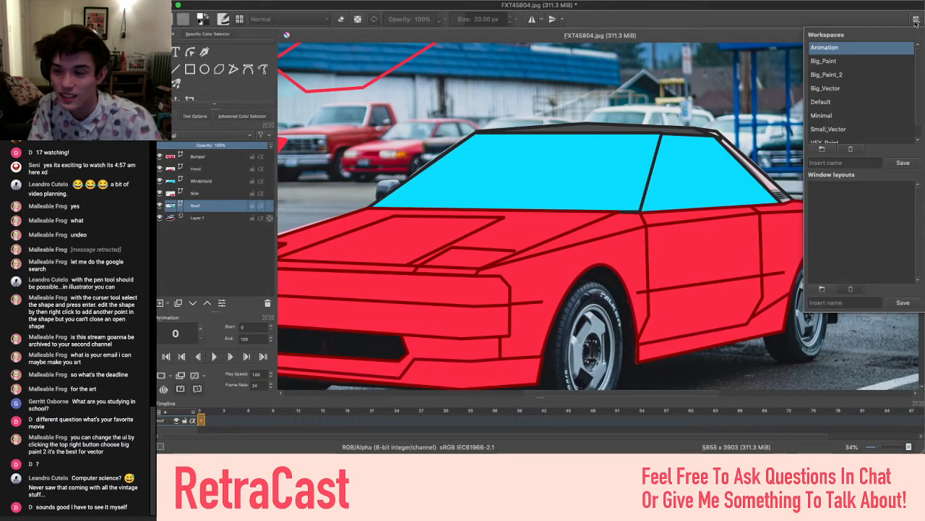
click(837, 62)
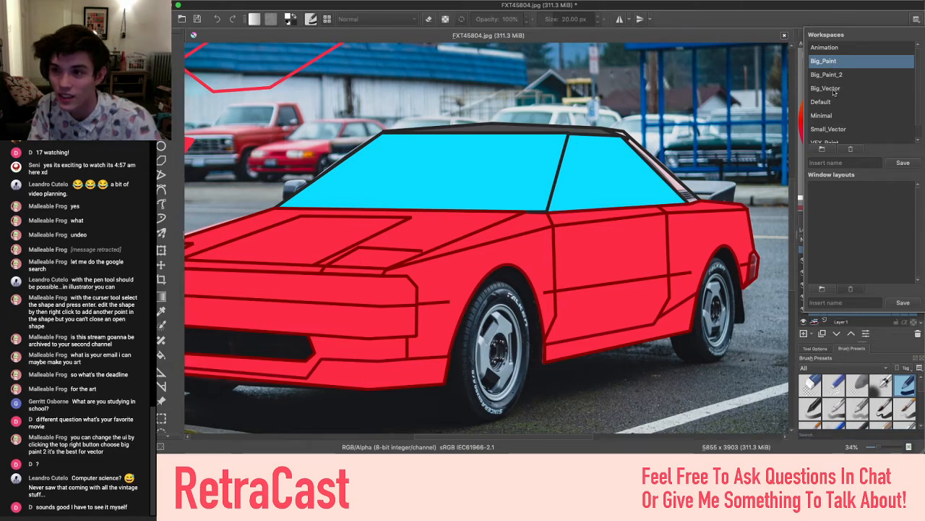
click(830, 90)
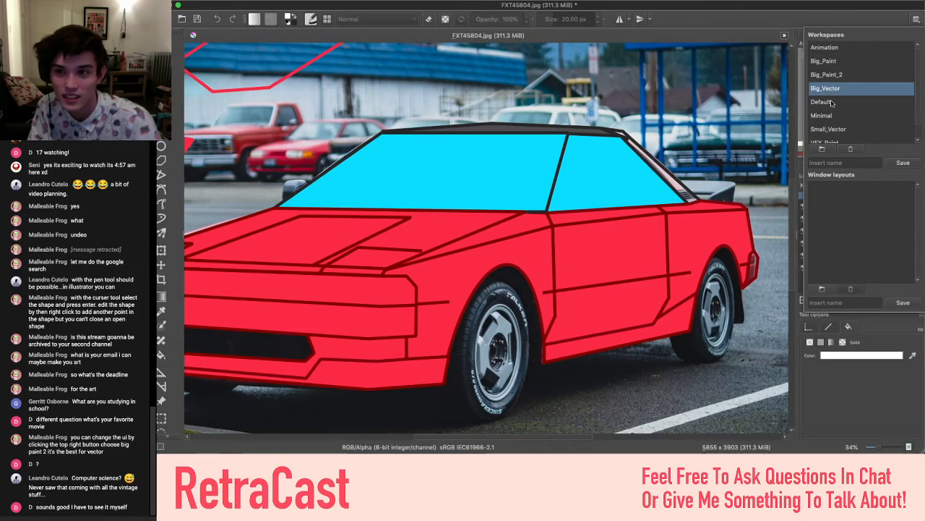
click(832, 103)
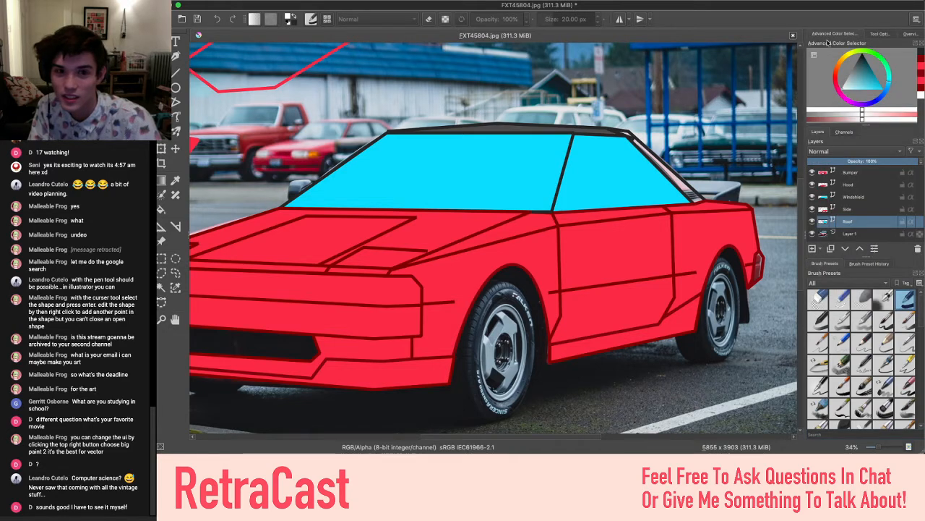
click(915, 19)
scroll(825, 121, down, 1)
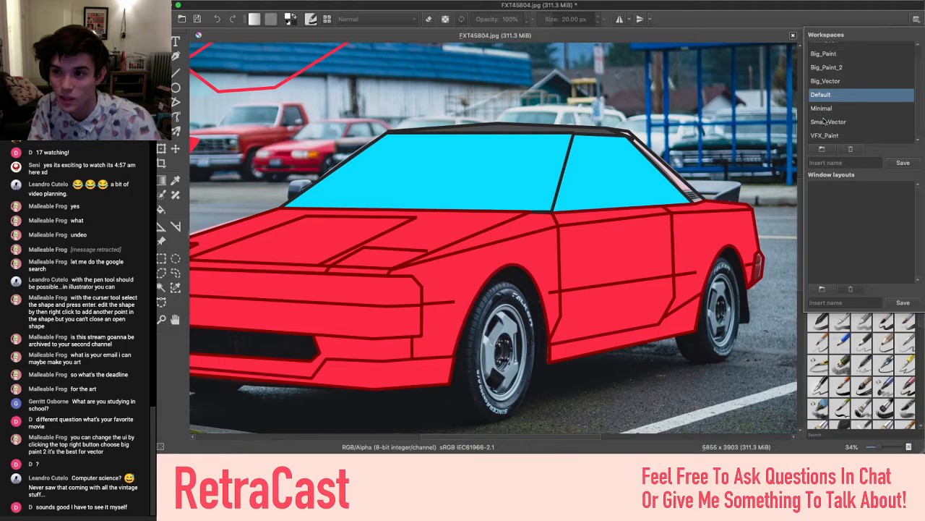
scroll(825, 121, up, 1)
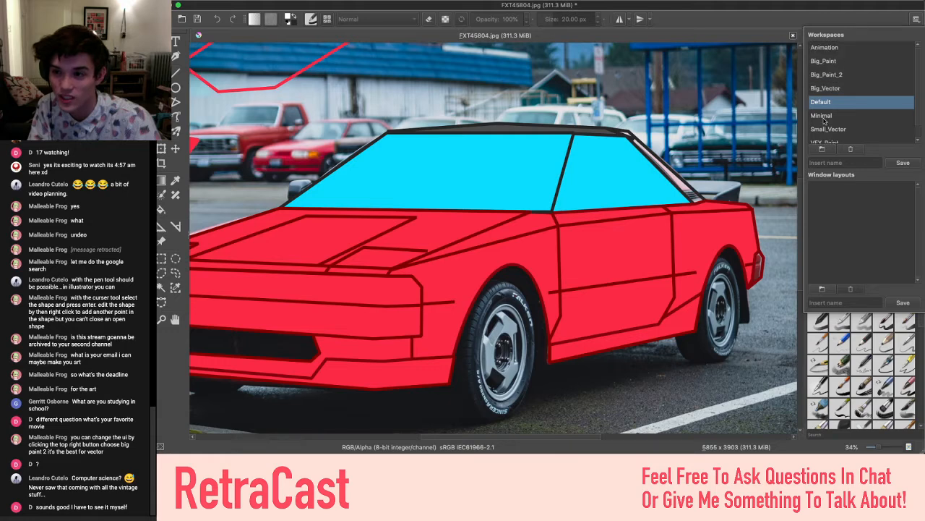
click(843, 75)
click(727, 112)
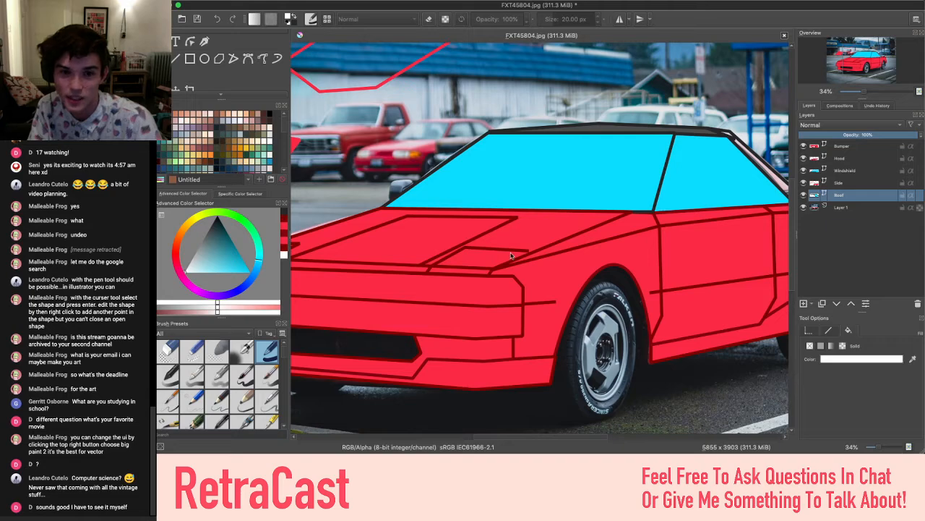
Look over the whole traced car and examine the unfilled rear pillar outline up close
scroll(511, 256, down, 3)
scroll(506, 269, left, 3)
scroll(506, 269, right, 4)
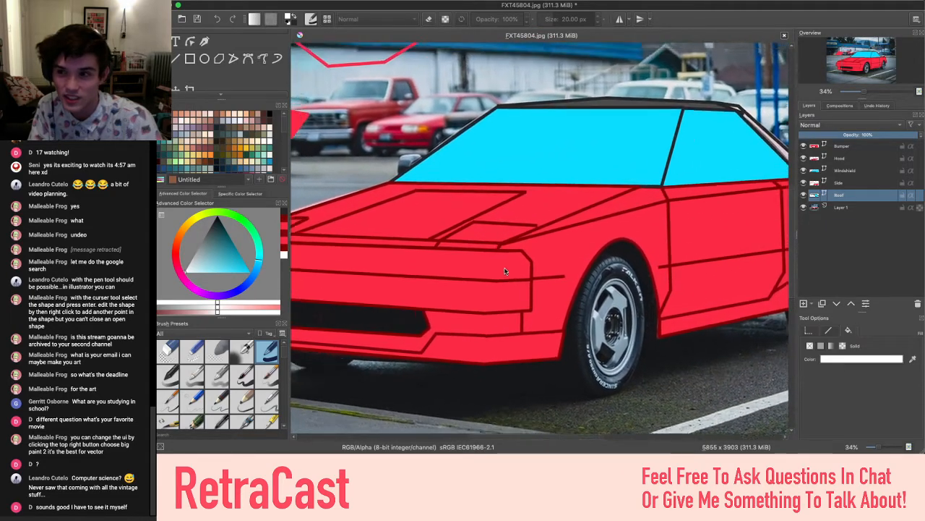
scroll(505, 271, left, 5)
scroll(504, 270, right, 8)
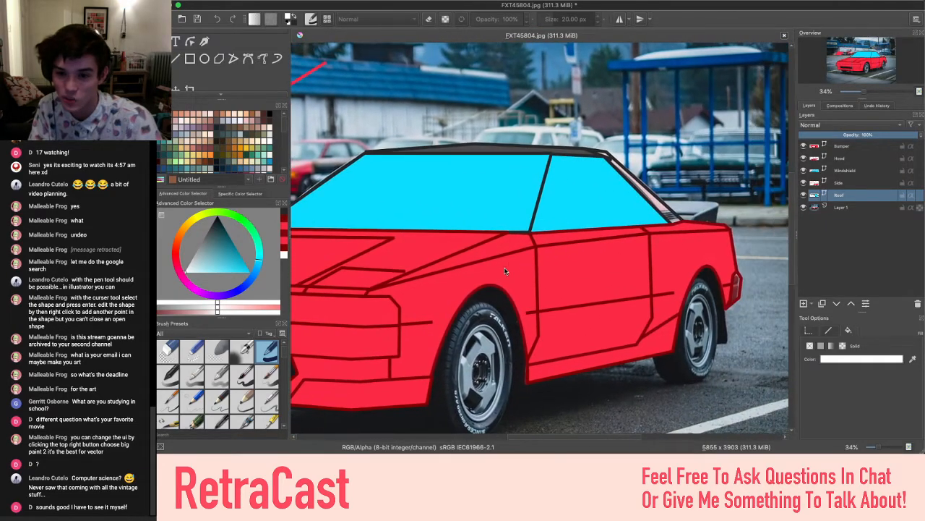
scroll(504, 270, down, 3)
scroll(505, 270, left, 3)
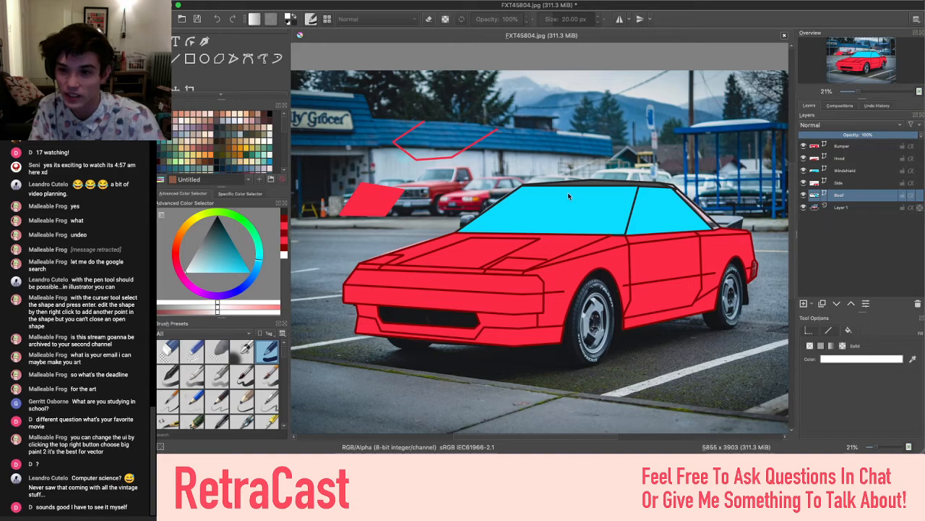
scroll(568, 196, up, 3)
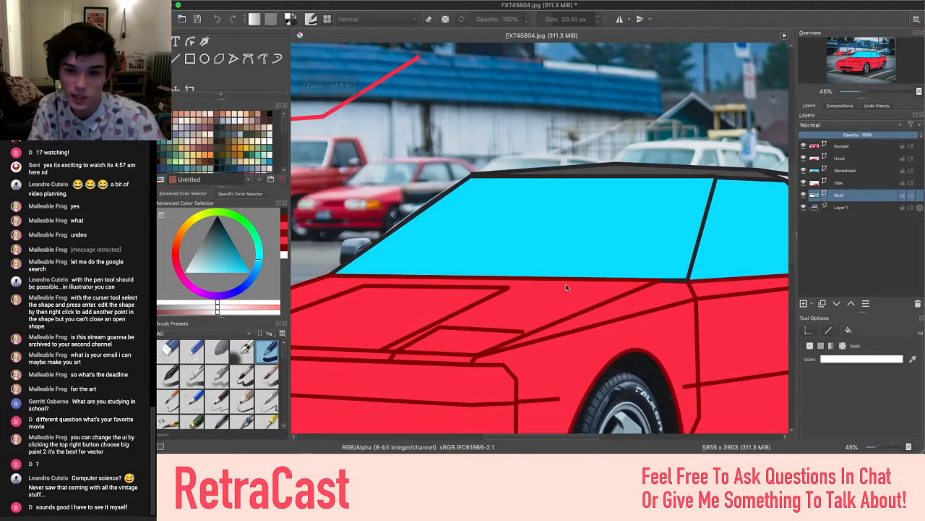
scroll(565, 283, down, 2)
scroll(565, 283, down, 1)
scroll(566, 283, right, 2)
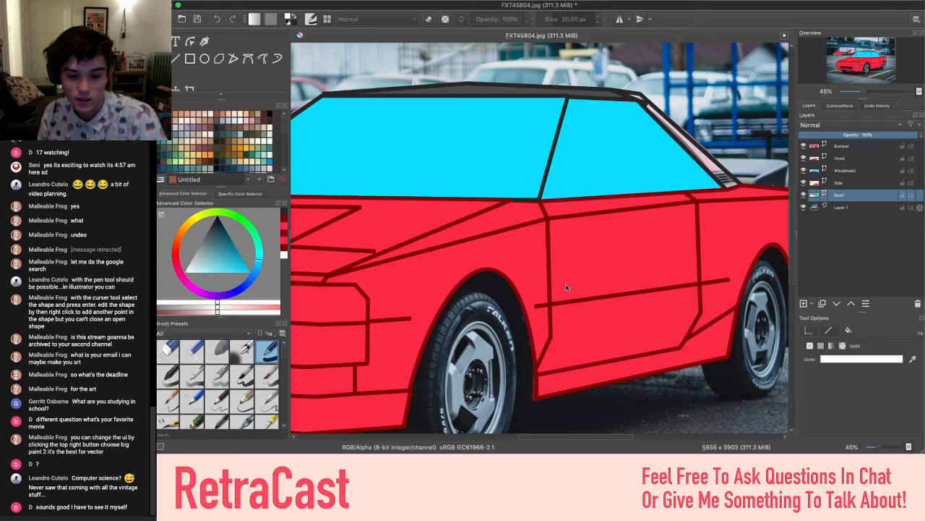
scroll(565, 287, right, 5)
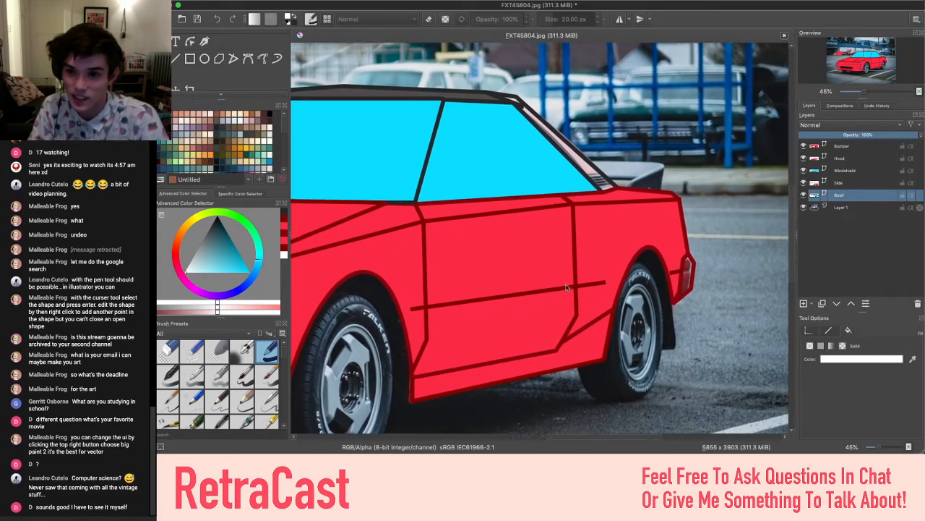
scroll(565, 287, up, 5)
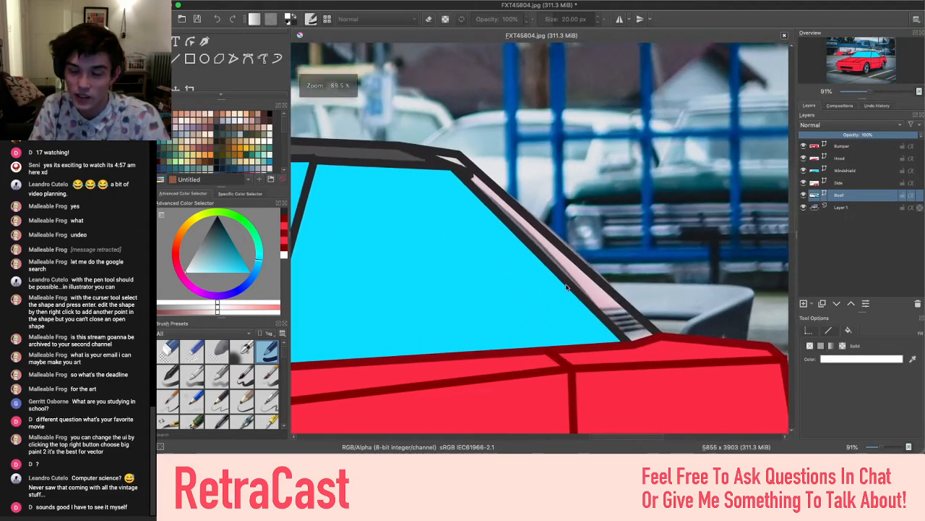
scroll(566, 286, up, 1)
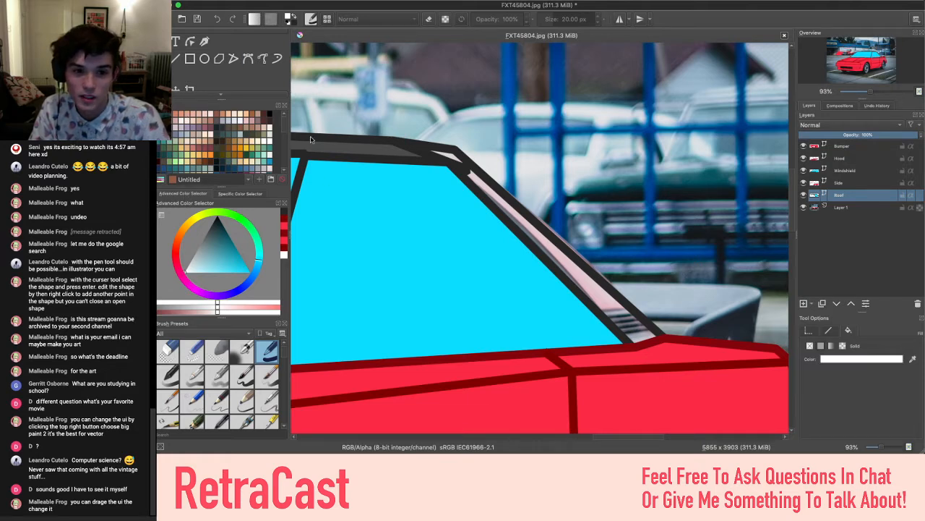
Browse the current palette's color list and the available color palettes without switching the palette
scroll(199, 159, down, 5)
scroll(198, 159, down, 3)
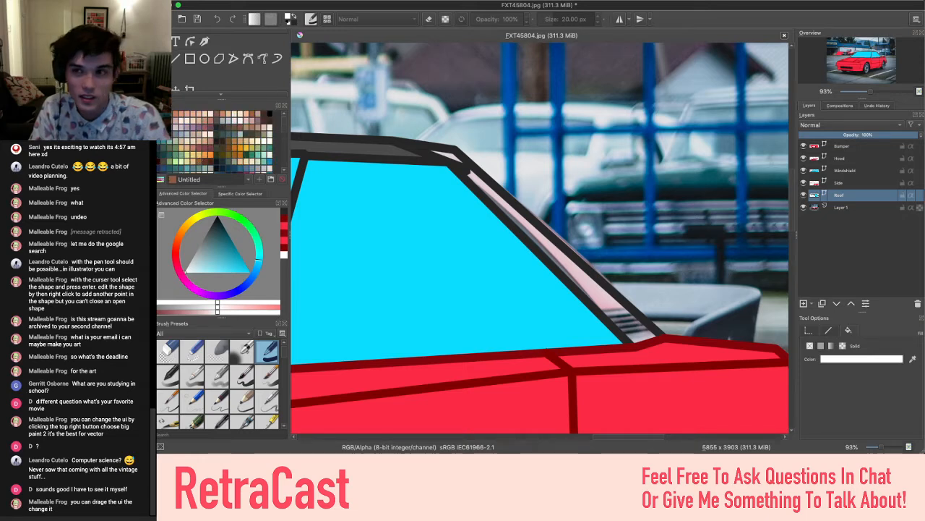
click(162, 180)
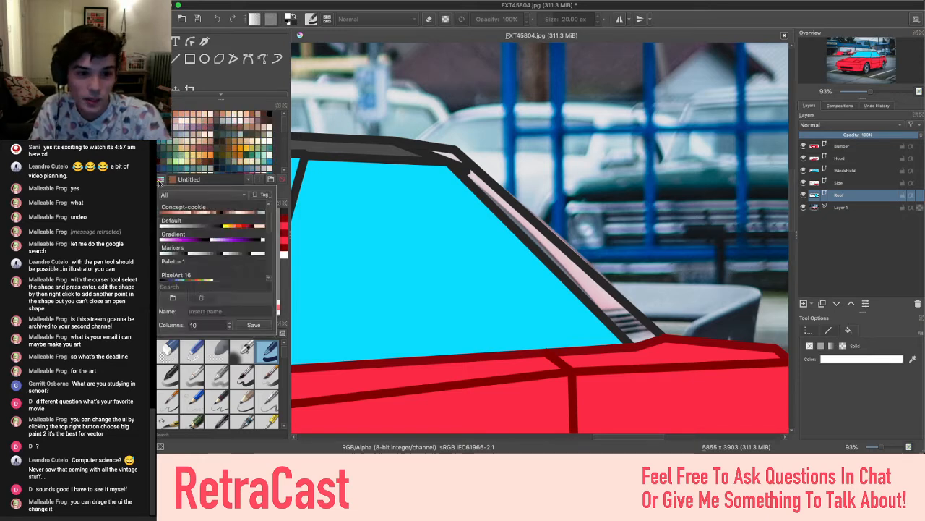
click(162, 180)
click(248, 180)
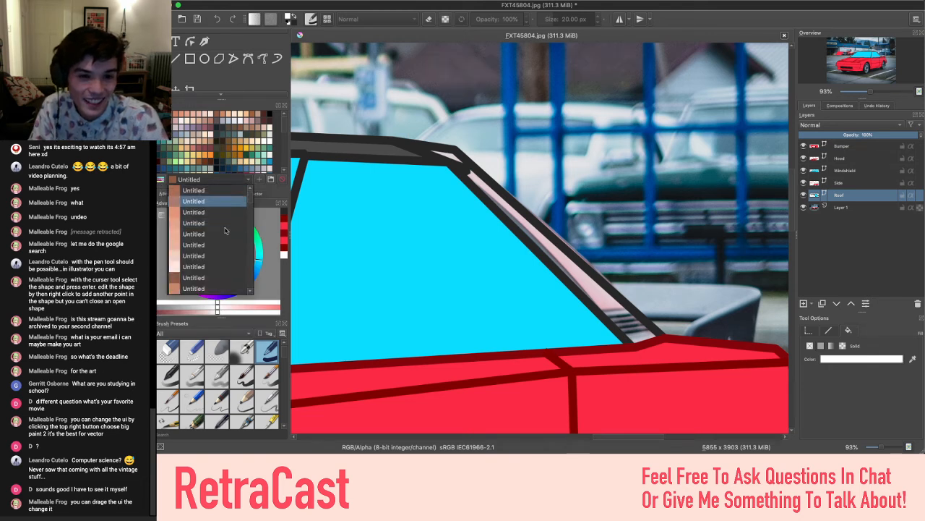
scroll(225, 230, down, 4)
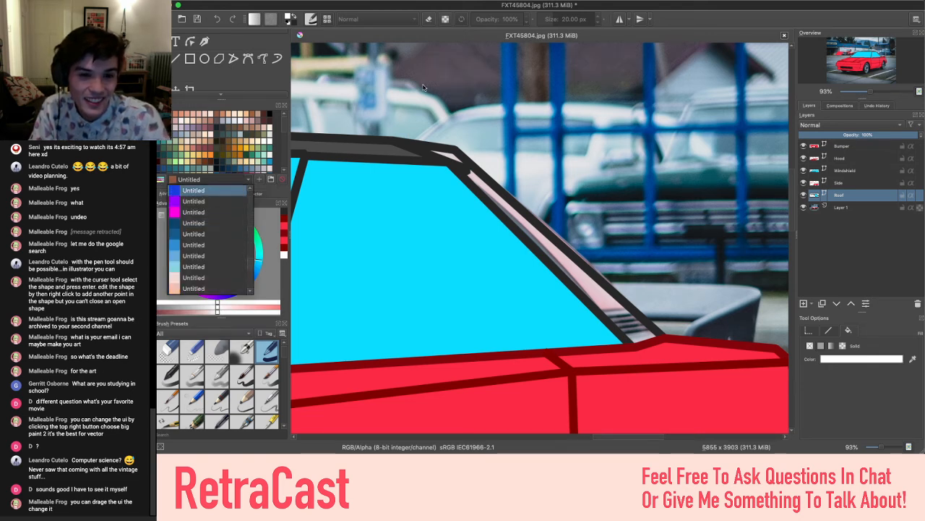
click(199, 219)
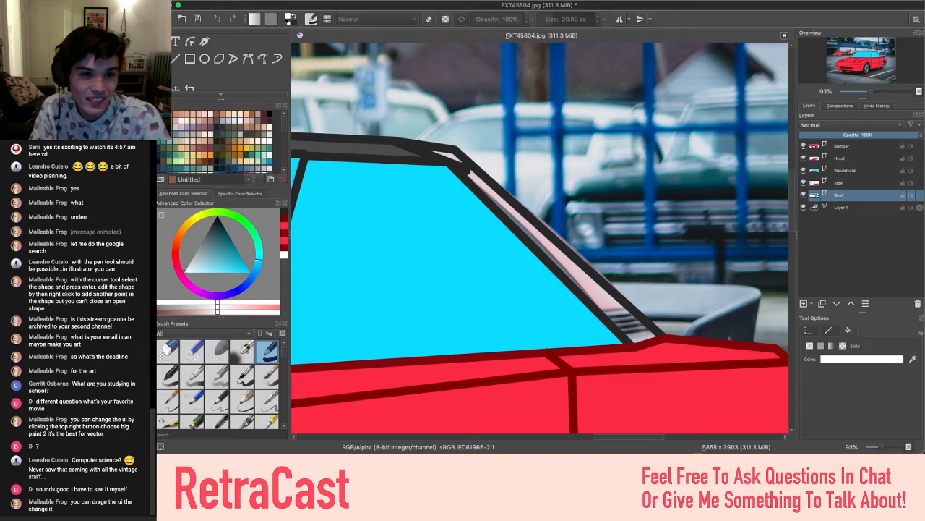
click(165, 182)
scroll(178, 248, down, 3)
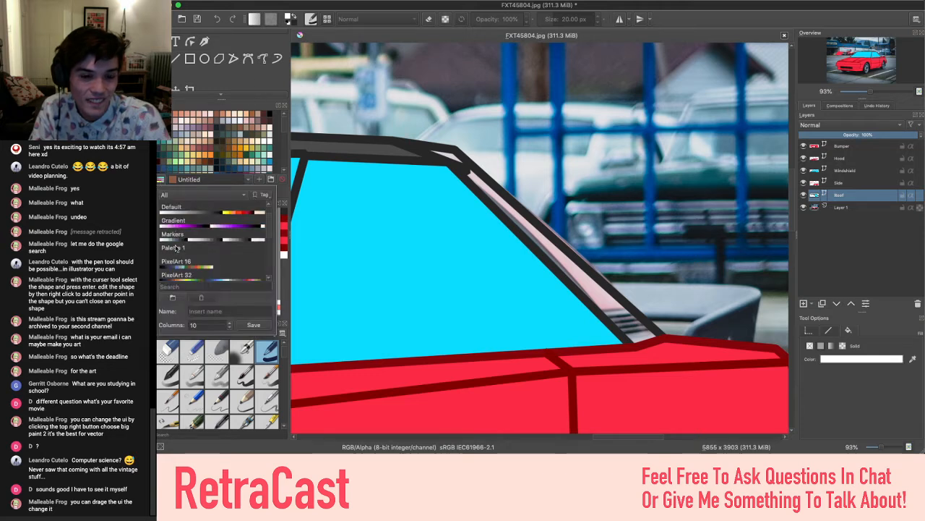
scroll(177, 248, up, 3)
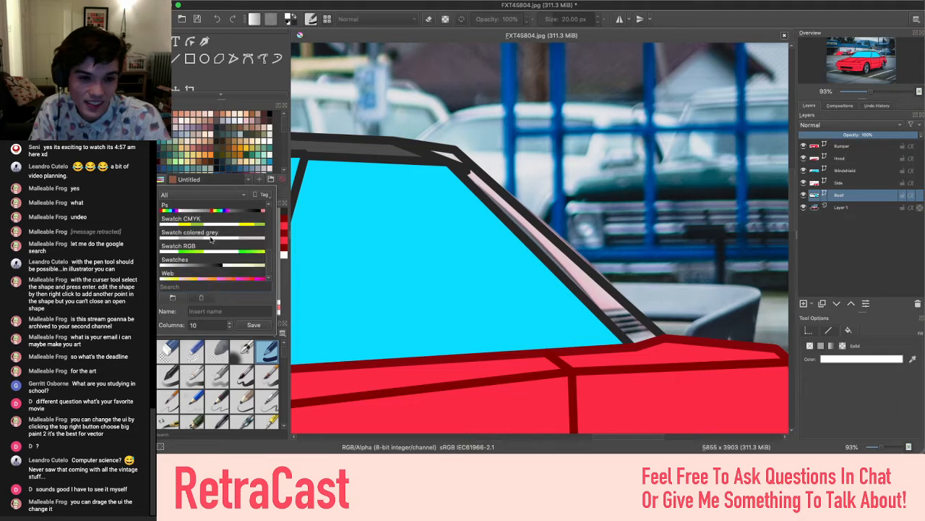
click(162, 179)
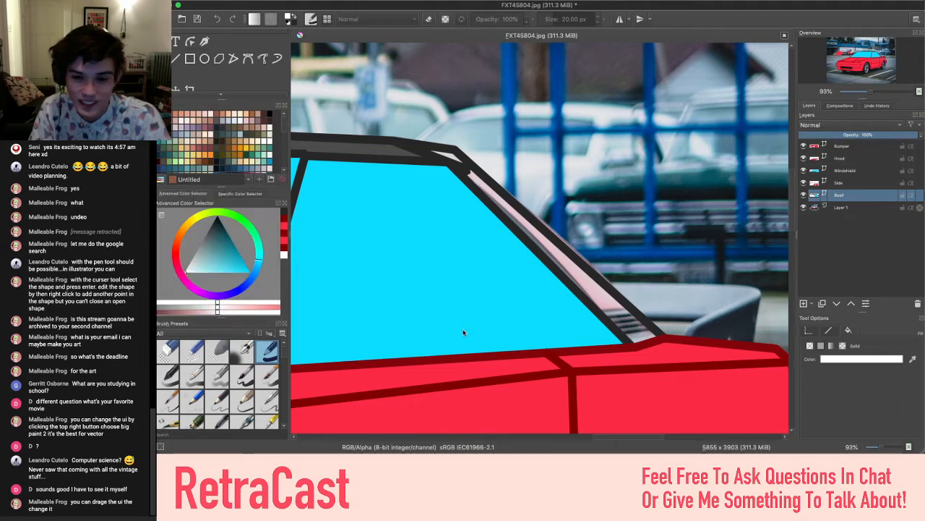
Narrow the docker columns on both sides of the canvas to enlarge the drawing area
scroll(555, 247, down, 4)
scroll(555, 249, down, 2)
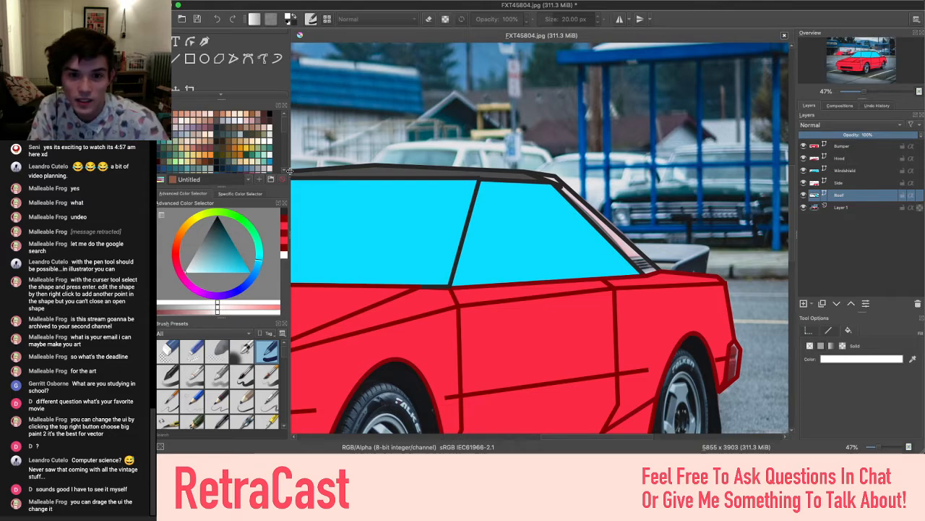
drag(288, 170, 214, 169)
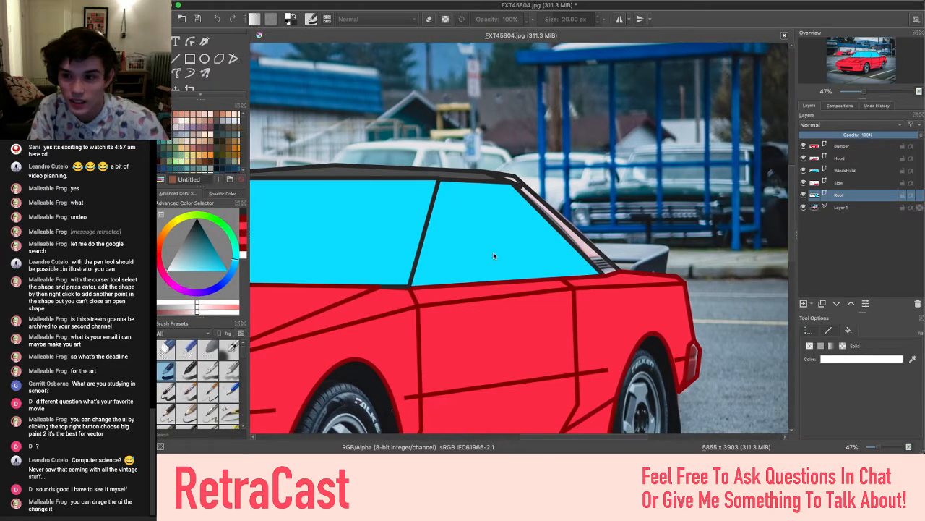
scroll(494, 251, left, 4)
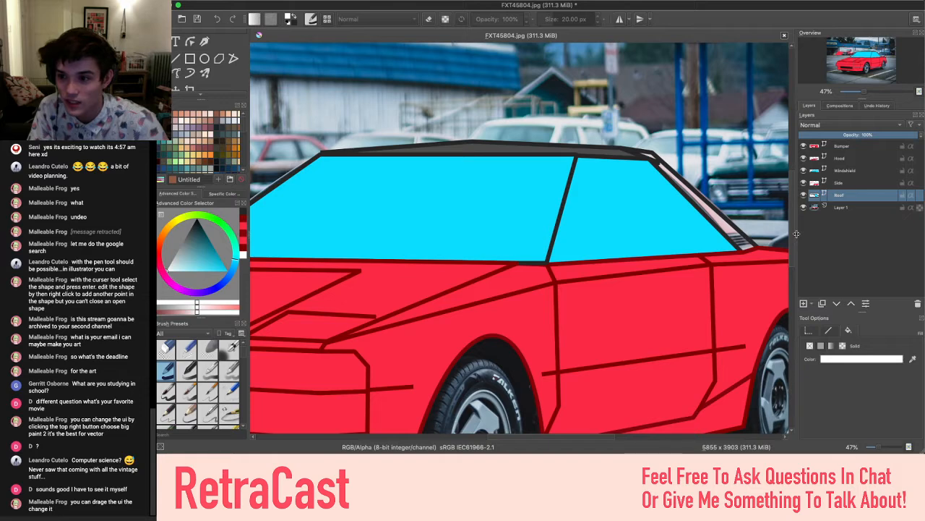
drag(793, 236, 804, 236)
Give the rear pillar shape behind the side window a solid fill in the car body's recent red
scroll(611, 313, right, 4)
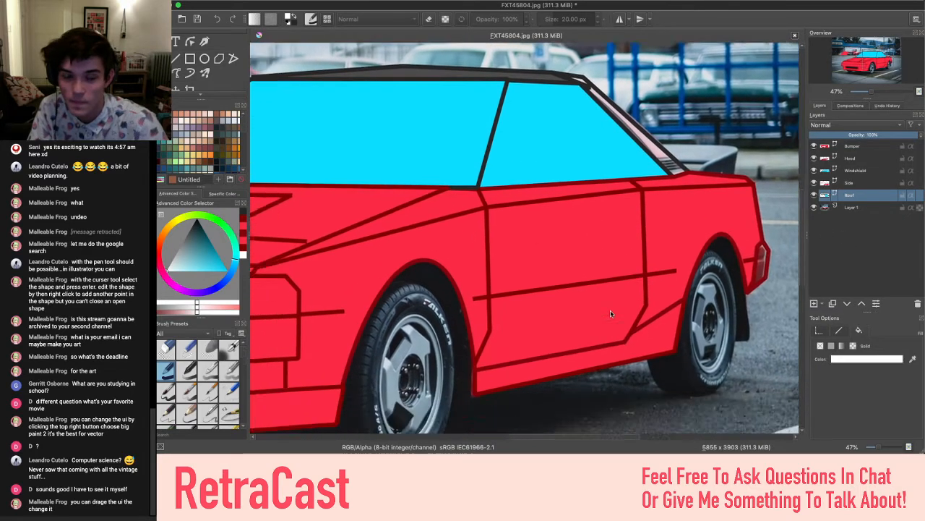
scroll(571, 267, up, 2)
scroll(556, 254, right, 2)
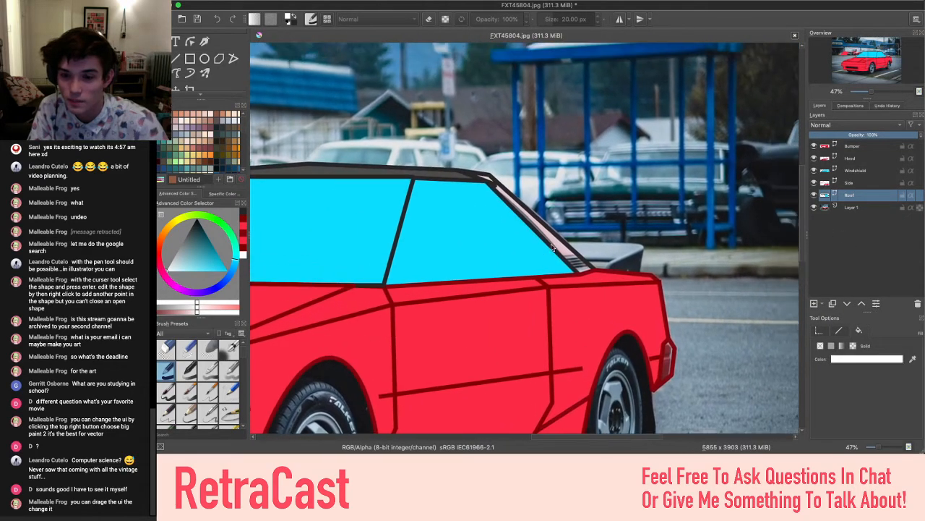
click(563, 244)
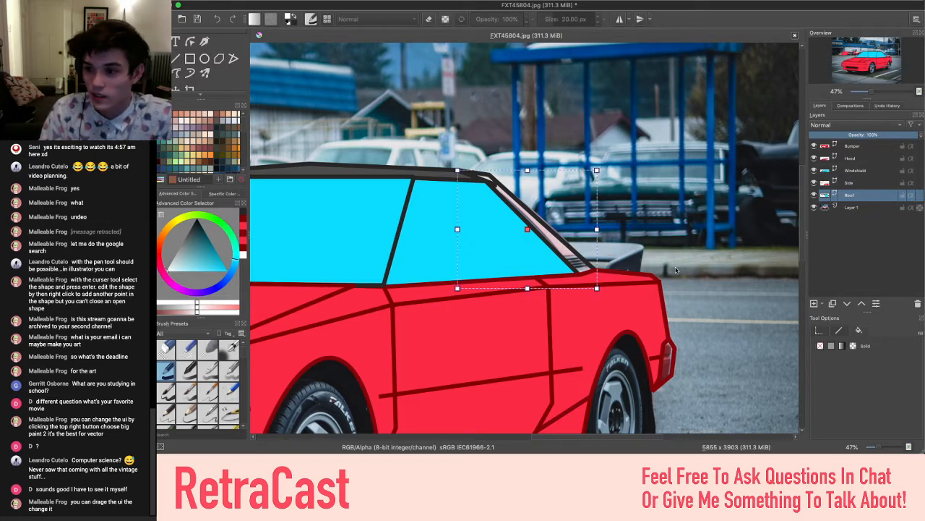
click(832, 346)
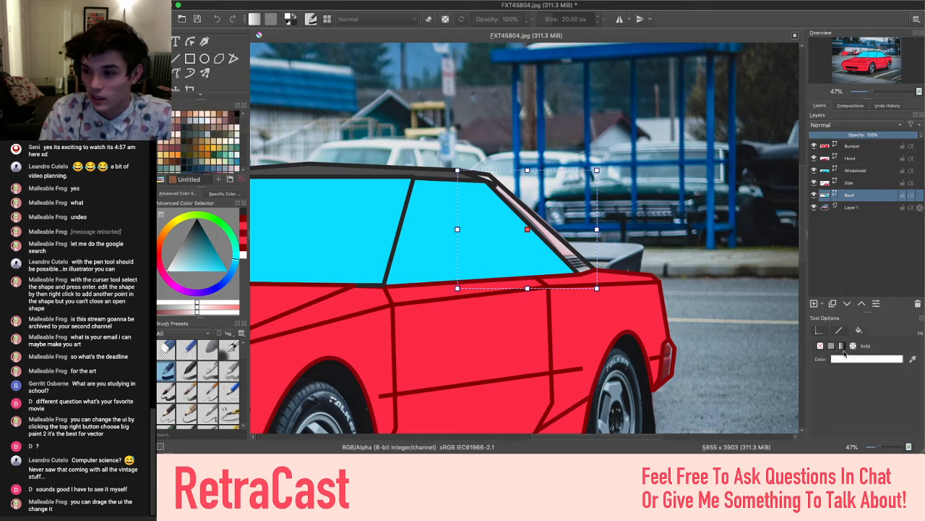
click(868, 358)
click(871, 373)
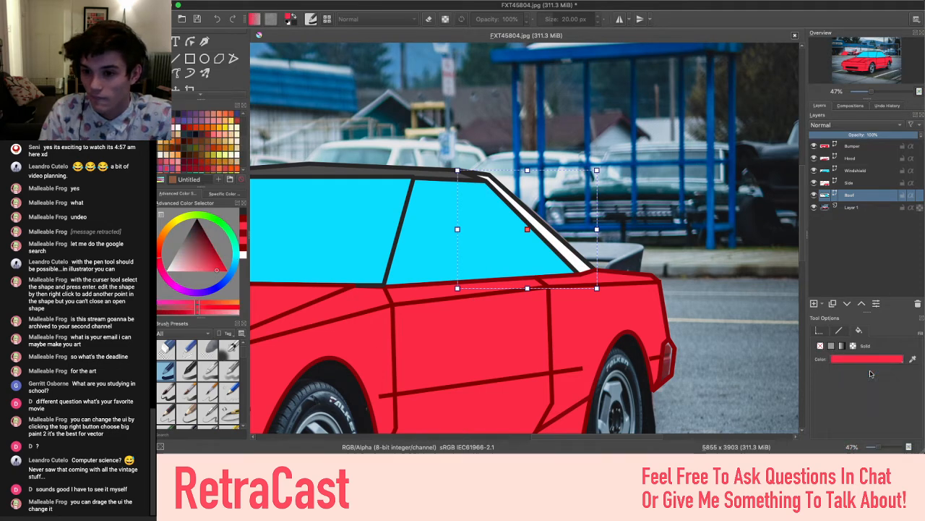
scroll(502, 330, down, 4)
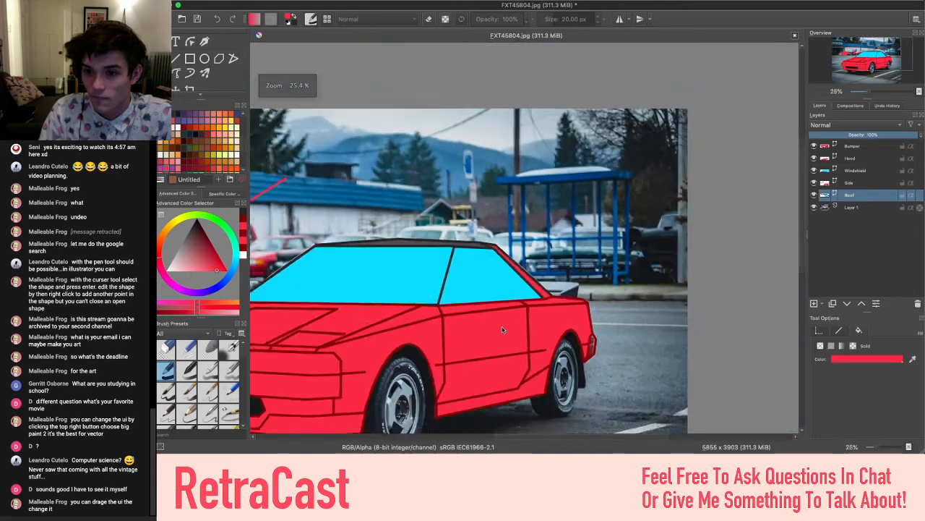
scroll(506, 318, up, 2)
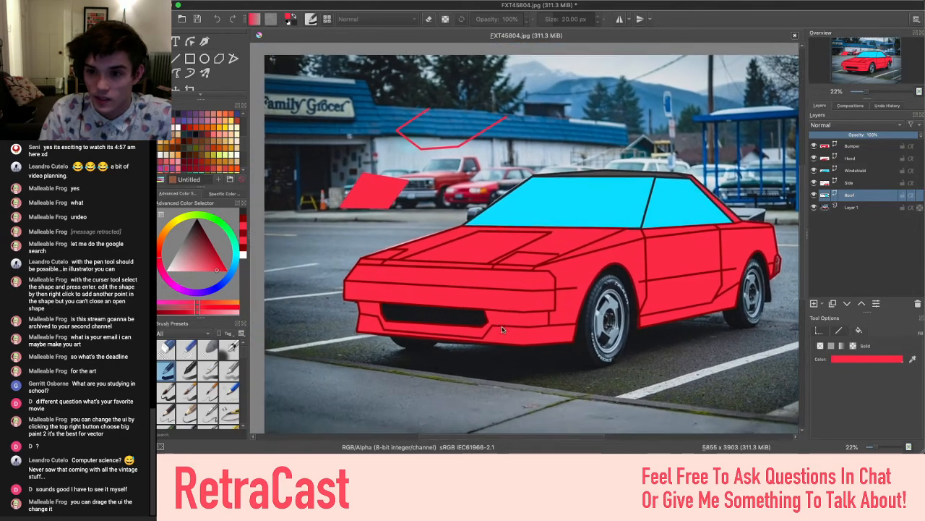
scroll(569, 165, up, 4)
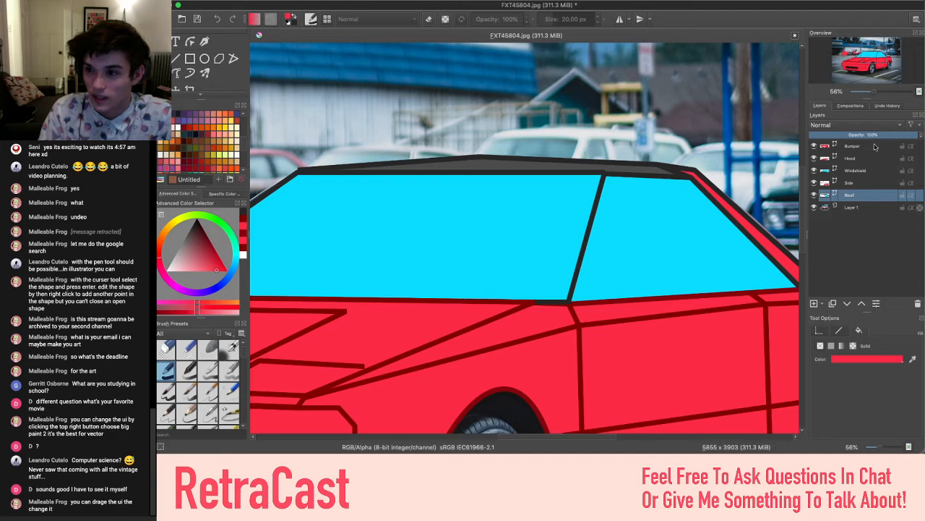
Lower the Roof layer's opacity to 20% to check the photo underneath, and restore it to 100%
drag(874, 131, 831, 132)
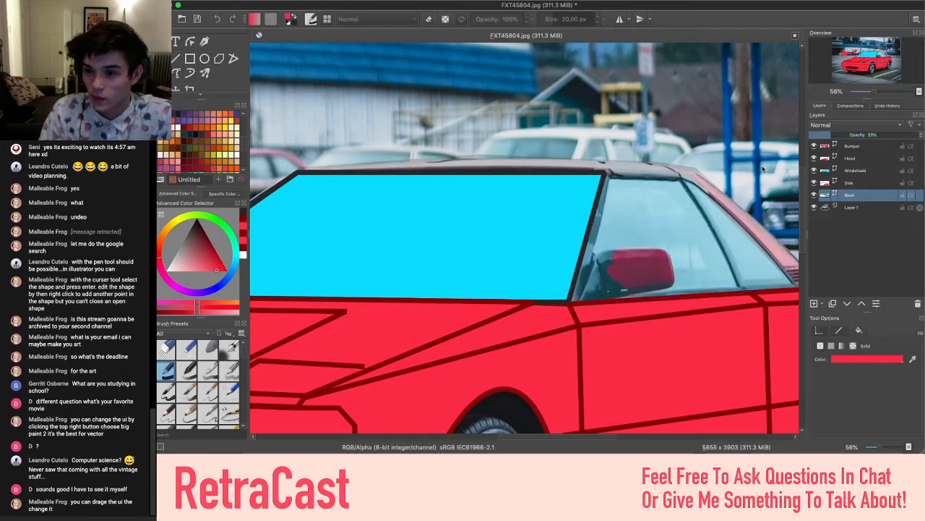
scroll(652, 225, right, 3)
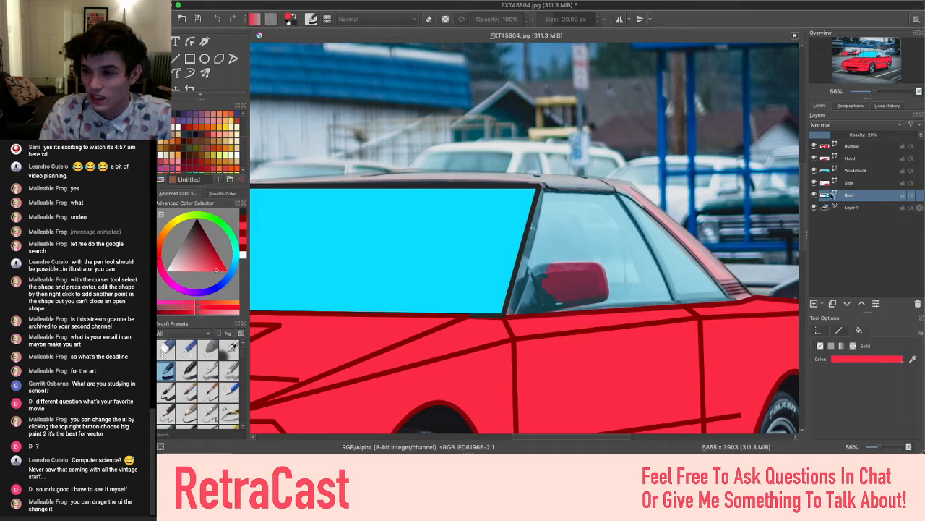
drag(845, 136, 920, 135)
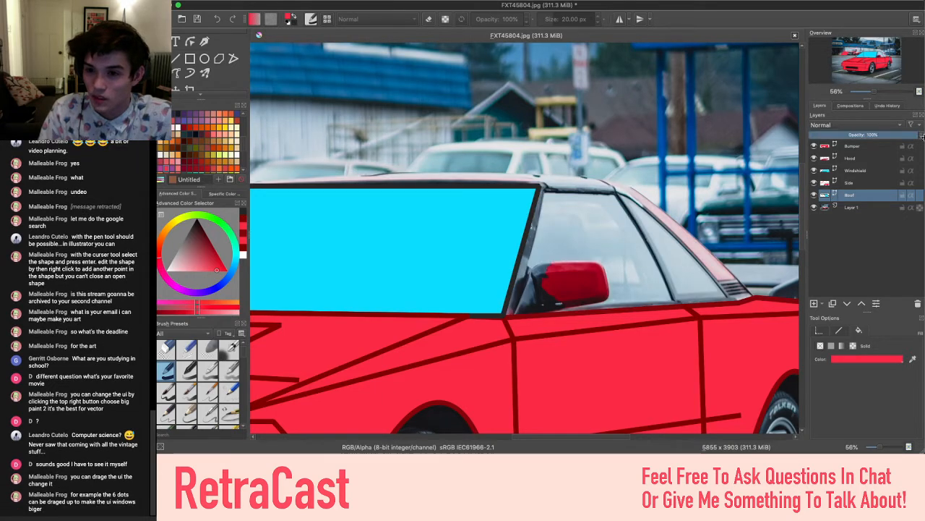
click(591, 271)
scroll(591, 272, left, 5)
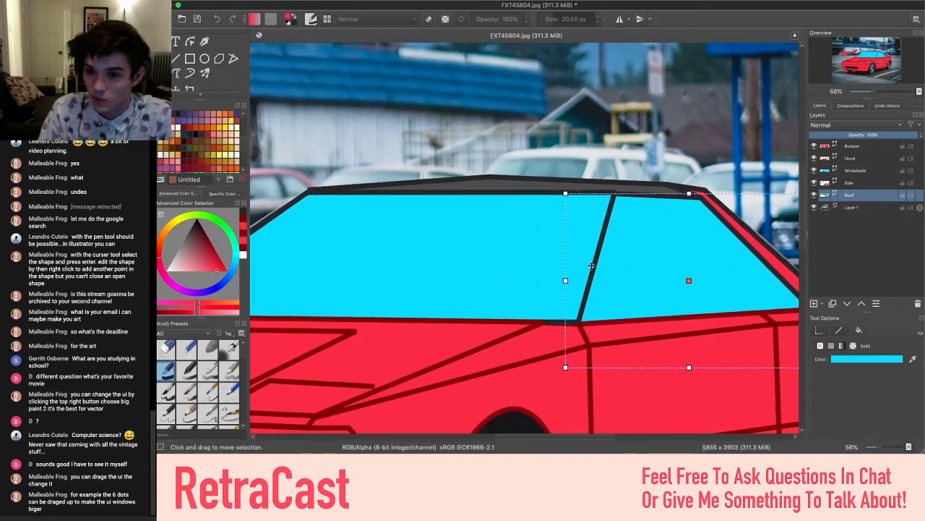
click(613, 137)
scroll(613, 137, down, 5)
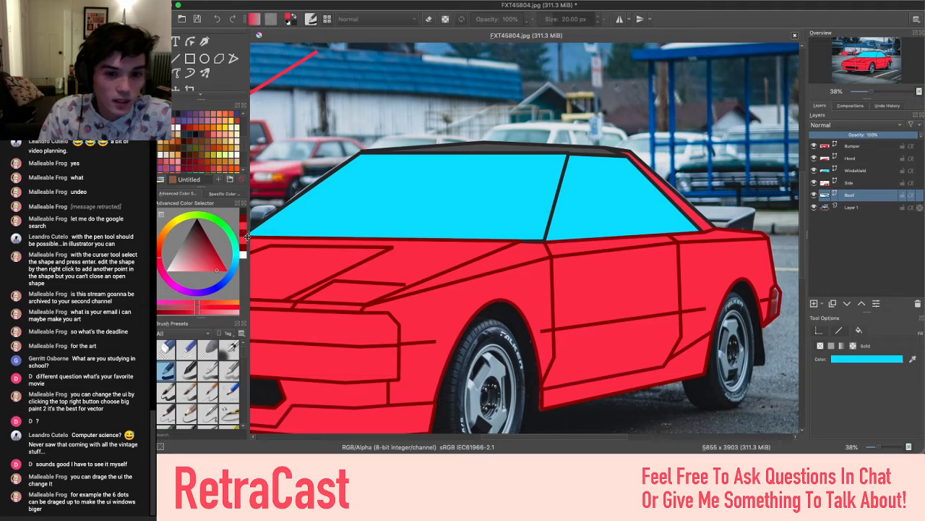
mouse_move(249, 236)
mouse_down()
mouse_move(317, 233)
mouse_move(250, 228)
mouse_up()
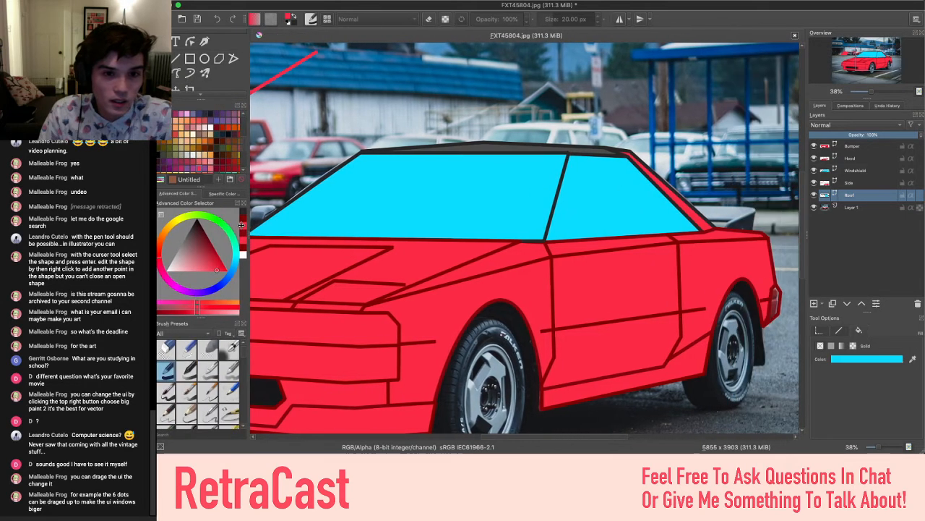
mouse_move(199, 100)
mouse_down()
mouse_move(195, 91)
mouse_move(201, 100)
mouse_up()
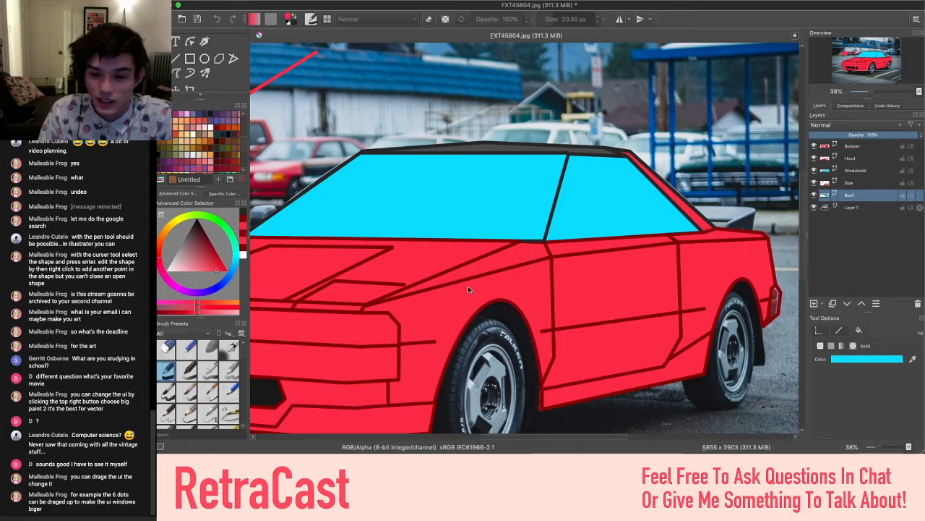
scroll(469, 288, down, 2)
scroll(469, 288, right, 3)
scroll(468, 288, up, 2)
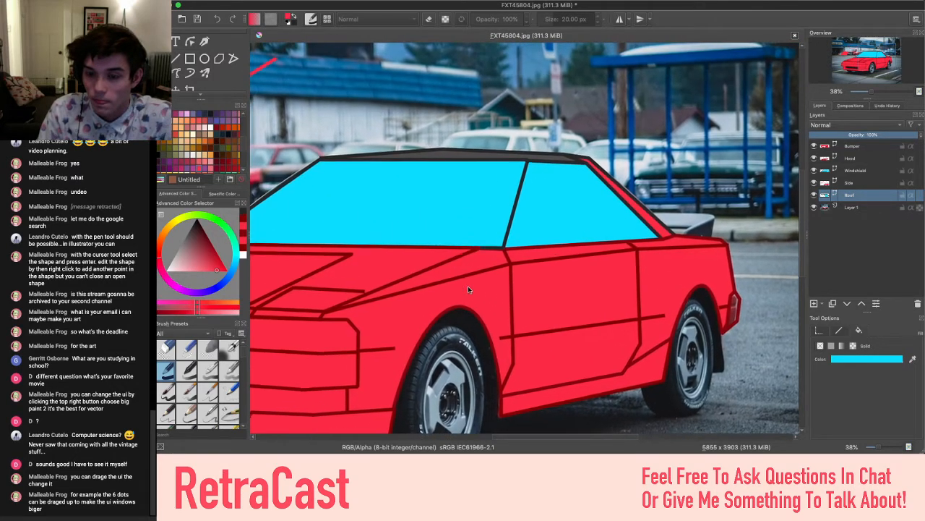
scroll(468, 289, up, 1)
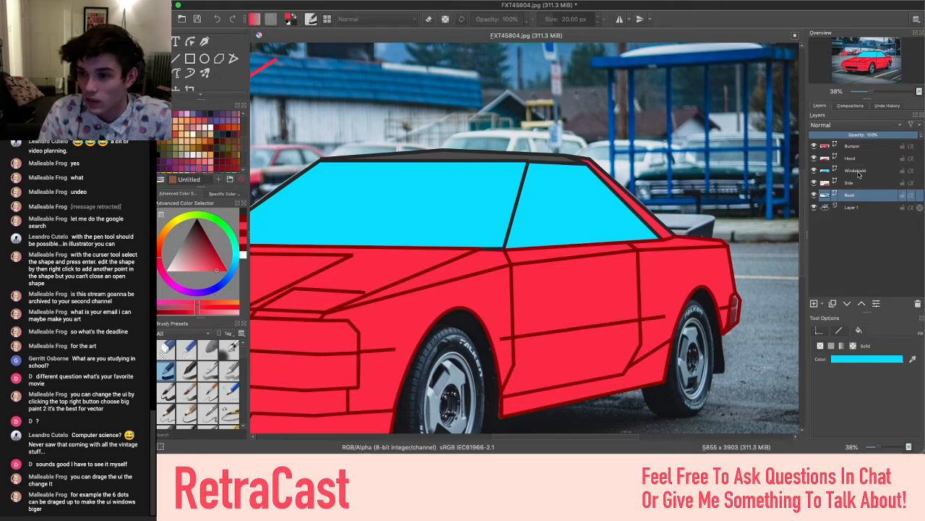
Move the Windshield layer below the Side layer and check the overlap on the whole car
drag(859, 174, 859, 191)
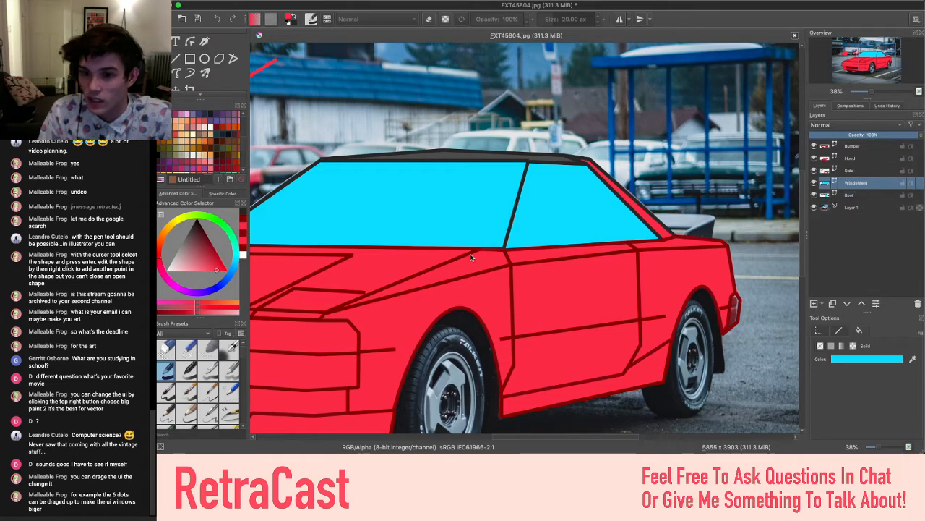
scroll(498, 255, up, 4)
scroll(496, 253, down, 5)
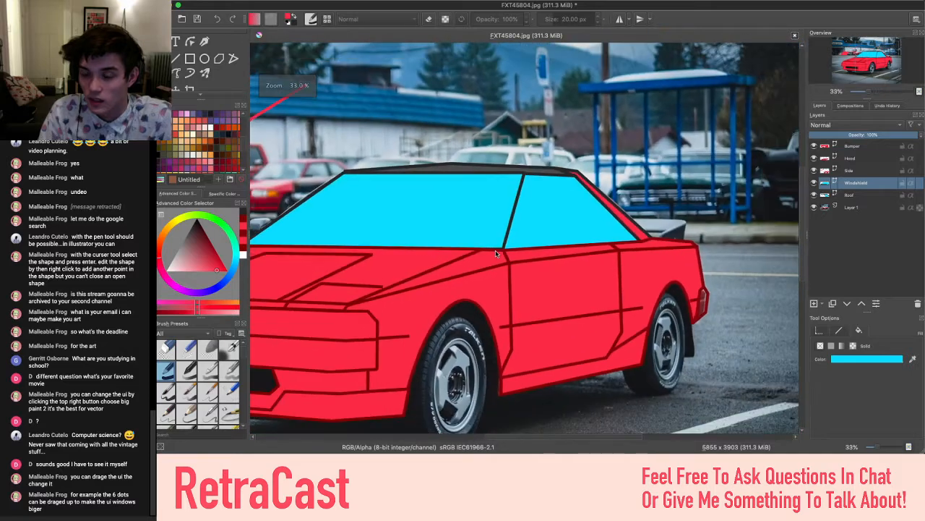
scroll(496, 253, down, 4)
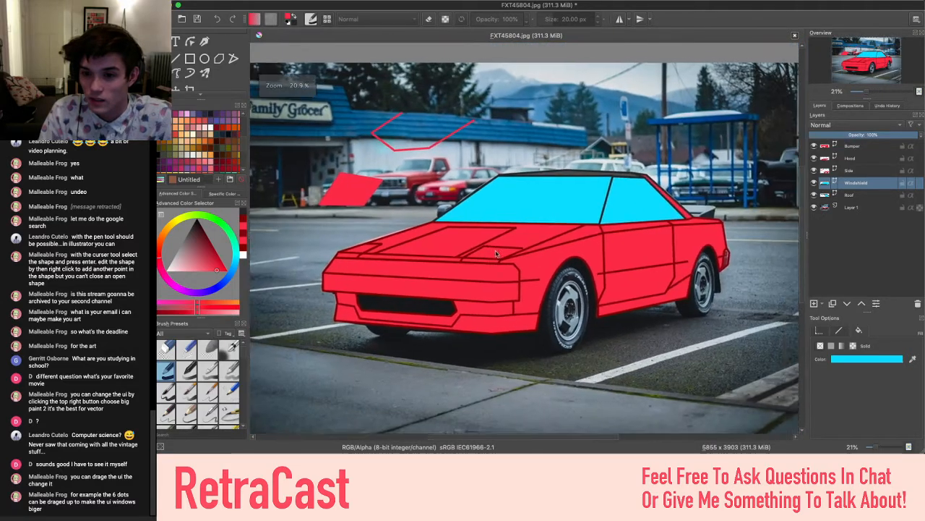
scroll(496, 254, up, 2)
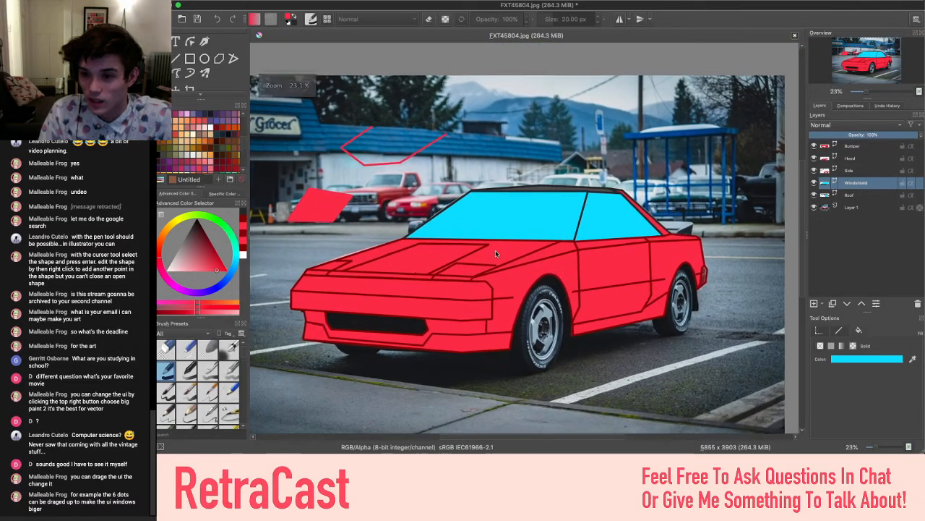
scroll(496, 253, up, 2)
scroll(496, 253, down, 1)
scroll(496, 253, up, 4)
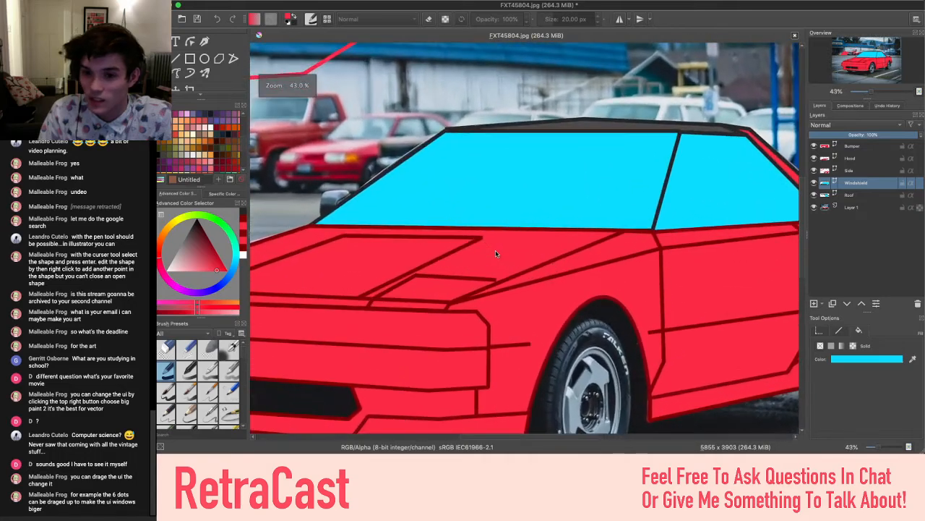
Fill the tail light shape on the Side layer with the car body's recent red
scroll(496, 253, right, 5)
scroll(496, 253, up, 2)
scroll(496, 253, up, 3)
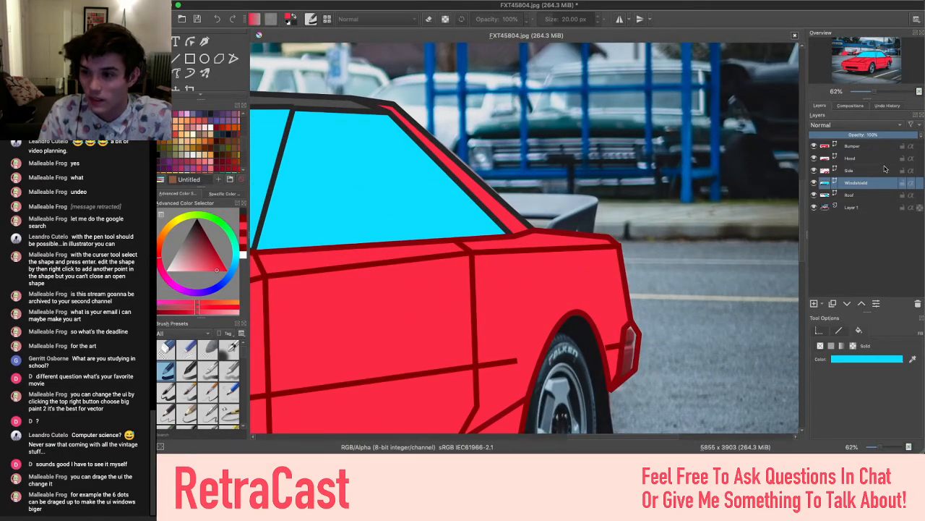
click(882, 169)
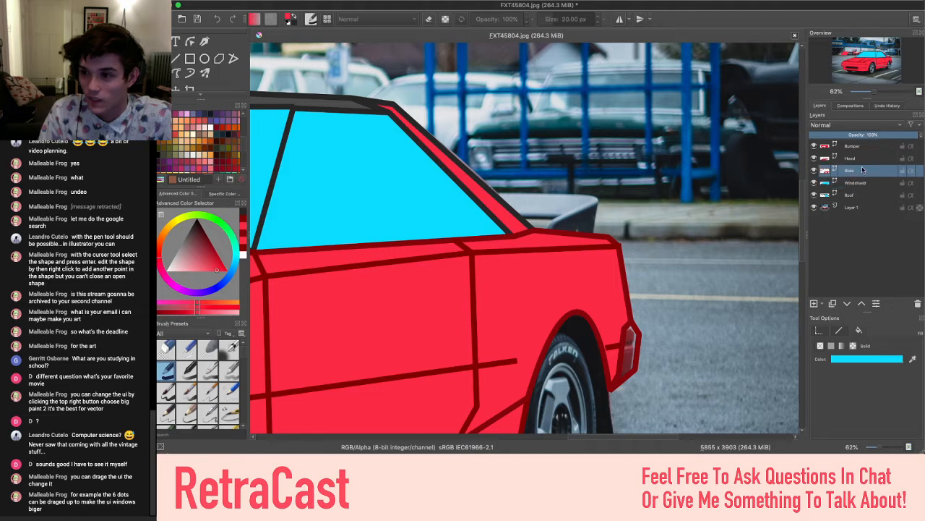
click(642, 345)
click(877, 358)
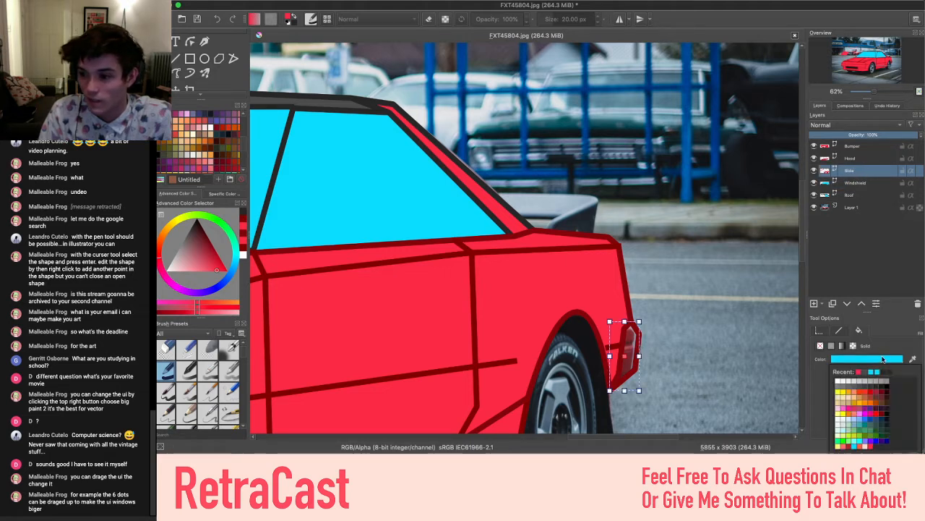
click(857, 372)
click(722, 367)
scroll(722, 368, down, 5)
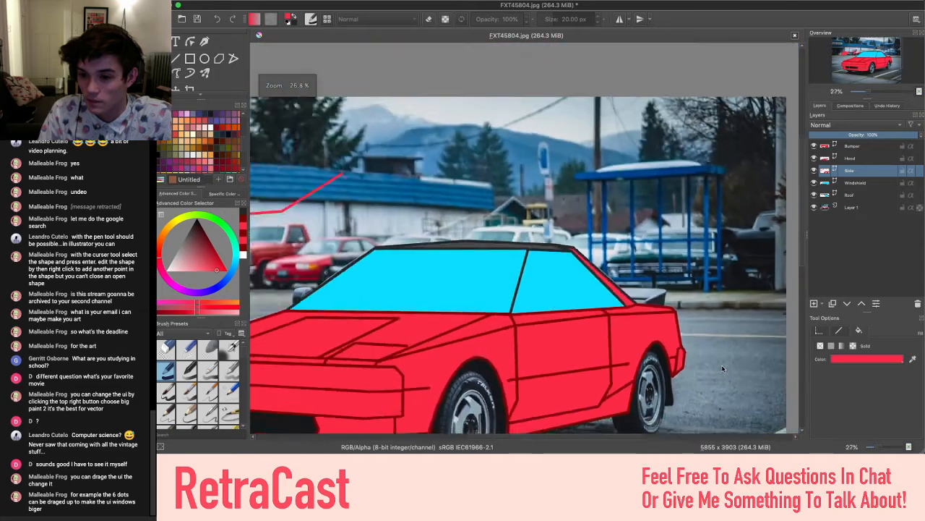
scroll(722, 364, down, 2)
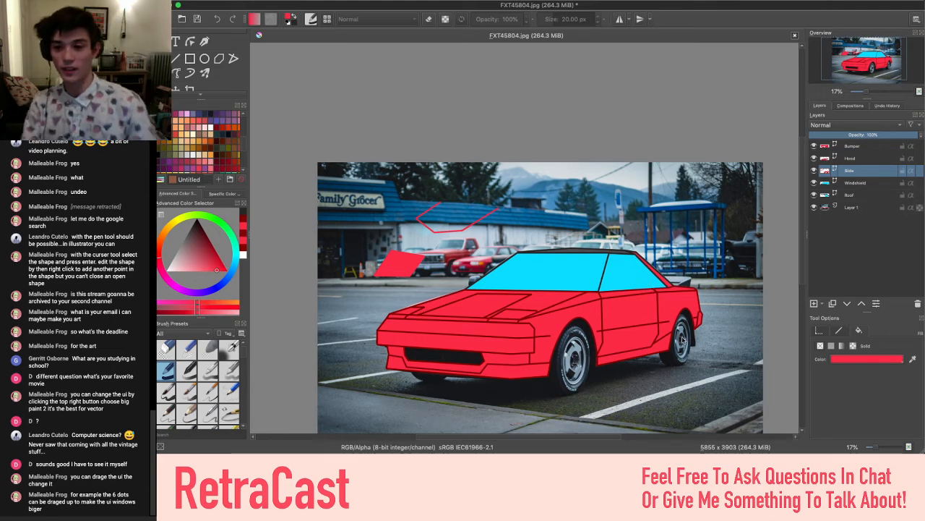
Look over the car's side and wheels and examine the untraced rear spoiler up close
scroll(682, 340, up, 5)
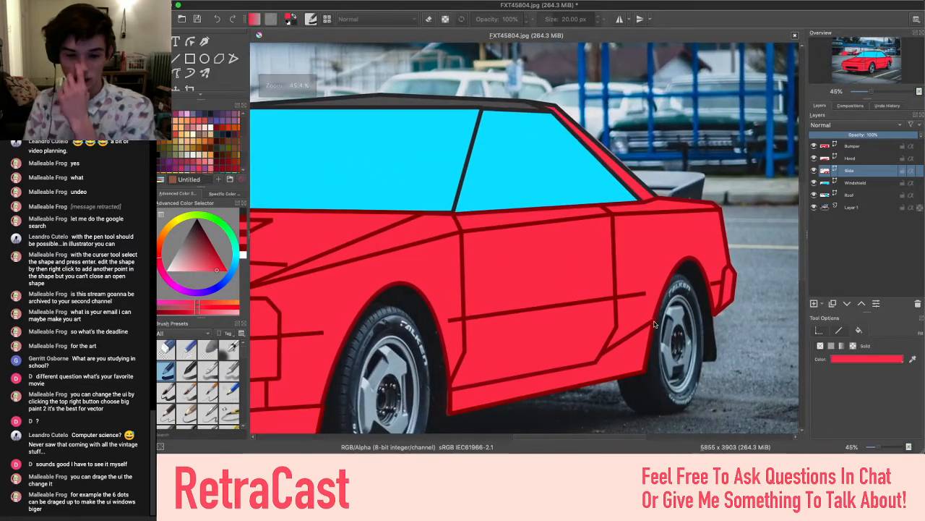
scroll(521, 313, down, 3)
scroll(415, 341, left, 1)
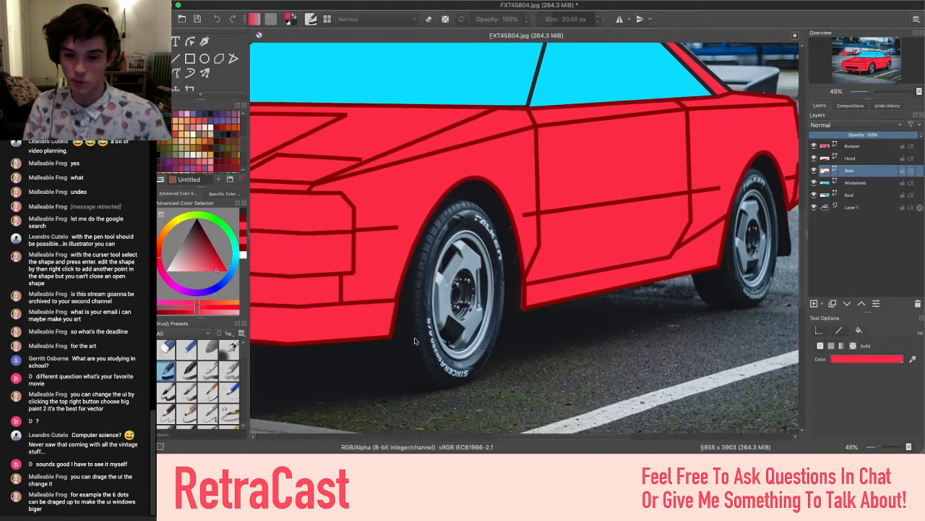
scroll(415, 340, left, 1)
scroll(659, 231, right, 3)
scroll(660, 232, up, 3)
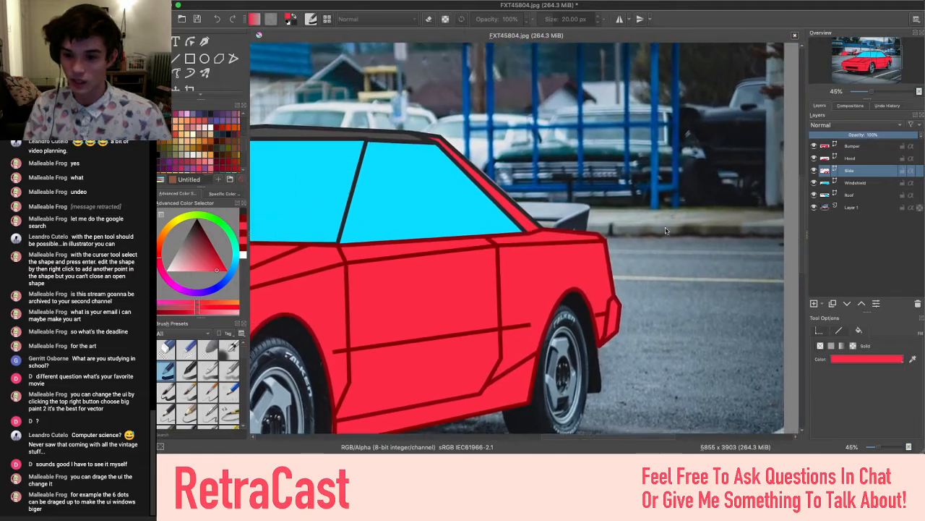
scroll(546, 256, up, 4)
scroll(546, 256, up, 1)
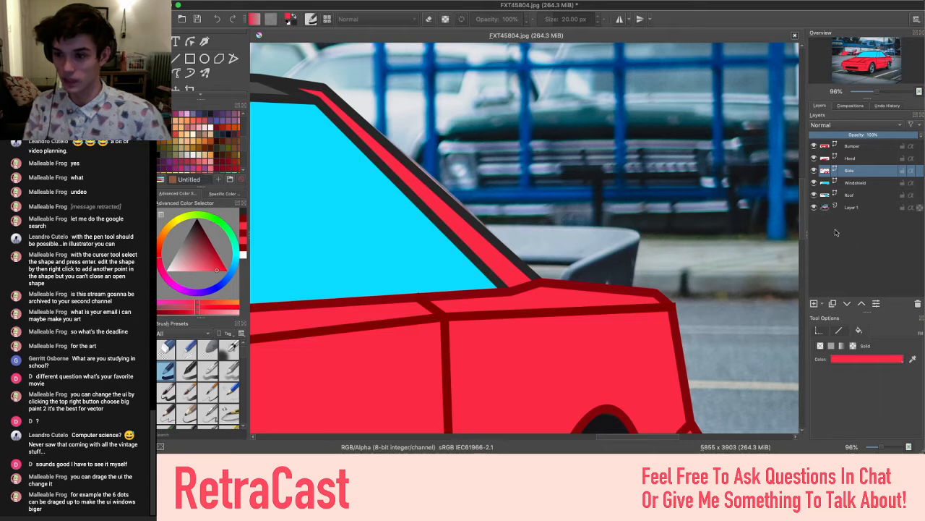
Add a vector layer named "spoiler" directly above the Side layer and activate the Polyline tool for tracing
click(823, 304)
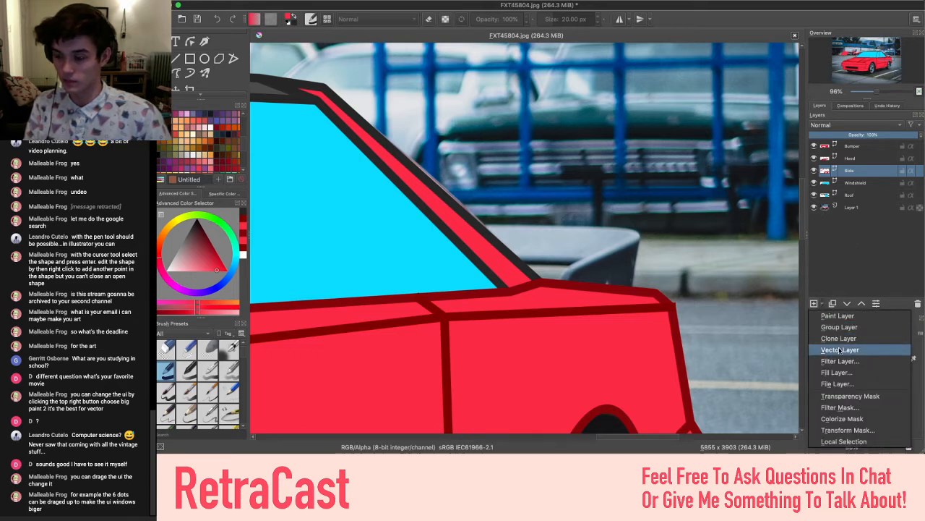
click(840, 350)
double_click(854, 170)
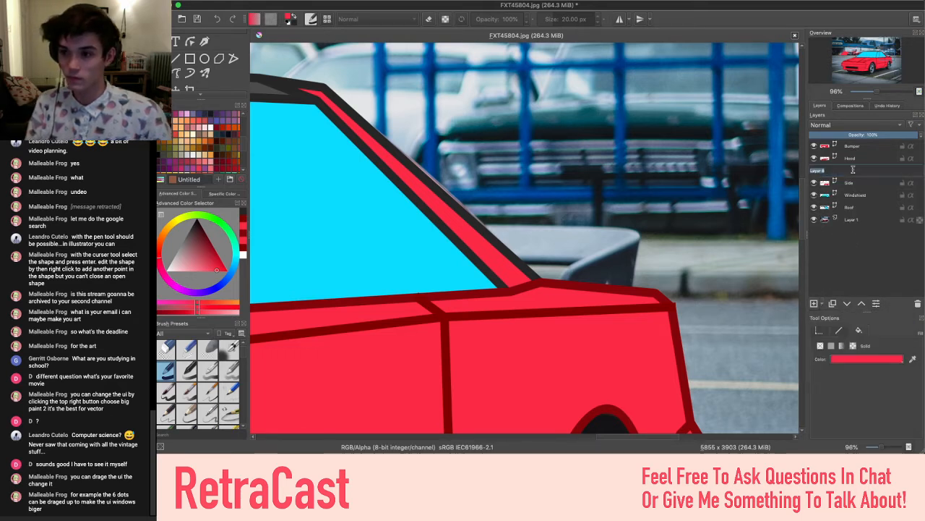
text(spoiler)
key(Return)
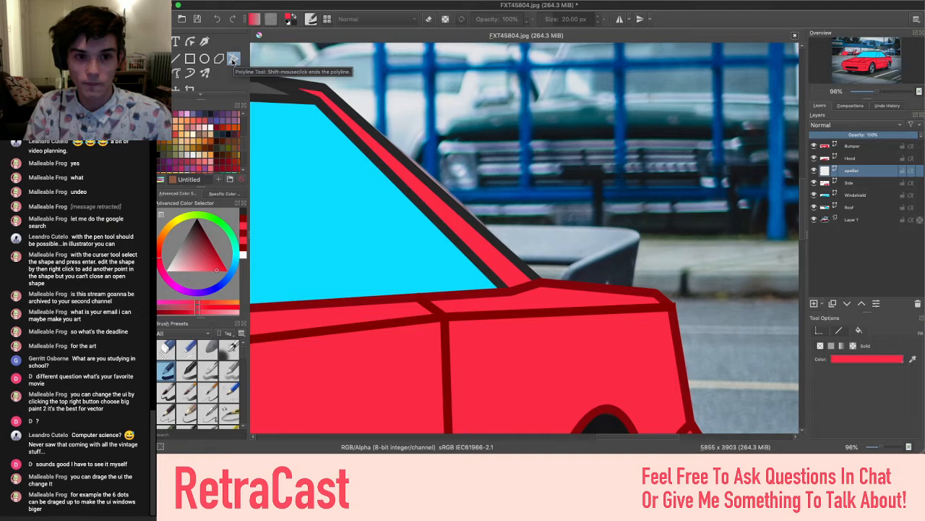
click(233, 59)
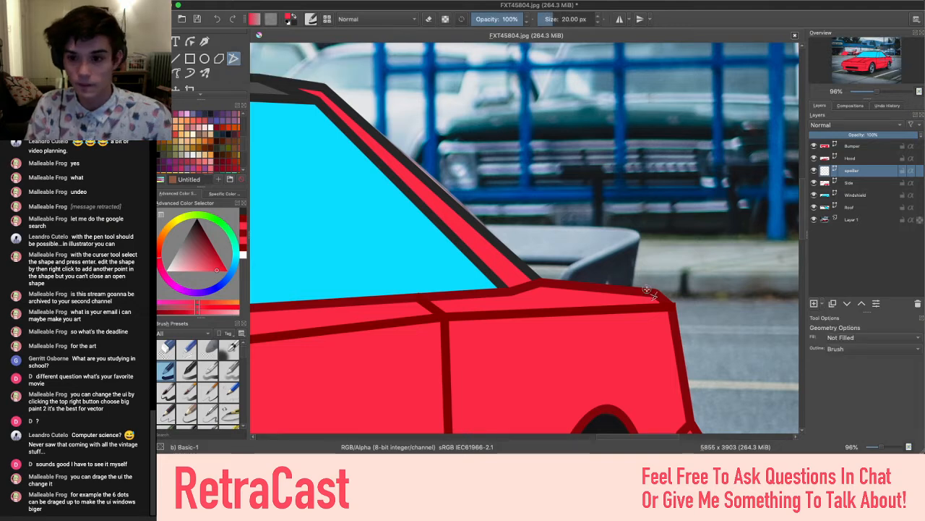
Sample the dark red of the car body's outline as the drawing colour for the spoiler
ctrl+click(622, 284)
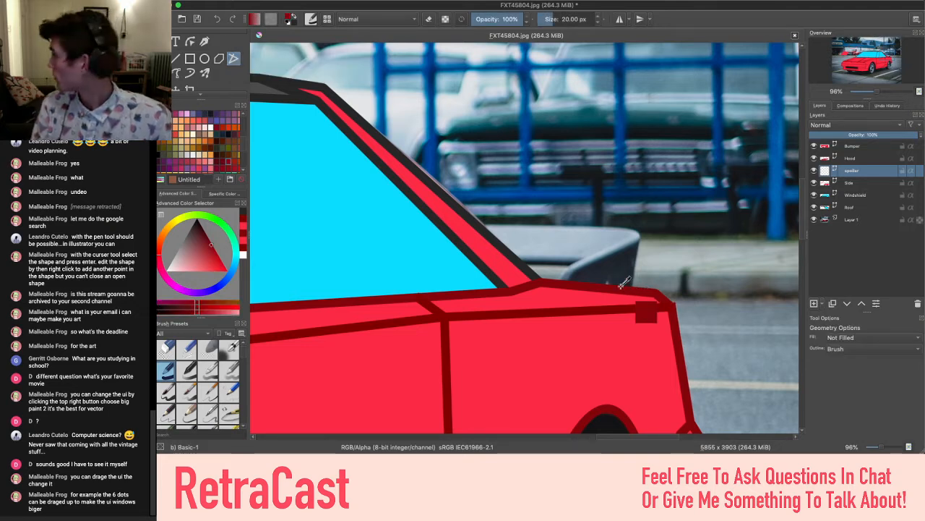
ctrl+click(475, 256)
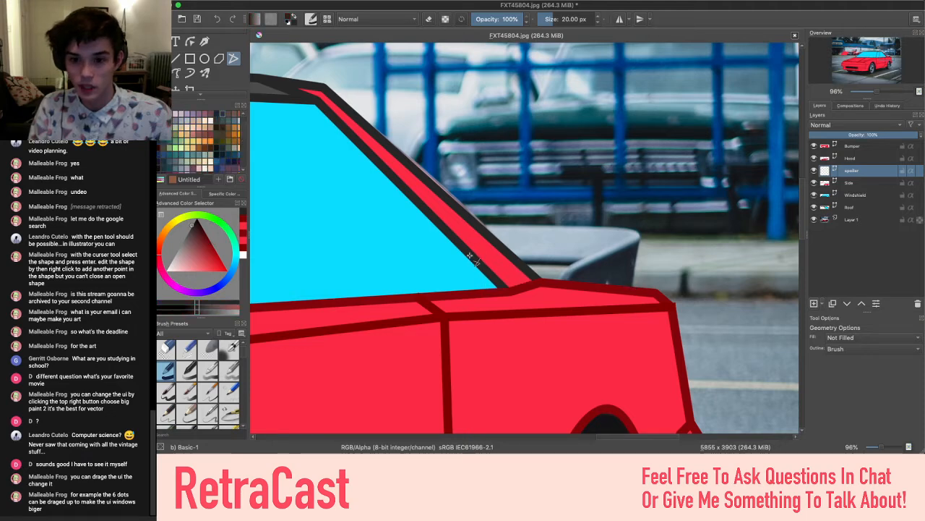
ctrl+click(654, 295)
scroll(611, 280, down, 2)
scroll(612, 280, right, 3)
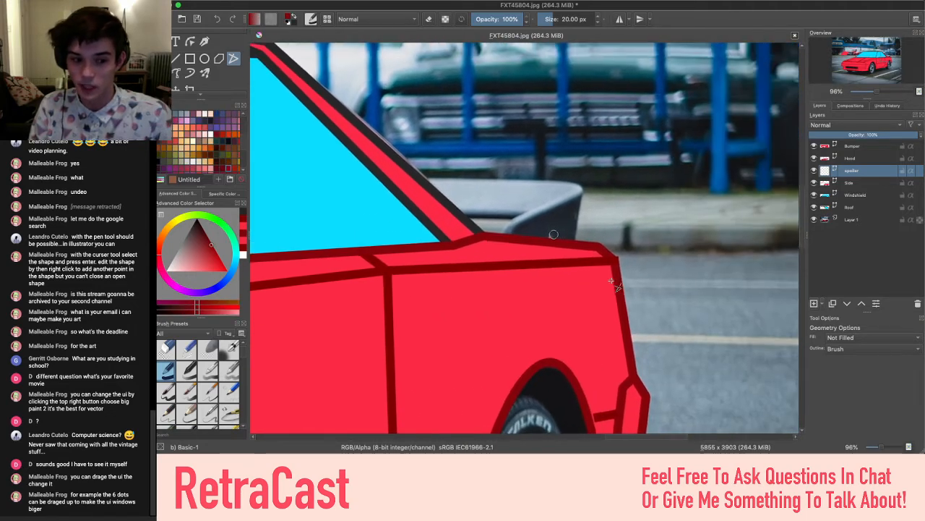
scroll(612, 281, up, 3)
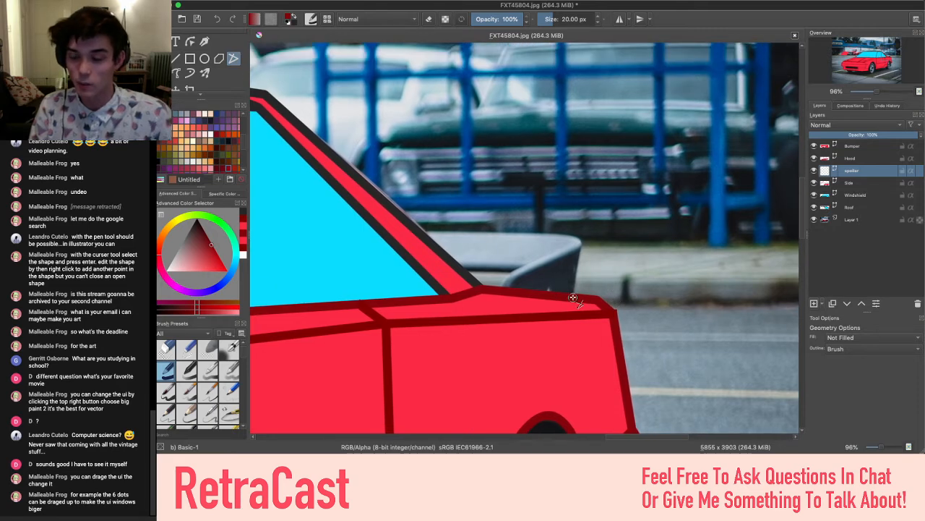
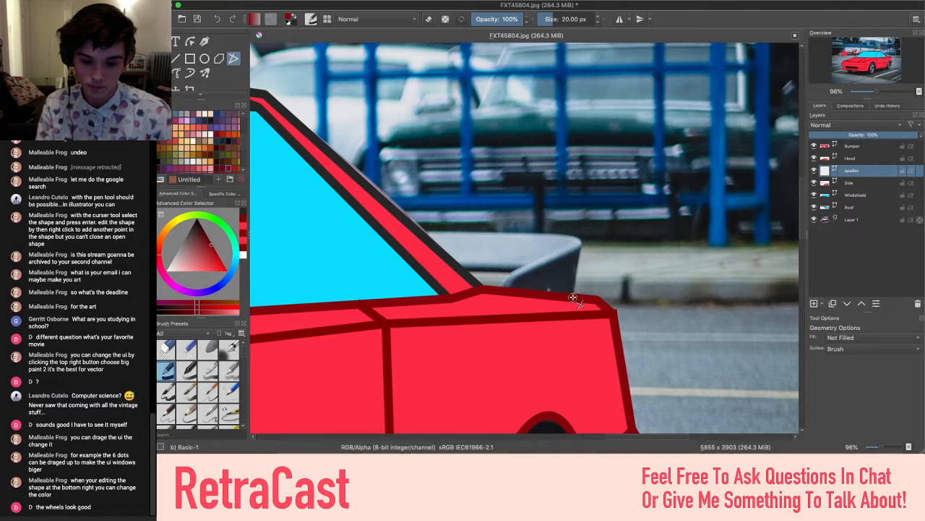
Look over the wheels and side panels up close, ending on the untraced rear spoiler
scroll(573, 297, right, 10)
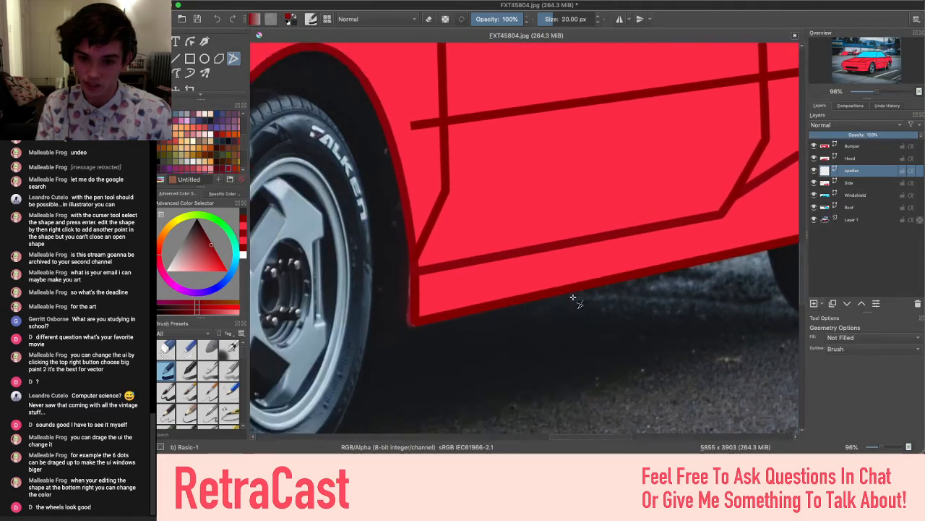
scroll(572, 297, left, 5)
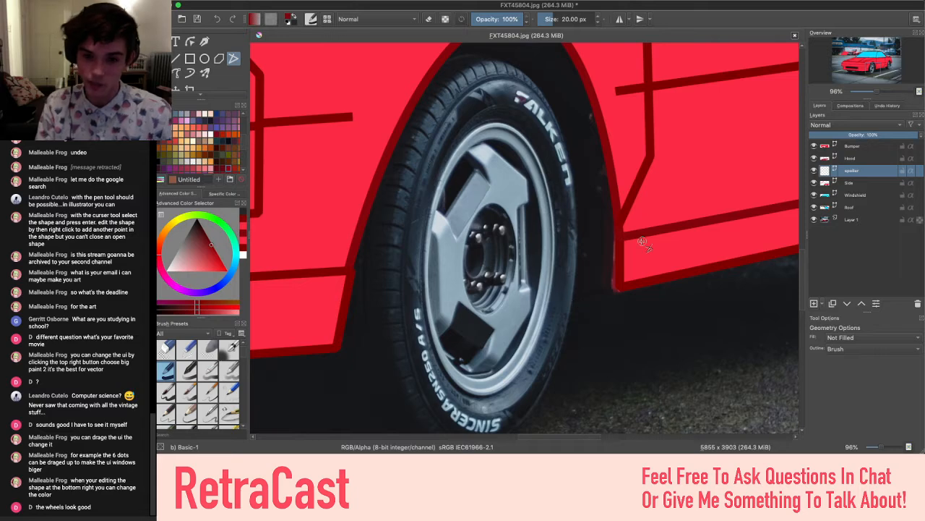
scroll(642, 241, left, 5)
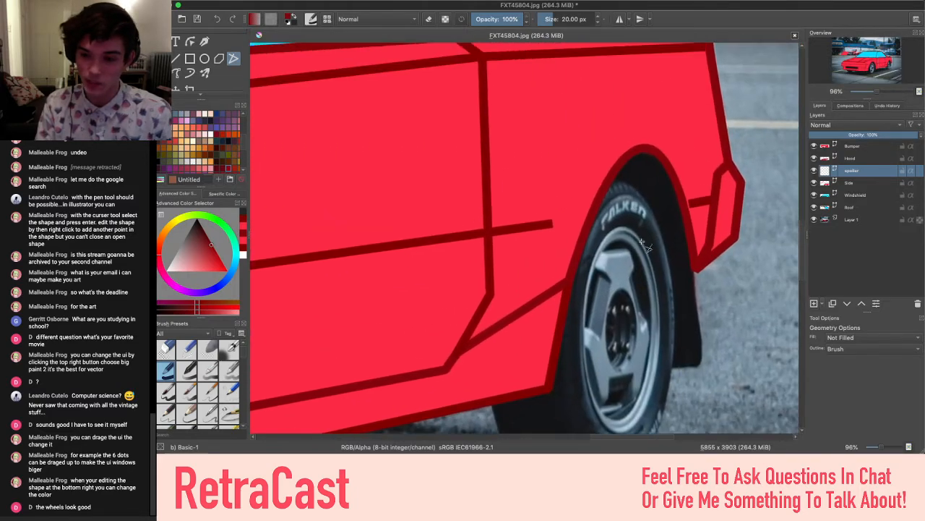
scroll(642, 242, right, 10)
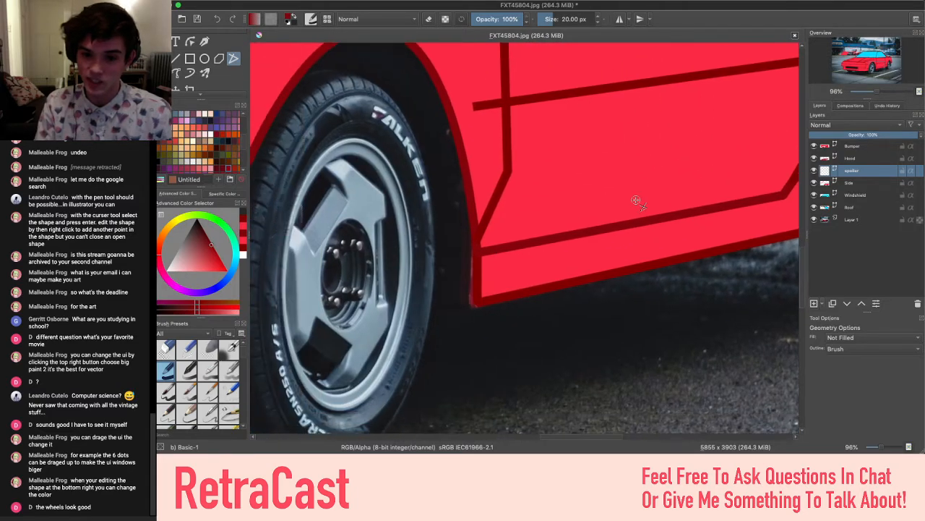
scroll(636, 202, left, 10)
scroll(637, 203, up, 2)
scroll(636, 202, up, 3)
scroll(636, 203, down, 4)
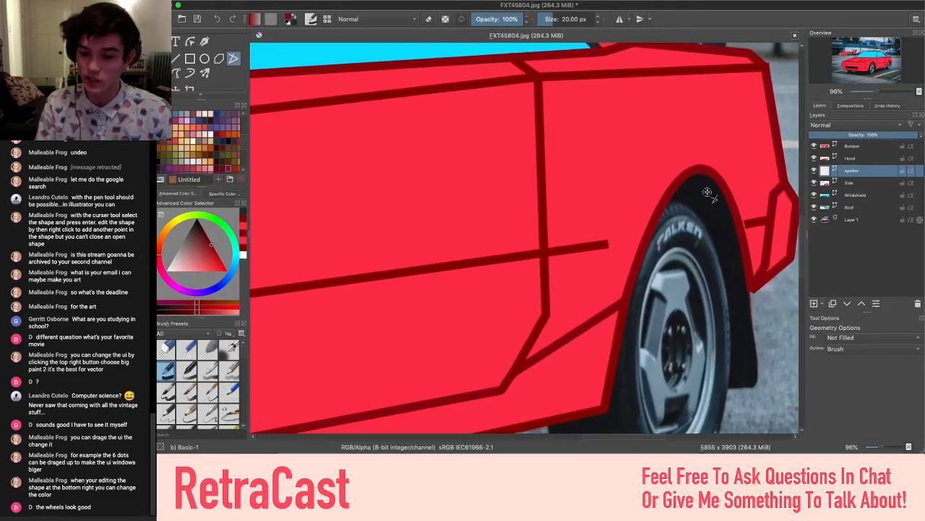
scroll(712, 197, up, 5)
scroll(712, 197, up, 2)
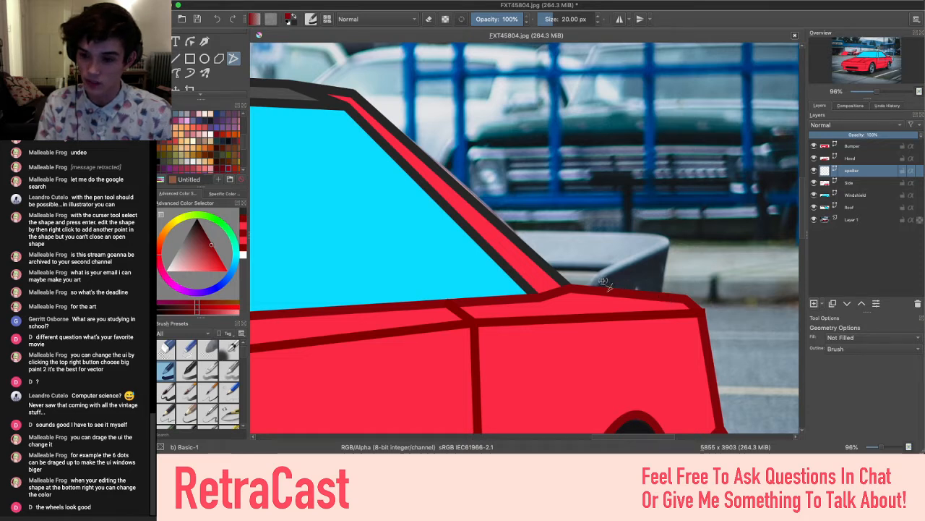
Trace the spoiler's near end piece as a closed dark red outline, extending its lower edge over the rear body
click(661, 296)
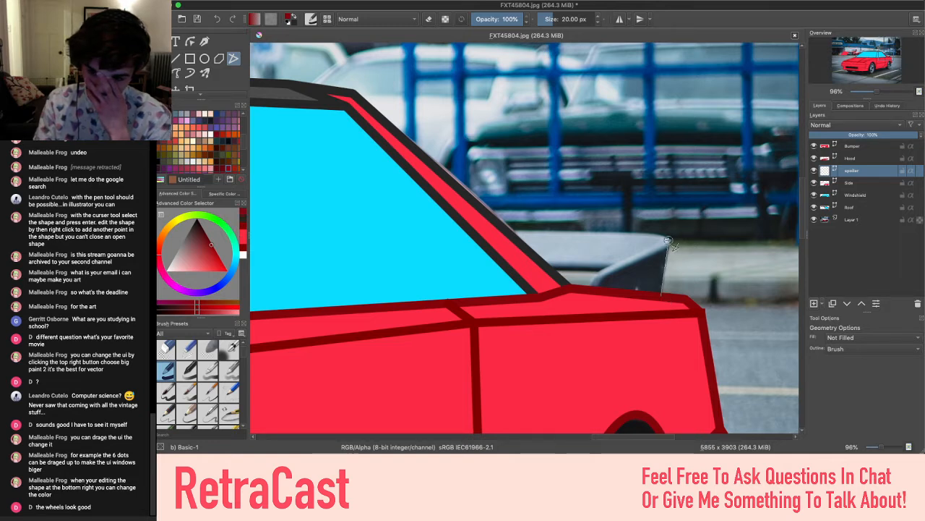
click(668, 241)
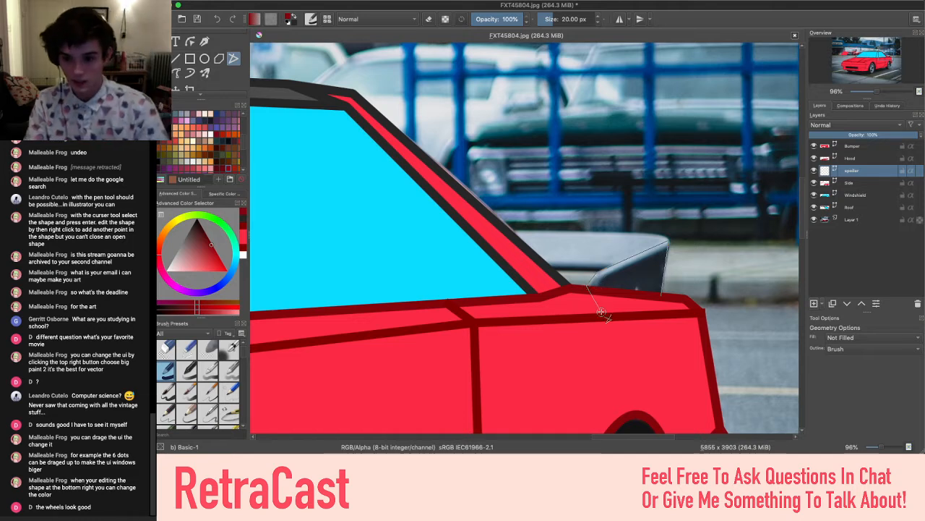
click(588, 286)
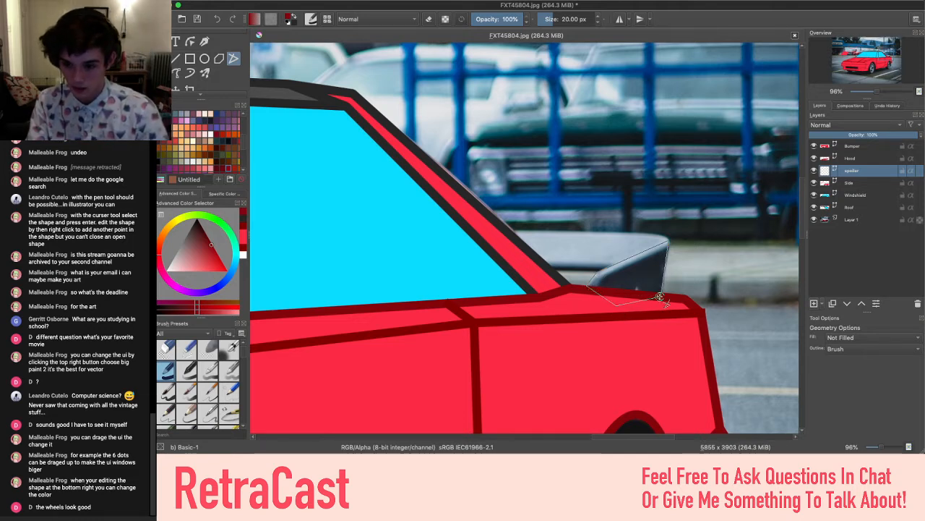
double_click(659, 296)
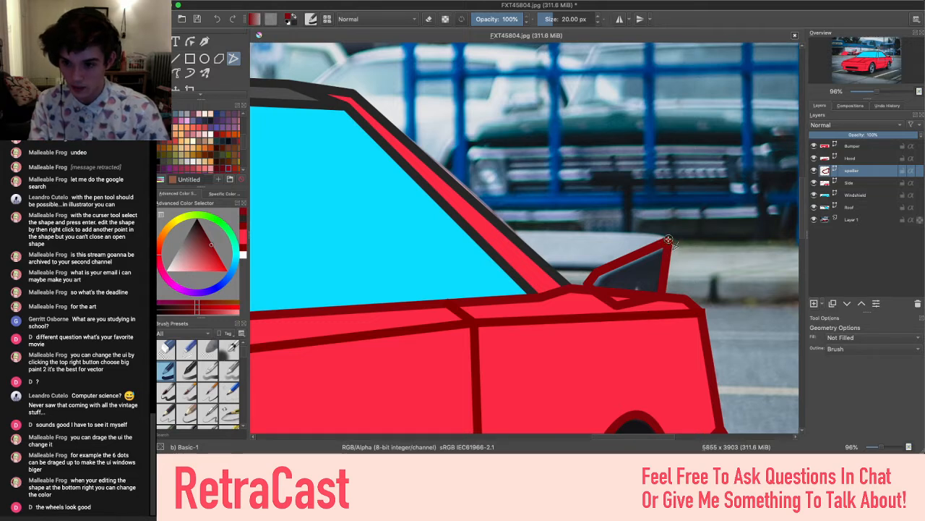
Trace the spoiler's wing as a closed outline from the end piece's upper corner across the rear pillar into the side window
click(669, 239)
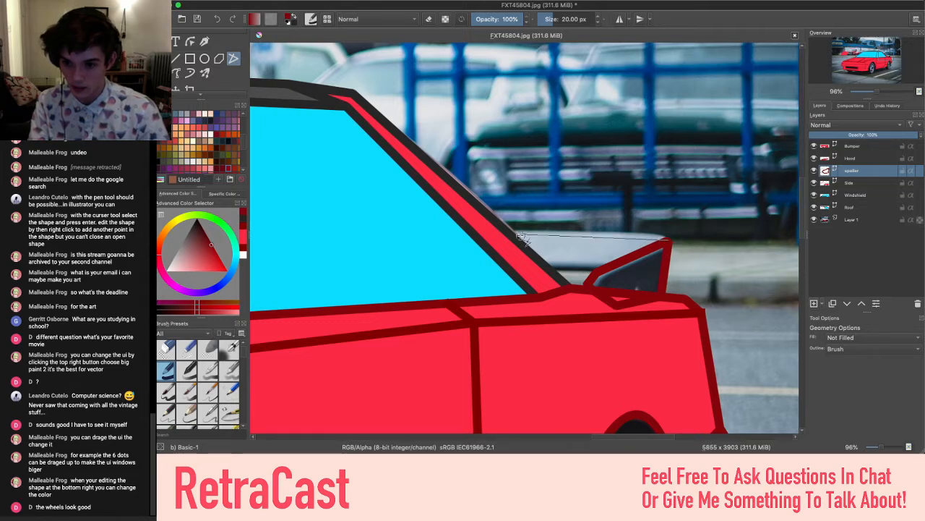
click(485, 228)
click(461, 284)
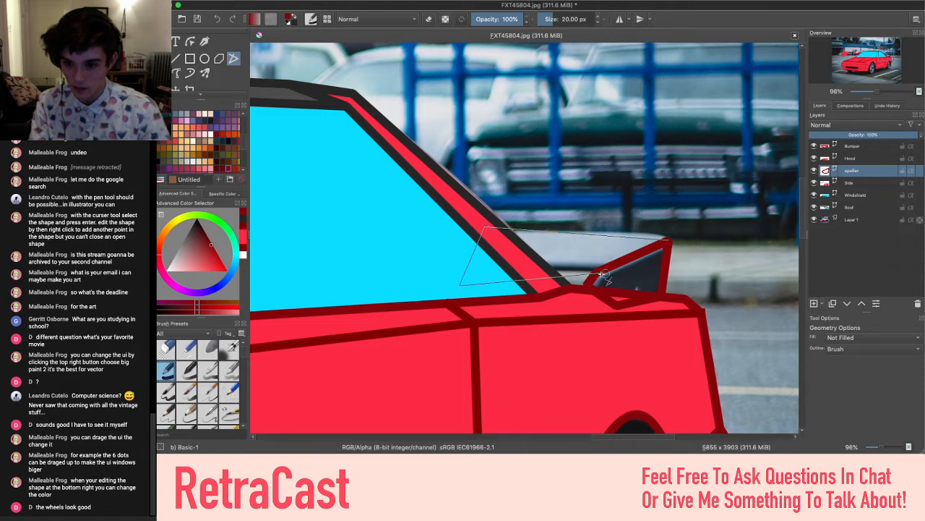
click(540, 266)
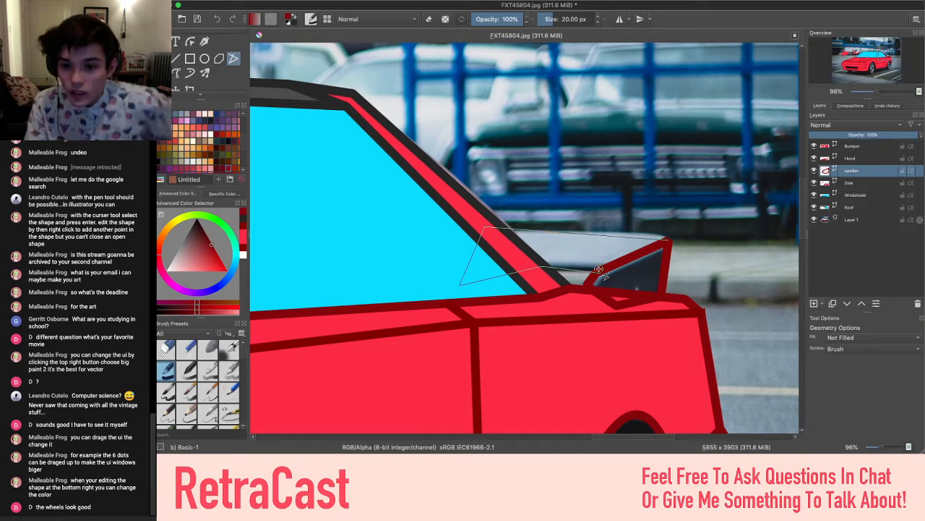
click(599, 269)
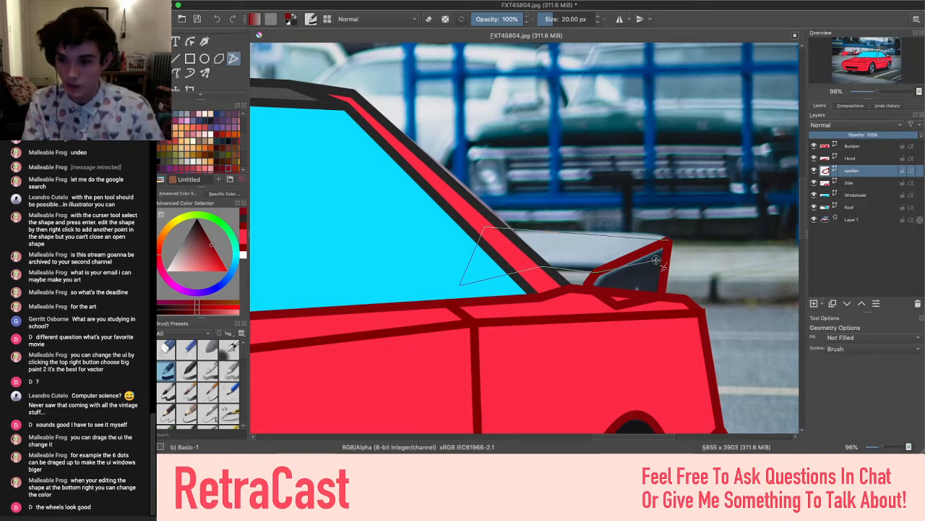
click(660, 245)
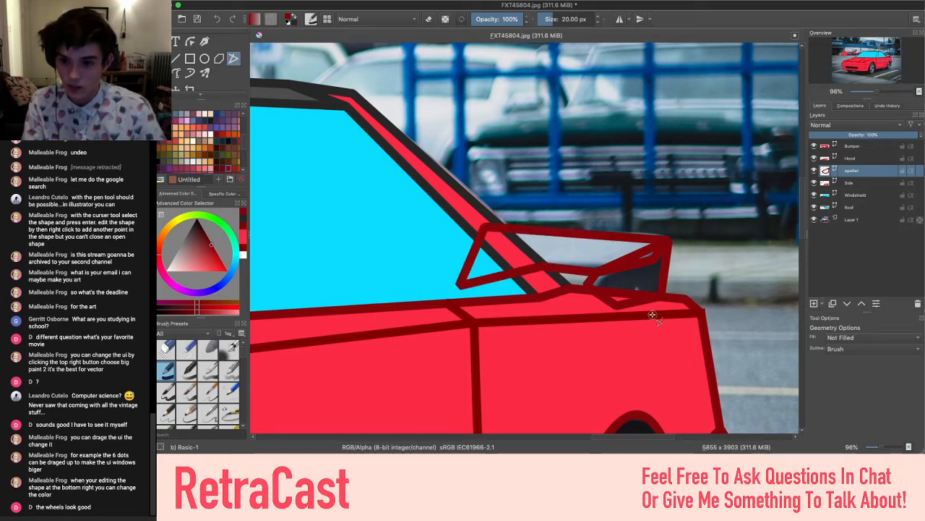
Send the wing shape to the back and move the spoiler layer below the Roof layer, directly above Layer 1
click(175, 35)
click(639, 256)
right_click(639, 256)
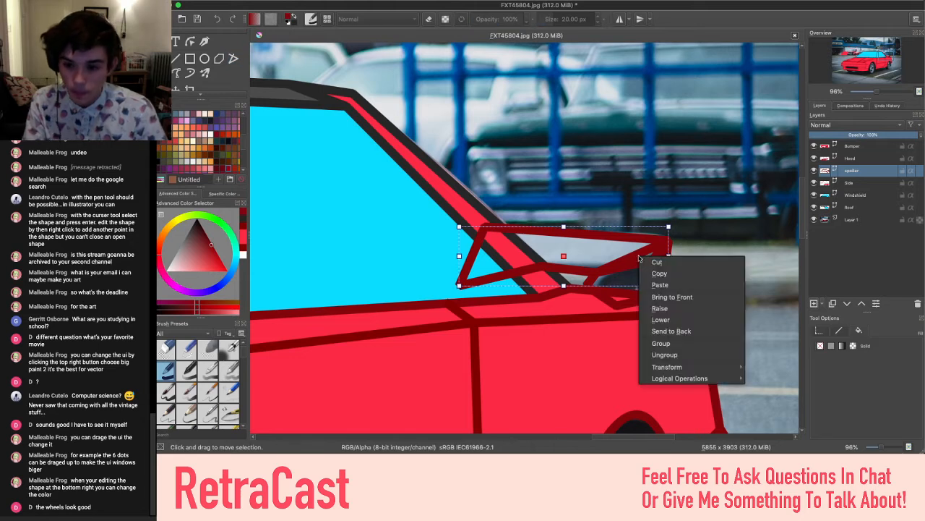
click(685, 333)
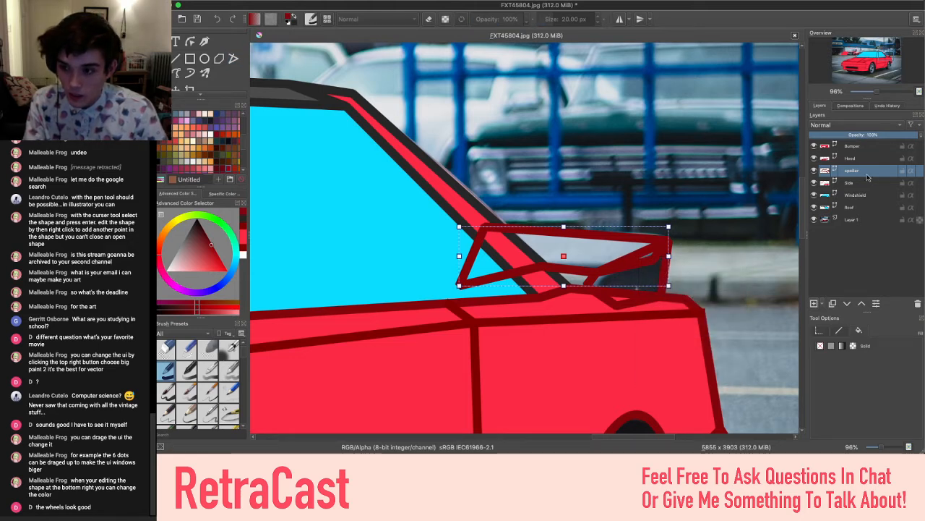
drag(868, 172, 866, 218)
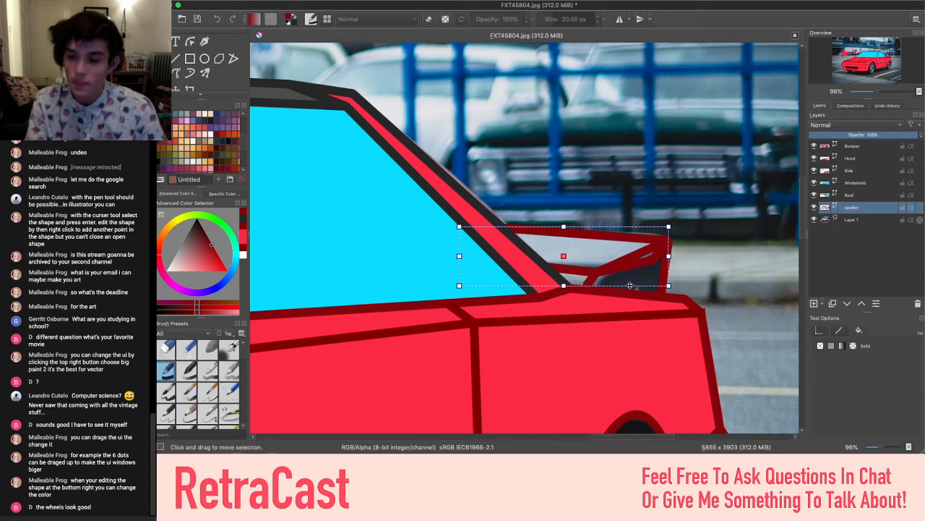
Give the spoiler's end piece and wing shapes a solid fill in the car body's red
click(654, 294)
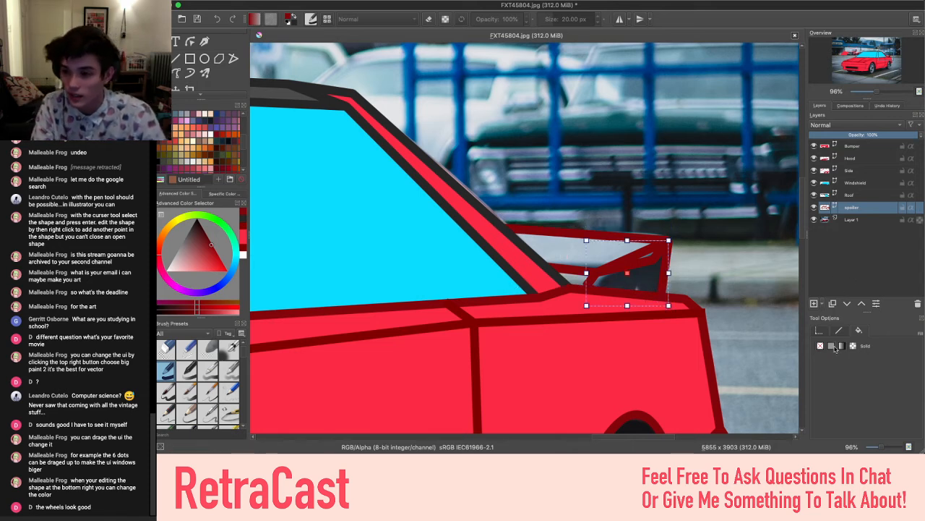
click(830, 347)
click(545, 244)
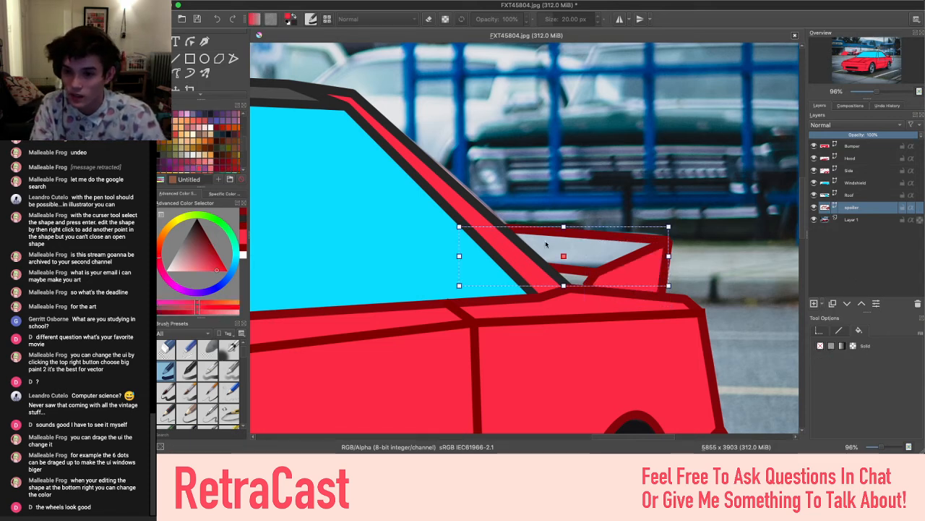
click(830, 346)
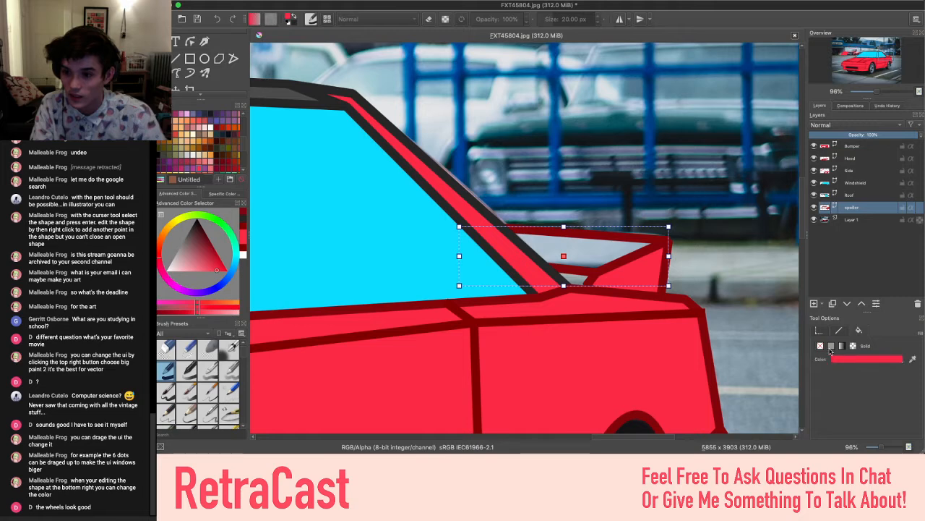
click(705, 275)
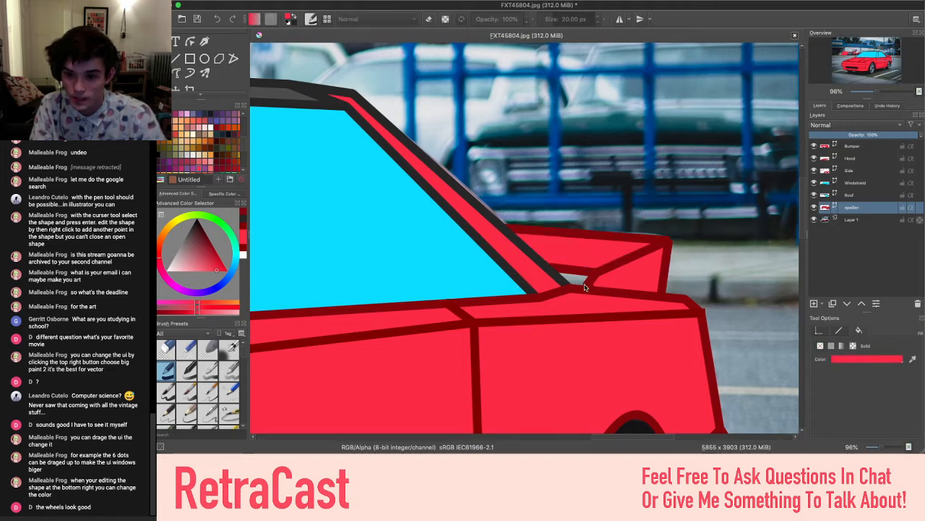
Check the finished spoiler against the whole car and look over the front, side and wheels
scroll(584, 287, down, 8)
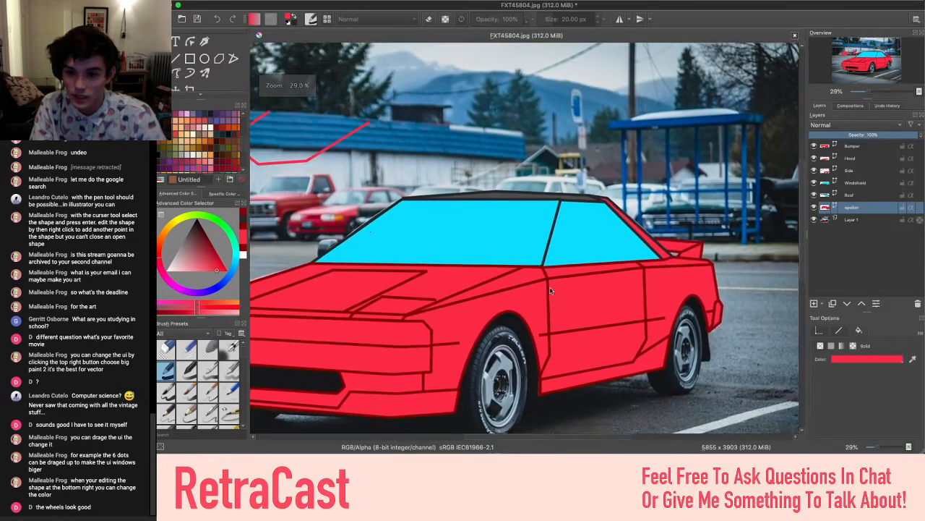
scroll(550, 290, down, 3)
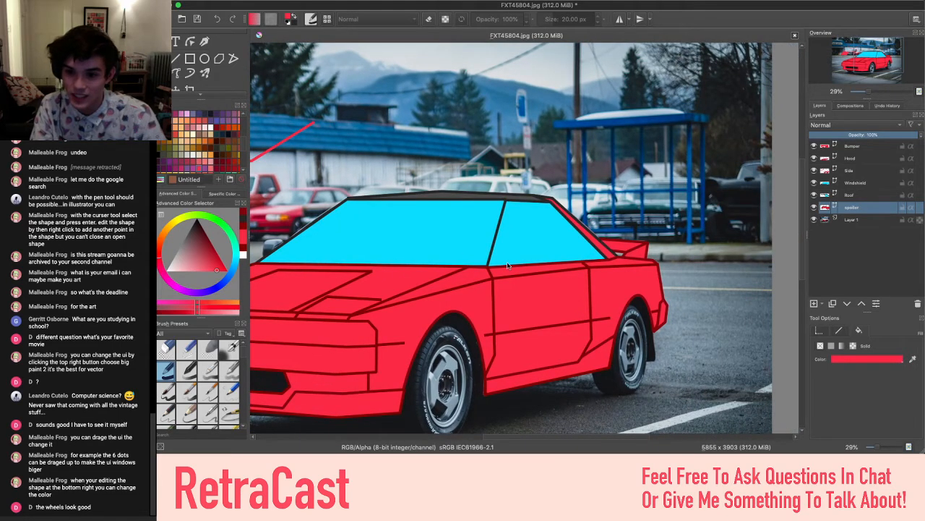
scroll(508, 265, left, 5)
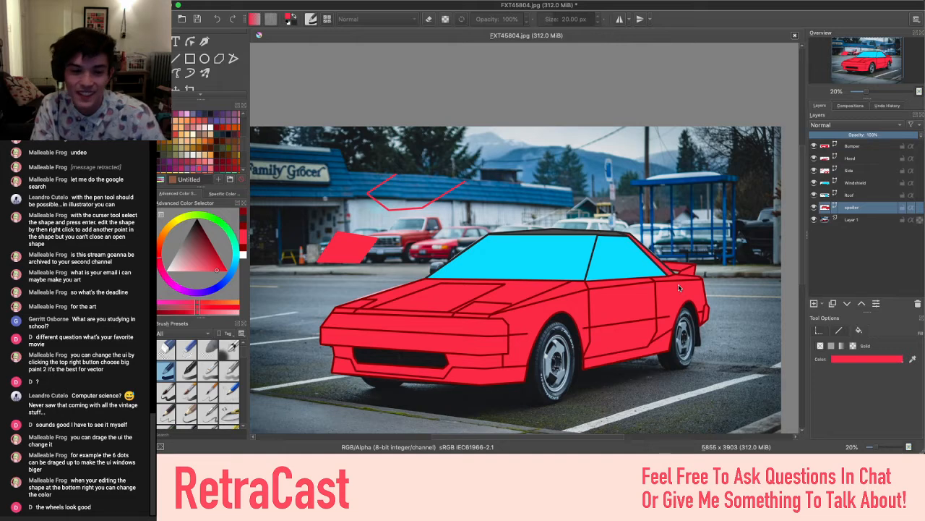
scroll(678, 288, left, 2)
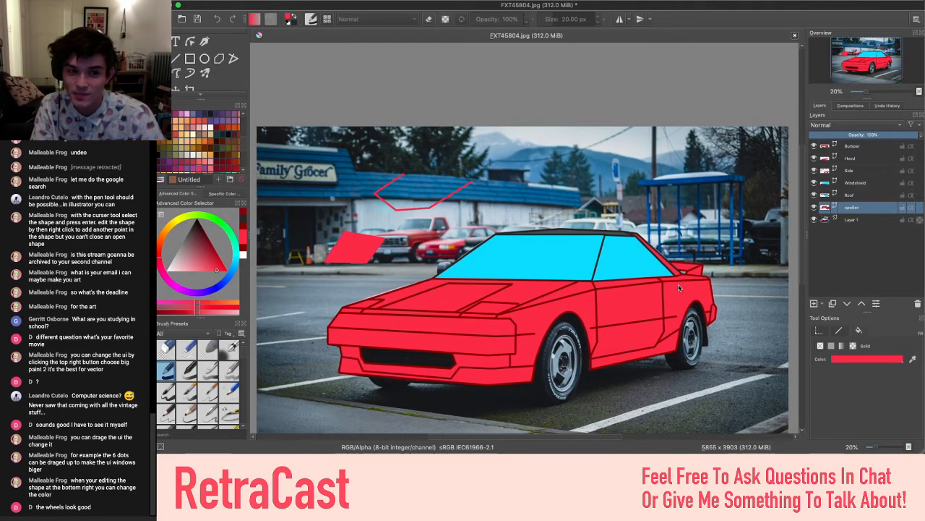
scroll(678, 287, up, 2)
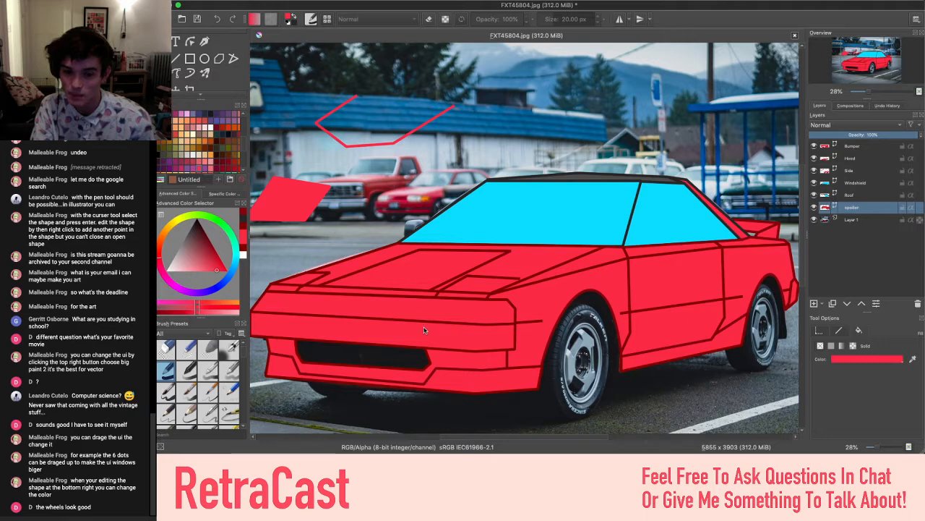
scroll(440, 338, right, 3)
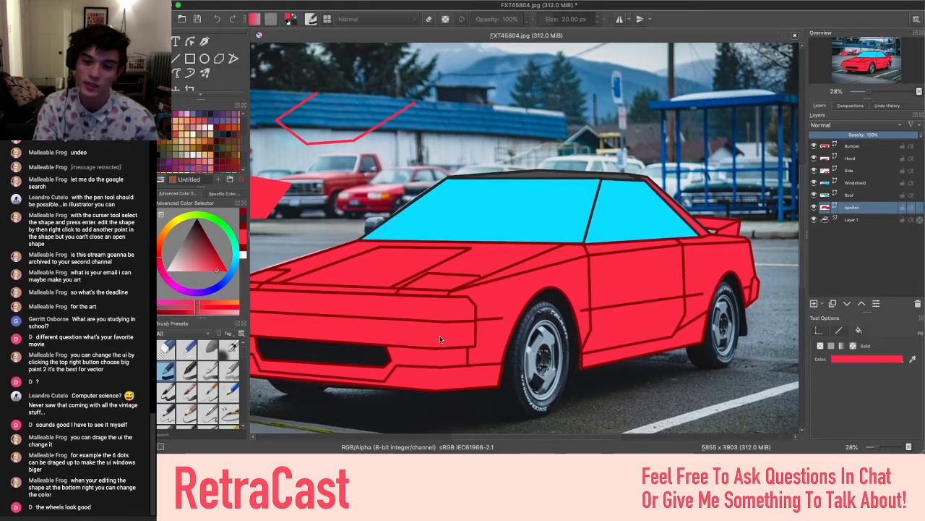
scroll(340, 359, left, 3)
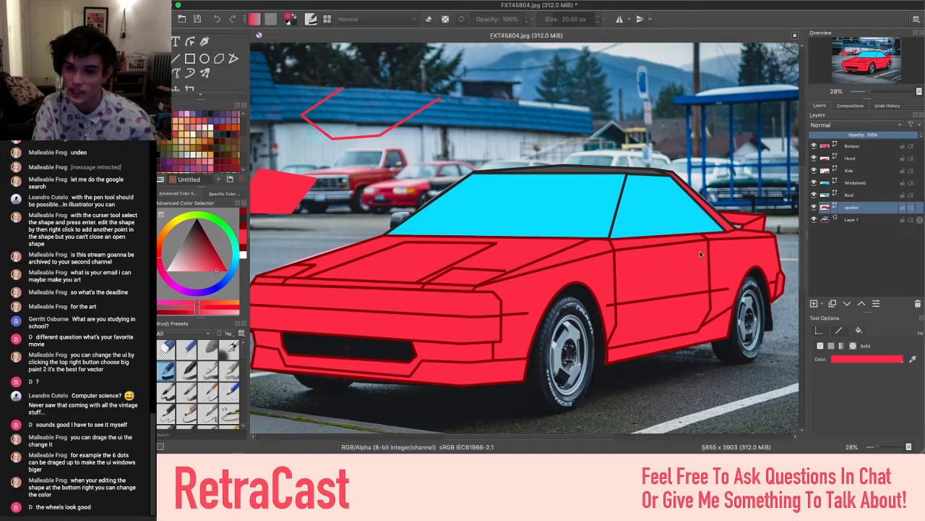
scroll(517, 210, down, 5)
scroll(517, 210, right, 3)
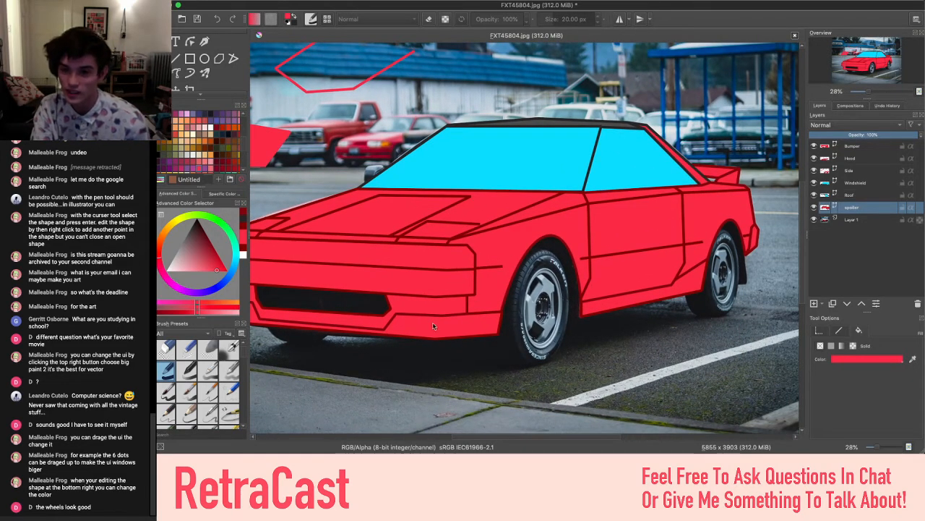
Fill the side skirt shape below the door on the Side layer with white
scroll(592, 289, up, 3)
scroll(592, 290, left, 3)
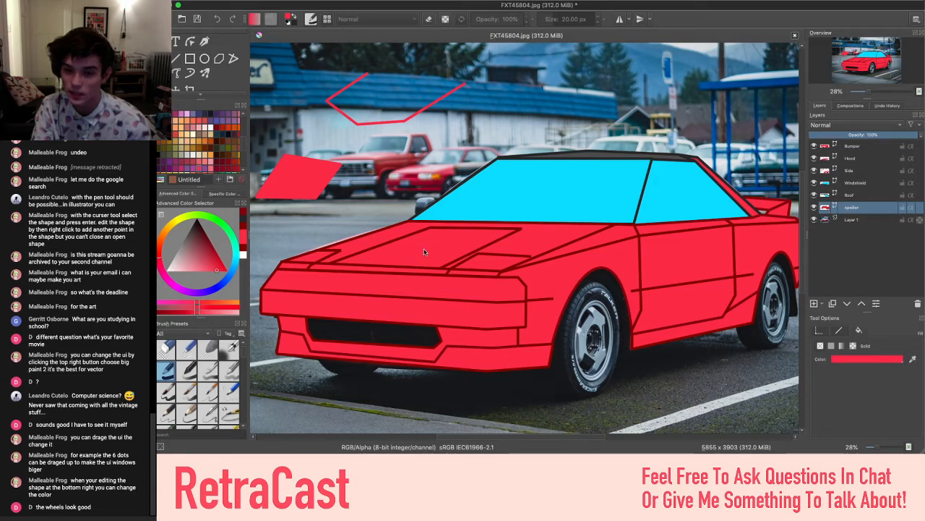
scroll(423, 252, right, 2)
scroll(424, 252, left, 1)
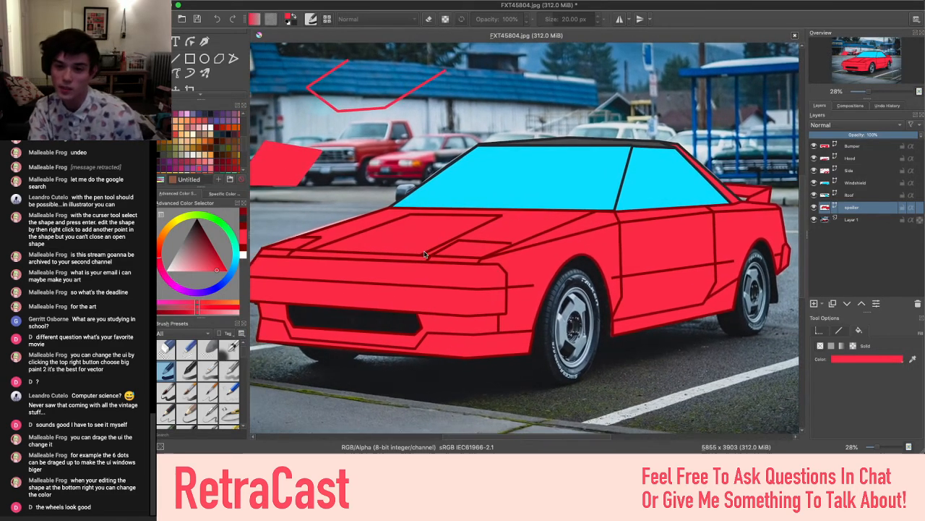
scroll(424, 253, up, 1)
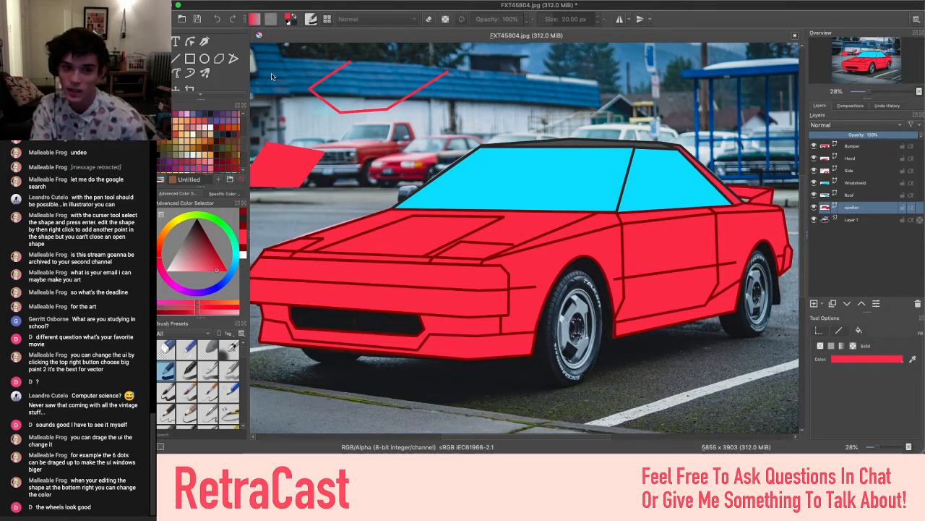
click(866, 148)
click(865, 169)
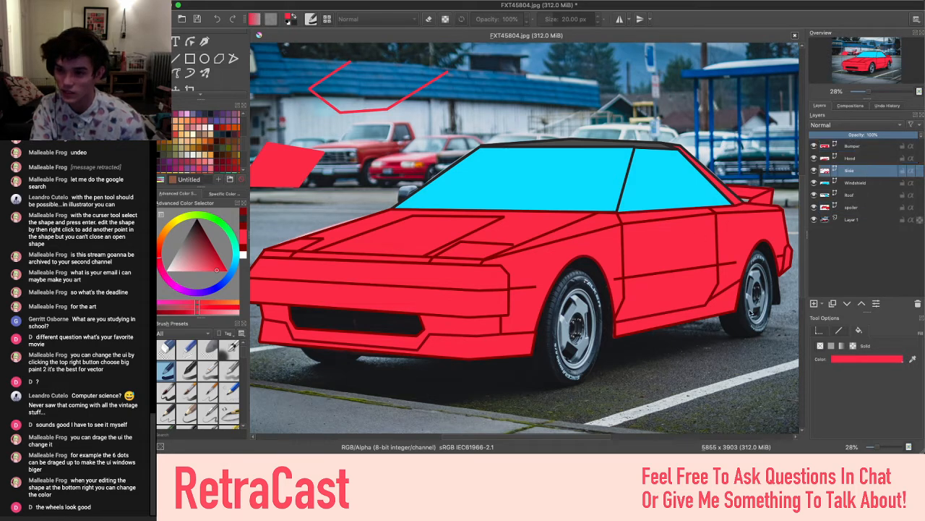
click(728, 306)
click(861, 358)
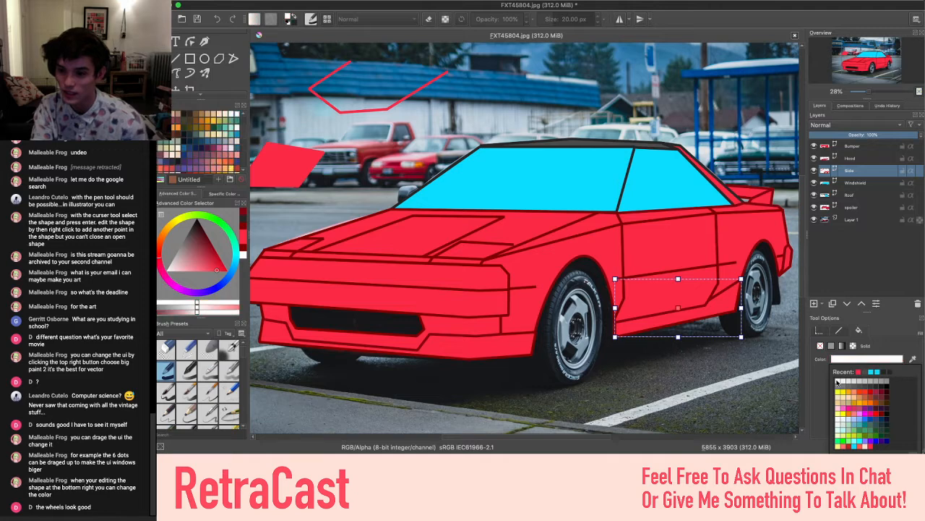
click(837, 381)
scroll(698, 370, down, 2)
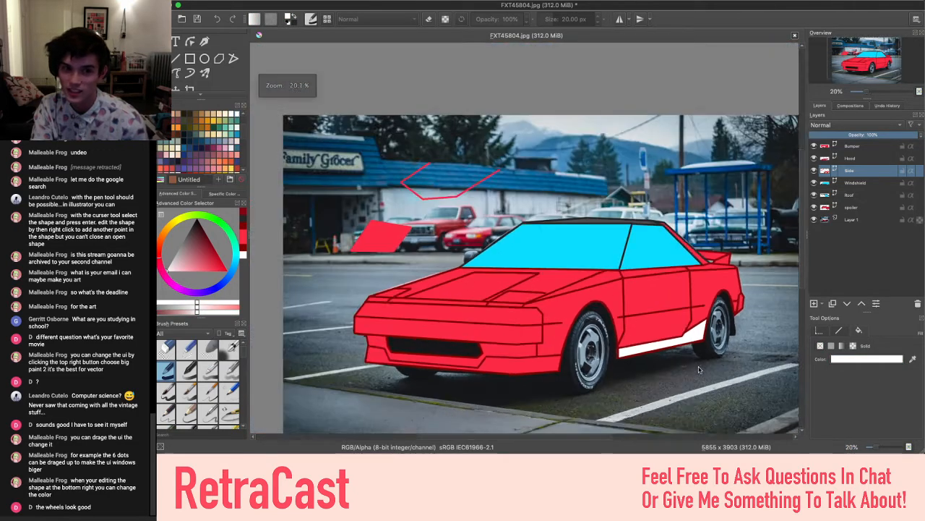
scroll(698, 370, down, 1)
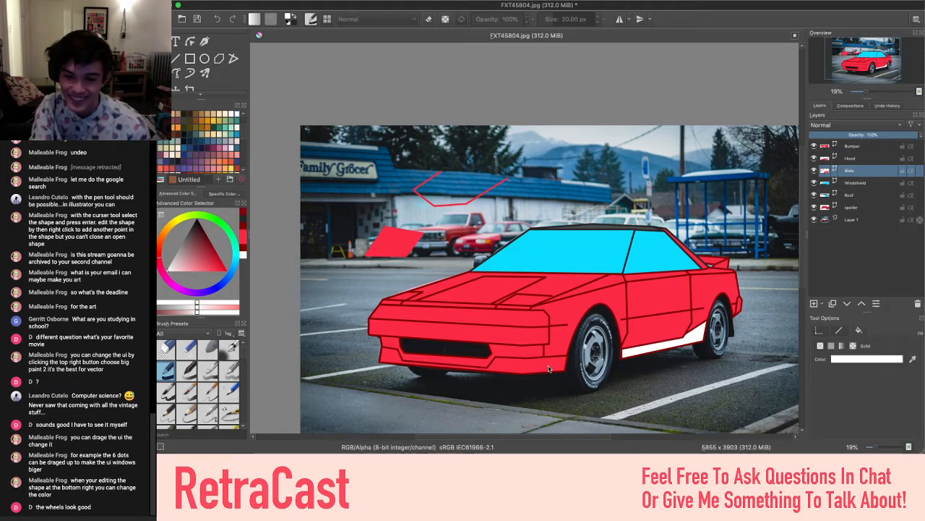
Try a white fill on the lower front bumper shape of the Bumper layer
click(860, 146)
click(560, 360)
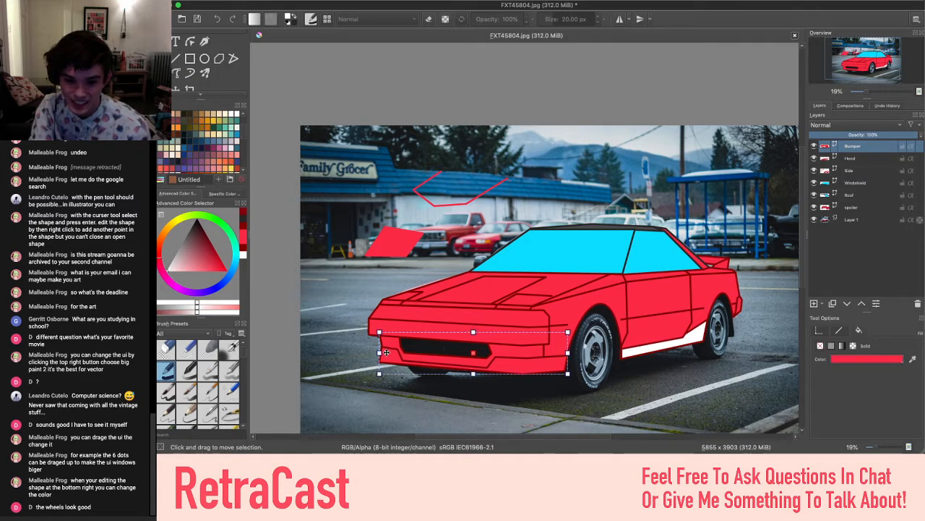
click(875, 359)
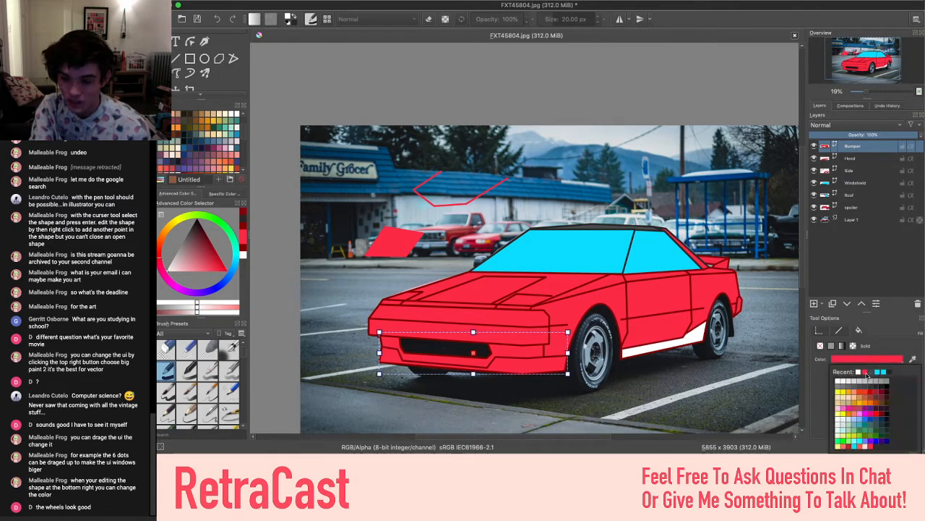
click(840, 380)
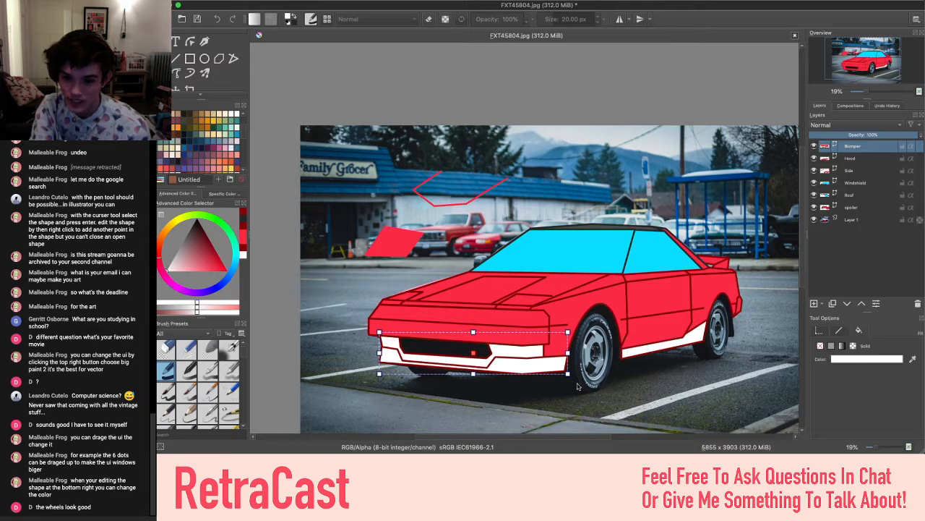
click(607, 409)
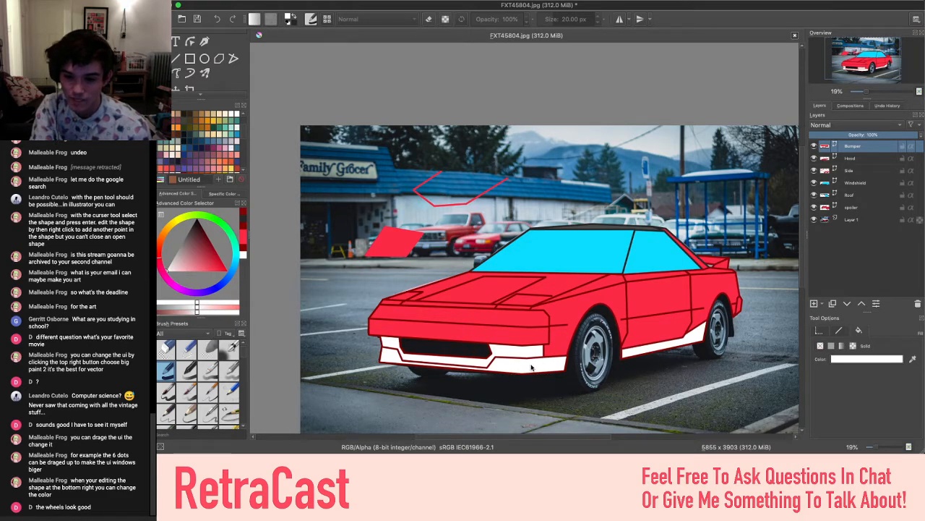
scroll(510, 352, up, 3)
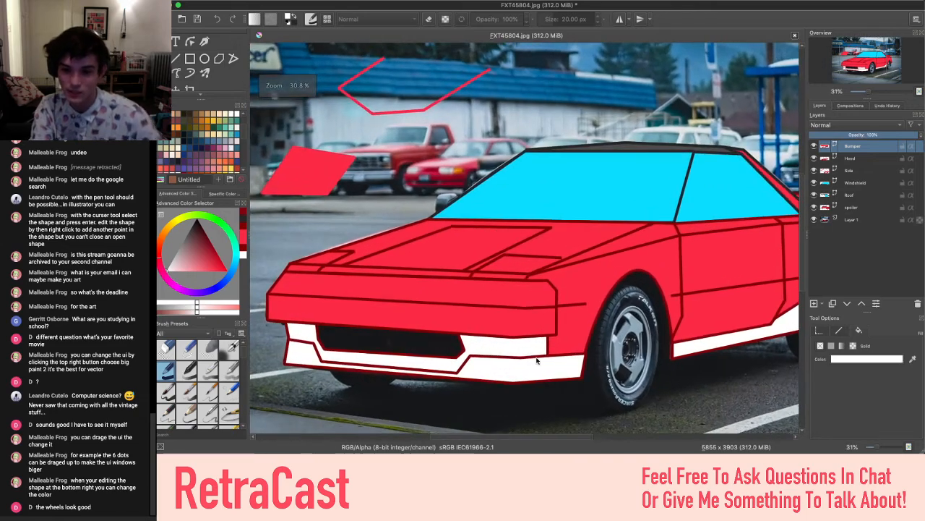
scroll(584, 378, down, 3)
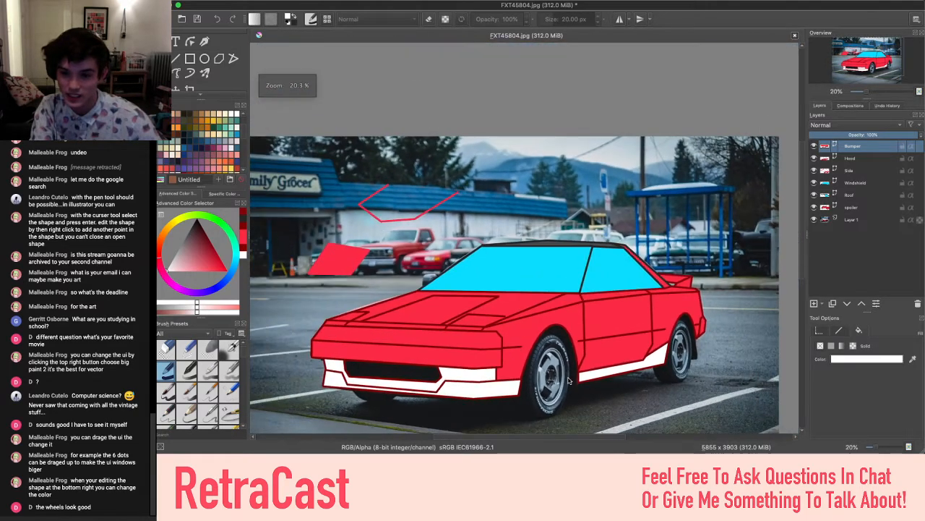
key(super+z)
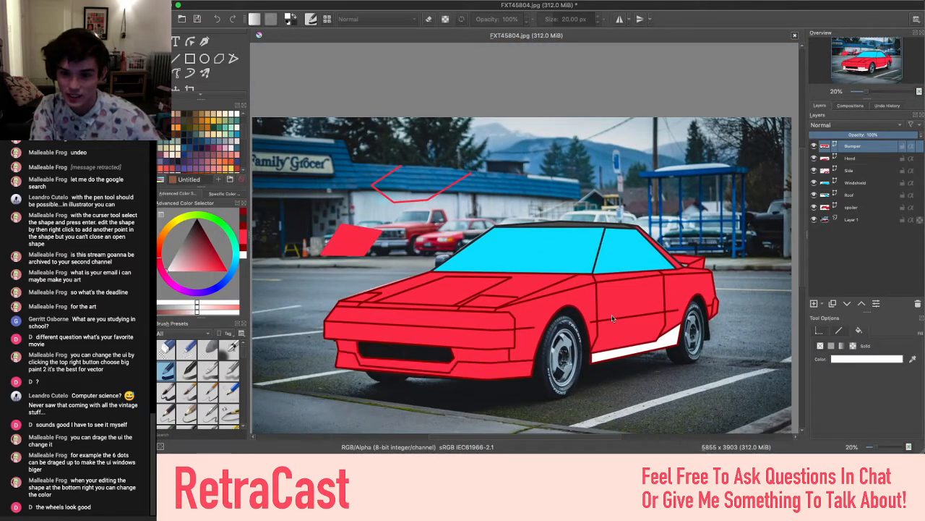
Fill both the end piece and wing shapes on the spoiler layer with white
click(853, 207)
click(700, 263)
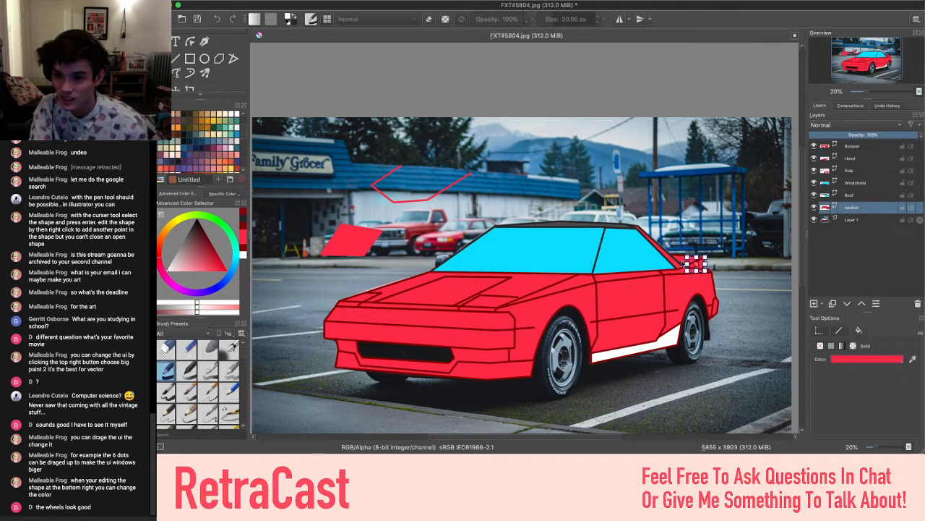
click(682, 262)
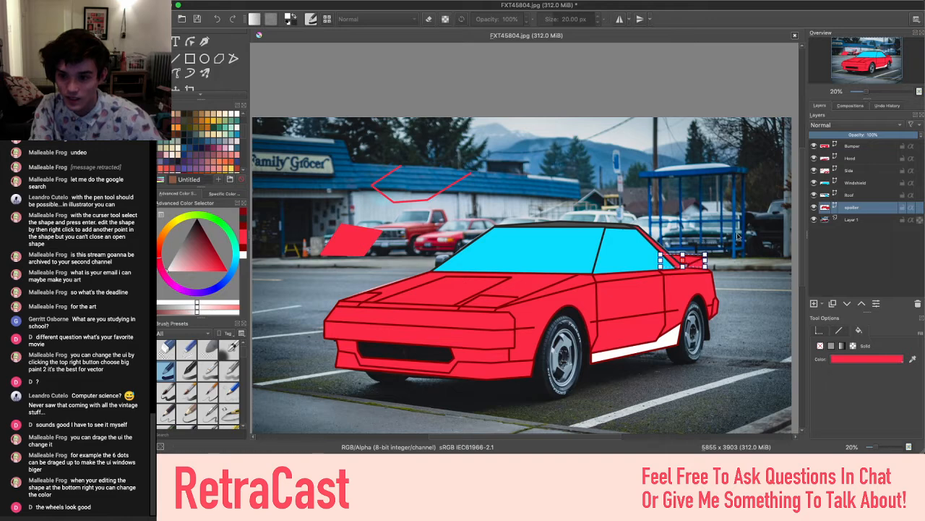
drag(736, 229, 600, 304)
click(895, 358)
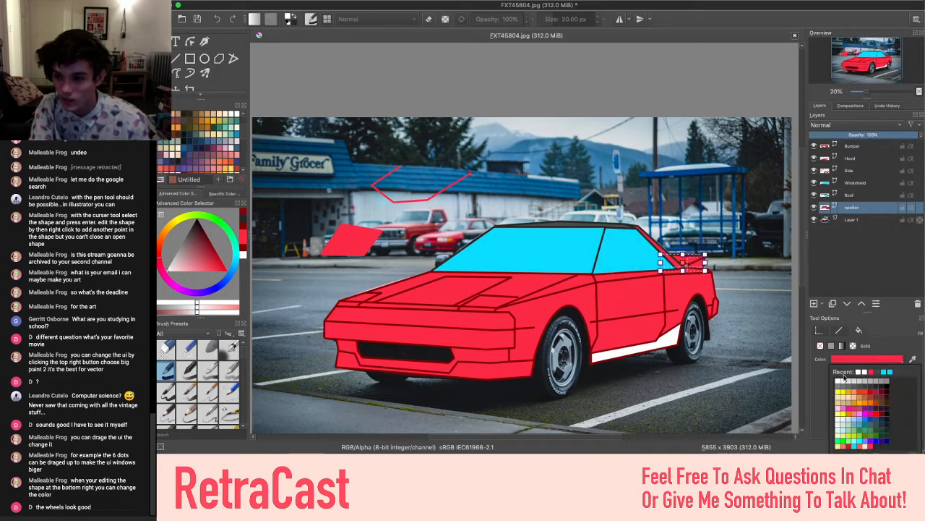
click(839, 382)
click(761, 356)
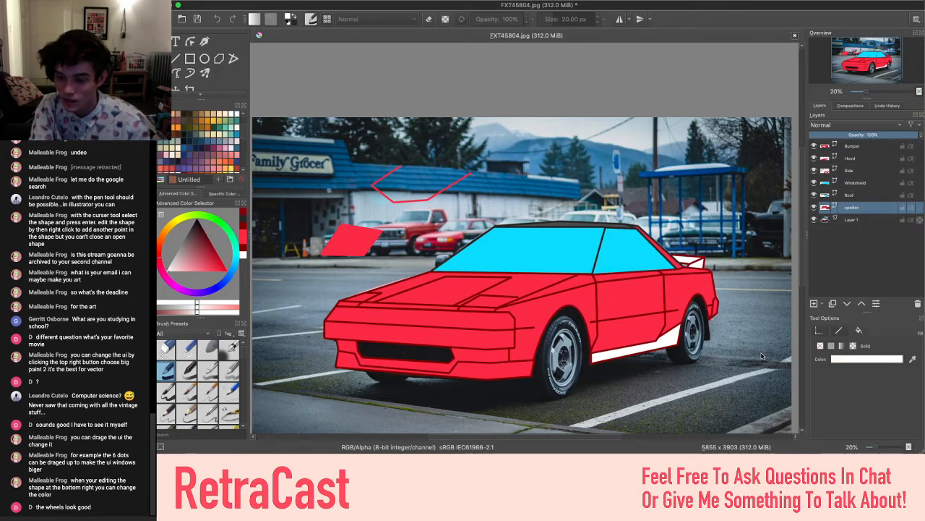
scroll(761, 356, left, 3)
scroll(762, 356, right, 3)
scroll(761, 356, up, 1)
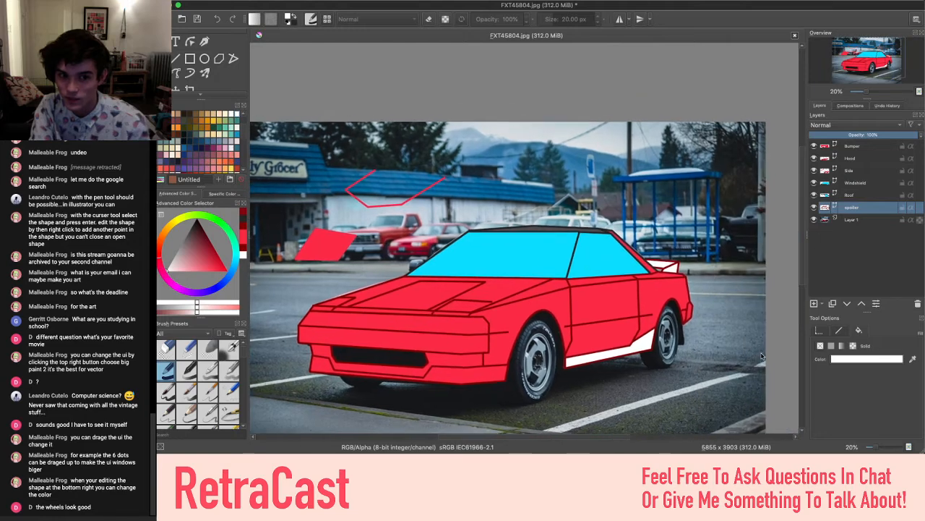
Examine the photo's door trim and side skirt with the Side layer at 9% opacity, and restore the layer to 100%
scroll(643, 325, up, 3)
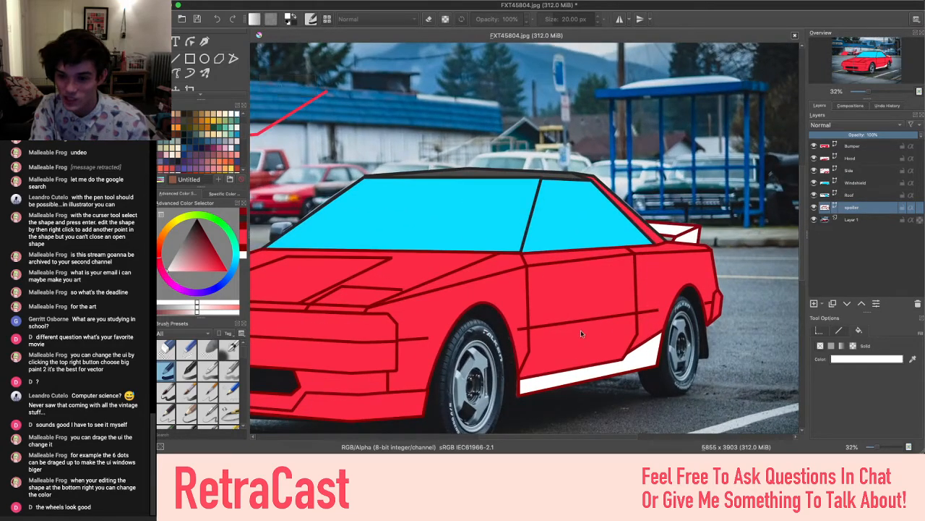
click(857, 172)
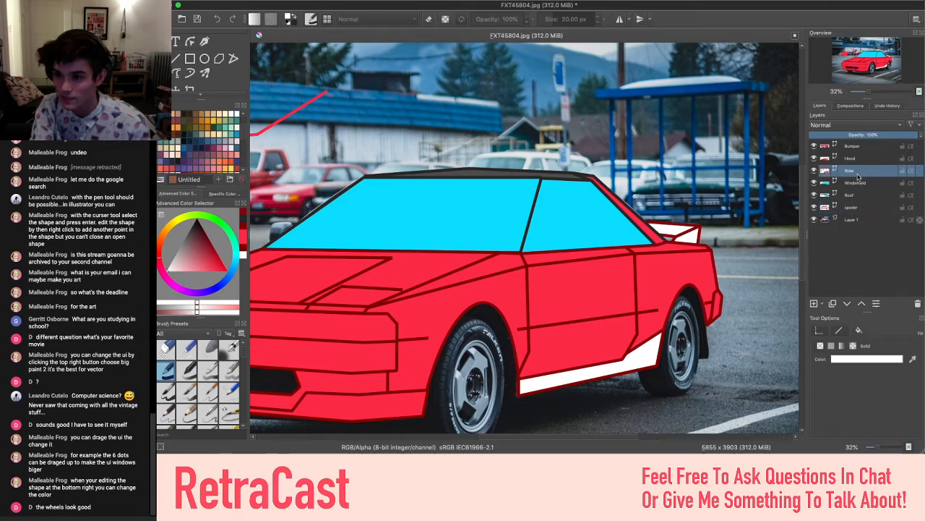
drag(879, 134, 813, 135)
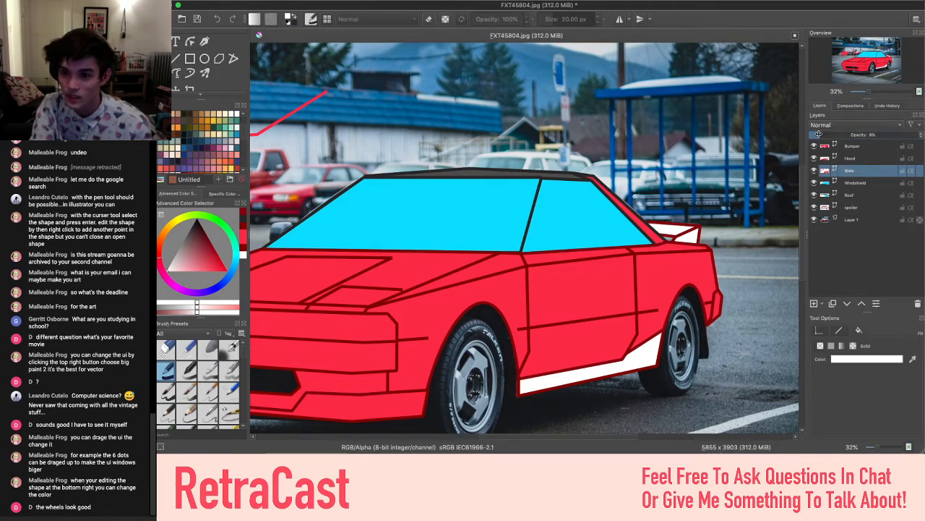
scroll(545, 293, up, 4)
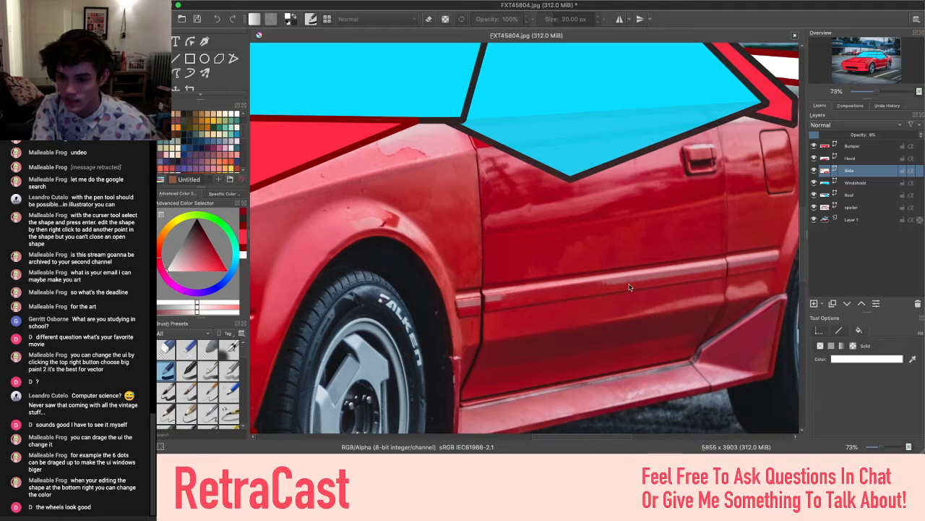
drag(520, 311, 509, 294)
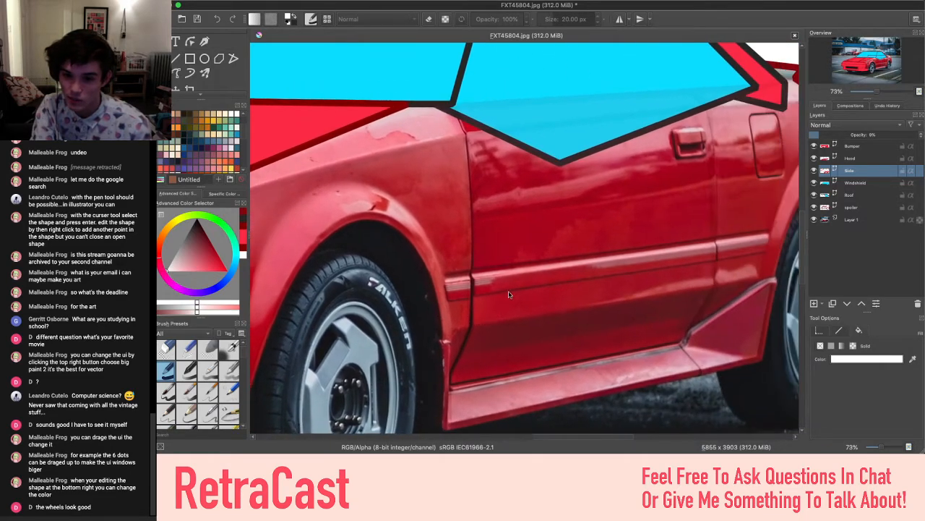
drag(723, 257, 616, 271)
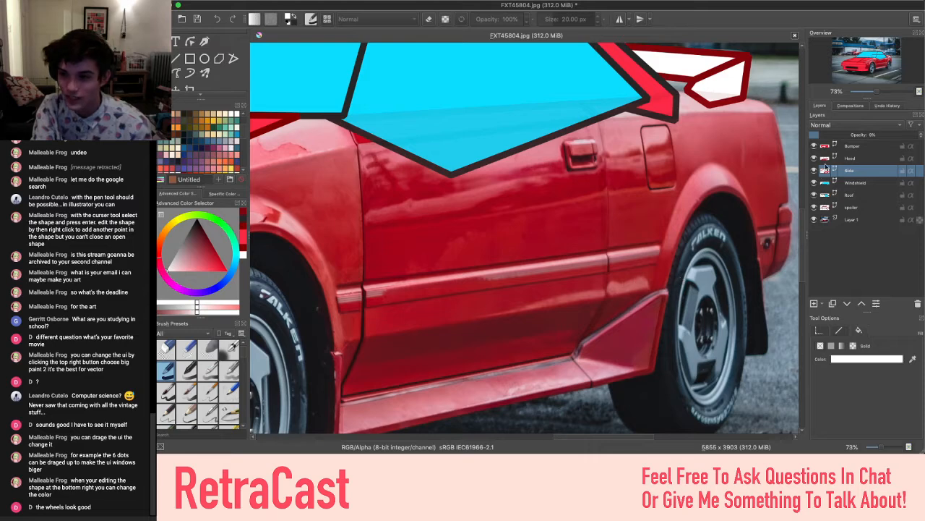
drag(823, 134, 920, 134)
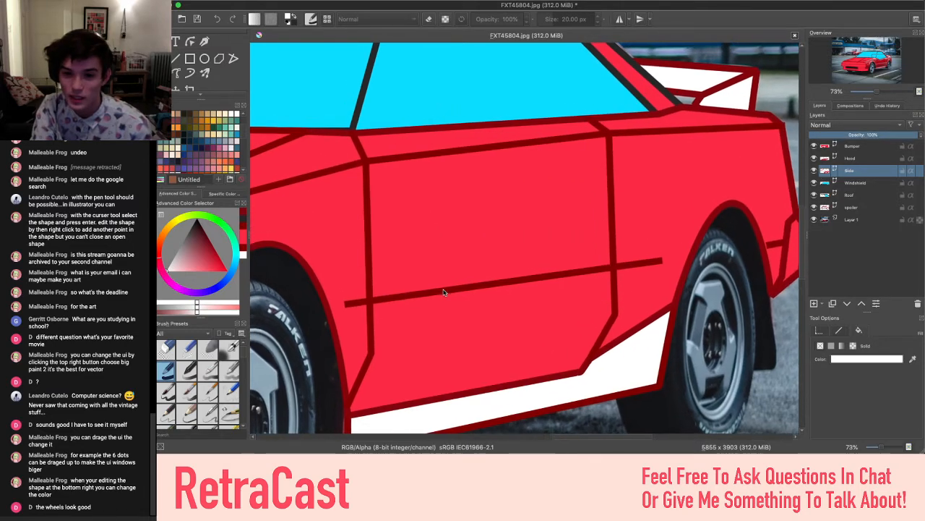
Try a white stroke colour on the horizontal trim line across the door
scroll(444, 292, down, 2)
click(444, 291)
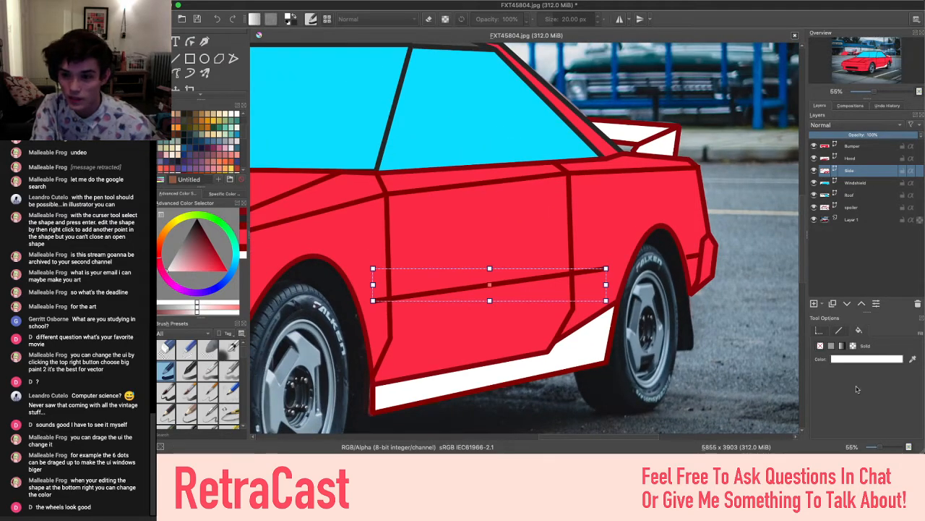
click(839, 330)
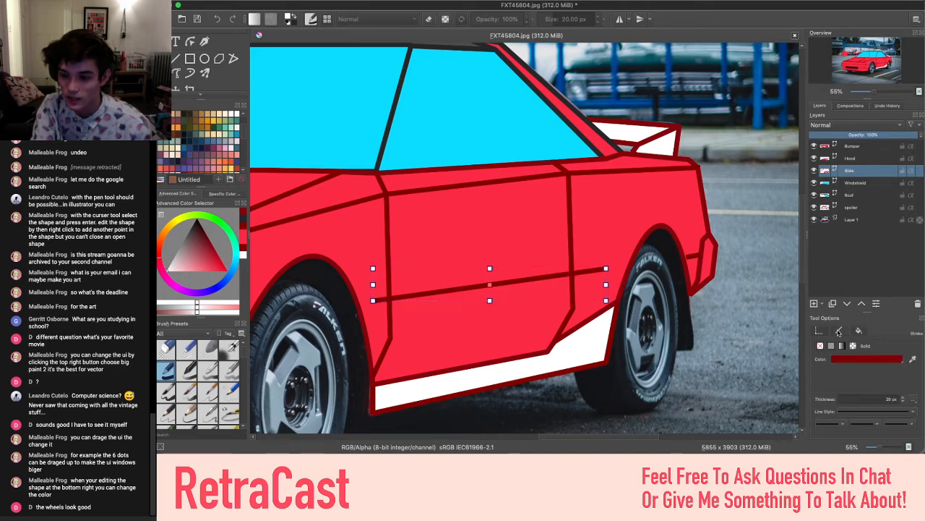
click(844, 359)
click(838, 381)
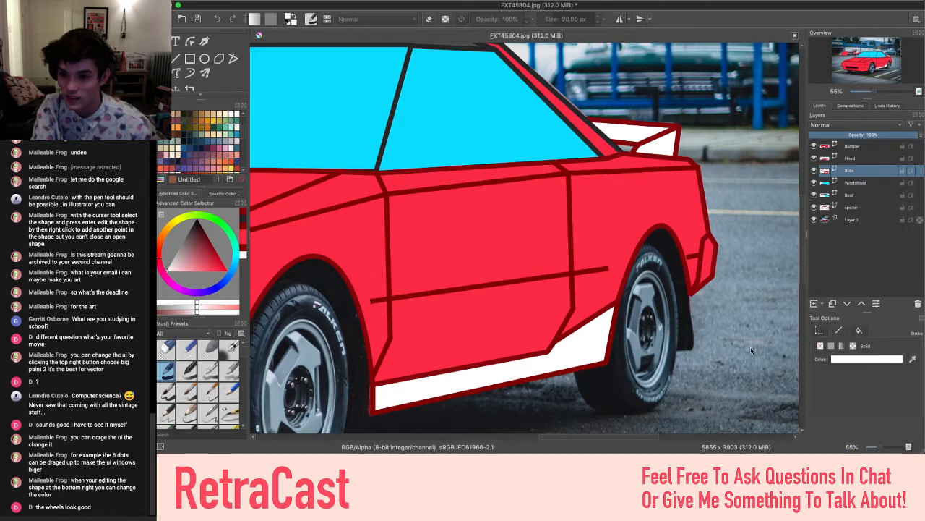
scroll(750, 346, down, 5)
scroll(751, 350, right, 3)
scroll(751, 350, up, 1)
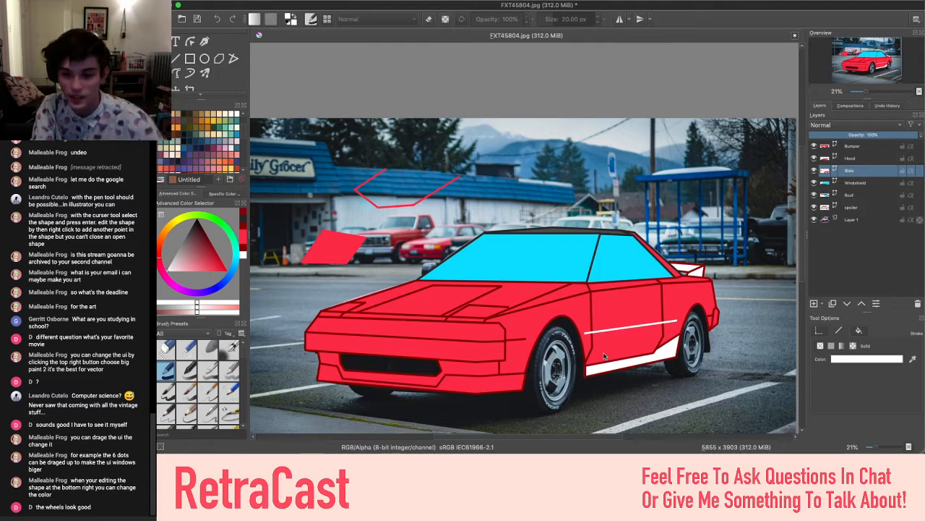
key(ctrl+z)
scroll(553, 345, left, 1)
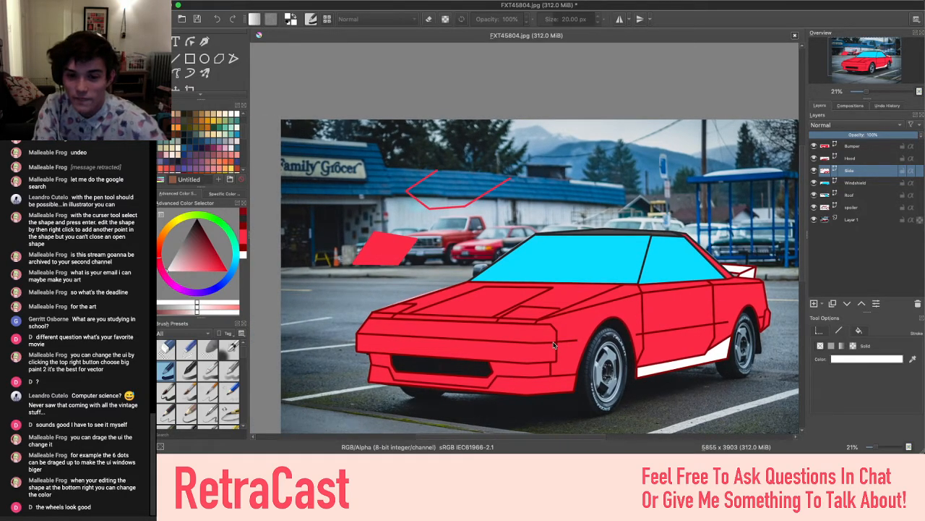
Lower the Bumper layer's opacity to 4% to expose the car's front in the photo
scroll(554, 345, up, 5)
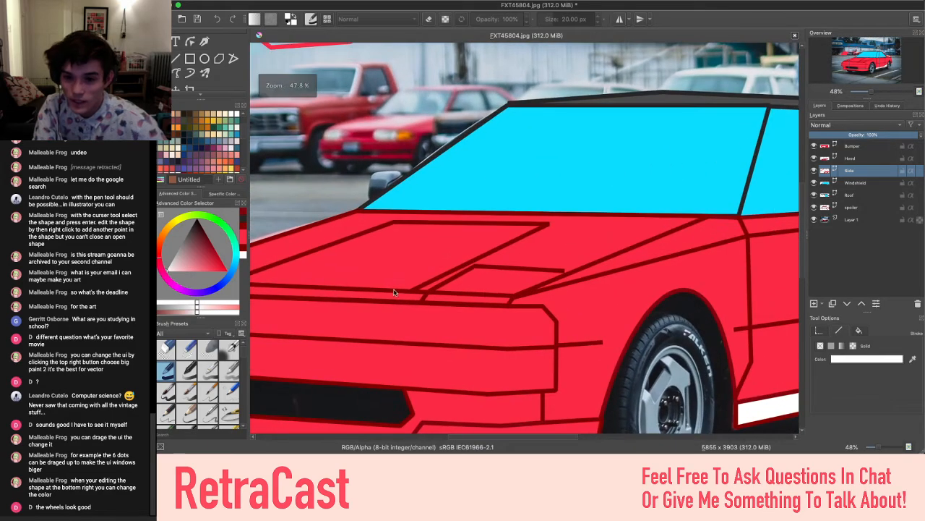
scroll(314, 279, left, 5)
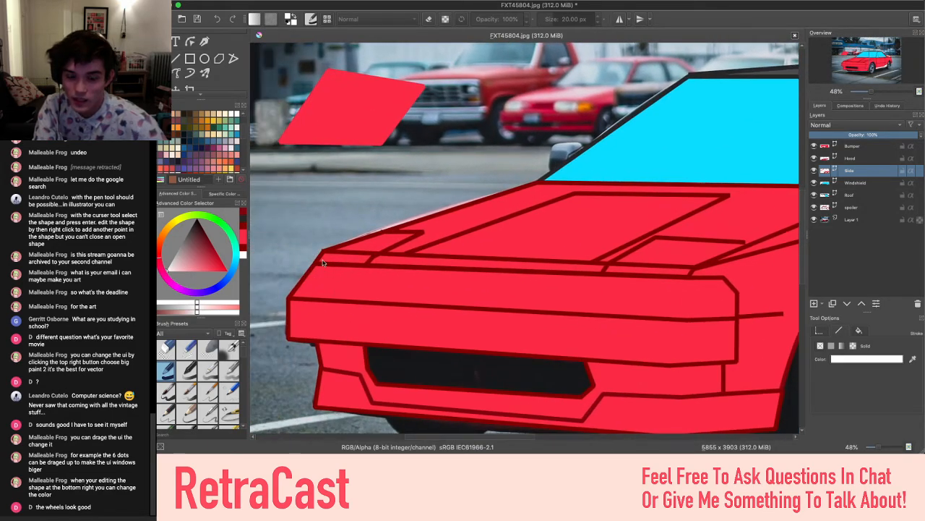
click(860, 147)
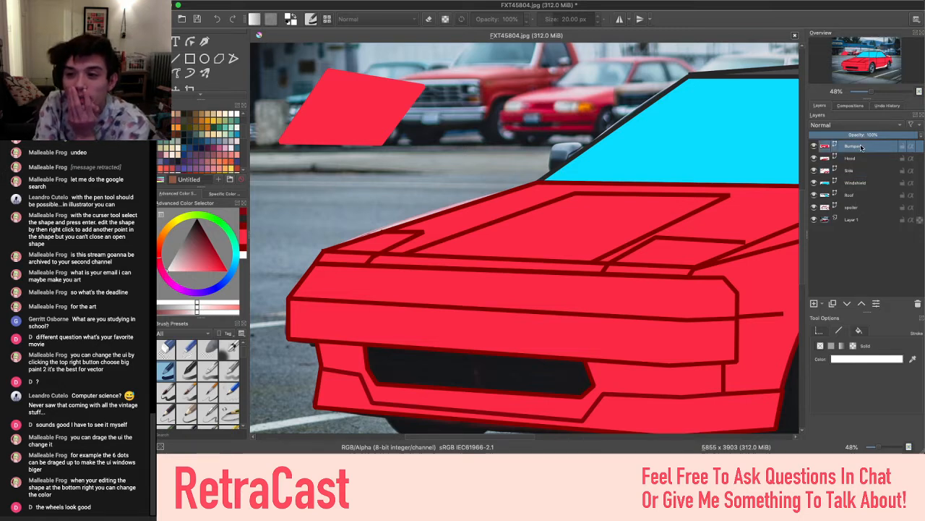
drag(874, 134, 814, 134)
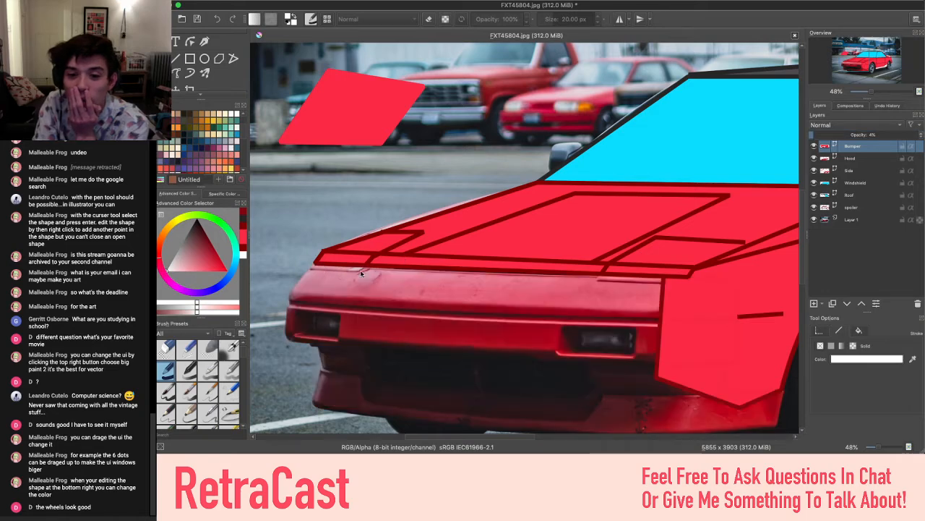
Inspect the photo's front edge below the hood, and restore the Bumper layer to 100% opacity
scroll(350, 270, up, 3)
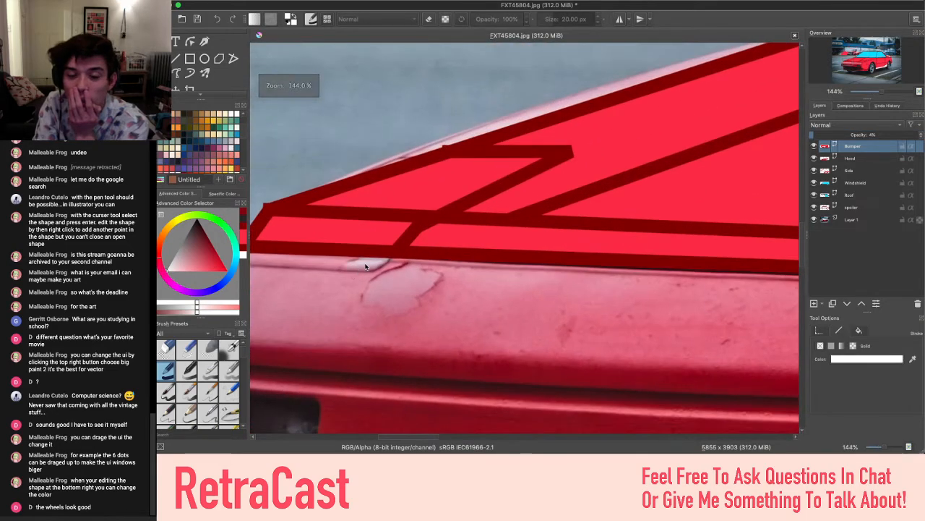
scroll(366, 267, down, 5)
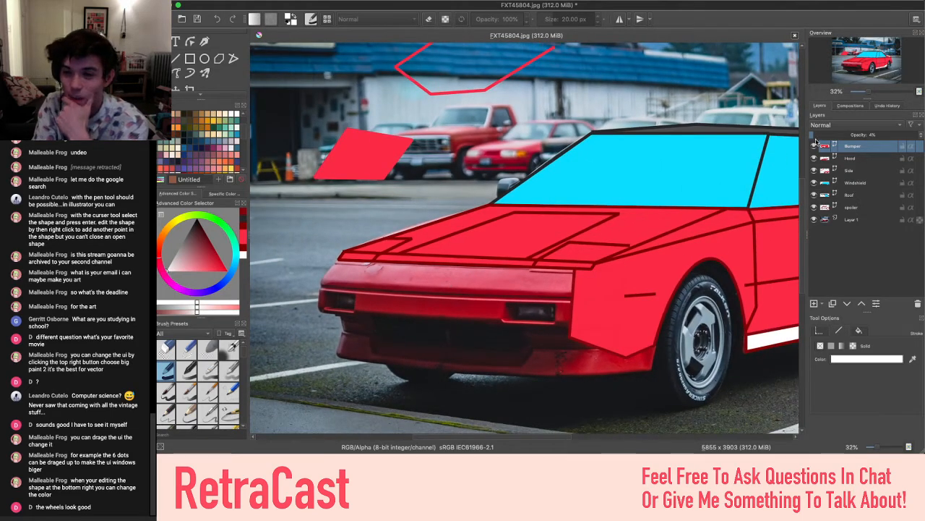
drag(816, 135, 921, 134)
scroll(465, 286, down, 2)
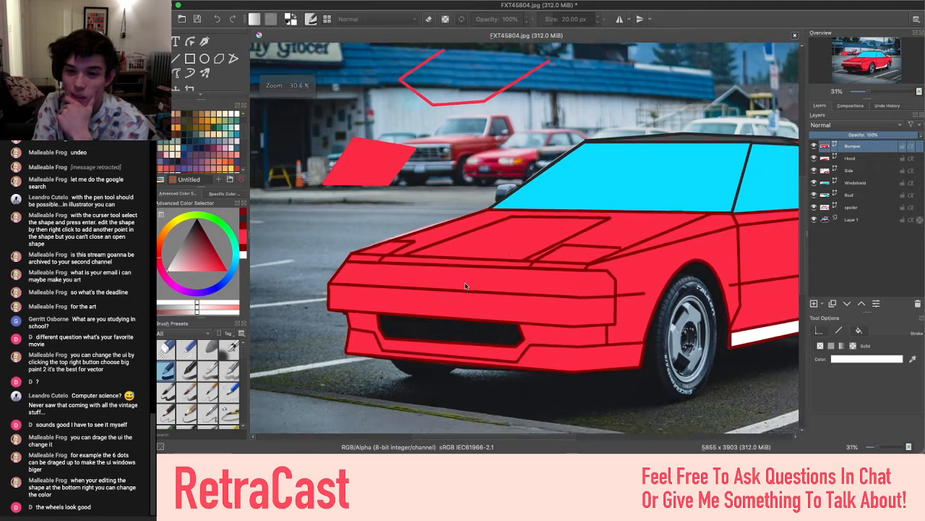
Review the traced car up close and as a whole, covering the hood, bumper, door trim line and white side skirt
scroll(519, 277, up, 5)
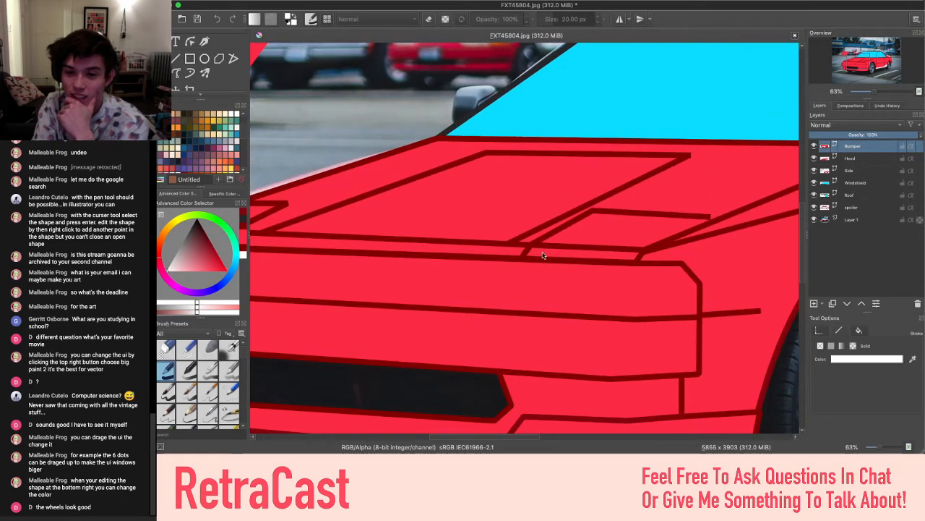
scroll(544, 254, left, 3)
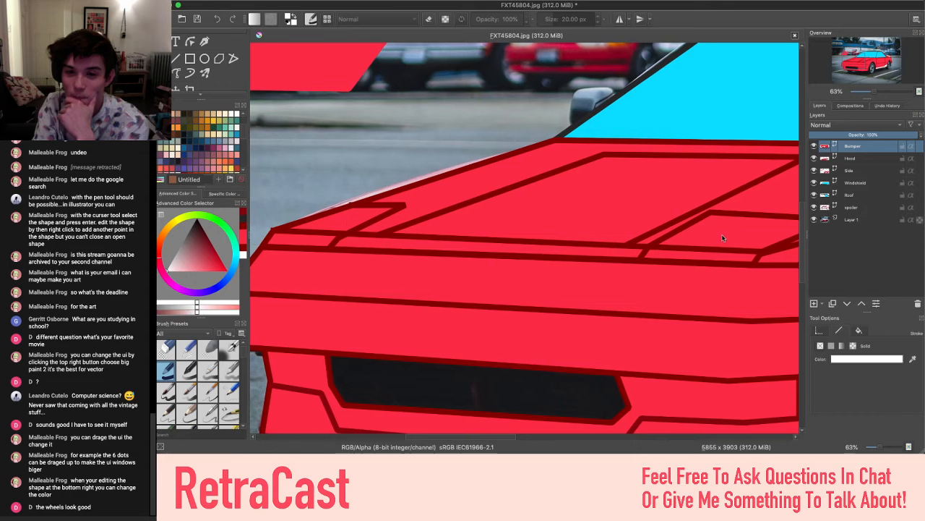
scroll(722, 237, down, 5)
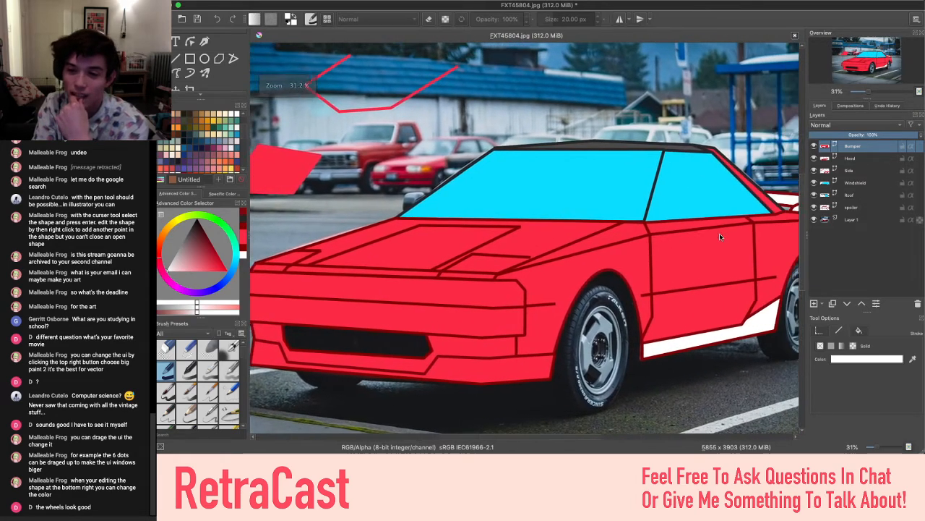
scroll(720, 236, right, 1)
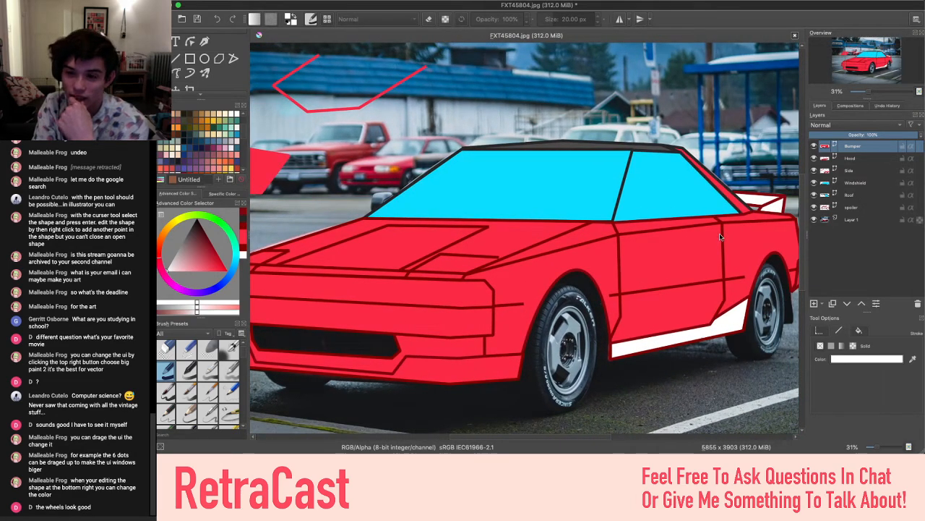
scroll(720, 236, down, 3)
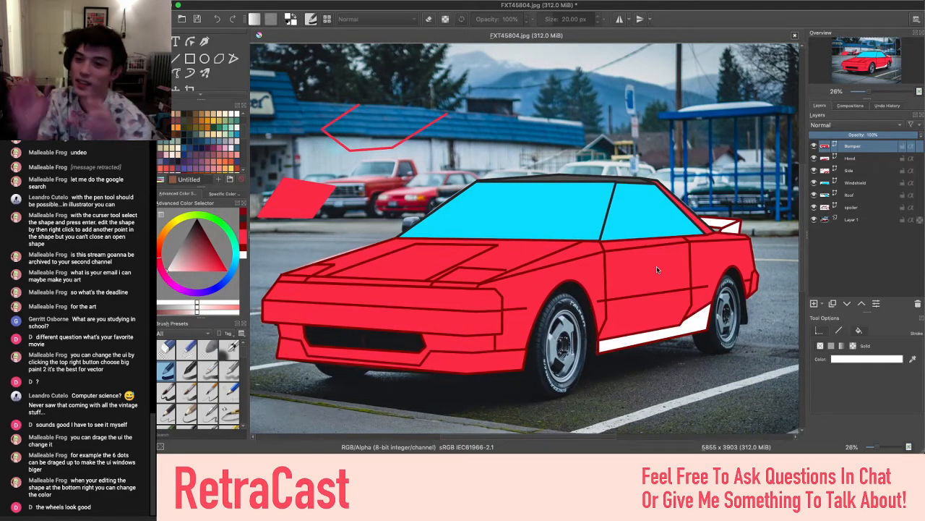
scroll(657, 270, down, 2)
scroll(657, 270, up, 2)
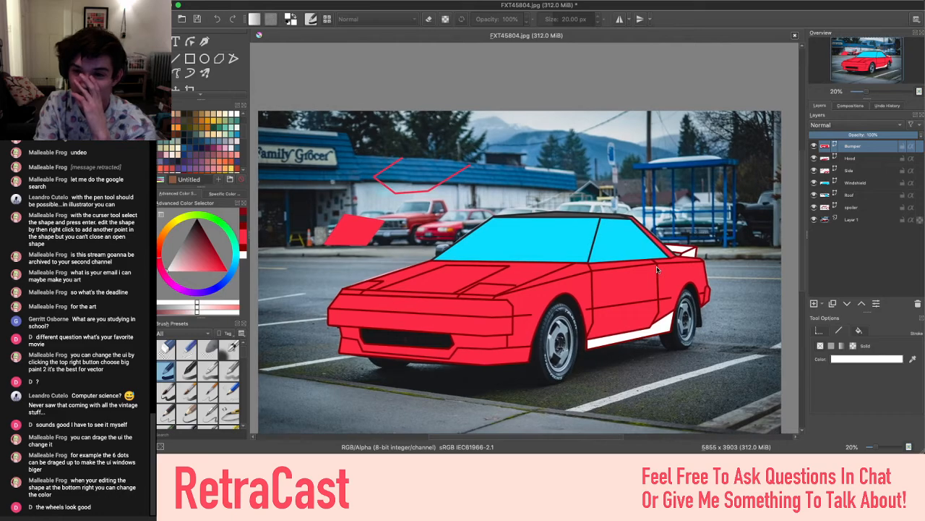
scroll(657, 270, up, 4)
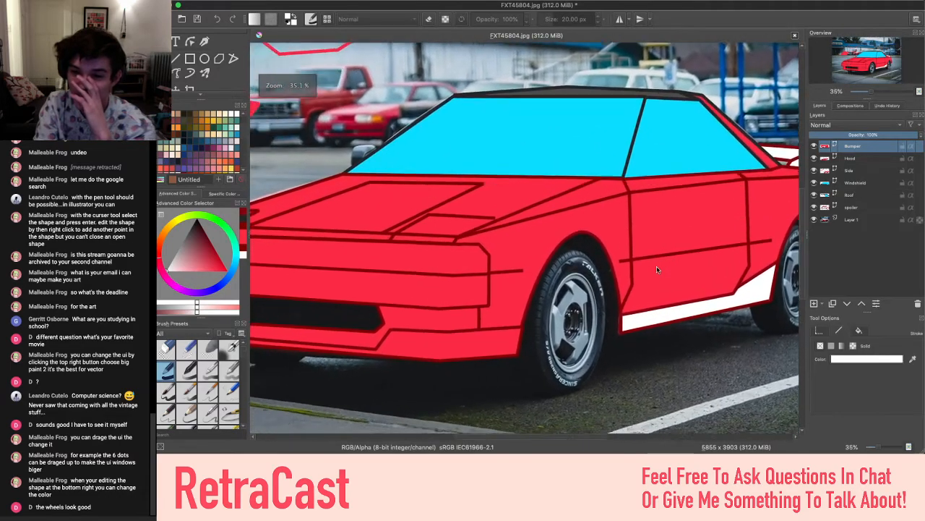
scroll(657, 270, right, 5)
scroll(657, 270, up, 3)
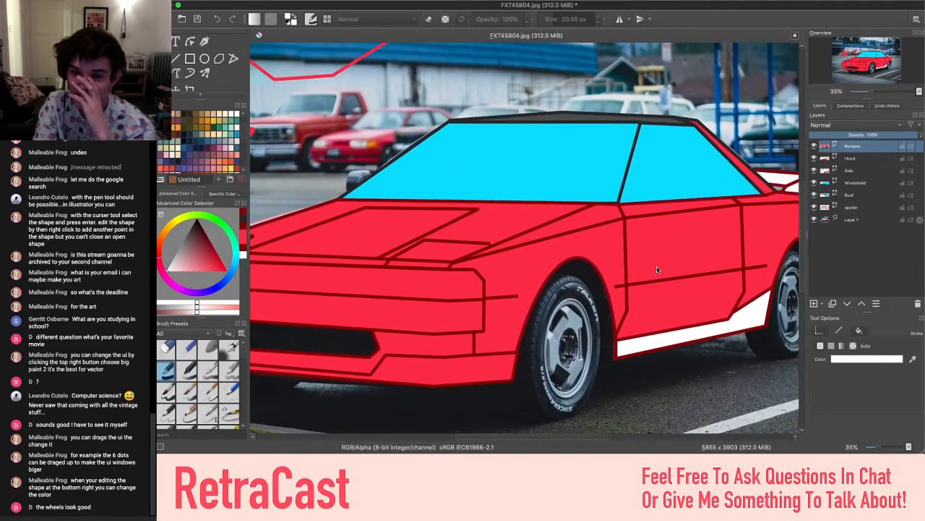
scroll(657, 270, up, 2)
scroll(655, 268, down, 3)
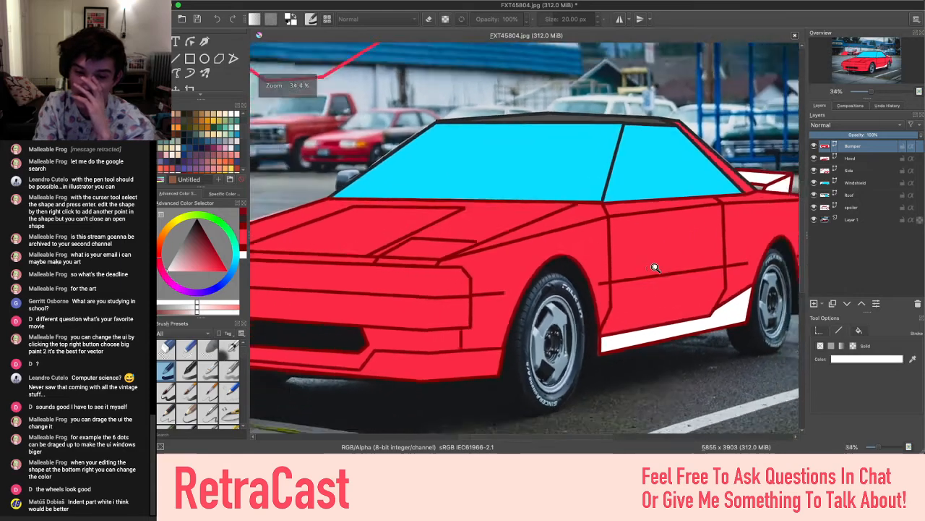
scroll(655, 267, down, 4)
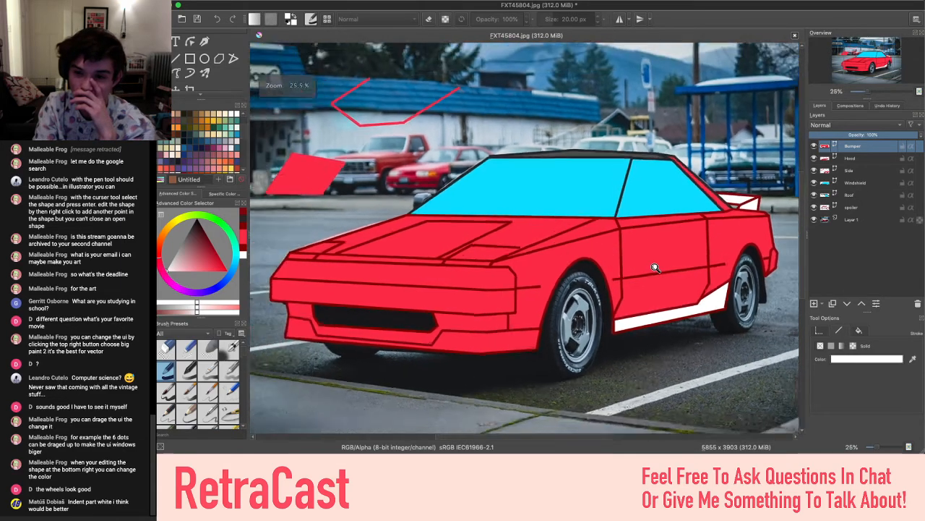
scroll(657, 270, right, 2)
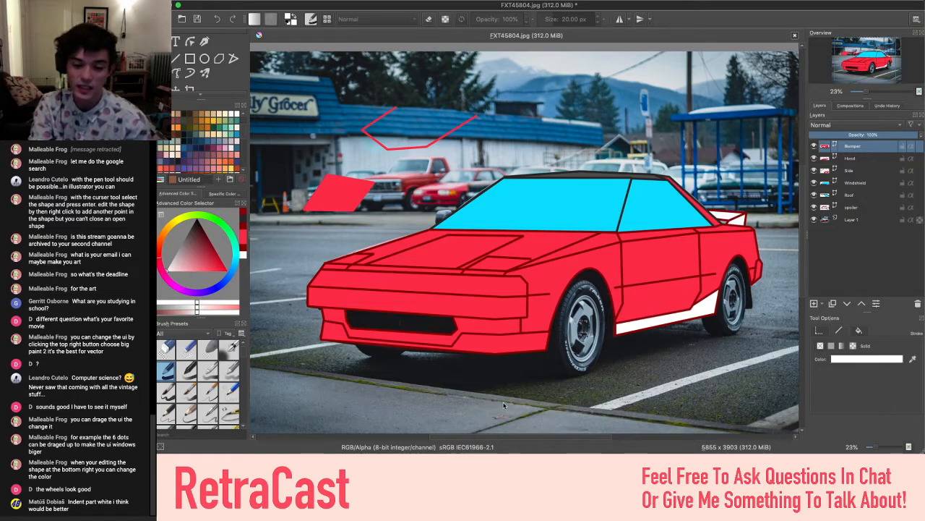
scroll(503, 405, up, 5)
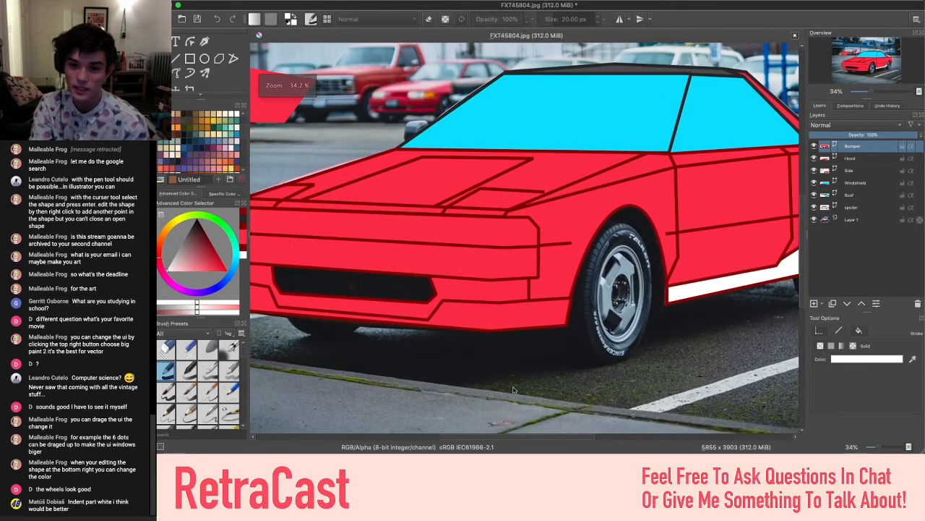
scroll(596, 287, down, 3)
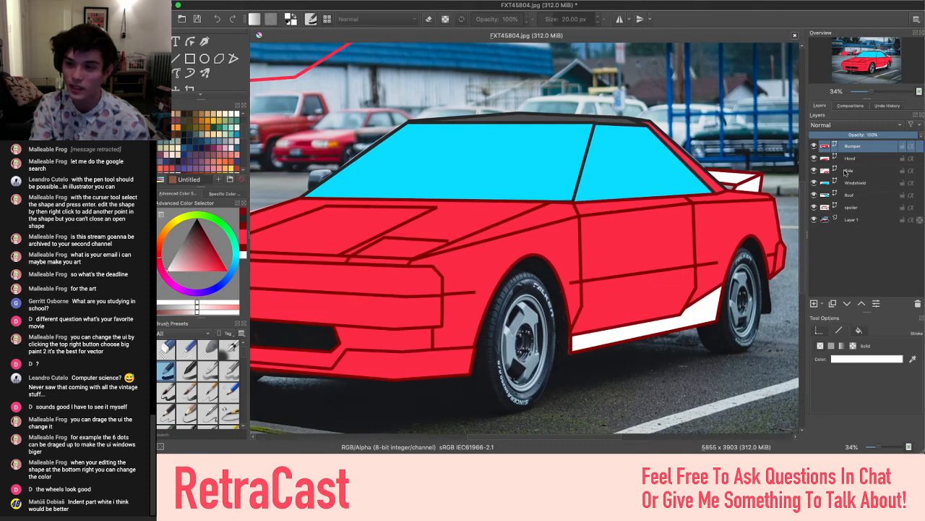
Hide the Side layer and examine the door trim strip and side skirt in the photo
click(858, 181)
click(838, 171)
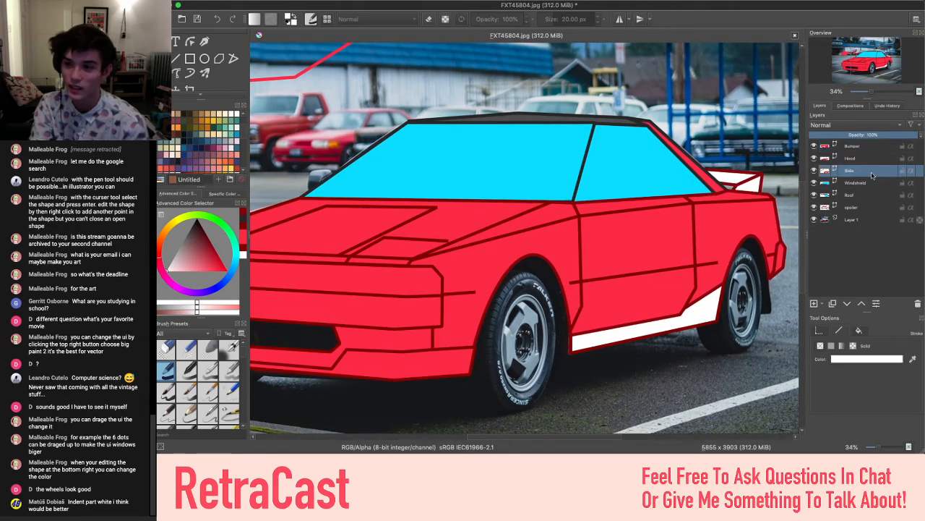
click(815, 171)
scroll(713, 208, up, 5)
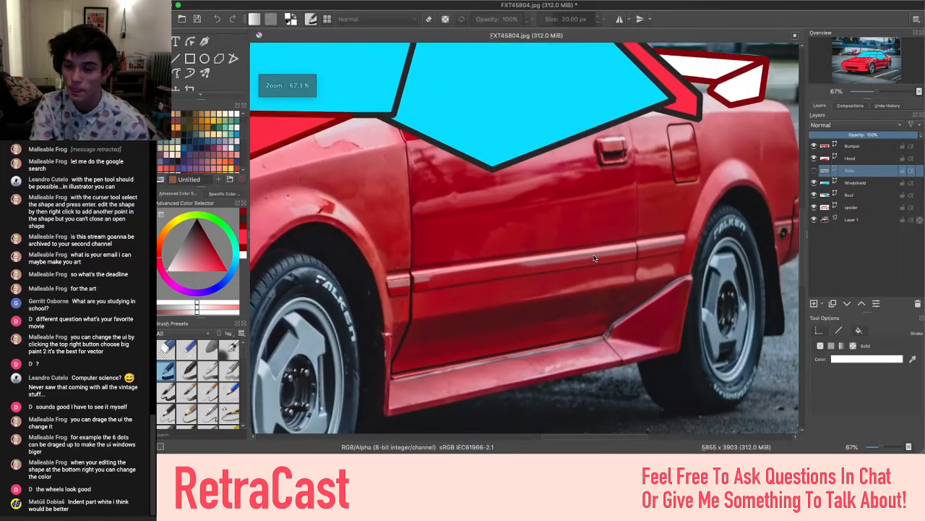
drag(403, 273, 573, 231)
scroll(573, 232, right, 5)
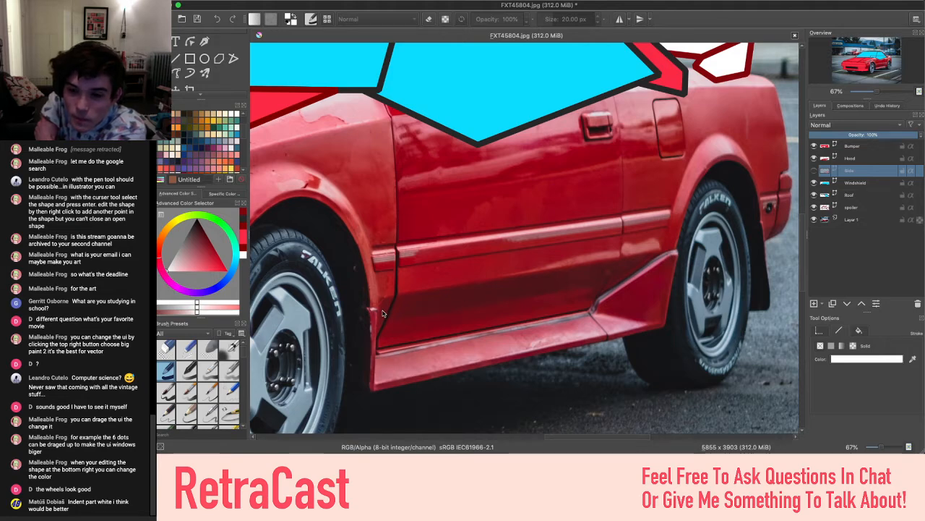
Compare the photo's exposed fender, door and side skirt with the traced hood, bumper and windows
scroll(384, 313, down, 3)
scroll(383, 313, left, 3)
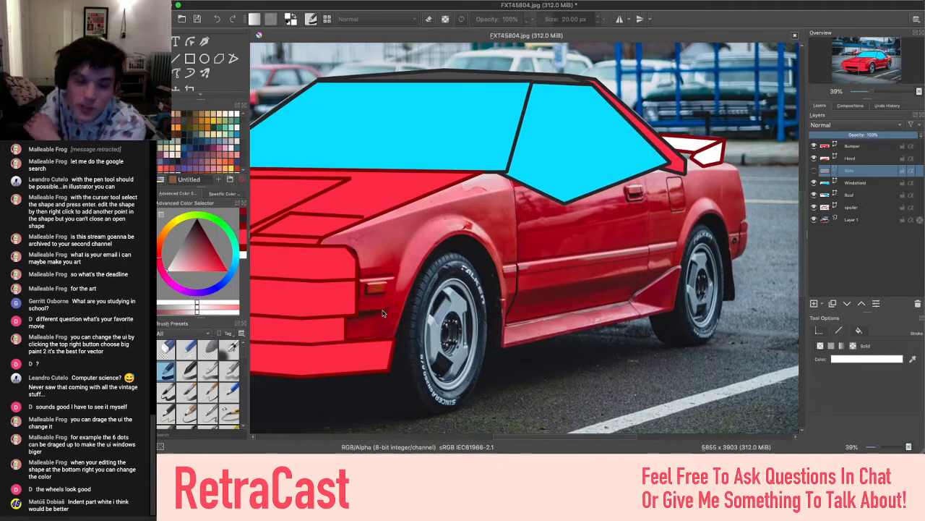
scroll(383, 313, down, 2)
scroll(383, 313, left, 3)
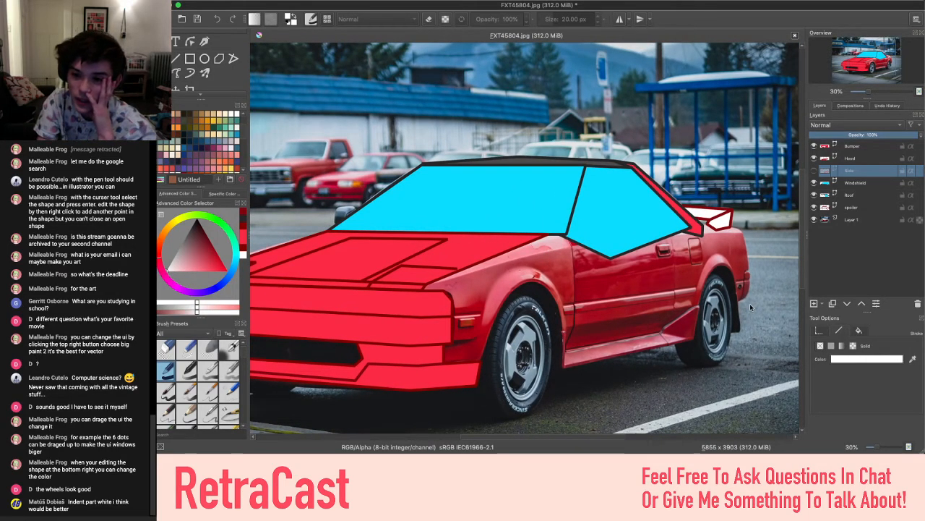
scroll(750, 307, up, 1)
scroll(613, 304, up, 1)
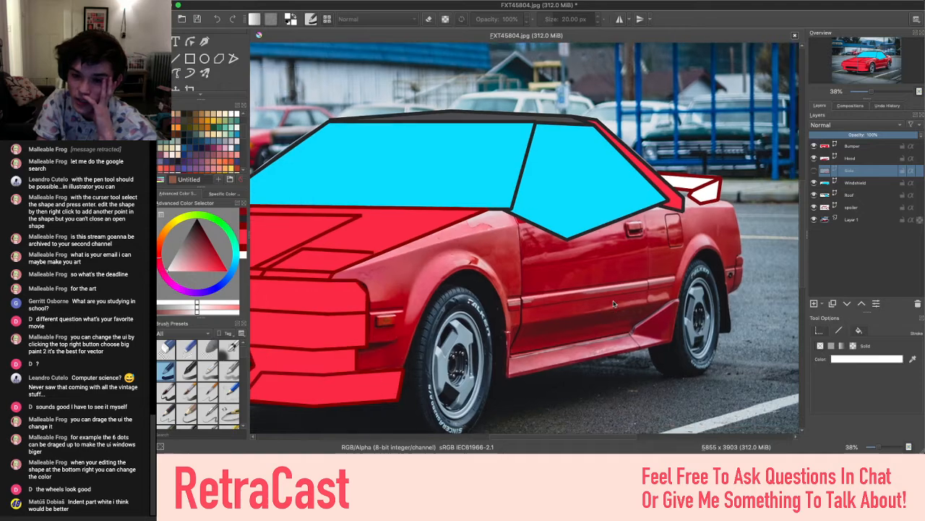
scroll(614, 304, down, 2)
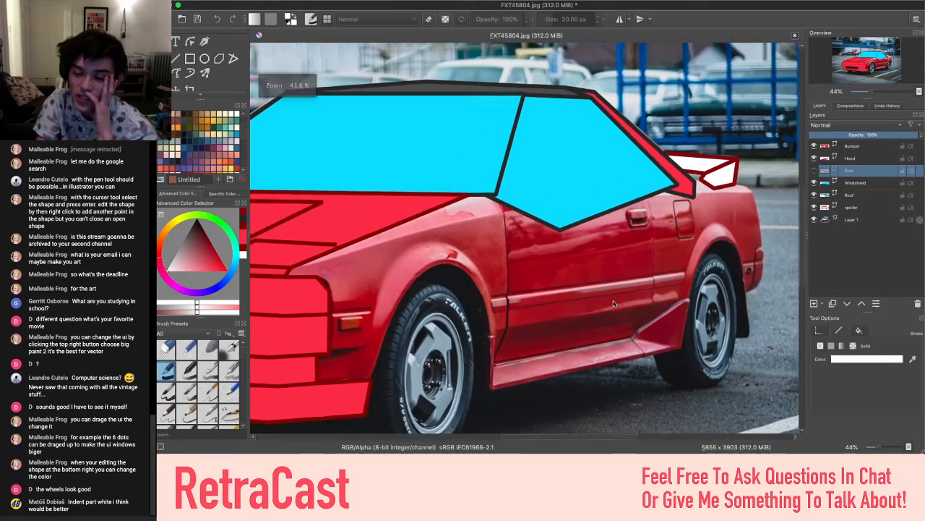
scroll(613, 303, down, 2)
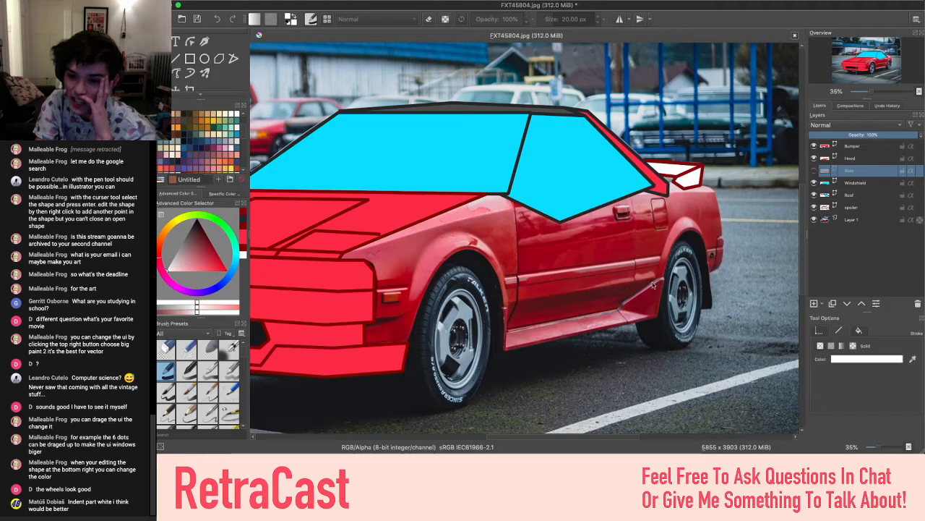
scroll(643, 288, up, 3)
scroll(647, 282, down, 2)
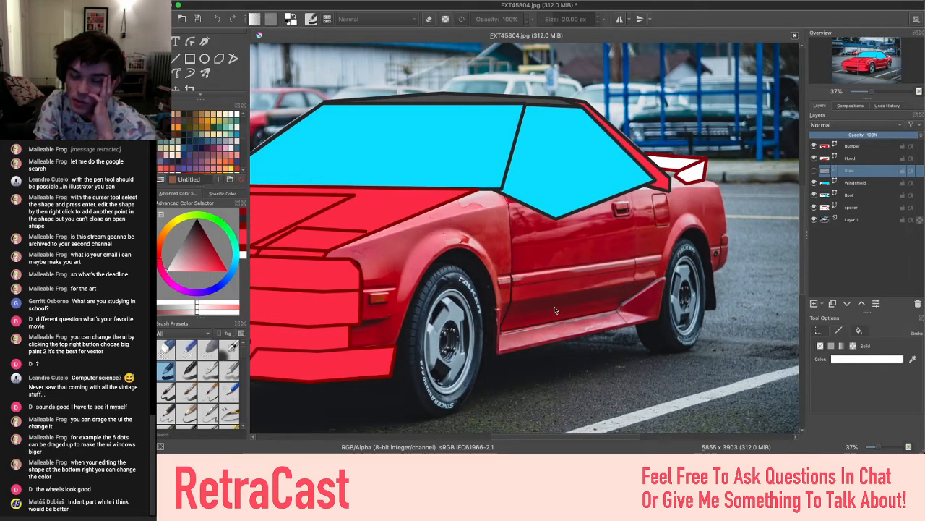
scroll(556, 310, left, 2)
scroll(556, 310, left, 5)
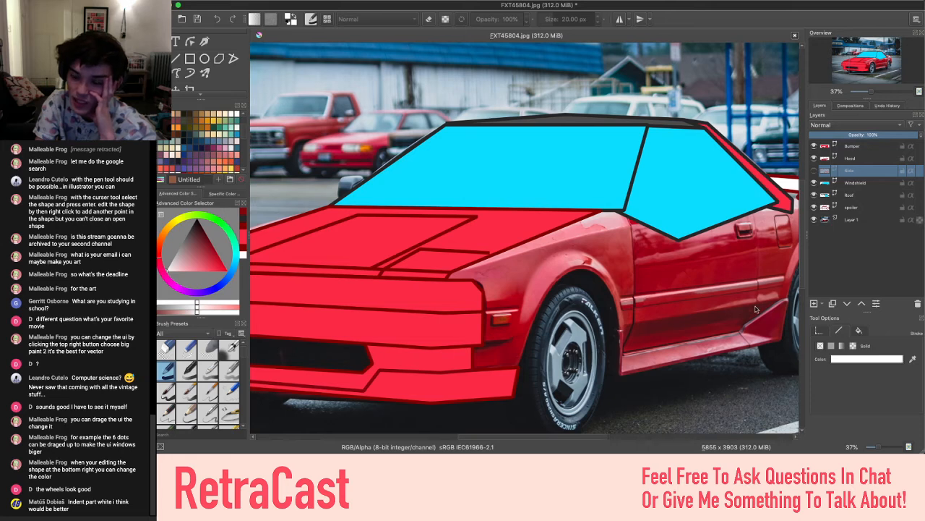
scroll(756, 310, right, 3)
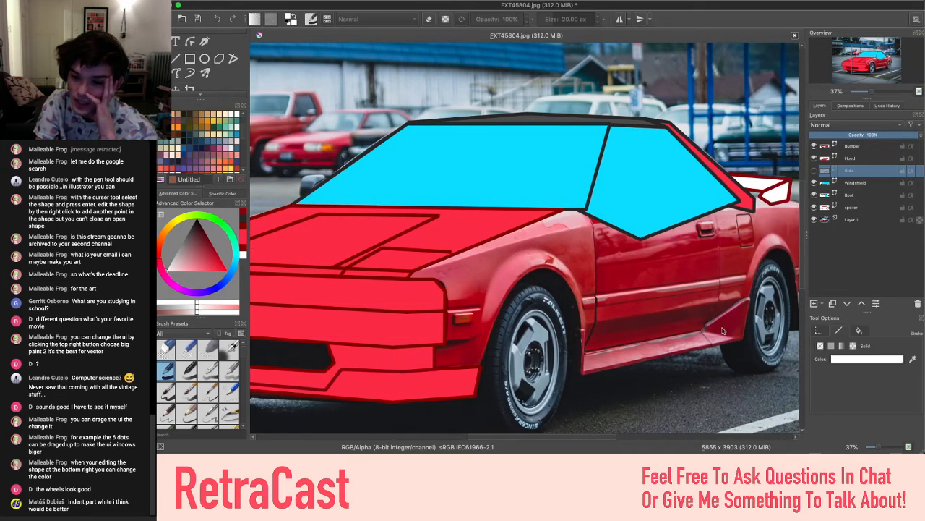
scroll(506, 326, right, 5)
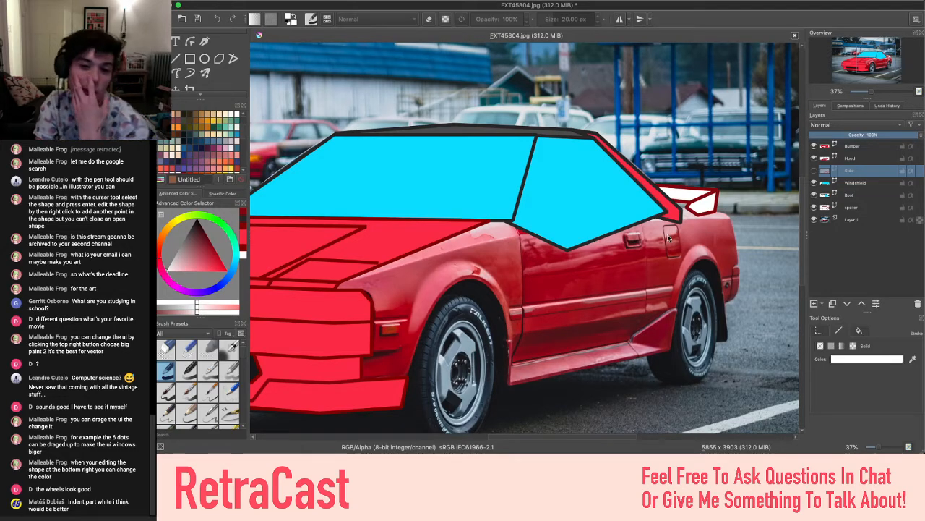
scroll(404, 252, left, 5)
scroll(405, 252, right, 5)
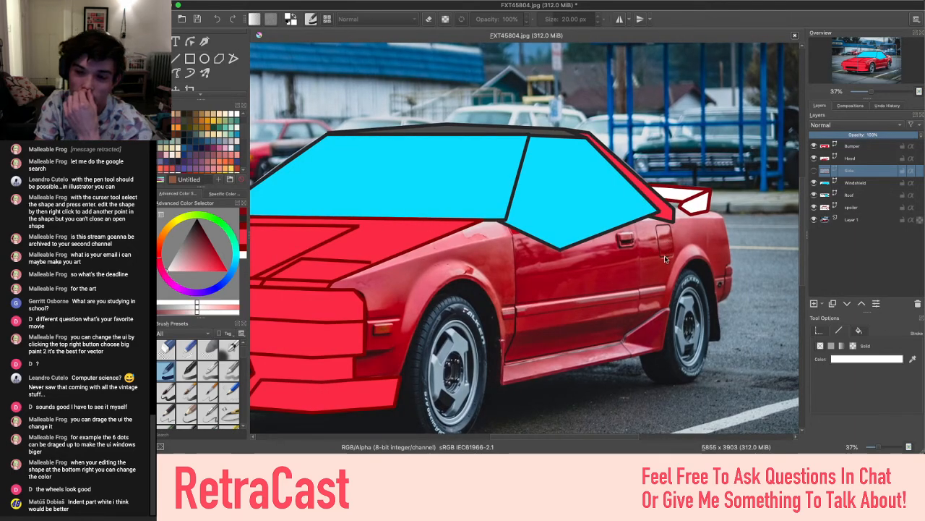
Examine the door handle, fuel door and rear fender in the photo
scroll(665, 255, up, 5)
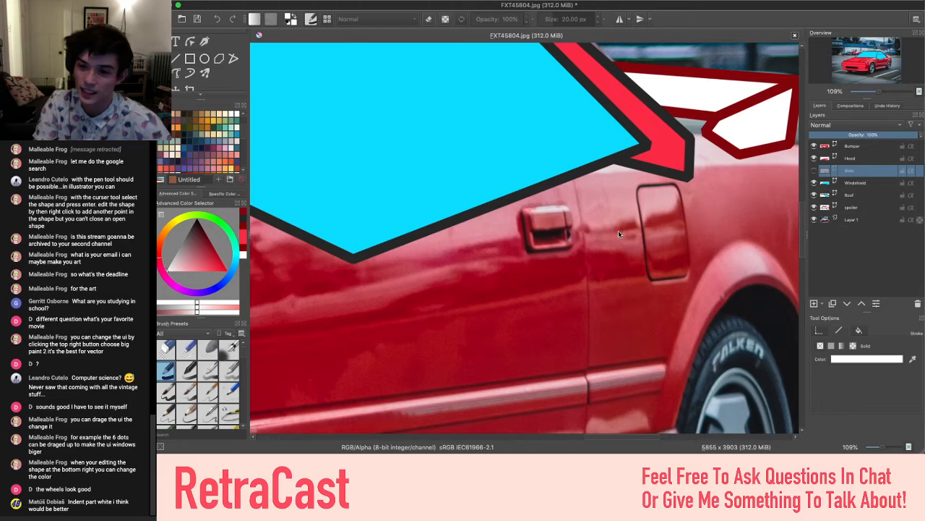
scroll(618, 234, down, 6)
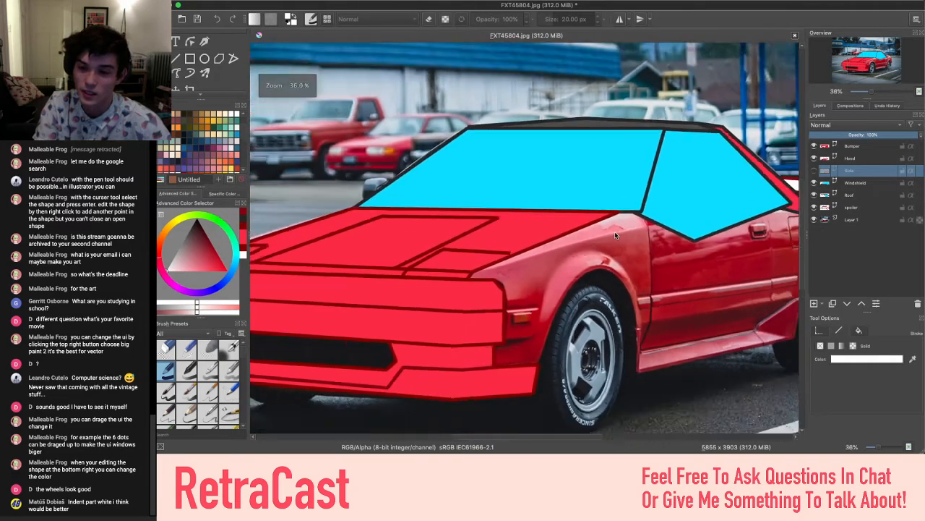
scroll(615, 233, down, 1)
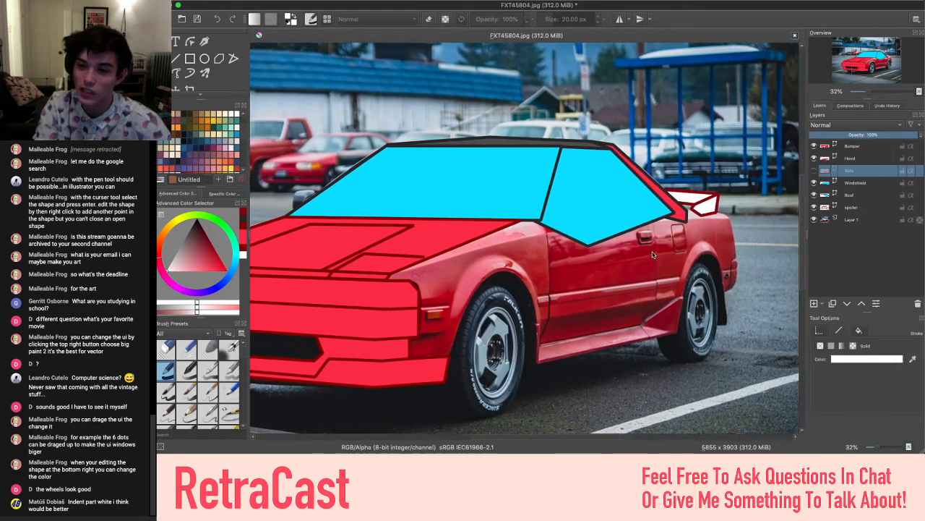
scroll(651, 253, up, 3)
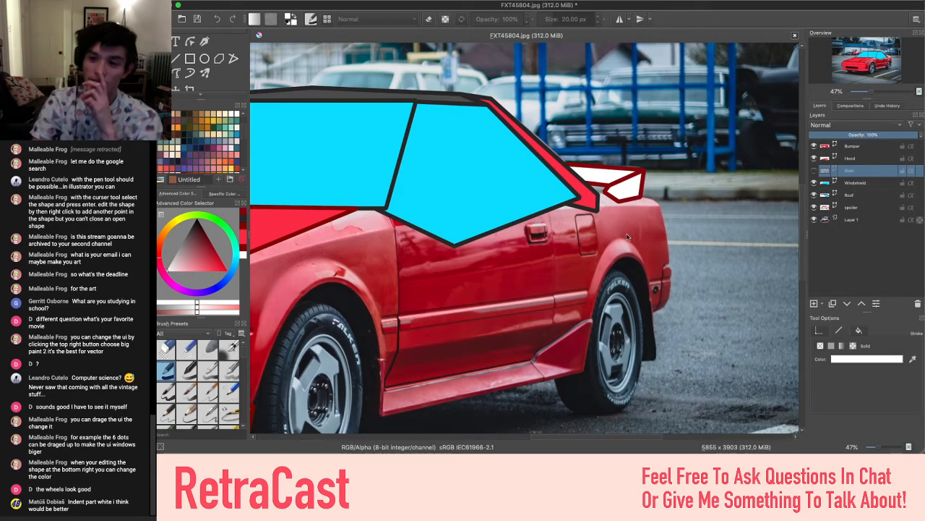
Show the Side layer again and check the traced rear quarter and the whole car
click(814, 170)
scroll(612, 247, up, 3)
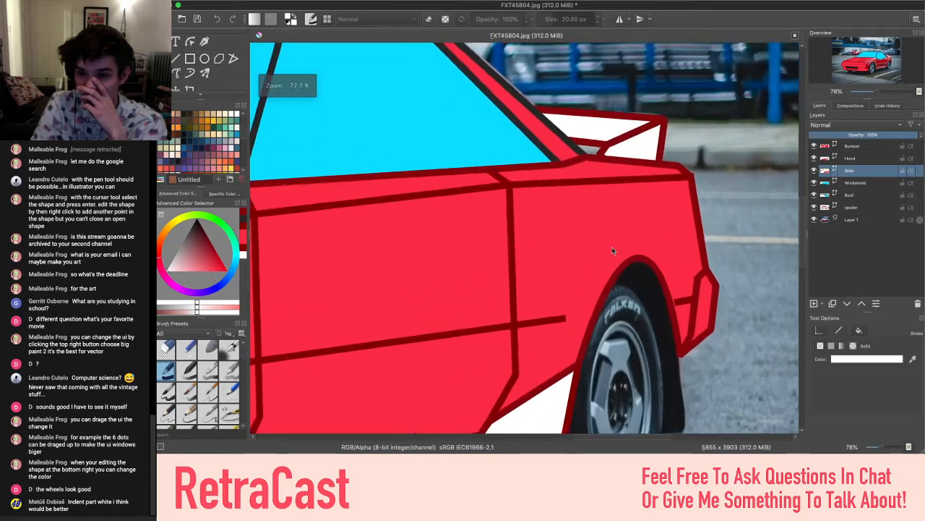
scroll(612, 250, down, 7)
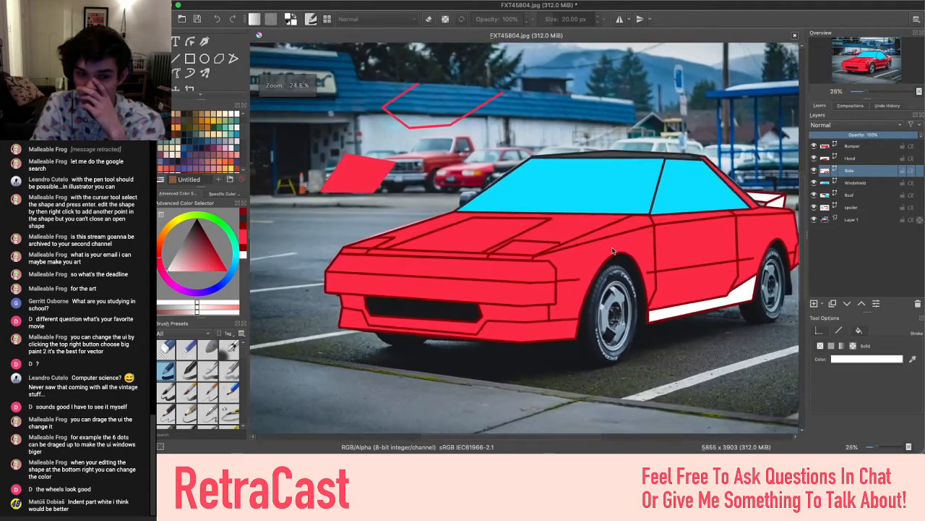
scroll(613, 251, up, 2)
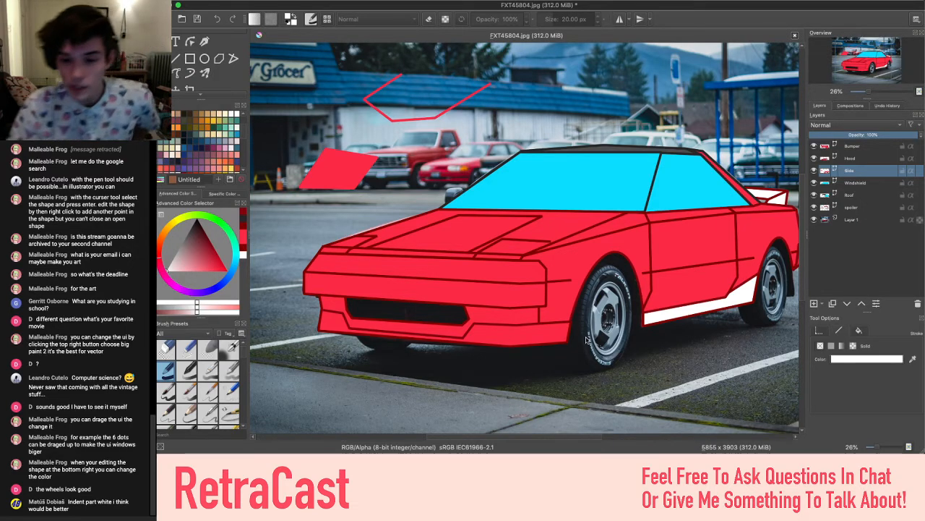
scroll(586, 340, down, 2)
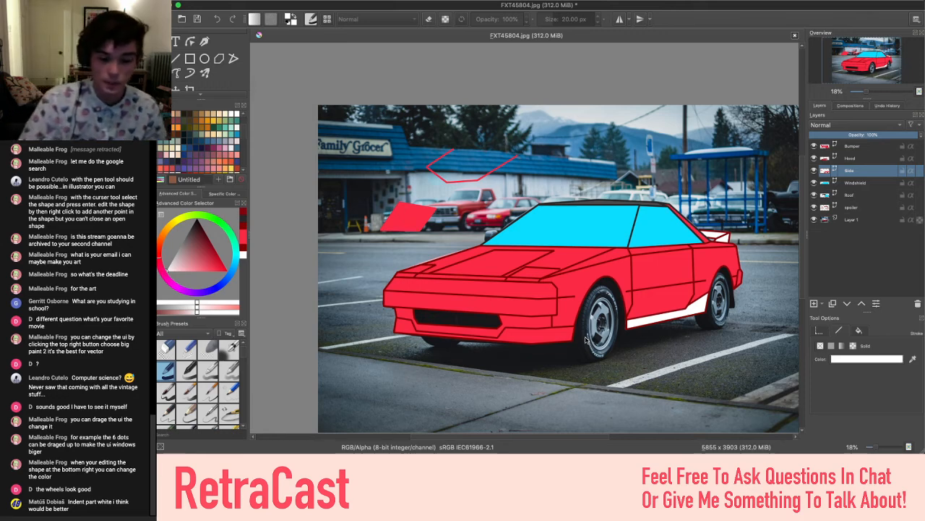
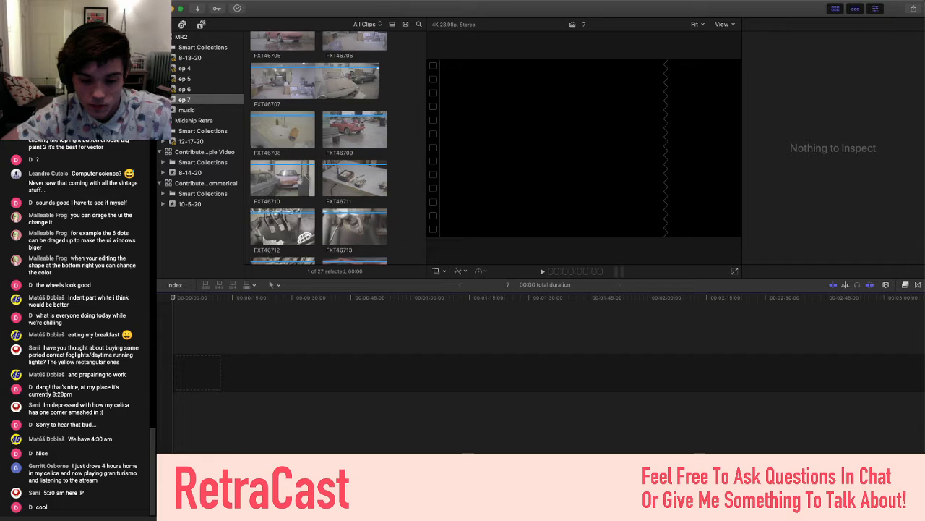
Switch to Final Cut Pro and skim the model car and rainy exterior car clips in the ep 7 event
click(223, 243)
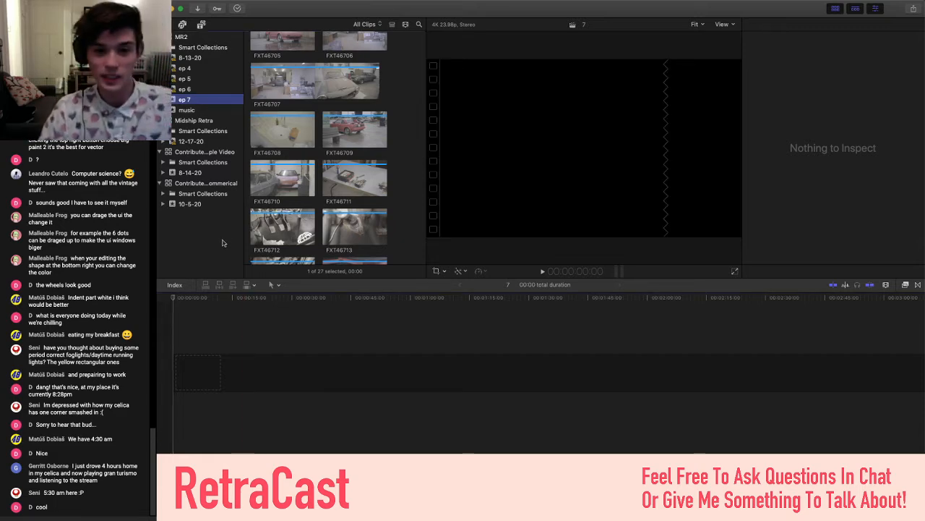
click(269, 45)
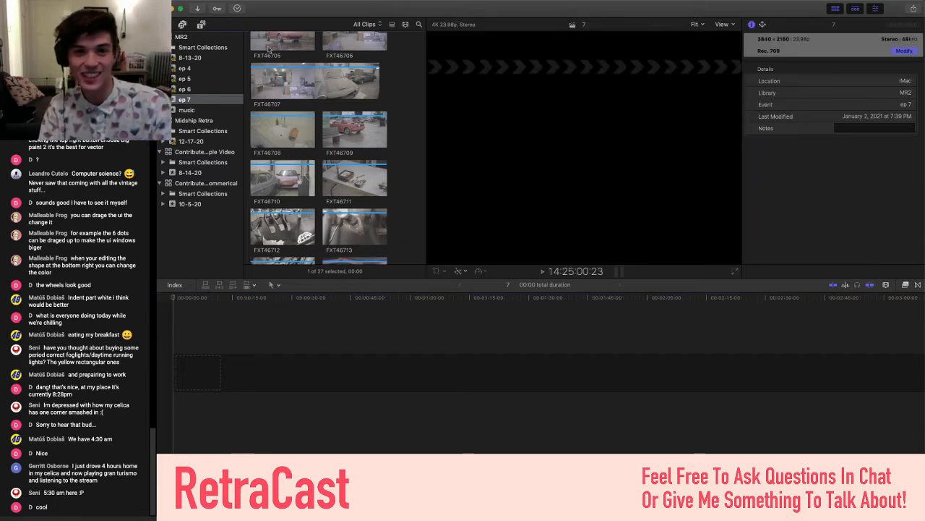
scroll(292, 123, up, 10)
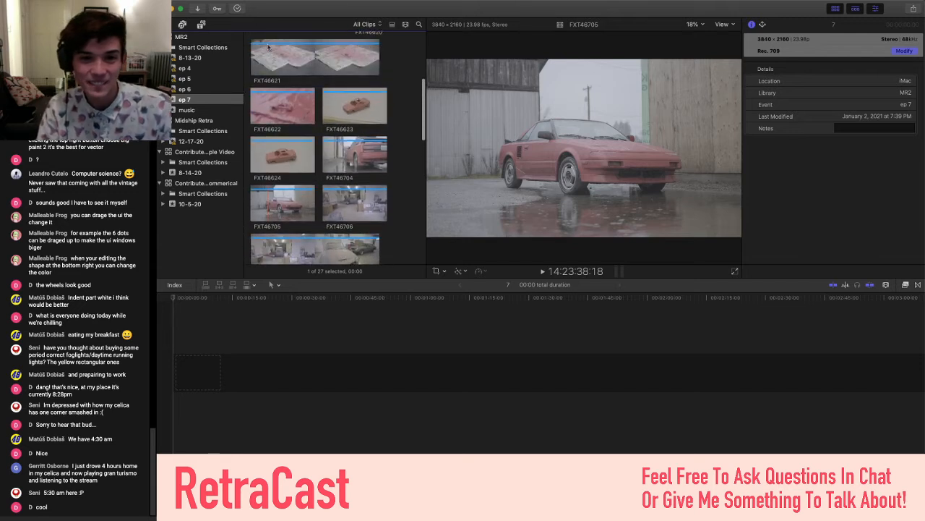
scroll(292, 175, down, 5)
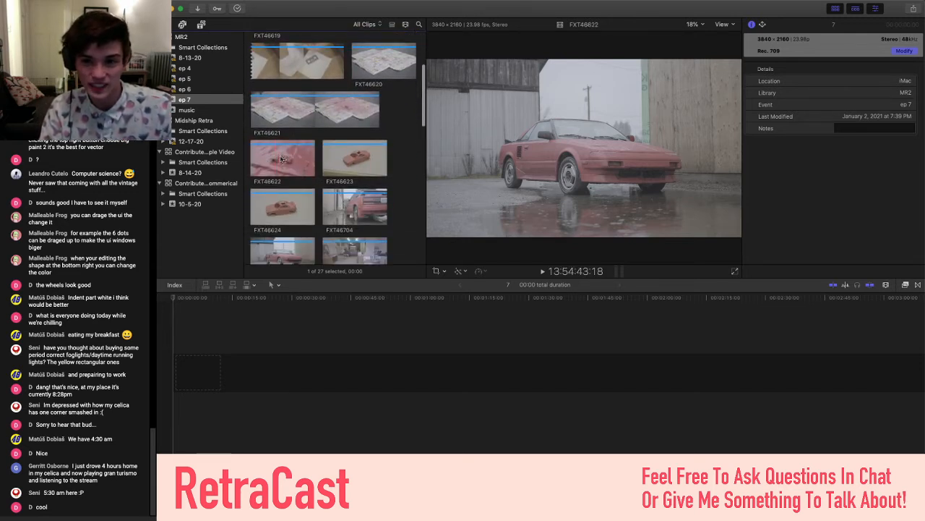
scroll(294, 151, up, 1)
scroll(295, 152, up, 2)
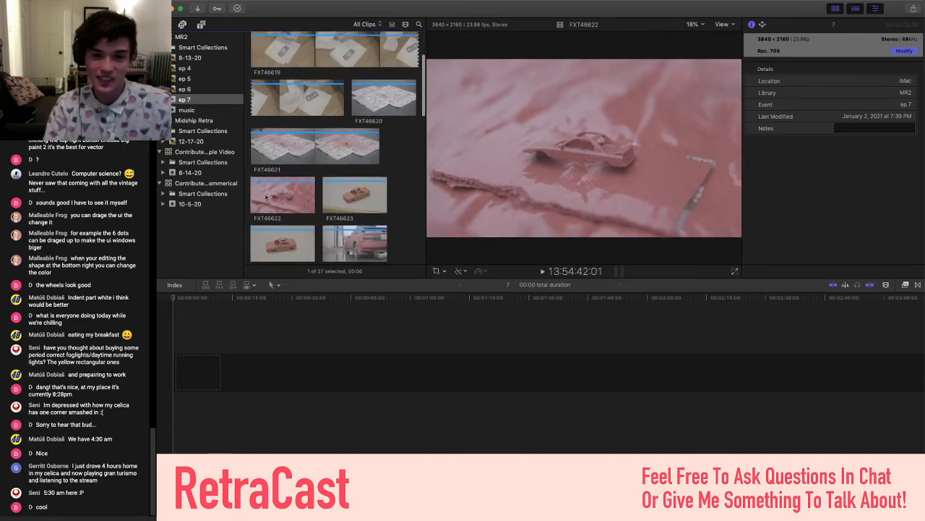
scroll(290, 200, down, 1)
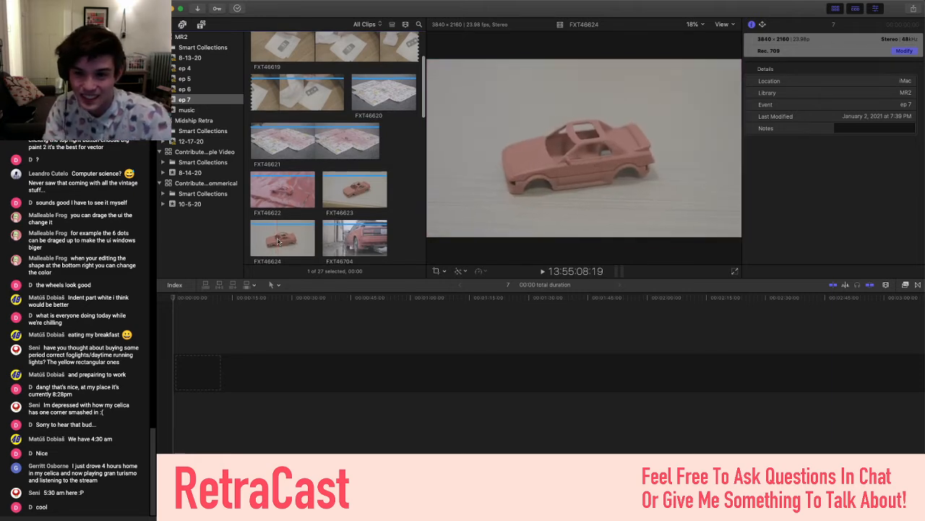
scroll(280, 241, down, 1)
scroll(280, 242, down, 5)
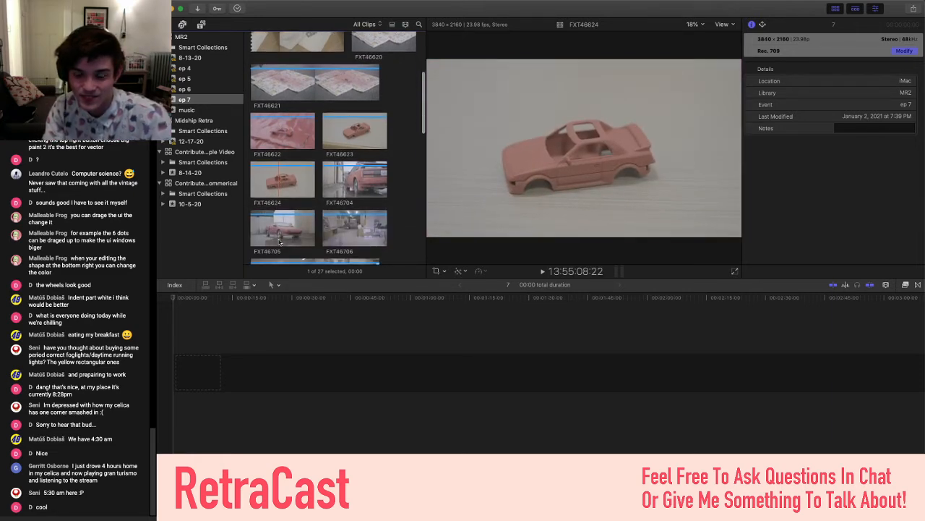
scroll(278, 229, down, 1)
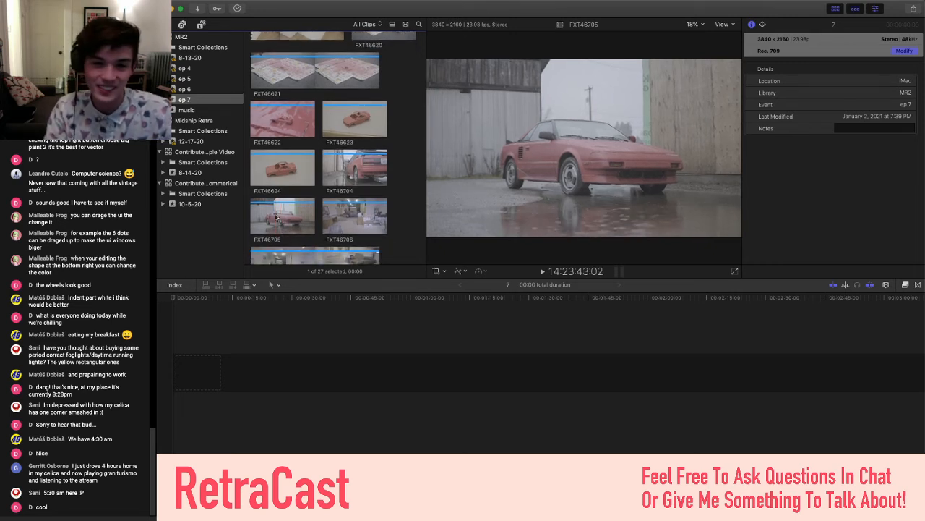
scroll(277, 218, down, 1)
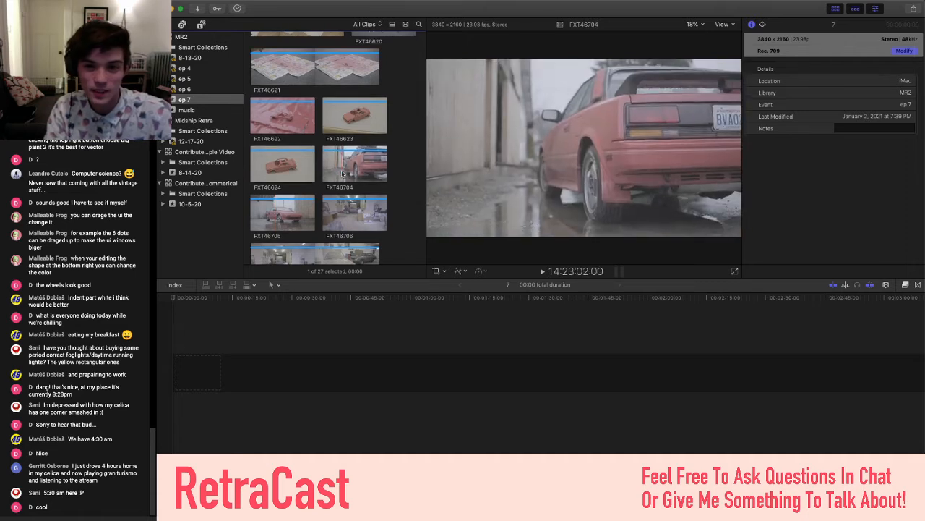
Look through the garage and detail clips of the ep 7 event down to its final clip, FXT46724
scroll(277, 206, down, 1)
scroll(277, 206, down, 2)
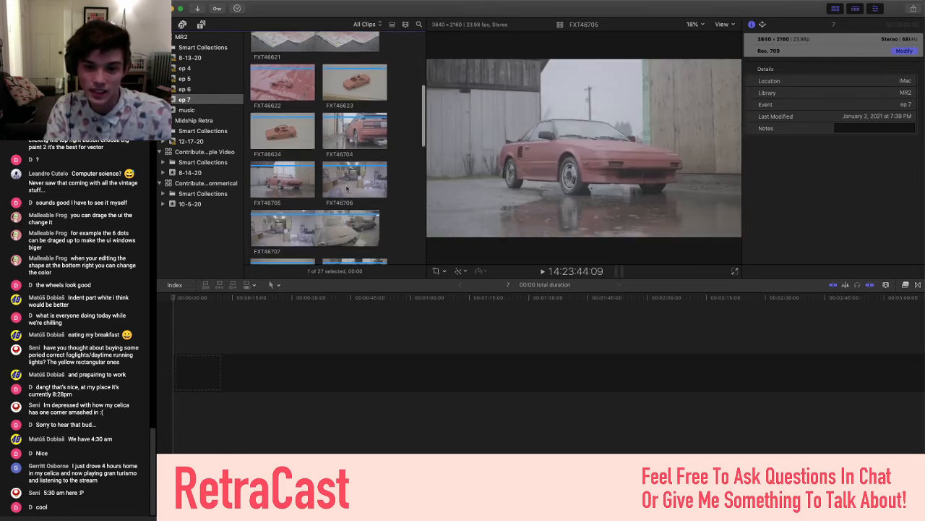
scroll(346, 192, down, 4)
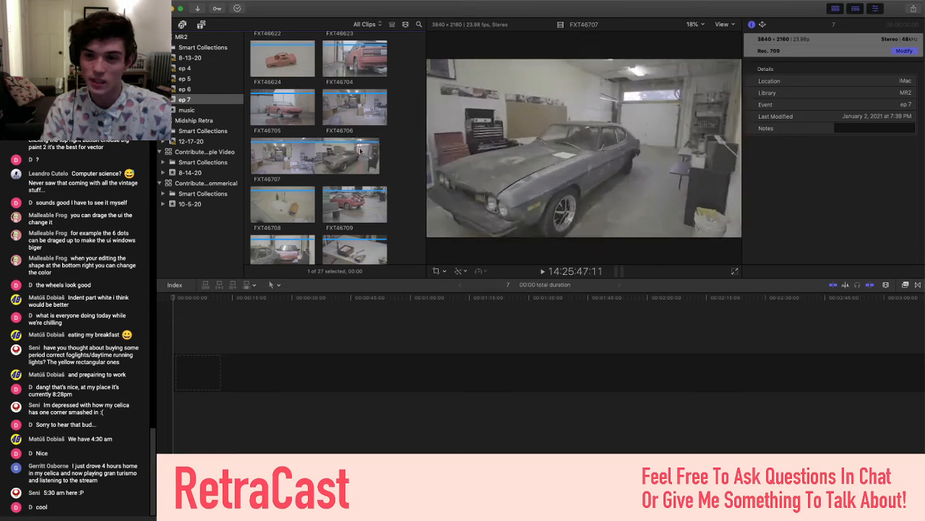
scroll(338, 211, down, 1)
scroll(337, 210, down, 3)
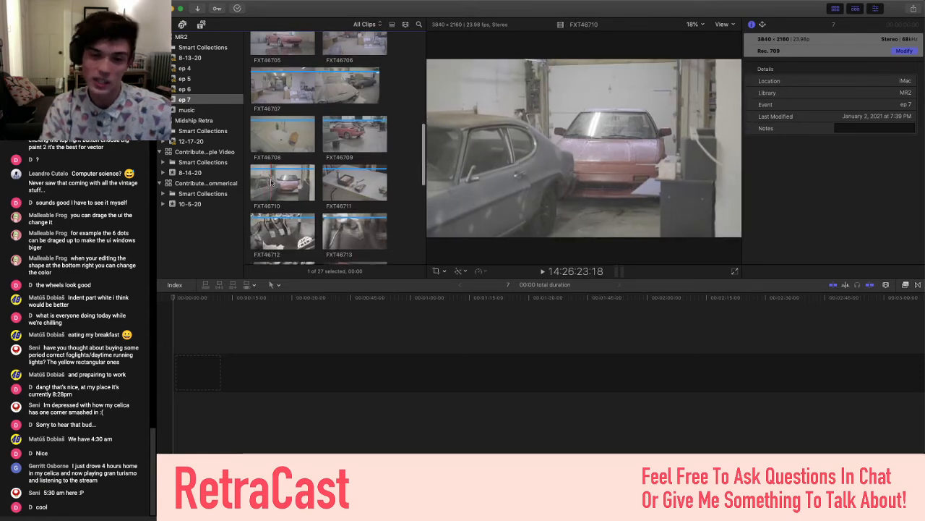
scroll(278, 186, down, 2)
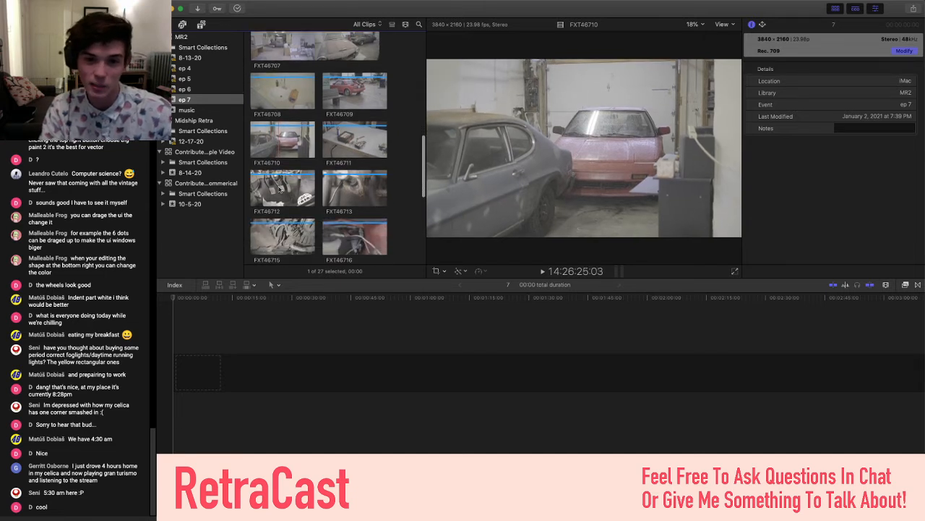
scroll(278, 186, down, 12)
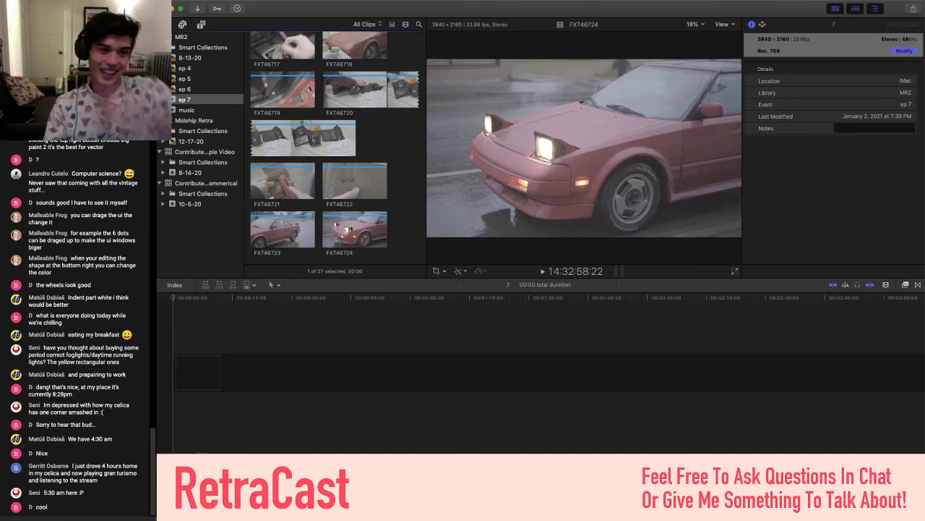
scroll(350, 229, up, 1)
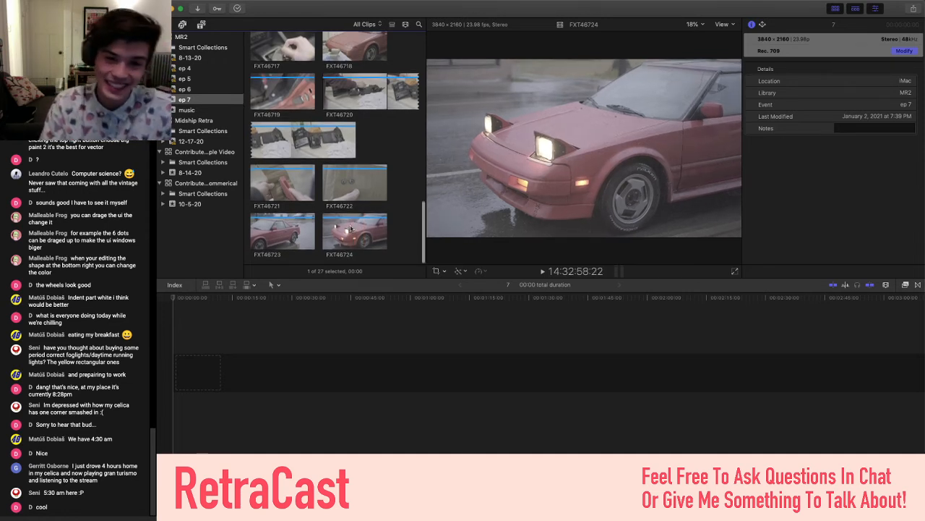
Open the midship retra project from the 12-17-20 event and fit its whole timeline in view
click(200, 142)
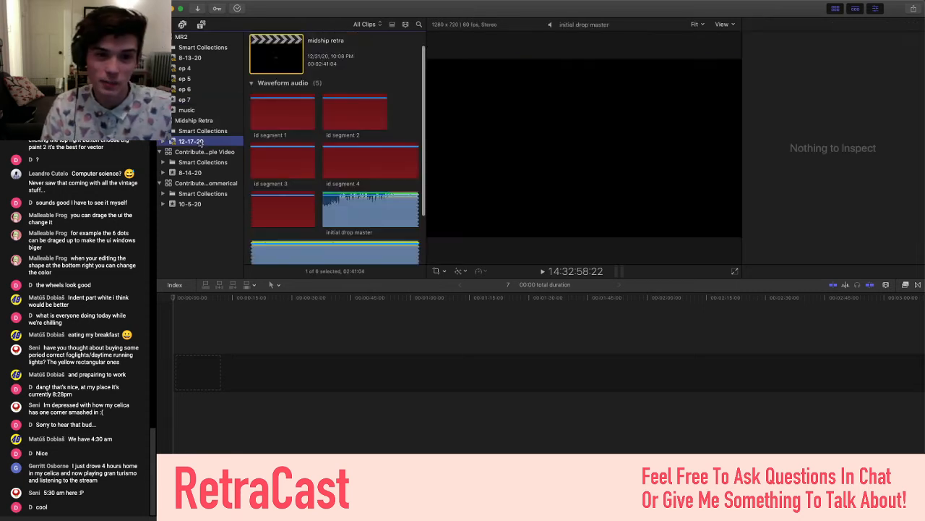
double_click(266, 64)
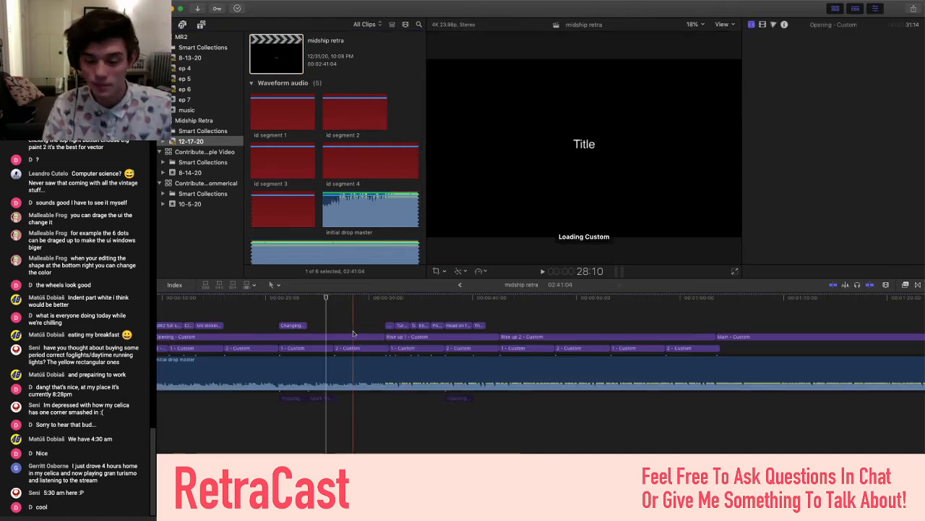
scroll(354, 334, left, 3)
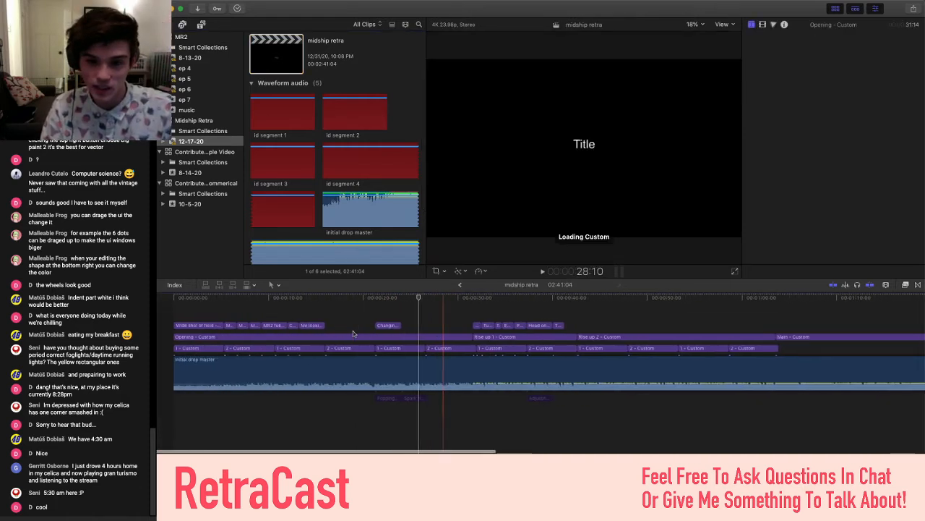
key(super+minus)
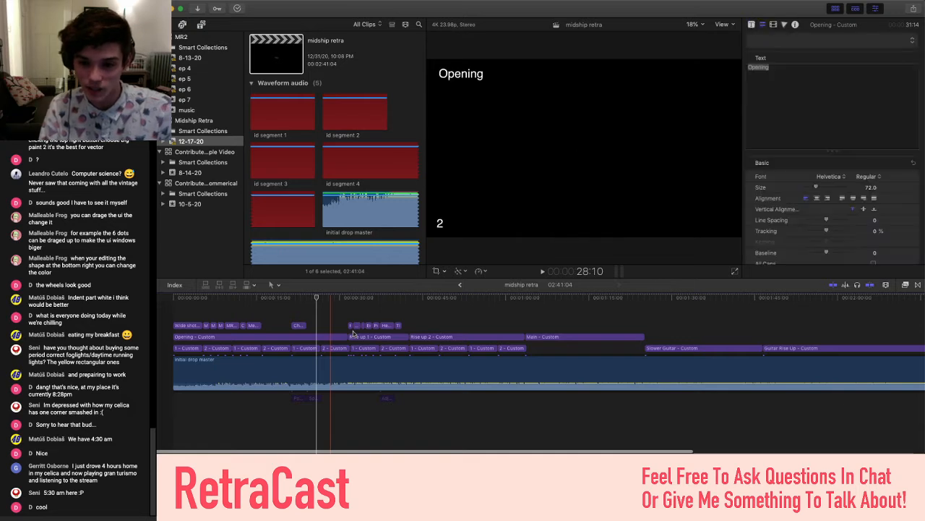
key(super+minus)
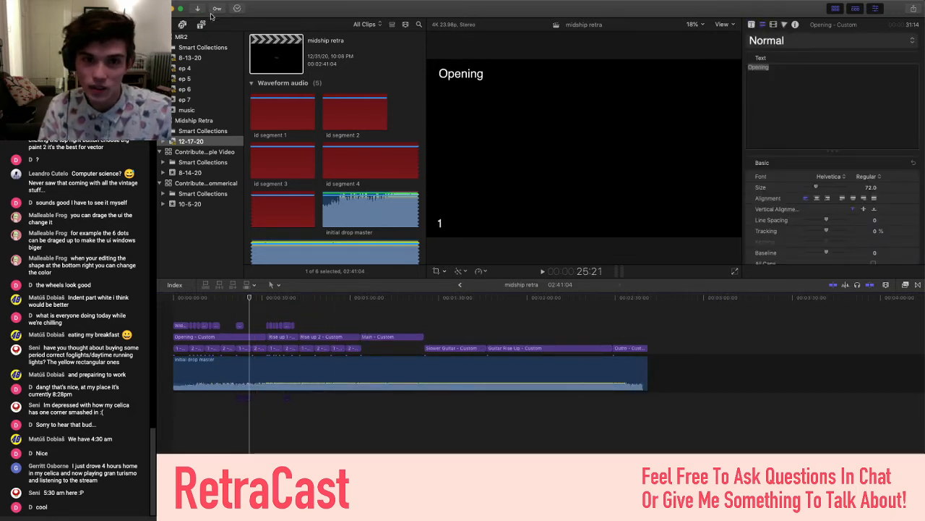
Hide the library sidebar and the clip browser to enlarge the viewer, keeping the start of the timeline in view
click(201, 24)
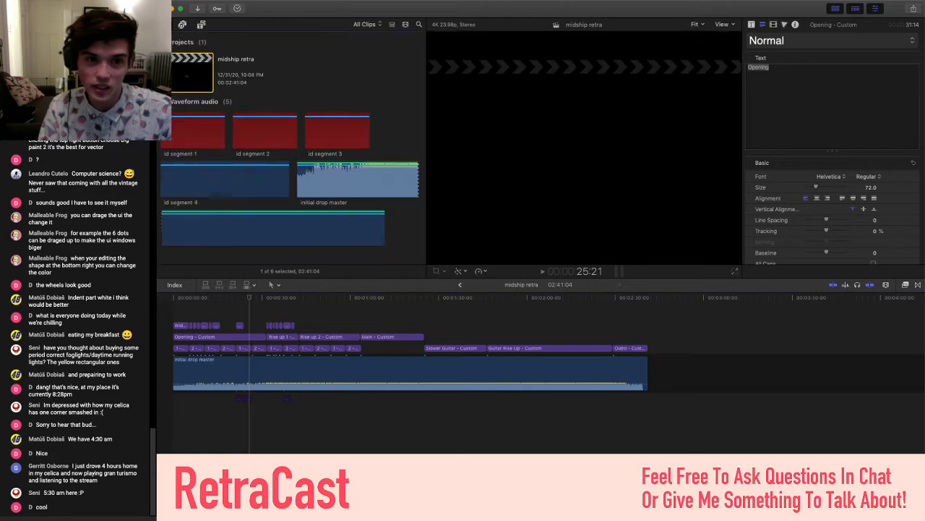
click(835, 9)
key(super+equal)
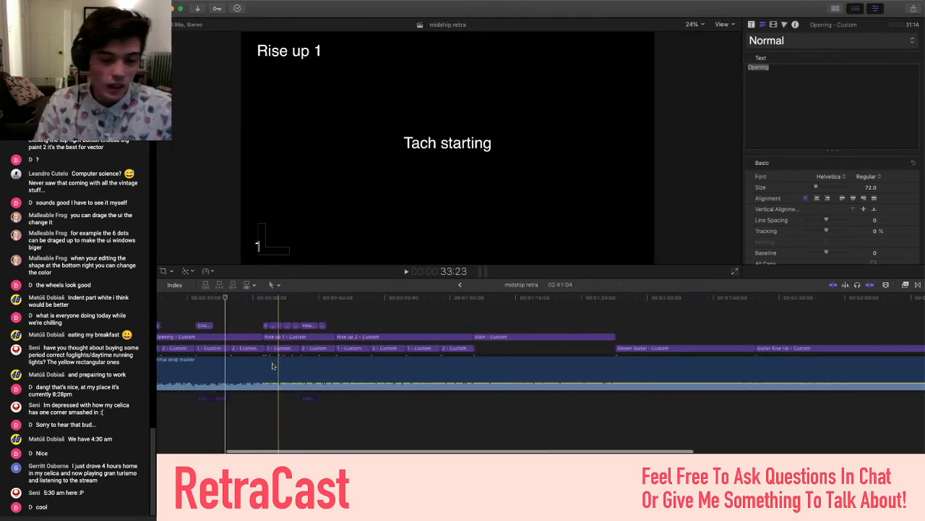
key(super+minus)
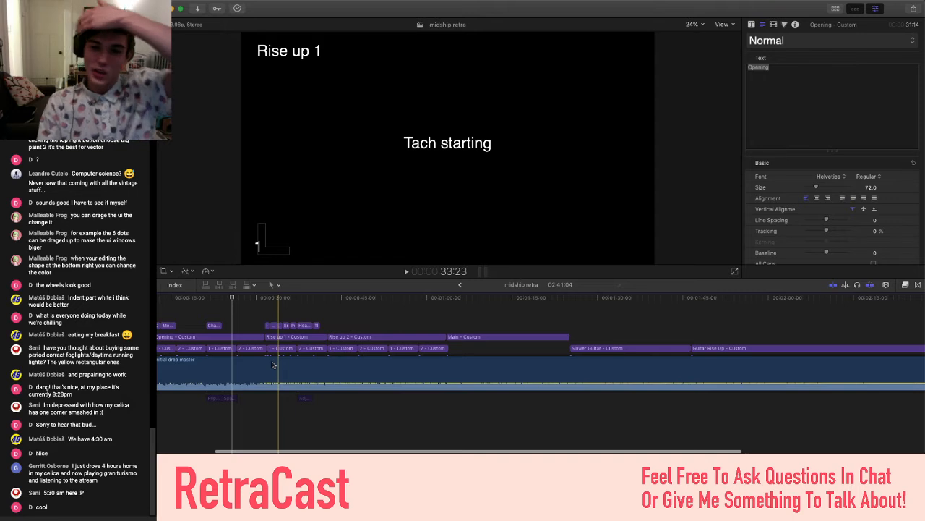
key(super+minus)
key(super+minus)
key(super+equal)
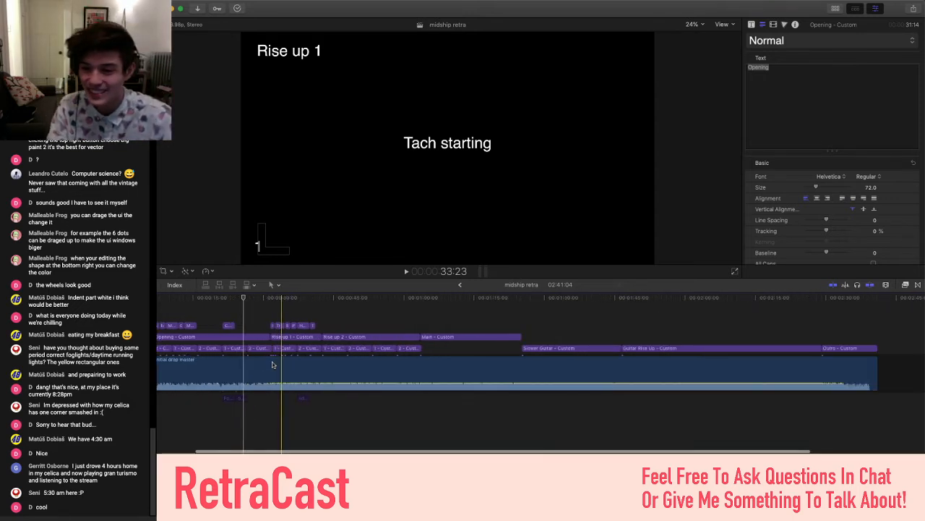
scroll(272, 364, left, 4)
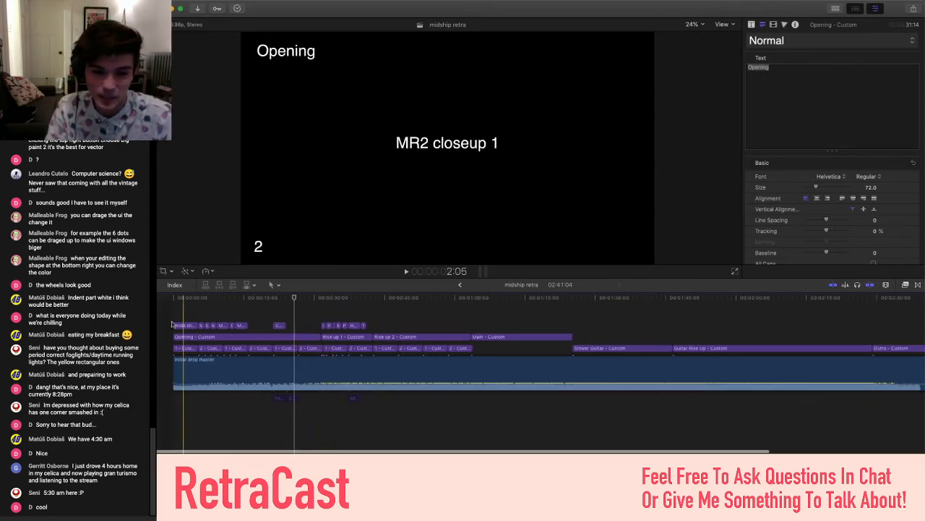
Return the playhead to the project start and review the placeholder titles of the sections from Opening to Outro
key(Home)
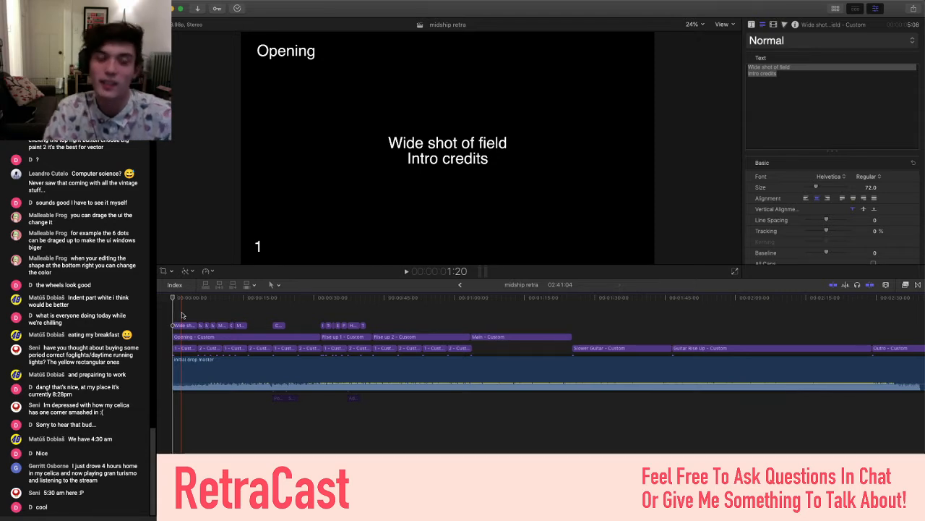
scroll(181, 314, right, 1)
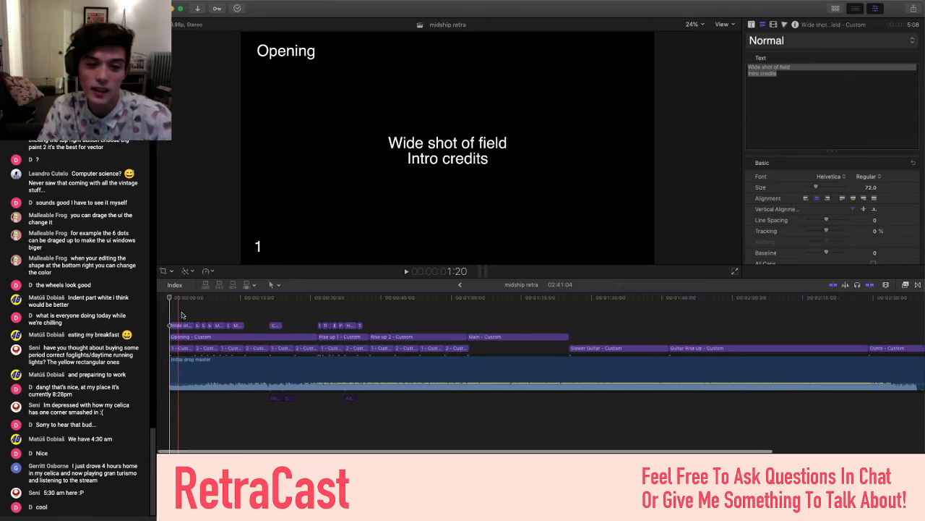
scroll(182, 314, left, 1)
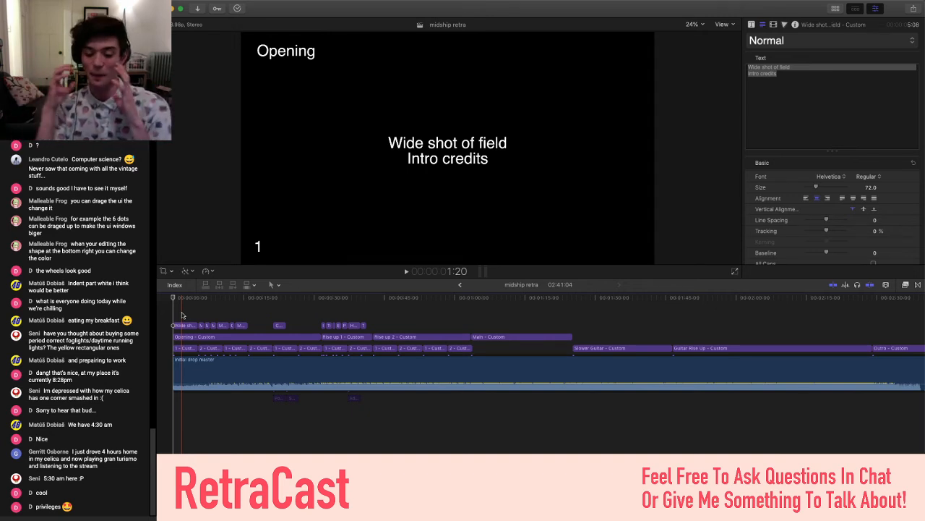
scroll(182, 315, left, 1)
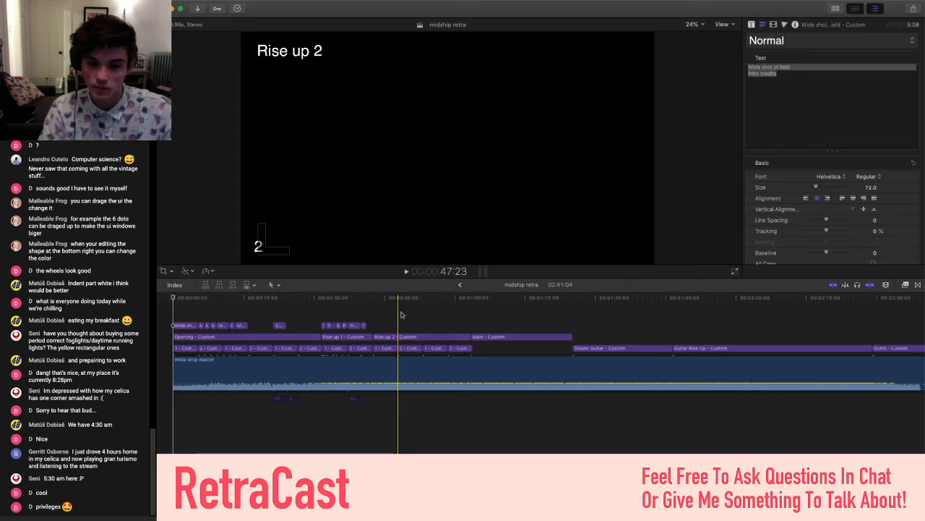
scroll(402, 314, down, 5)
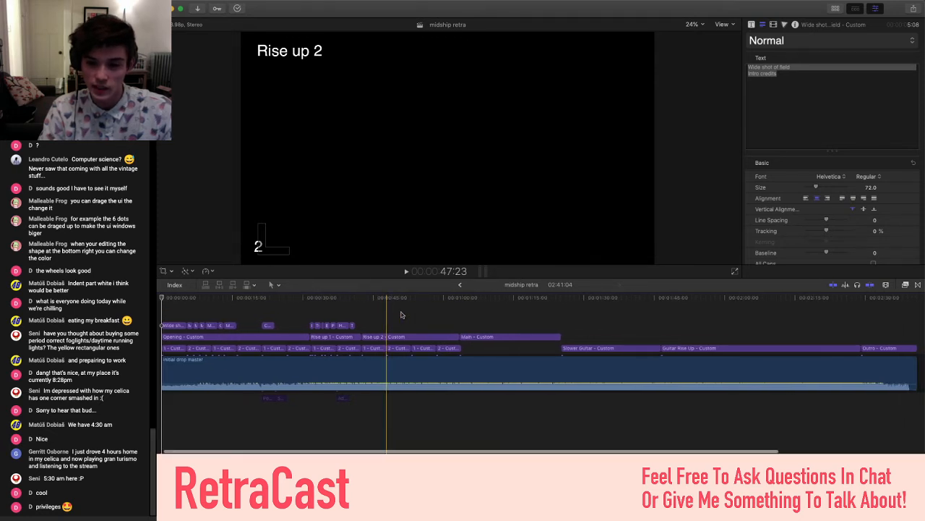
scroll(402, 314, up, 3)
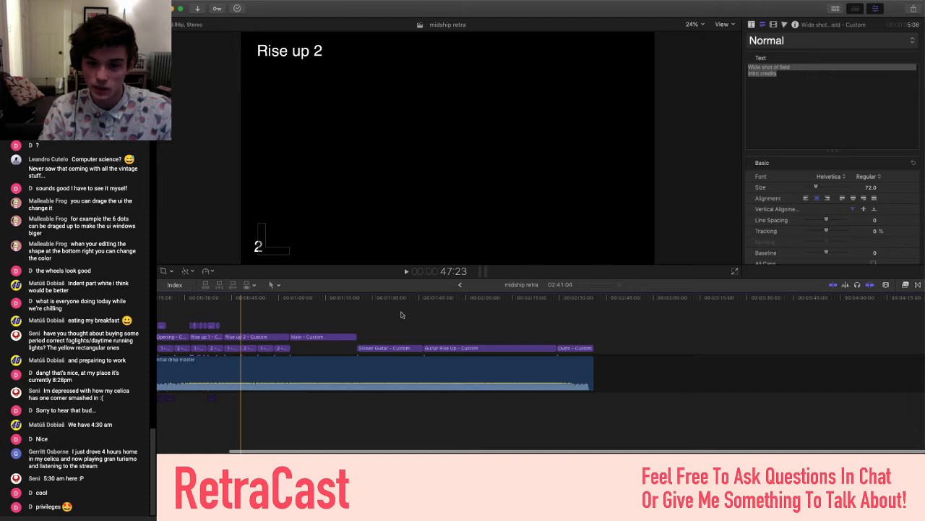
scroll(402, 315, up, 4)
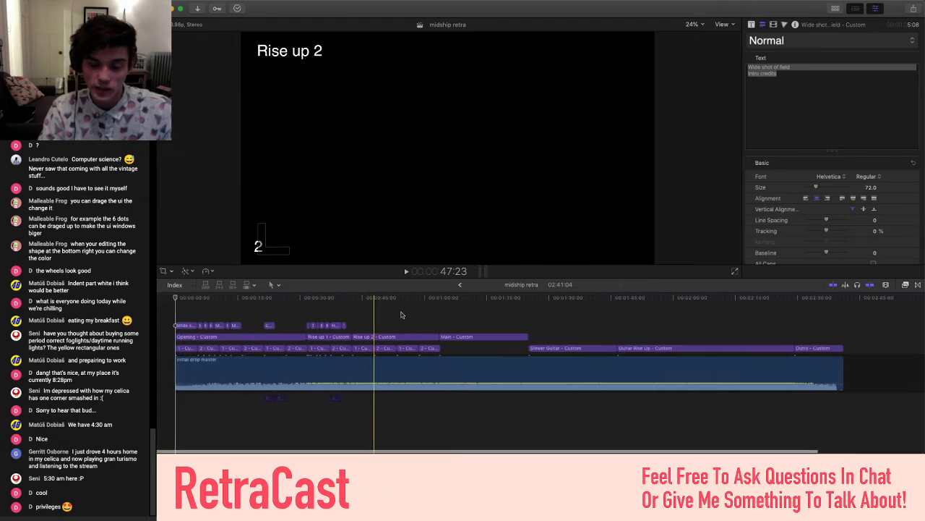
scroll(402, 315, up, 2)
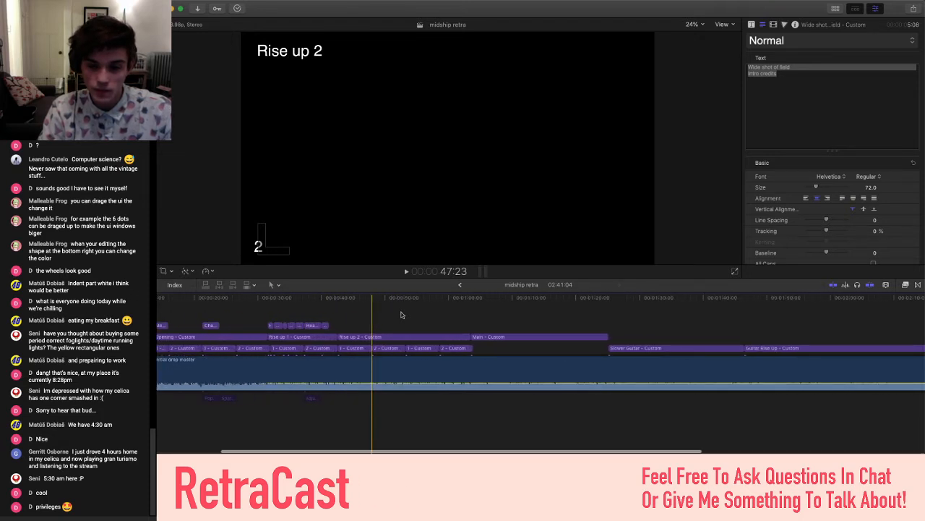
scroll(402, 315, down, 1)
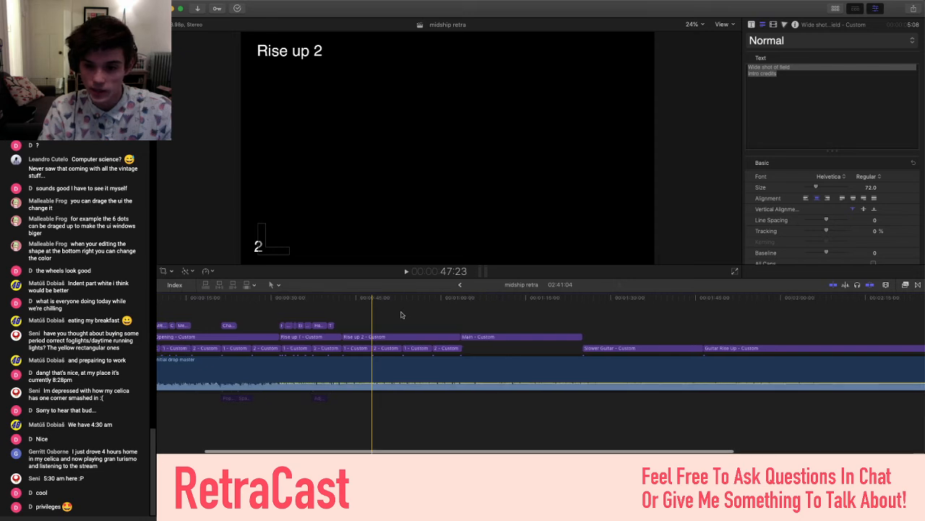
scroll(402, 314, up, 2)
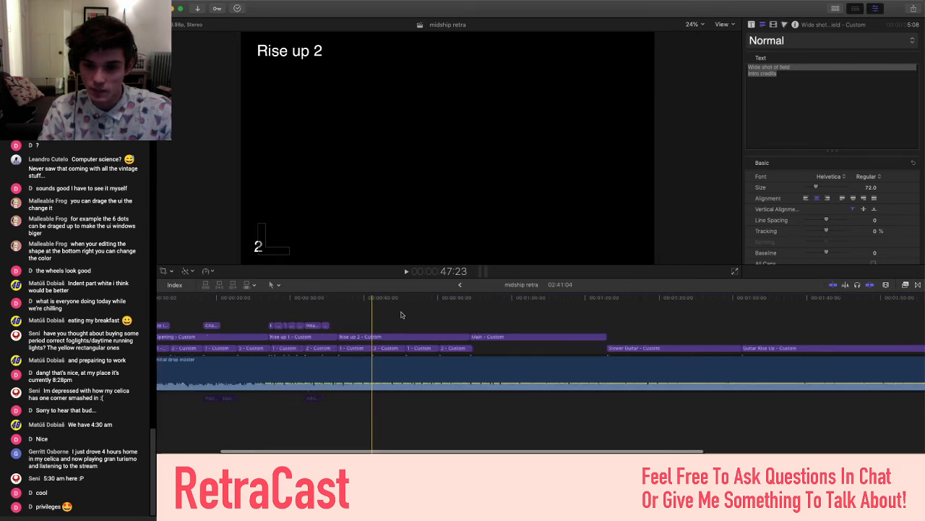
scroll(402, 315, down, 3)
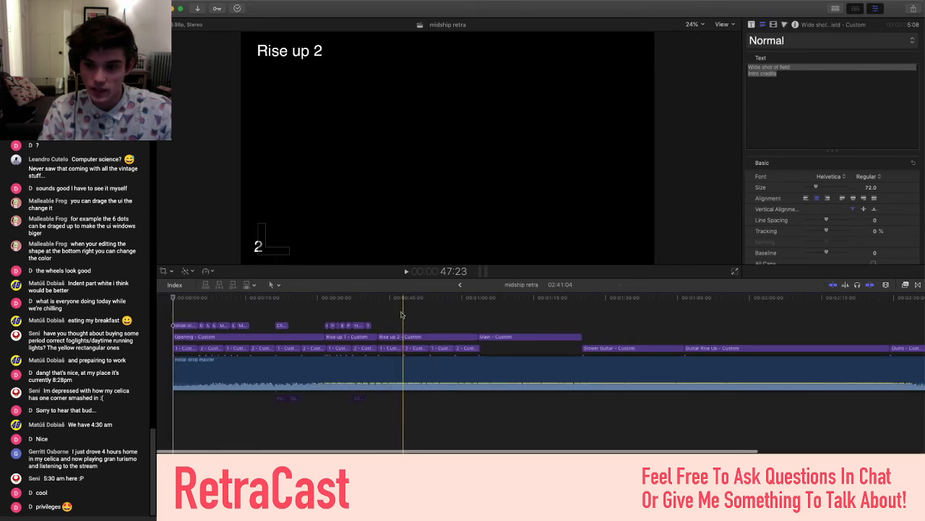
scroll(402, 315, down, 2)
scroll(402, 315, up, 3)
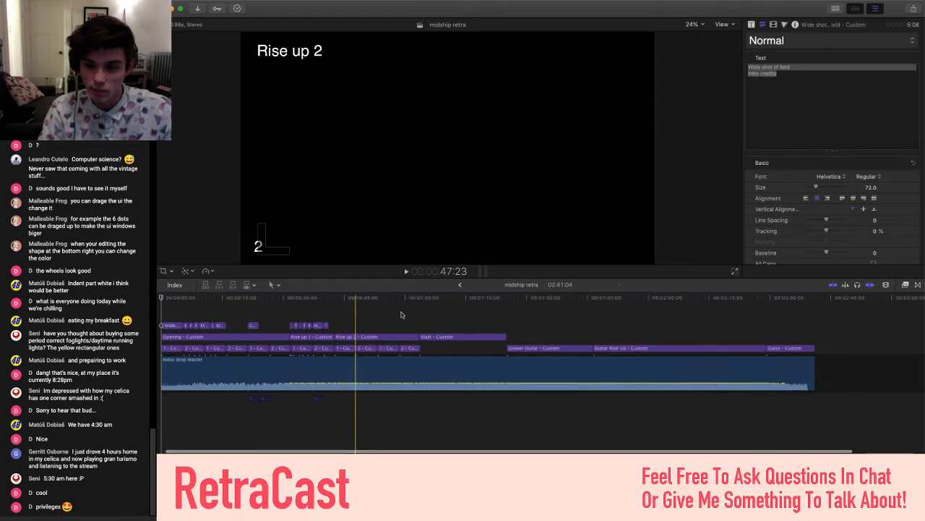
scroll(402, 314, left, 1)
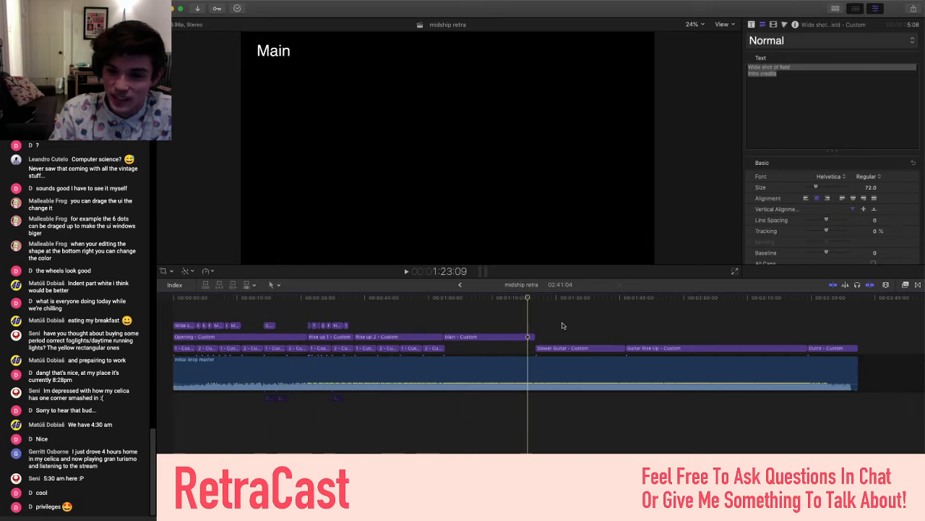
Check the Guitar Rise Up section, then return the playhead to the project start with the whole timeline in view
click(754, 325)
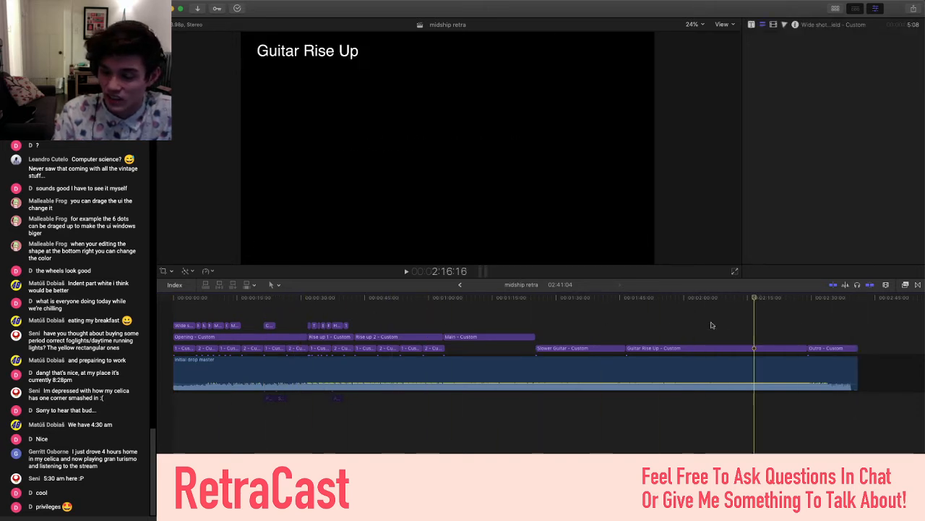
click(174, 296)
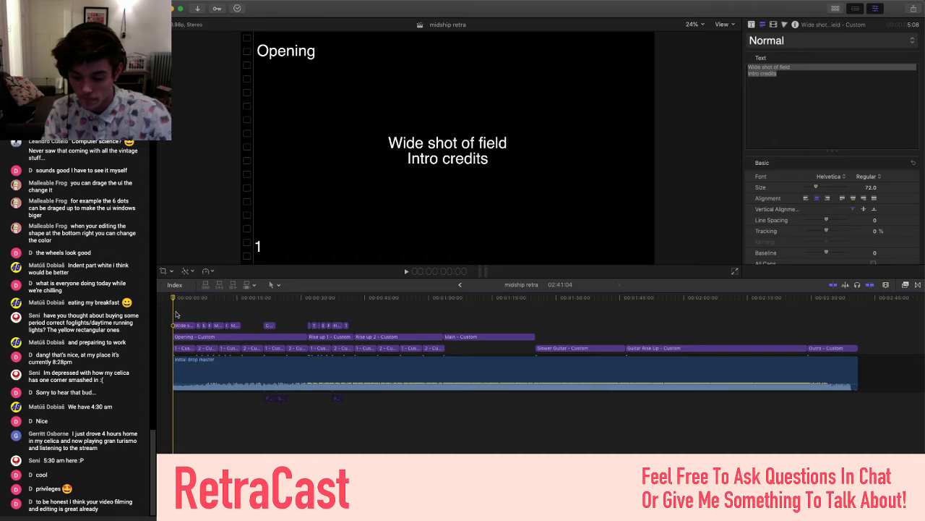
key(super+equal)
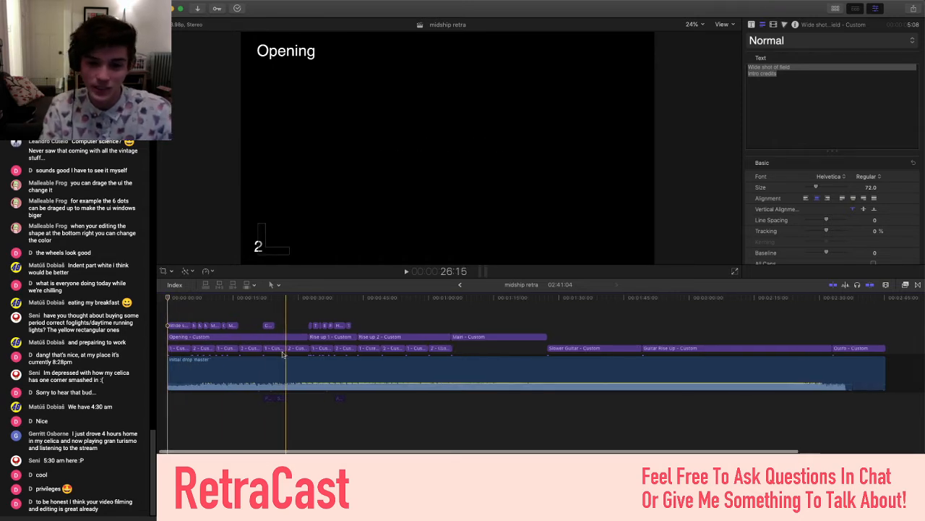
key(shift+z)
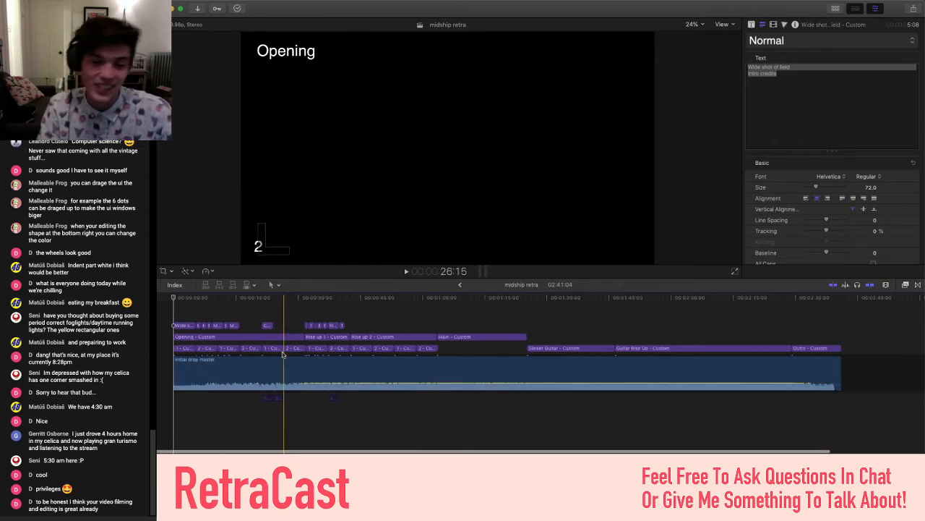
key(Home)
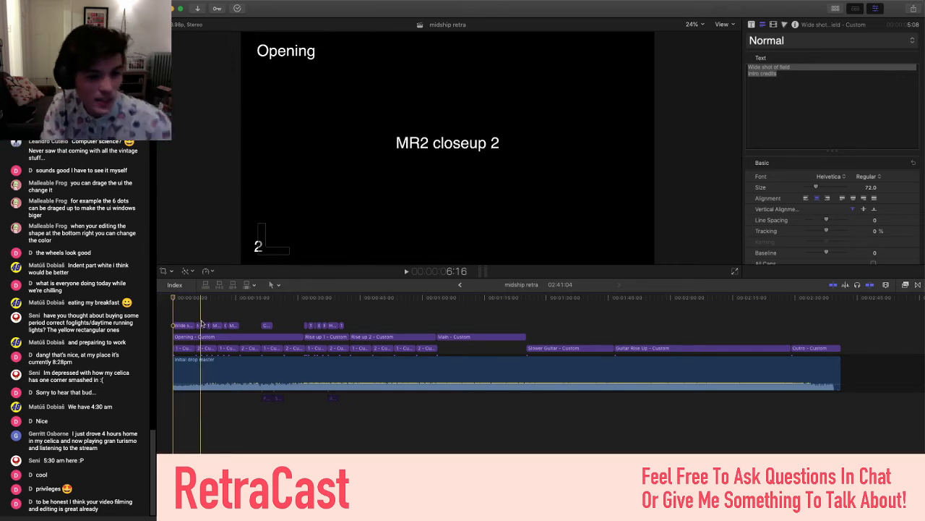
key(super+equal)
key(super+minus)
key(super+minus)
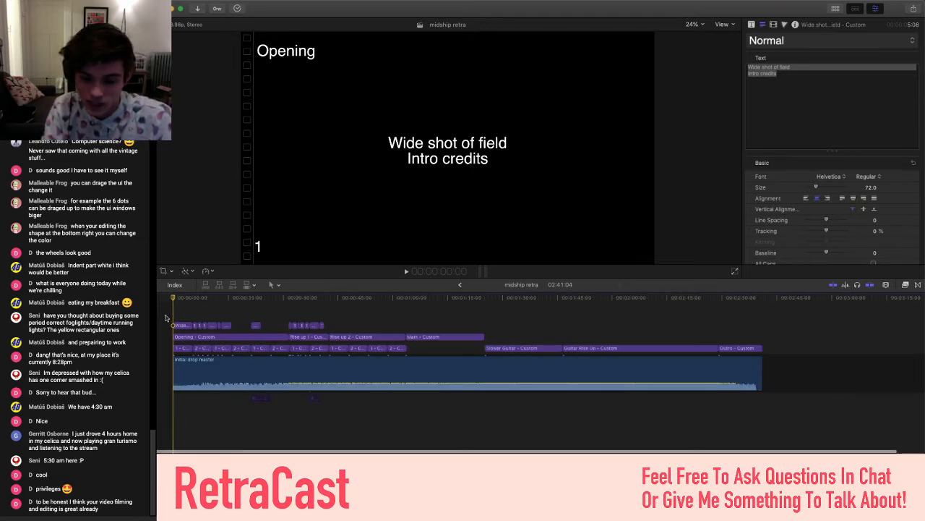
key(super+equal)
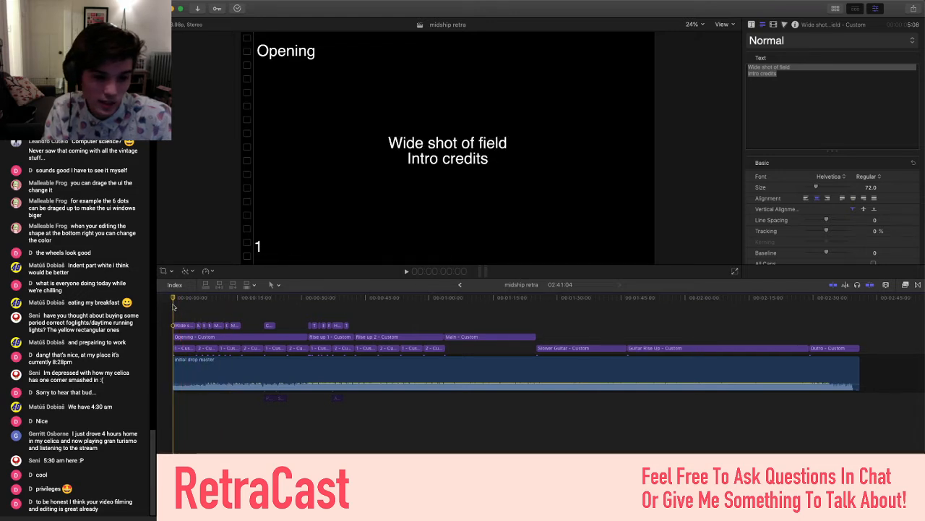
click(184, 319)
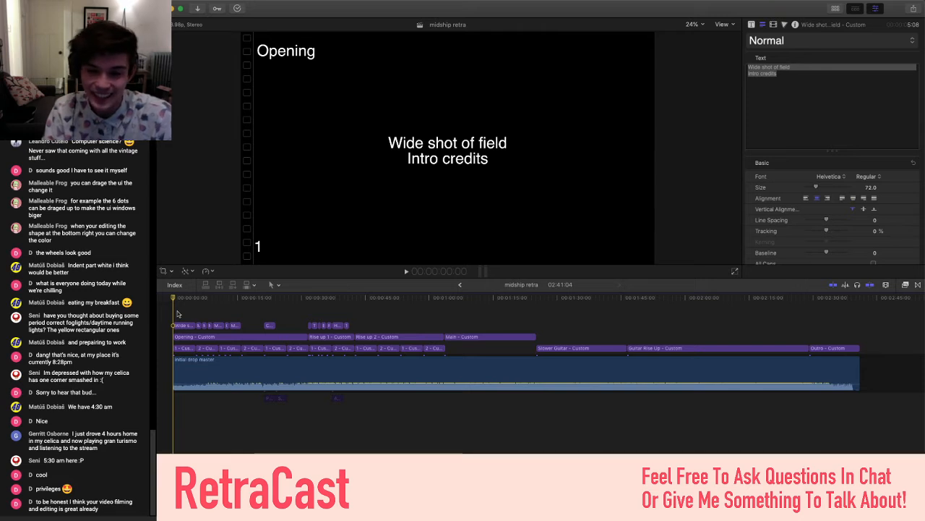
scroll(174, 313, left, 2)
scroll(173, 313, left, 3)
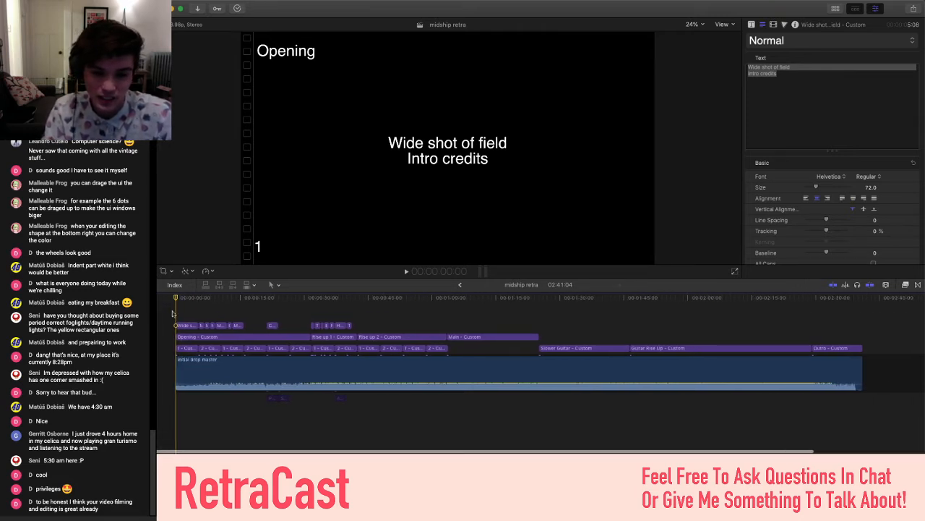
scroll(172, 314, right, 2)
scroll(173, 314, left, 2)
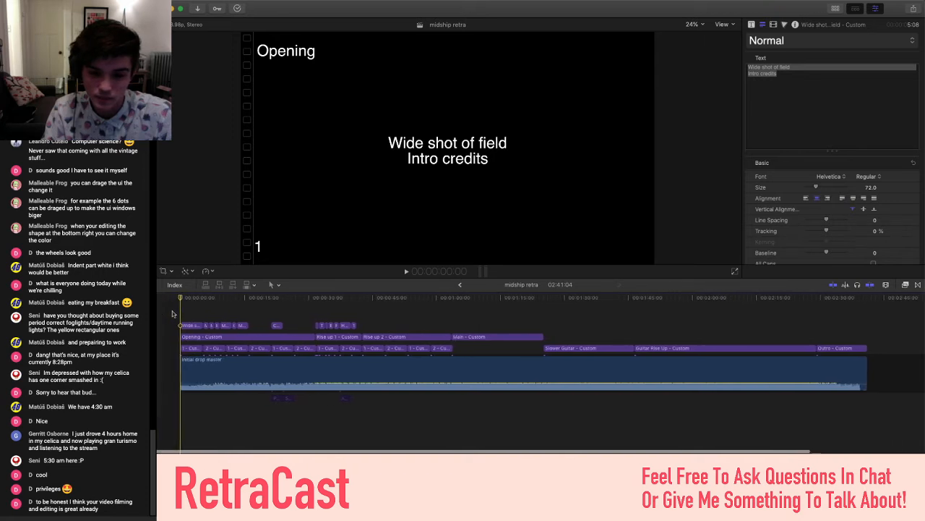
scroll(172, 314, right, 8)
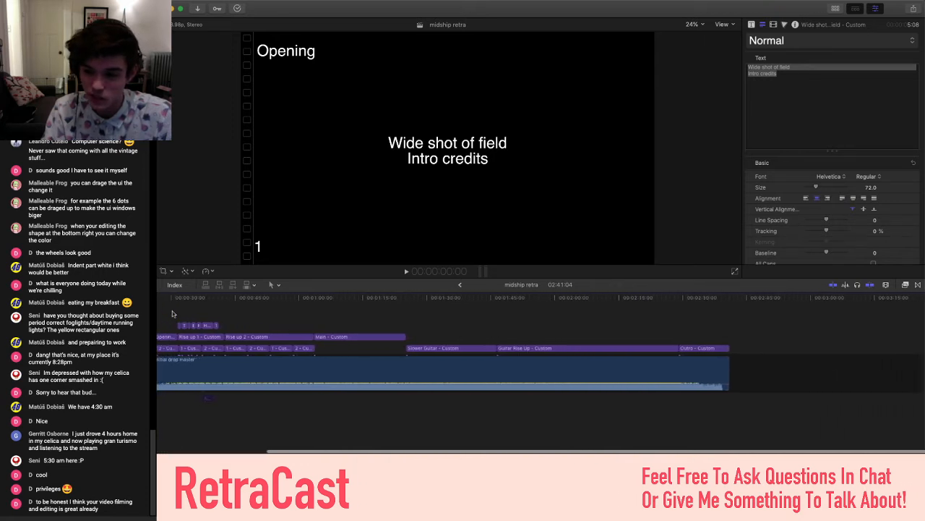
scroll(172, 314, left, 8)
scroll(172, 313, right, 7)
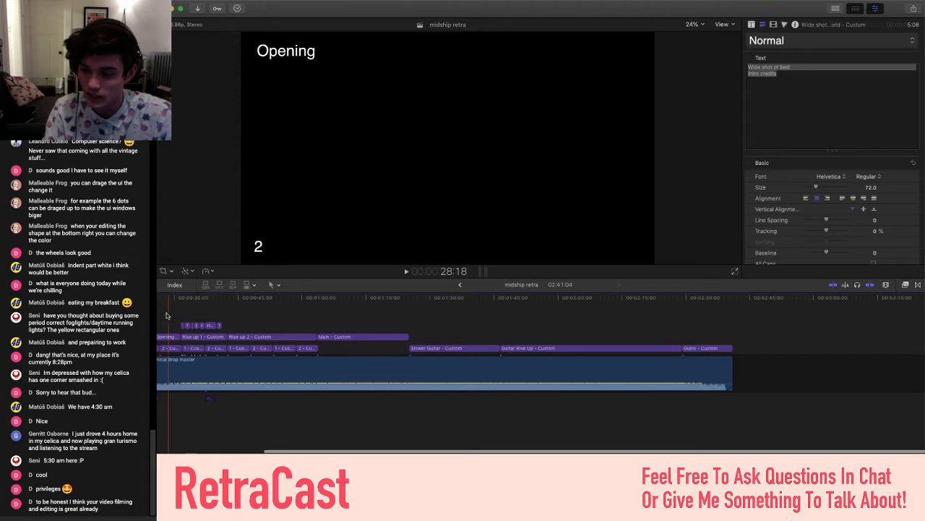
scroll(166, 316, left, 4)
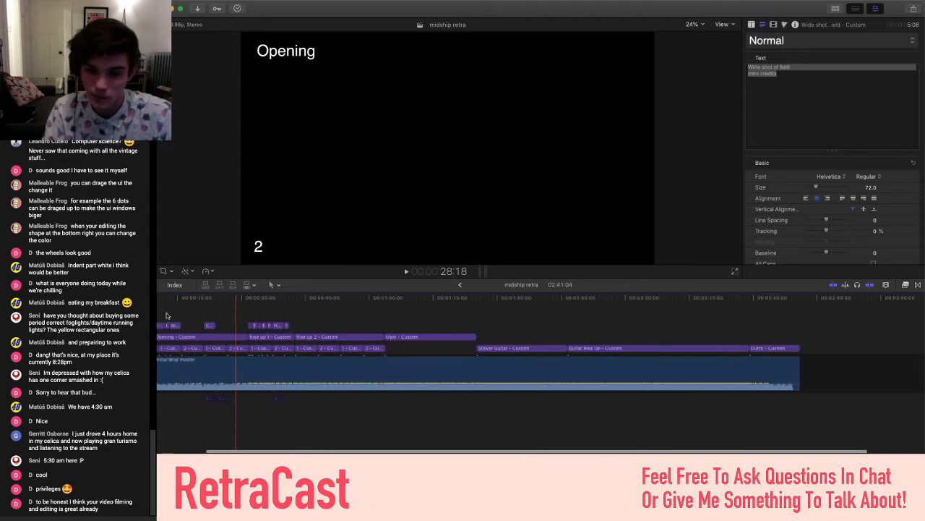
scroll(166, 315, left, 5)
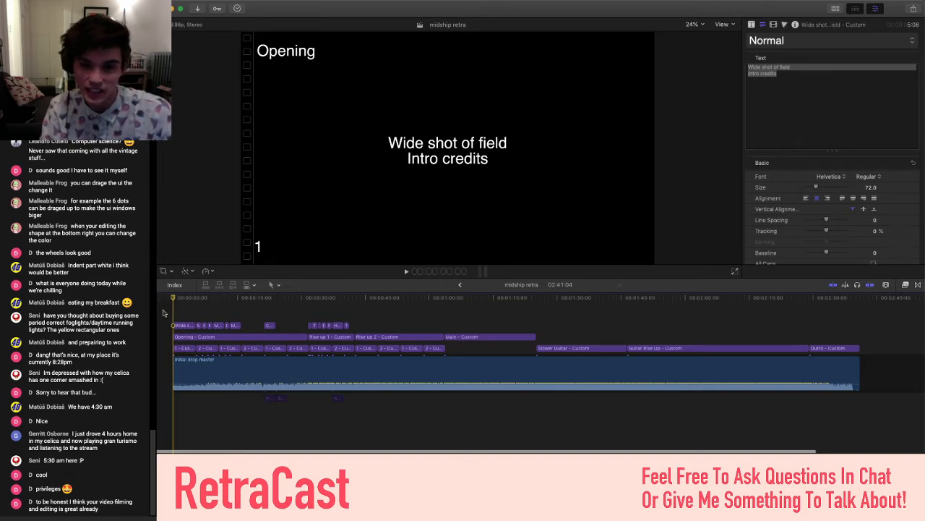
Briefly test the project's playback from the very beginning of the timeline
key(space)
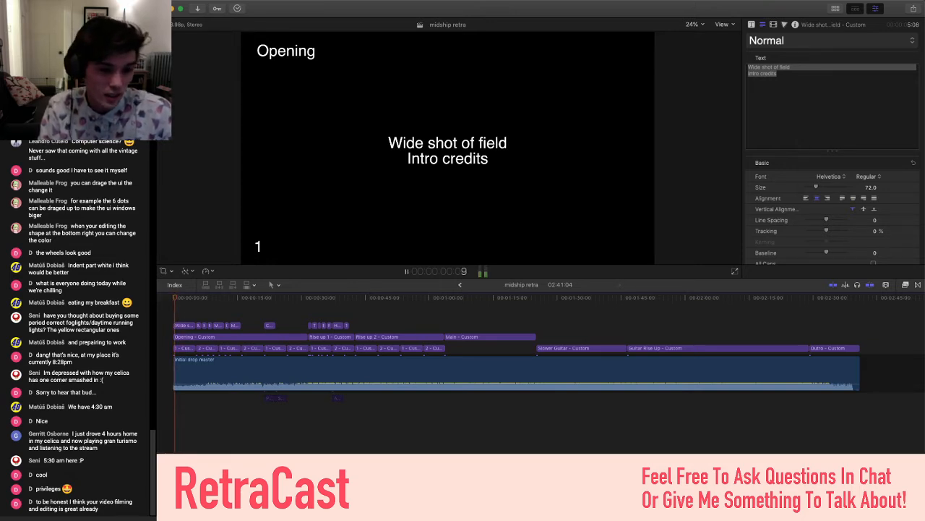
click(169, 304)
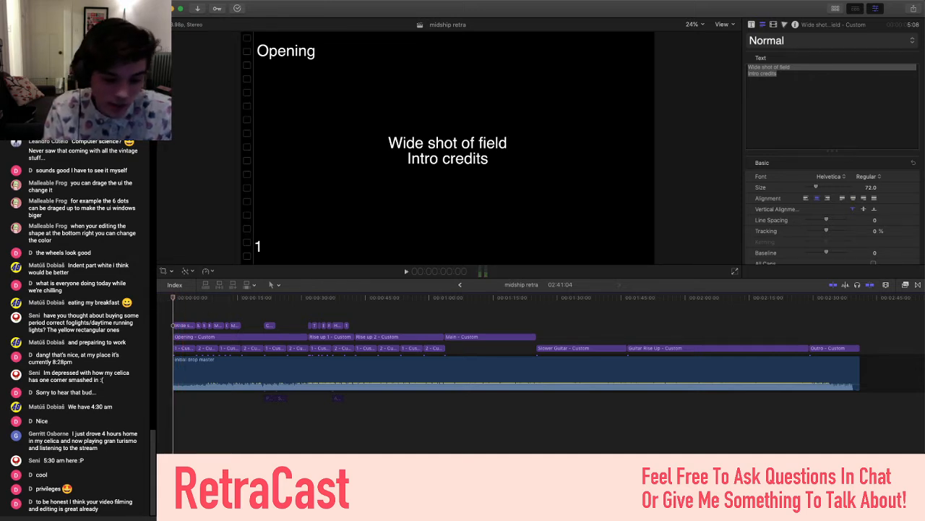
key(super+Tab)
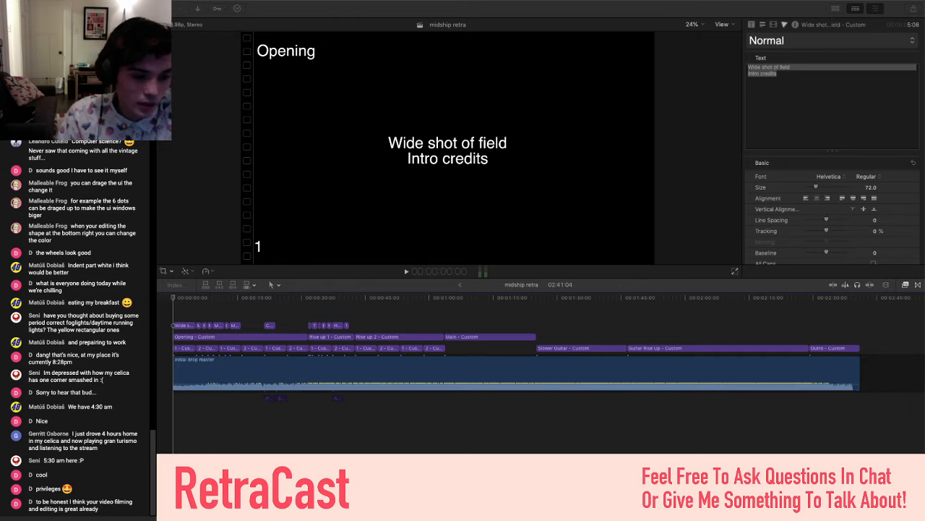
click(171, 311)
key(space)
key(space)
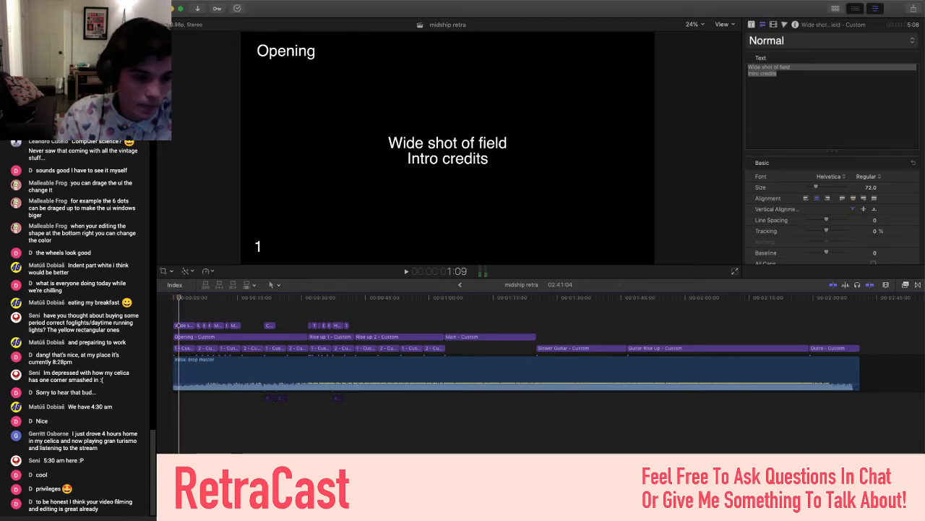
Play the Opening section from the project start up to just before Rise up 1
key(super+Tab)
click(178, 306)
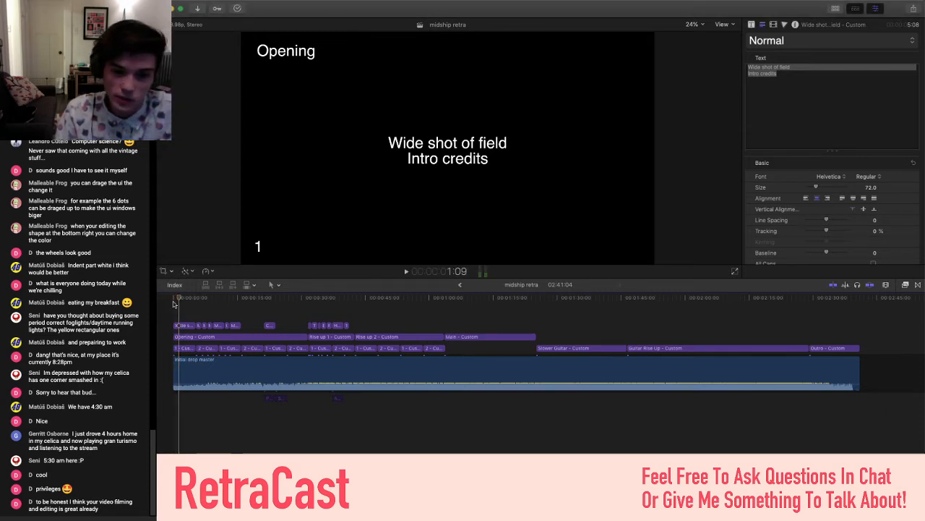
click(165, 303)
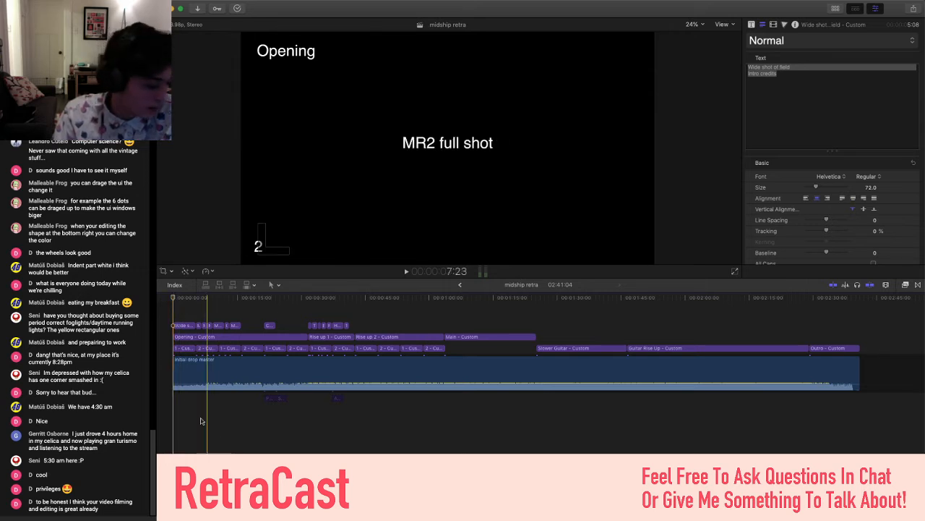
key(space)
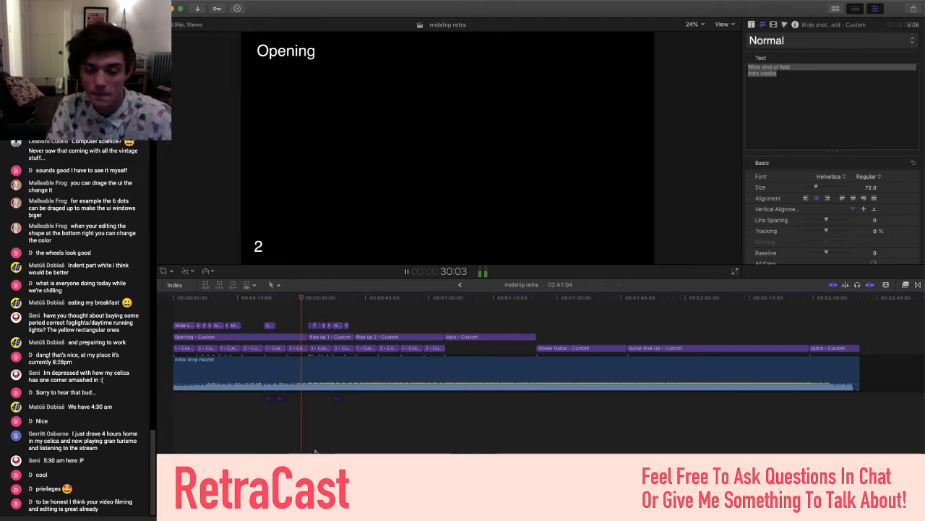
key(space)
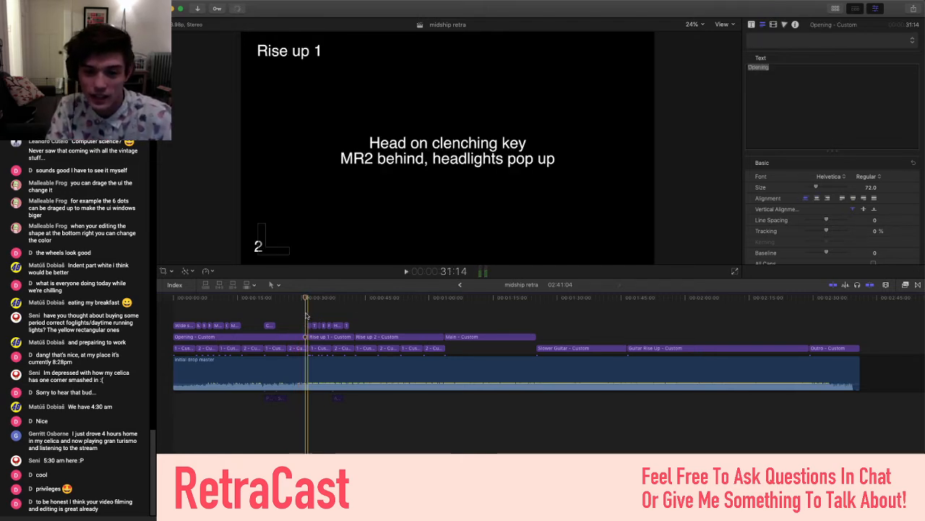
Play the project from just before Rise up 1 into Rise up 2, then replay Rise up 2 from its start to about 56 seconds
click(300, 320)
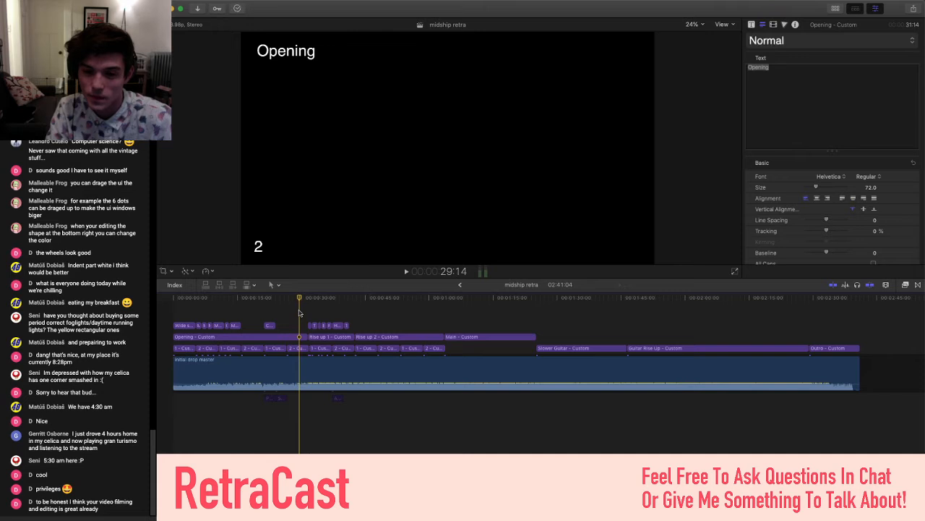
key(space)
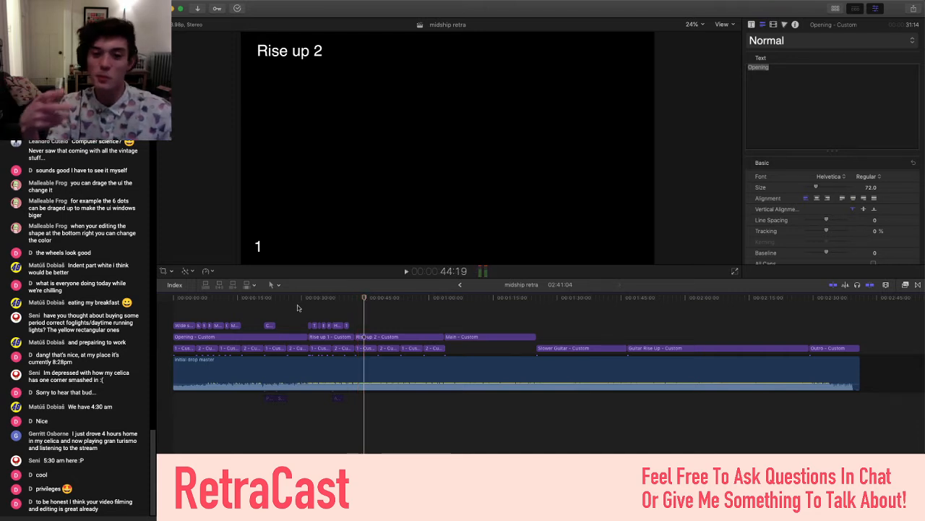
click(355, 320)
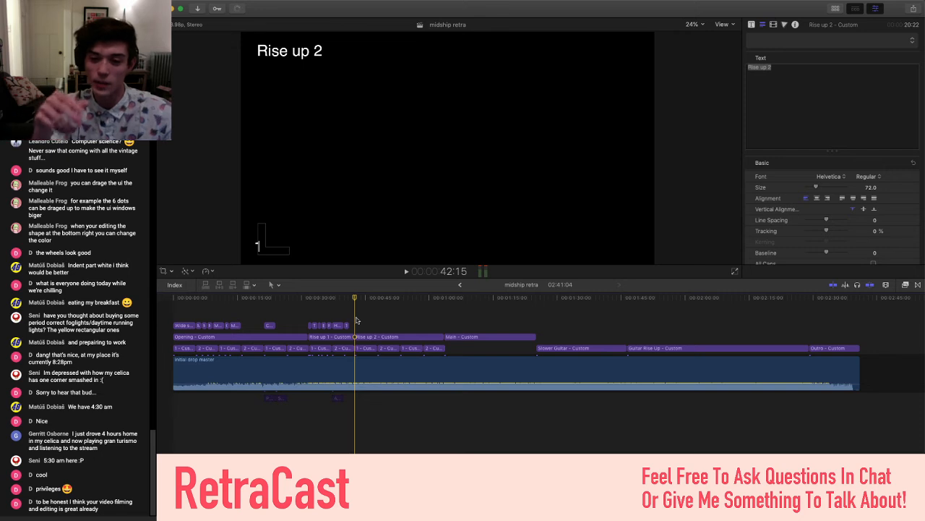
key(space)
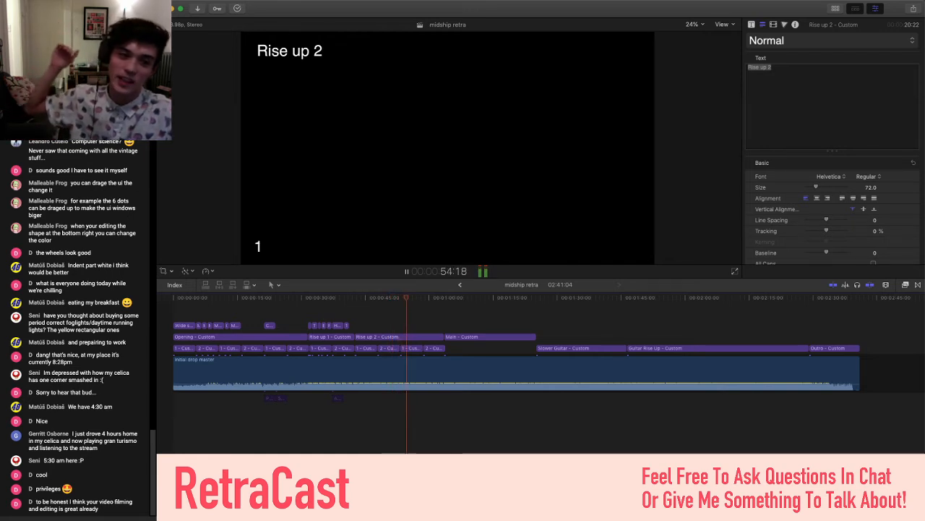
key(space)
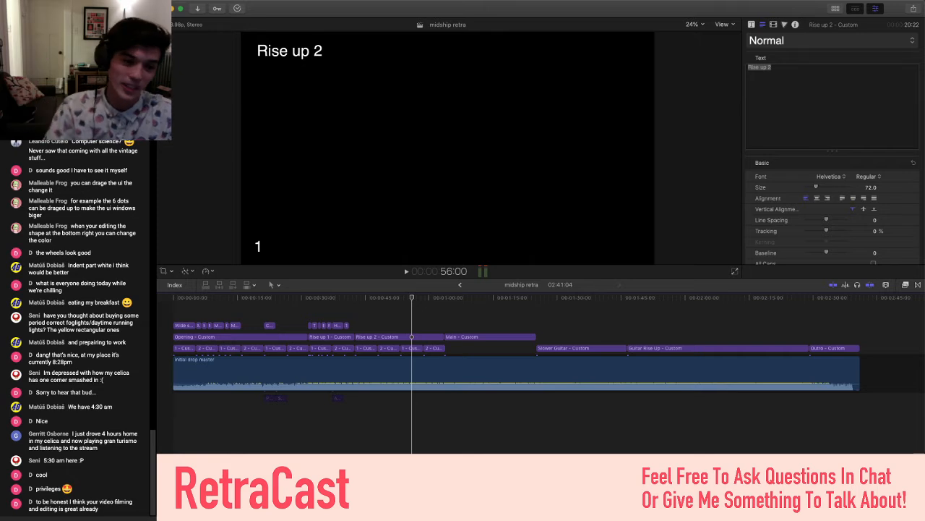
key(super+Tab)
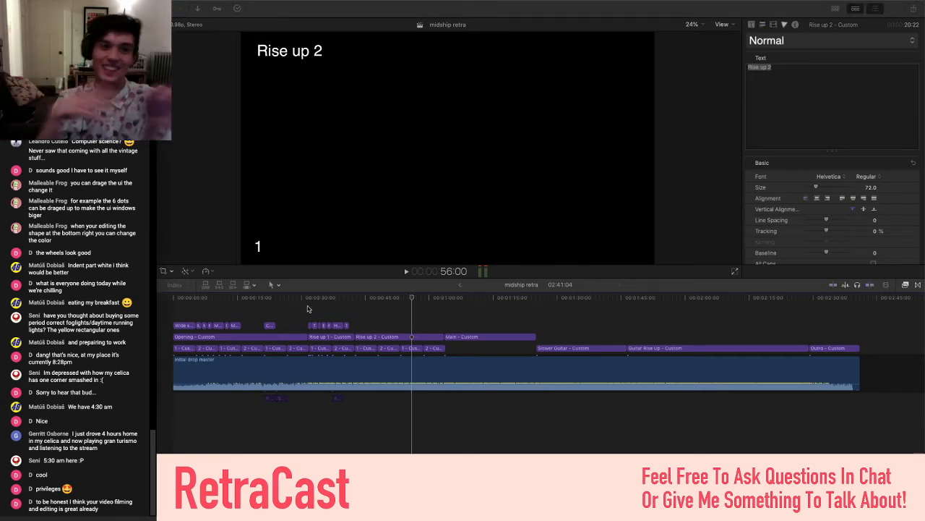
click(402, 318)
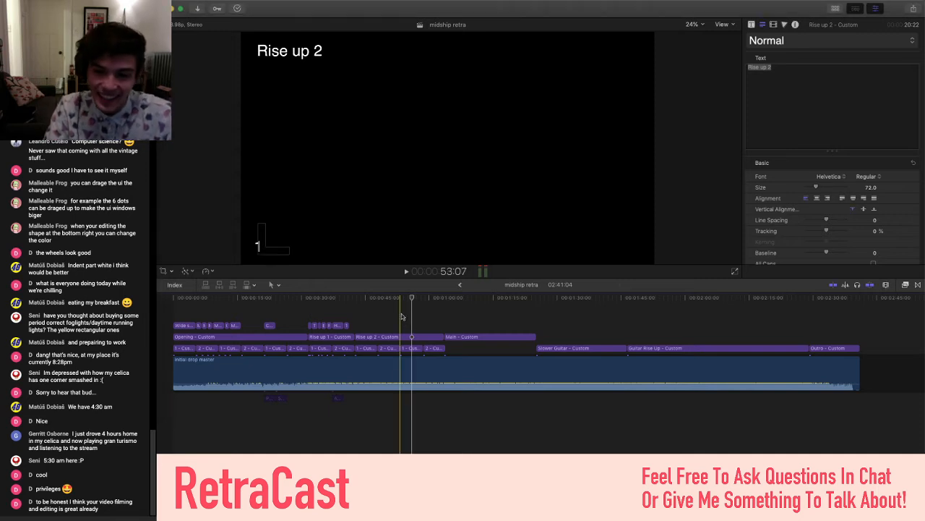
Play from midway through Rise up 2 into Main to about 1:10, then return the playhead to about 49 seconds in Rise up 2
key(space)
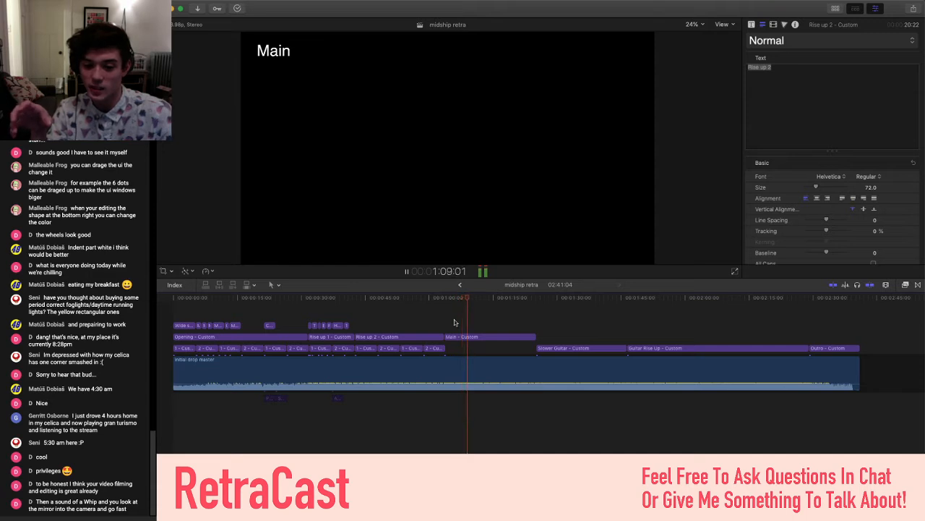
key(space)
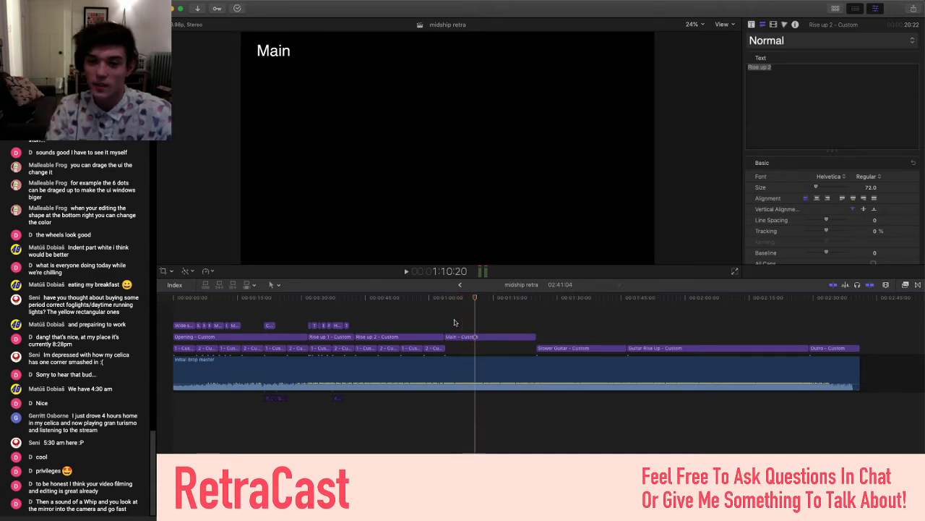
click(384, 318)
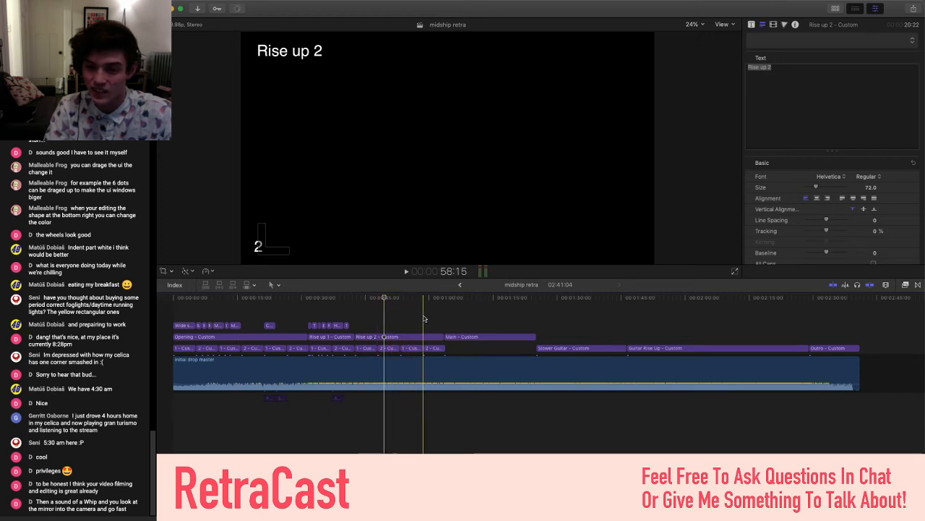
Play from just before Main through the whole section, stopping midway through Slower Guitar
click(444, 324)
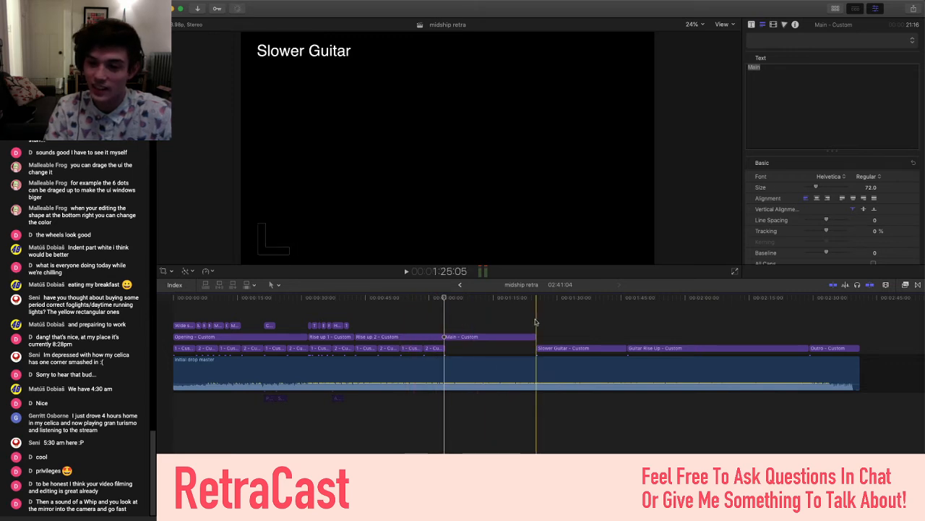
click(431, 319)
key(space)
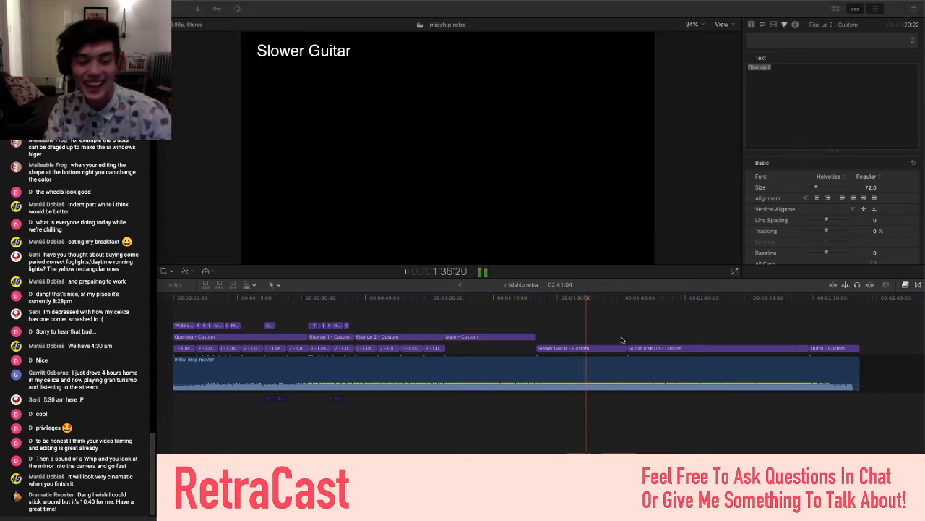
key(space)
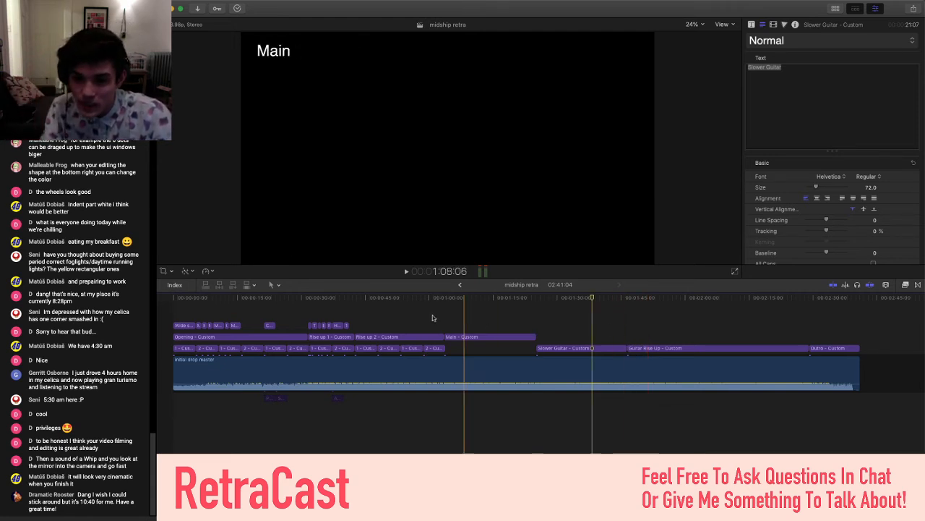
Go over the song structure by selecting the Opening, Rise up 2 and Main titles, then Slower Guitar and Guitar Rise Up together
click(198, 337)
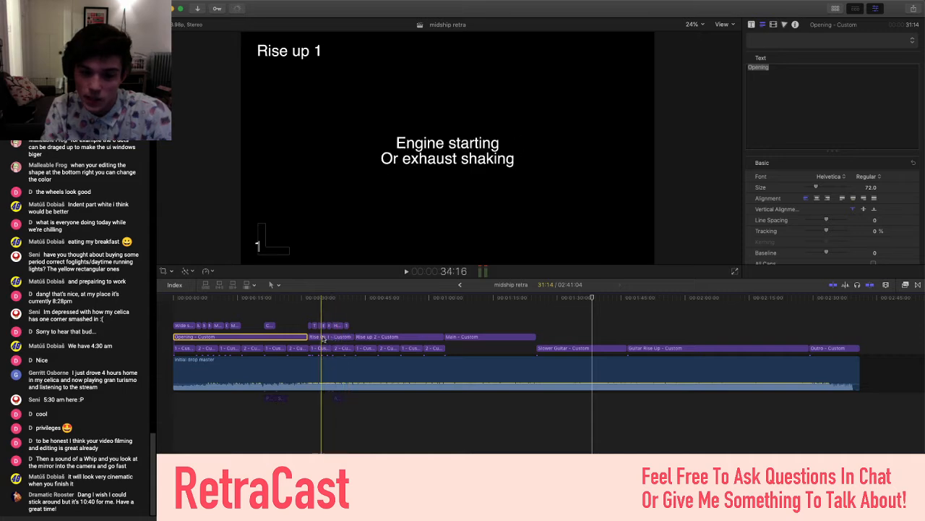
click(363, 341)
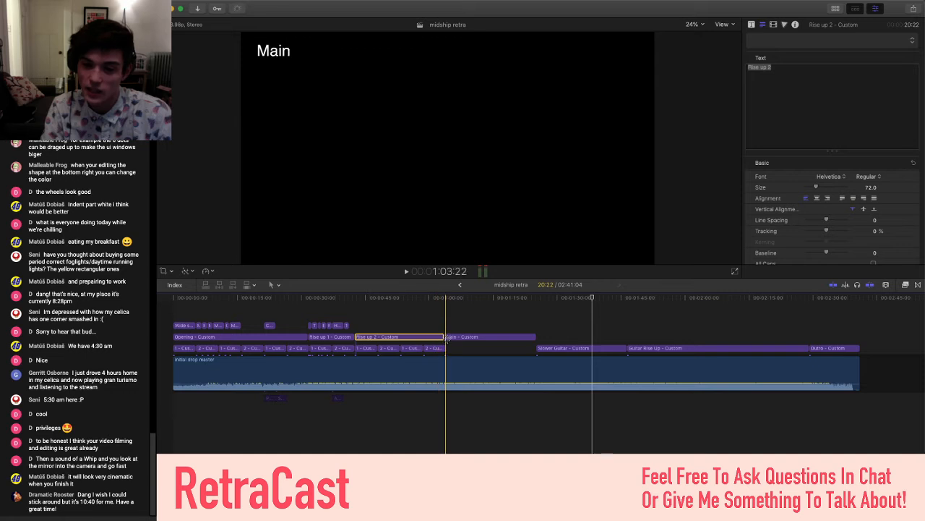
click(457, 340)
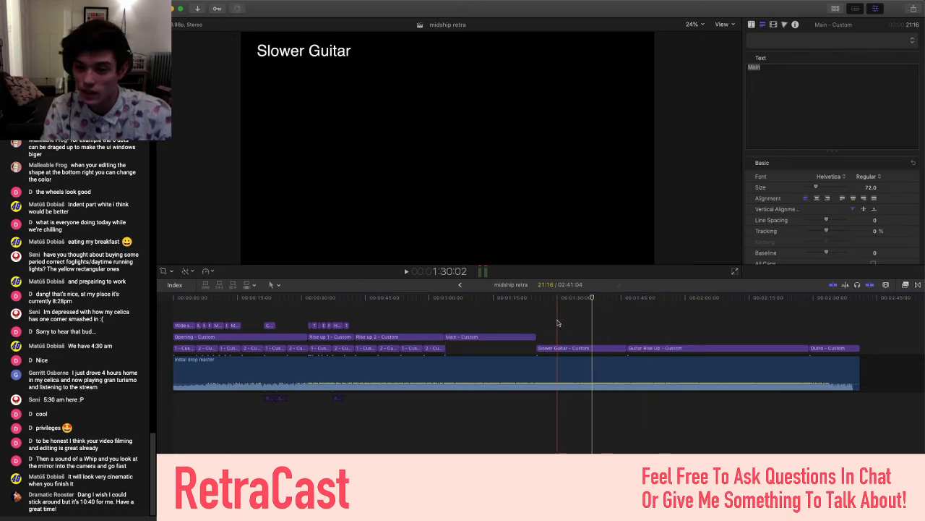
drag(558, 321, 768, 354)
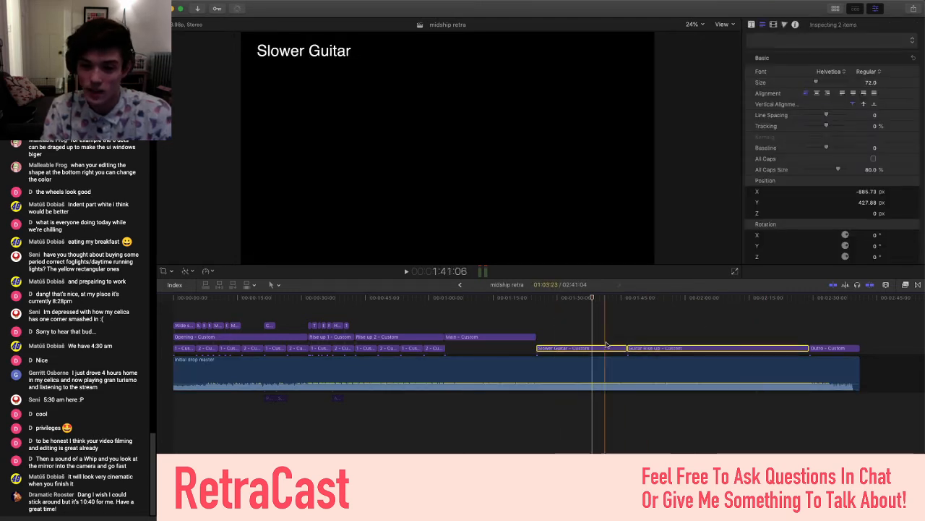
click(705, 327)
Compare the Main and Slower Guitar sections by selecting their titles in turn and checking where Guitar Rise Up begins
click(463, 337)
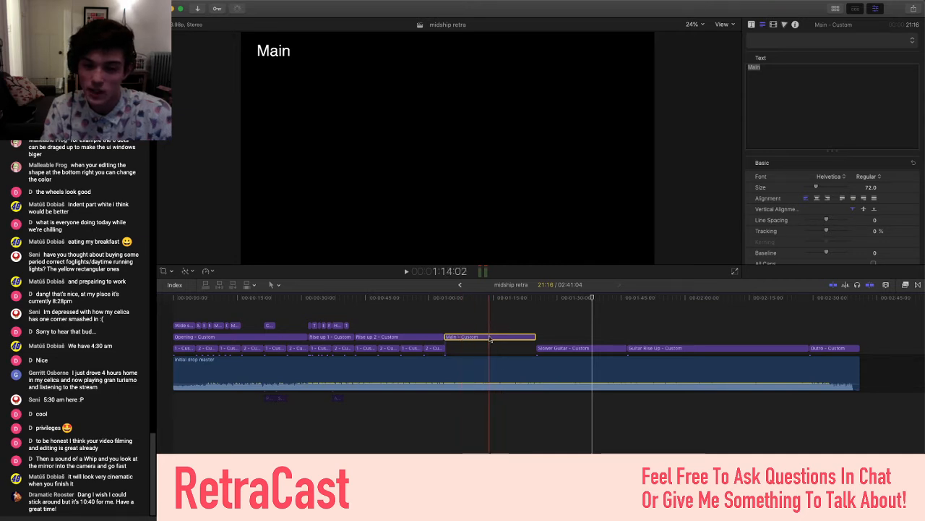
click(549, 349)
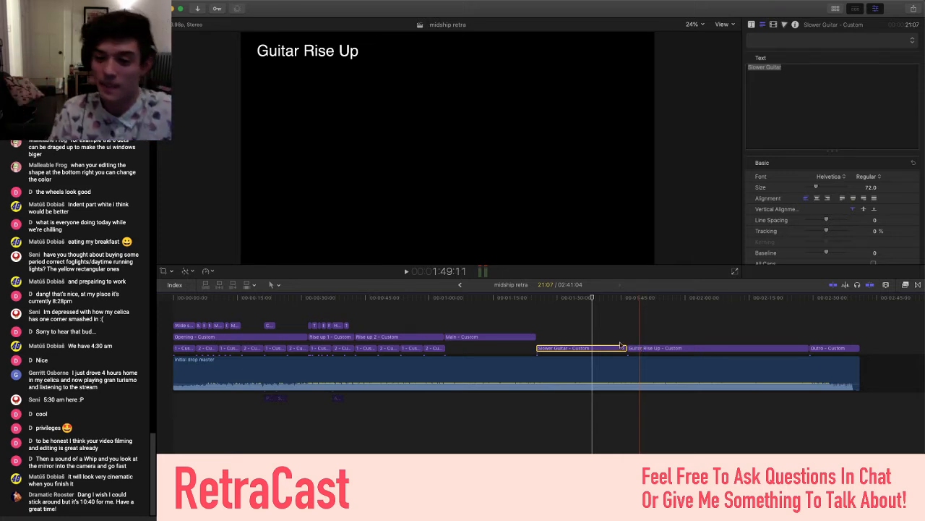
drag(620, 345, 626, 348)
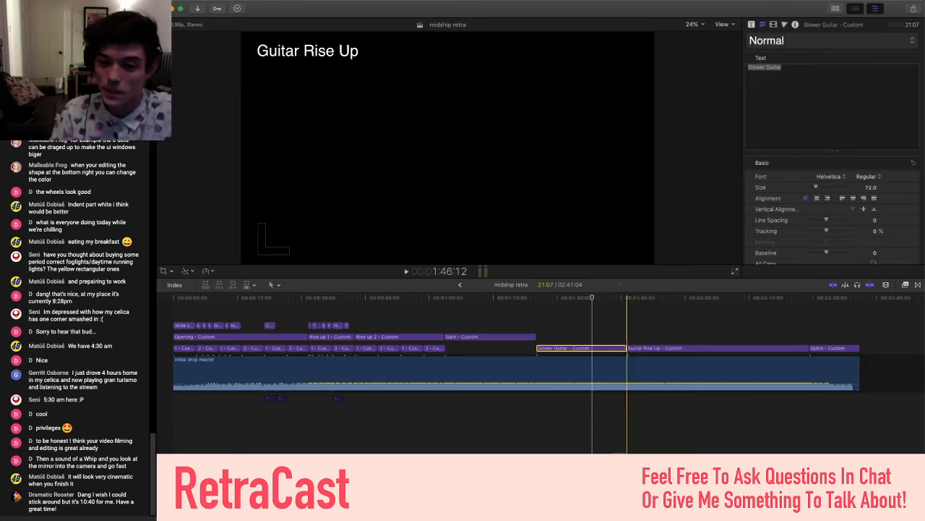
click(517, 338)
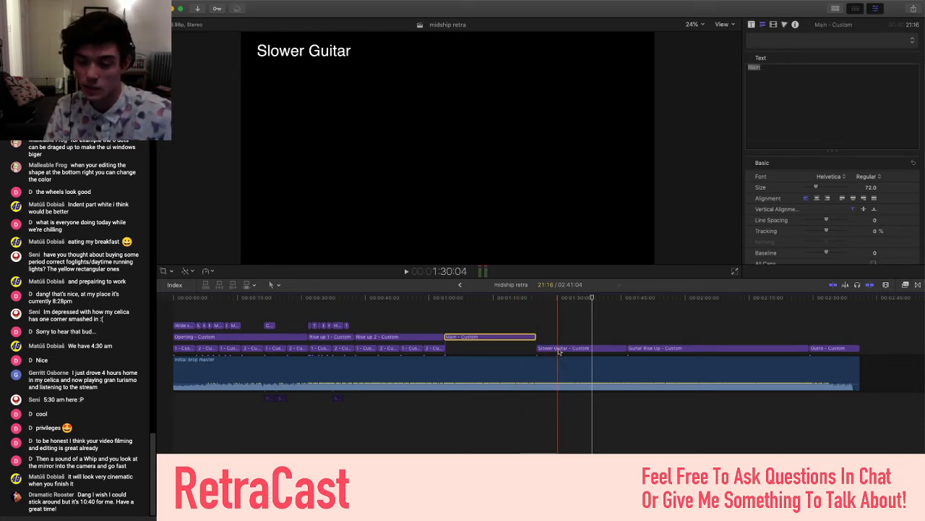
click(540, 350)
click(509, 338)
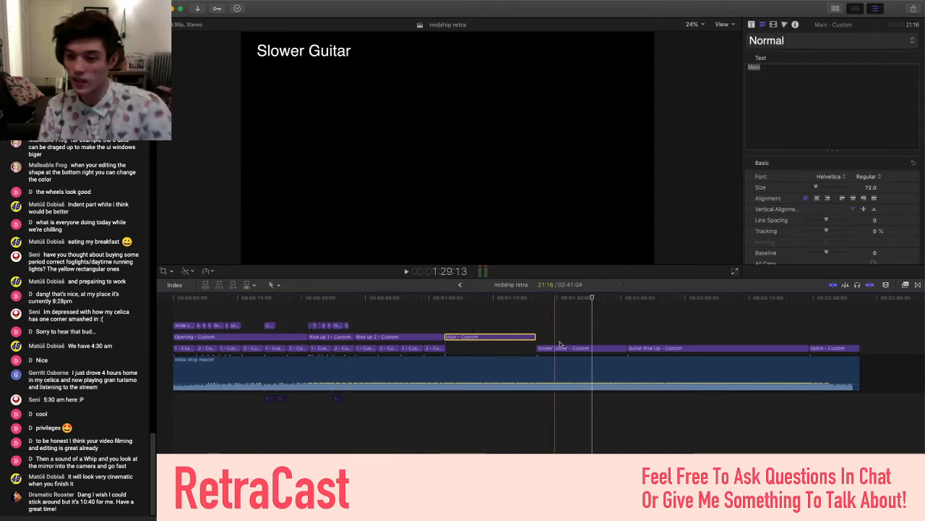
Play from the end of Main through Slower Guitar into Guitar Rise Up, then from late in Guitar Rise Up into the Outro
click(538, 324)
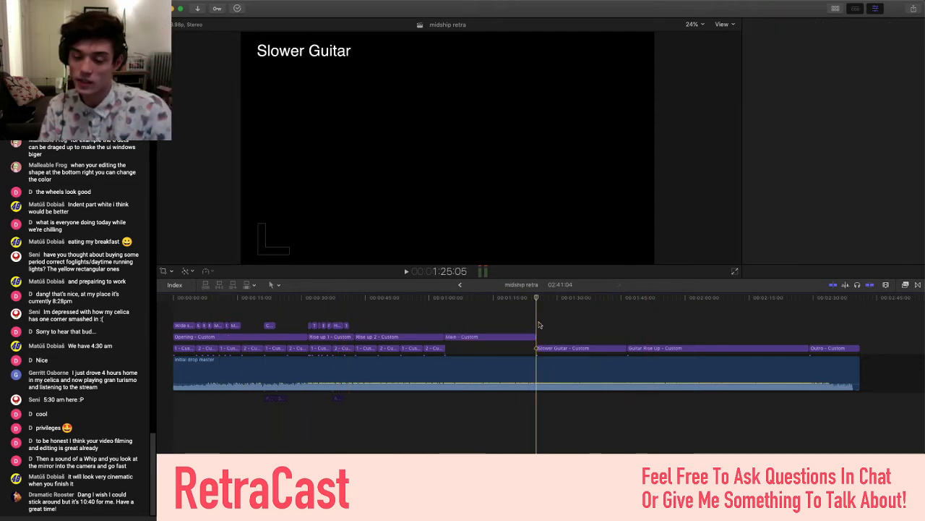
click(527, 320)
click(516, 321)
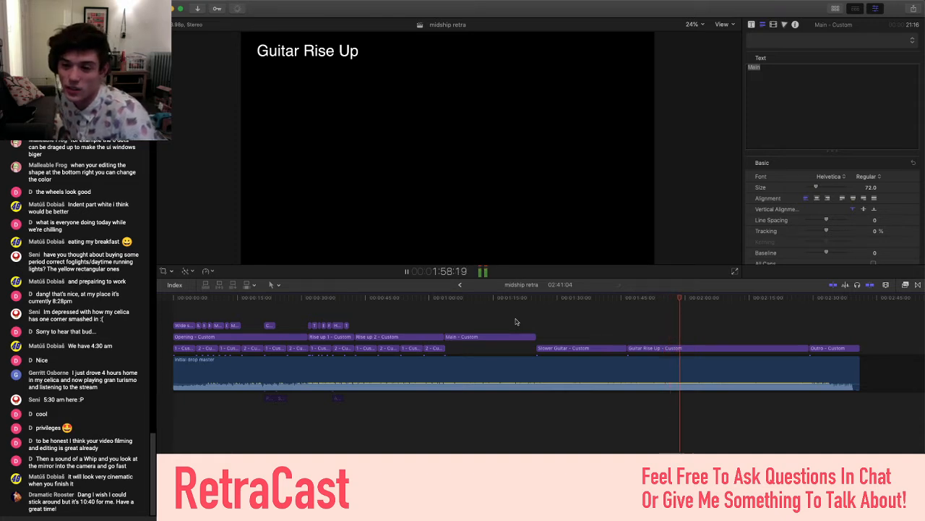
click(772, 340)
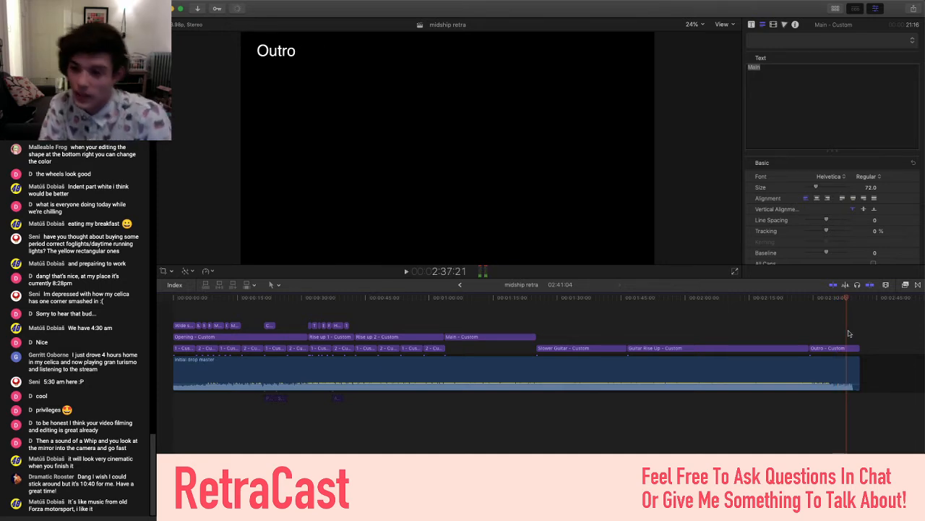
Check where the Outro and Guitar Rise Up begin, then replay the transition from Slower Guitar into Guitar Rise Up
click(816, 348)
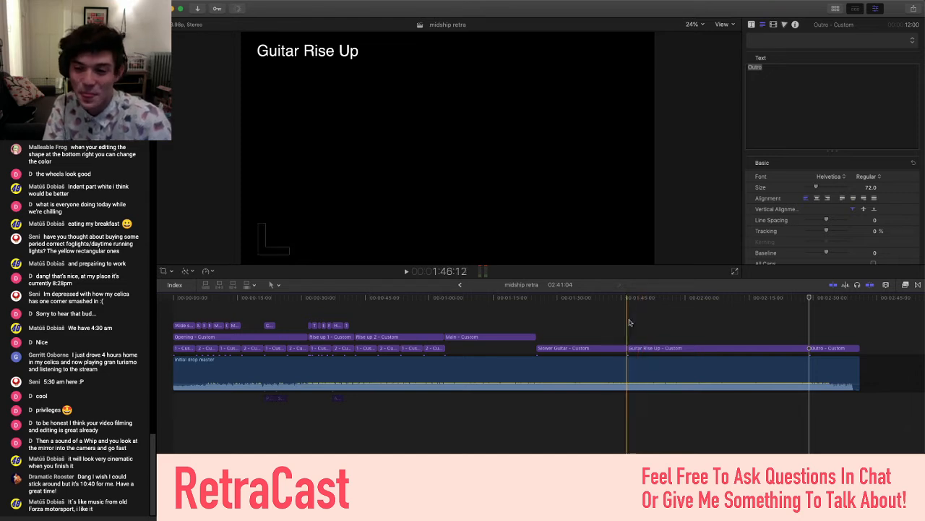
click(648, 348)
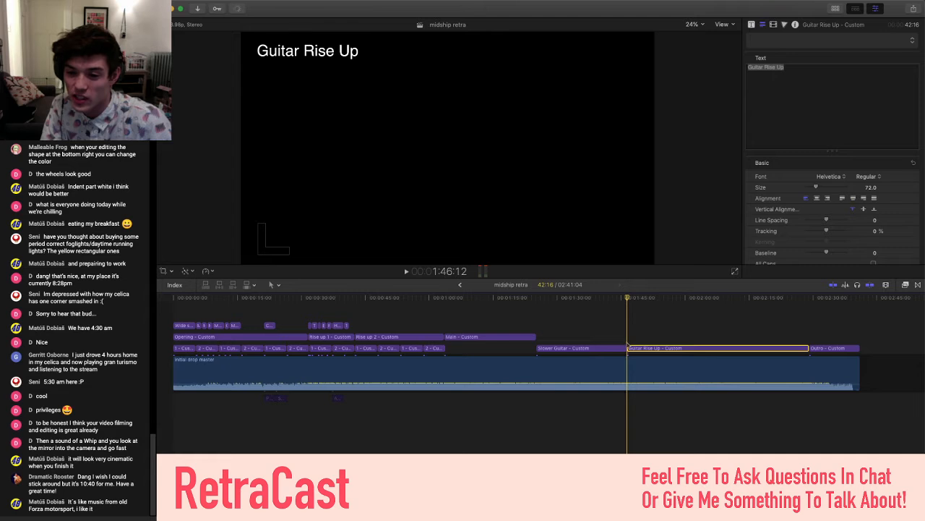
click(620, 340)
click(614, 338)
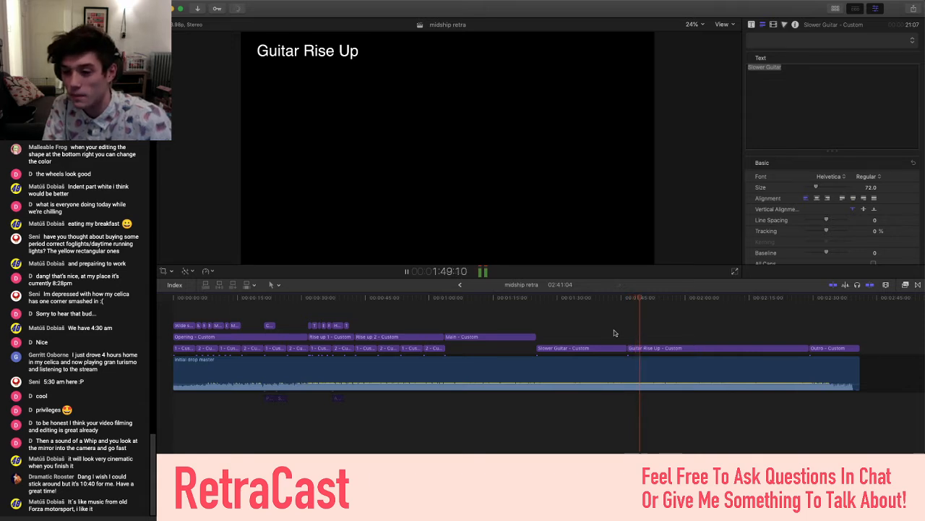
key(space)
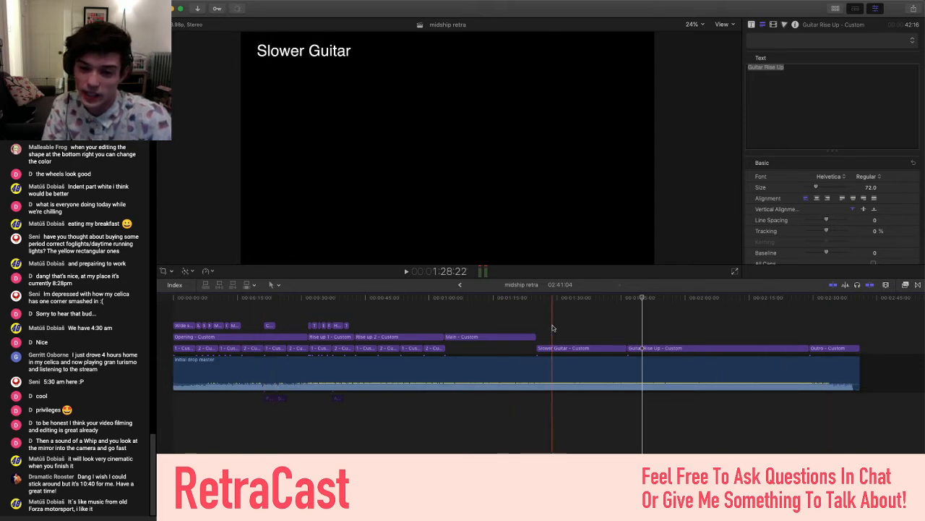
Select the Slower Guitar title, then replay from the end of Main to about 1:35 in Slower Guitar
scroll(553, 328, left, 1)
scroll(552, 327, right, 1)
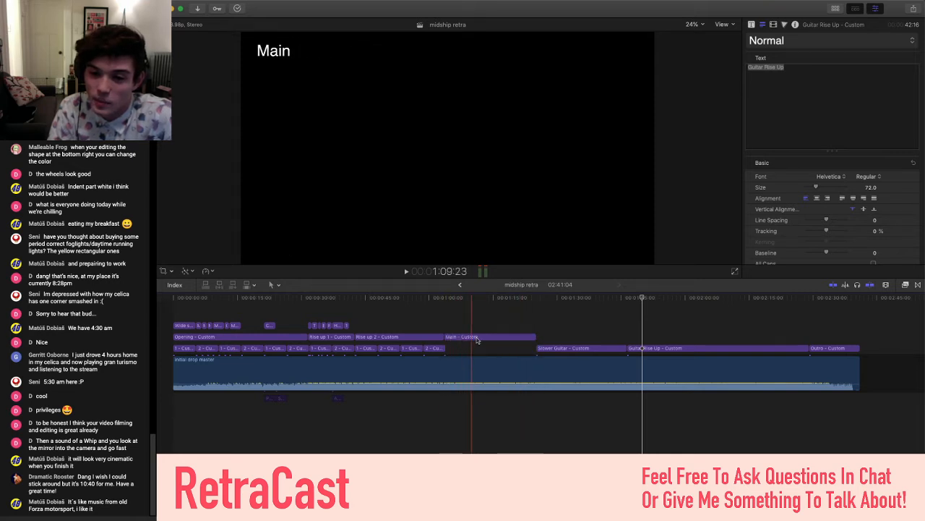
click(549, 349)
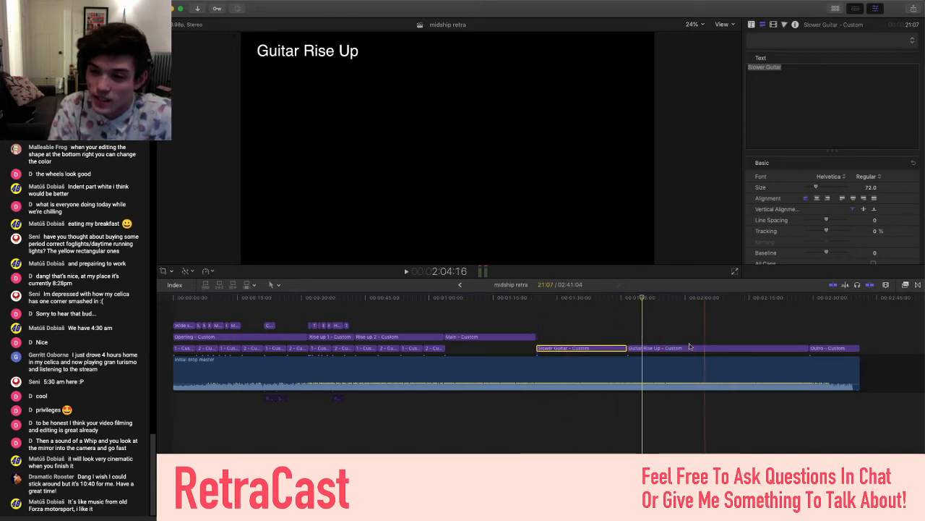
click(521, 308)
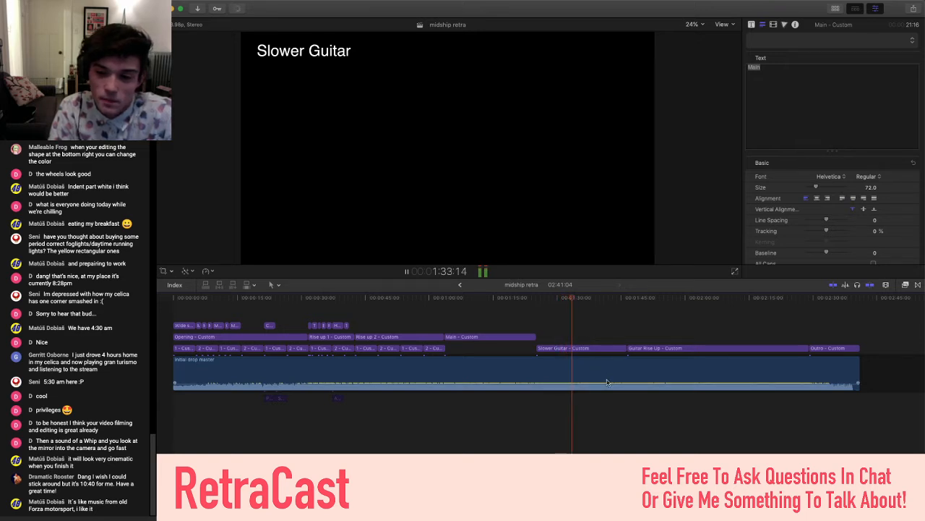
key(space)
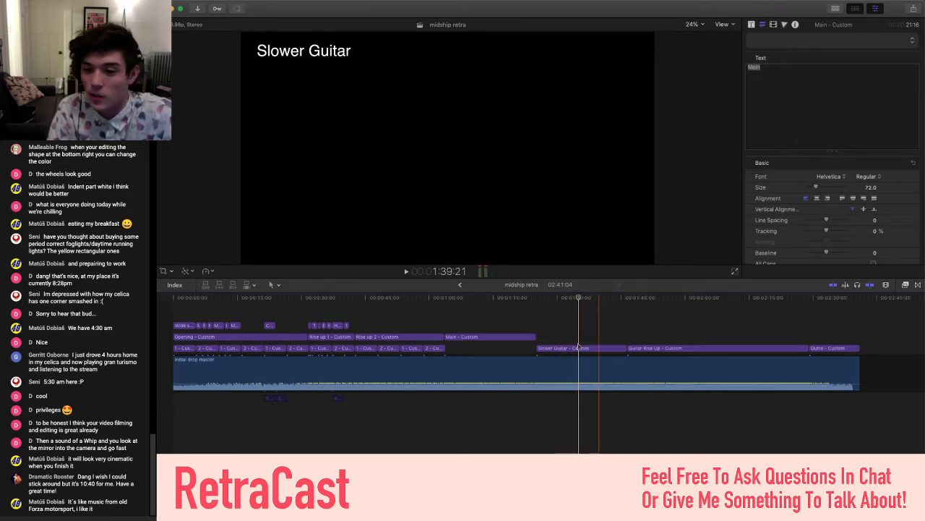
Select Slower Guitar and Guitar Rise Up together, then return the playhead to the start of Slower Guitar and inspect the timeline around it
drag(549, 313, 784, 352)
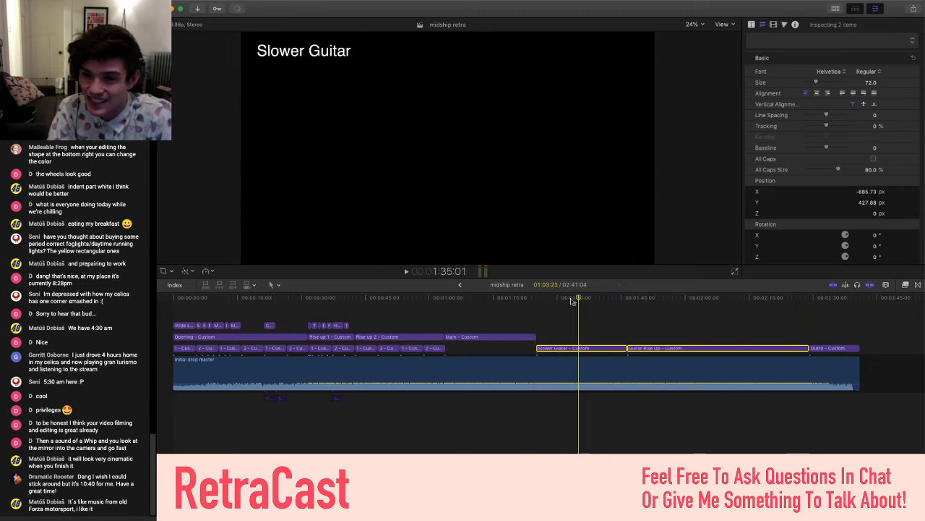
click(537, 316)
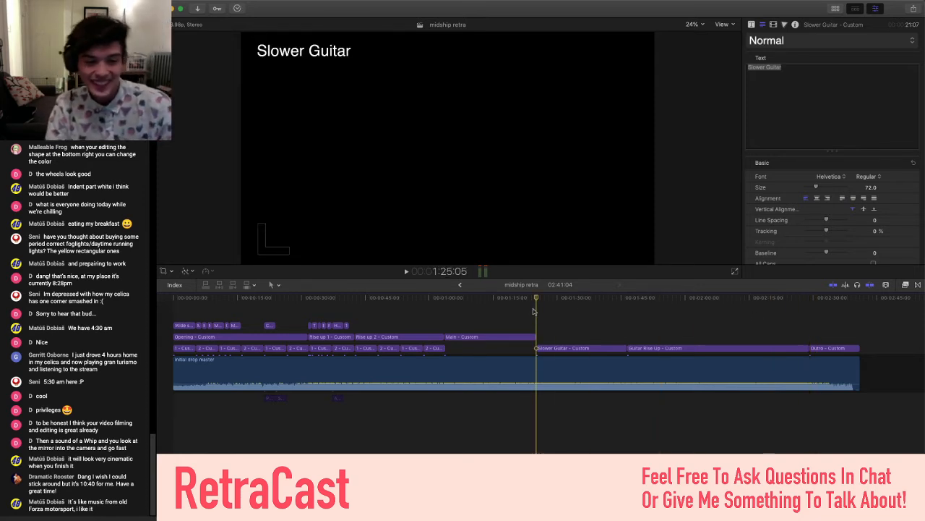
key(super+minus)
key(super+equal)
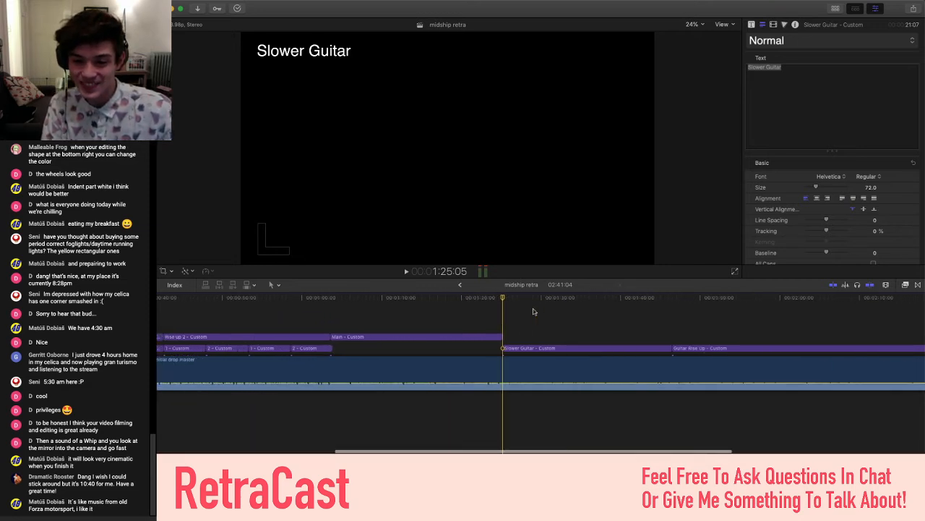
key(super+minus)
key(super+minus)
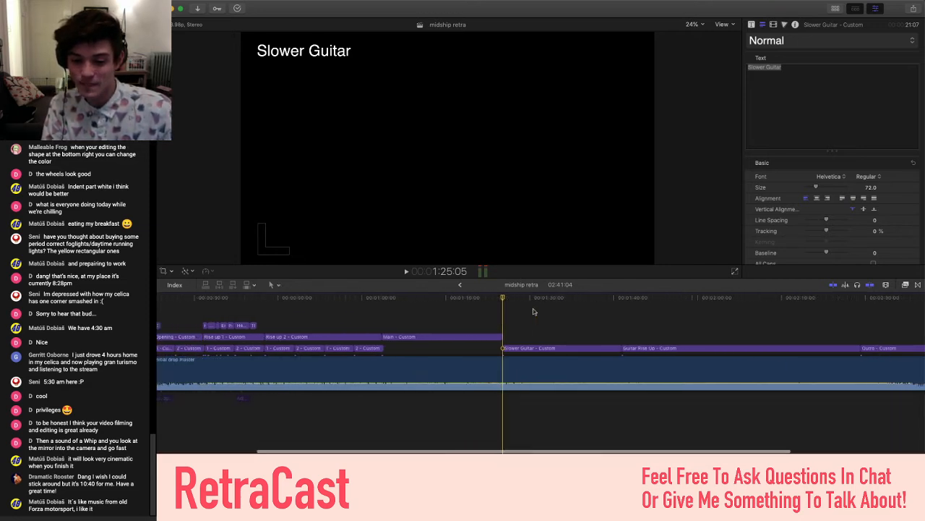
Examine the planned shots in Opening and Rise up 1 up close, skimming Opening from about 16 to 20 seconds
scroll(534, 311, left, 3)
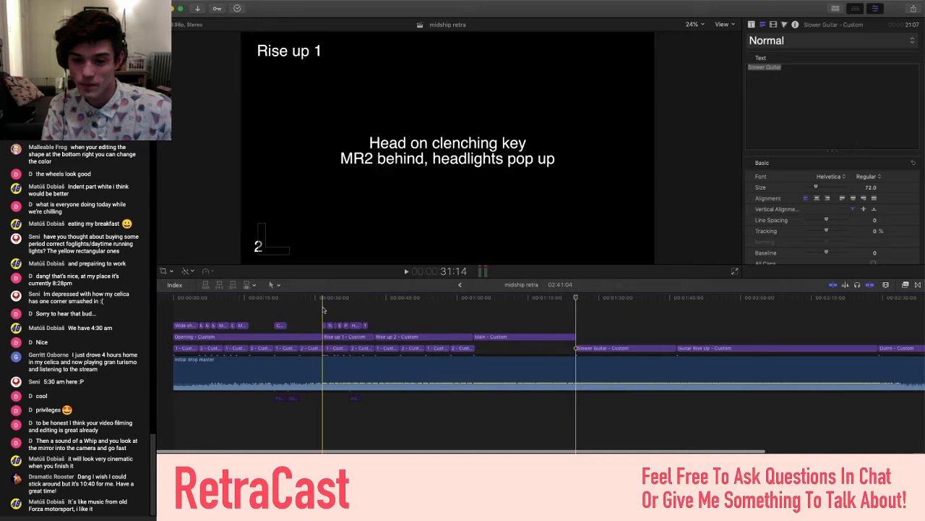
key(super+equal)
key(super+minus)
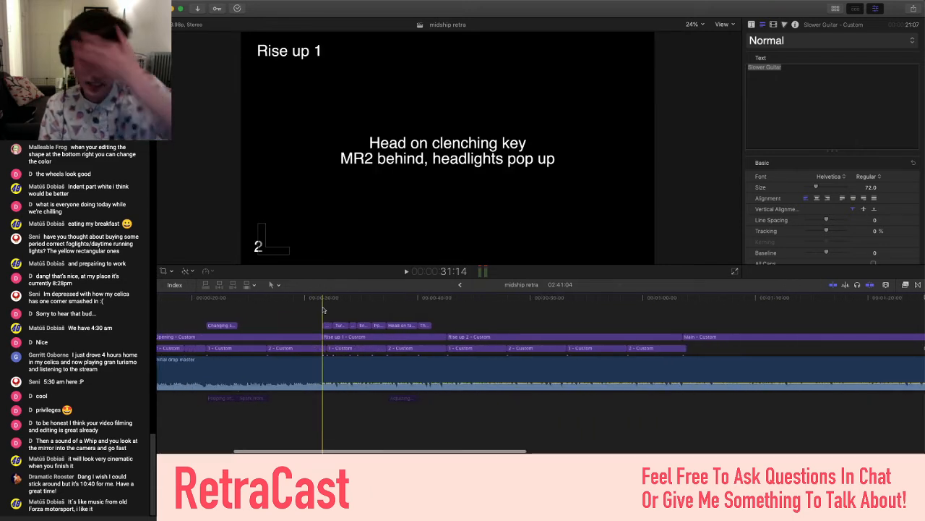
key(super+minus)
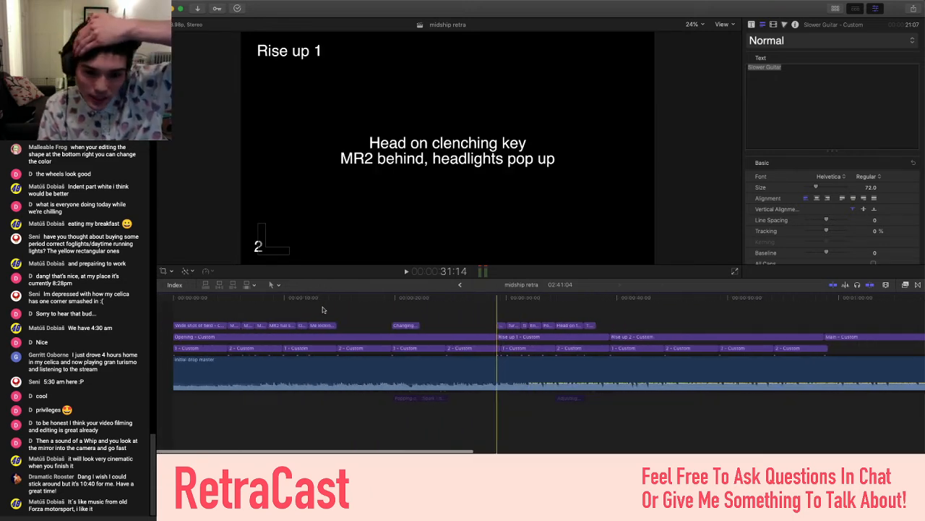
drag(311, 313, 303, 312)
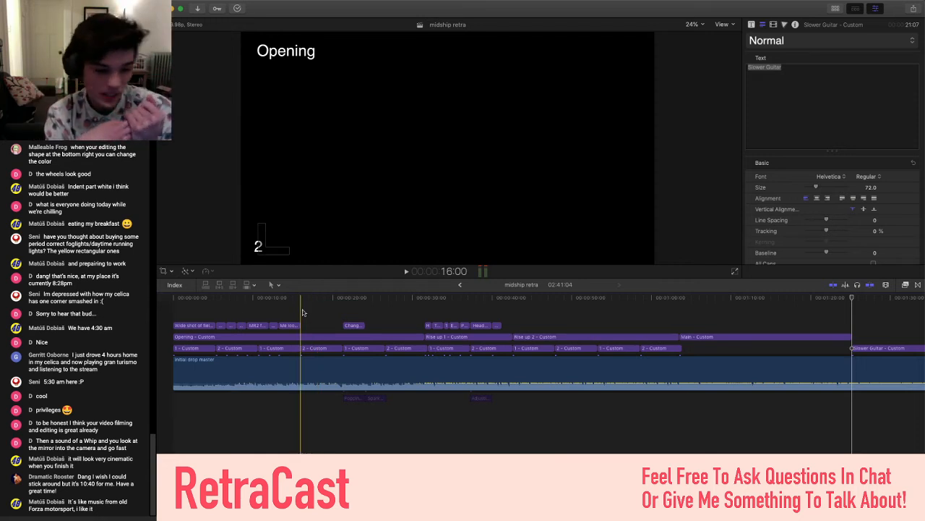
drag(303, 313, 337, 316)
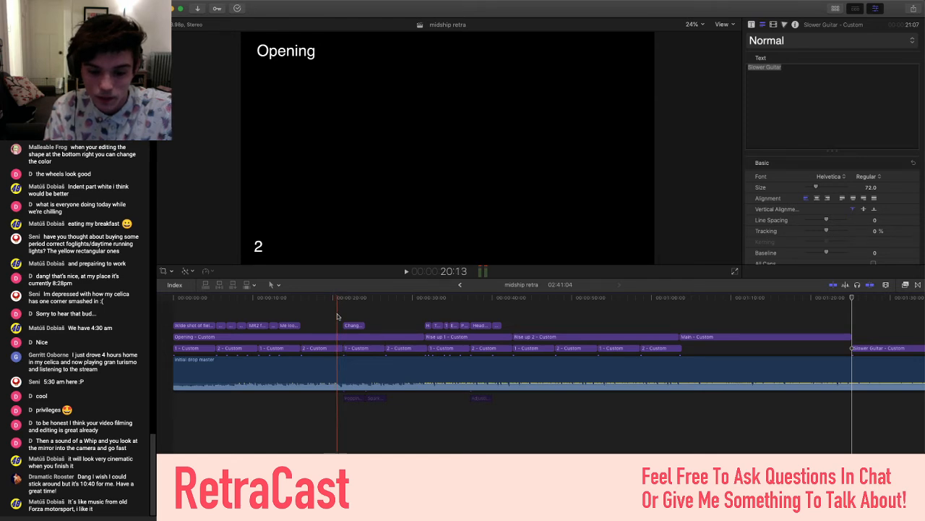
Review the Changing spark plugs title and the moment just before it in Opening, returning the playhead to the title's start
drag(337, 316, 357, 314)
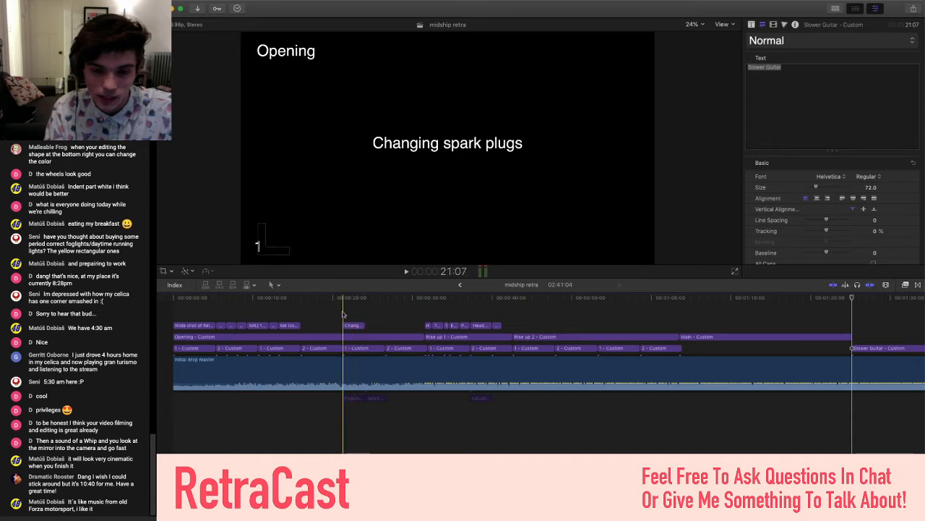
click(343, 314)
click(354, 326)
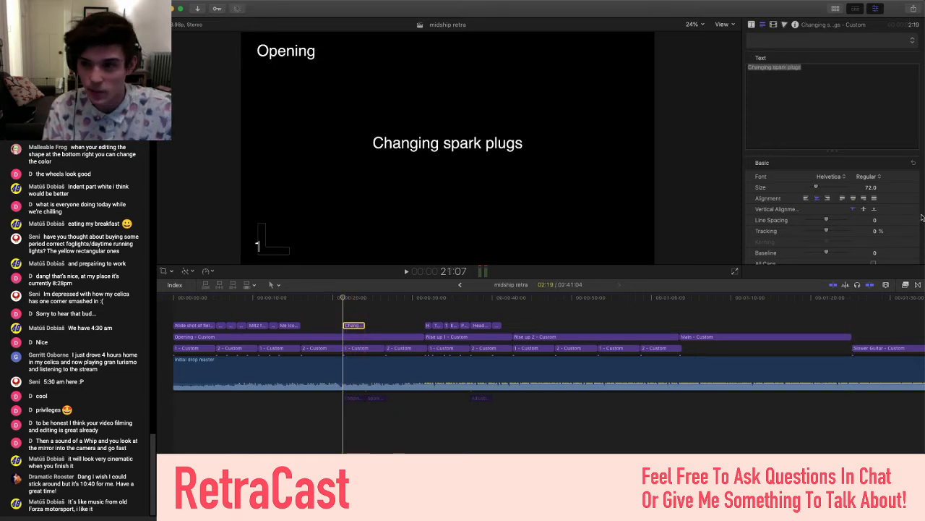
click(343, 314)
click(358, 324)
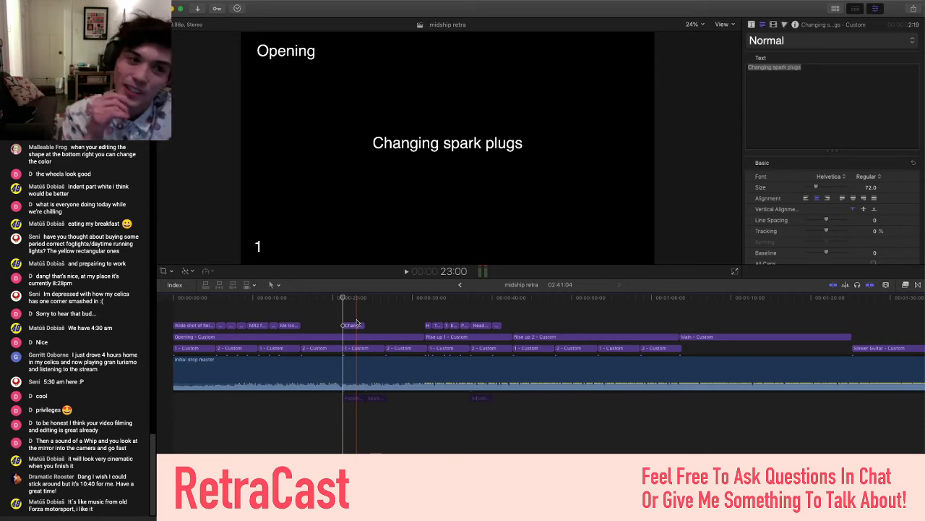
click(335, 321)
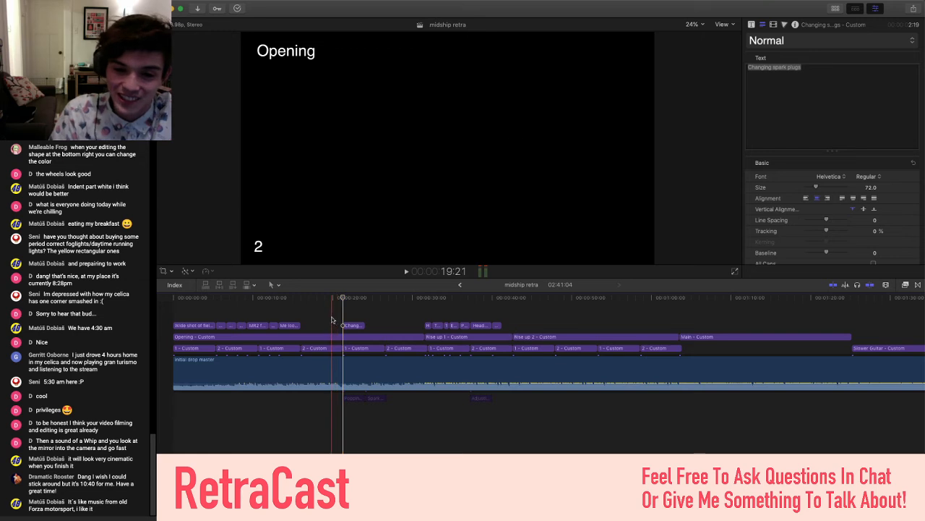
click(337, 320)
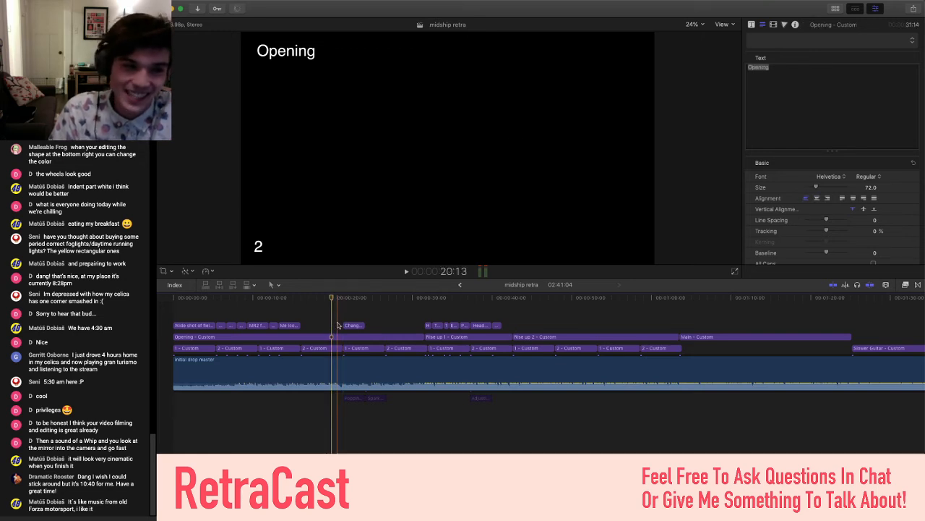
click(344, 316)
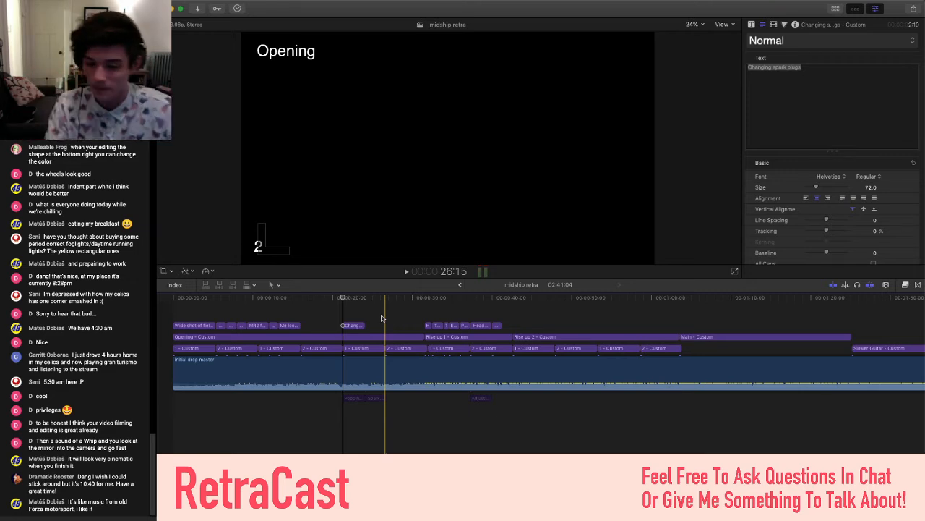
Inspect the empty stretch of Opening between 16:00 and the Changing spark plugs title, leaving the playhead at about 18 seconds
click(335, 315)
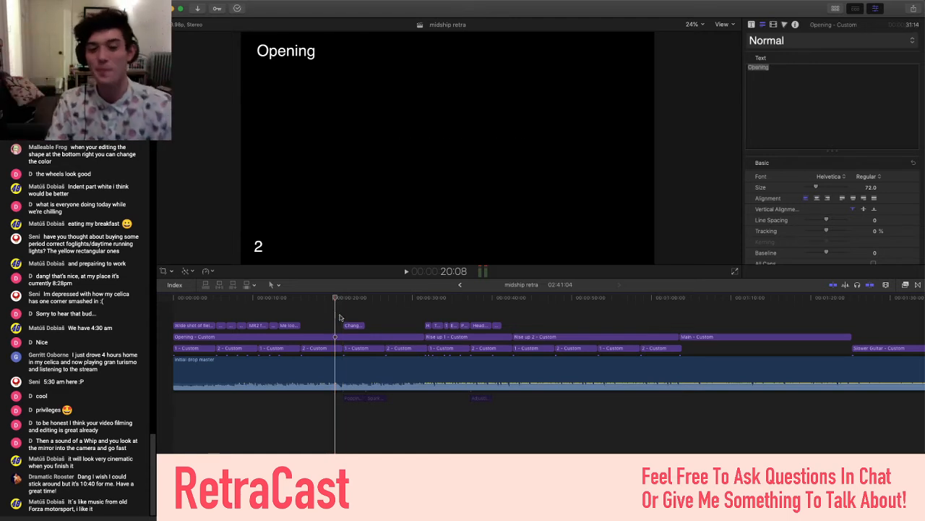
click(298, 313)
key(super+equal)
key(super+equal)
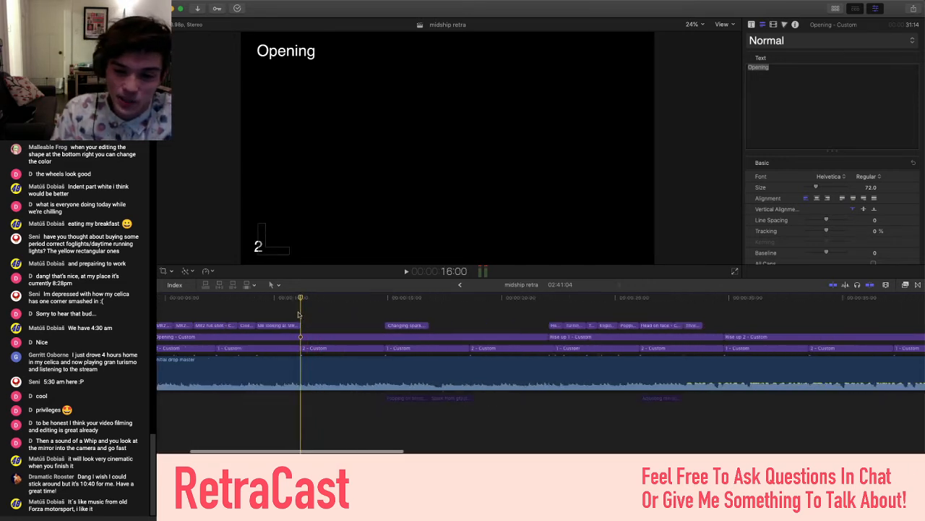
key(super+minus)
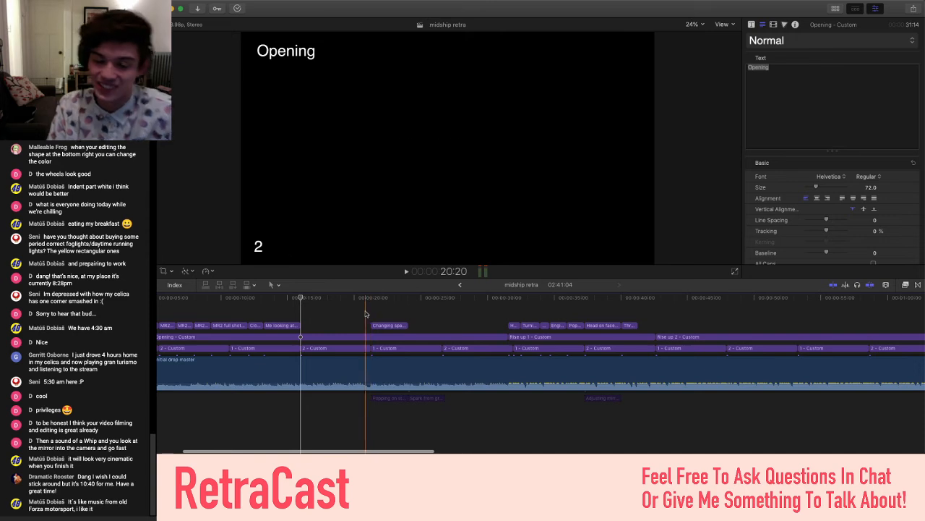
click(365, 314)
click(345, 313)
click(327, 316)
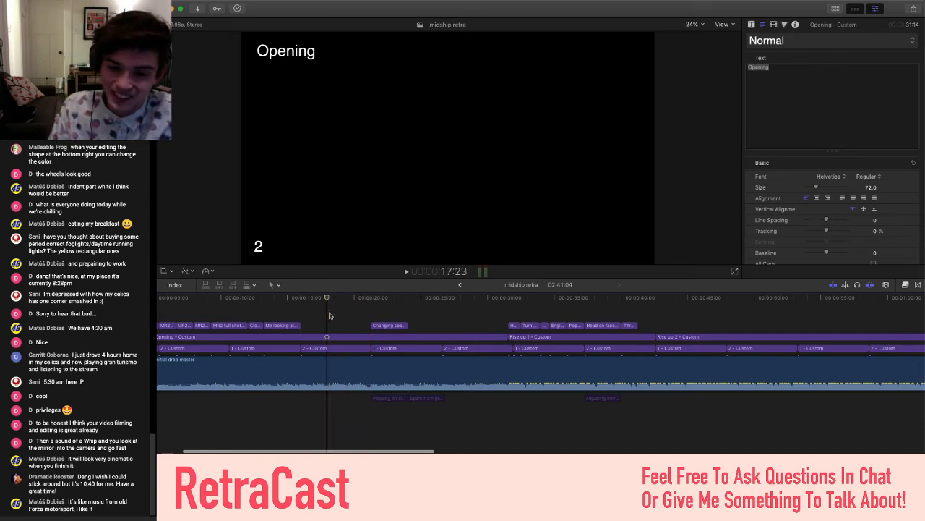
scroll(406, 313, left, 3)
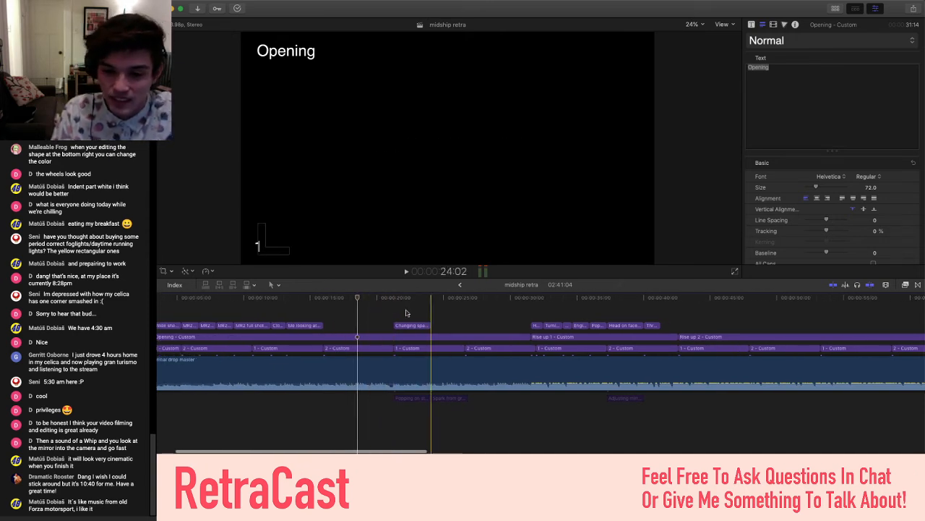
scroll(406, 313, left, 2)
click(373, 314)
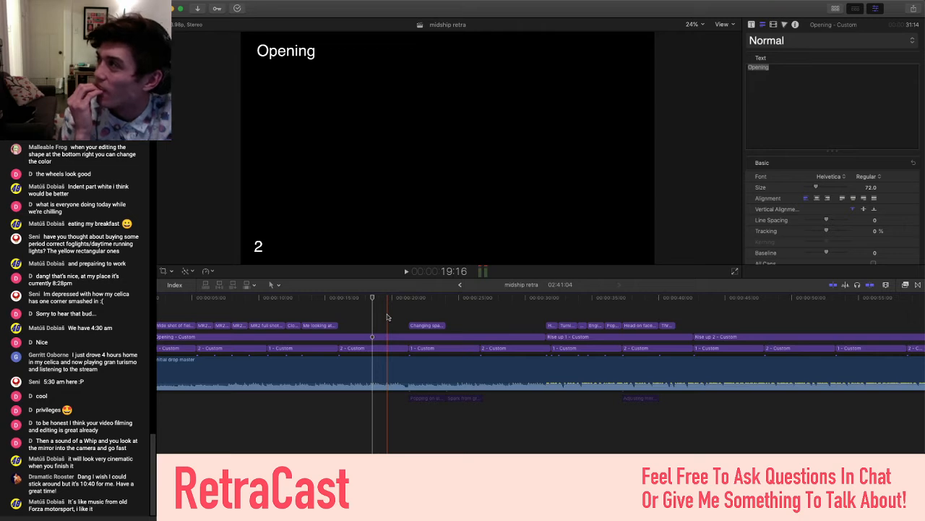
Look over the sections from Opening through Main, including the Throwing shifter in first shot in Rise up 1
scroll(379, 315, right, 3)
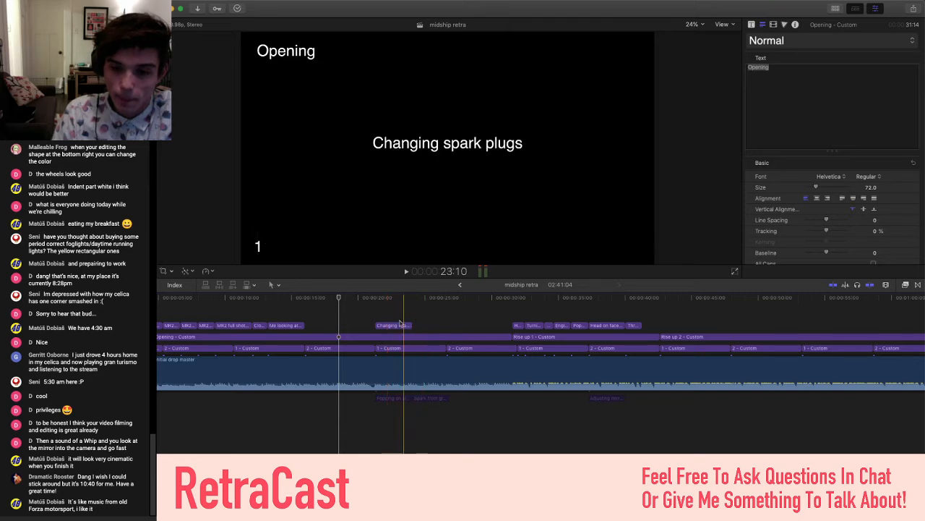
scroll(409, 327, right, 5)
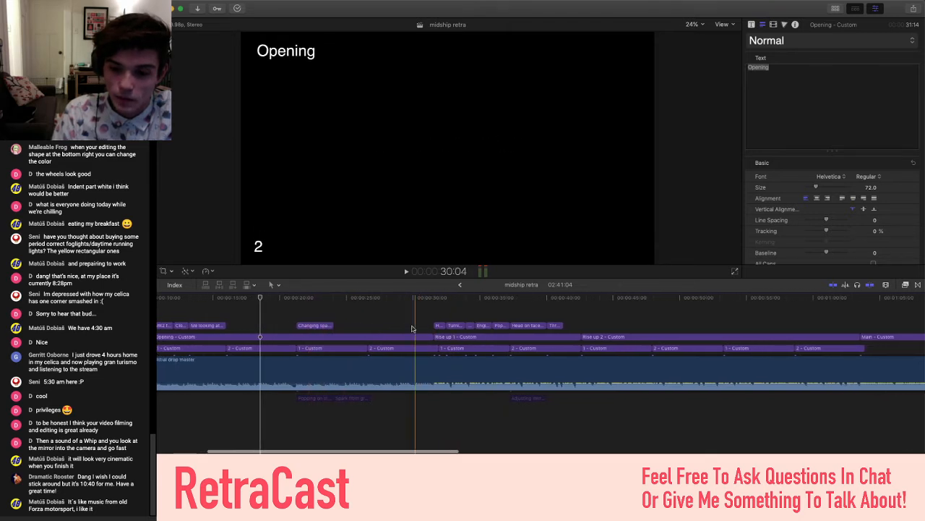
scroll(412, 329, left, 5)
key(super+minus)
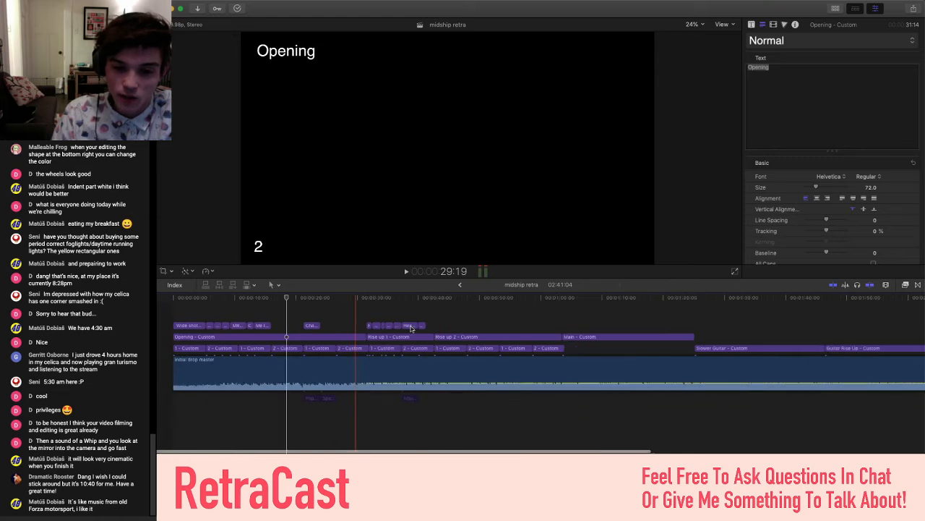
key(super+equal)
scroll(411, 329, right, 5)
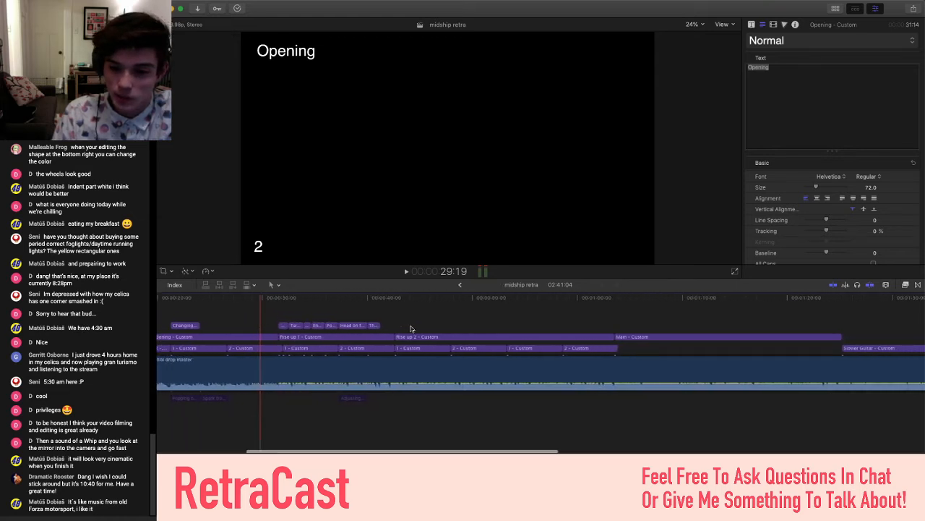
scroll(410, 328, right, 3)
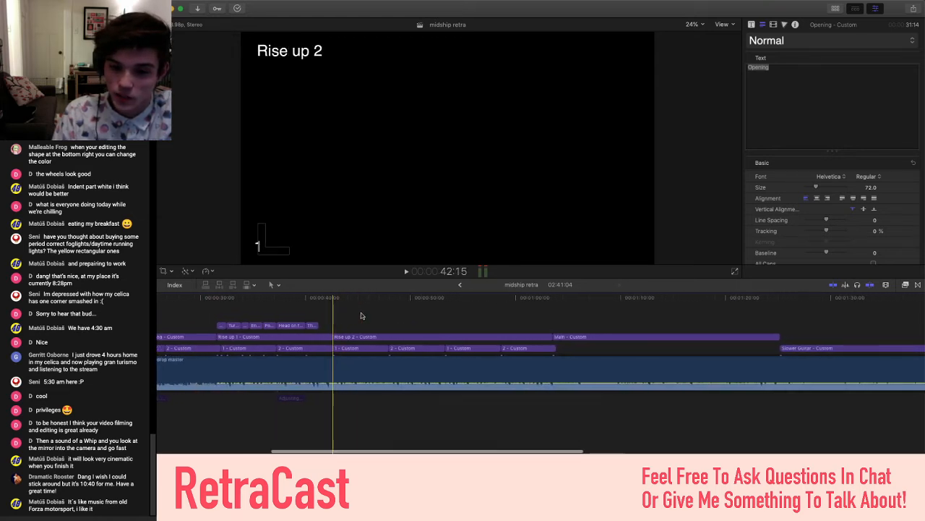
scroll(361, 315, right, 2)
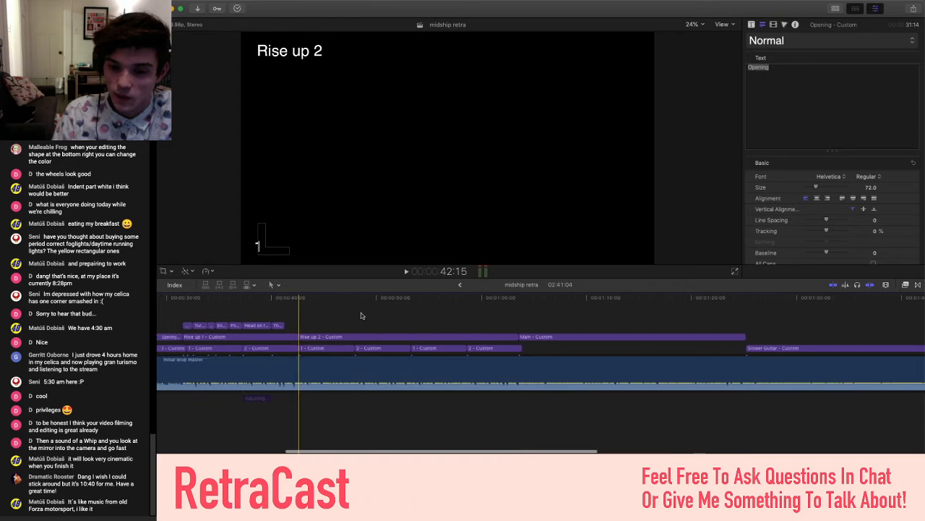
scroll(362, 315, left, 1)
scroll(361, 315, right, 2)
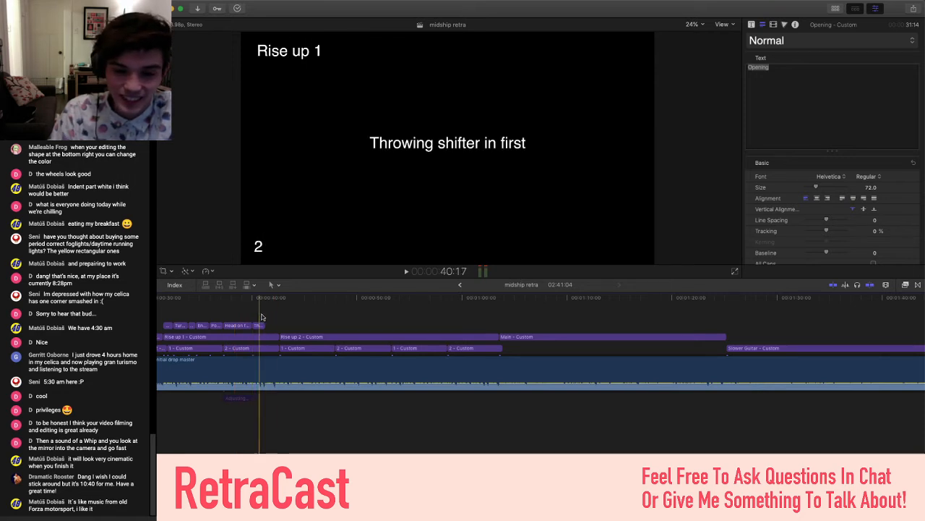
scroll(318, 316, left, 5)
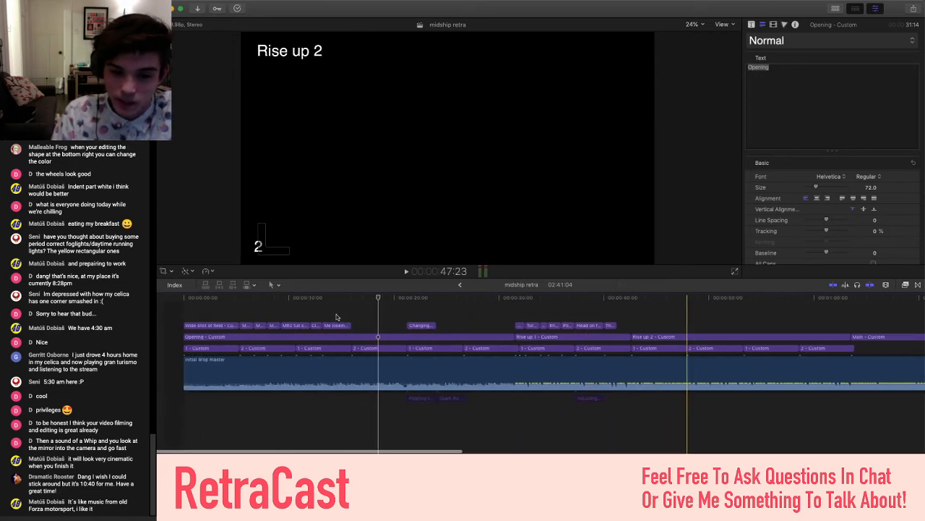
From the project start, go to the Spark from grinder or welder title, enable it to preview it, and disable it again
click(169, 312)
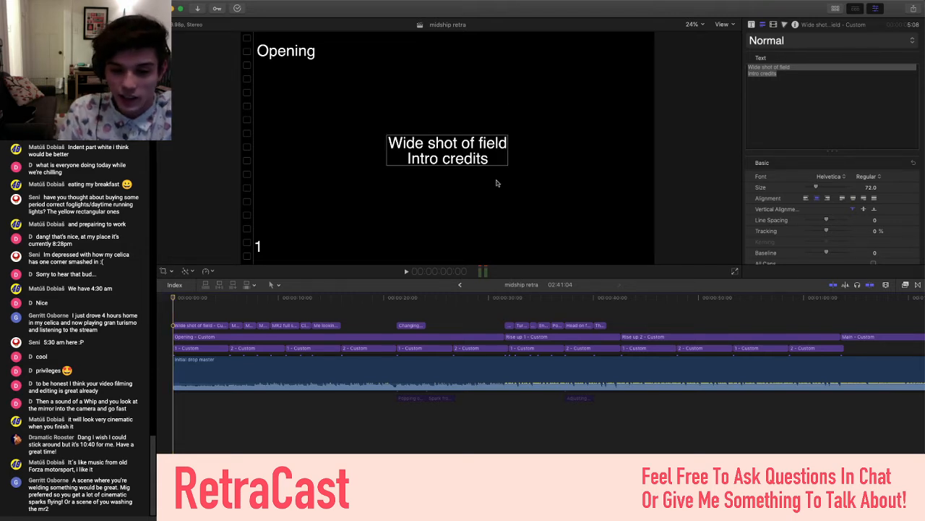
click(438, 399)
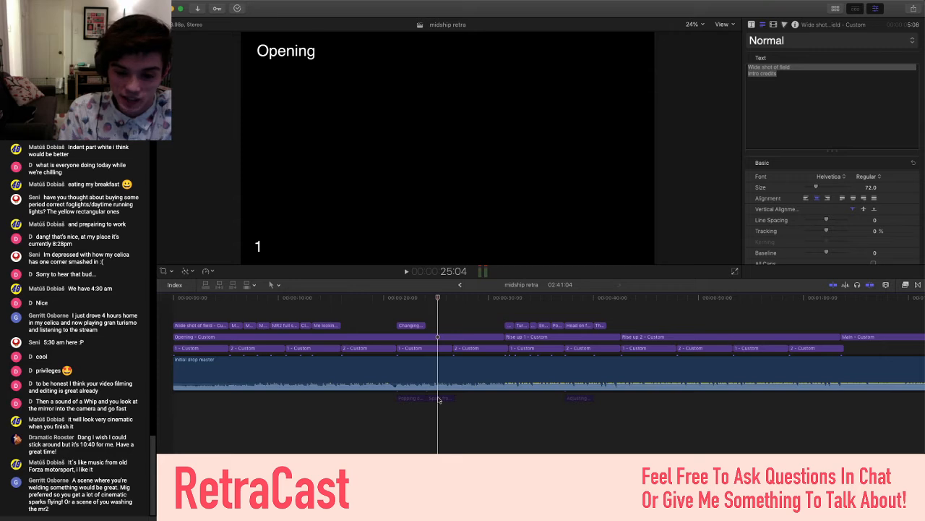
click(439, 400)
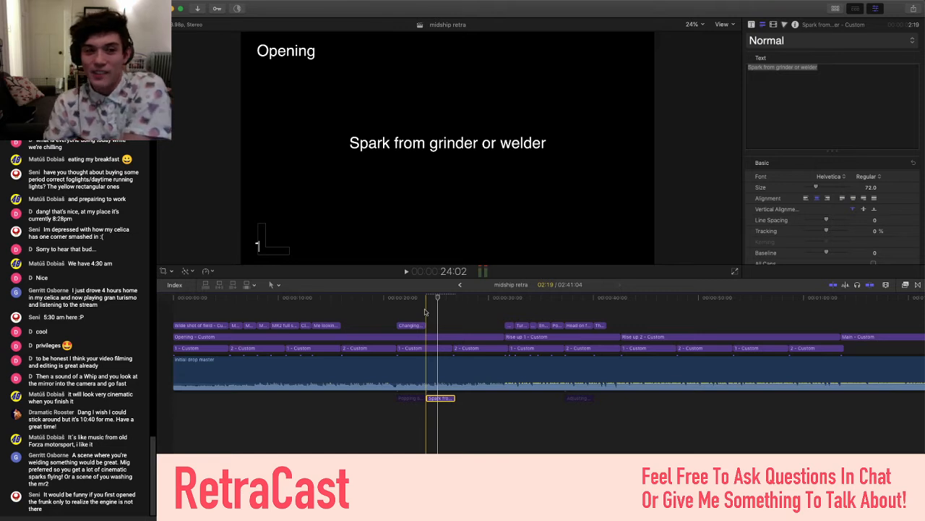
click(425, 313)
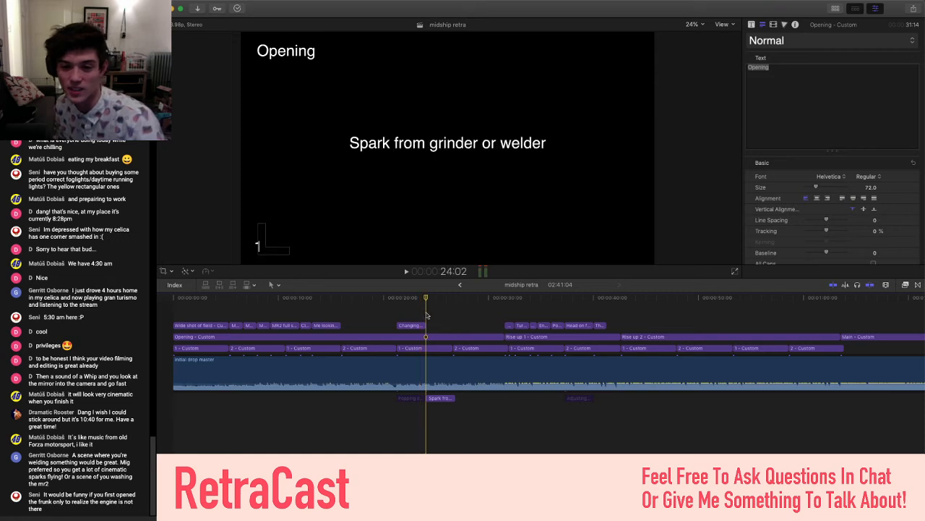
click(440, 398)
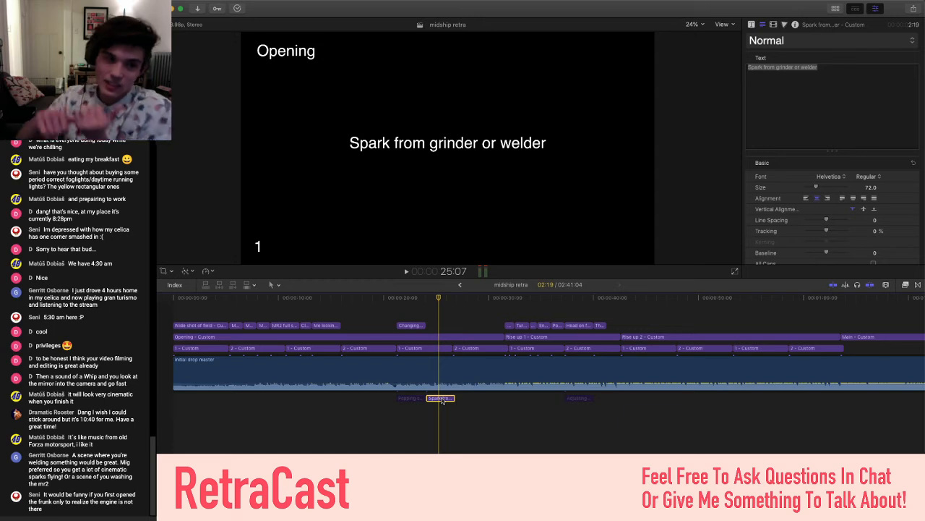
key(v)
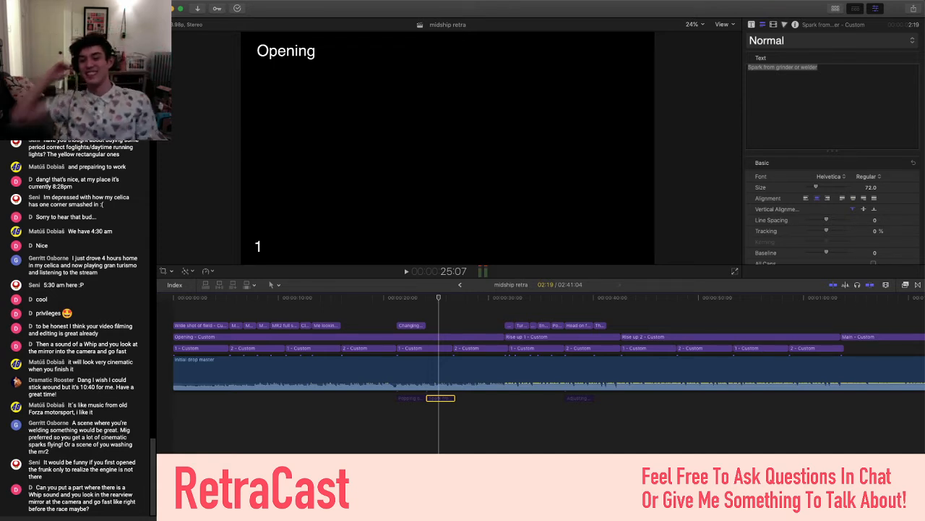
View the whole project's section layout, then place the playhead at the end of the Changing spark plugs title
scroll(466, 430, right, 5)
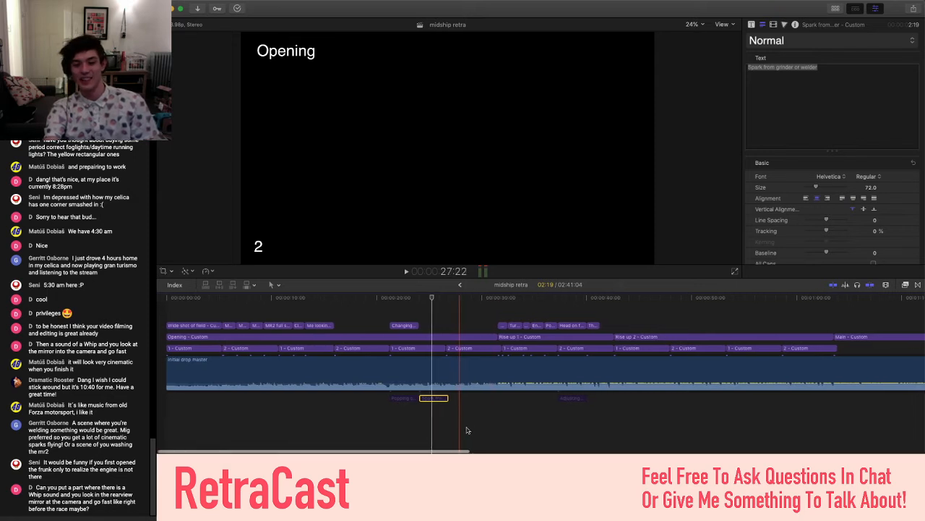
key(super+minus)
key(super+minus)
key(super+minus)
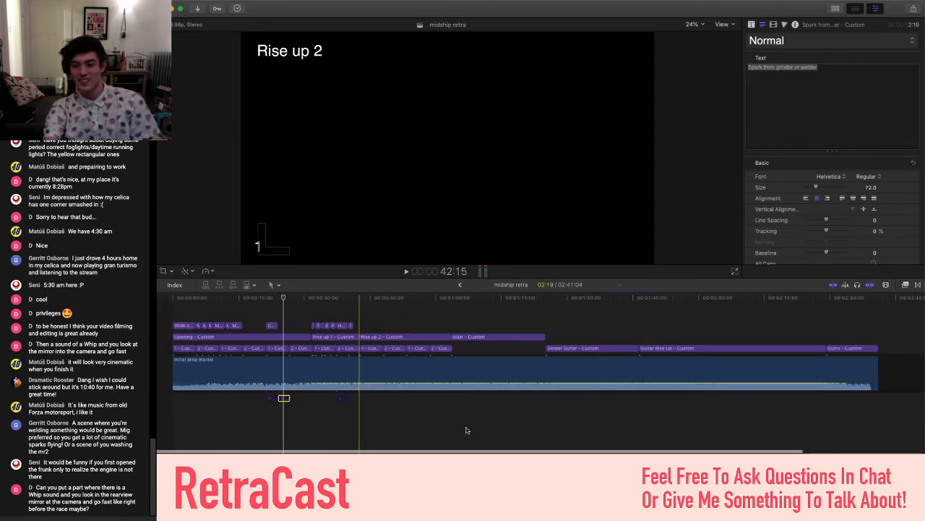
scroll(467, 430, left, 1)
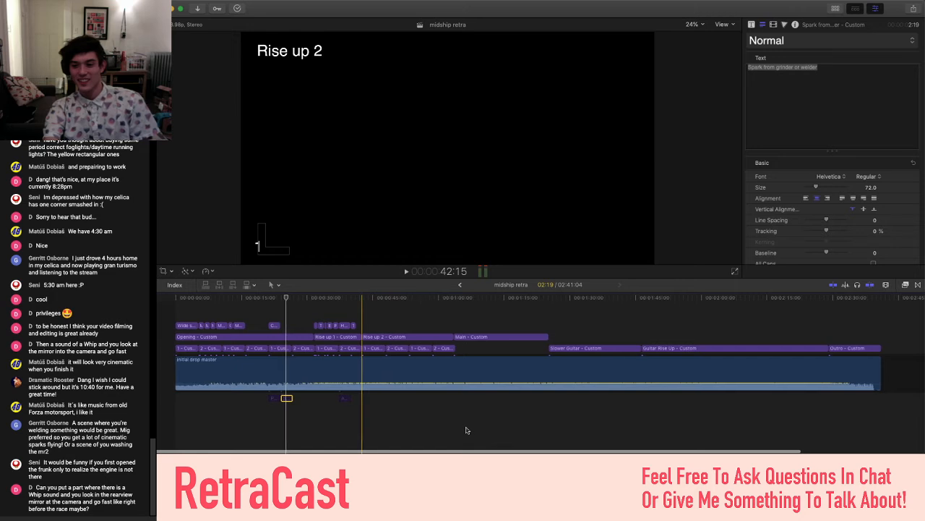
click(279, 409)
key(super+equal)
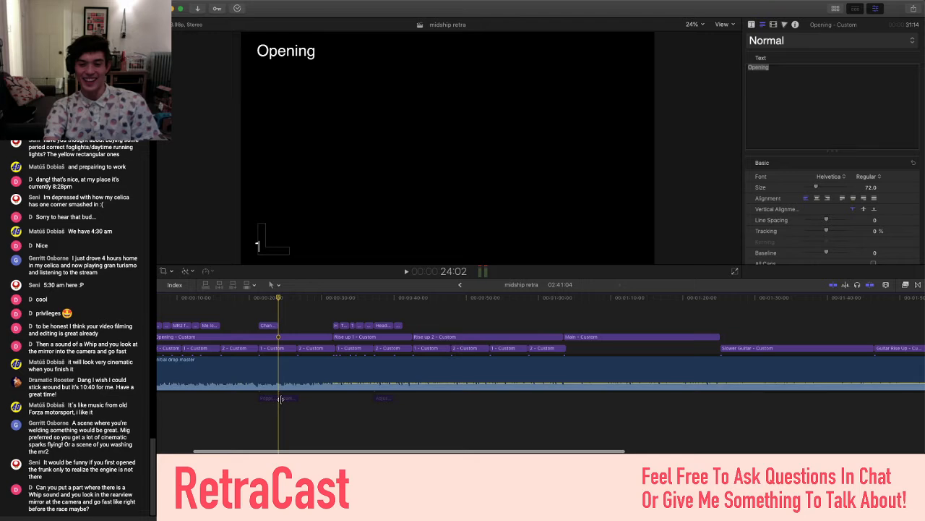
key(super+equal)
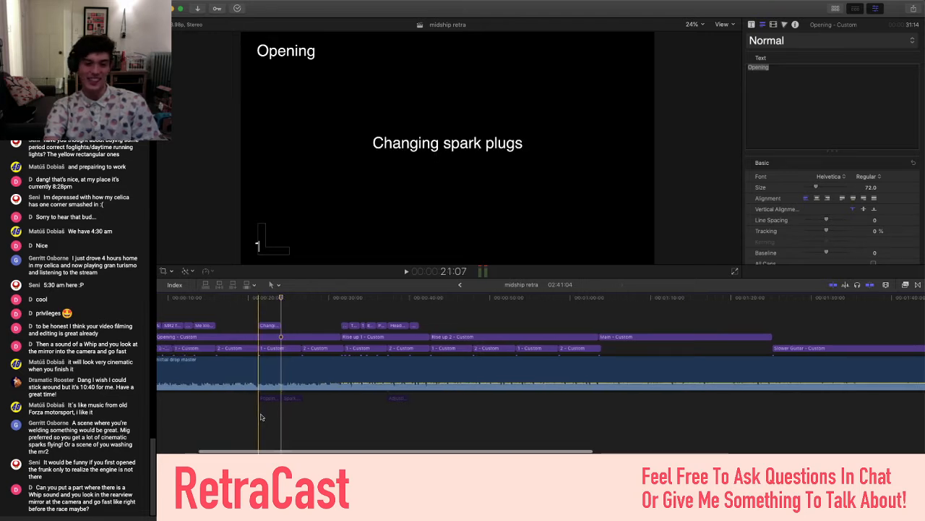
Check the start and end of the Changing spark plugs title, then move the playhead back to the empty stretch's start at 16:00
scroll(261, 417, left, 3)
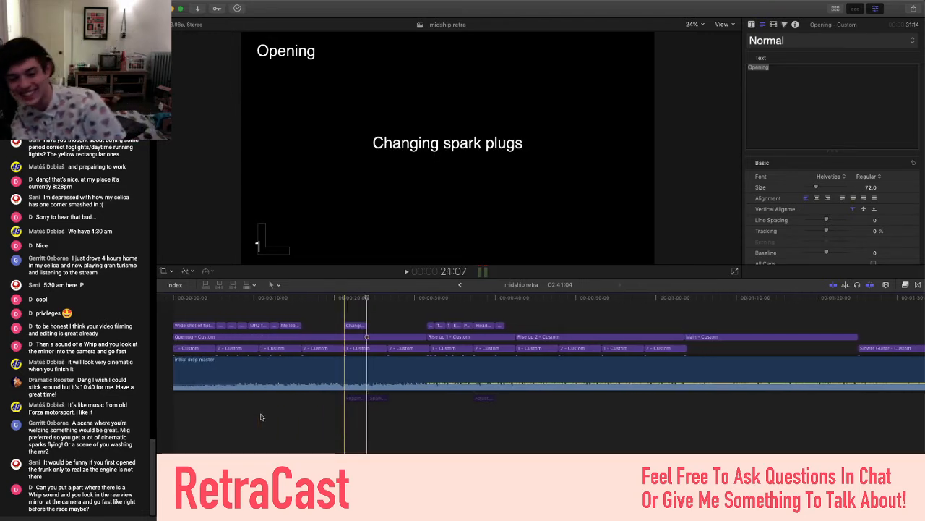
click(344, 412)
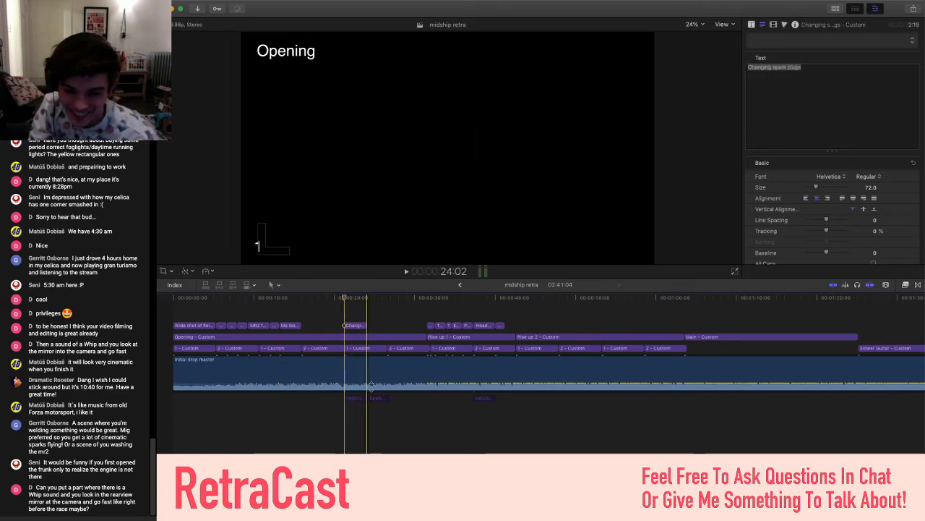
click(369, 316)
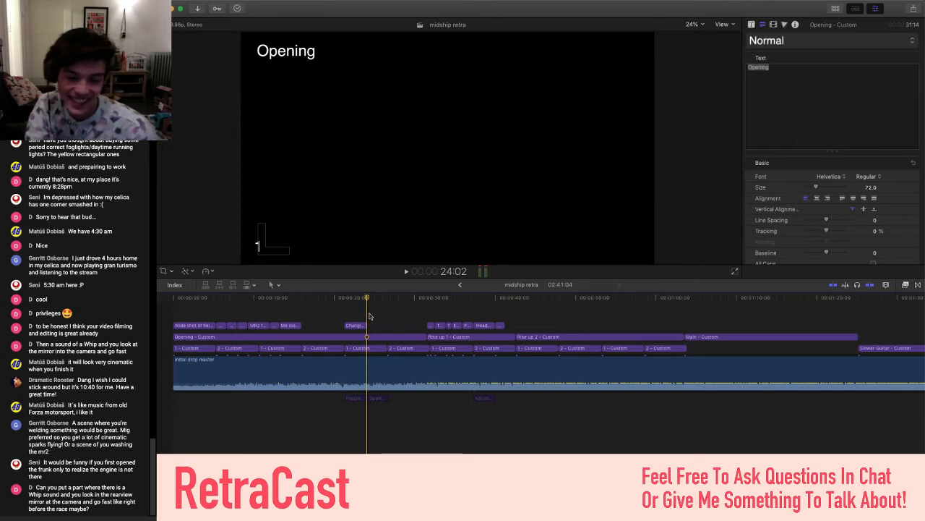
click(344, 315)
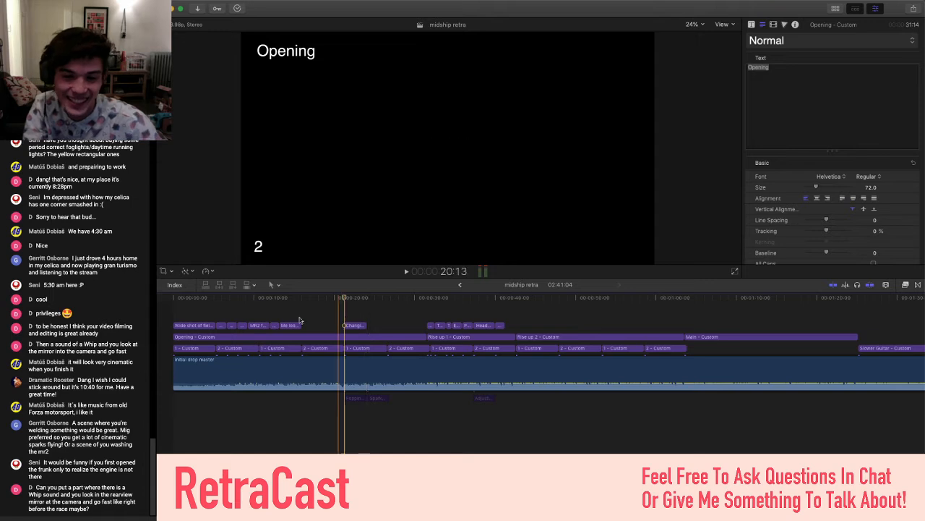
click(301, 316)
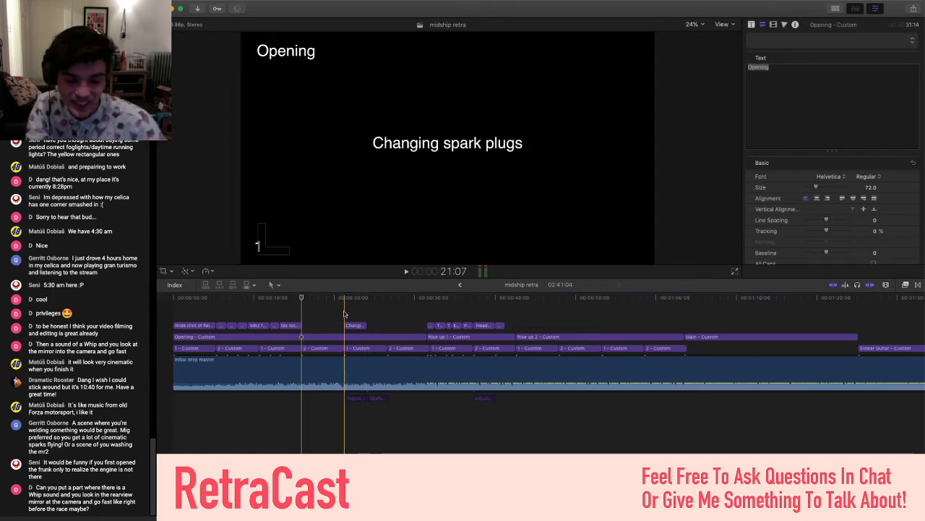
scroll(344, 313, right, 3)
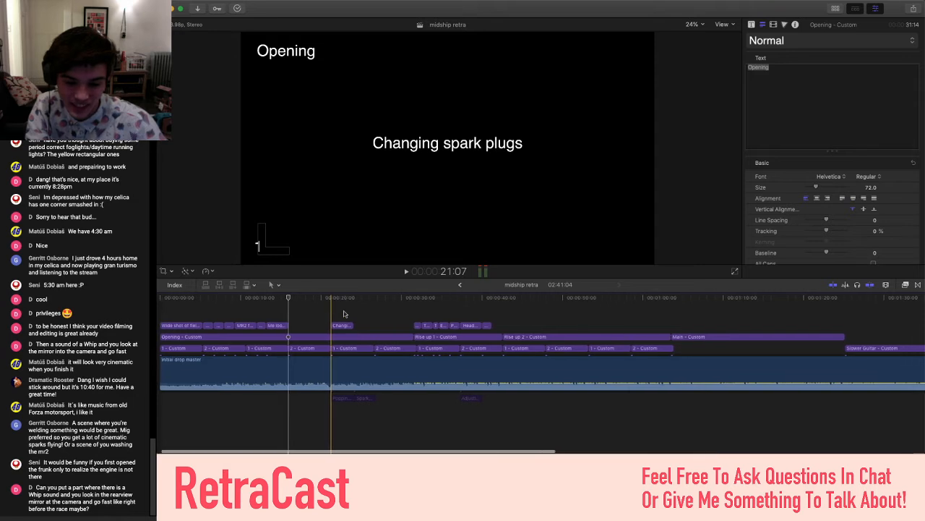
scroll(344, 313, left, 3)
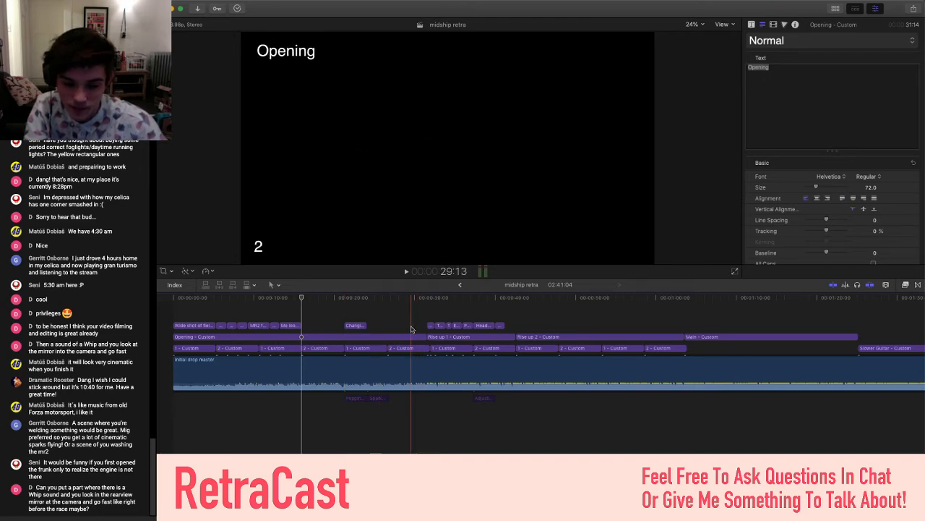
Review the Head on face and Throwing shifter in first shots in Rise up 1
click(476, 312)
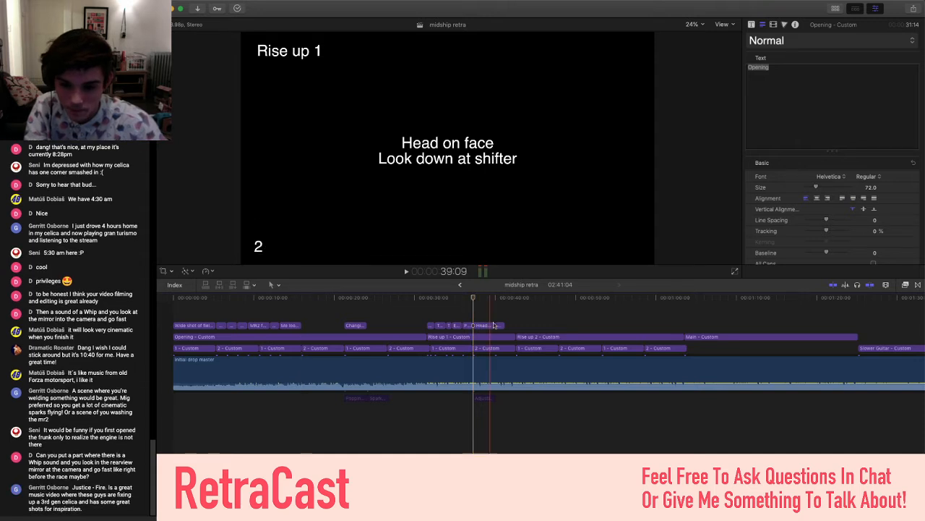
scroll(525, 312, right, 2)
scroll(525, 312, right, 3)
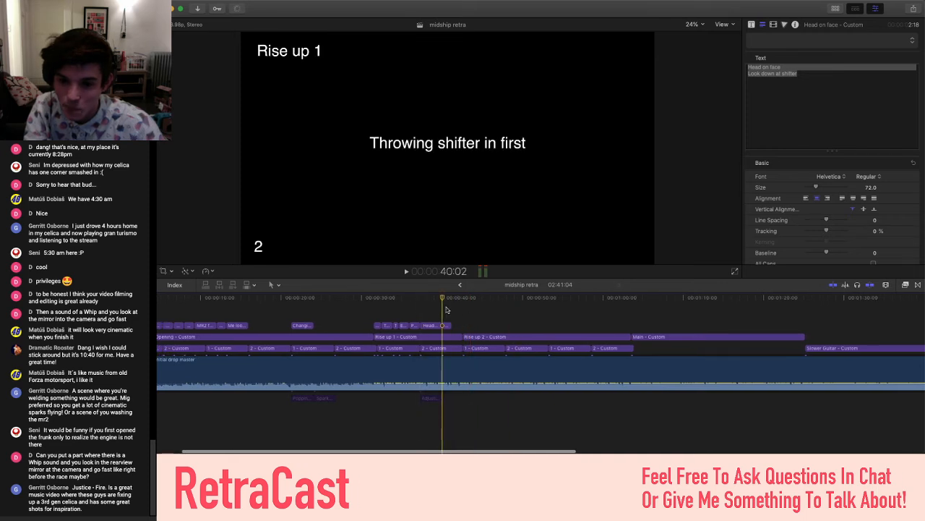
Examine the storyboard titles along the timeline, from the opening wide shot through the Rise up, Main and Slower Guitar sections
click(421, 305)
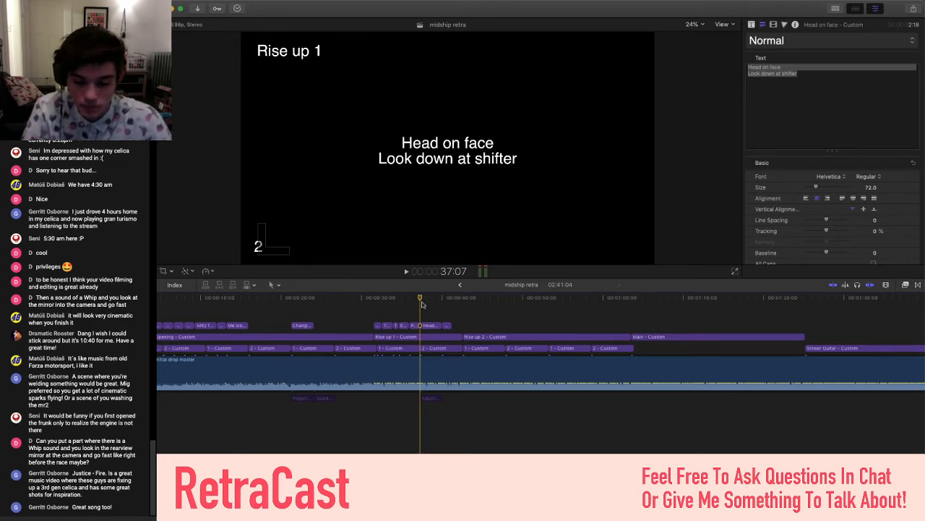
scroll(308, 318, left, 2)
key(super+minus)
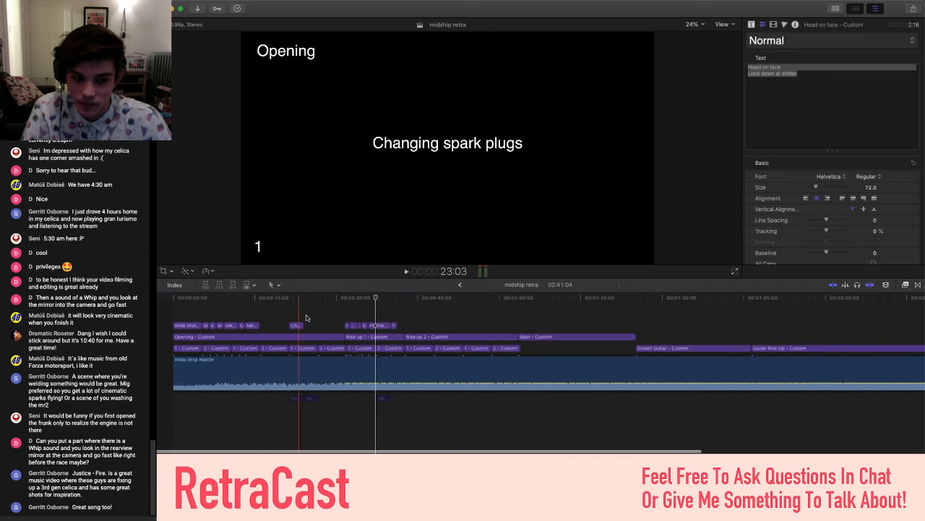
key(super+minus)
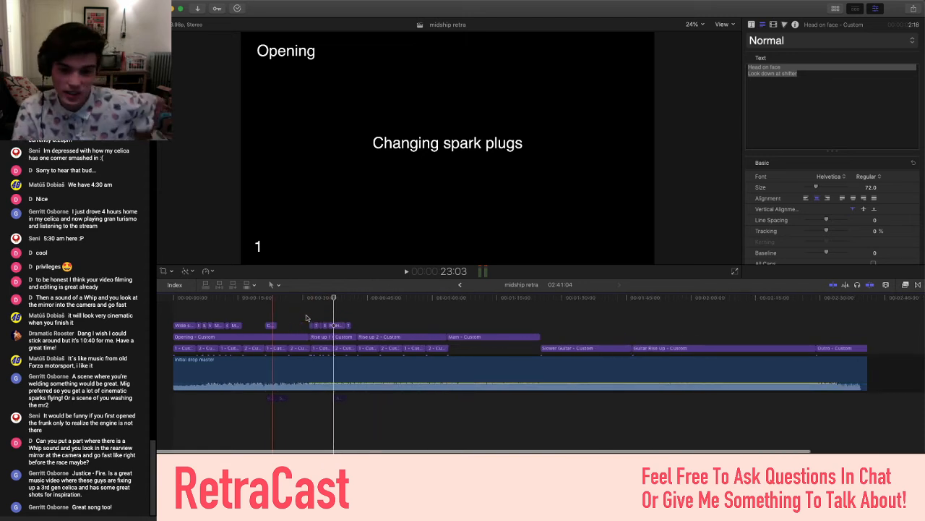
click(177, 323)
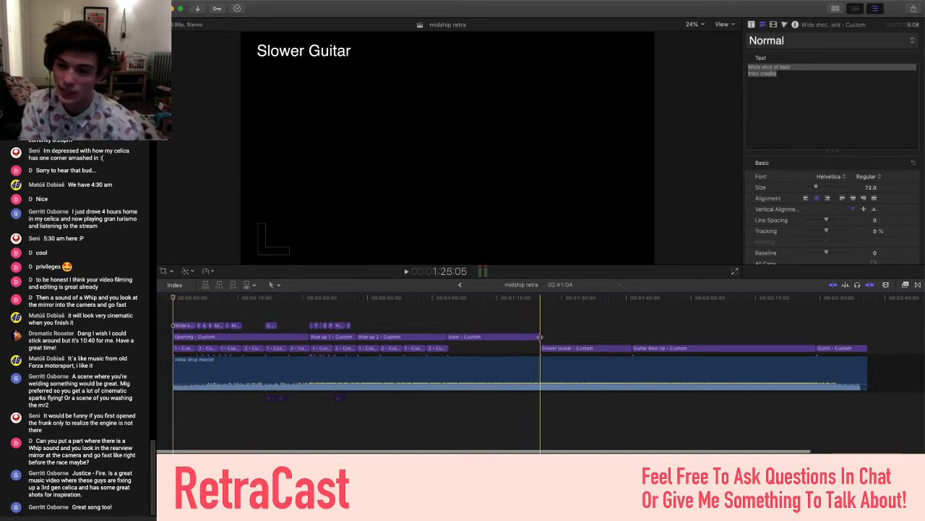
scroll(540, 337, up, 5)
scroll(540, 338, left, 4)
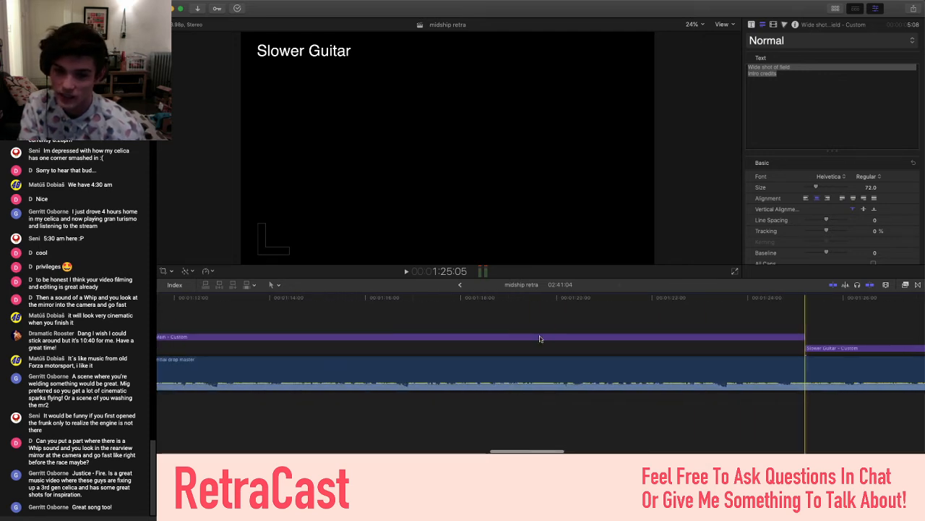
scroll(540, 339, left, 8)
key(super+minus)
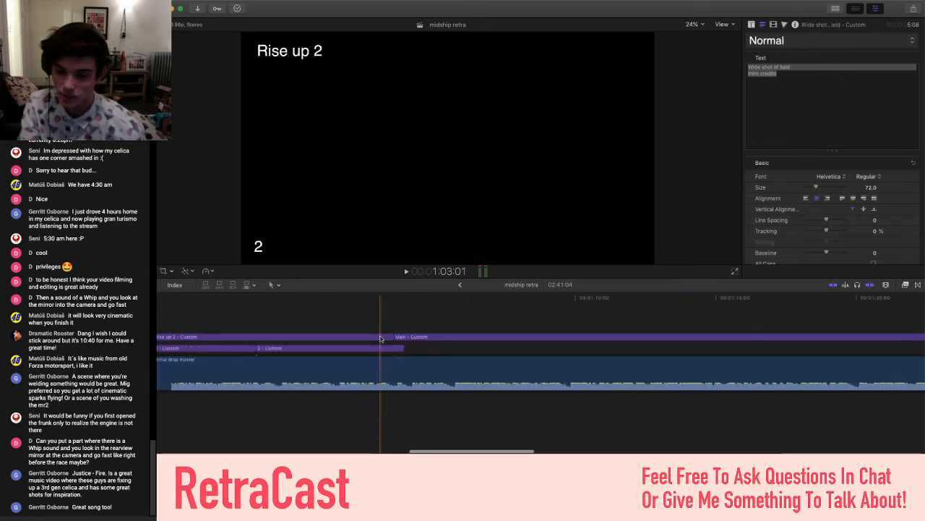
key(super+minus)
key(super+minus)
key(super+minus)
key(super+minus)
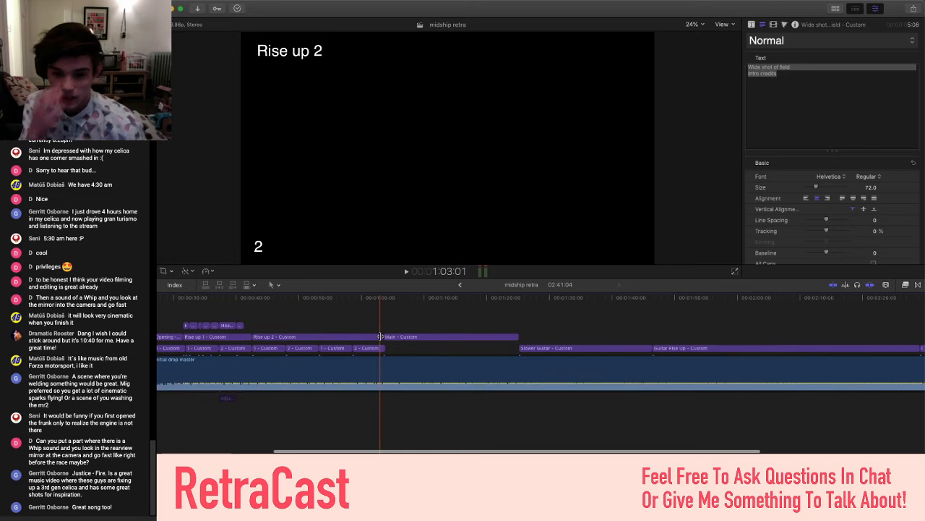
scroll(381, 337, left, 6)
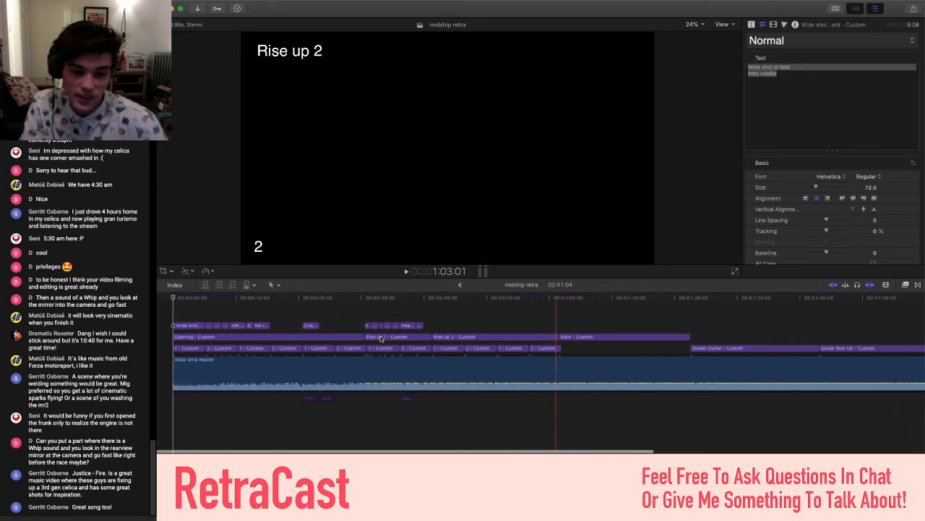
key(super+minus)
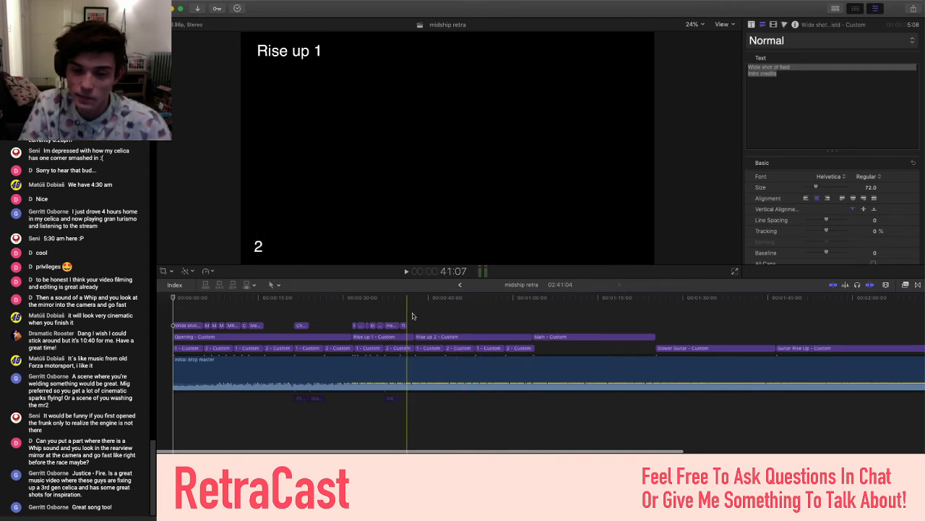
Place a copy of the "Head on face / Look down at shifter" title at 53:07 in the Rise up 2 section
click(389, 327)
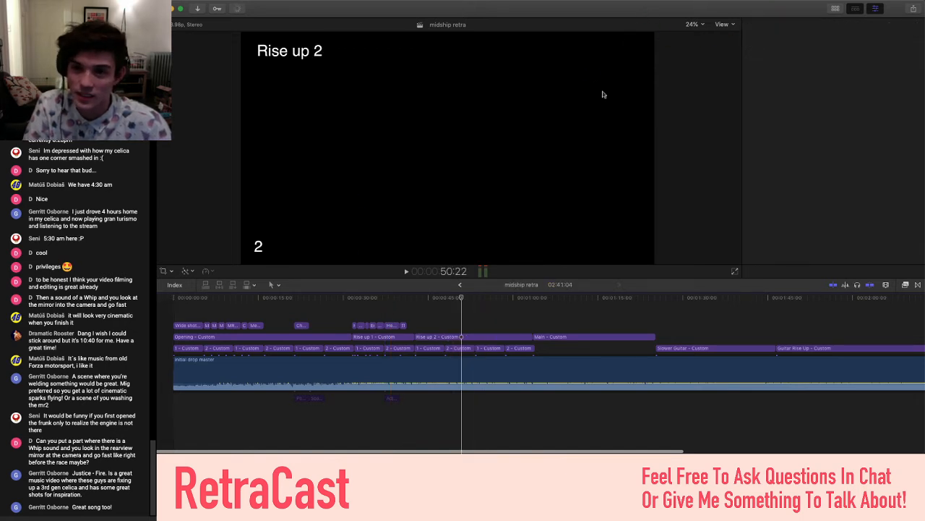
click(483, 318)
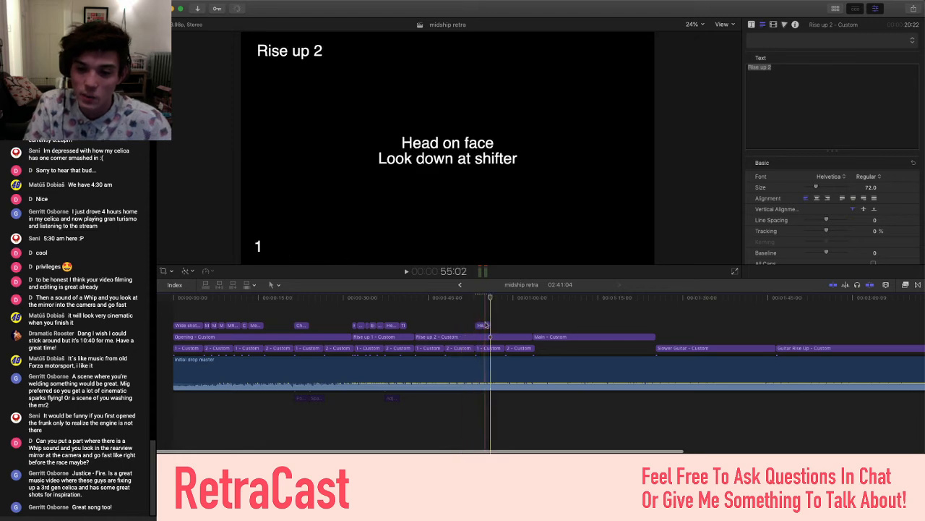
drag(879, 126, 731, 46)
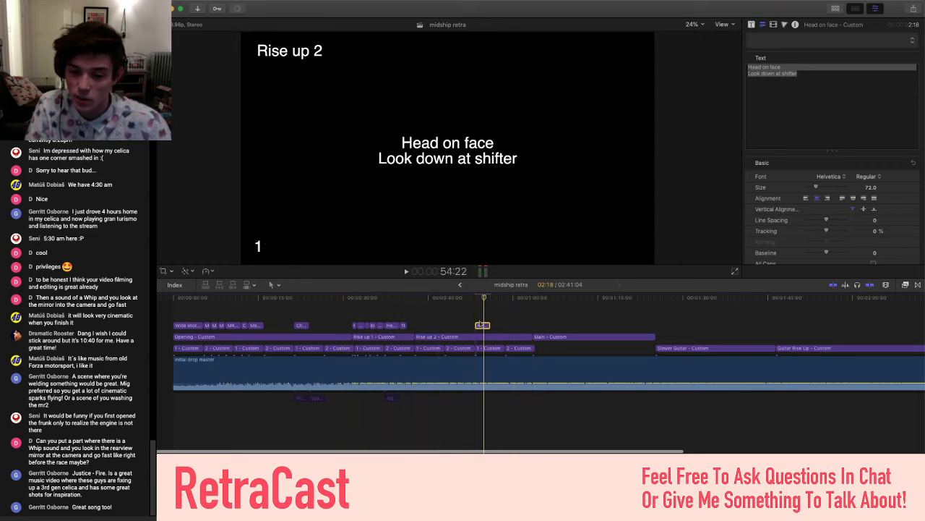
click(725, 26)
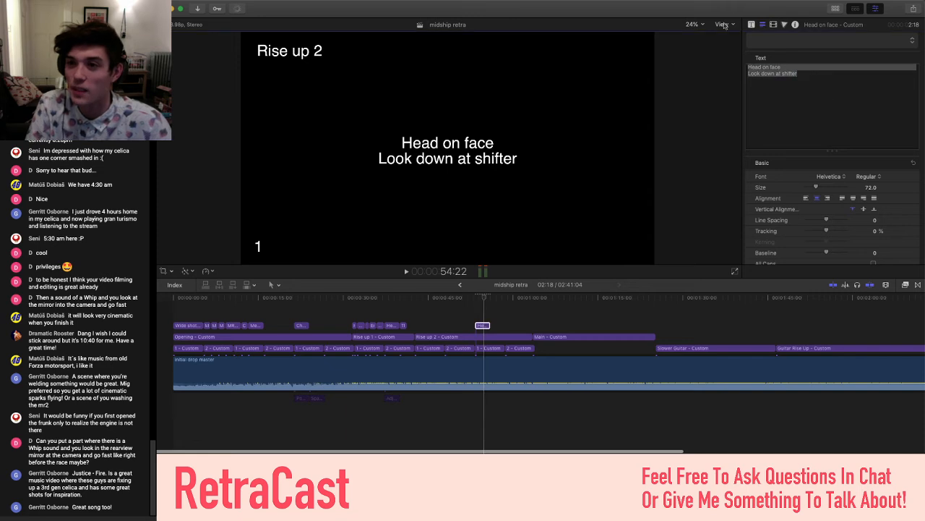
key(Delete)
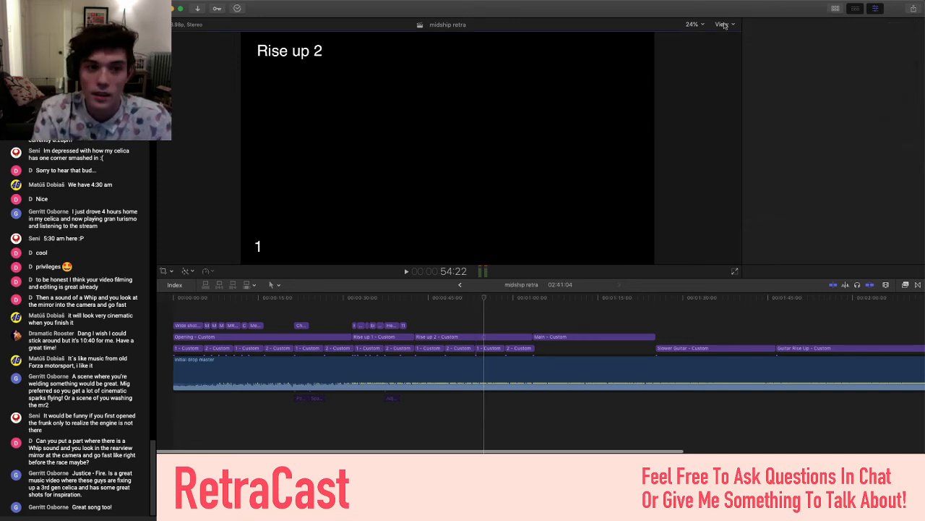
click(477, 321)
key(ctrl+z)
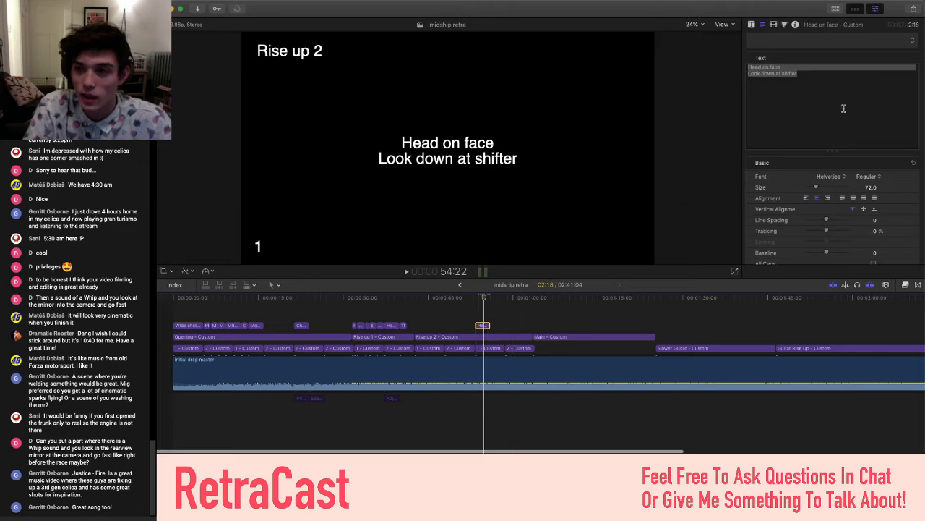
Replace the copied title's text in Rise up 2 with "Rearview, high beams flashing" and start a second line
click(847, 102)
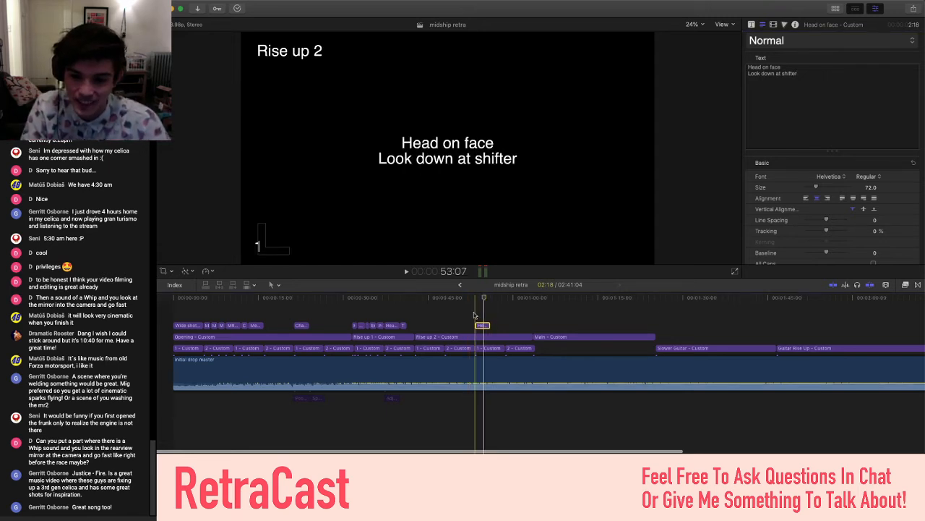
scroll(474, 314, up, 5)
scroll(475, 314, down, 1)
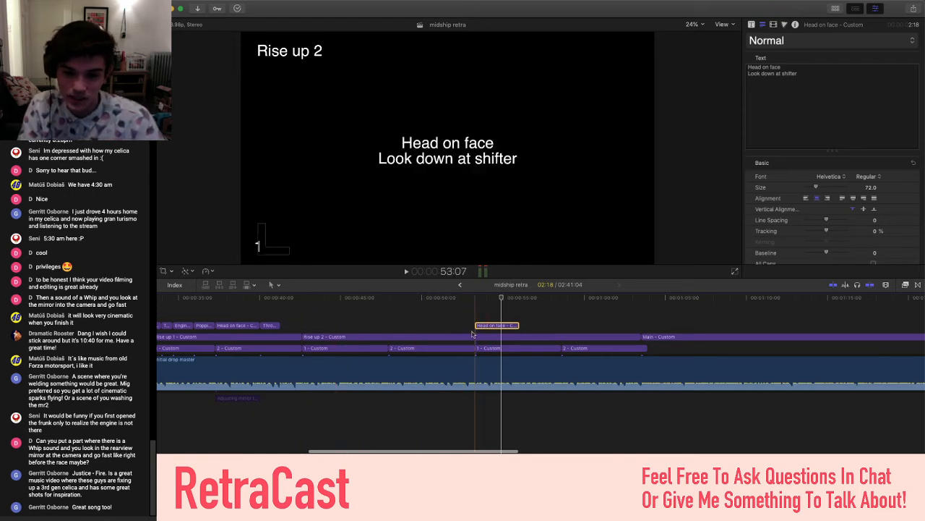
drag(844, 115, 770, 47)
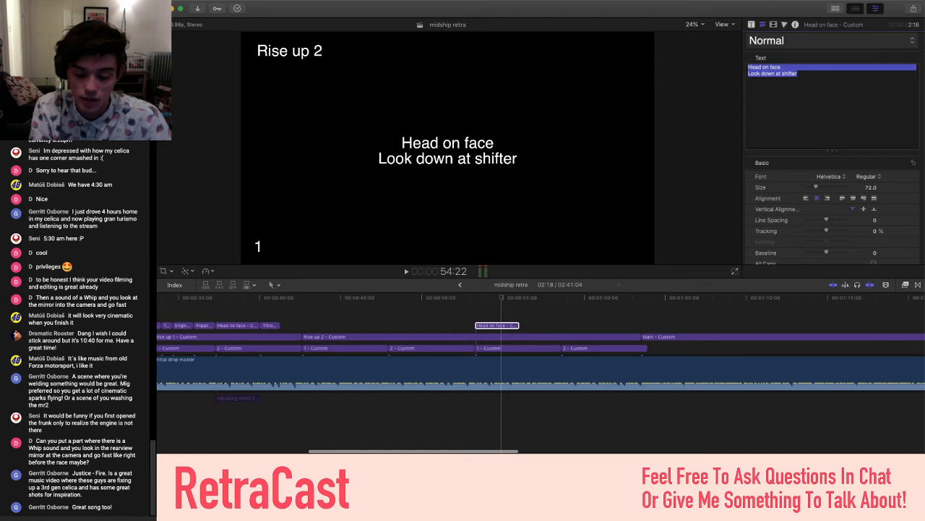
text(Rearview, )
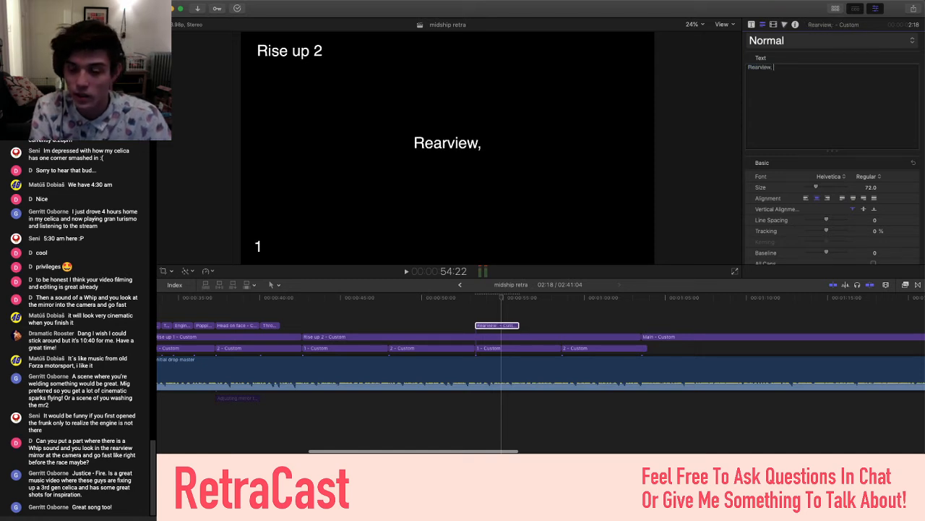
text(high beams)
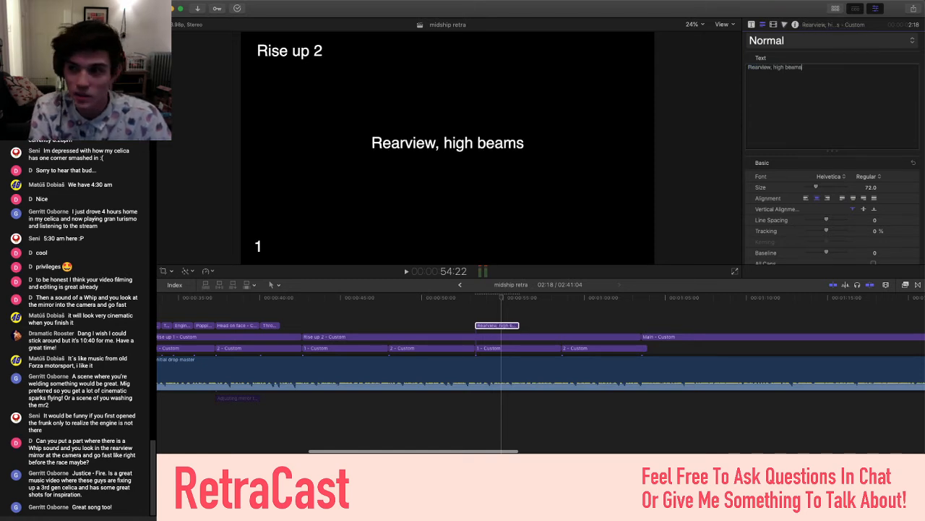
text( flashing)
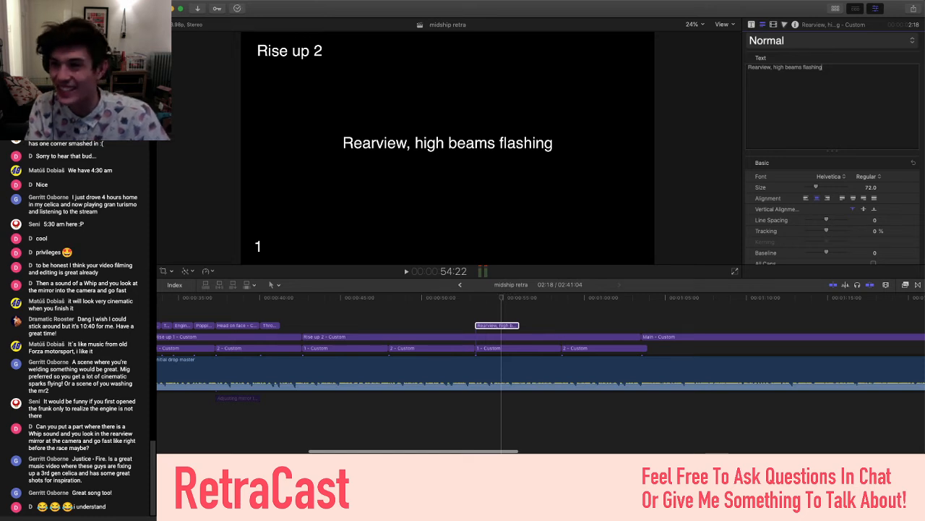
key(Return)
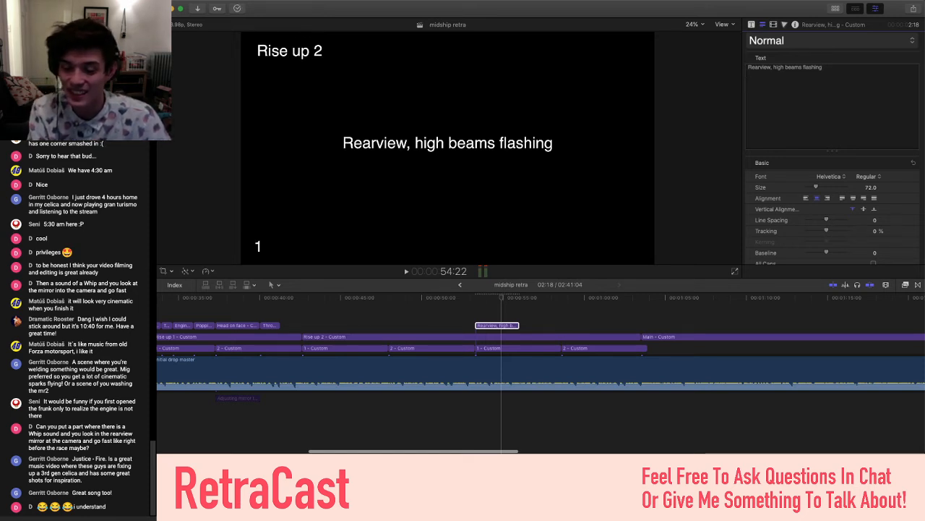
Enter "Hand reaches and flicks dimmer" as the second line of the rearview title
text(Hand reaches and)
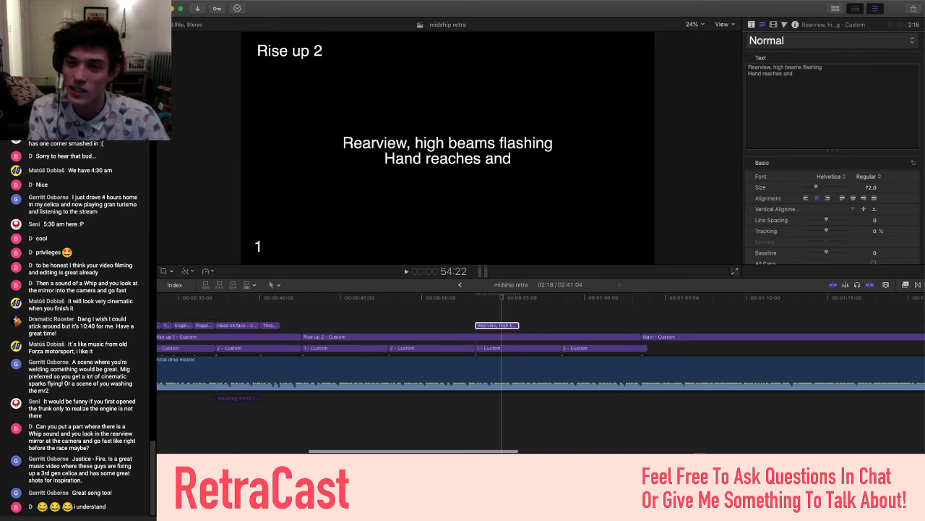
text( fligks)
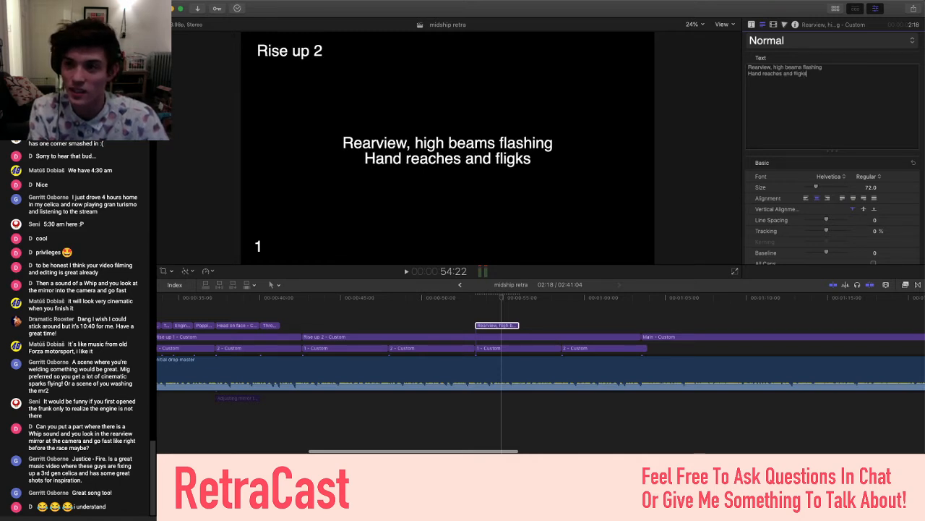
key(BackSpace)
key(BackSpace)
key(BackSpace)
key(BackSpace)
key(BackSpace)
key(BackSpace)
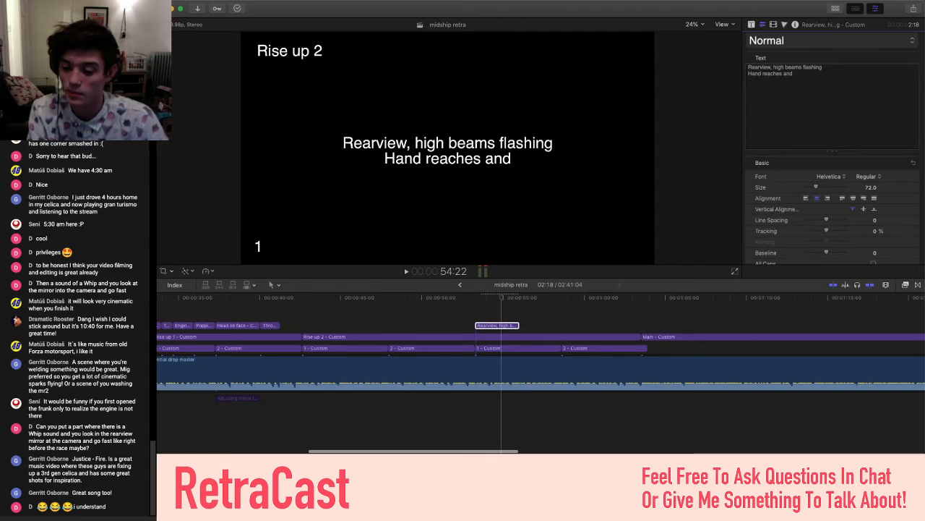
text(fkc)
key(BackSpace)
key(BackSpace)
text(licks)
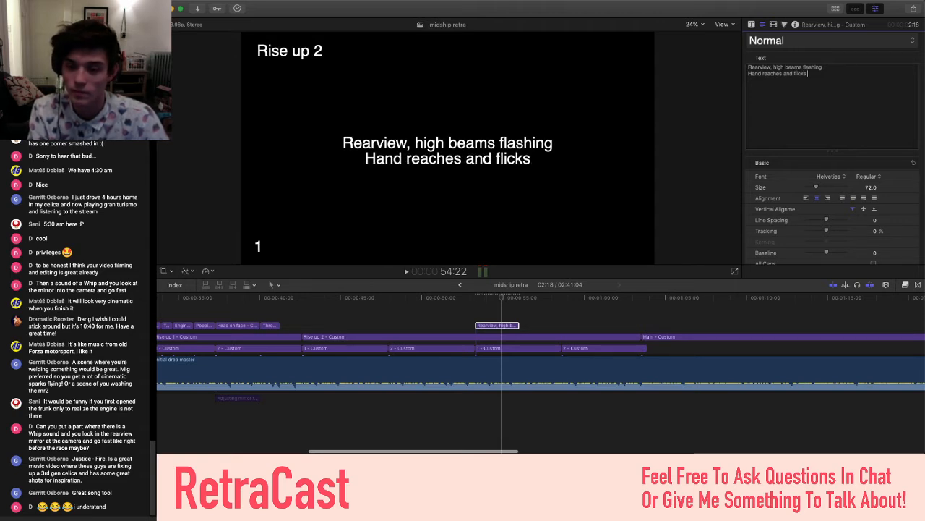
text( dimmer)
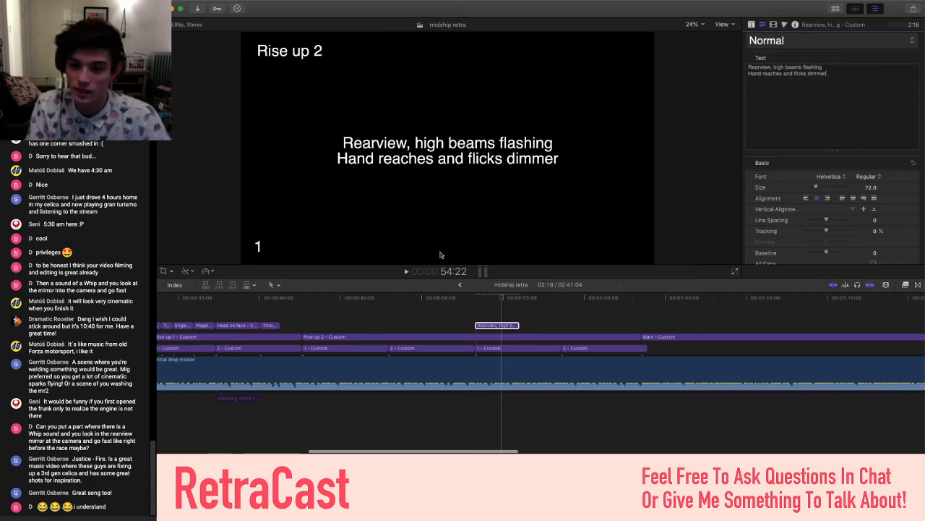
Play back the timeline from the "Throwing shifter in first" title at 40:02 through the rearview title to check the timing
click(408, 285)
key(super+minus)
scroll(407, 304, left, 2)
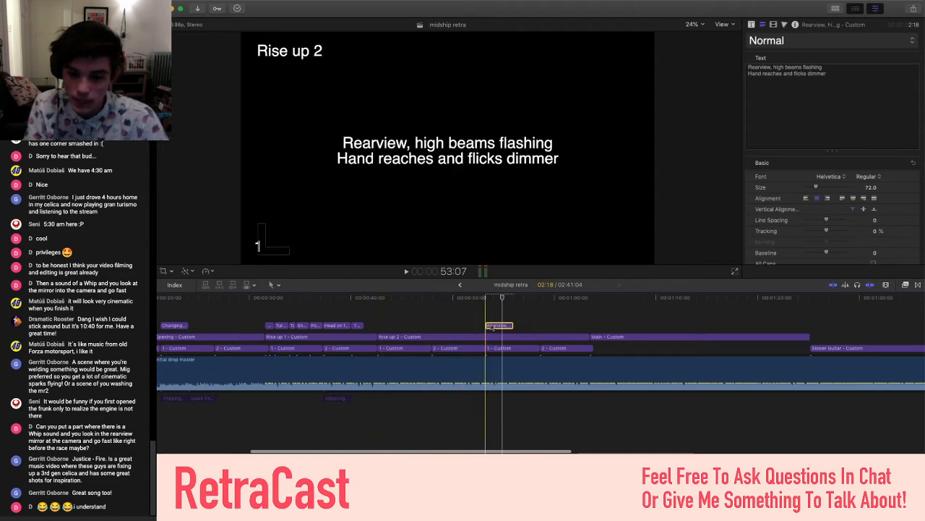
mouse_move(492, 327)
mouse_down()
mouse_move(383, 327)
mouse_move(489, 323)
mouse_up()
scroll(441, 318, left, 1)
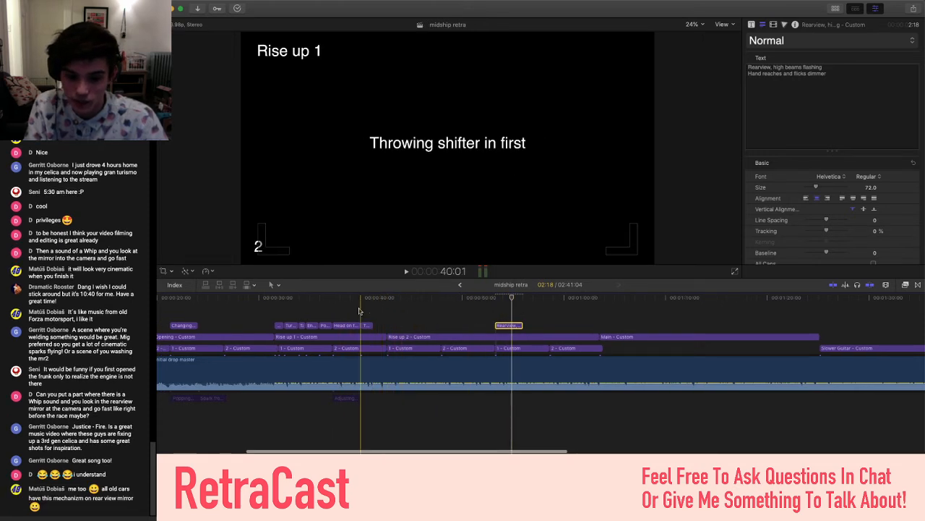
click(361, 311)
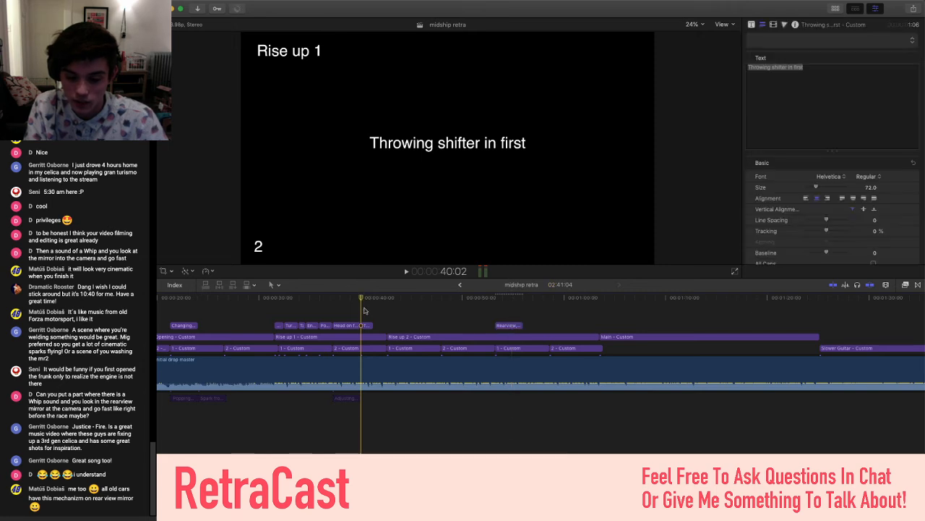
key(space)
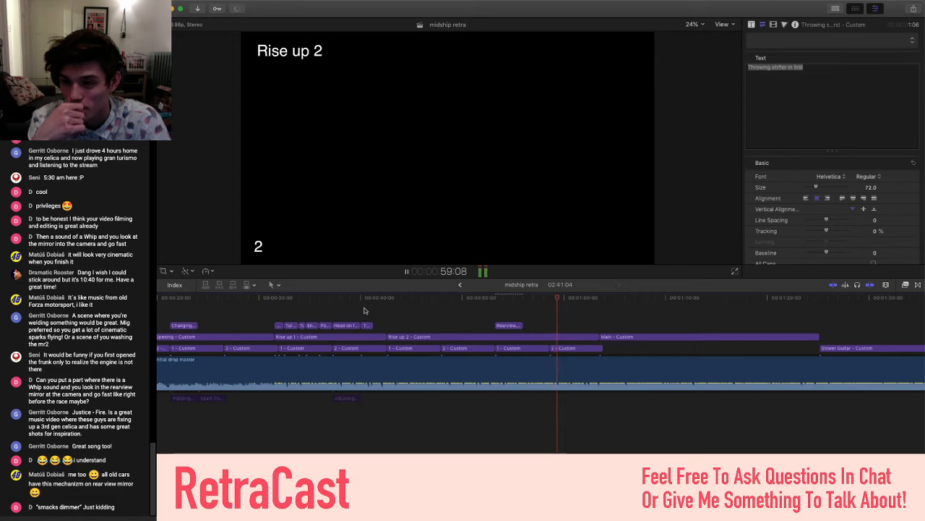
key(space)
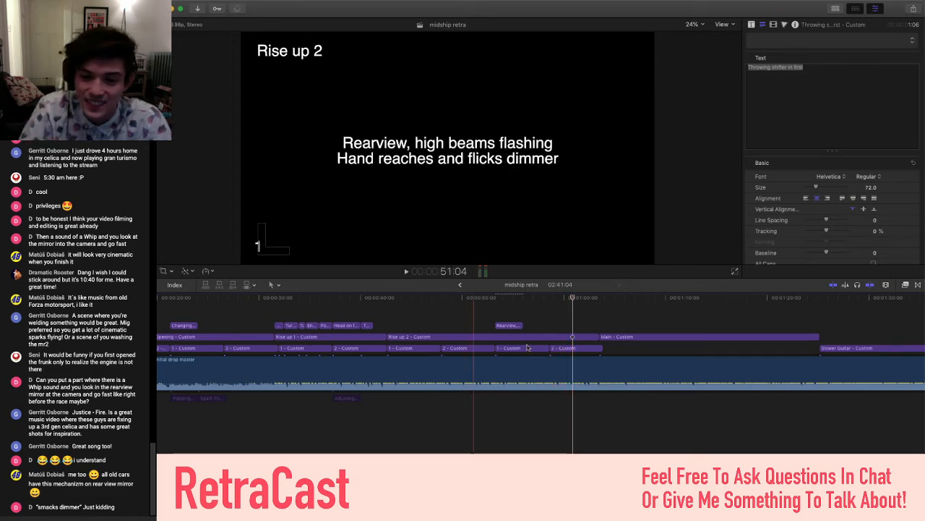
Play the Rise up 2 section from its start at 42:15 past the rearview title
mouse_move(510, 329)
mouse_down()
mouse_move(481, 328)
mouse_move(510, 327)
mouse_up()
click(388, 313)
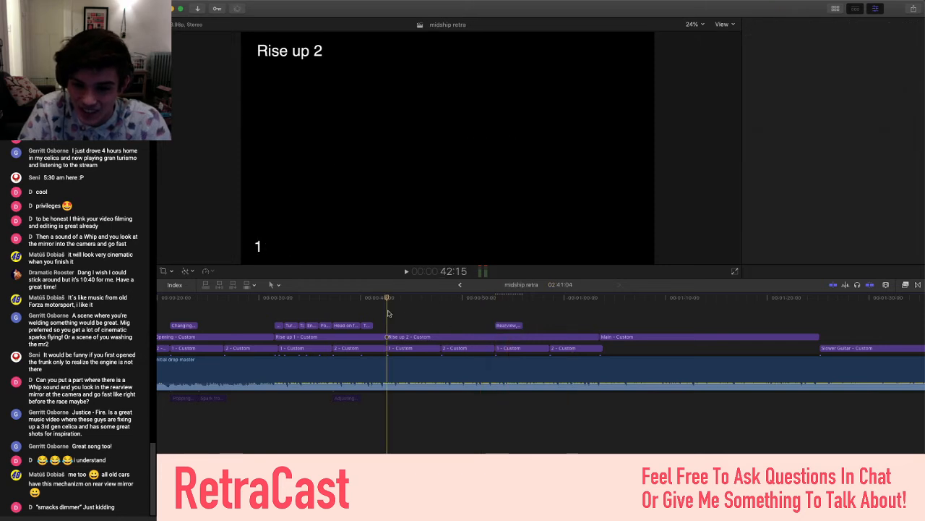
key(space)
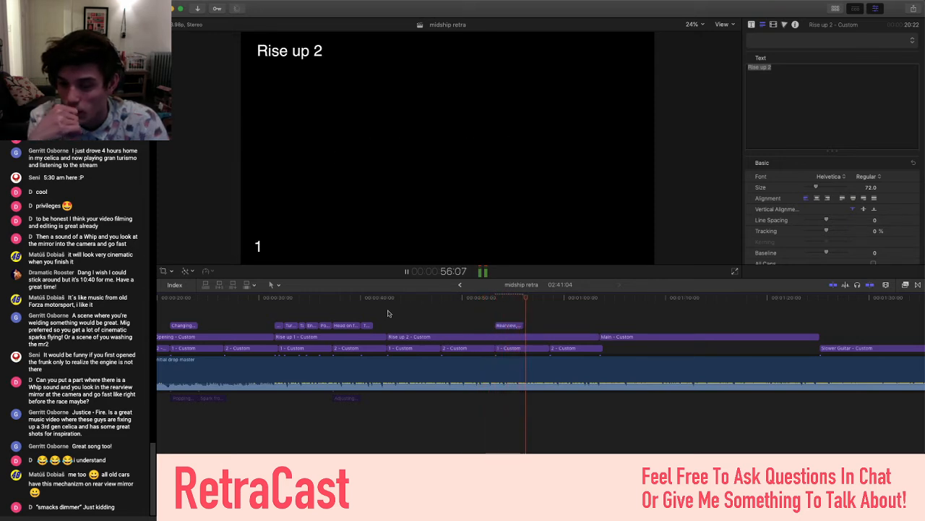
key(space)
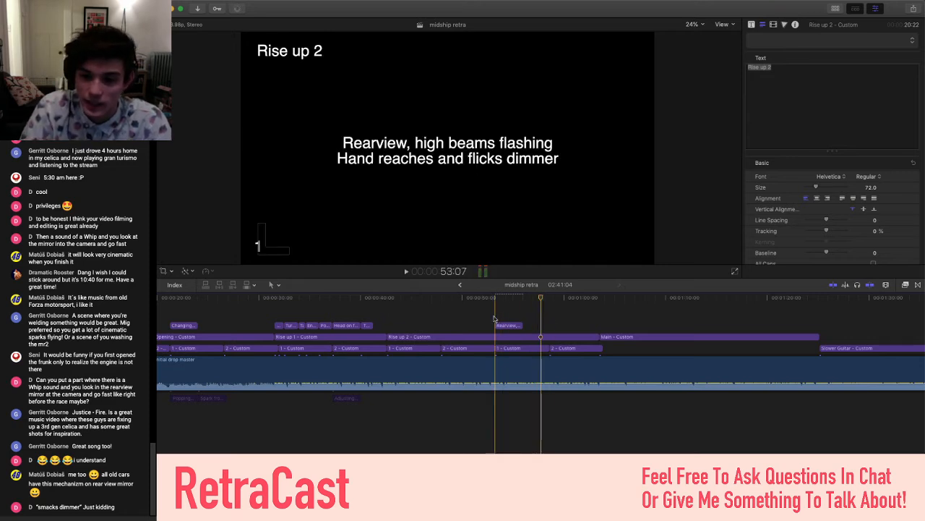
Copy the "Rearview, high beams flashing" title and paste the copy at 47:23, where a marker 2 title starts in Rise up 2
click(465, 319)
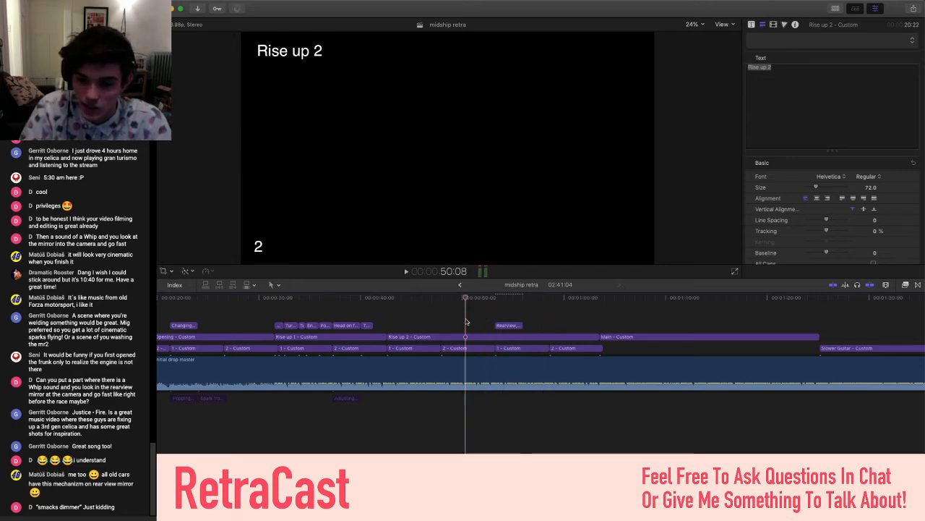
click(503, 327)
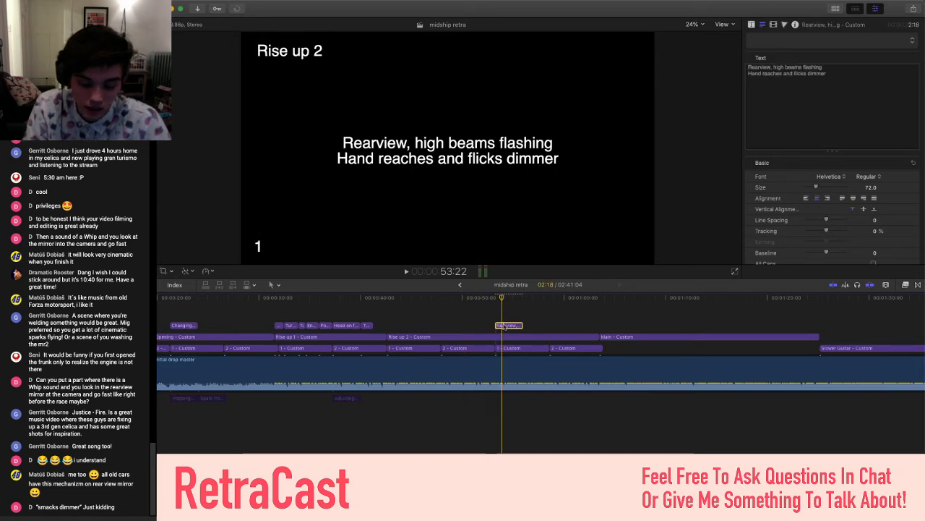
key(super+equal)
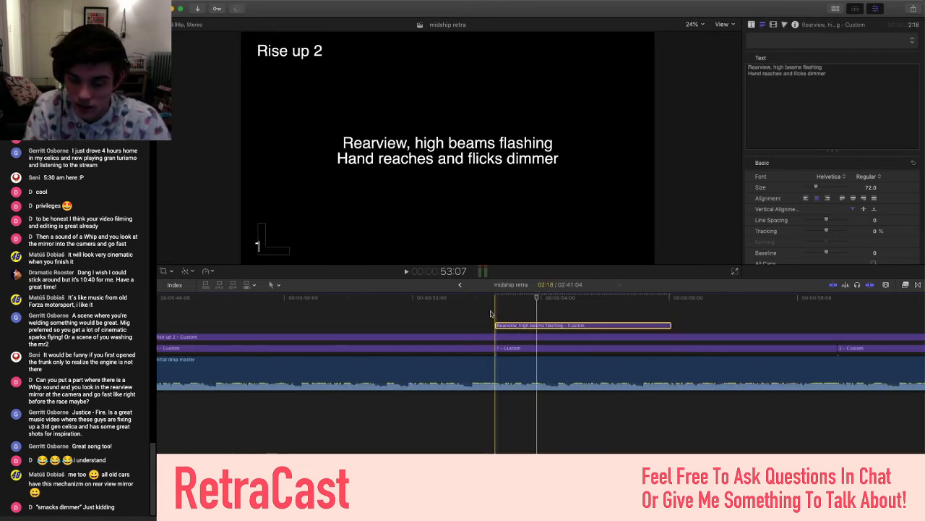
key(super+minus)
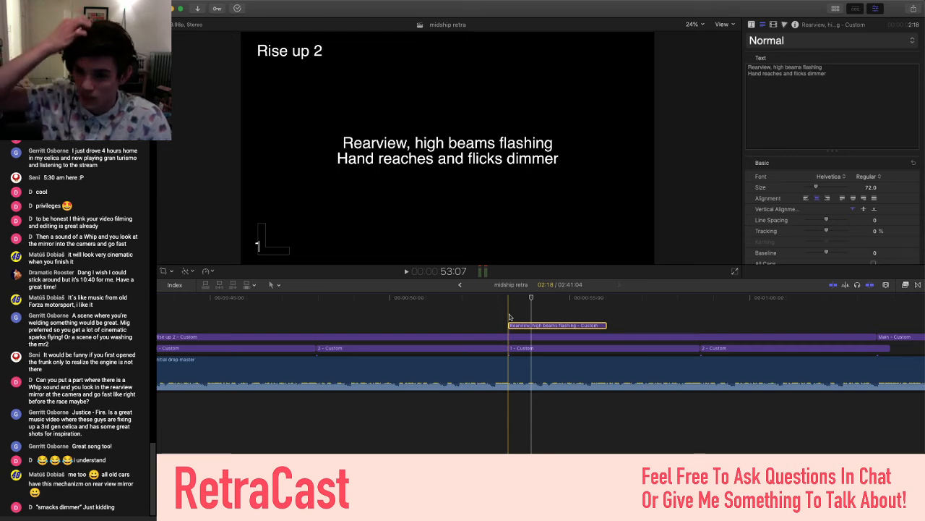
key(super+v)
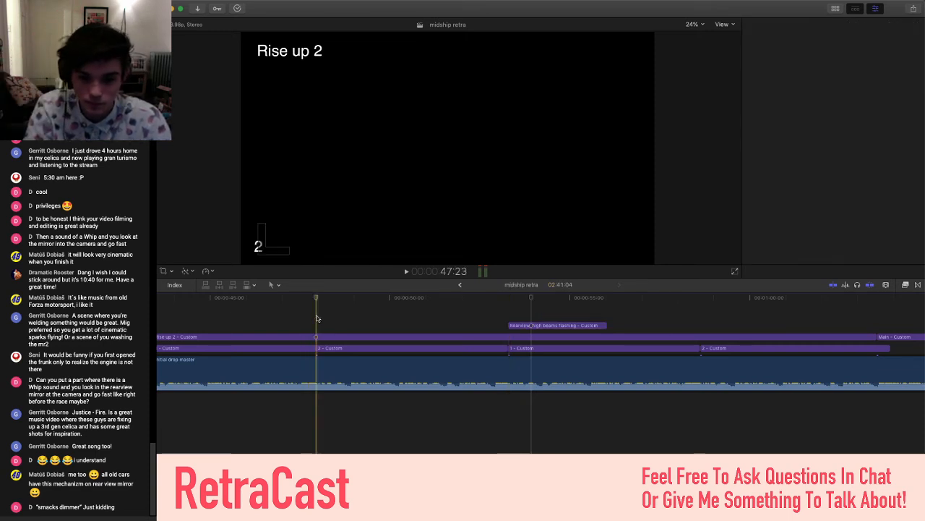
click(295, 308)
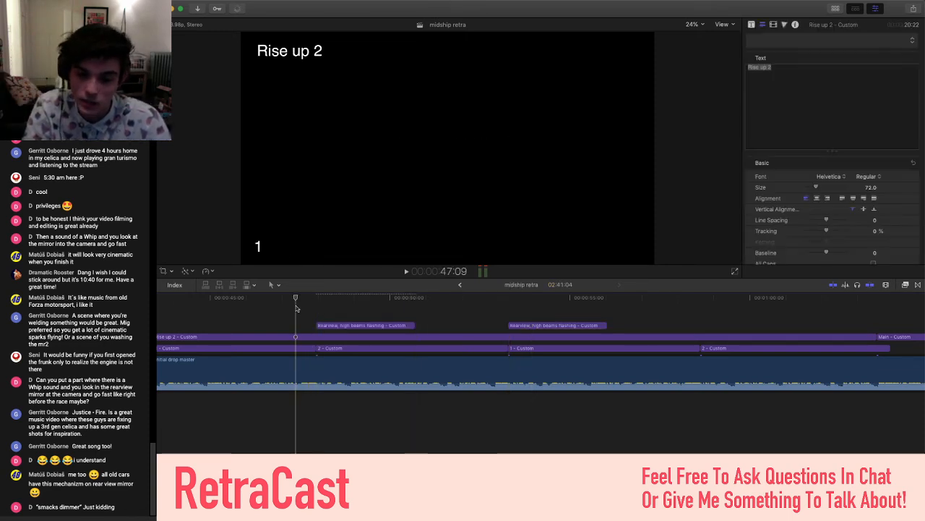
Replace the pasted title's text with "Car appears behind MR2"
click(365, 325)
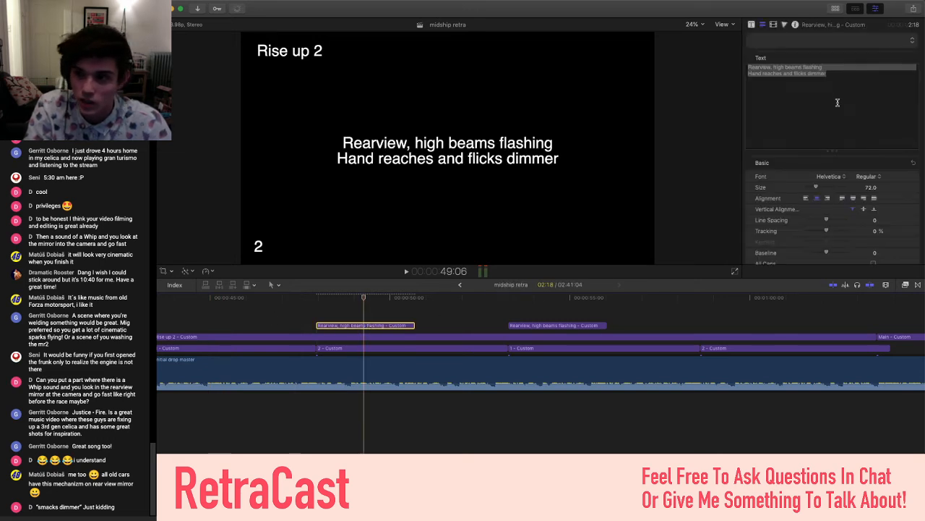
click(832, 93)
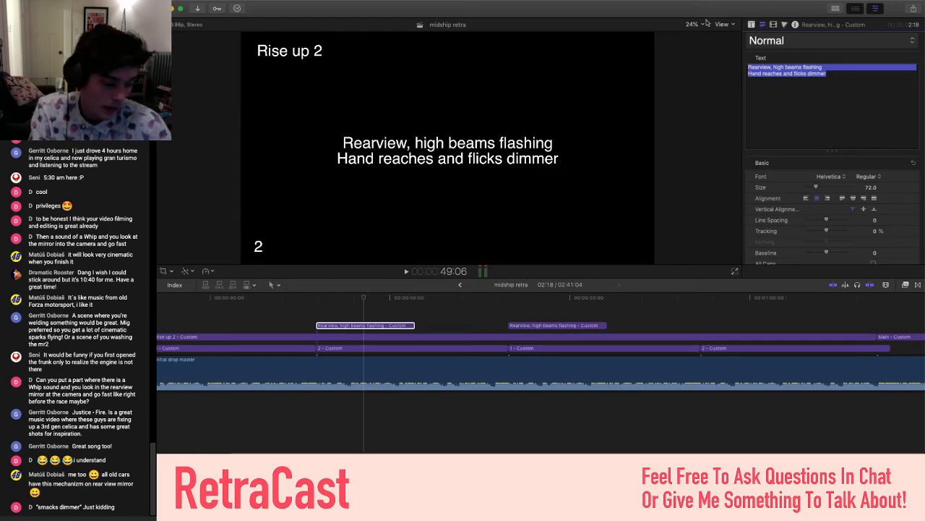
text(Car ap)
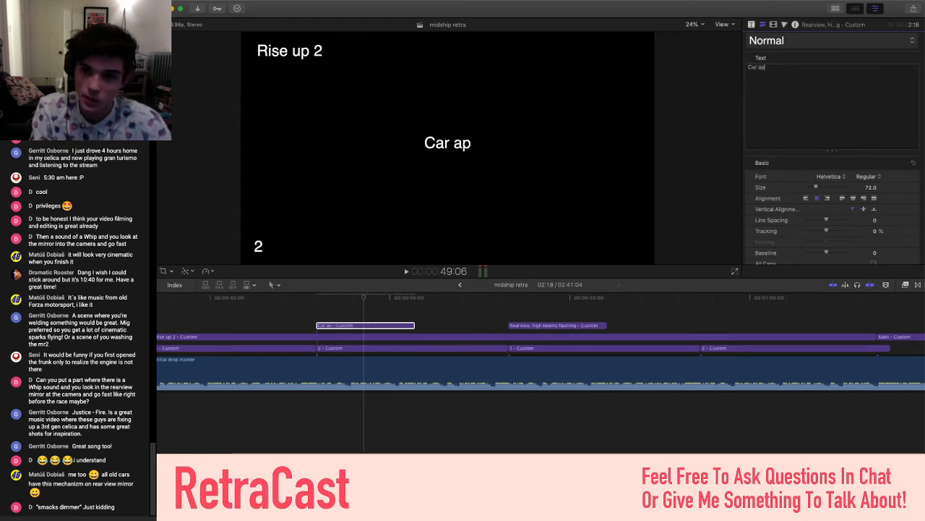
text(pears behind MR2)
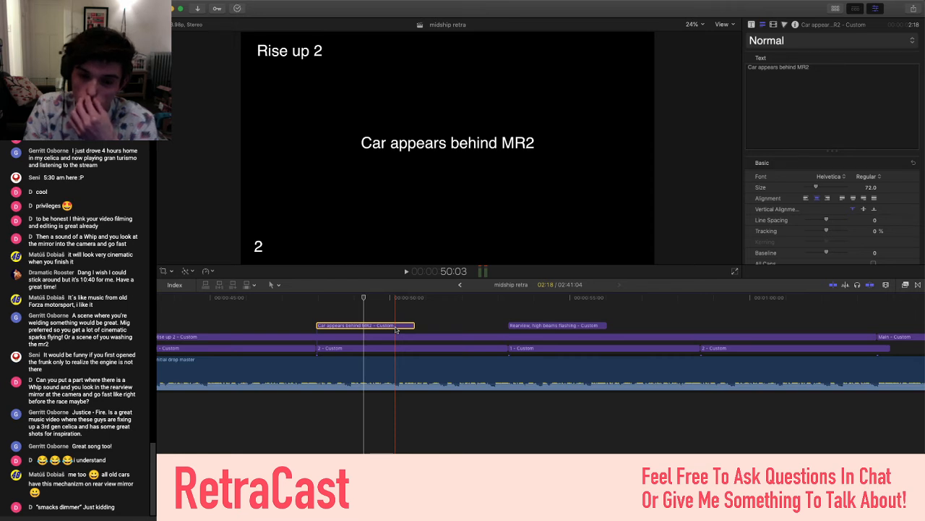
Duplicate the "Car appears behind MR2" title directly after itself and change the copy's text to "Other driver flicking high beams"
drag(396, 329, 496, 317)
double_click(467, 314)
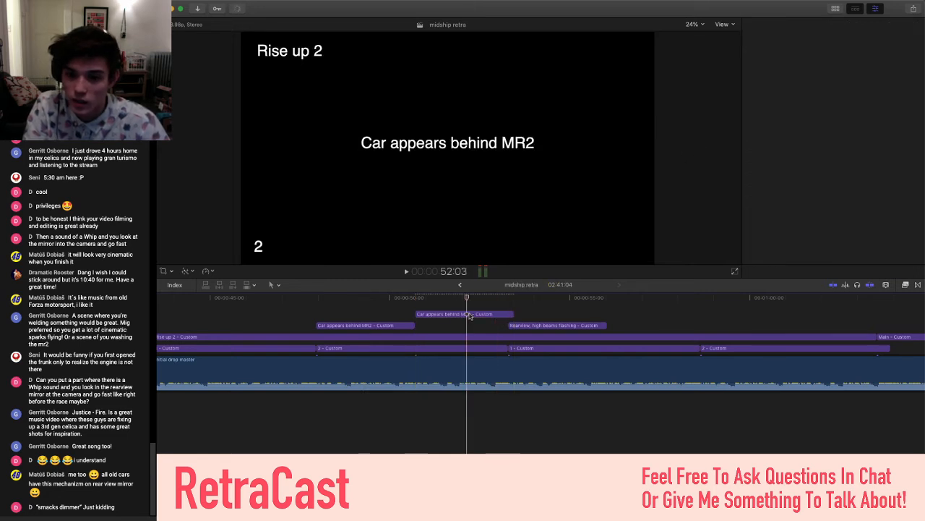
drag(844, 97, 669, 55)
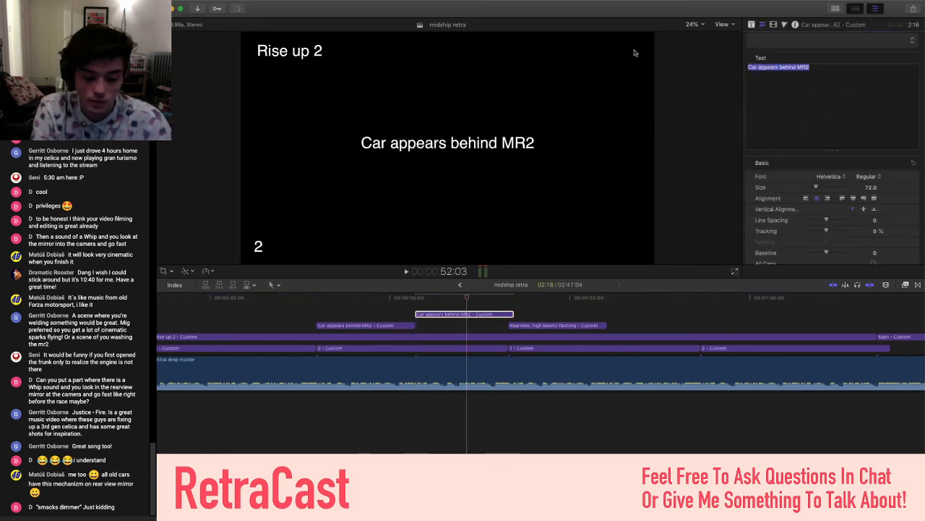
text(Other driver fl)
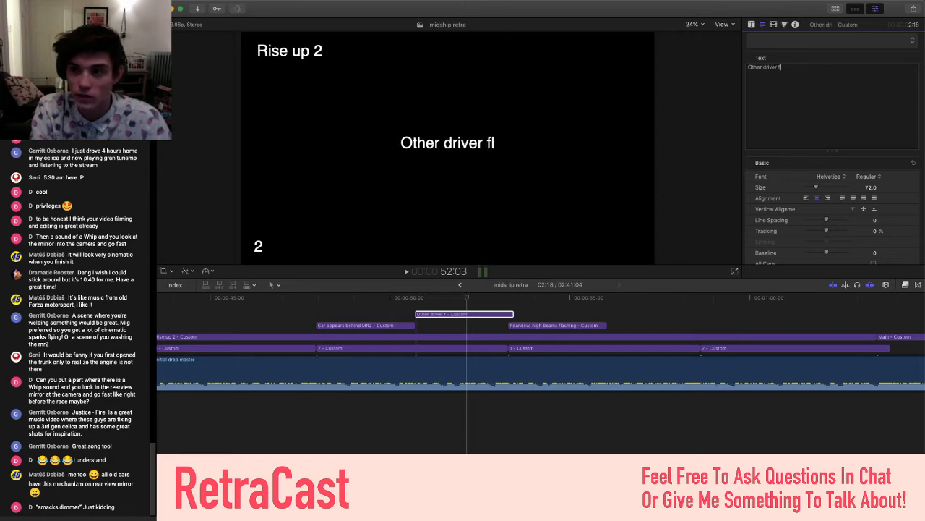
text(icking)
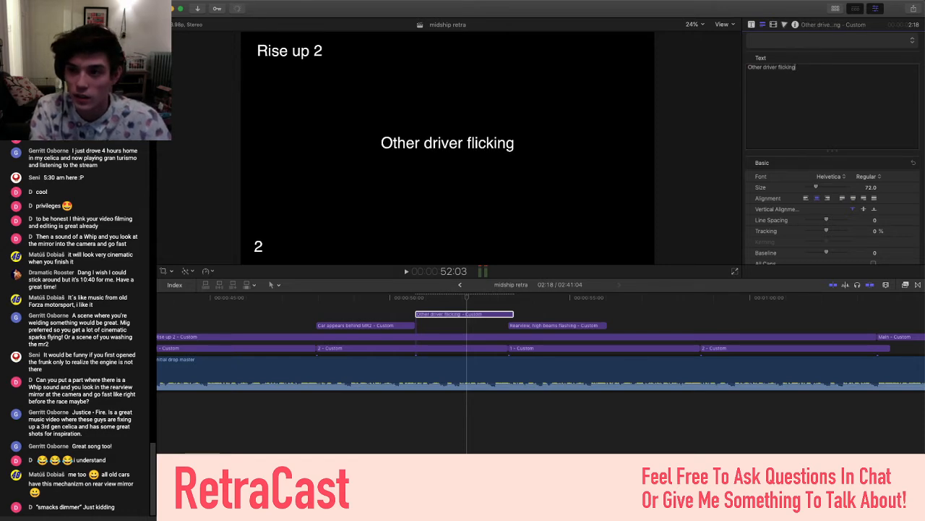
key(BackSpace)
key(BackSpace)
key(BackSpace)
key(BackSpace)
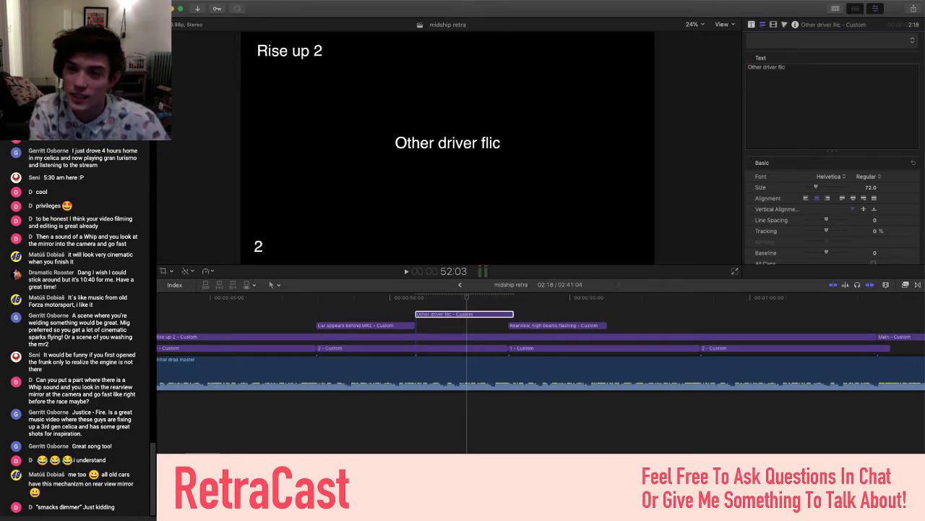
text(king)
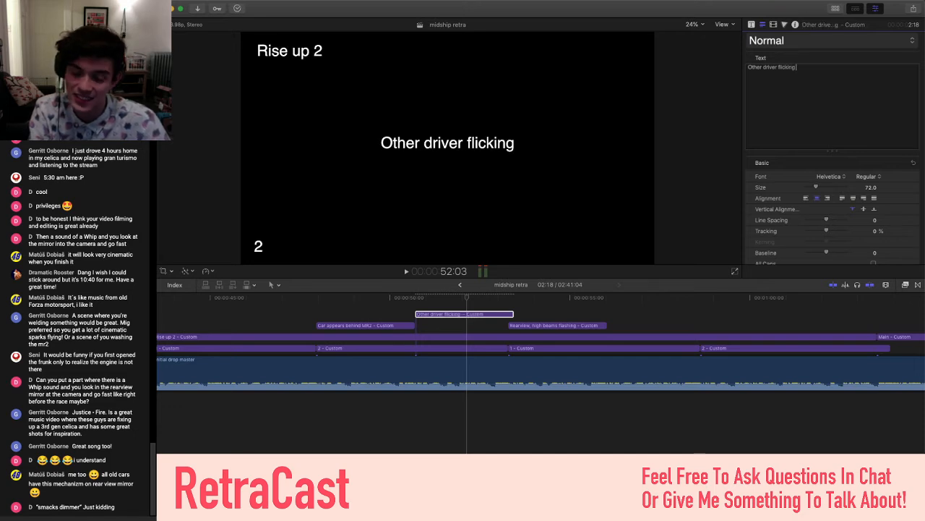
text( high beams)
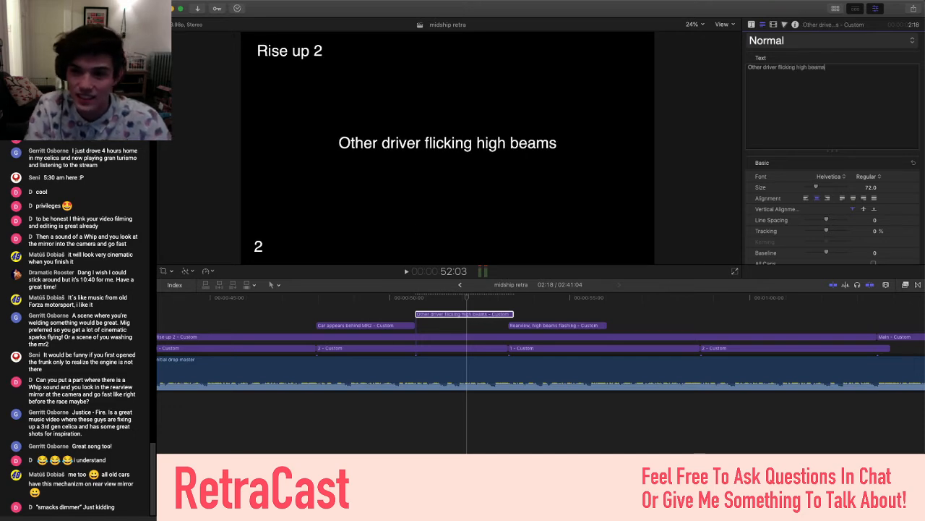
key(Escape)
Play the new titles from 47:23 and move the "Other driver flicking high beams" title to start at 51:19
click(316, 310)
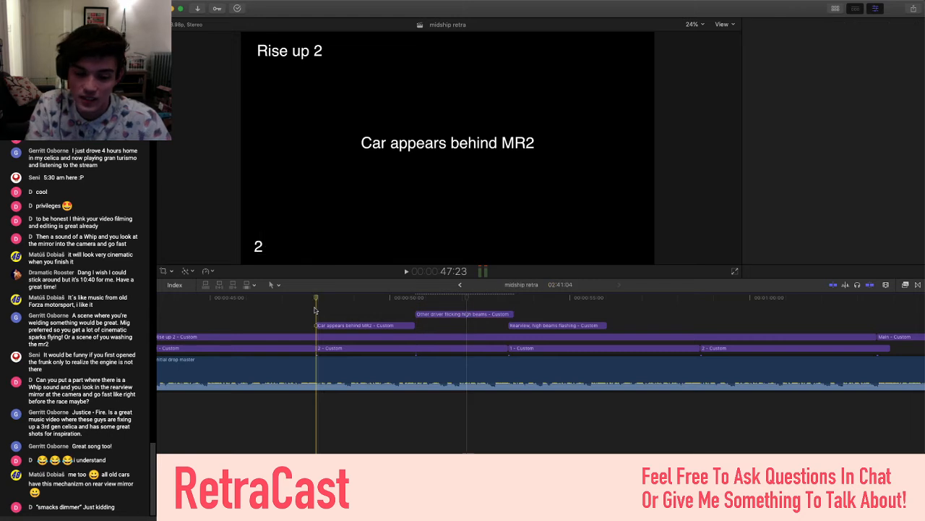
key(space)
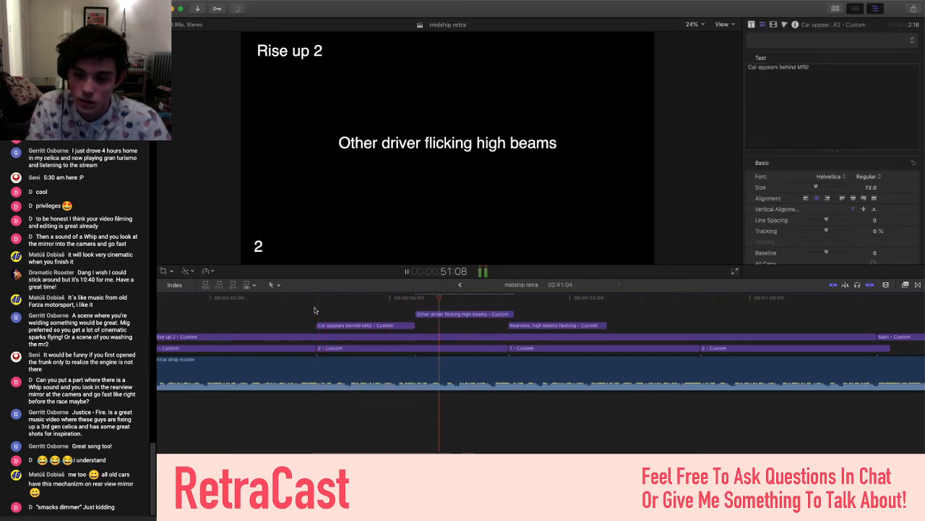
key(space)
click(444, 313)
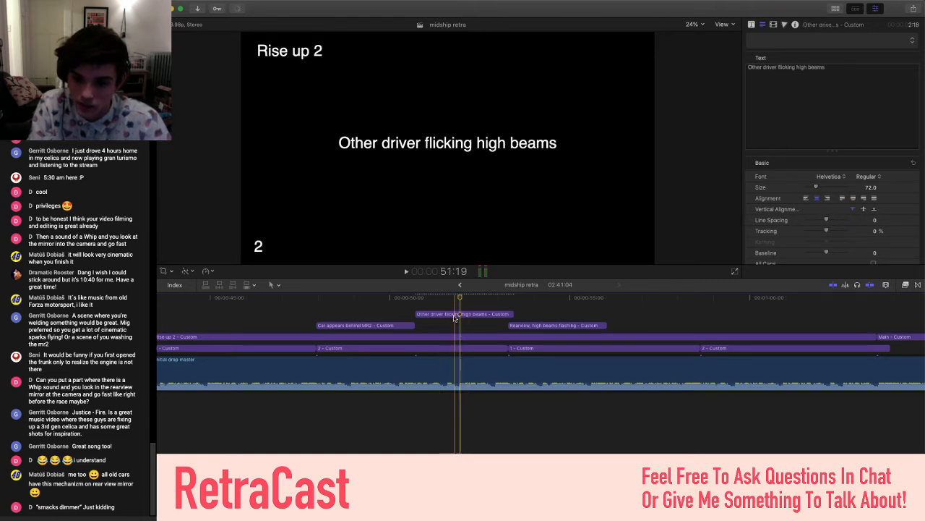
drag(461, 314, 499, 319)
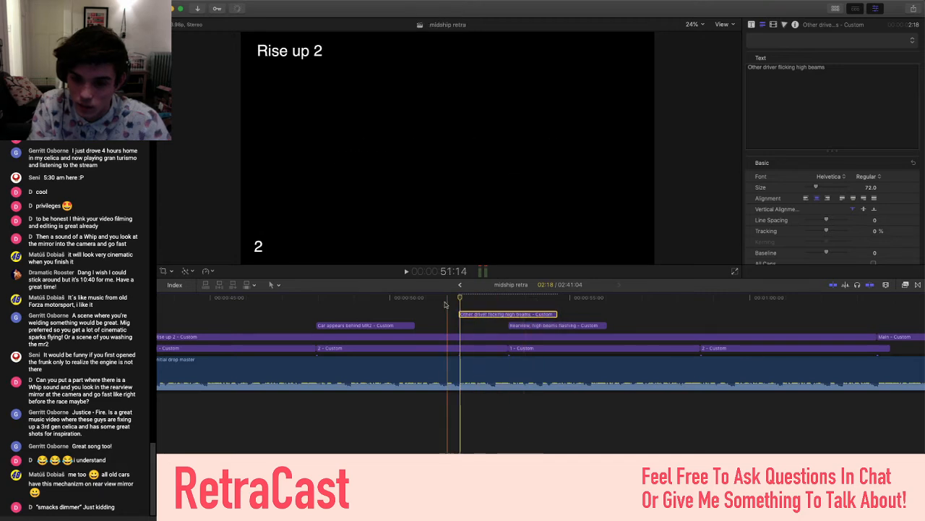
Trim the end of the other-driver title to the rearview title's start, and move "Car appears behind MR2" directly before the other-driver title
key(space)
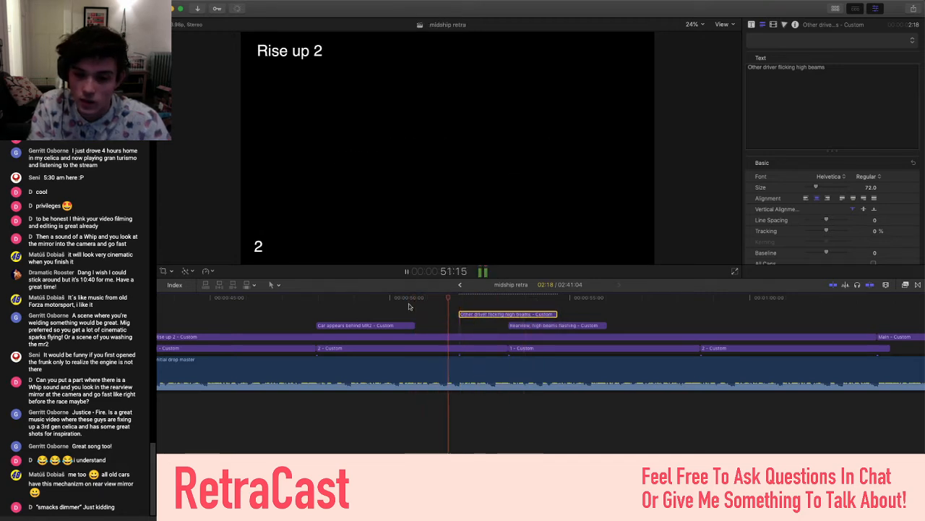
key(space)
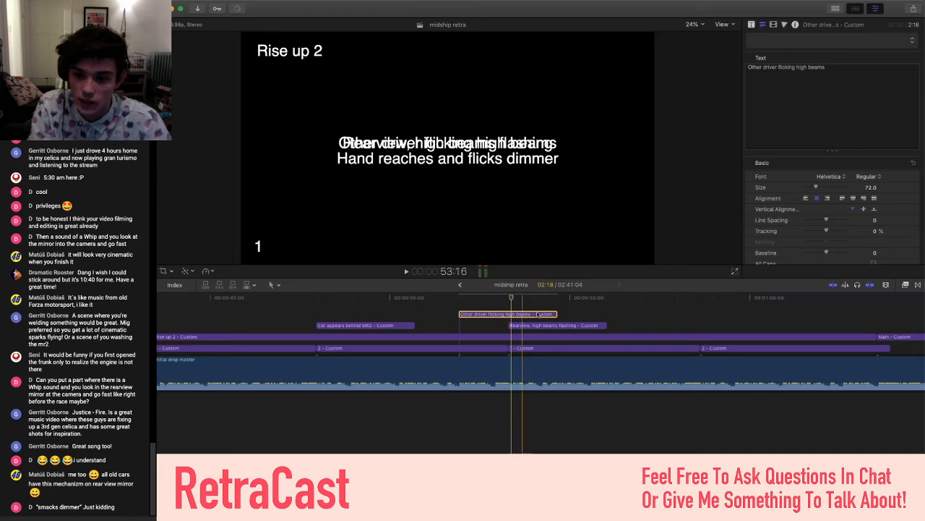
drag(557, 313, 506, 314)
drag(387, 325, 432, 330)
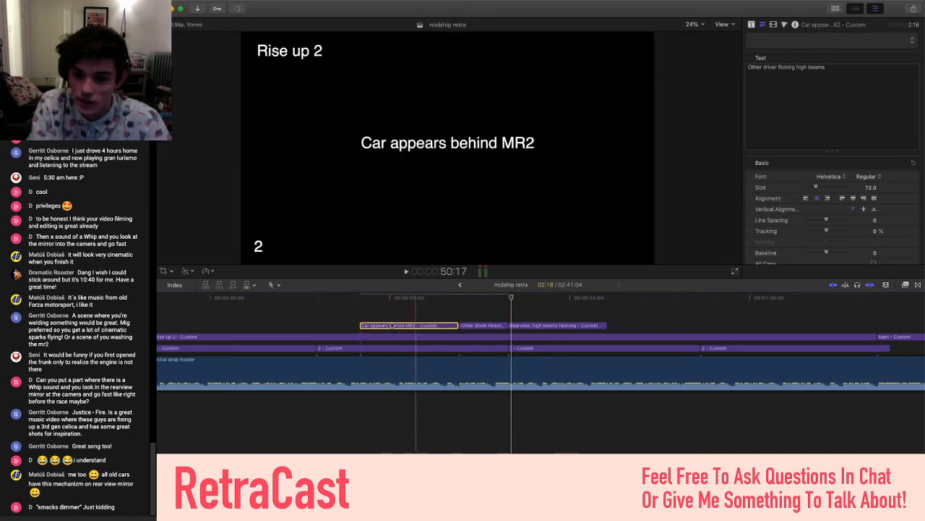
Play back the titles and trim the start of "Car appears behind MR2" so it lasts 1:16
click(300, 315)
key(space)
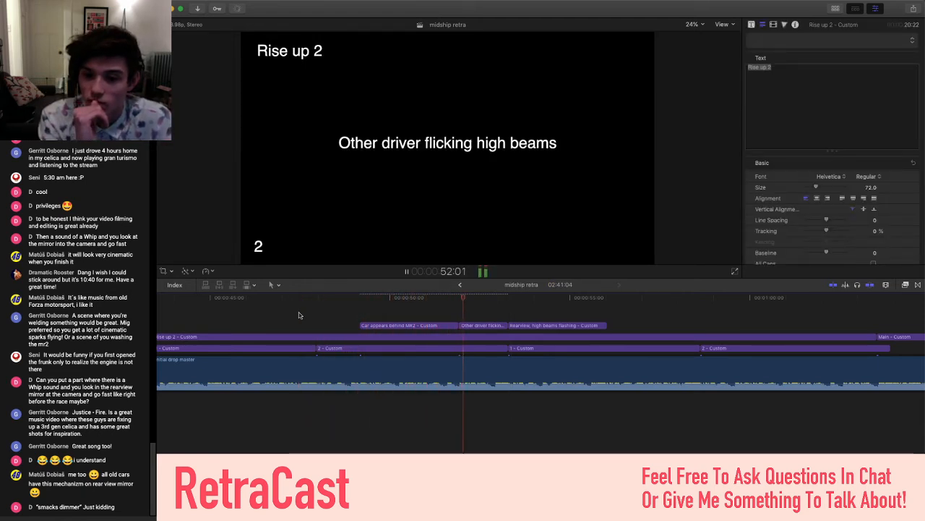
key(space)
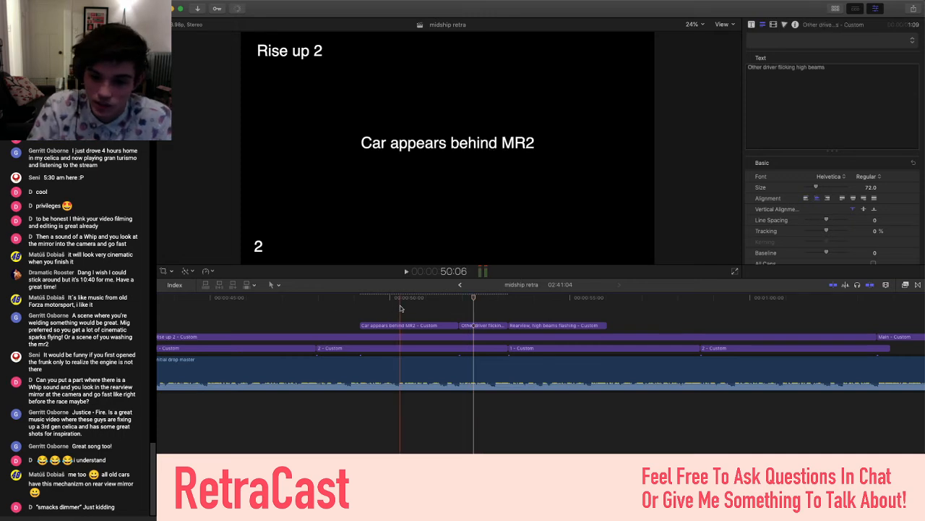
click(402, 312)
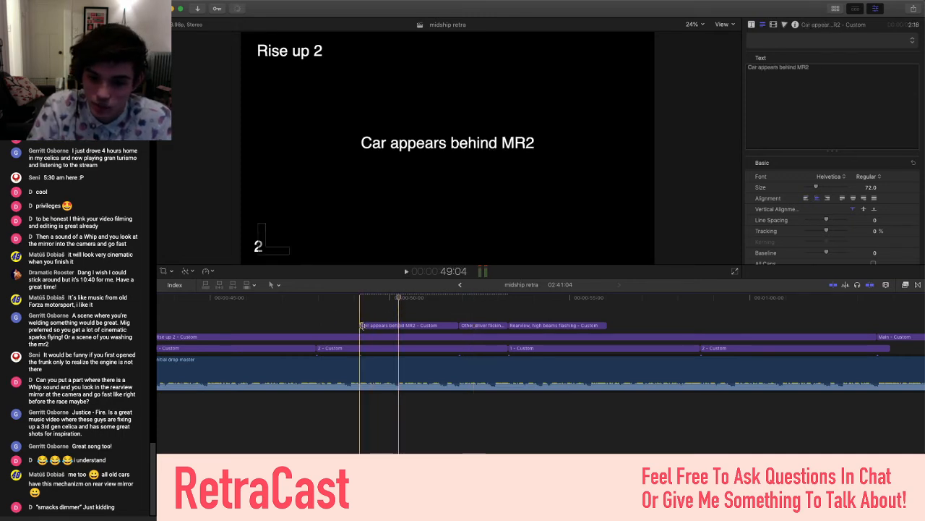
drag(361, 325, 399, 325)
Play back Rise up 2 around the three titles and the empty stretch before "Car appears behind MR2" to check the timing
key(space)
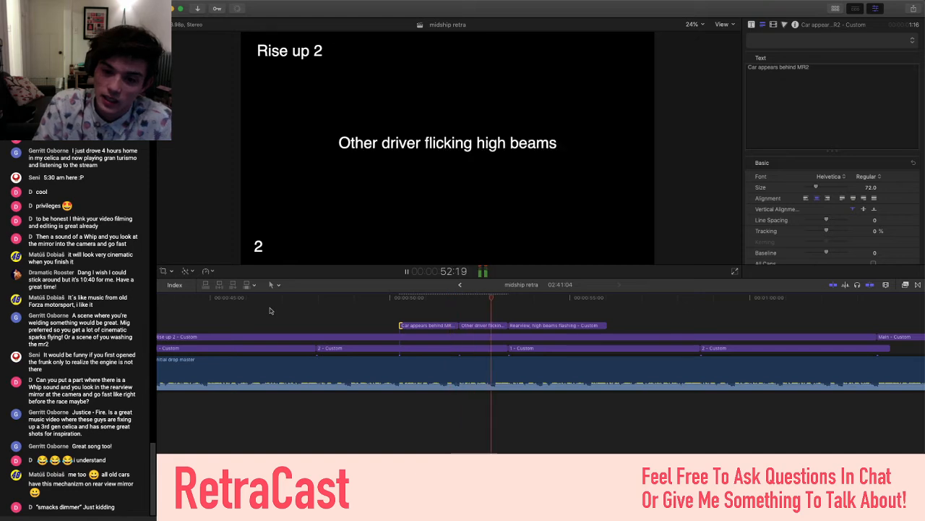
key(space)
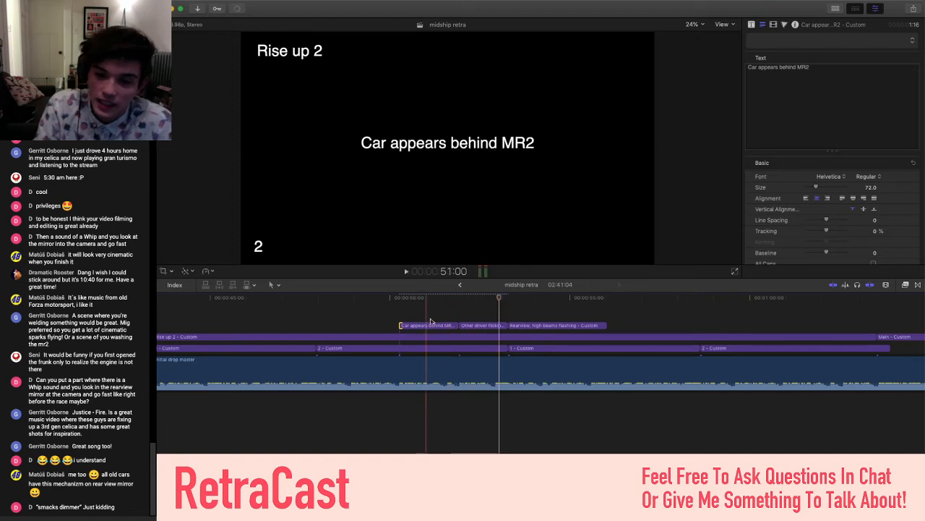
click(301, 317)
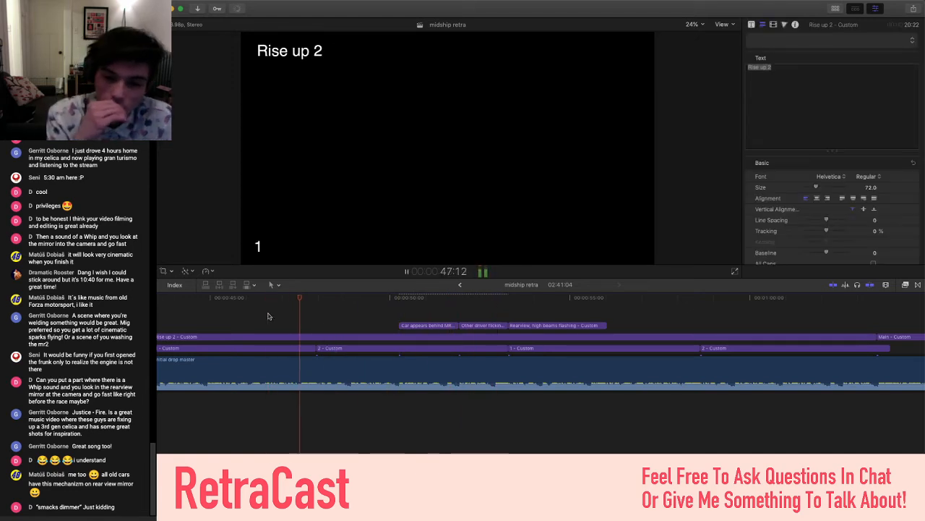
key(space)
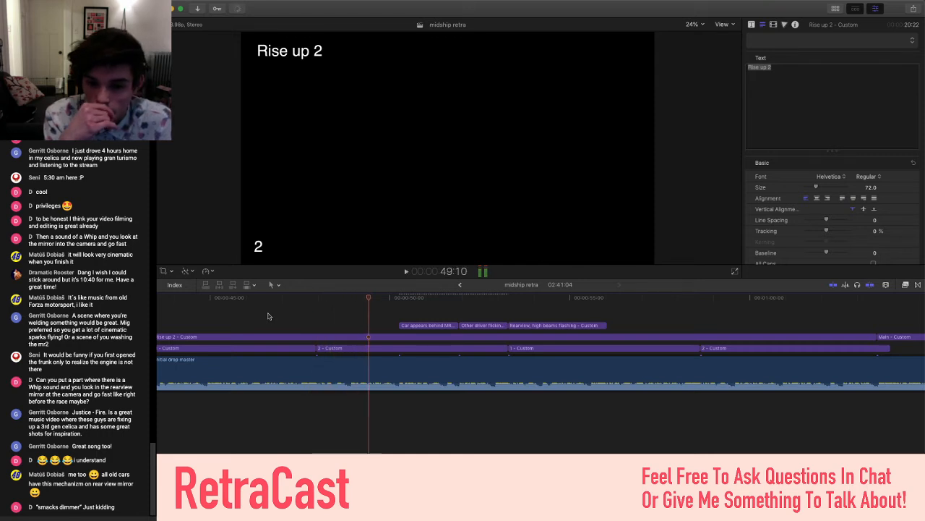
key(Right)
key(space)
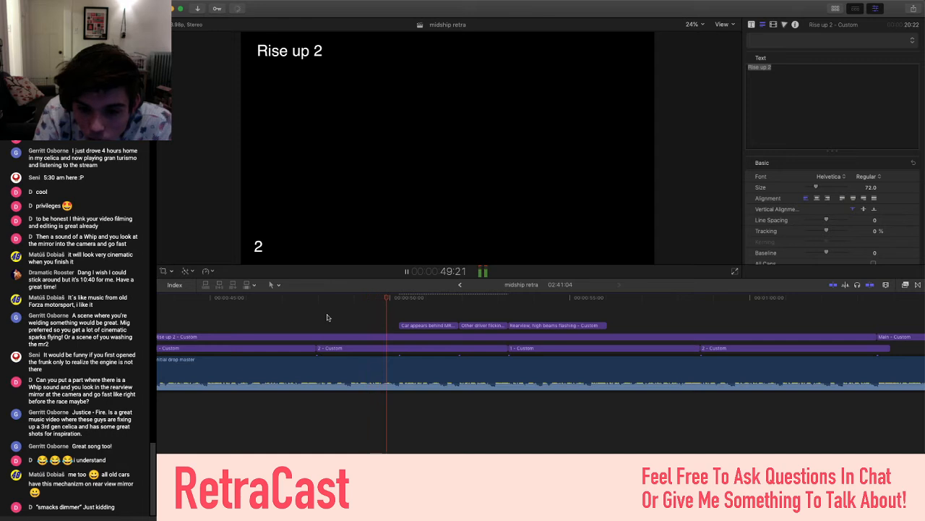
key(super+minus)
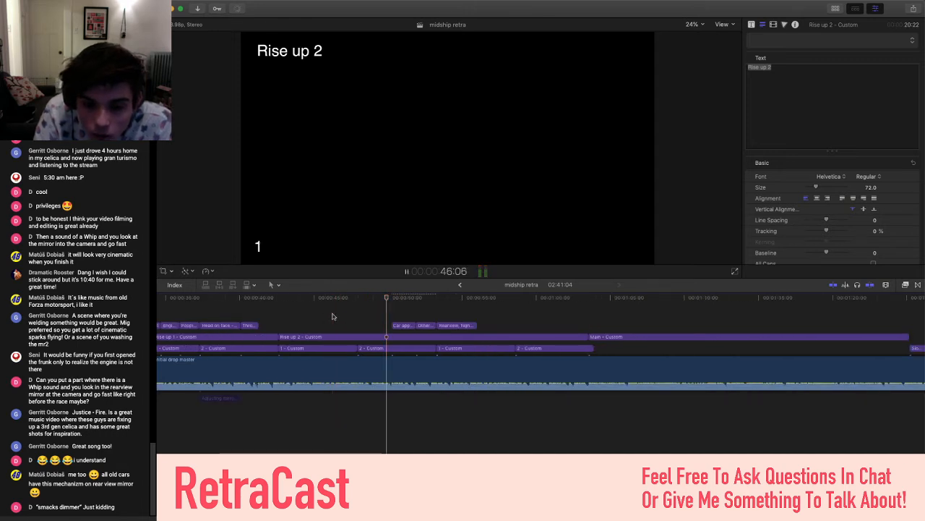
key(super+equal)
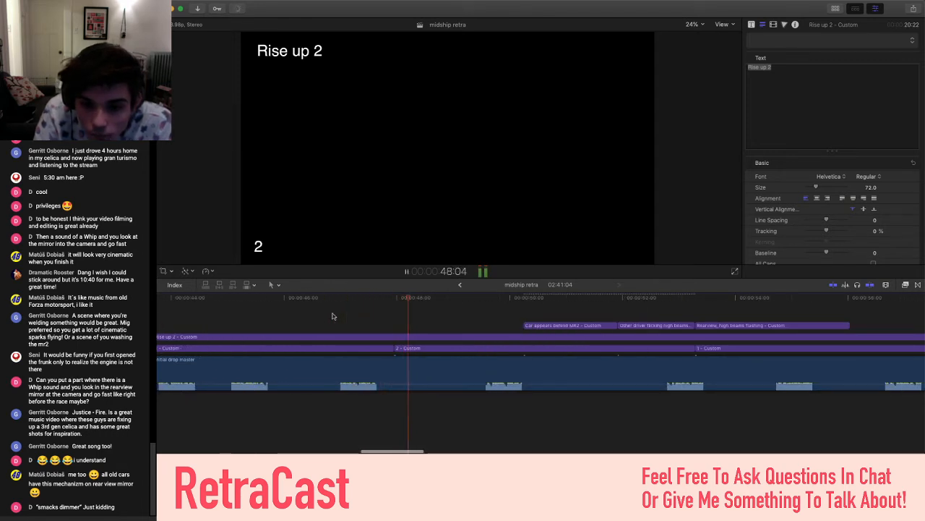
key(space)
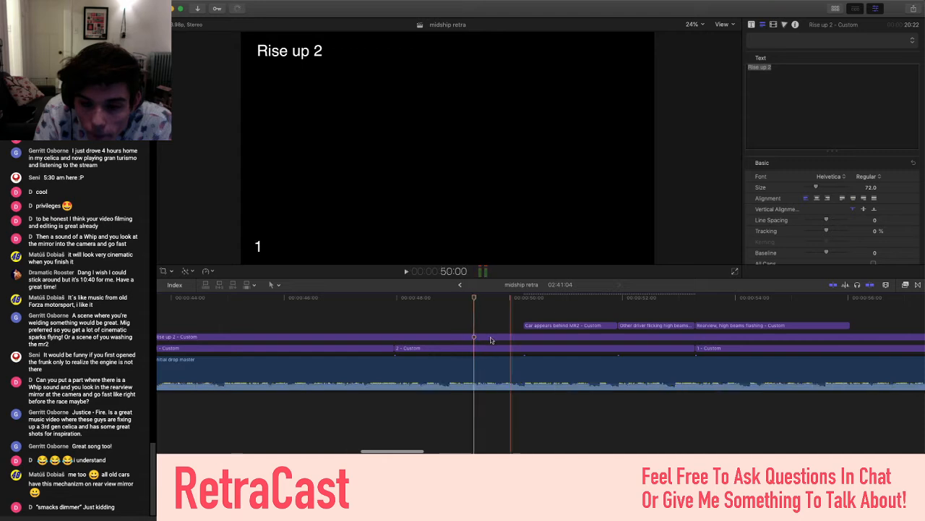
Extend the start of the "Car appears behind MR2" title back to 49:08 so it lasts 2:14
click(475, 327)
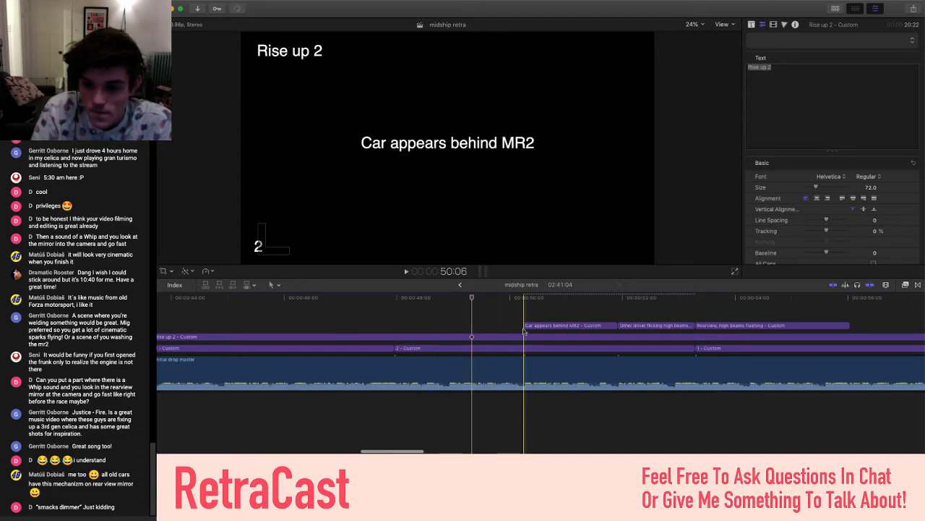
drag(525, 325, 473, 324)
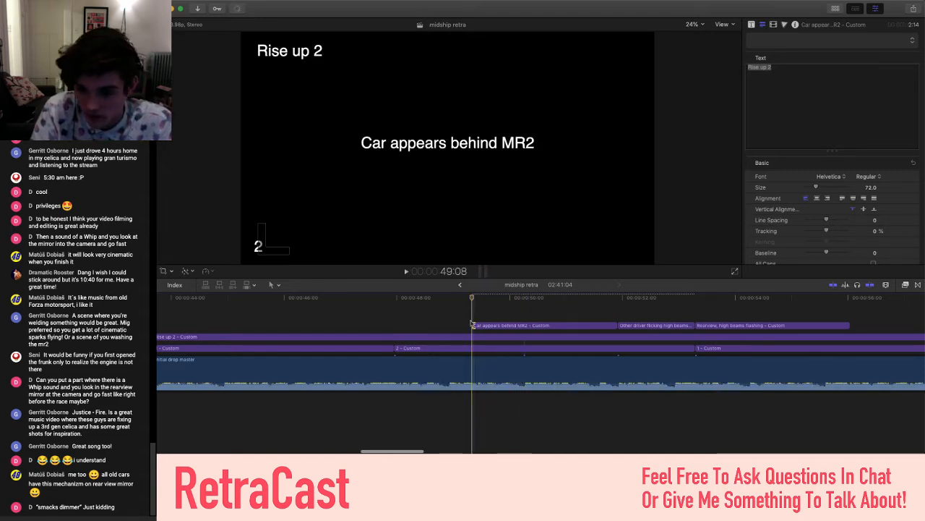
Look over the titles in both Rise up sections and play back Rise up 2 through the "Other driver flicking high beams" title
key(super+minus)
key(super+minus)
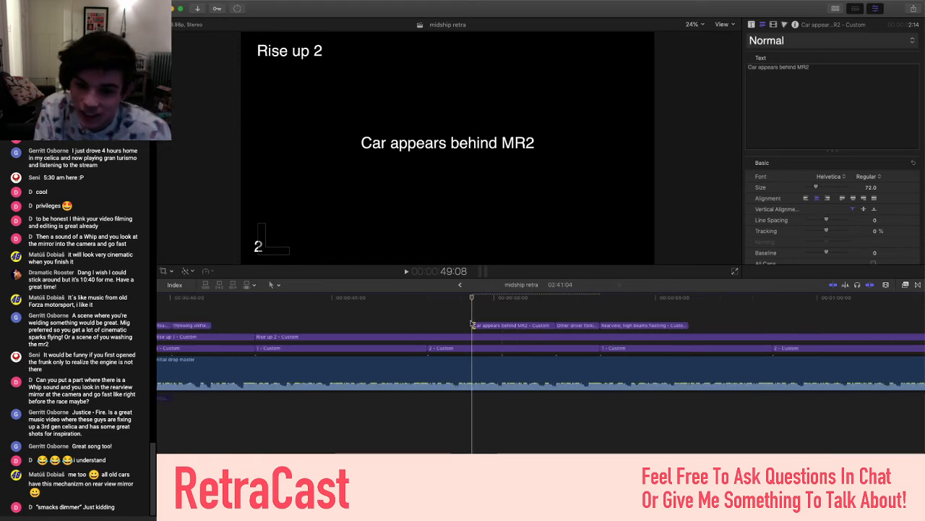
scroll(472, 323, left, 6)
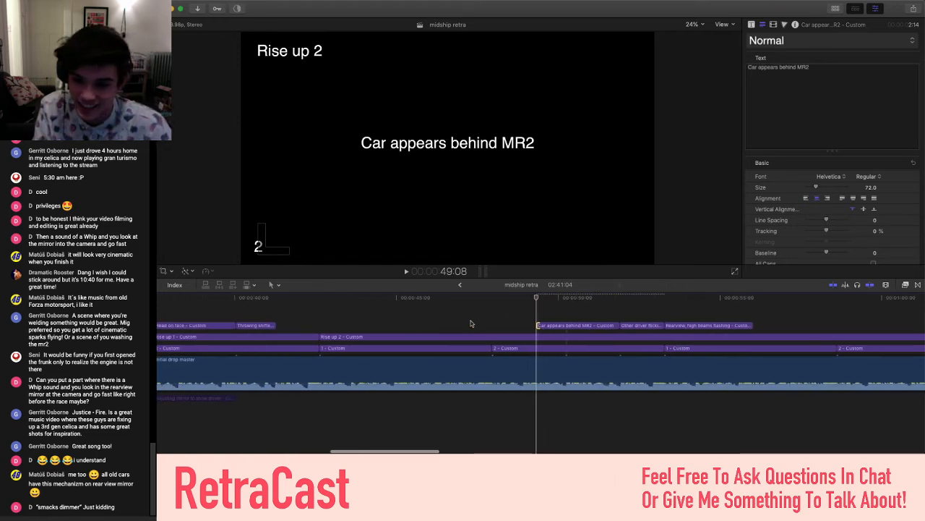
scroll(471, 323, left, 5)
key(super+minus)
scroll(471, 323, right, 4)
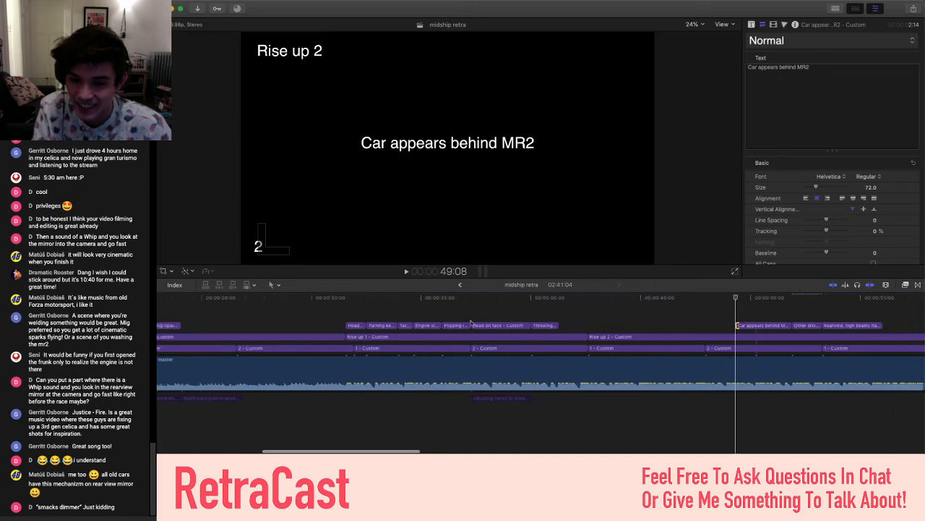
scroll(471, 324, right, 5)
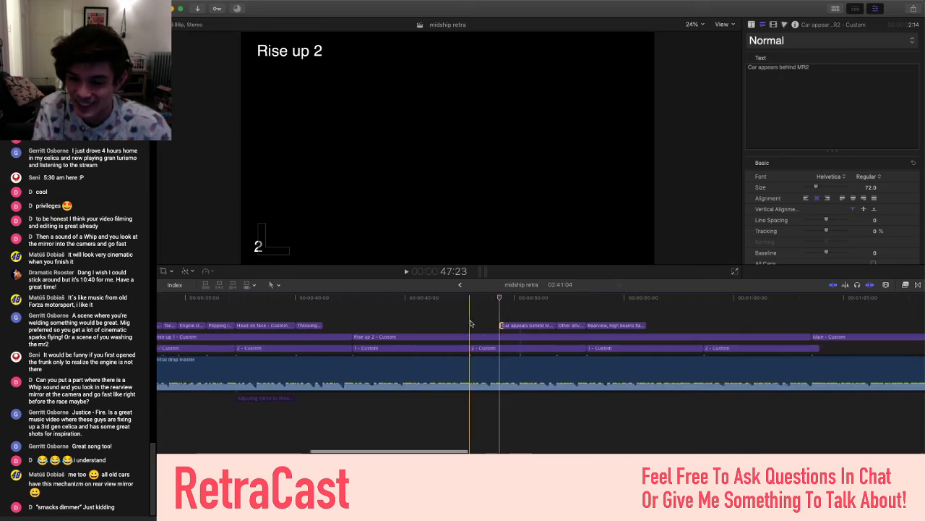
scroll(469, 320, up, 4)
scroll(470, 320, down, 3)
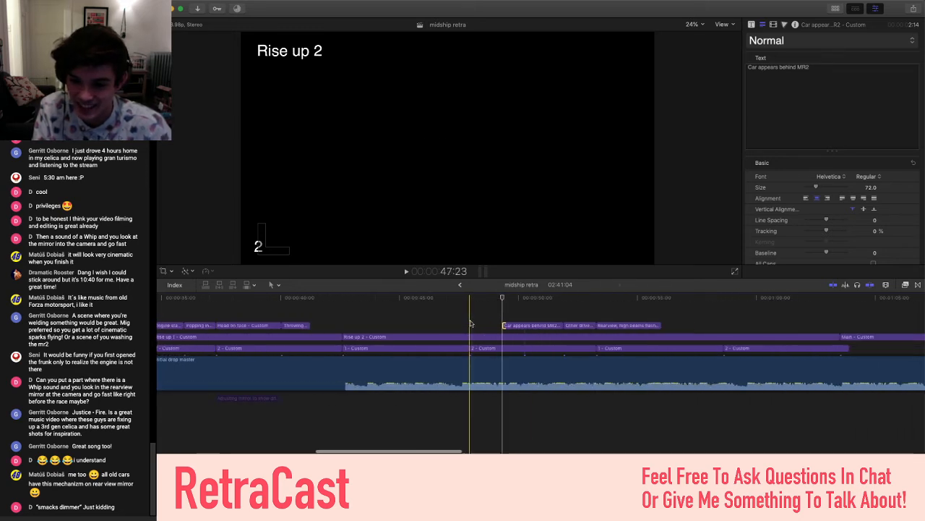
click(456, 321)
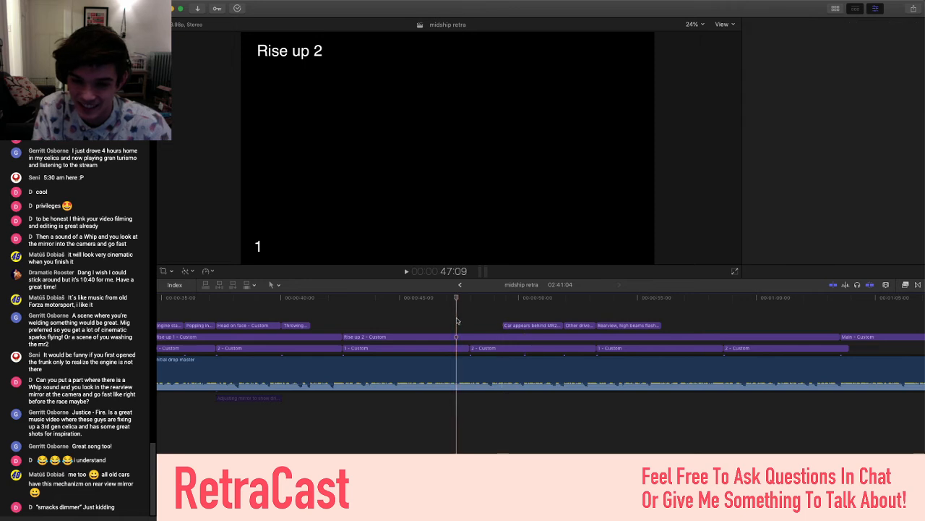
scroll(456, 320, left, 2)
click(451, 319)
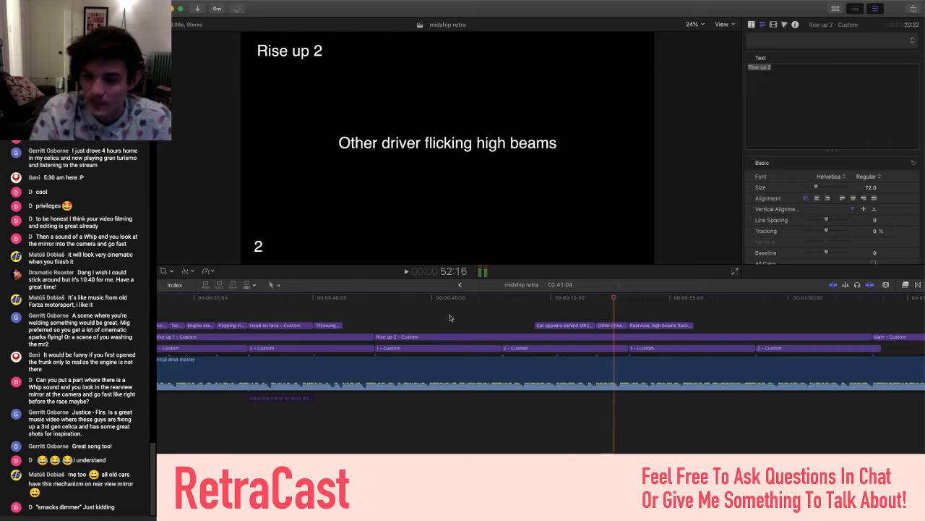
key(space)
Add the lines "Low shot from back wheel of other car" and "Show MR2 in distance ahead" to the "Car appears behind MR2" title
click(564, 319)
click(566, 326)
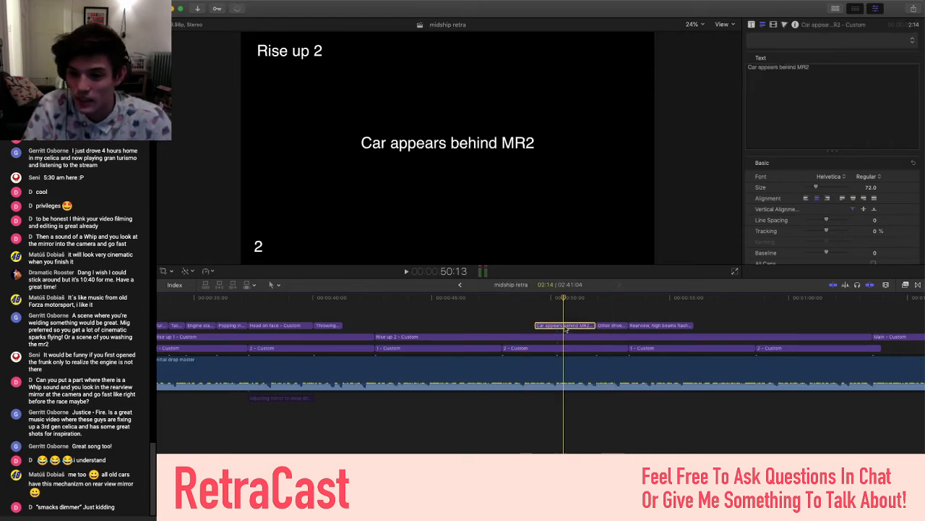
click(855, 126)
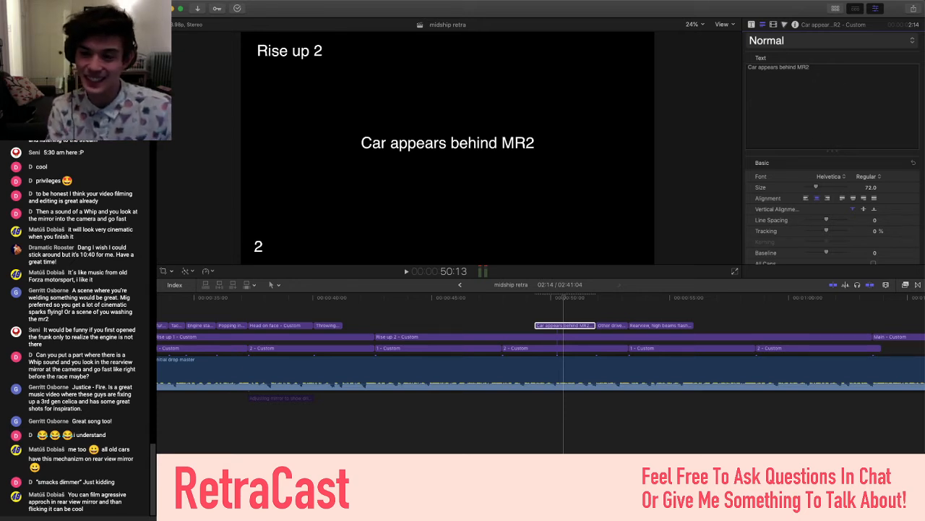
key(Return)
text(Low shot from )
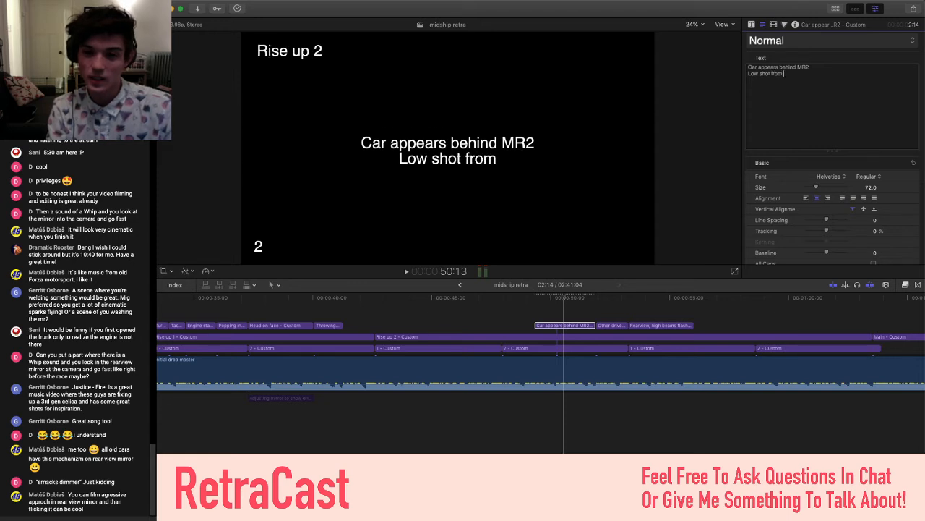
text(back wheel of o)
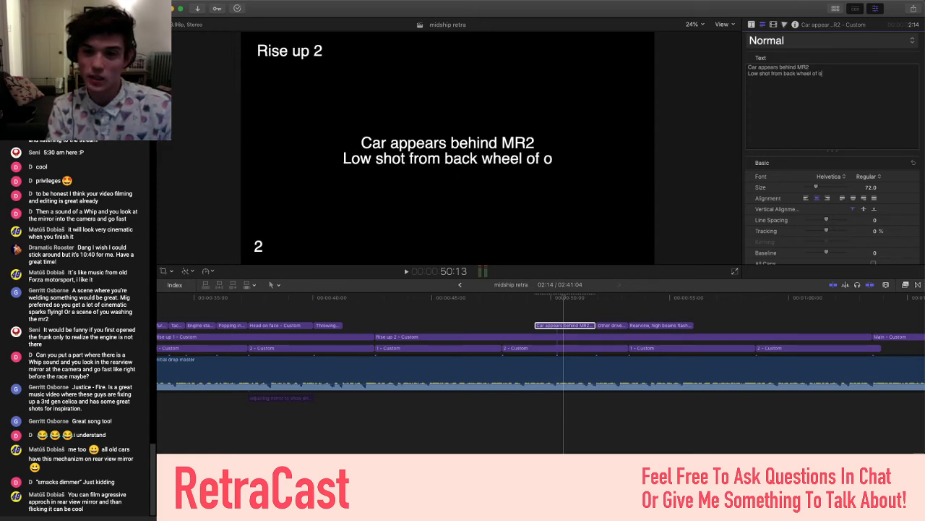
text(ther car)
text(S)
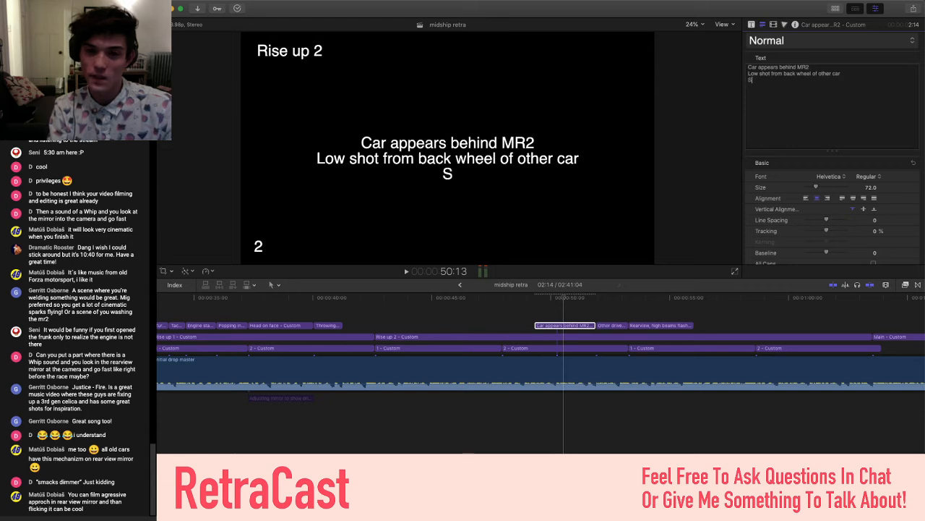
text(how MR2 in d)
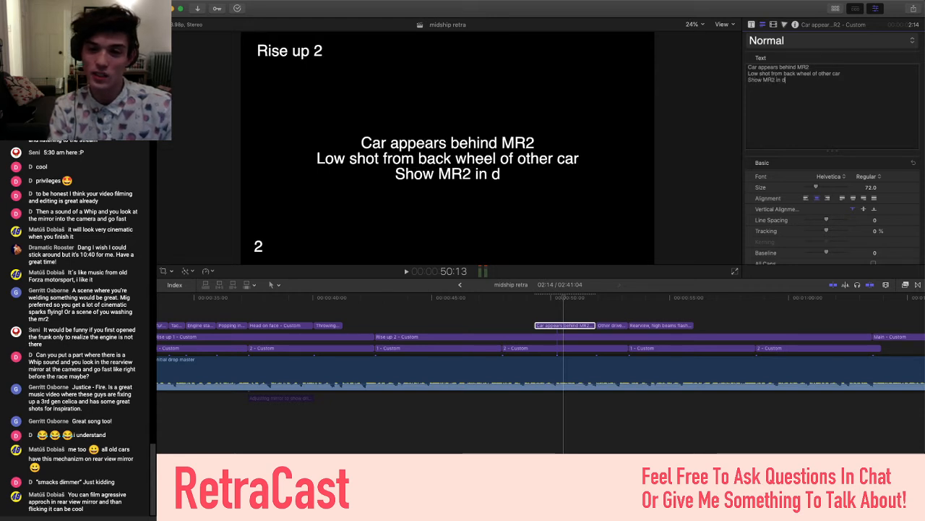
text(istance ahead)
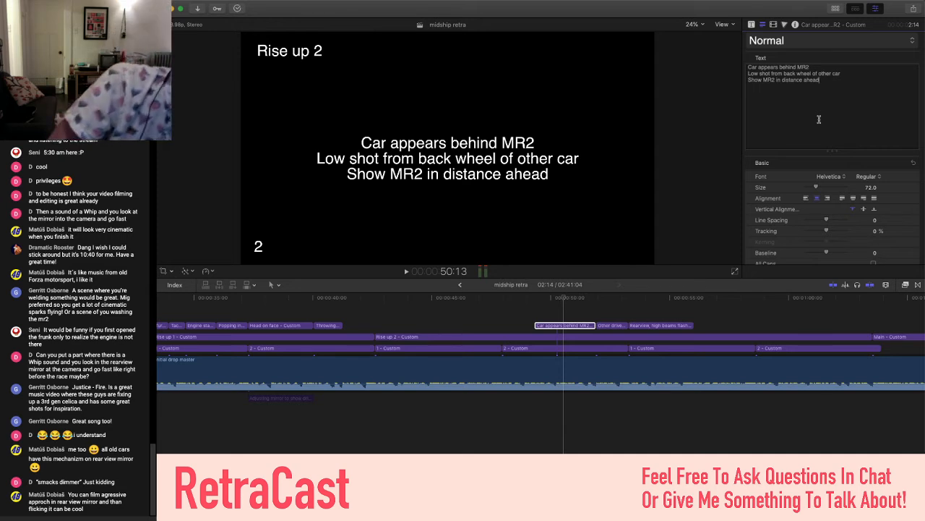
click(570, 430)
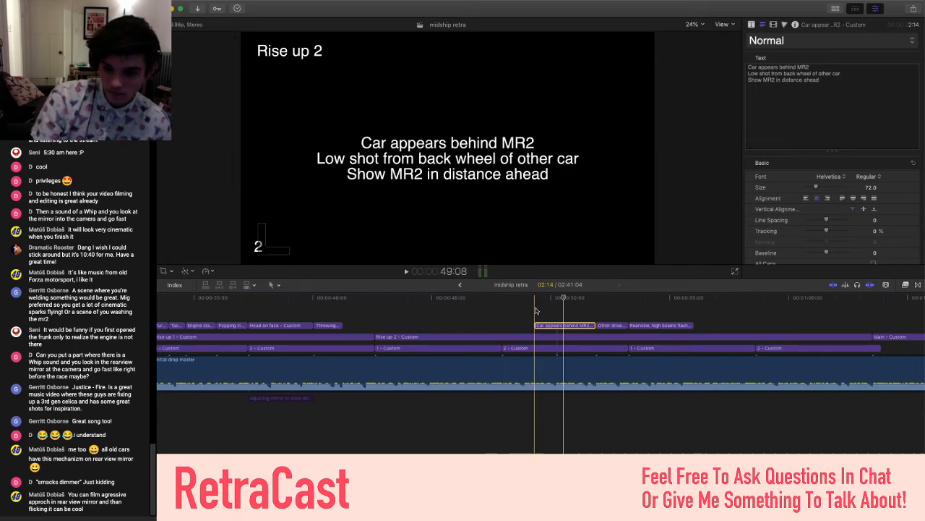
Check the empty start of Rise up 2, and play back all of Rise up 1 from the end of the Opening section
click(452, 310)
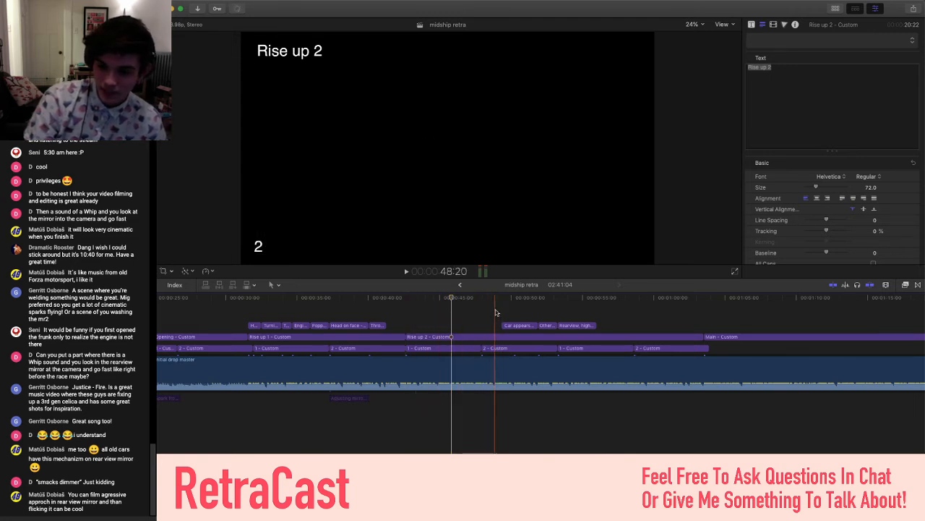
drag(500, 309, 406, 333)
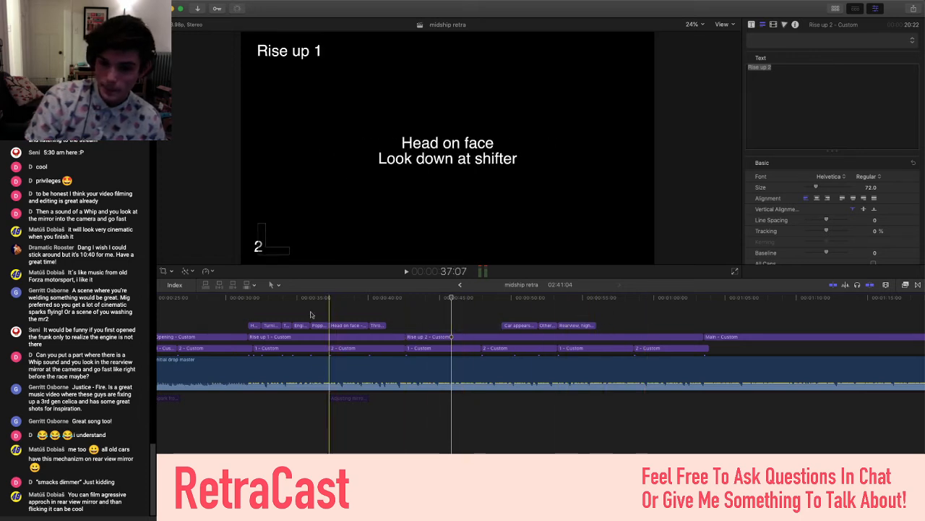
click(235, 308)
key(space)
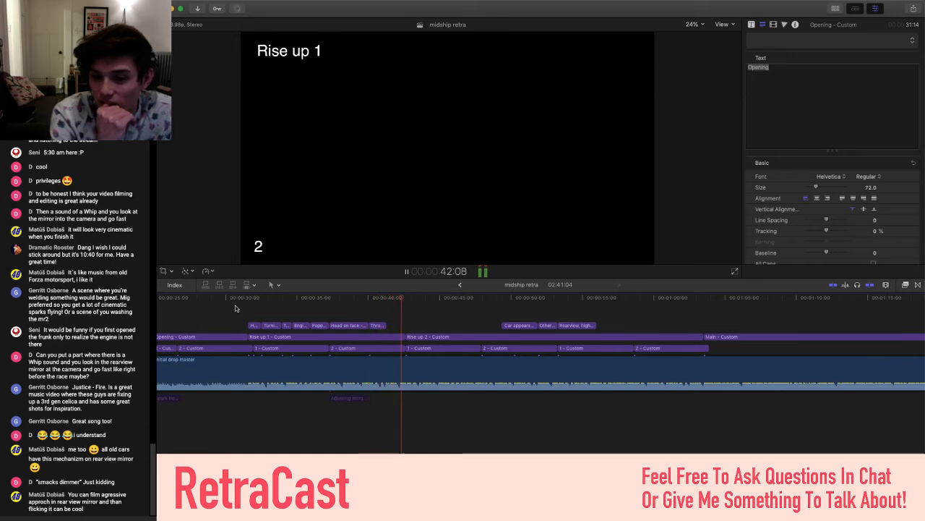
key(space)
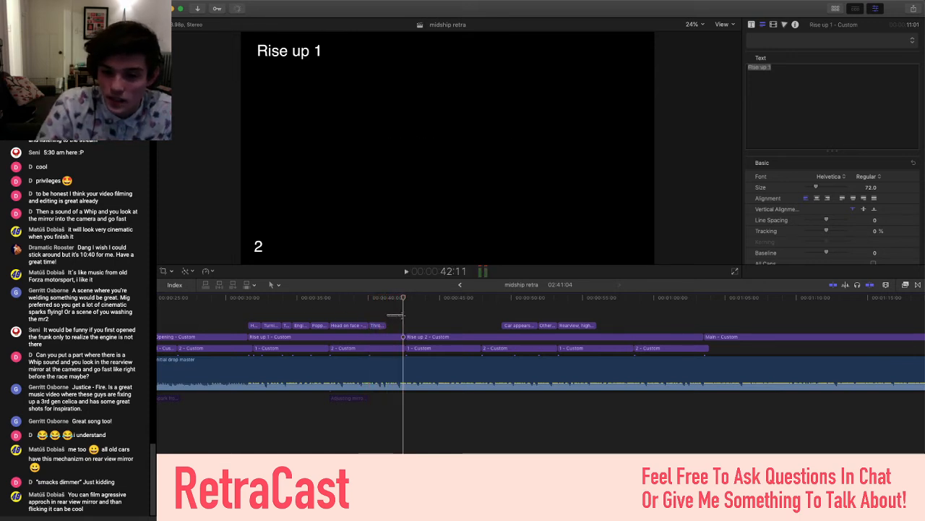
Replay the transition from the "Head on face" title in Rise up 1 into the start of Rise up 2
click(407, 330)
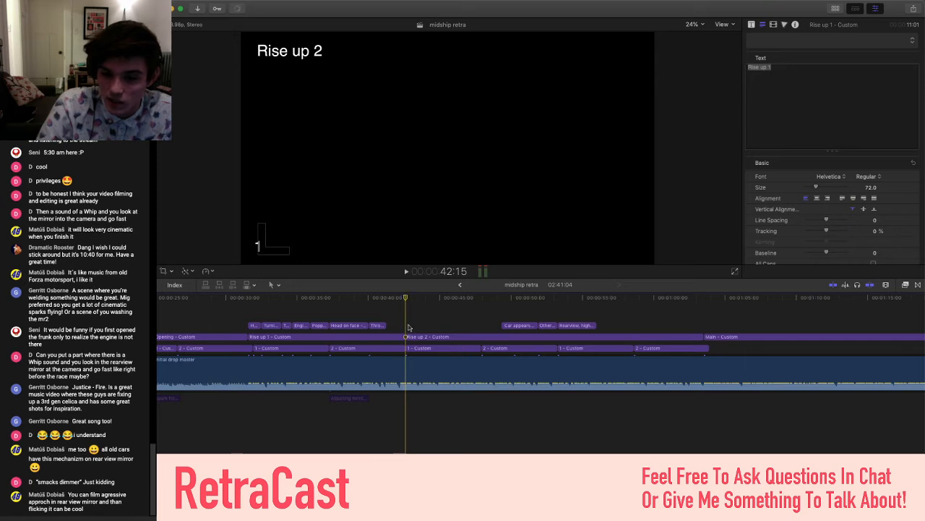
click(359, 312)
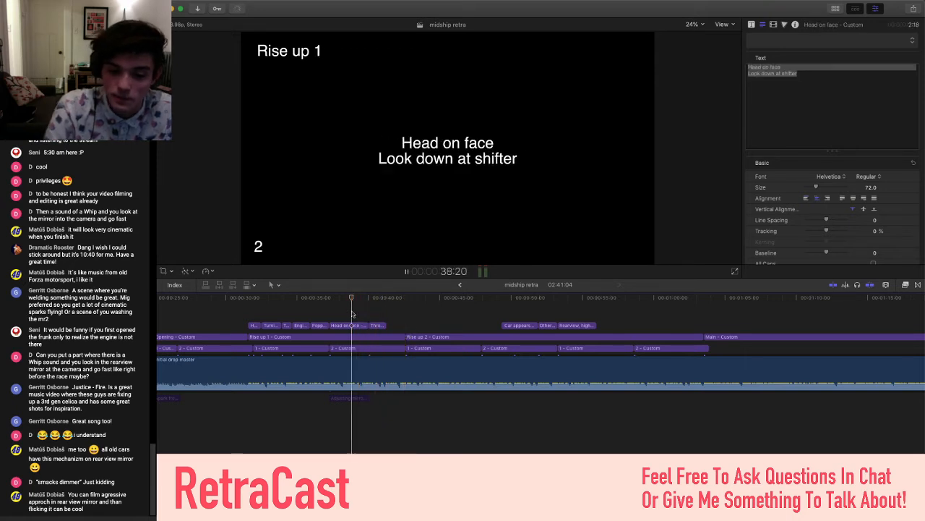
key(space)
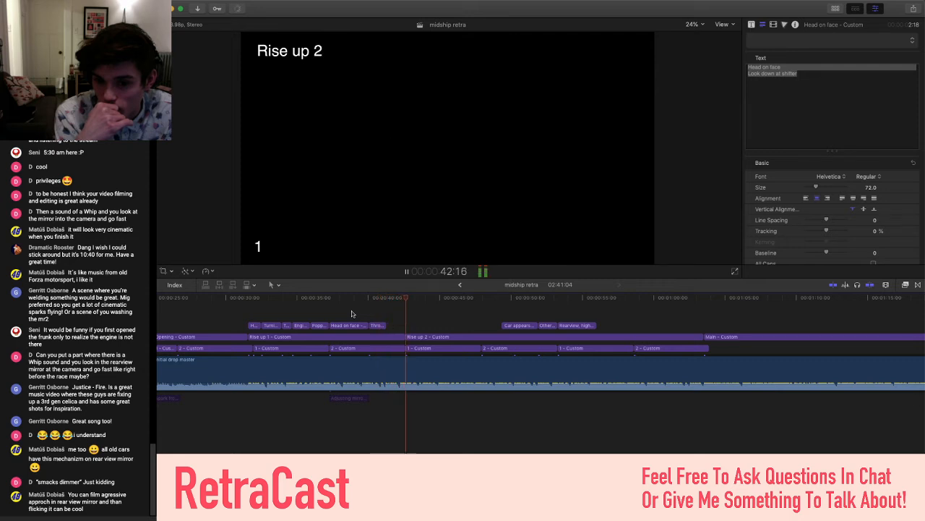
key(space)
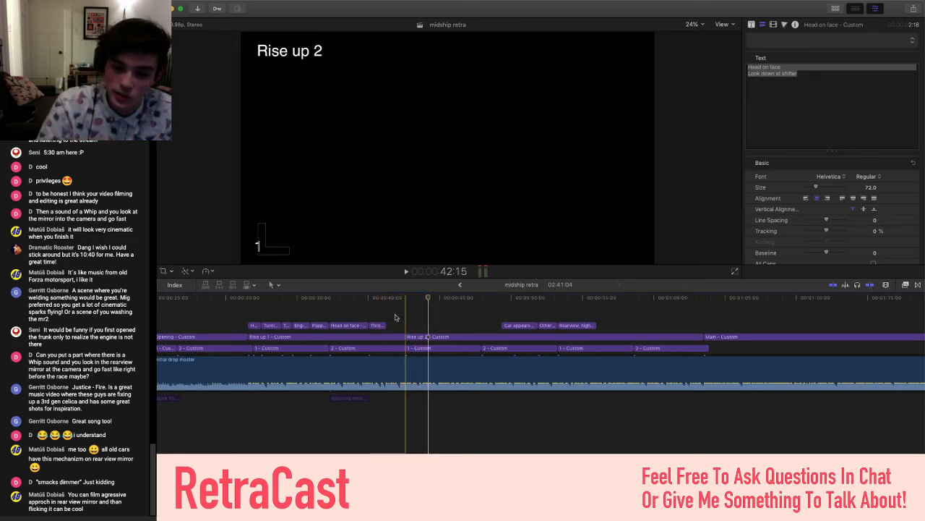
key(space)
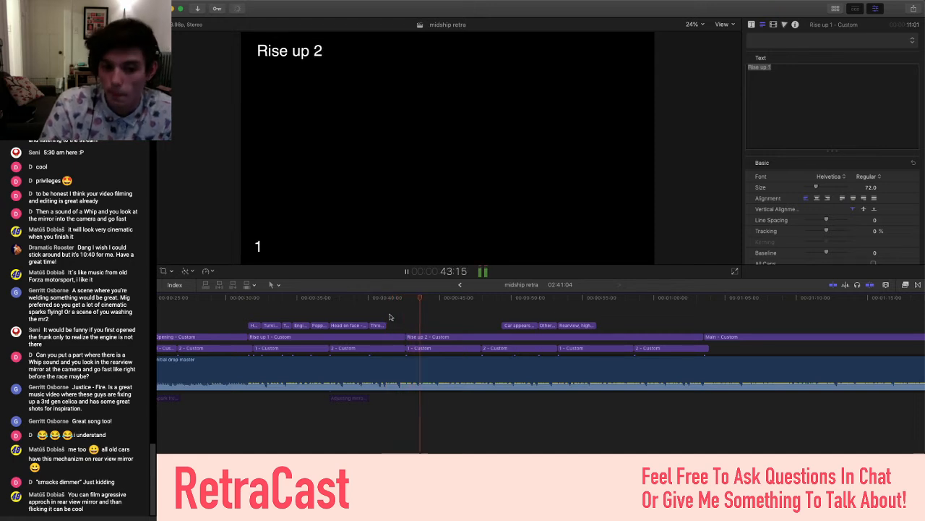
key(space)
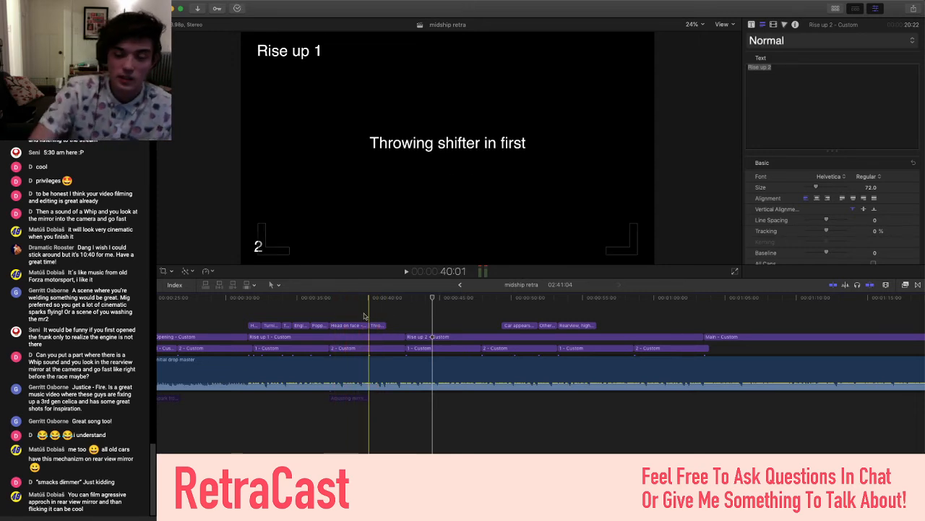
Replay the gap between the "Throwing shifter in first" title and Rise up 2, and place the playhead at the title's end, 41:07
click(362, 316)
click(368, 316)
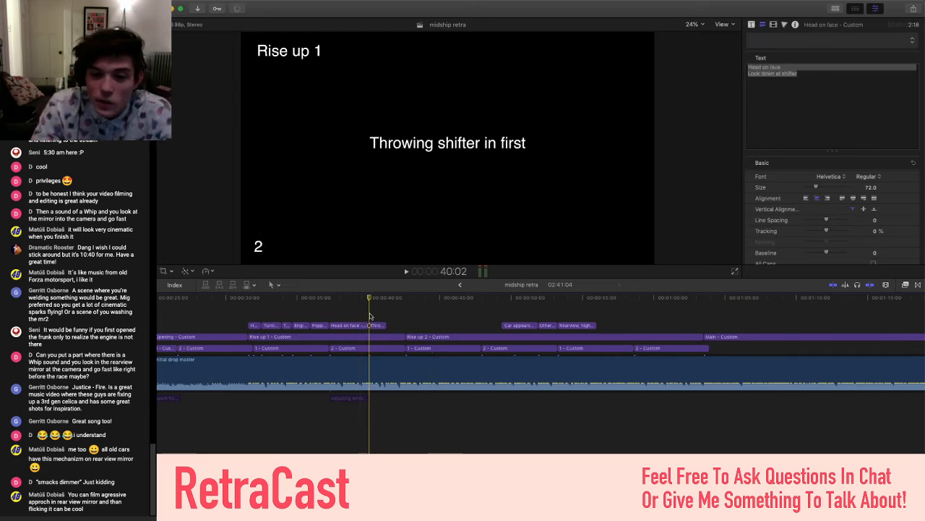
click(377, 324)
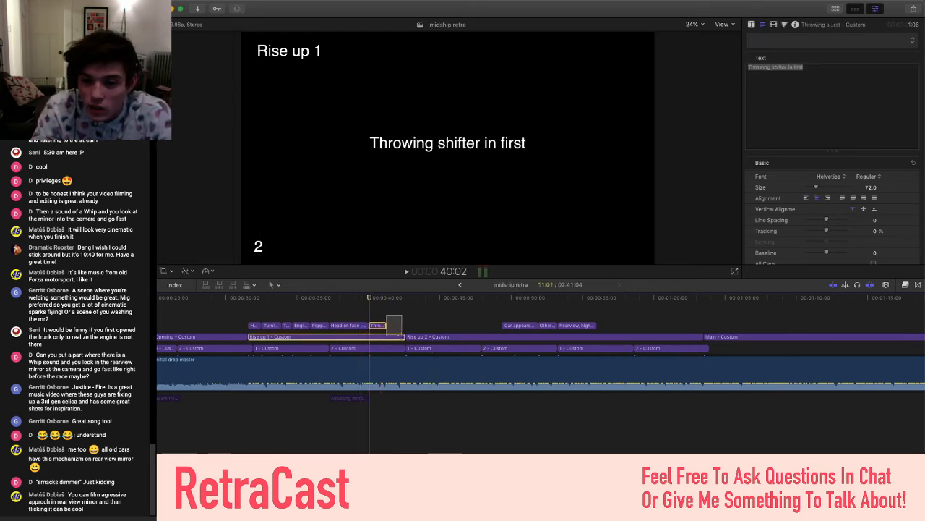
click(405, 334)
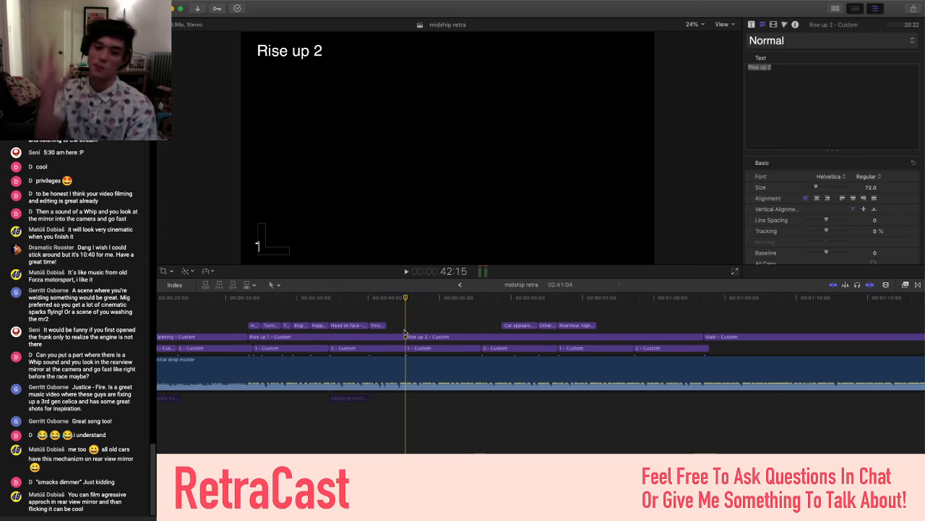
click(372, 312)
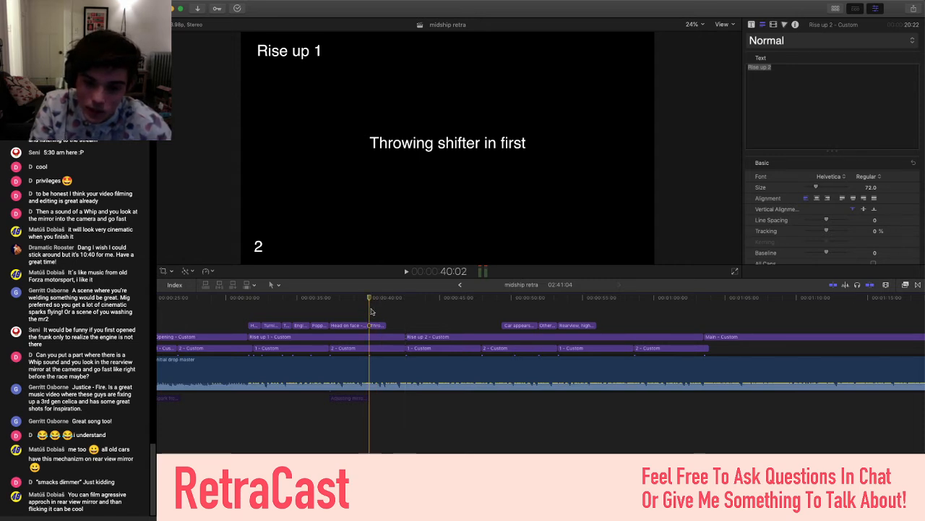
key(space)
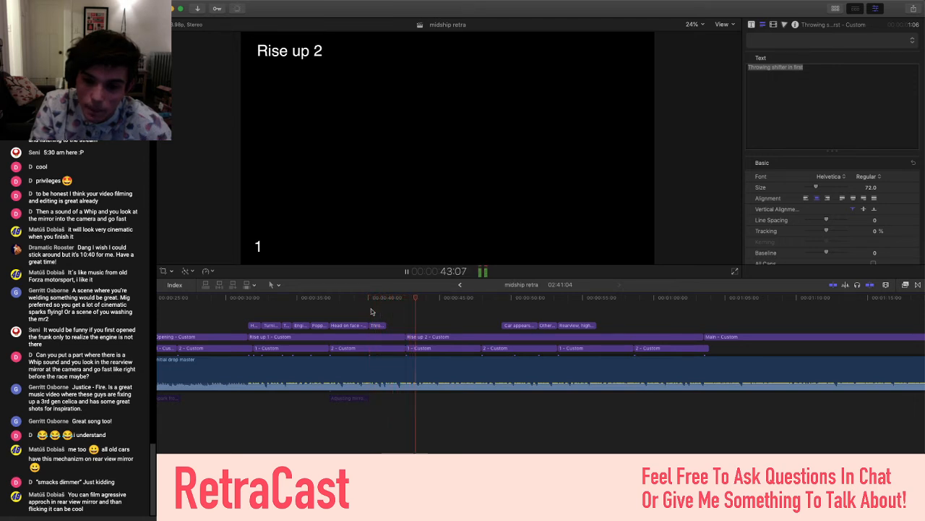
click(347, 304)
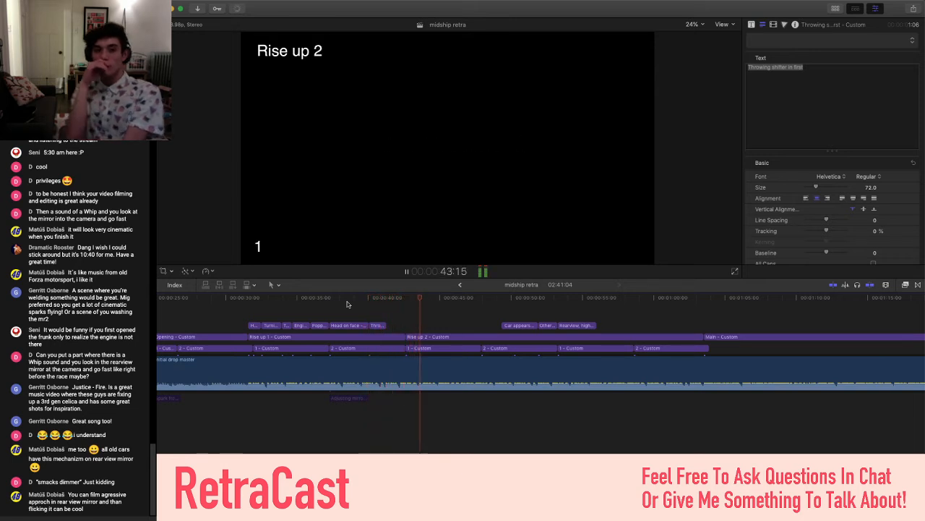
click(347, 302)
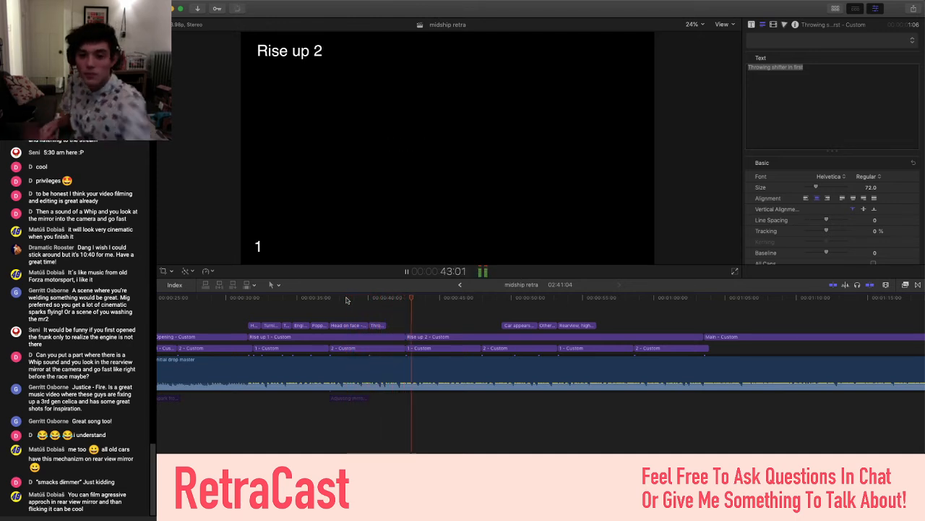
click(388, 313)
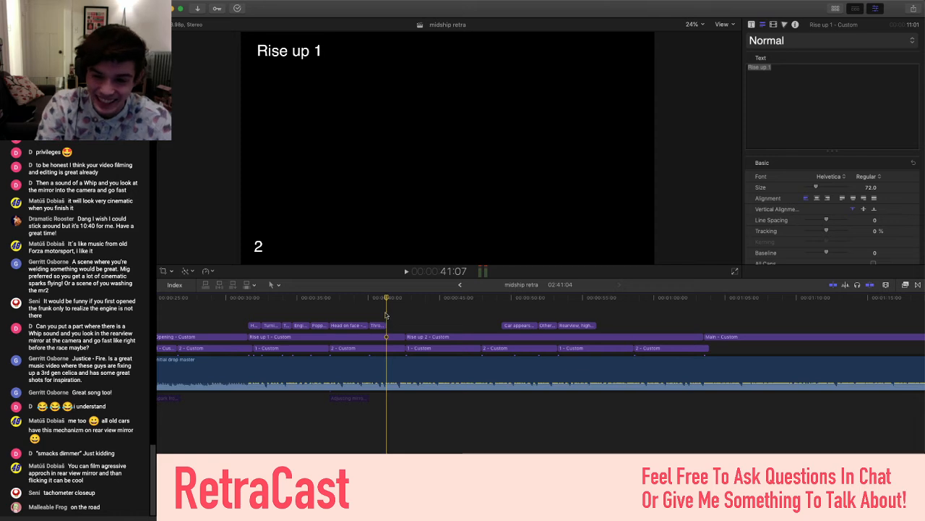
Replay the transition from the end of the Opening section into the "Head on clenching key" title of Rise up 1
click(378, 314)
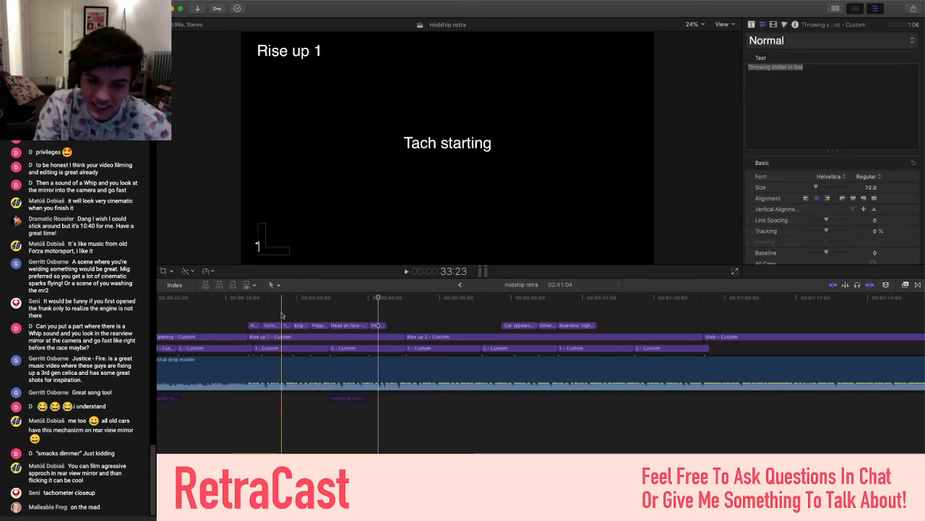
click(227, 318)
key(space)
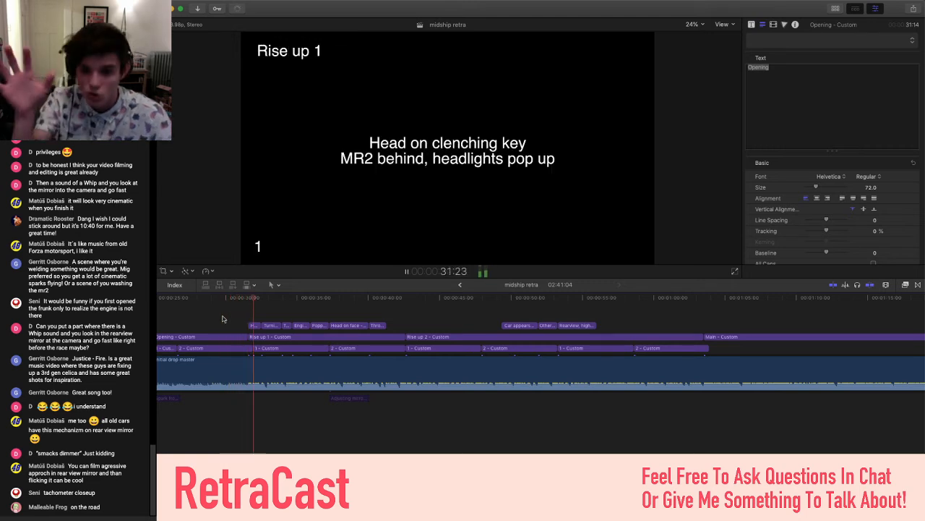
key(space)
click(233, 316)
key(space)
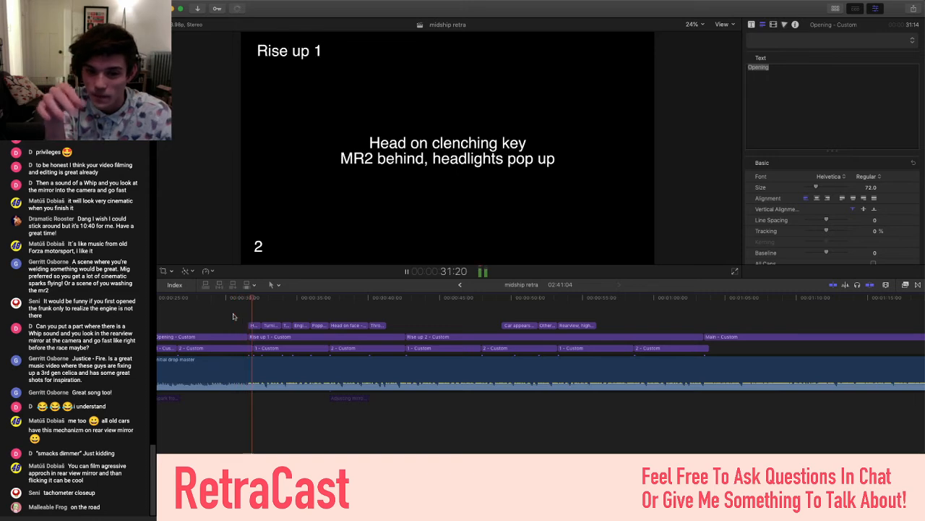
key(space)
Play Rise up 1 from its start at 31:14, then replay it from the "Turning key" title through "Throwing shifter in first"
click(250, 316)
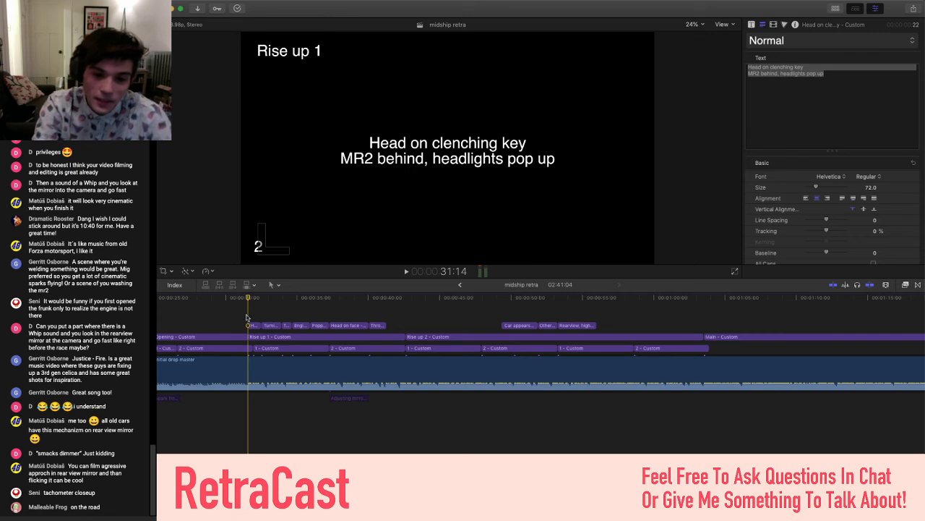
key(space)
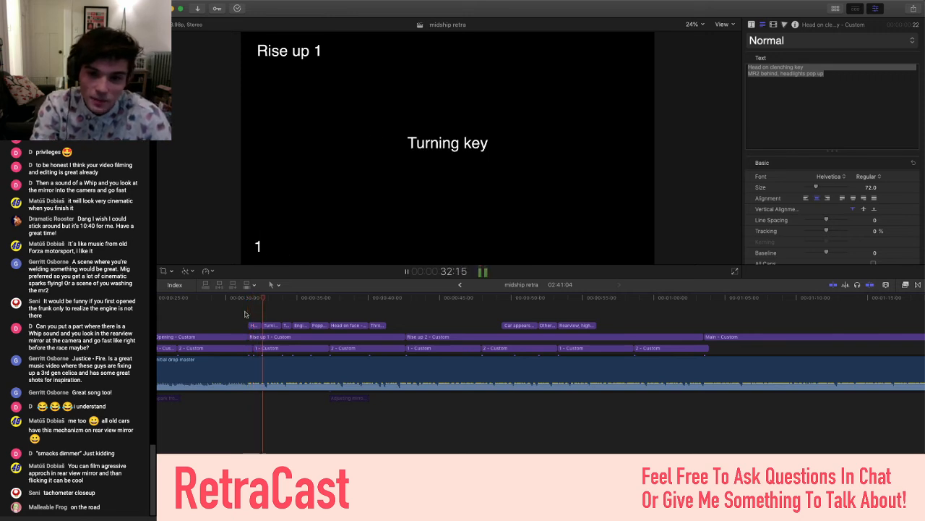
key(space)
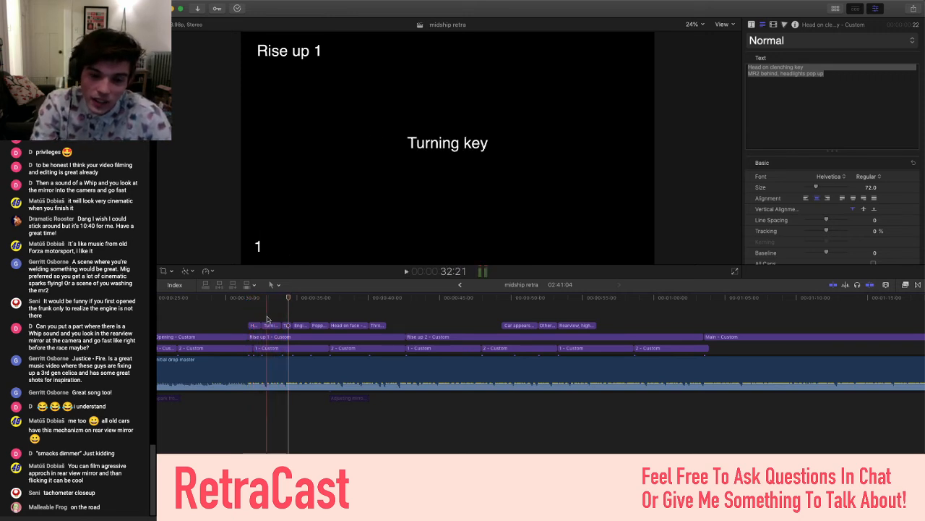
click(282, 318)
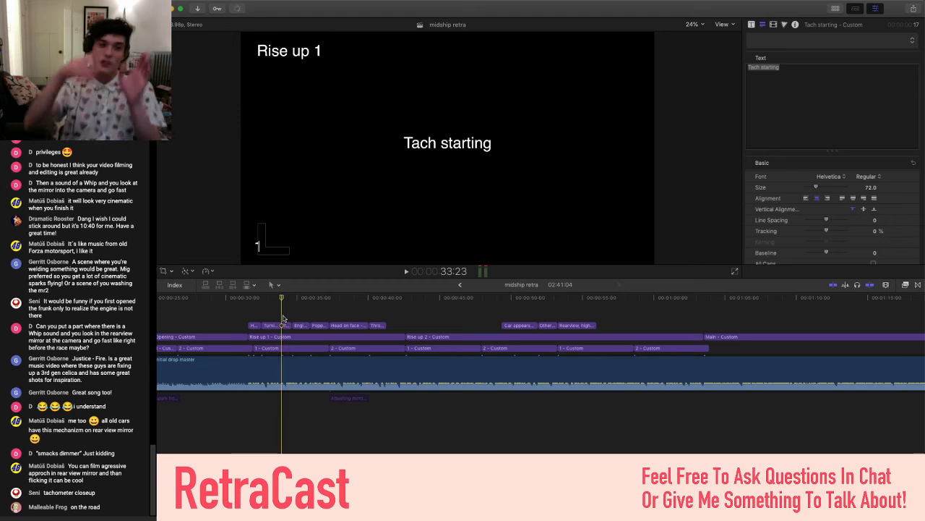
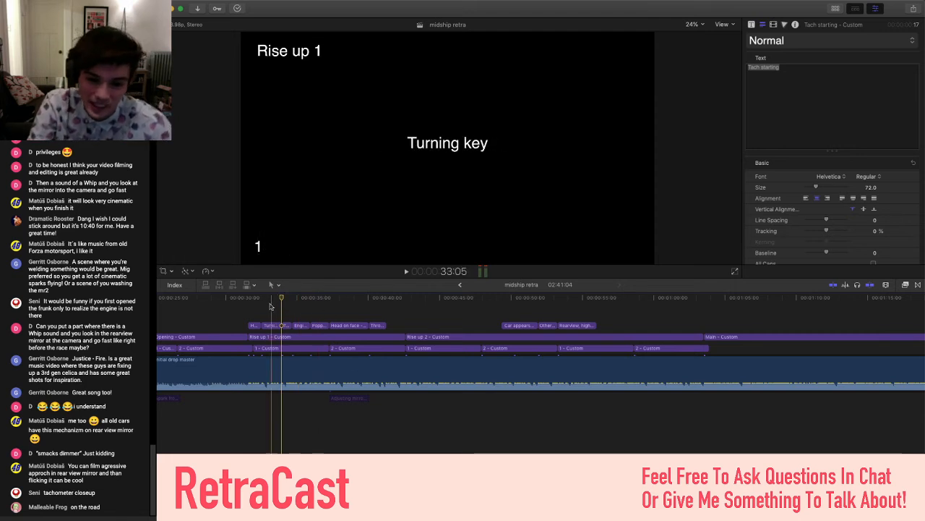
click(268, 309)
key(space)
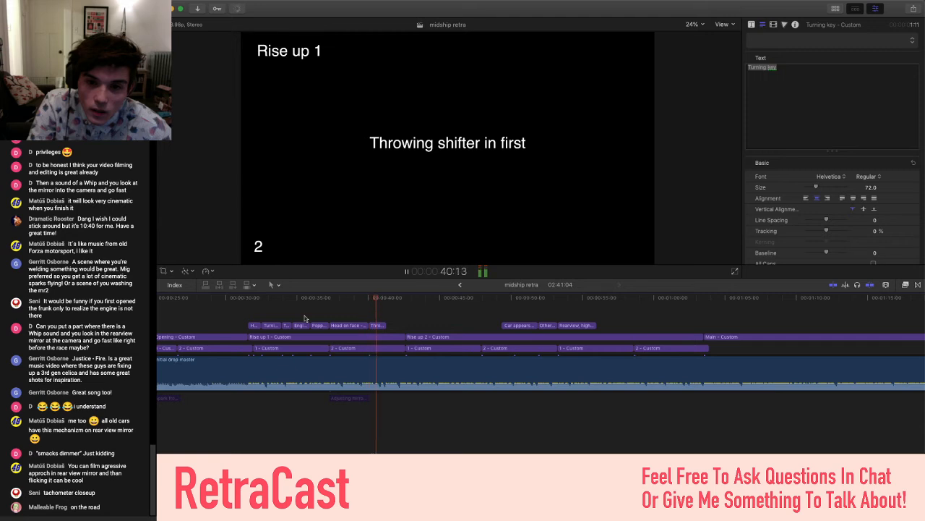
key(space)
Review the entire storyboard from the start of the Opening section, then inspect the titles in Rise up 1 and Rise up 2 more closely
scroll(355, 311, right, 4)
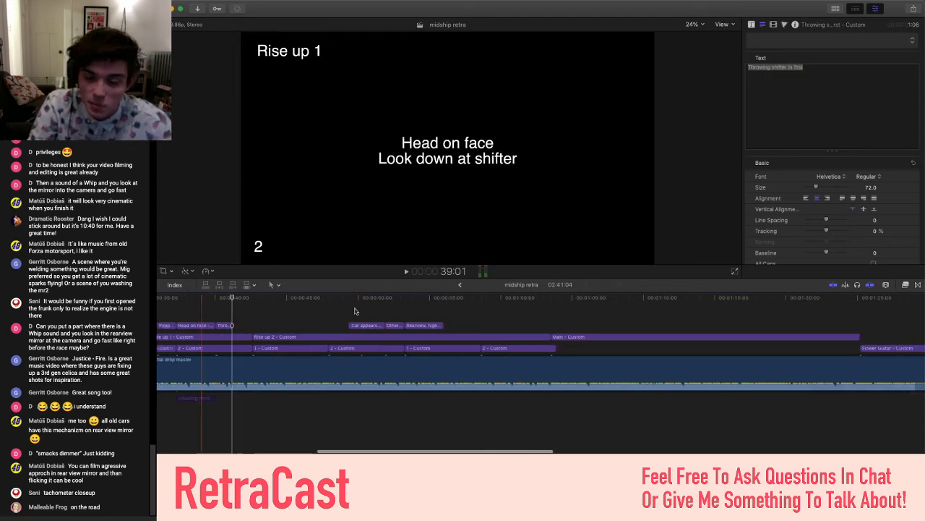
key(super+minus)
scroll(355, 310, left, 1)
scroll(355, 311, left, 6)
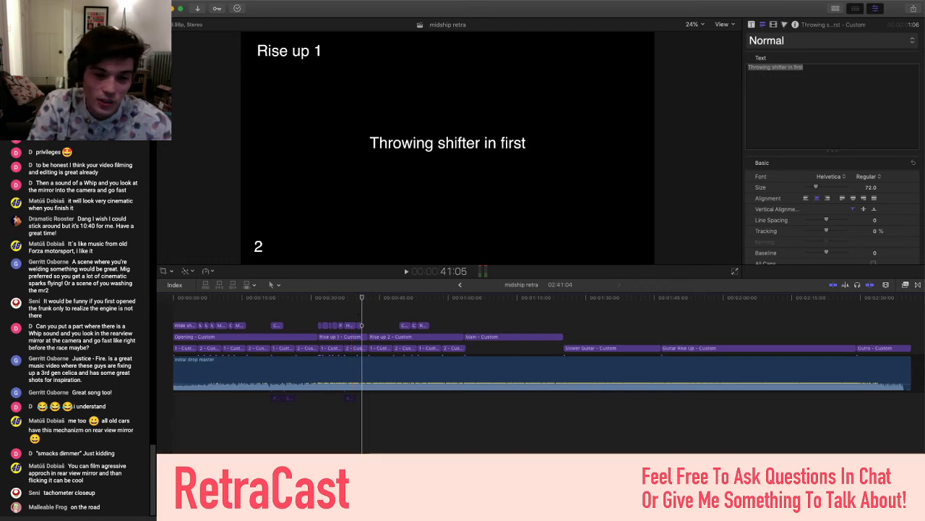
click(173, 311)
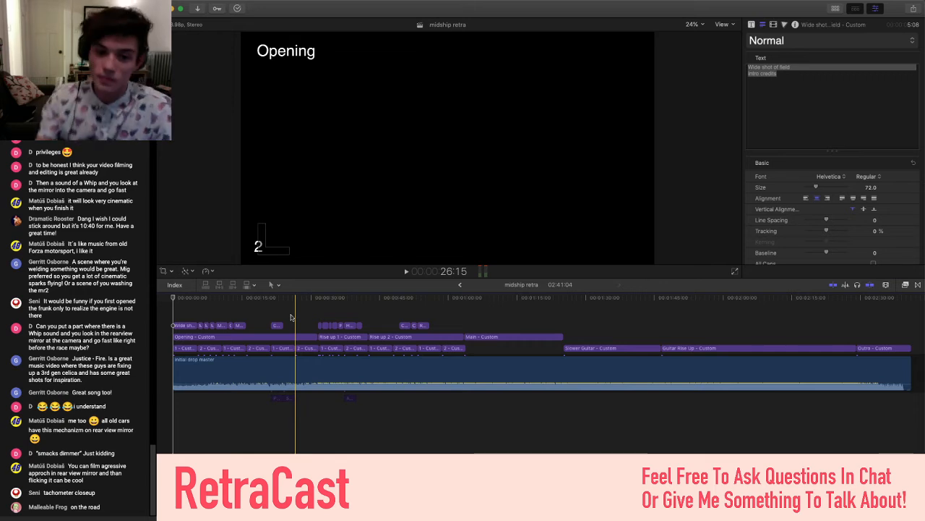
click(172, 316)
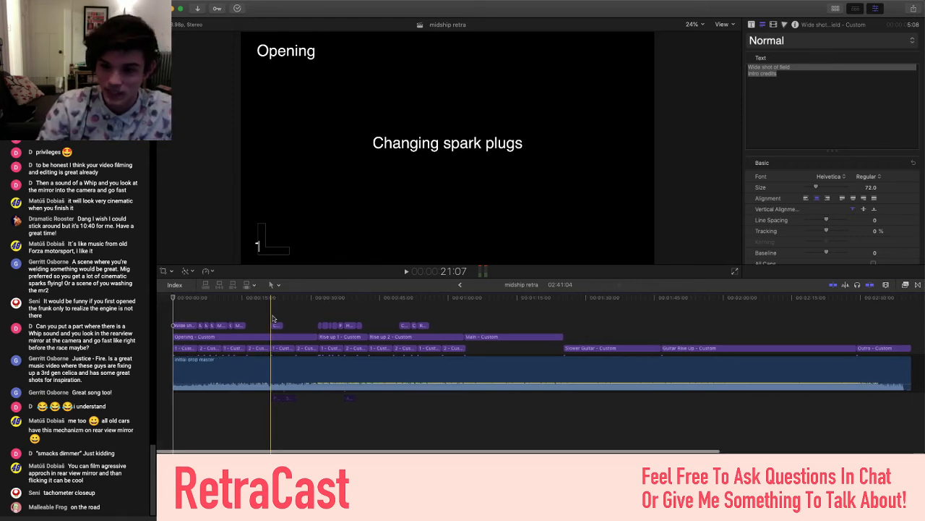
click(317, 314)
key(super+equal)
key(super+equal)
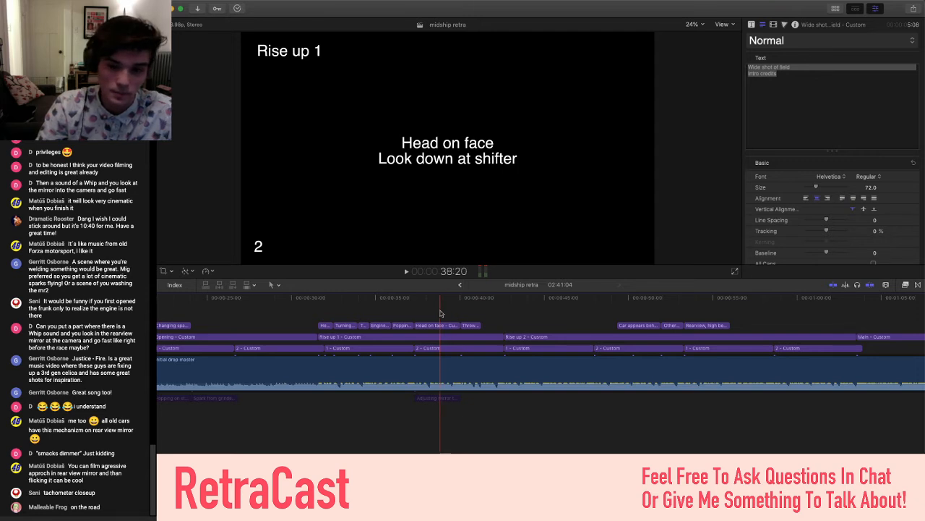
scroll(439, 312, right, 5)
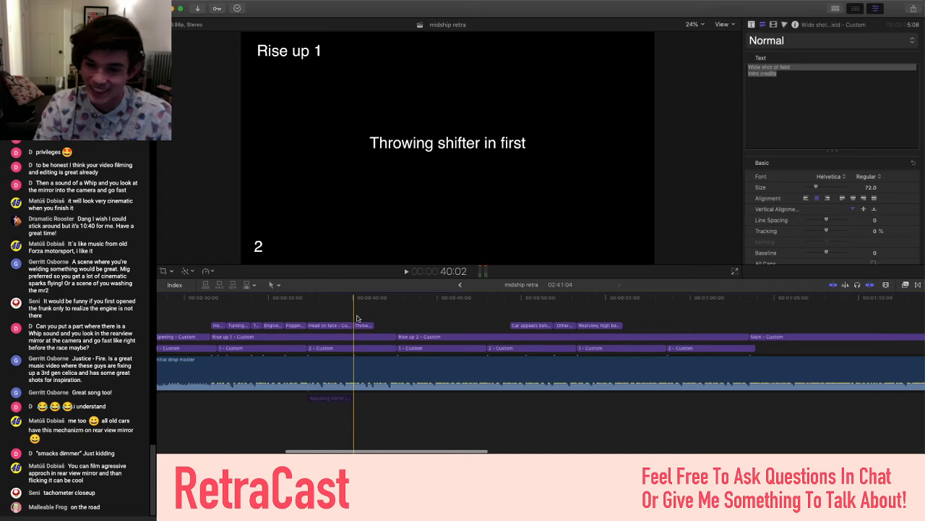
scroll(366, 319, down, 2)
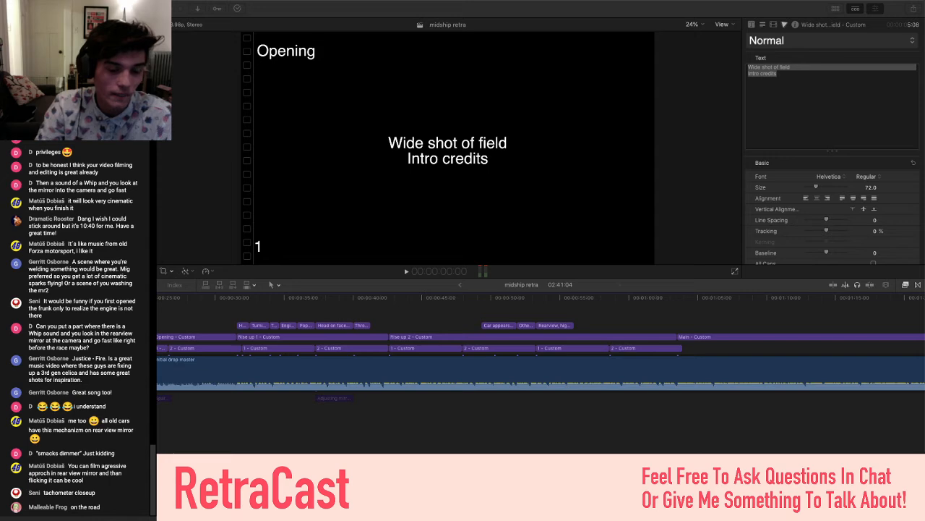
Preview the reference video "celica intro final cut 4k no creds.mov" up to its headlights title shot, then return to the timeline
drag(318, 316, 84, 332)
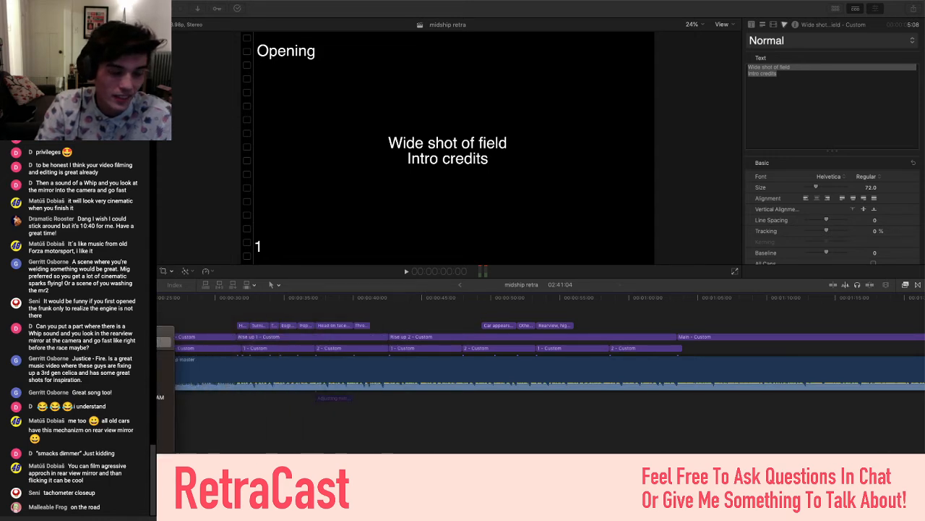
key(space)
drag(88, 24, 383, 10)
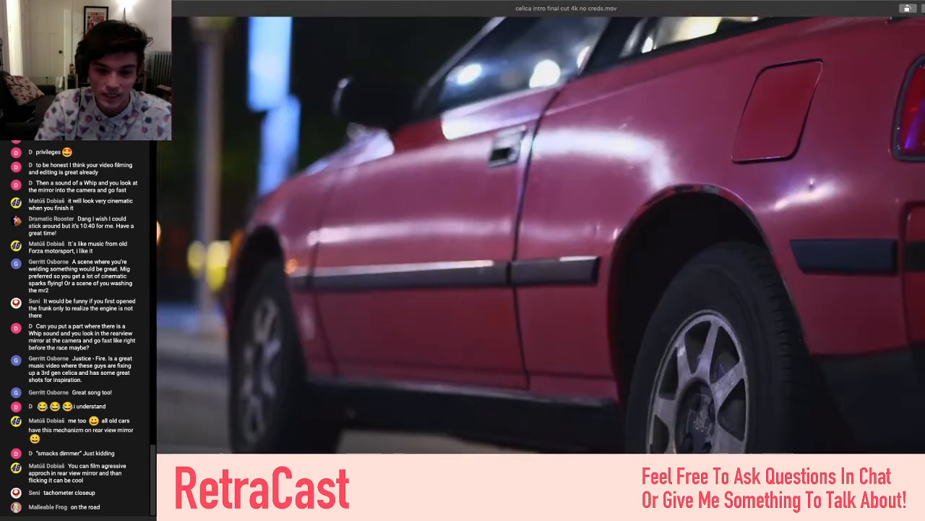
drag(82, 516, 256, 378)
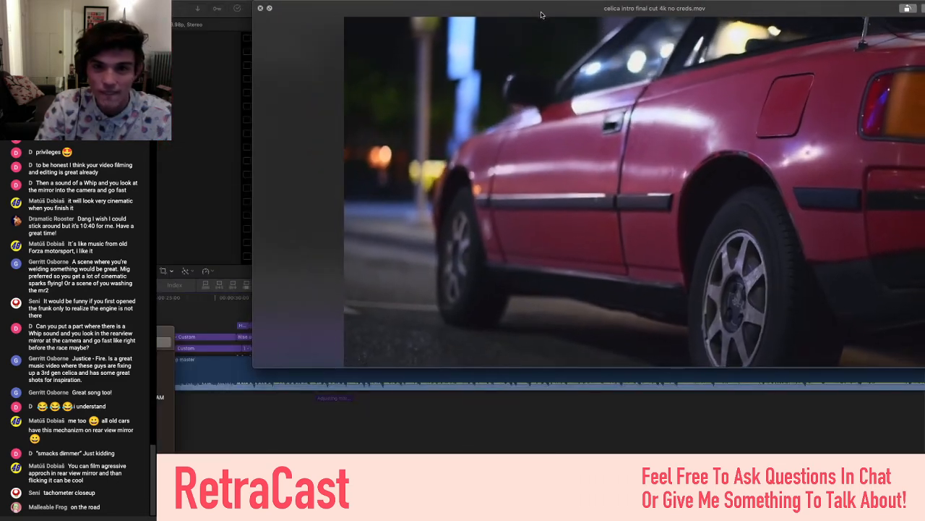
drag(542, 12, 418, 37)
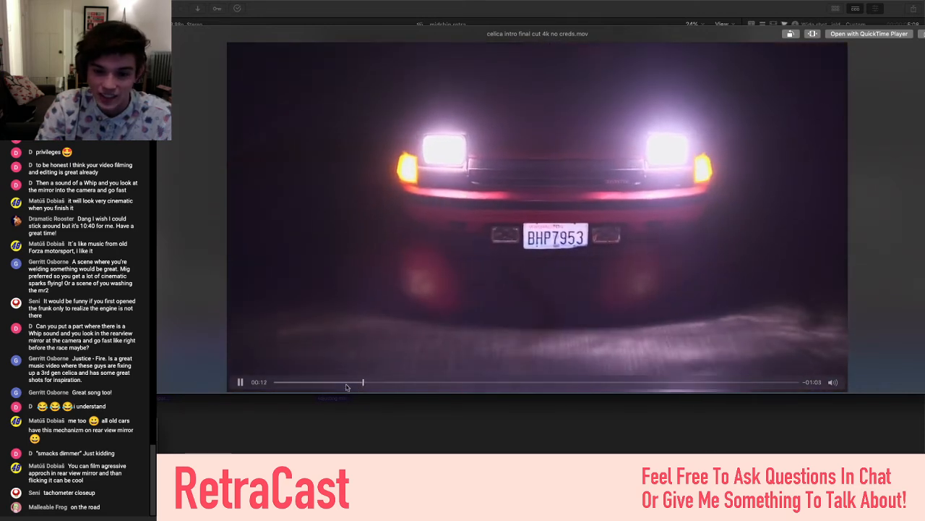
click(346, 382)
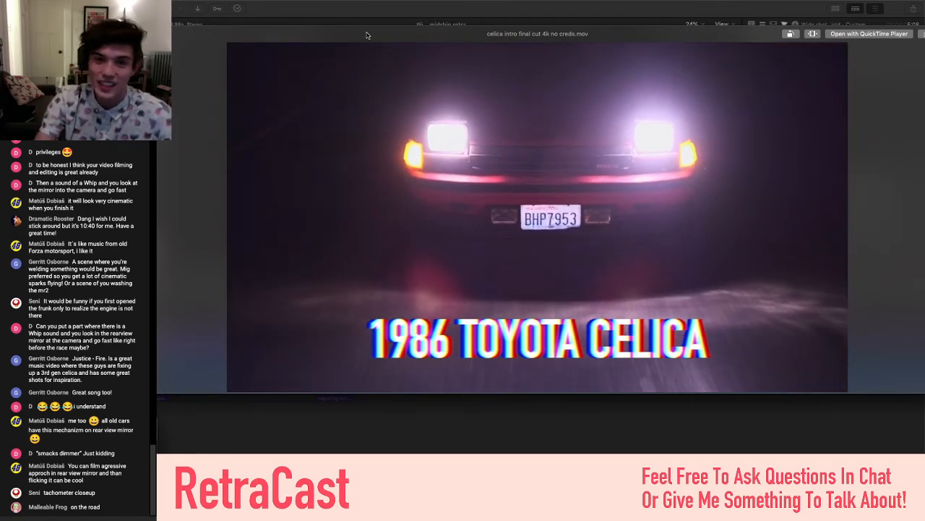
drag(369, 36, 222, 406)
click(355, 310)
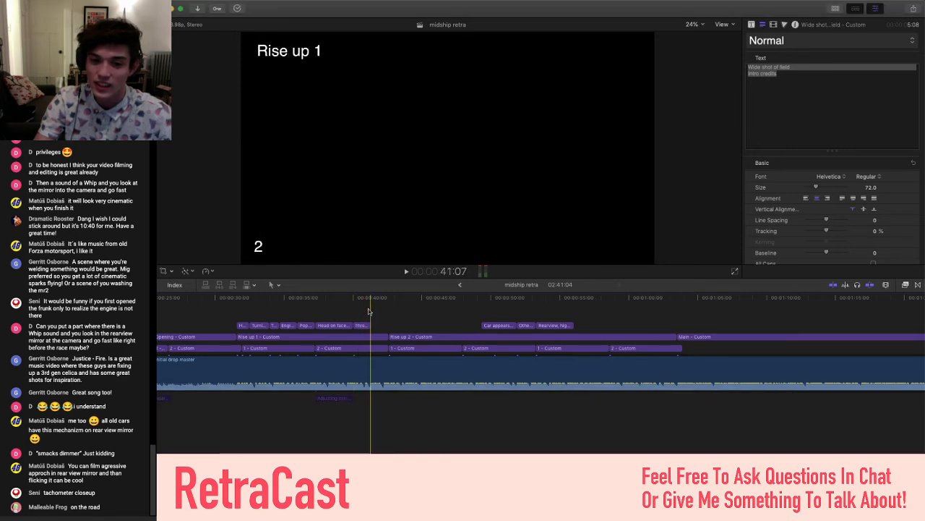
Bring back the Celica intro preview, replay it from the car stereo shot at 00:08 through the mountain road shot, and close it
key(super+Tab)
drag(67, 405, 161, 40)
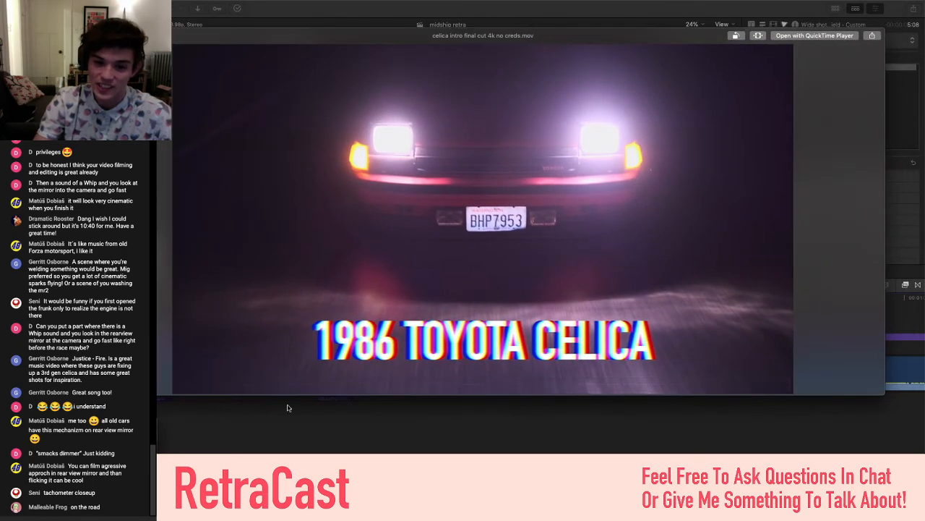
click(308, 384)
drag(308, 385, 272, 384)
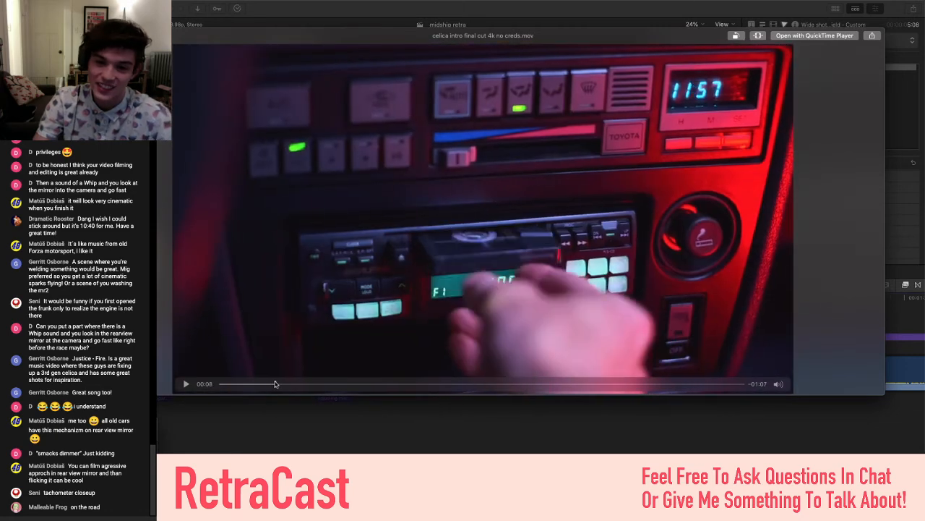
click(185, 384)
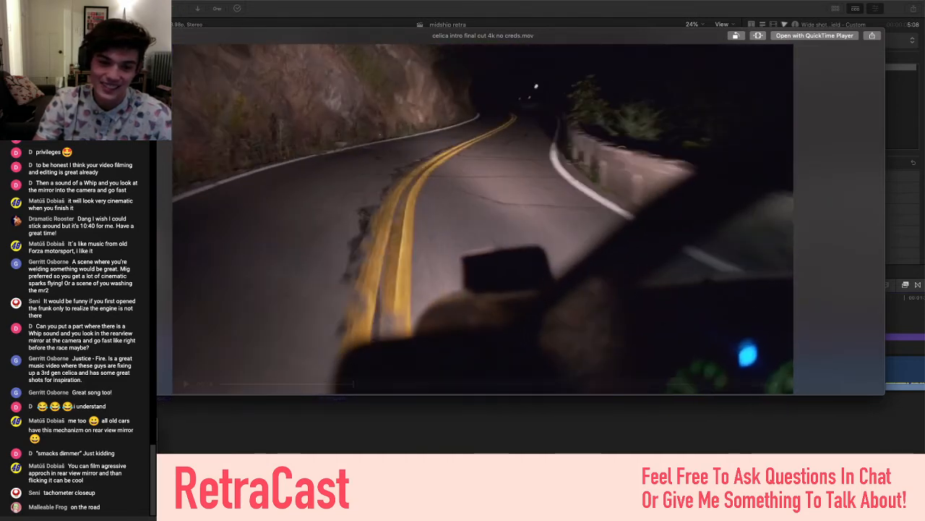
key(space)
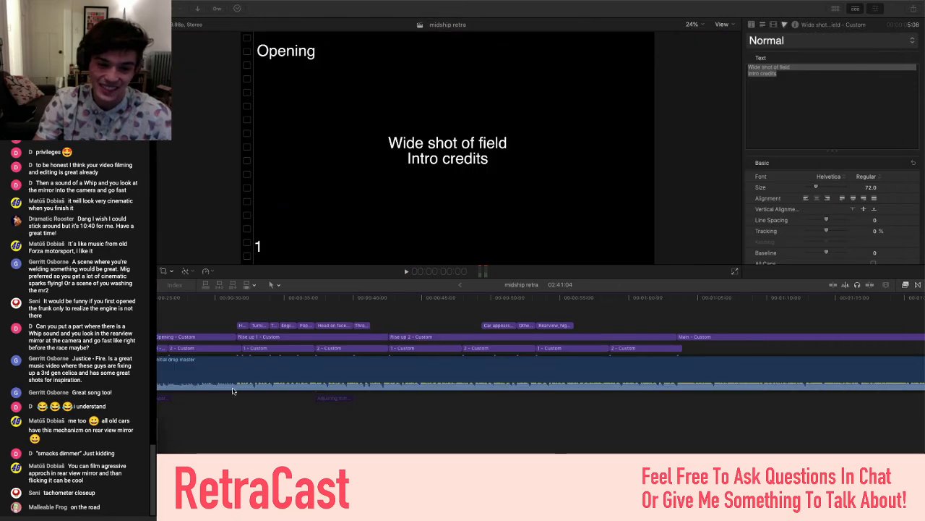
Replay the song from the "Head on face" title into Rise up 2, then again from the start of Rise up 1
click(339, 313)
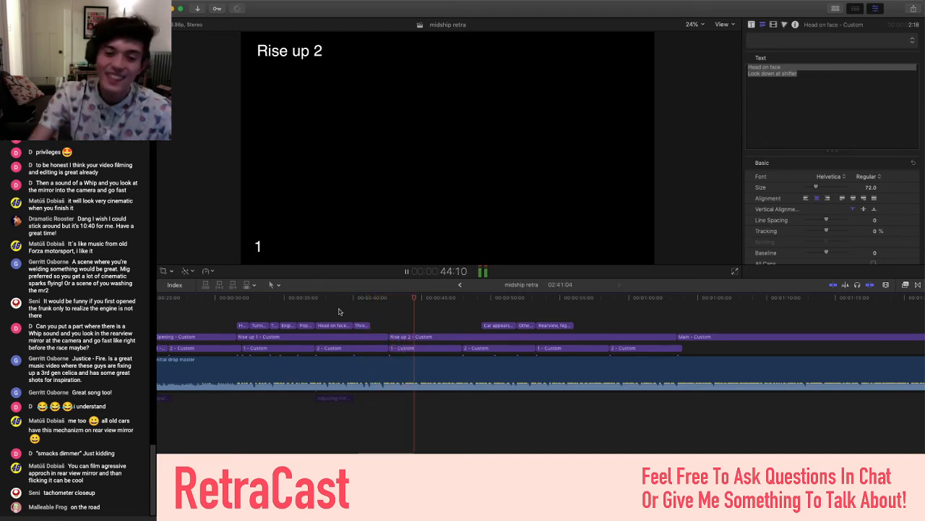
key(space)
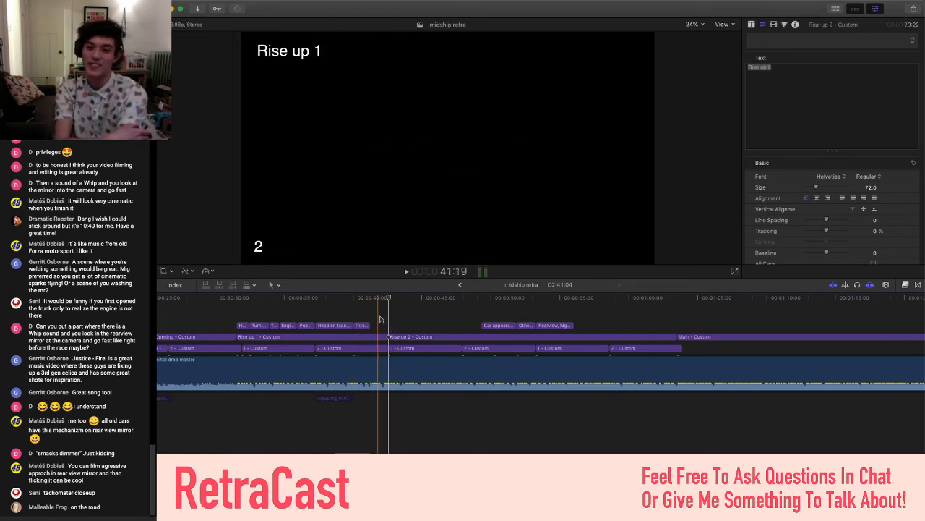
click(321, 309)
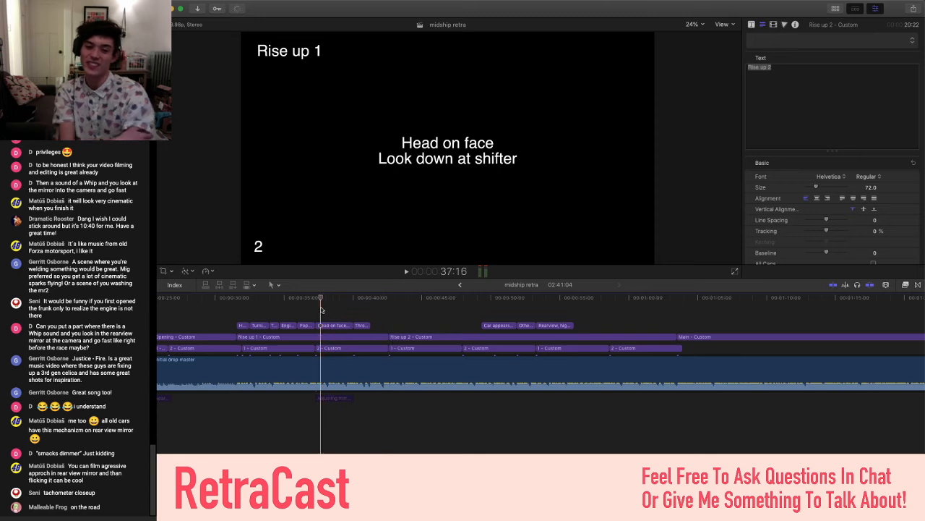
key(space)
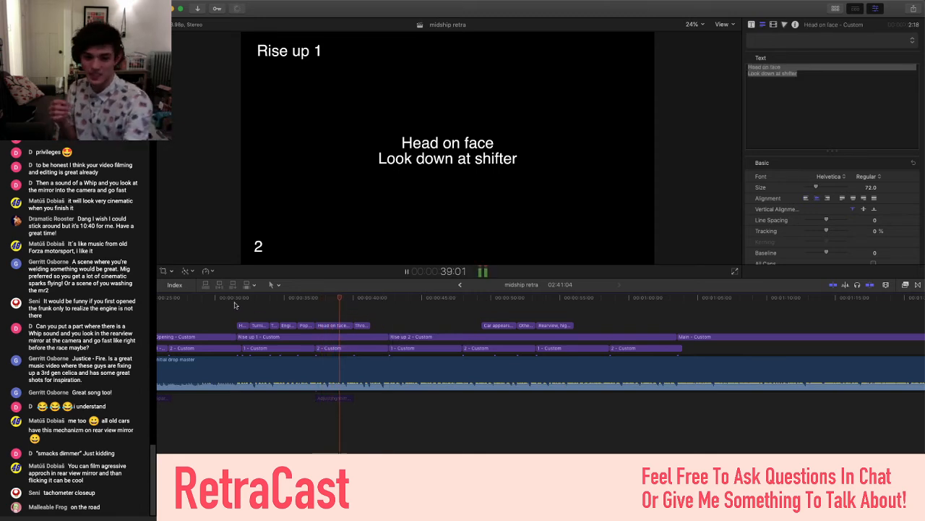
click(234, 309)
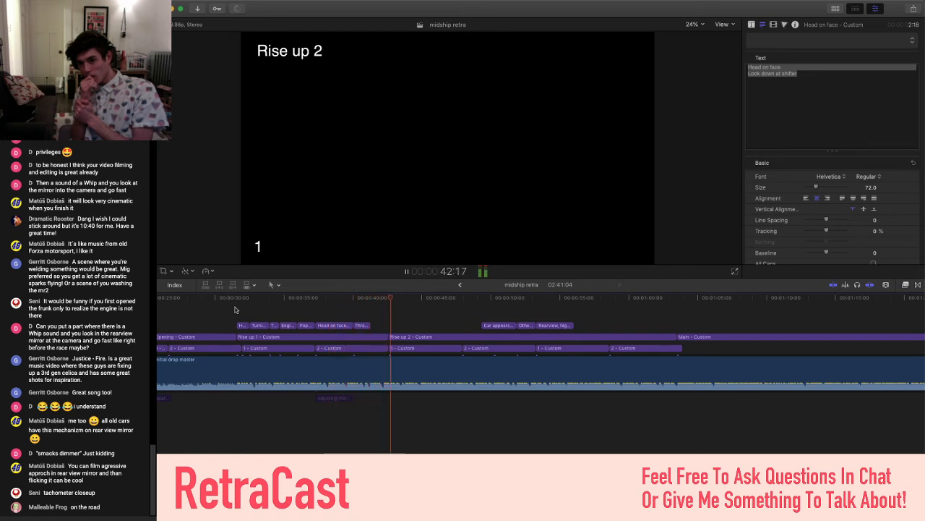
key(space)
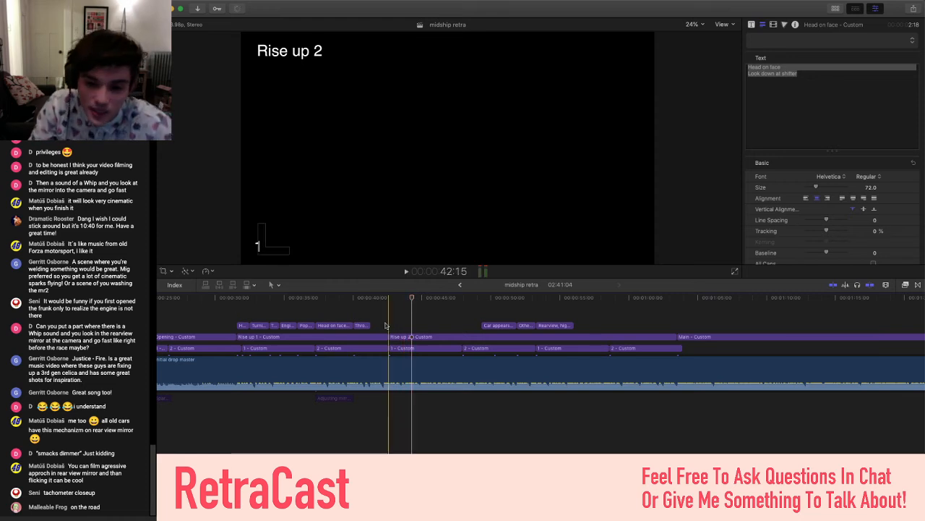
Examine the gap between "Throwing shifter in first" and Rise up 2 in detail, and play it back
key(super+equal)
key(super+equal)
key(super+equal)
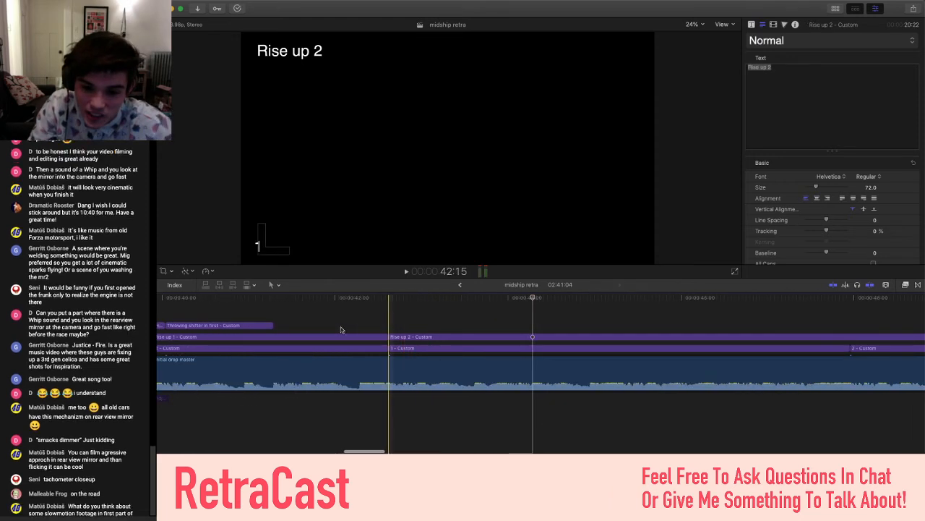
click(348, 317)
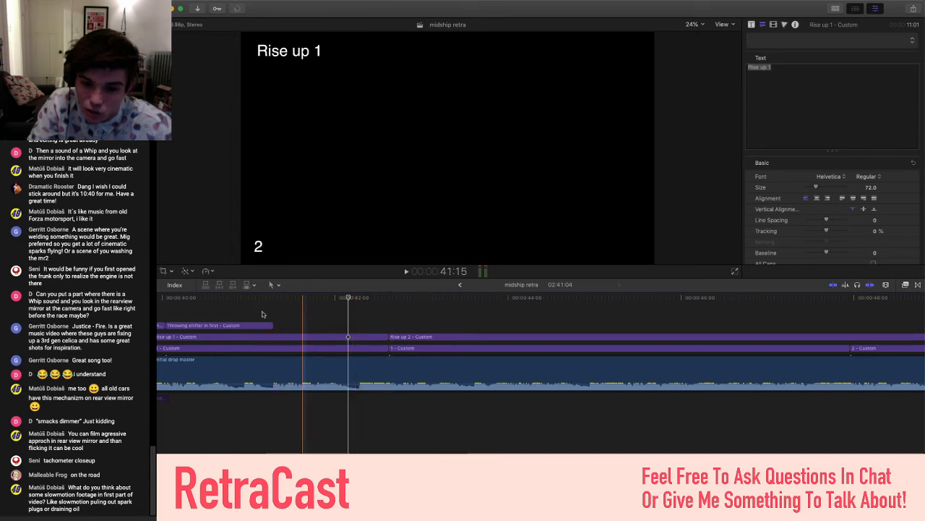
key(space)
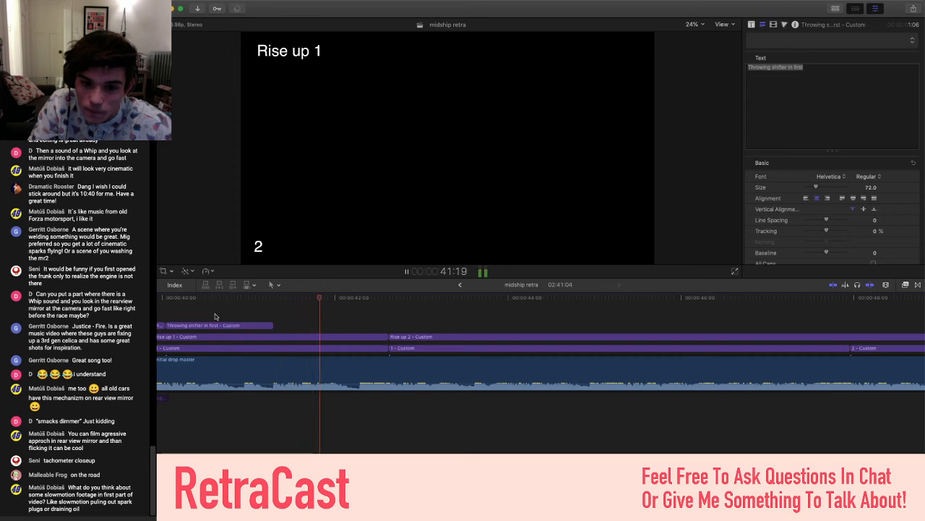
Stop playback and replay the song from the "Head on face" title through the gap into the start of Rise up 2
key(space)
scroll(239, 312, left, 3)
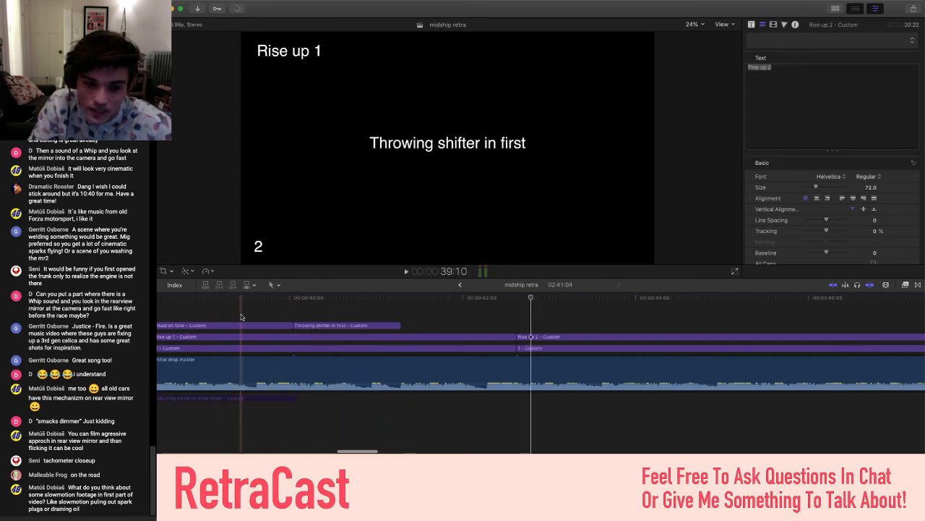
click(249, 309)
key(space)
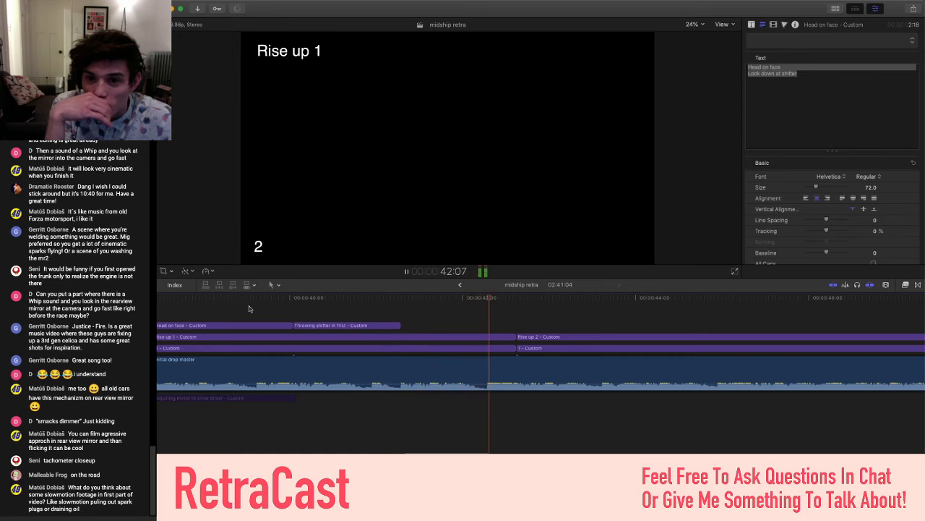
key(space)
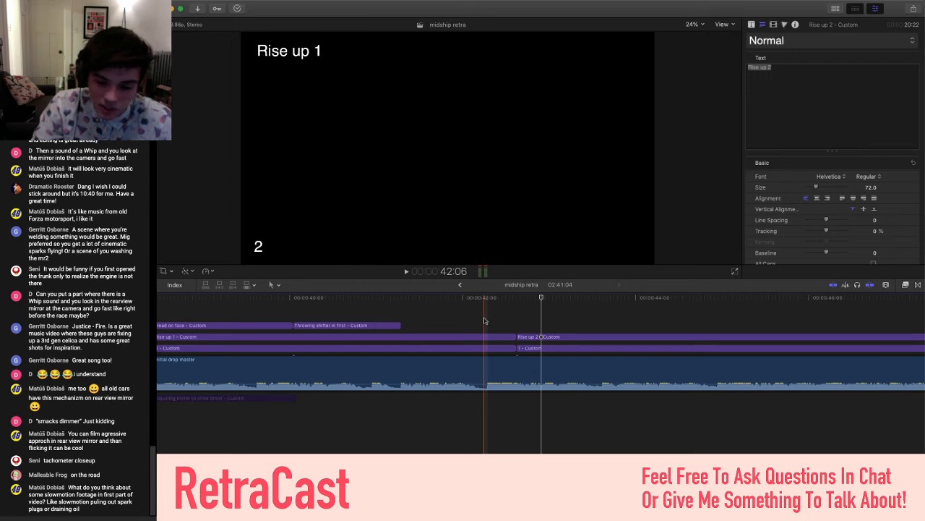
Examine the storyboard across the whole song, from the Opening titles through both Rise up sections to the Outro
key(super+minus)
key(super+minus)
key(super+minus)
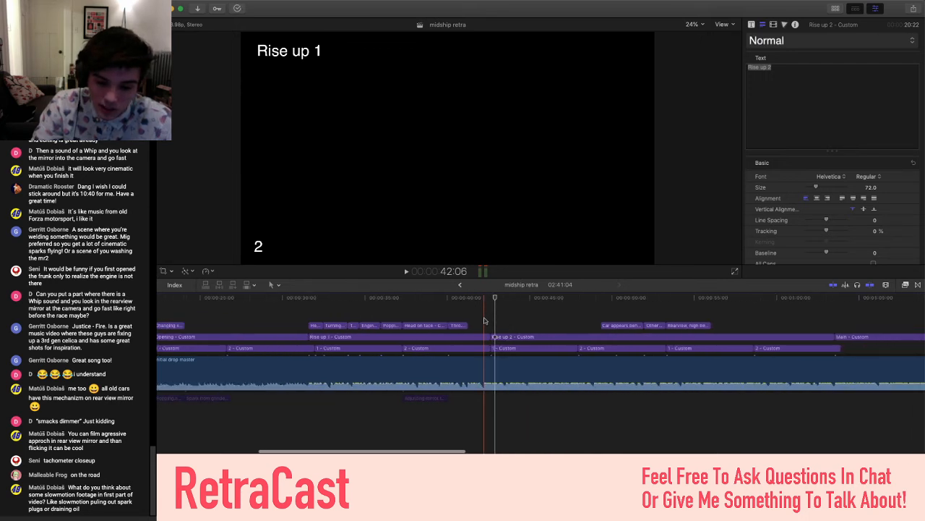
scroll(406, 329, left, 5)
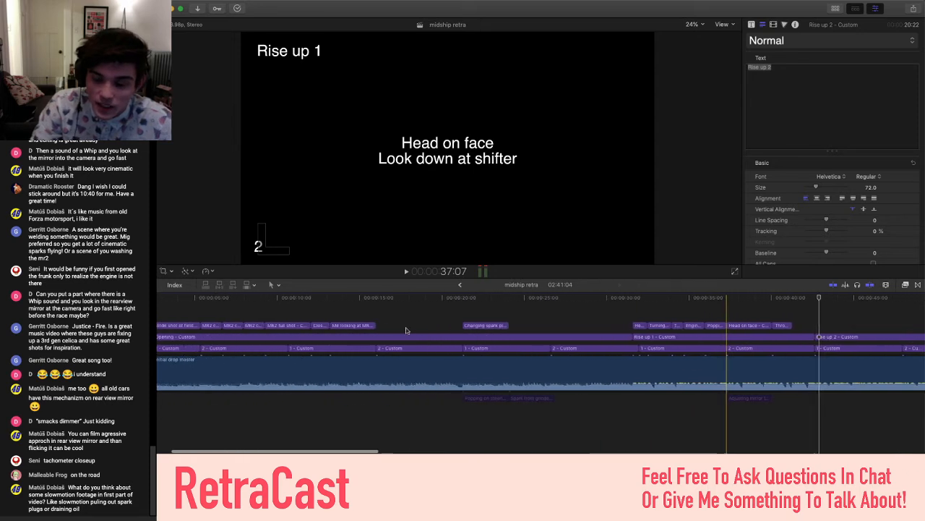
key(super+minus)
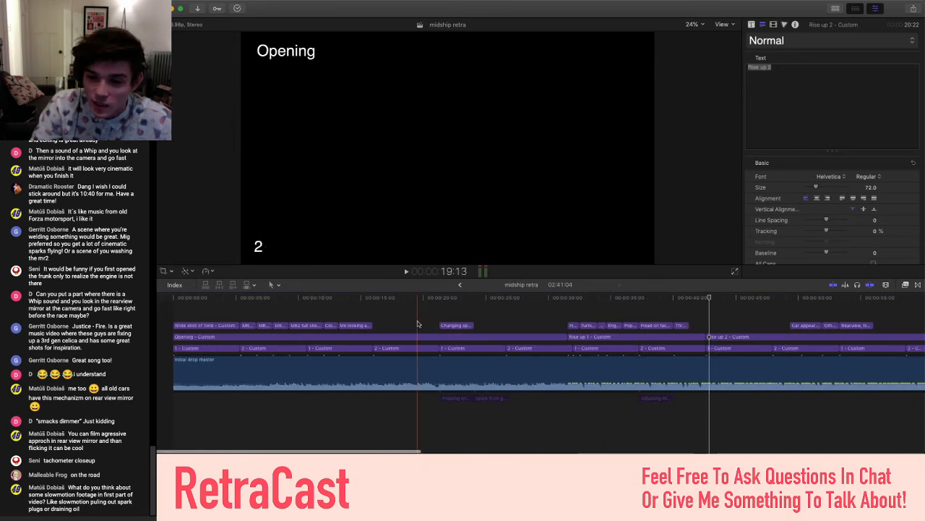
key(super+equal)
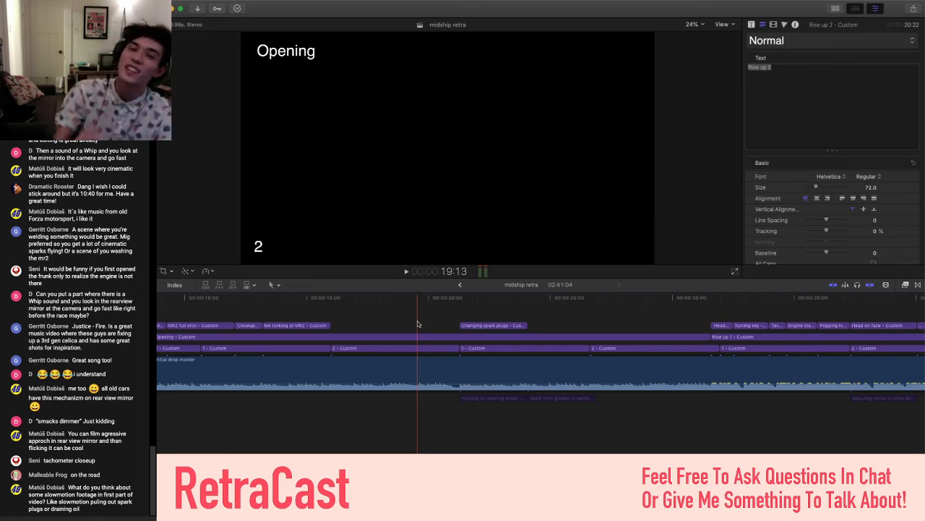
scroll(418, 324, left, 3)
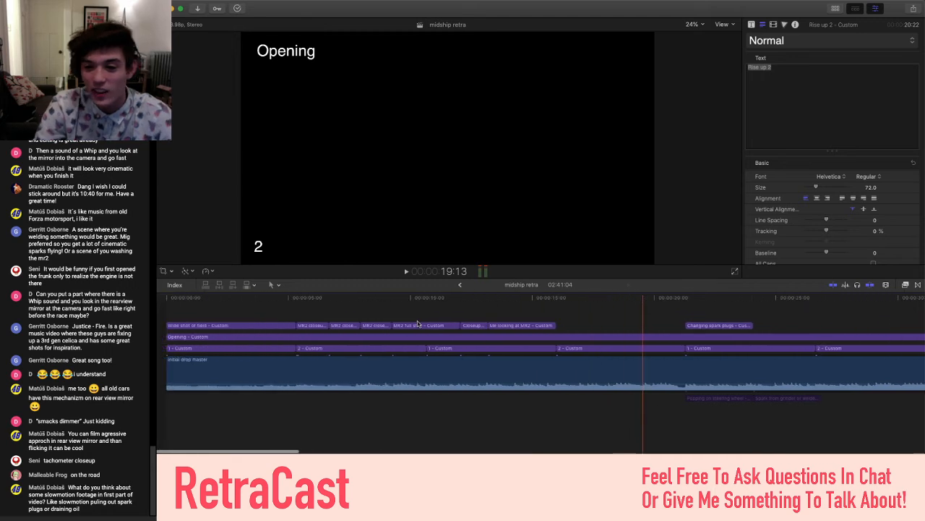
scroll(418, 324, down, 4)
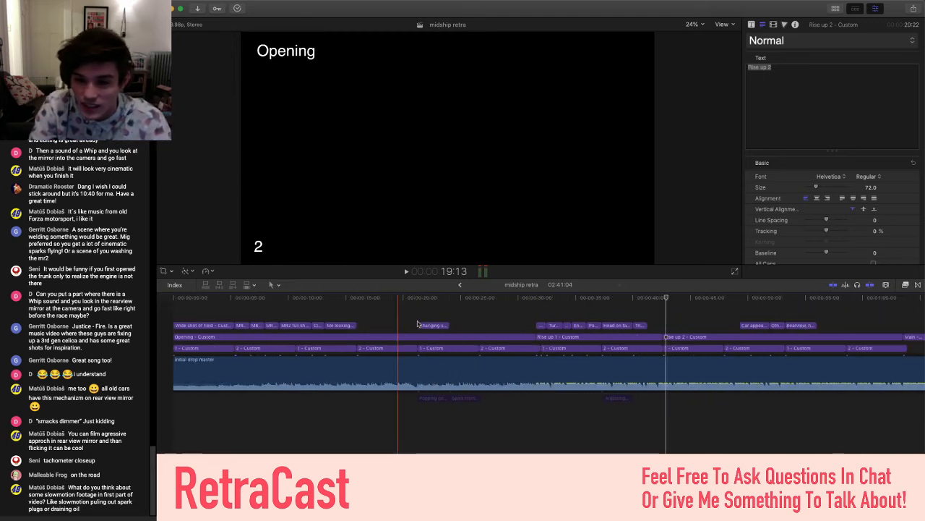
scroll(417, 324, down, 3)
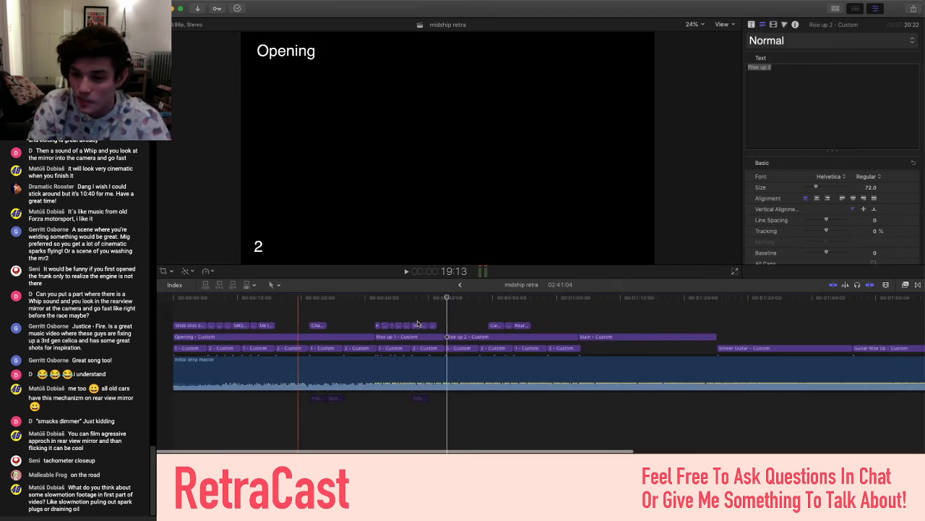
scroll(417, 323, down, 3)
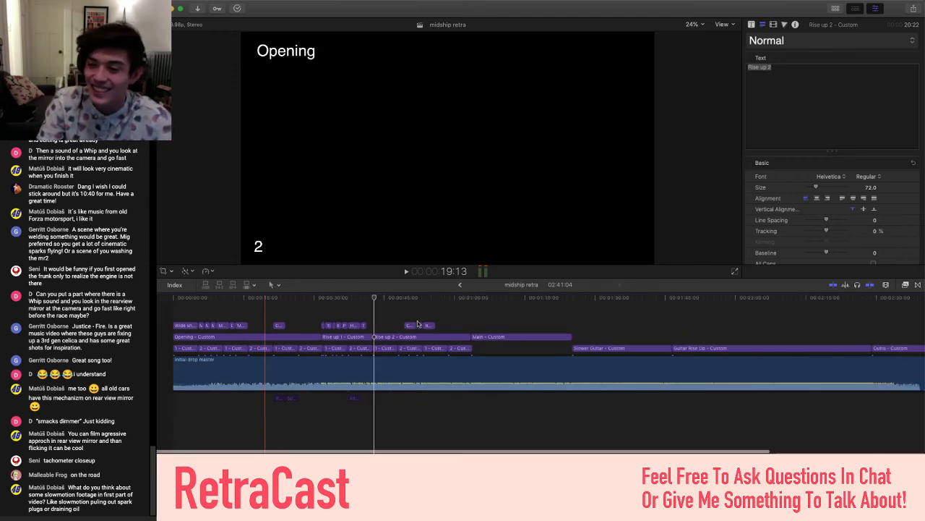
scroll(417, 323, down, 2)
scroll(417, 323, up, 4)
scroll(417, 323, down, 2)
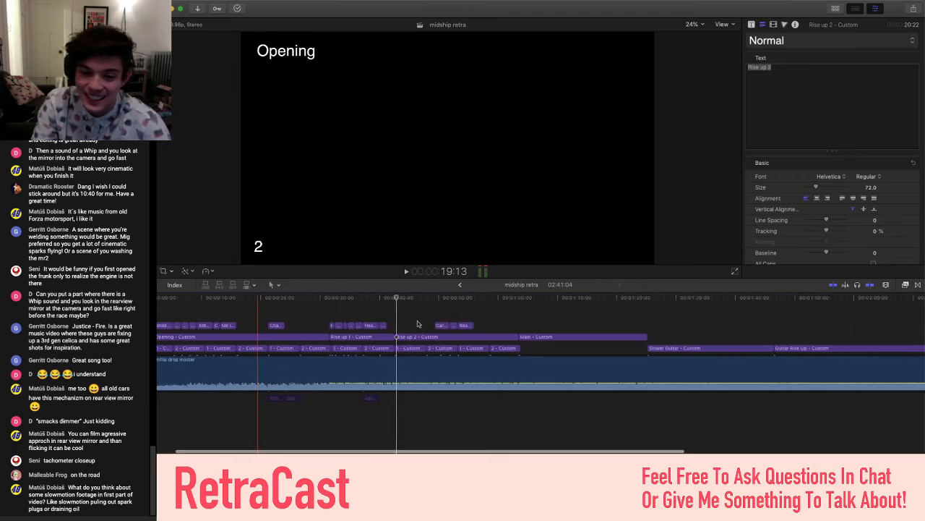
scroll(417, 323, down, 1)
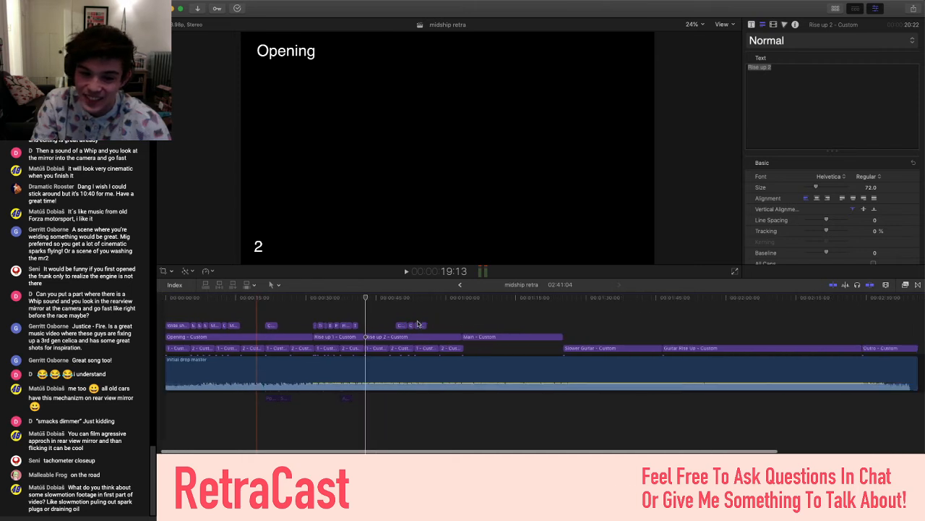
scroll(418, 323, left, 2)
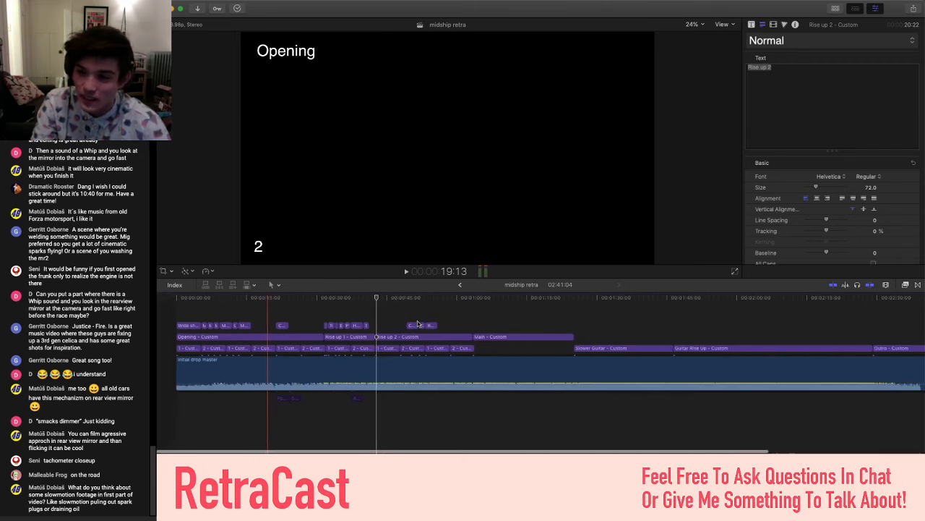
scroll(417, 323, right, 1)
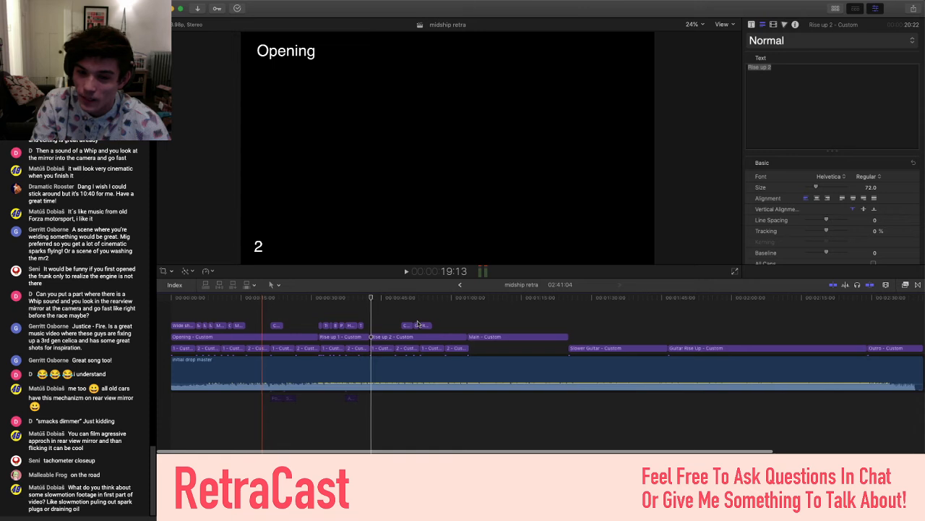
scroll(417, 323, right, 2)
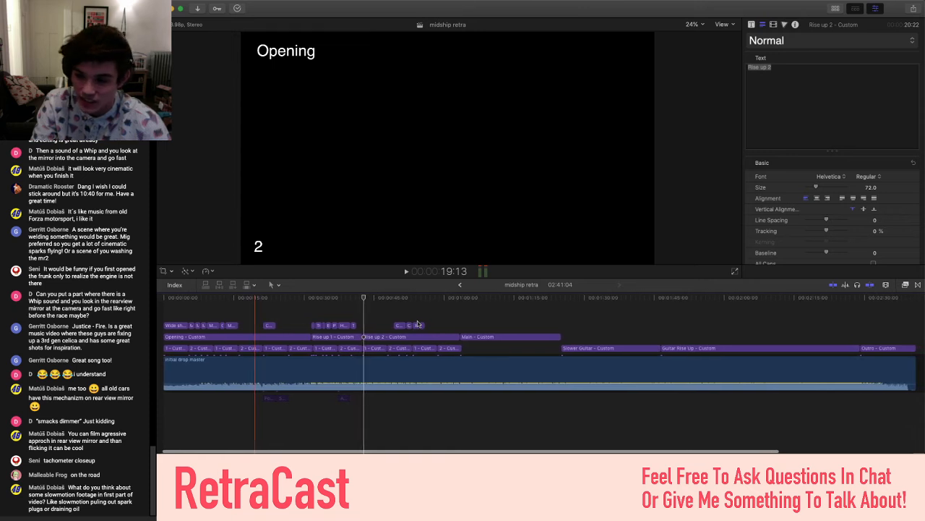
scroll(417, 324, left, 3)
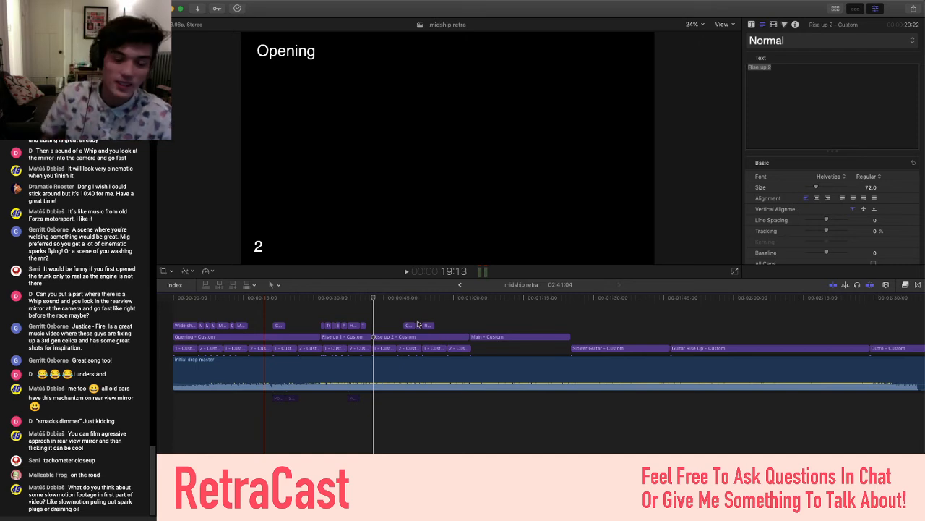
scroll(417, 323, right, 5)
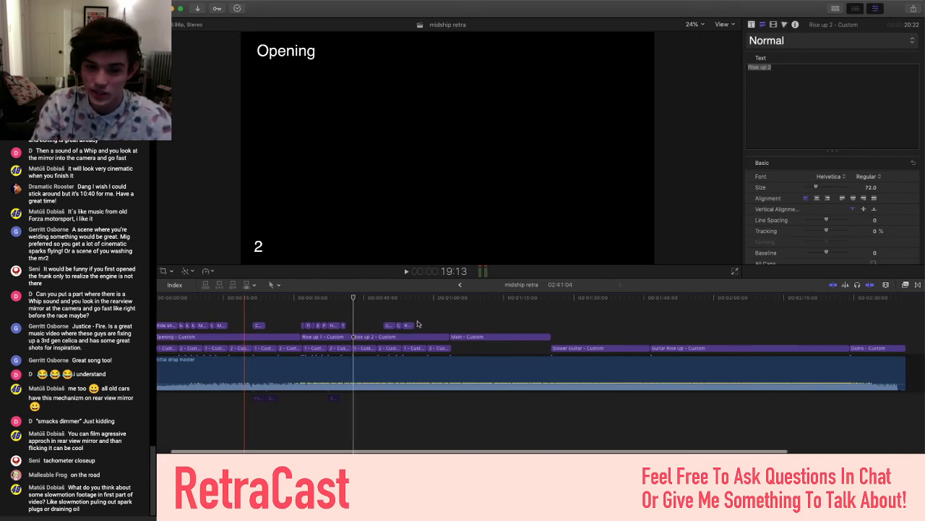
scroll(417, 323, left, 1)
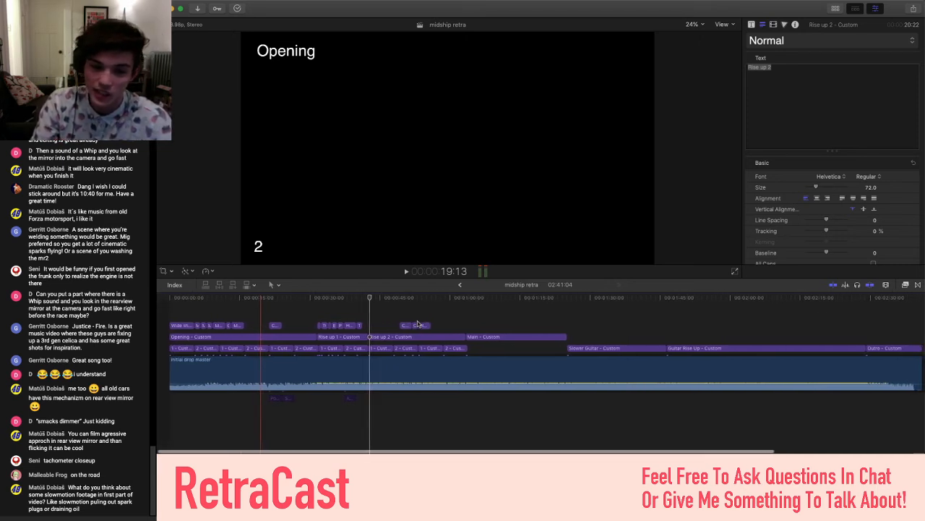
scroll(417, 323, left, 5)
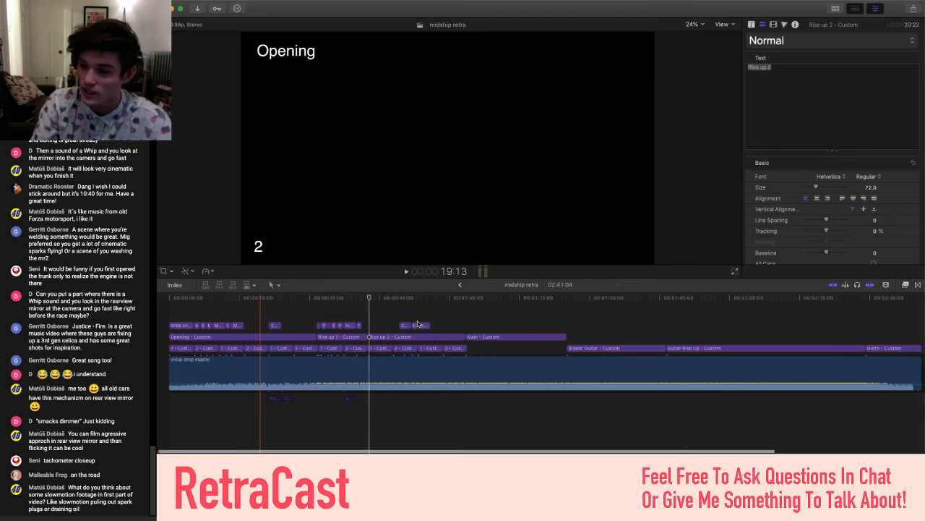
scroll(417, 323, left, 2)
scroll(417, 324, right, 1)
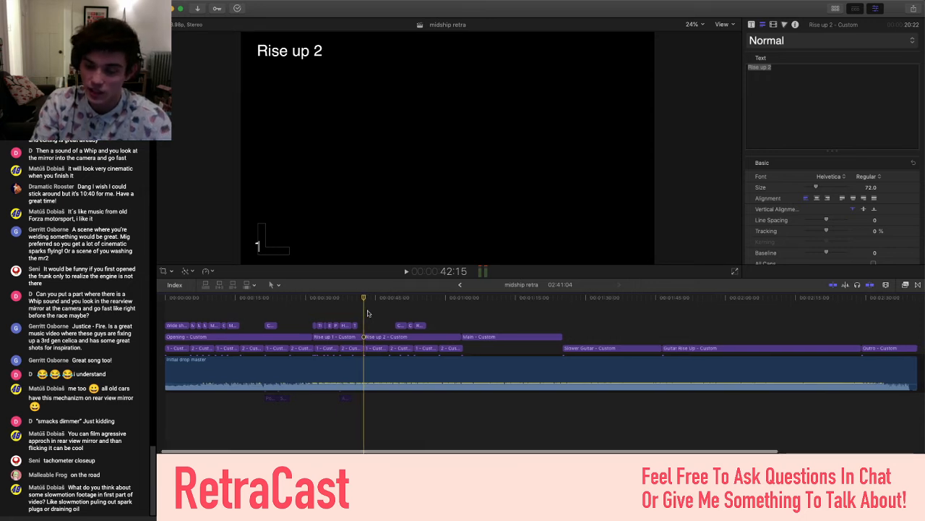
scroll(367, 313, right, 10)
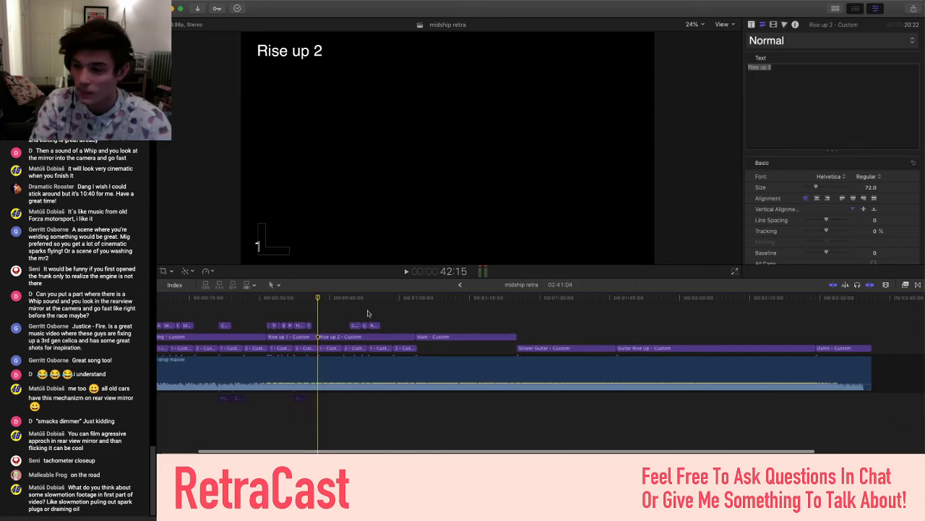
scroll(367, 313, left, 4)
scroll(367, 312, right, 9)
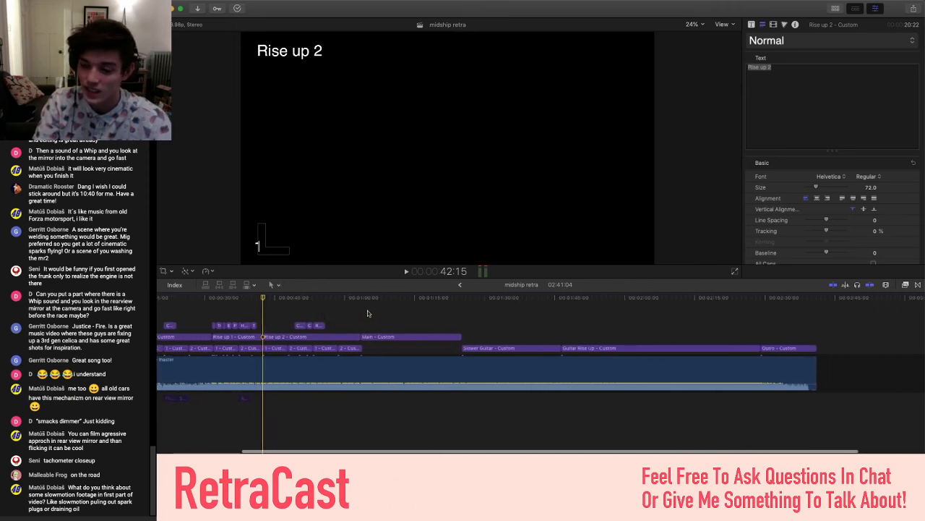
scroll(367, 313, right, 3)
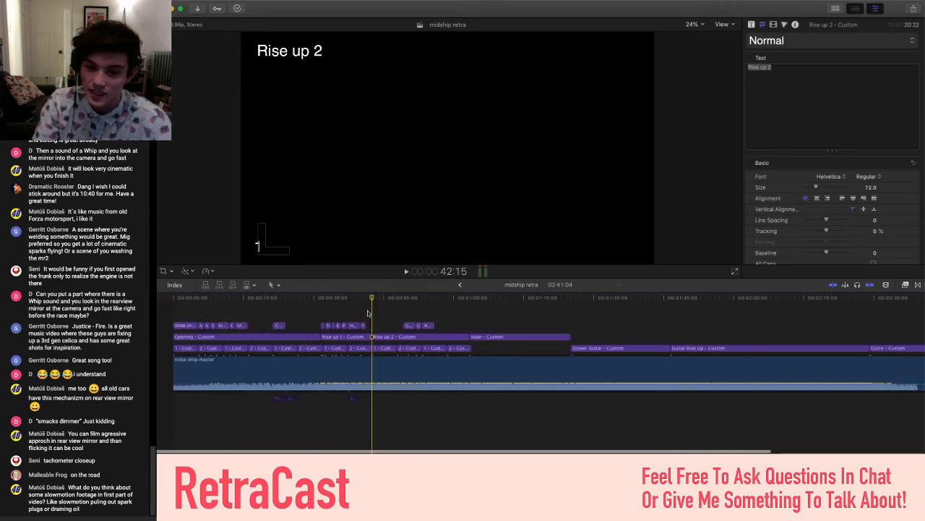
scroll(367, 313, left, 10)
scroll(367, 312, right, 4)
scroll(368, 312, left, 9)
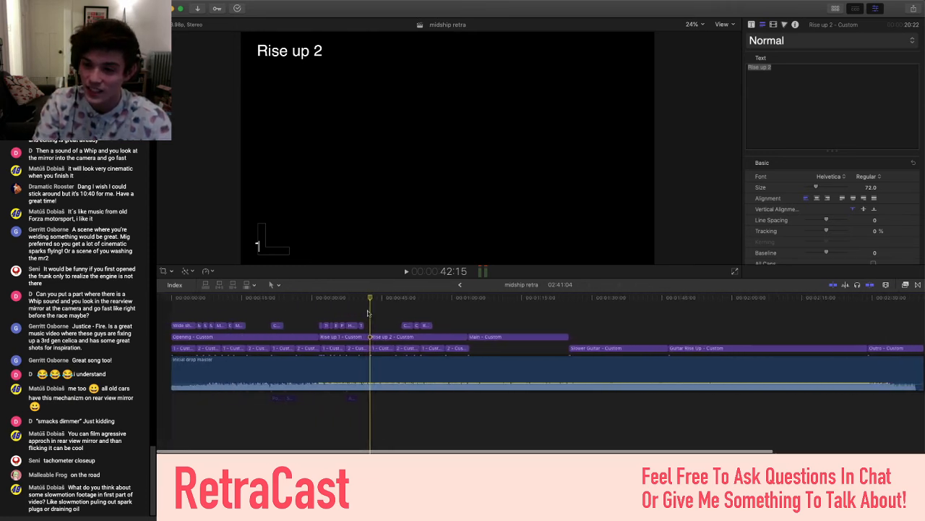
scroll(367, 312, left, 1)
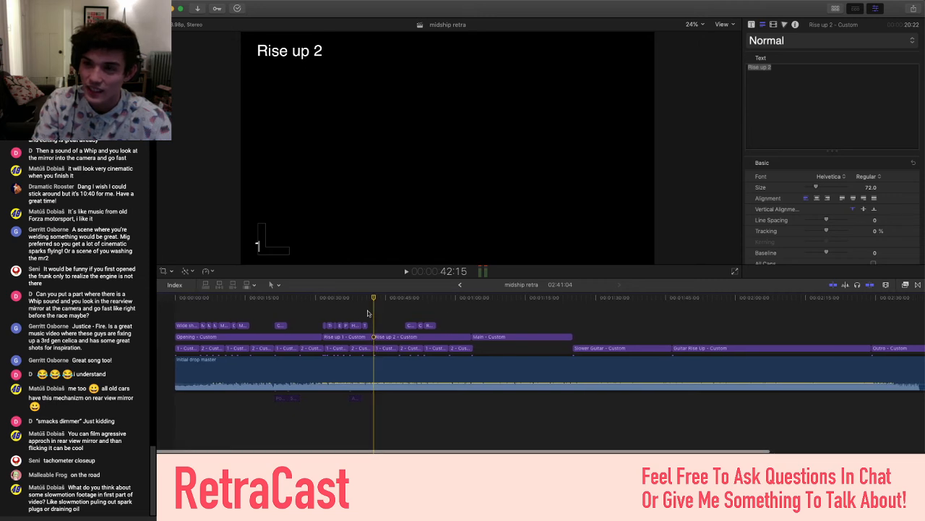
scroll(367, 313, right, 1)
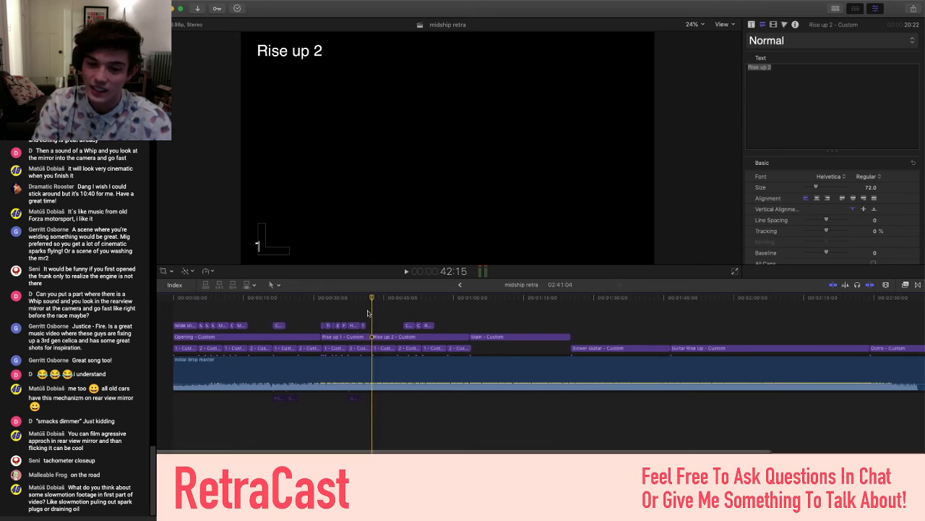
scroll(367, 313, left, 1)
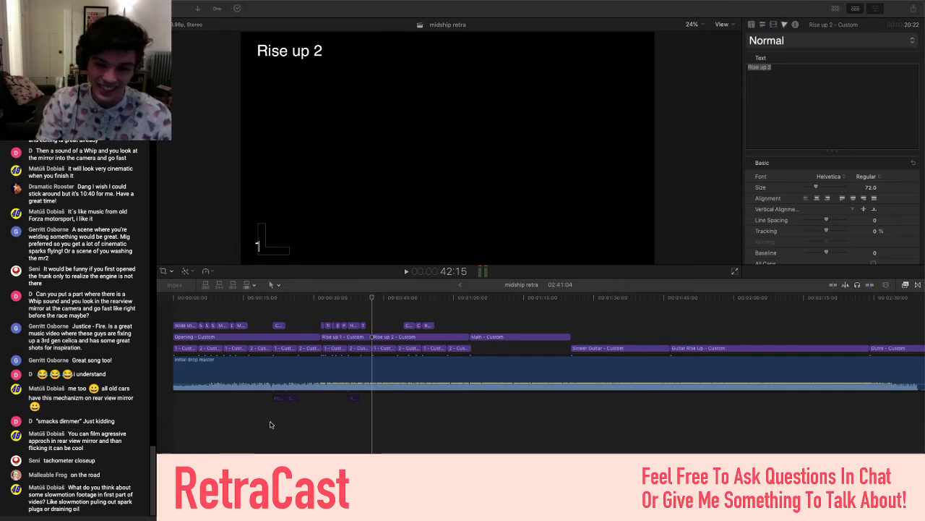
click(371, 311)
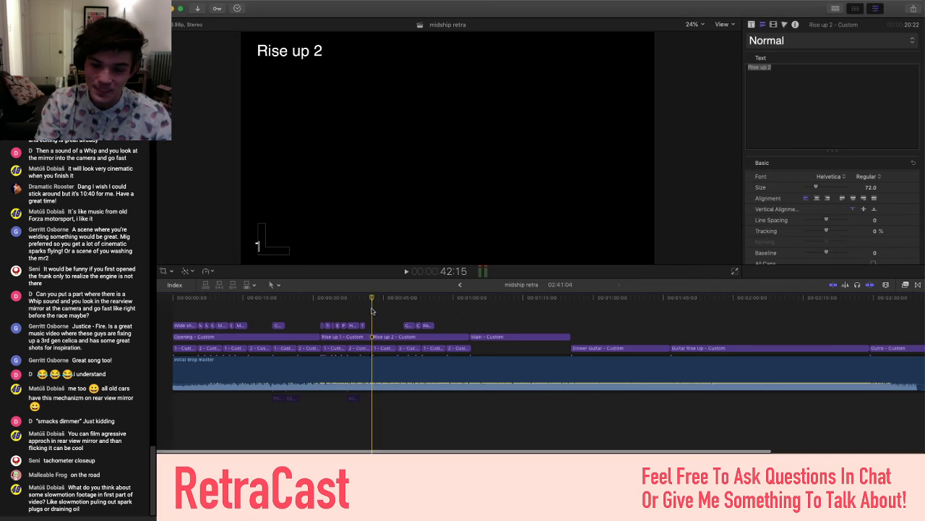
key(super+equal)
key(super+minus)
key(super+minus)
key(super+minus)
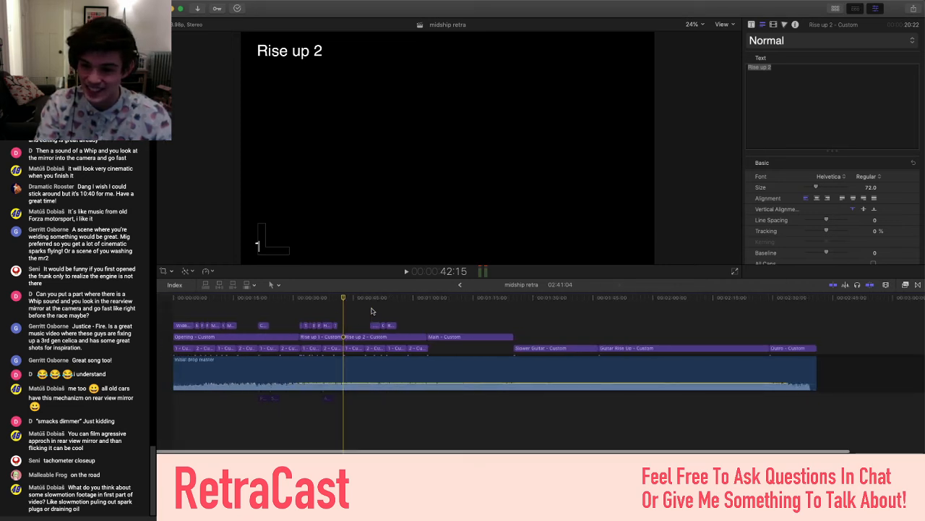
key(super+equal)
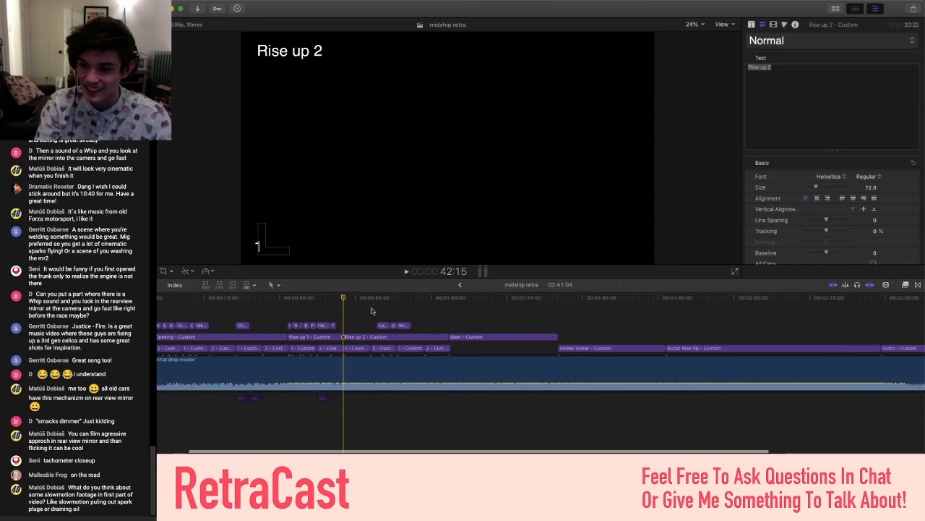
key(super+minus)
scroll(371, 311, left, 2)
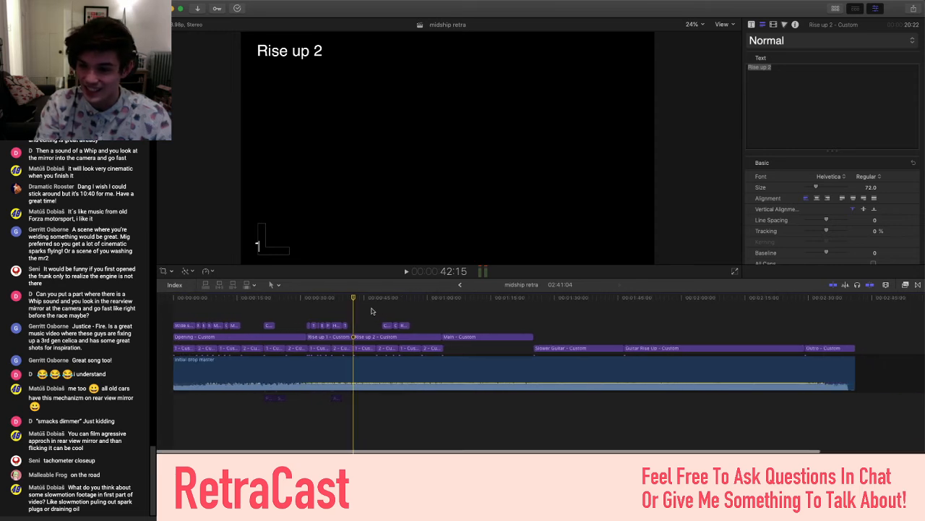
scroll(372, 311, left, 3)
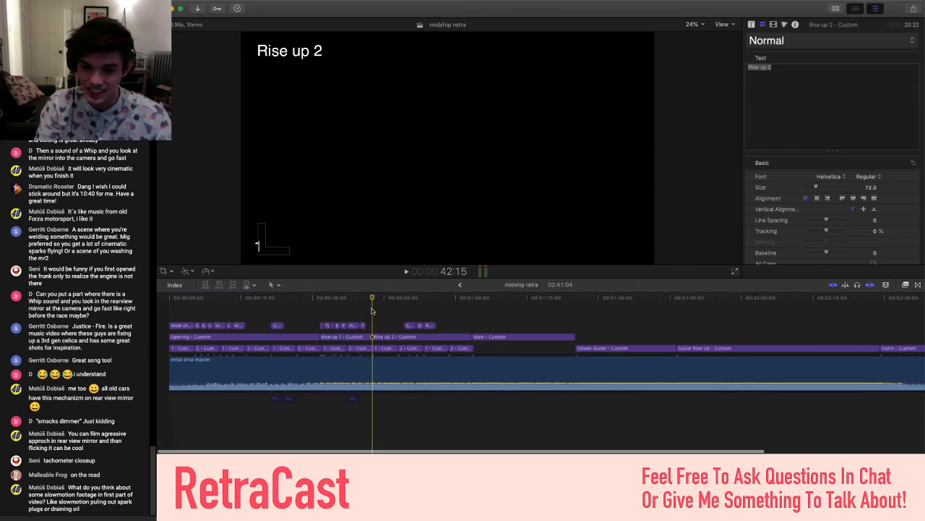
scroll(372, 311, right, 3)
scroll(372, 311, left, 4)
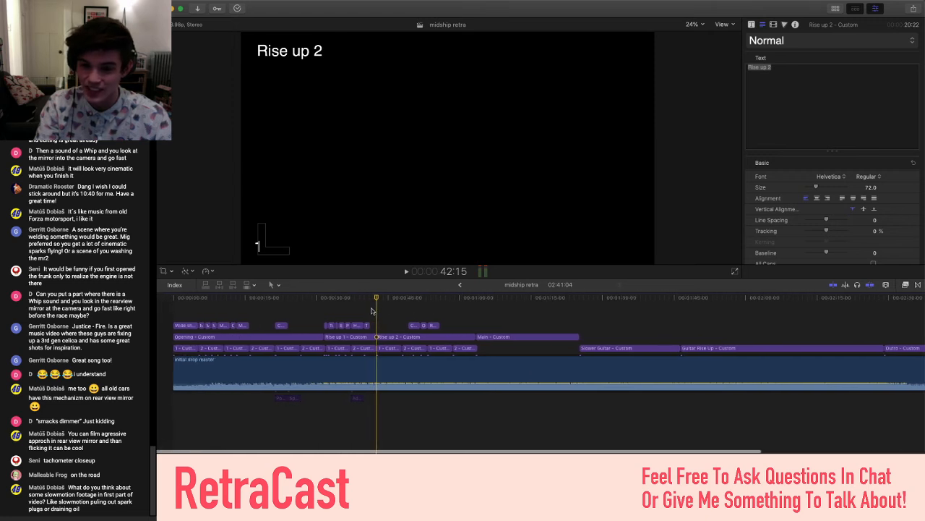
scroll(372, 311, right, 4)
scroll(371, 311, left, 3)
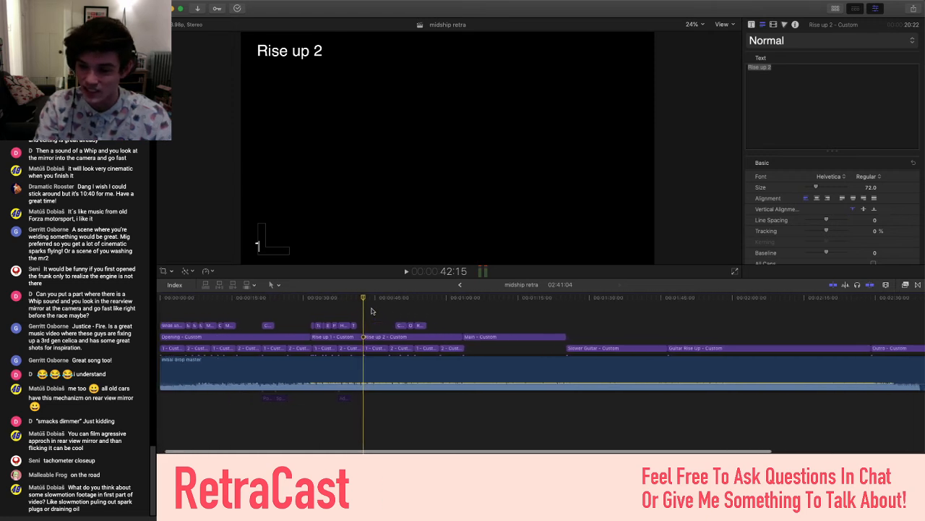
scroll(372, 310, left, 1)
scroll(371, 311, right, 2)
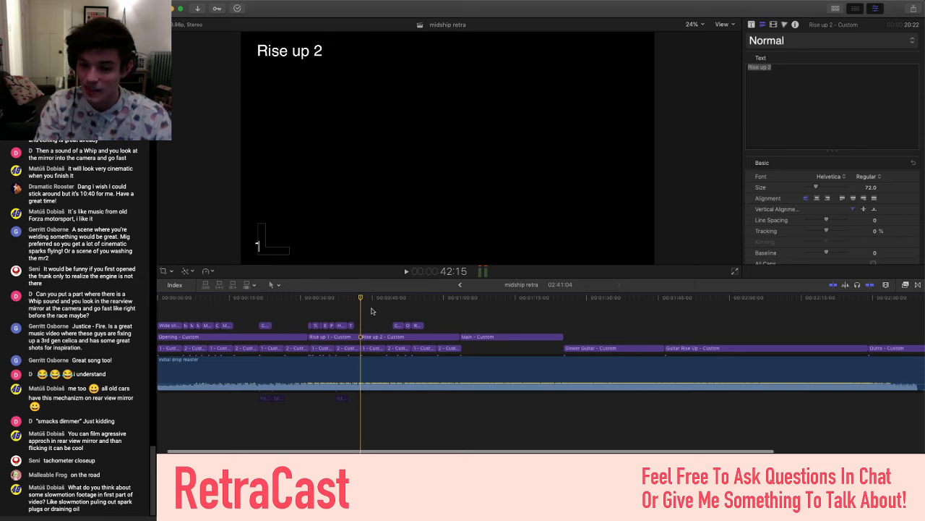
scroll(372, 310, right, 1)
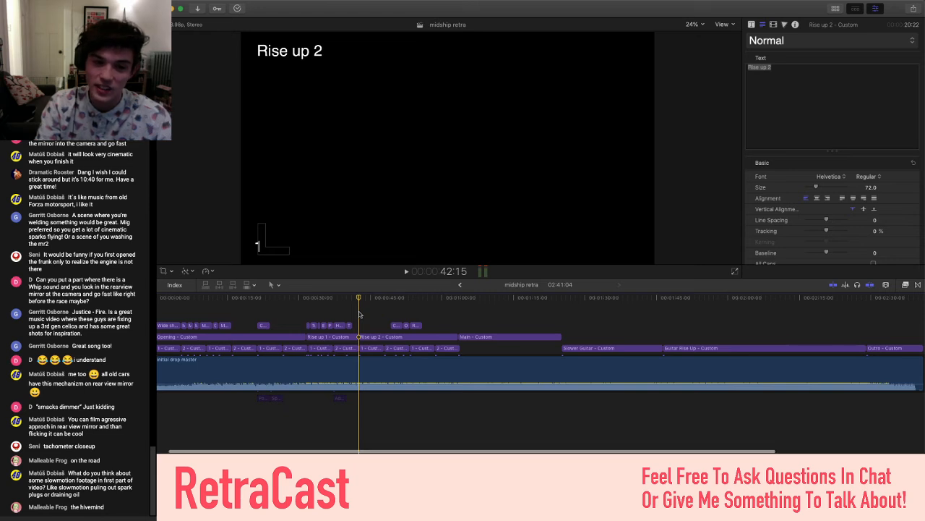
scroll(359, 313, right, 1)
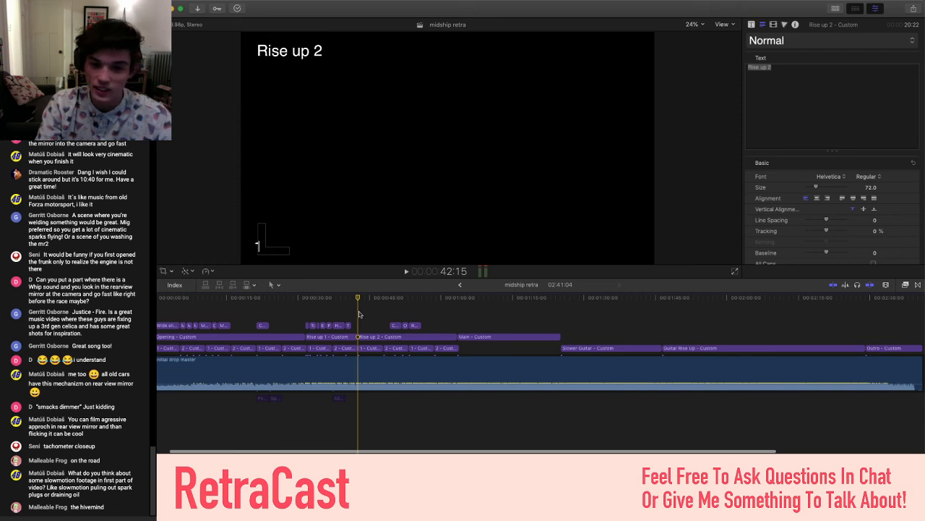
scroll(360, 314, right, 1)
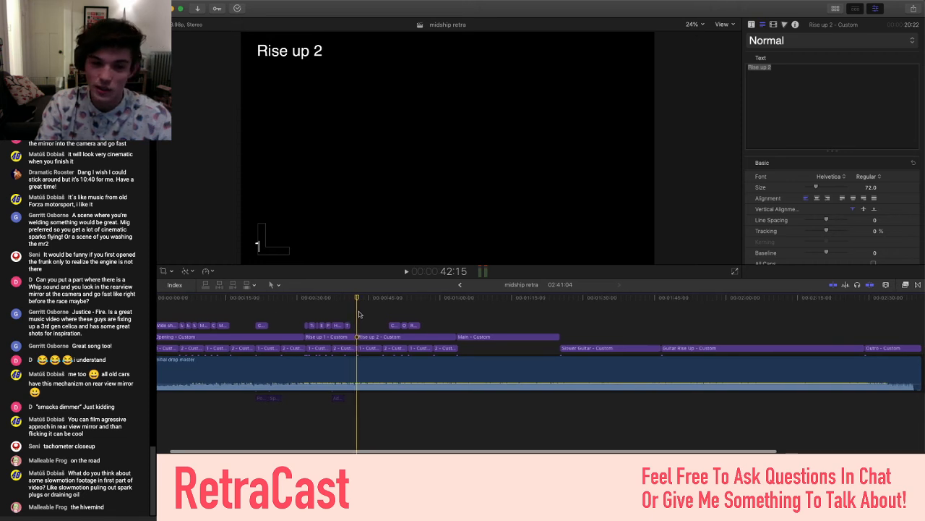
scroll(359, 314, right, 3)
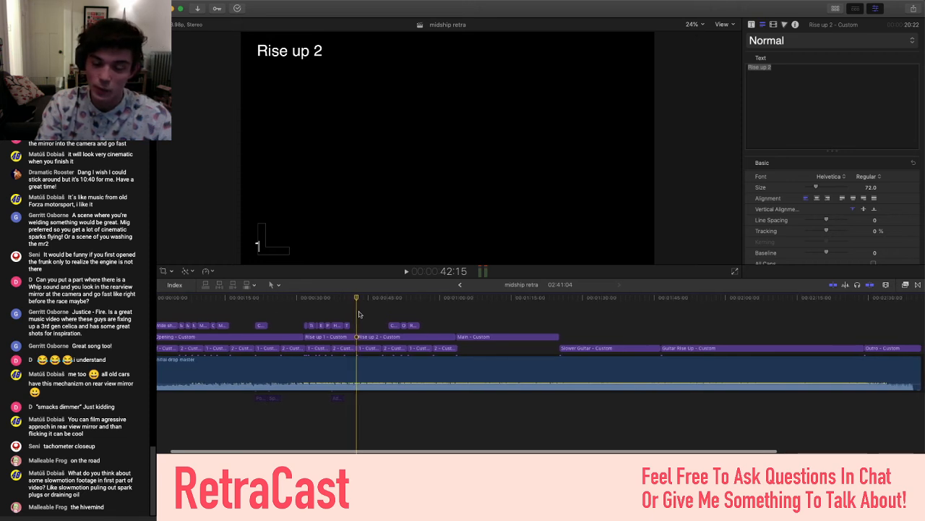
scroll(359, 314, left, 5)
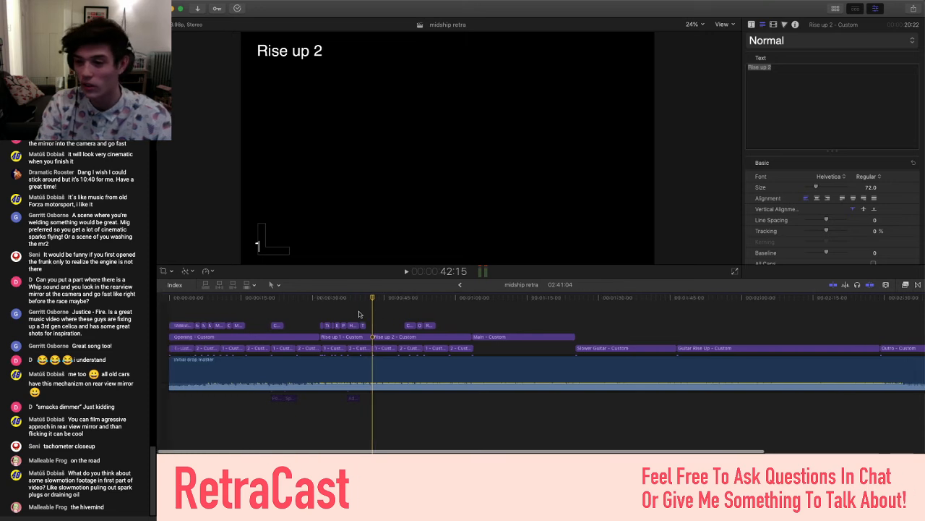
Review the Opening section's titles from "Wide shot of field" to "Me looking at MR2", then view the whole storyboard
click(173, 308)
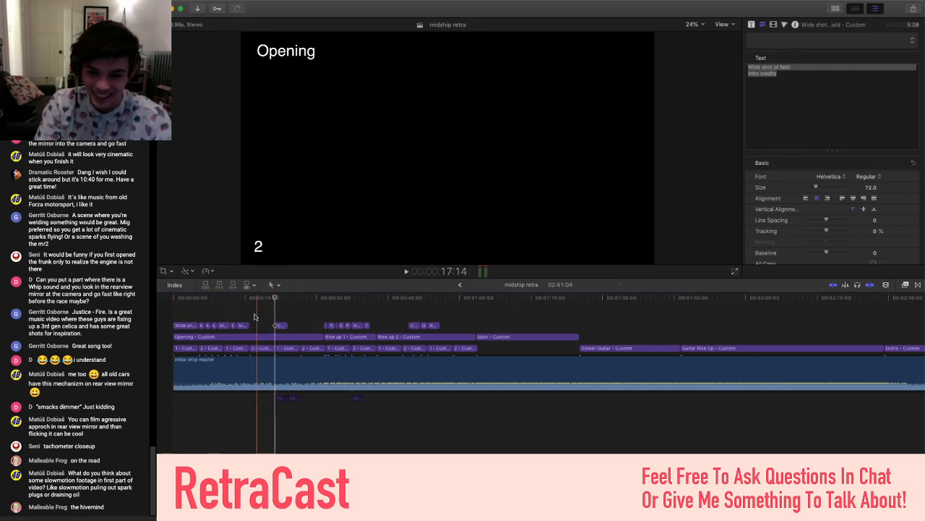
click(260, 337)
click(166, 308)
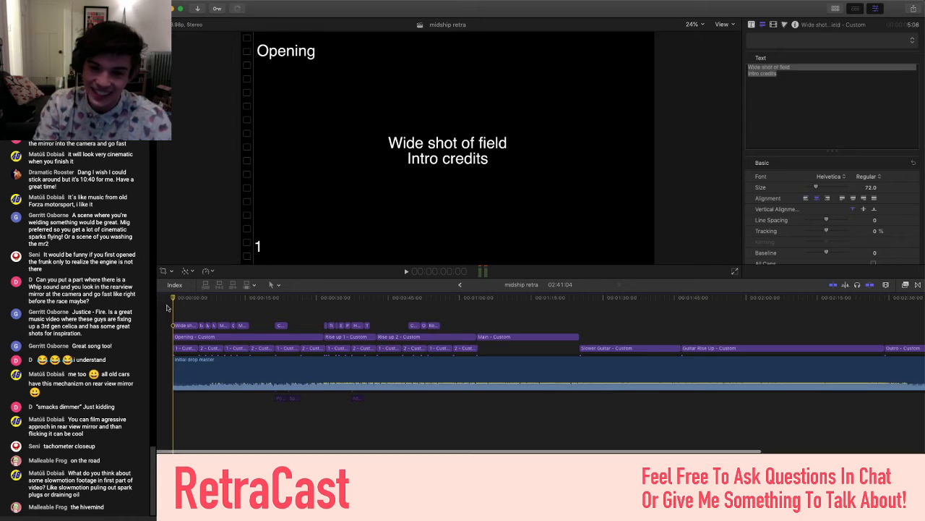
scroll(167, 308, up, 3)
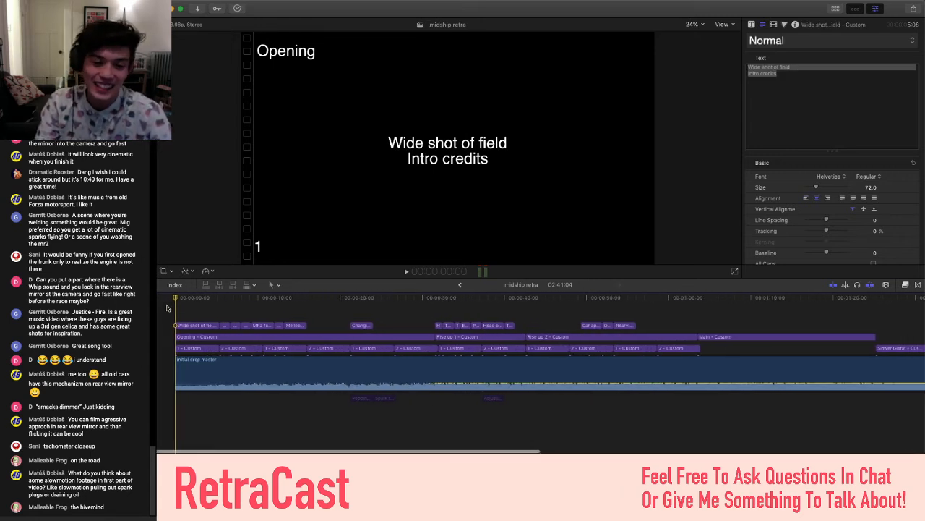
scroll(167, 308, left, 1)
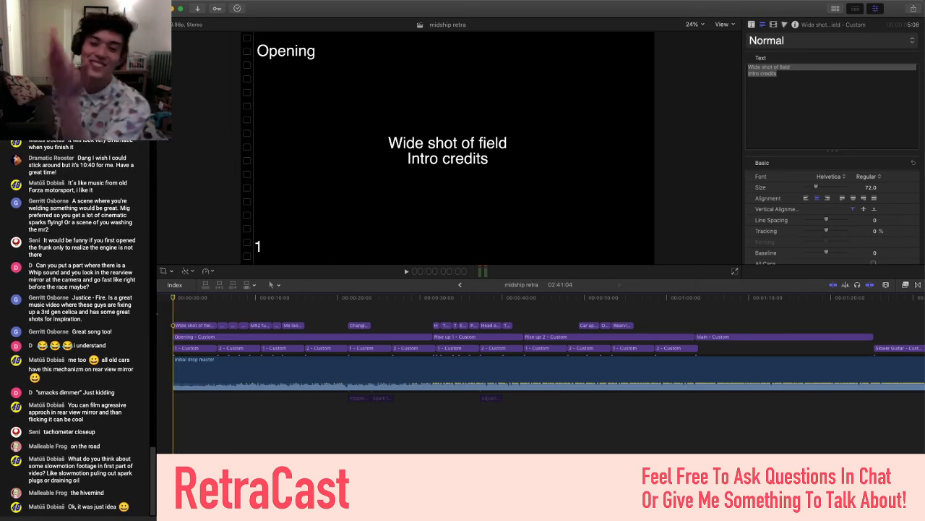
click(283, 311)
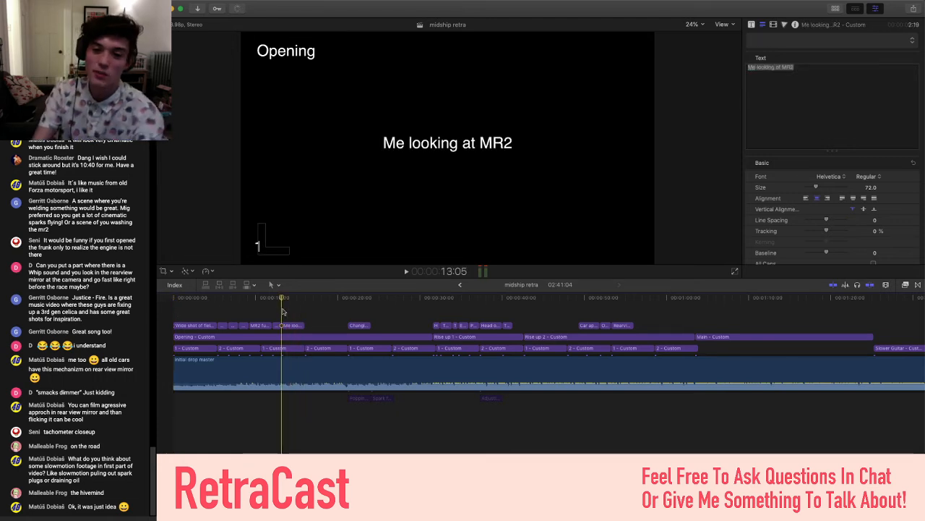
key(shift+z)
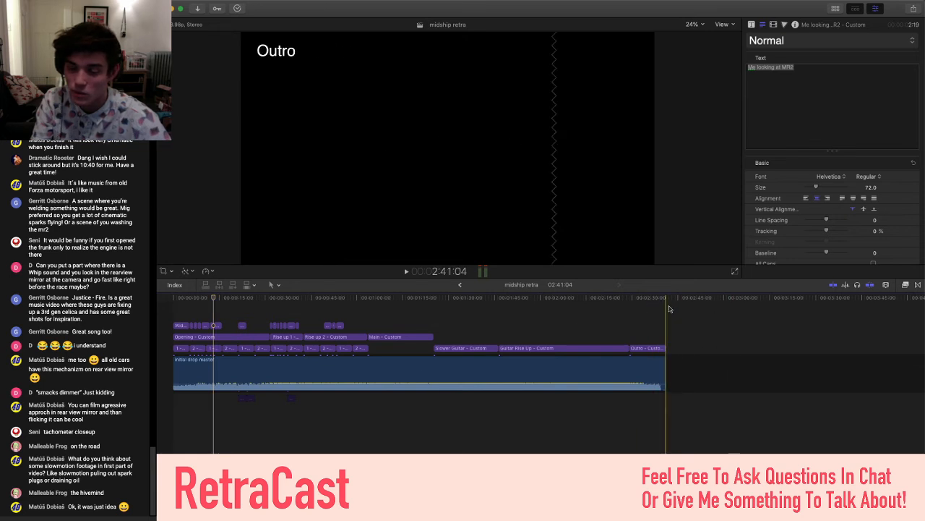
Play the song from the "MR2 full shot" title through the Opening up to Rise up 1, then stop playback
key(super+equal)
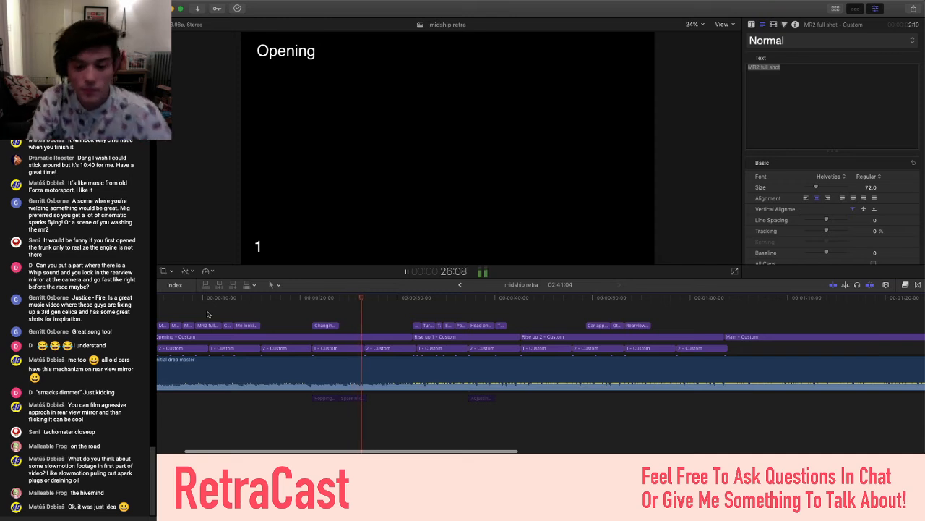
key(super+equal)
key(super+equal)
key(super+minus)
key(super+minus)
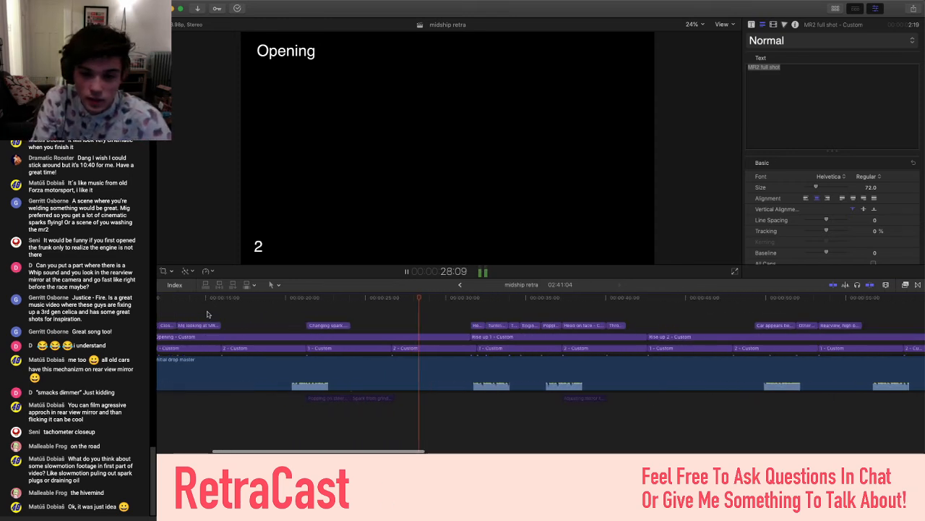
scroll(206, 314, left, 5)
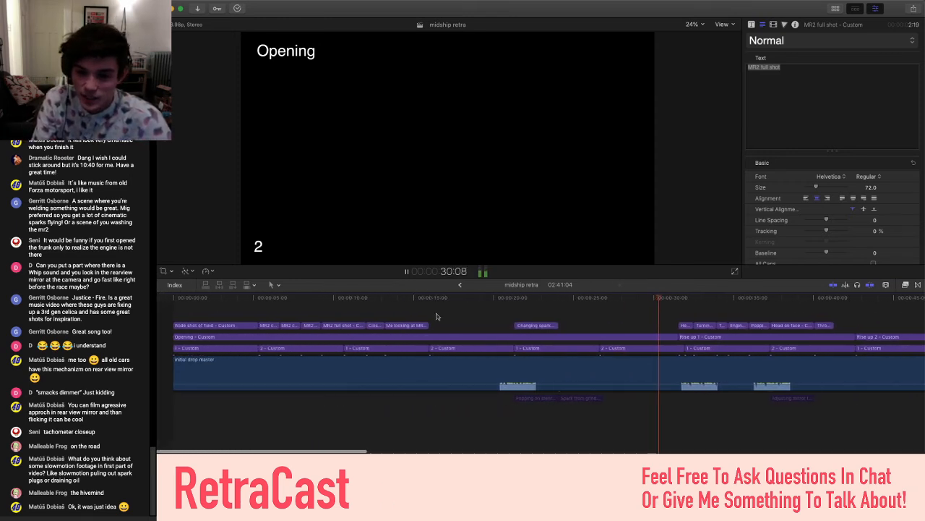
key(super+equal)
key(space)
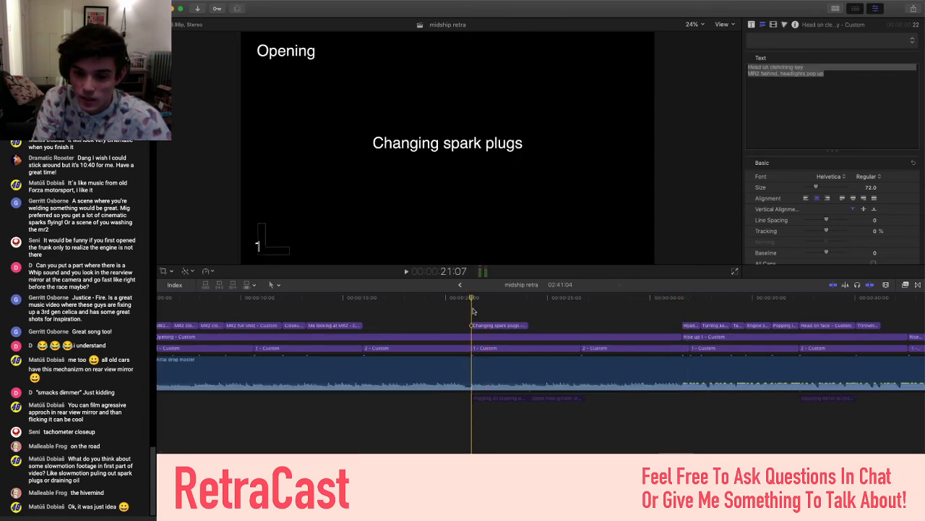
Play the Opening from the very start of the timeline until just past the "Me looking at MR2" title
click(473, 324)
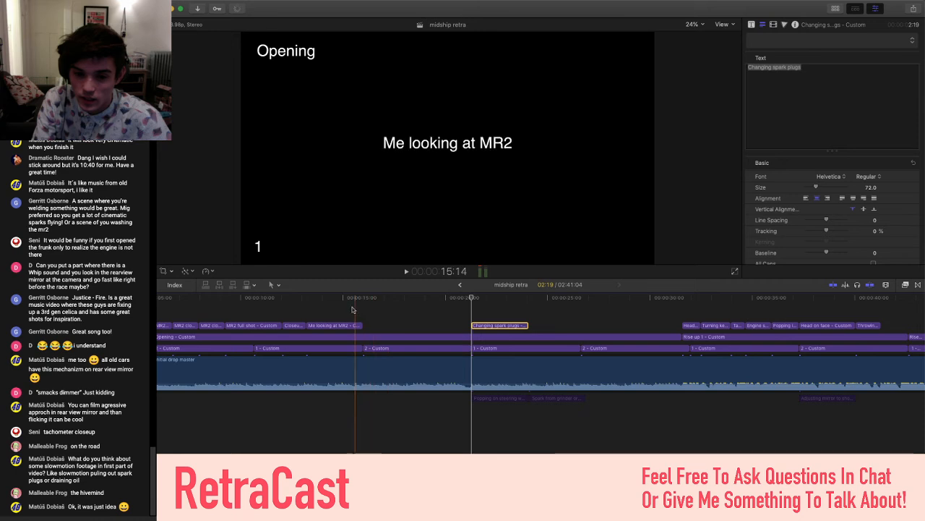
scroll(325, 311, left, 5)
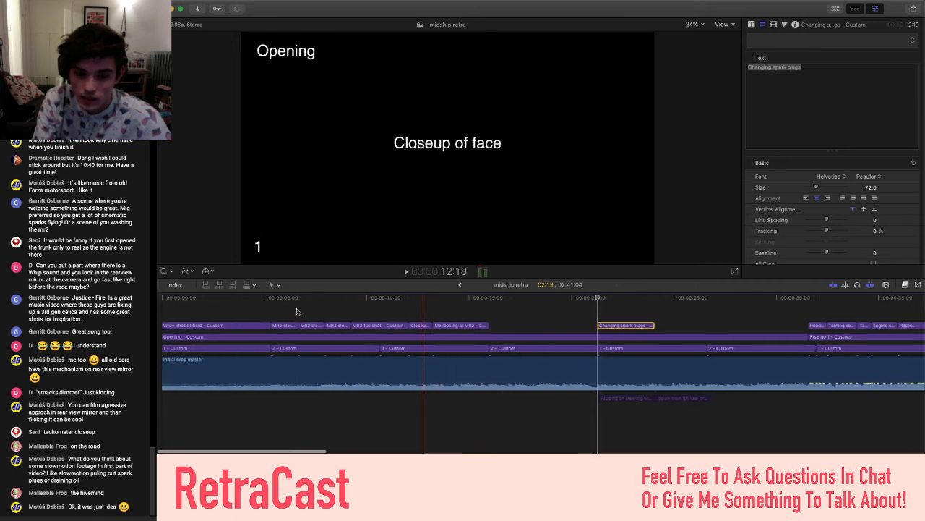
scroll(170, 313, right, 2)
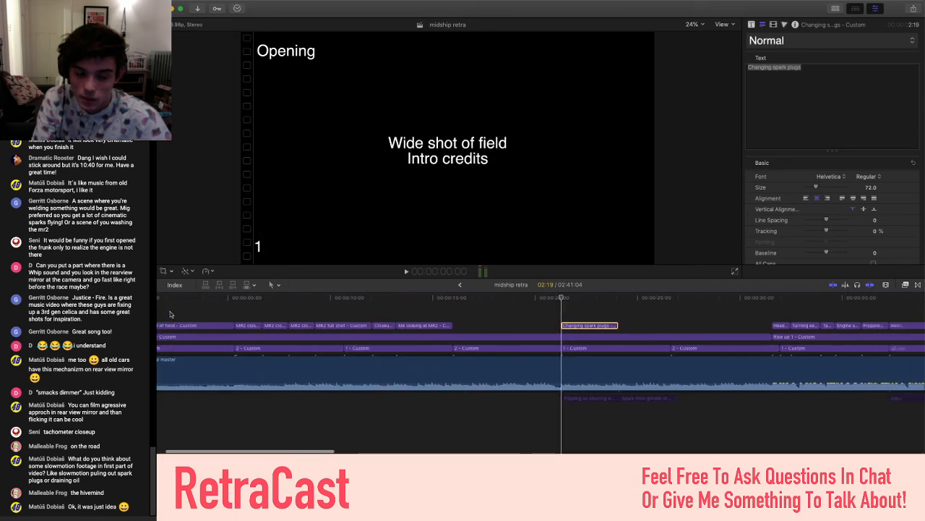
scroll(171, 314, left, 2)
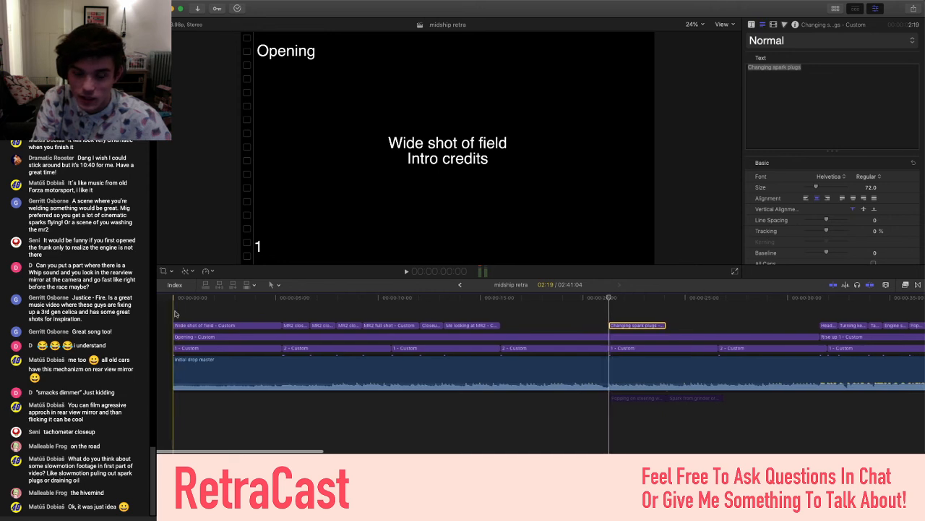
key(space)
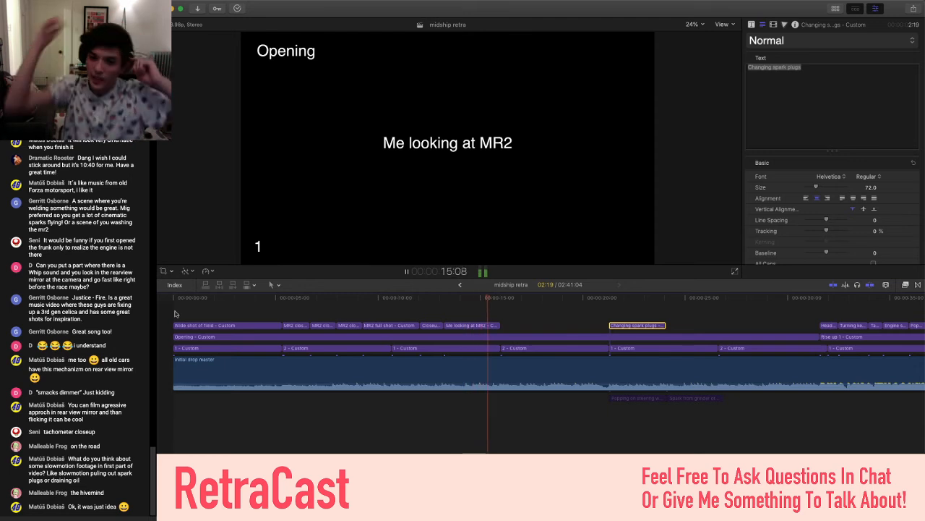
key(space)
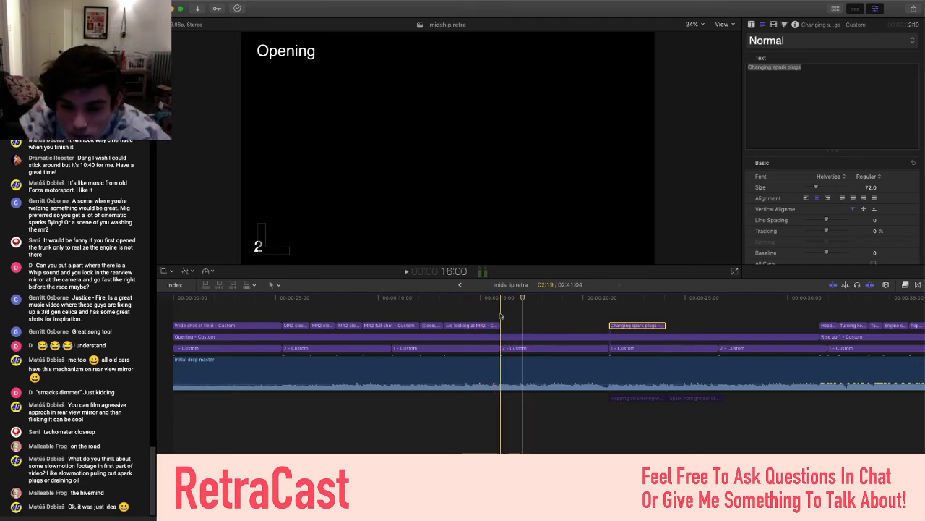
Examine the gap after "Me looking at MR2" and replay the song from the "Closeup of face" title into it
click(500, 313)
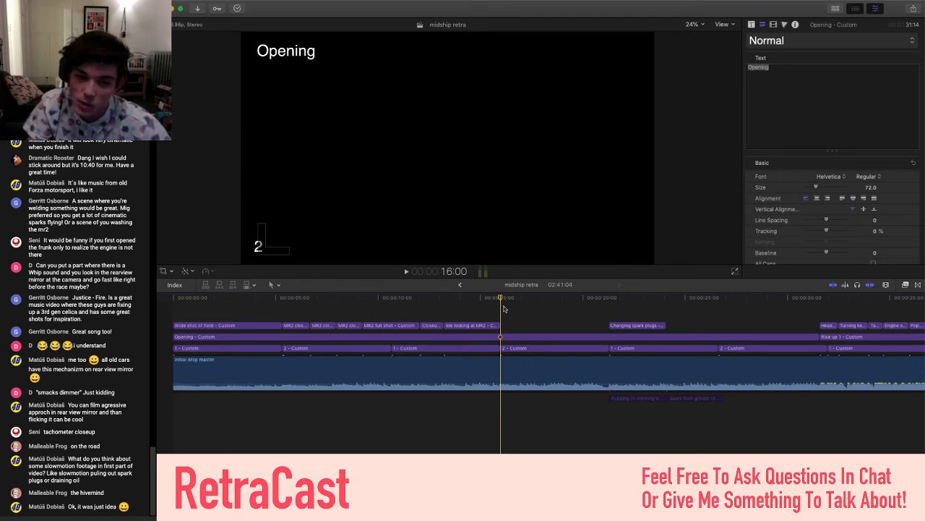
scroll(505, 308, up, 3)
scroll(505, 309, down, 1)
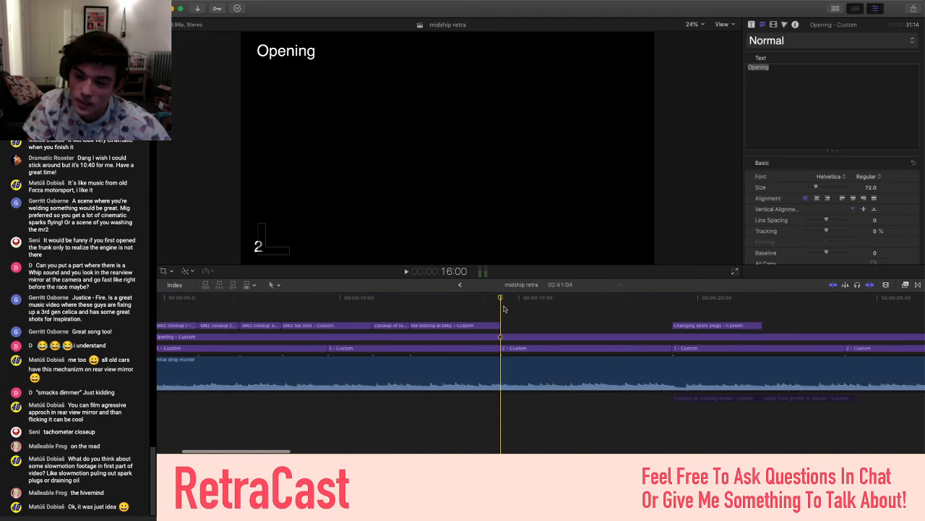
scroll(505, 309, down, 3)
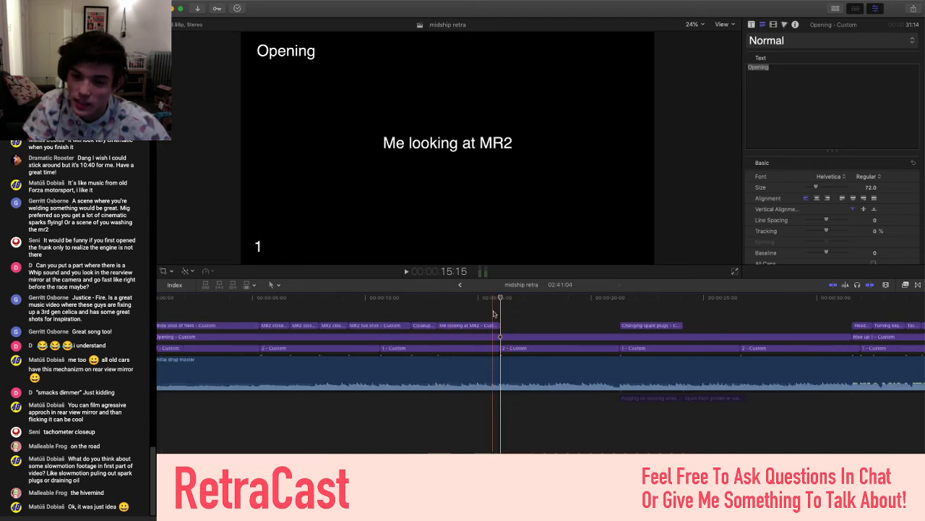
key(space)
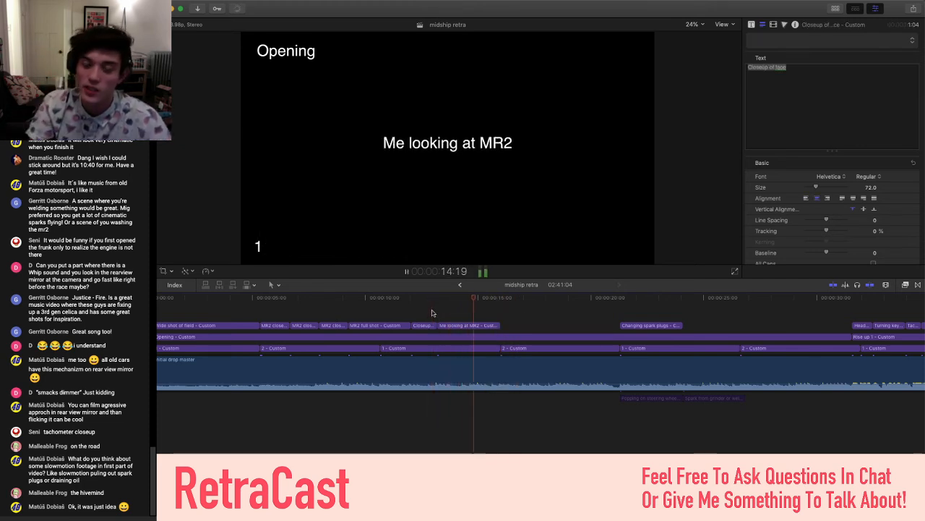
key(space)
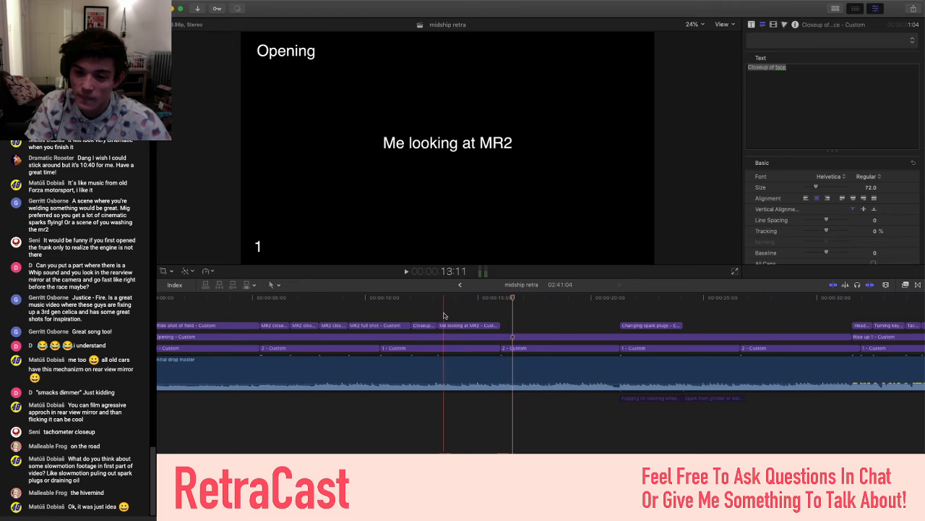
Place a copy of the "Me looking at MR2" title directly after the original, at 16:00 in the Opening
click(501, 312)
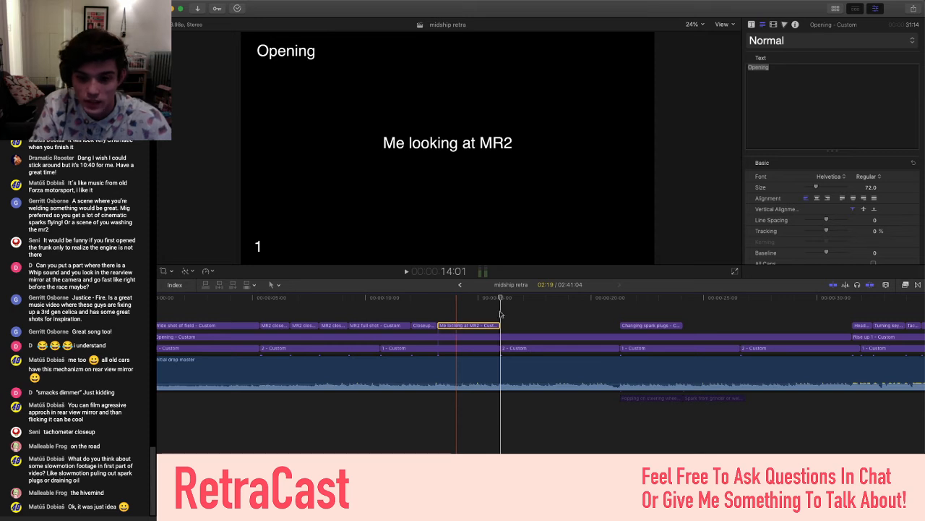
click(499, 312)
key(super+v)
click(508, 314)
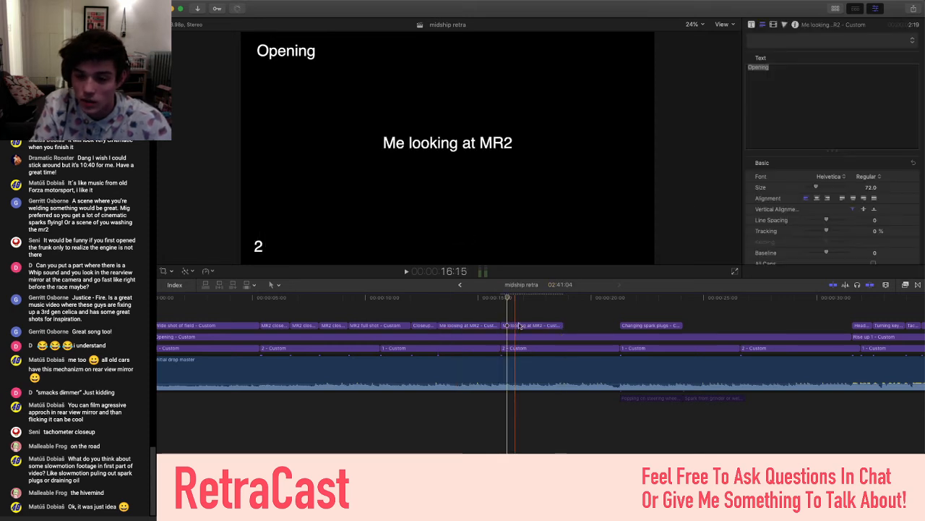
Replace the text of the copied "Me looking at MR2" title at 16:00 with "Wide head on shot of car in garage"
click(518, 326)
click(849, 96)
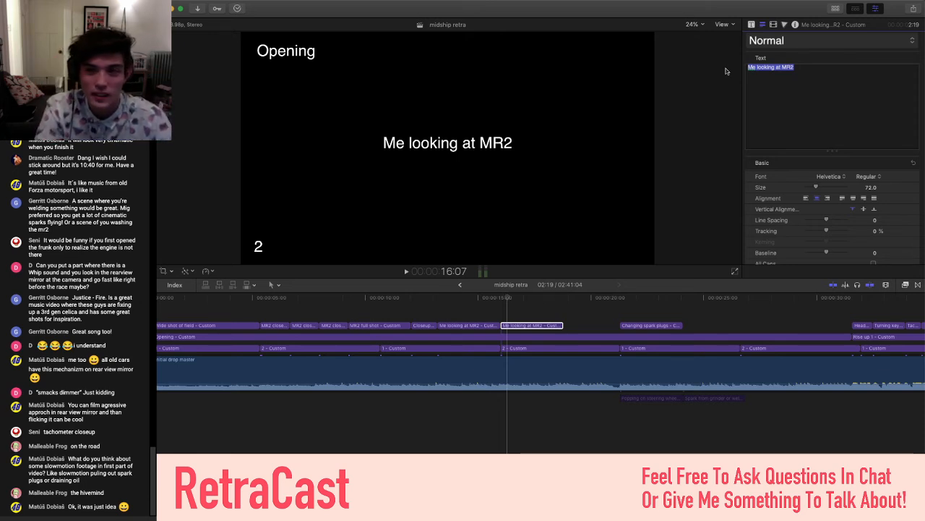
text(Wide hea)
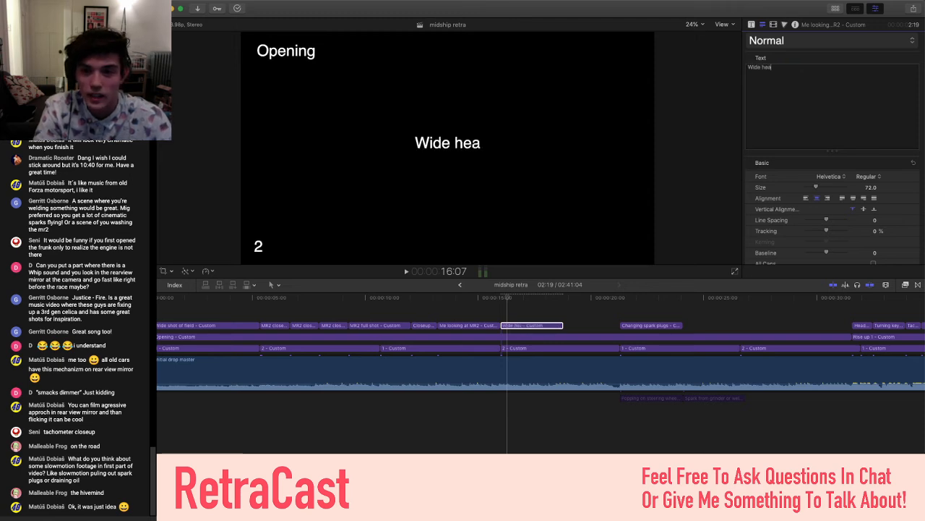
text(d on shot)
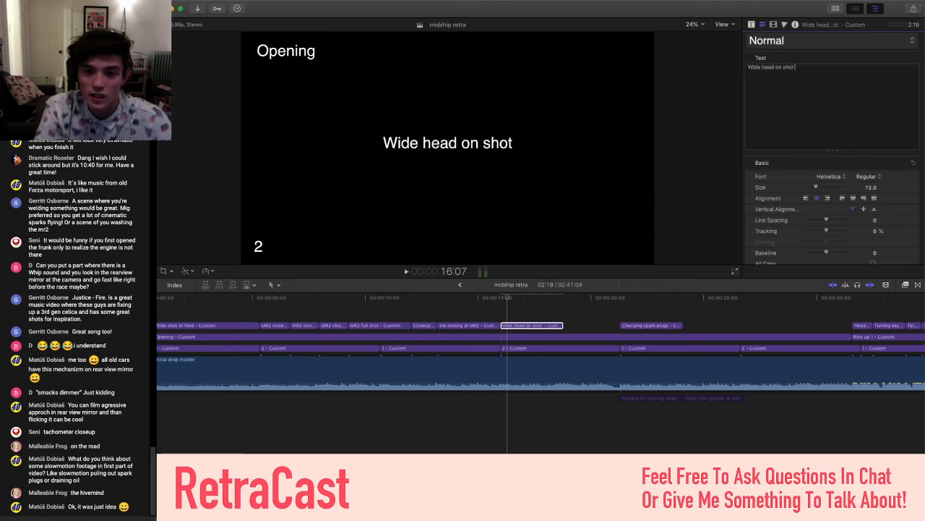
key(BackSpace)
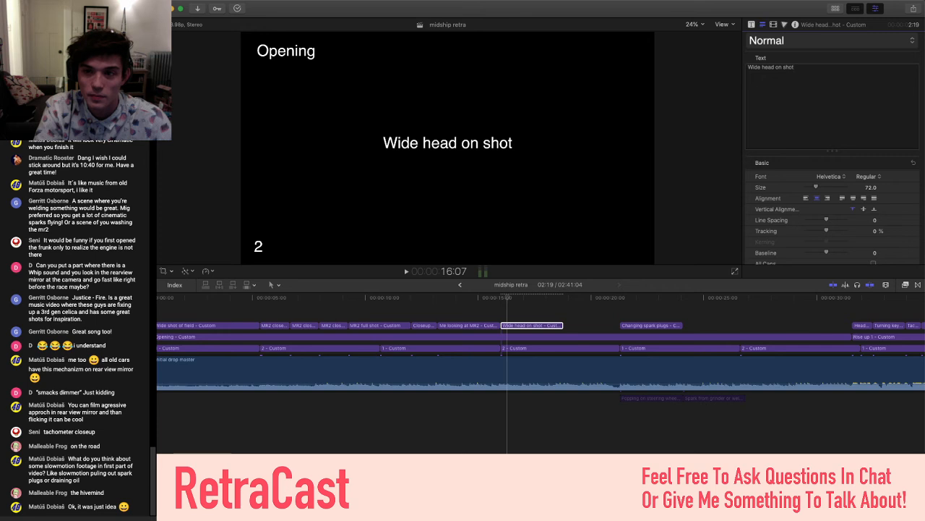
text(of car in ag)
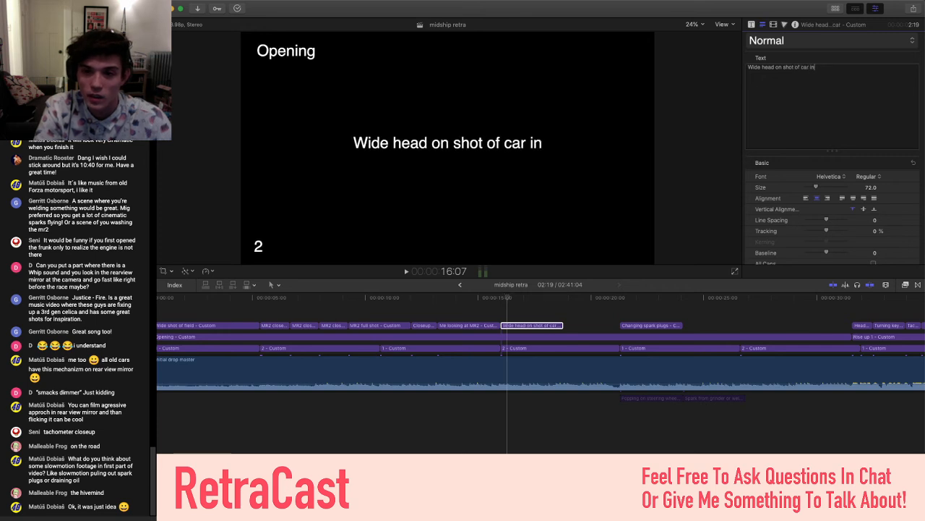
key(BackSpace)
key(BackSpace)
text(garage)
Add a second line reading "Jacking it up" to the garage shot title
key(Return)
text(jacking)
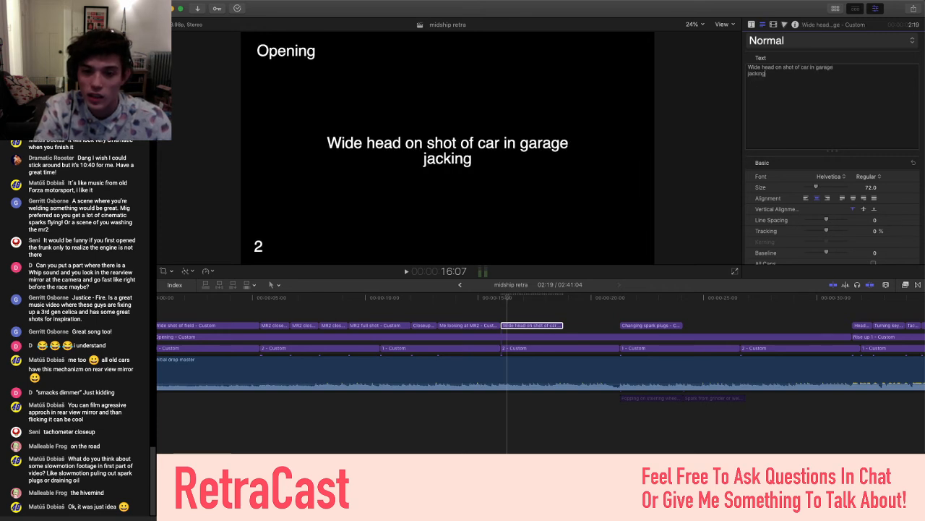
key(alt+BackSpace)
text(Jacking it up)
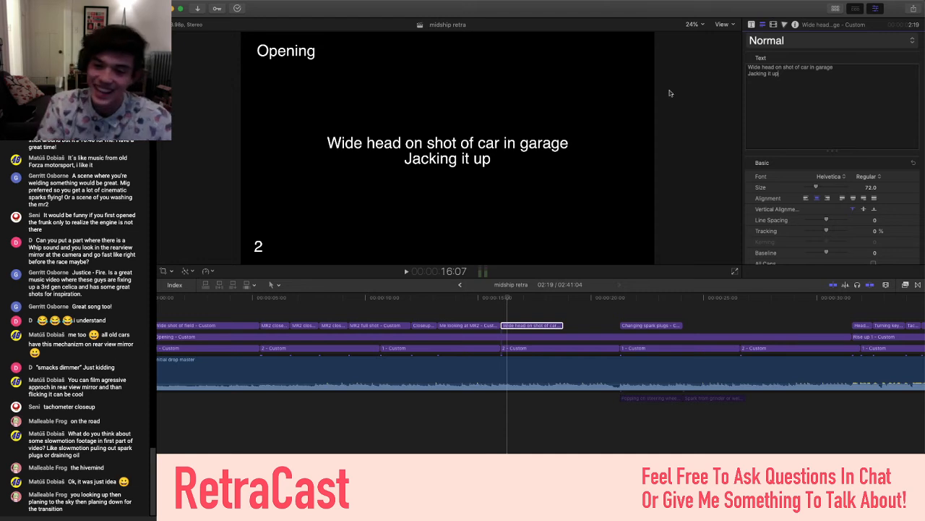
Examine how the garage shot title sits among the Opening's titles and the rest of the song
key(super+minus)
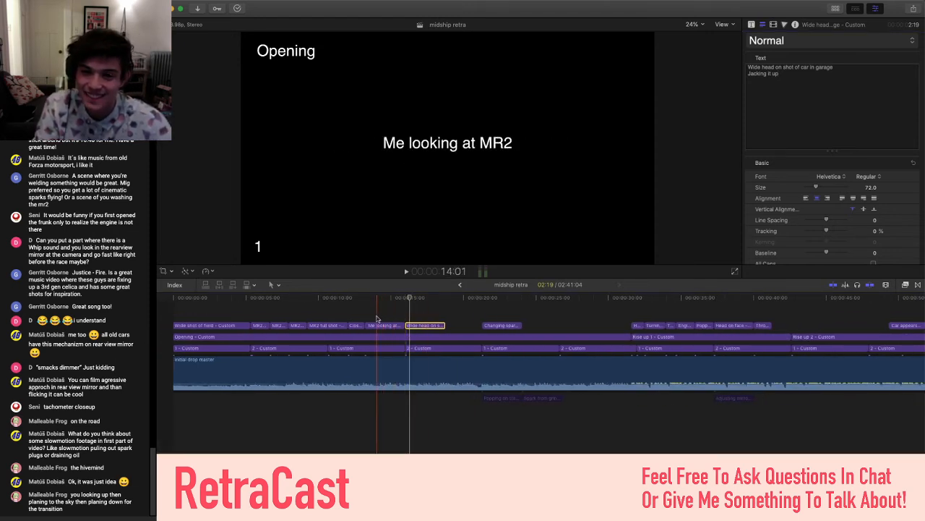
key(super+equal)
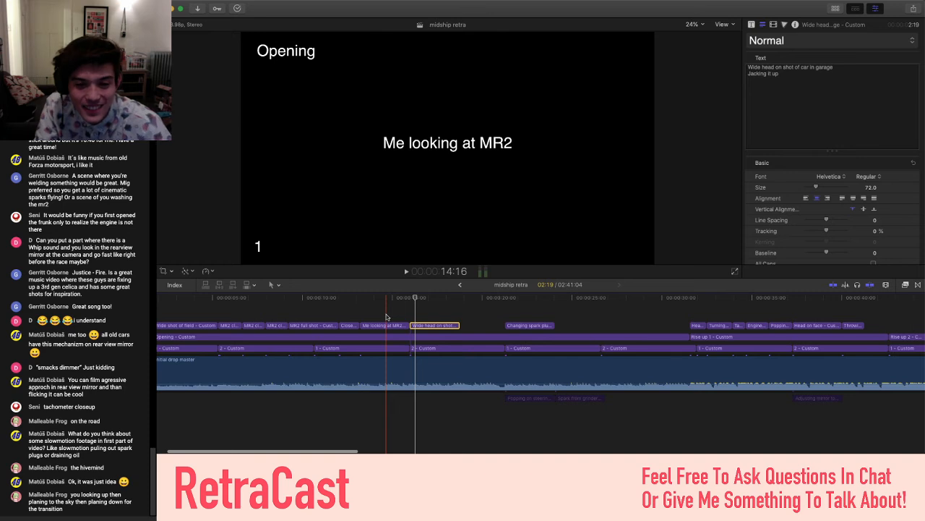
key(super+equal)
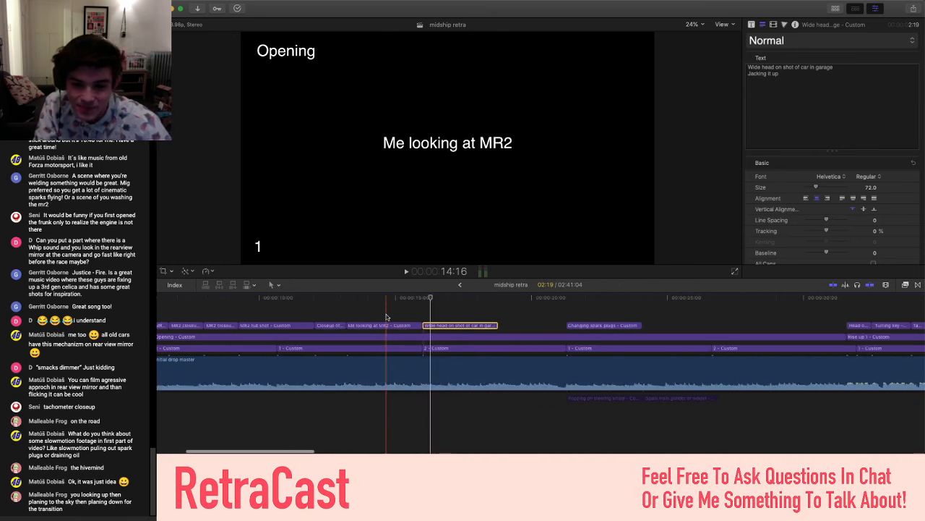
key(super+minus)
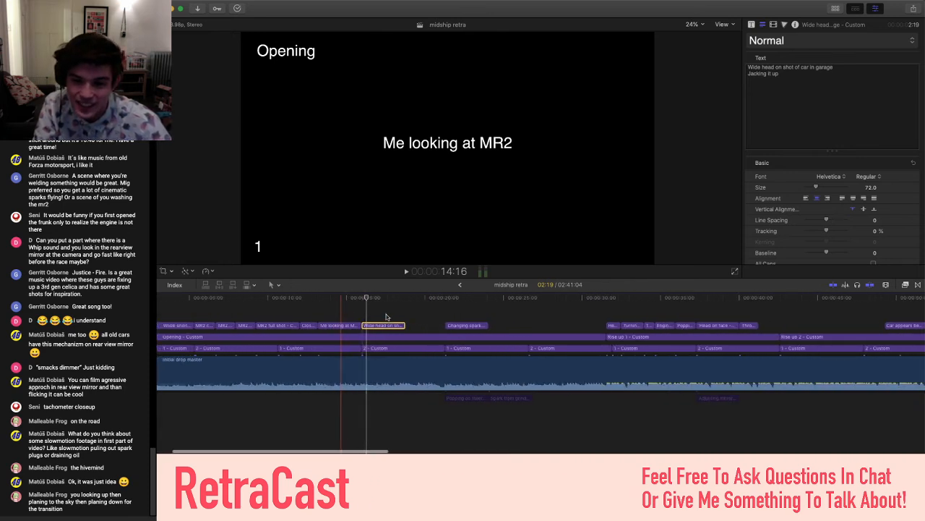
scroll(386, 317, right, 15)
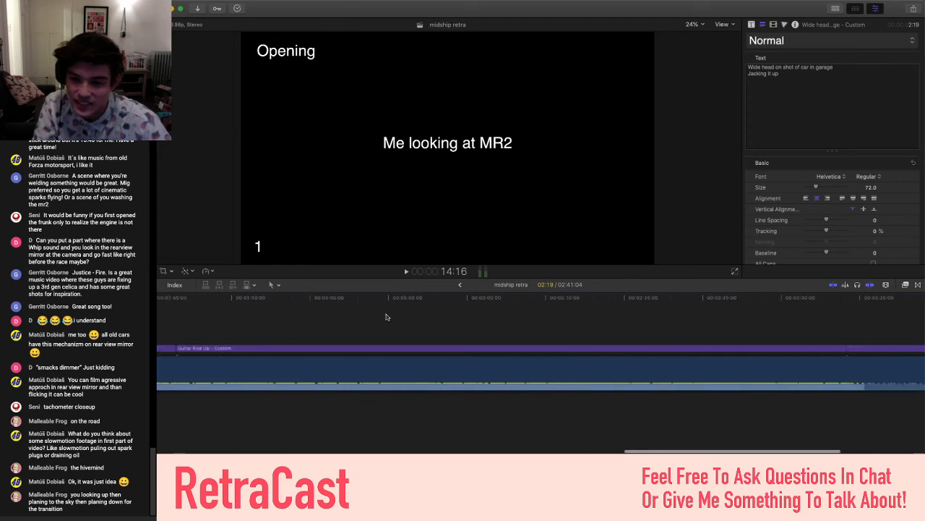
scroll(386, 316, left, 15)
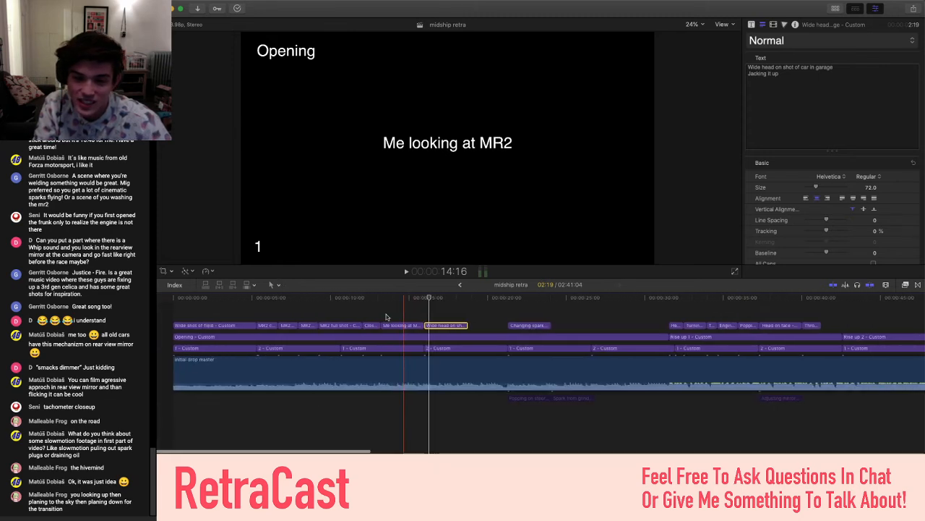
scroll(386, 317, up, 1)
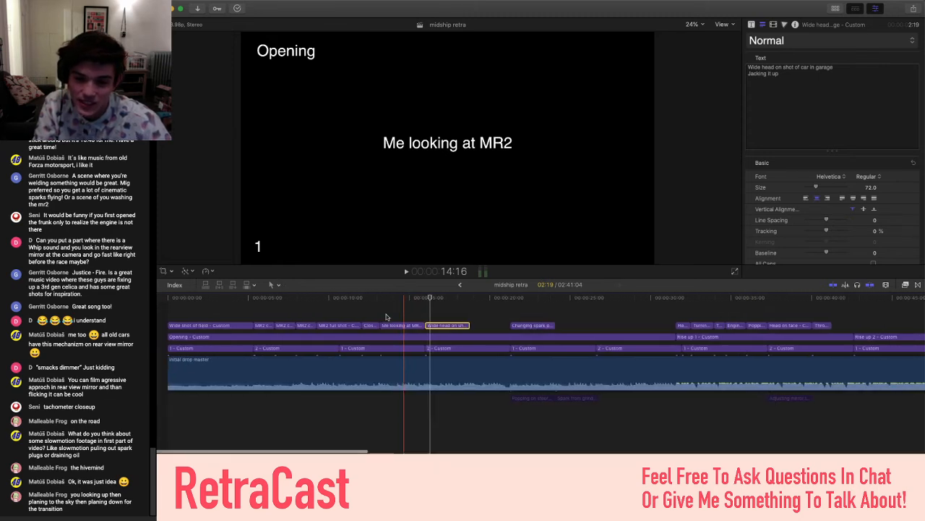
scroll(386, 317, left, 1)
scroll(386, 316, up, 1)
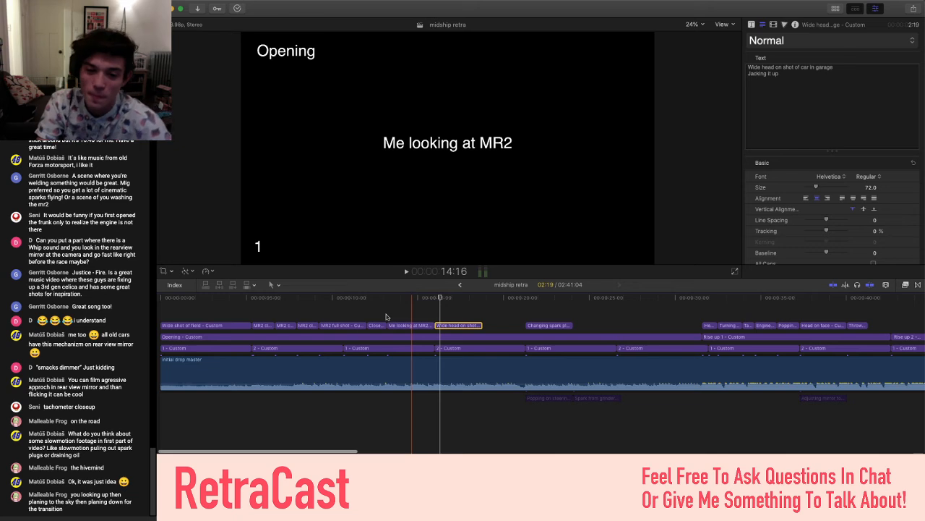
scroll(386, 316, up, 1)
scroll(386, 317, left, 5)
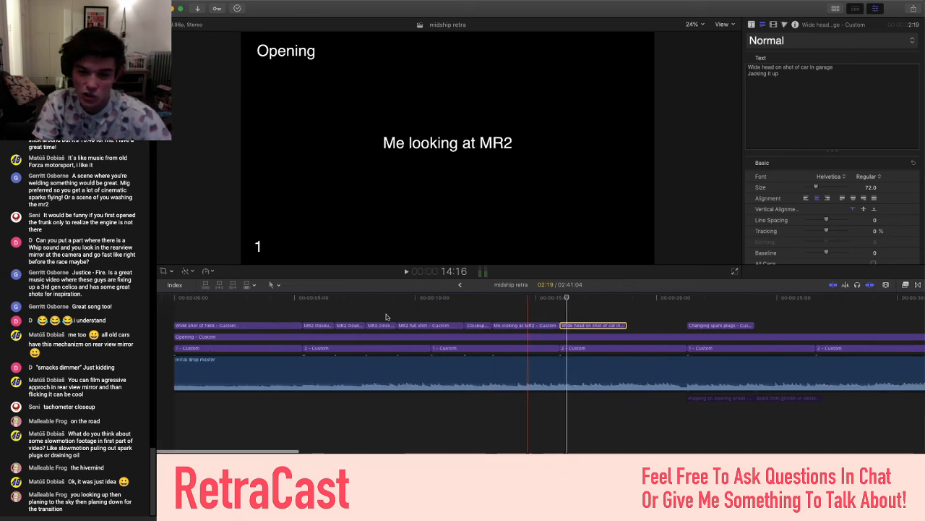
Inspect the titles from "Closeup of face" through the garage shot, and set the playhead at the start of "Closeup of face"
click(461, 309)
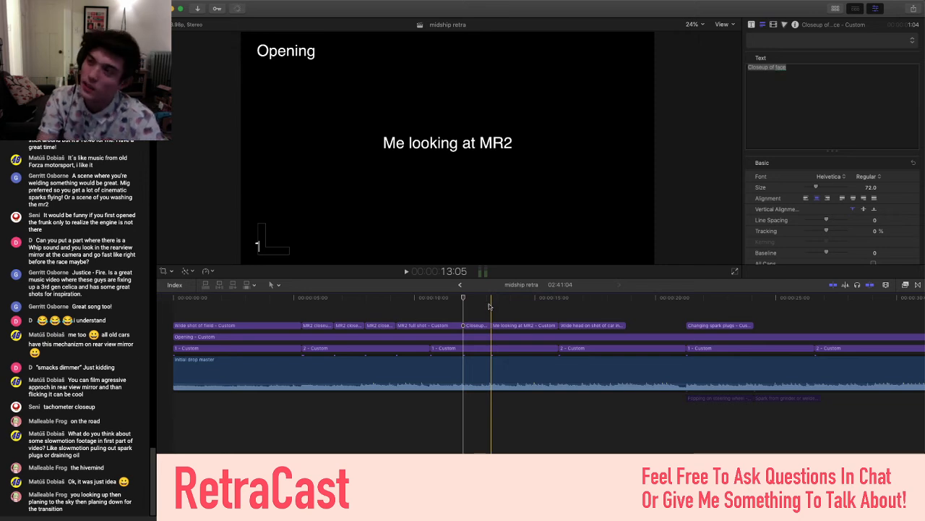
scroll(489, 307, right, 2)
scroll(489, 306, up, 3)
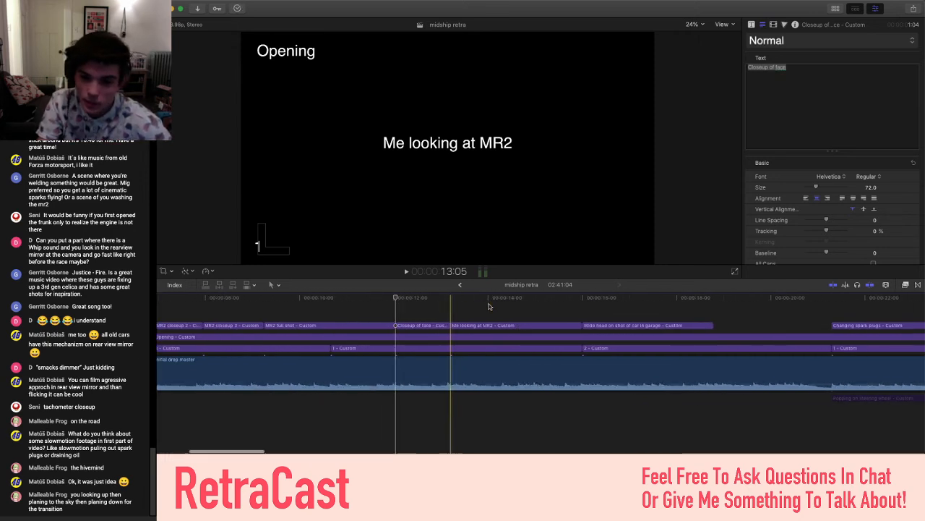
scroll(491, 307, right, 4)
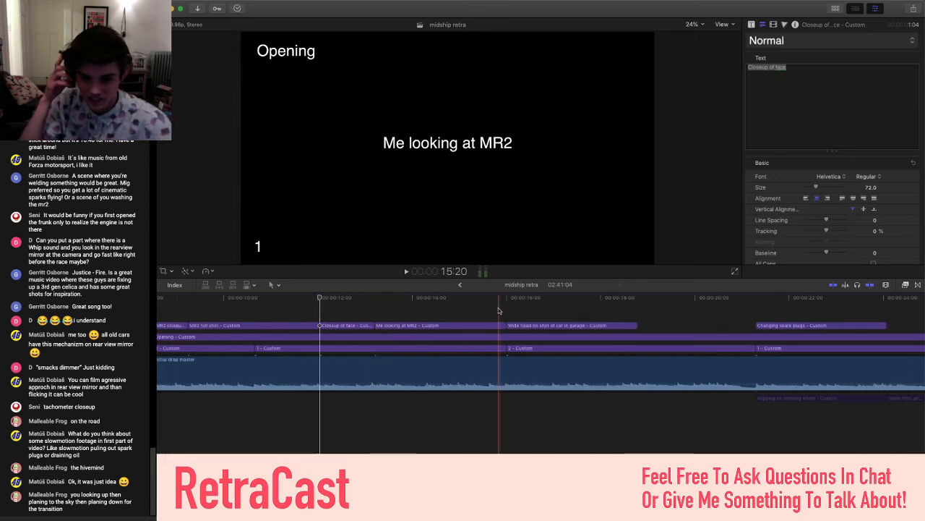
scroll(503, 309, down, 2)
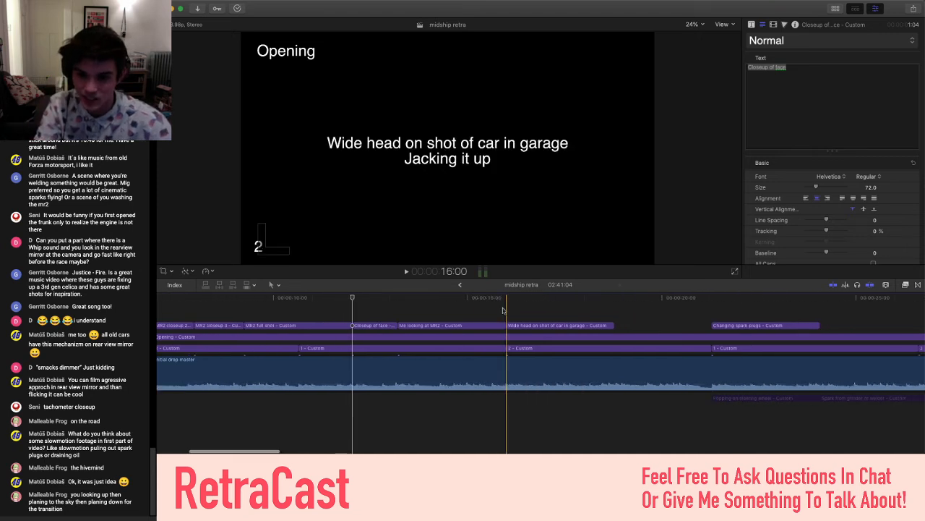
click(397, 304)
click(354, 308)
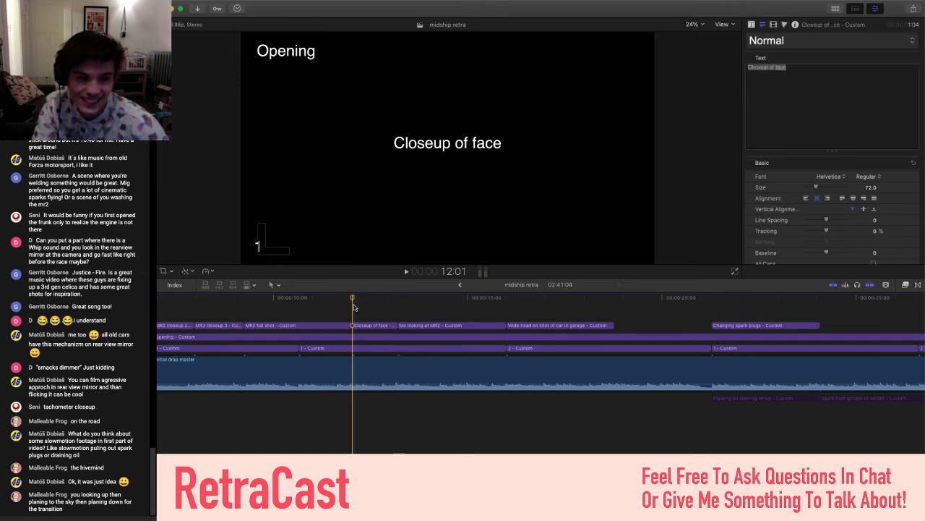
Survey the song sections through Guitar Rise Up, and set the playhead at 10:08 within the "MR2 full shot" title
scroll(354, 307, down, 1)
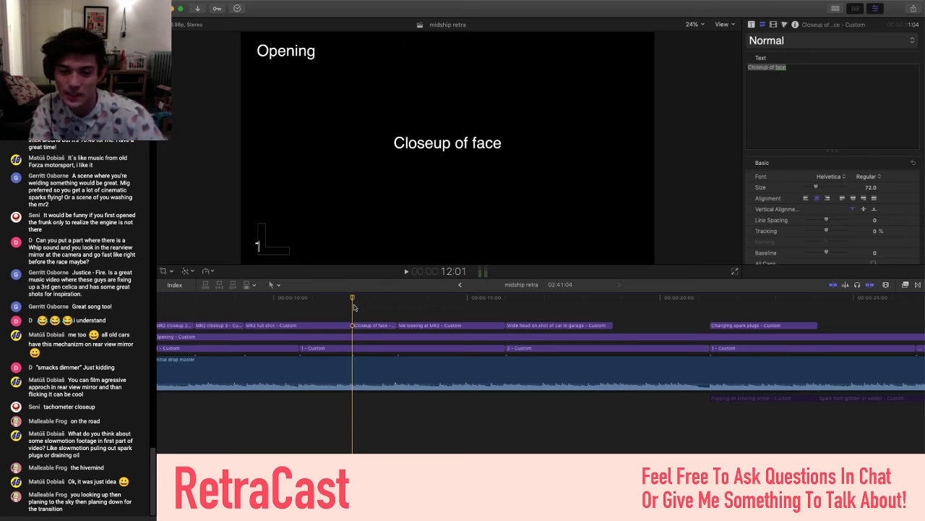
scroll(354, 308, down, 10)
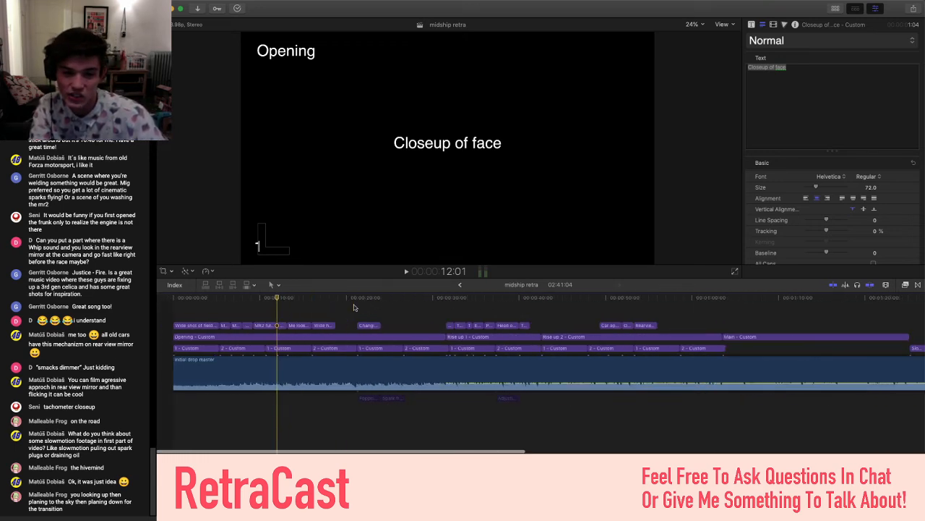
scroll(354, 307, right, 7)
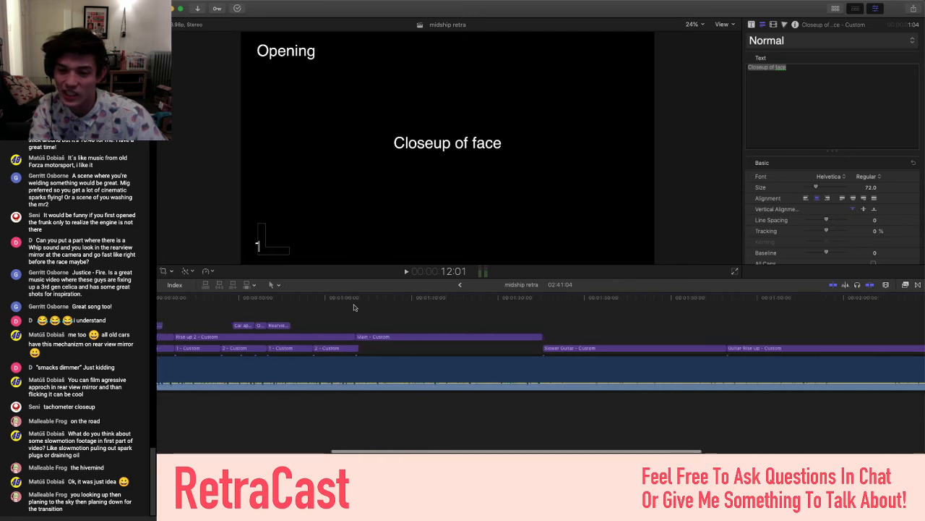
scroll(354, 307, left, 8)
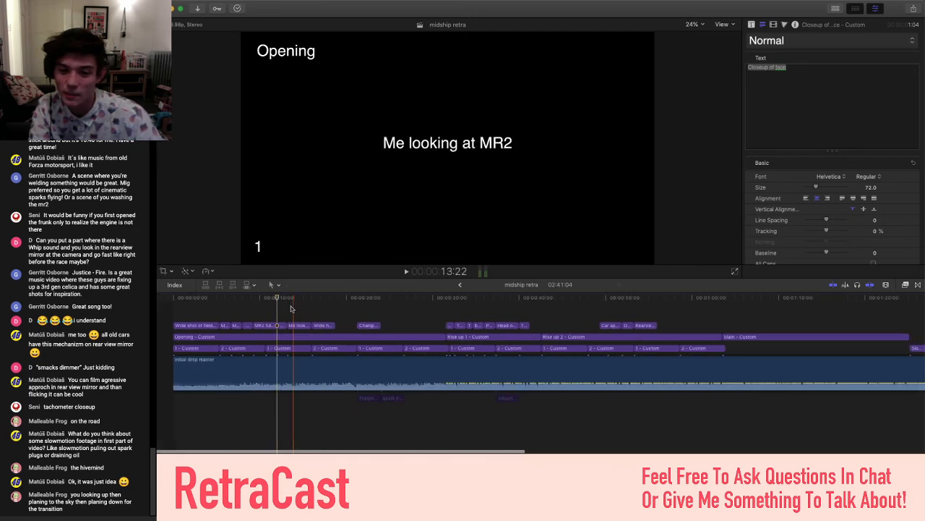
scroll(279, 307, up, 5)
scroll(280, 308, up, 5)
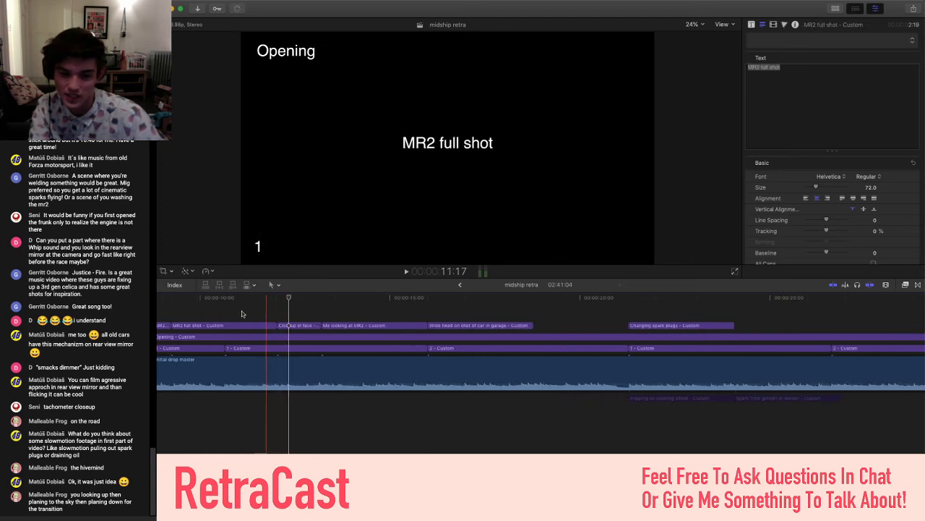
click(241, 315)
click(214, 311)
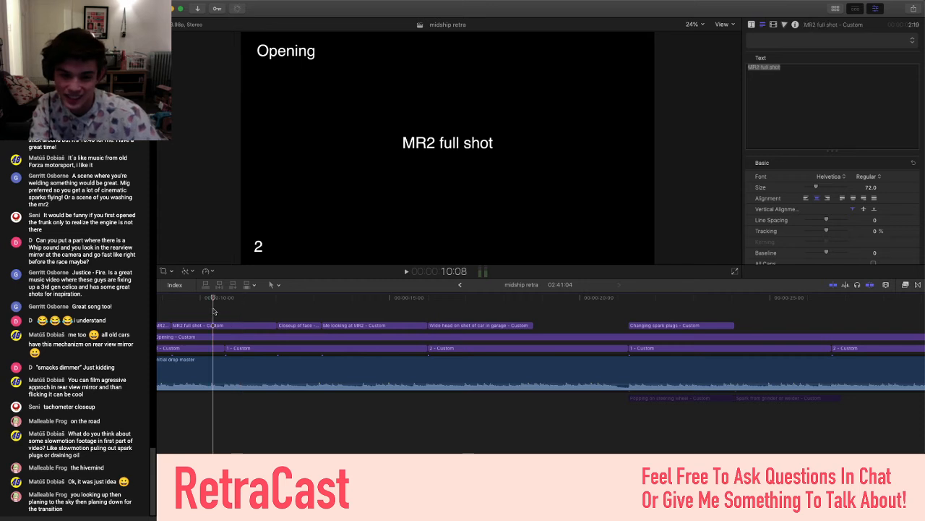
Review the Opening's shot titles from "Wide shot of field" to "Changing spark plugs", and look ahead to the Main section
key(super+equal)
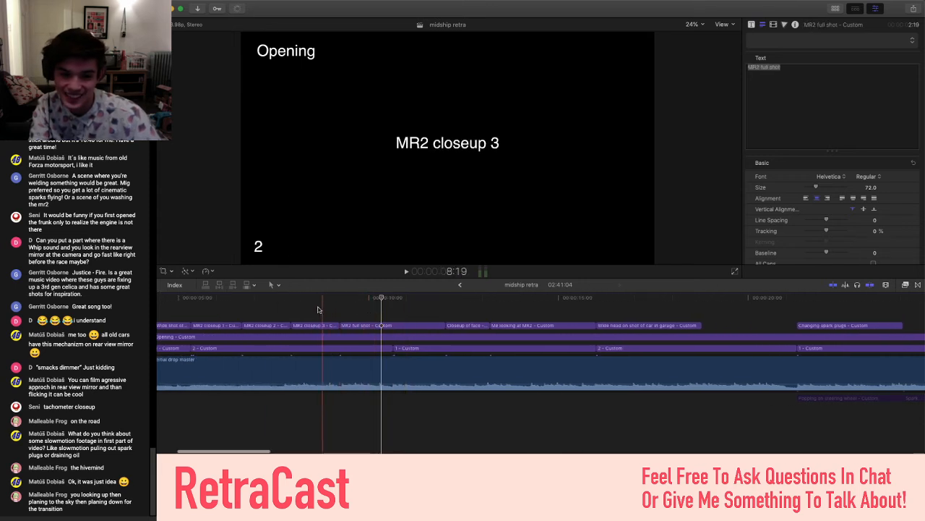
scroll(316, 302, right, 1)
scroll(315, 302, left, 2)
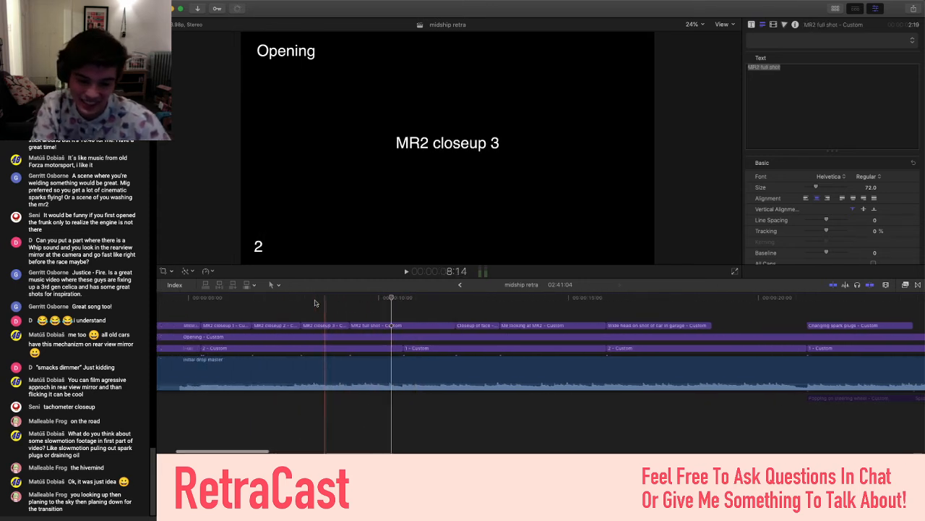
scroll(314, 303, left, 5)
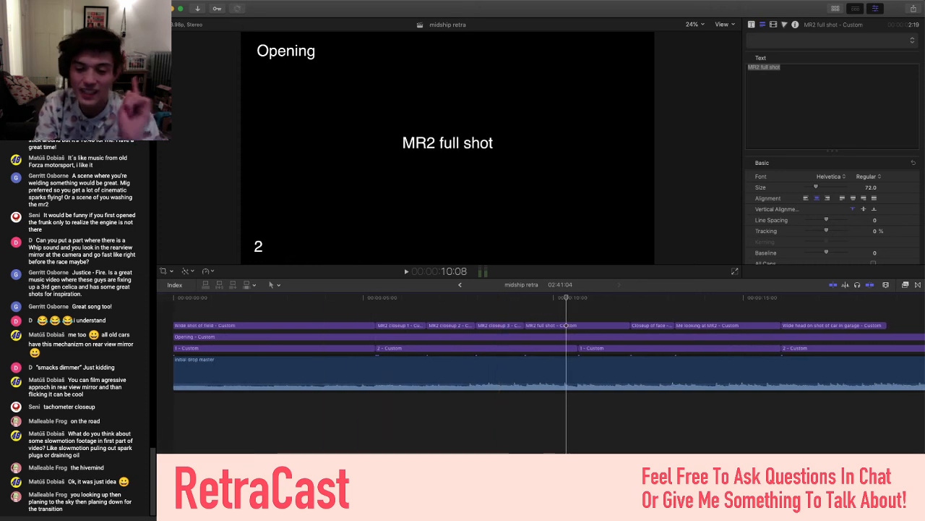
scroll(444, 339, right, 1)
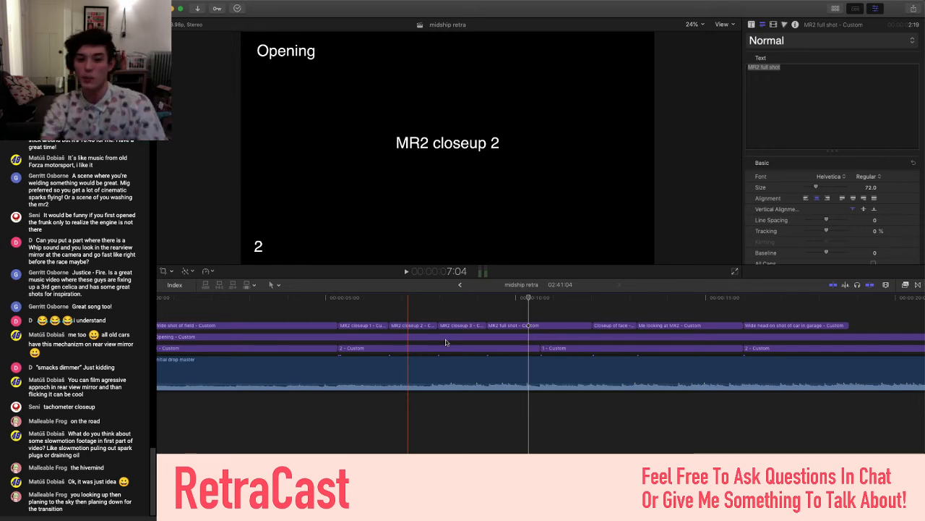
key(super+minus)
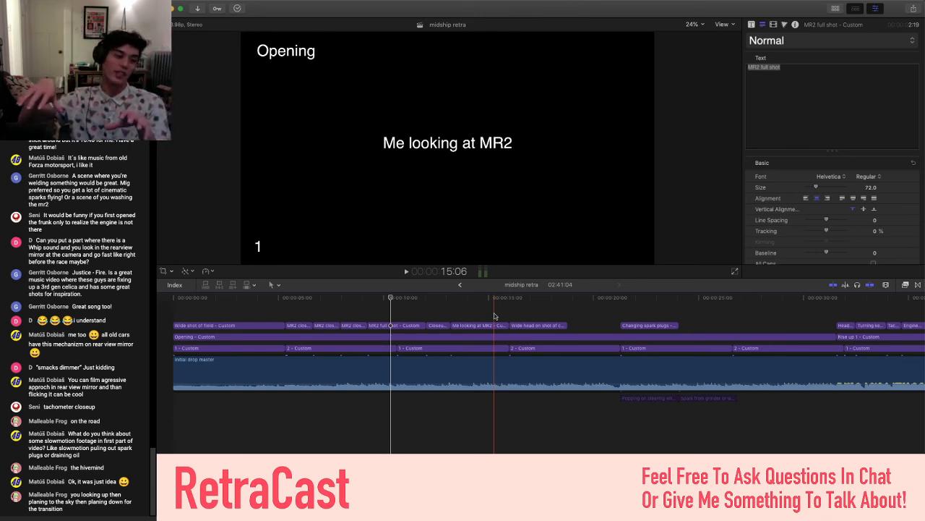
scroll(494, 316, up, 4)
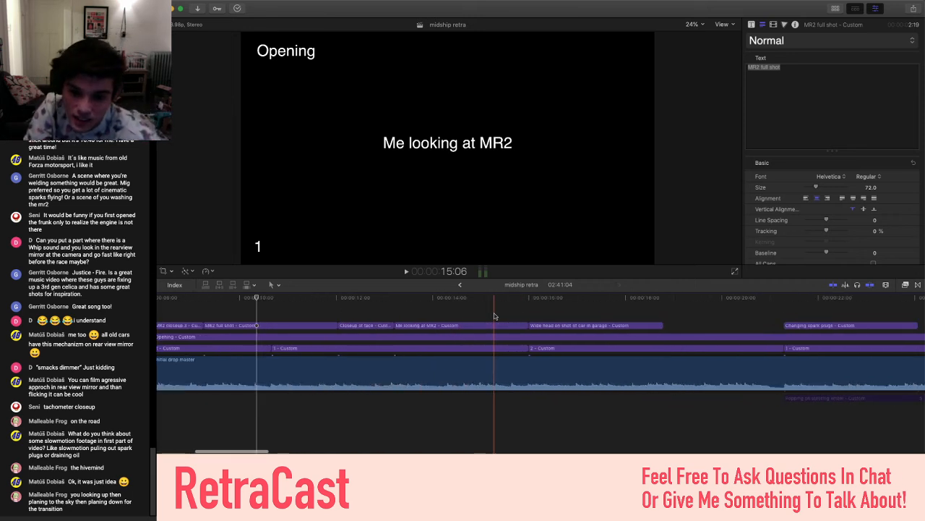
scroll(495, 316, down, 1)
scroll(494, 316, down, 6)
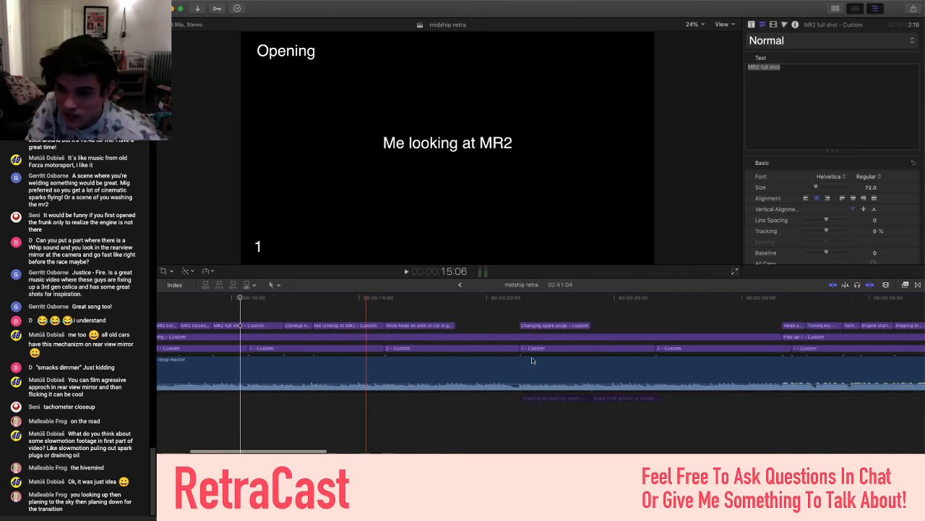
scroll(532, 359, right, 10)
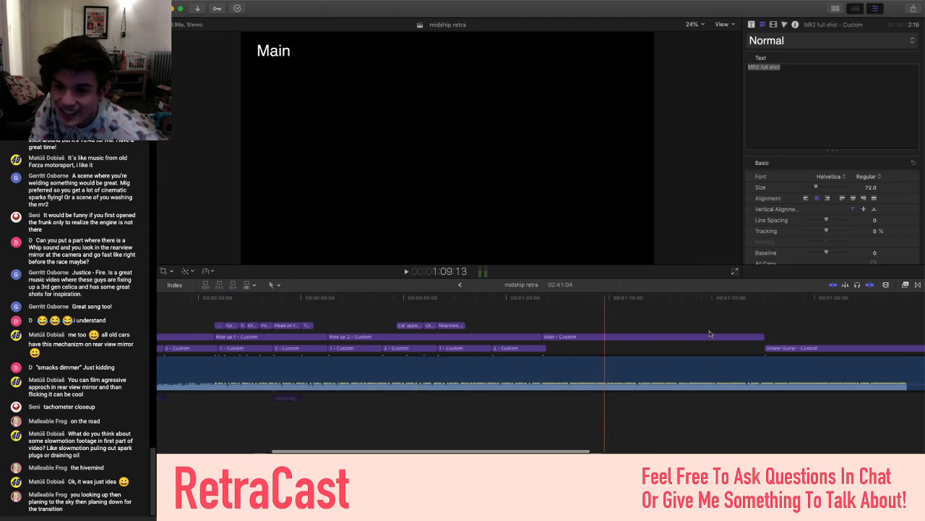
Place a shot title beneath the audio in the Slower Guitar section and set its text to "Pan up to night sky"
drag(705, 342, 709, 399)
click(803, 86)
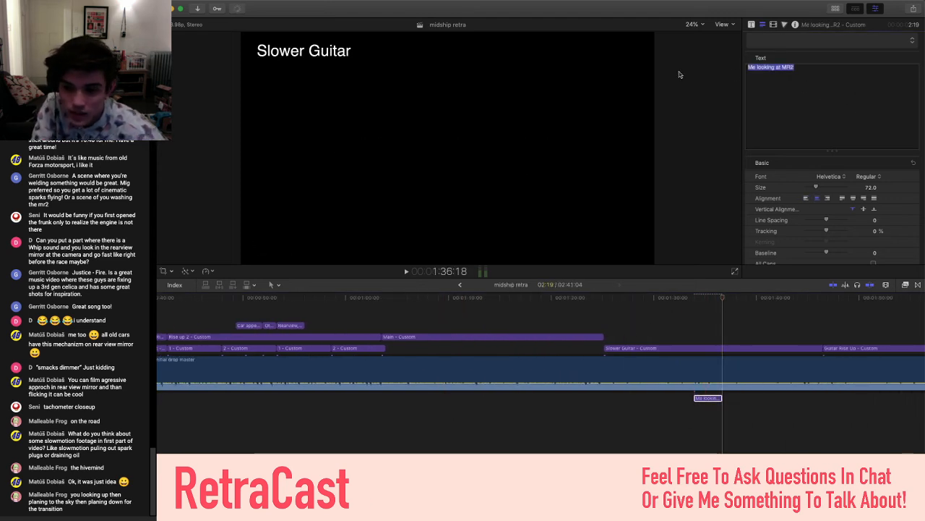
text(Pan up)
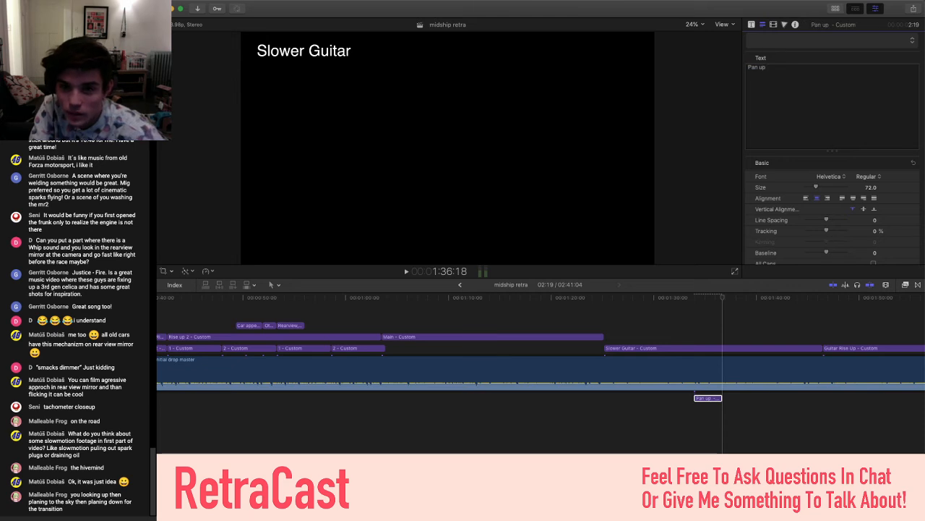
click(708, 400)
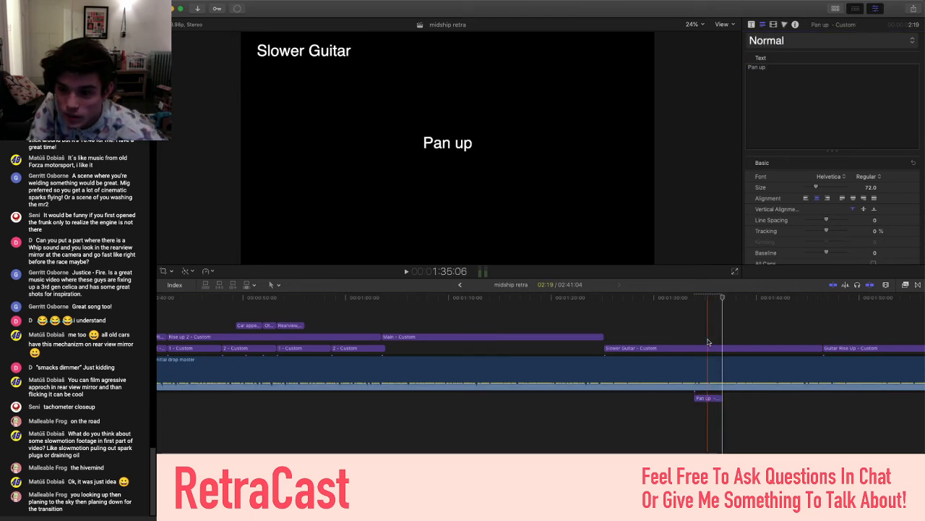
click(820, 88)
text(to night sky,)
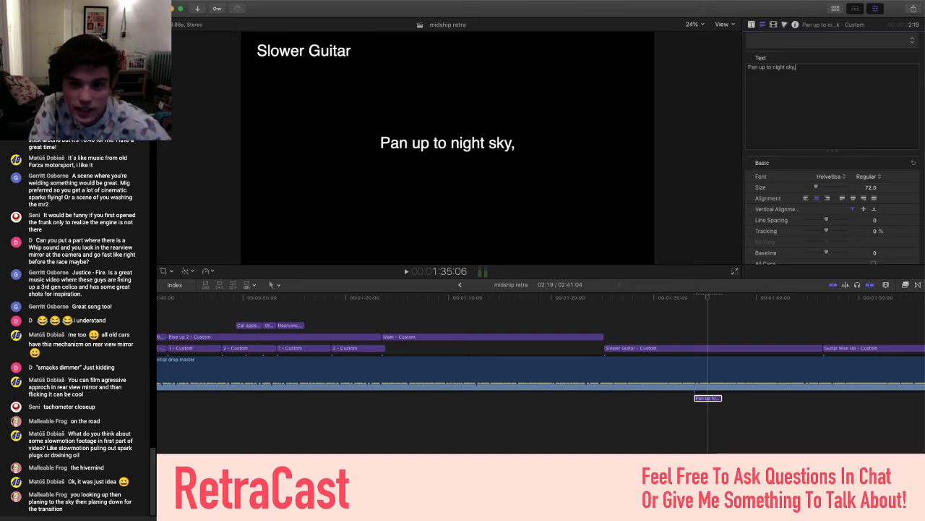
key(BackSpace)
Add a second line reading "Transition pan down next shot" to the night sky title
text(transi)
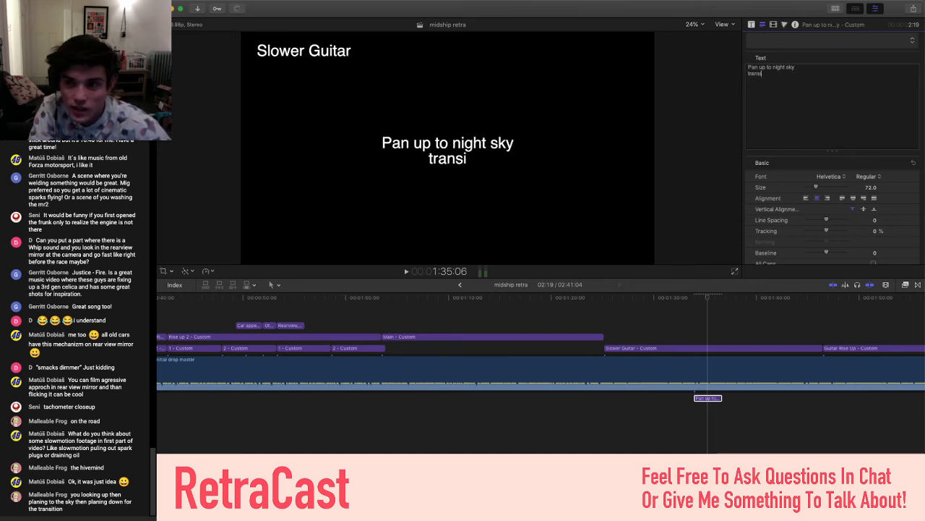
text(tion pan )
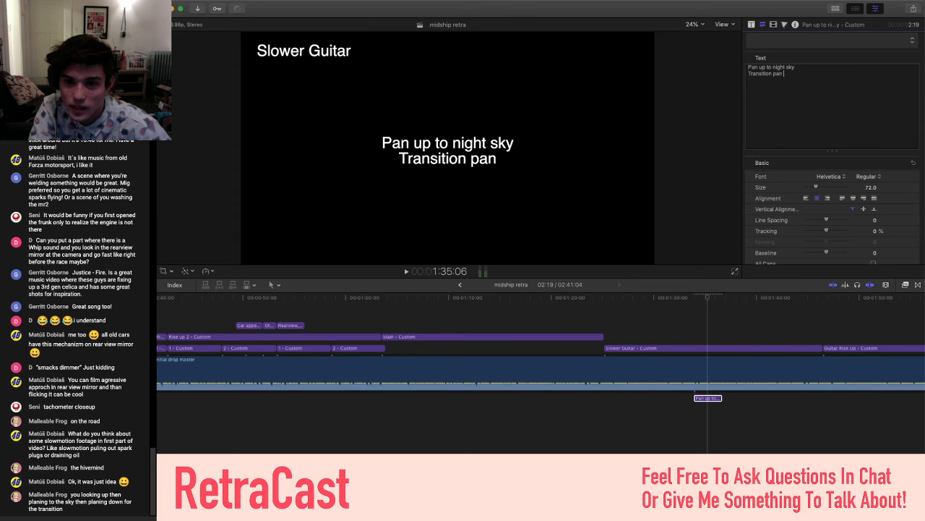
text(down in)
key(BackSpace)
key(BackSpace)
text(next)
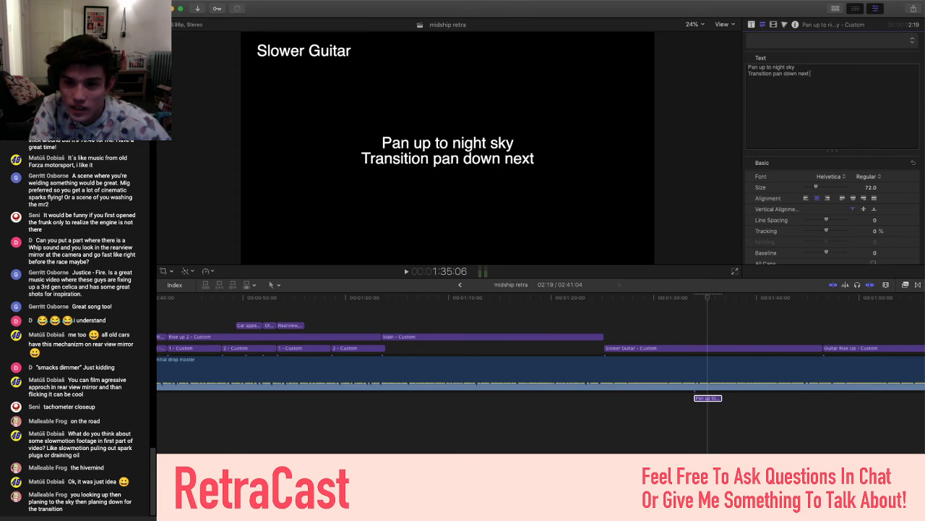
text( shot)
Move the night sky title from Slower Guitar into the Guitar Rise Up section, beneath the audio shortly after that section starts
click(697, 399)
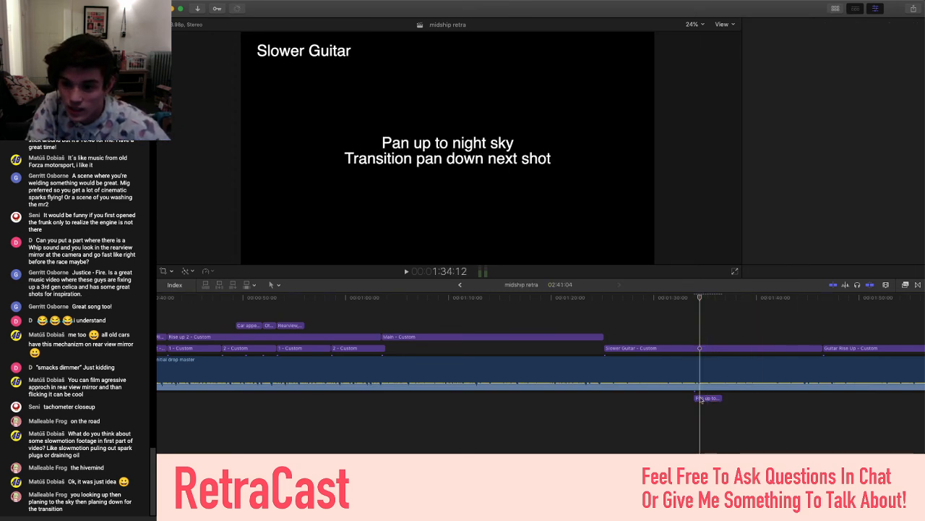
drag(707, 402, 882, 405)
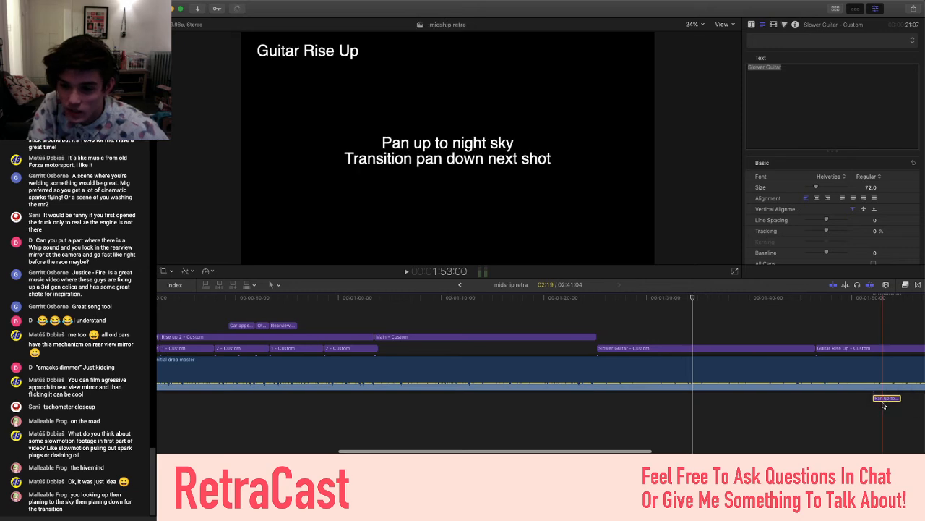
scroll(882, 405, left, 6)
scroll(880, 402, right, 7)
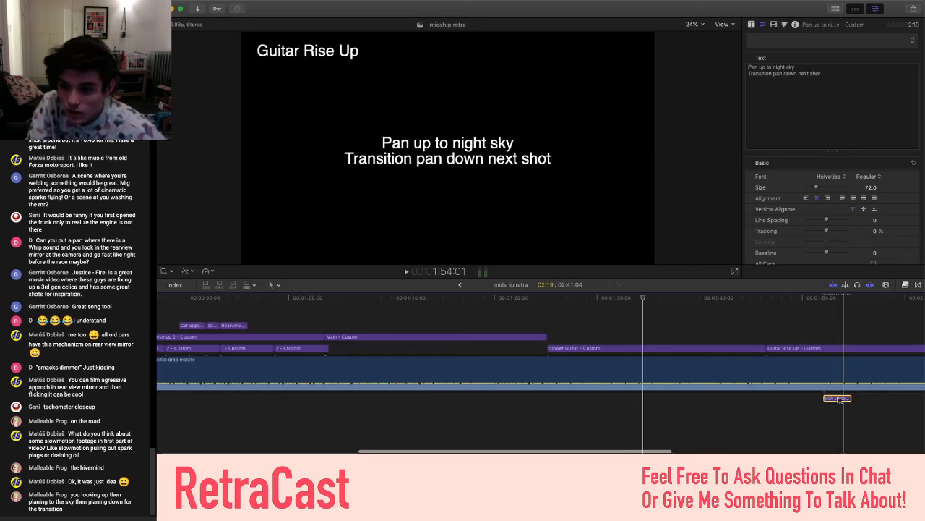
Reword the first line of the Opening's garage title to "Wide head on front shot of car in garage"
scroll(405, 317, left, 10)
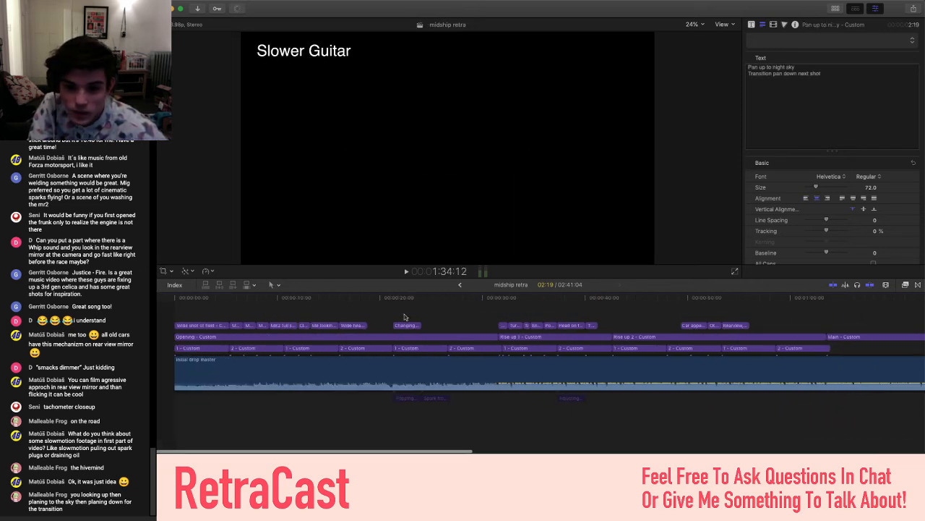
key(super+=)
key(super+=)
key(super+-)
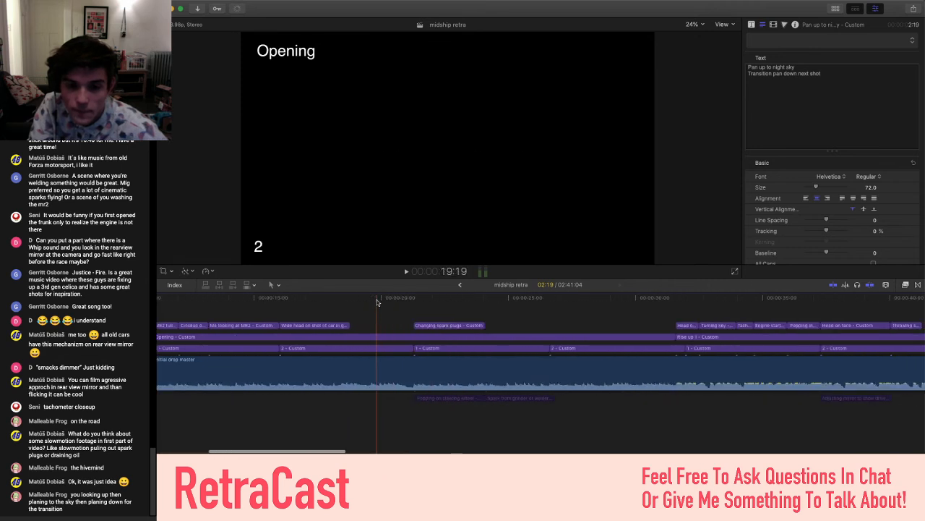
scroll(289, 311, left, 3)
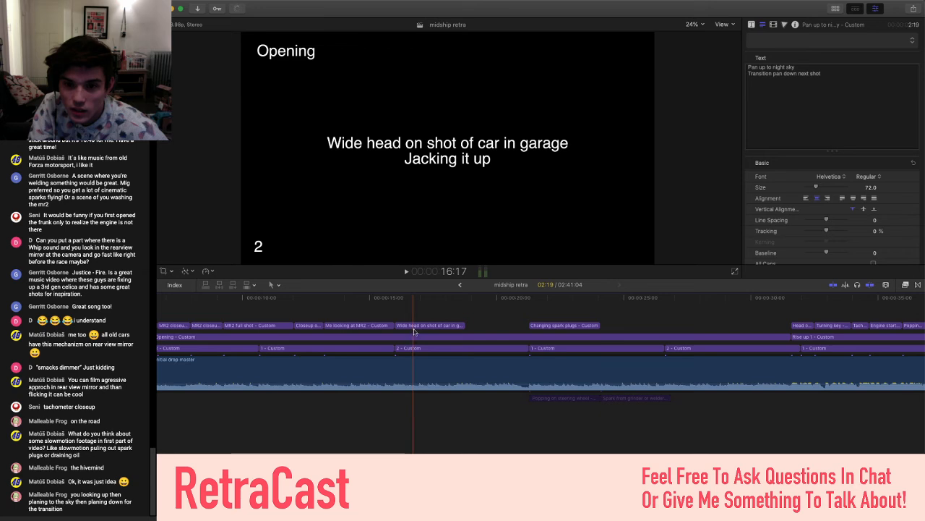
click(795, 69)
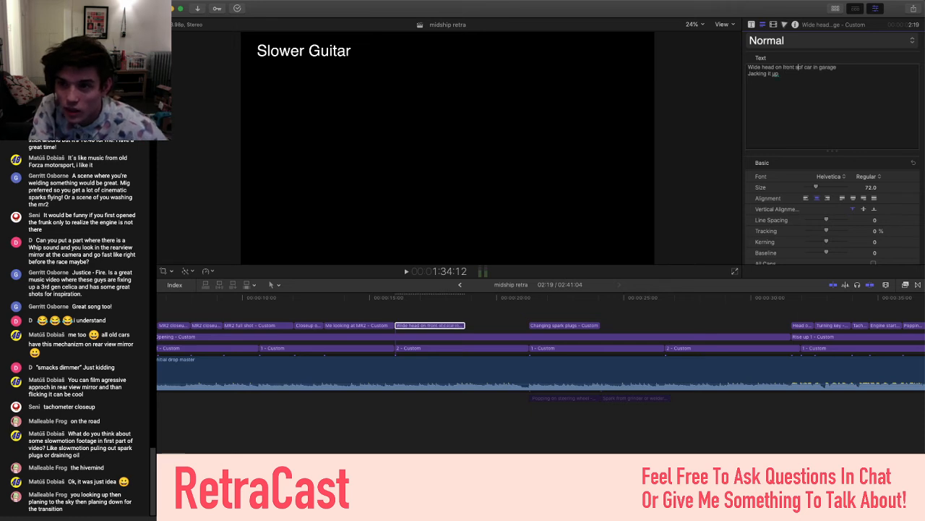
click(409, 312)
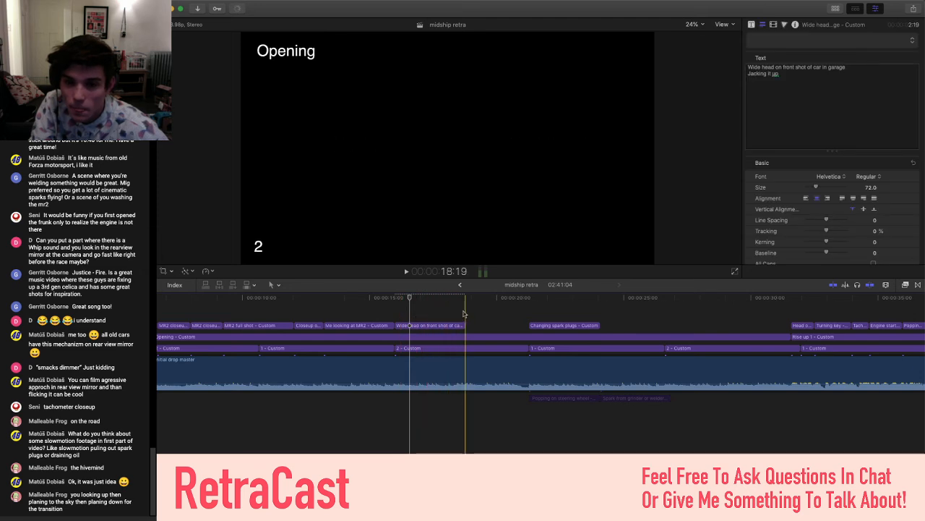
Review the Opening's shot titles around the garage shot and the gap before "Changing spark plugs"
scroll(466, 313, down, 1)
scroll(467, 314, left, 3)
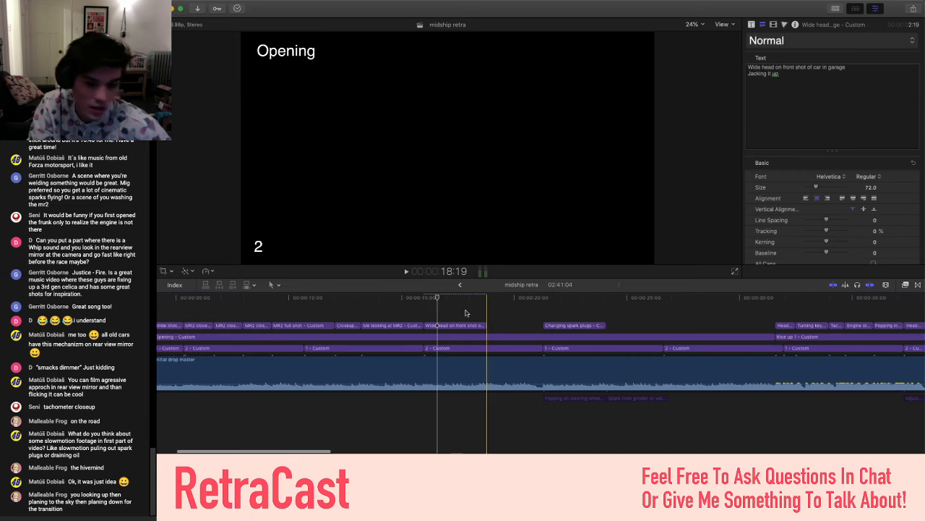
scroll(466, 312, left, 3)
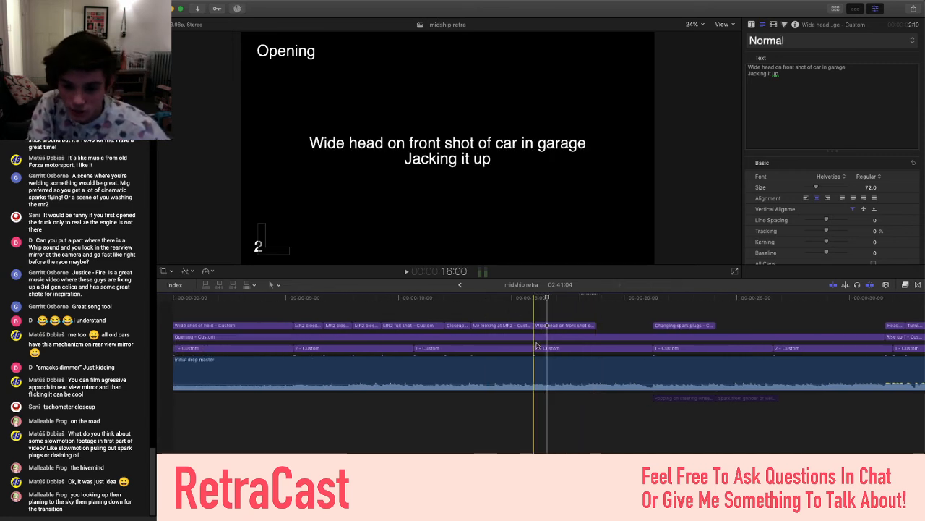
scroll(466, 313, down, 2)
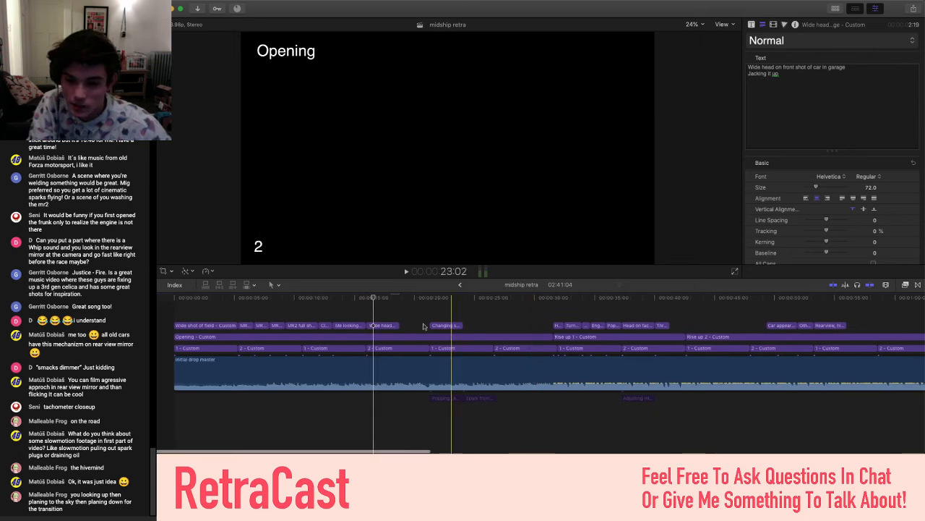
scroll(369, 313, up, 1)
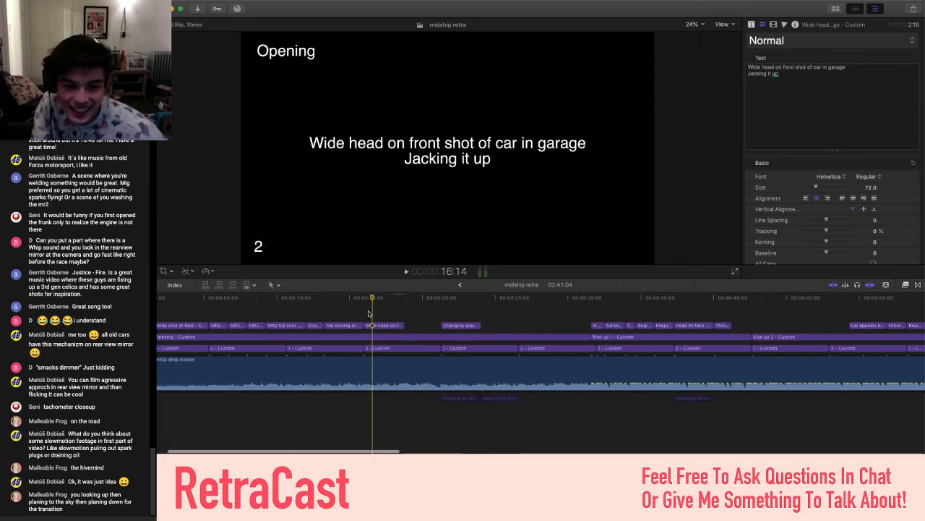
scroll(365, 313, up, 2)
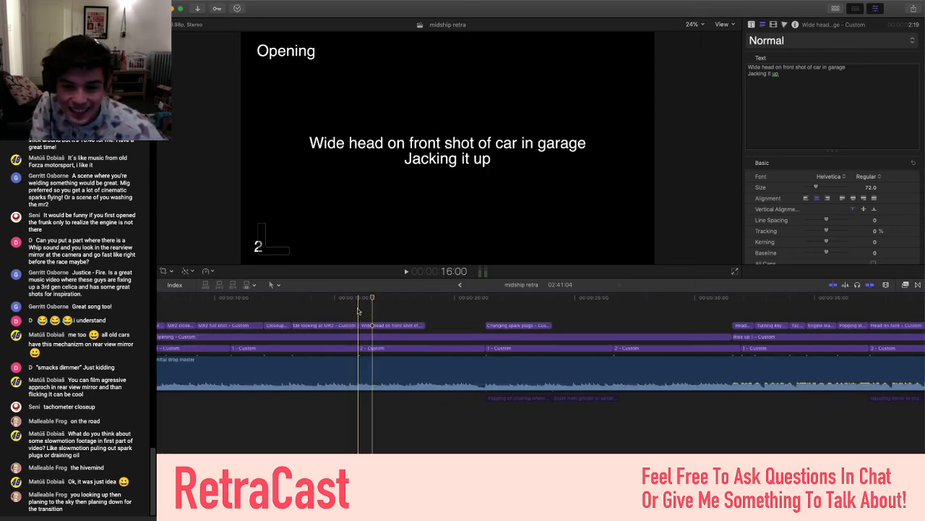
scroll(358, 310, left, 5)
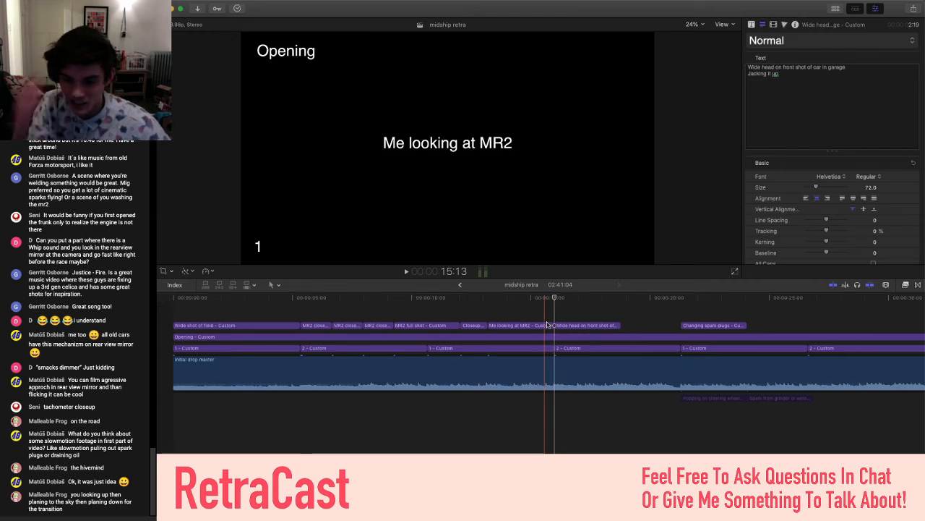
key(super+minus)
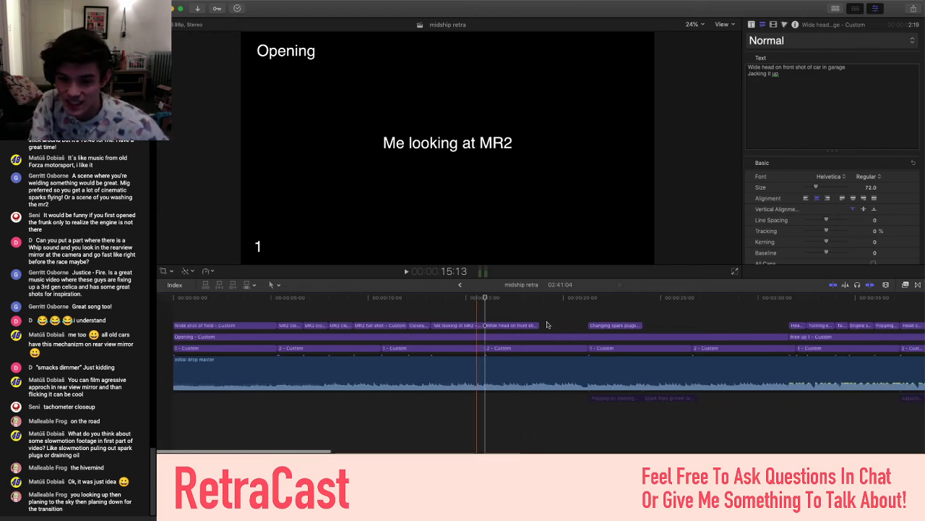
scroll(548, 324, right, 2)
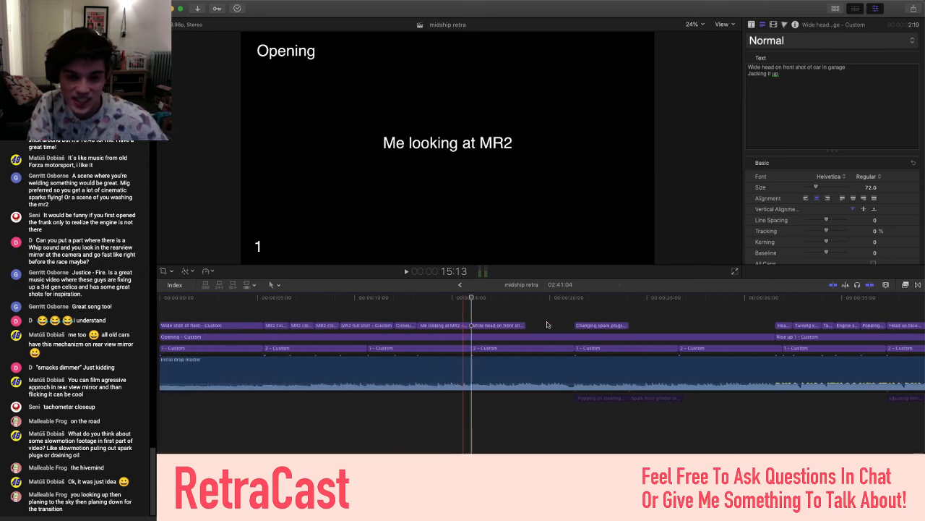
scroll(538, 324, right, 2)
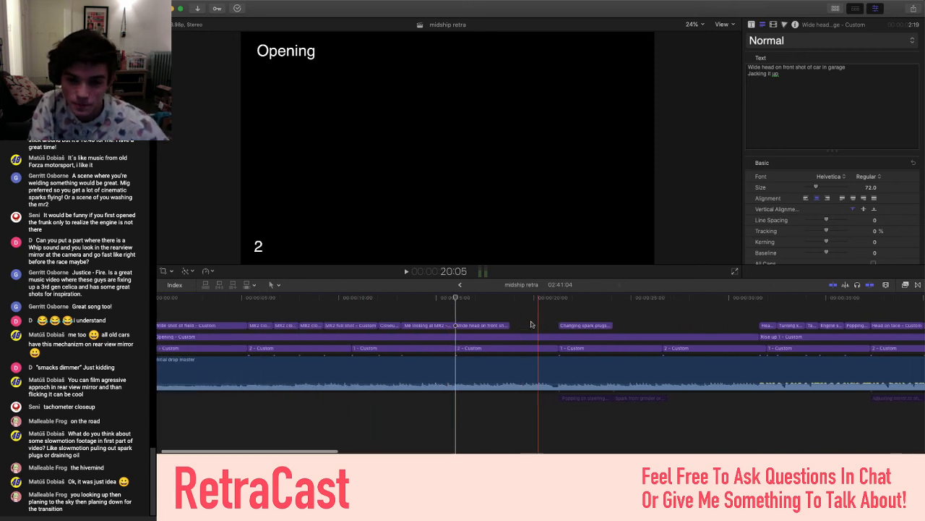
Play back the Opening from "MR2 full shot" through the end of the garage shot title
click(430, 314)
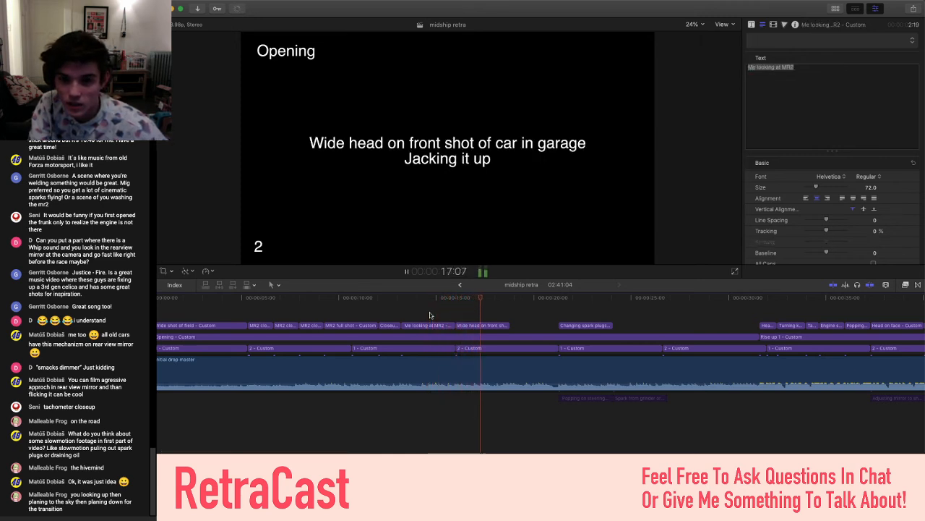
click(407, 308)
click(355, 308)
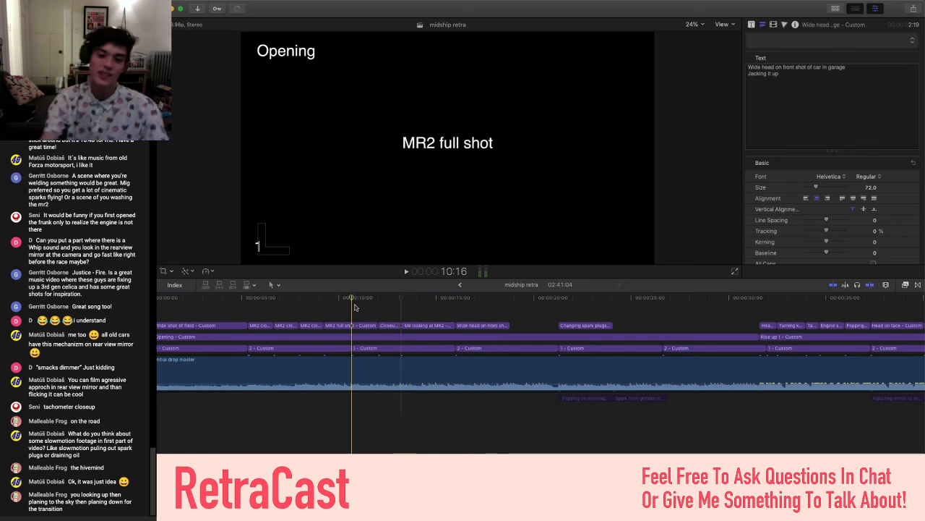
key(space)
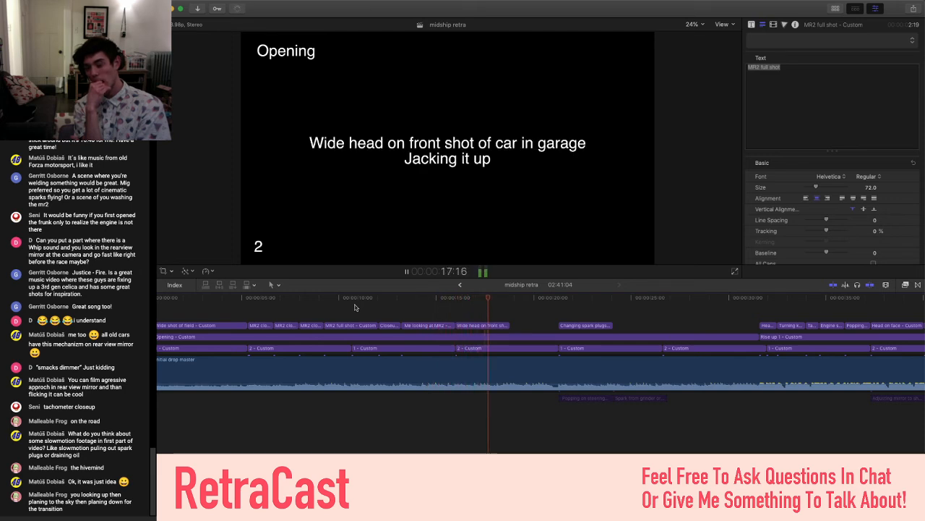
key(space)
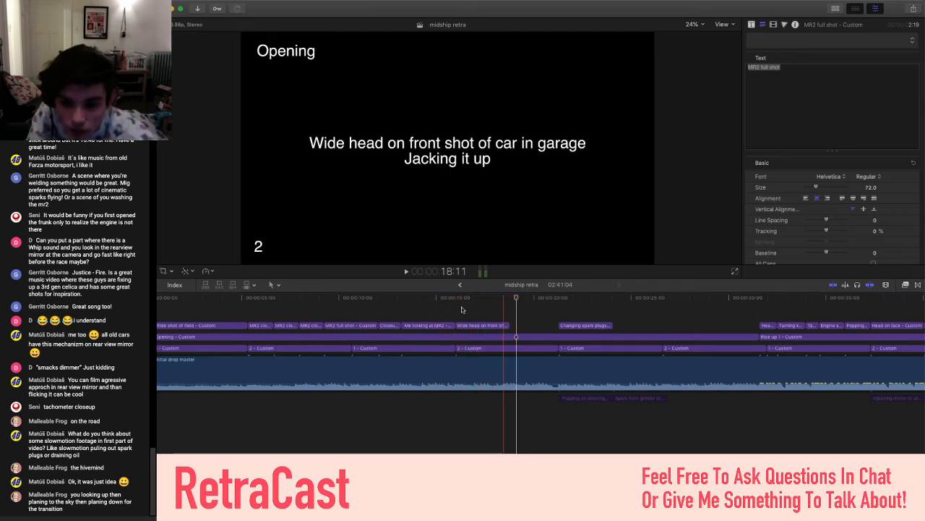
Replay the transition from "Me looking at MR2" into the garage shot, pausing at 17:00
click(437, 309)
key(super+equal)
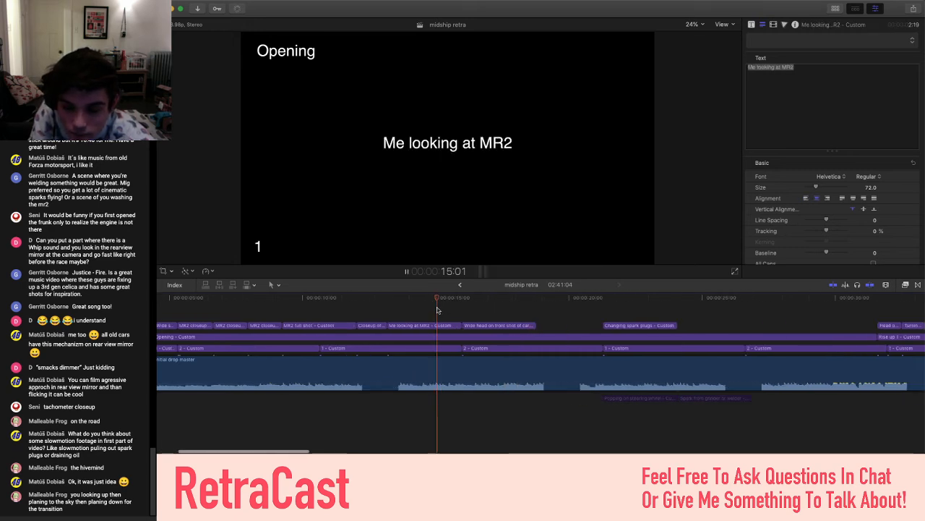
key(space)
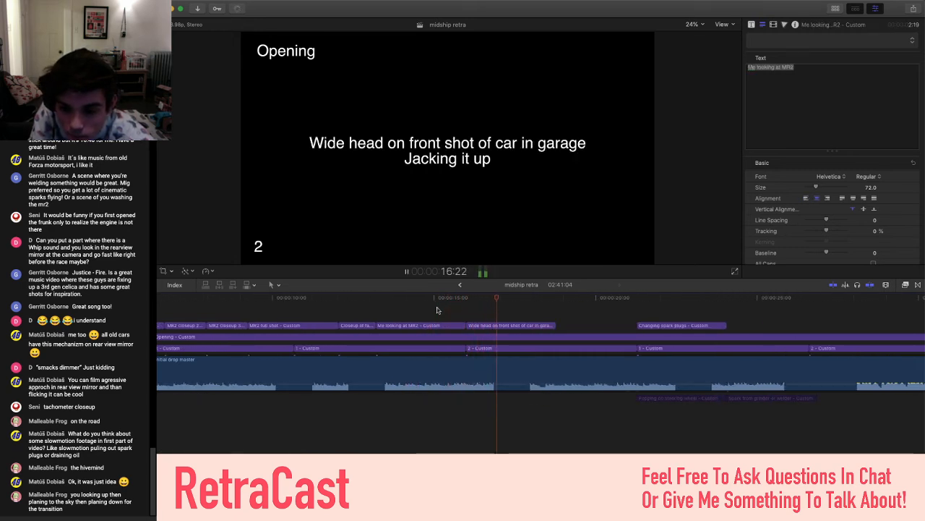
key(space)
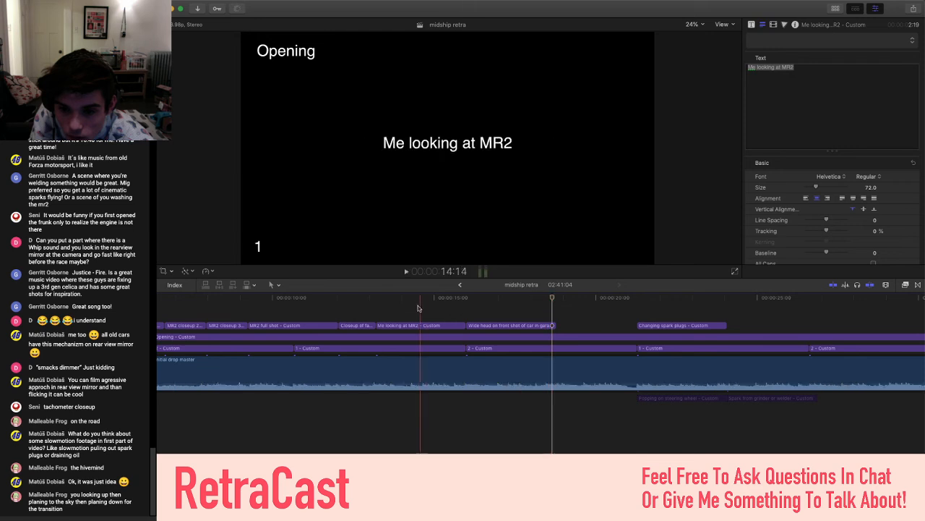
key(space)
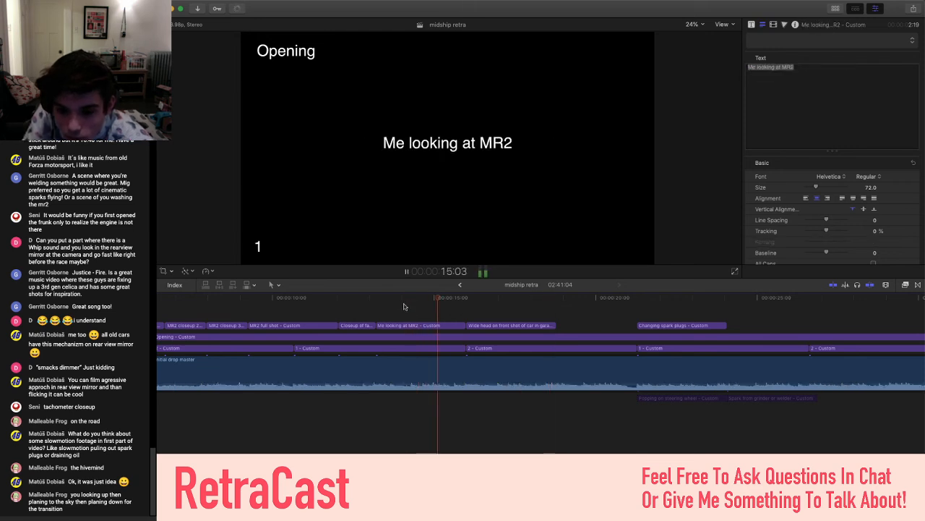
key(space)
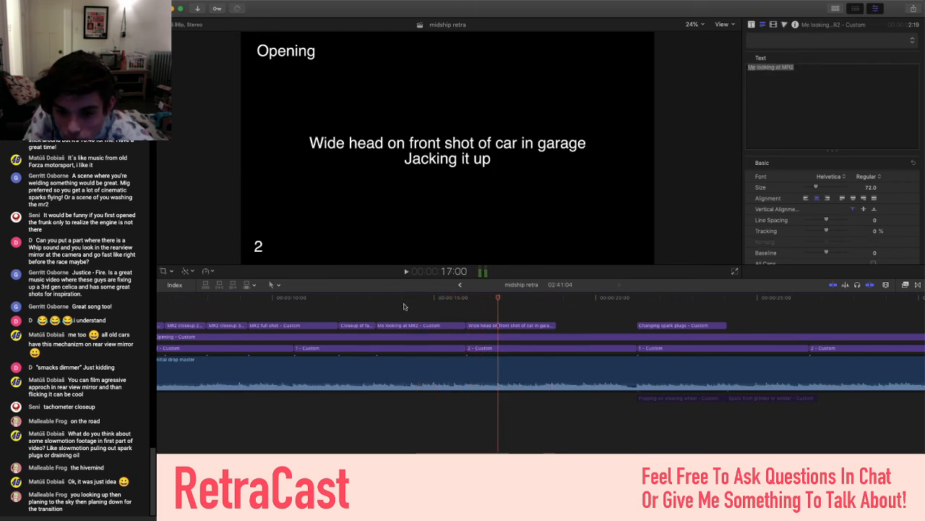
Step the playhead frame by frame to 17:08 within the garage shot title
key(Right)
key(Right)
key(Right)
key(Right)
key(Right)
key(Right)
key(Right)
key(Right)
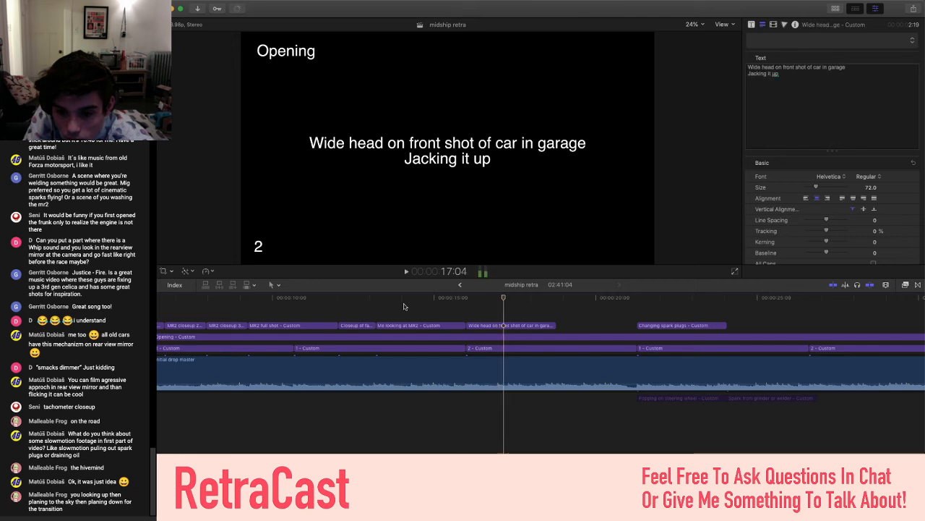
key(Left)
key(Left)
key(Right)
key(Right)
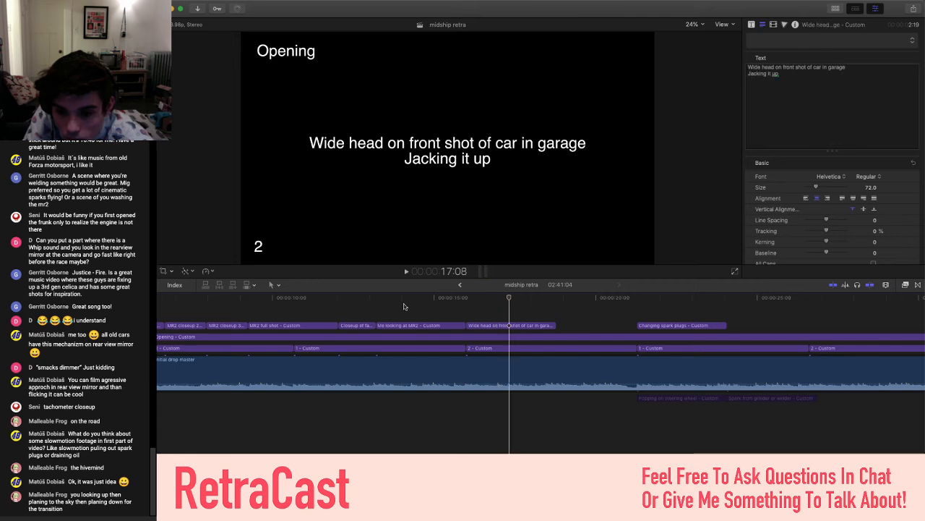
Shorten the "Wide head on front shot of car in garage" title to end at 17:07 and copy it
key(Left)
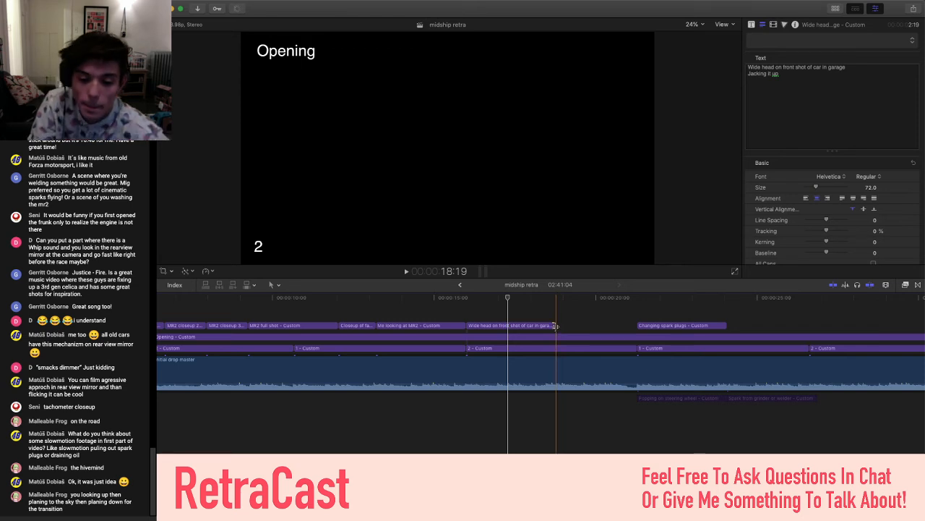
drag(556, 325, 509, 325)
key(super+=)
key(super+=)
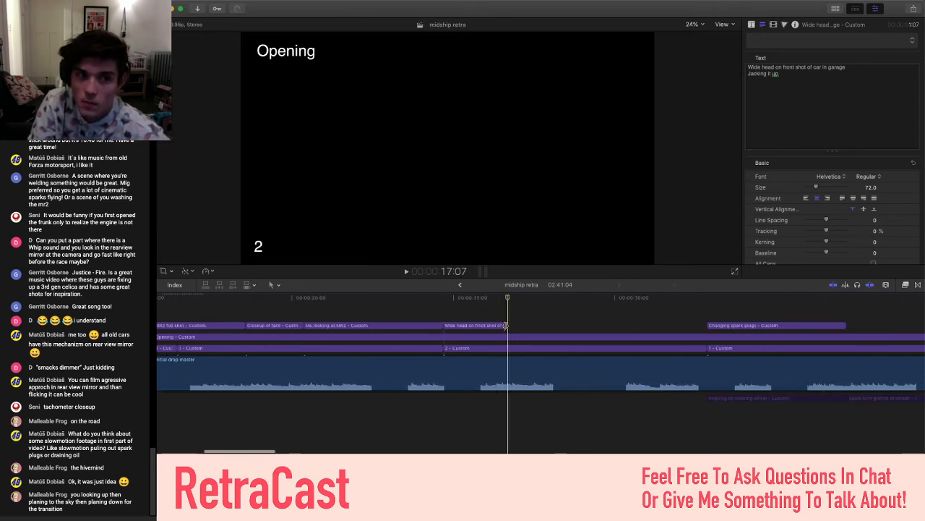
click(491, 326)
key(super+c)
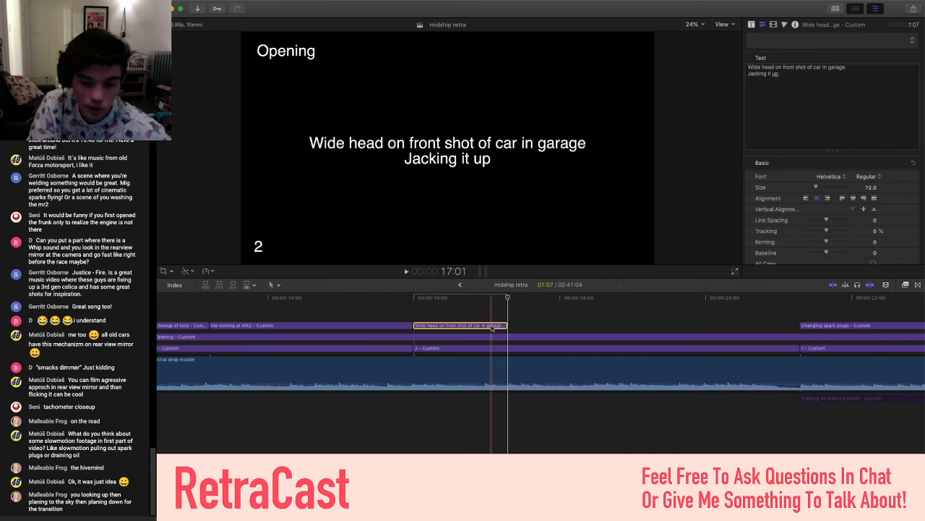
key(super+v)
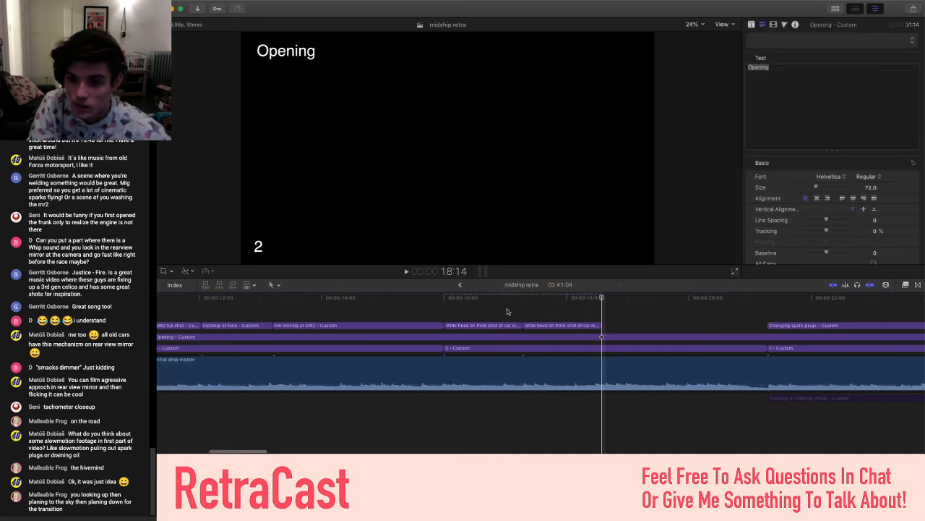
key(super+-)
scroll(508, 311, right, 3)
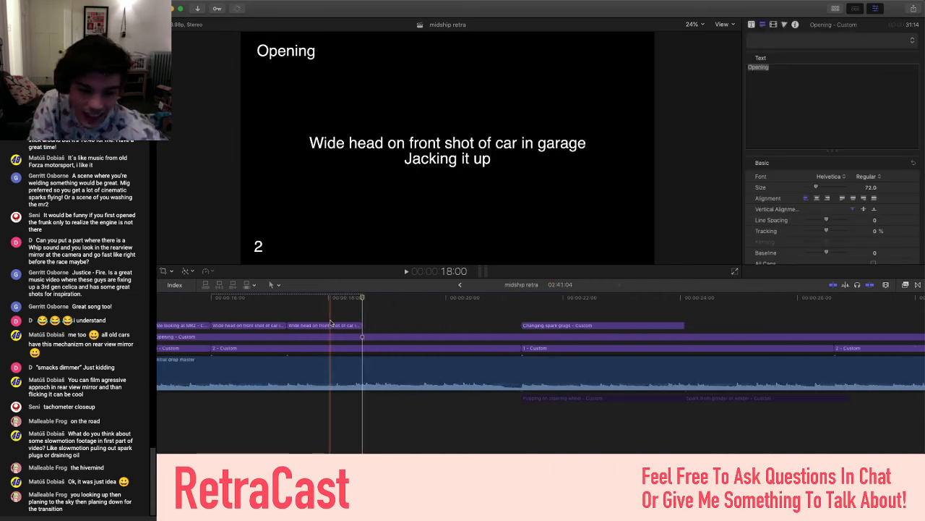
click(304, 322)
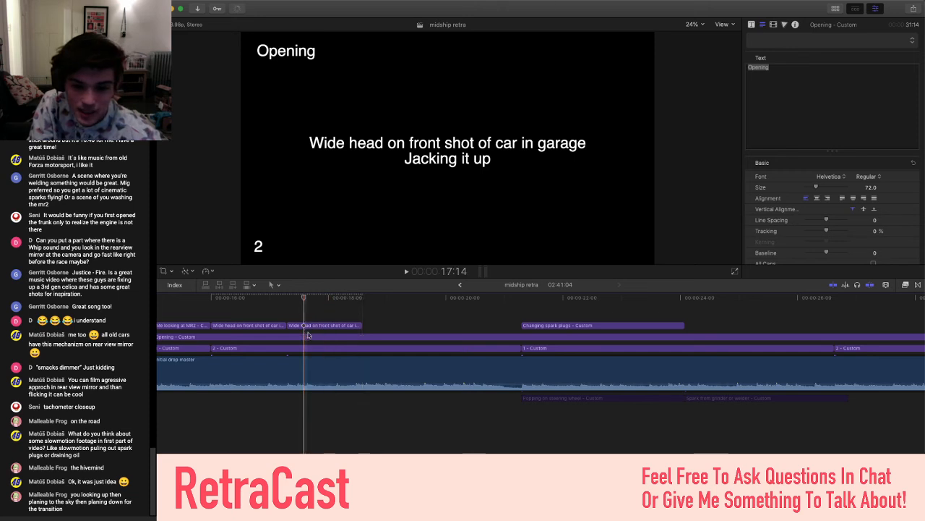
click(317, 327)
key(super+-)
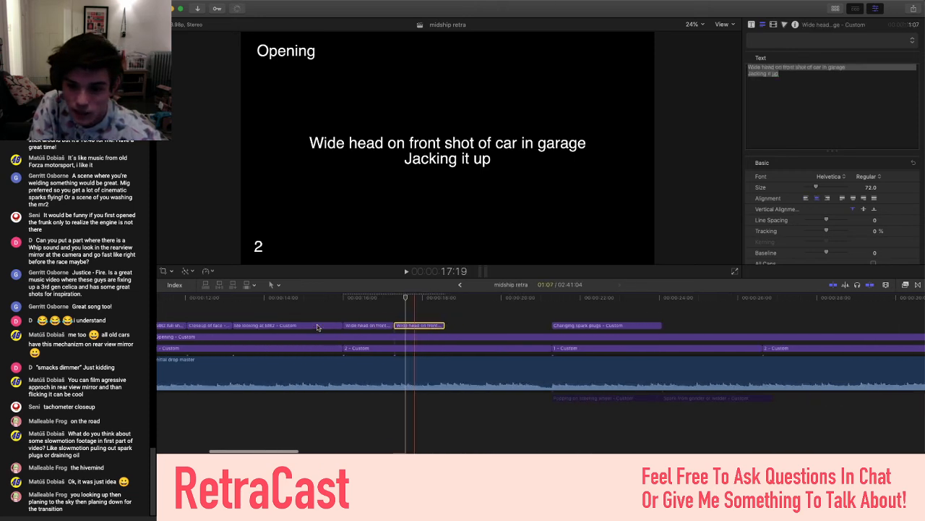
scroll(367, 328, right, 1)
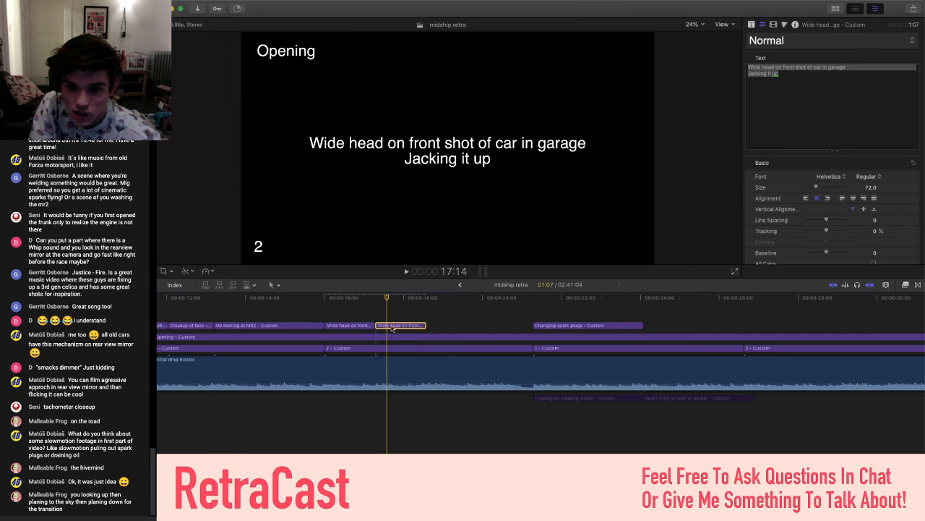
click(897, 107)
key(super+a)
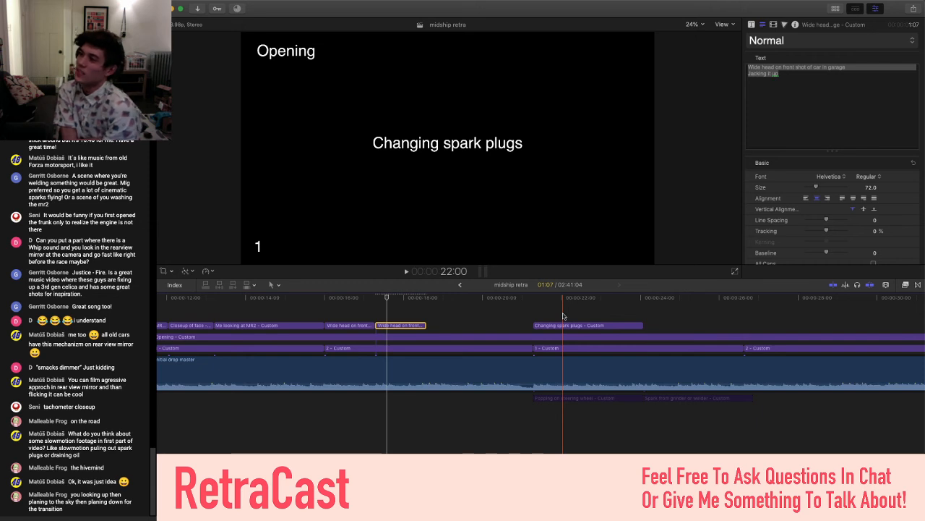
key(shift+o)
key(p)
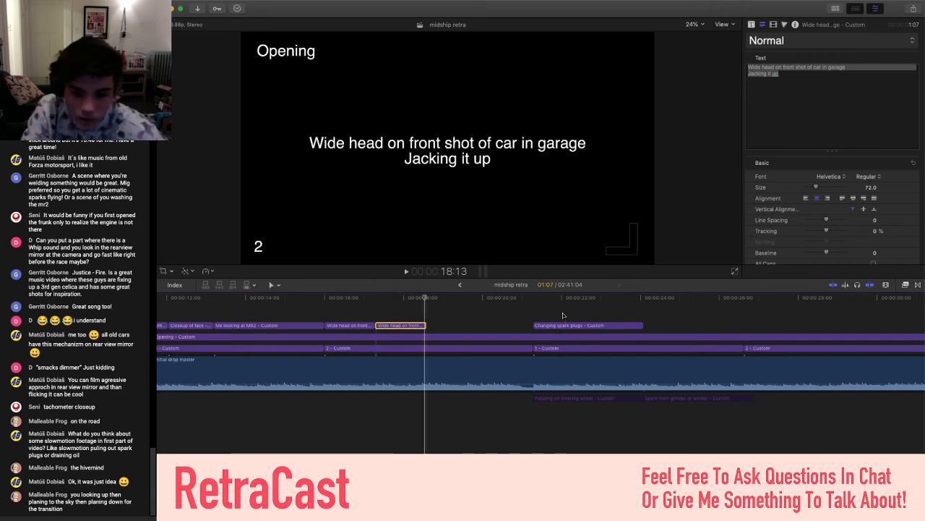
key(n)
key(i)
key(n)
key(space)
key(h)
key(o)
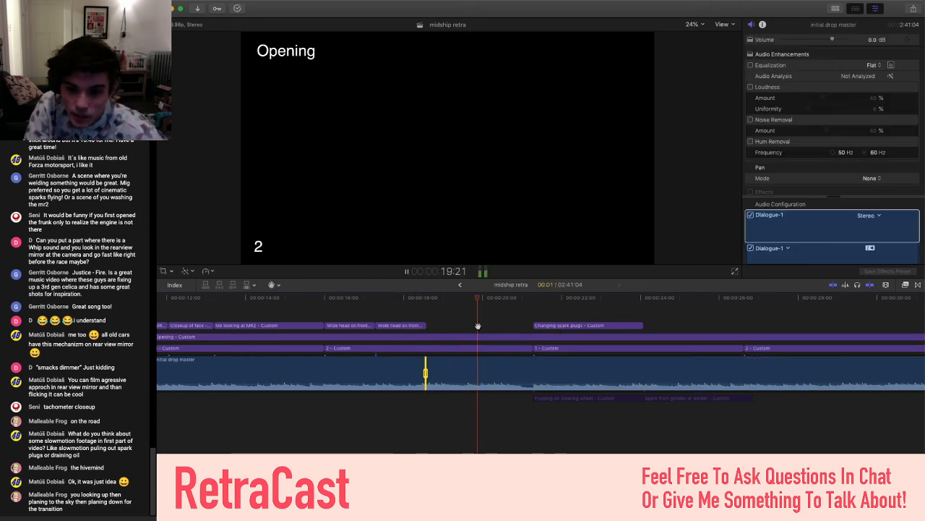
key(super+z)
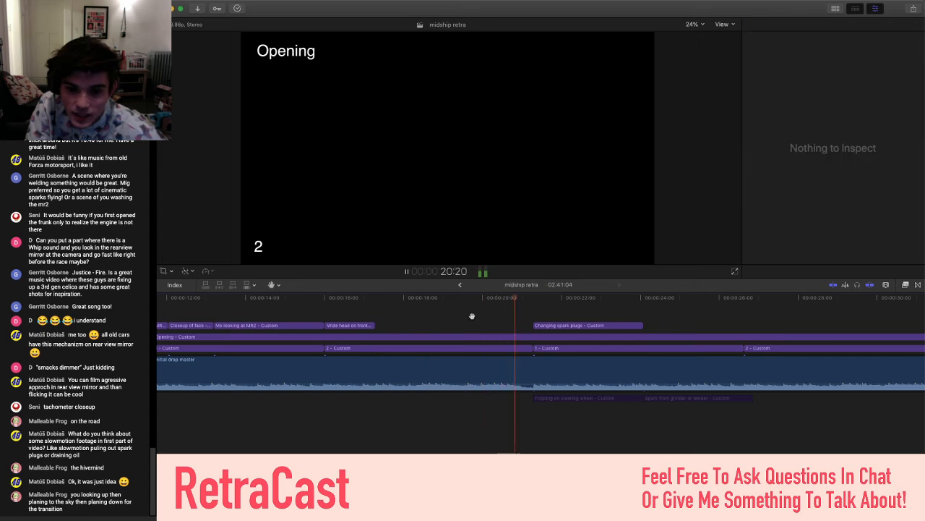
Stop playback and paste a copy of the garage shot title directly after the original, at 17:07
key(a)
click(419, 320)
key(space)
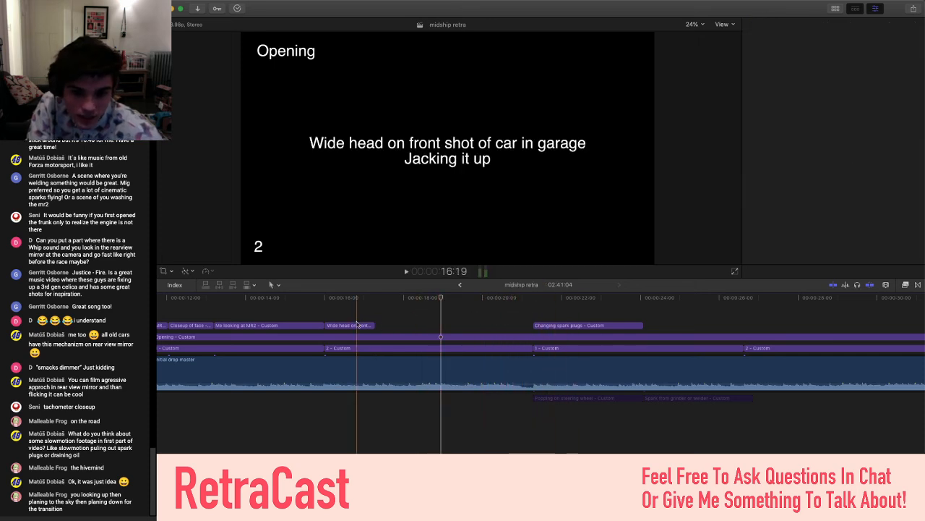
click(357, 326)
click(373, 314)
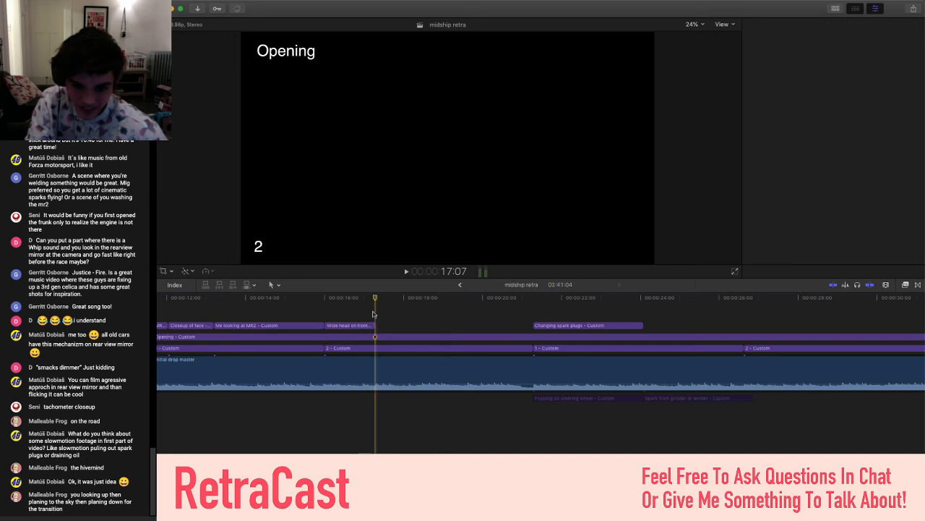
key(super+v)
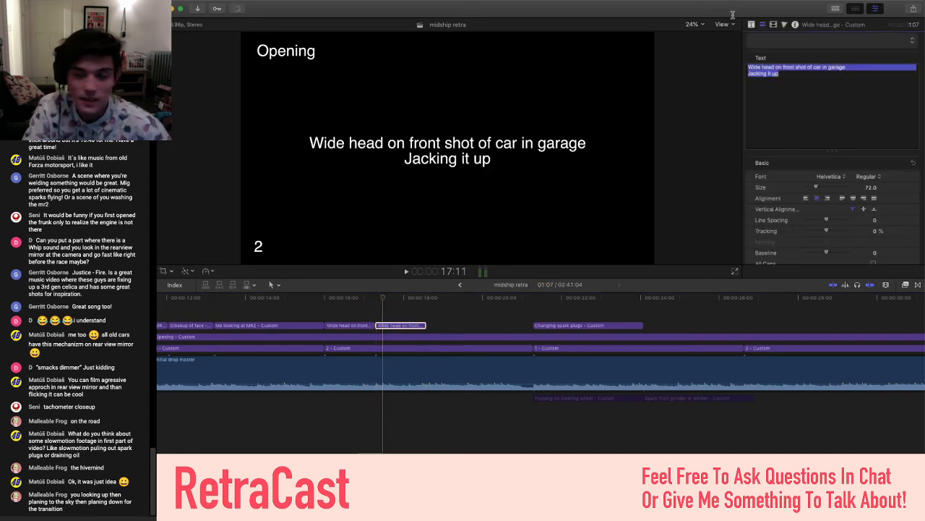
Replace the pasted title's text with "Opening engine lid"
text(Opening ho)
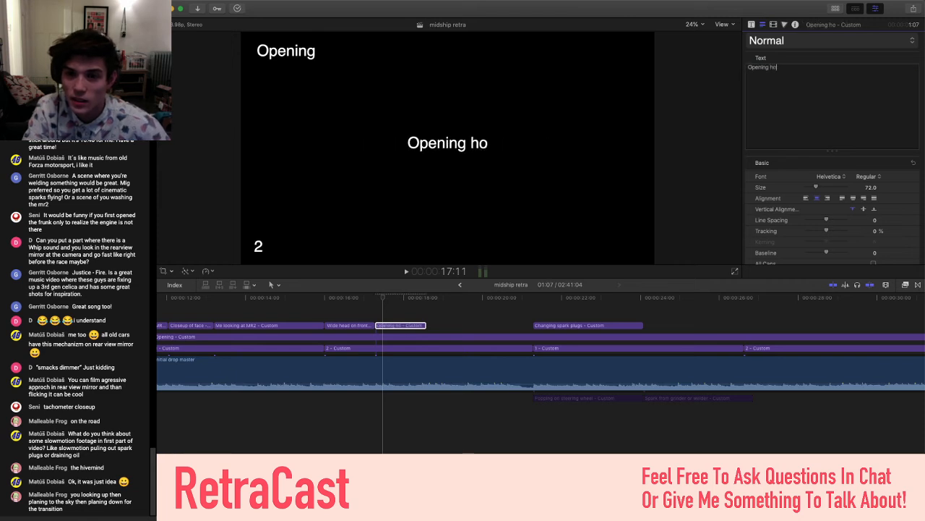
key(BackSpace)
key(BackSpace)
key(BackSpace)
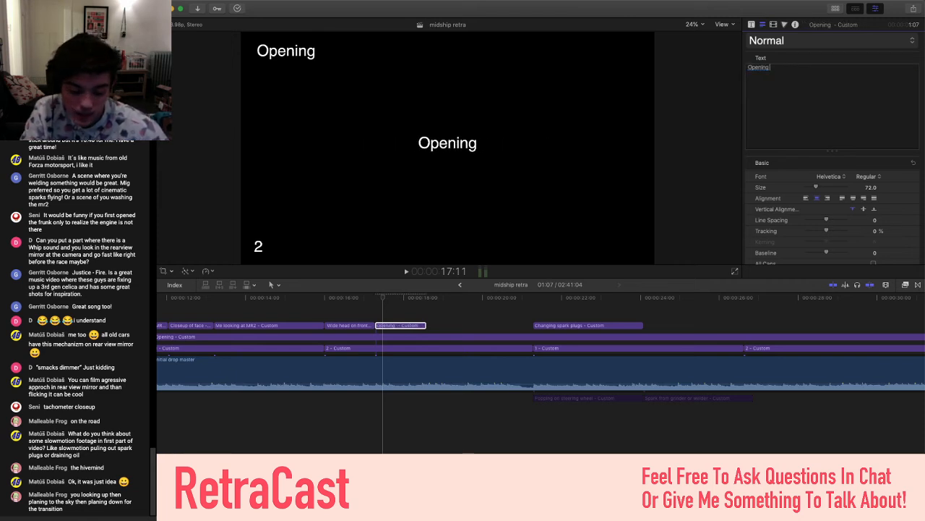
text(engine lid)
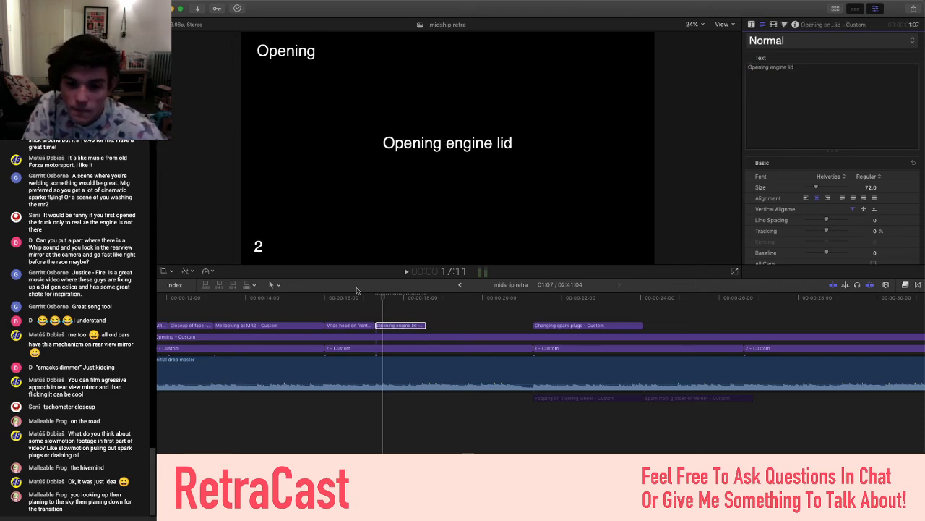
Play back the Opening from the garage shot, and again from "Me looking at MR2" past "Changing spark plugs"
click(321, 311)
key(space)
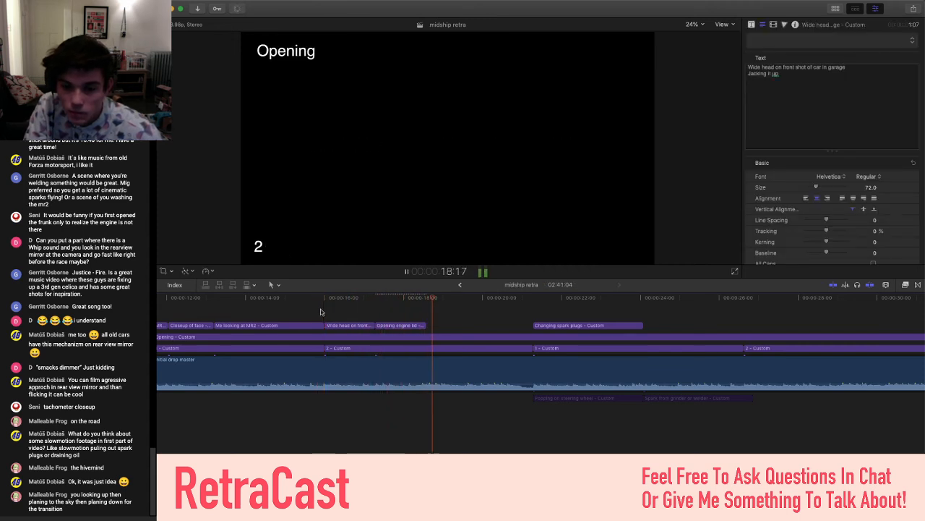
click(261, 308)
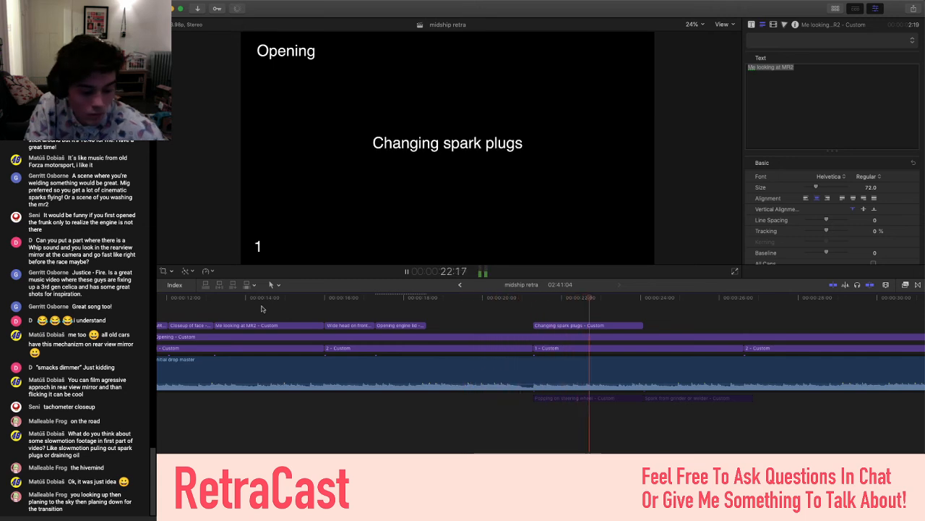
key(space)
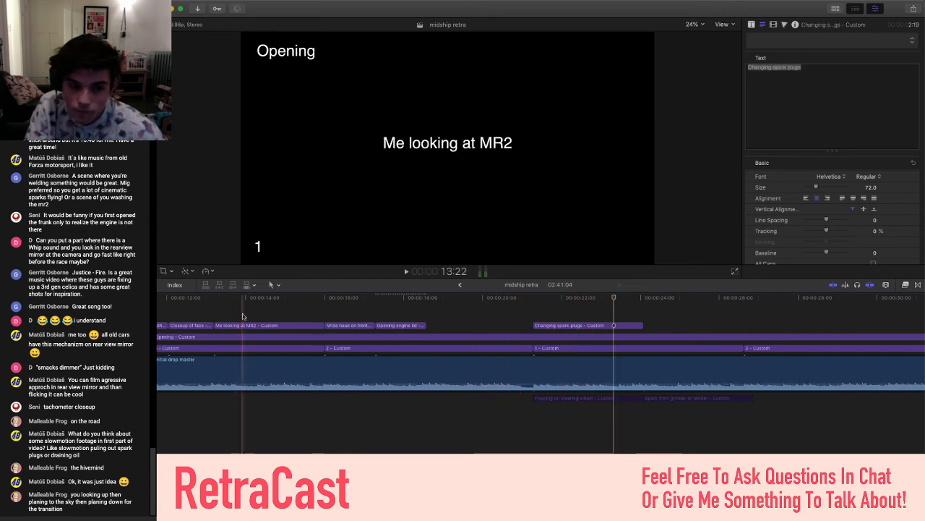
key(space)
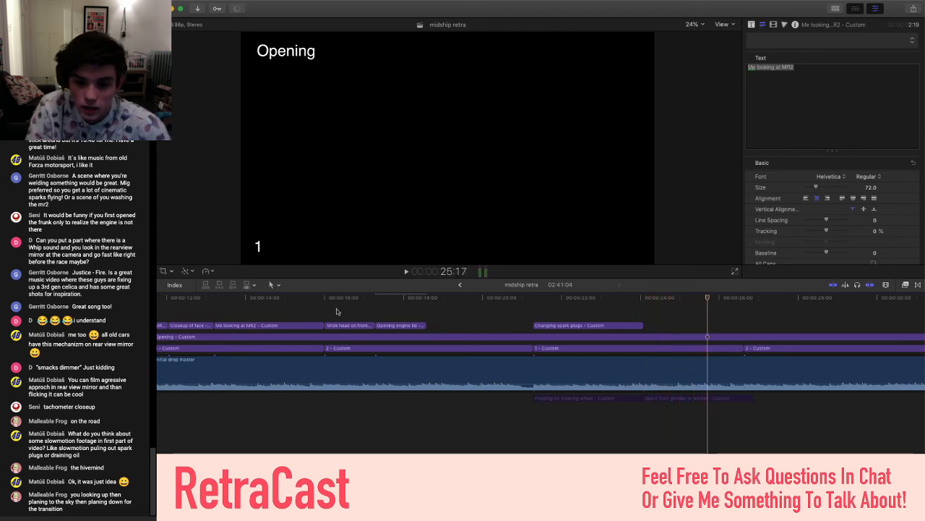
click(274, 310)
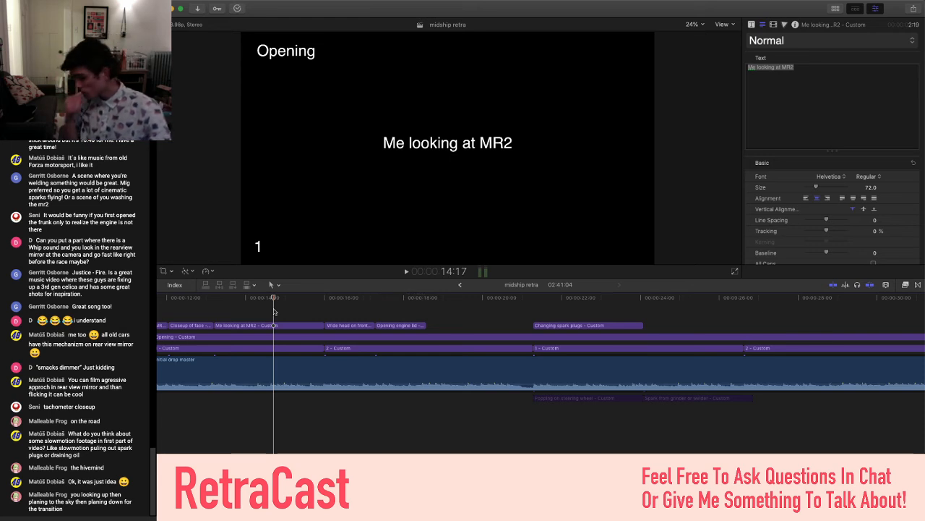
Duplicate the "Opening engine lid" title and place the copy directly after it
click(421, 326)
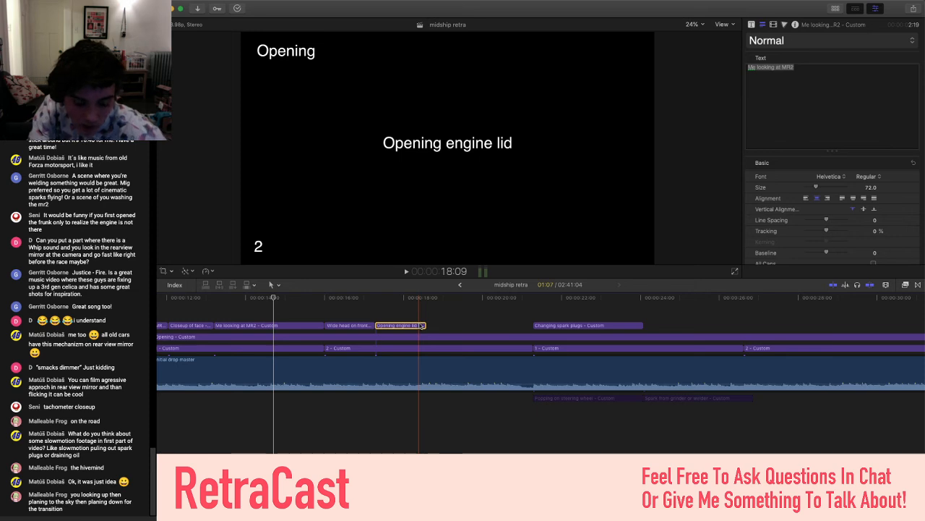
key(super+c)
key(super+v)
click(430, 317)
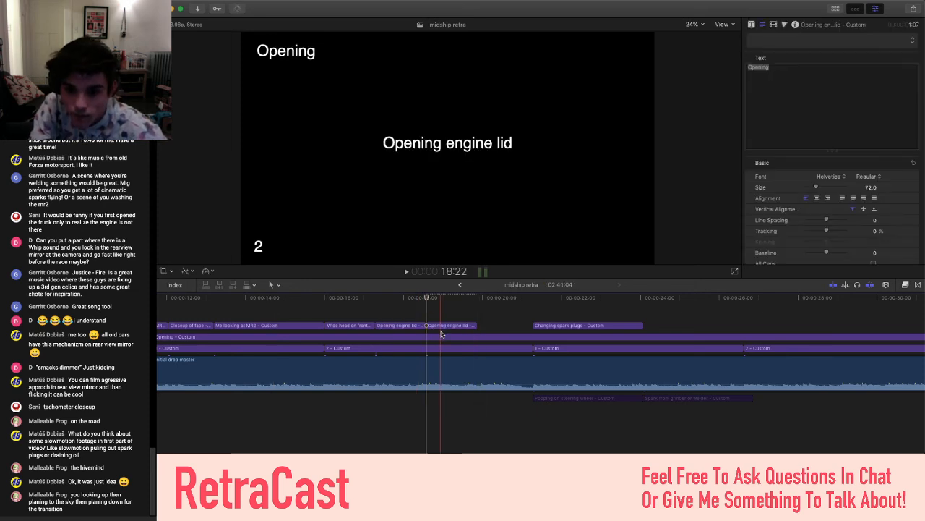
Replace the text of the second "Opening engine lid" title with "Pouring oil"
click(441, 328)
drag(847, 110, 657, 29)
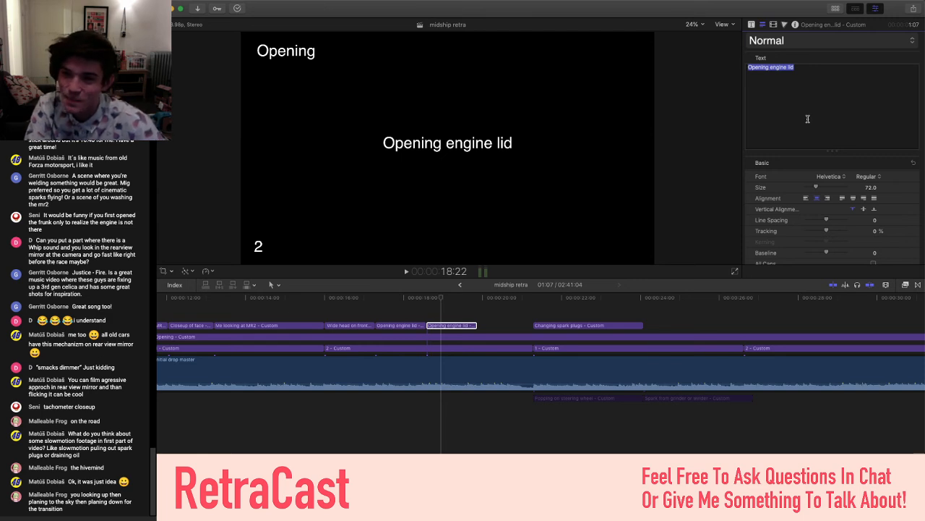
text(Popu)
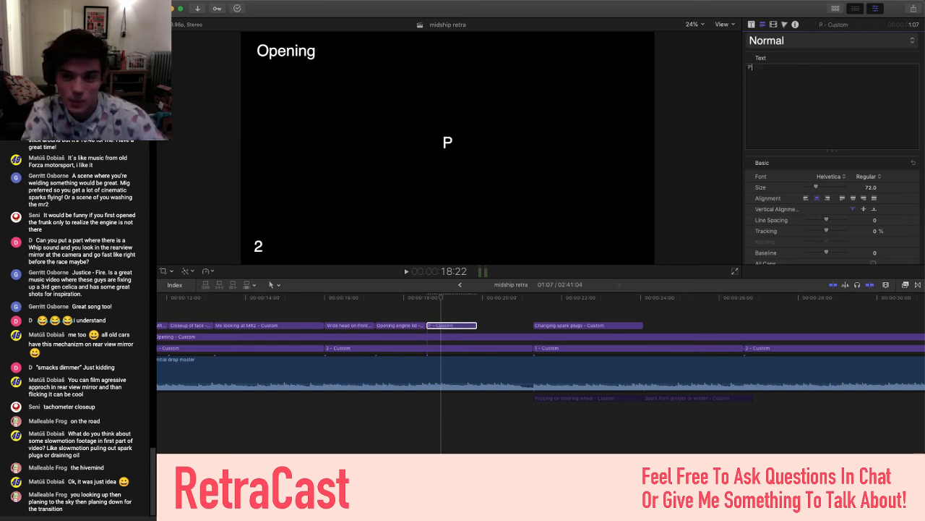
key(BackSpace)
key(BackSpace)
text(yrin)
key(BackSpace)
key(BackSpace)
key(BackSpace)
key(BackSpace)
text(uring oil)
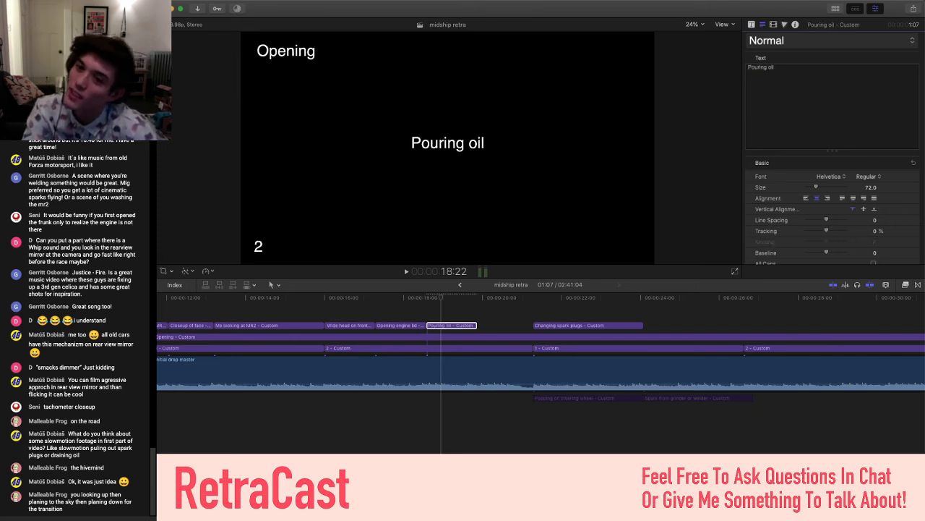
Add the lines "Either from above" and "Or side of oil pouring in" below "Pouring oil" in the title
key(Return)
text(Either)
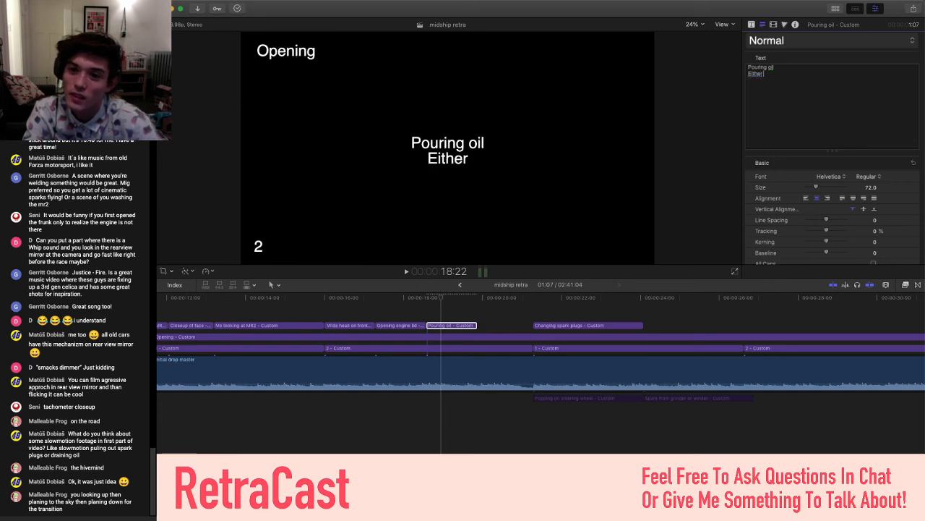
text( from above)
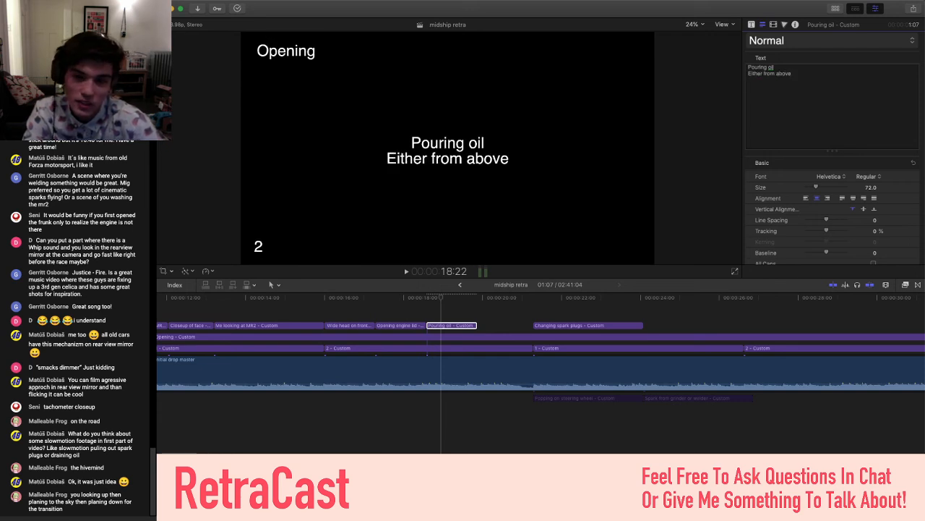
key(Return)
text(Or)
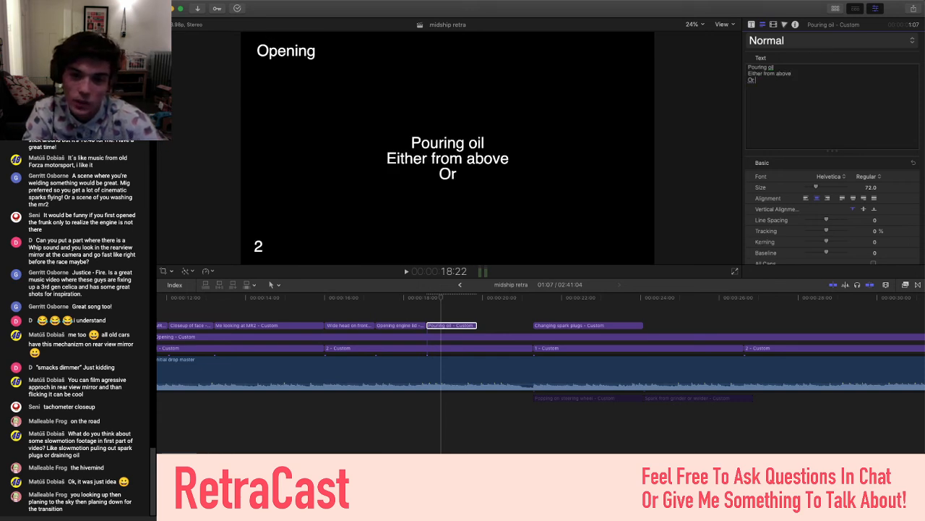
text( side of oil)
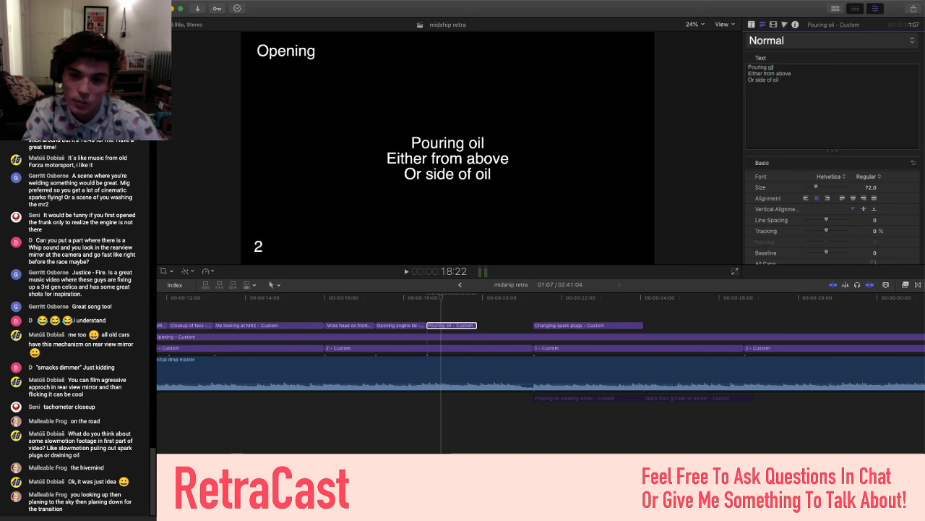
text( pouring in)
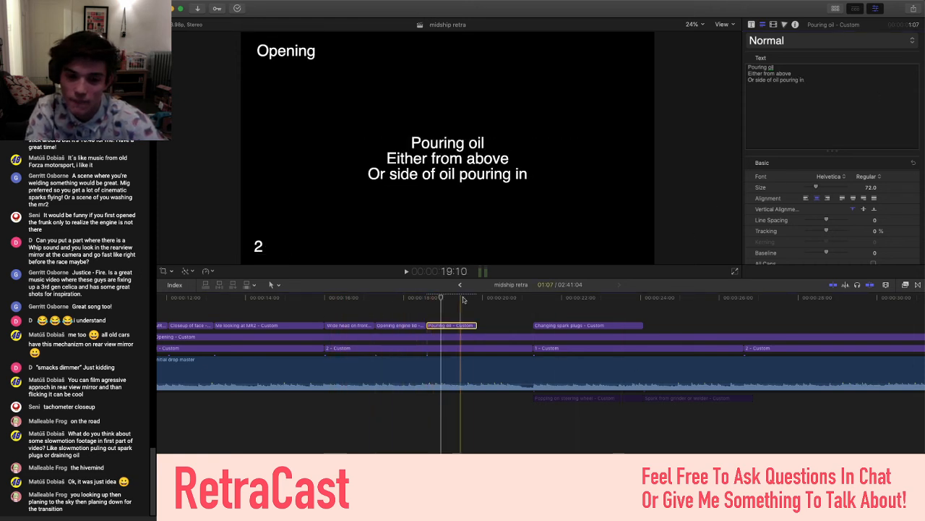
Play back the Opening from the garage shot title into "Changing spark plugs", pausing at 23:08
click(325, 319)
key(space)
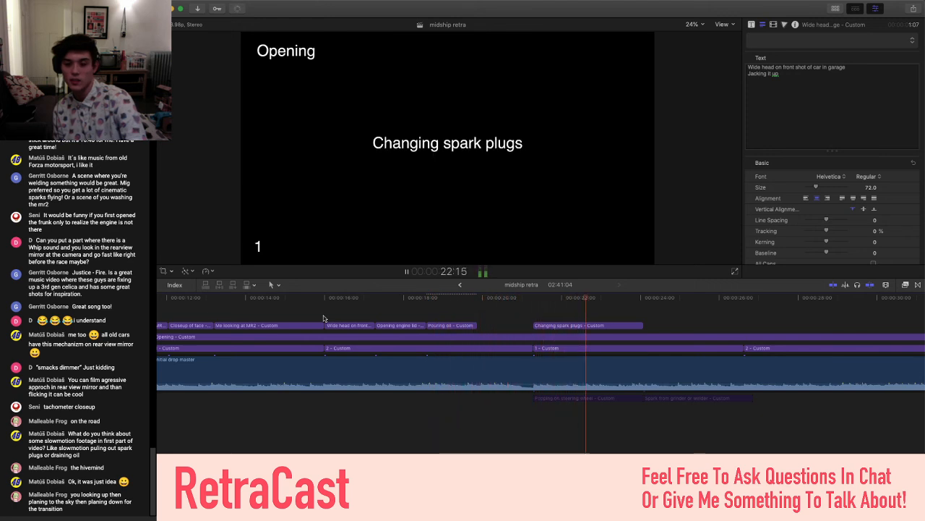
key(space)
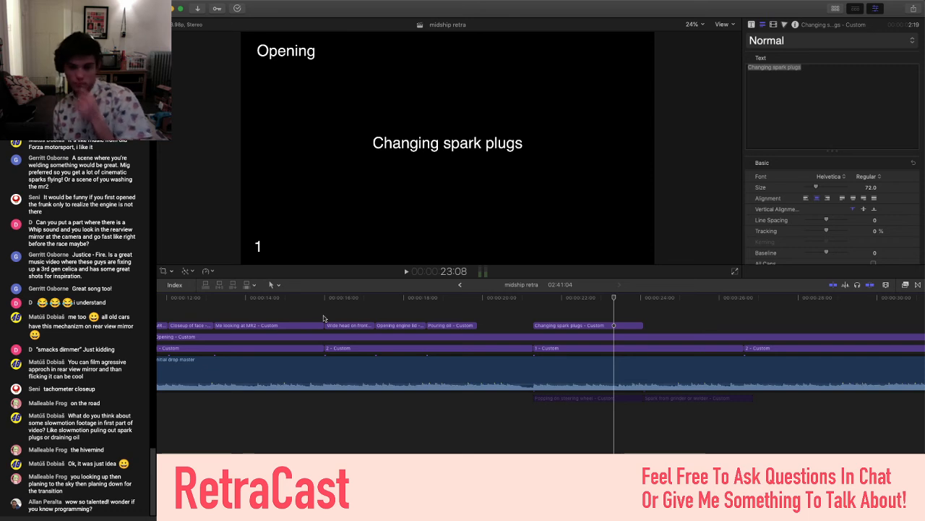
Look over the storyboard titles from the Opening through the "Slower Guitar" section and return to the start of the timeline
scroll(332, 321, down, 5)
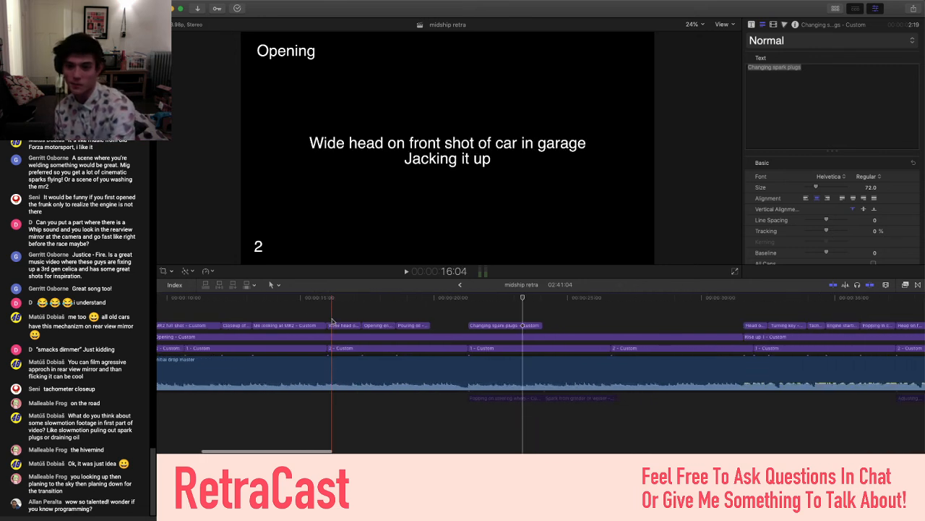
scroll(332, 321, down, 3)
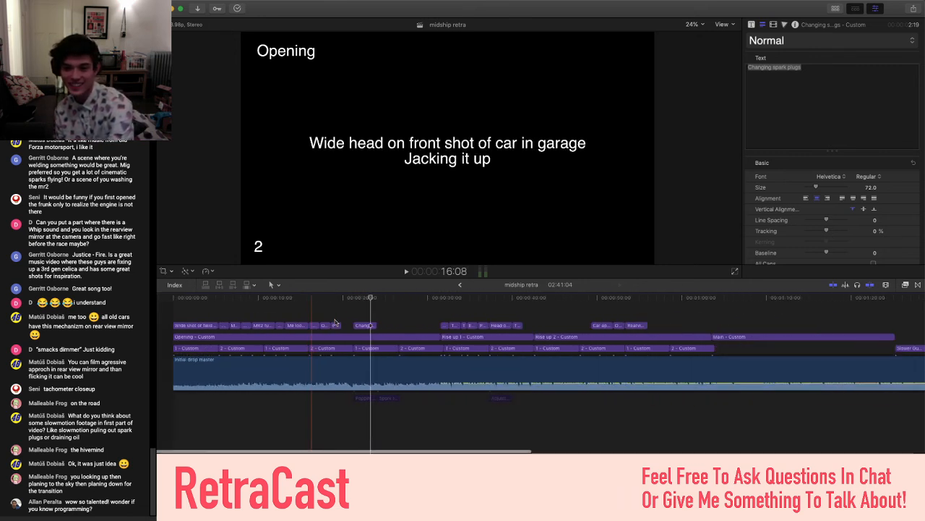
scroll(334, 323, right, 10)
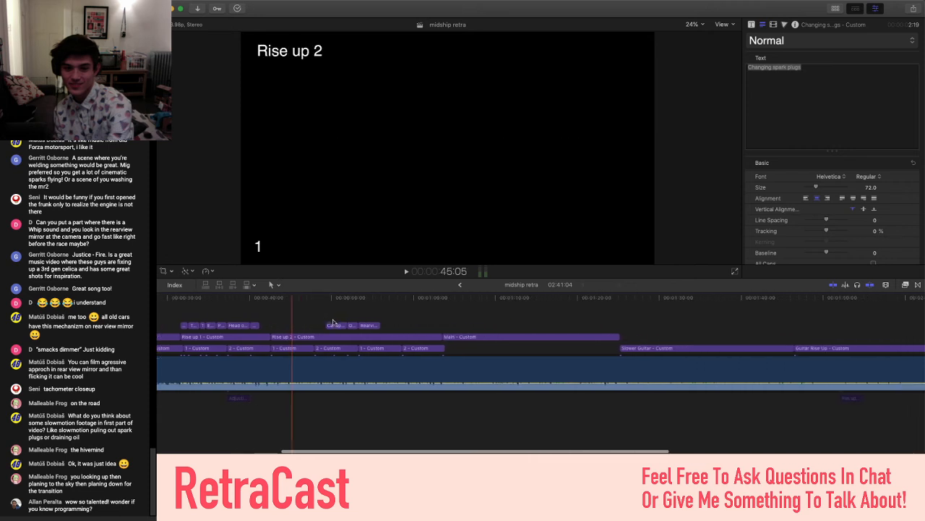
scroll(329, 323, left, 12)
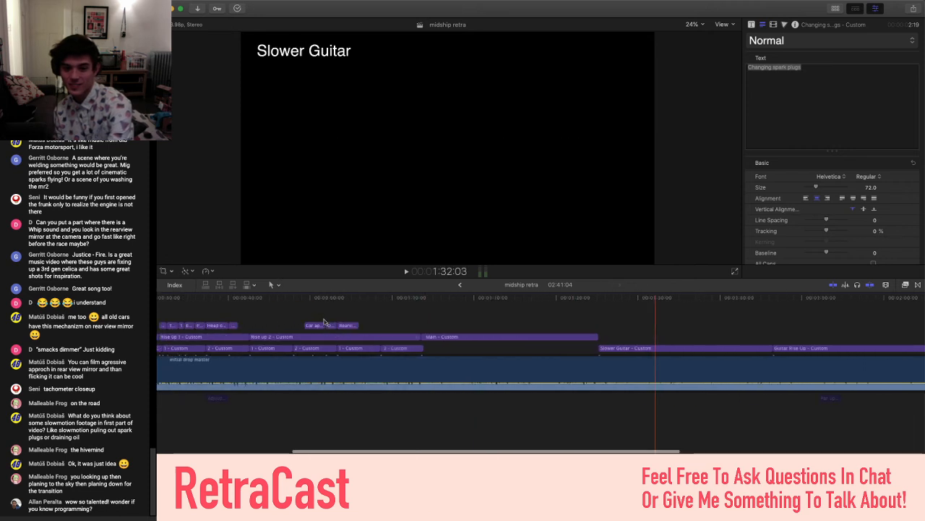
scroll(324, 322, left, 1)
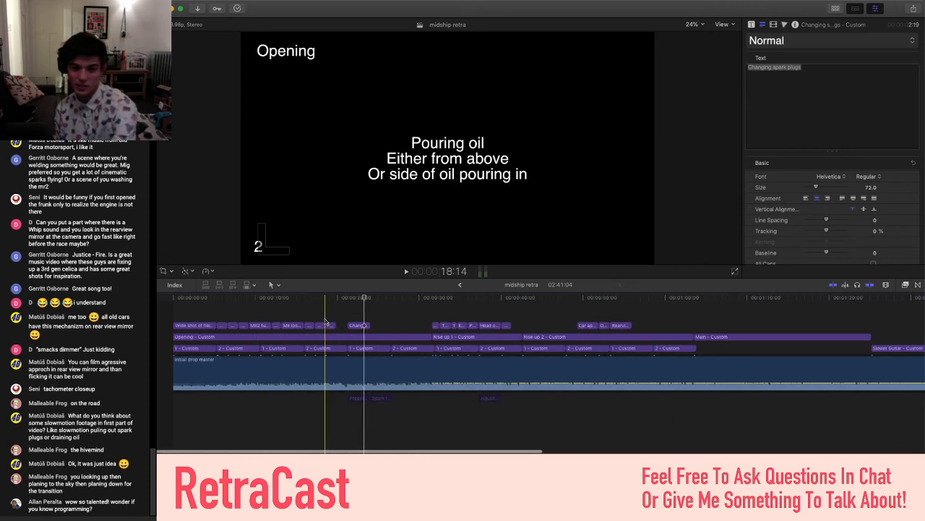
scroll(325, 321, up, 2)
scroll(325, 321, up, 3)
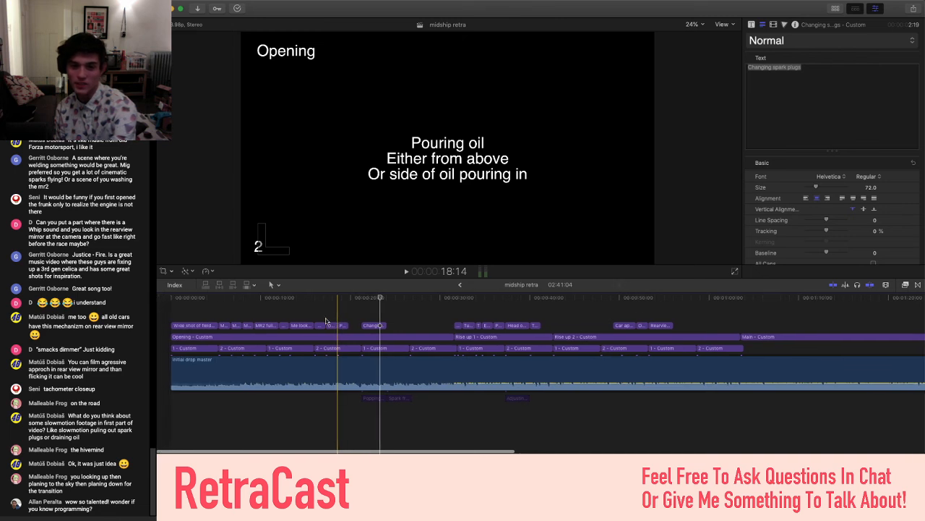
scroll(325, 321, up, 4)
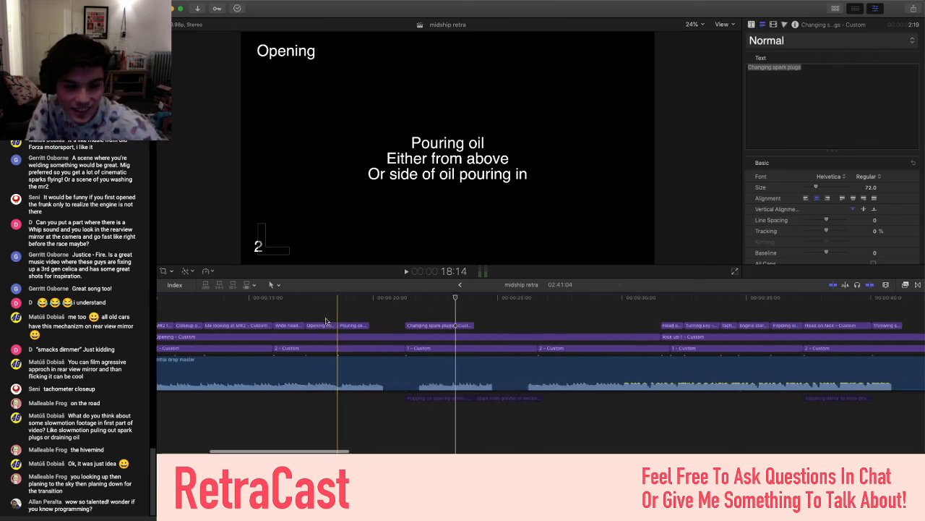
scroll(325, 322, down, 2)
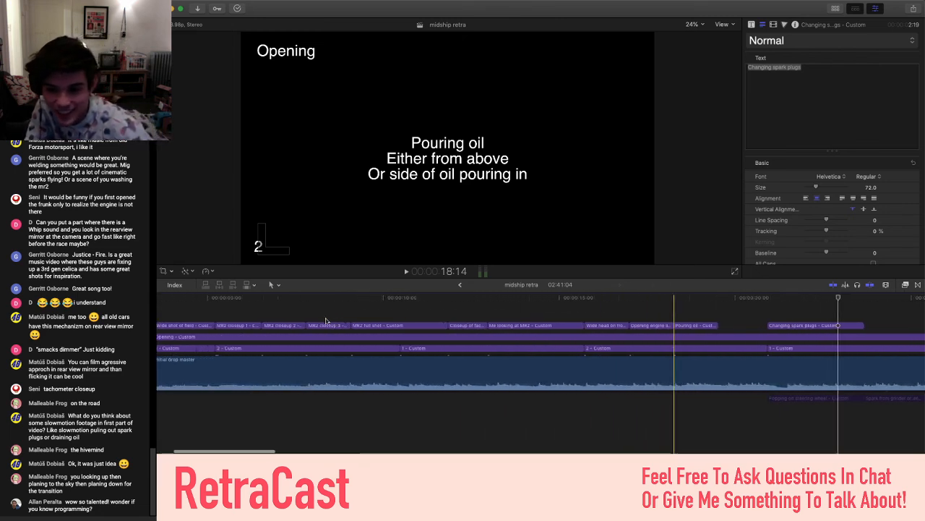
scroll(325, 321, down, 2)
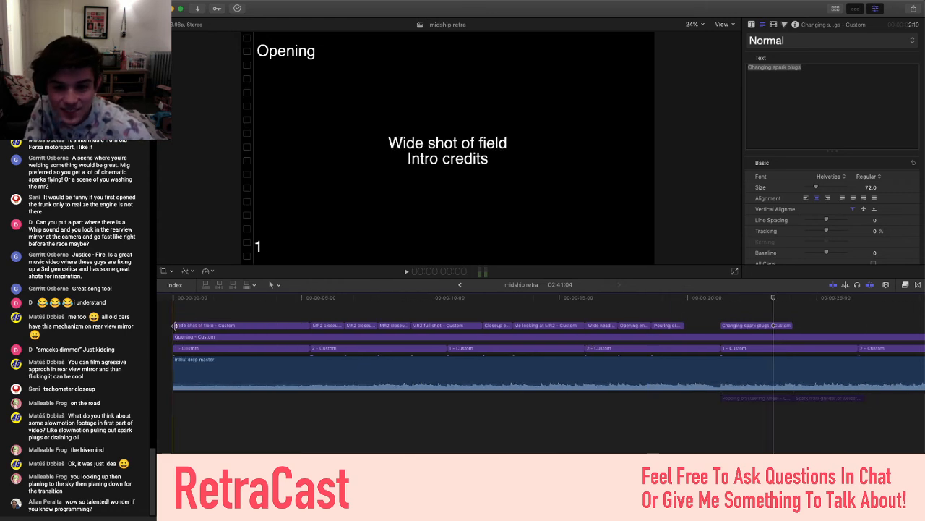
scroll(172, 313, down, 1)
scroll(172, 313, left, 2)
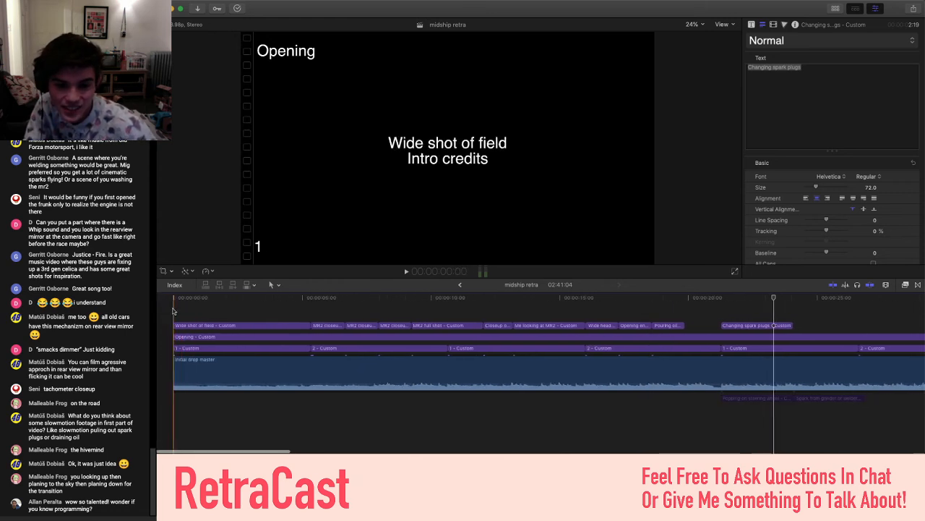
Play back the Opening from the very beginning, pausing shortly after the start of "Changing spark plugs"
click(171, 308)
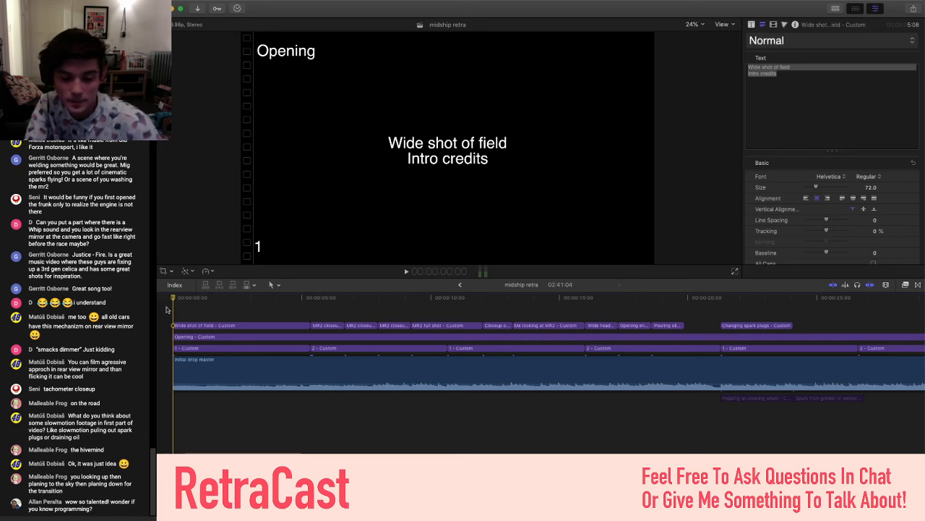
key(space)
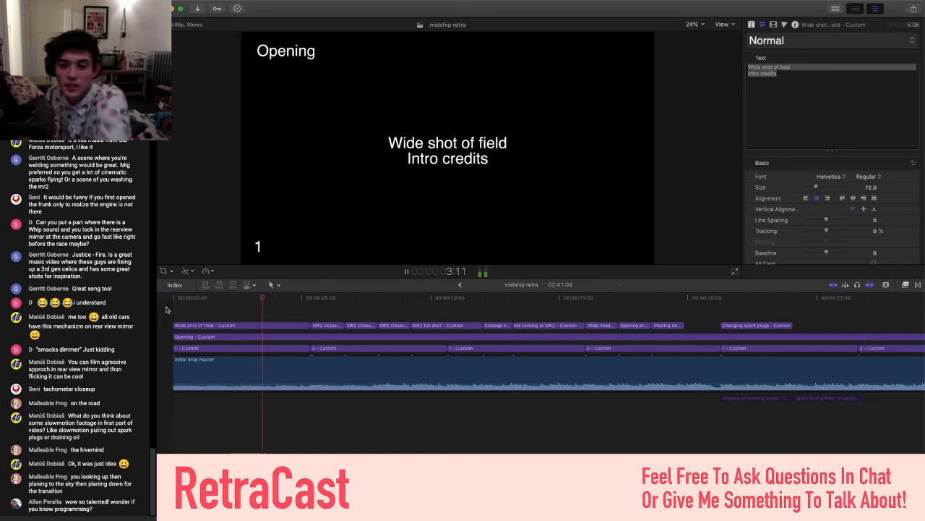
click(426, 306)
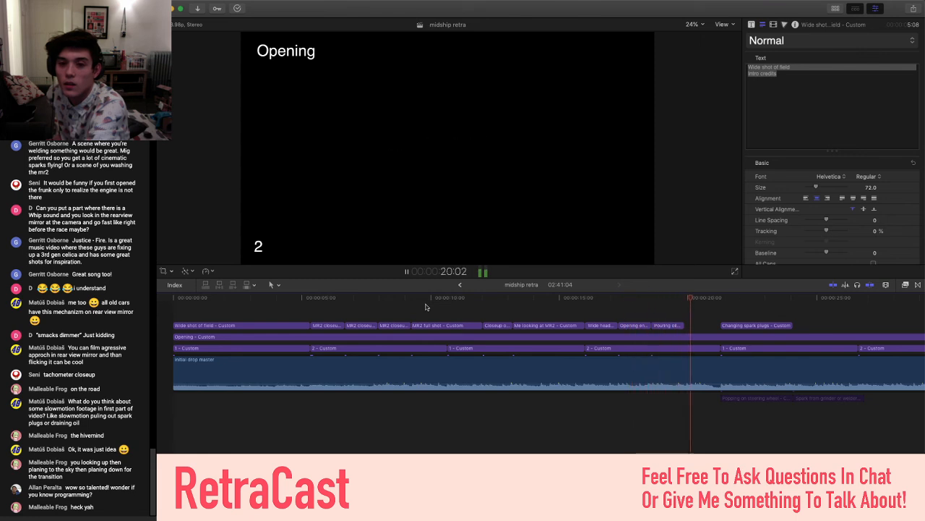
key(space)
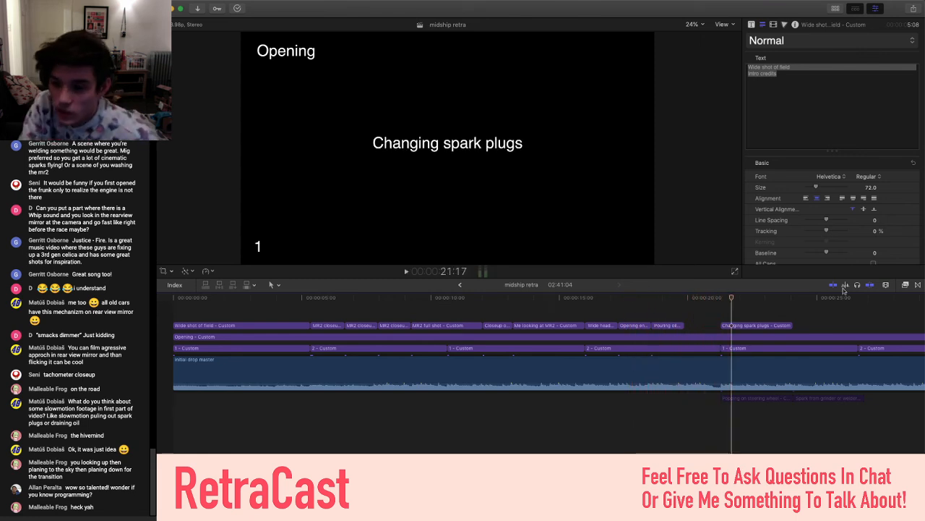
Fill the gap after "Pouring oil" with the "Changing spark plugs" title, trimmed to 1:10, and play back from the garage shot
drag(780, 326, 720, 325)
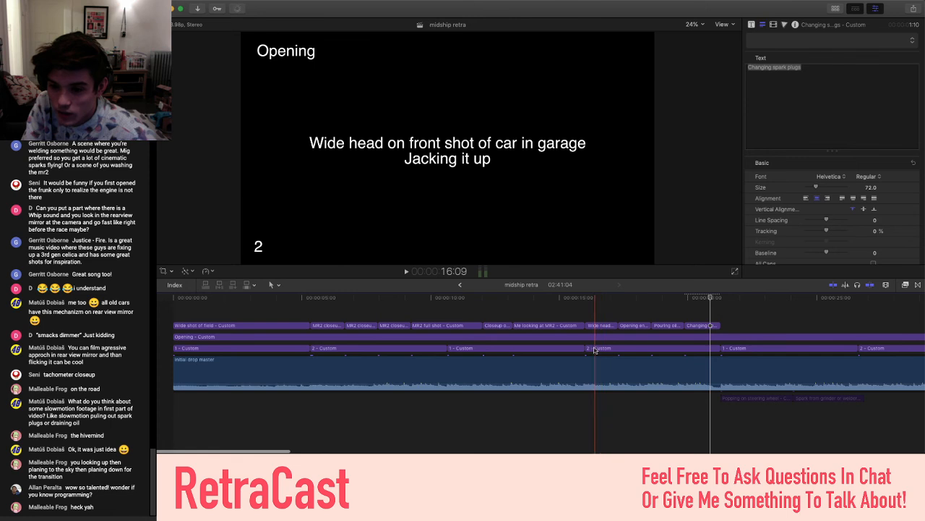
click(588, 312)
key(space)
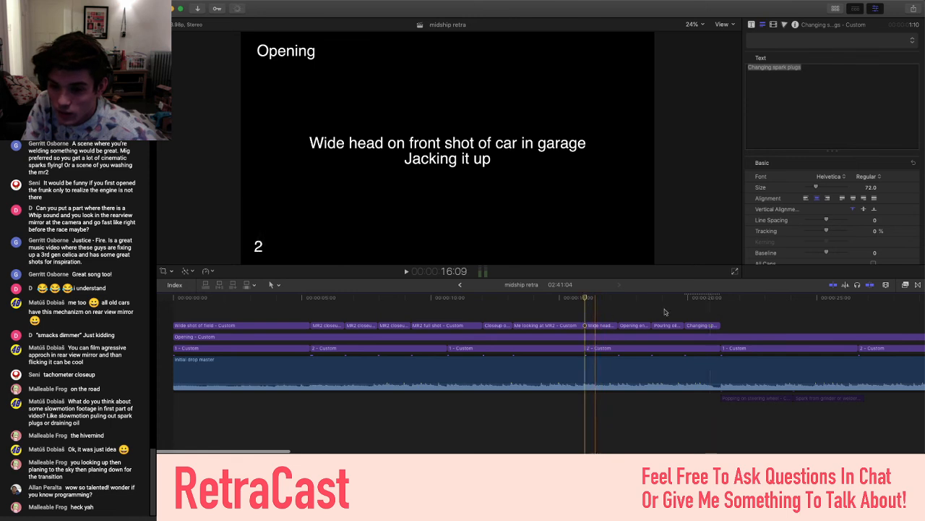
click(719, 312)
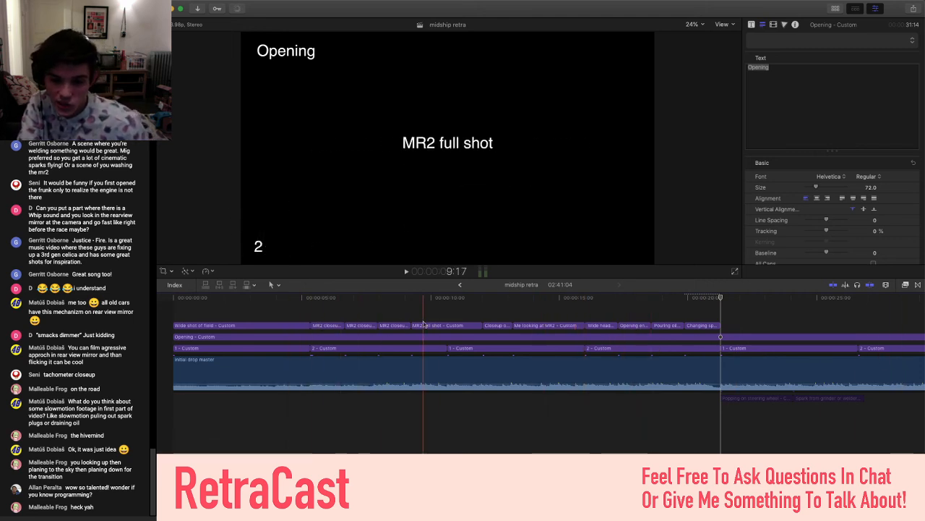
Place a copy of the "Opening engine lid" title directly after "Changing spark plugs", starting at 21:07
scroll(499, 321, right, 5)
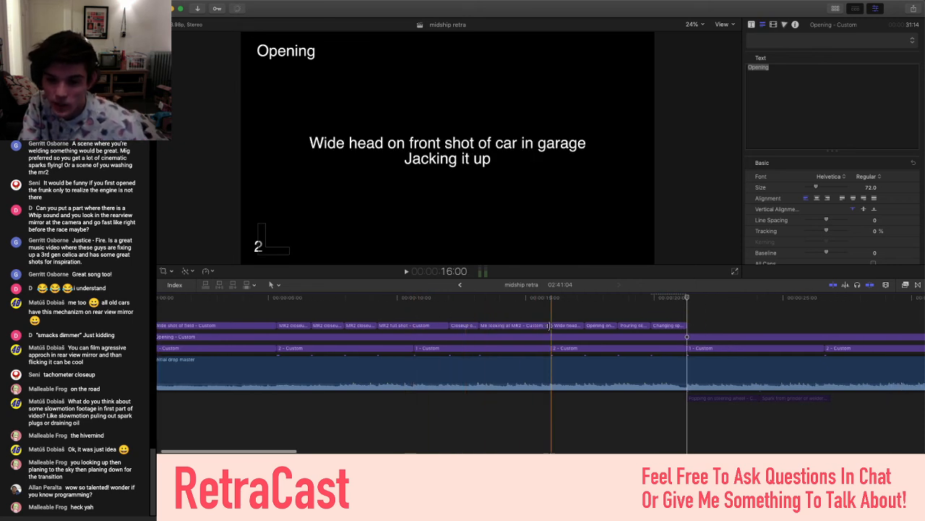
scroll(550, 326, right, 1)
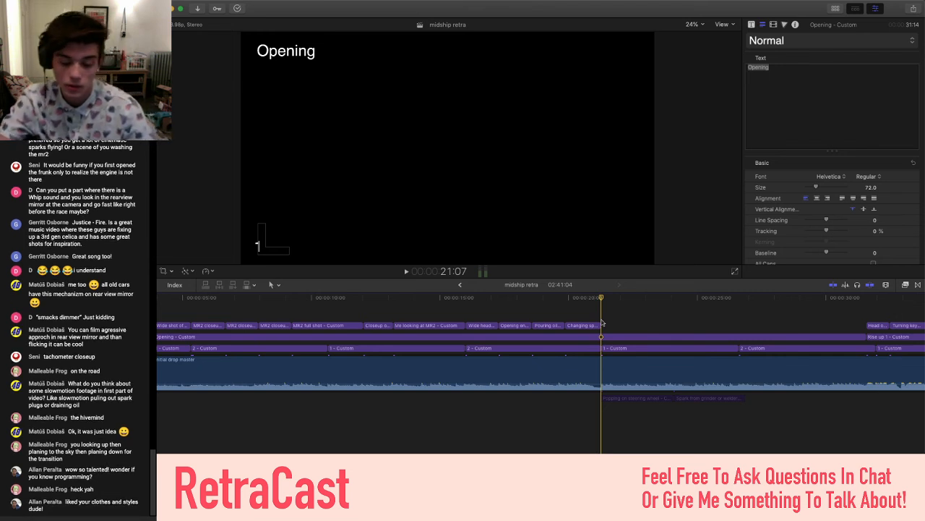
key(space)
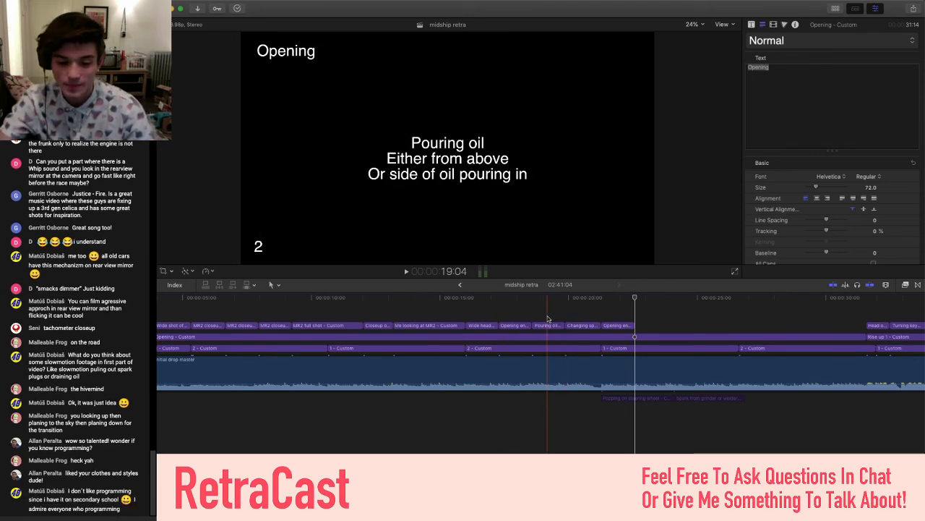
Play back the Opening from the "Wide head on front shot of car in garage" title into the second "Opening engine lid" title
scroll(548, 318, left, 5)
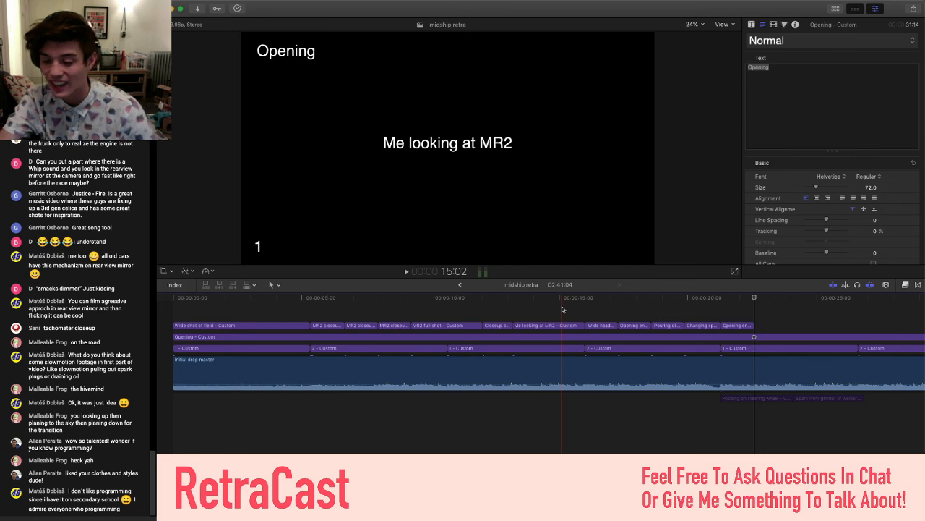
scroll(562, 310, right, 4)
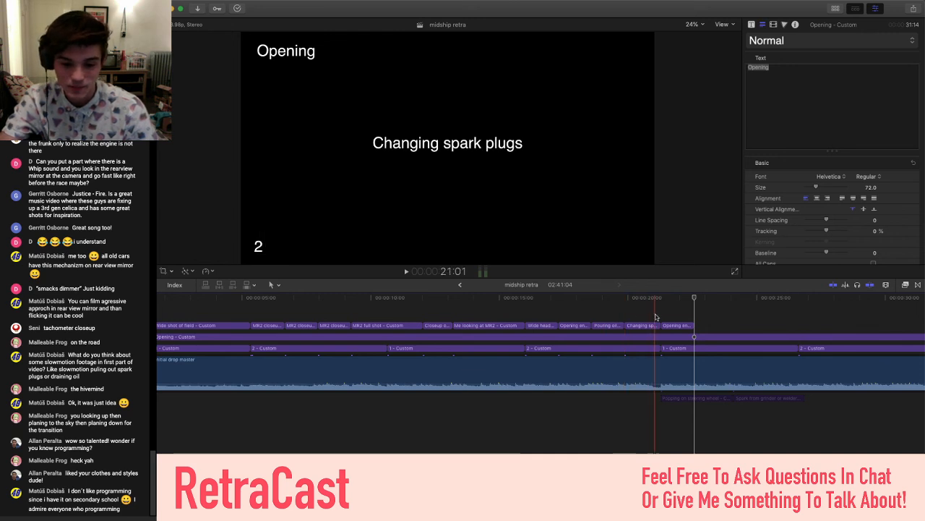
scroll(656, 317, right, 7)
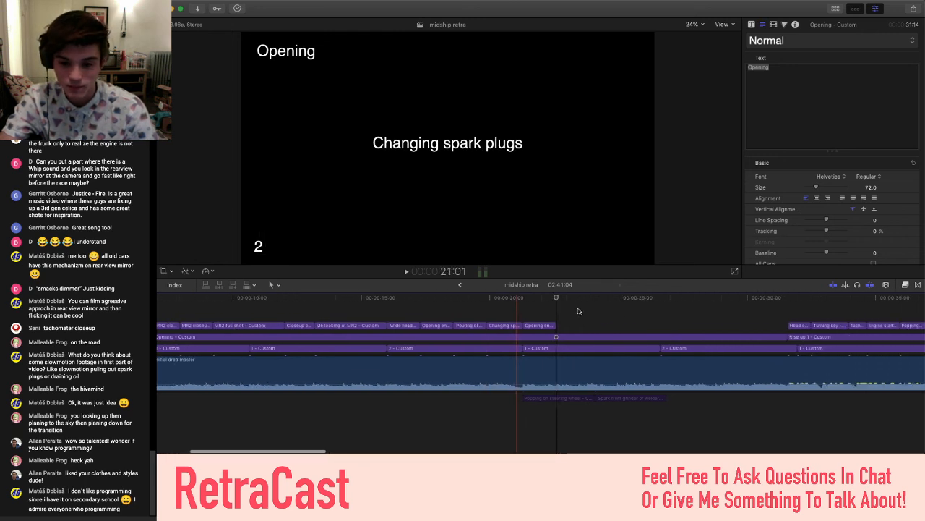
click(520, 314)
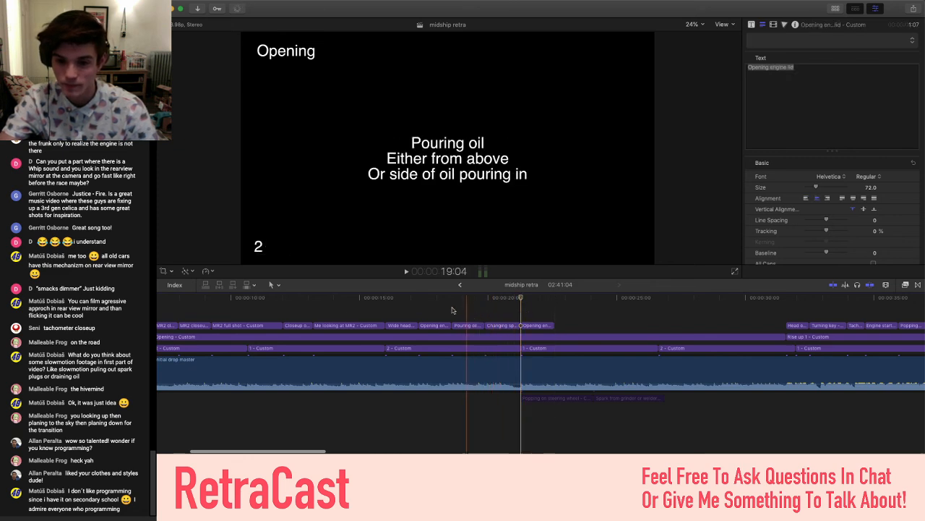
click(386, 313)
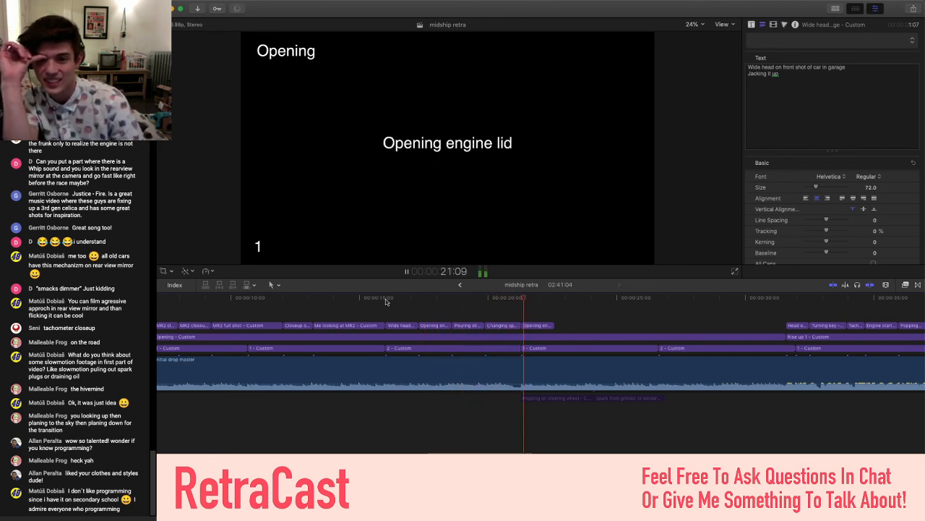
key(space)
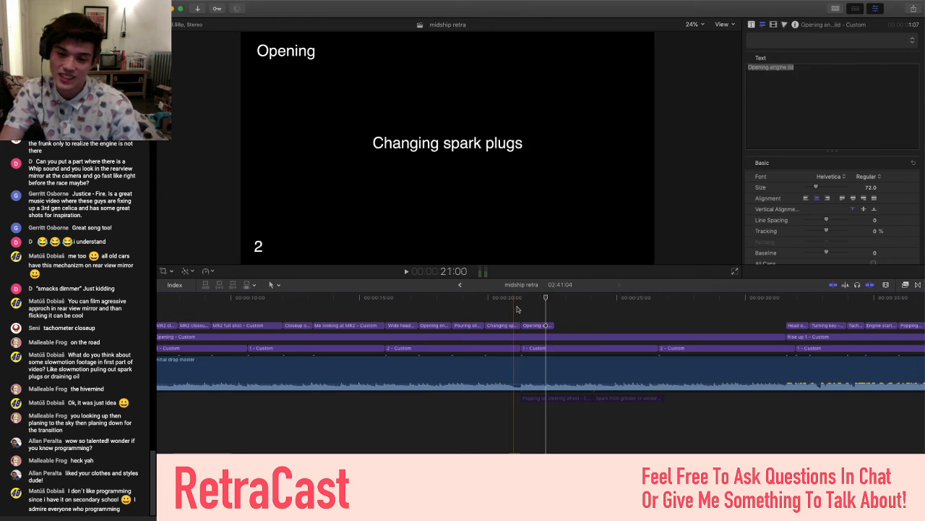
Replace the text of the second "Opening engine lid" title with "Side shot of car" and, on a second line, "Me under car unbolting bottom panel"
click(524, 324)
click(801, 75)
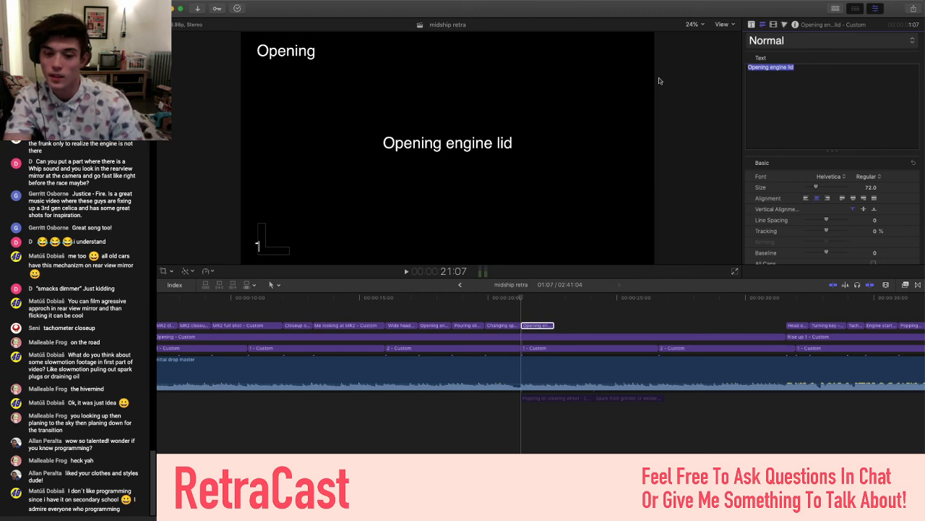
text(Side shot of car)
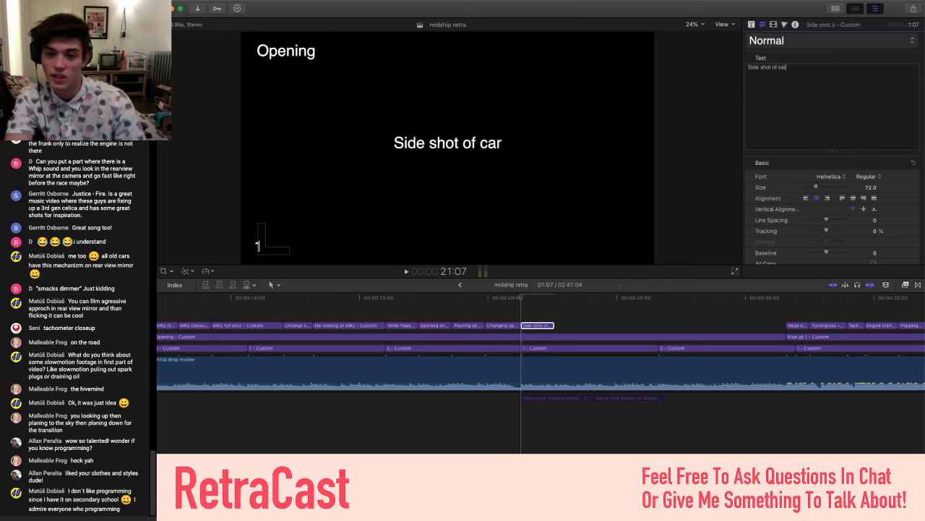
key(Return)
text(Me under car)
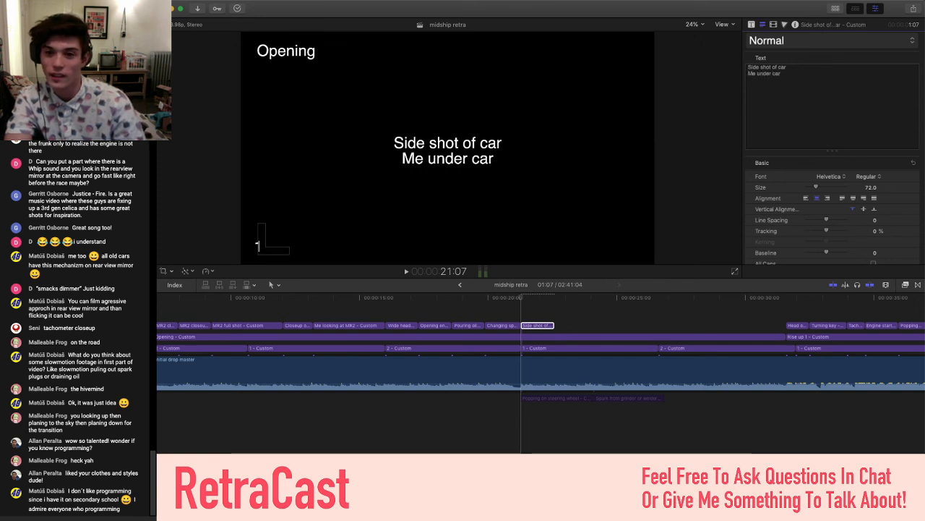
text( unbolting)
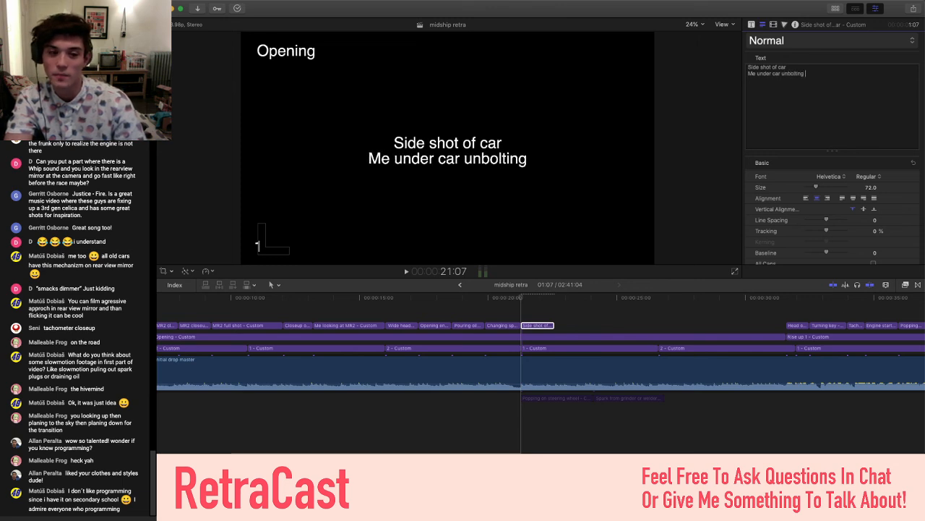
text( bottom b)
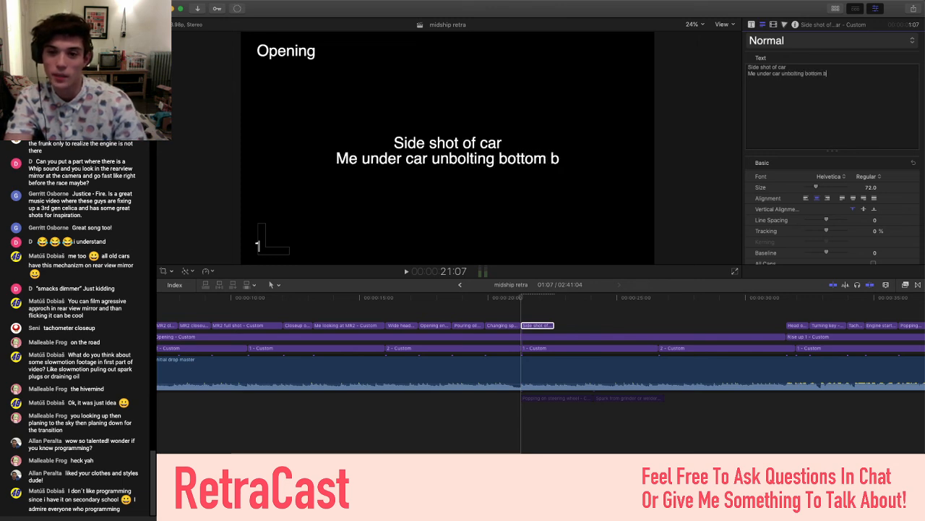
key(BackSpace)
text(op)
key(BackSpace)
key(BackSpace)
text(panel)
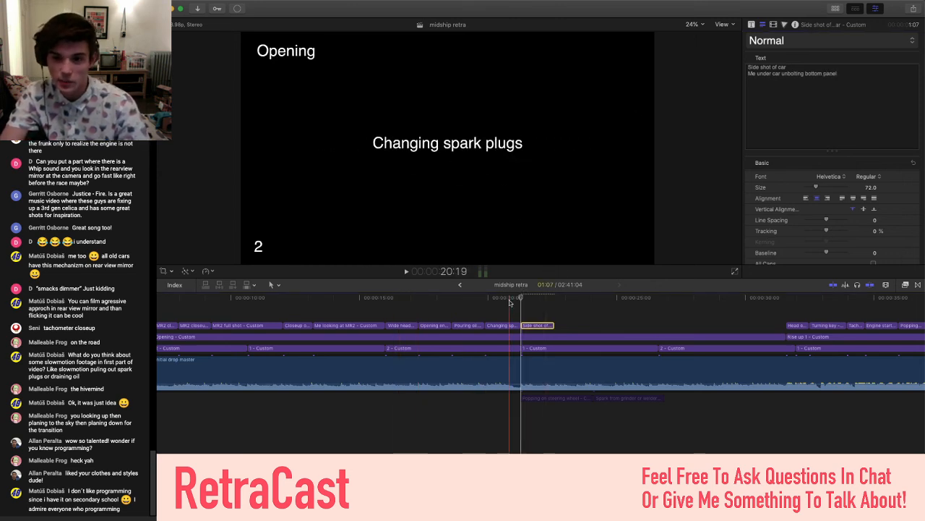
scroll(510, 303, left, 1)
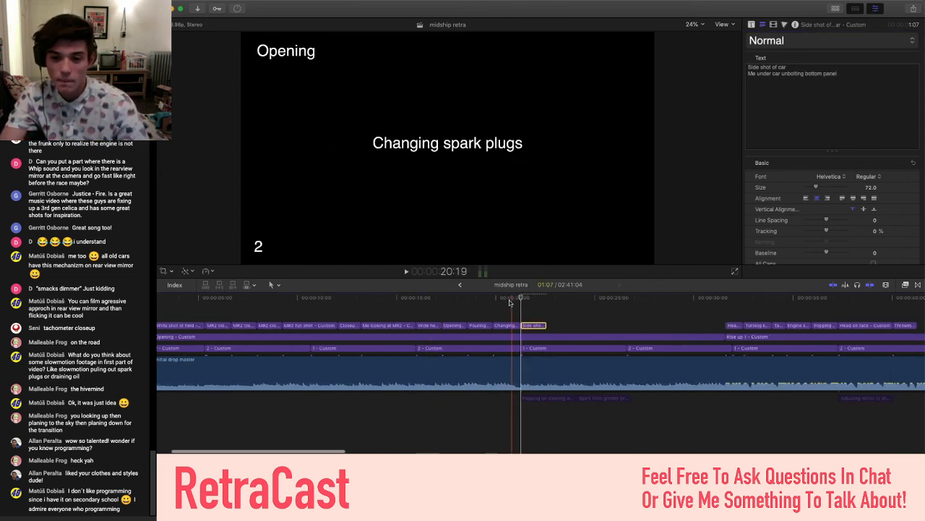
key(super+minus)
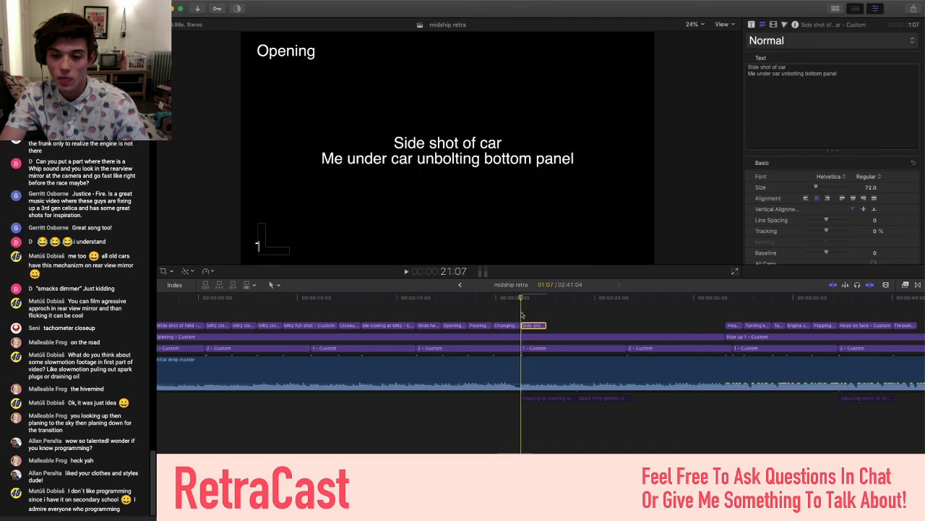
key(super+equal)
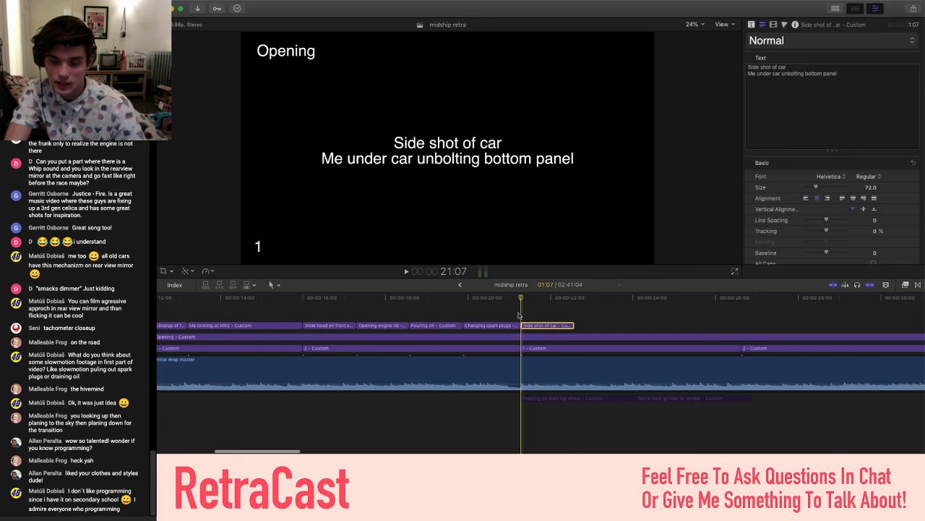
Play back from the start of the "Side shot of car" title and extend the title's end to 24:00, making it 2:17 long
key(space)
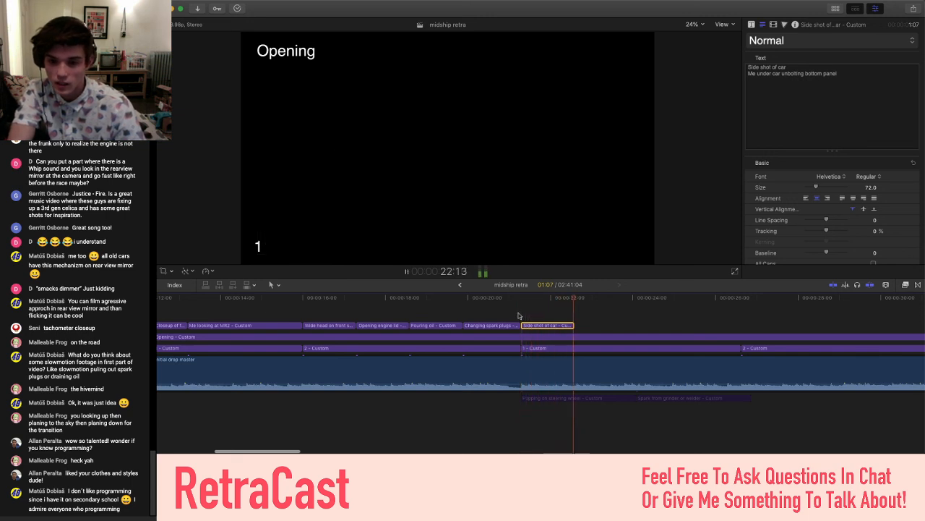
key(space)
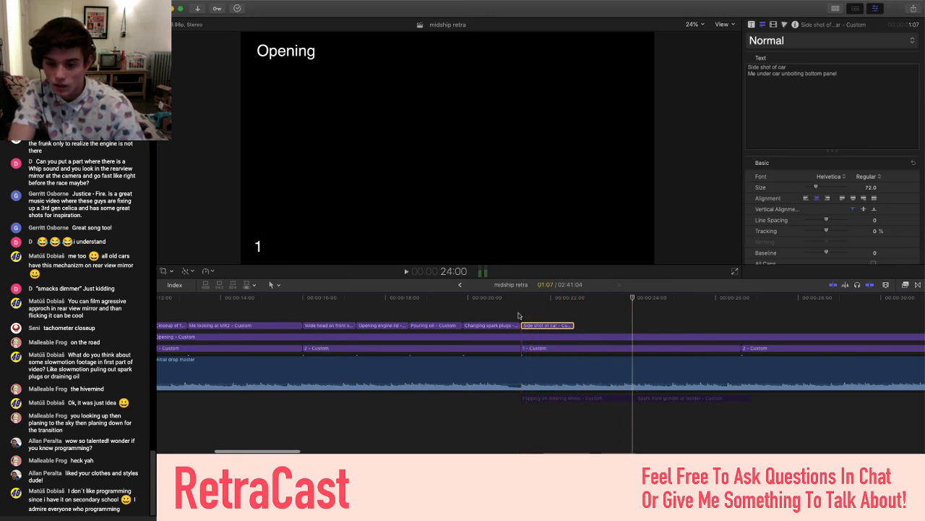
drag(574, 325, 632, 326)
Play back the Opening twice, from the end of the "Me looking at MR2" title through the "Side shot of car" title
key(super+minus)
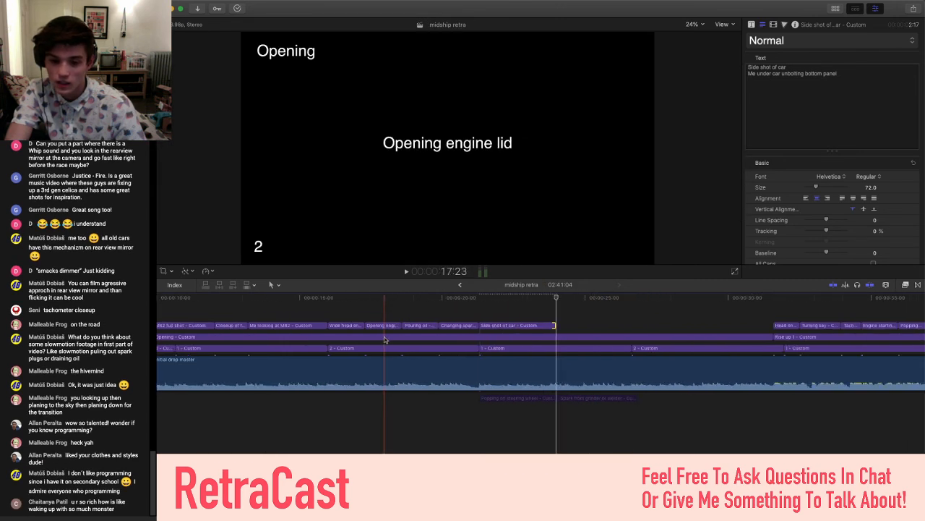
scroll(420, 340, left, 5)
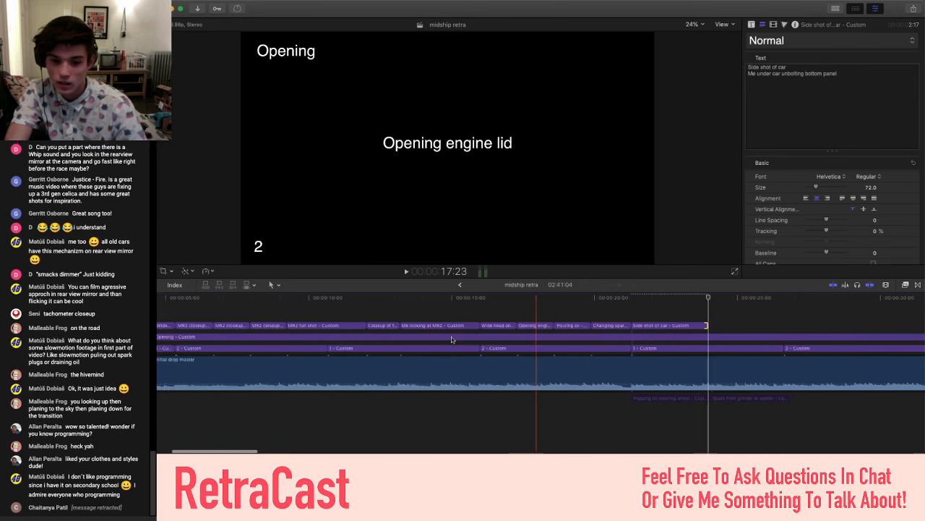
scroll(451, 340, left, 5)
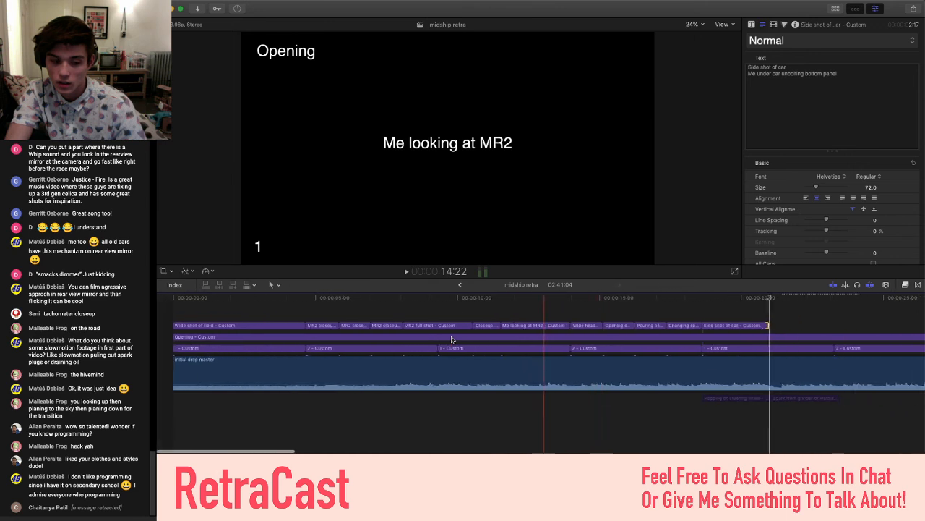
key(super+minus)
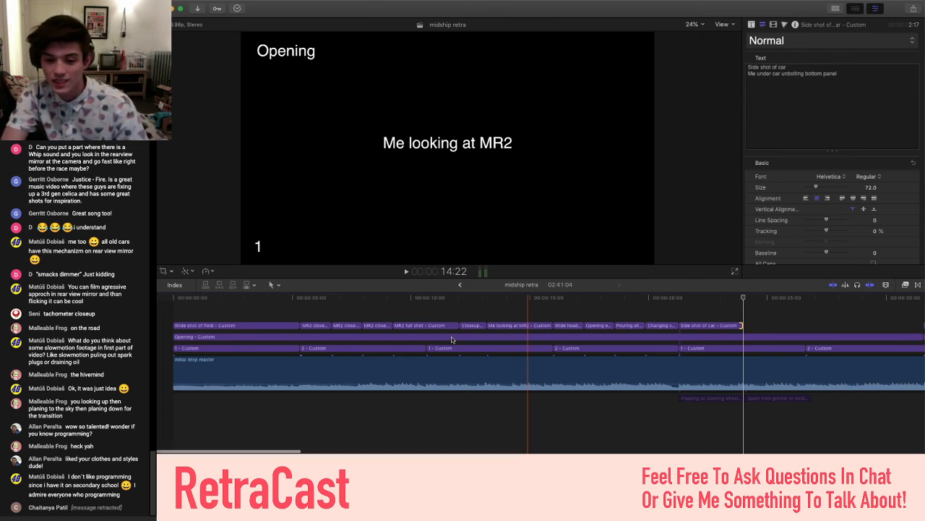
scroll(452, 339, right, 1)
scroll(452, 339, left, 1)
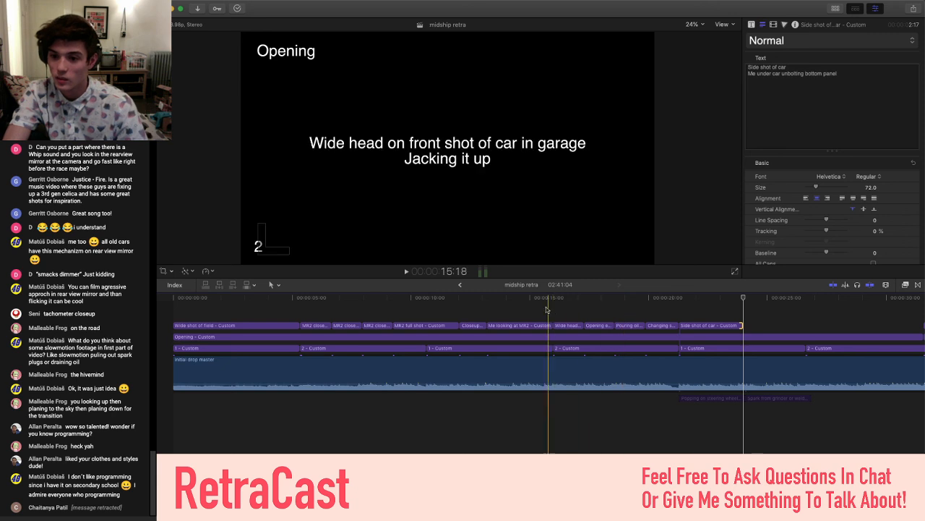
click(522, 313)
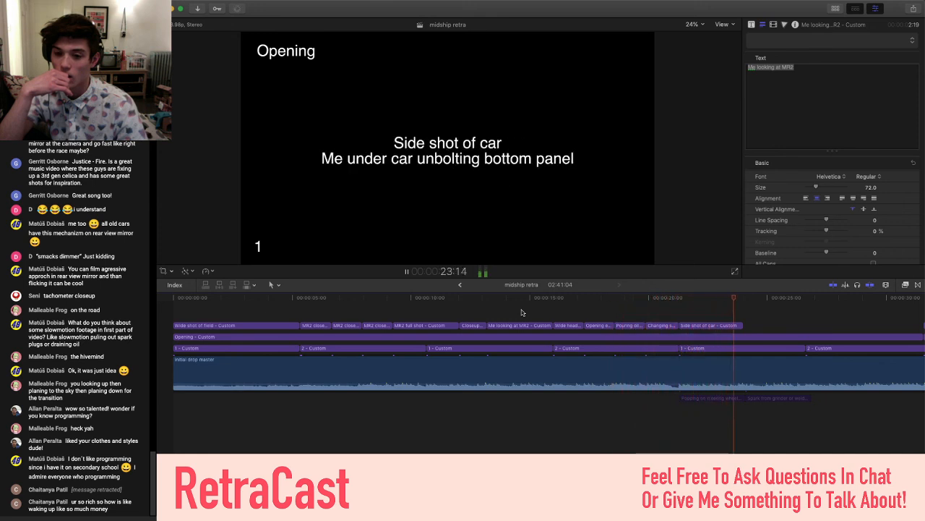
key(space)
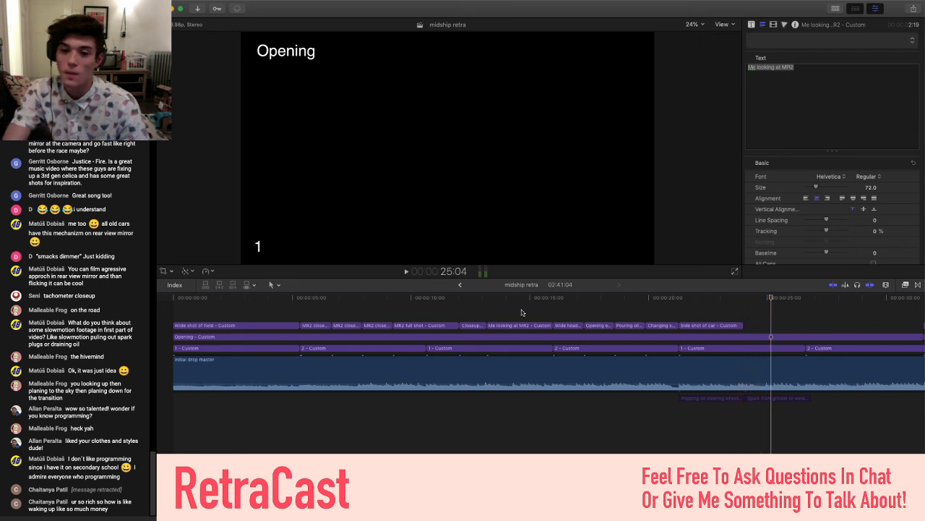
click(539, 310)
key(space)
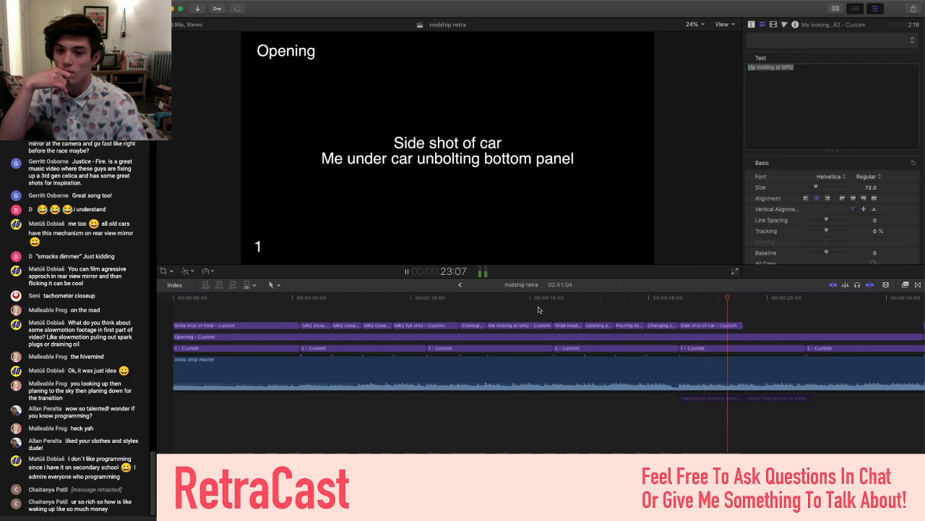
key(space)
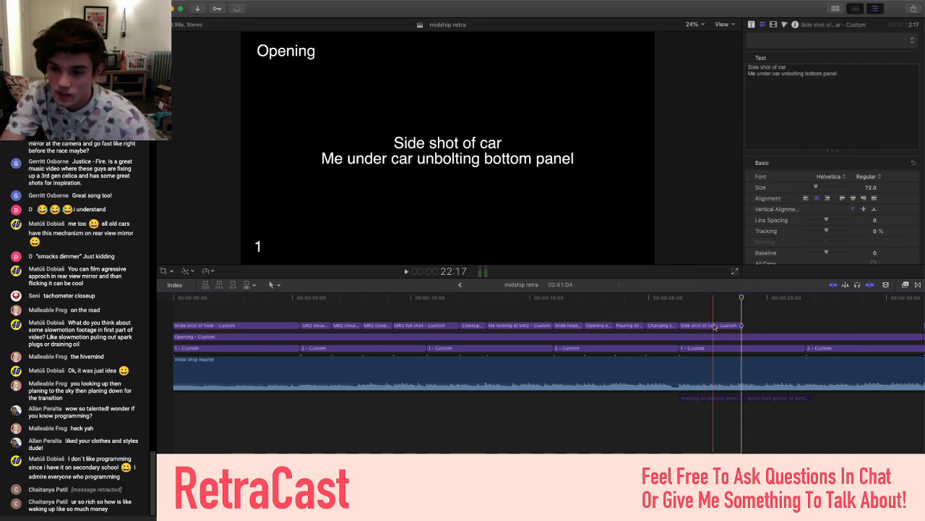
click(713, 326)
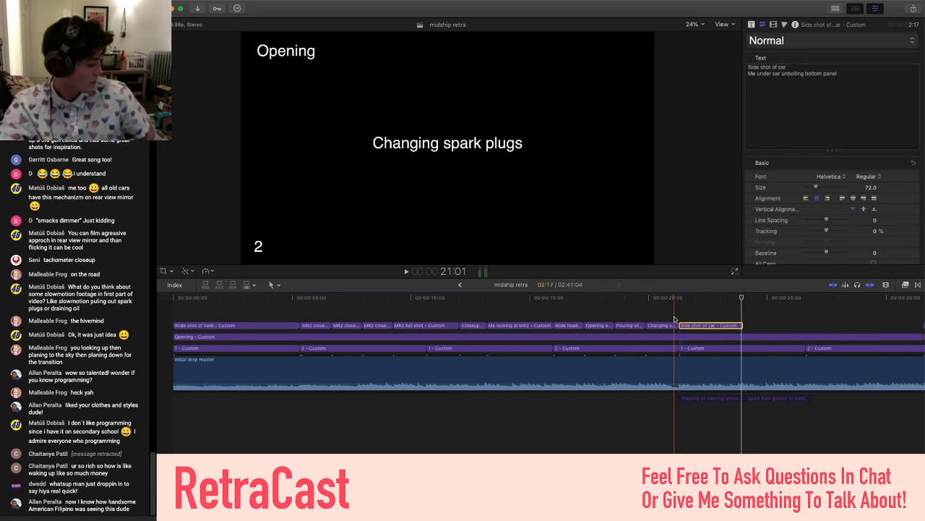
key(super+minus)
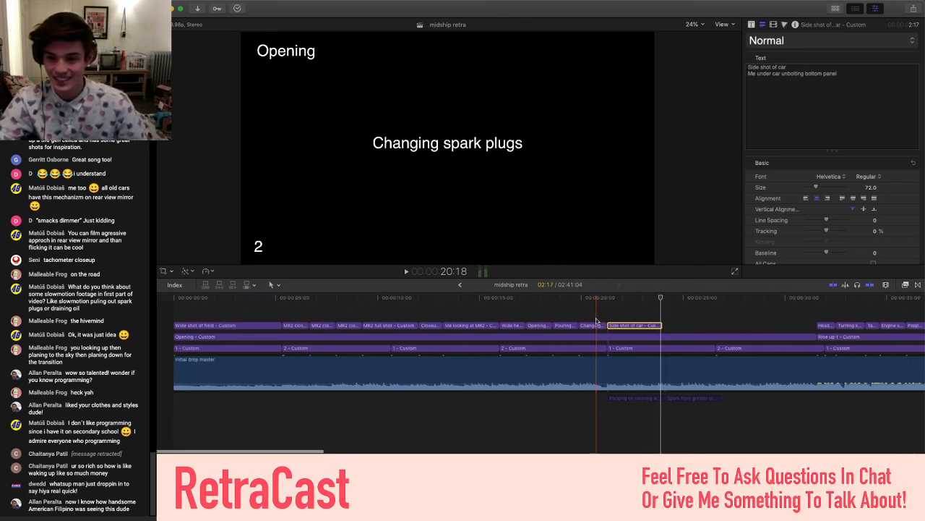
scroll(596, 321, right, 5)
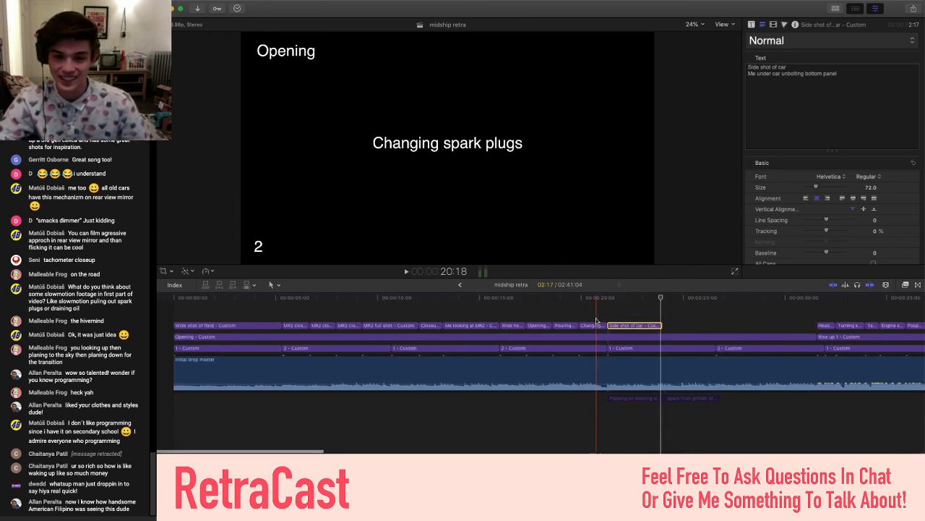
scroll(596, 320, left, 5)
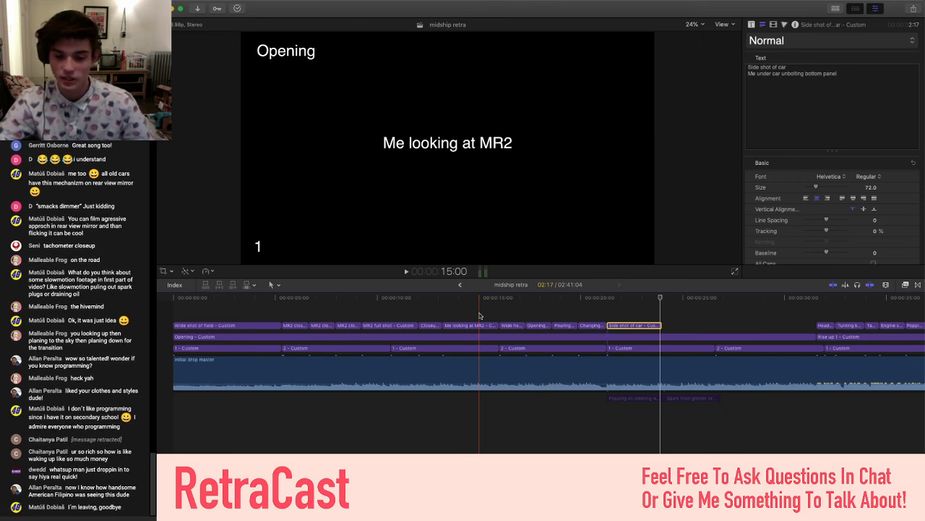
click(608, 313)
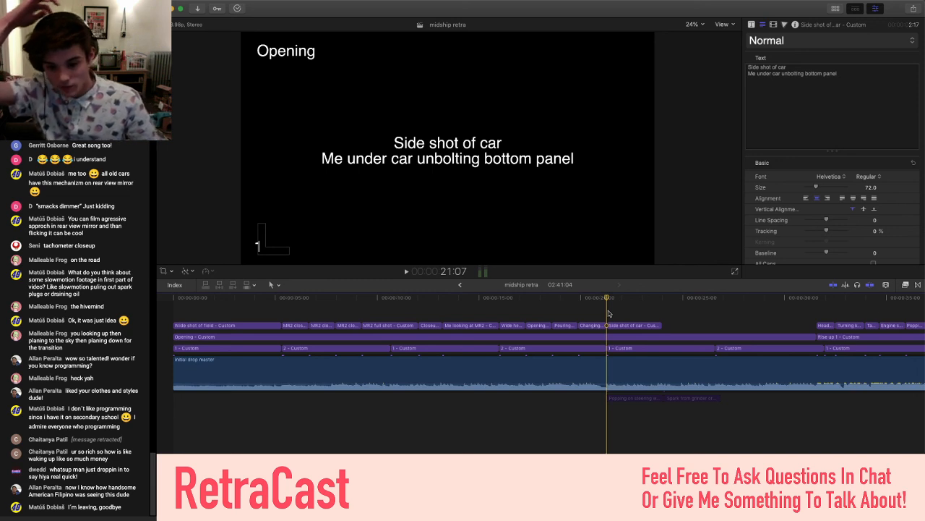
Play back the whole storyboard from the beginning through the "Rearview, high beams flashing" title in Rise up 2
key(Home)
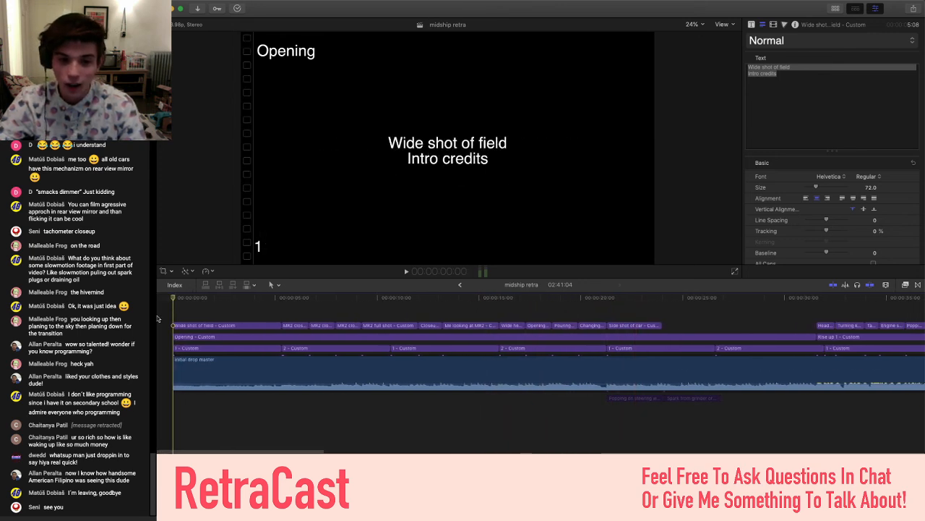
key(super+minus)
key(super+minus)
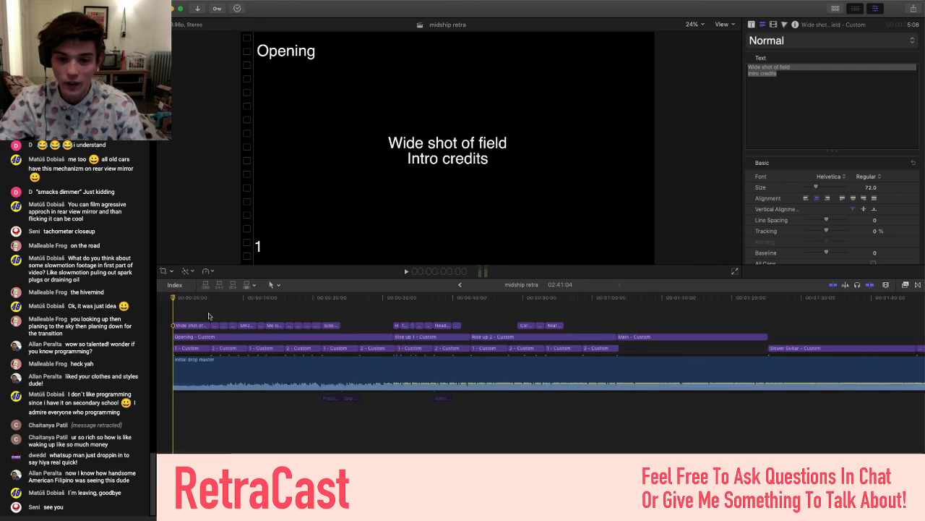
click(322, 313)
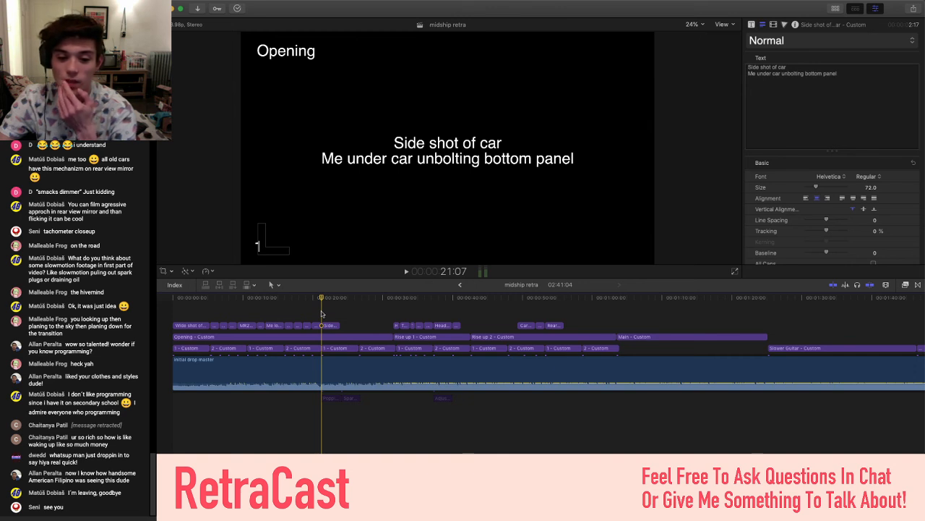
key(super+equal)
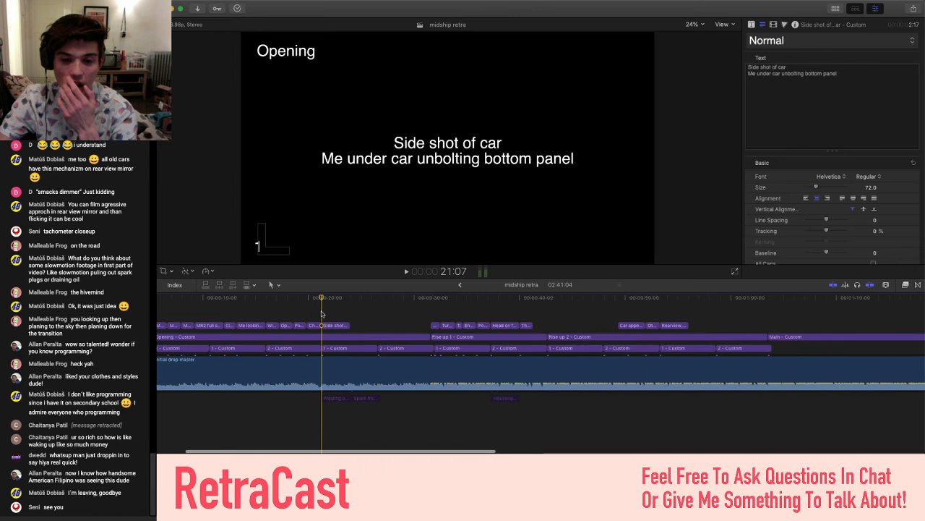
scroll(322, 314, left, 3)
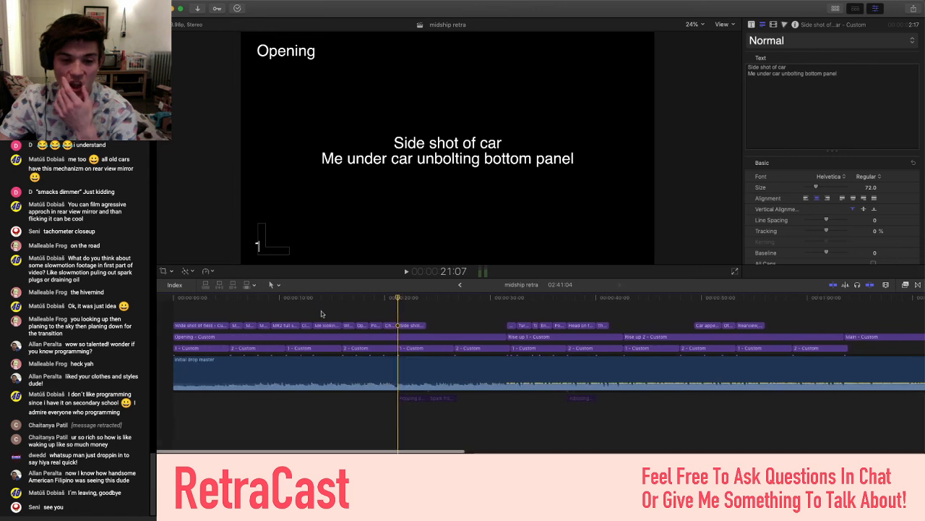
click(165, 312)
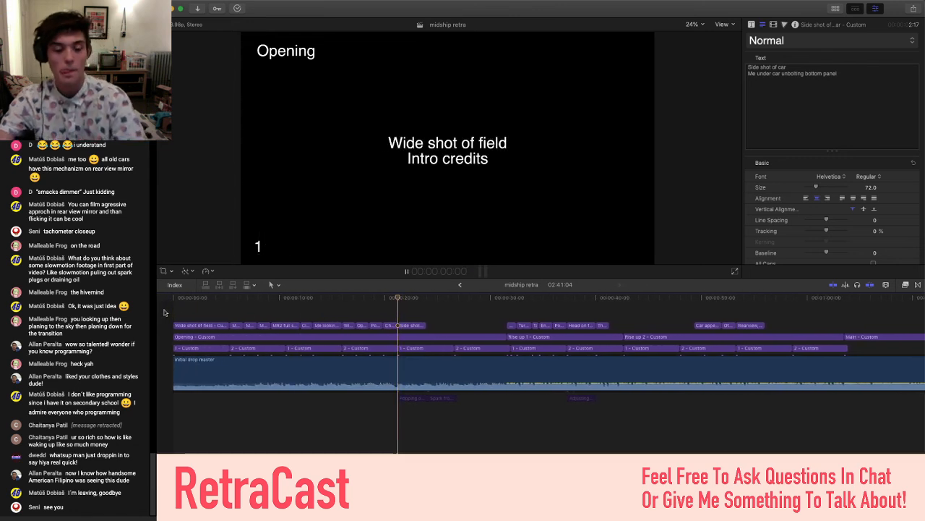
key(space)
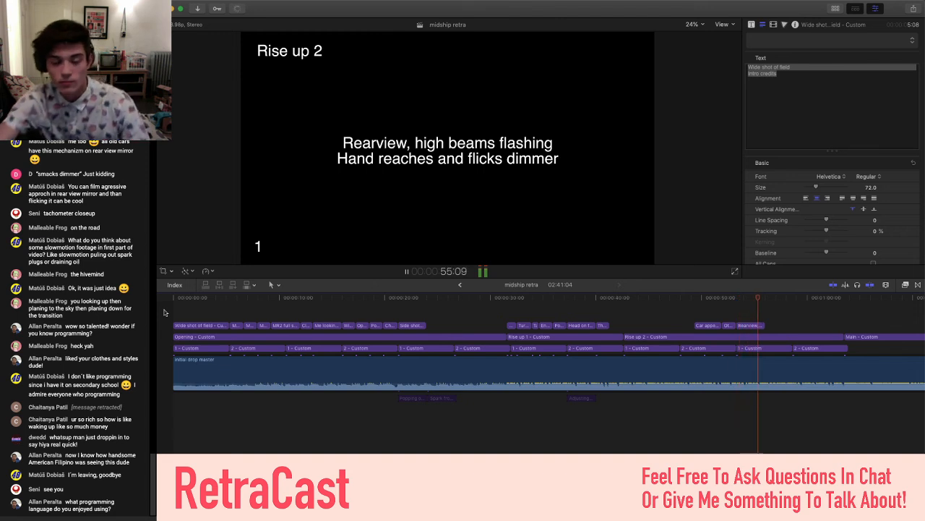
key(space)
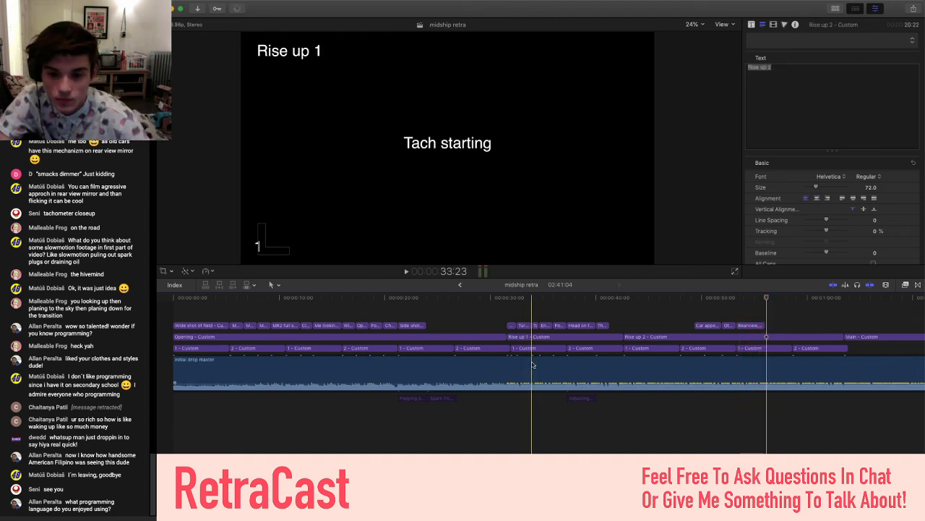
Look over the timeline's section and shot titles from the Opening through to Guitar Rise Up
scroll(383, 351, up, 5)
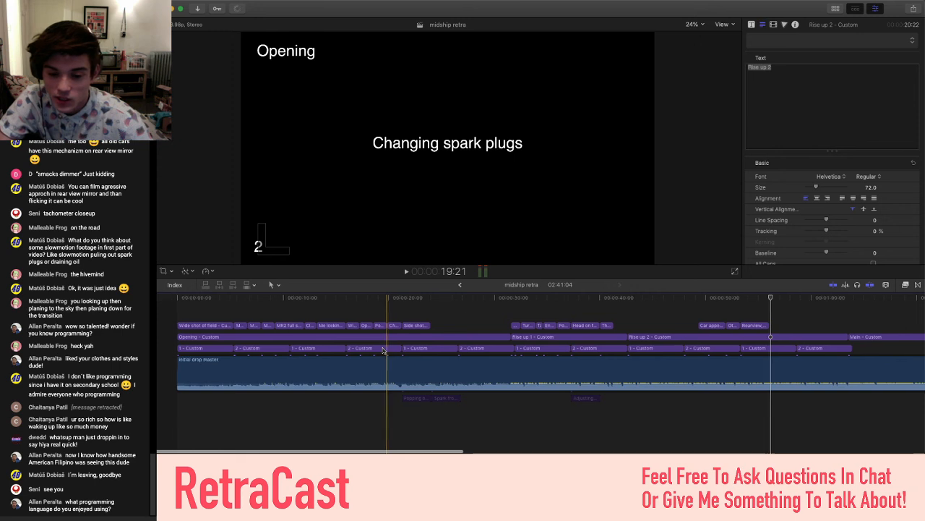
scroll(392, 349, left, 3)
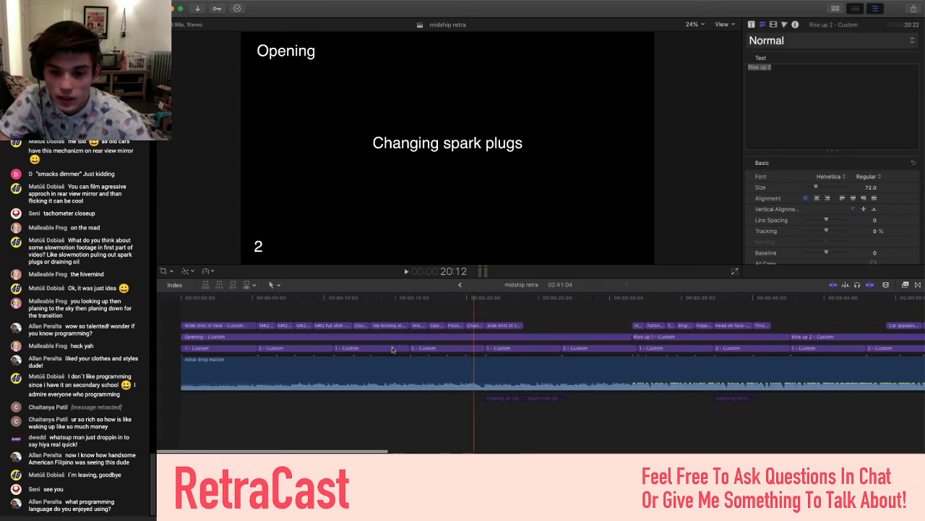
scroll(392, 347, right, 3)
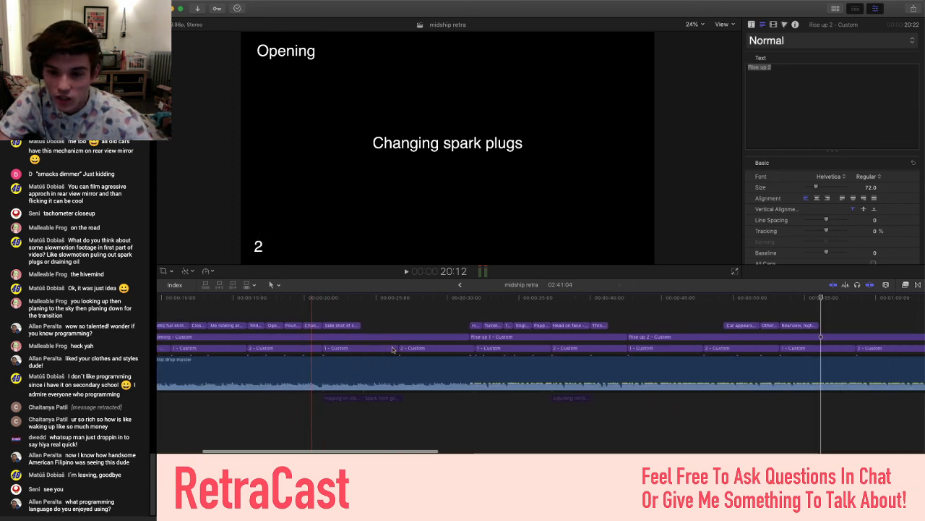
scroll(392, 347, down, 3)
scroll(393, 350, down, 1)
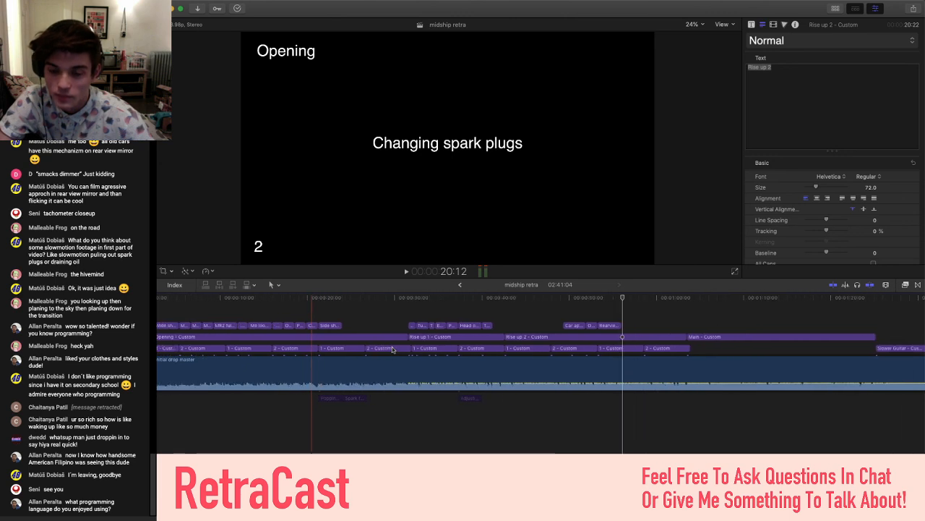
scroll(393, 349, left, 2)
scroll(391, 349, right, 10)
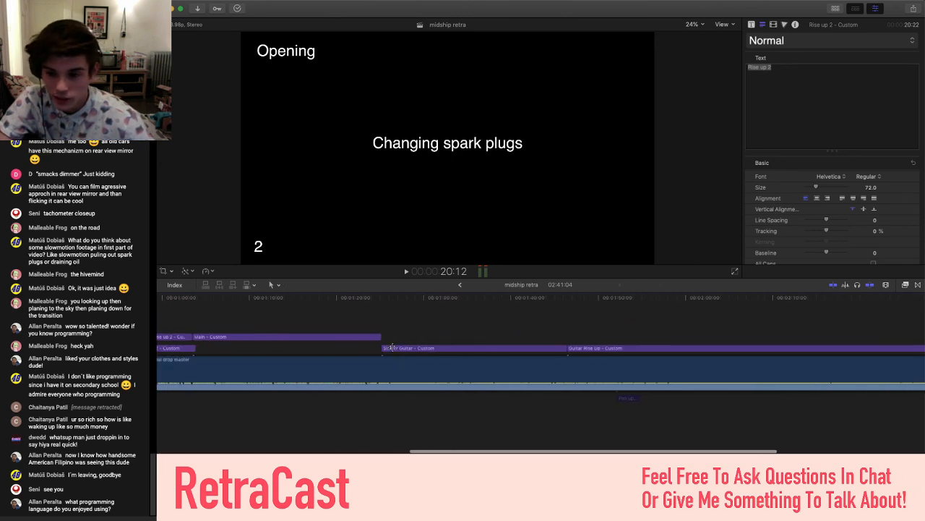
scroll(392, 348, left, 10)
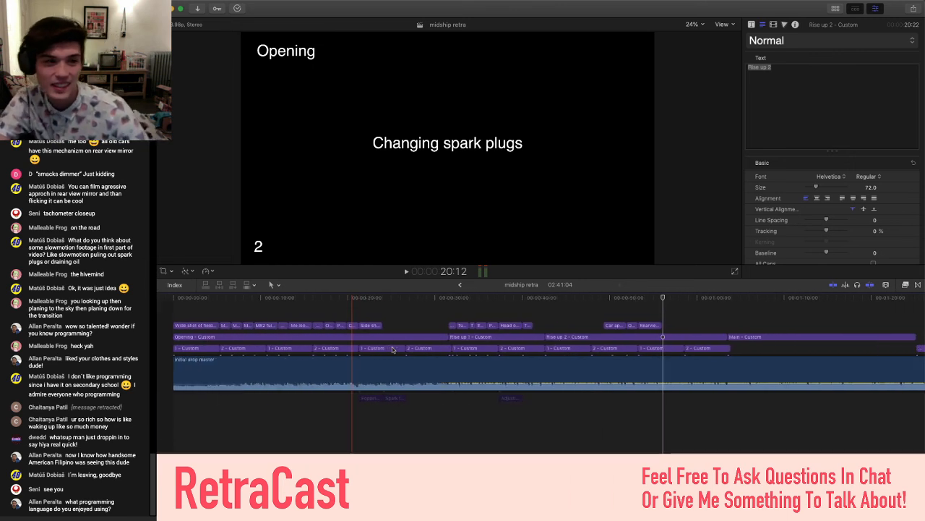
Examine the Opening's shot titles around "Changing spark plugs" and the empty stretch following the "Side shot of car" title
scroll(358, 316, up, 3)
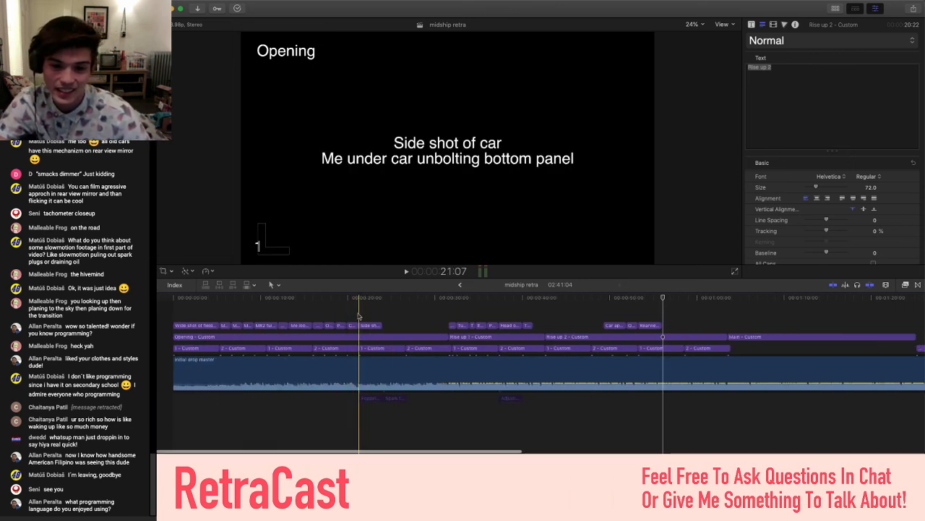
scroll(358, 315, left, 3)
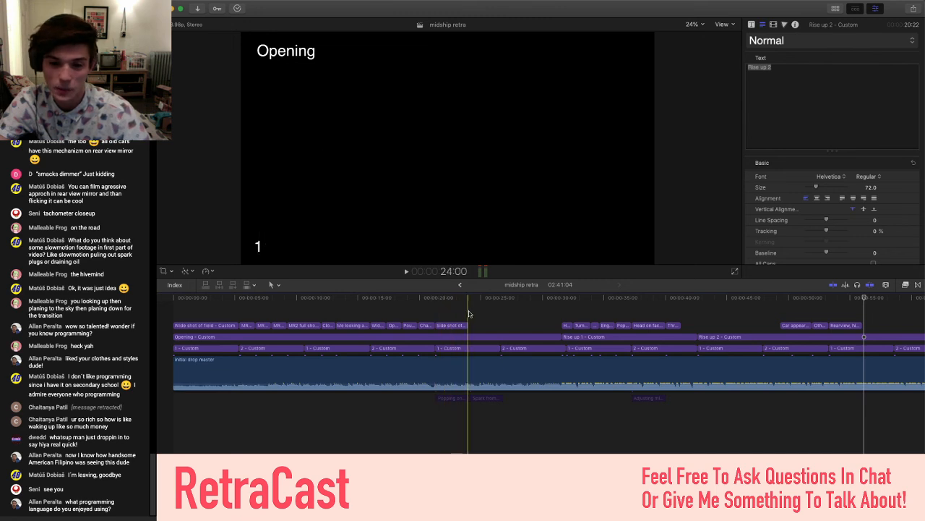
key(super+equal)
key(super+equal)
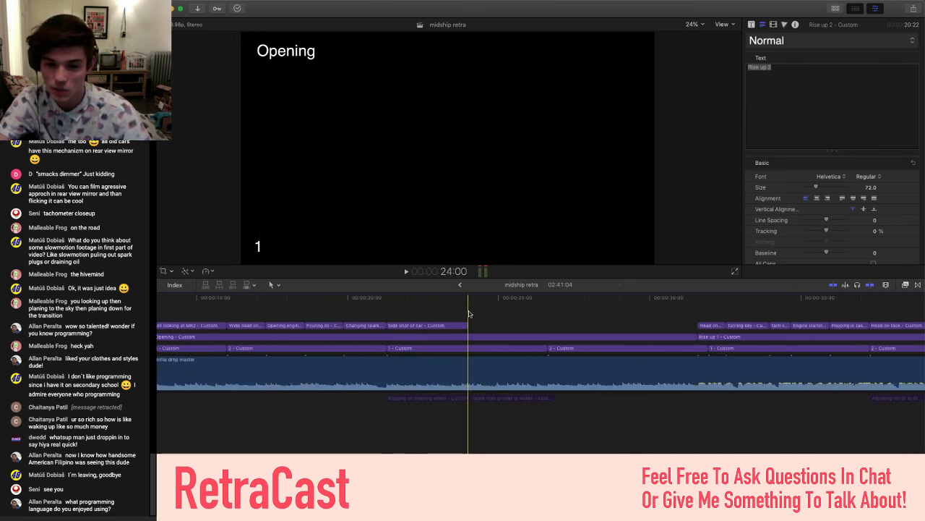
key(super+minus)
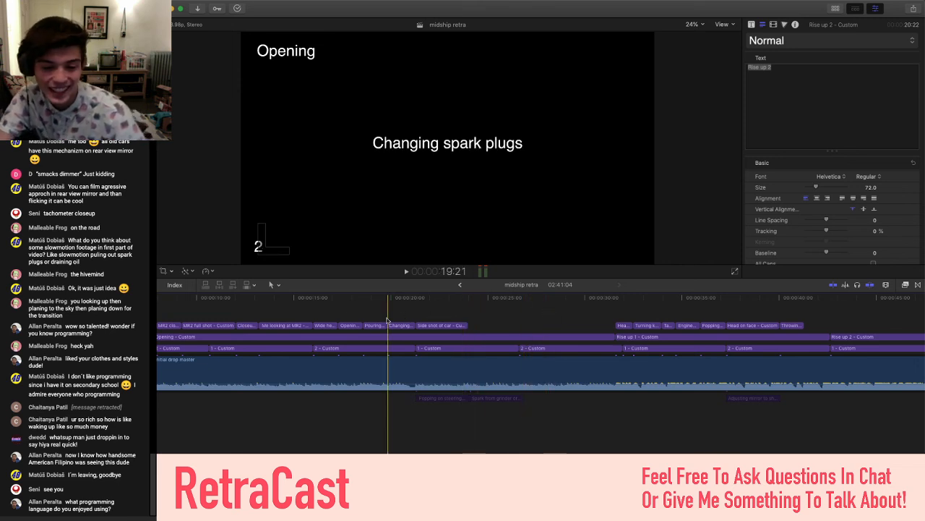
scroll(387, 320, left, 3)
key(super+minus)
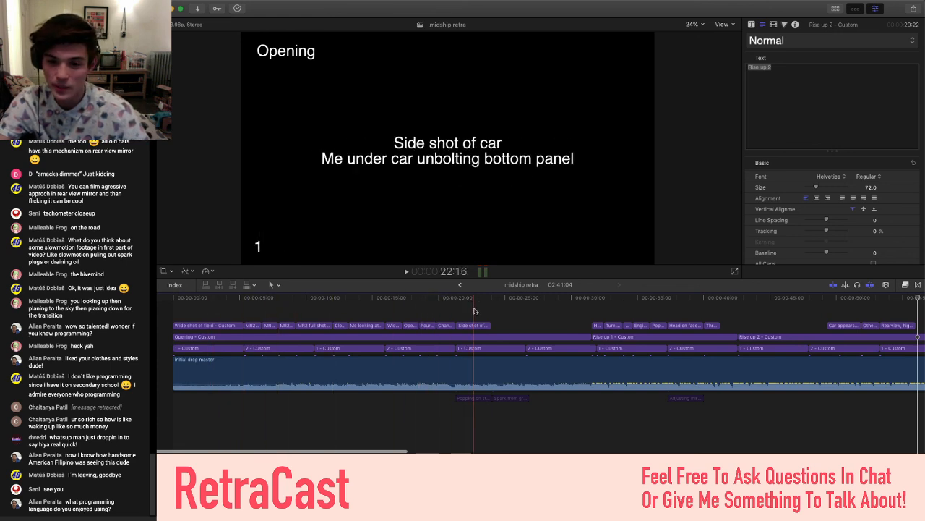
Skim the Opening's shot titles from "Wide shot of field" to "Me looking at MR2", and survey the sections through Guitar Rise Up
scroll(474, 311, right, 1)
scroll(475, 311, left, 1)
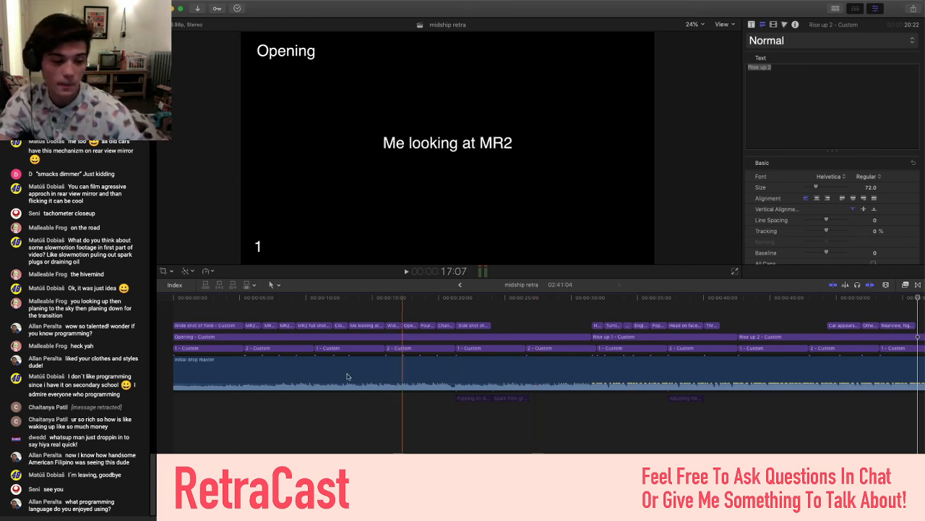
scroll(460, 337, left, 1)
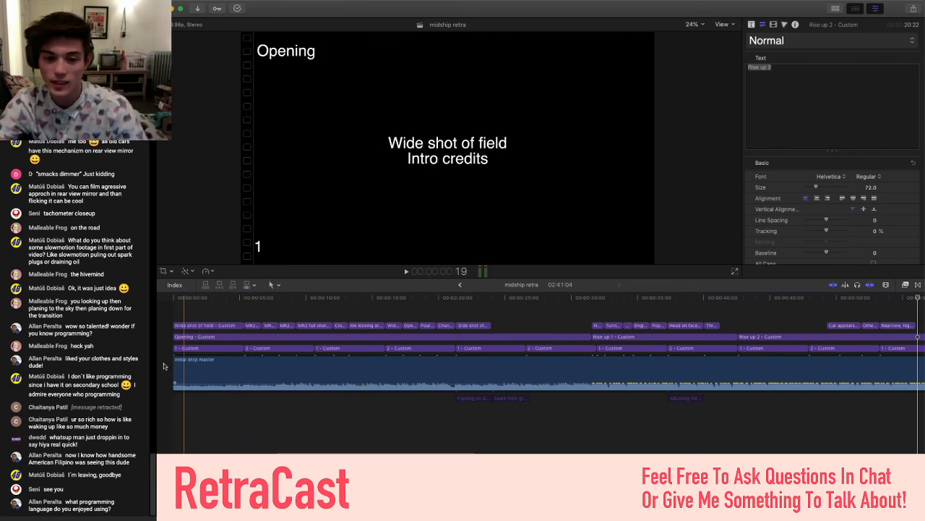
scroll(261, 379, left, 1)
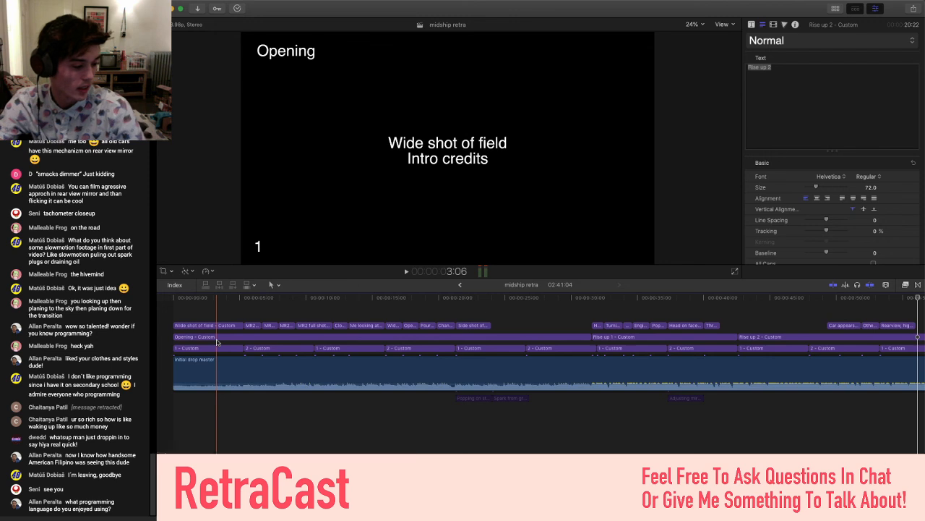
scroll(376, 332, left, 1)
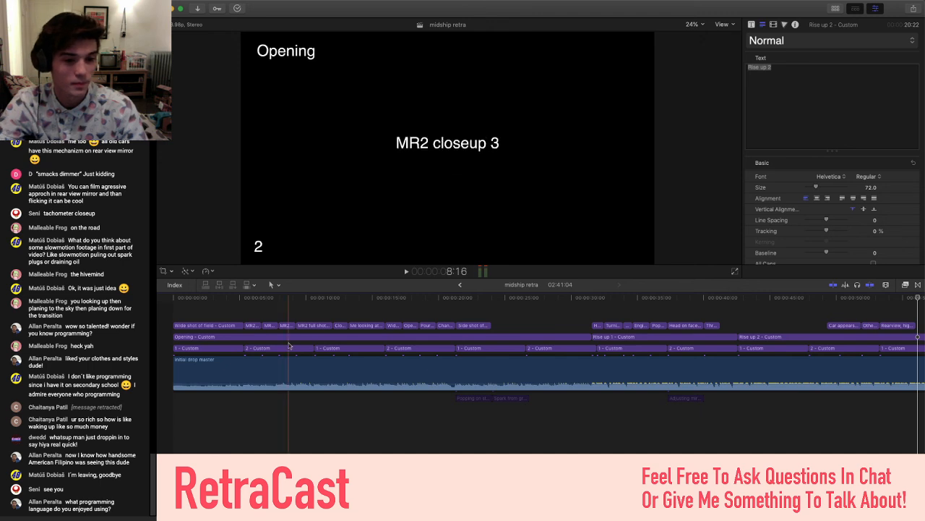
click(350, 342)
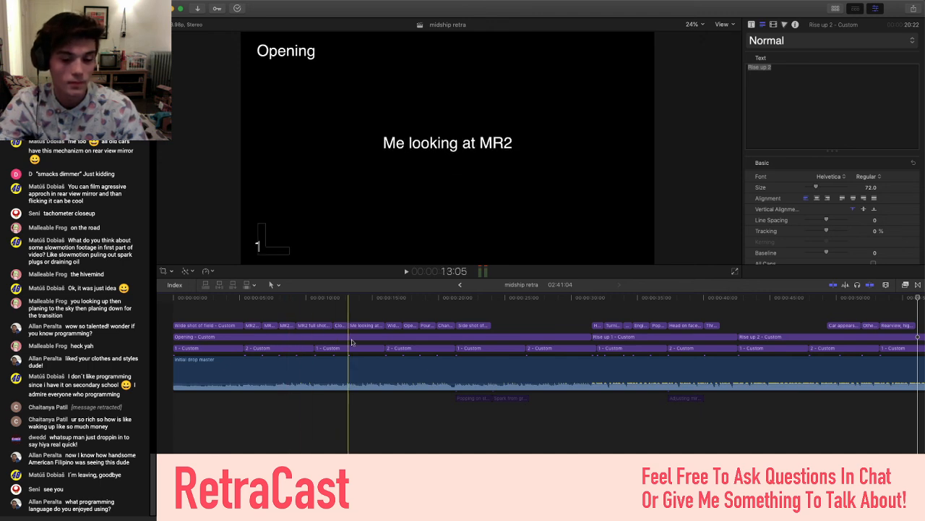
click(538, 339)
scroll(538, 339, down, 1)
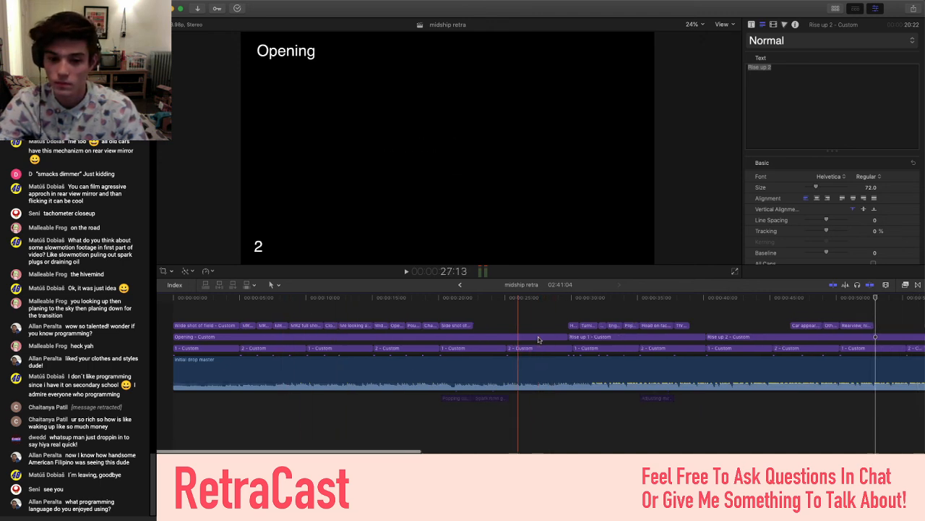
scroll(539, 338, down, 5)
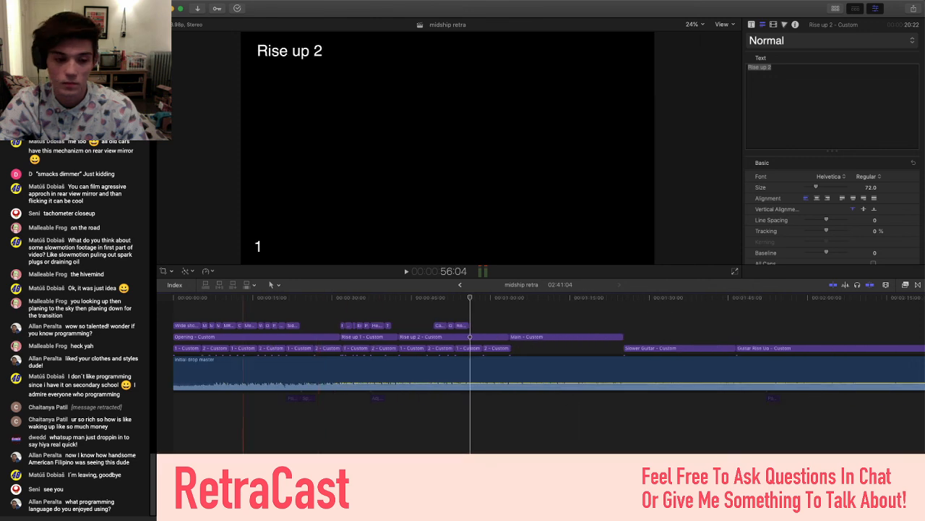